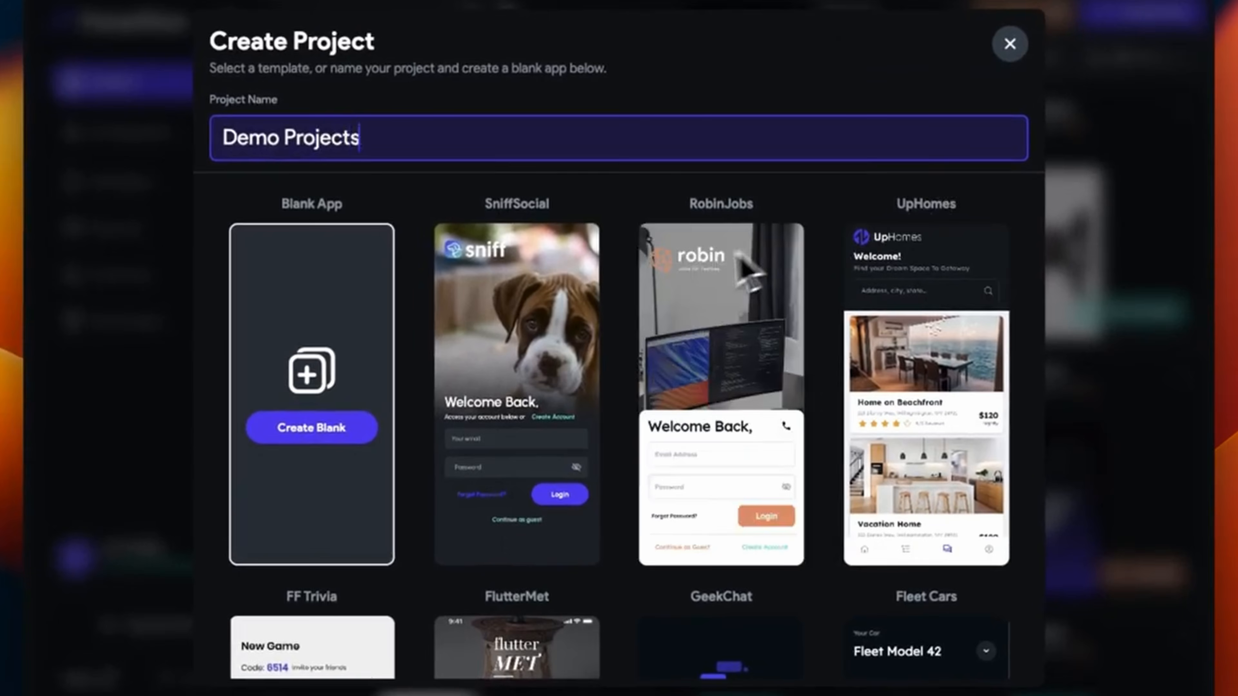
Fix the name to 'Demo Project', create it as a blank app, and select the name and package fields
key("BackSpace")
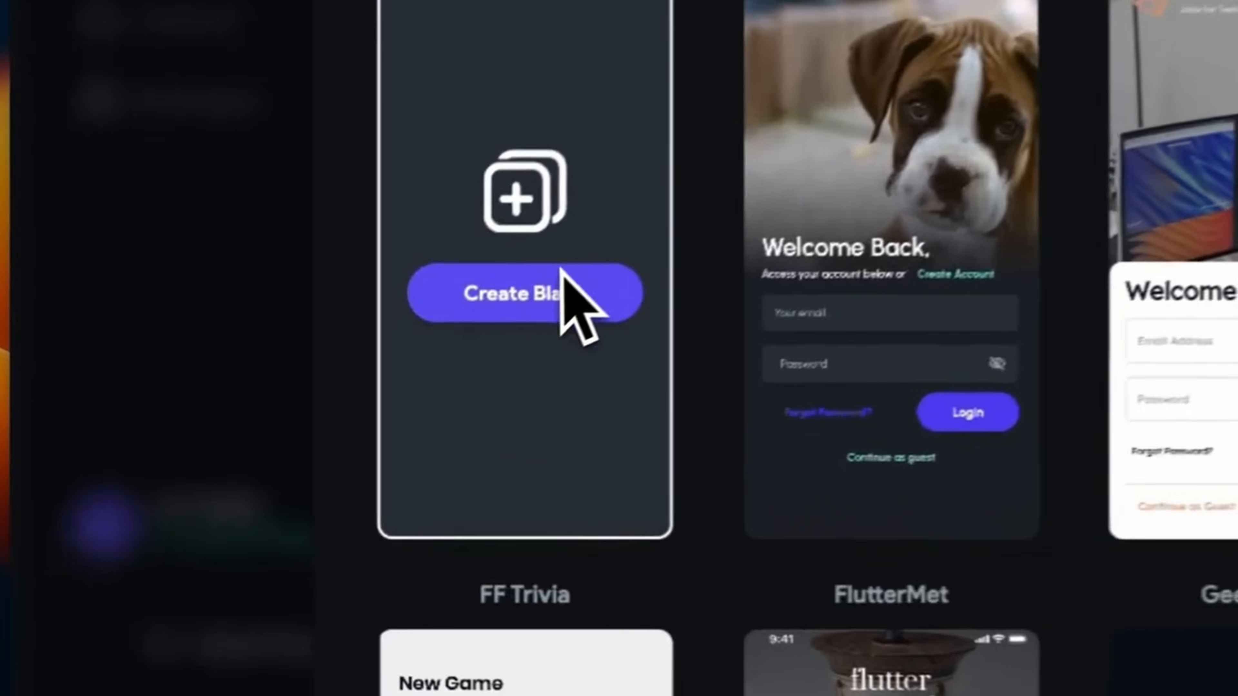
left_click(473, 359)
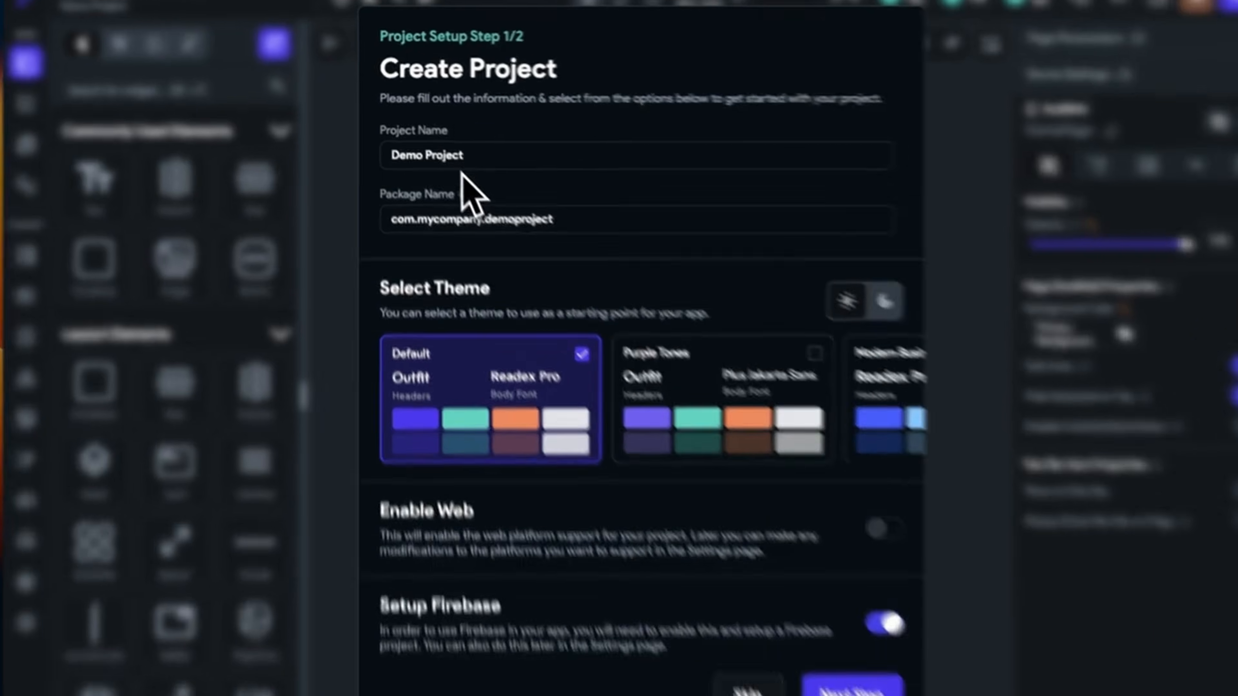
left_click_drag(455, 148, 357, 145)
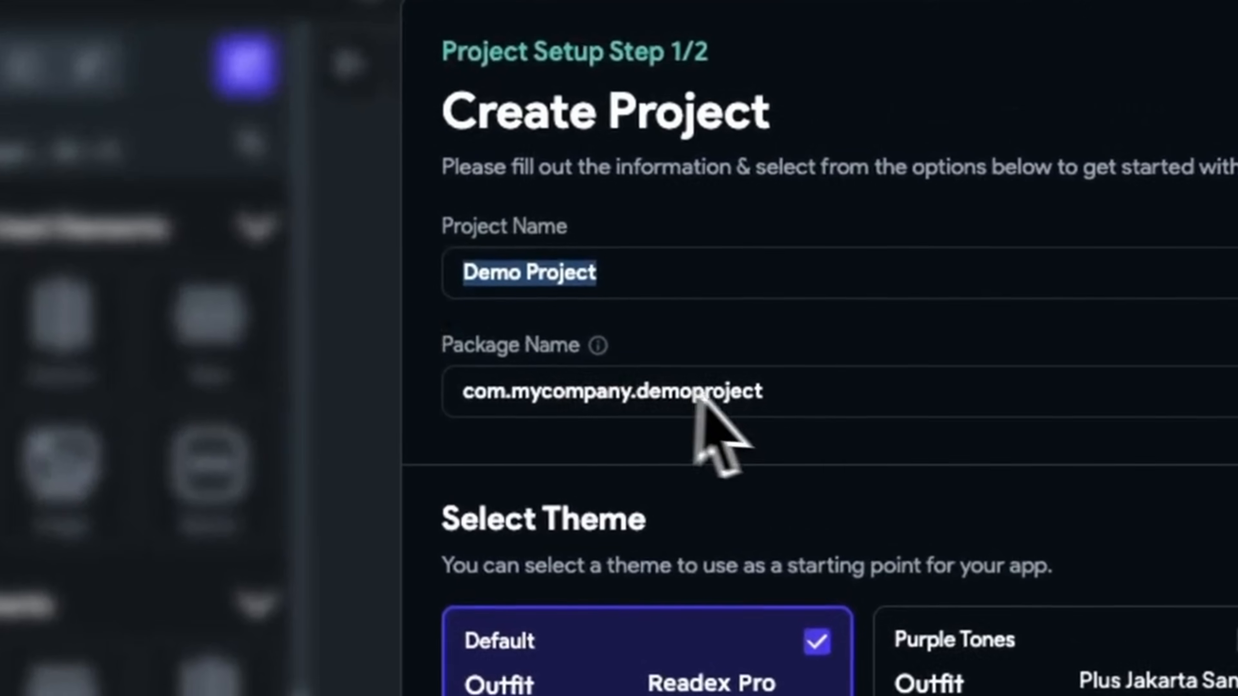
left_click_drag(765, 394, 467, 401)
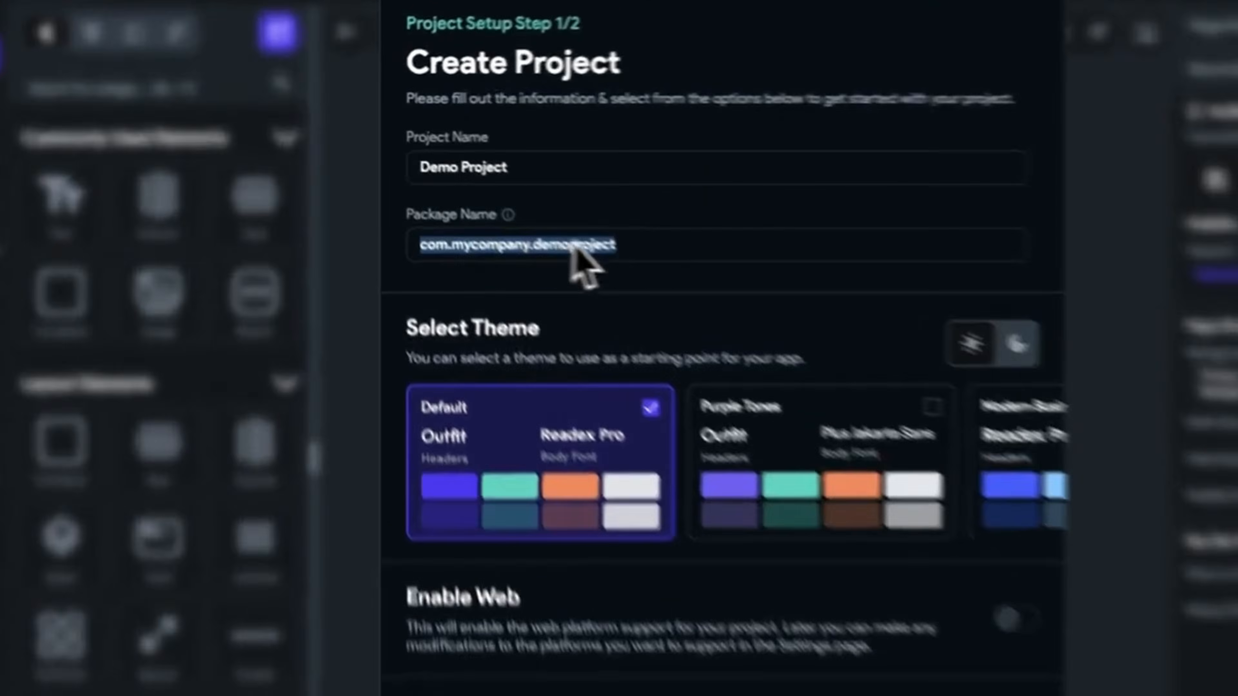
Replace the package name with com.spreecode.demoProject and leave Setup Firebase switched on
left_click(577, 206)
left_click_drag(572, 211, 423, 210)
key("ctrl+a")
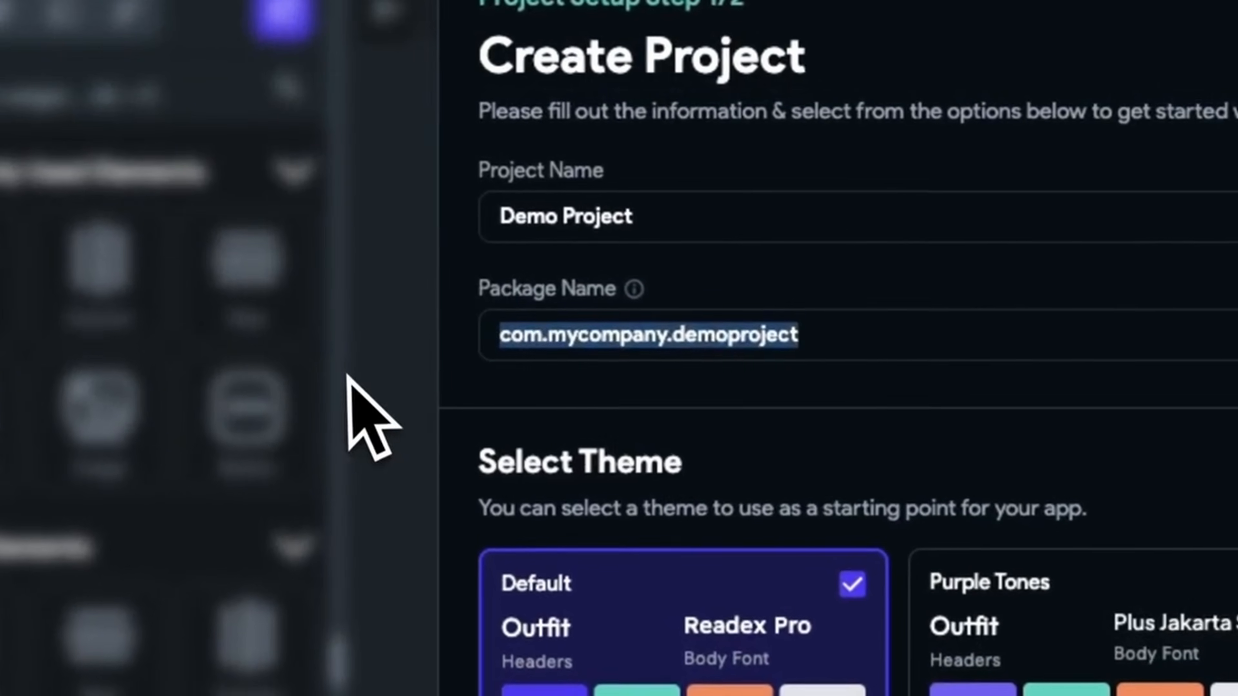
type("com.")
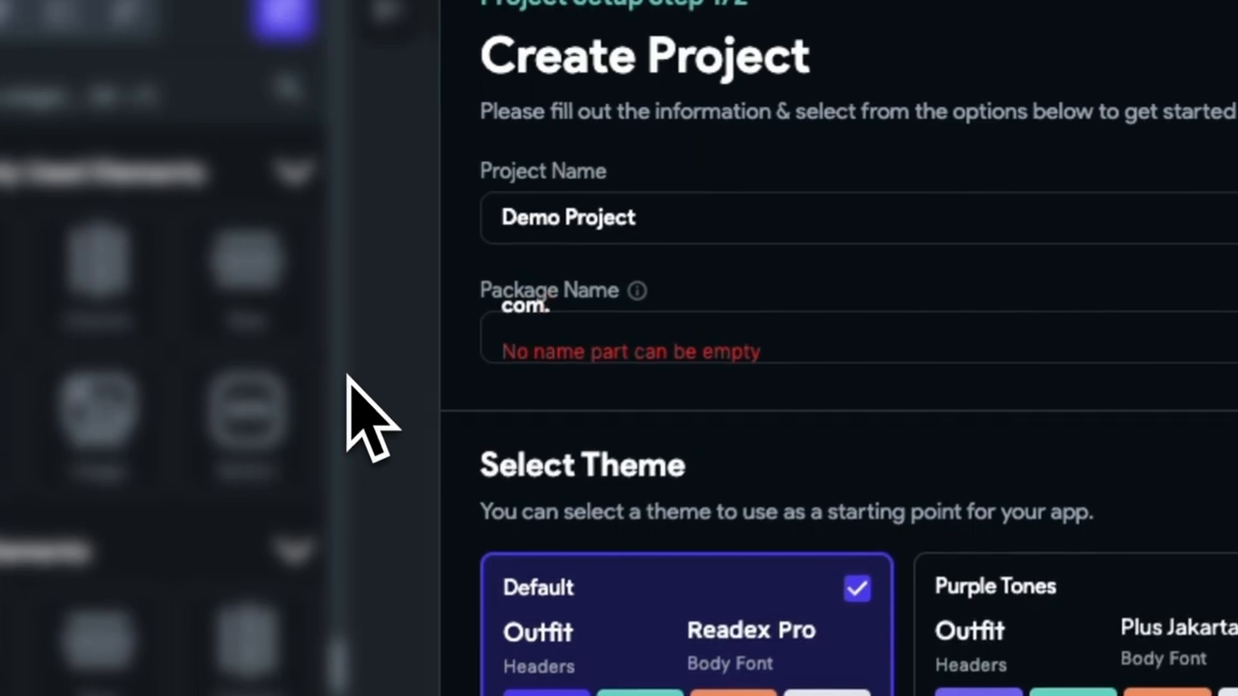
type("spree")
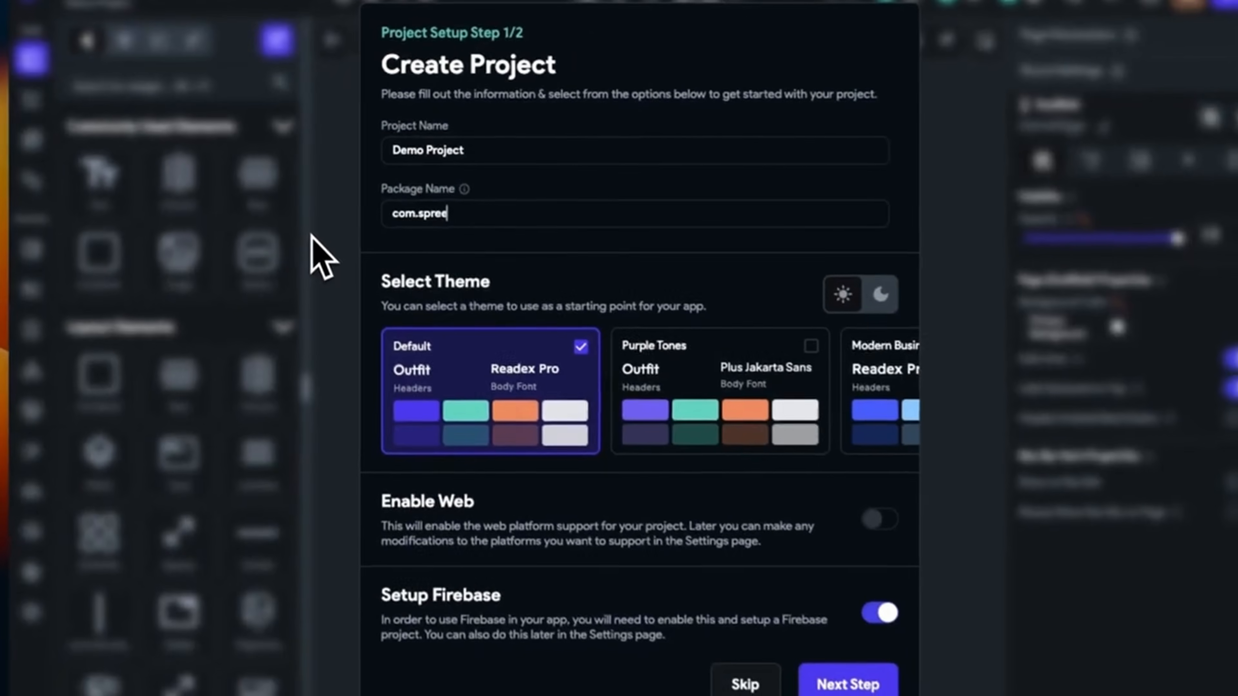
type("code")
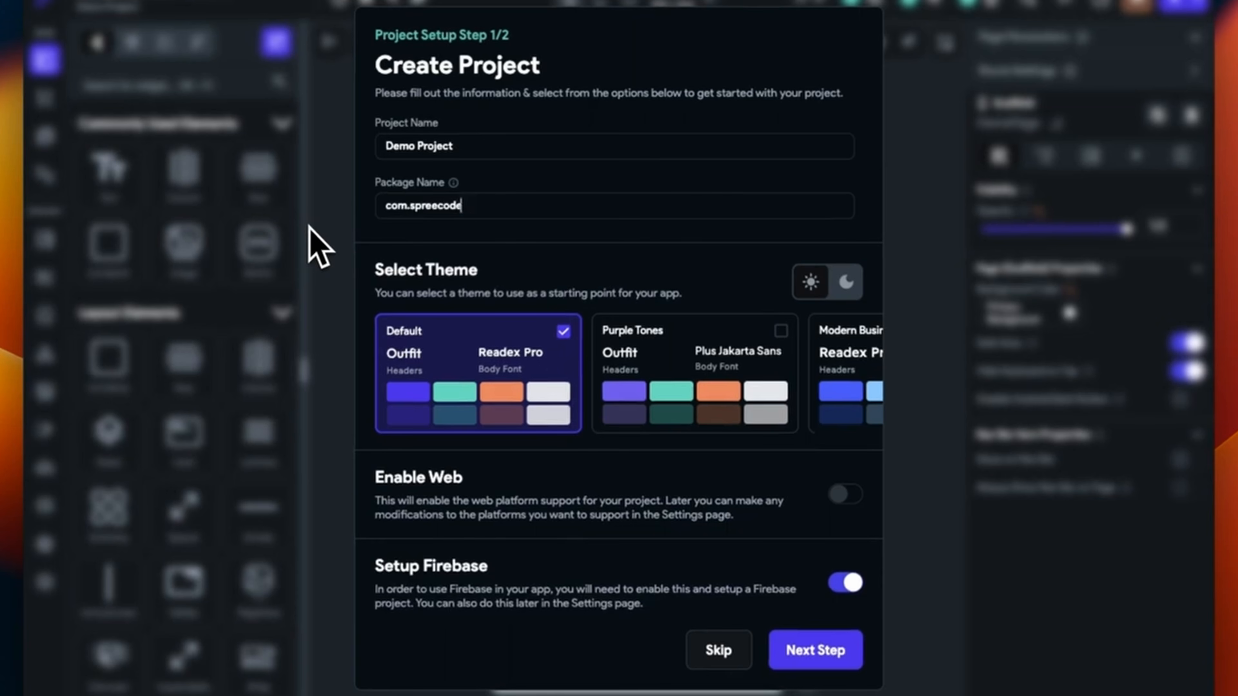
type(".")
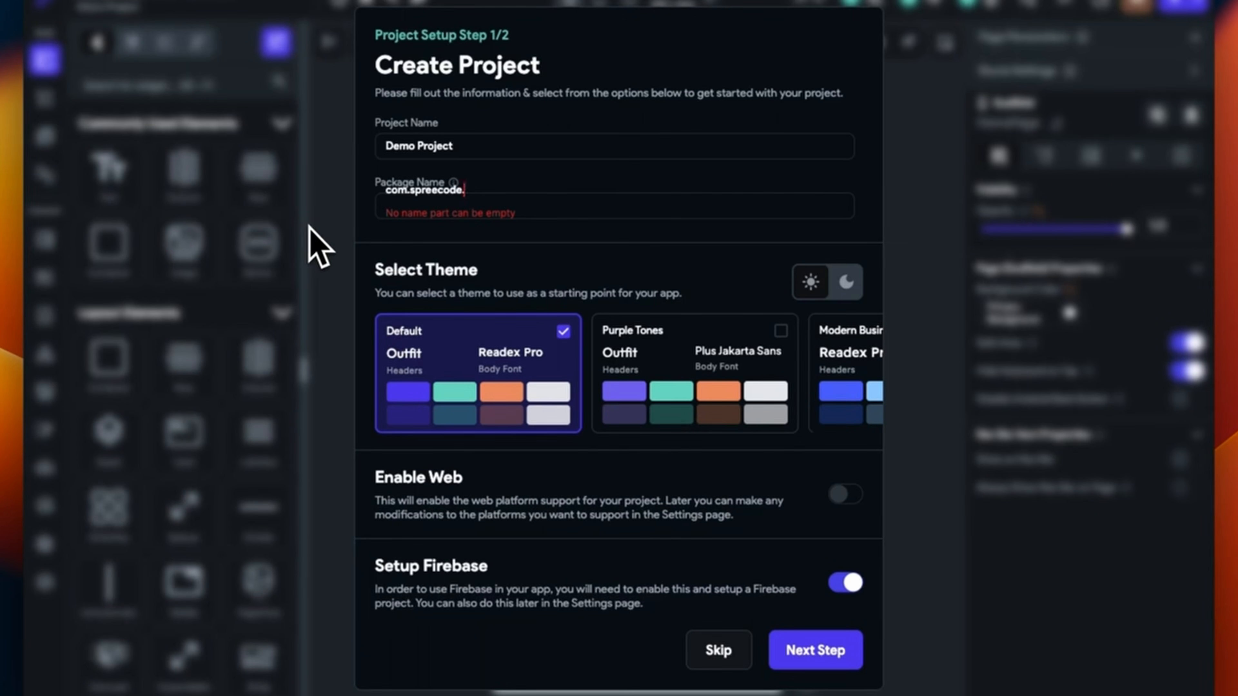
type("demoProject")
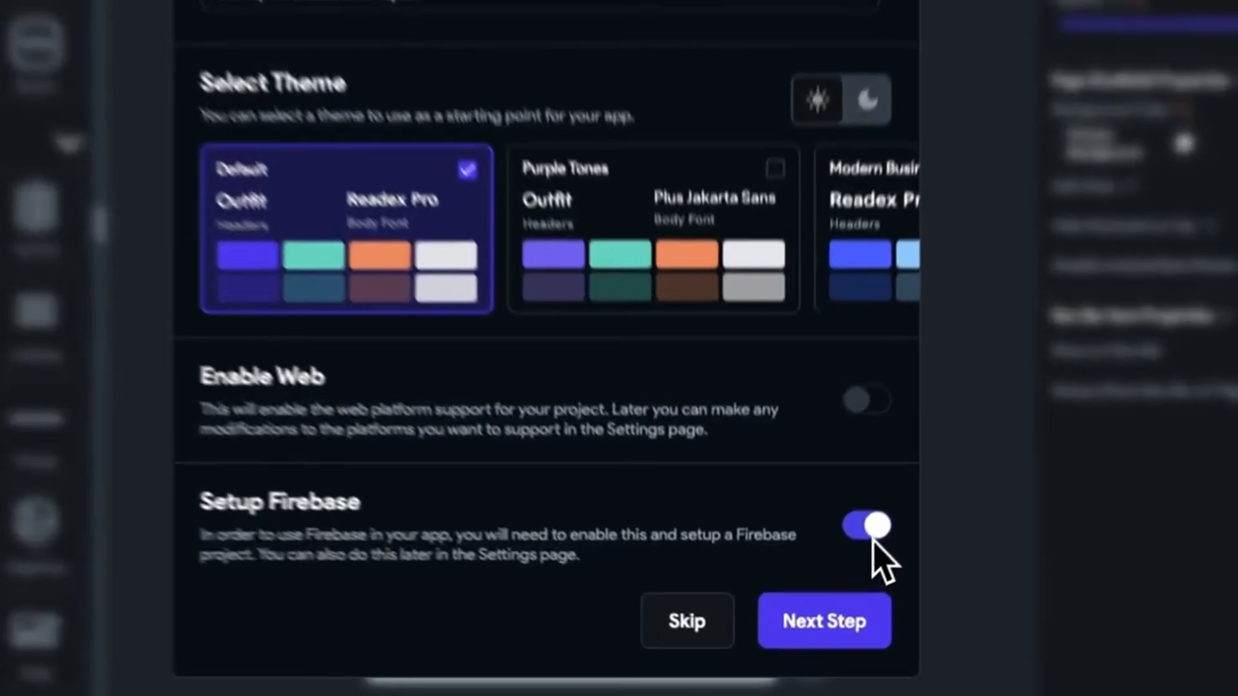
left_click(848, 584)
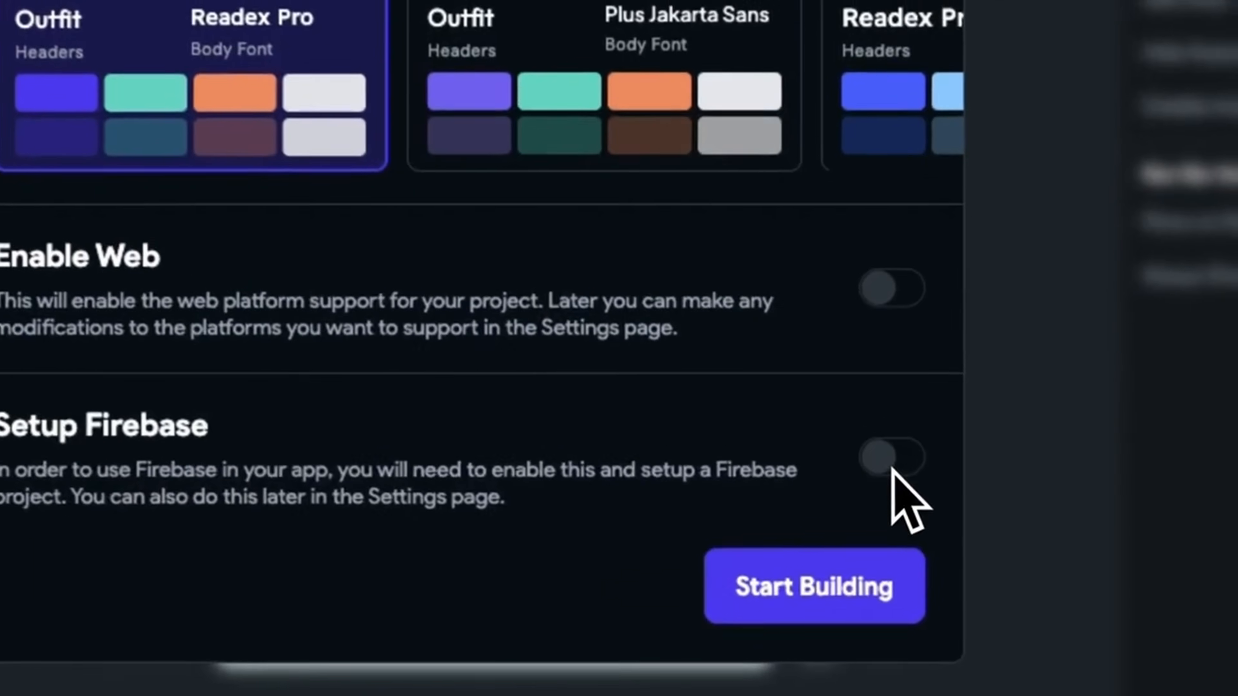
left_click(892, 461)
Try auto-creating the Firebase project in region asia-south1 (Mumbai) with Google sign-in, which errors
left_click(788, 589)
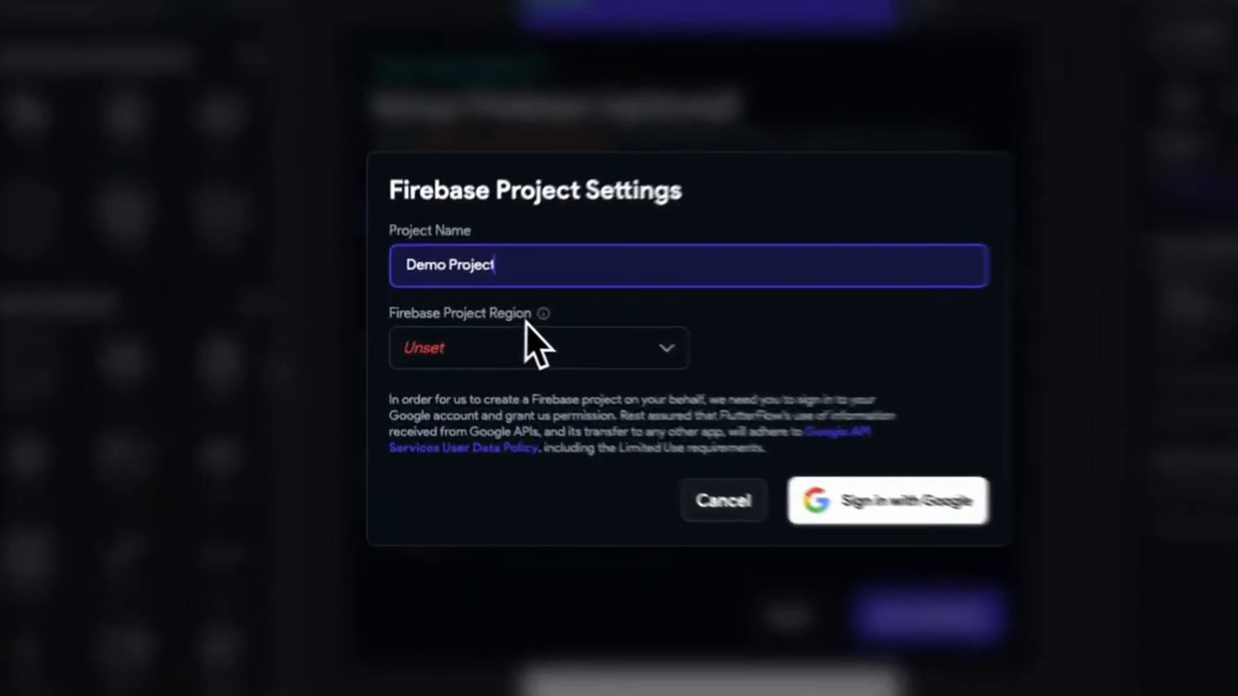
left_click(497, 341)
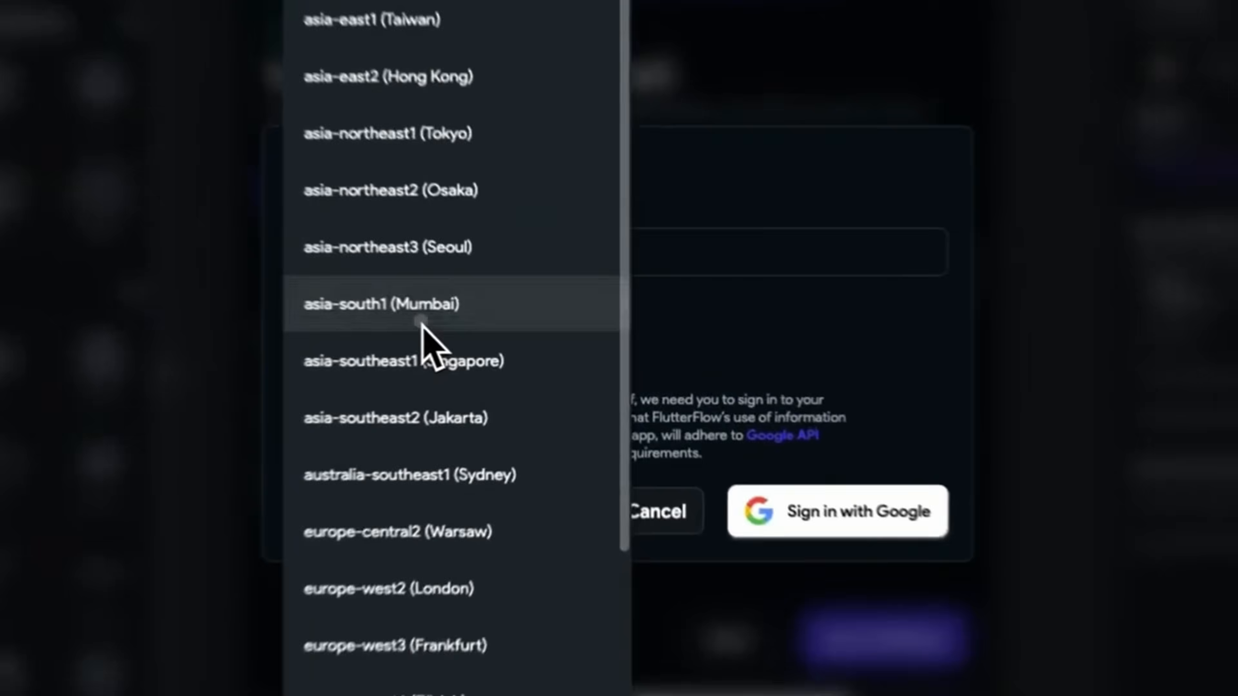
left_click(484, 334)
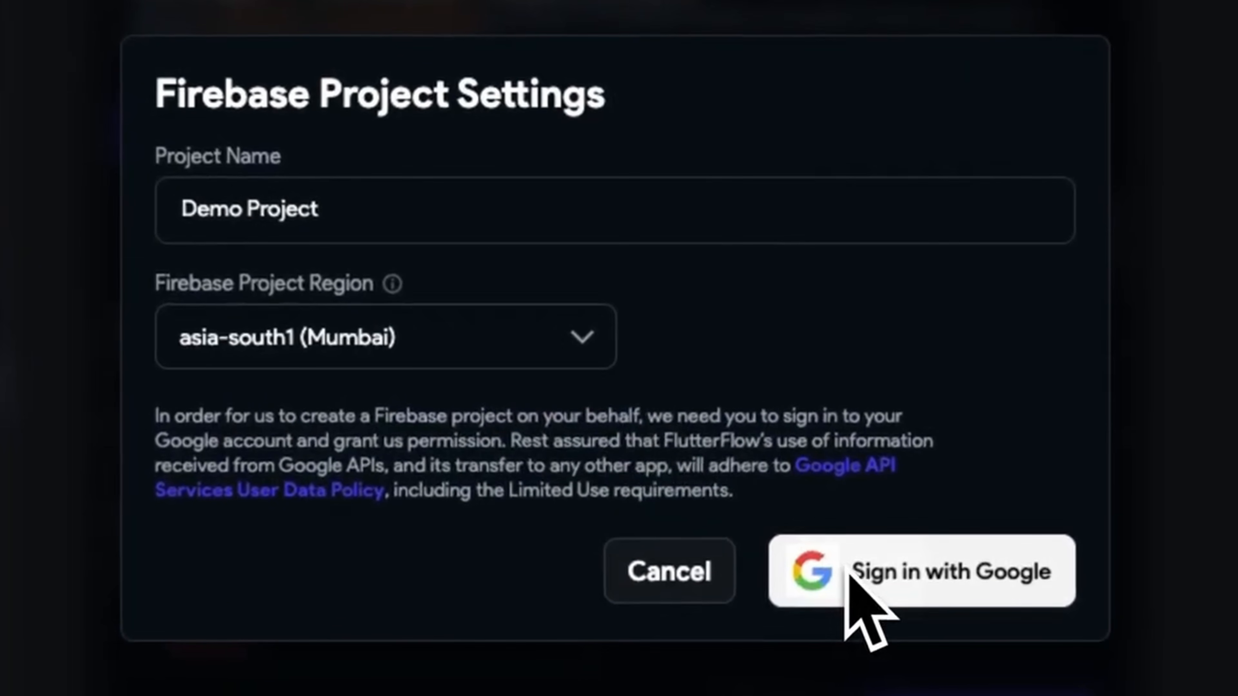
left_click(863, 576)
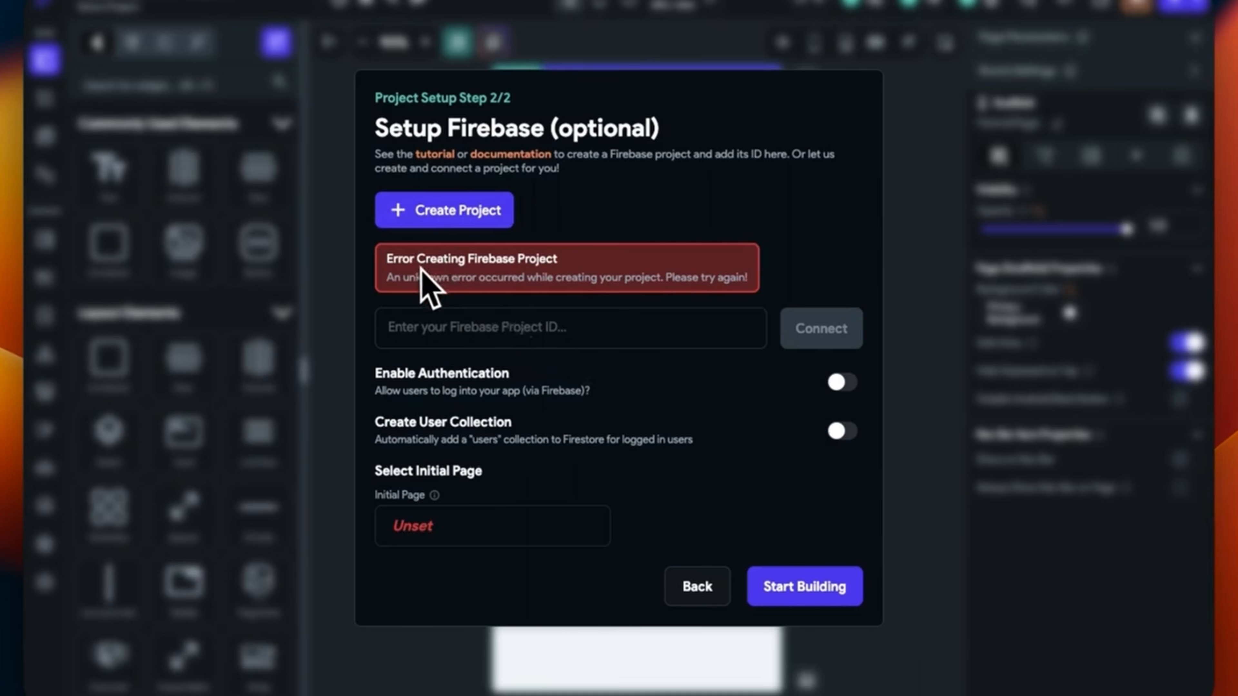
In Brave, load firebase.google.com and go to the Firebase console's project list
key("ctrl+Left")
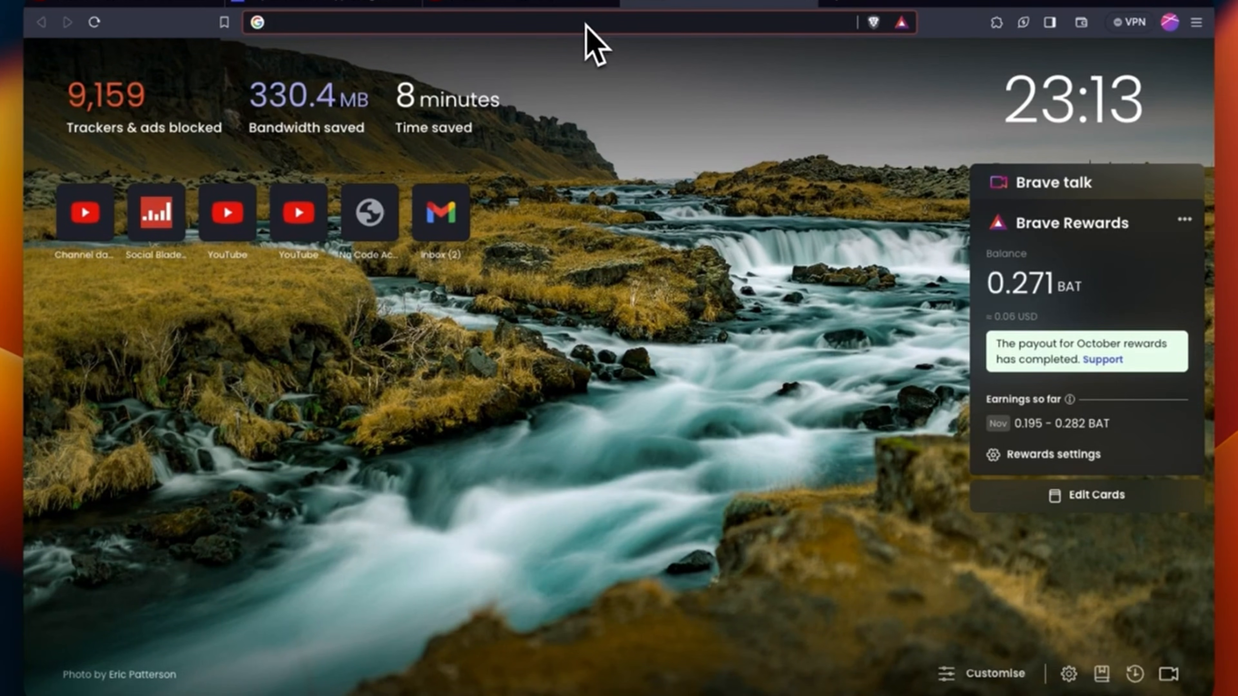
type("fire")
key("Return")
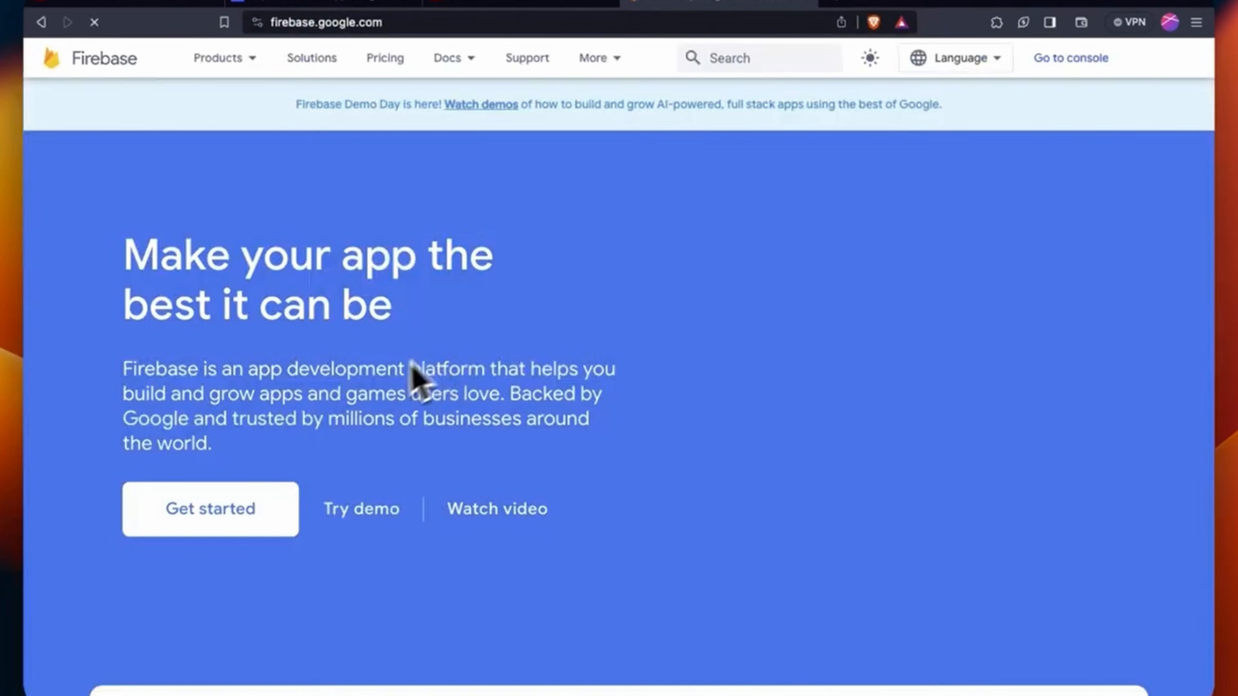
left_click(1070, 57)
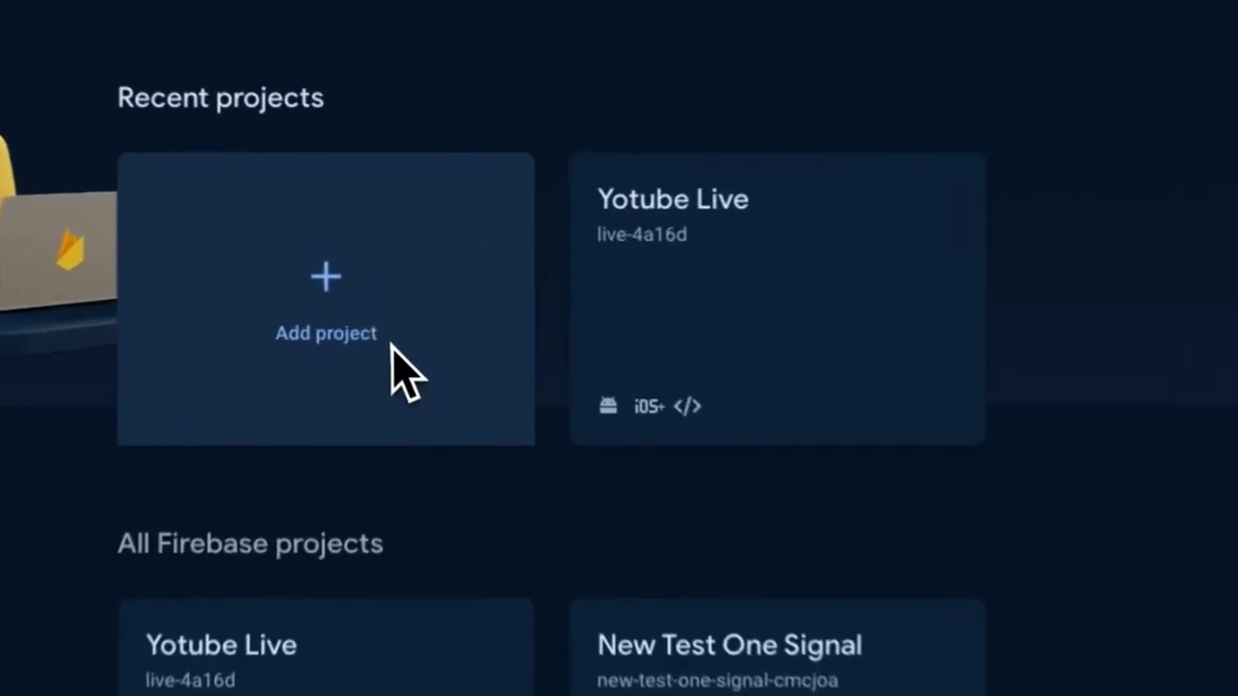
Start a new Firebase project named 'demo project'
left_click(388, 344)
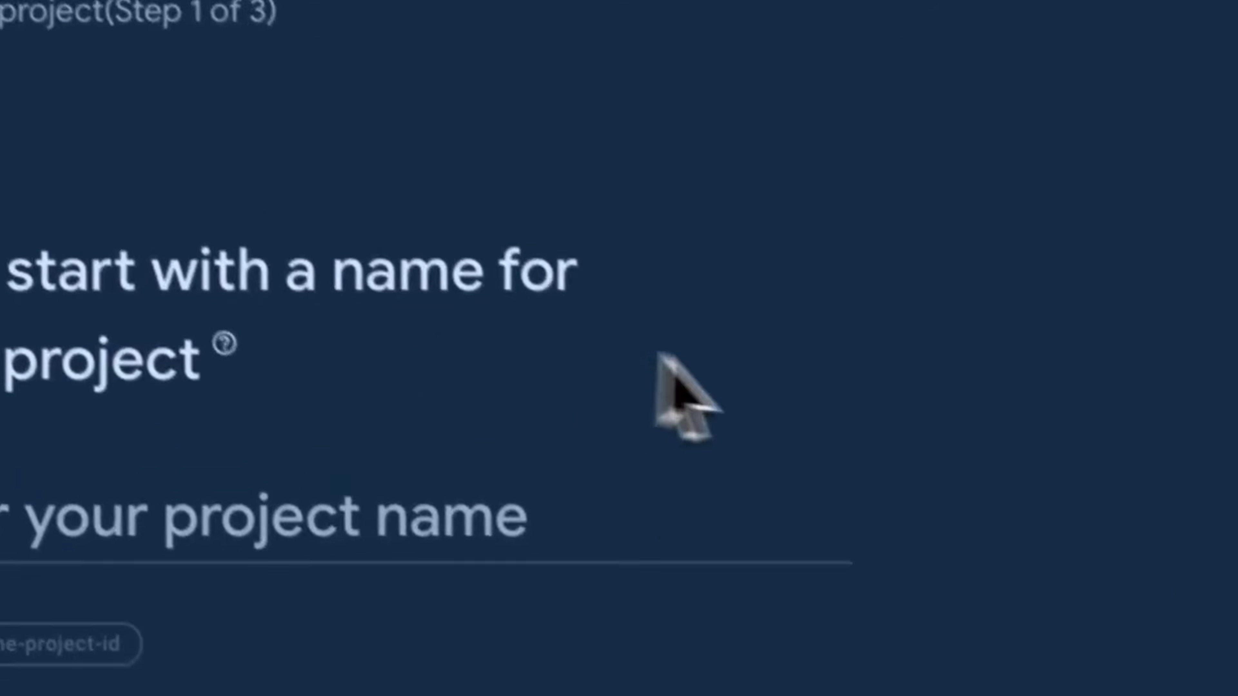
left_click(631, 546)
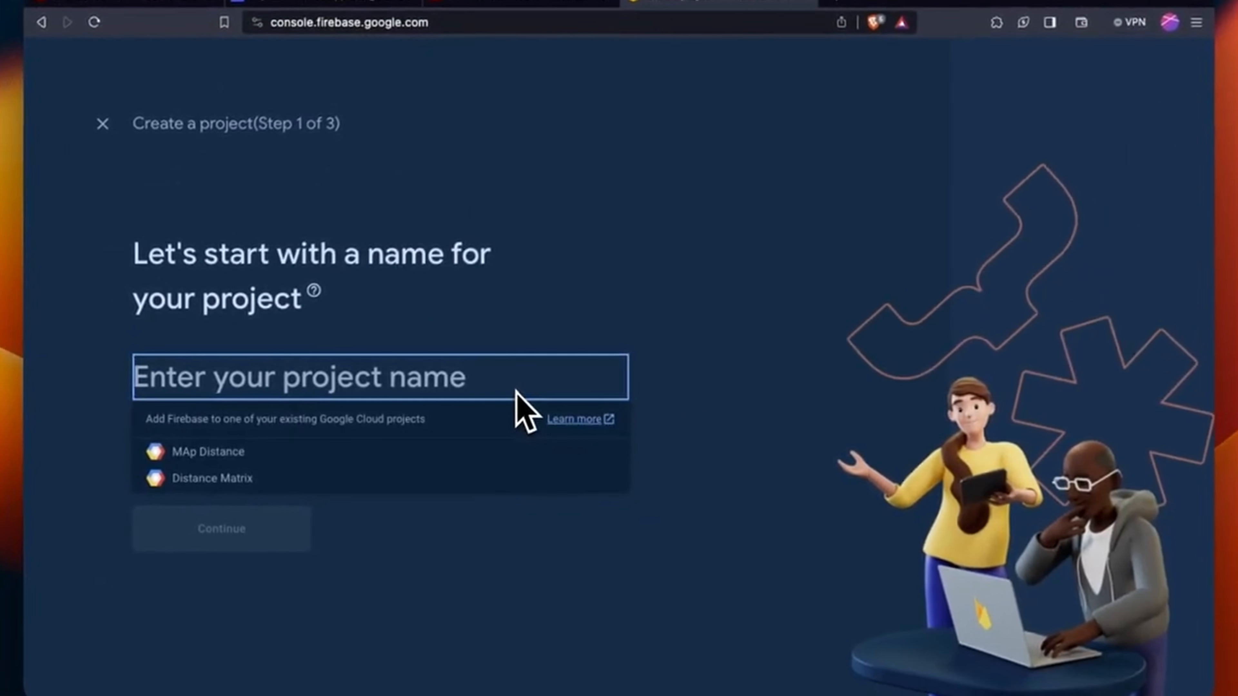
type("demo")
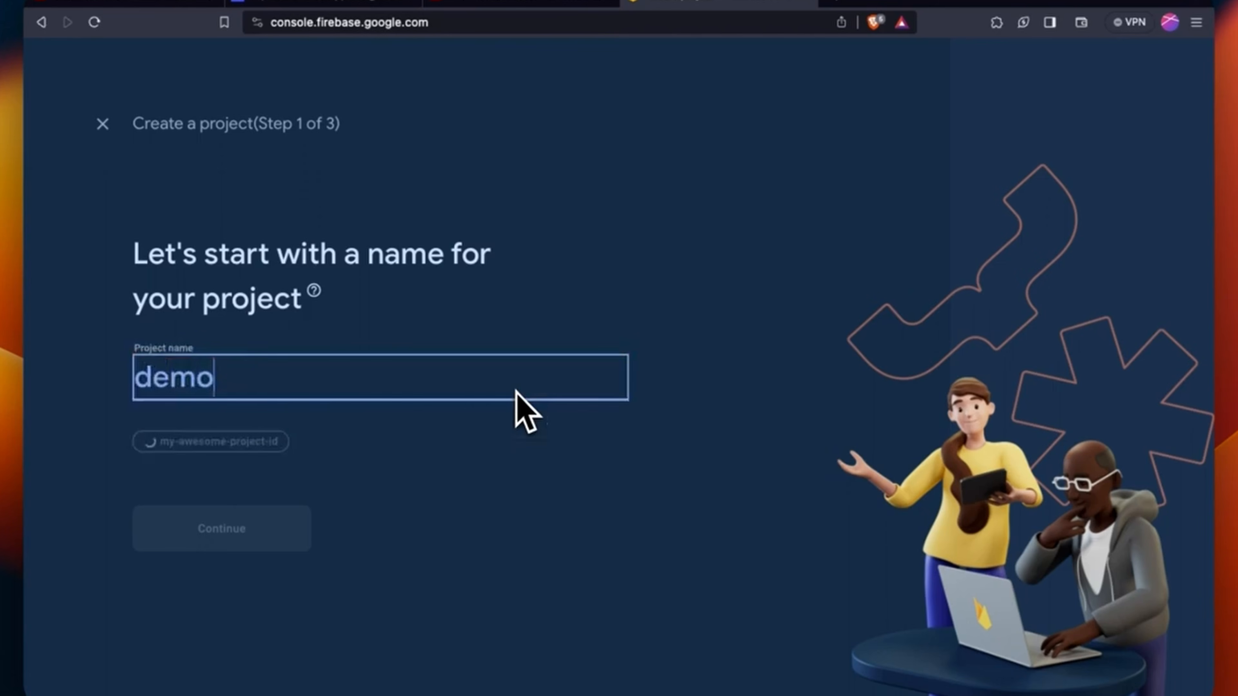
type("_p")
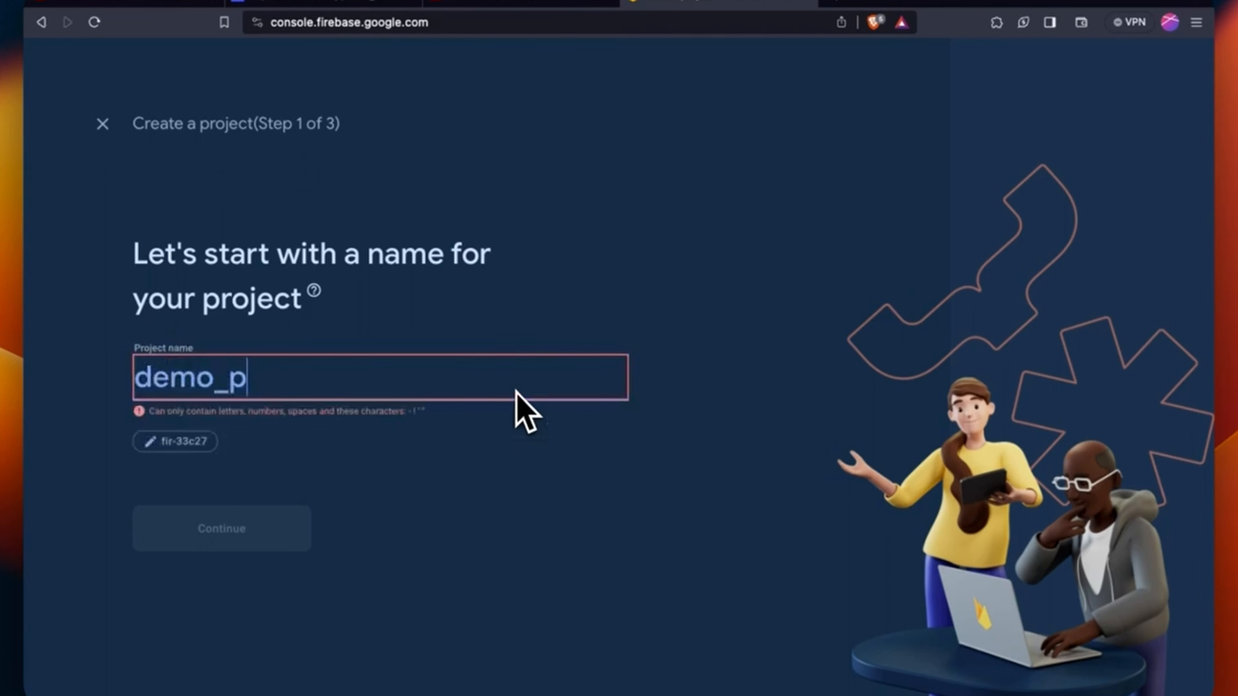
key("BackSpace")
key("BackSpace")
type("p")
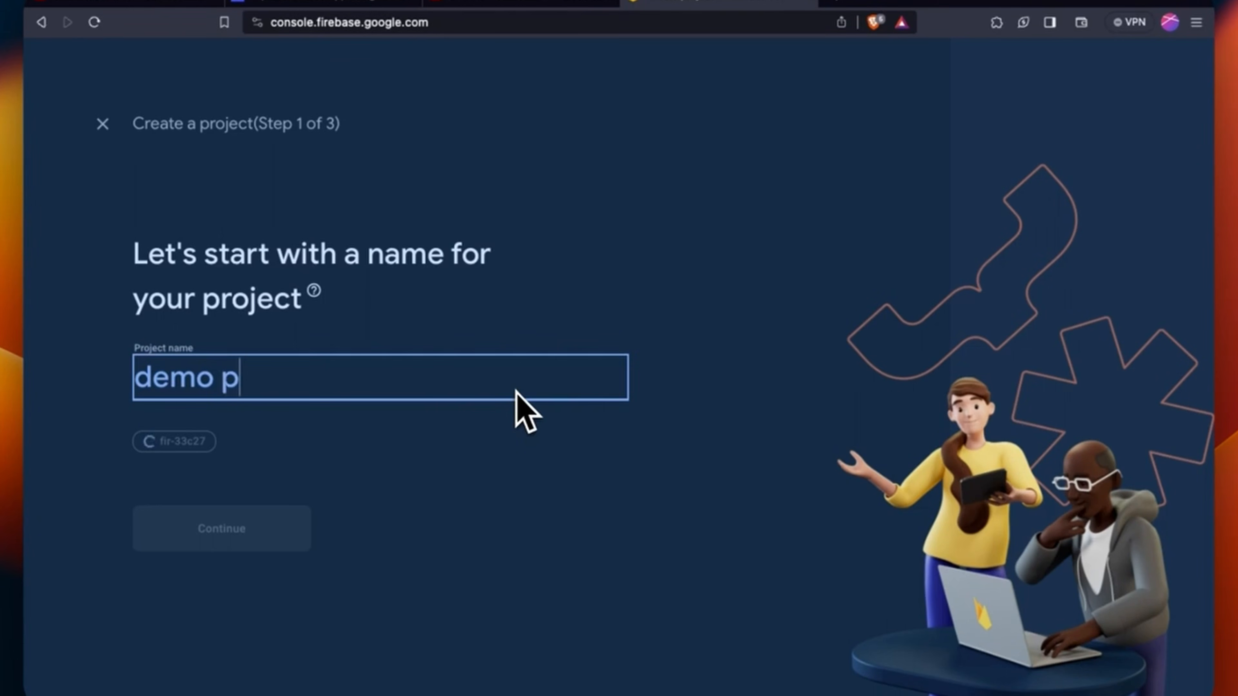
type("roject")
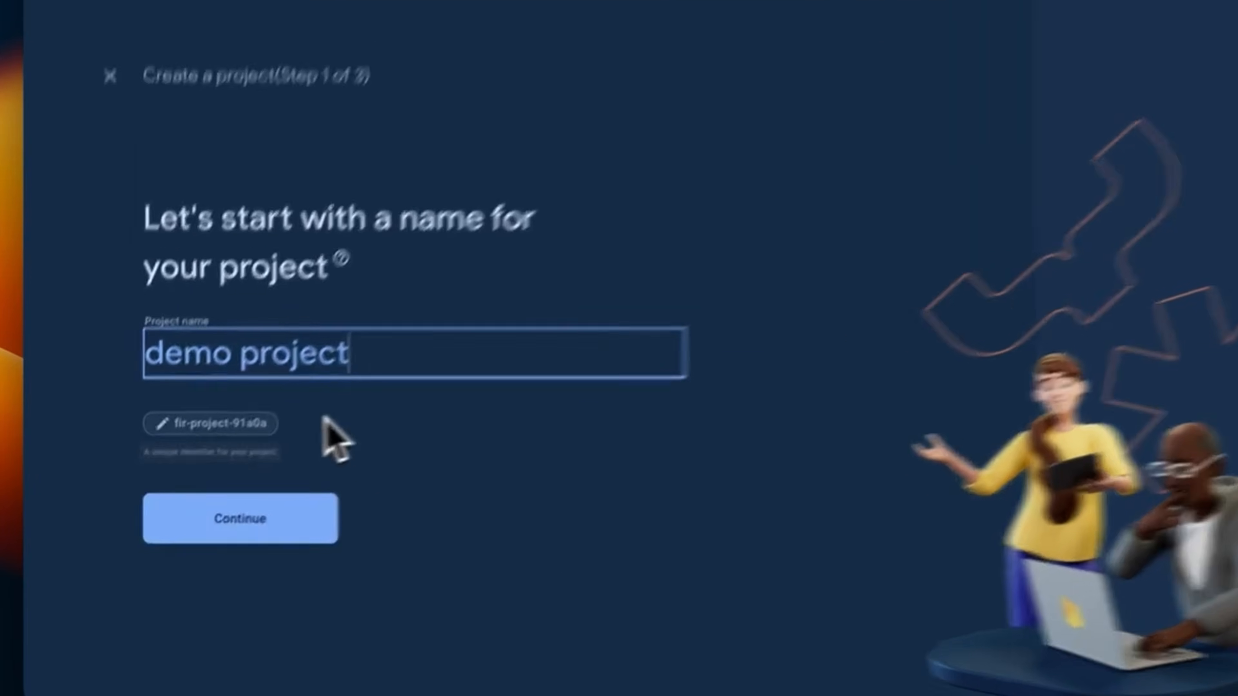
Replace the generated project ID with demo8293 and continue to the Google Analytics step
left_click(215, 424)
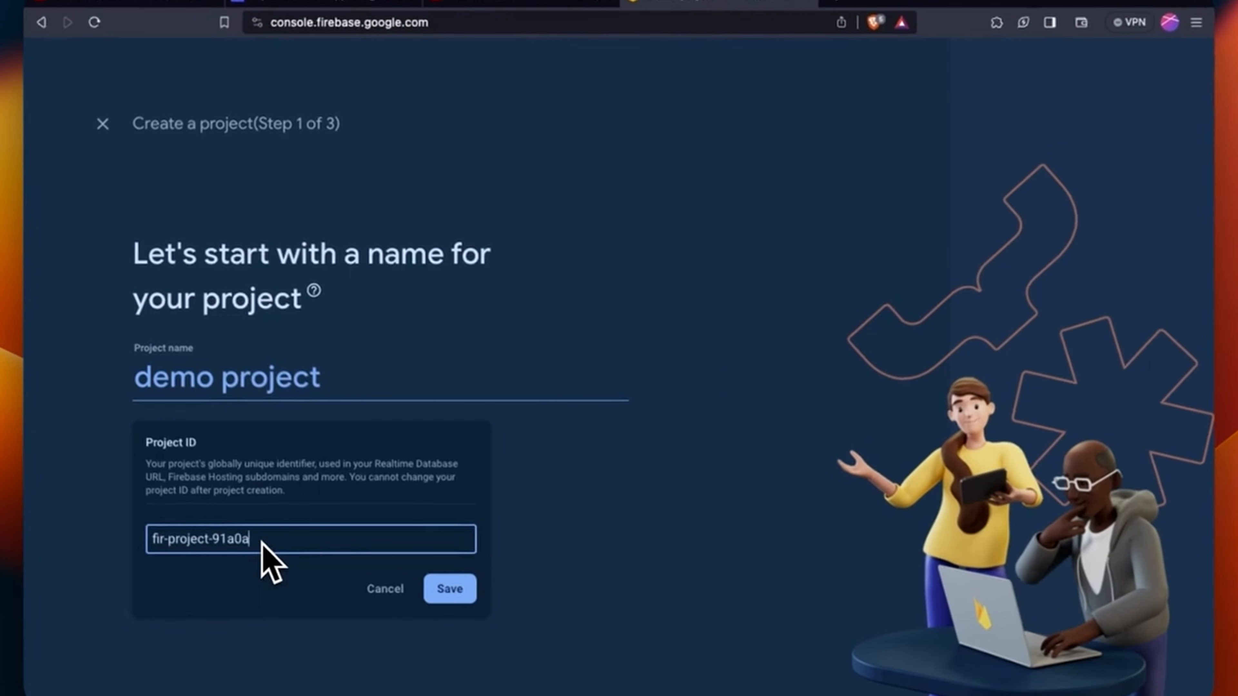
key("super+a")
key("BackSpace")
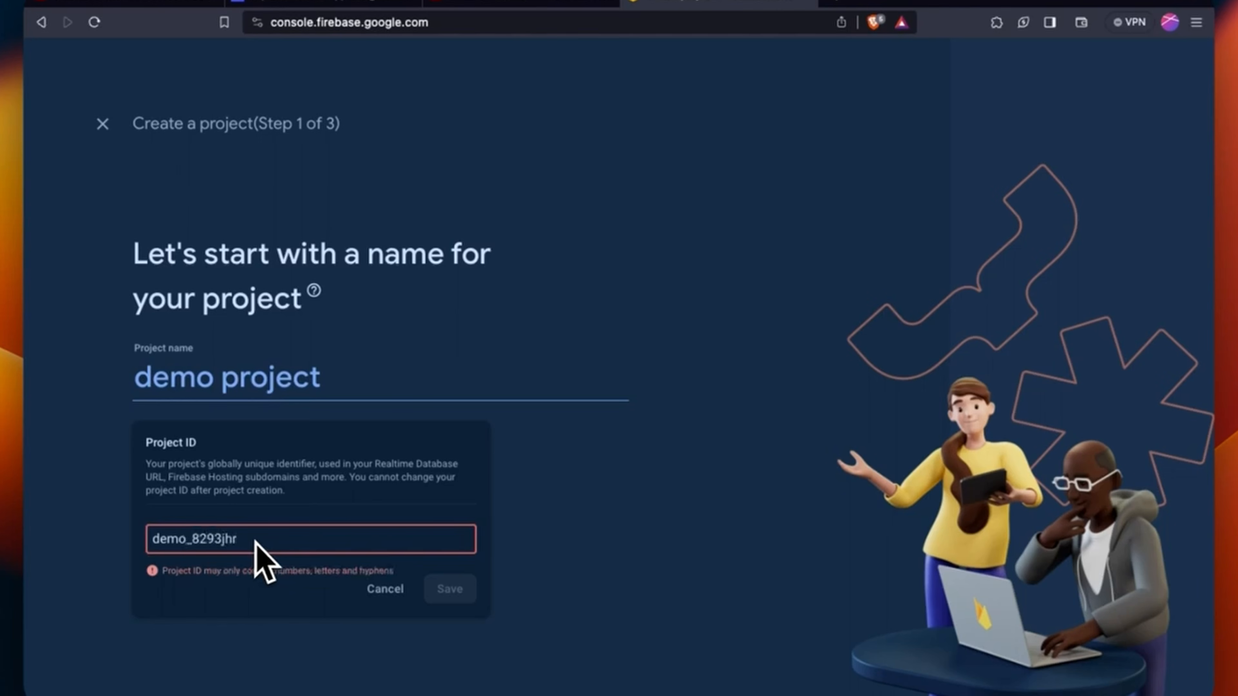
left_click(385, 588)
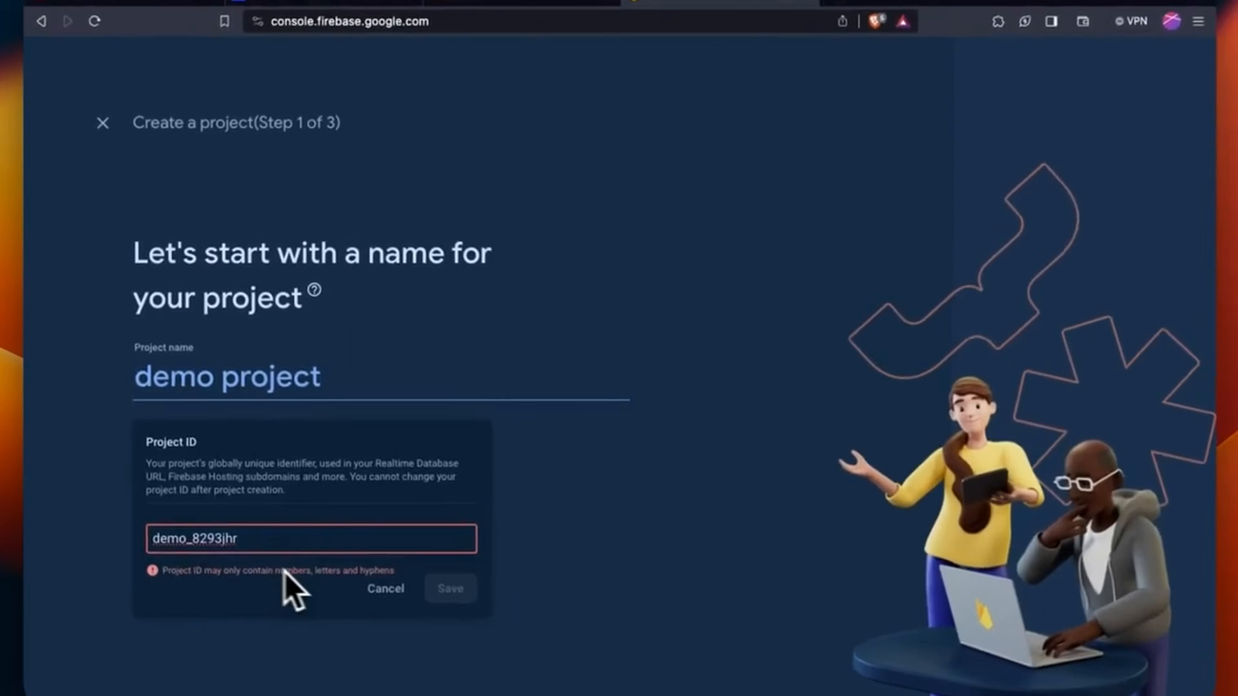
left_click(201, 540)
key("BackSpace")
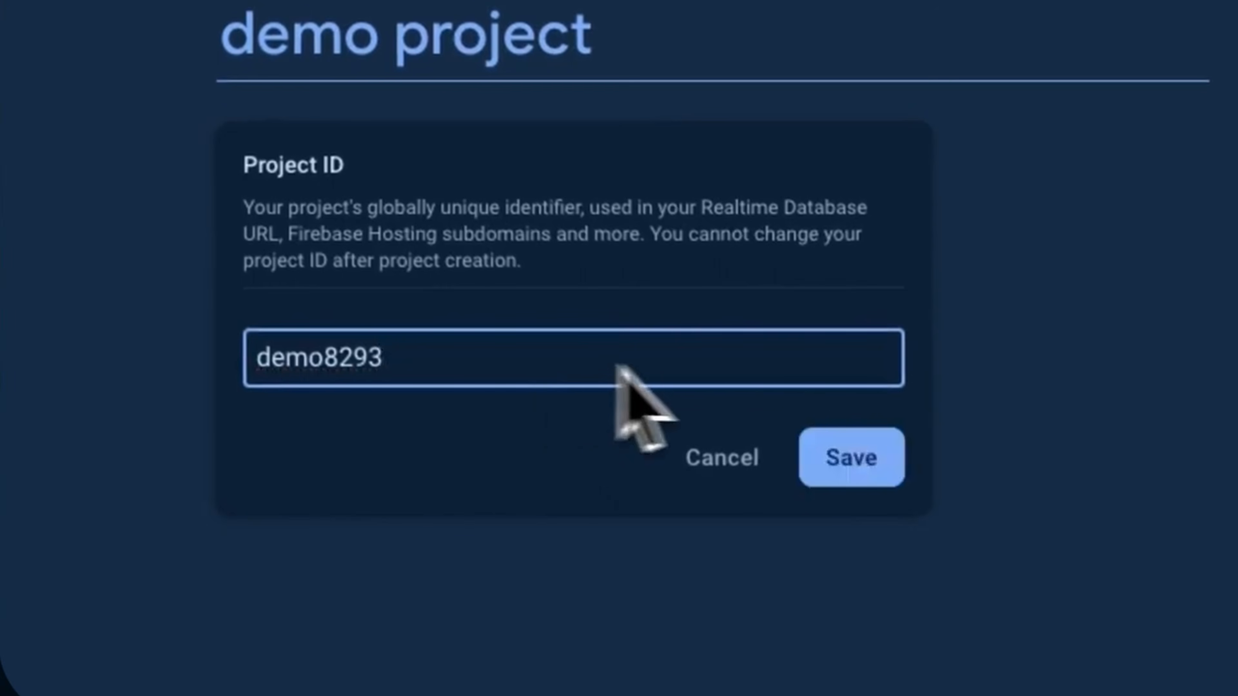
left_click(854, 446)
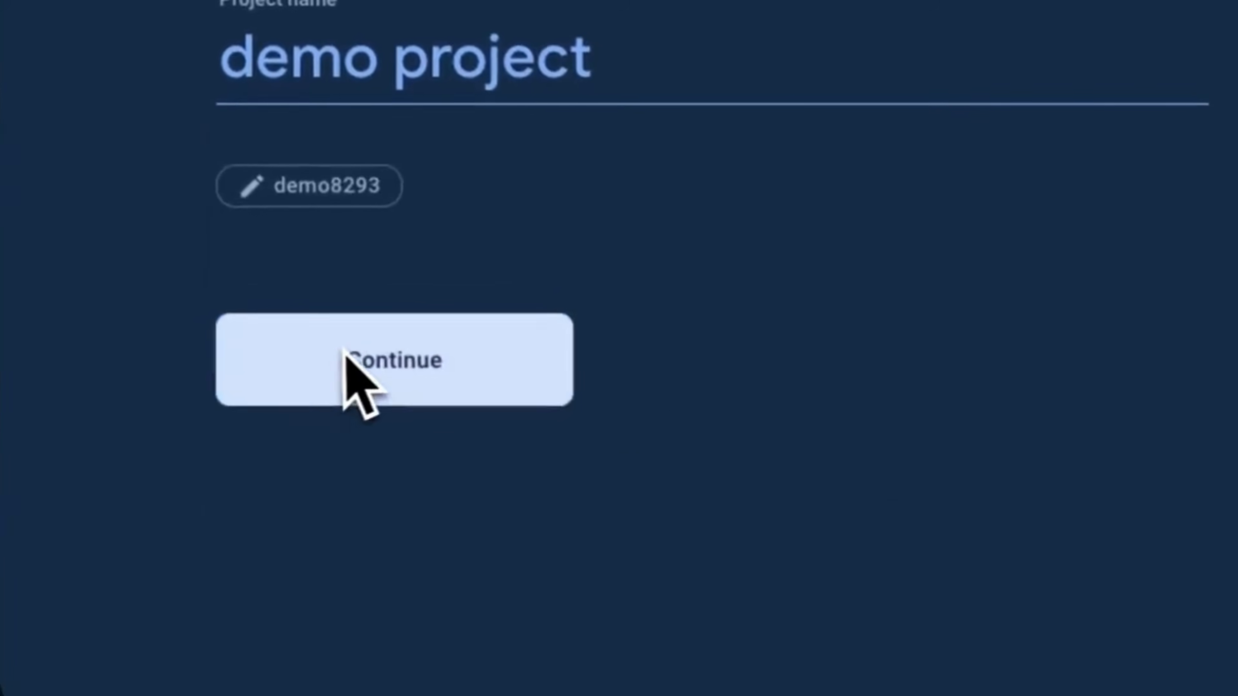
left_click(343, 350)
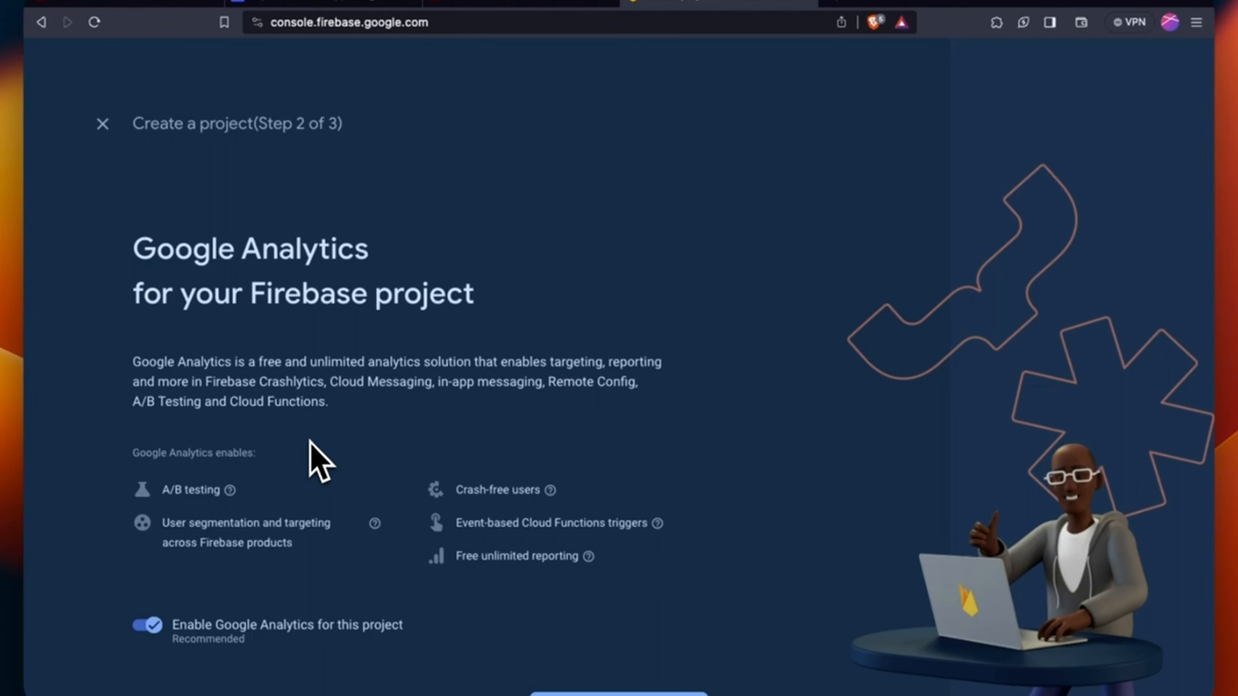
Keep Google Analytics enabled and create a new Analytics account named Demo
scroll(312, 441, "down", 3)
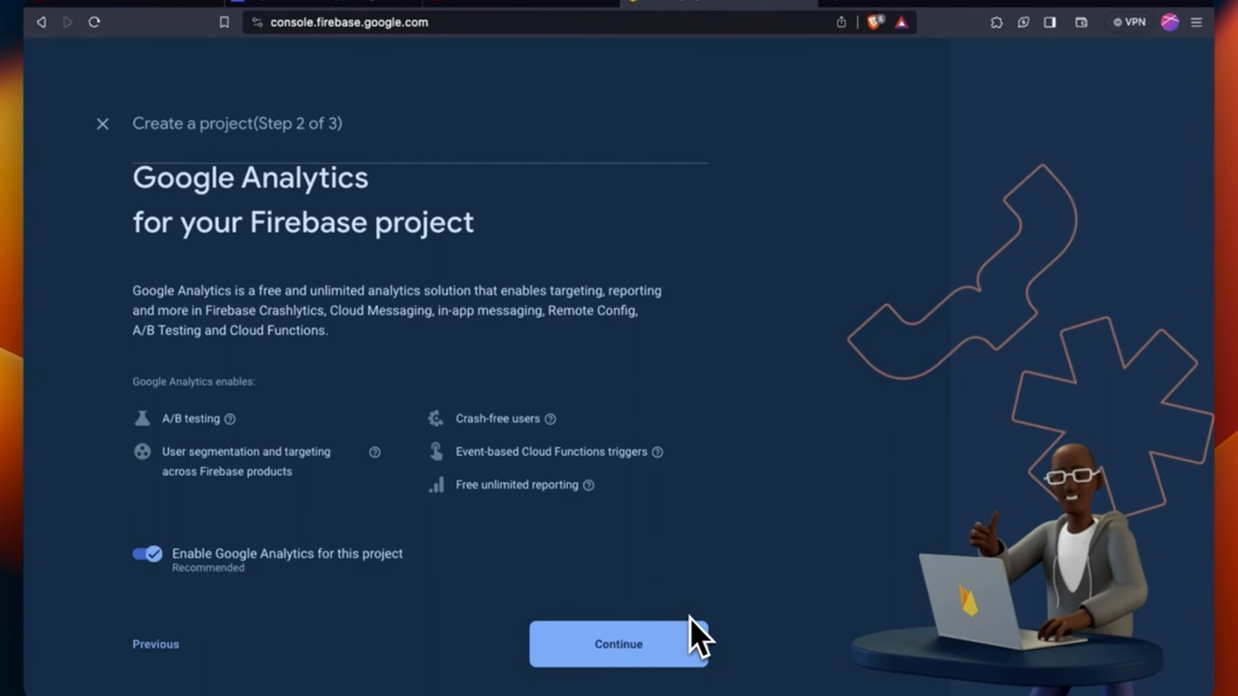
left_click(694, 637)
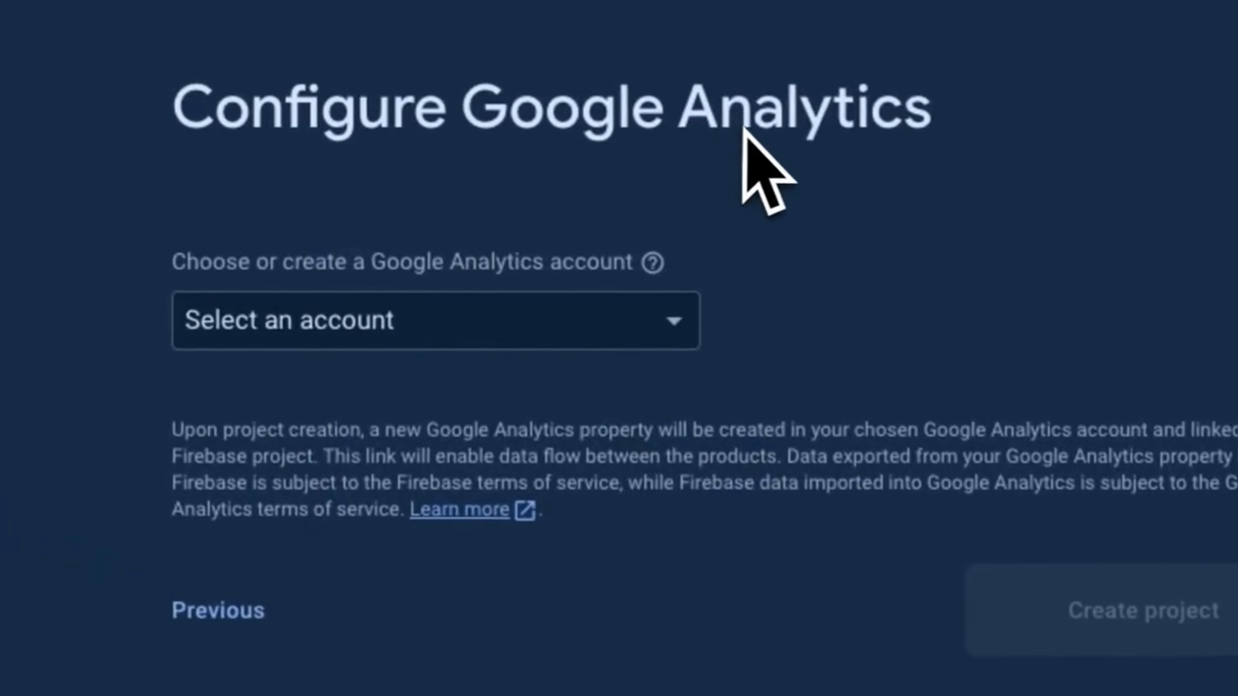
left_click(687, 322)
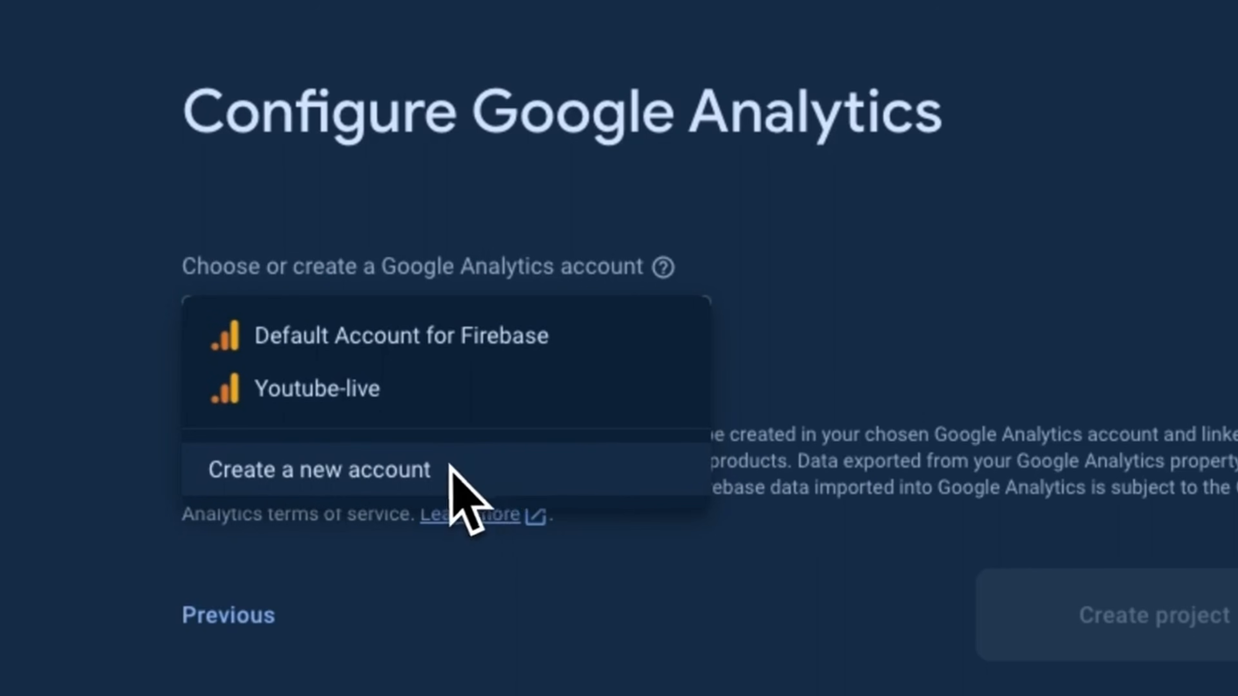
left_click(445, 466)
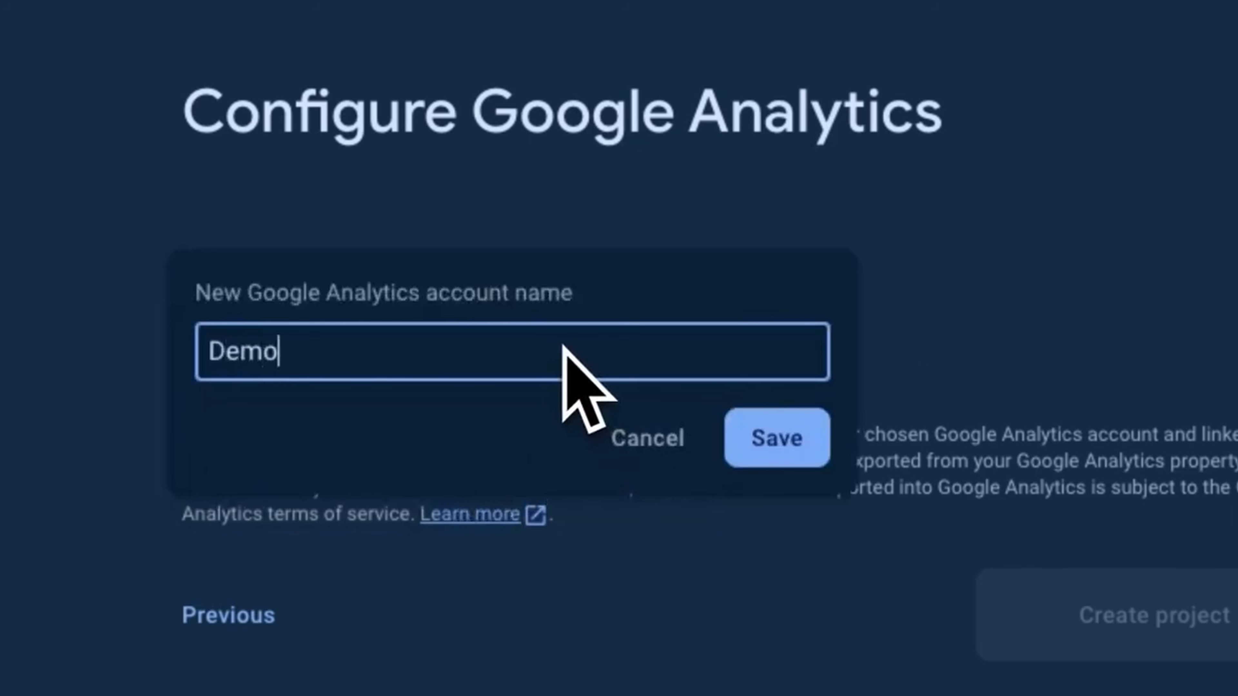
left_click(790, 429)
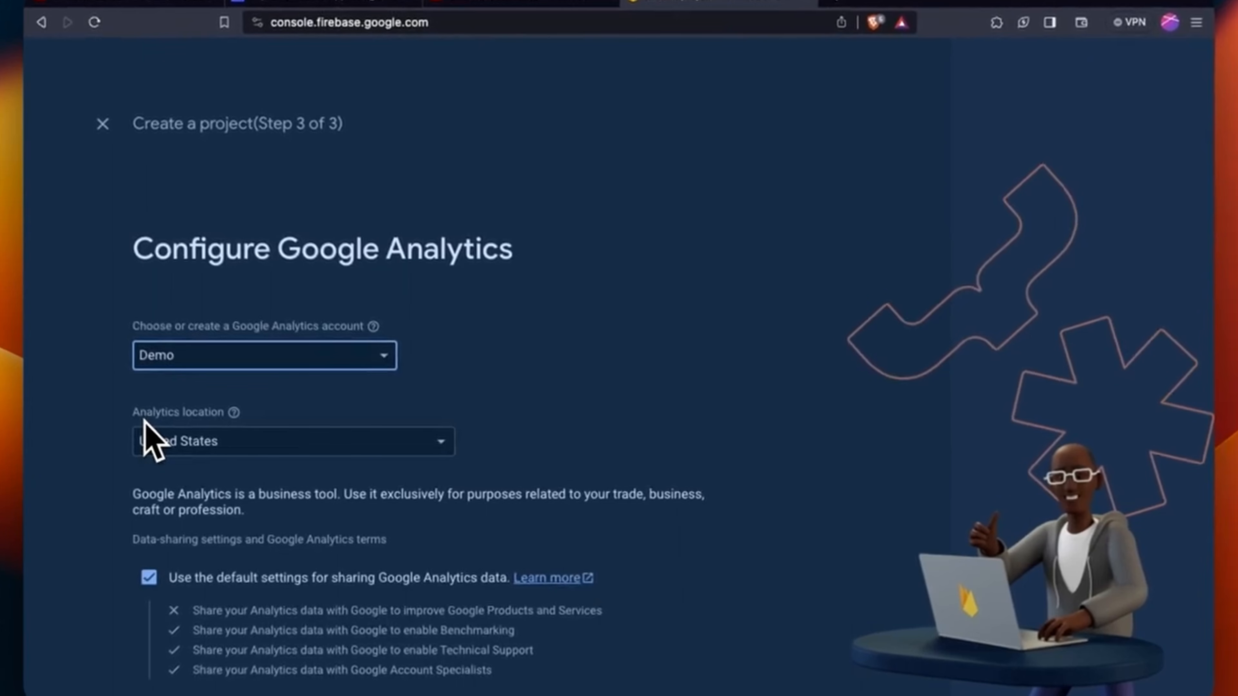
Set the Analytics location to India, create the project, and open it
left_click(233, 448)
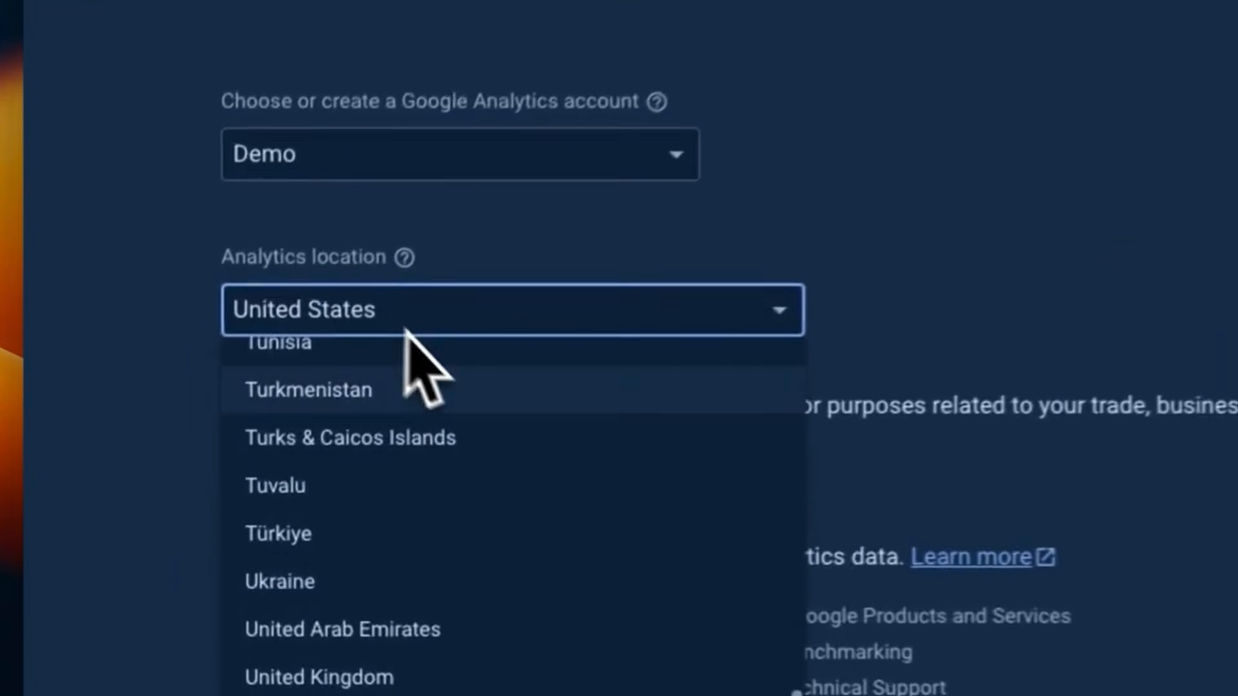
scroll(273, 493, "up", 15)
scroll(517, 398, "down", 10)
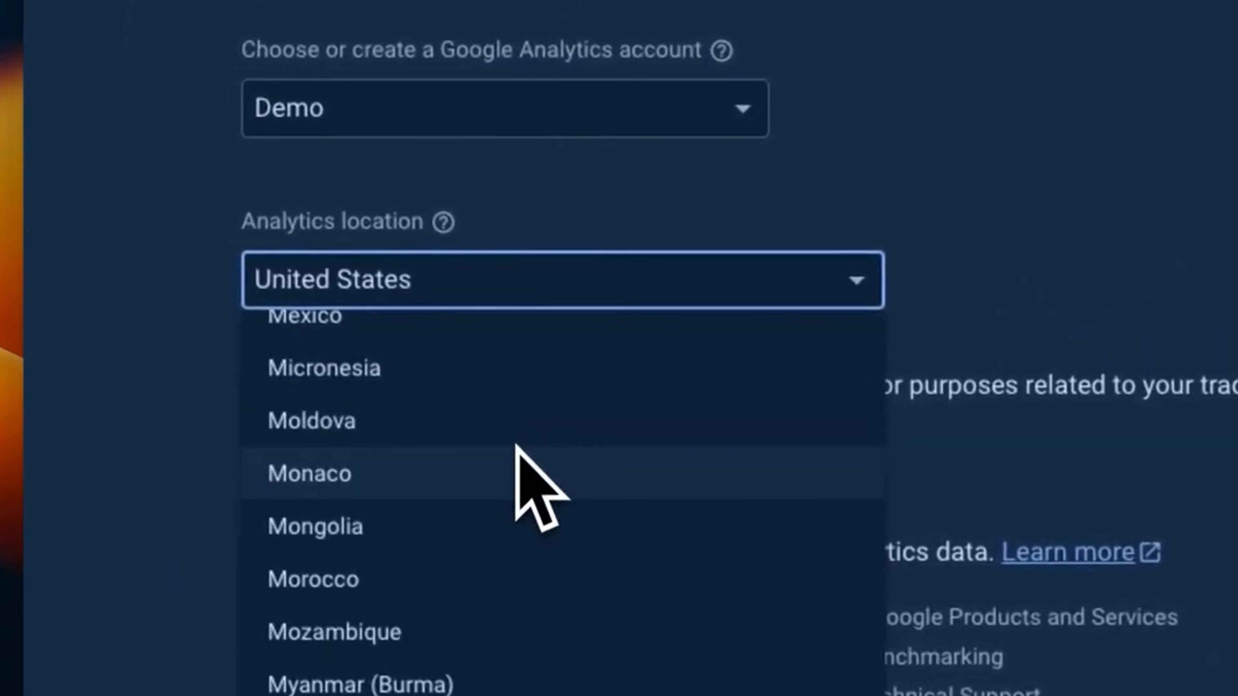
scroll(514, 459, "up", 10)
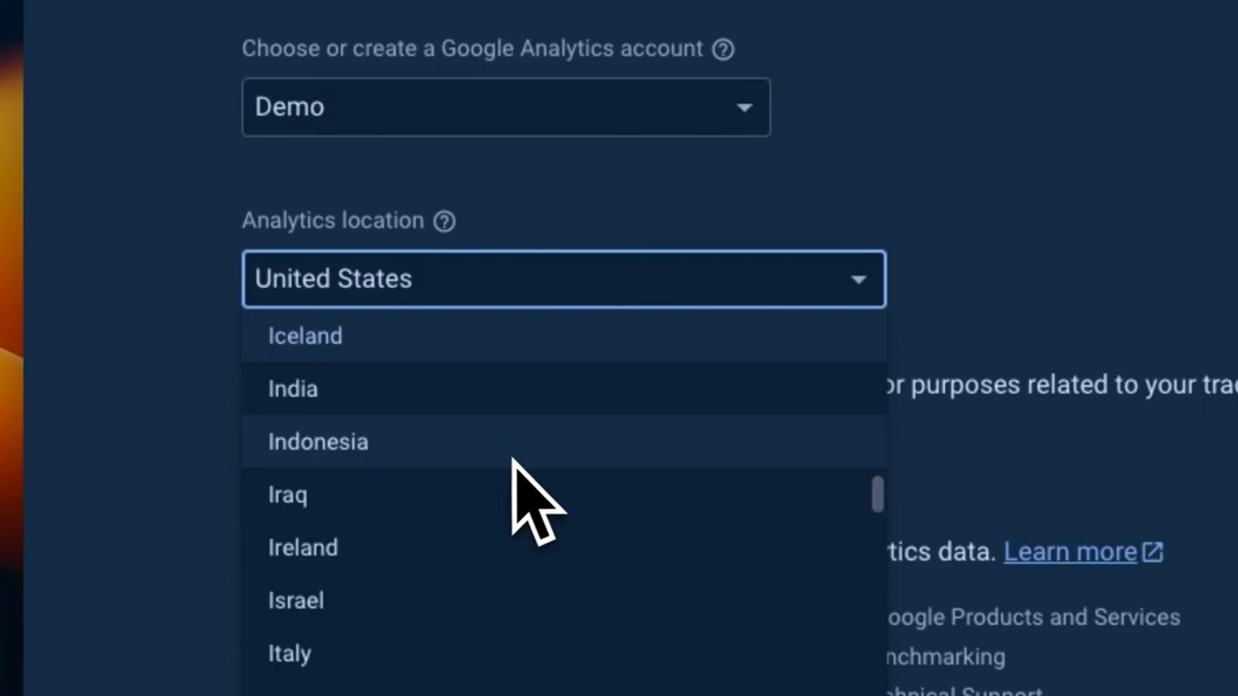
left_click(487, 407)
scroll(560, 419, "down", 8)
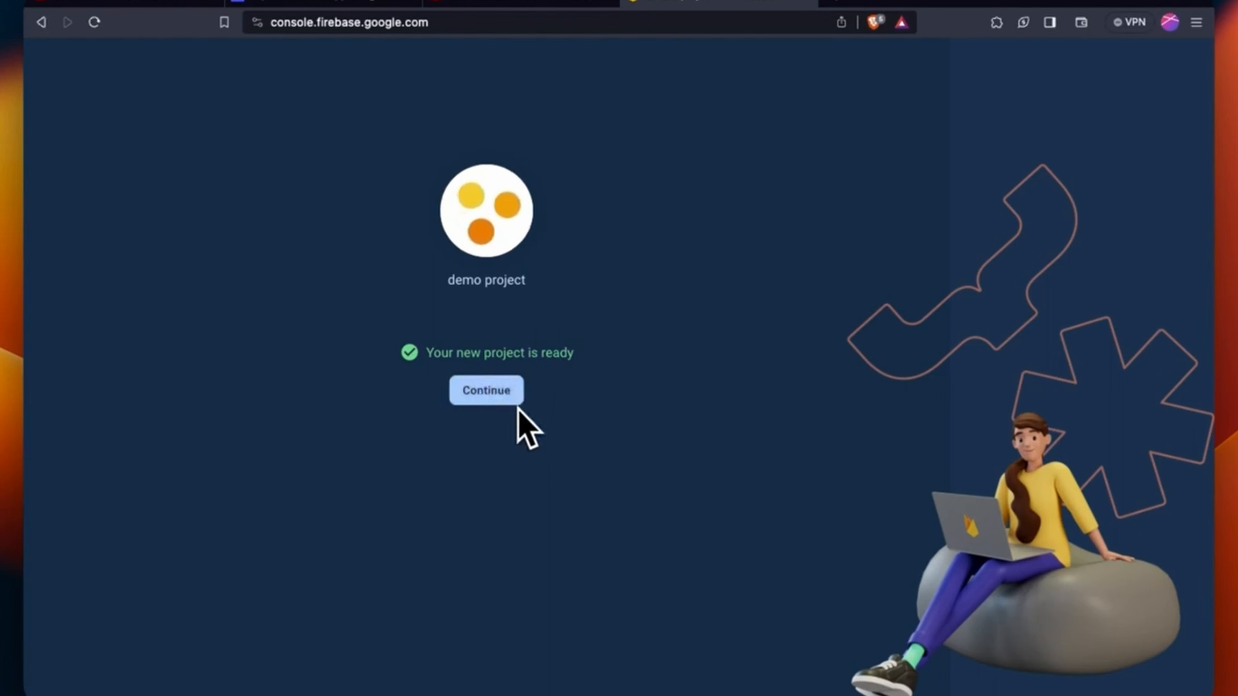
left_click(507, 403)
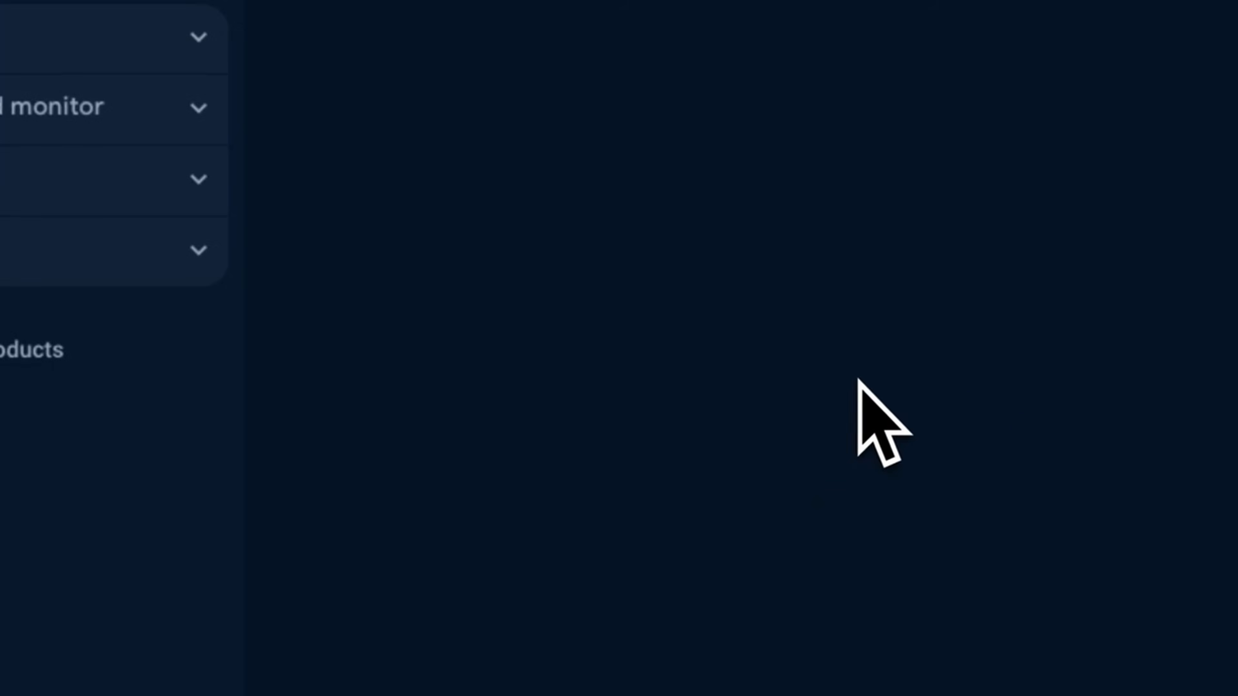
Go to Project settings > Users and permissions and begin adding a member
left_click(319, 63)
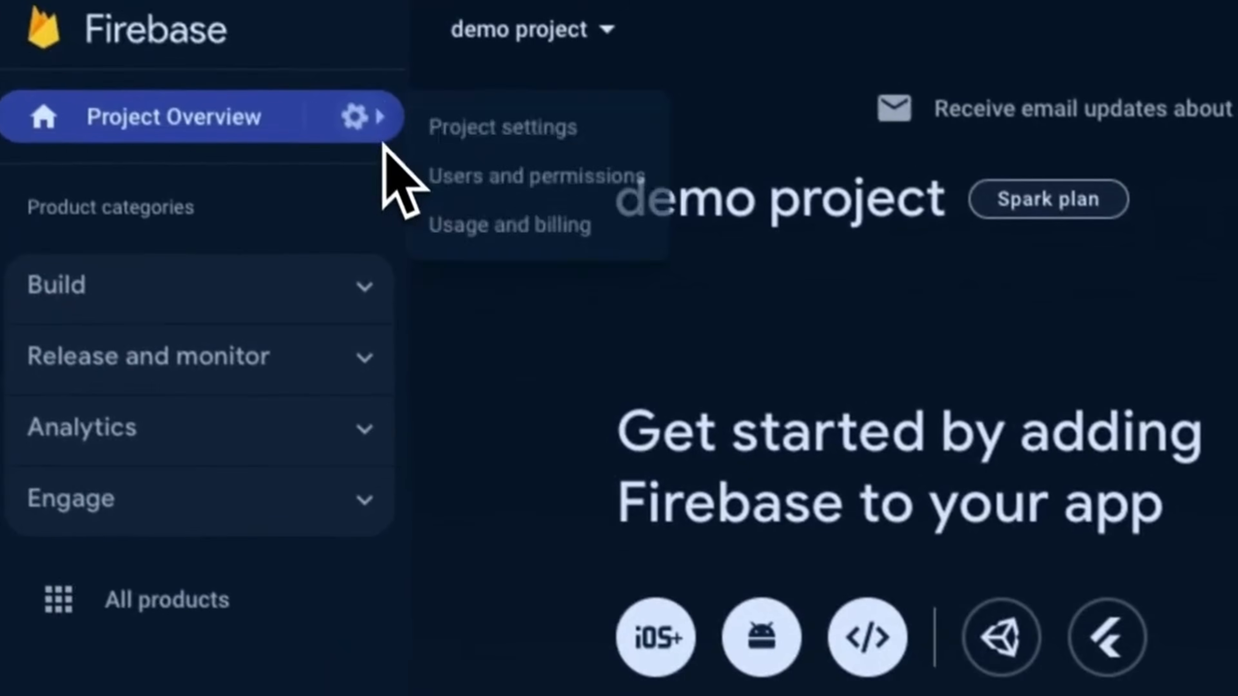
left_click(458, 161)
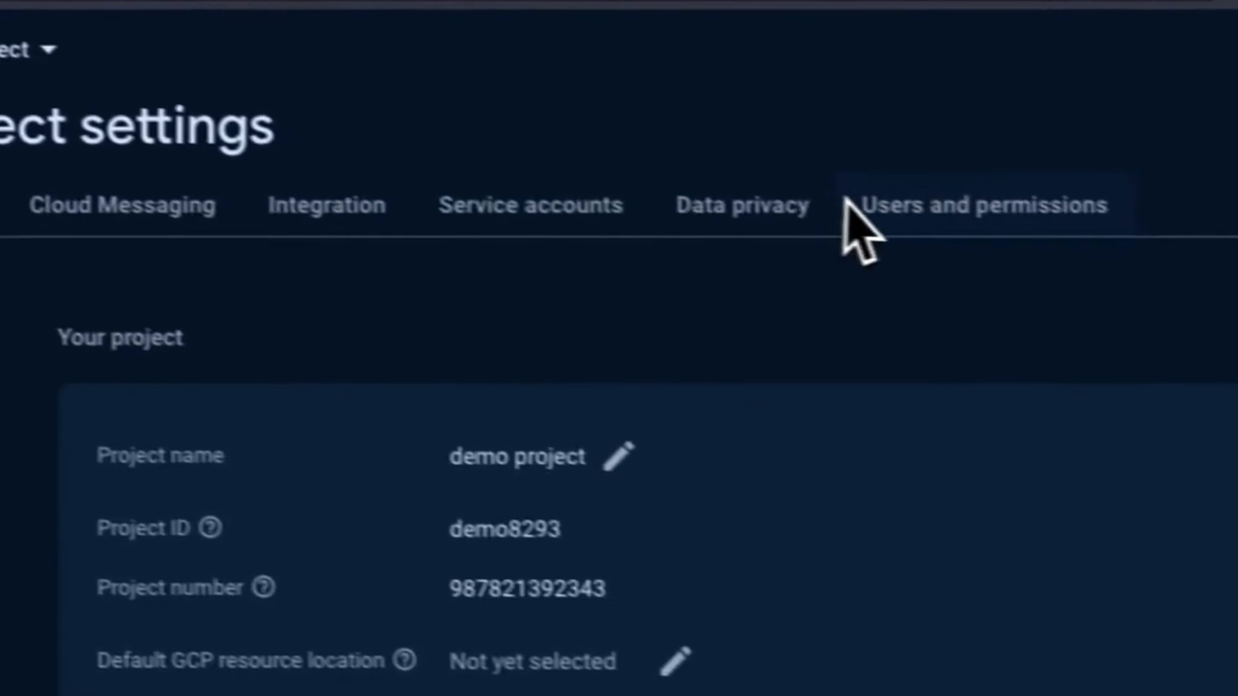
left_click(848, 201)
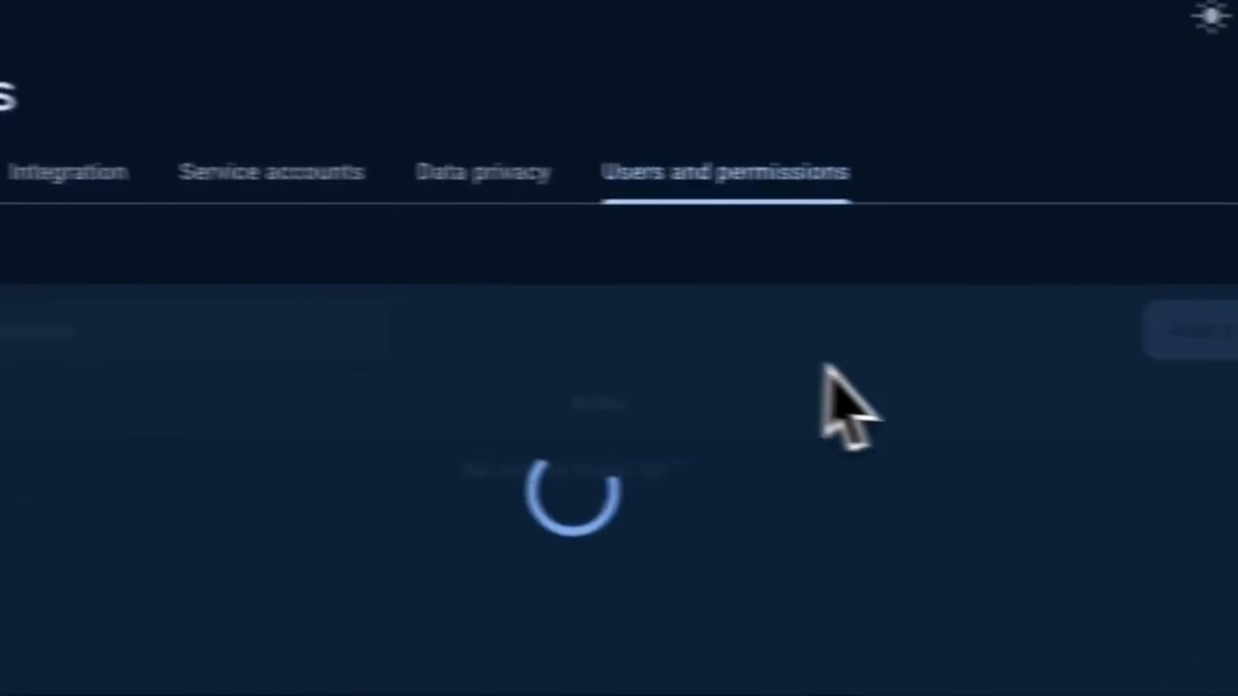
left_click(1022, 320)
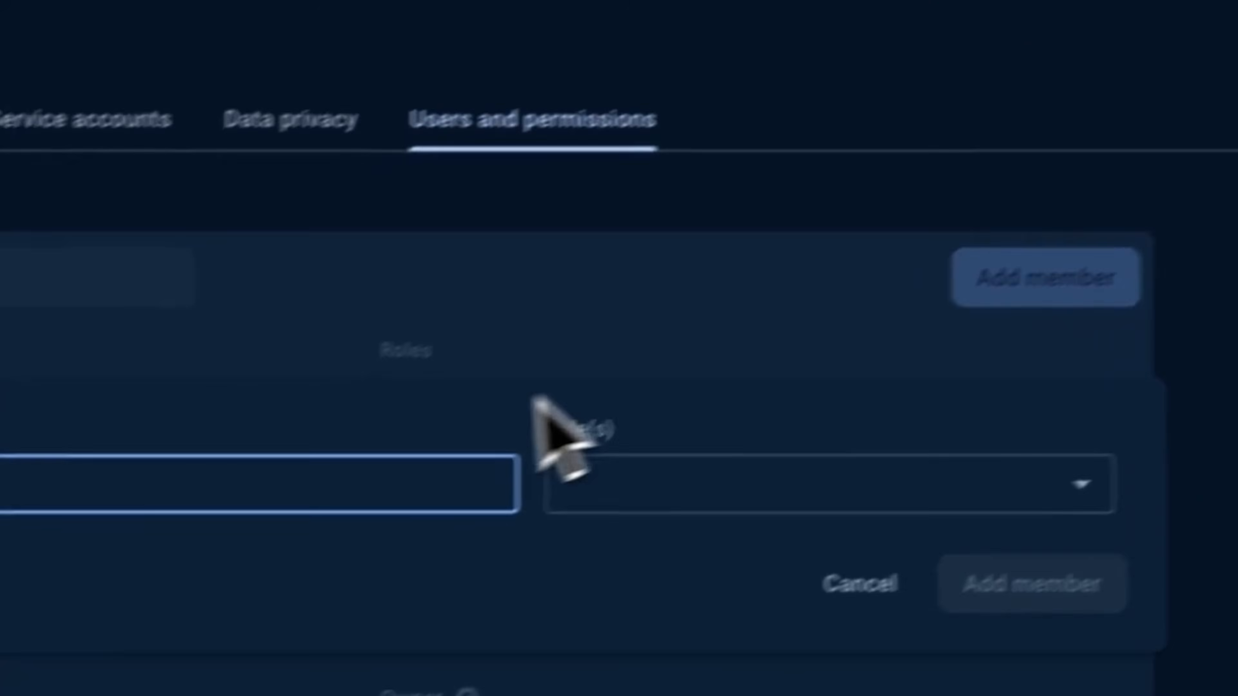
Add FlutterFlow's Firebase service email as a project member with the Editor role
type("firebase")
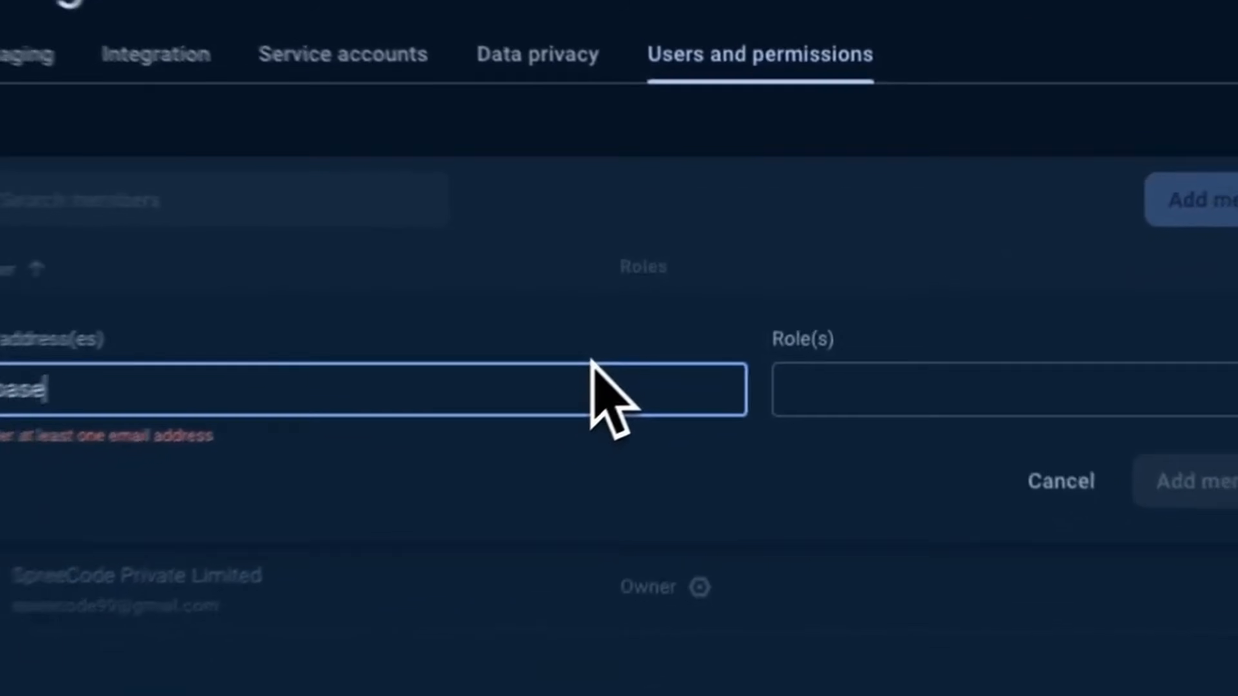
key("super+a")
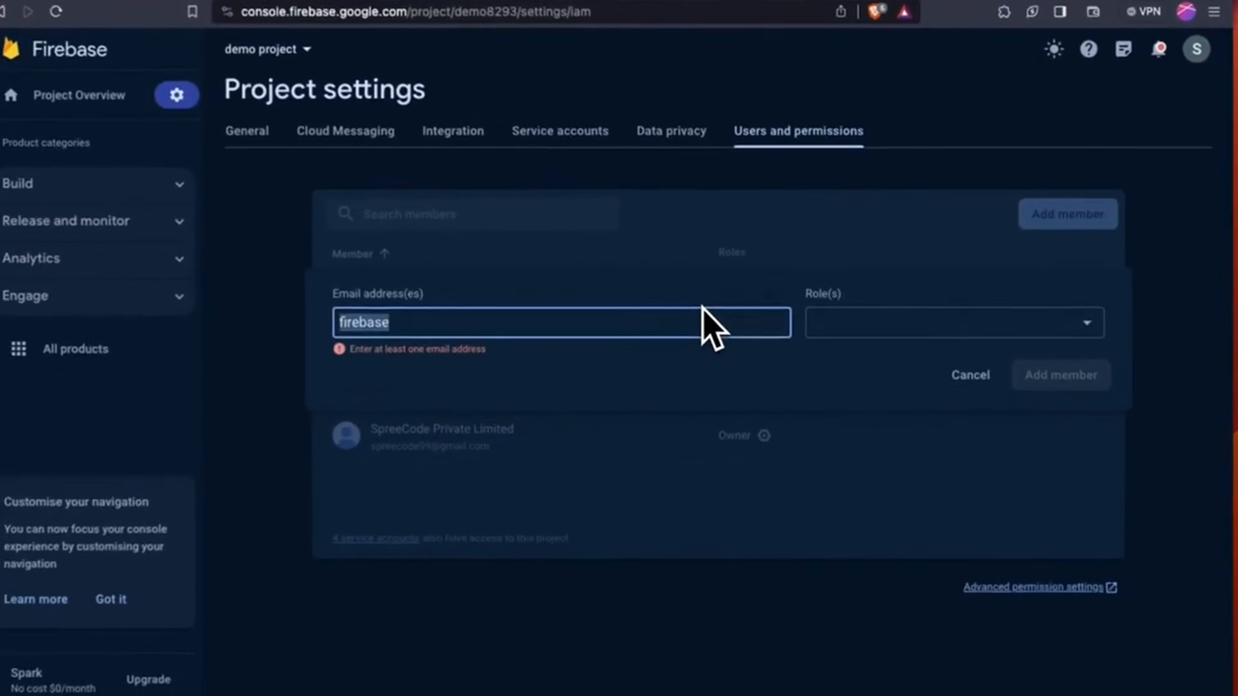
key("BackSpace")
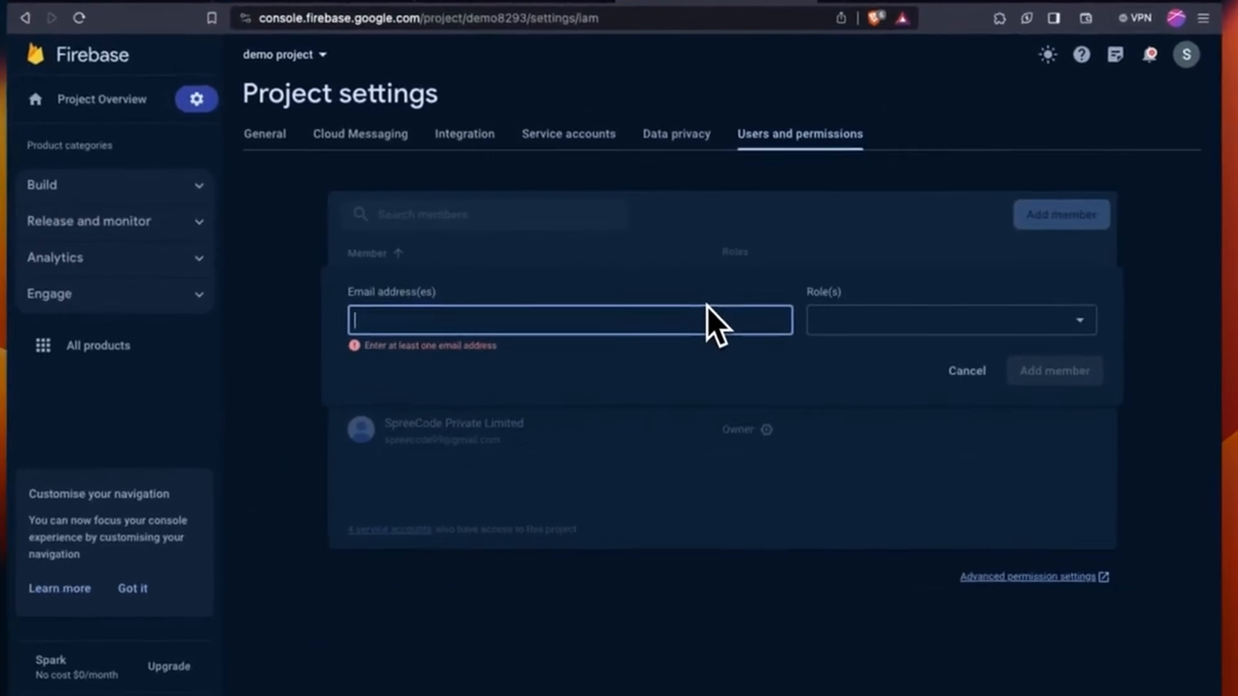
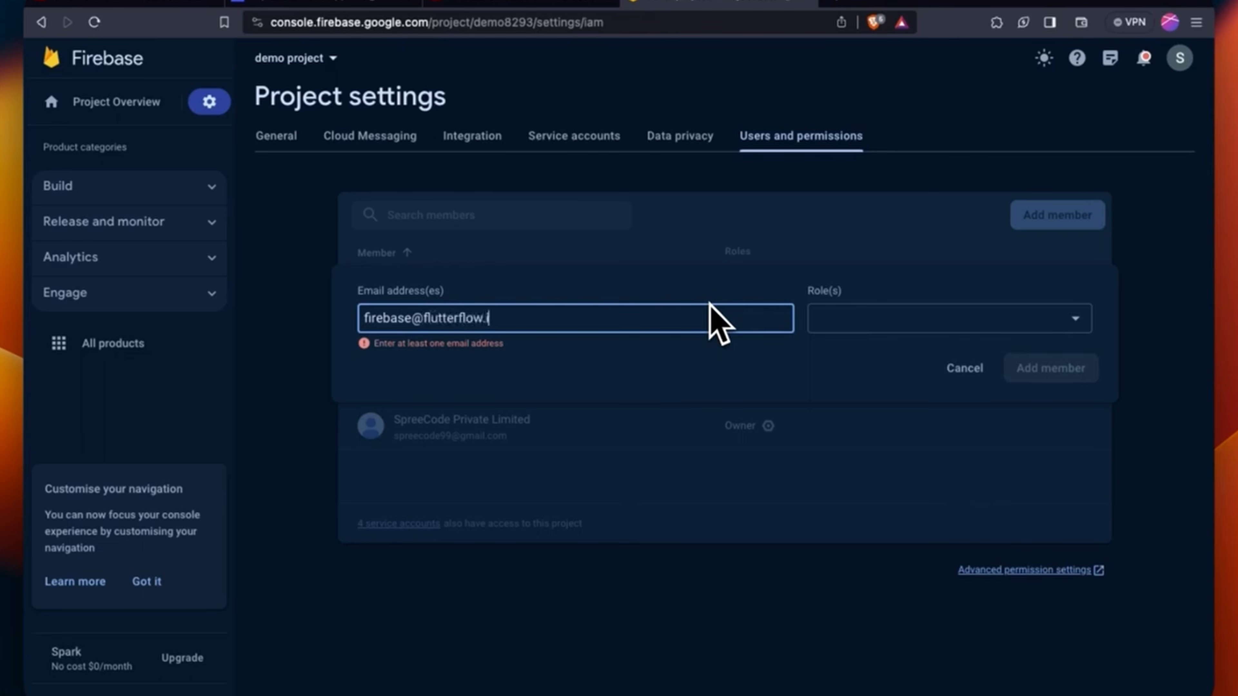
left_click(874, 322)
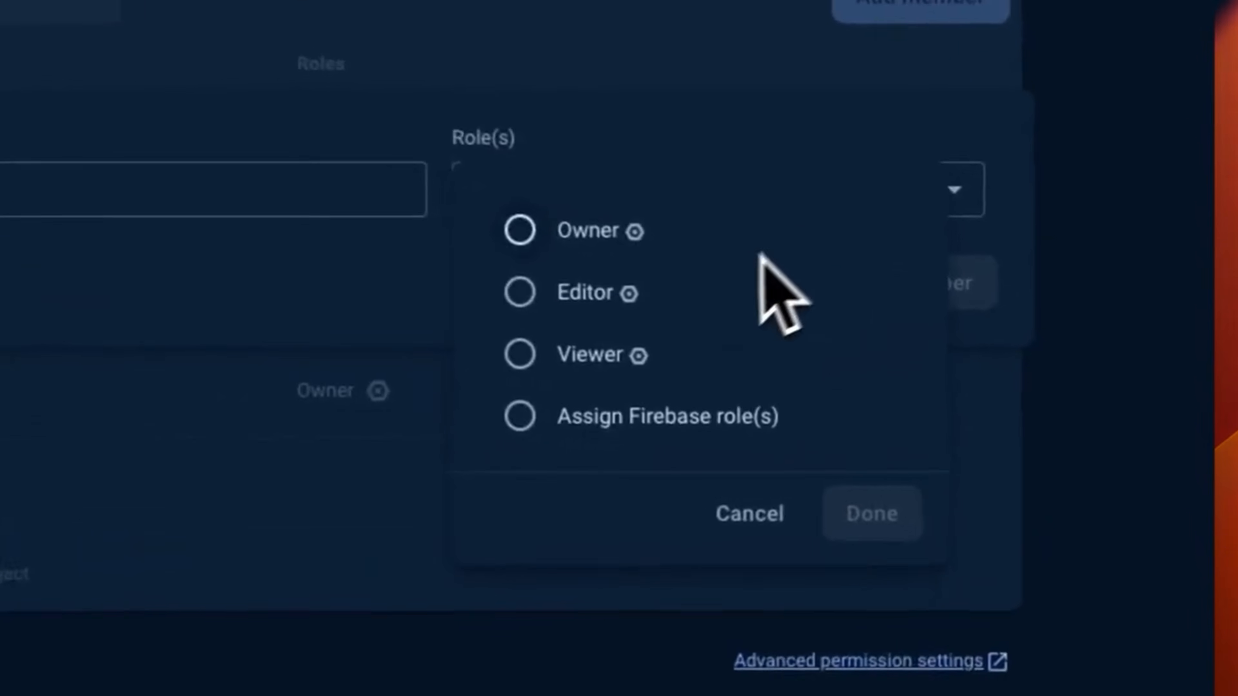
left_click(538, 284)
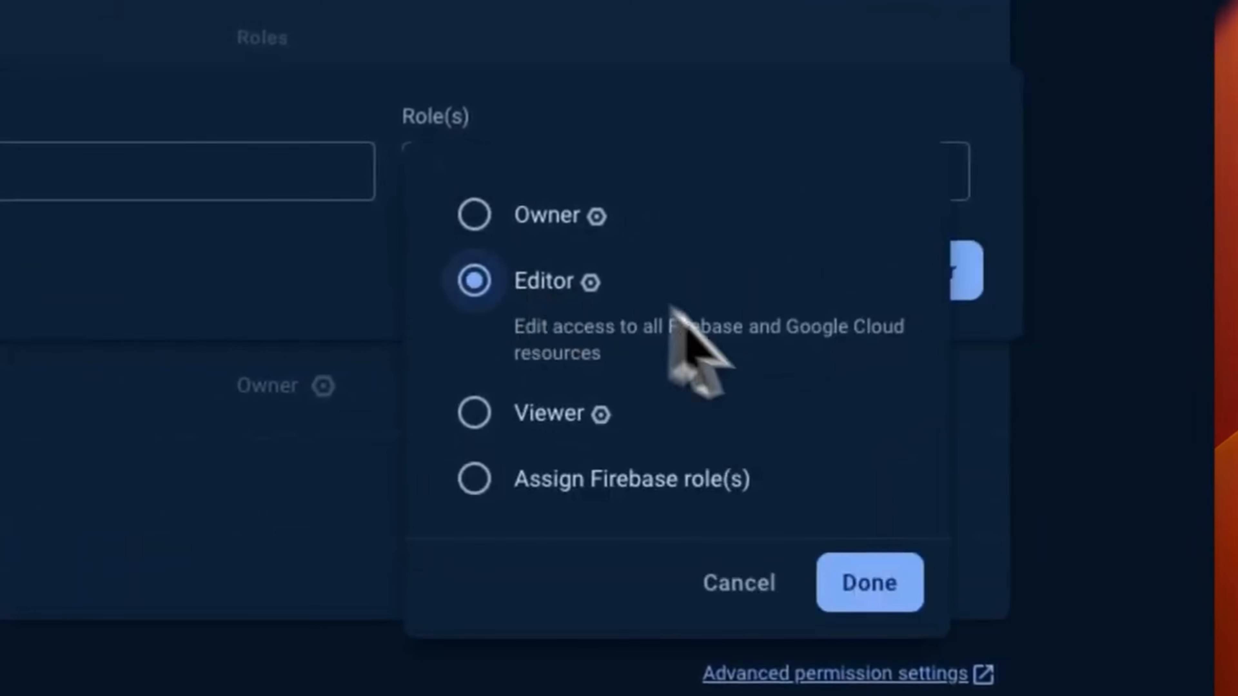
left_click(888, 550)
left_click(887, 270)
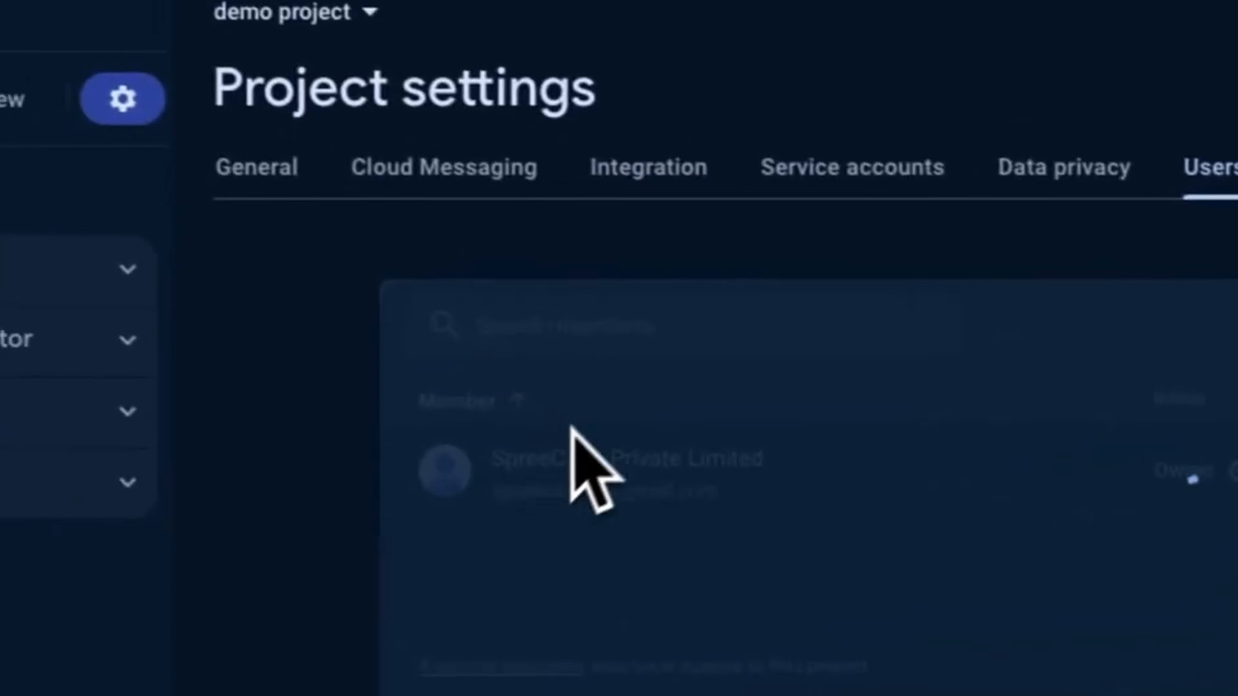
Copy project ID demo8293 from General settings and connect FlutterFlow to it
left_click(298, 187)
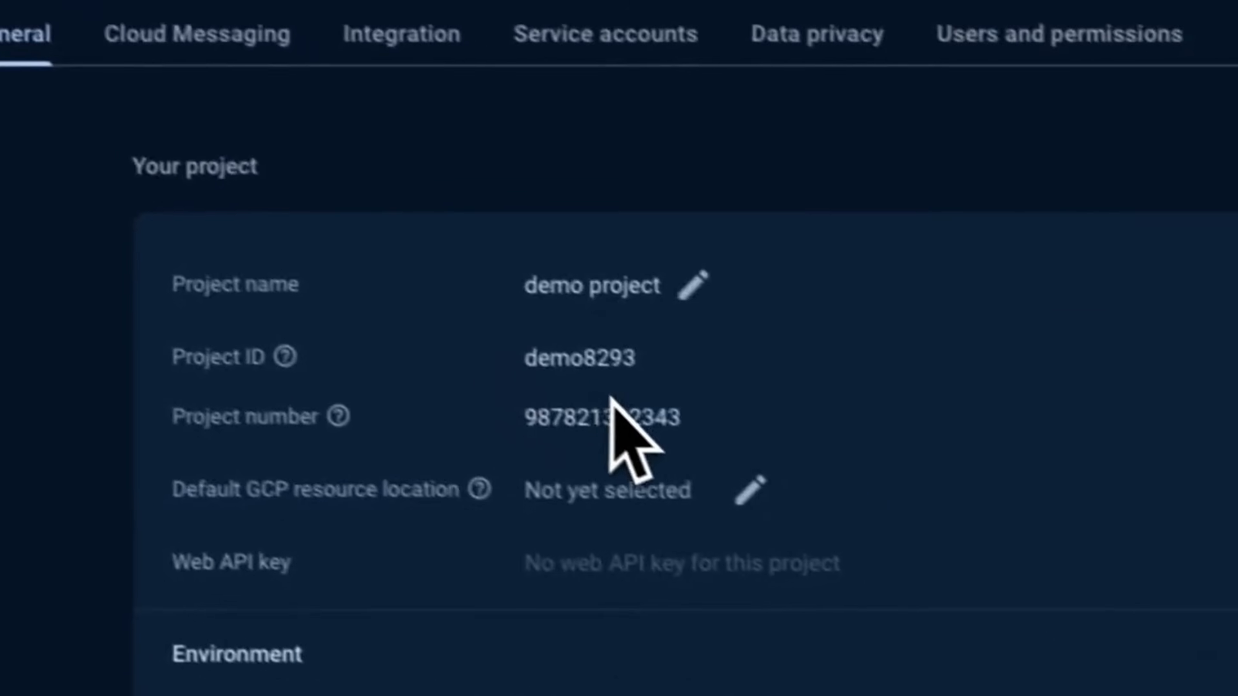
double_click(477, 320)
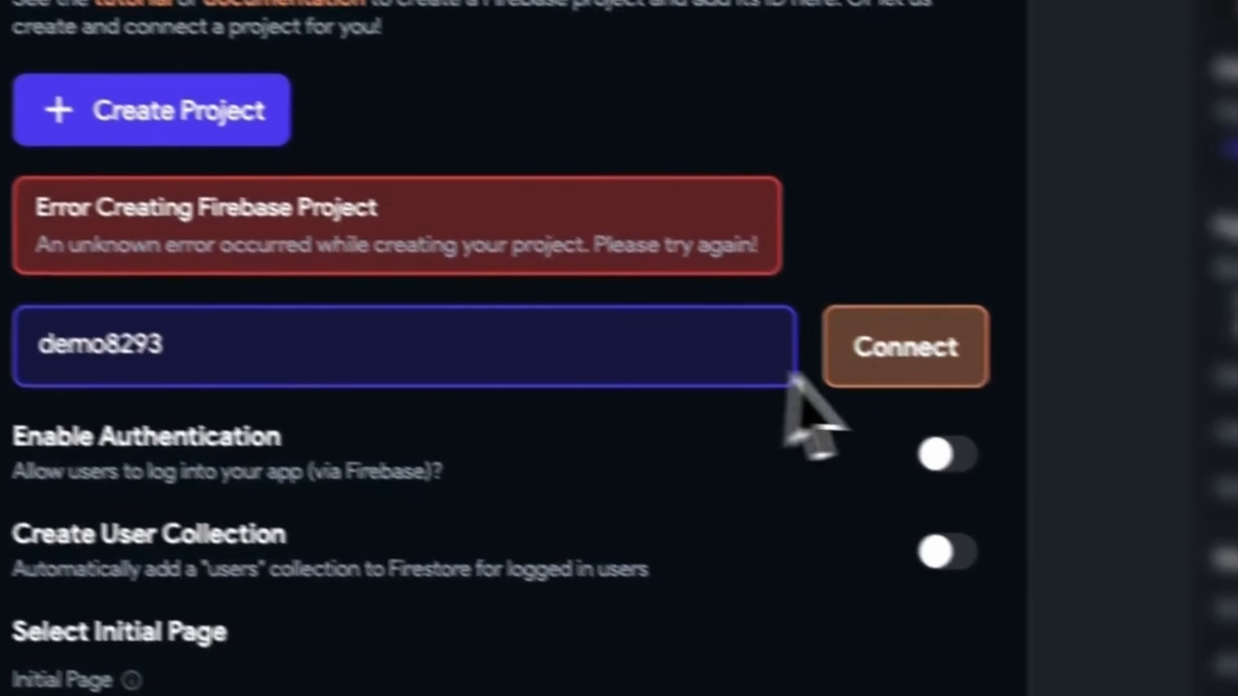
left_click(1023, 383)
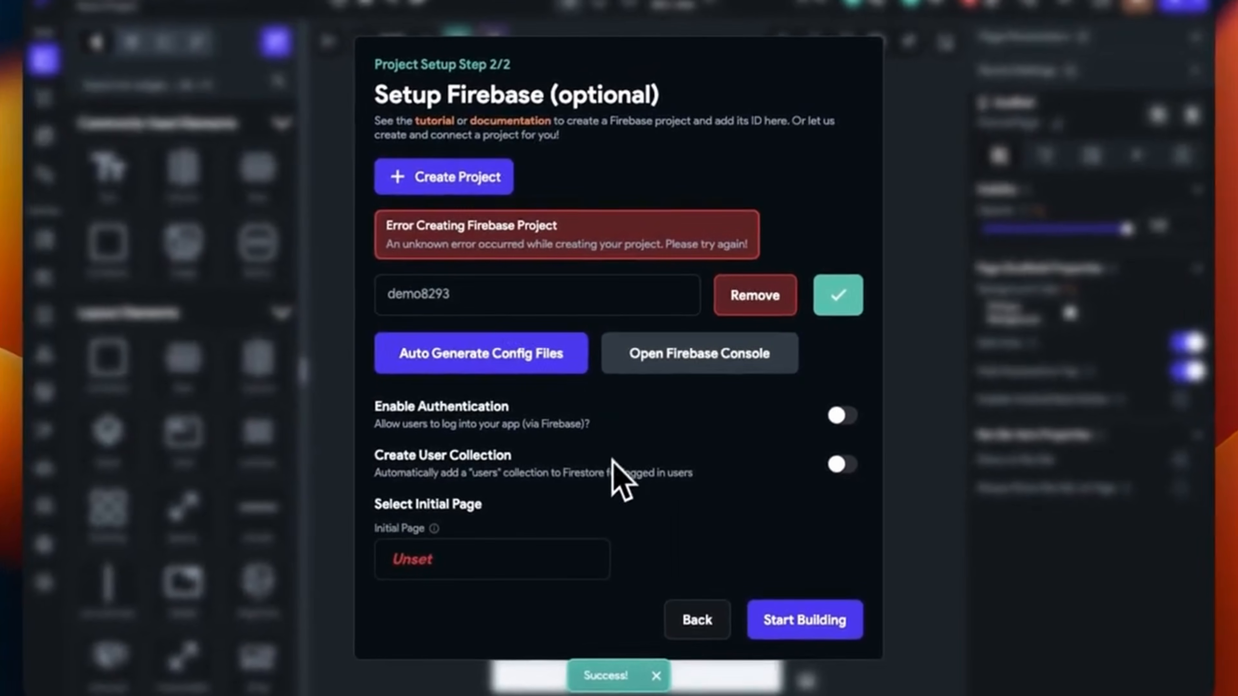
In the Firebase console, locate the FlutterFlow member's email under Users and permissions
key("ctrl+Left")
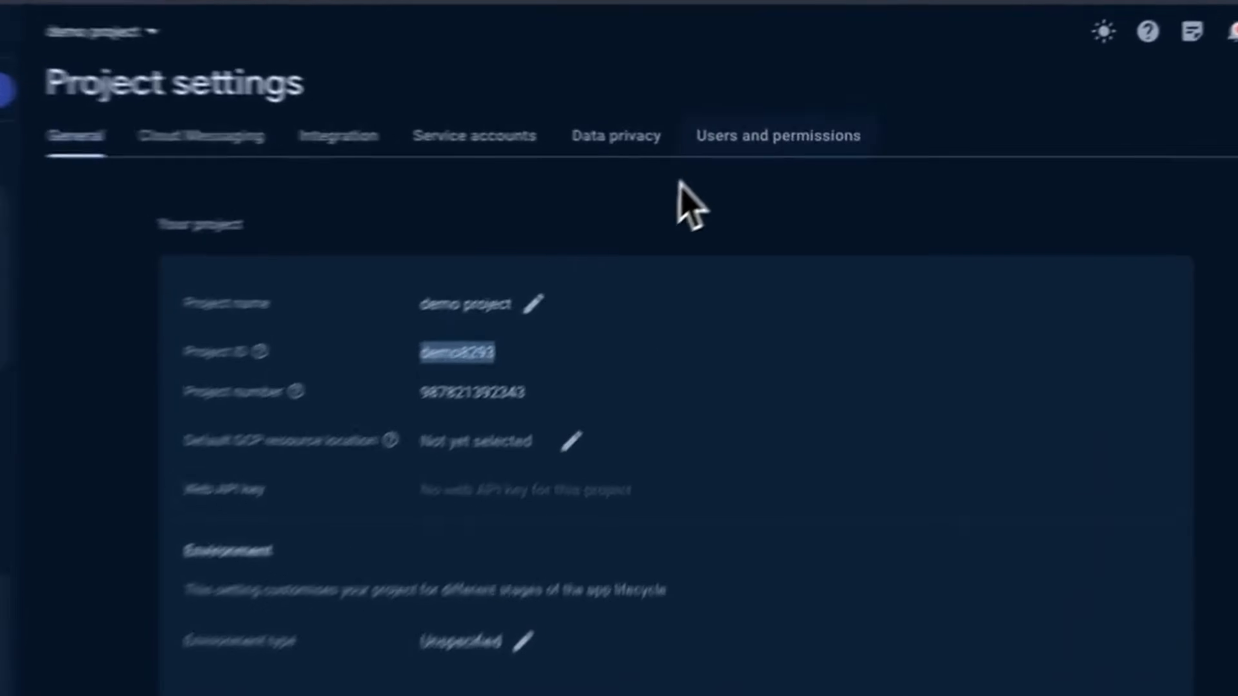
left_click(799, 138)
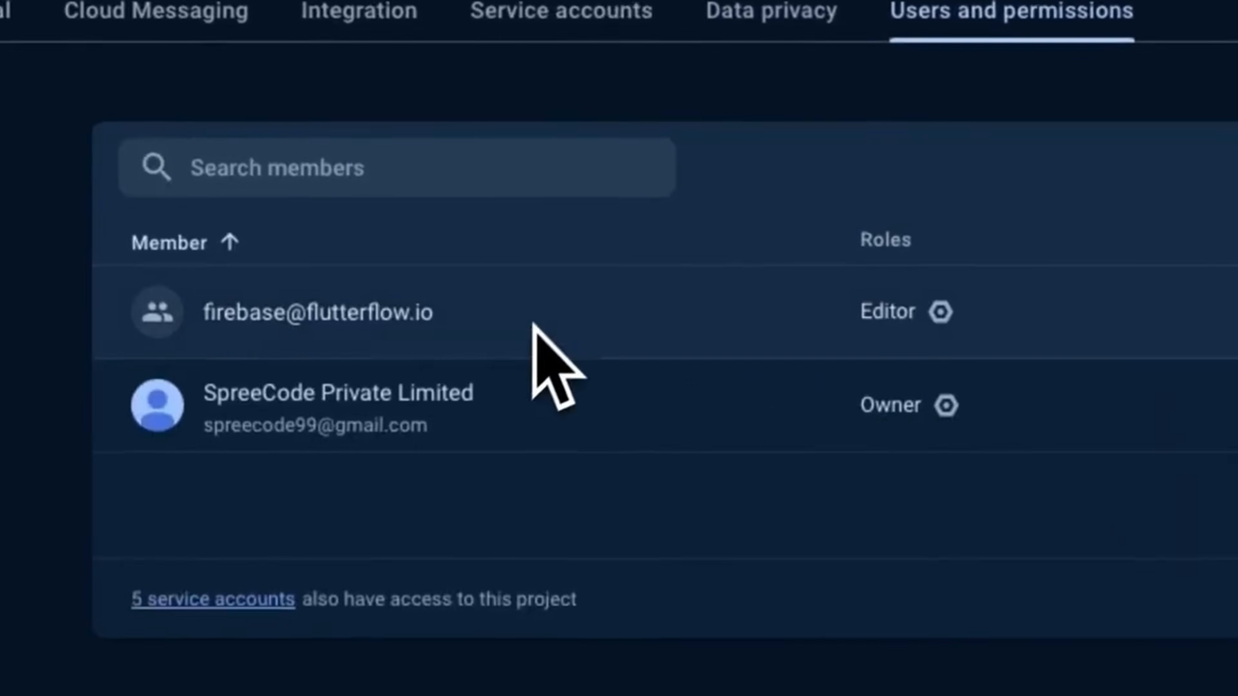
mouse_move(726, 350)
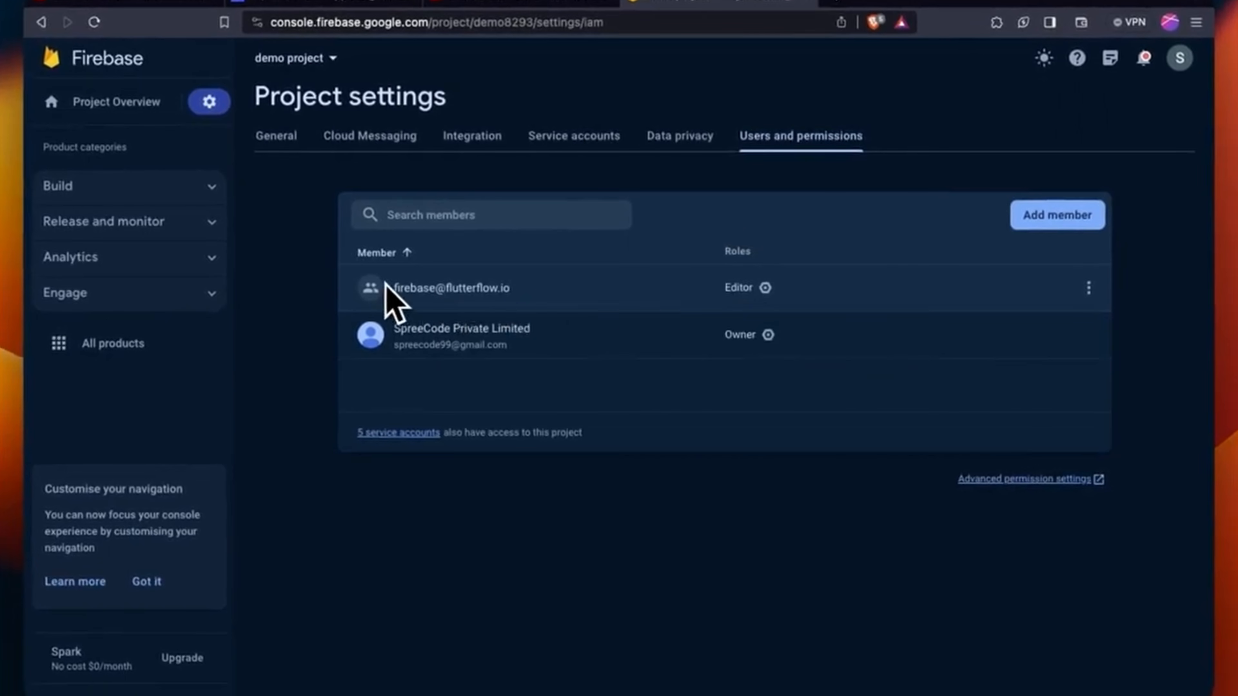
left_click_drag(385, 283, 525, 294)
Confirm the member's Editor role, generate FlutterFlow's Firebase config files, and show General project settings
left_click(525, 292)
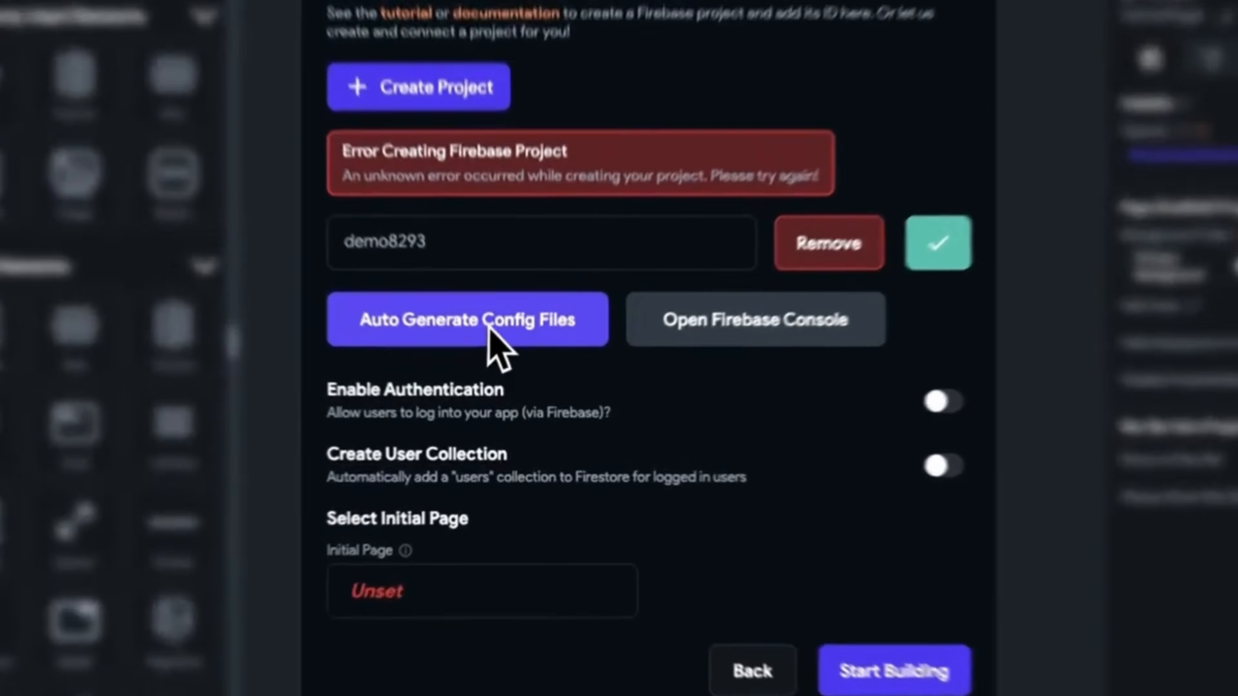
left_click(466, 358)
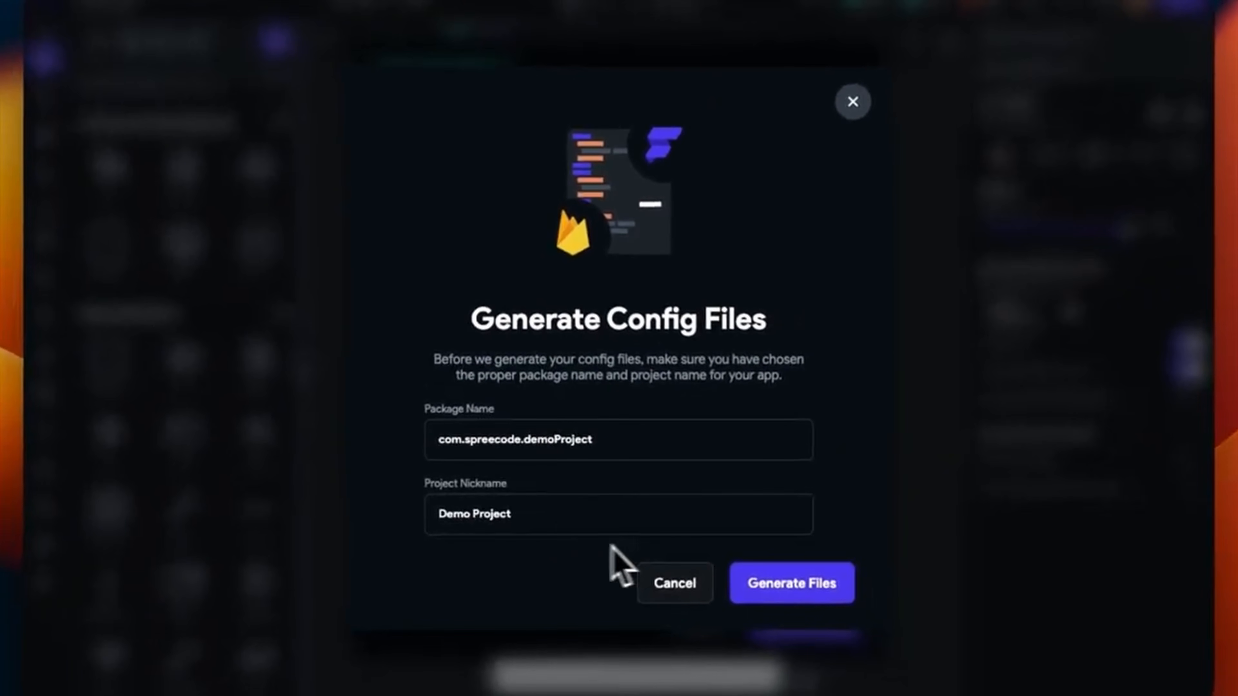
left_click(794, 583)
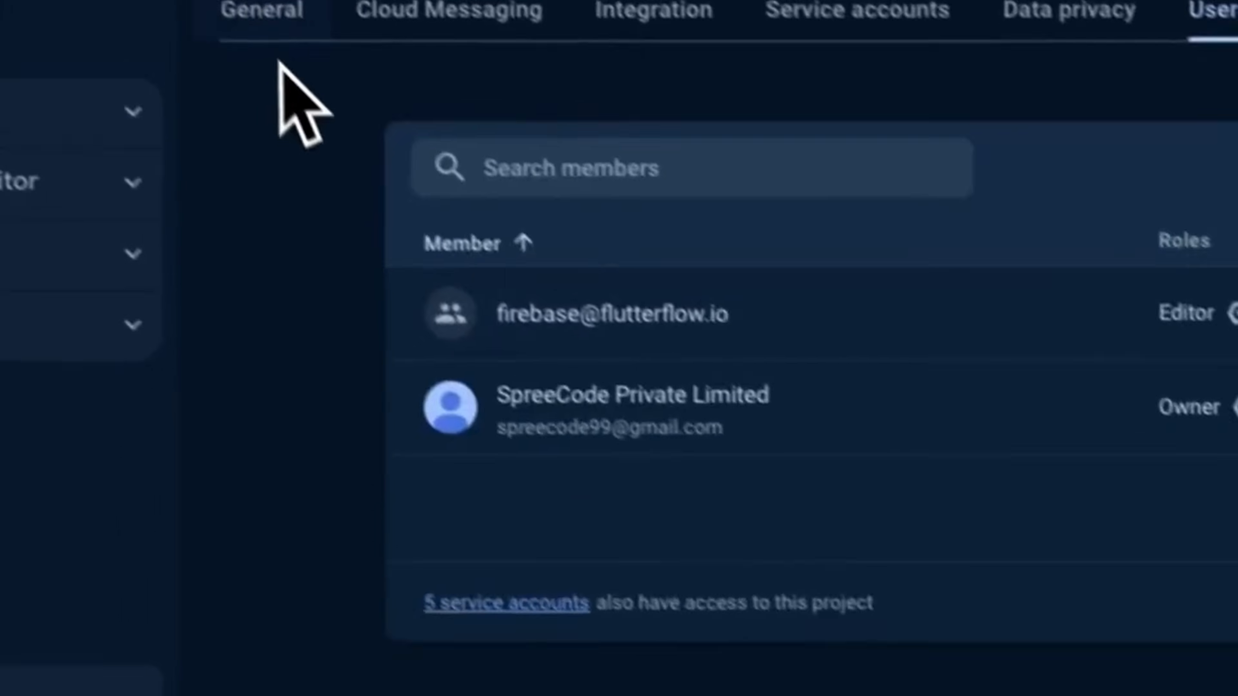
left_click(266, 15)
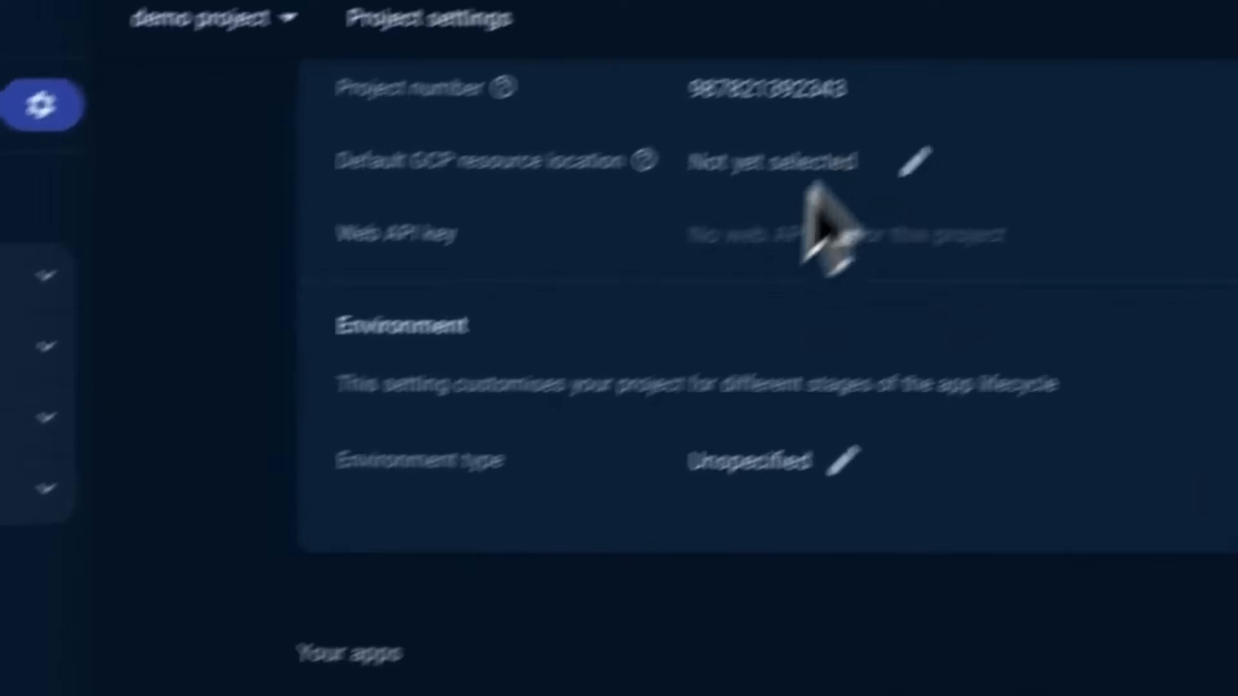
Reload Project settings, save the Android app's google-services.json, and show it in its downloads folder
left_click(809, 50)
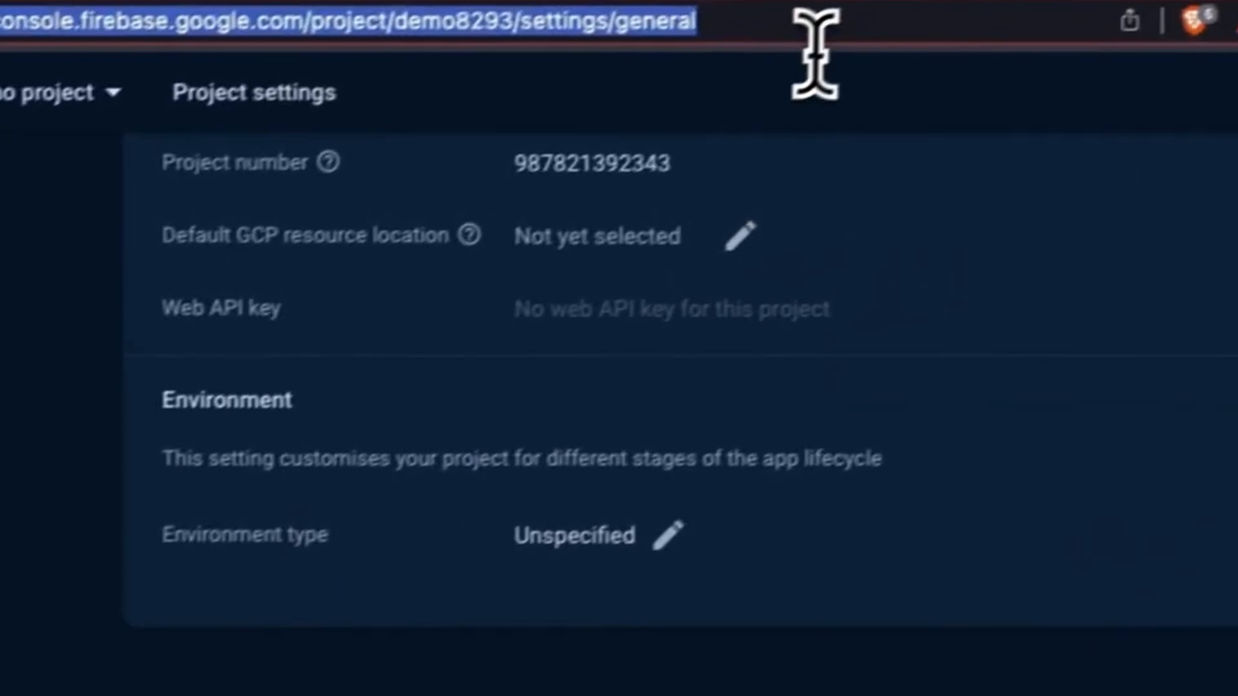
key("Return")
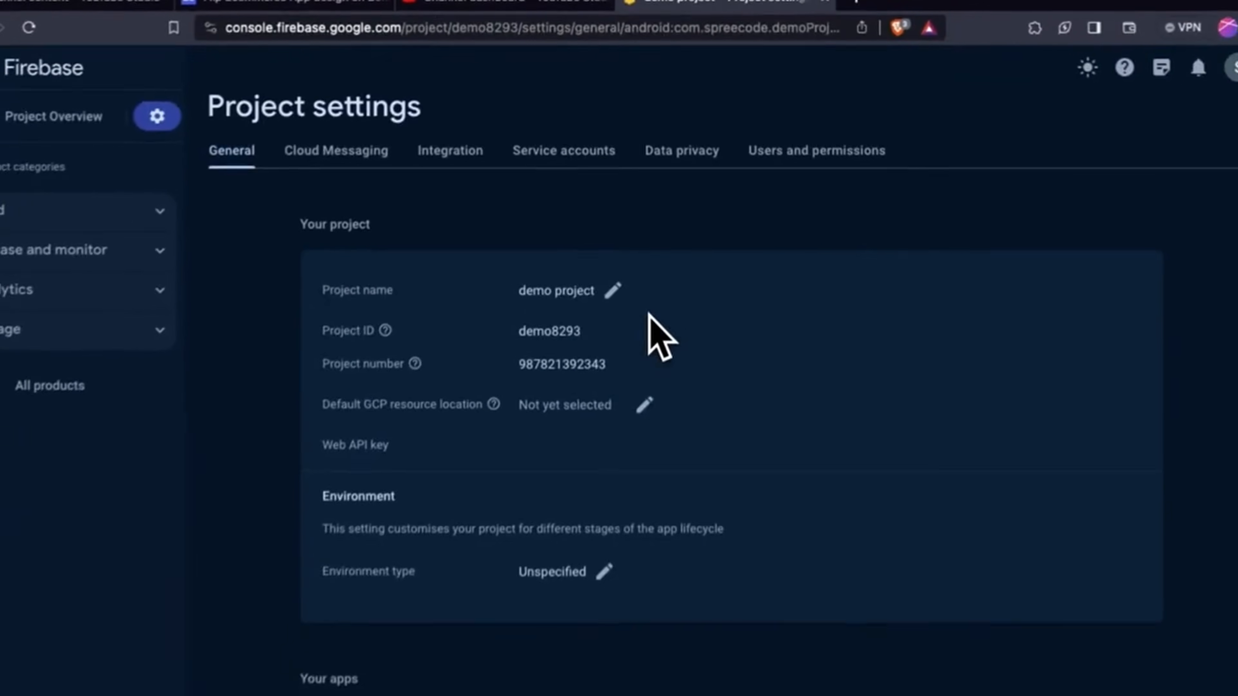
scroll(649, 315, "down", 10)
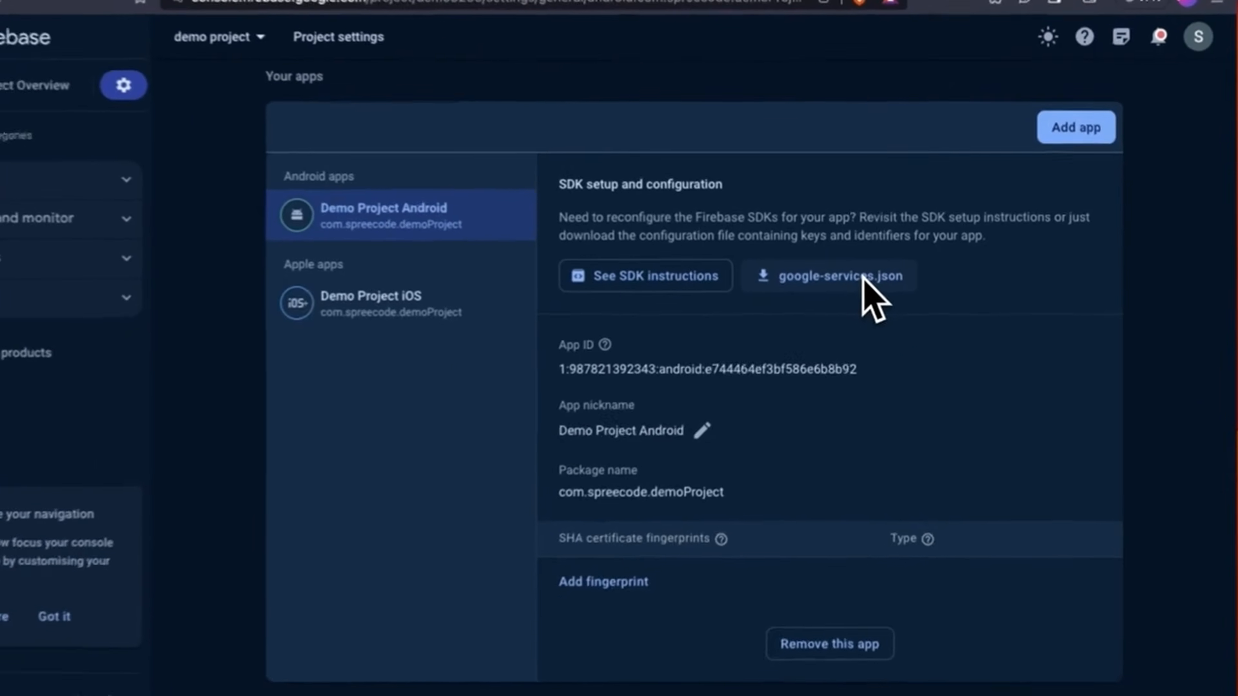
left_click(875, 275)
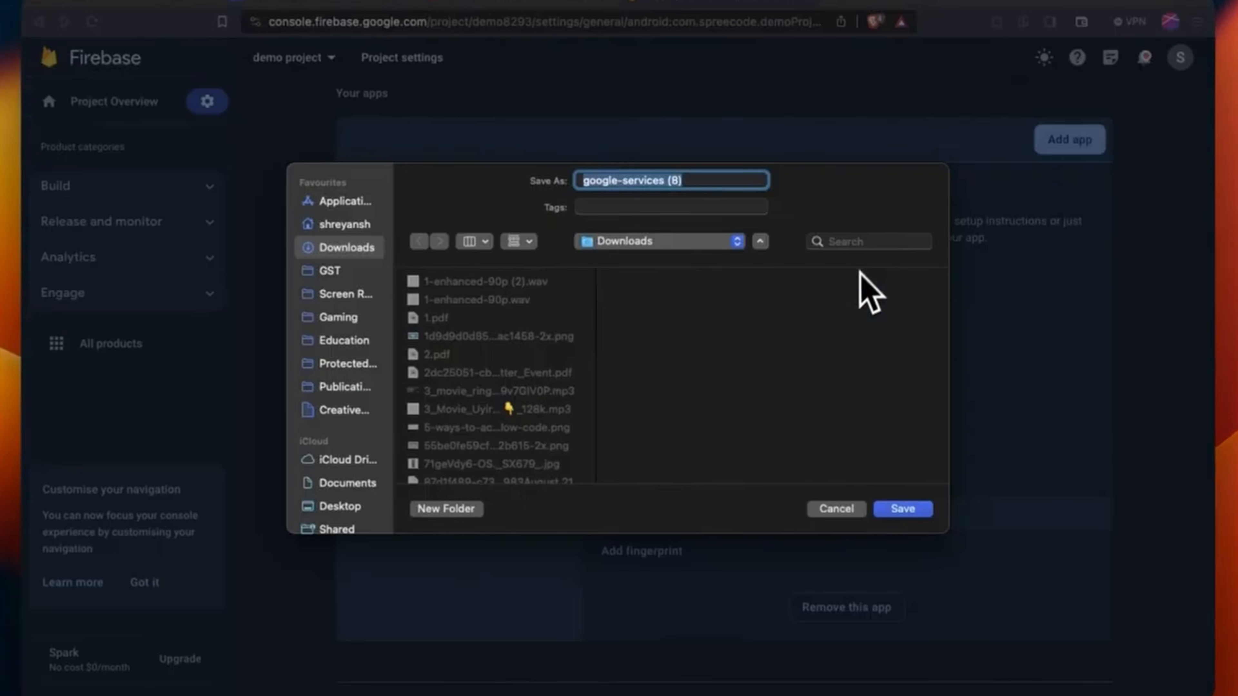
key("Return")
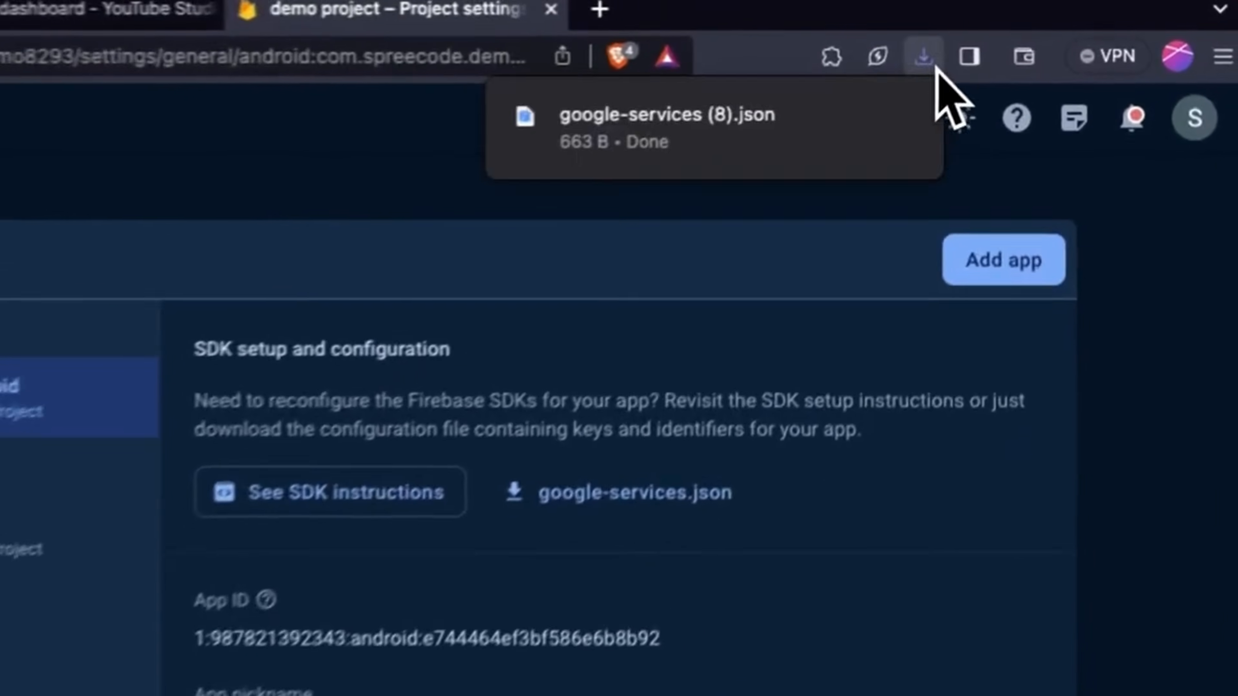
left_click(1023, 22)
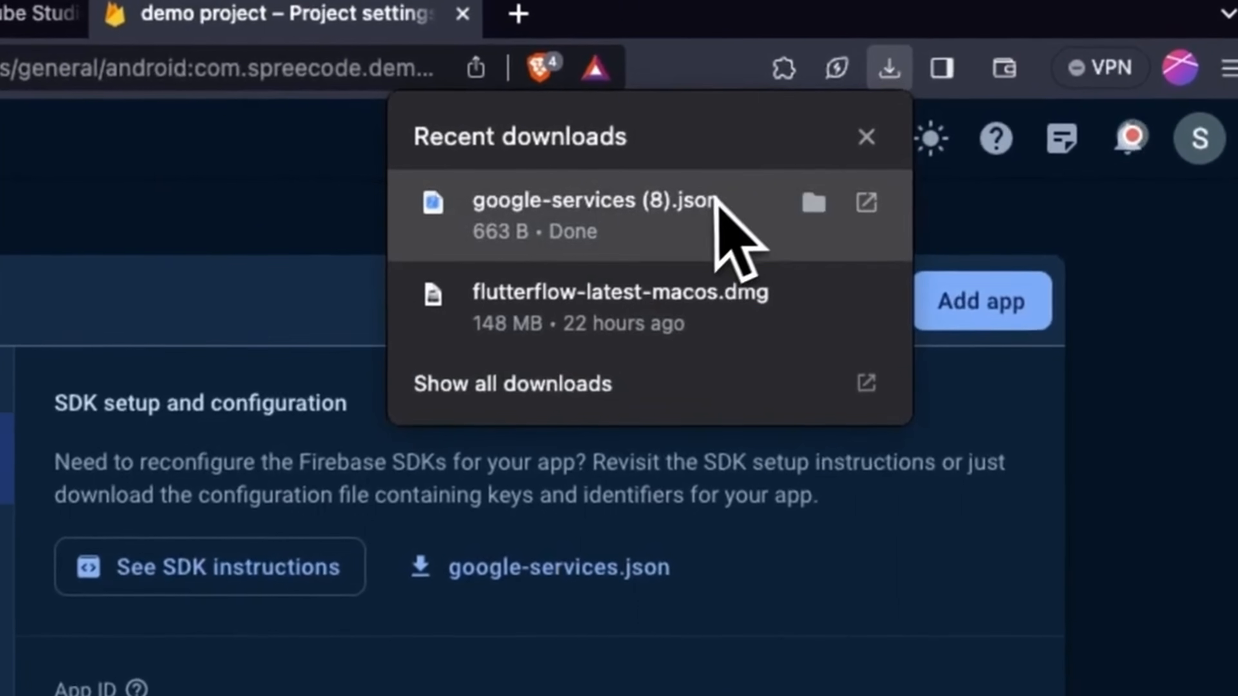
left_click(806, 200)
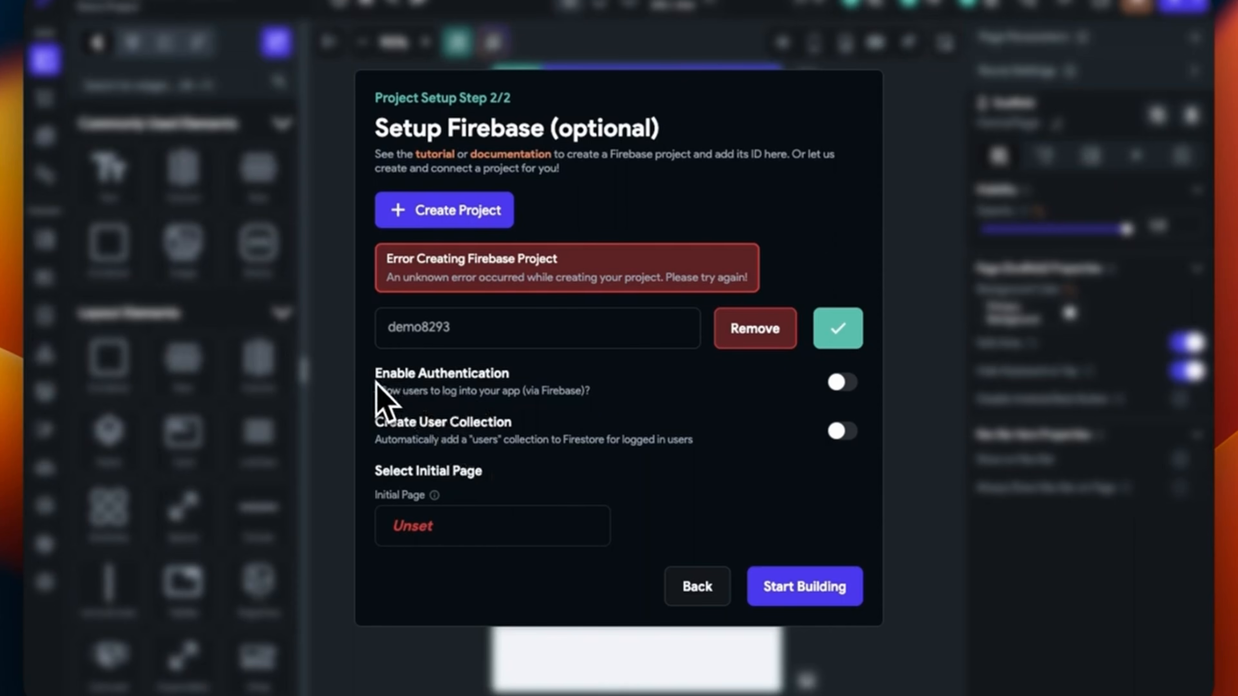
Switch Firebase authentication on and back off, then open the initial page template picker
left_click(840, 382)
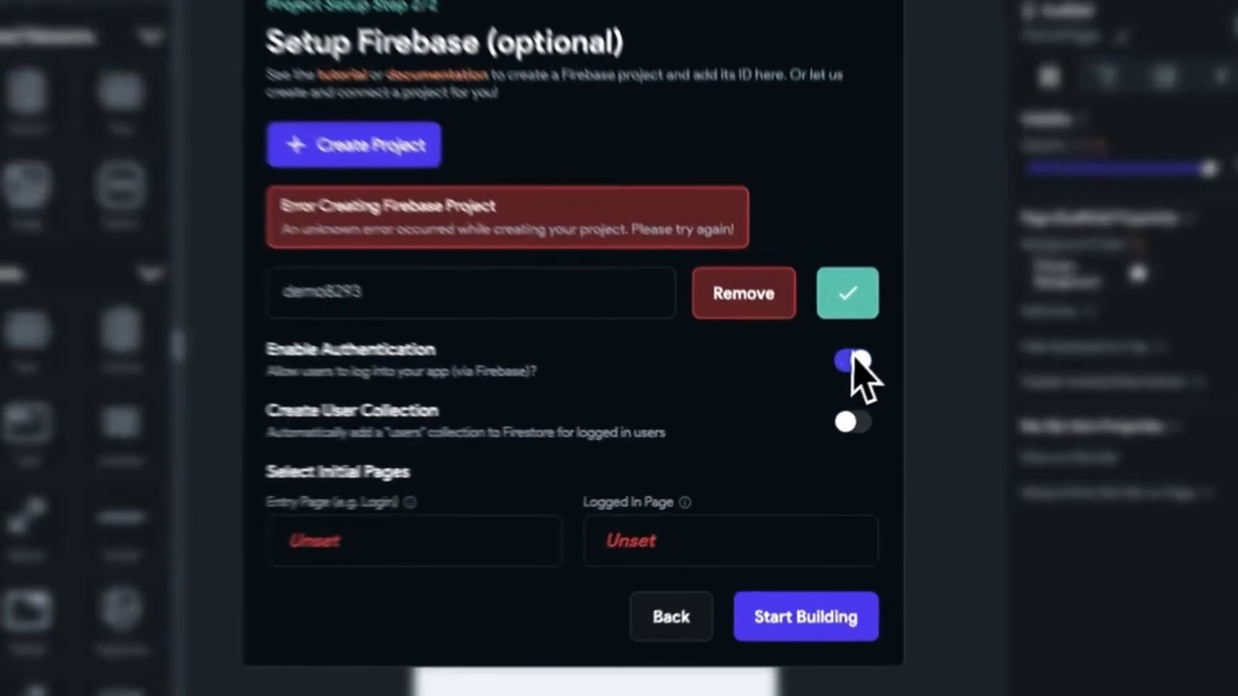
left_click(842, 382)
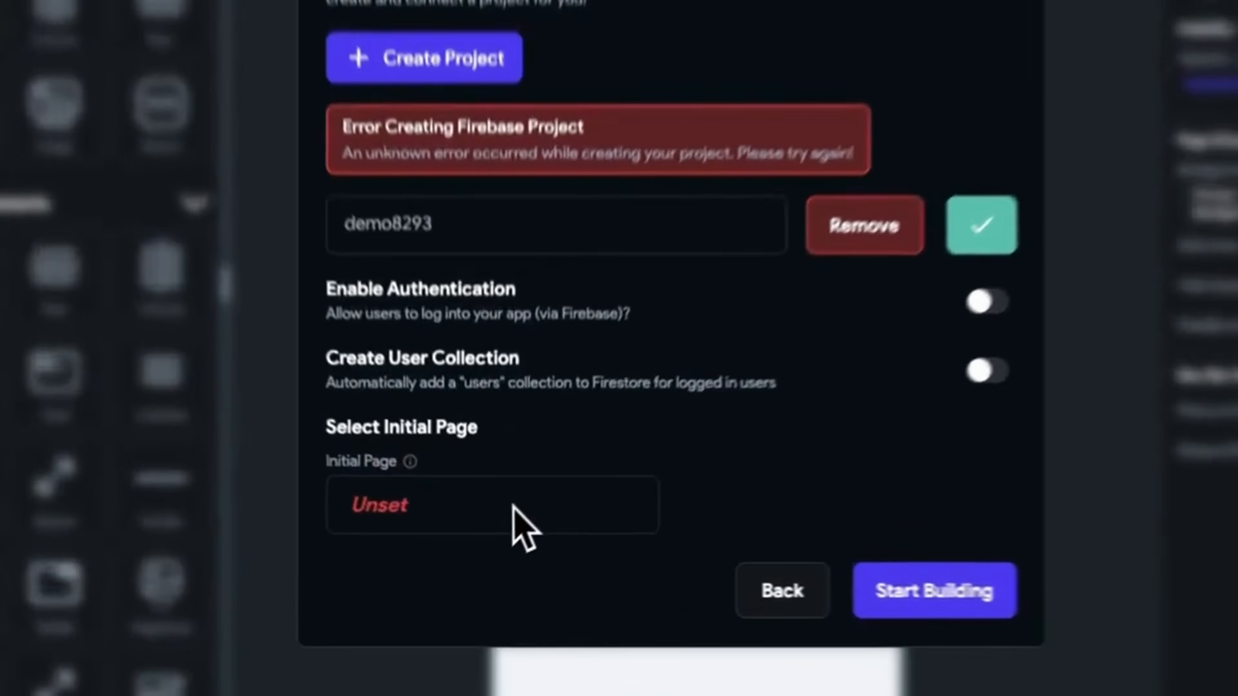
left_click(503, 523)
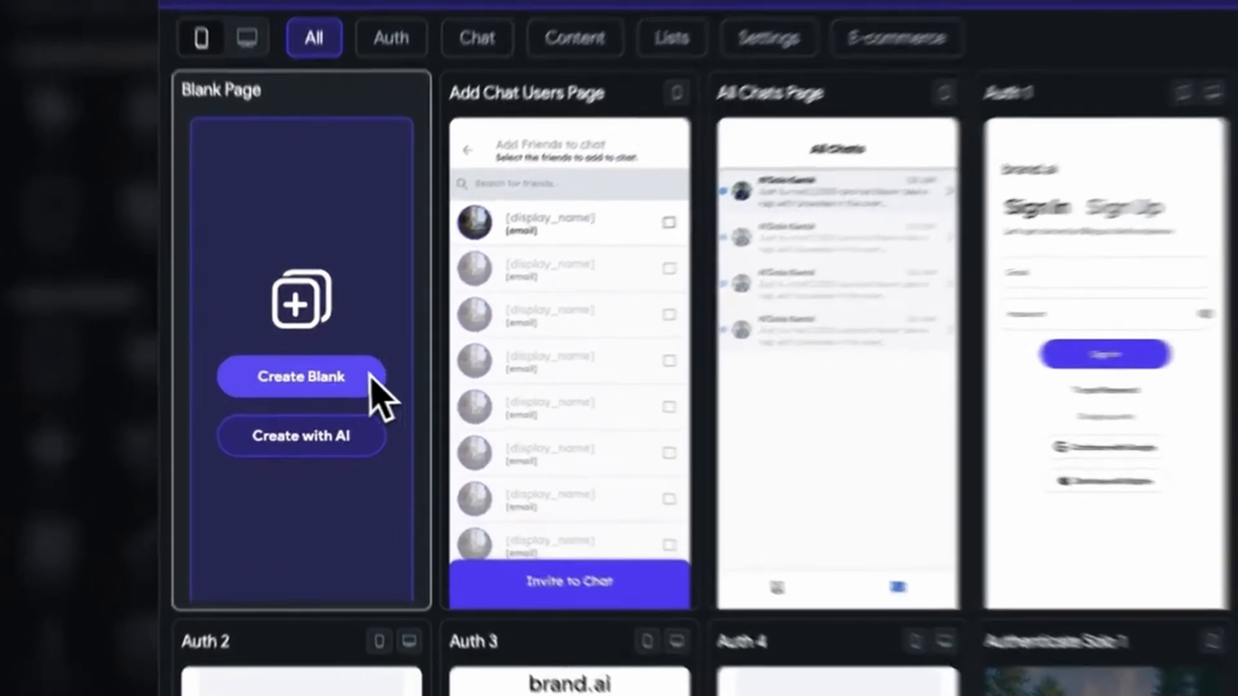
Create a blank initial page named 'Home', then open the Firestore collections panel
left_click(369, 376)
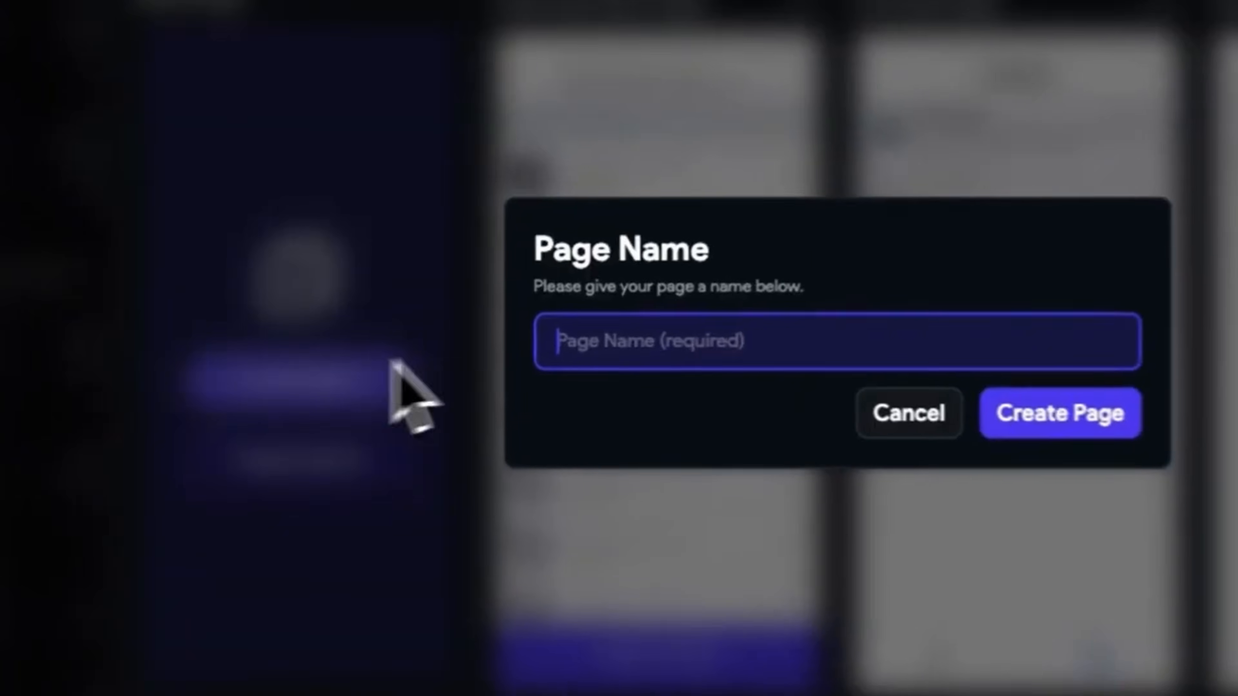
type("HomePage")
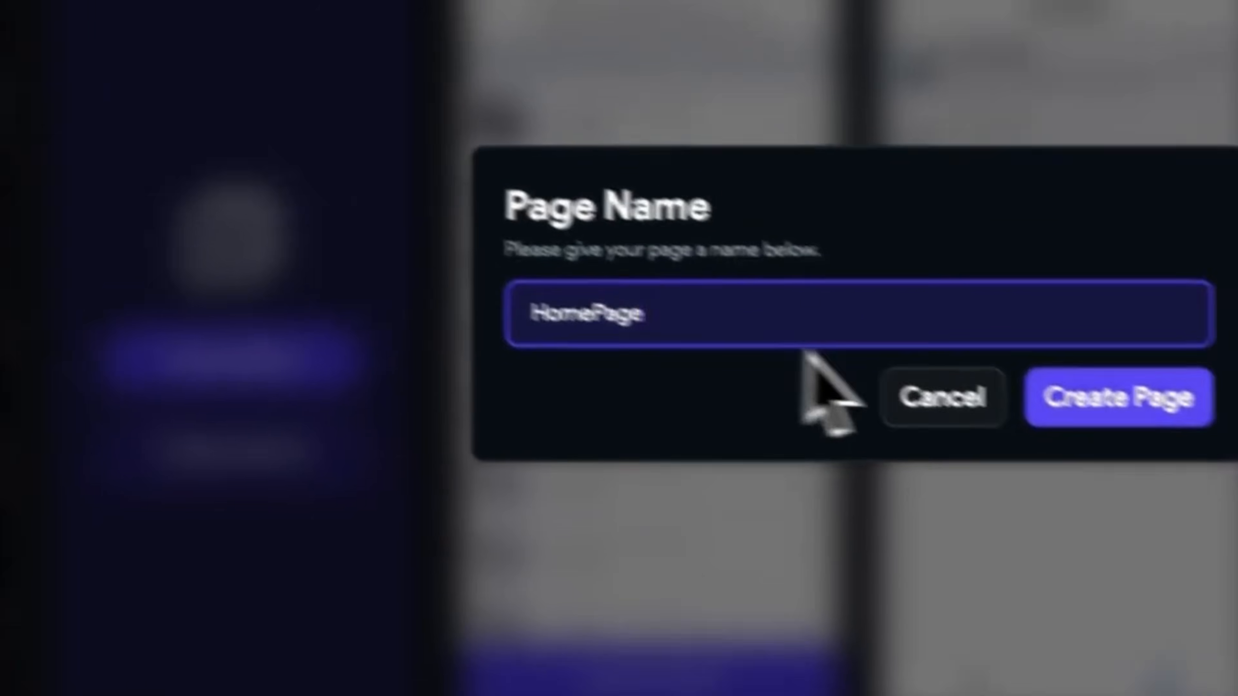
left_click(1123, 422)
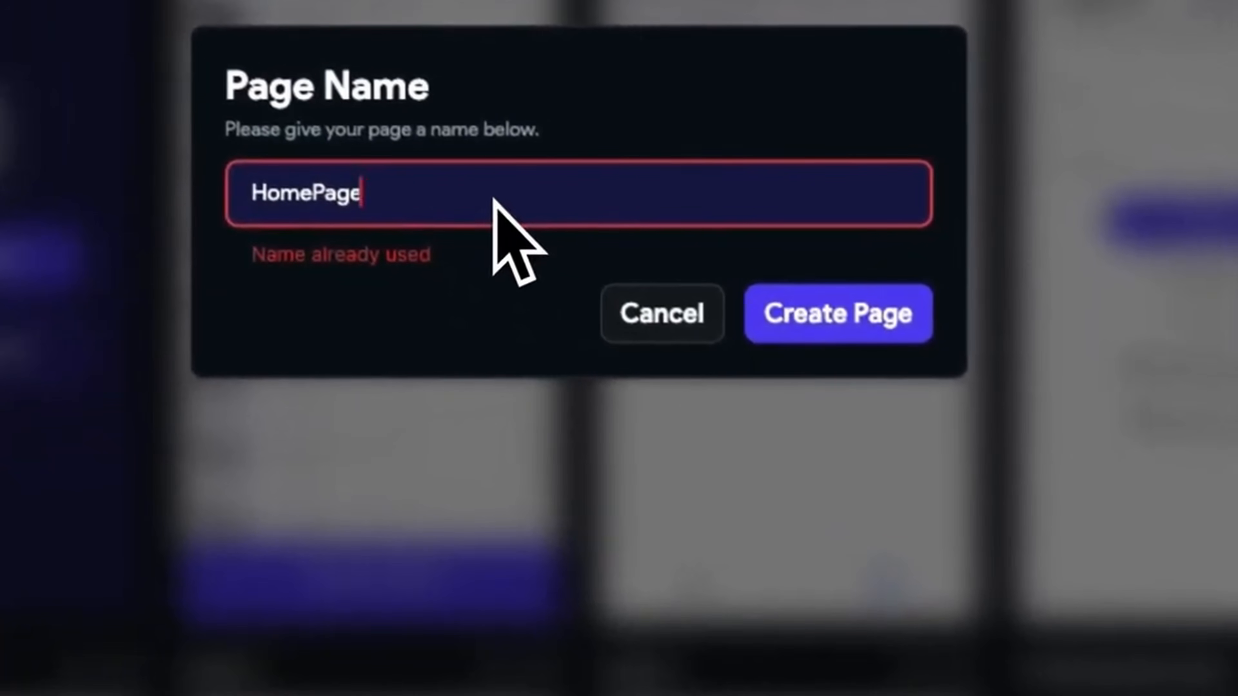
key("BackSpace")
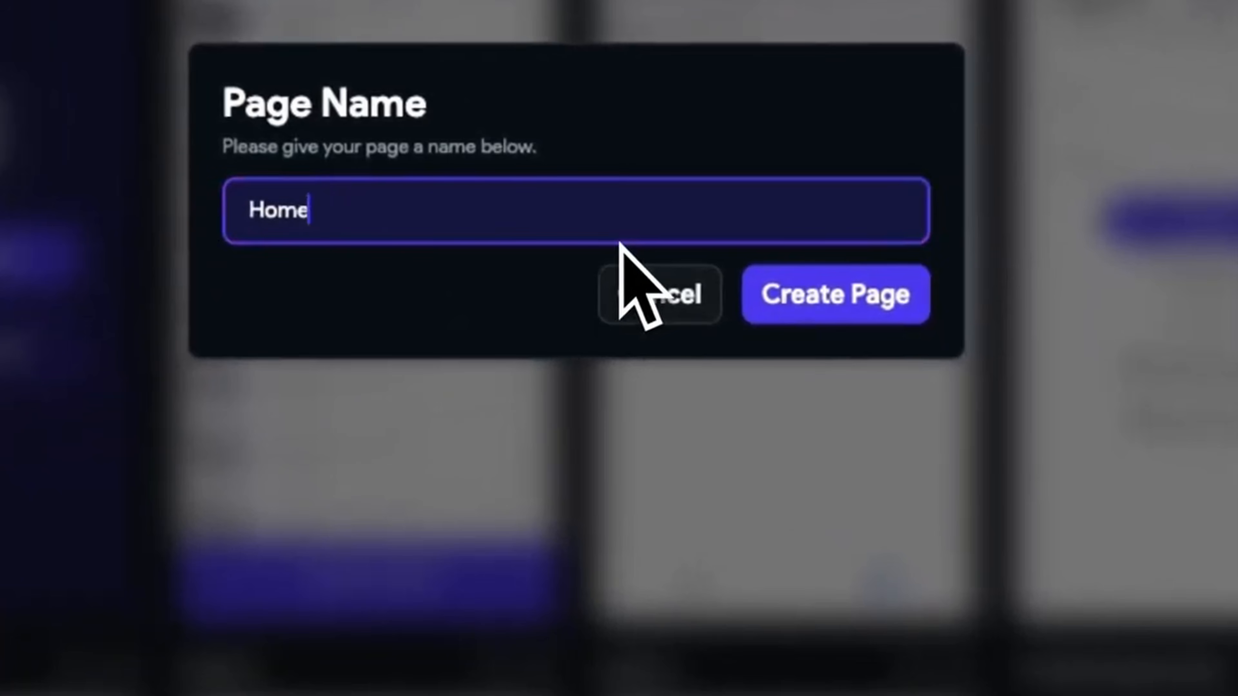
left_click(750, 294)
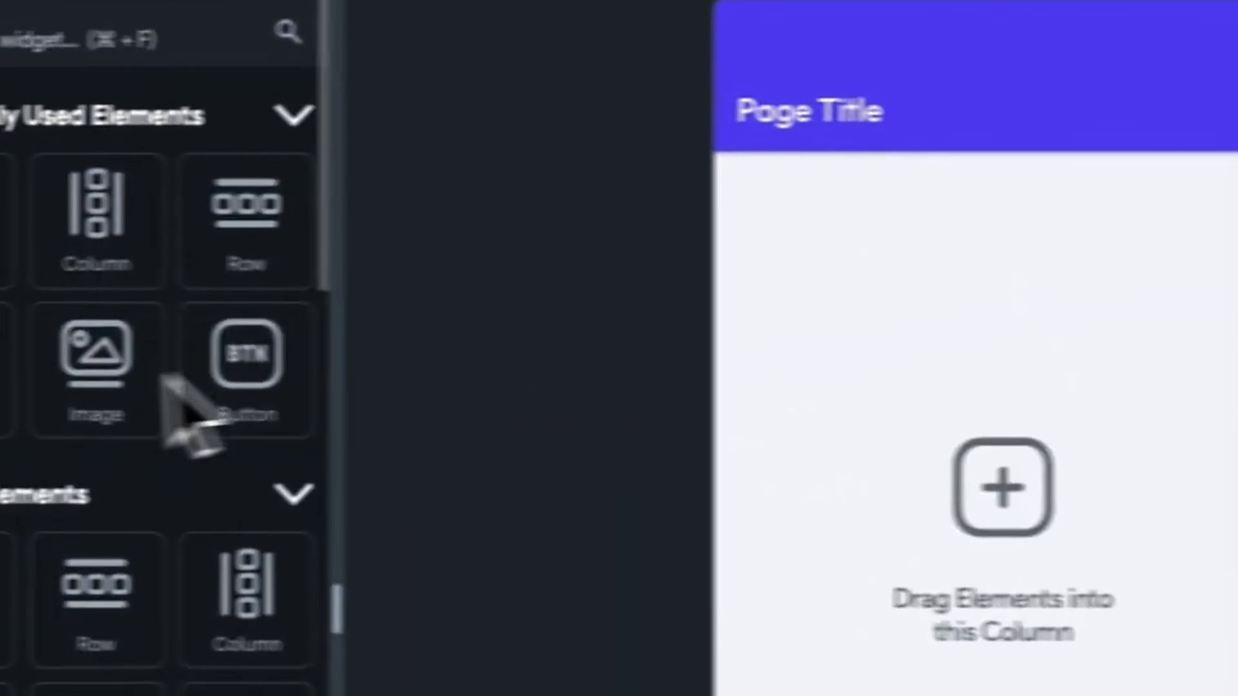
left_click(30, 337)
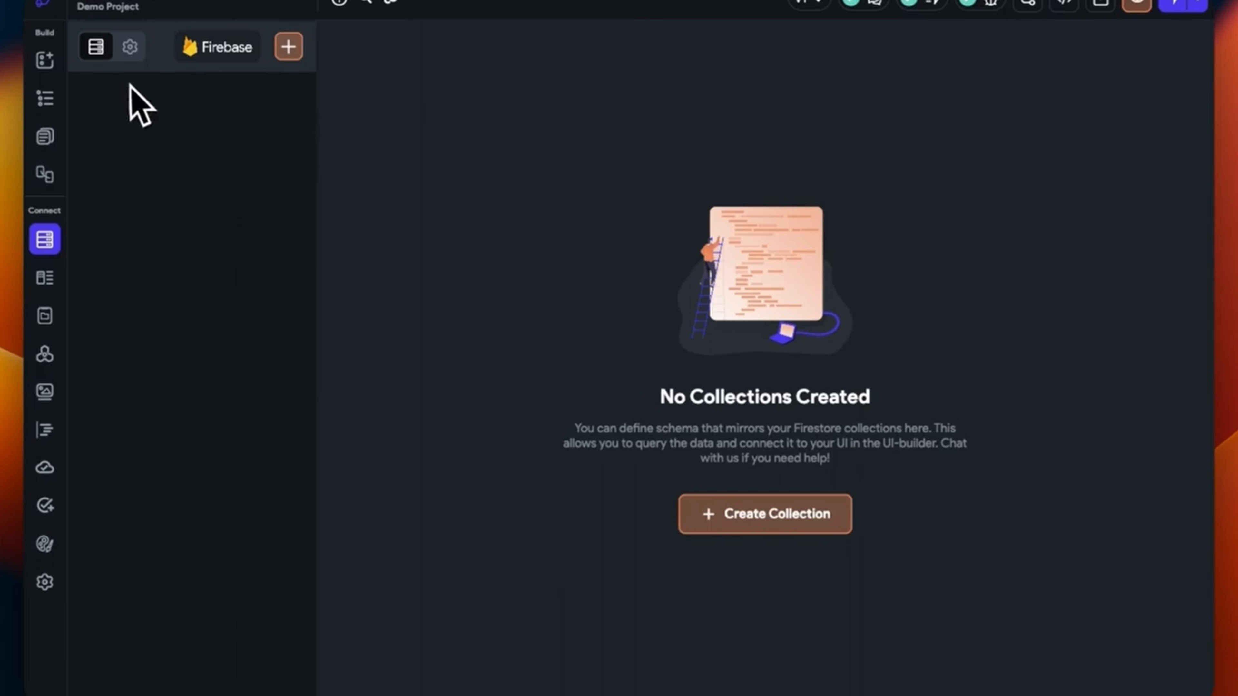
Review the Firestore settings and abandon creating a new collection
left_click(131, 49)
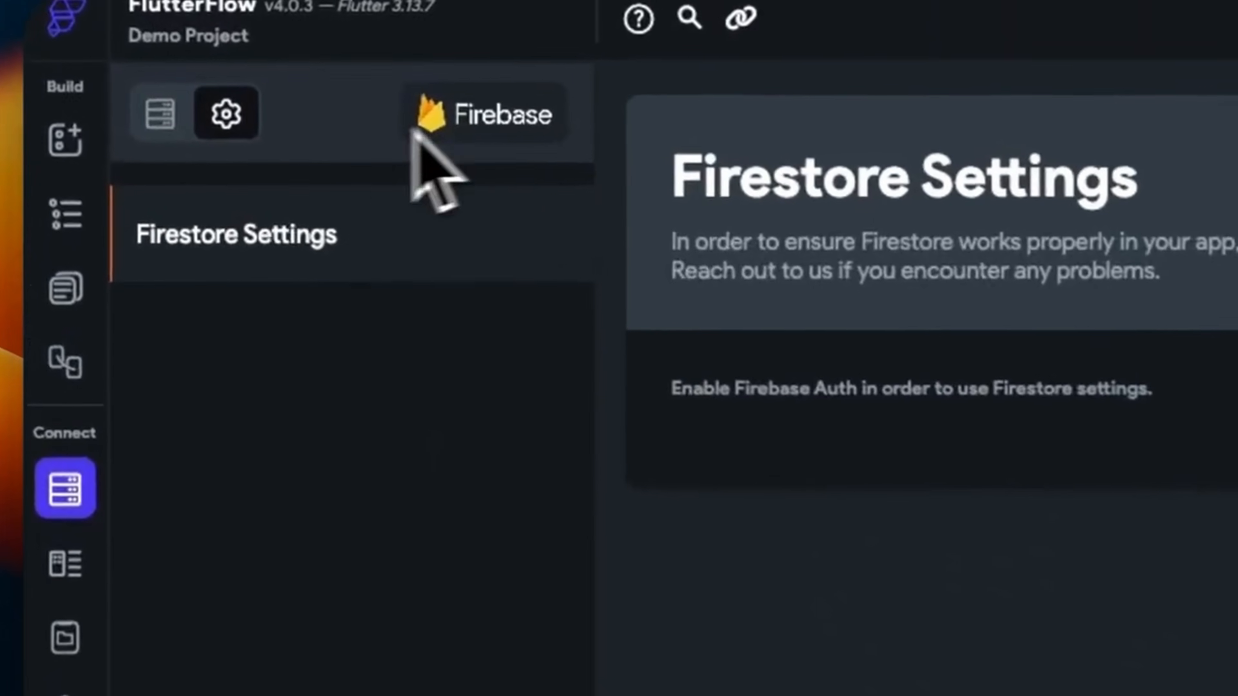
left_click(161, 115)
left_click(553, 117)
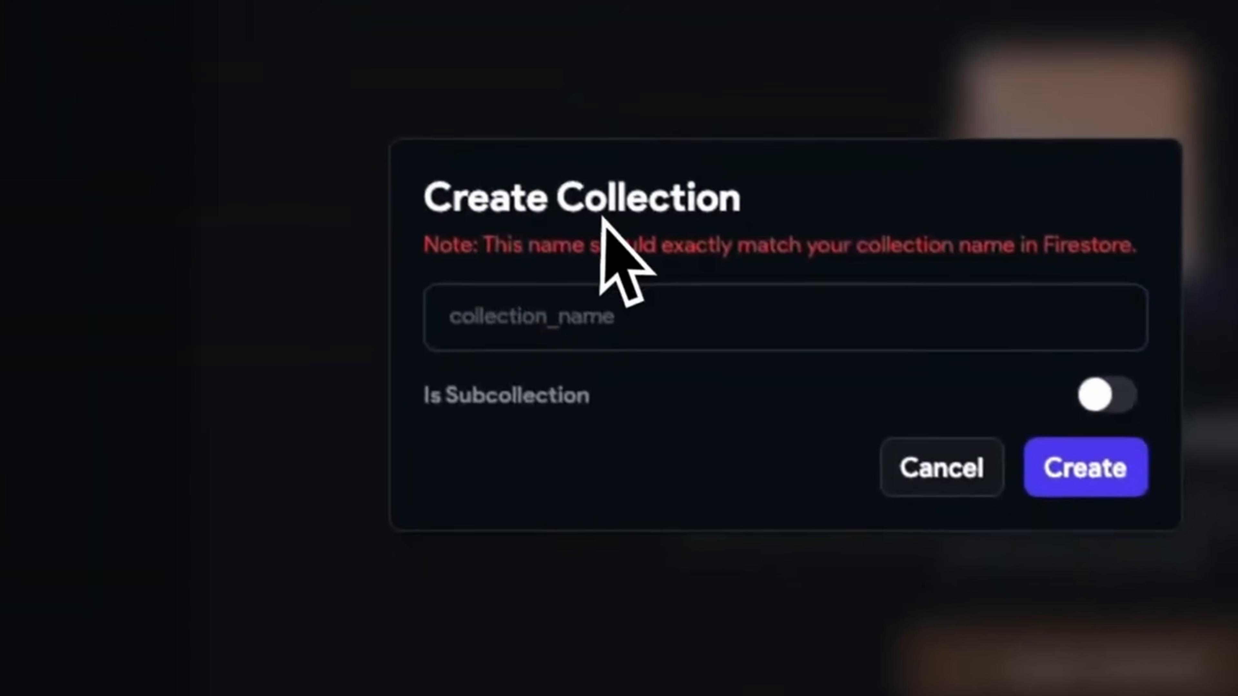
left_click(968, 508)
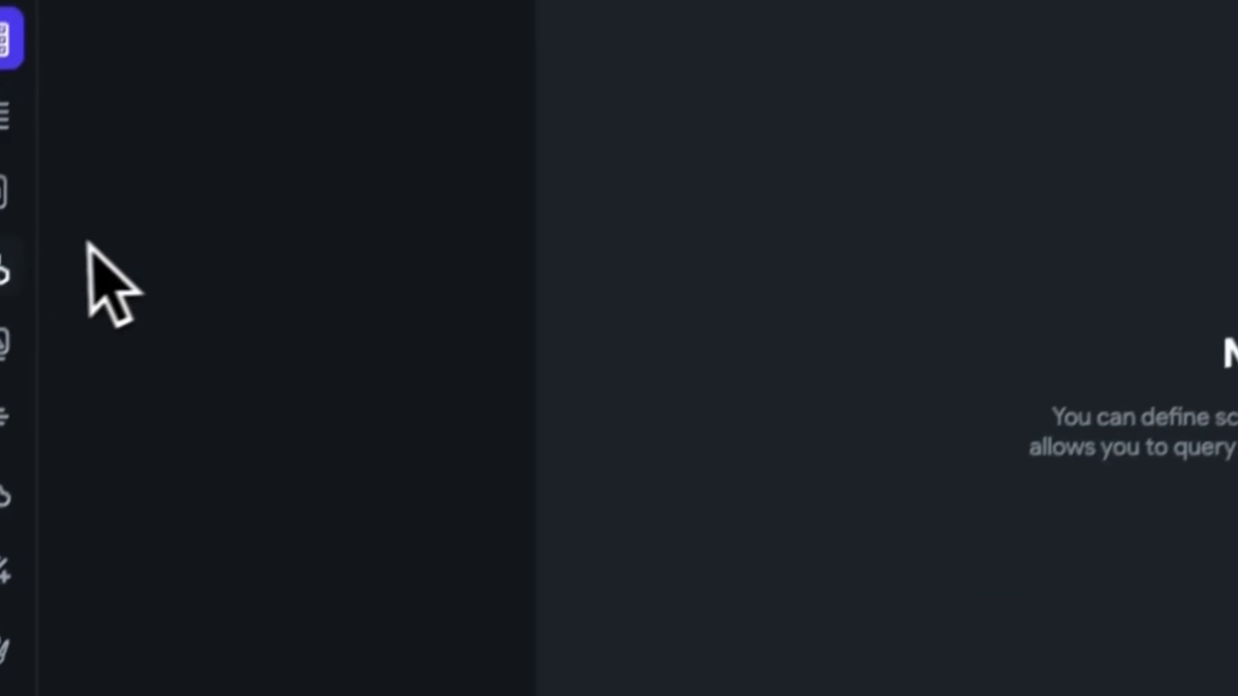
In Settings > Firebase, set Firebase Storage to Manage Outside of FlutterFlow
left_click(82, 610)
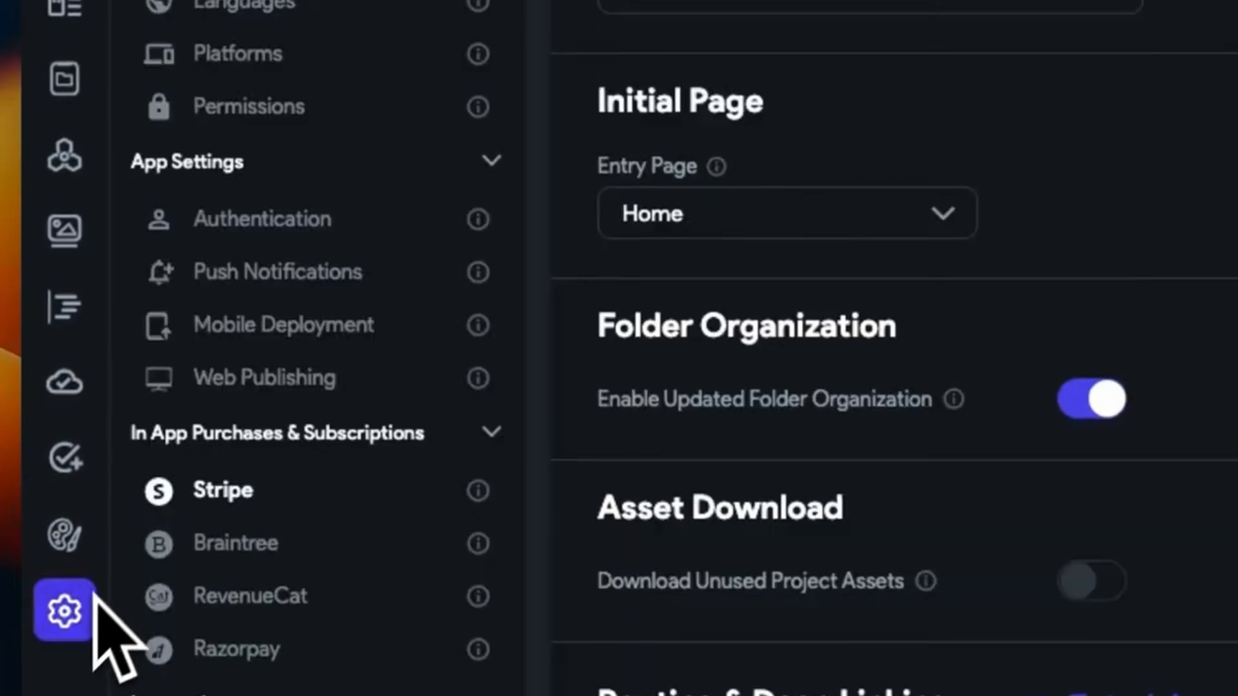
left_click(246, 281)
left_click(282, 287)
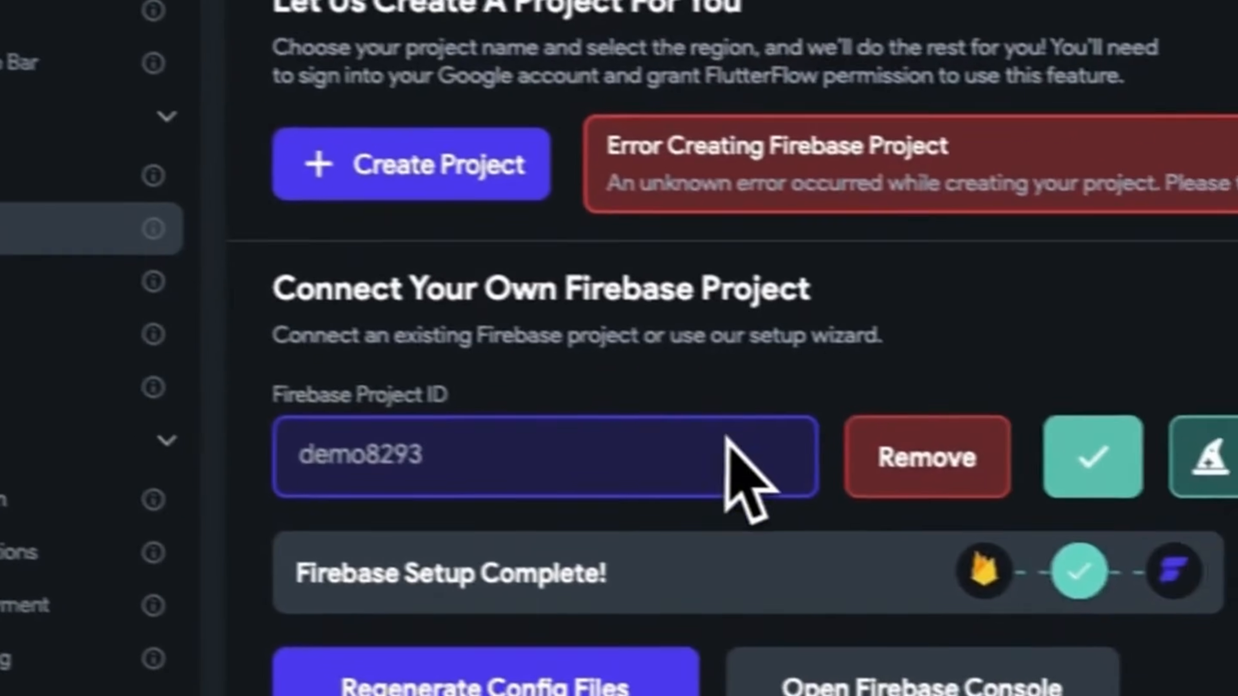
scroll(1072, 516, "down", 3)
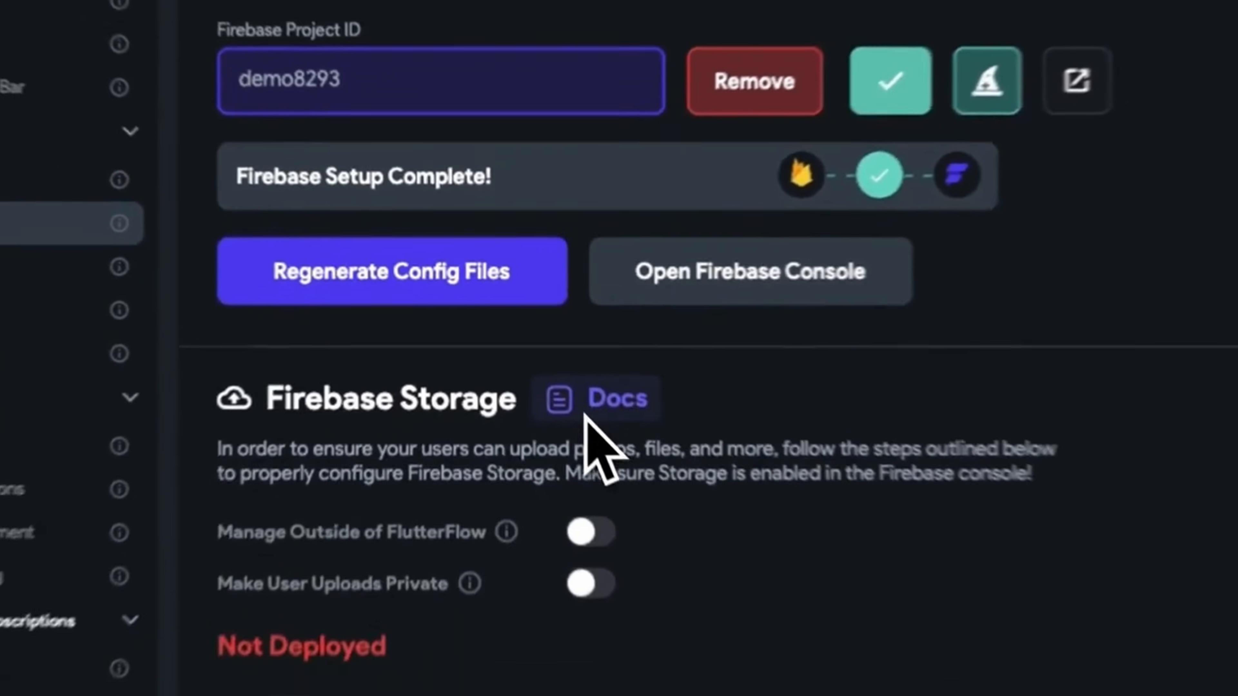
scroll(629, 619, "down", 3)
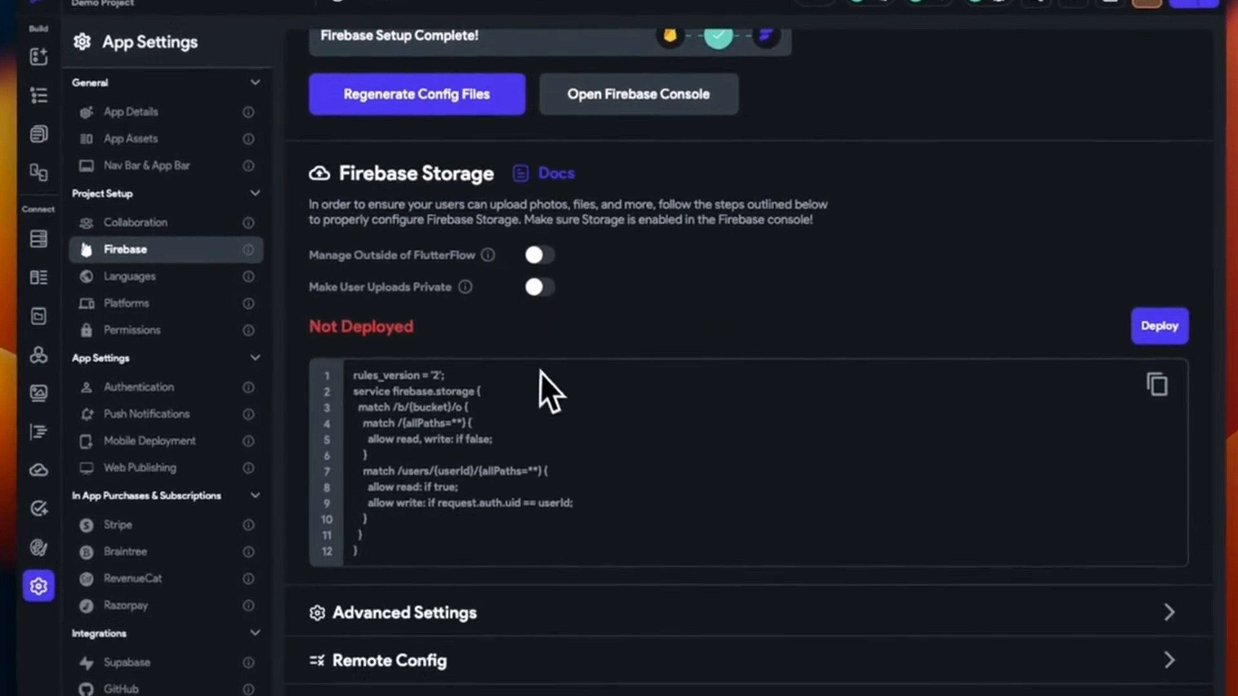
scroll(546, 390, "down", 2)
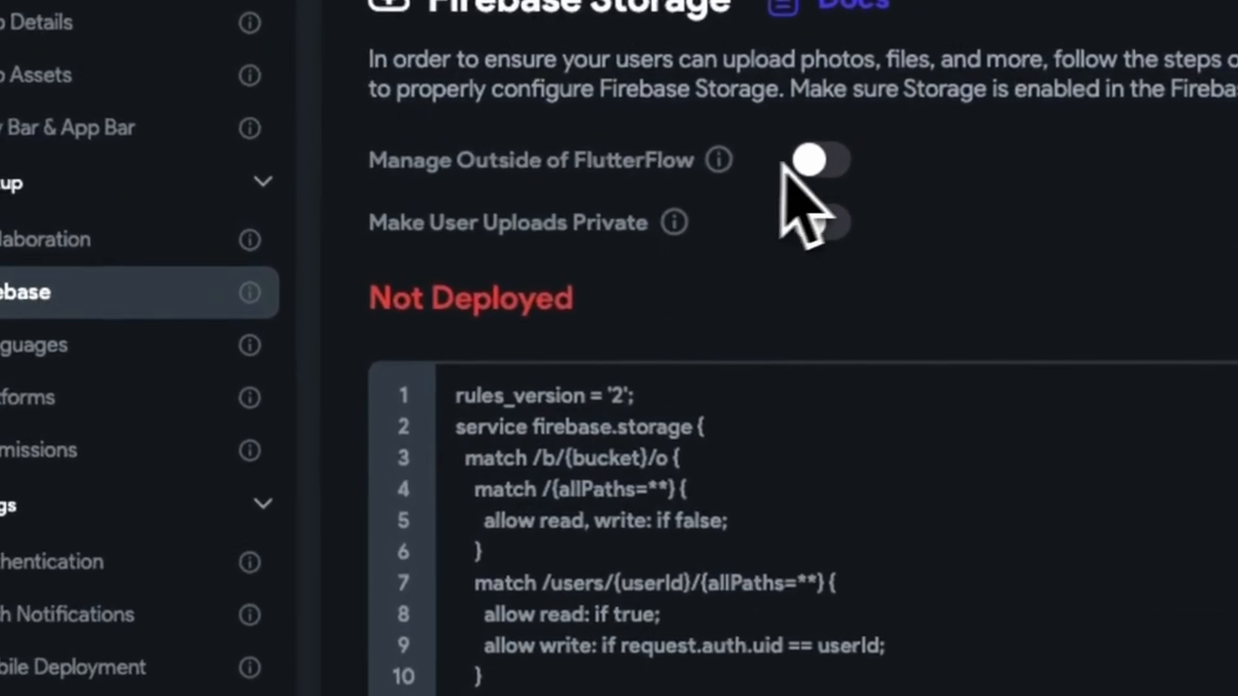
left_click(809, 161)
scroll(828, 293, "up", 5)
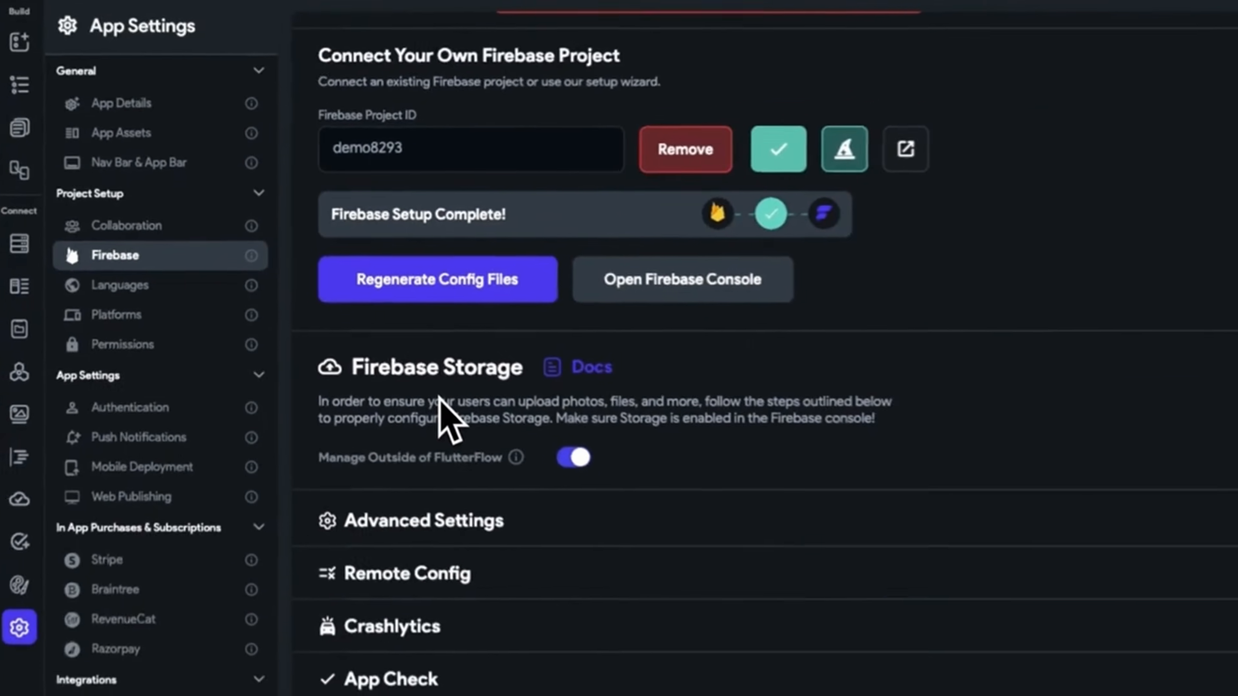
Start Cloud Storage setup under Build > Storage and select the production-mode rules
key("ctrl+Left")
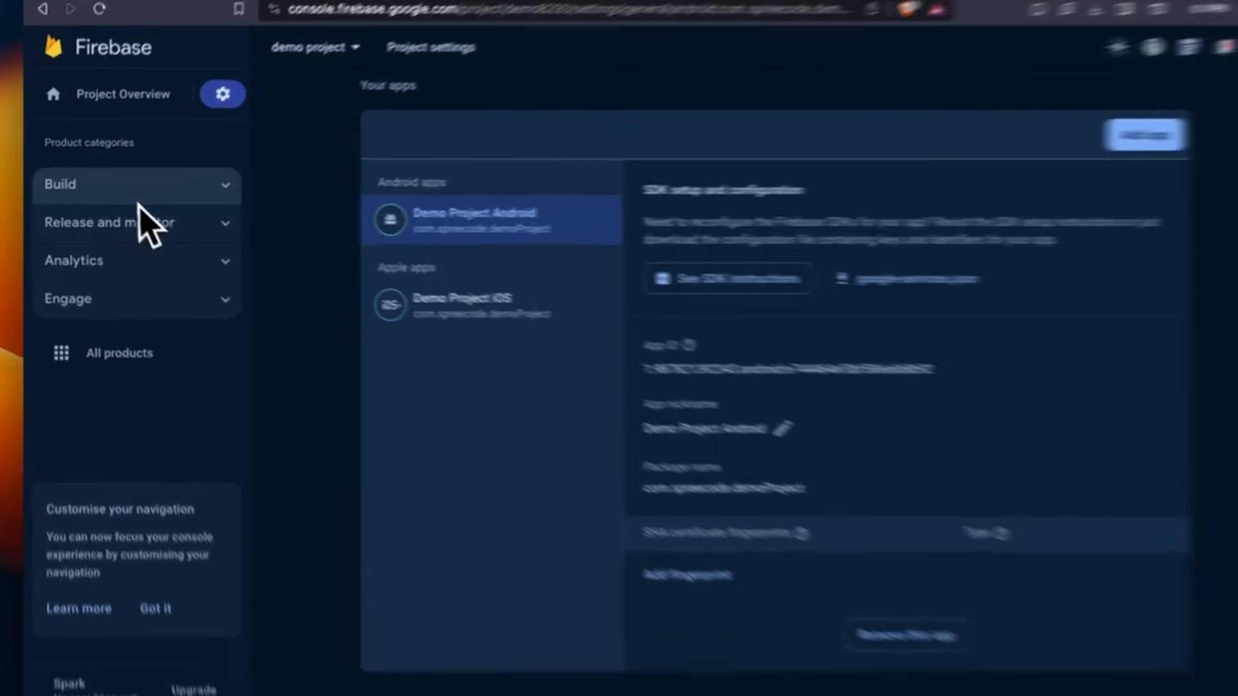
left_click(129, 195)
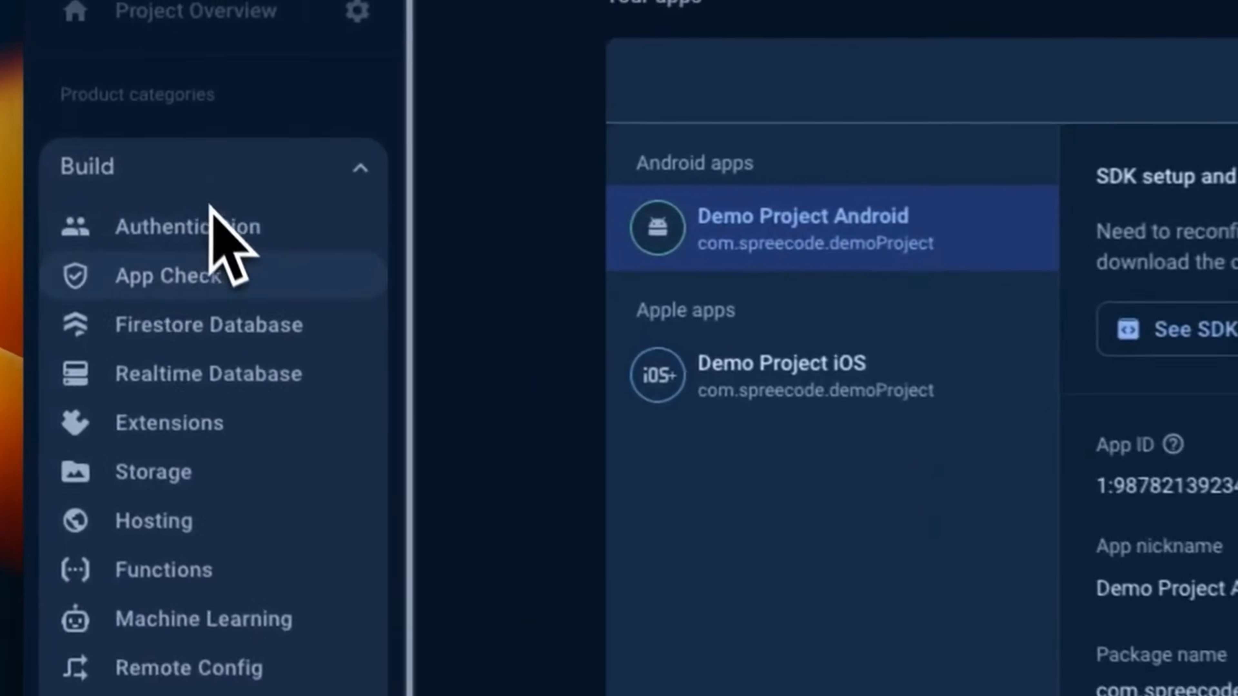
left_click(227, 485)
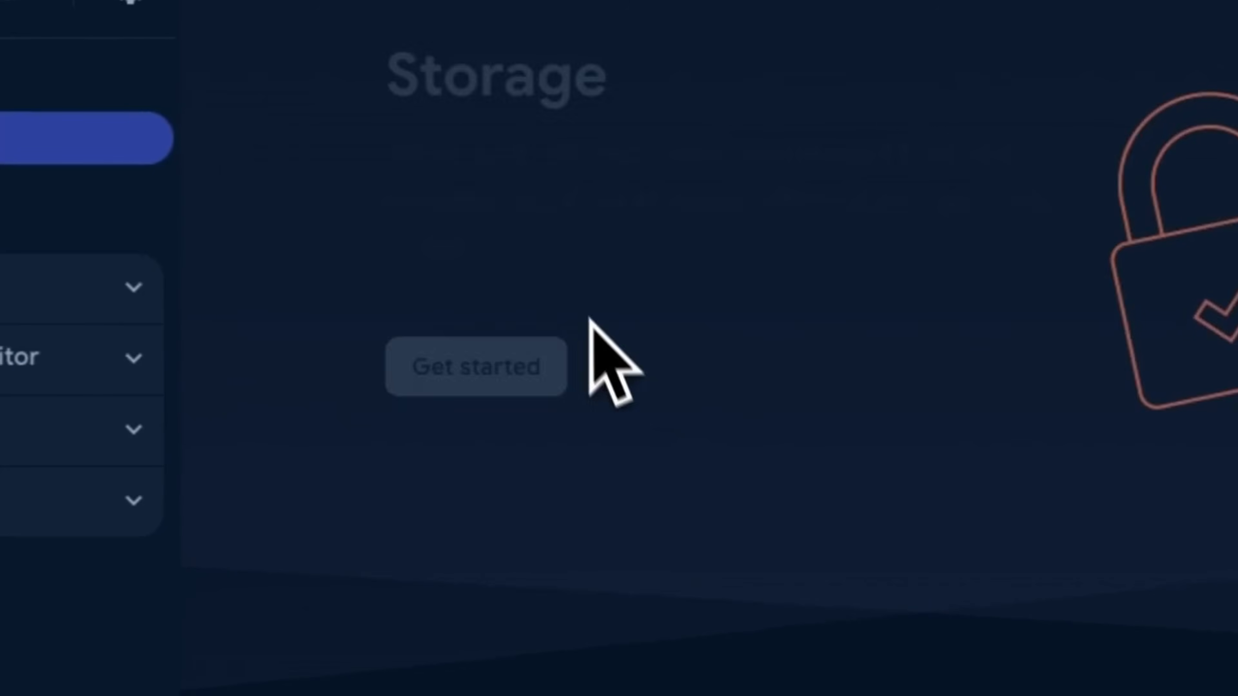
left_click(516, 361)
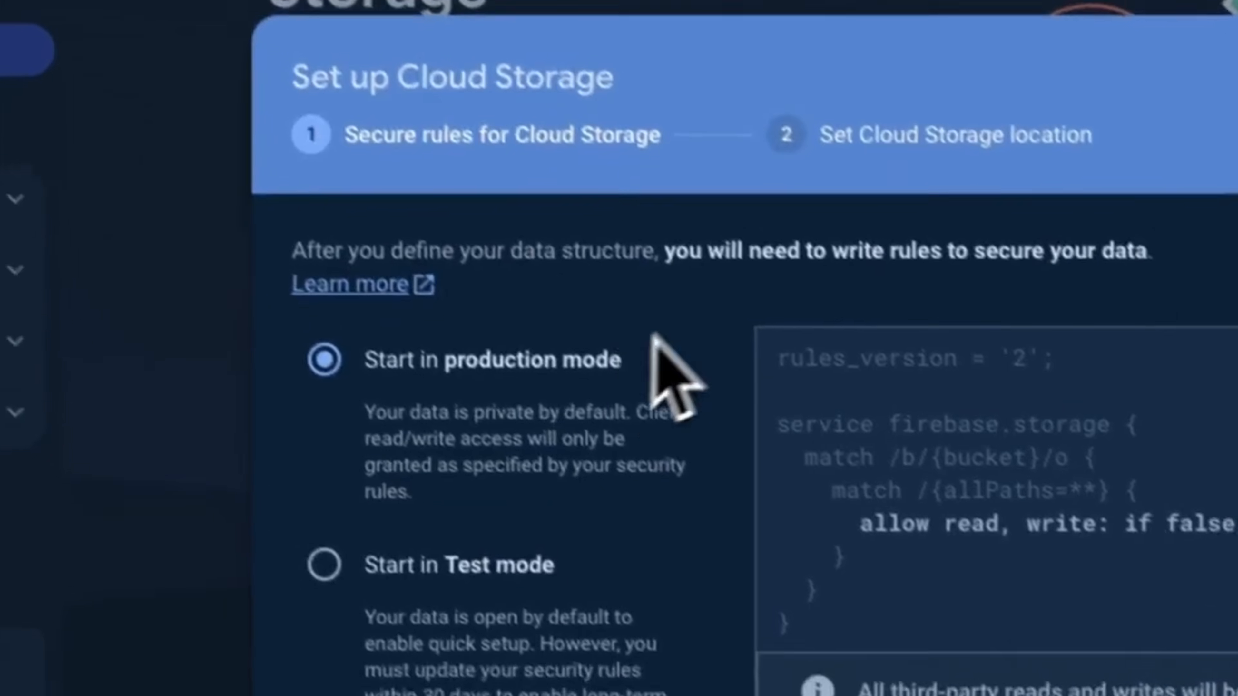
left_click_drag(846, 555, 783, 332)
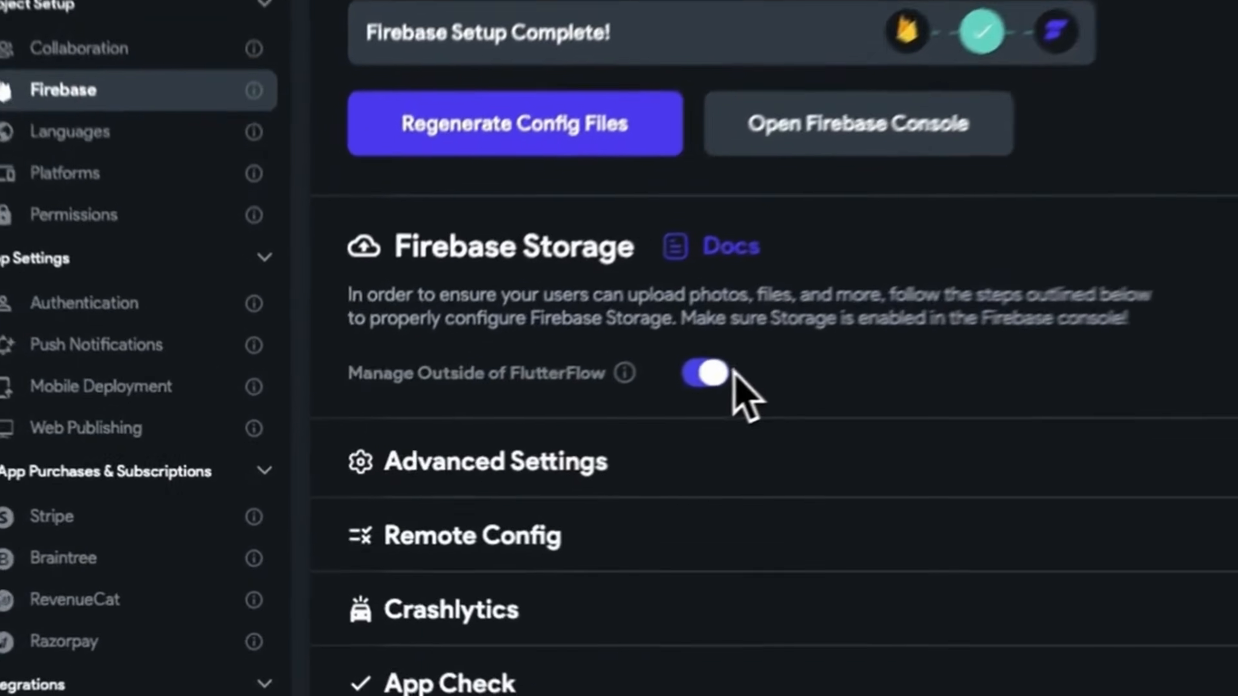
Turn off Manage Outside of FlutterFlow, enable Make User Uploads Private, and review the rules code
left_click(541, 429)
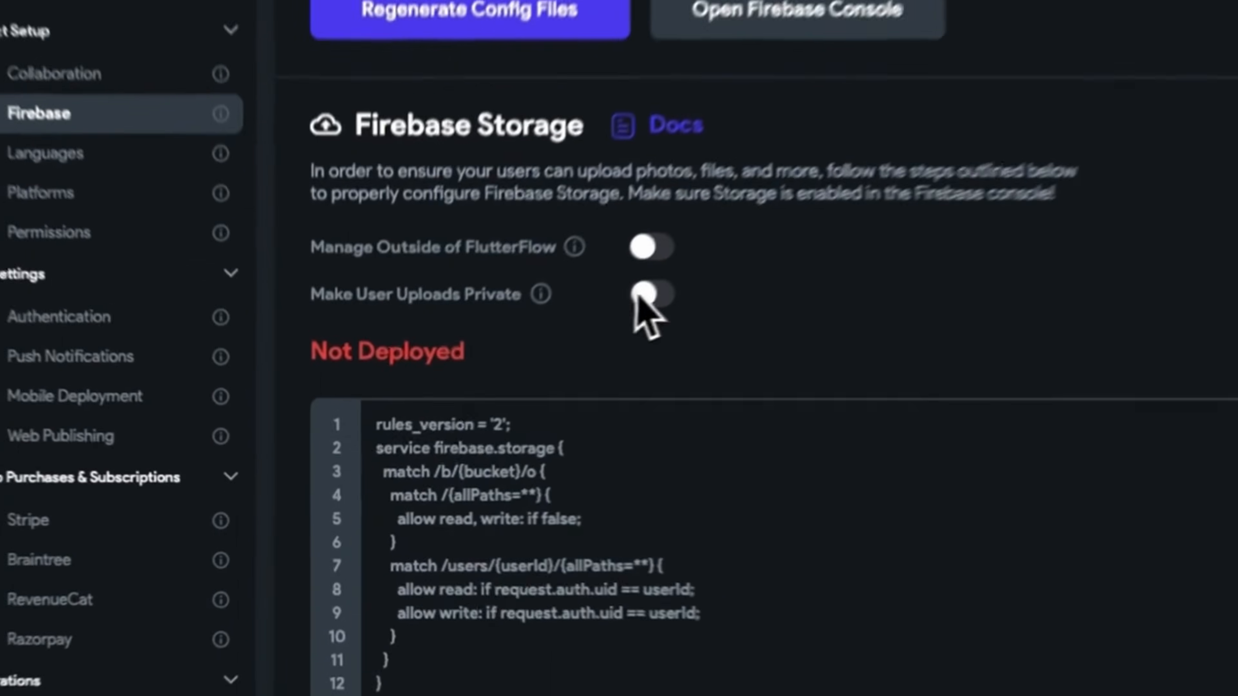
left_click(539, 371)
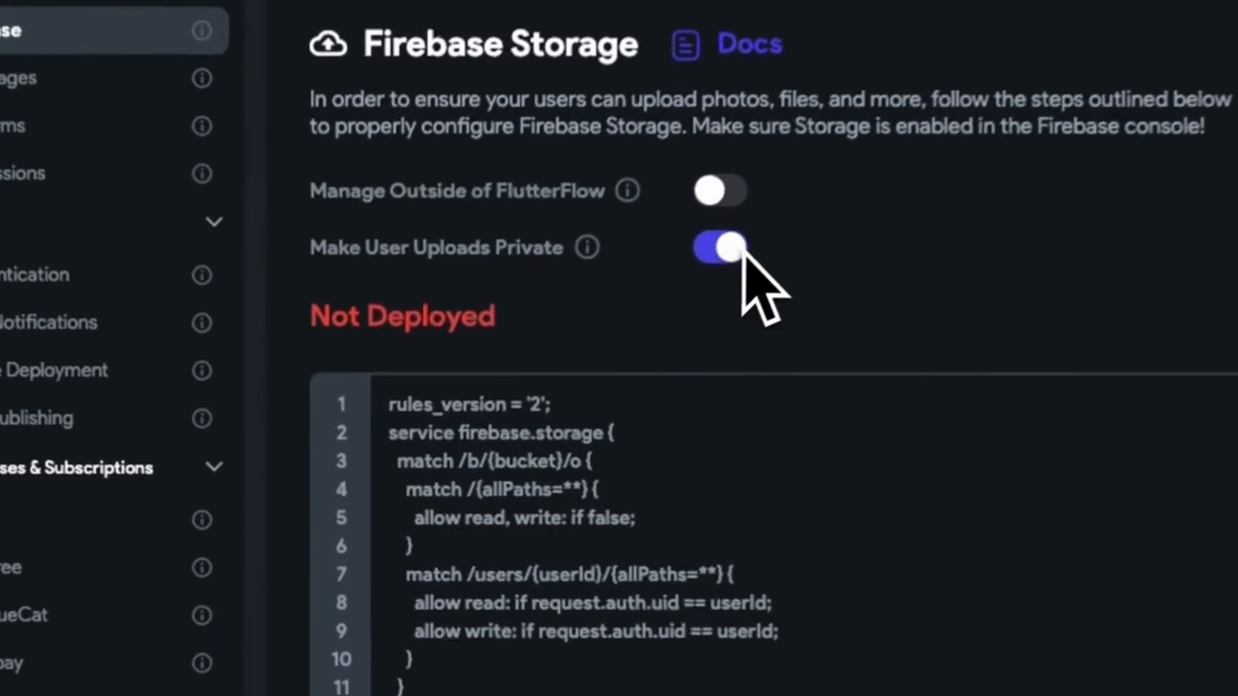
scroll(713, 359, "down", 3)
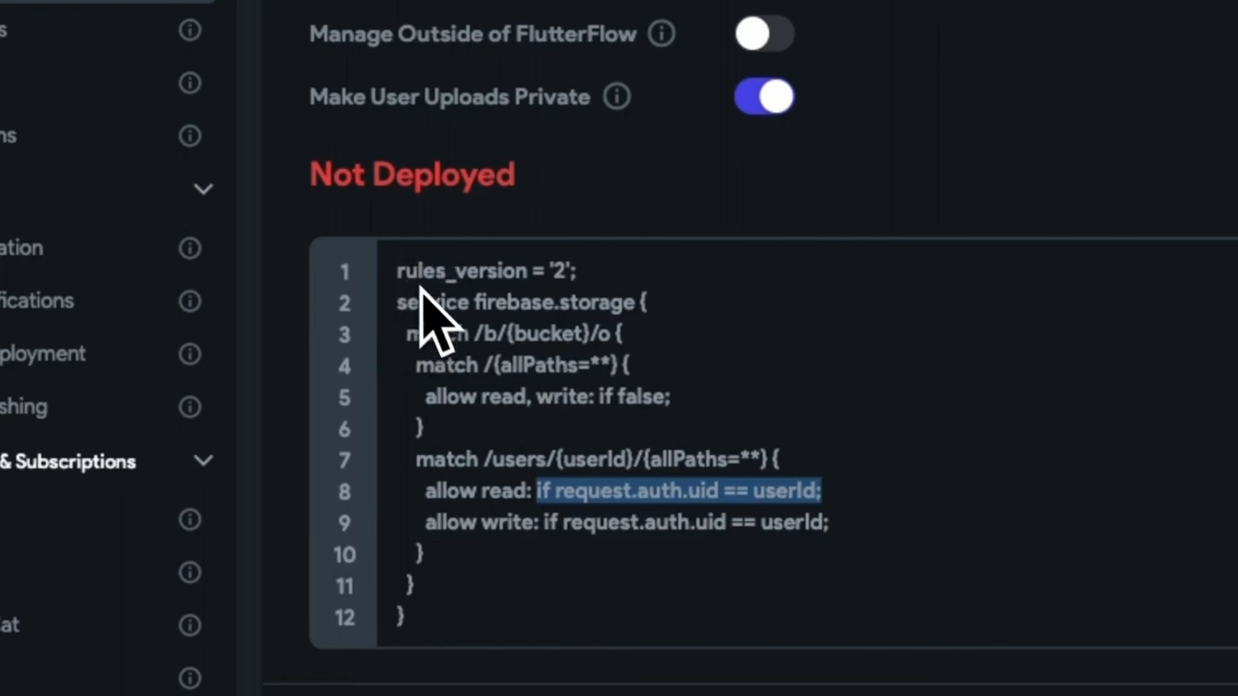
left_click_drag(478, 363, 498, 662)
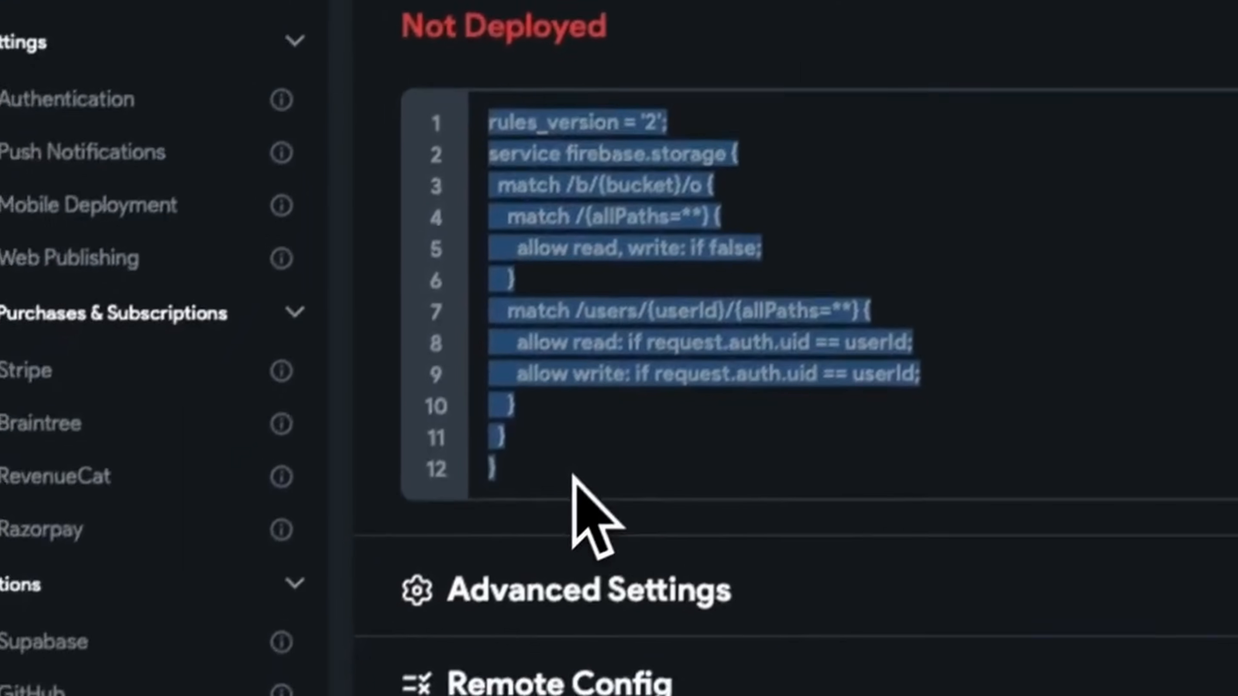
left_click(515, 585)
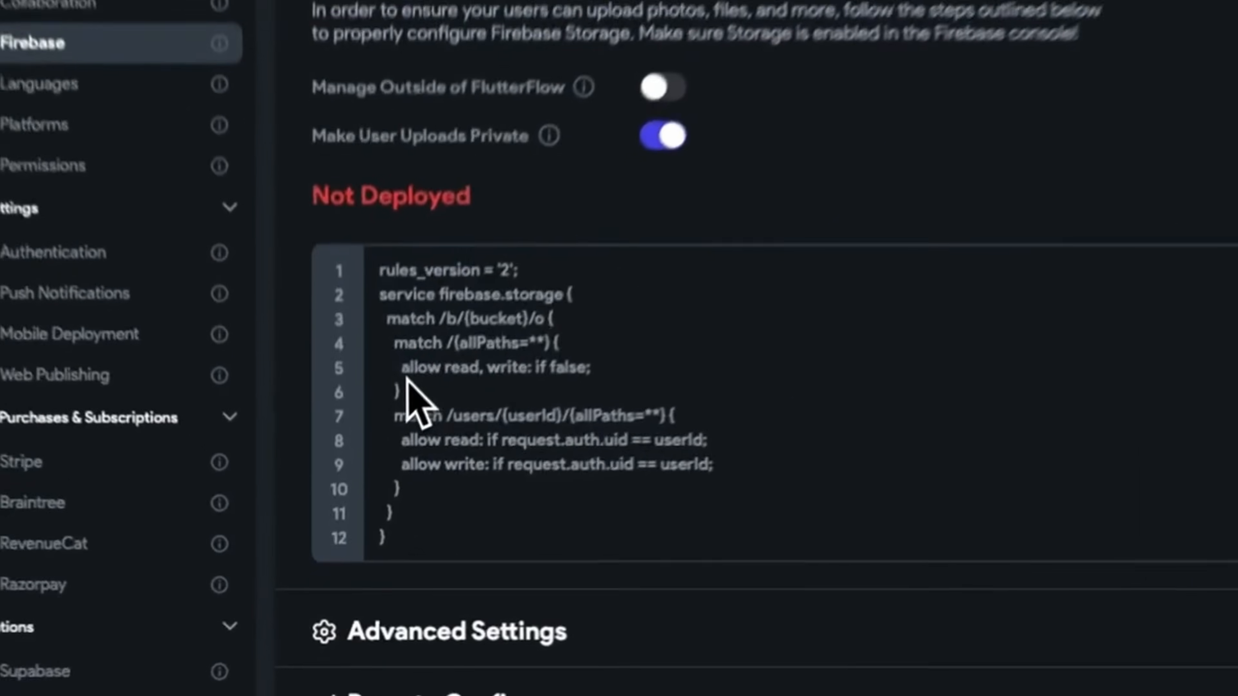
Highlight the deny-all rule and the user-only allow read and allow write conditions
left_click_drag(370, 460, 494, 468)
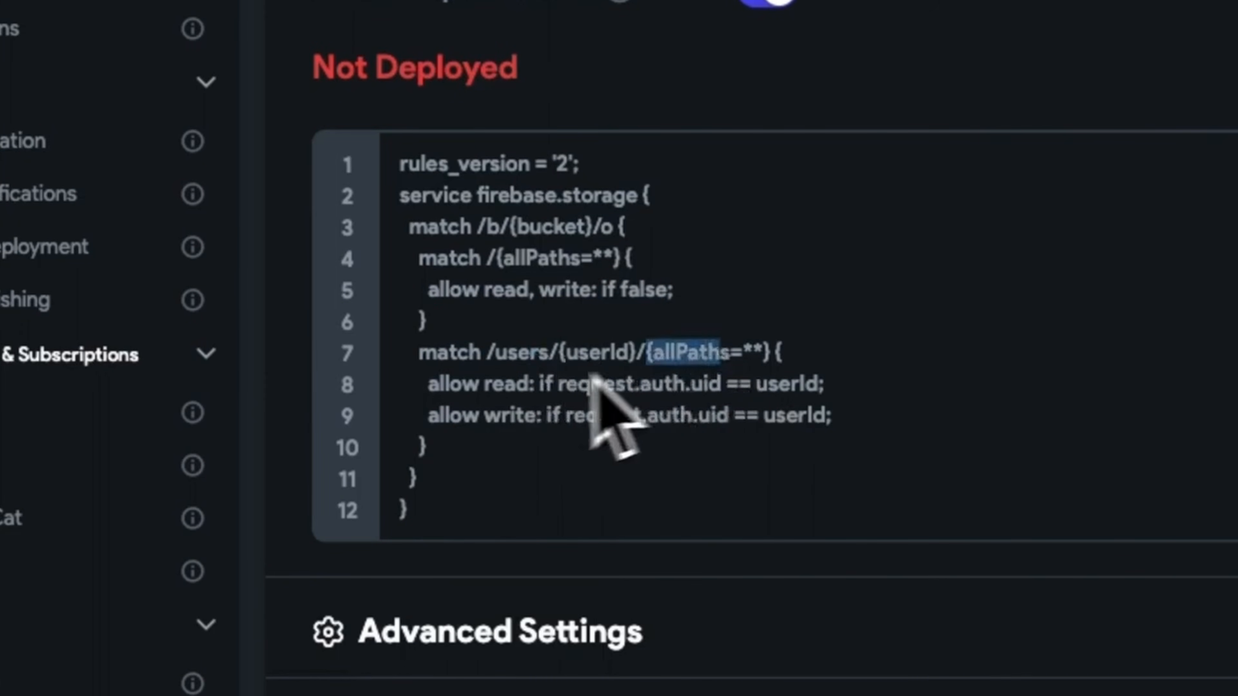
left_click_drag(605, 389, 798, 393)
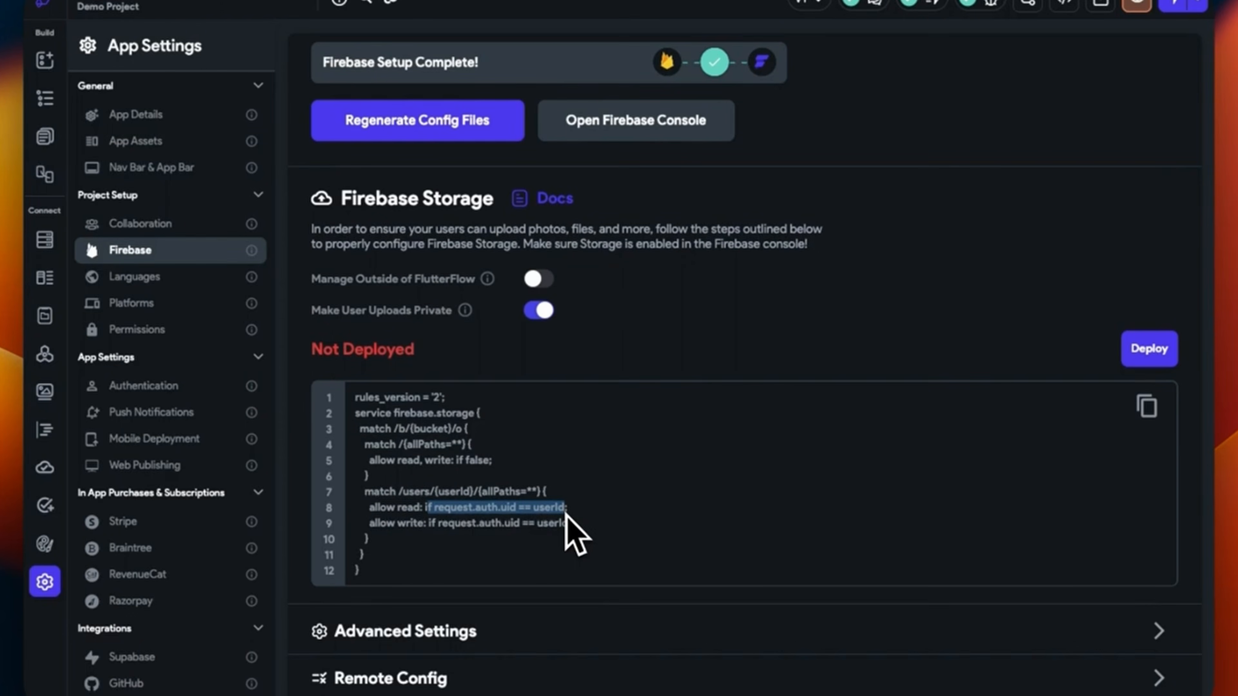
double_click(430, 508)
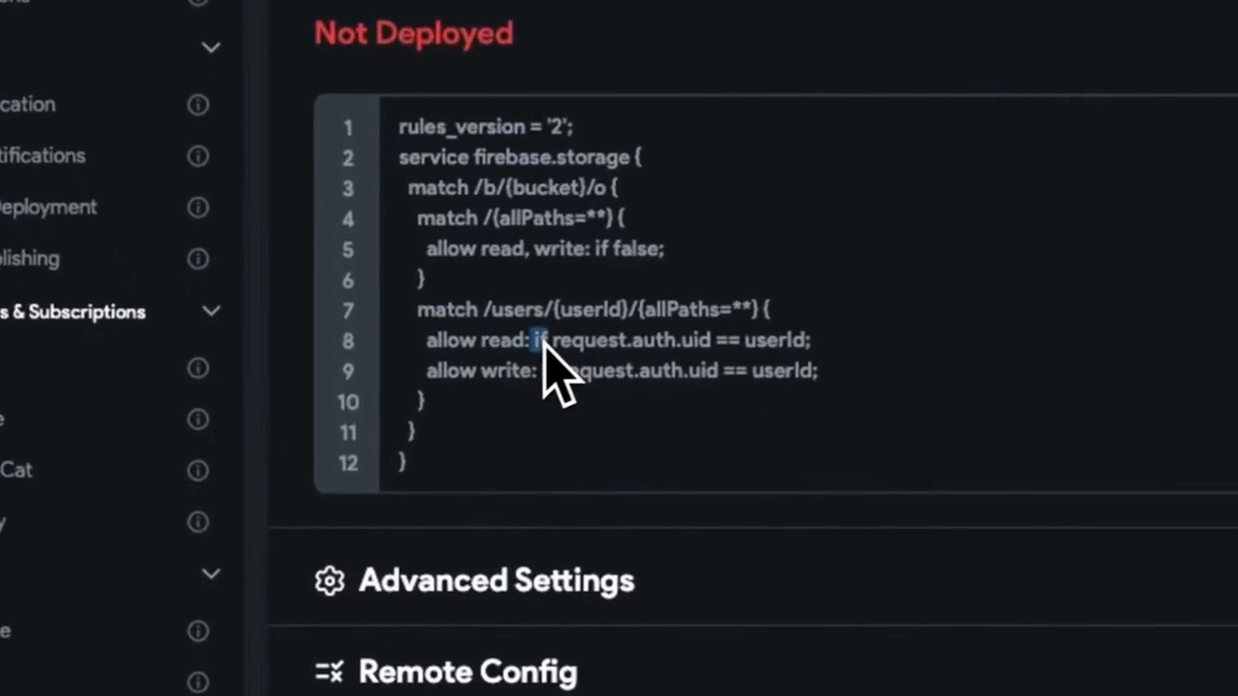
left_click_drag(544, 342, 725, 342)
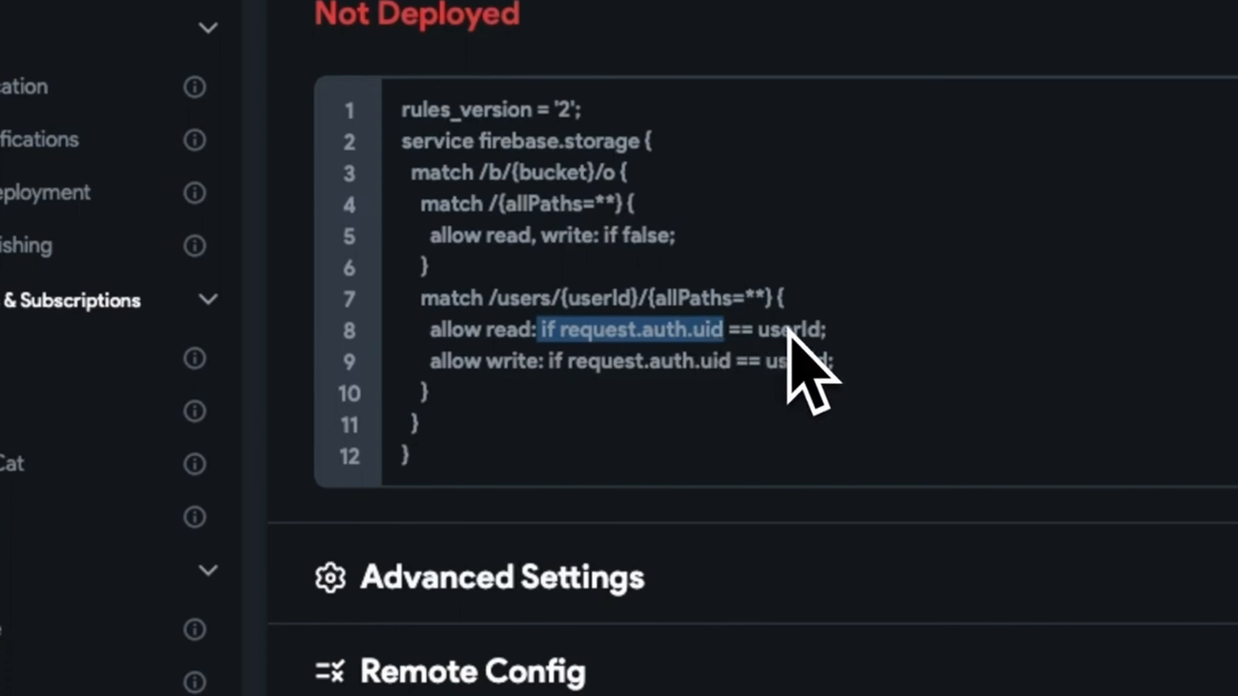
left_click(788, 365)
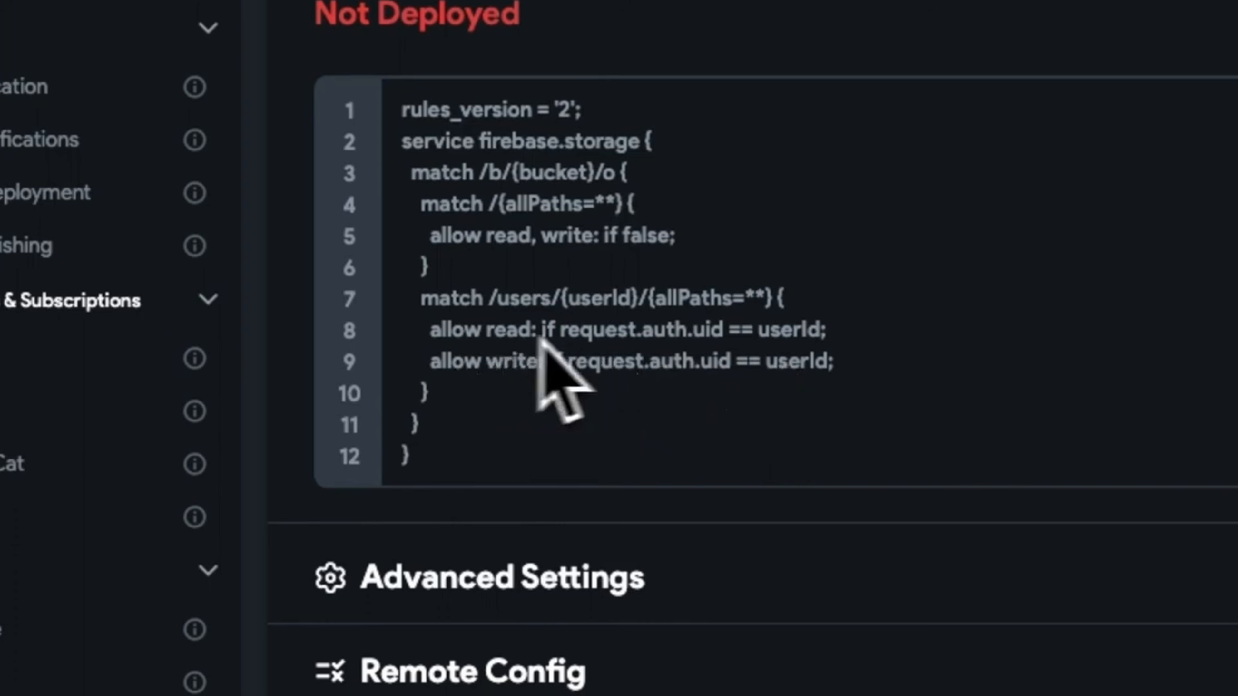
left_click_drag(427, 362, 568, 361)
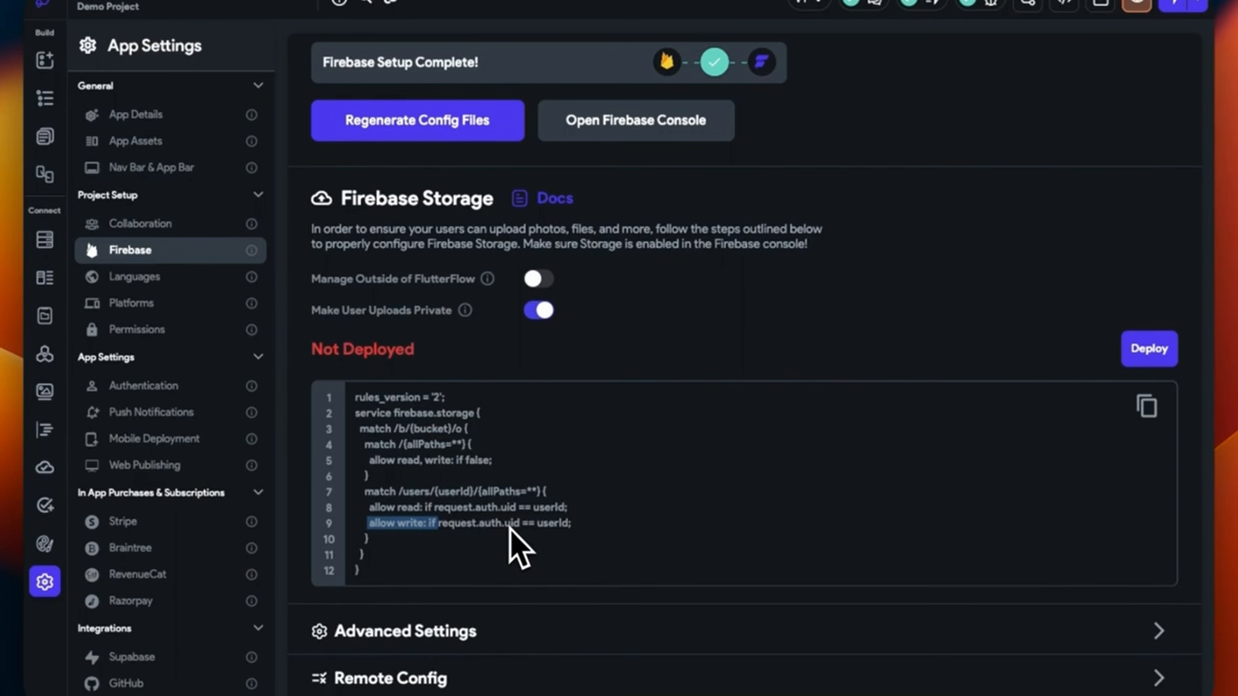
Deploy the storage rules, check the Not Deployed (Error) status, and expand Advanced Settings
left_click(1137, 348)
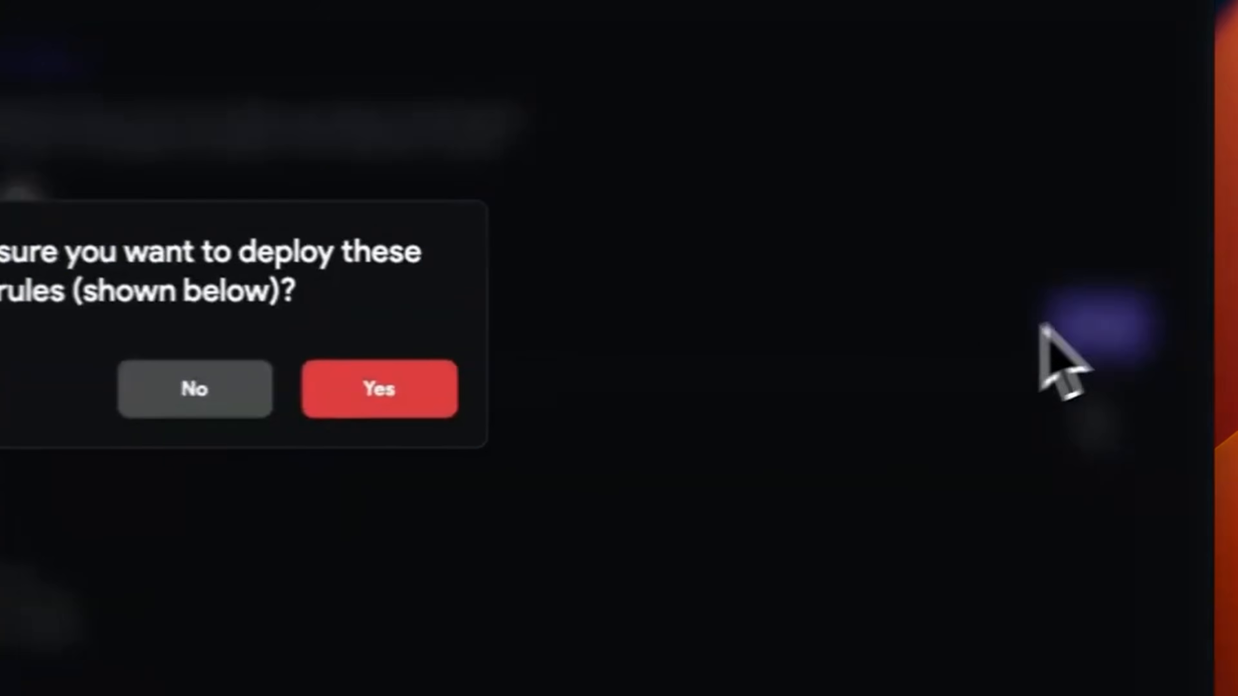
key("Return")
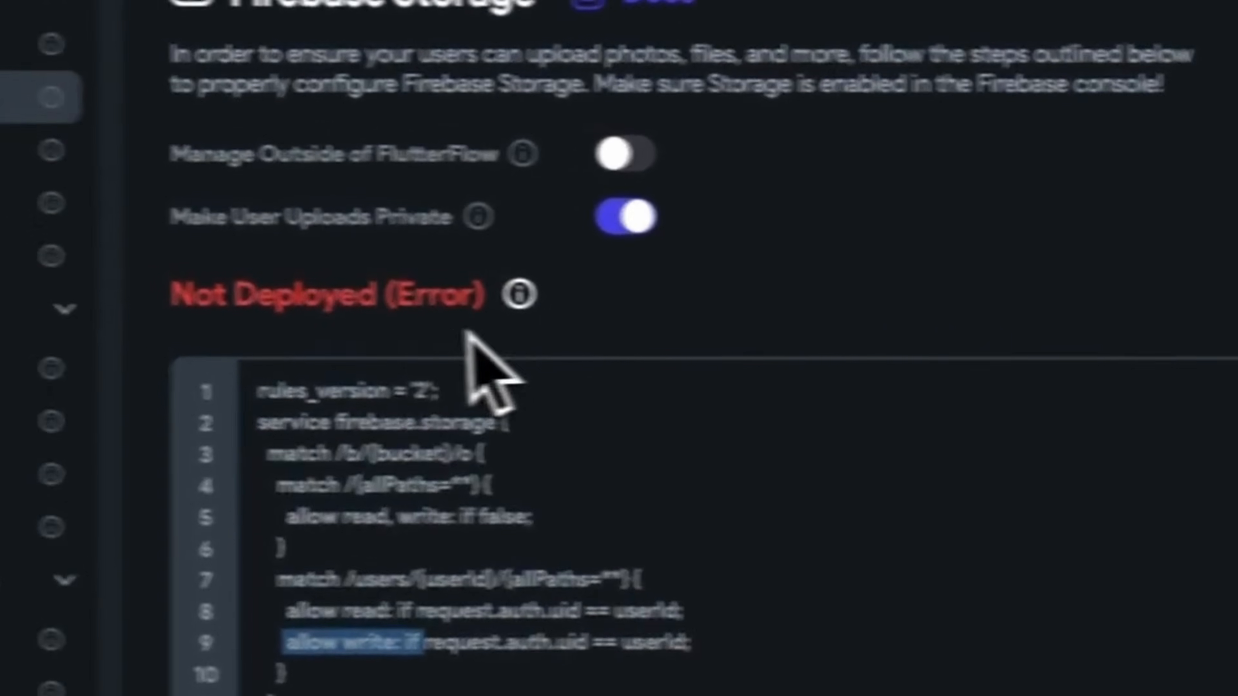
mouse_move(671, 307)
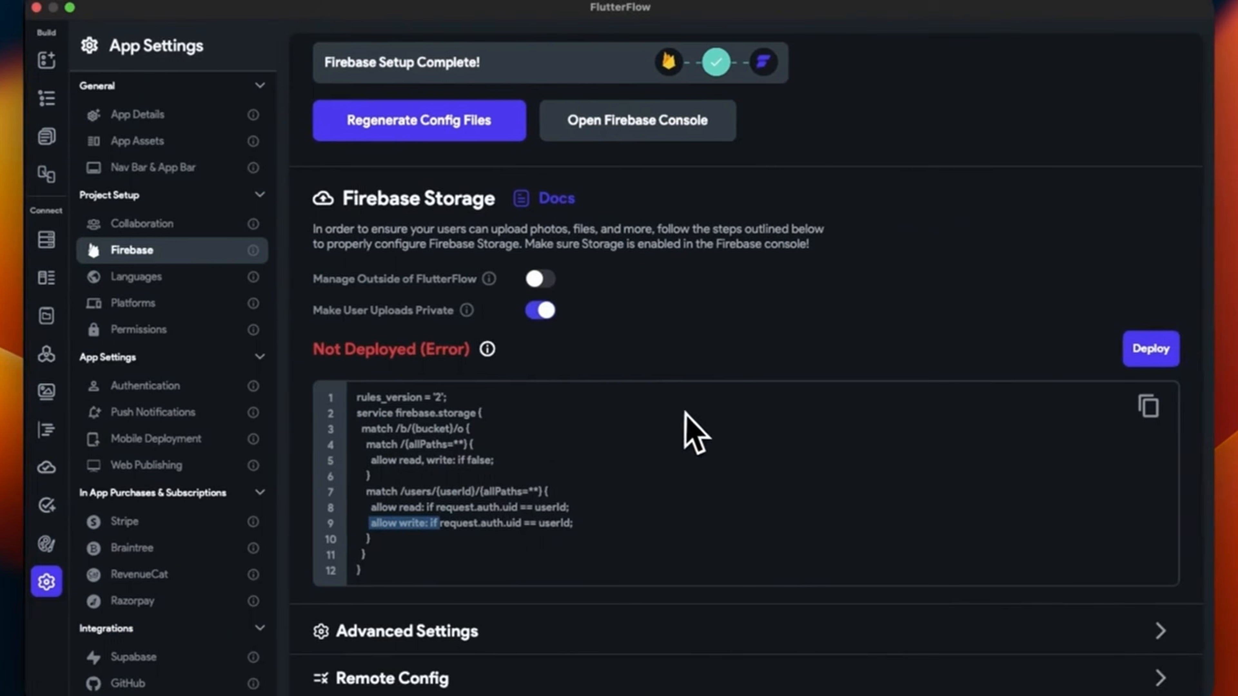
scroll(692, 419, "down", 3)
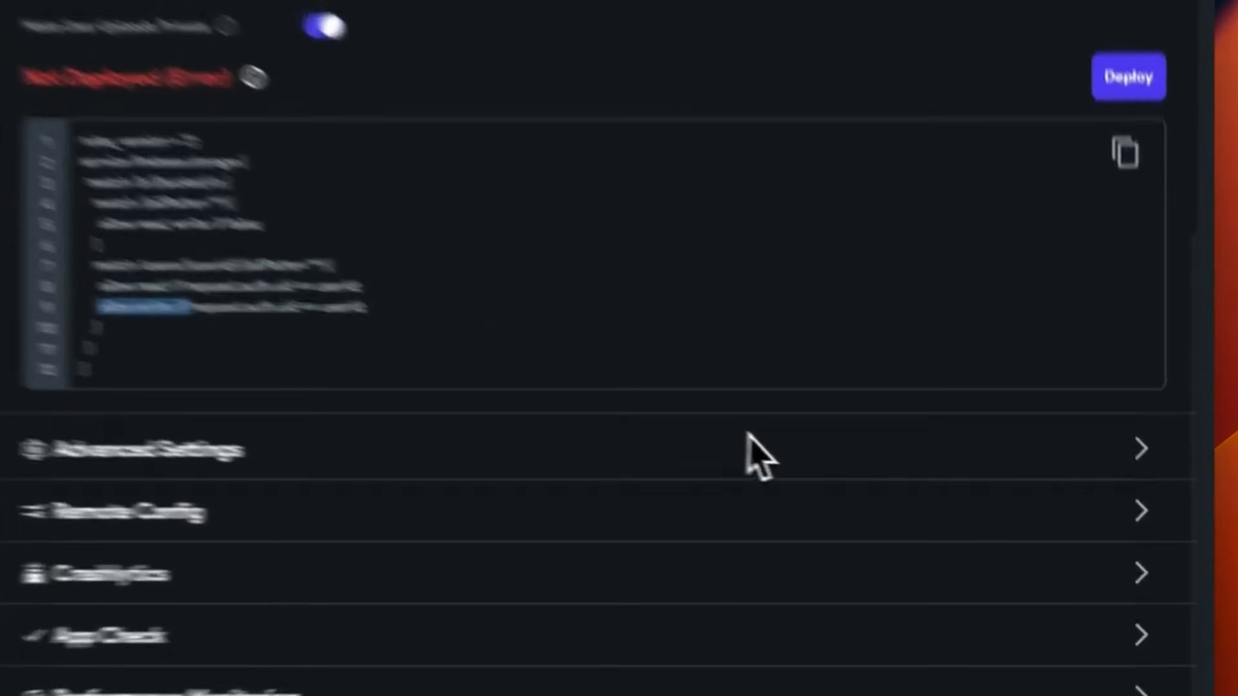
left_click(1058, 398)
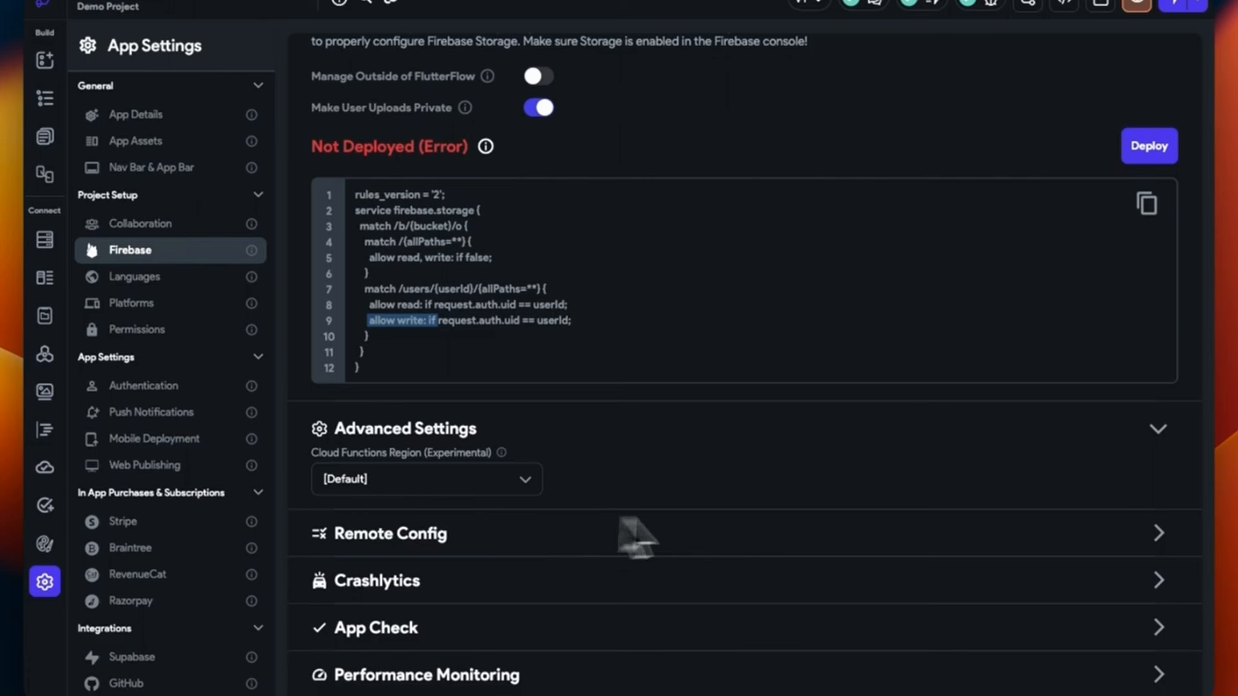
Enable Remote Config without adding any parameters, and enable Crashlytics
left_click(1096, 524)
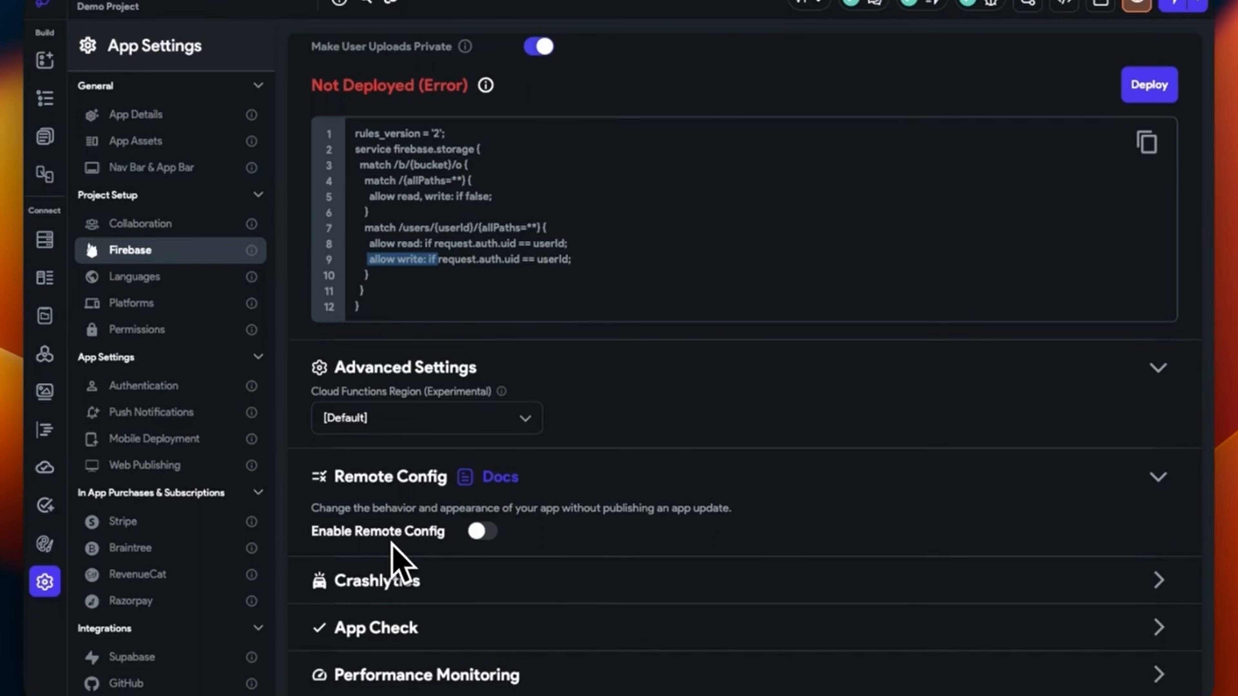
left_click(481, 531)
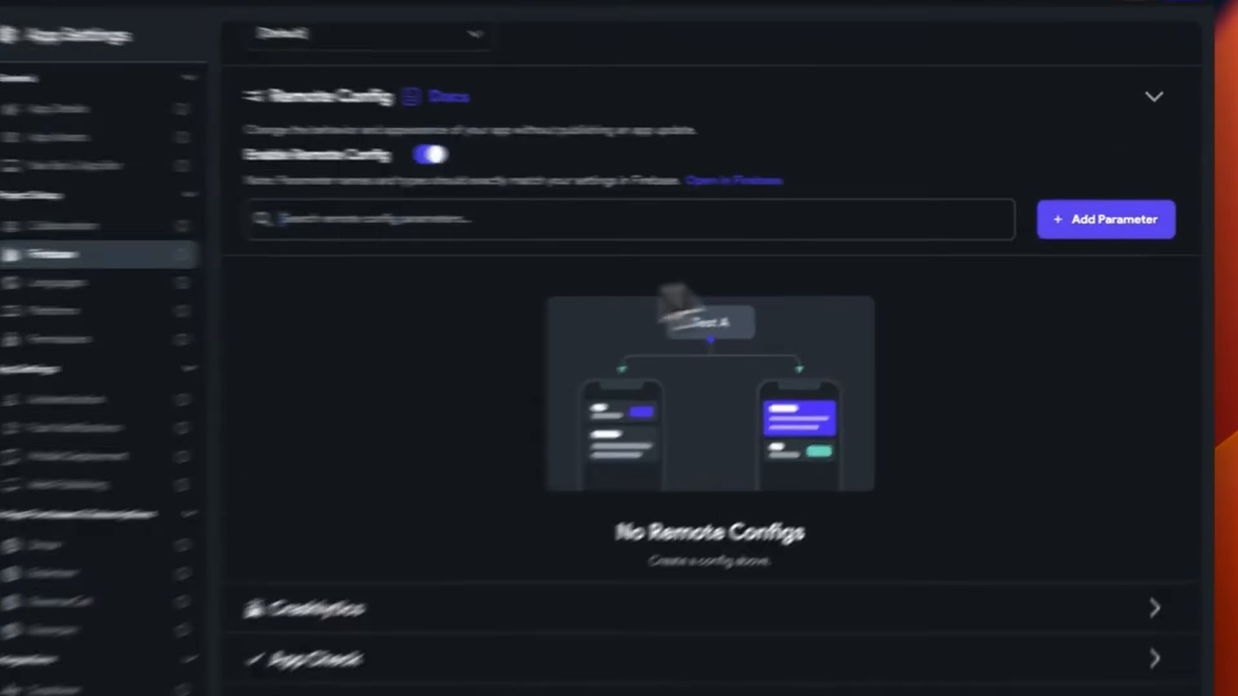
left_click(1114, 215)
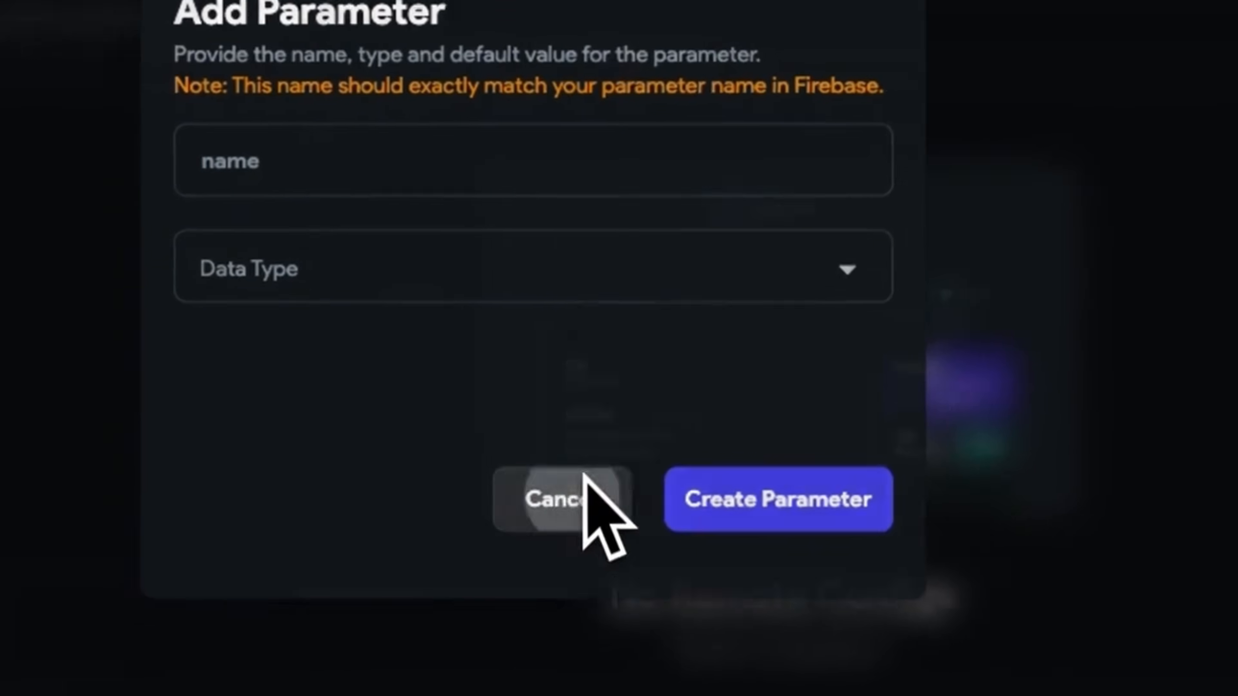
left_click(262, 631)
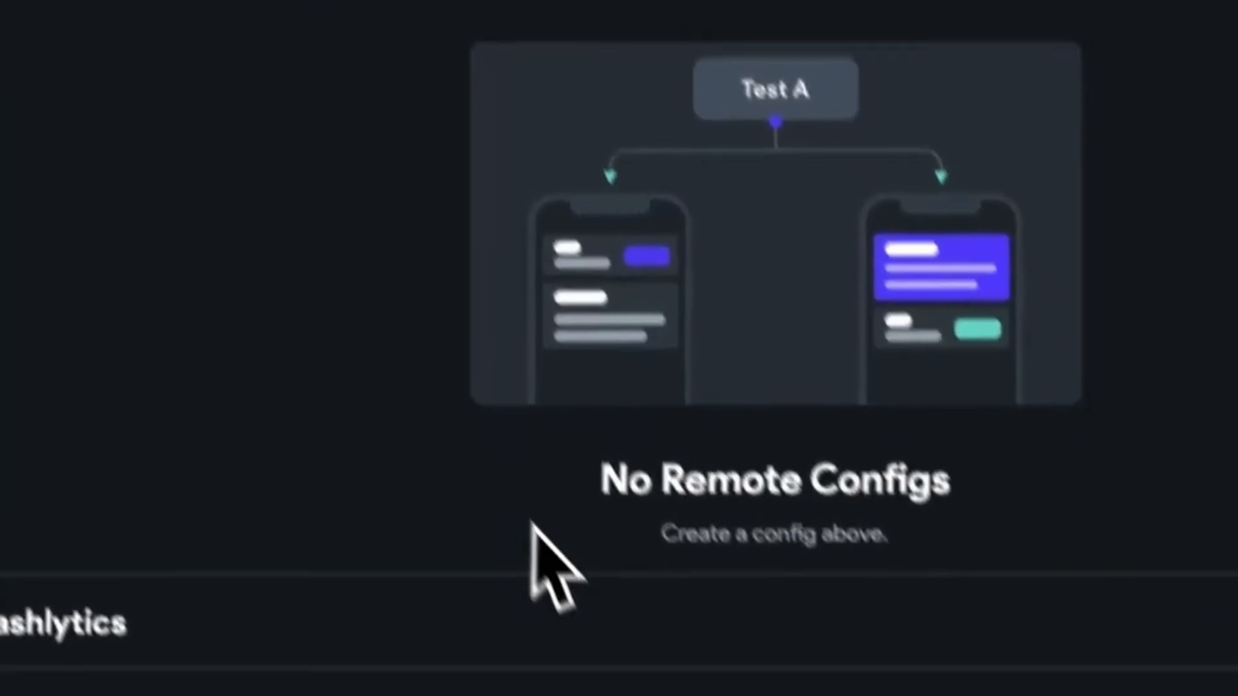
left_click(1221, 483)
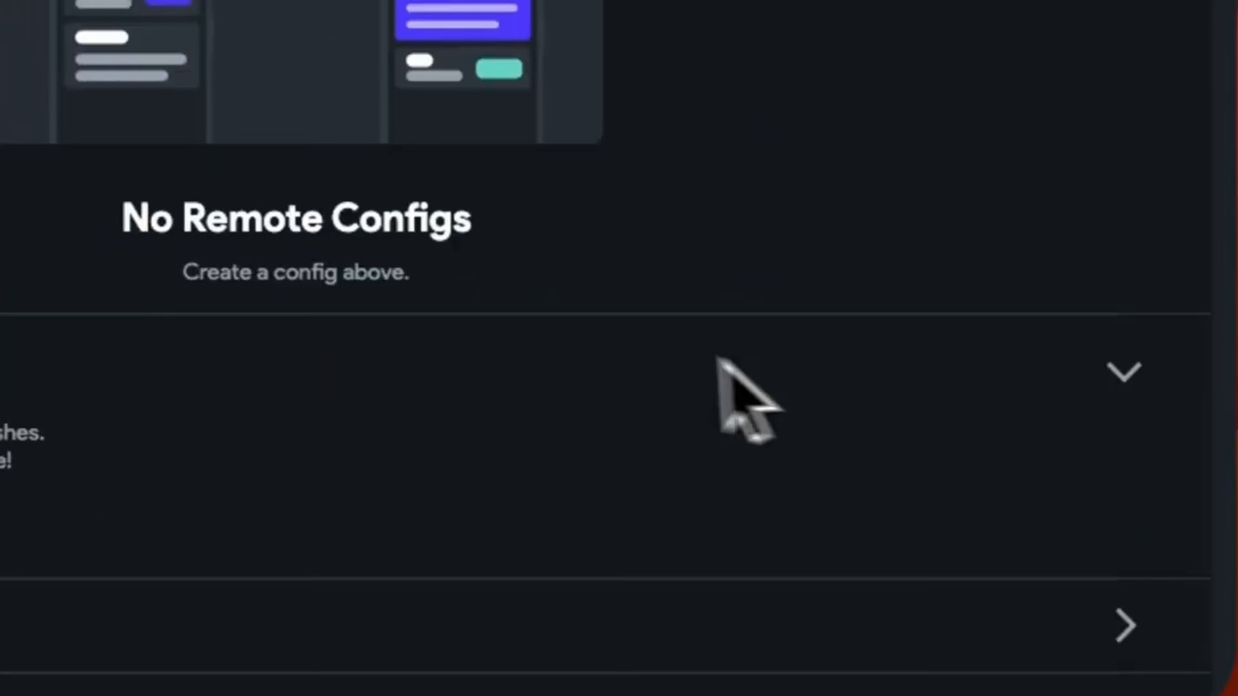
left_click(181, 461)
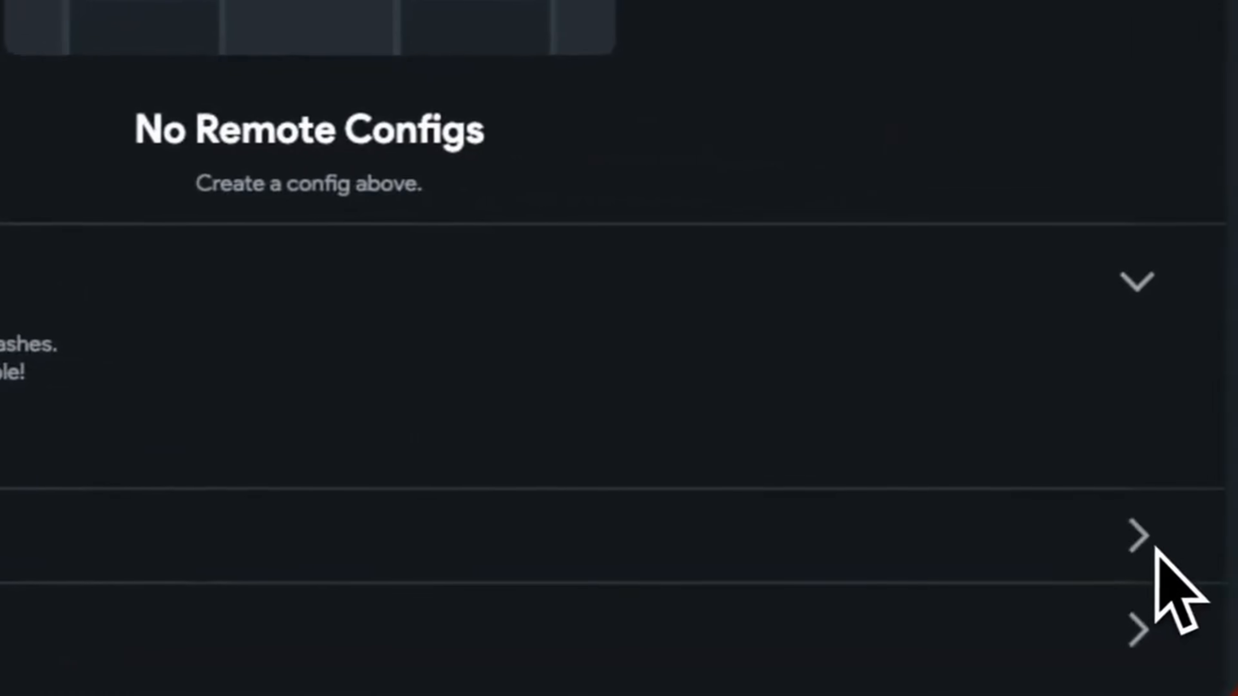
Enable App Check with Play Integrity as the Android provider
left_click(1121, 546)
scroll(974, 439, "down", 5)
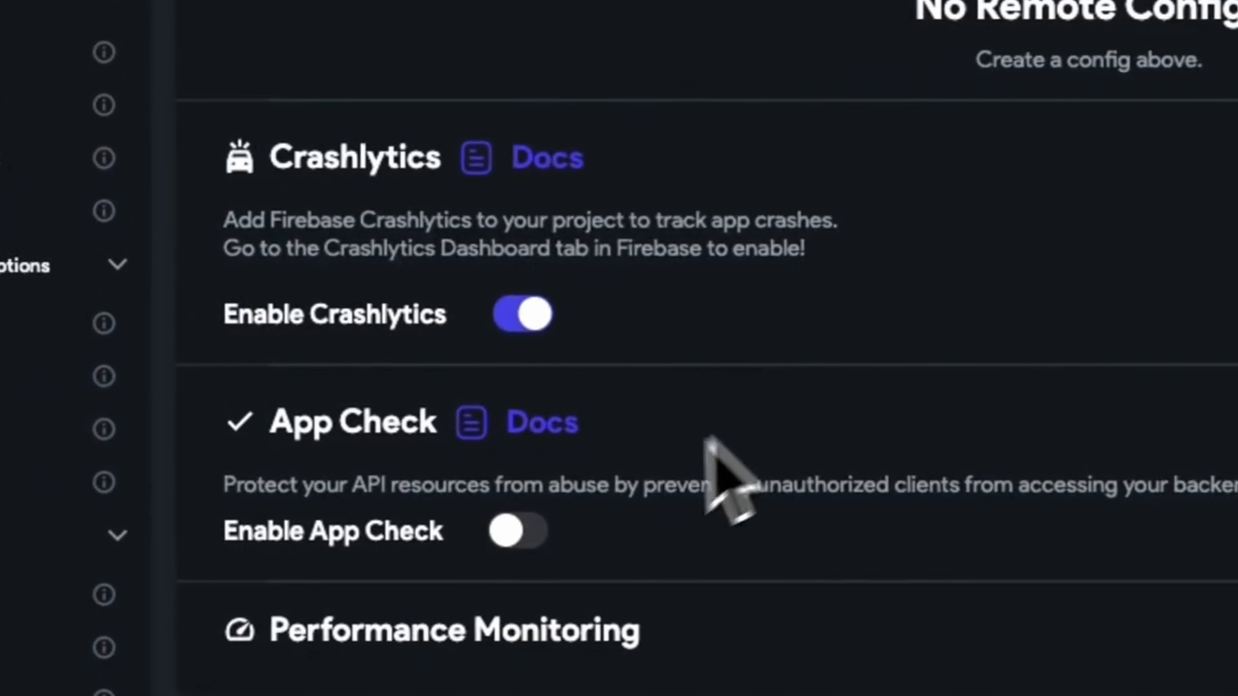
left_click(492, 531)
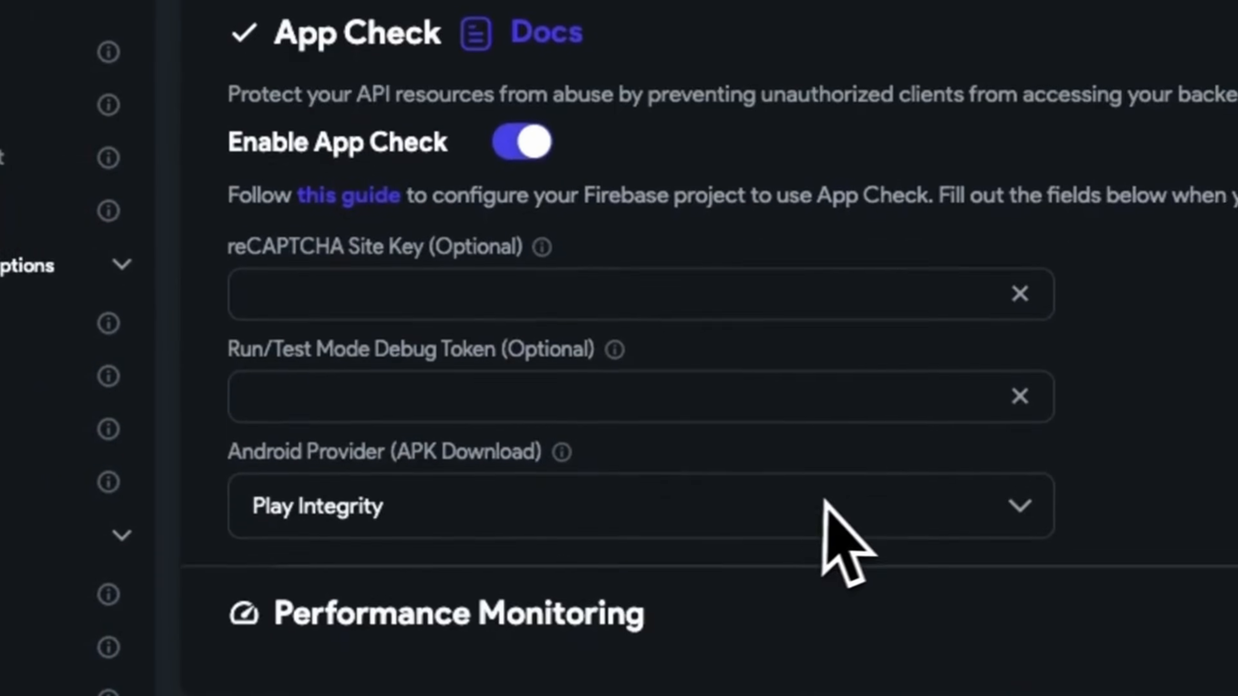
left_click(487, 321)
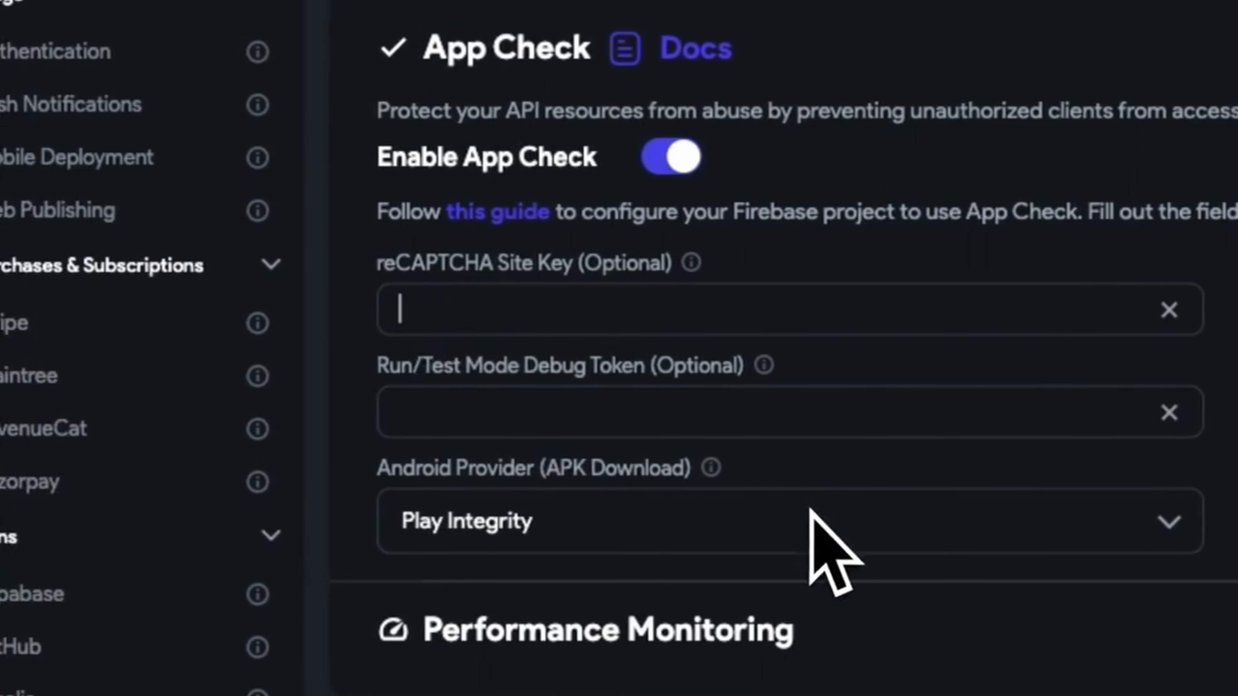
left_click(828, 546)
left_click(536, 517)
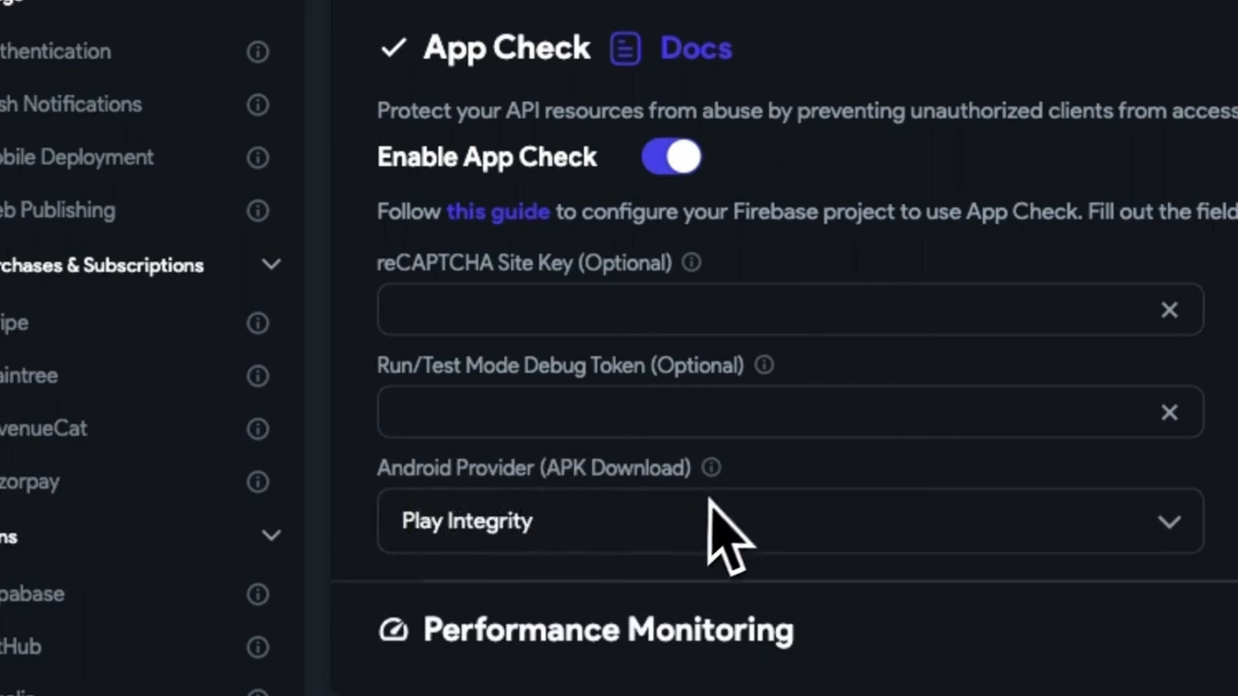
left_click(701, 509)
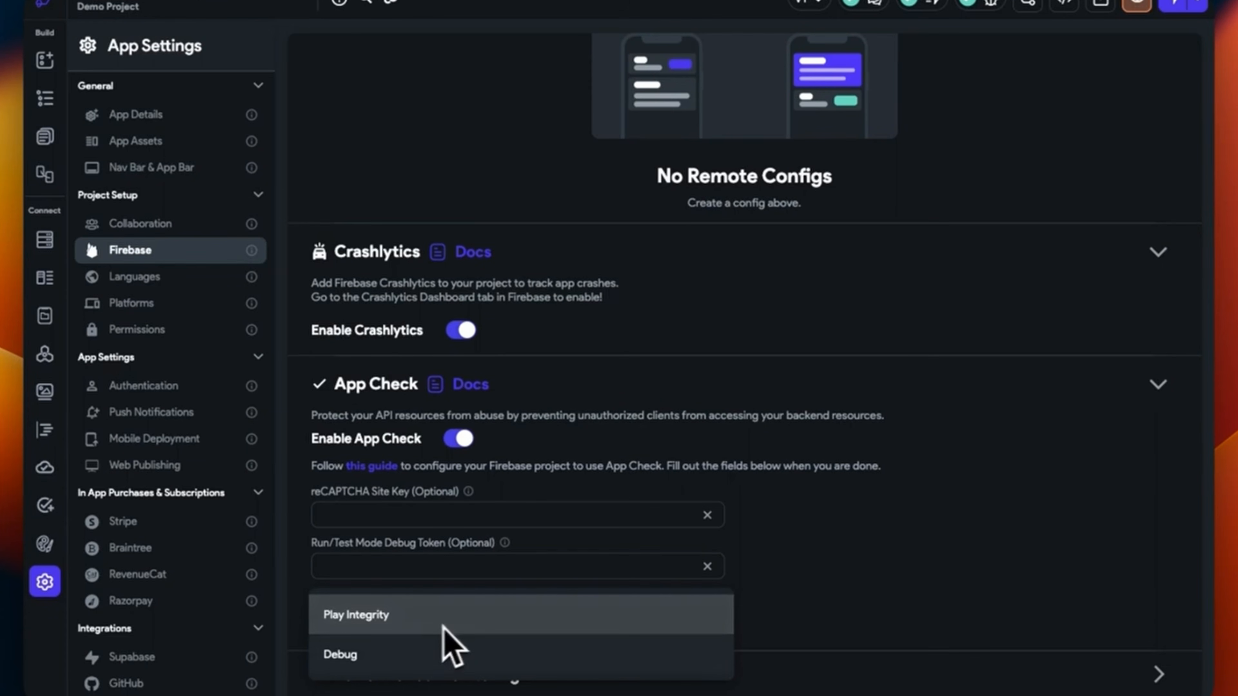
left_click(396, 615)
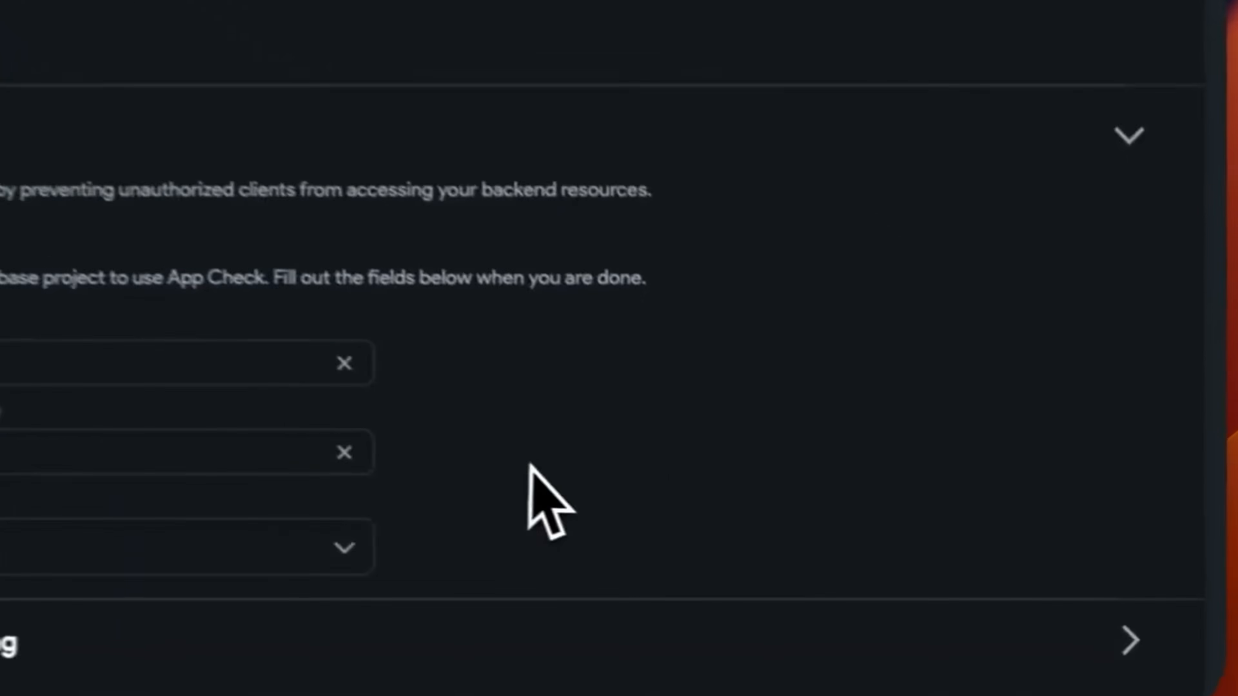
Expand the Performance Monitoring settings and scroll back up
left_click(1115, 629)
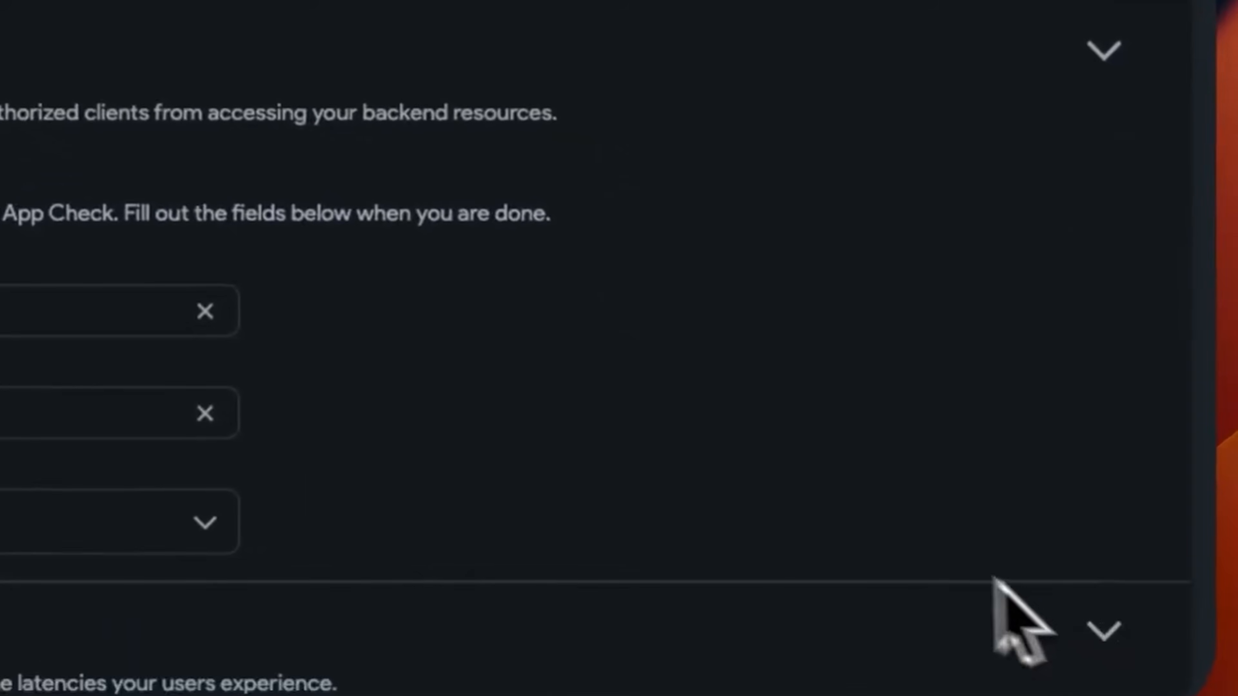
scroll(822, 507, "down", 3)
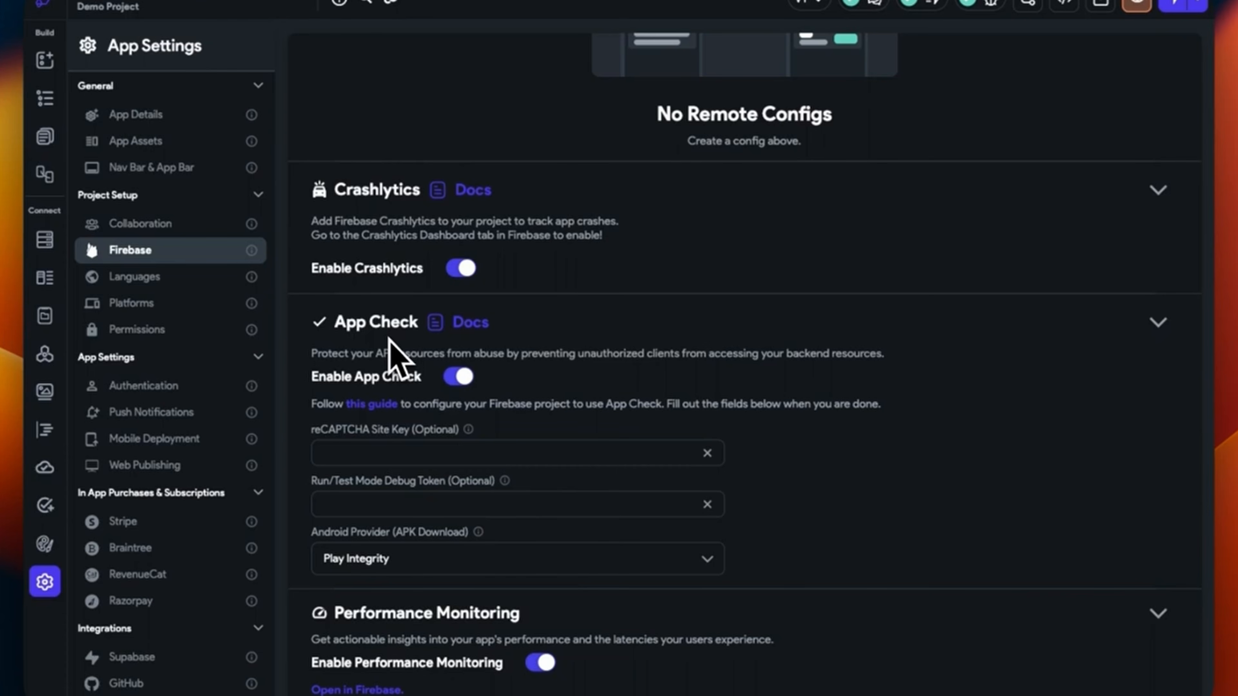
scroll(397, 358, "up", 15)
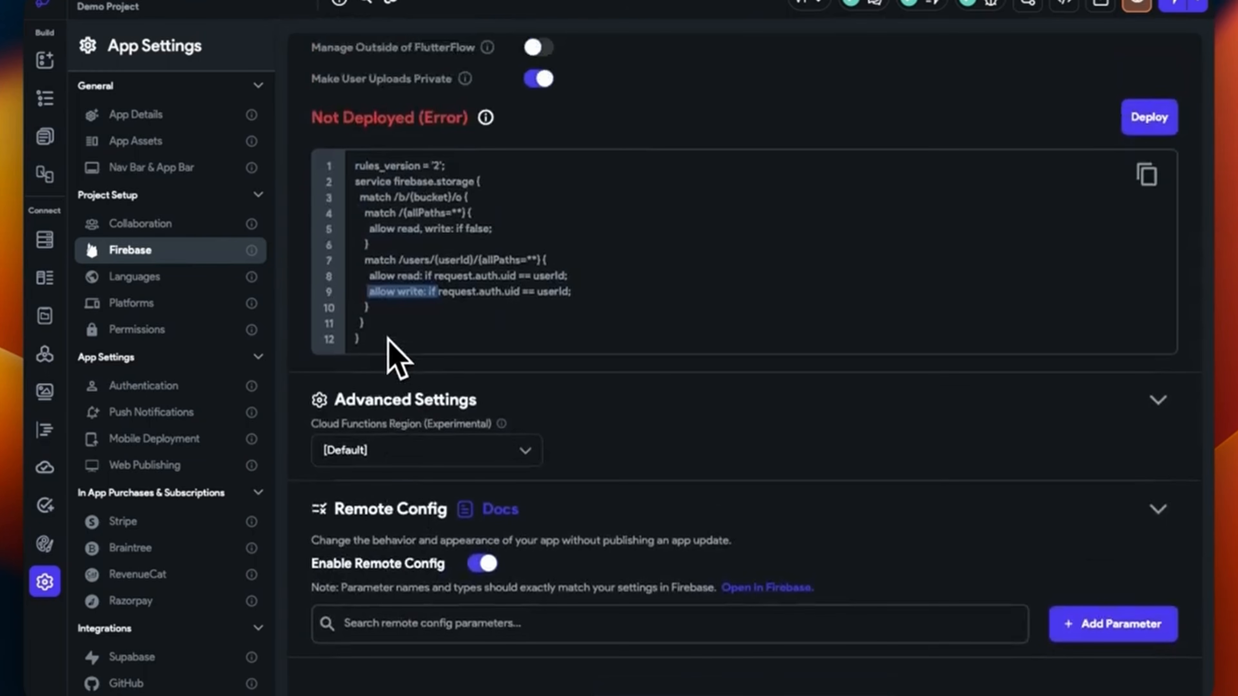
scroll(388, 339, "up", 4)
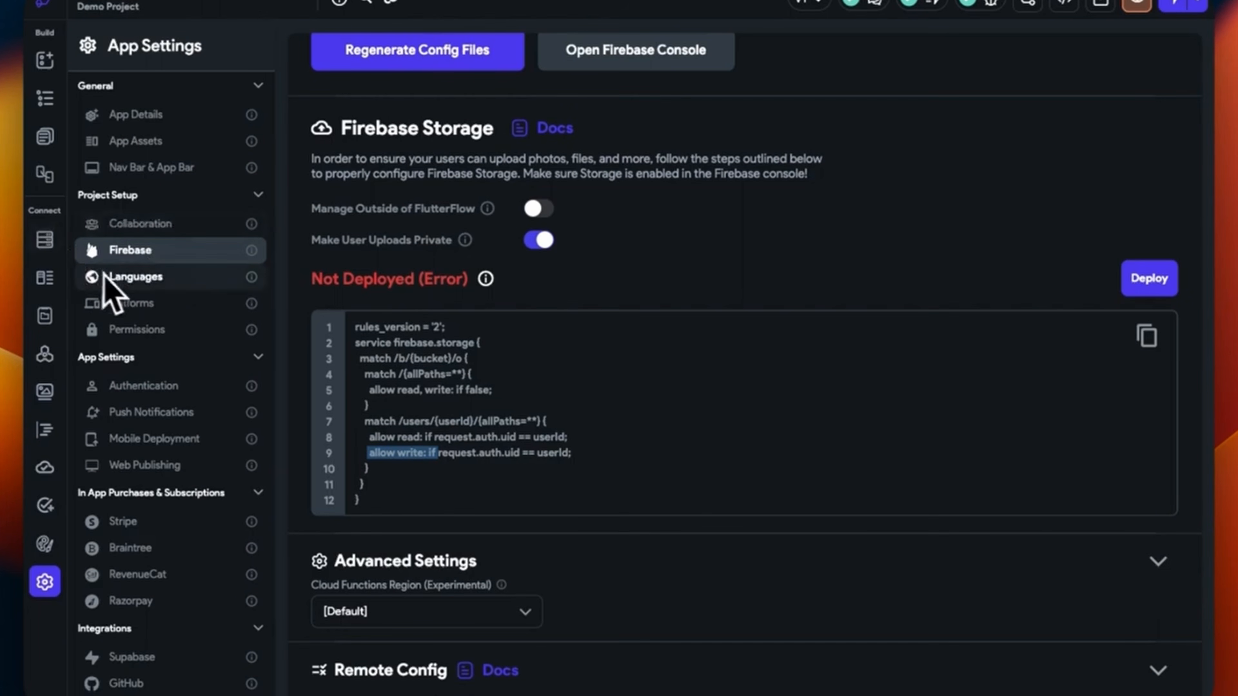
Try Firebase authentication with Home as entry and logged-in page, then switch authentication off
left_click(146, 388)
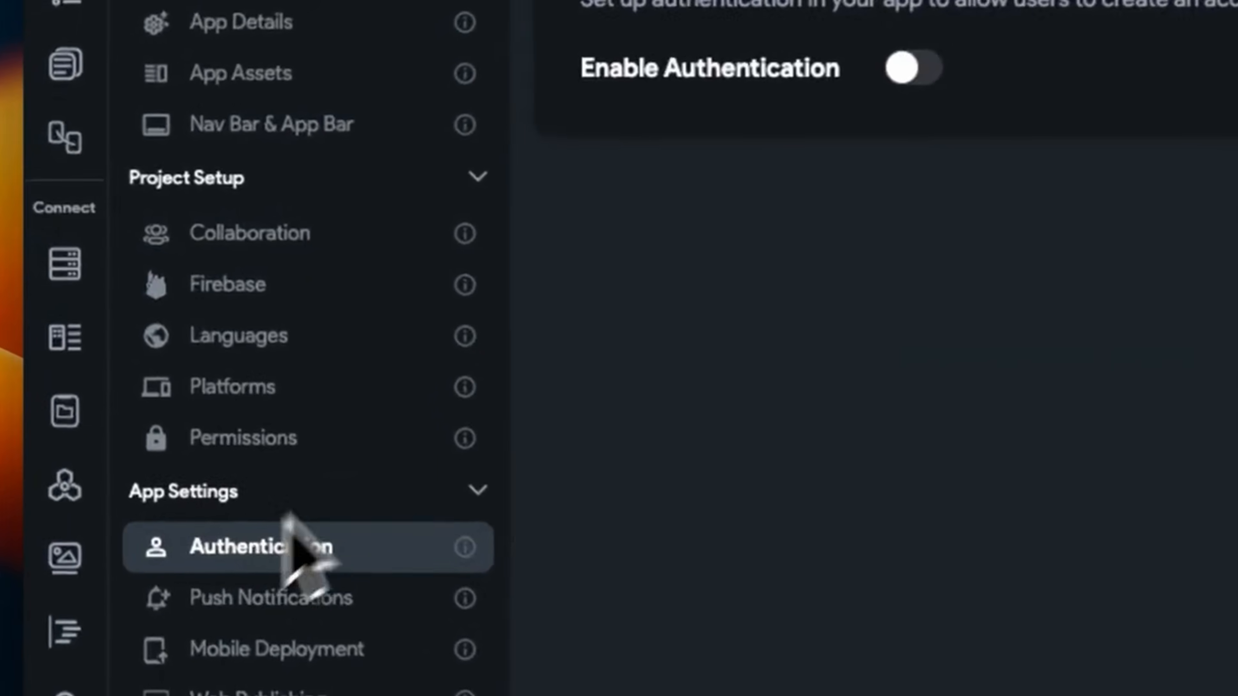
left_click(911, 68)
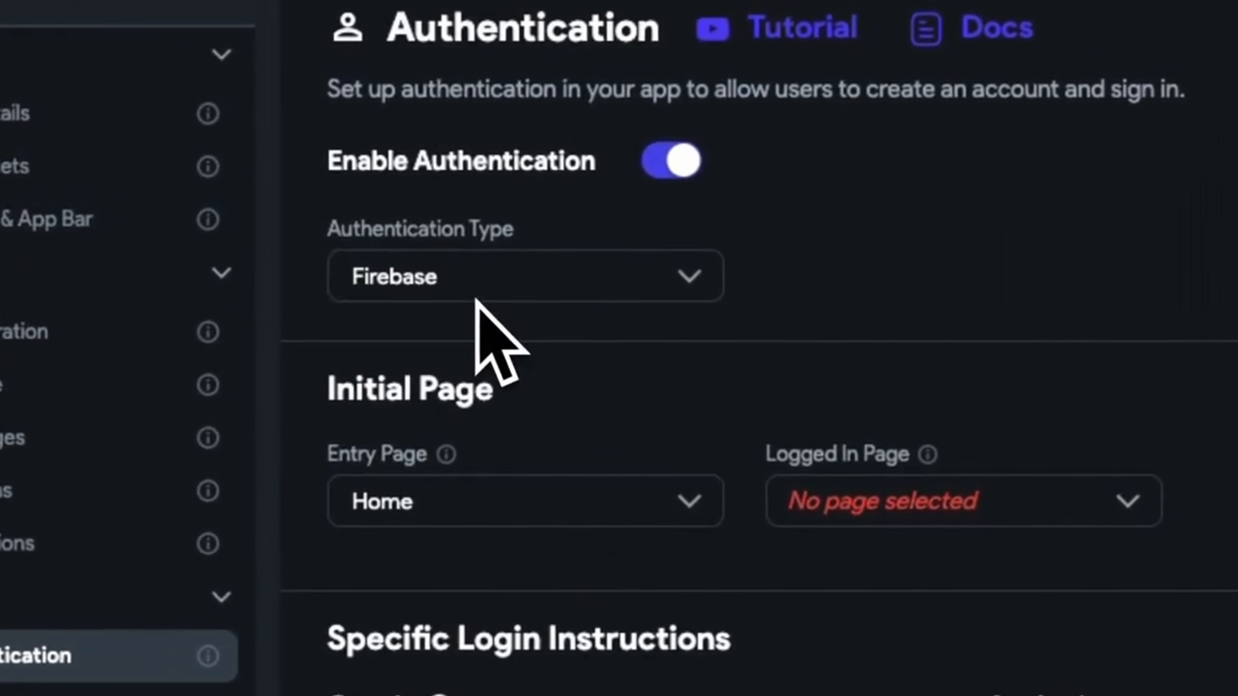
left_click(458, 285)
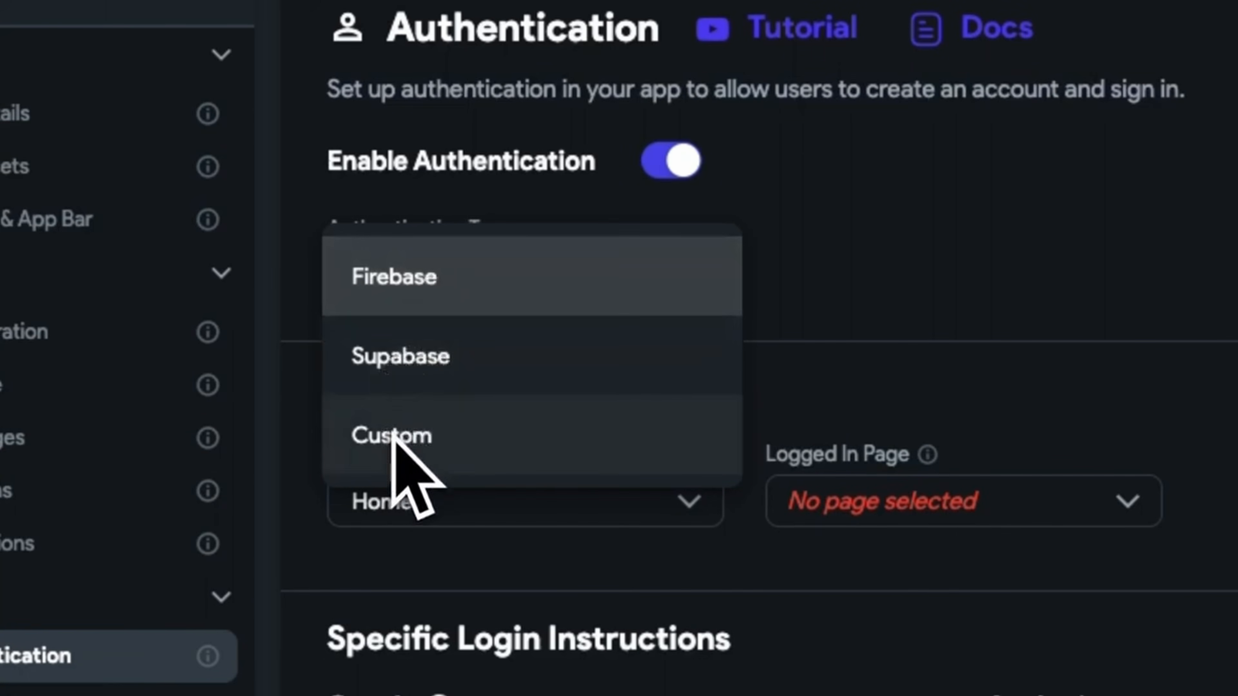
left_click(862, 396)
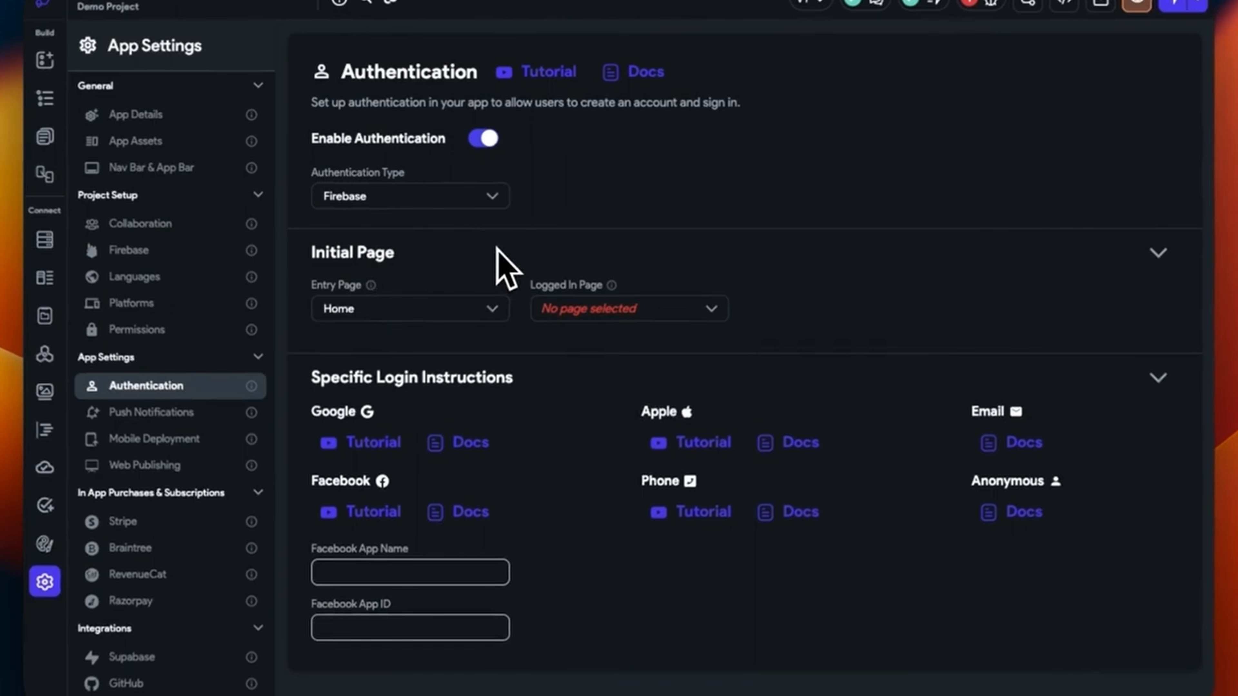
left_click(491, 305)
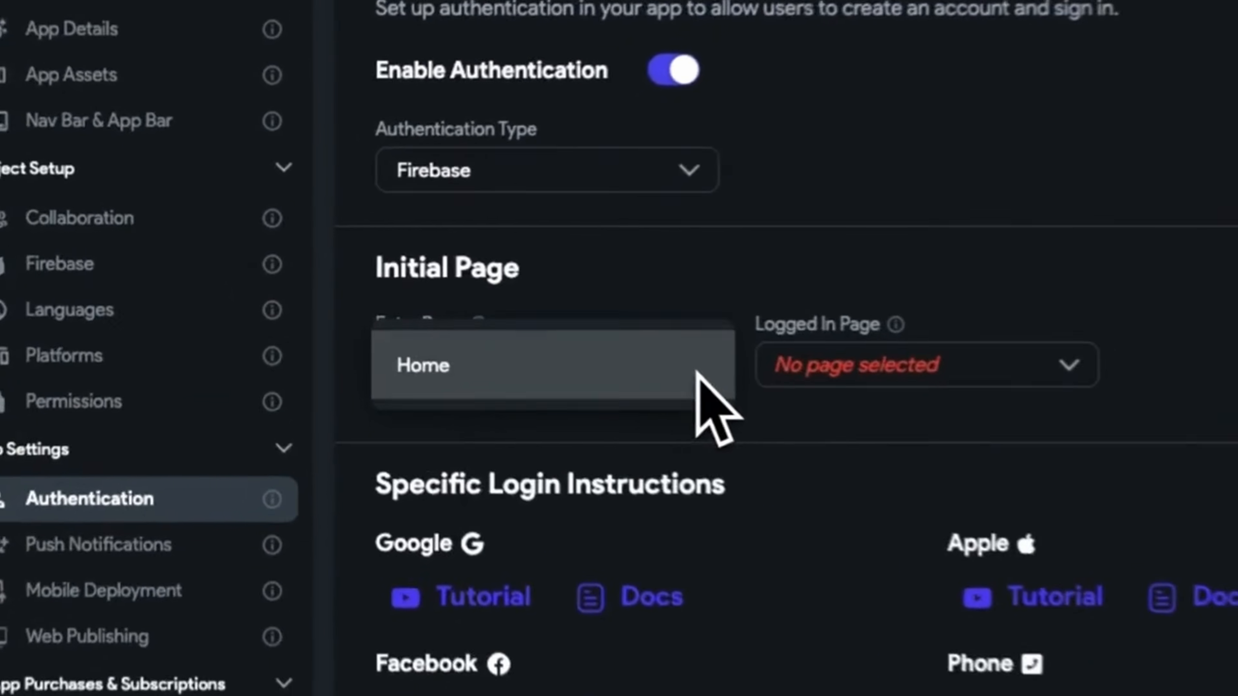
left_click(649, 410)
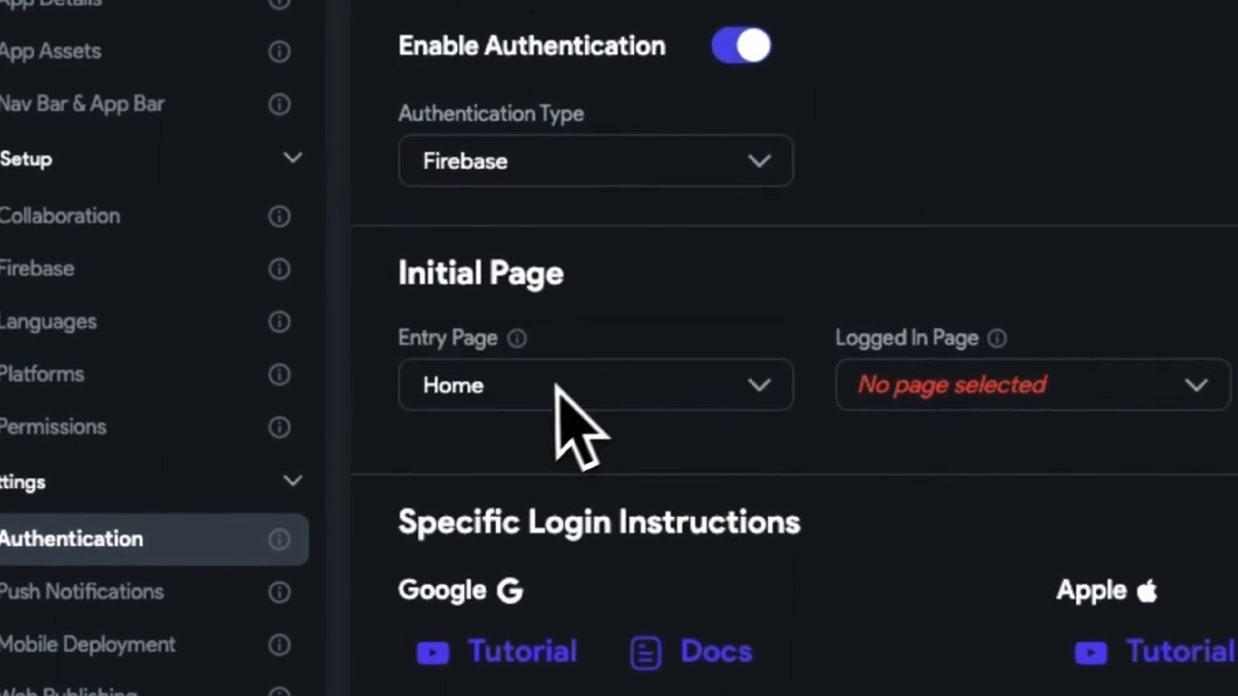
left_click(841, 402)
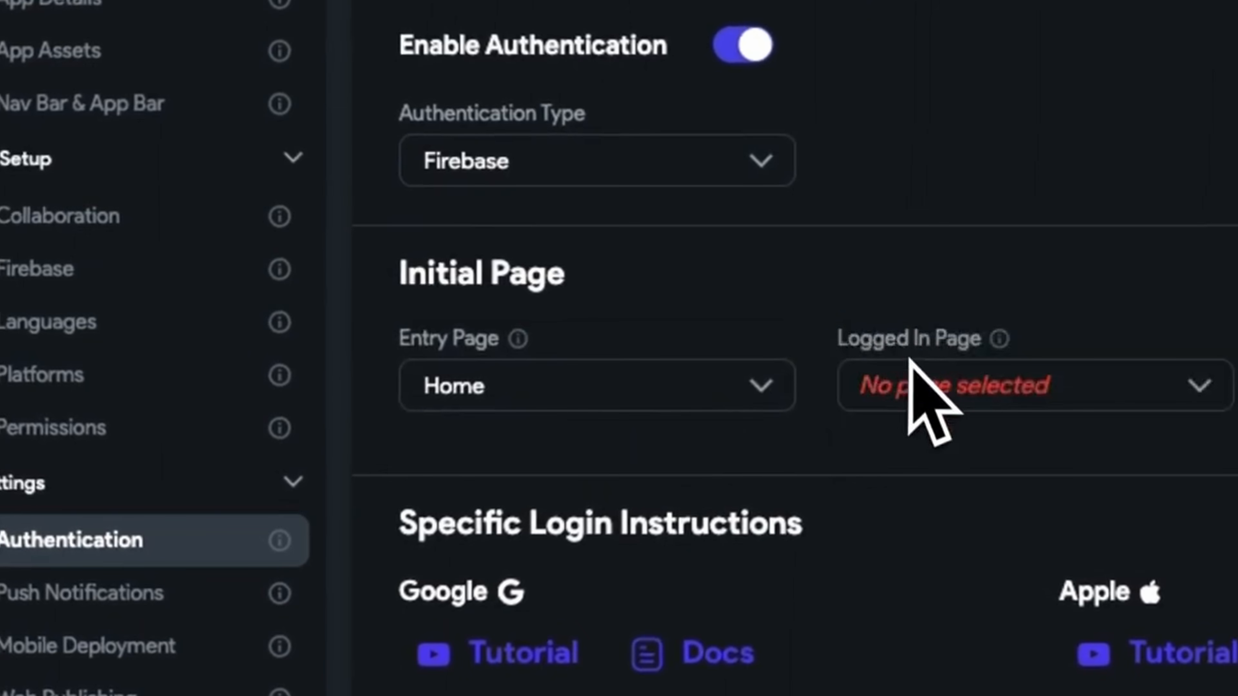
left_click(875, 393)
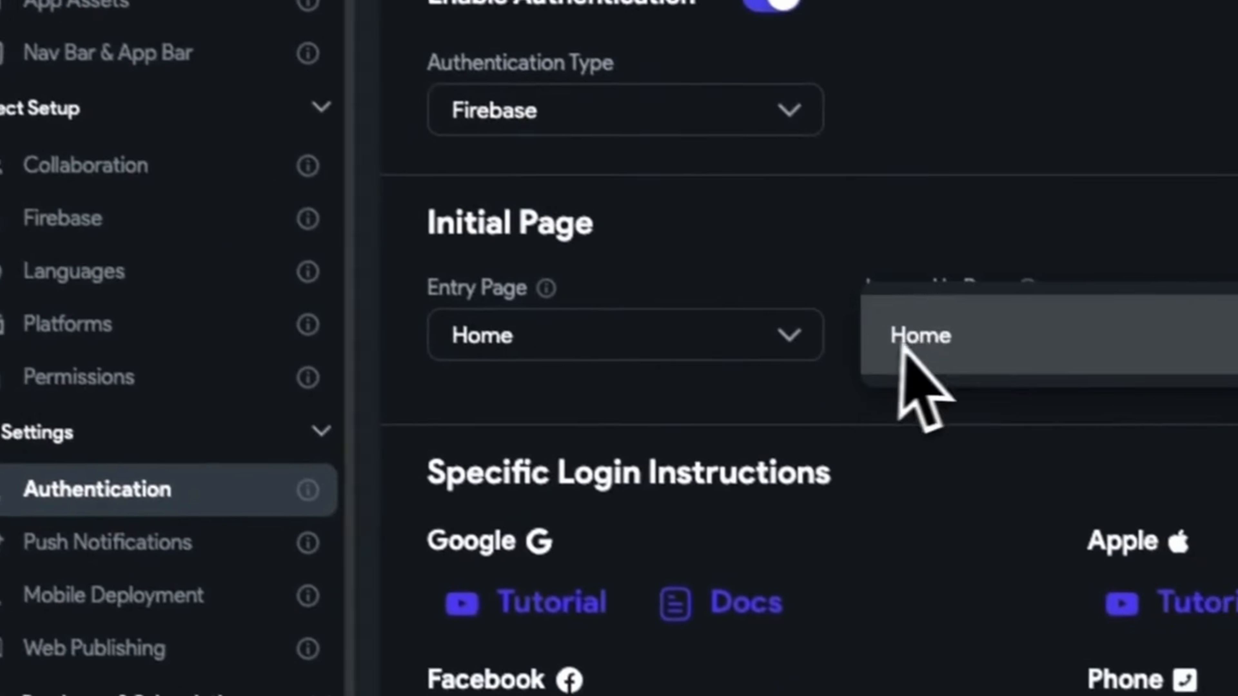
left_click(945, 358)
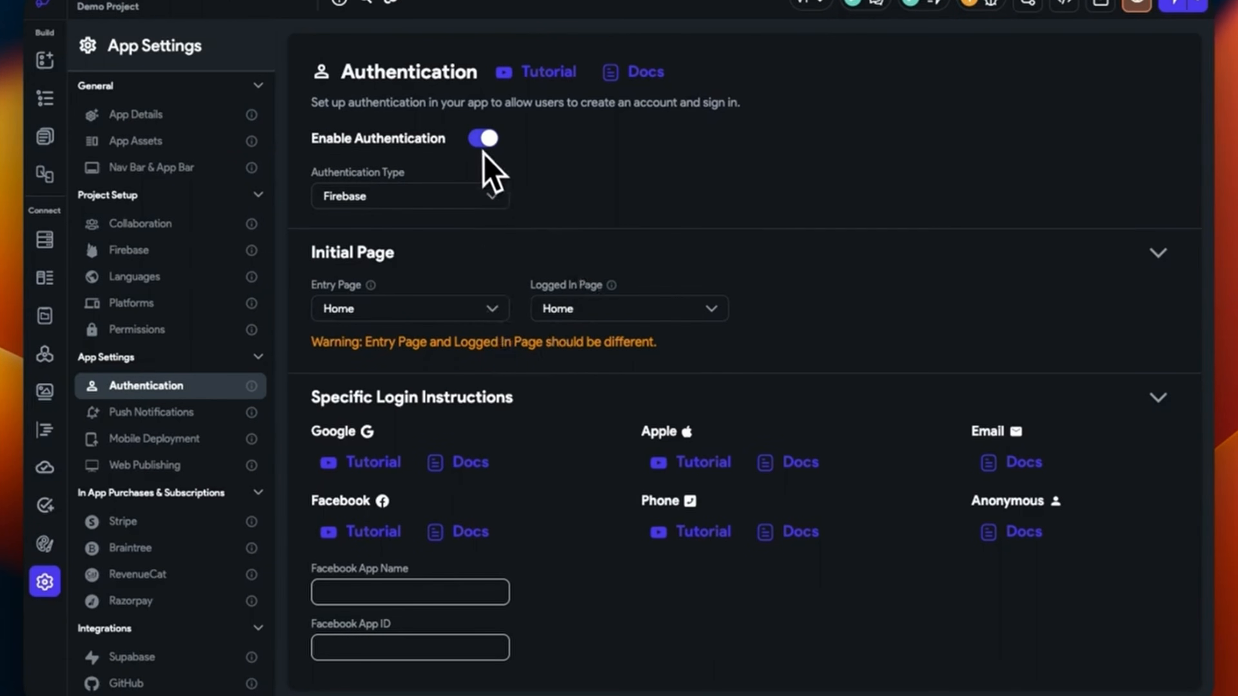
left_click(484, 139)
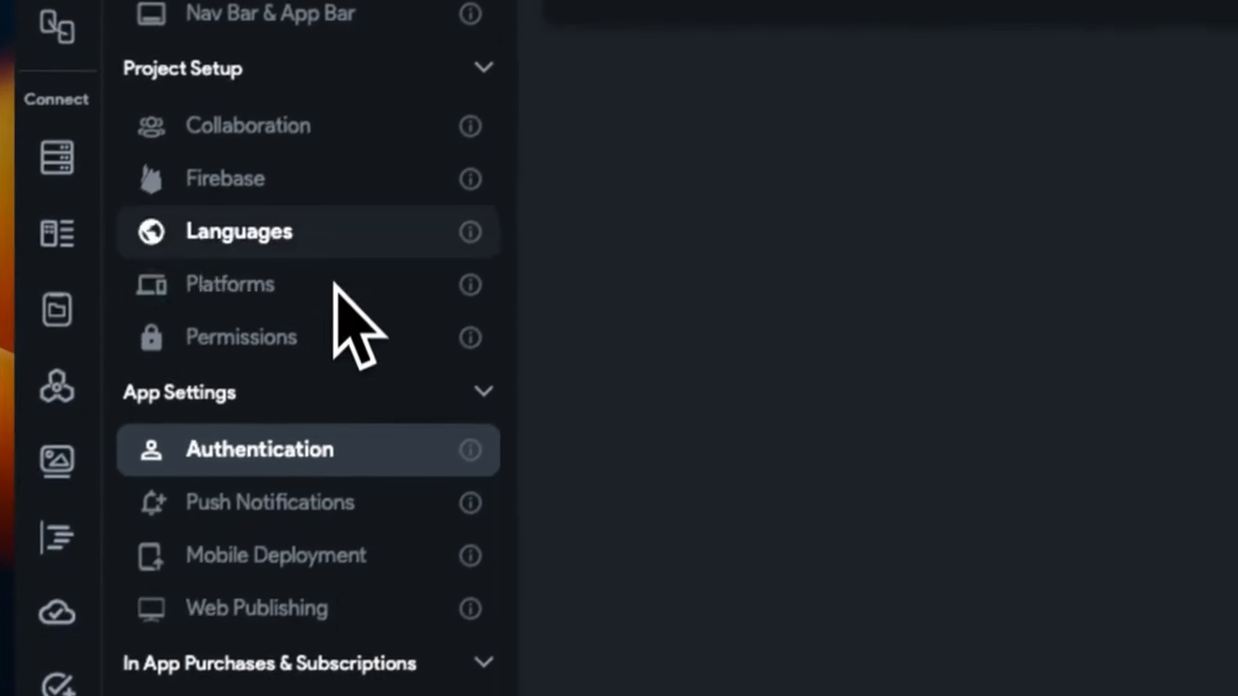
Add a Firestore collection named 'user', prepopulated with the default user fields, and show its settings
left_click(352, 193)
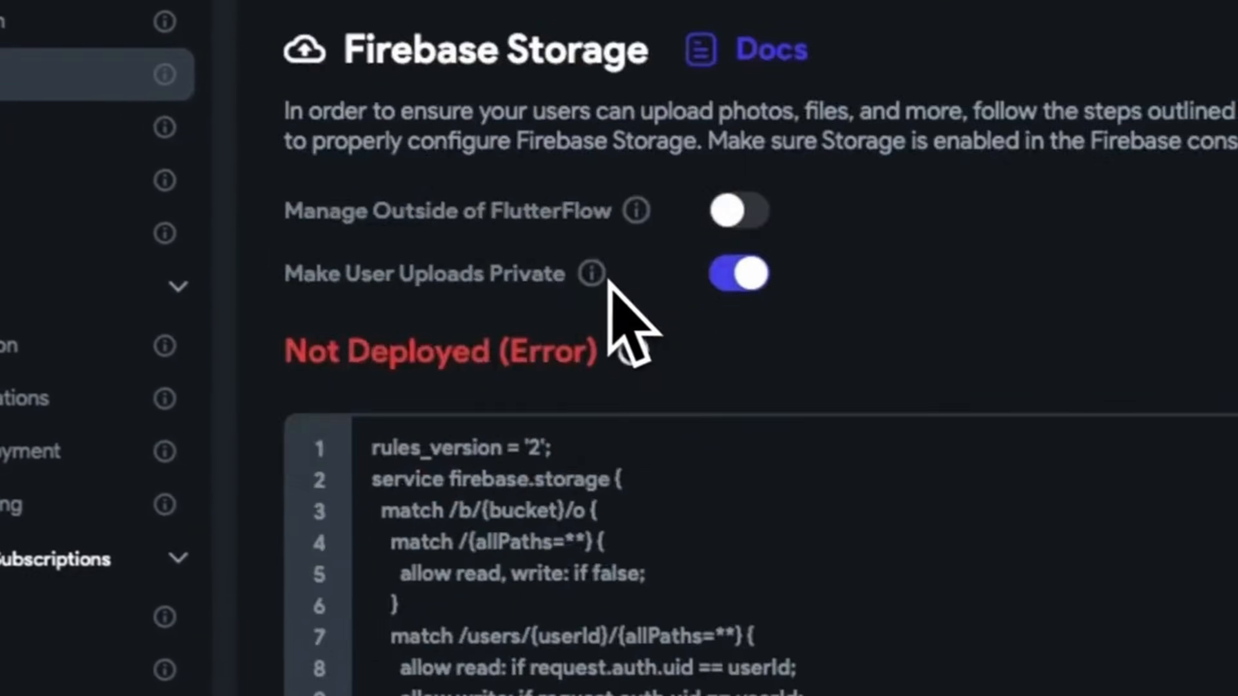
scroll(608, 279, "down", 4)
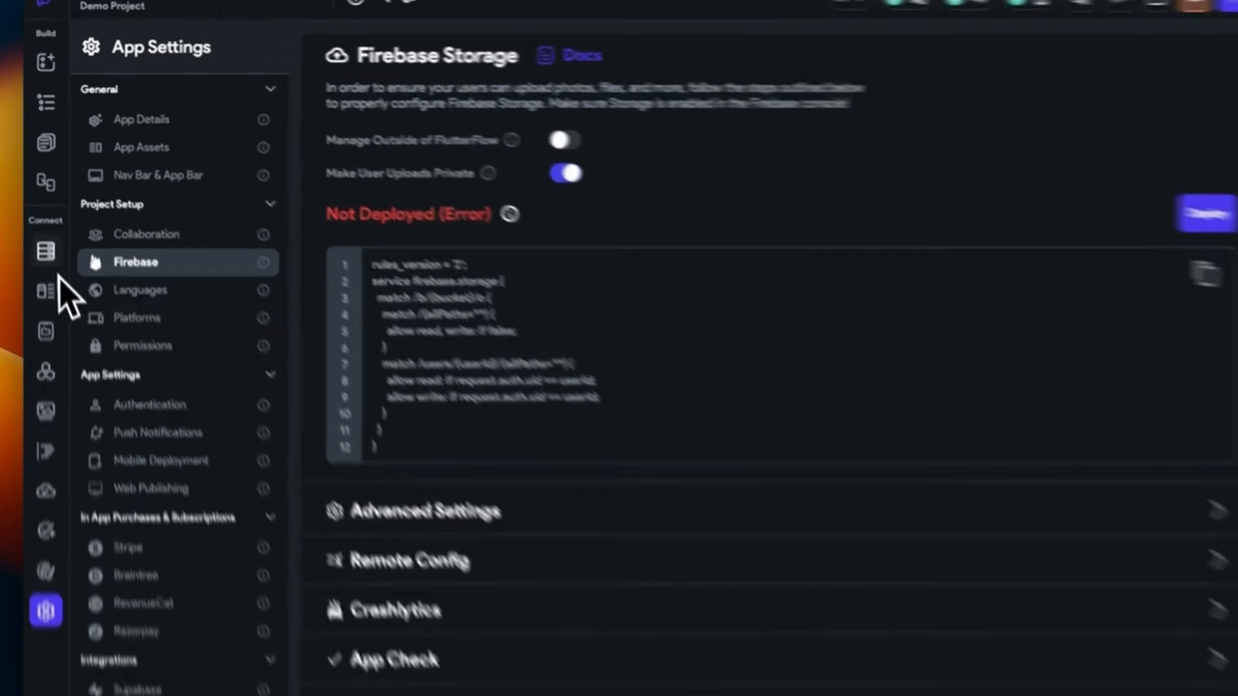
left_click(49, 257)
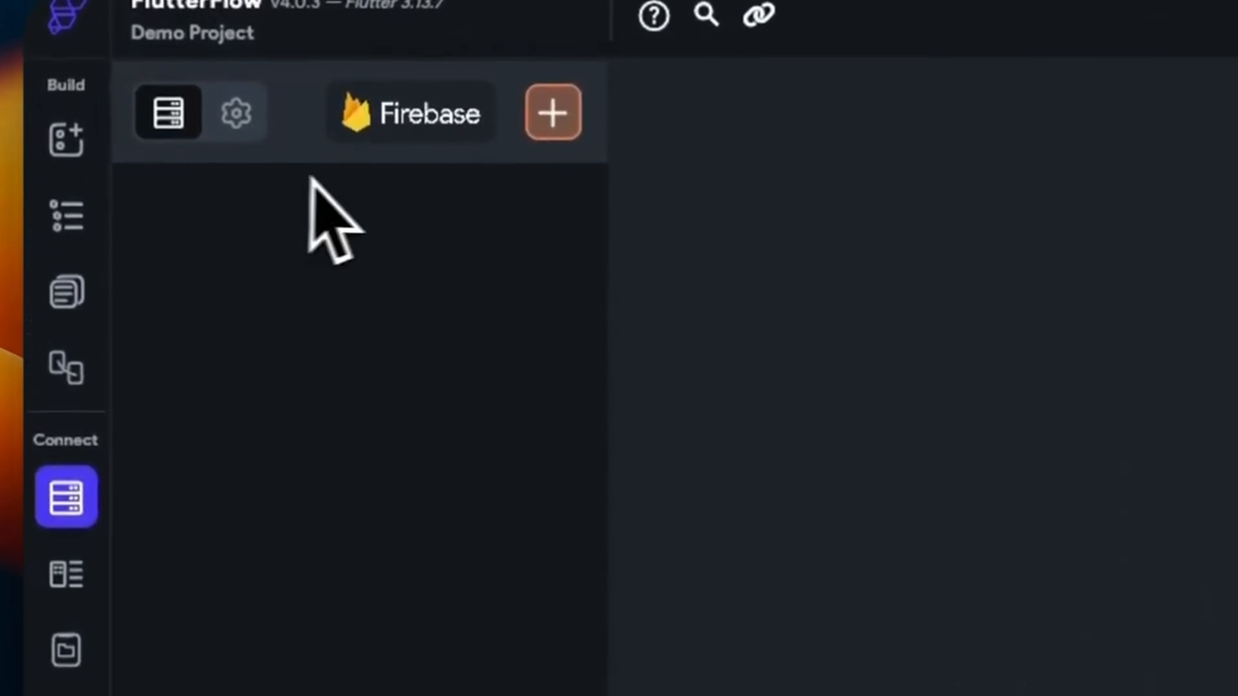
left_click(553, 116)
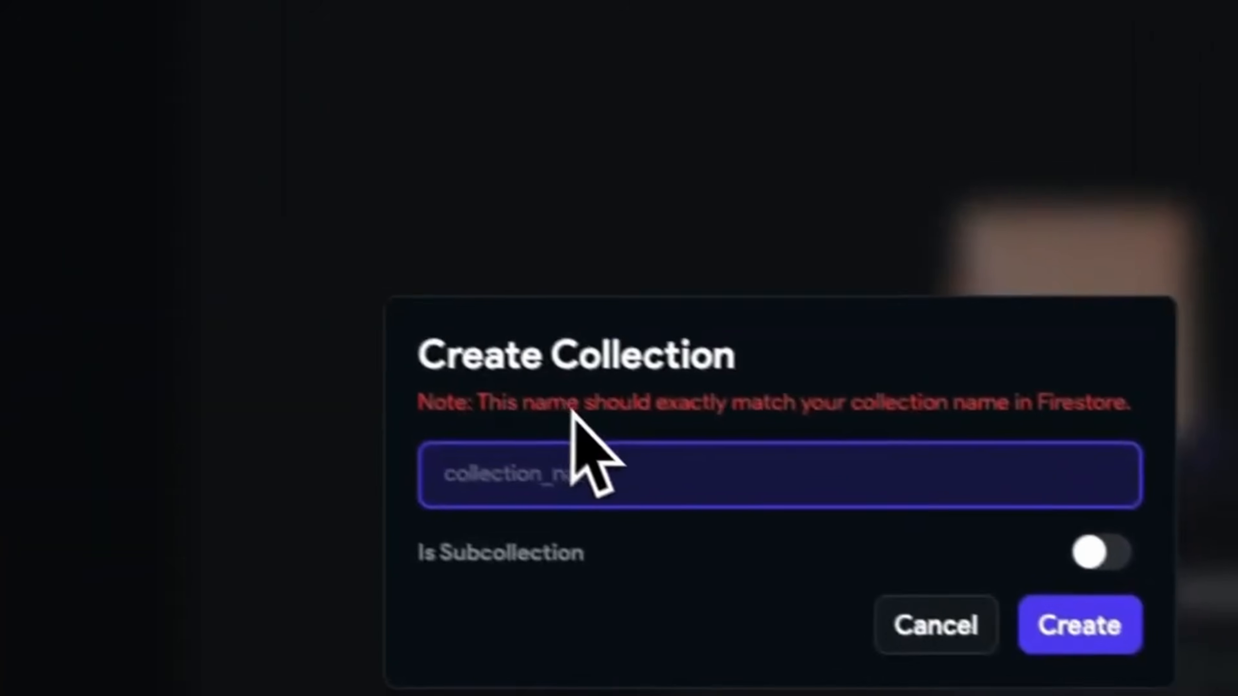
type("ussr")
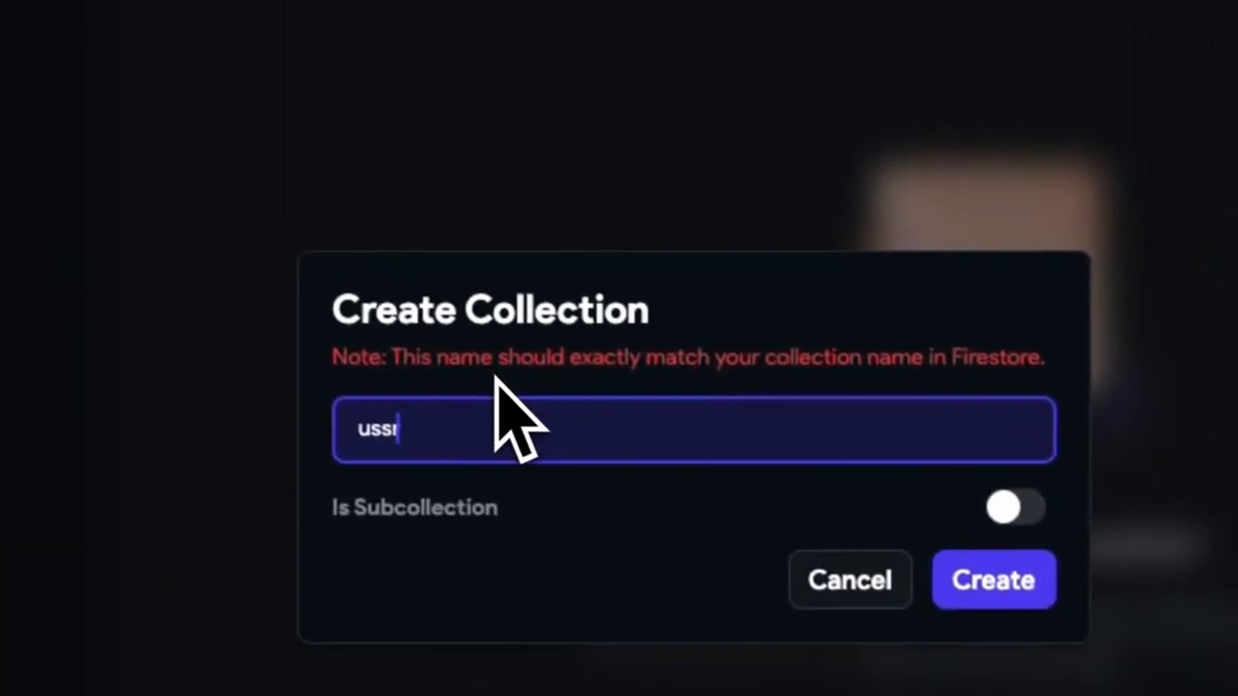
key("BackSpace")
type("er")
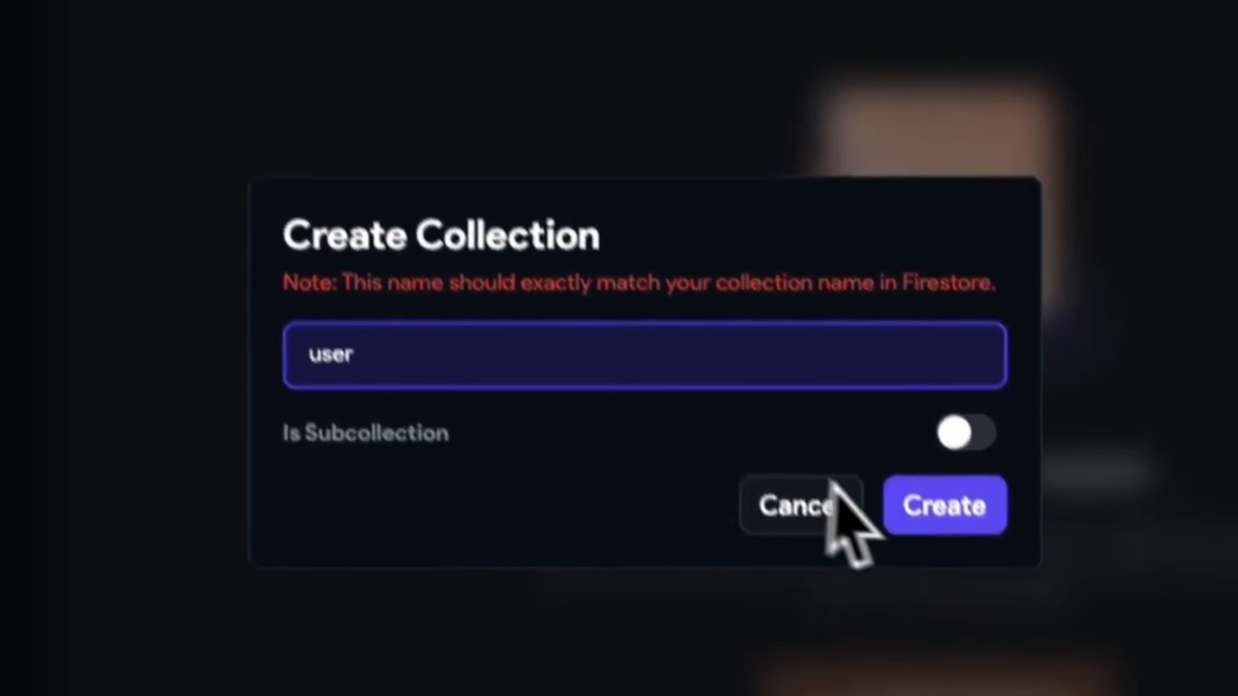
left_click(972, 573)
left_click(801, 371)
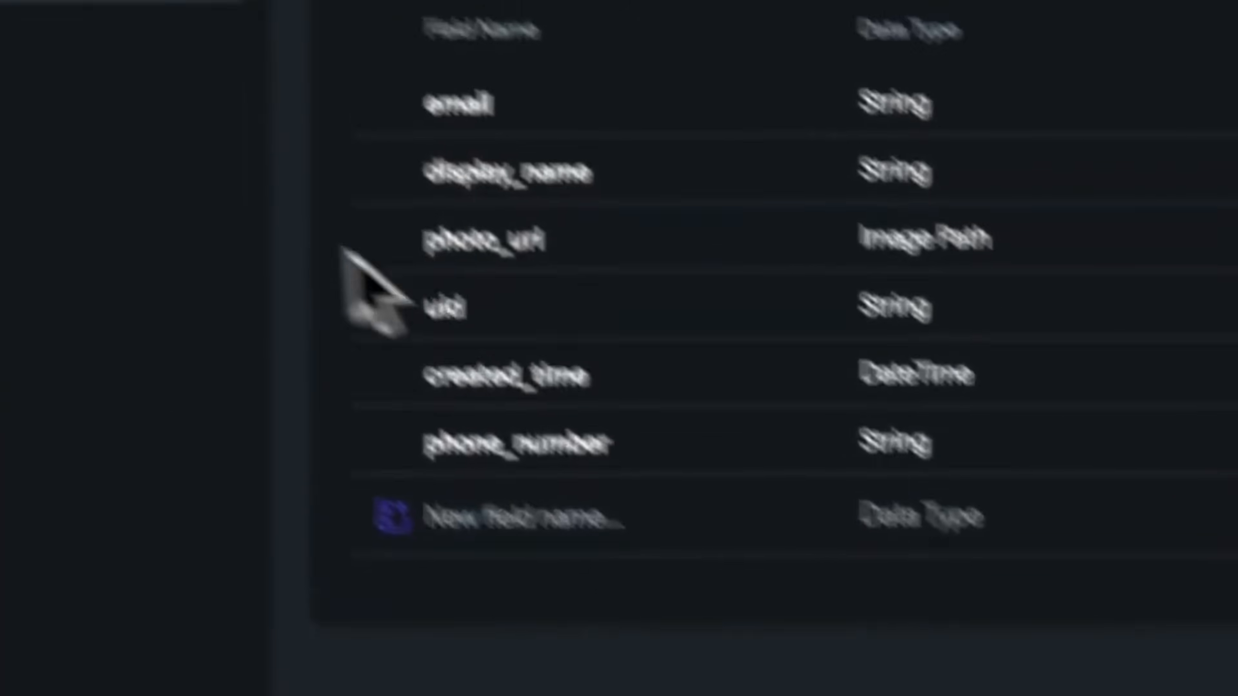
left_click(197, 90)
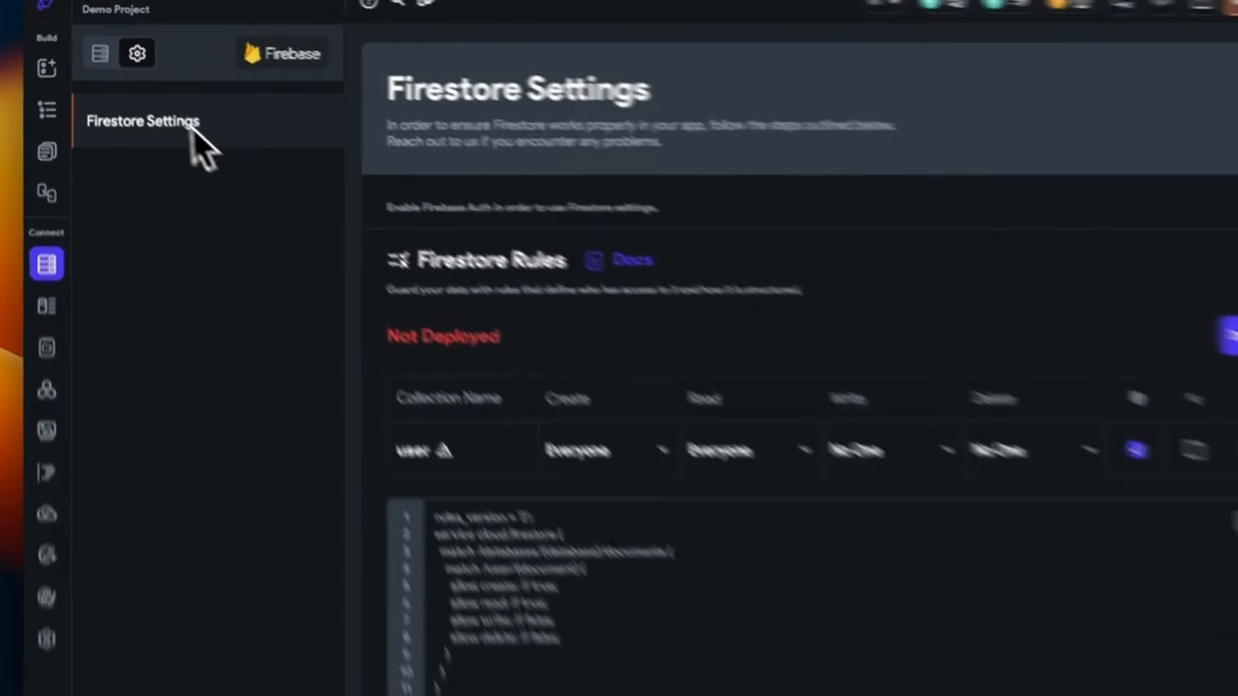
left_click(93, 47)
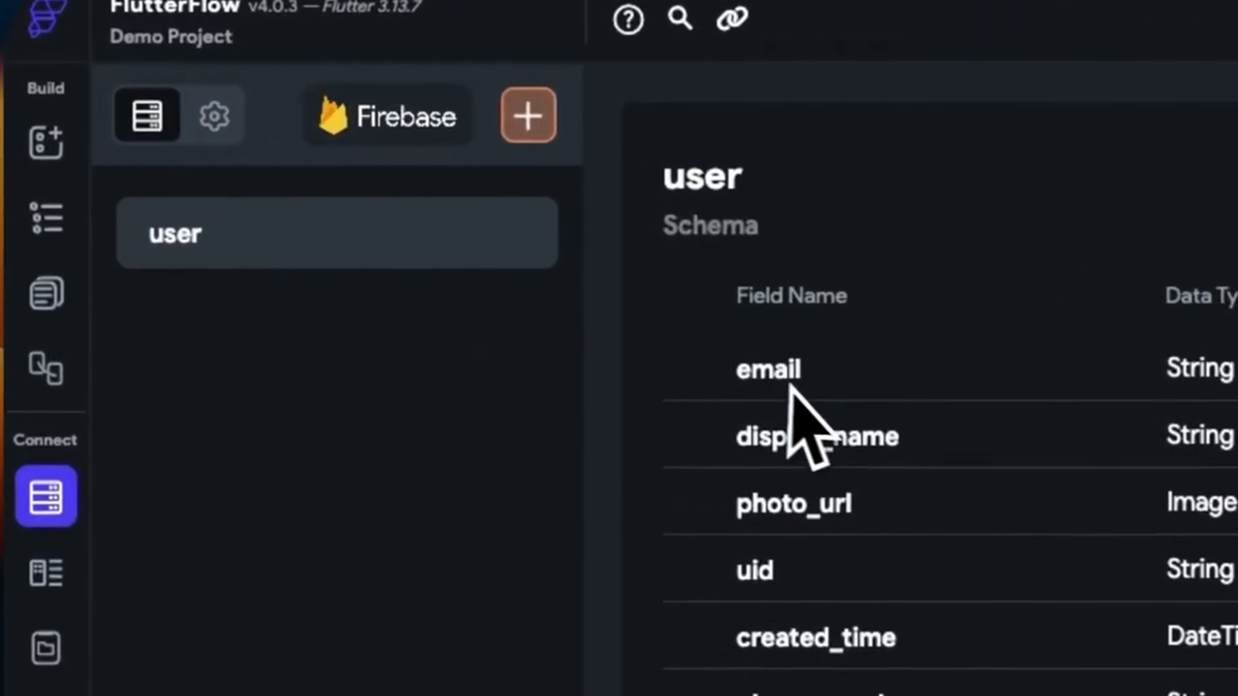
left_click(229, 114)
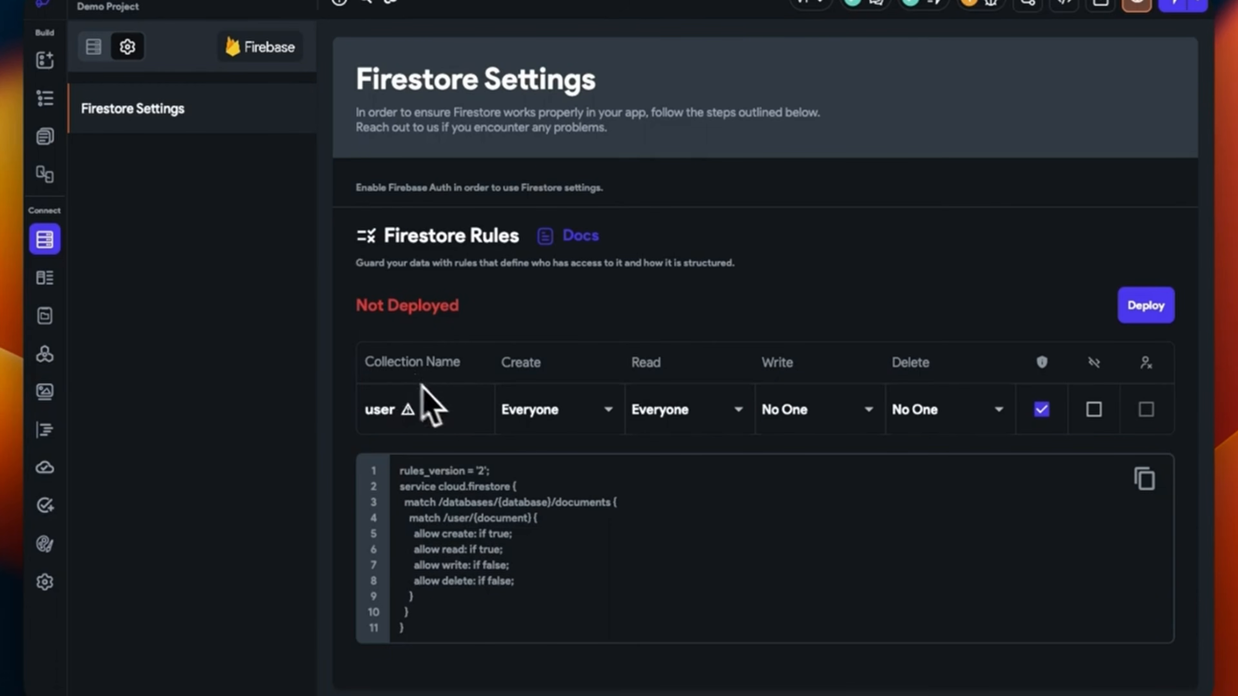
left_click(94, 46)
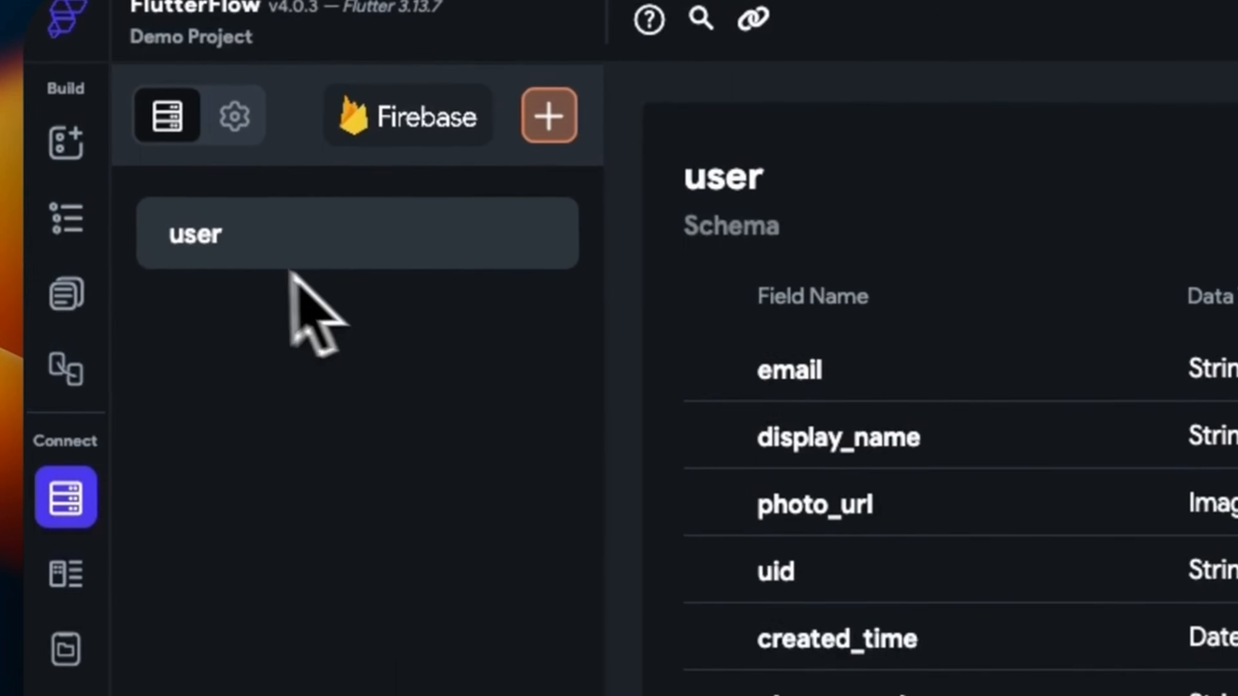
left_click(223, 109)
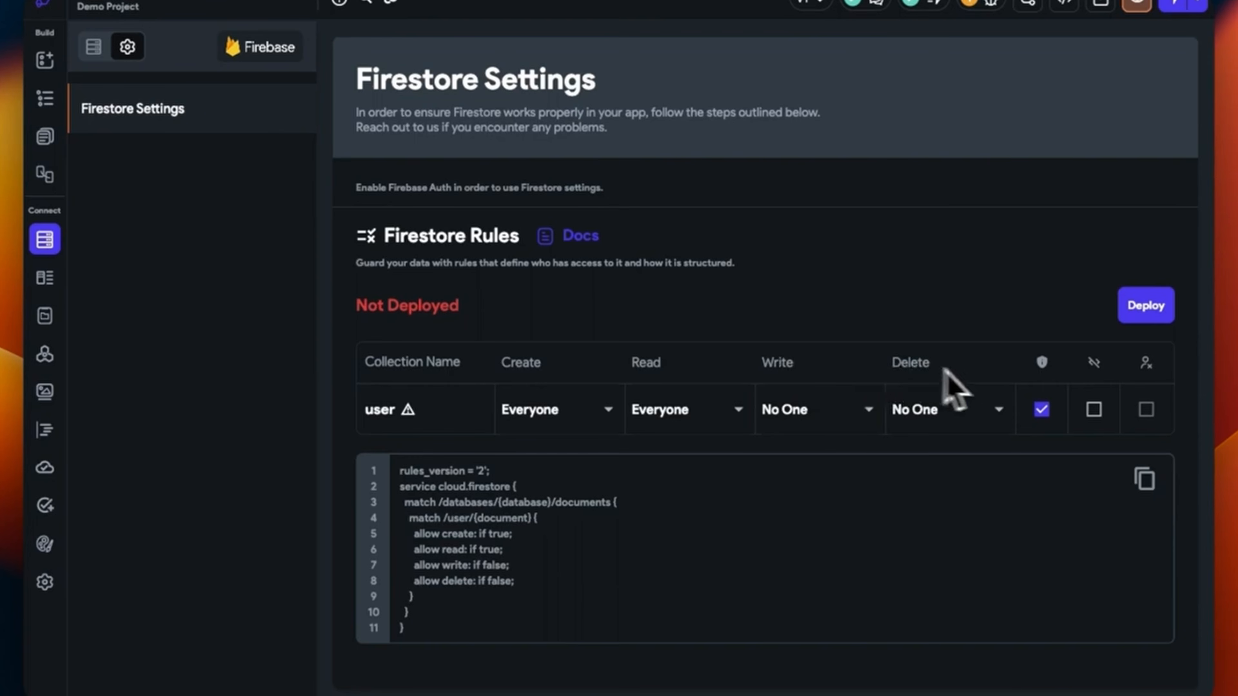
mouse_move(1042, 366)
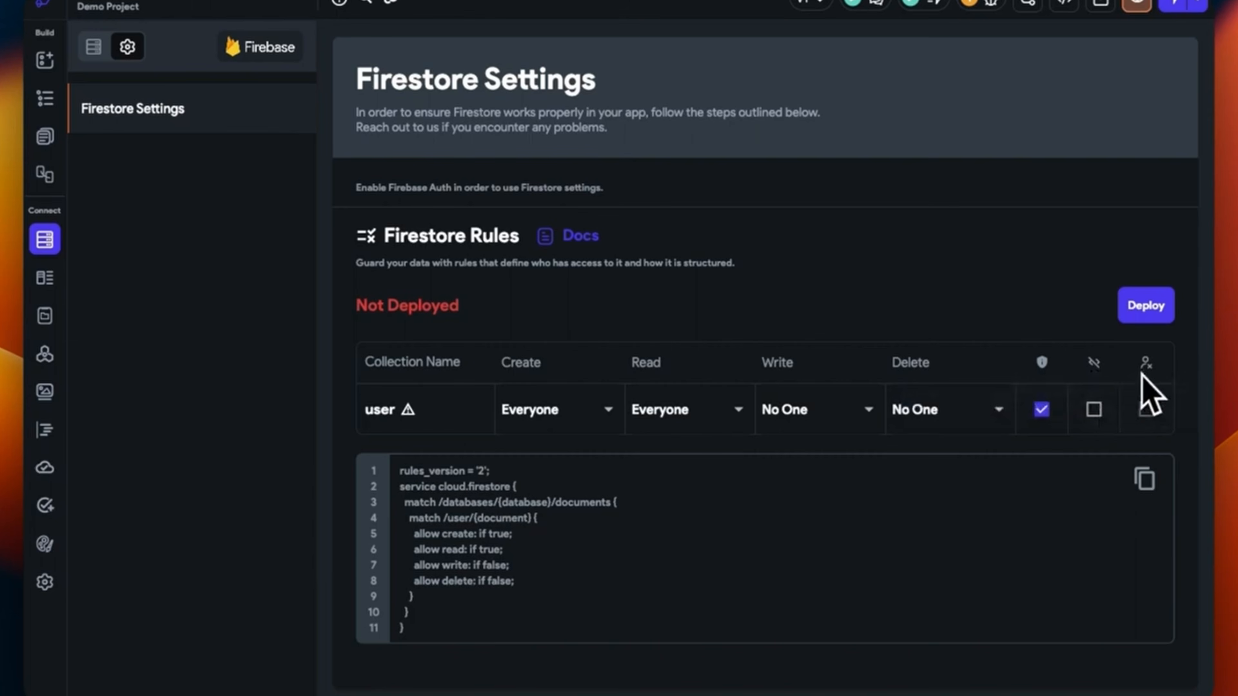
mouse_move(1146, 364)
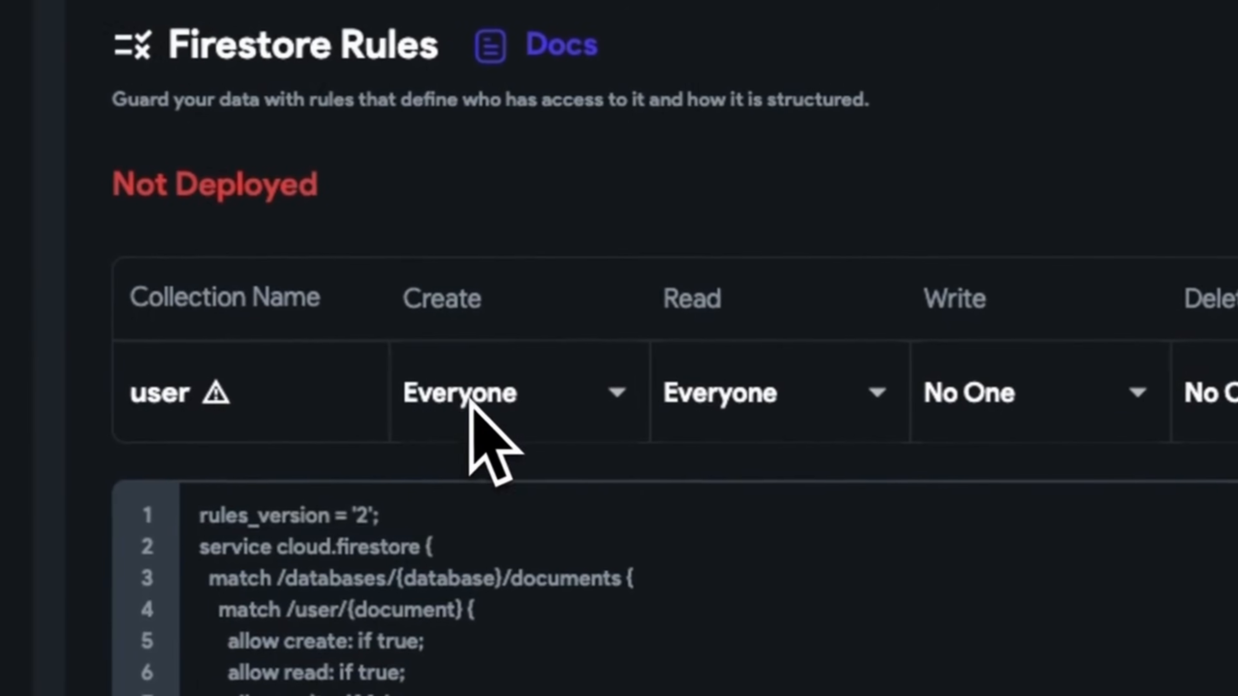
Set the user collection's Create permission to Authenticated Users
left_click(470, 404)
left_click(526, 373)
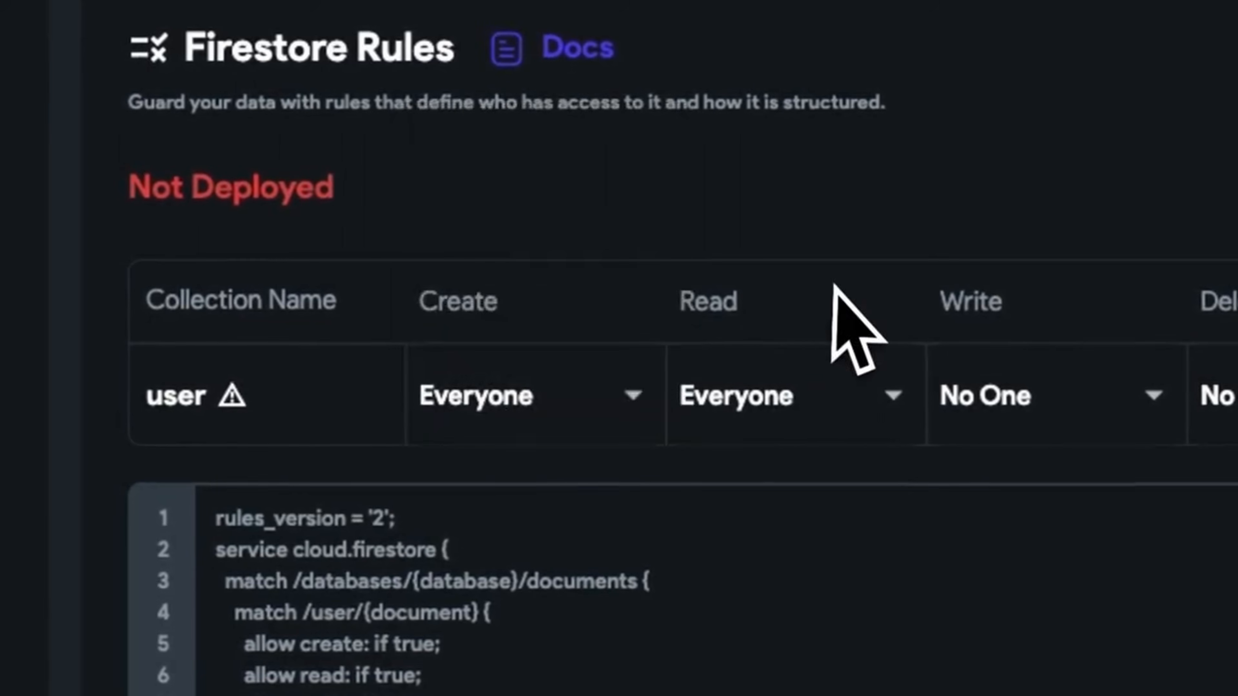
left_click(609, 363)
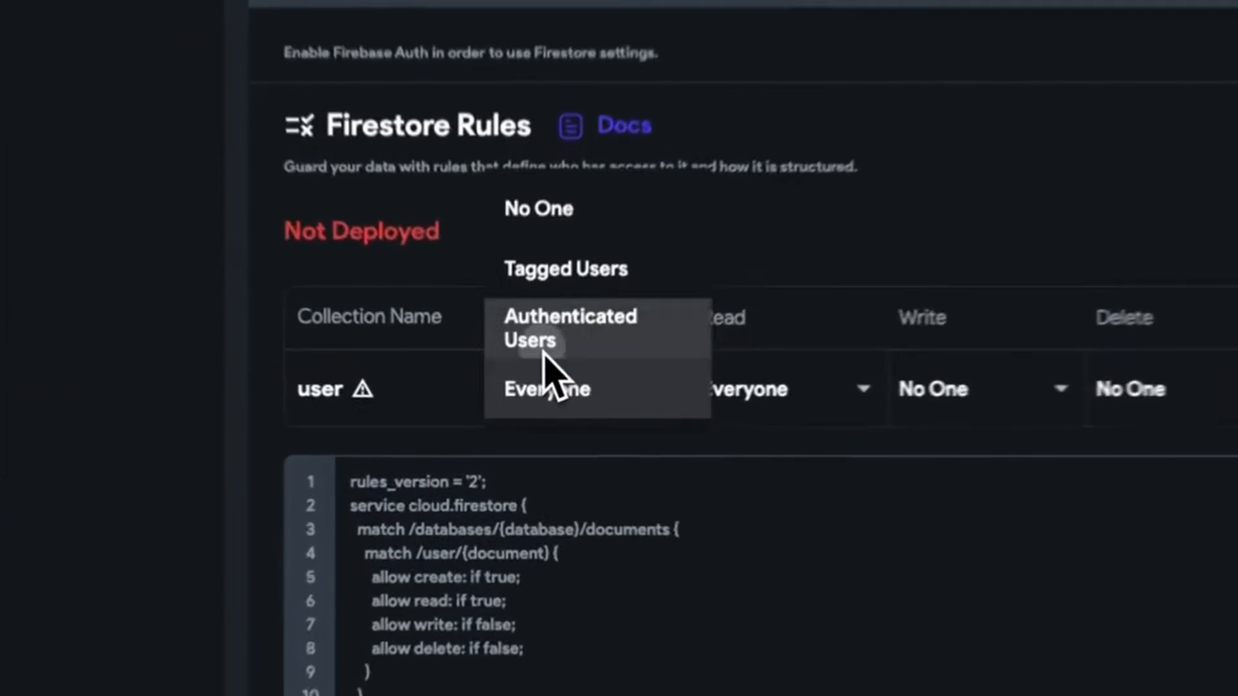
left_click(542, 341)
left_click(605, 395)
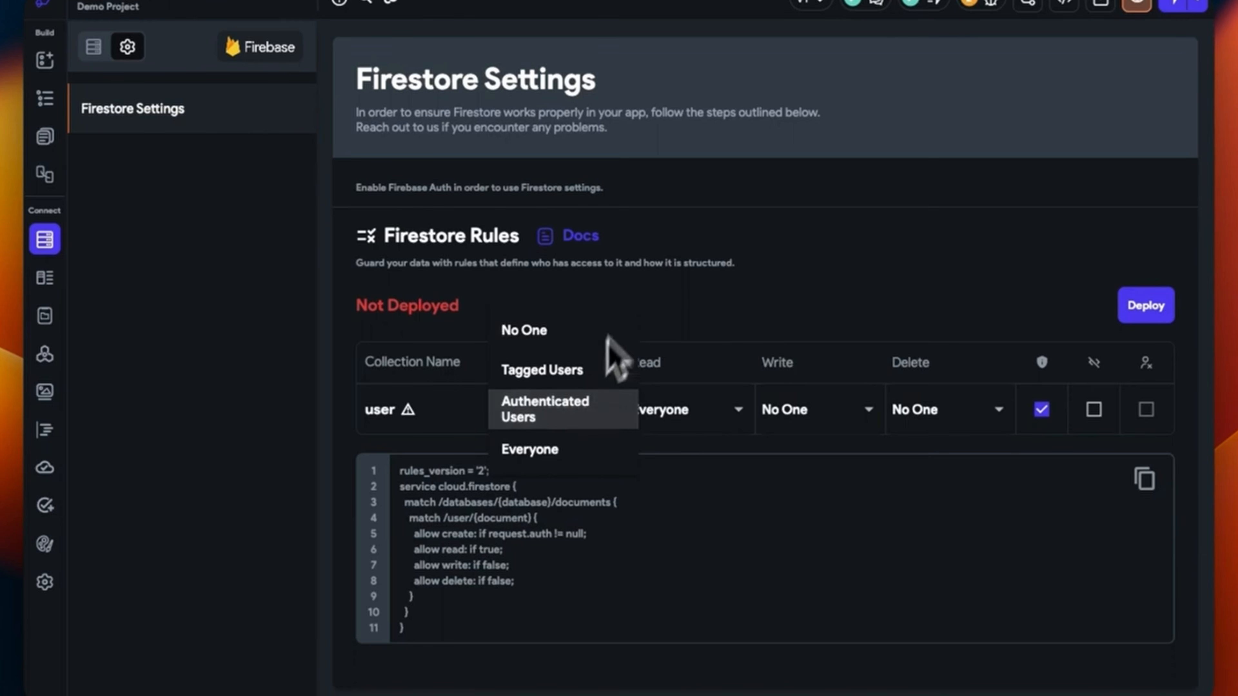
left_click(671, 293)
left_click(576, 405)
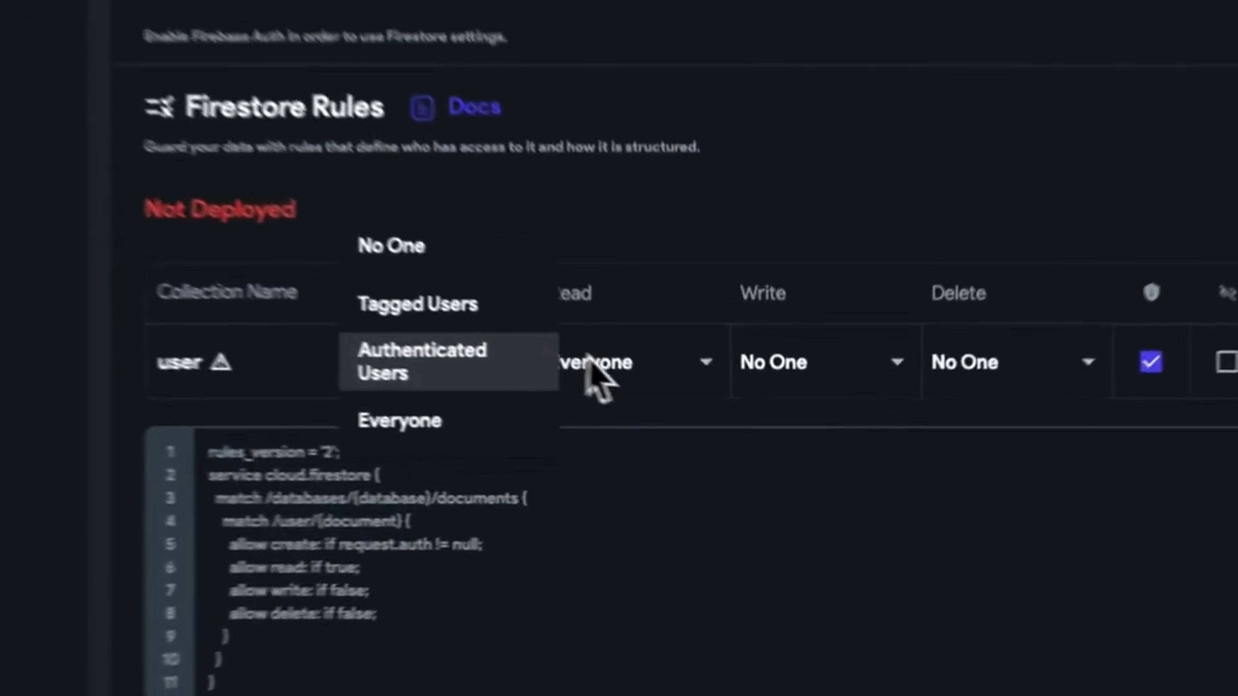
left_click(665, 411)
Set the Read, Write and Delete permissions for user documents to Everyone
left_click(697, 415)
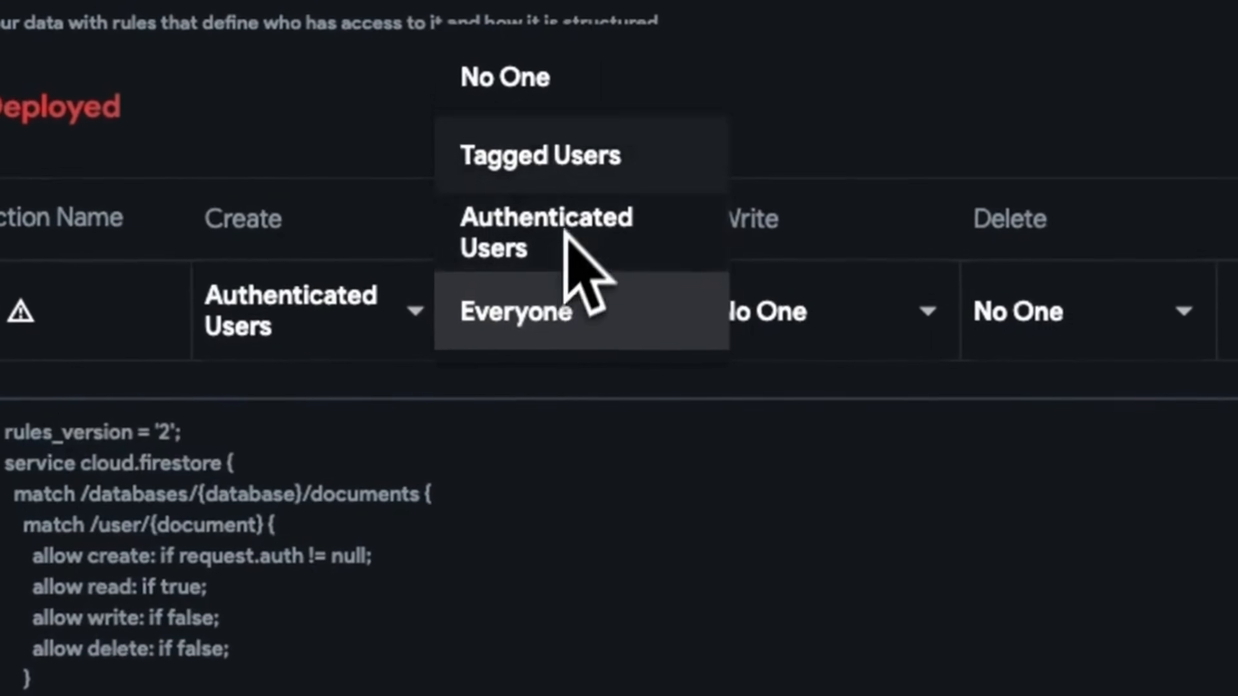
left_click(580, 307)
left_click(846, 336)
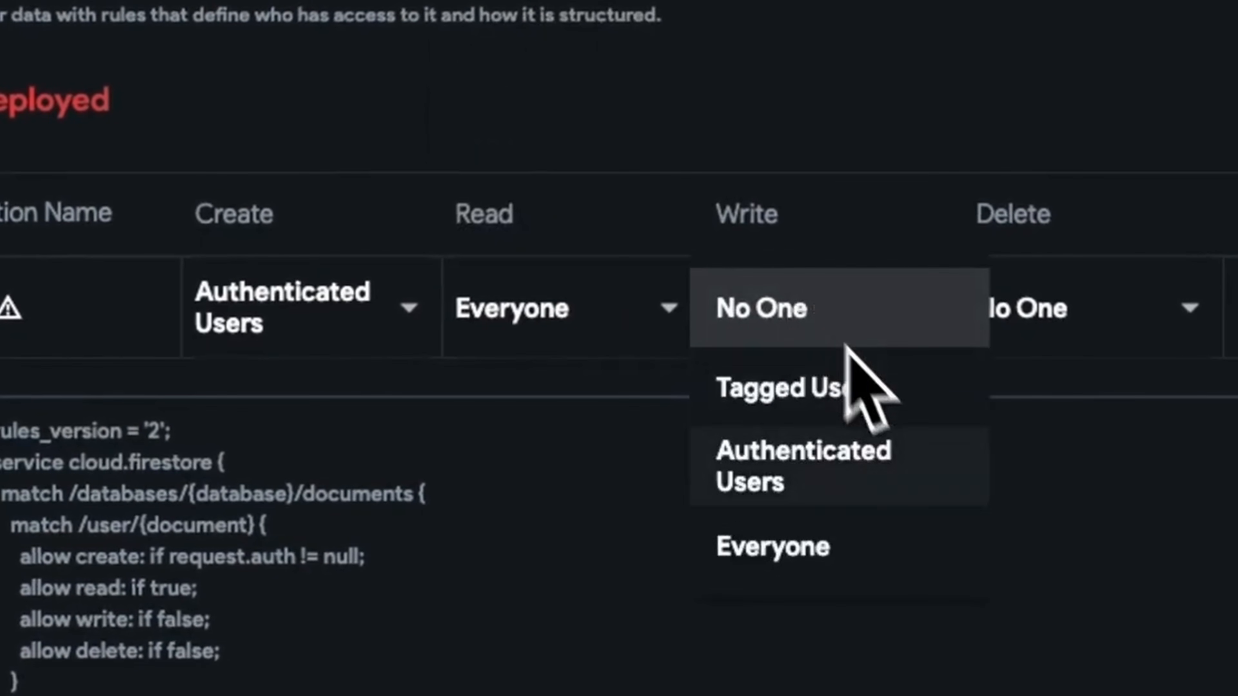
left_click(903, 520)
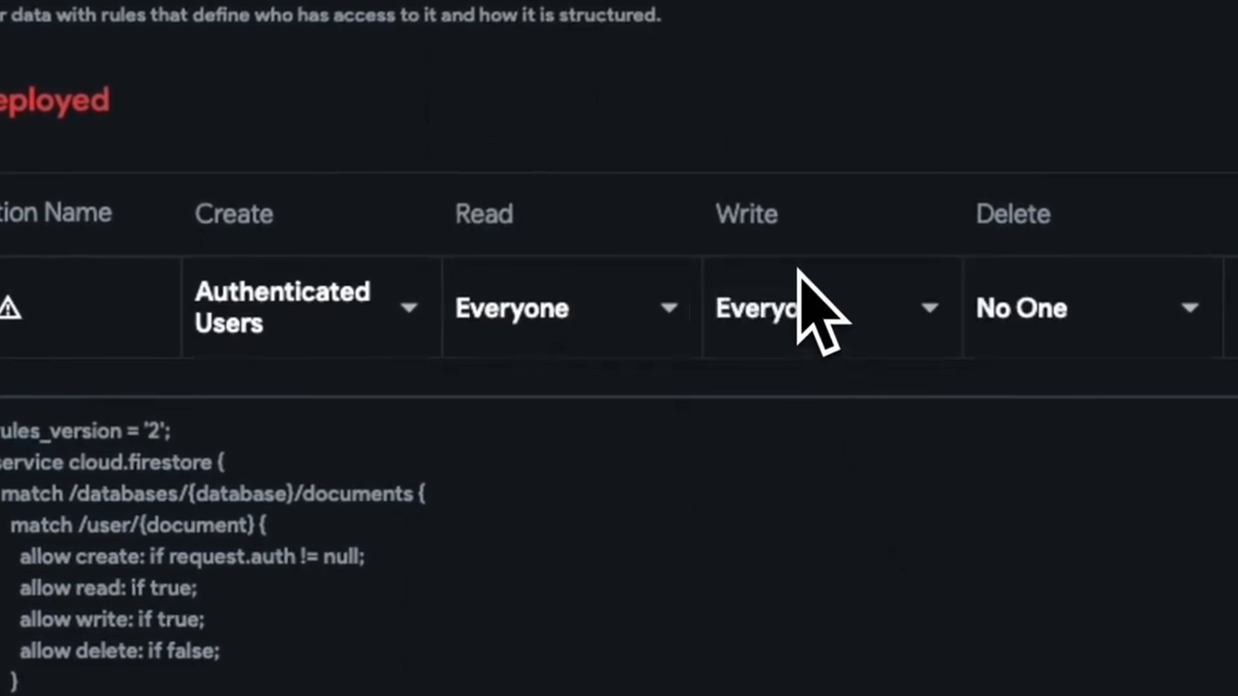
left_click(975, 334)
left_click(1029, 541)
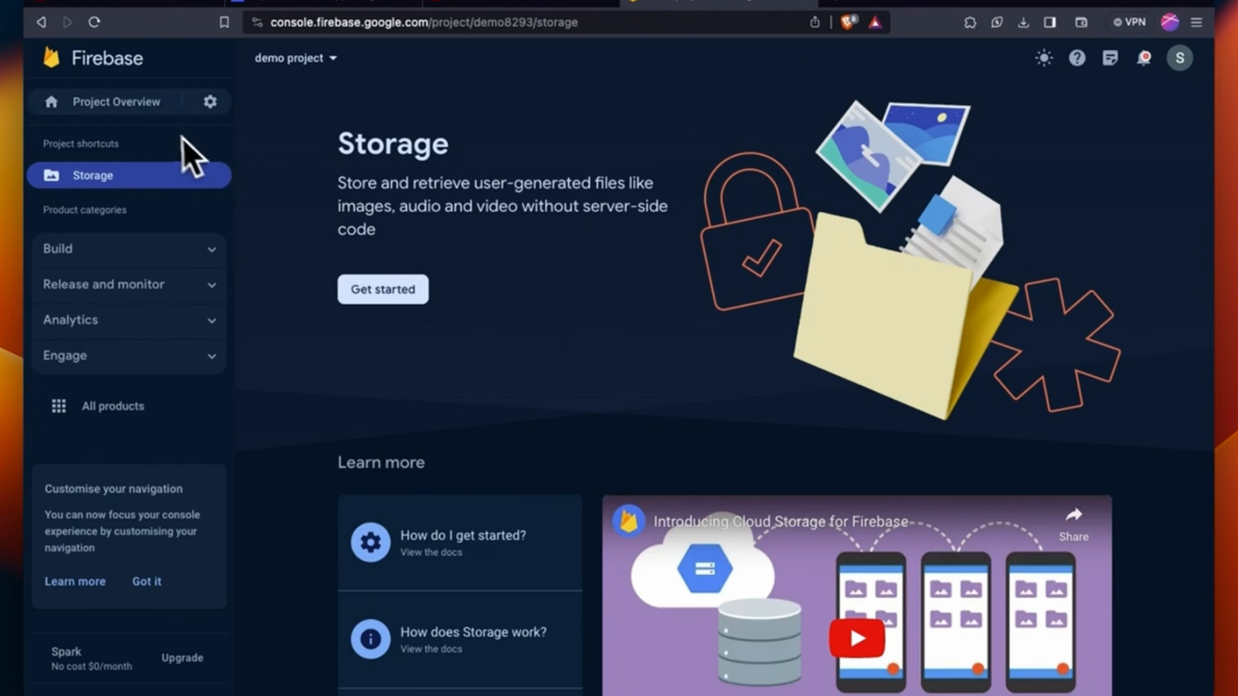
Set up Firebase Authentication with Email/Password enabled as a native sign-in provider
left_click(168, 250)
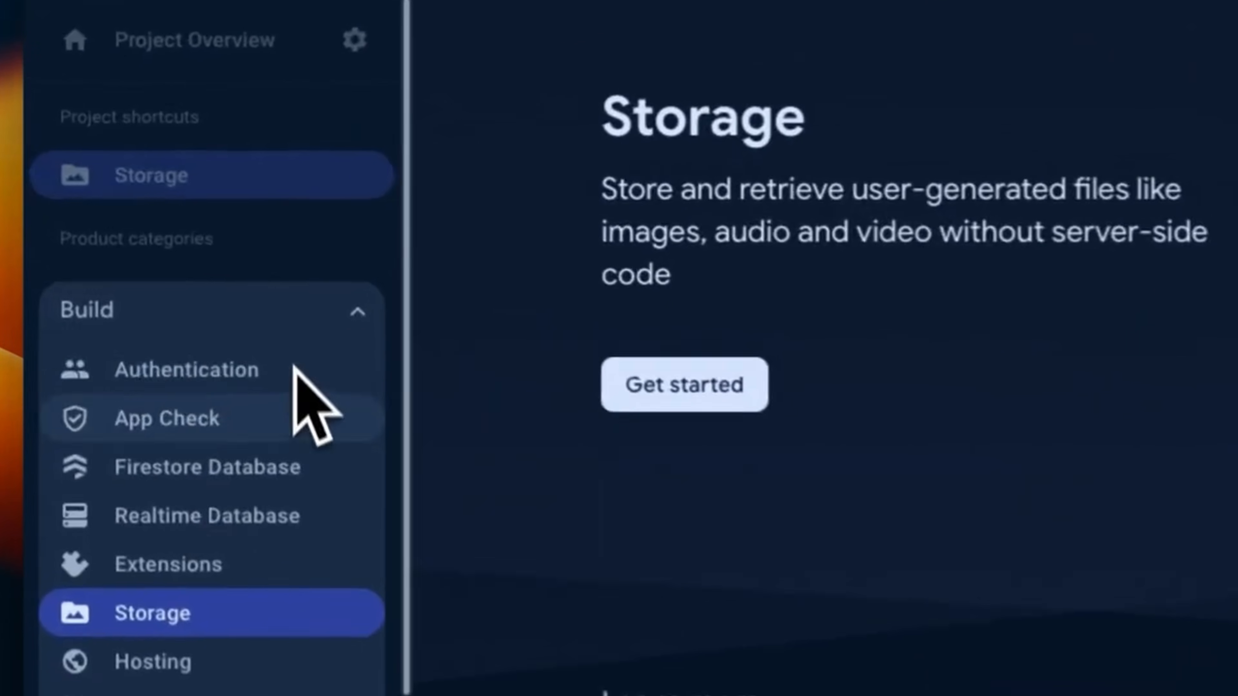
left_click(258, 385)
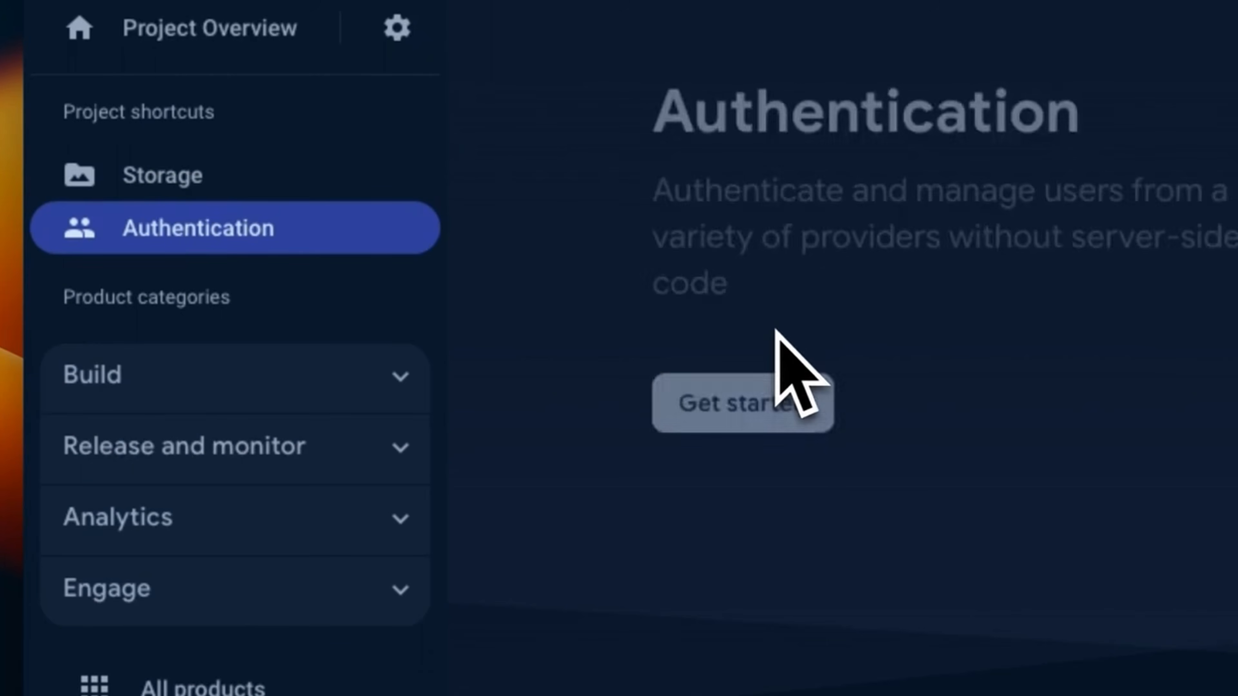
left_click(819, 417)
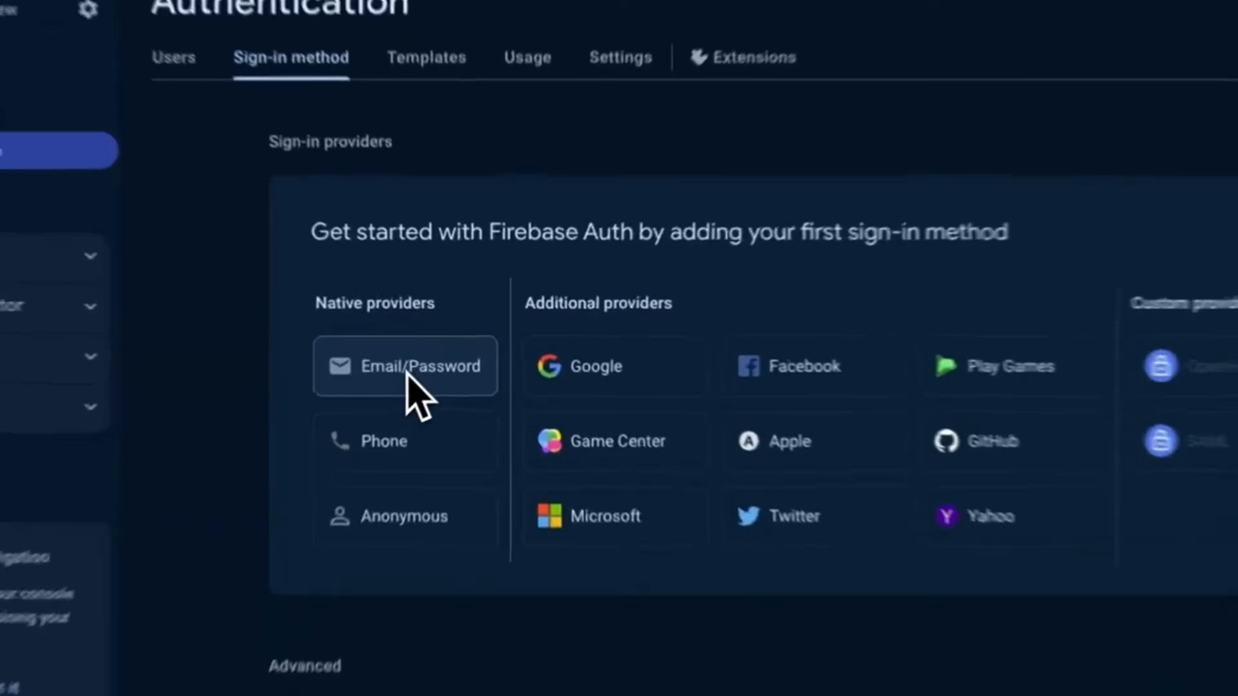
left_click(445, 356)
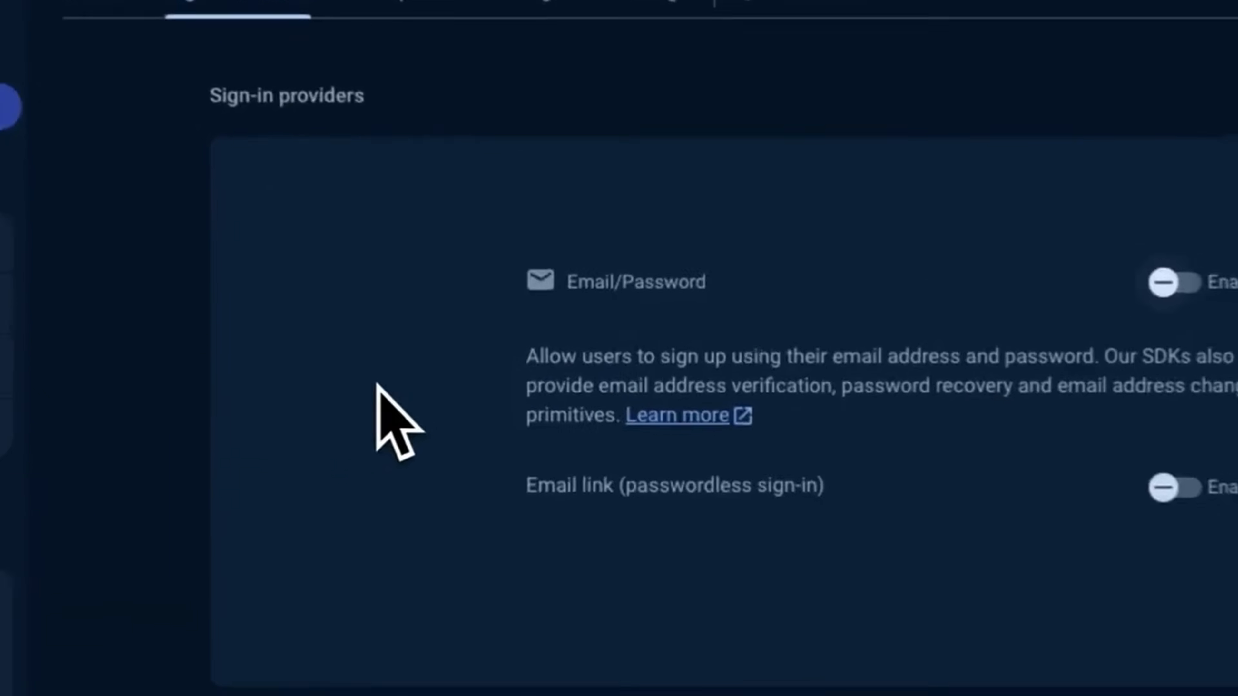
left_click(743, 254)
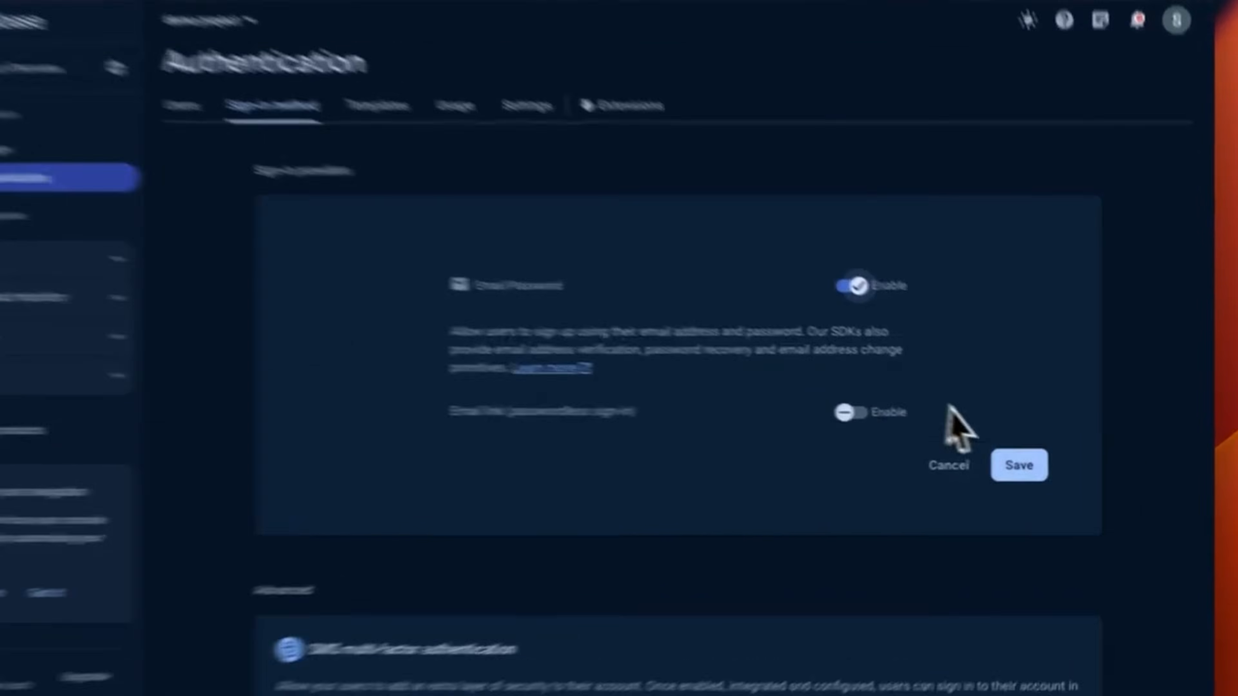
left_click(1036, 465)
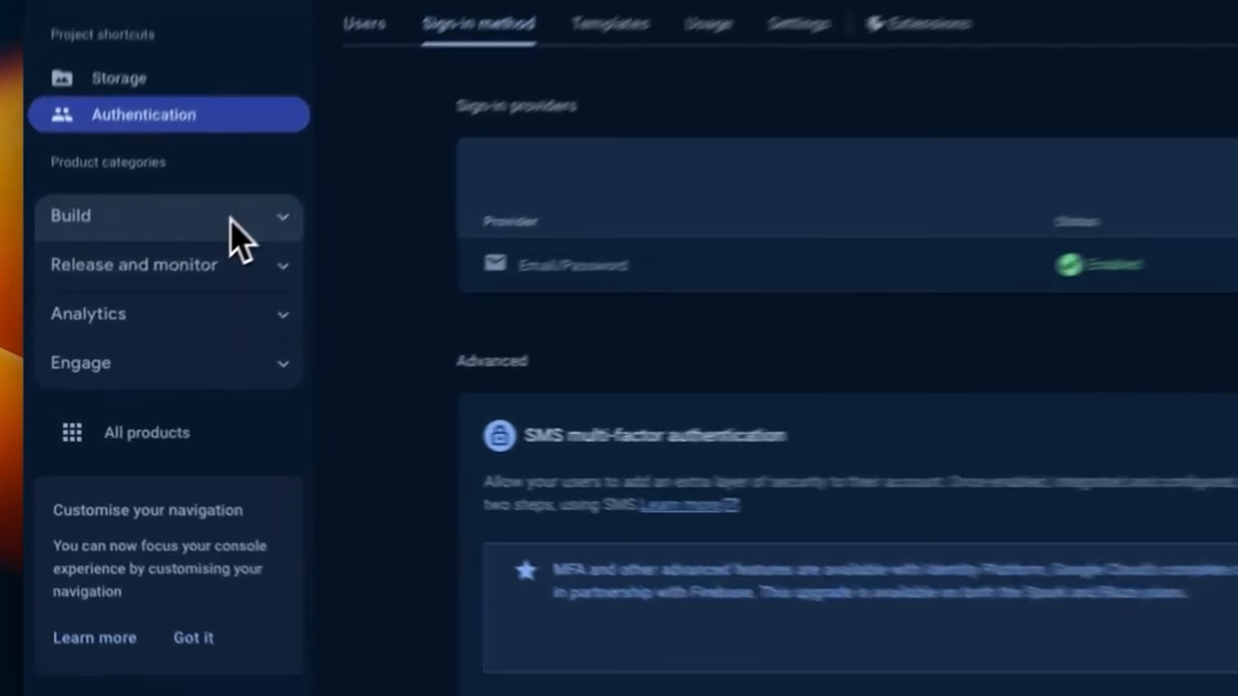
left_click(174, 281)
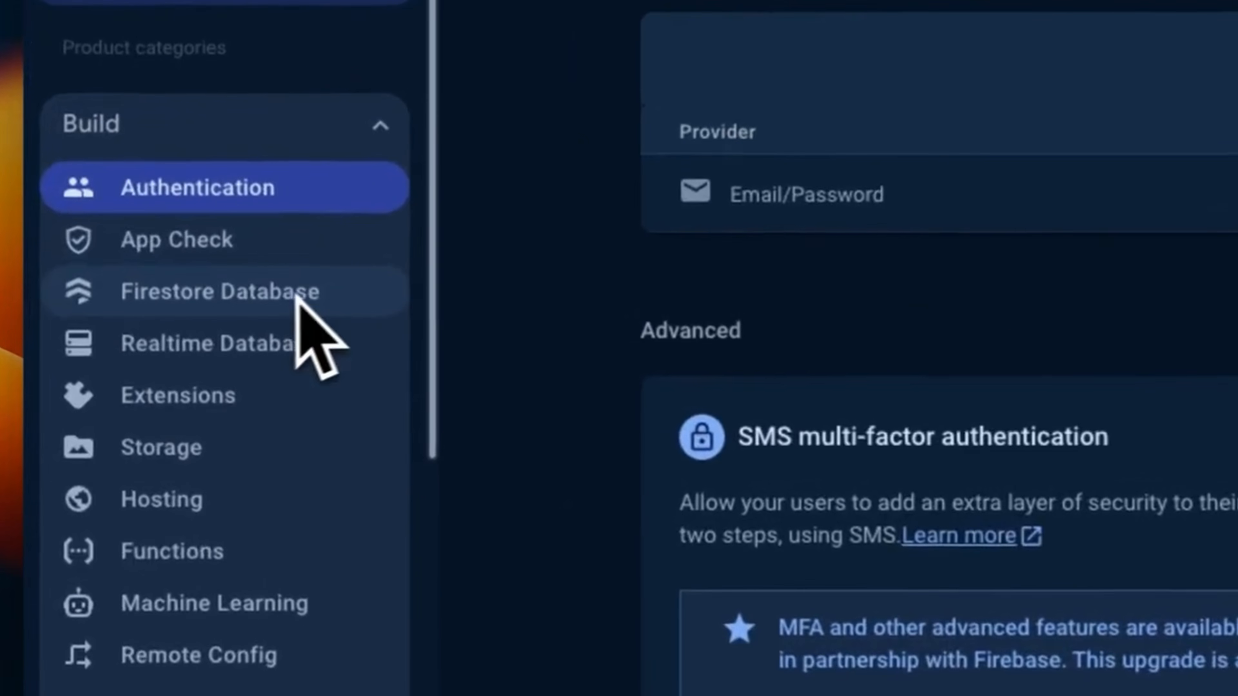
Create the Firestore database in location asia-south1 (Mumbai) using production mode
left_click(148, 298)
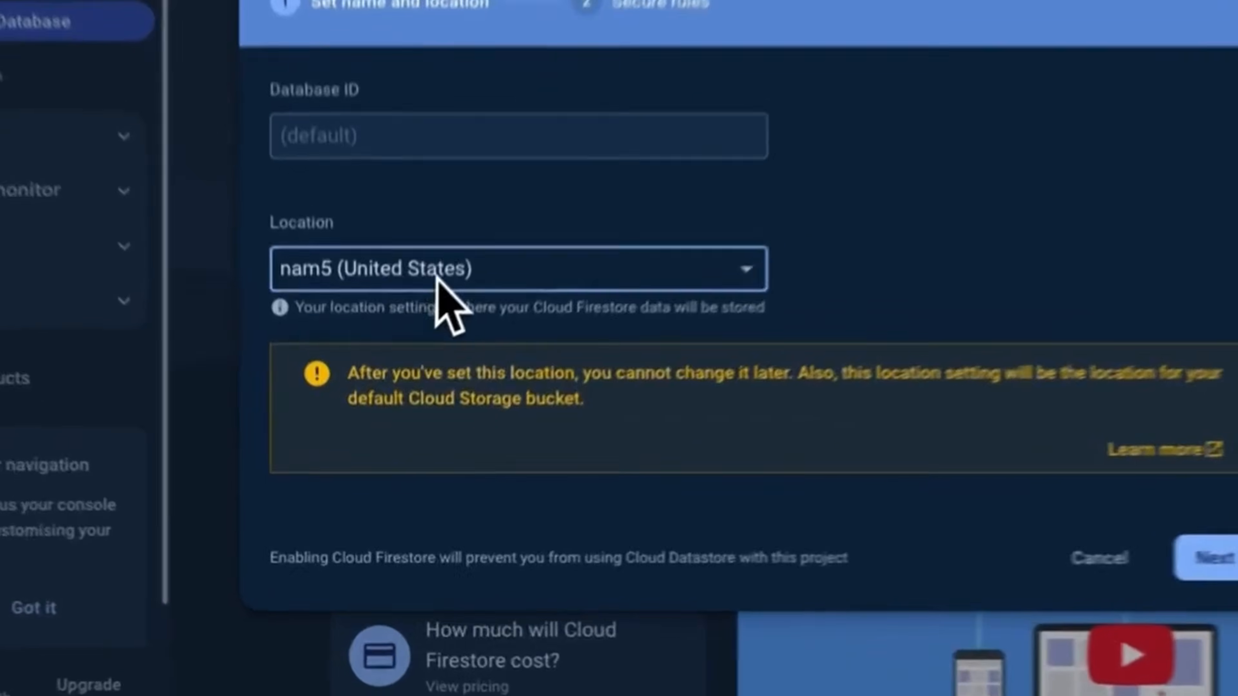
left_click(374, 396)
scroll(429, 438, "down", 3)
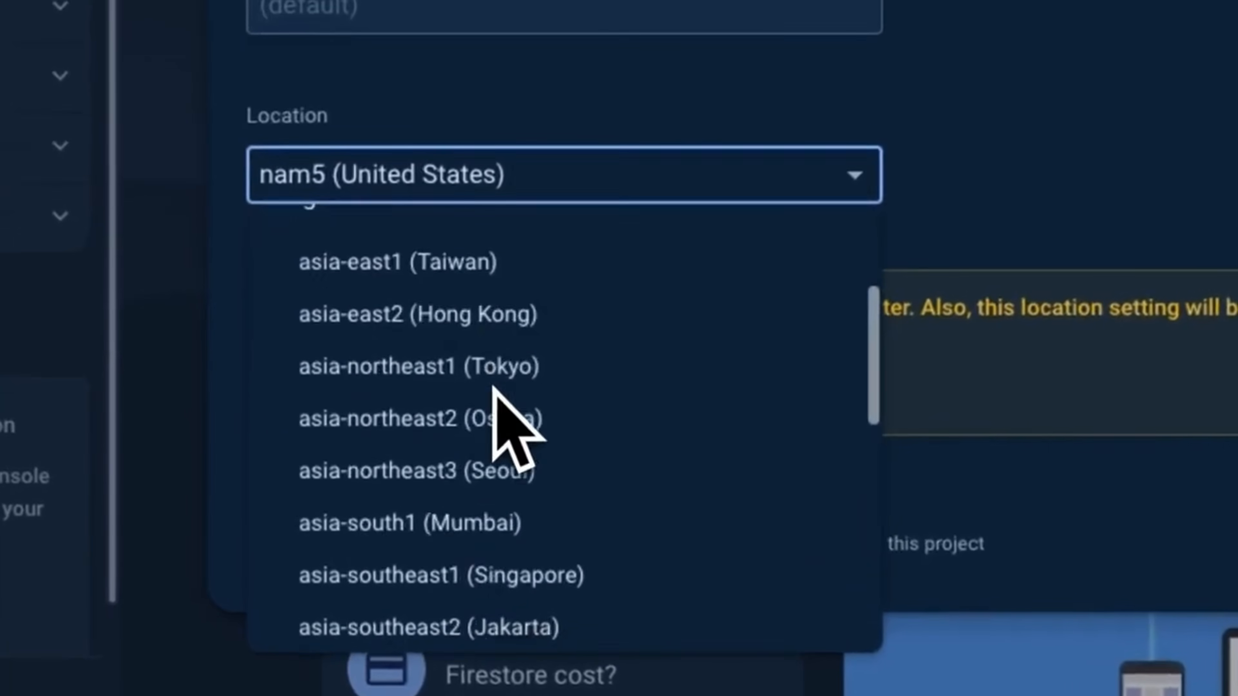
scroll(493, 388, "down", 1)
left_click(497, 447)
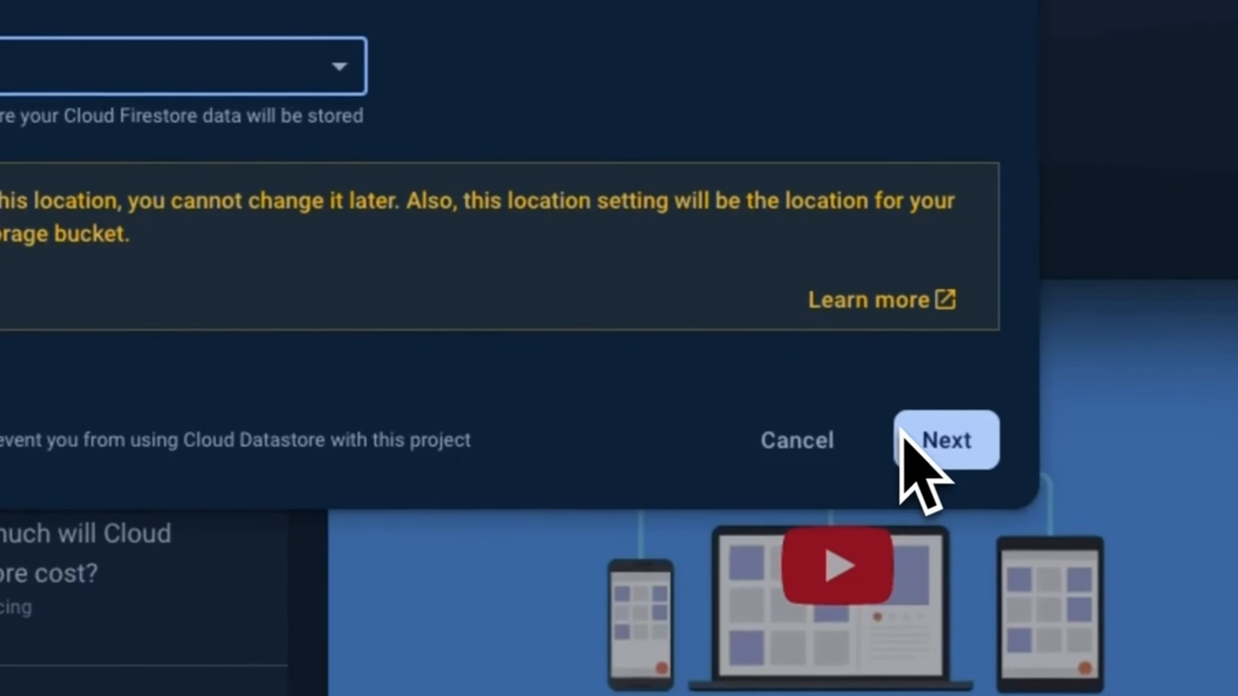
left_click(902, 434)
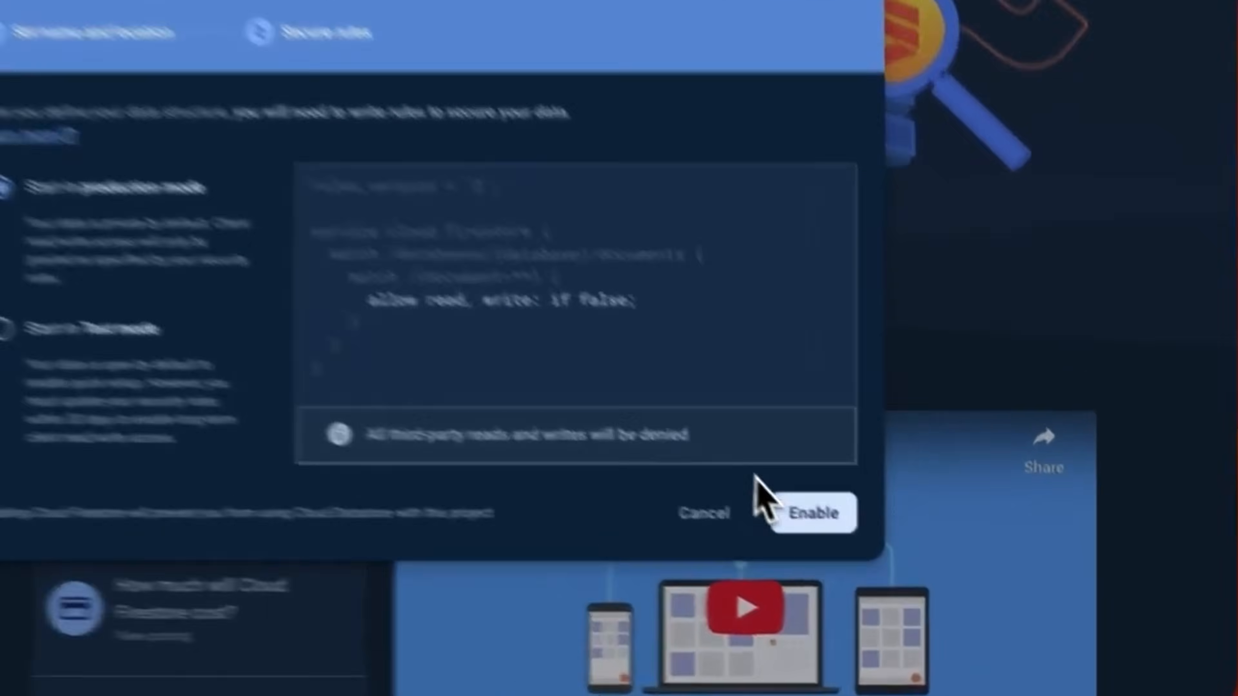
left_click(877, 570)
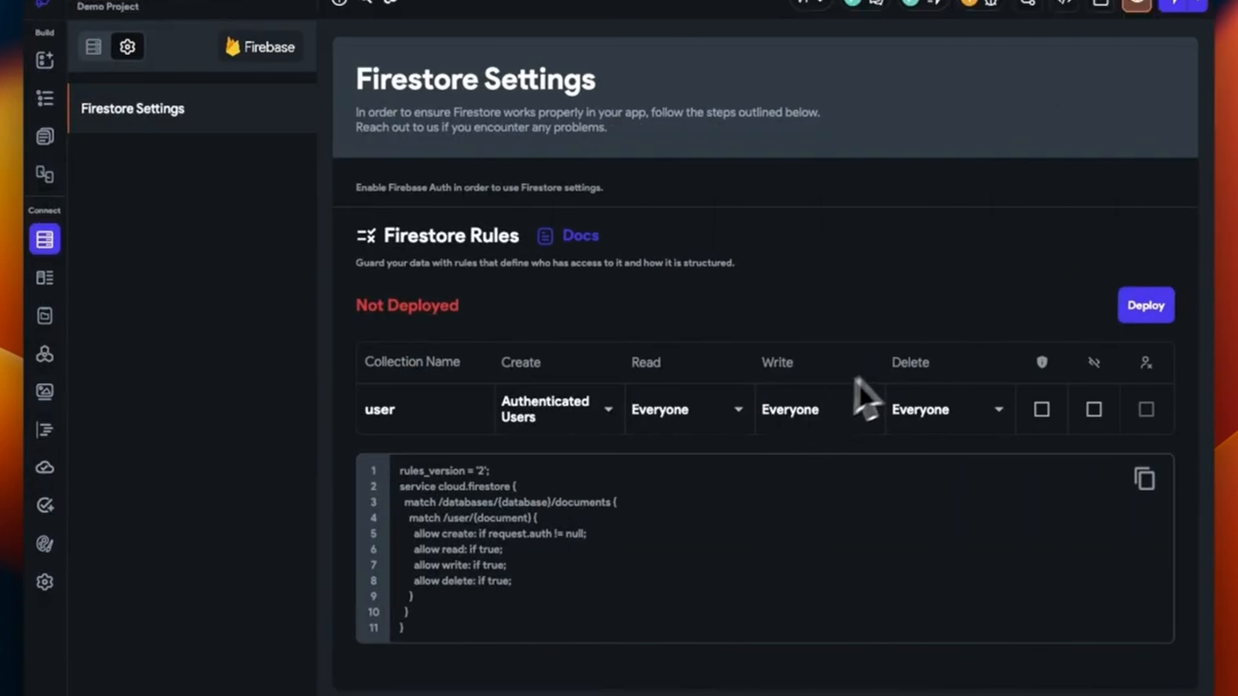
Deploy the user collection's Firestore rules now via the Deploy Rules dialog
left_click(1145, 305)
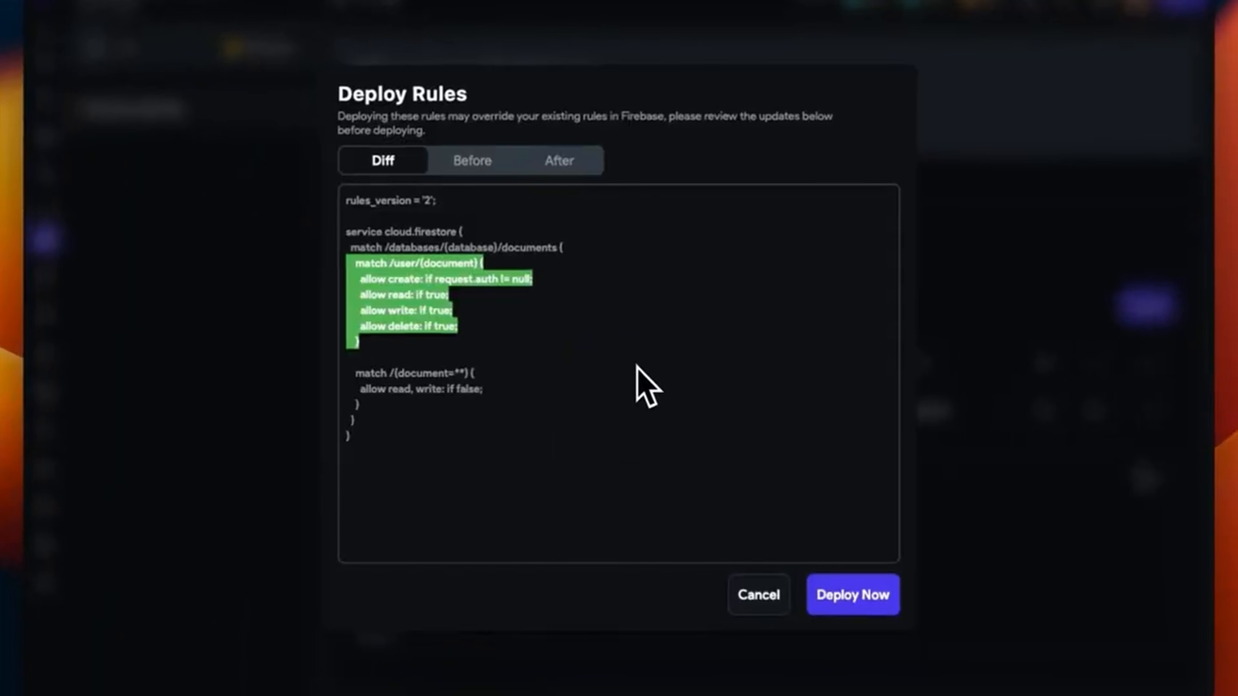
left_click(853, 595)
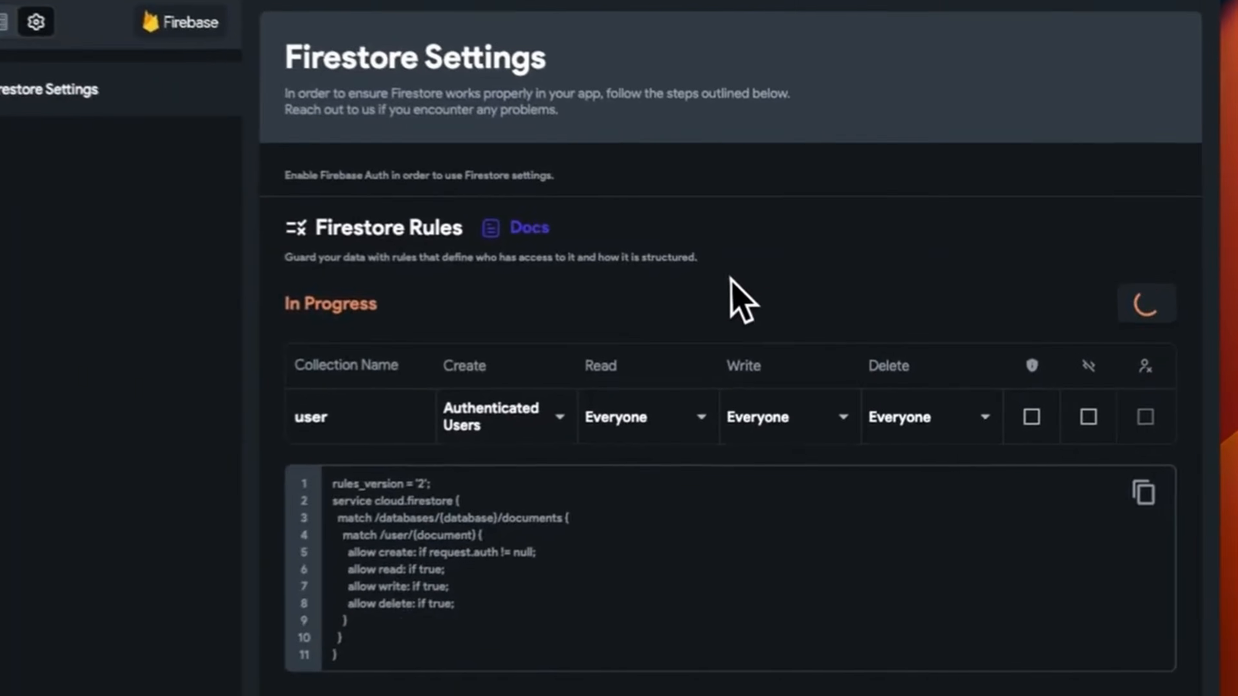
Review the newly published user collection rules on the Cloud Firestore Rules tab
key("ctrl+Left")
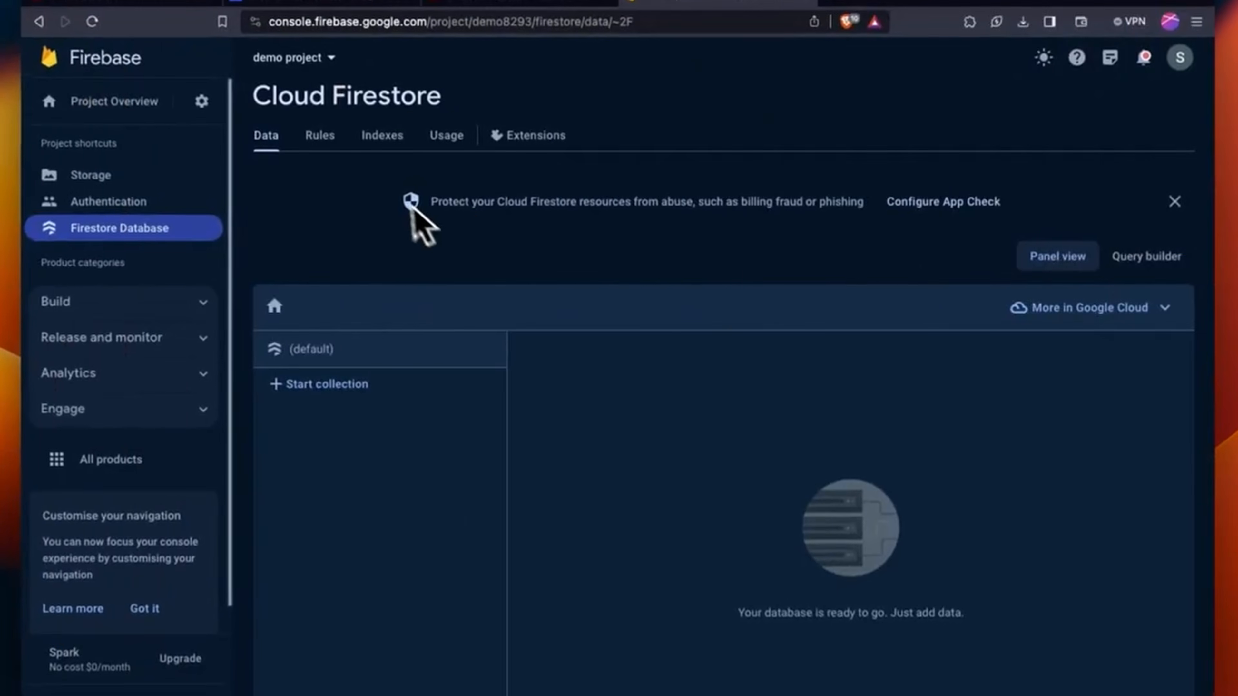
left_click(317, 135)
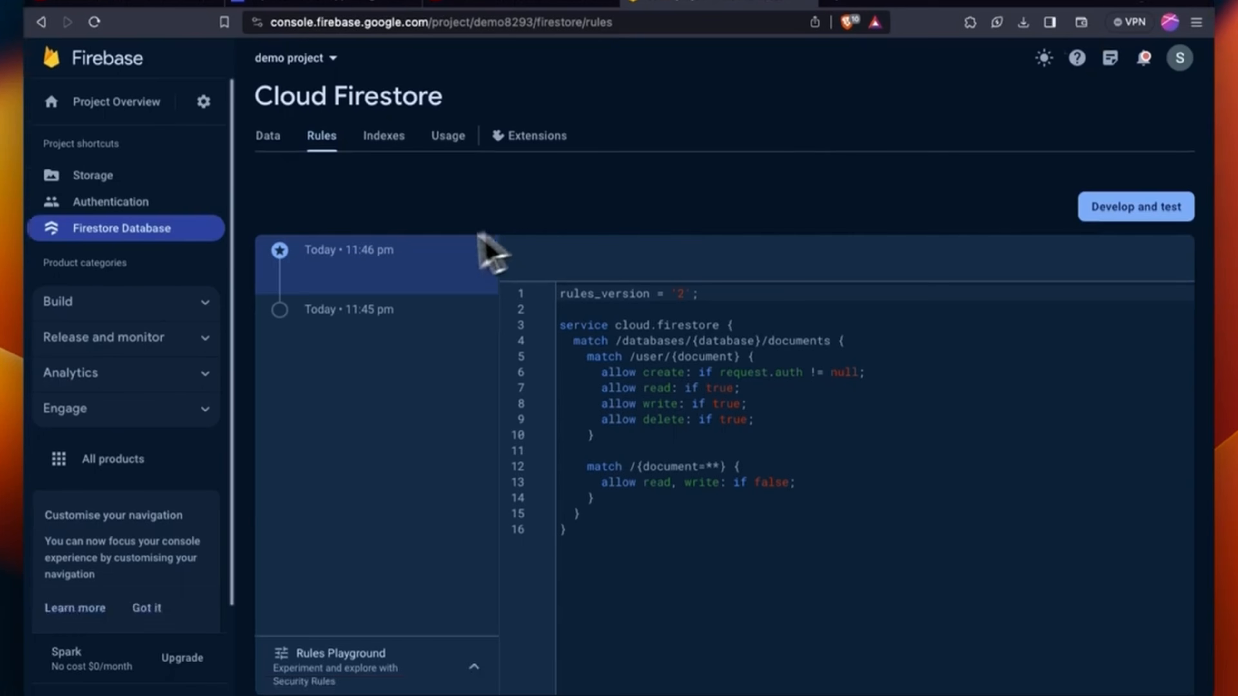
left_click_drag(408, 260, 358, 260)
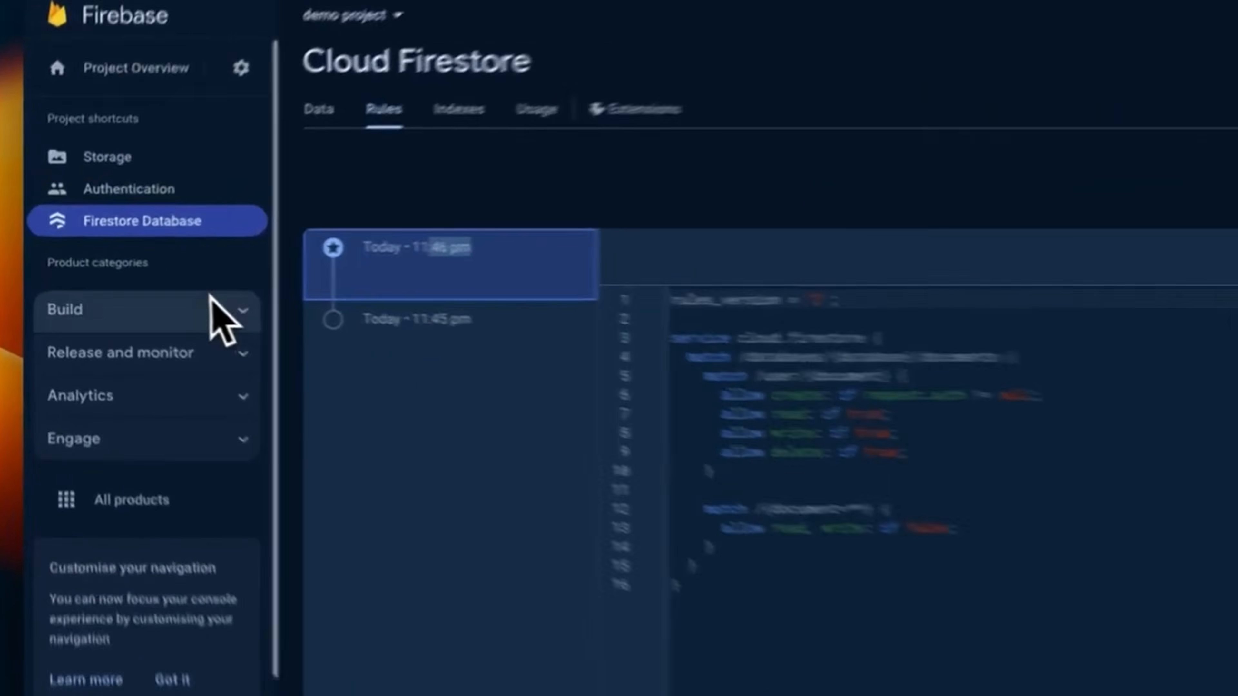
left_click(180, 300)
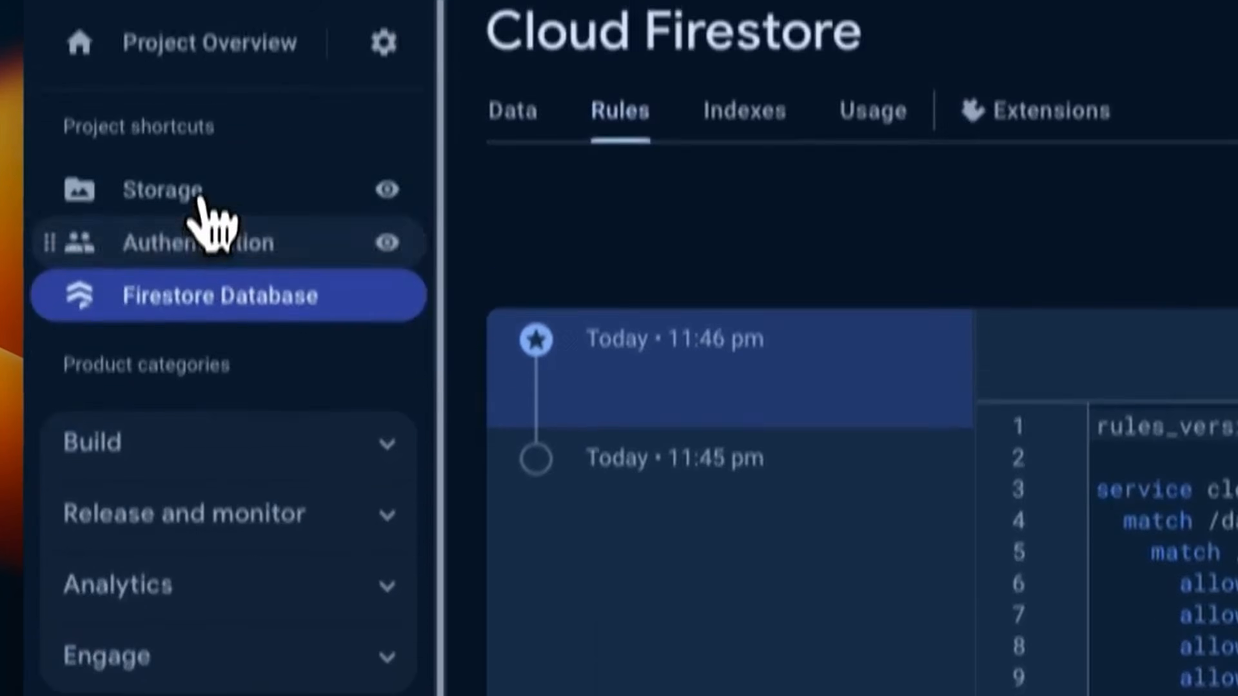
Create the default Cloud Storage bucket starting in production mode
left_click(200, 88)
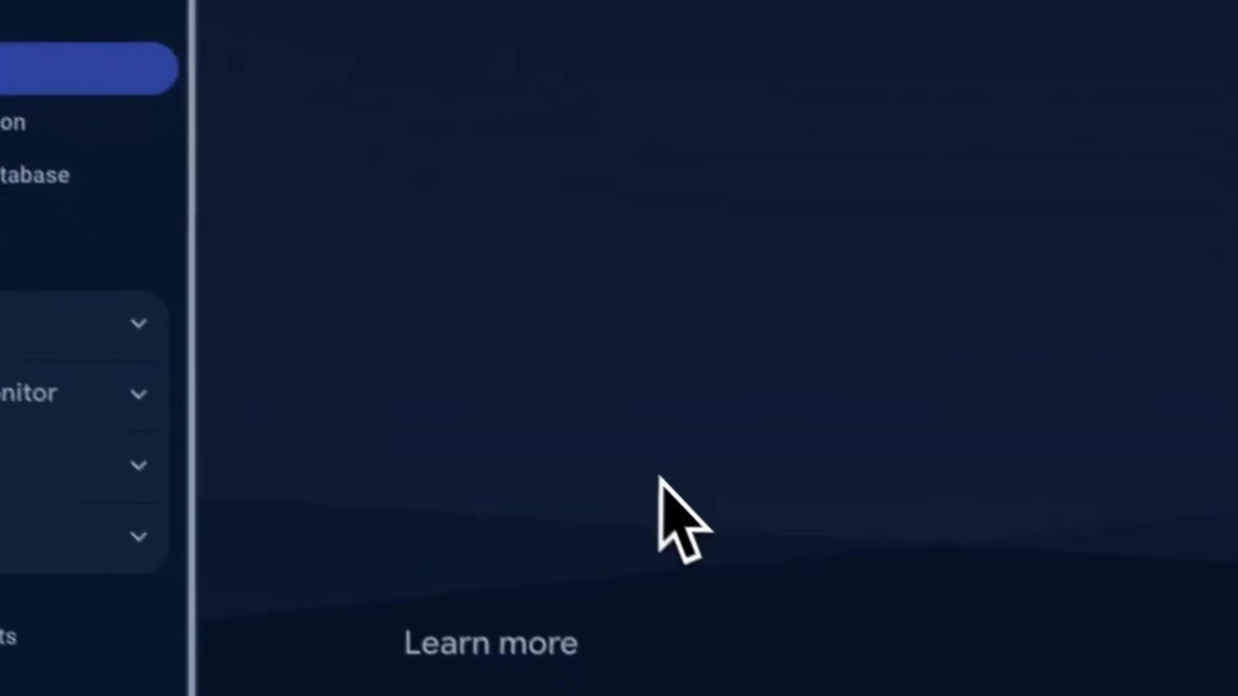
left_click(511, 250)
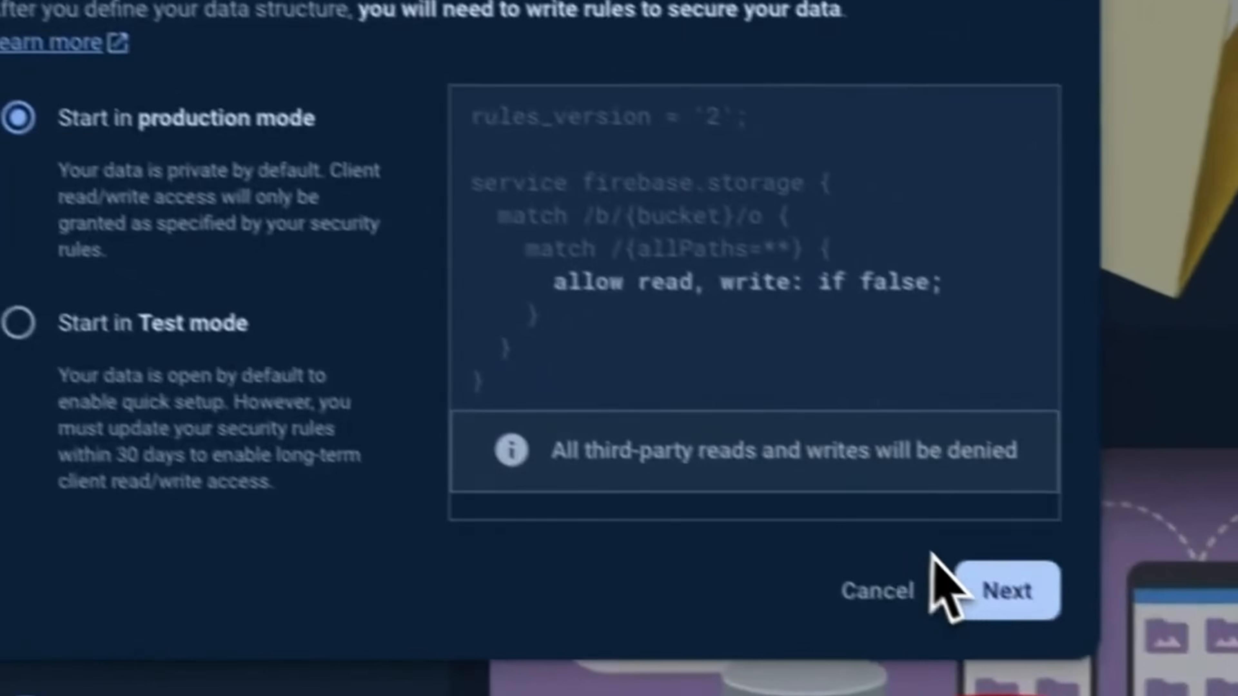
left_click(936, 560)
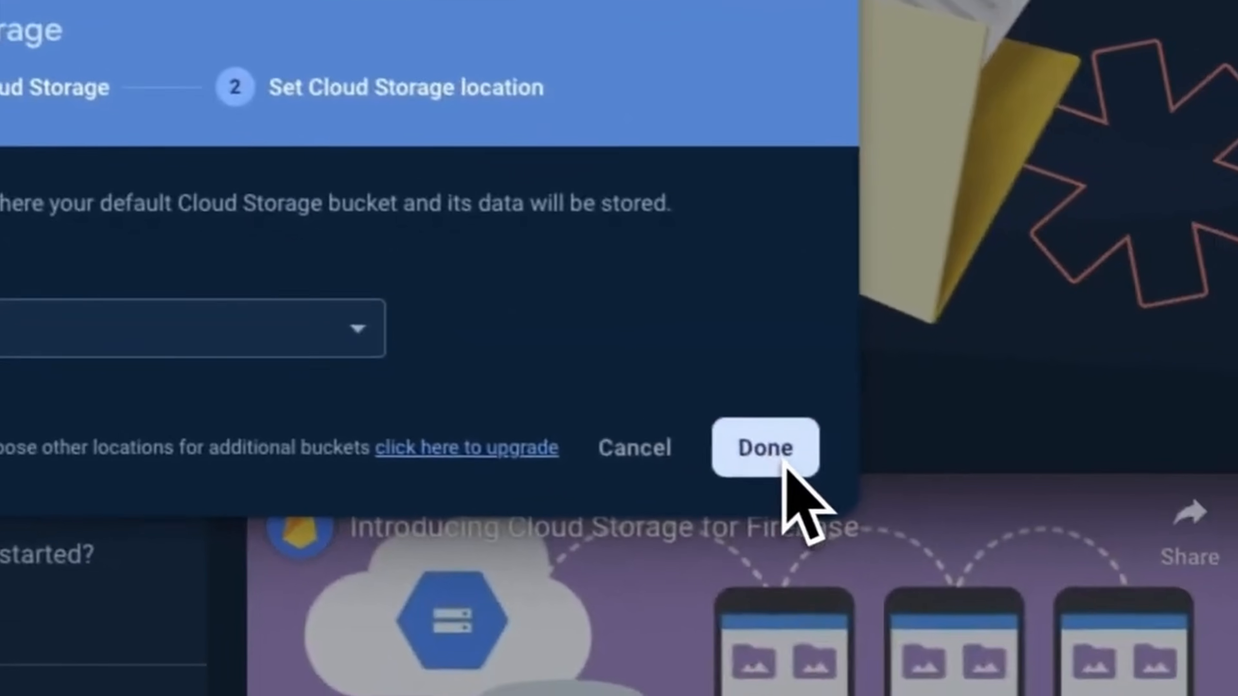
left_click(978, 511)
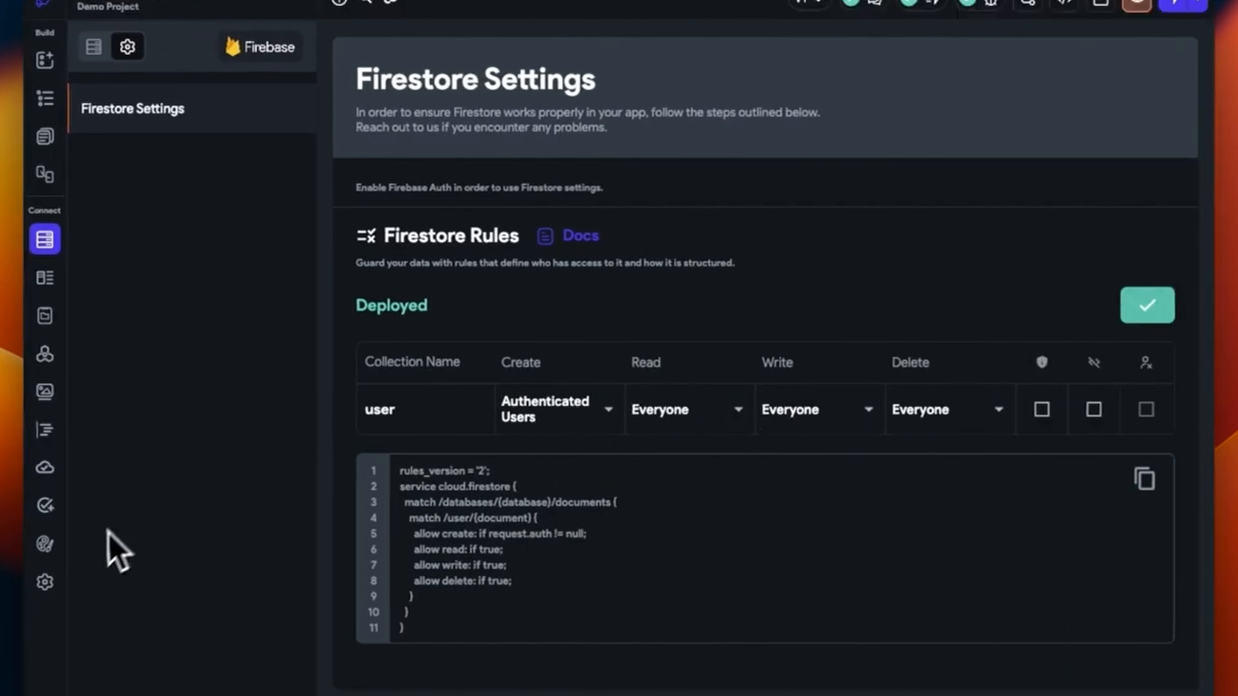
Deploy the Firebase Storage rules from FlutterFlow's Firebase settings and confirm with Yes
left_click(44, 582)
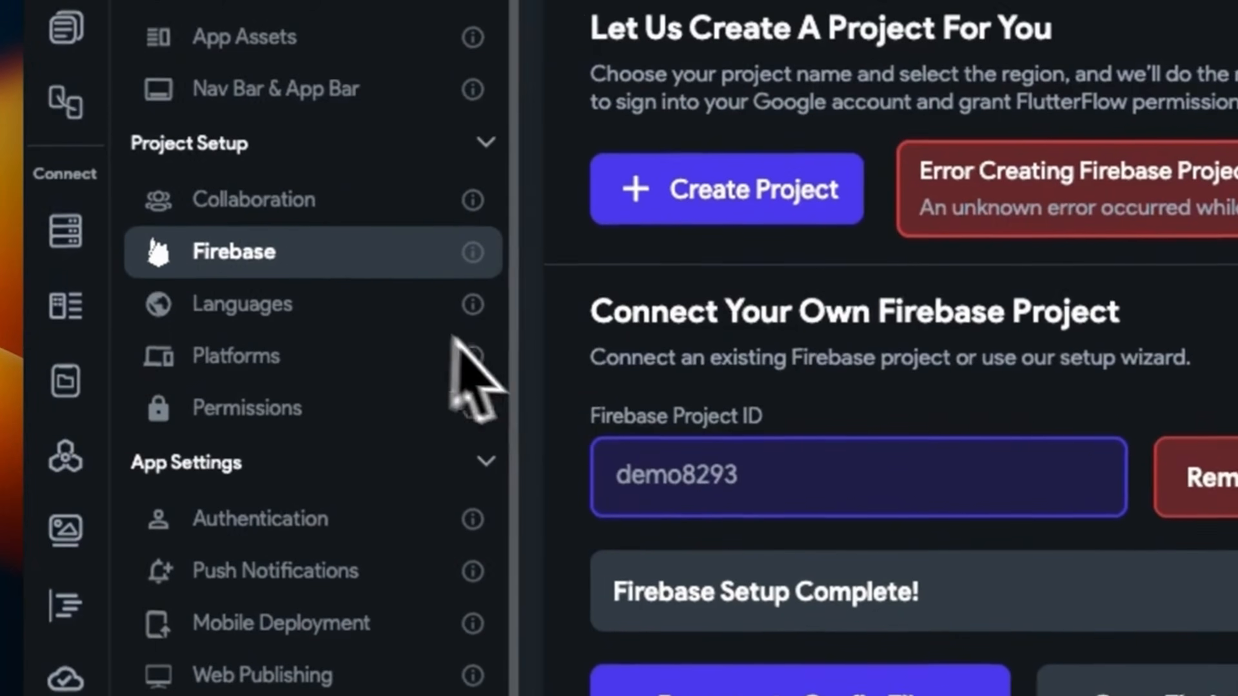
scroll(877, 560, "down", 10)
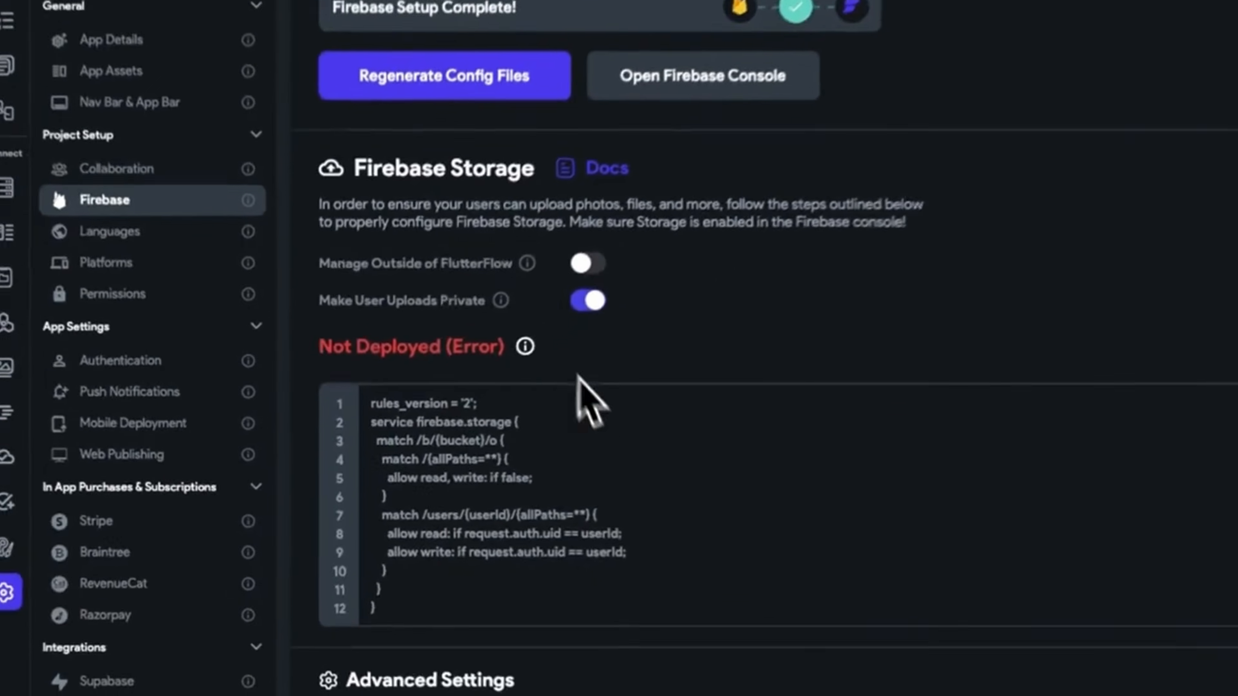
key("ctrl+Left")
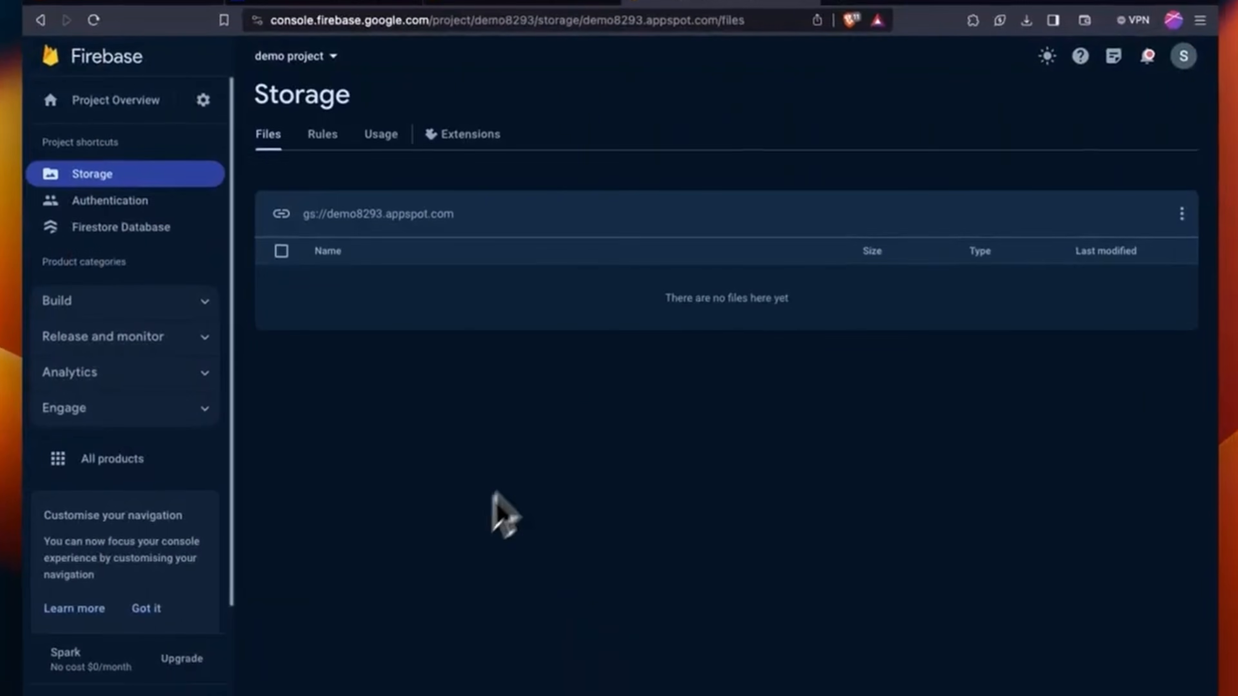
left_click(322, 134)
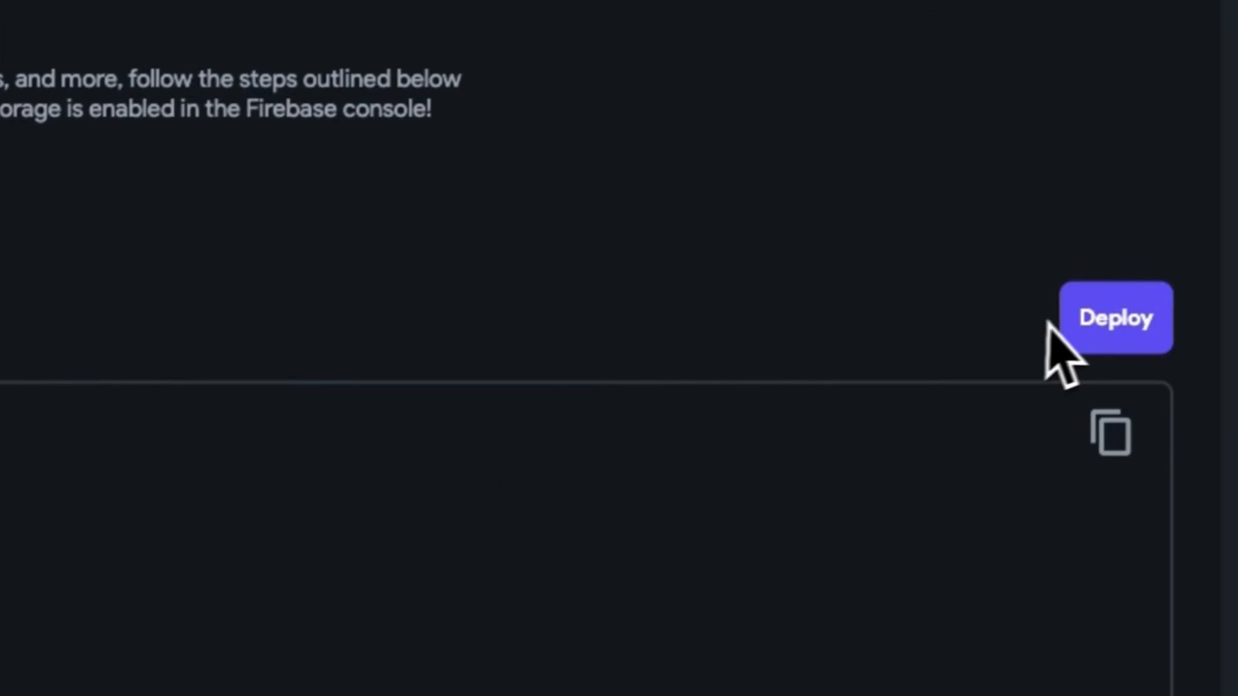
left_click(1070, 325)
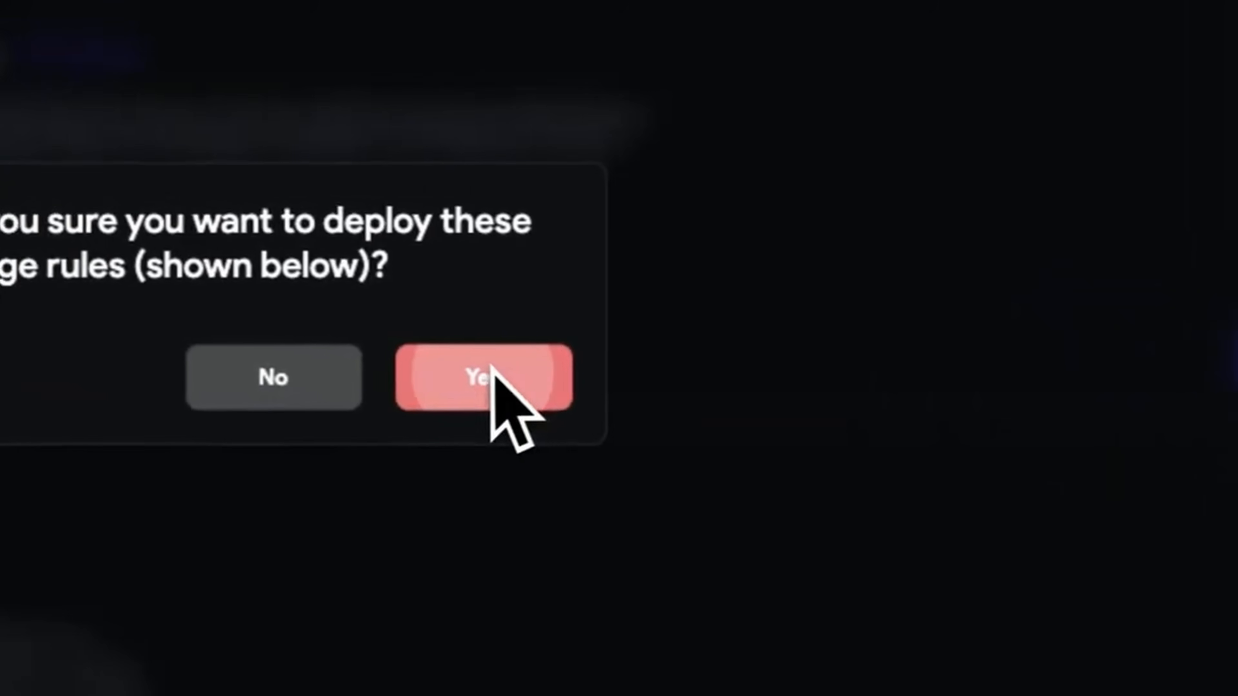
left_click(491, 366)
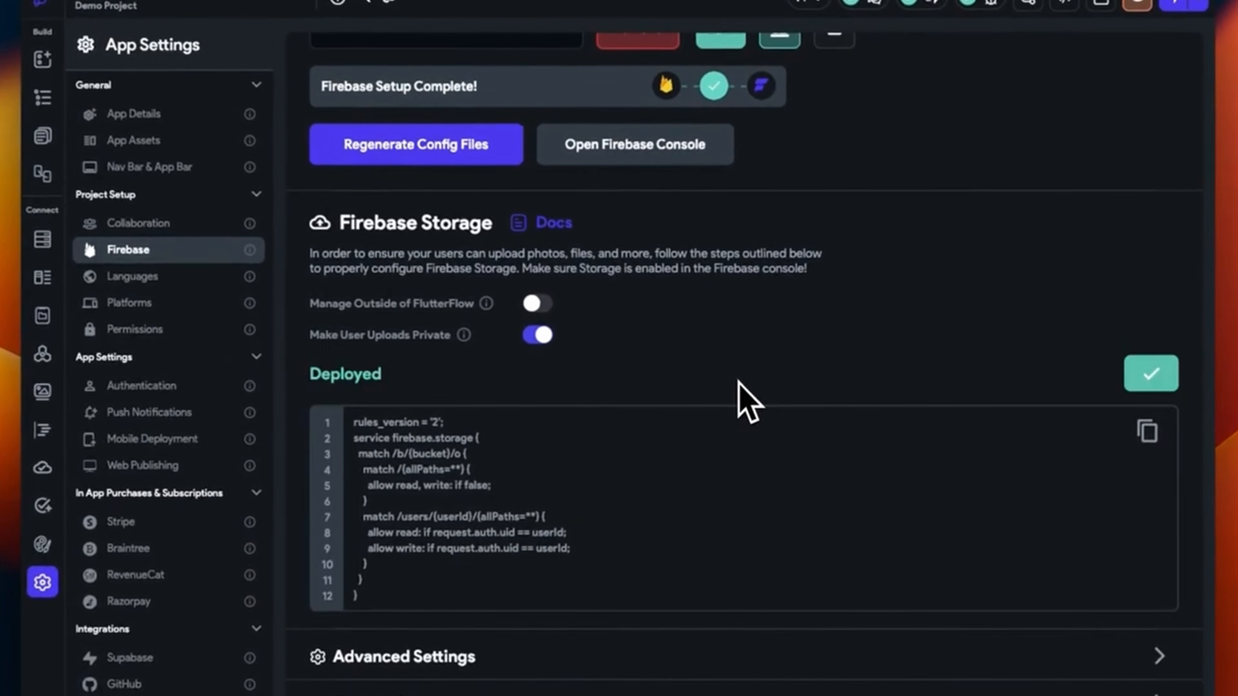
Reload the Storage Rules page and inspect the deployed per-user folder rules
key("ctrl+Left")
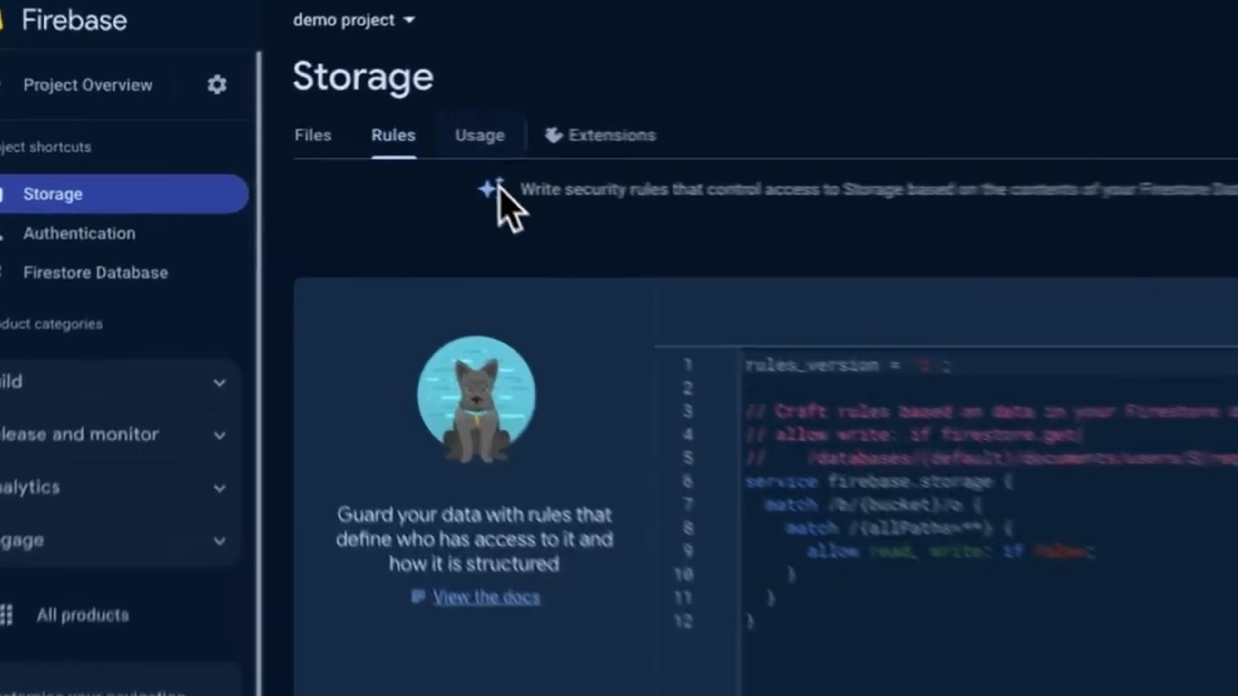
left_click(372, 143)
left_click(333, 146)
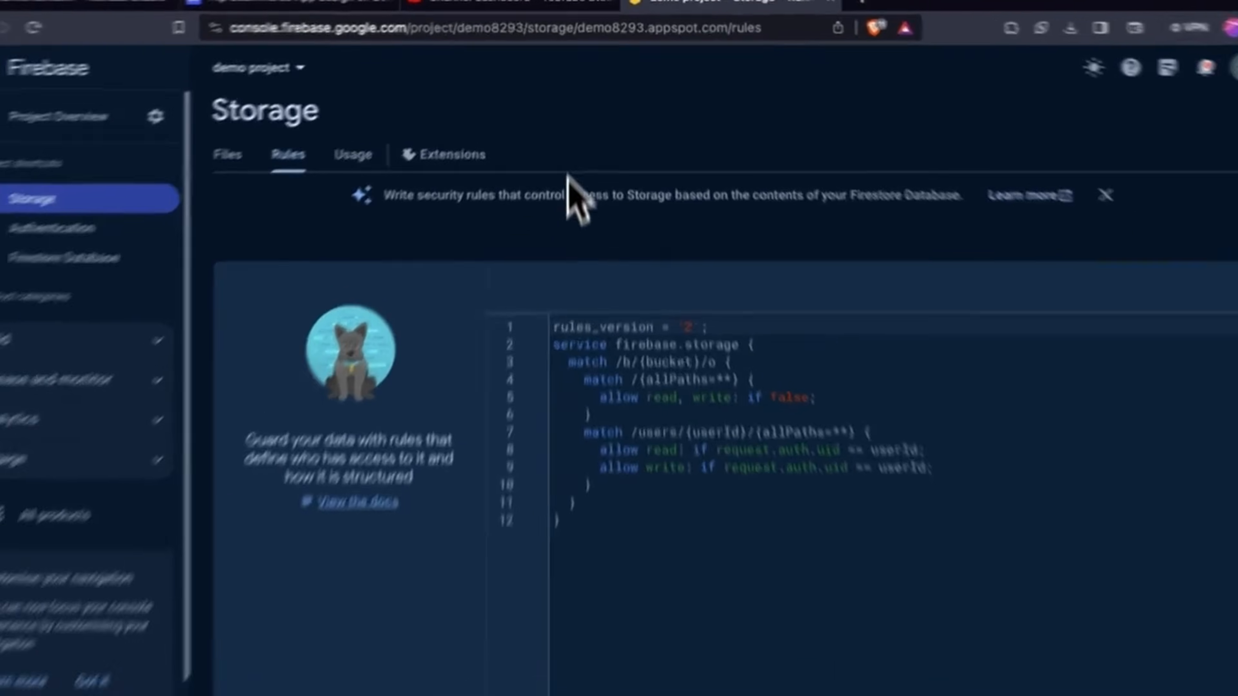
left_click(555, 22)
key("Return")
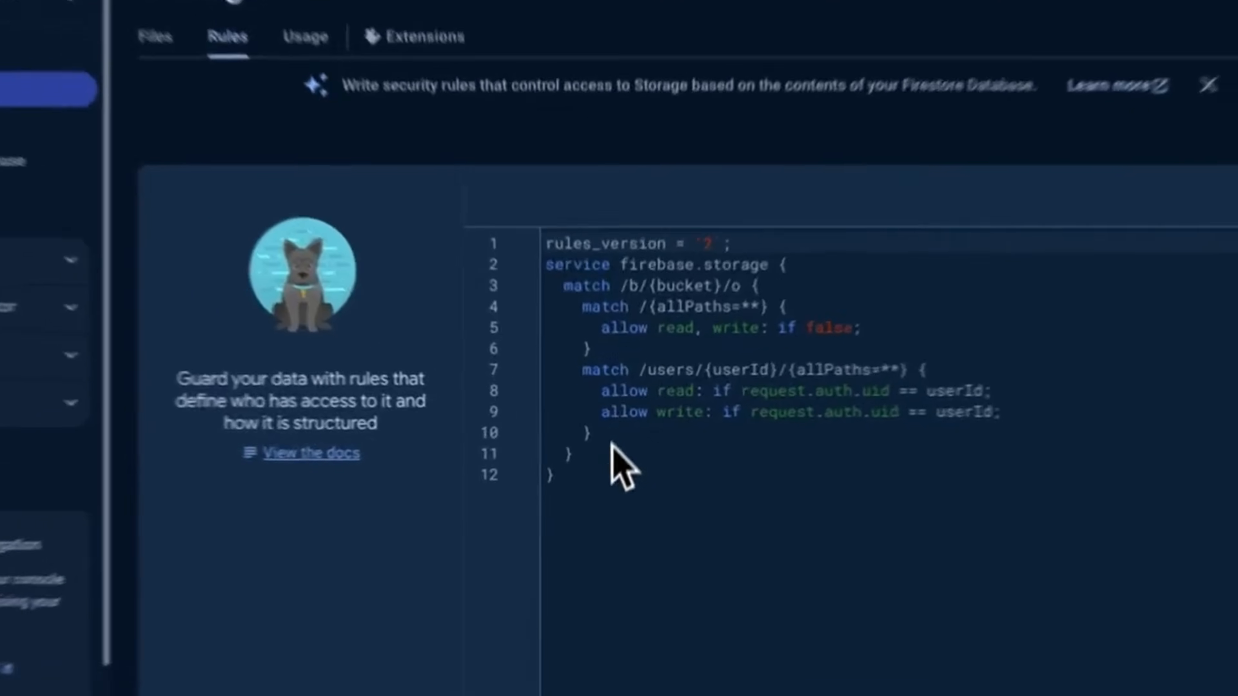
left_click_drag(602, 477, 533, 282)
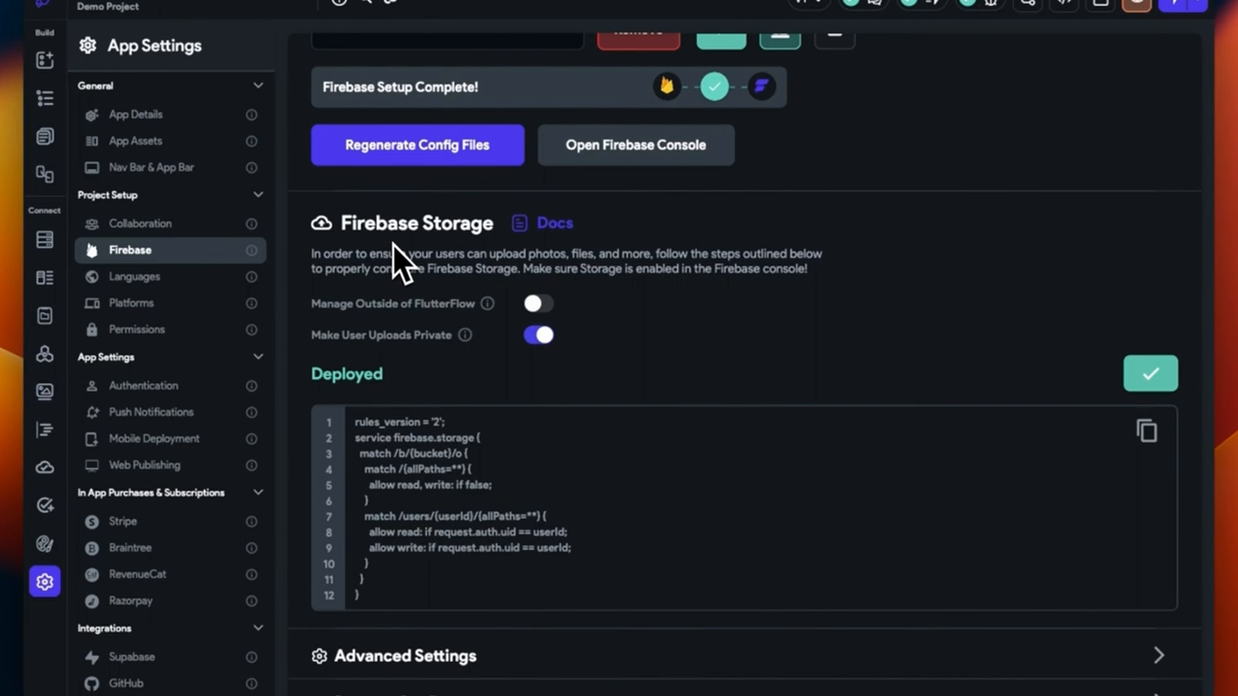
Expand Advanced Settings and then the Remote Config section of the Firebase settings
scroll(393, 243, "down", 5)
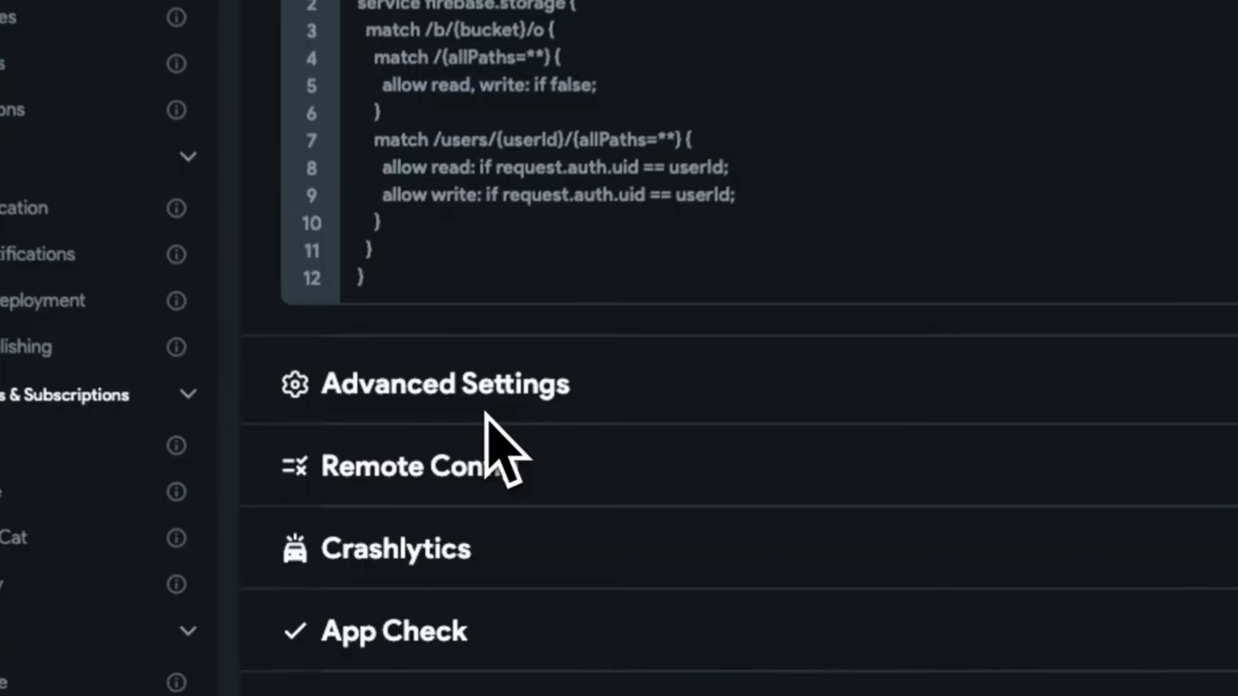
left_click(1143, 480)
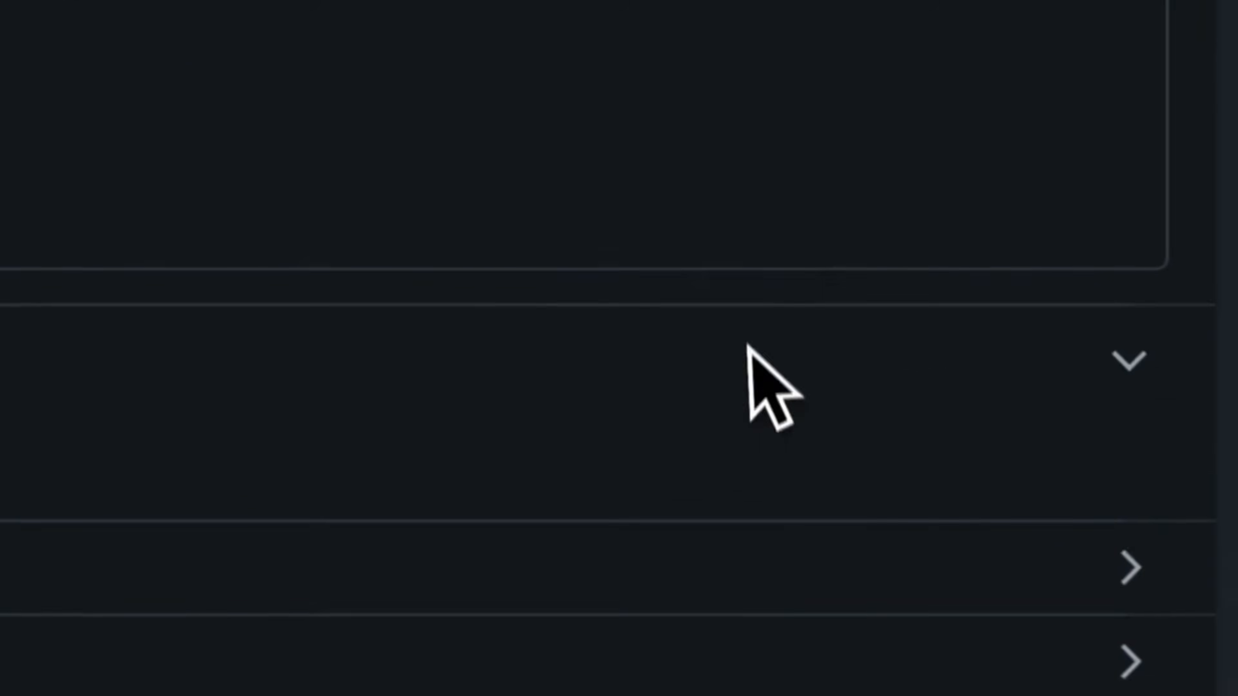
scroll(789, 366, "down", 3)
left_click(1141, 462)
scroll(877, 371, "down", 5)
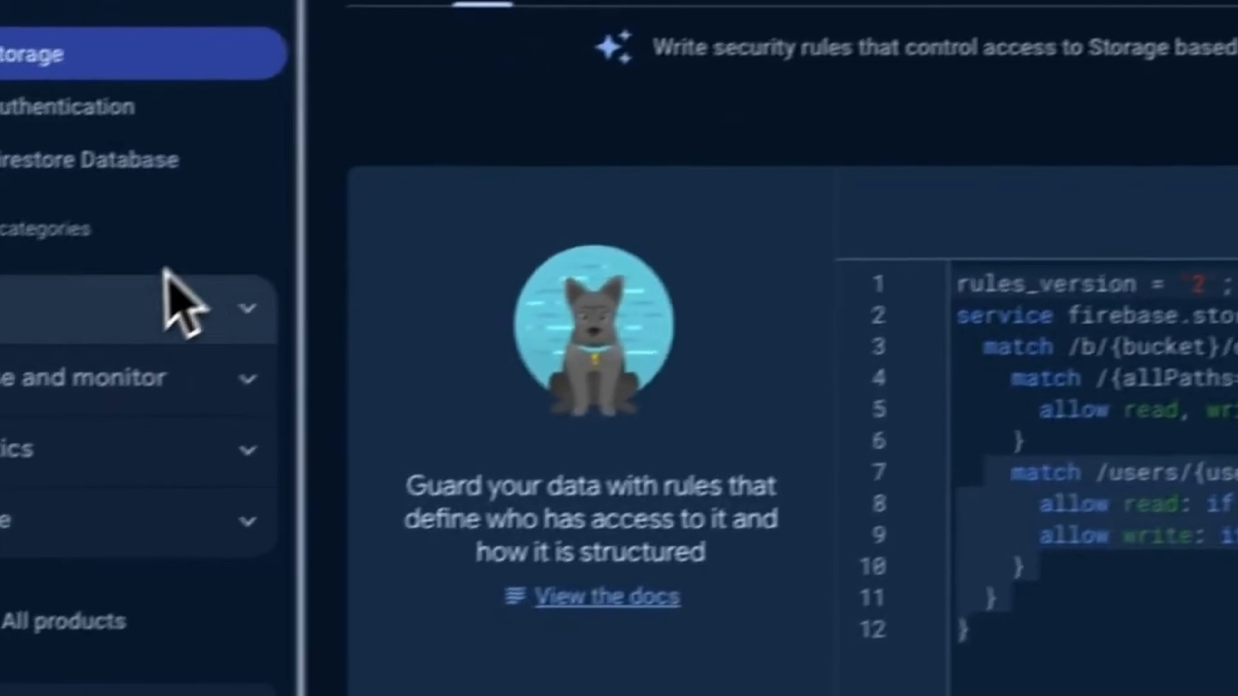
Open Remote Config from the Build category and start creating a configuration
left_click(29, 338)
scroll(263, 585, "down", 2)
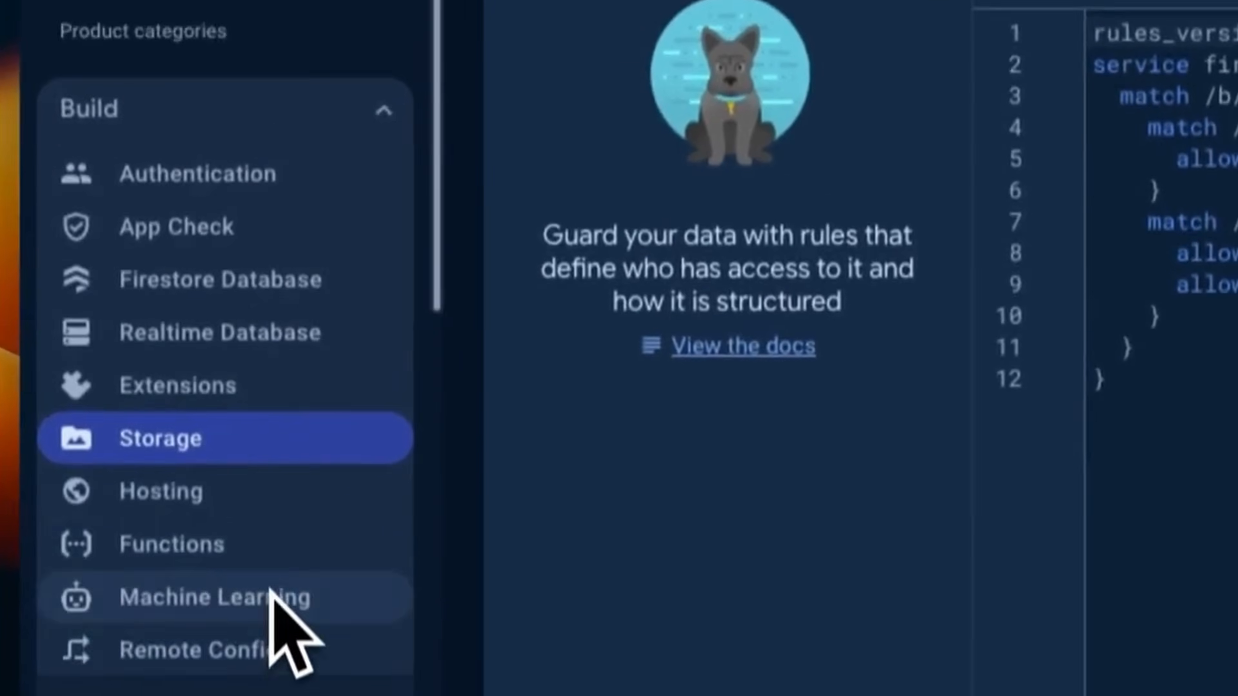
left_click(271, 648)
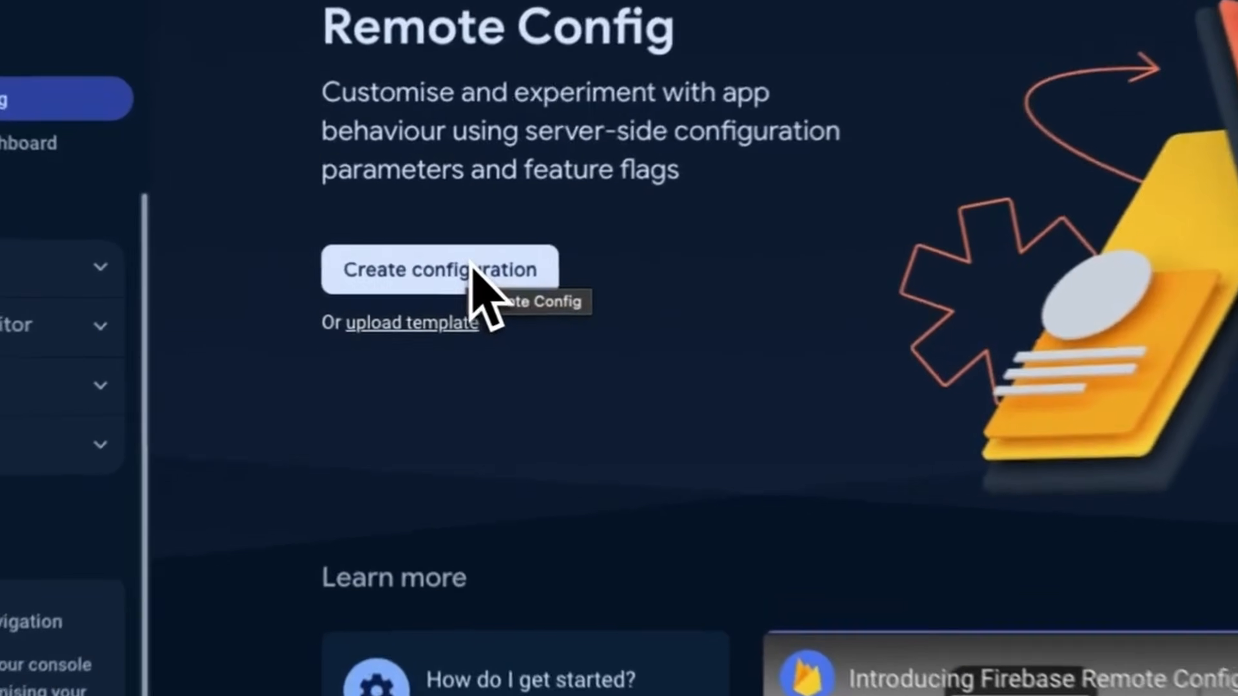
left_click(470, 273)
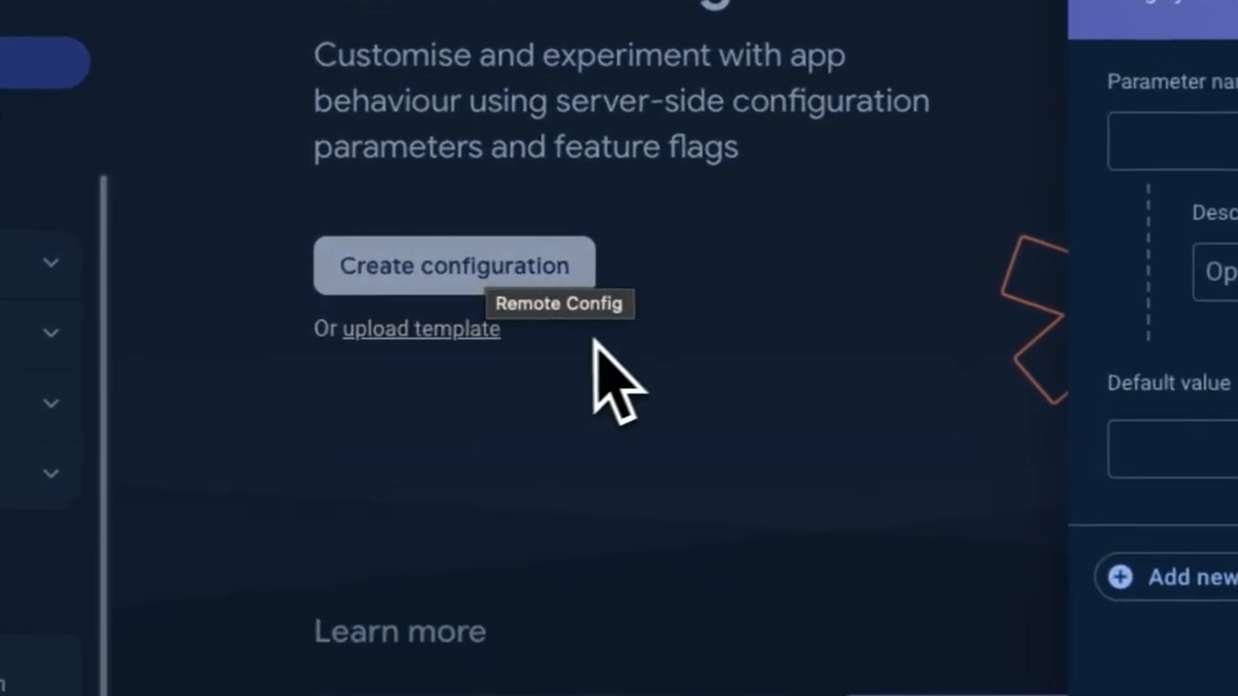
Add a parameter named 'test' with default value 'hii' and save it
left_click(1118, 152)
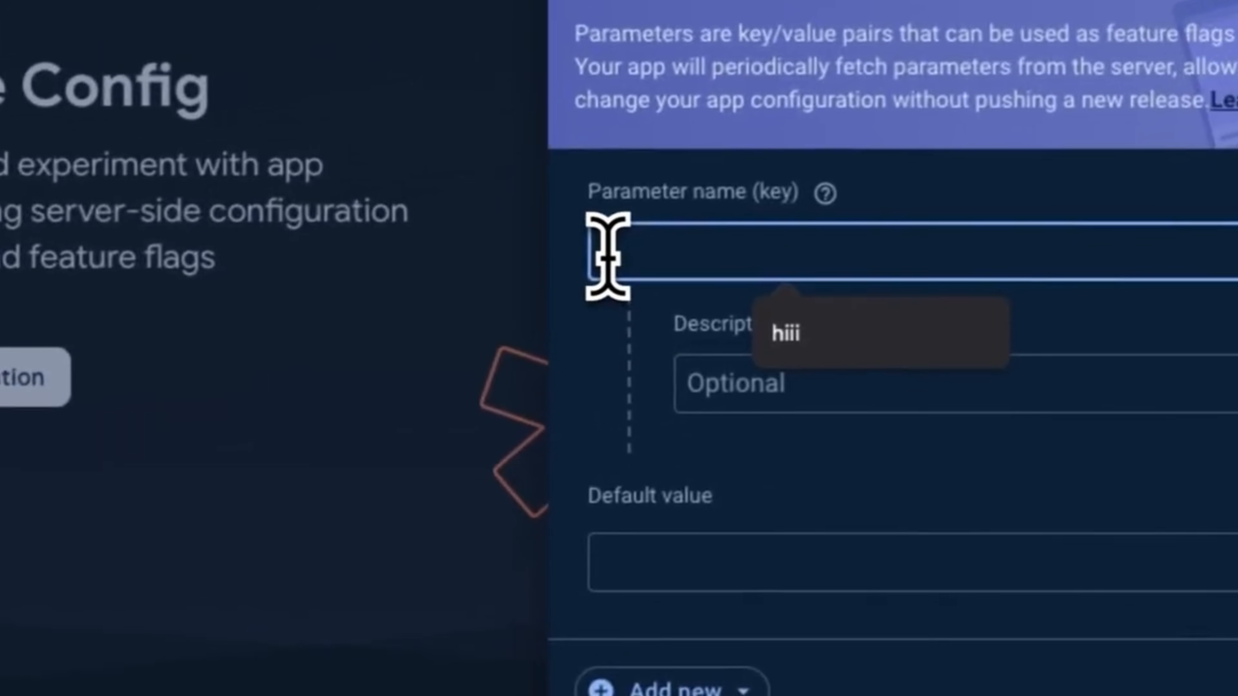
type("est")
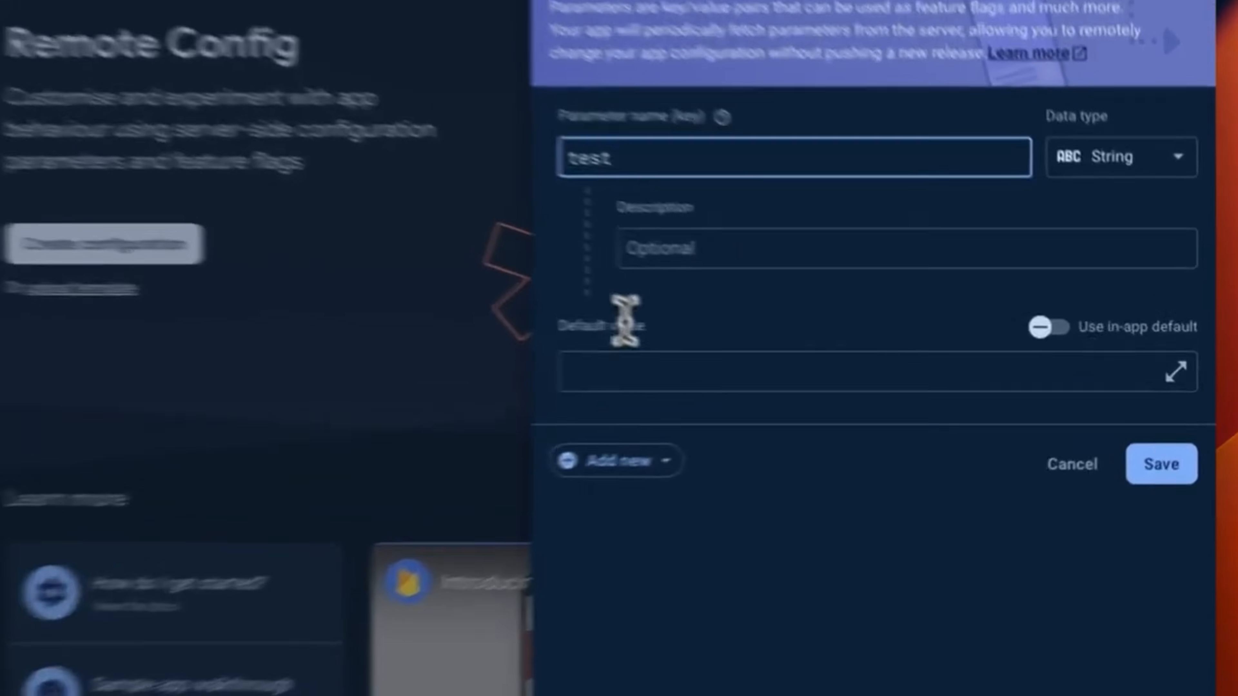
left_click(836, 364)
type("h")
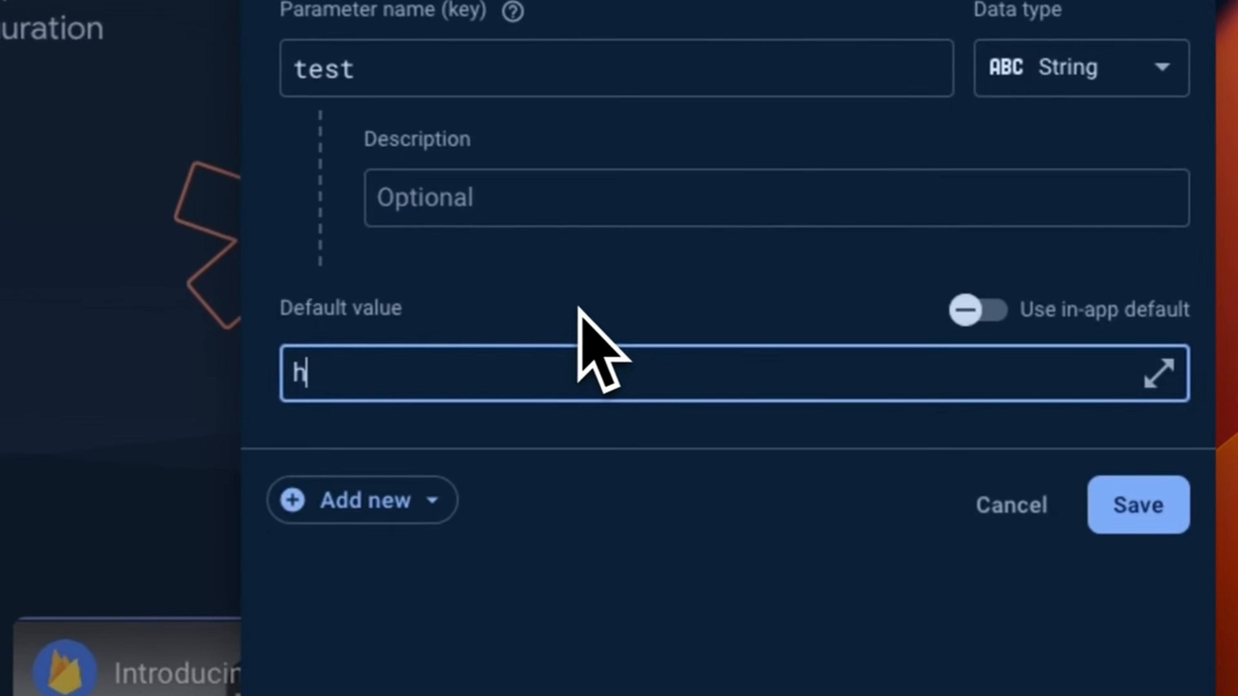
type("ii")
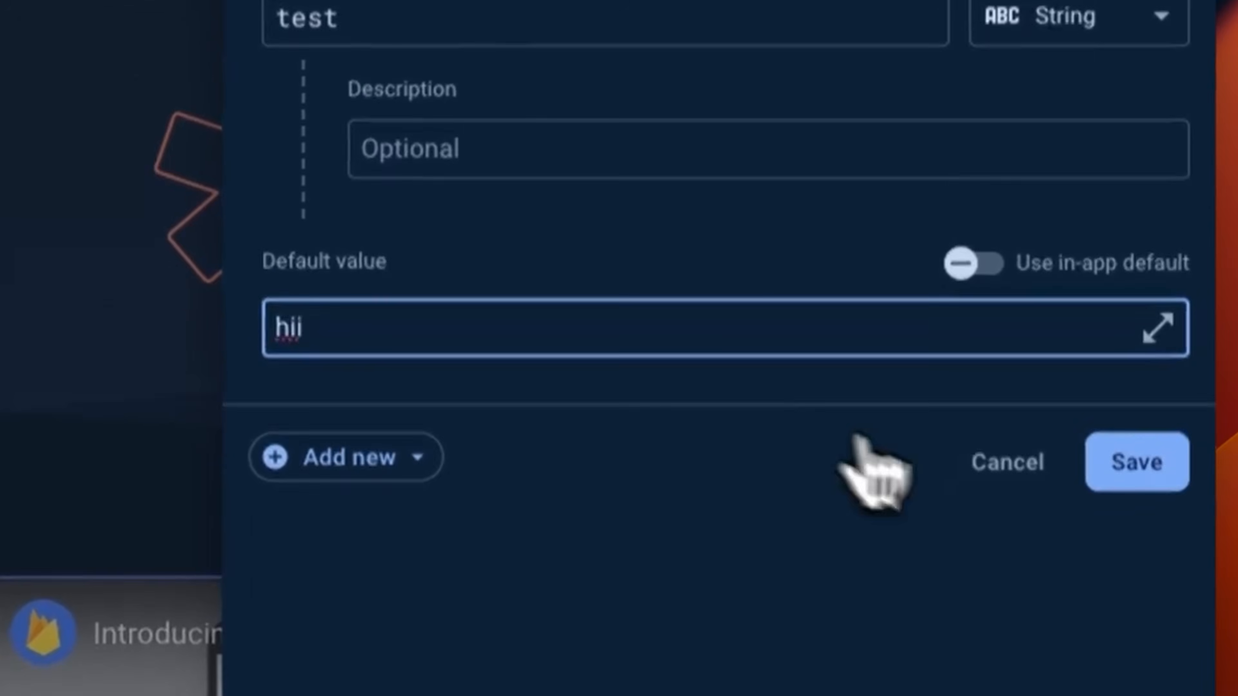
left_click(1120, 507)
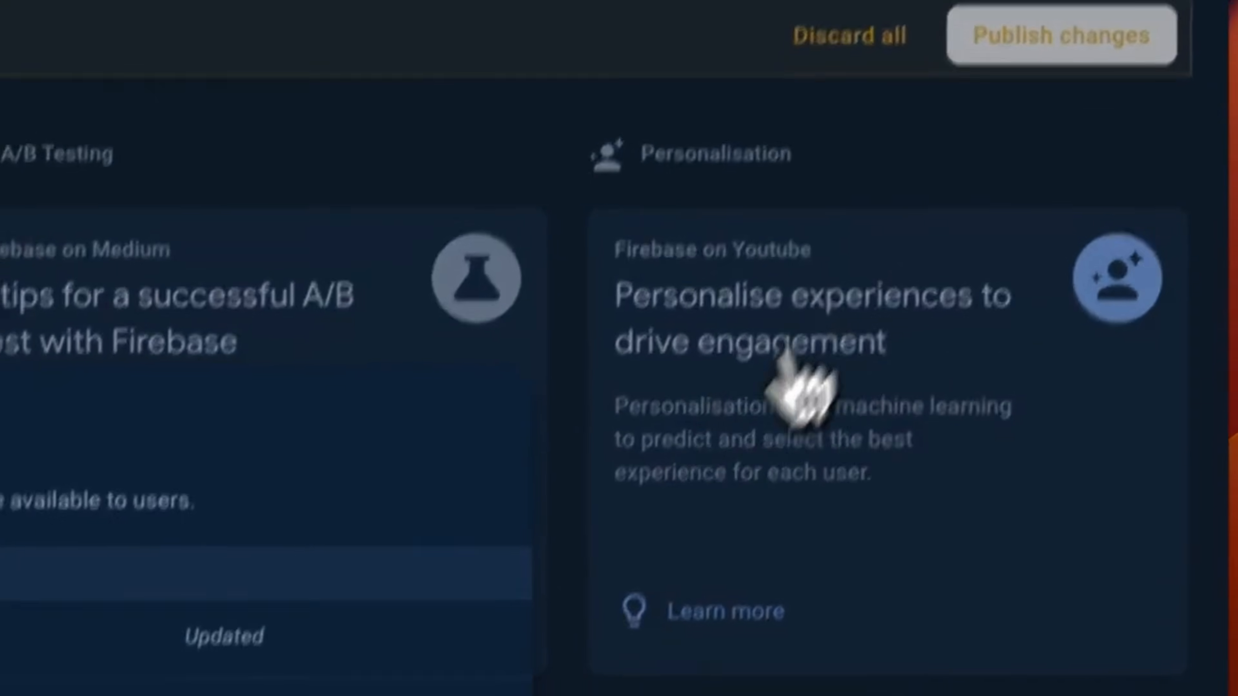
Publish the Firebase changes, then add a String parameter 'test' in FlutterFlow's Remote Config
left_click(475, 690)
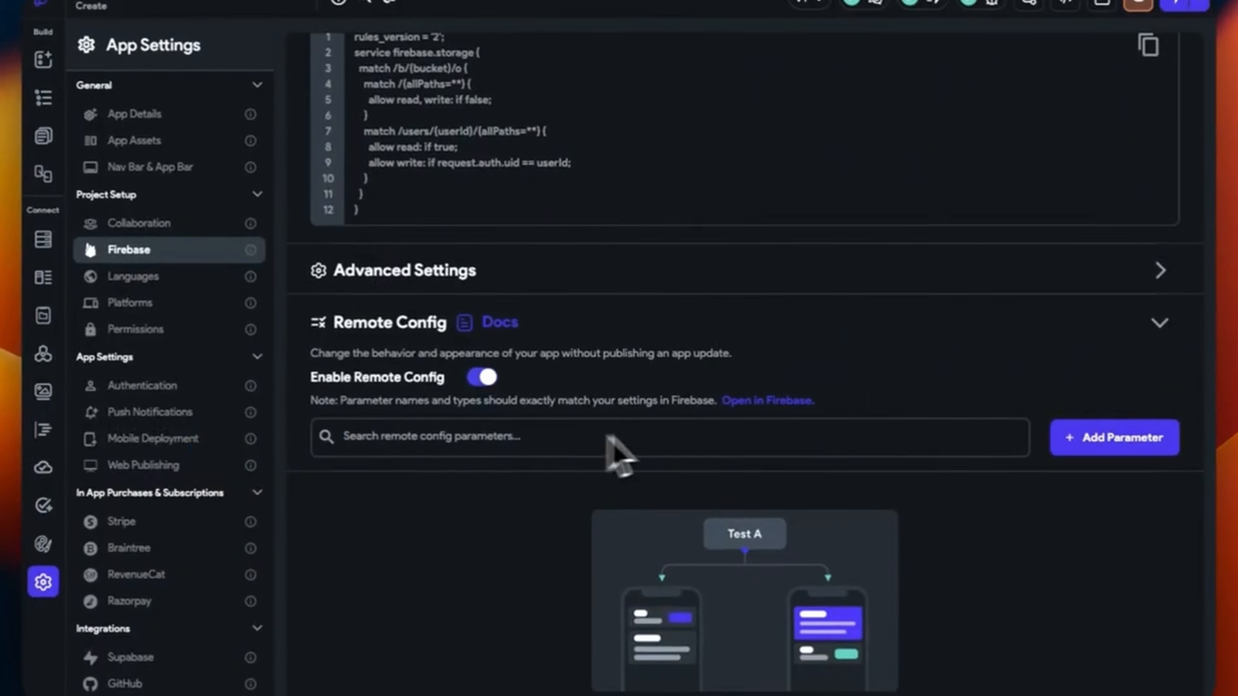
left_click(1115, 438)
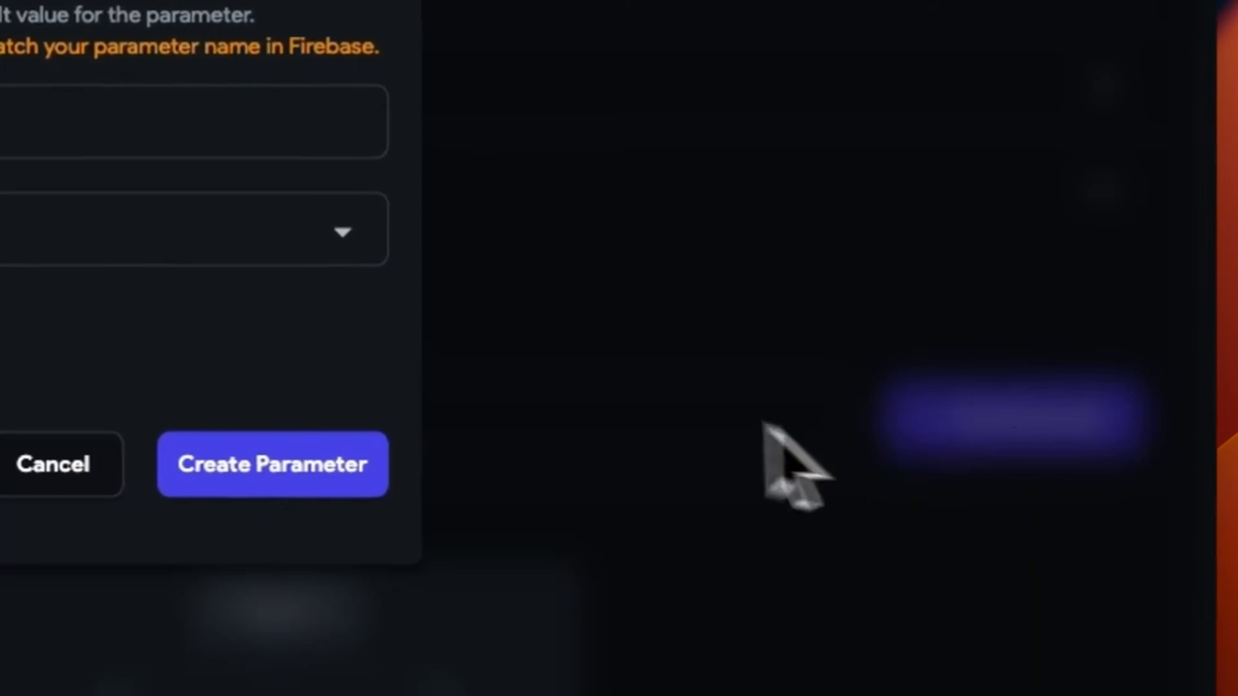
left_click(346, 233)
left_click(263, 239)
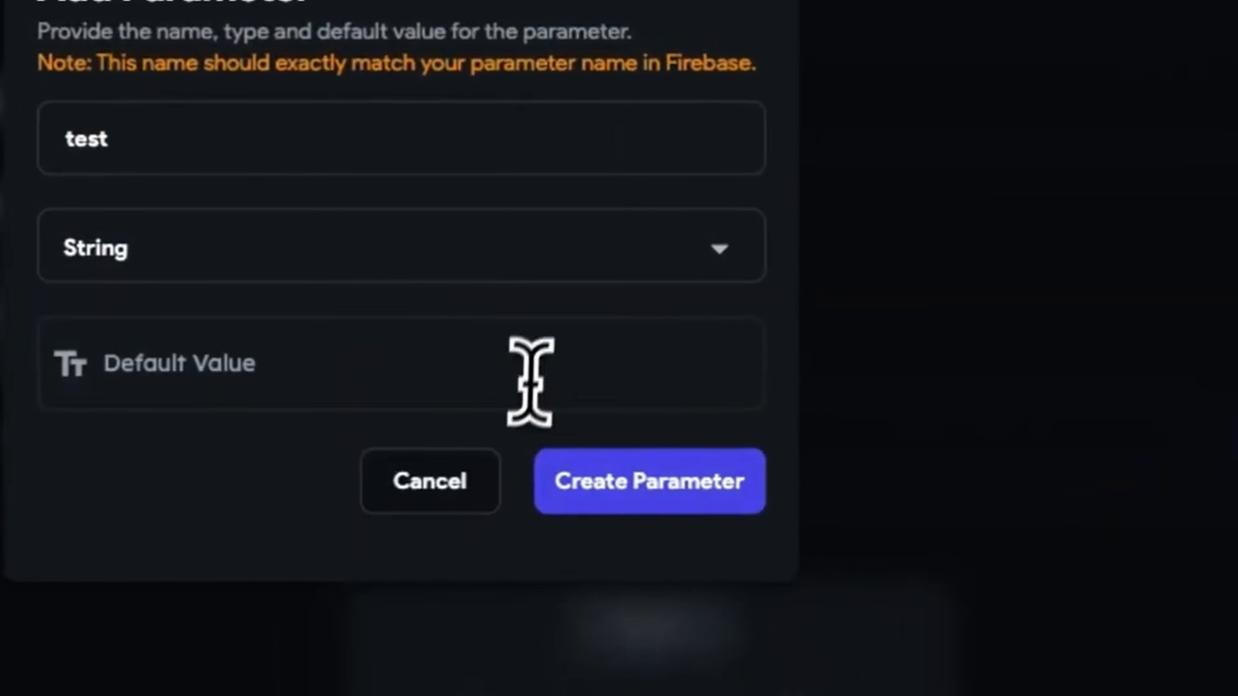
left_click(458, 382)
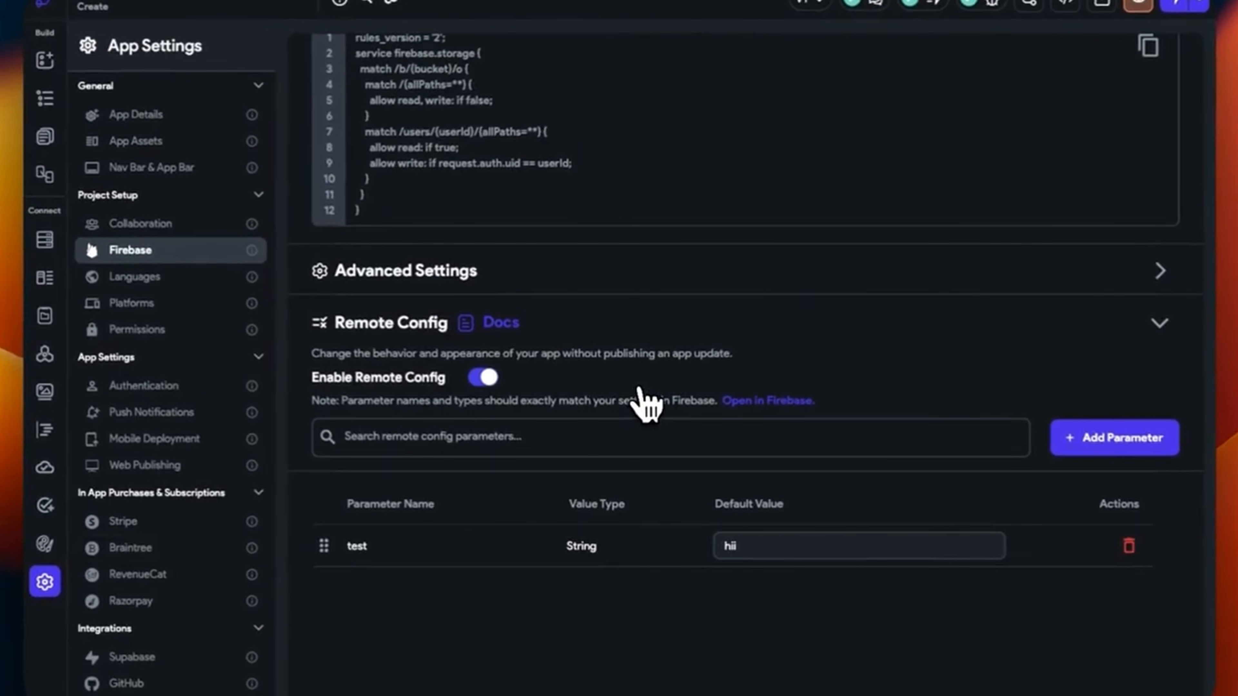
Start an A/B test 'Experiment with test' on the test parameter and continue to Targeting
key("ctrl+Right")
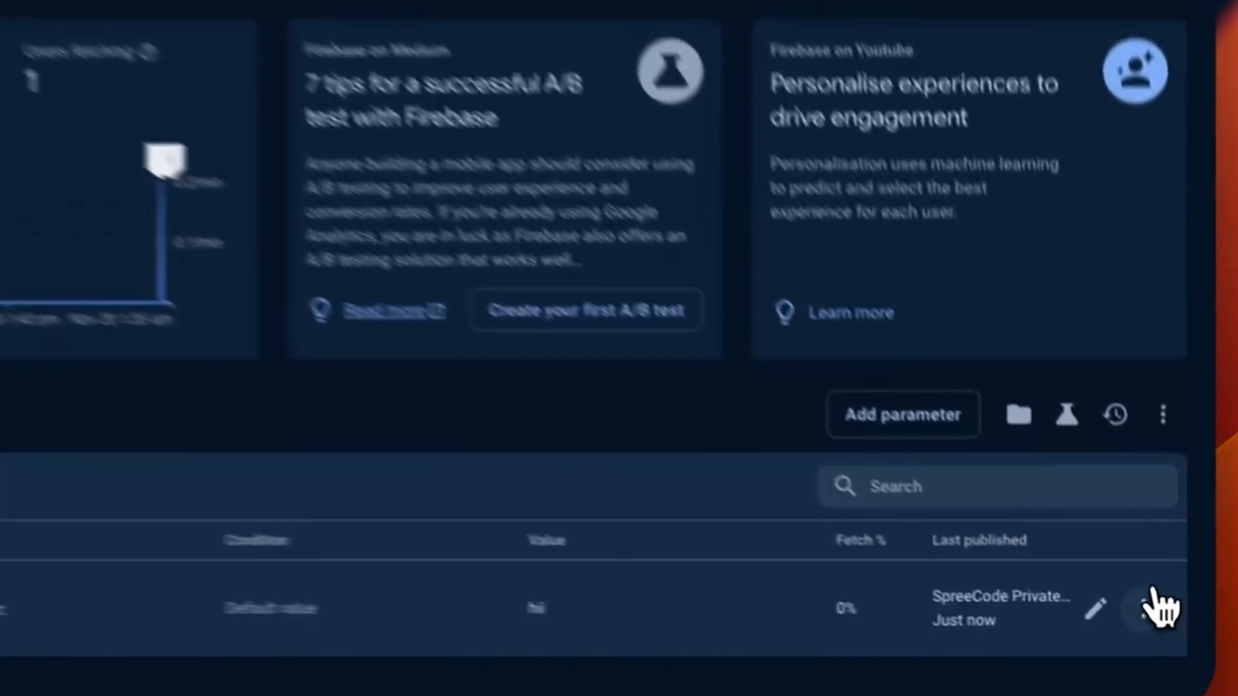
left_click(1165, 644)
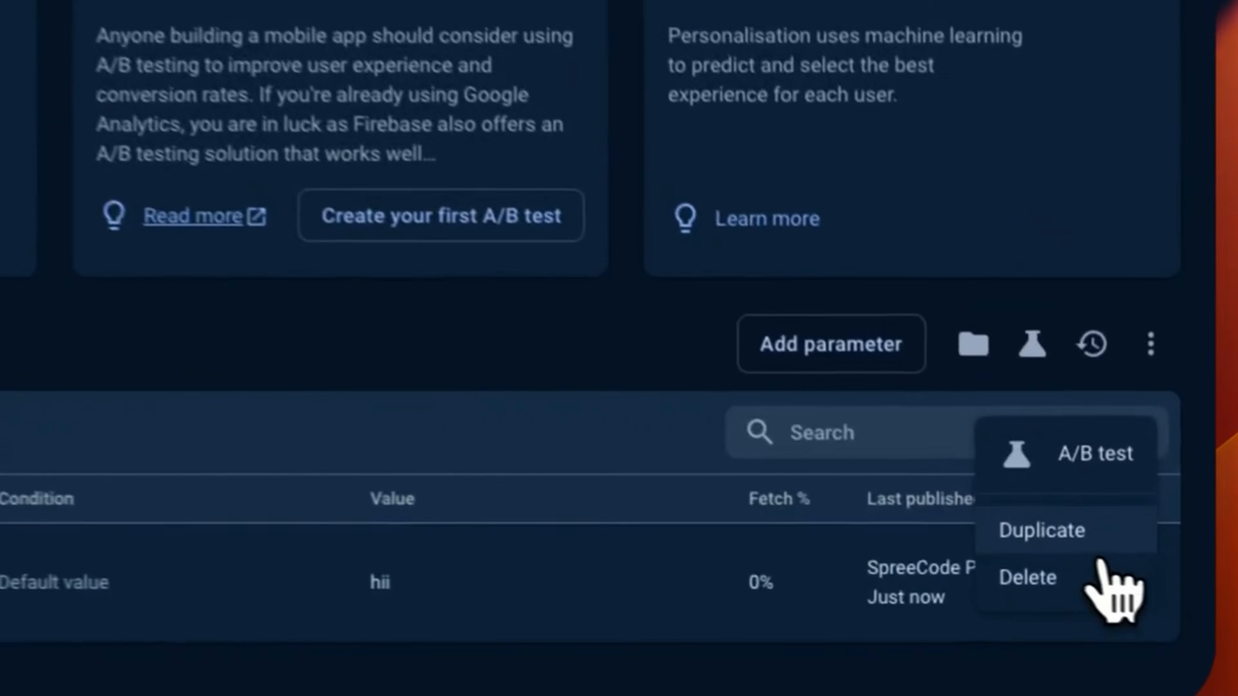
left_click(1043, 436)
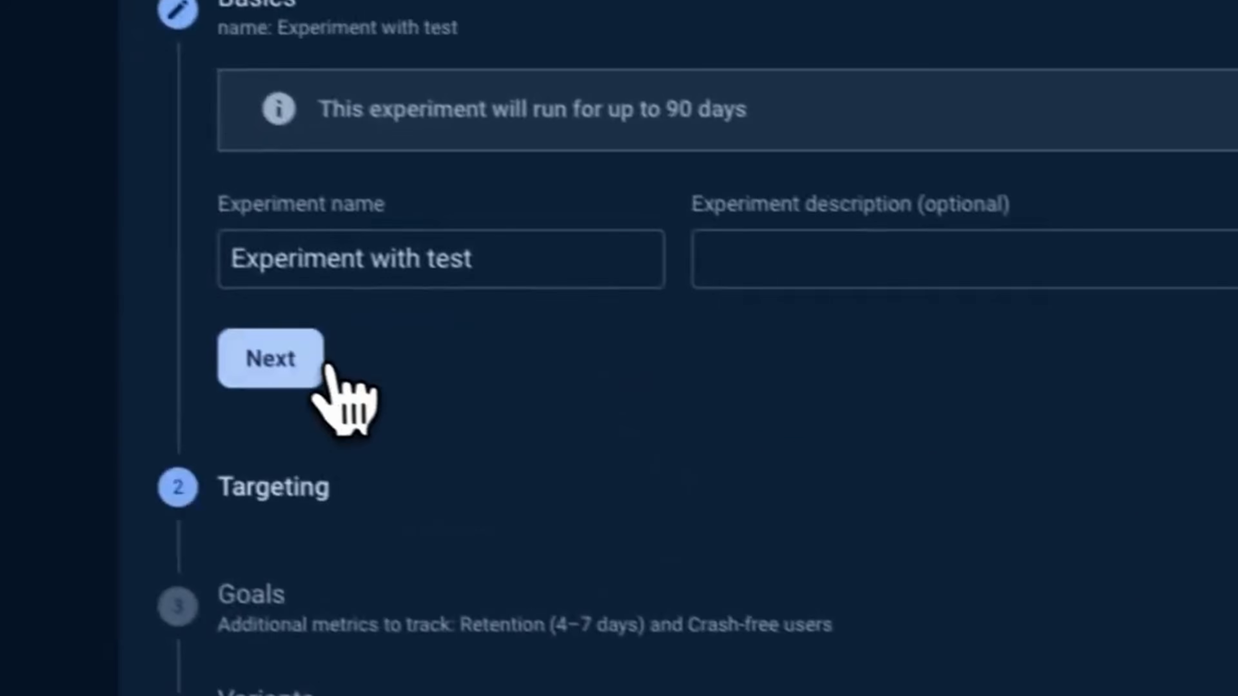
left_click(321, 366)
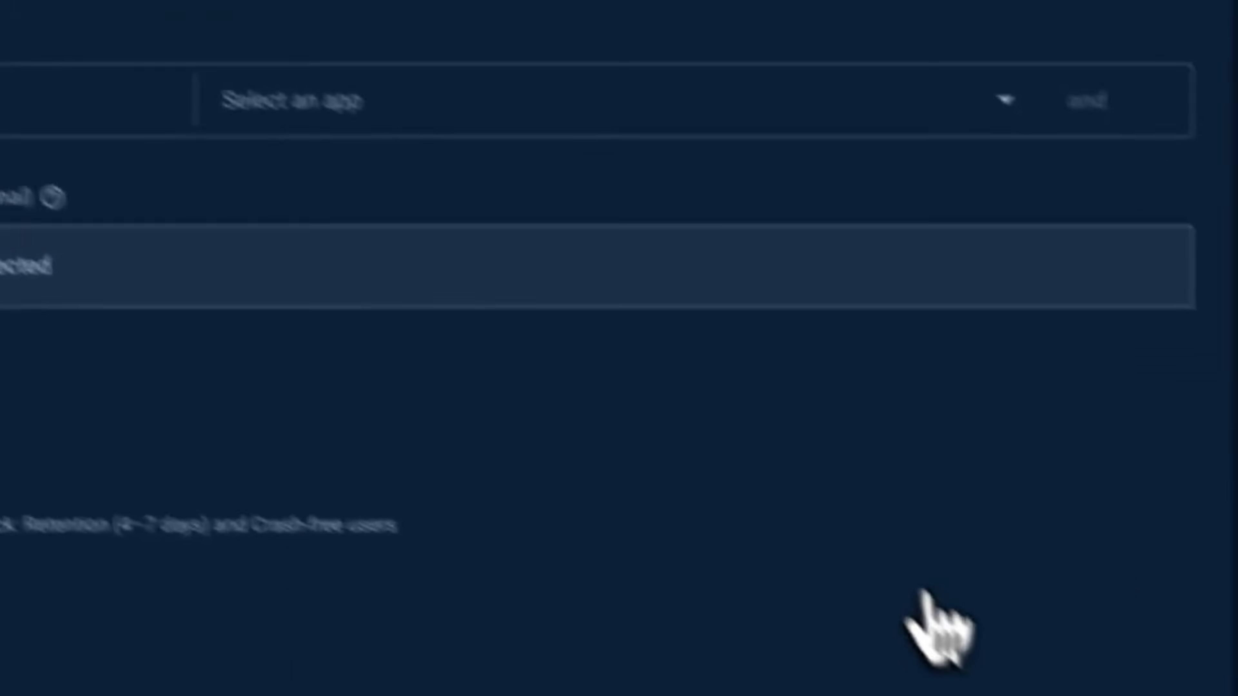
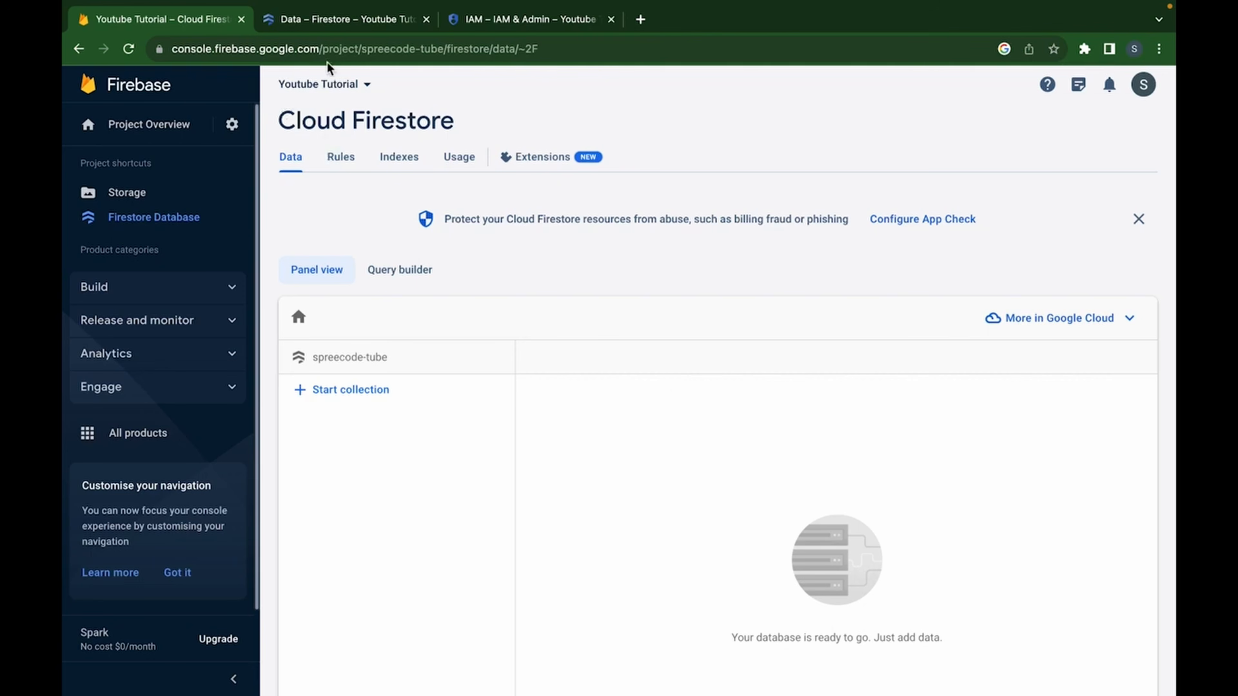
Close the Google Cloud Firestore and IAM tabs and open Firebase Storage
left_click(342, 23)
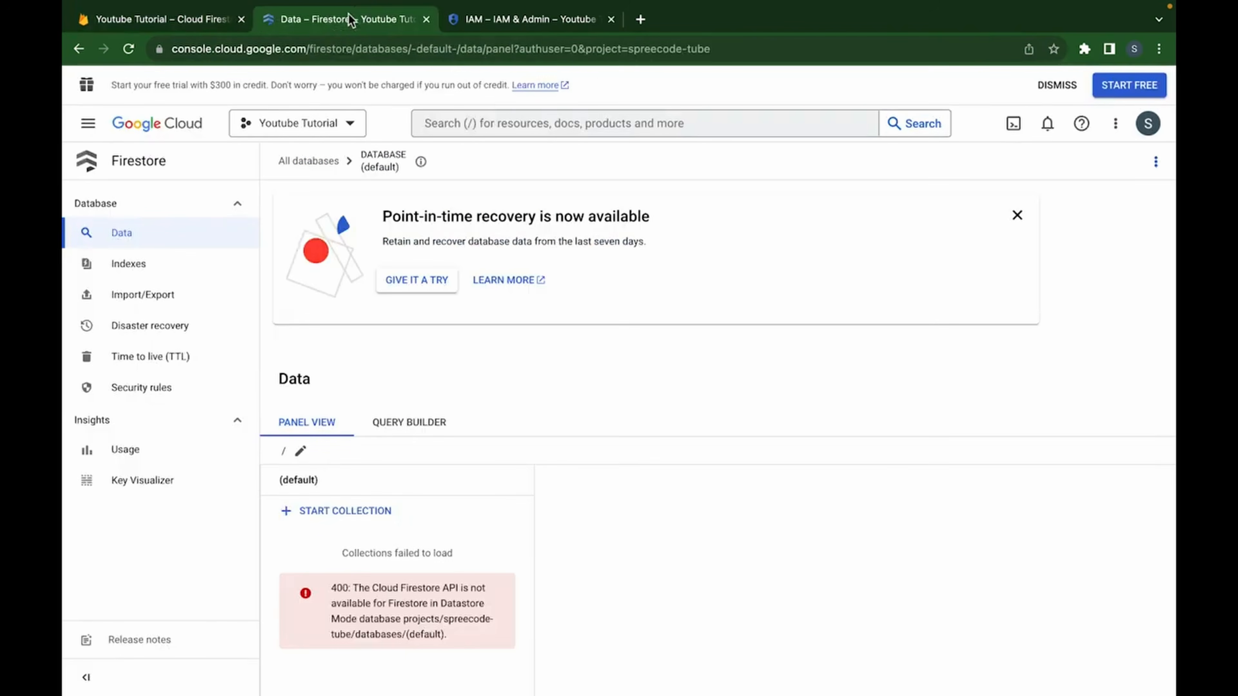
left_click(426, 19)
left_click(425, 19)
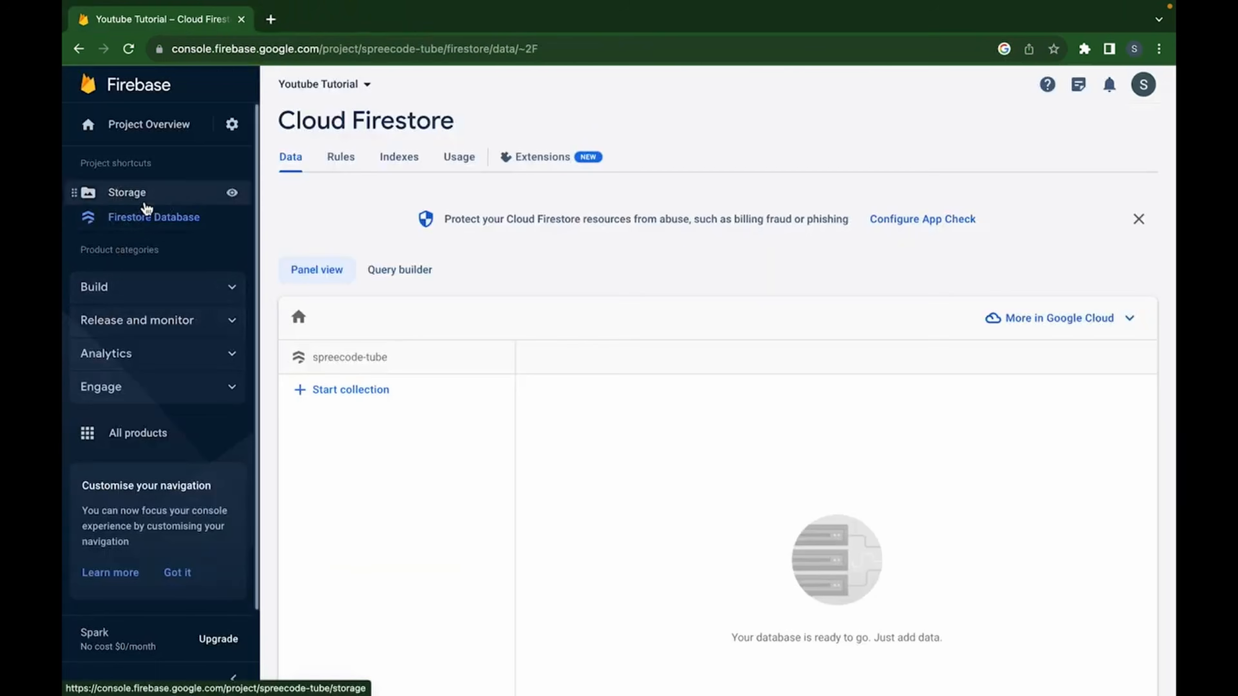
left_click(131, 195)
Return to FlutterFlow and bring up its Firebase project settings
key("ctrl+Left")
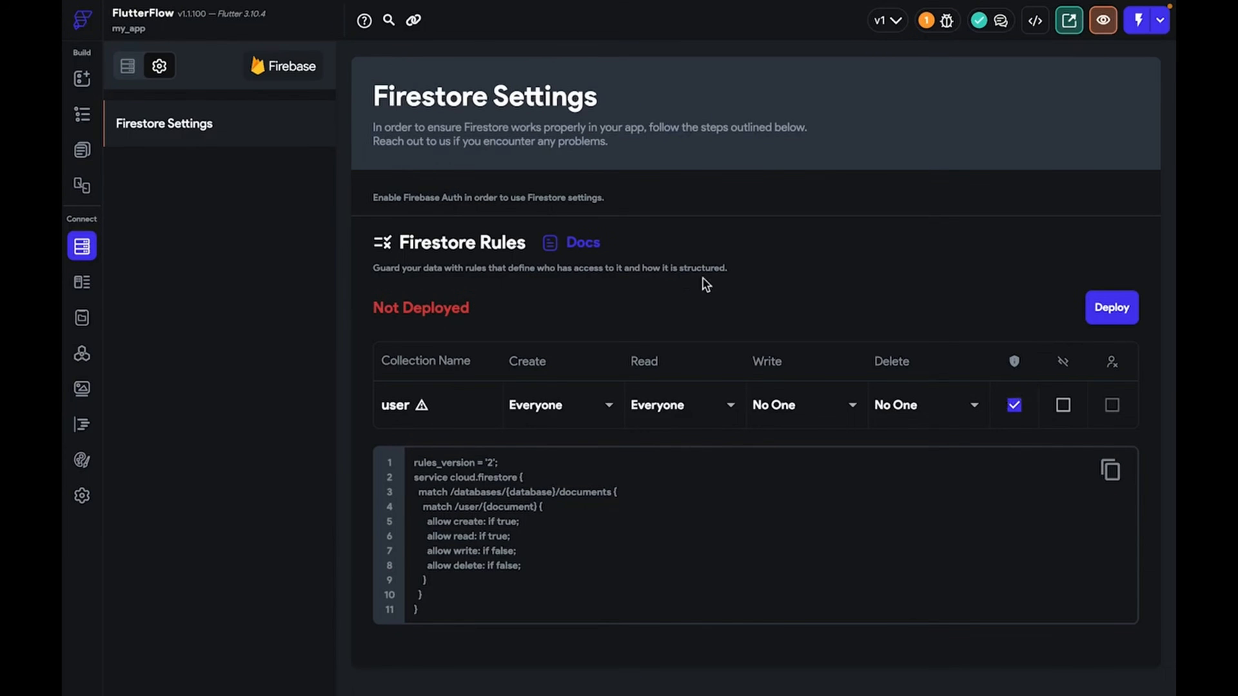
key("ctrl+Right")
key("ctrl+Left")
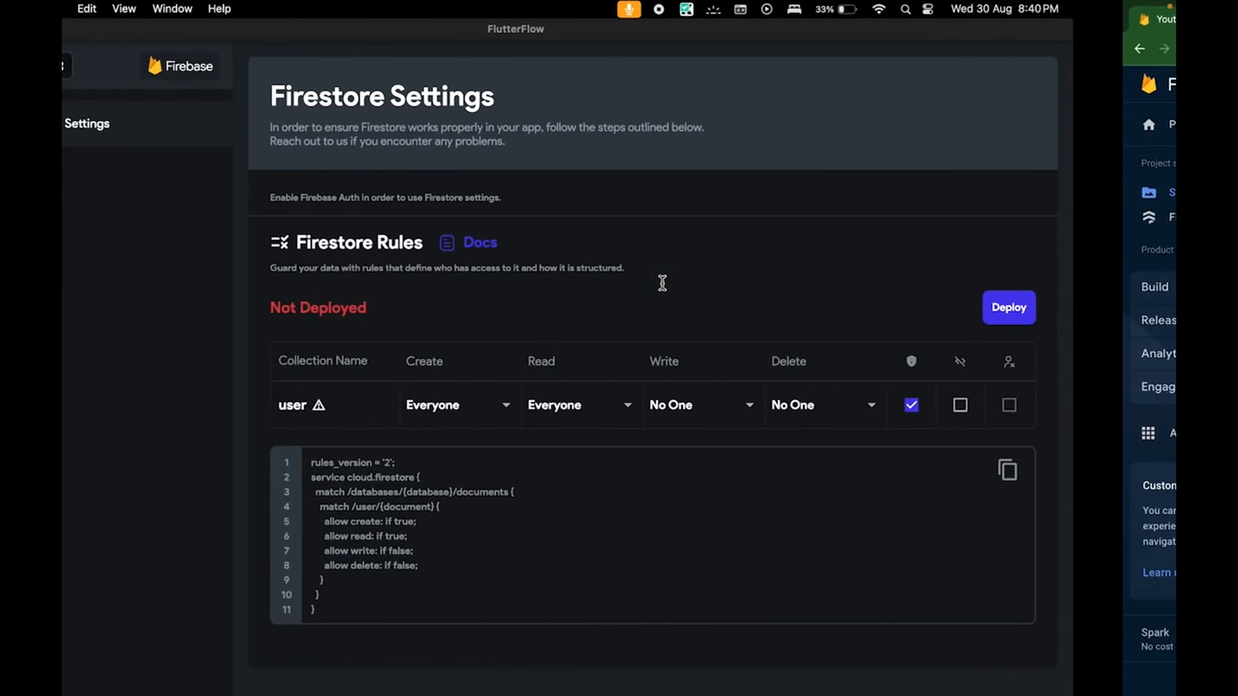
left_click(81, 497)
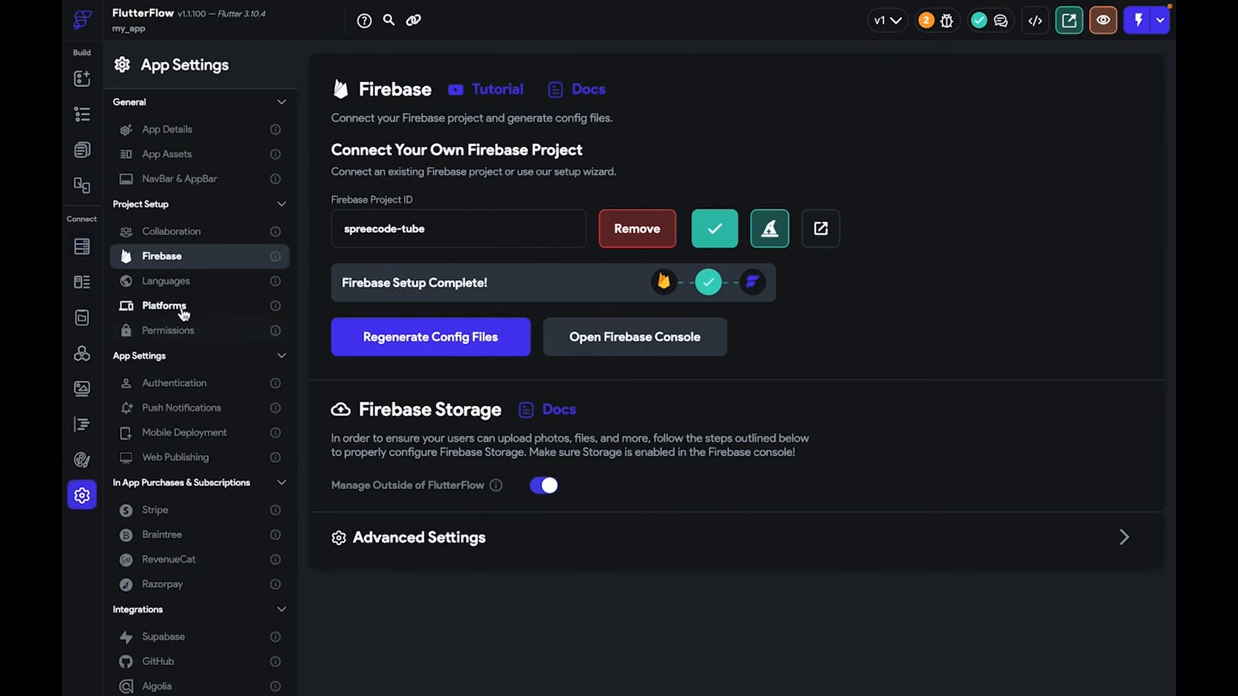
Turn off 'Manage Outside of FlutterFlow' for Storage and deploy the storage rules
left_click(536, 488)
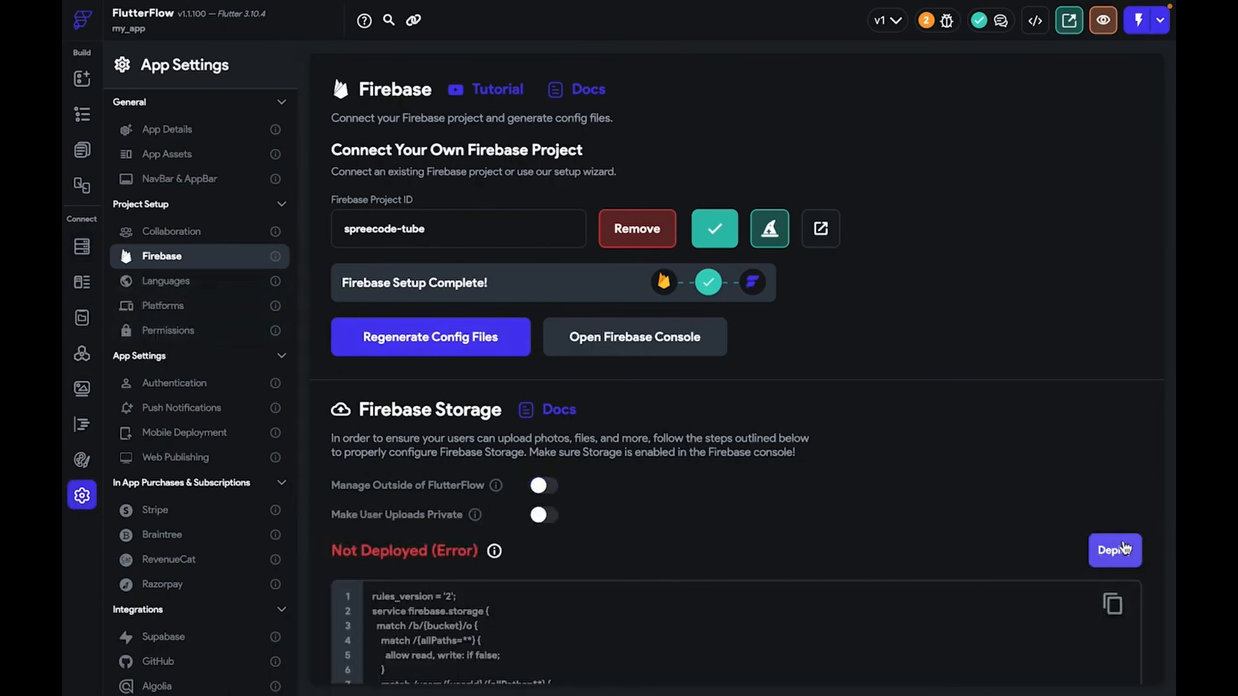
left_click(1115, 550)
left_click(763, 378)
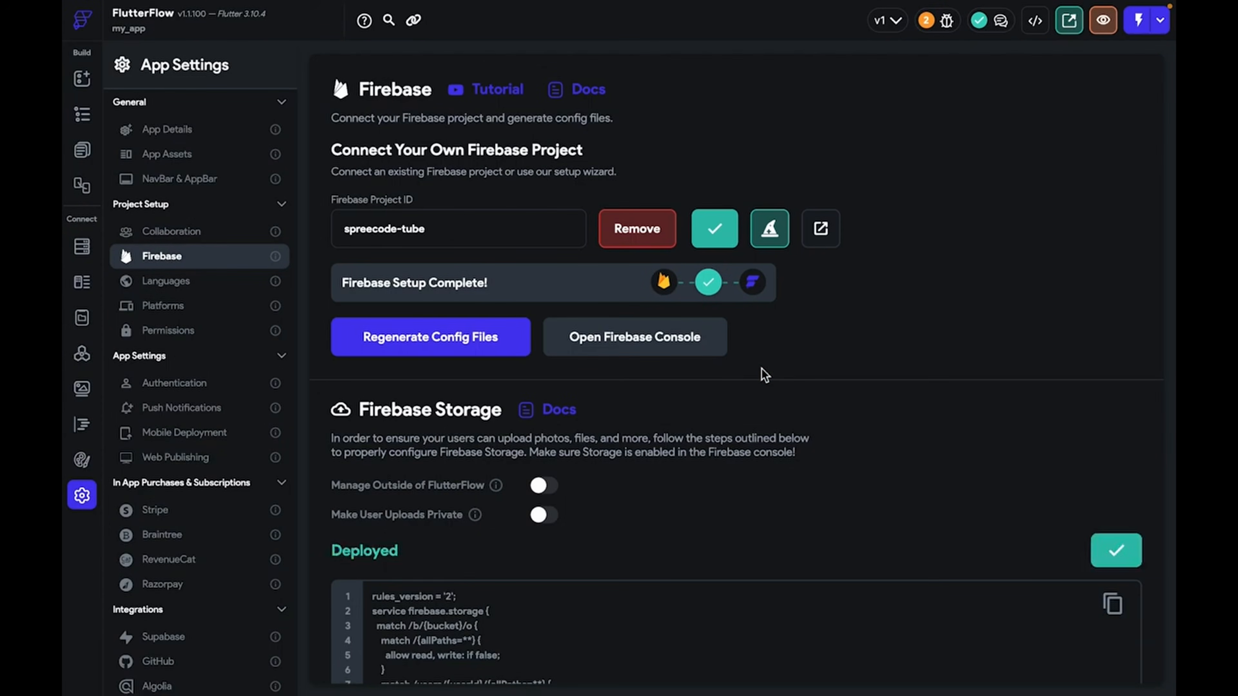
scroll(582, 476, "down", 3)
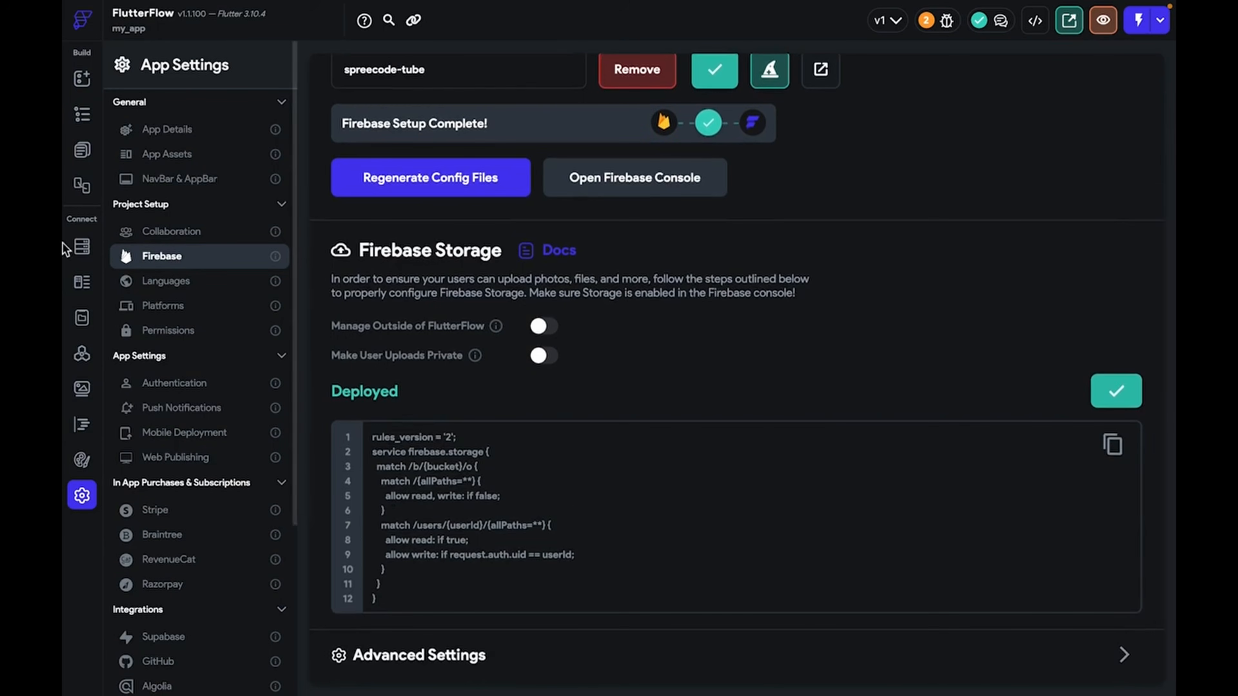
left_click(77, 244)
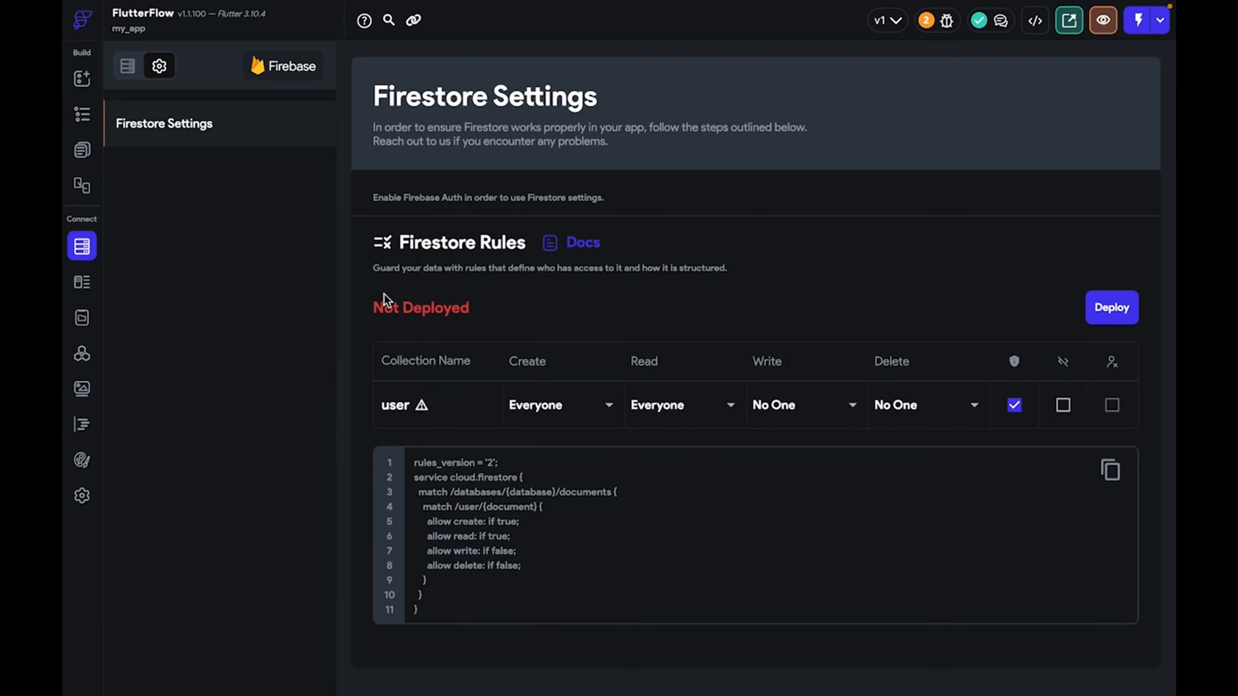
Set the user collection's Create, Write and Delete permissions to Everyone
left_click(128, 65)
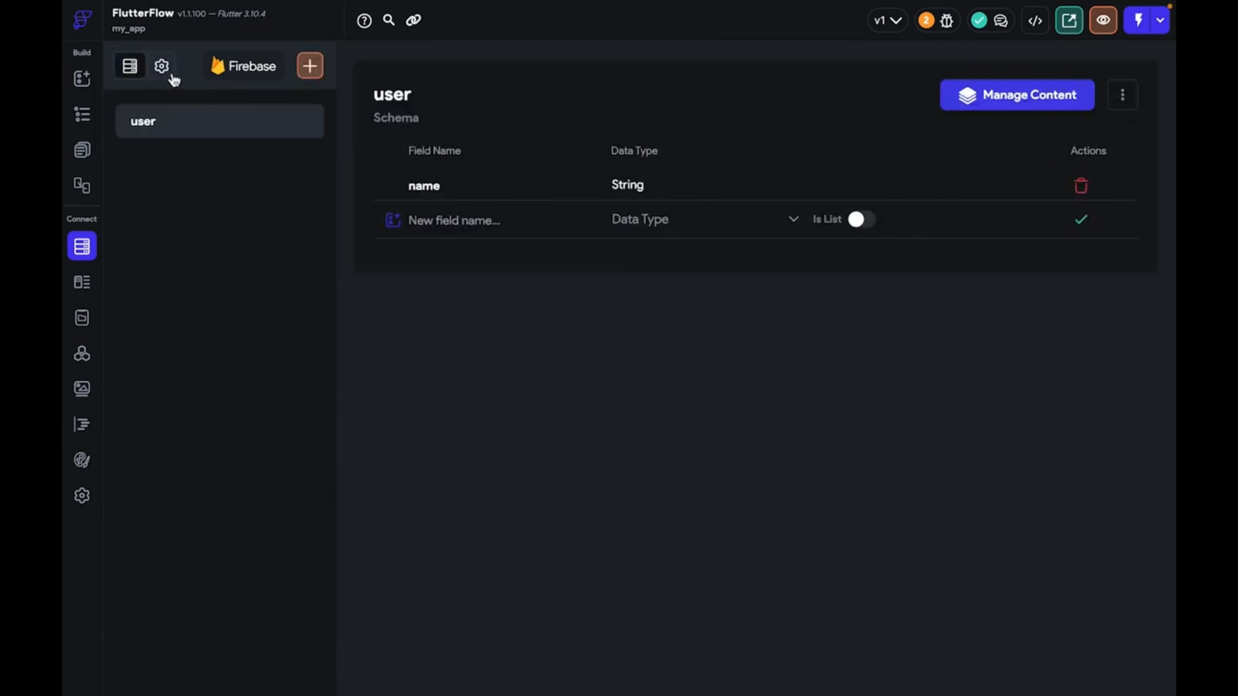
left_click(161, 66)
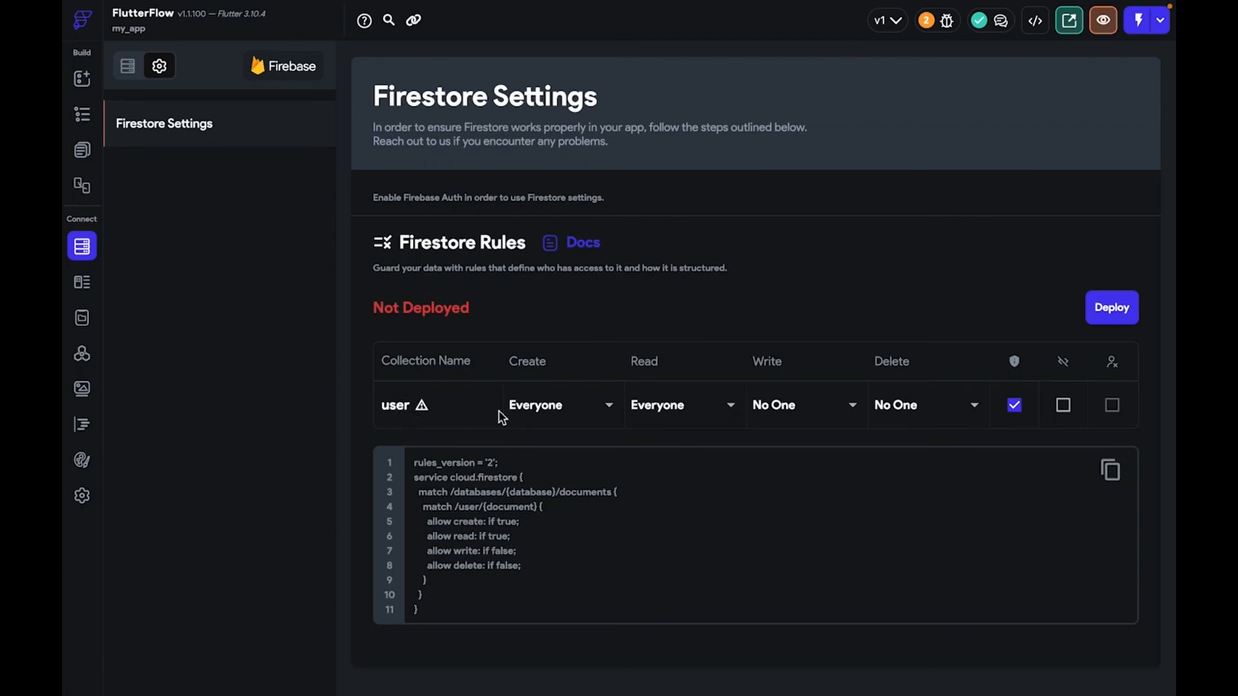
left_click(545, 418)
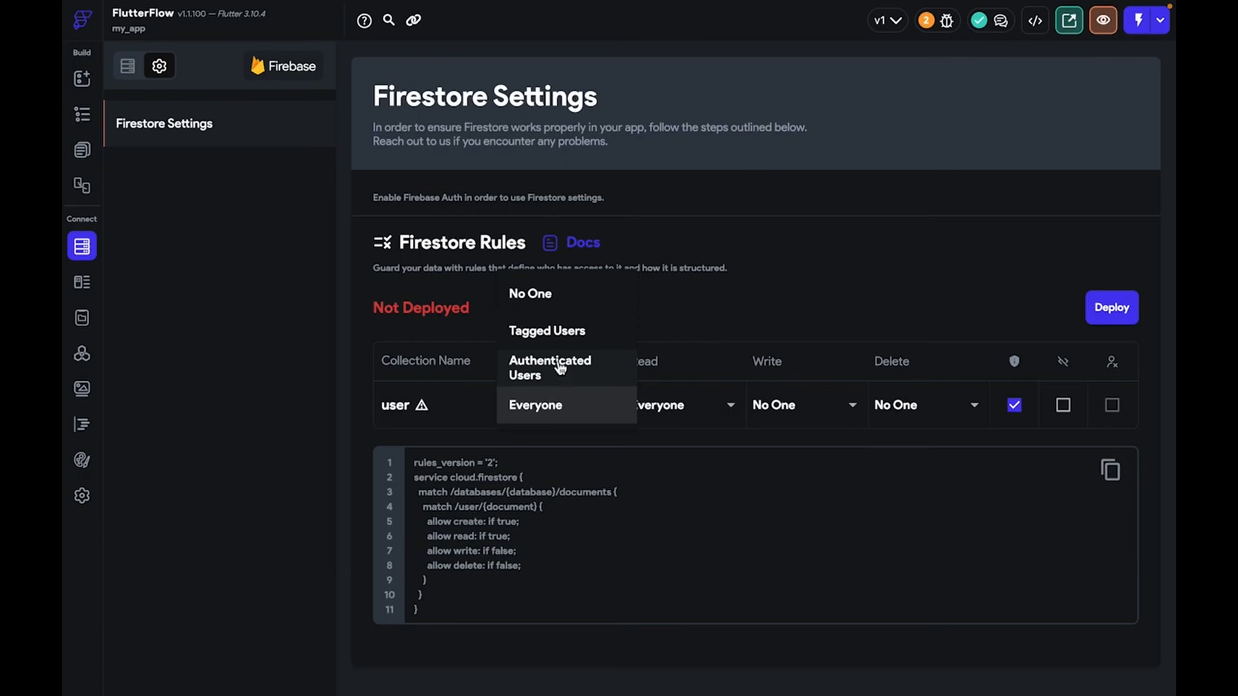
left_click(589, 402)
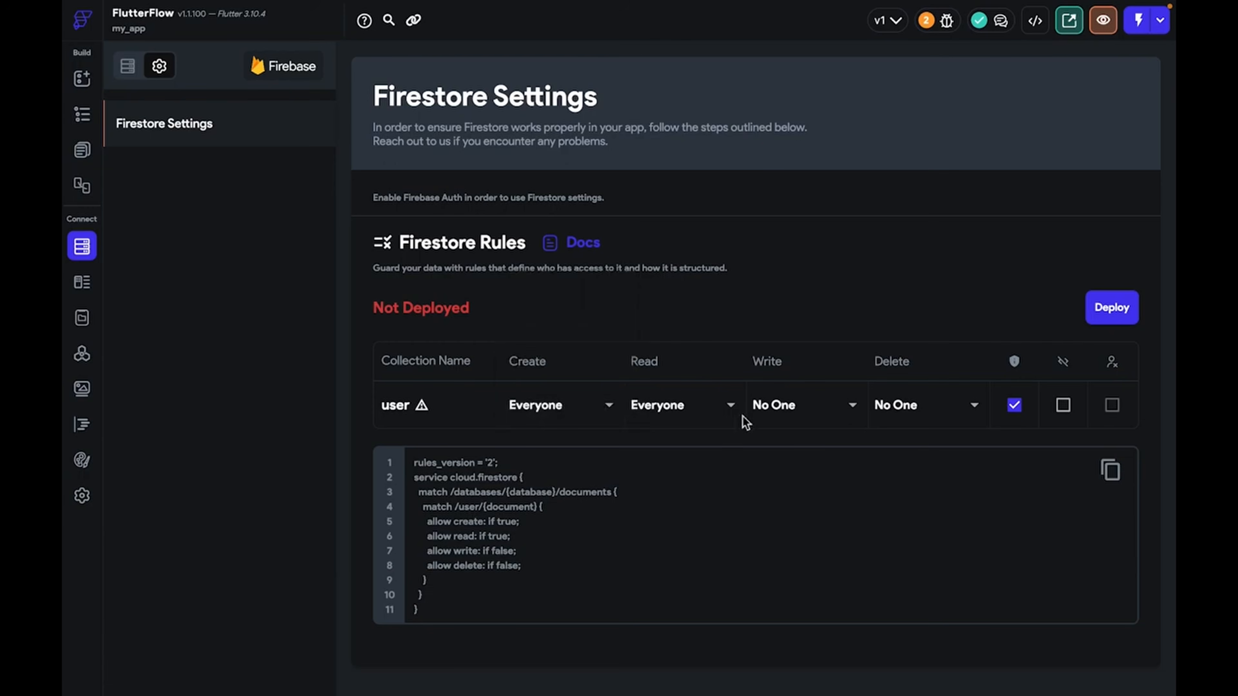
left_click(788, 410)
left_click(779, 521)
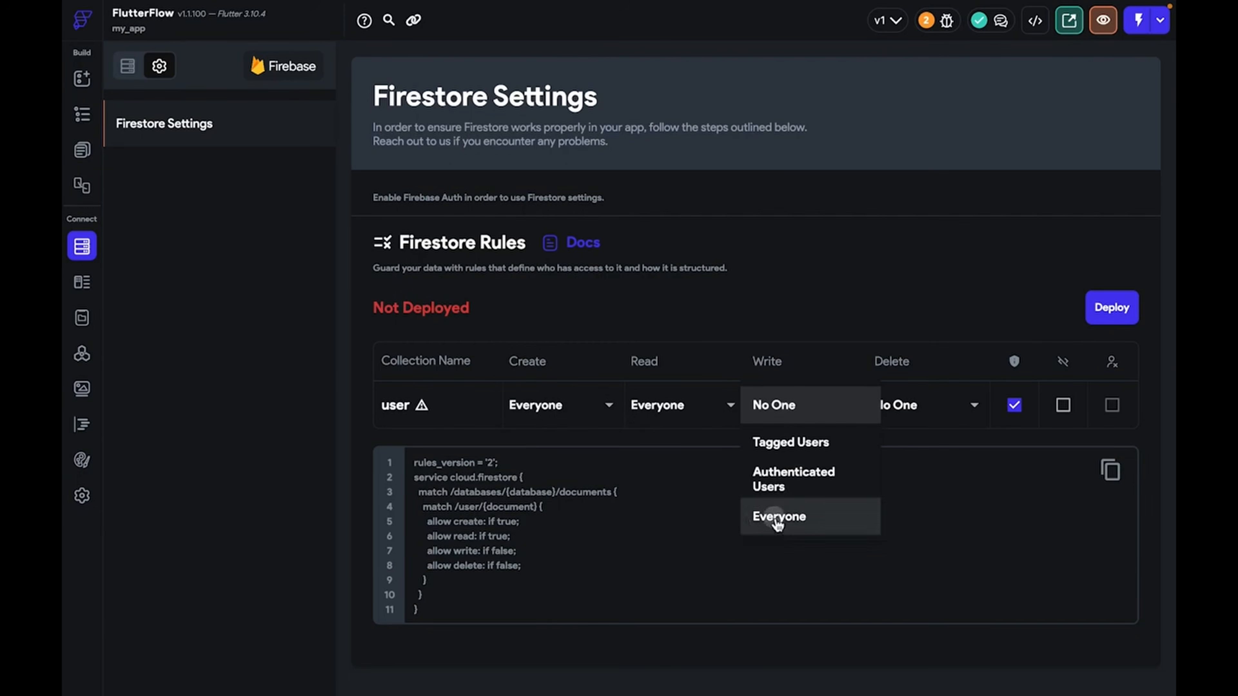
left_click(921, 410)
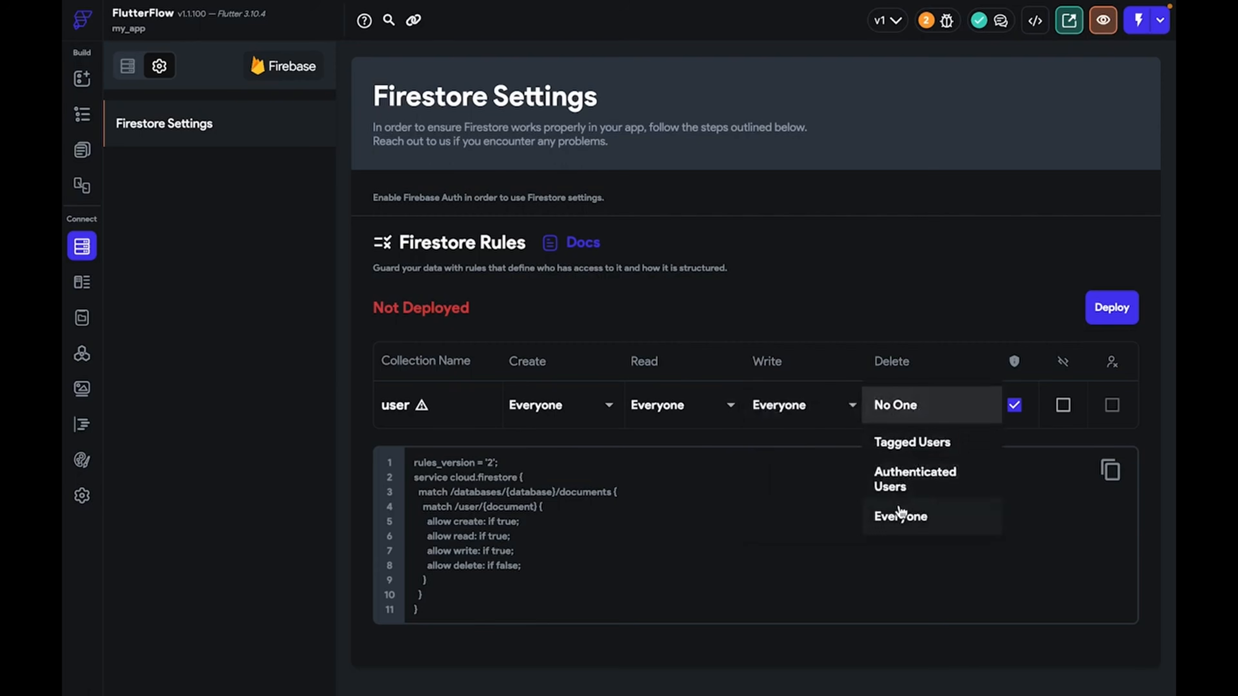
left_click(901, 516)
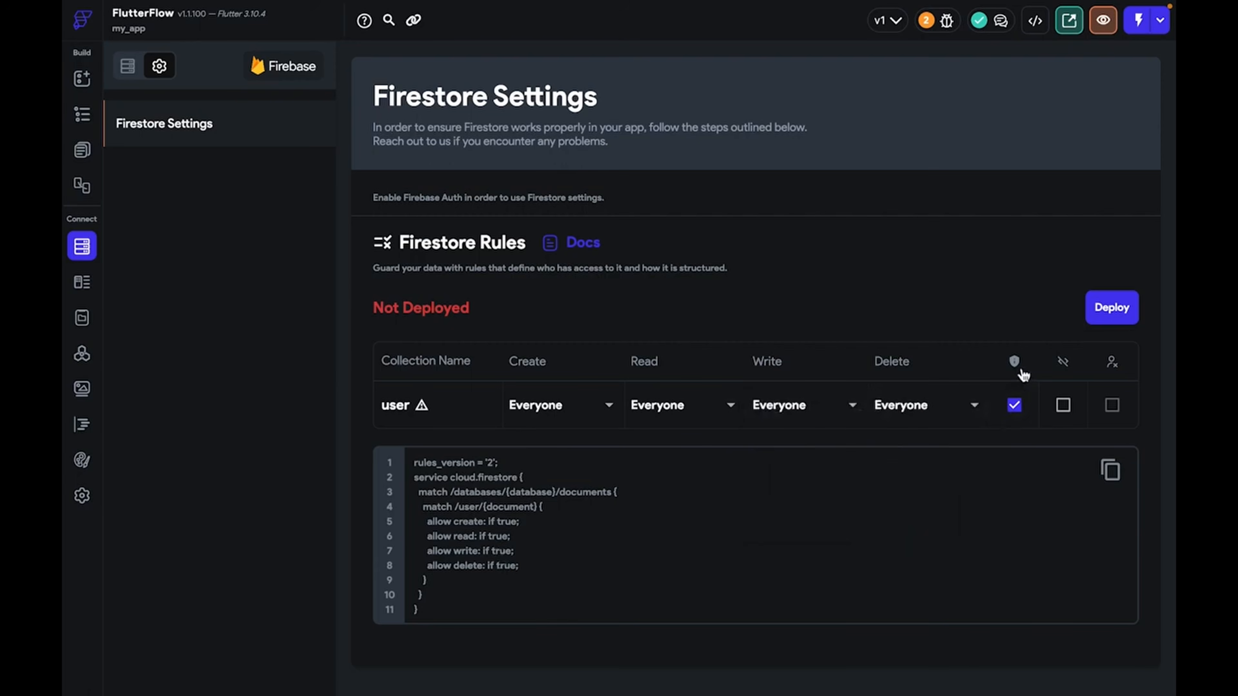
Uncheck the sensitive-data shield for the user collection's Firestore rules
mouse_move(1023, 374)
left_click(1019, 409)
mouse_move(1069, 371)
mouse_move(1116, 373)
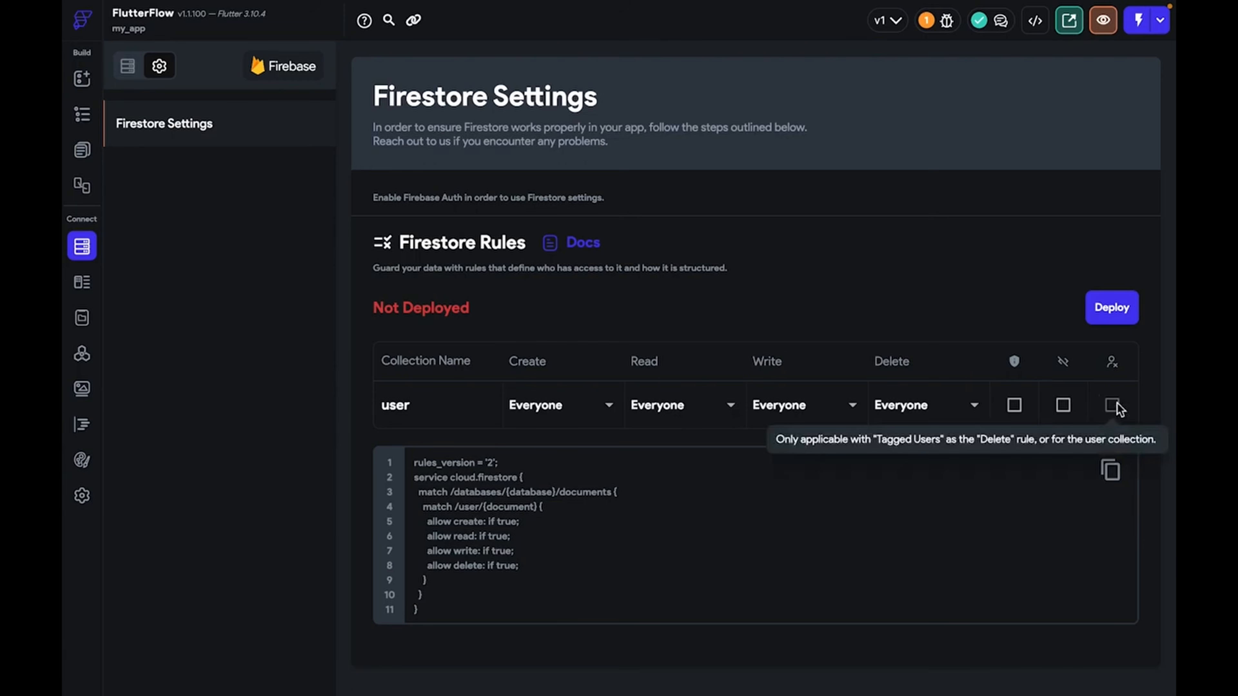
Keep Create at Everyone instead of Tagged Users and deploy the Firestore rules
left_click(507, 412)
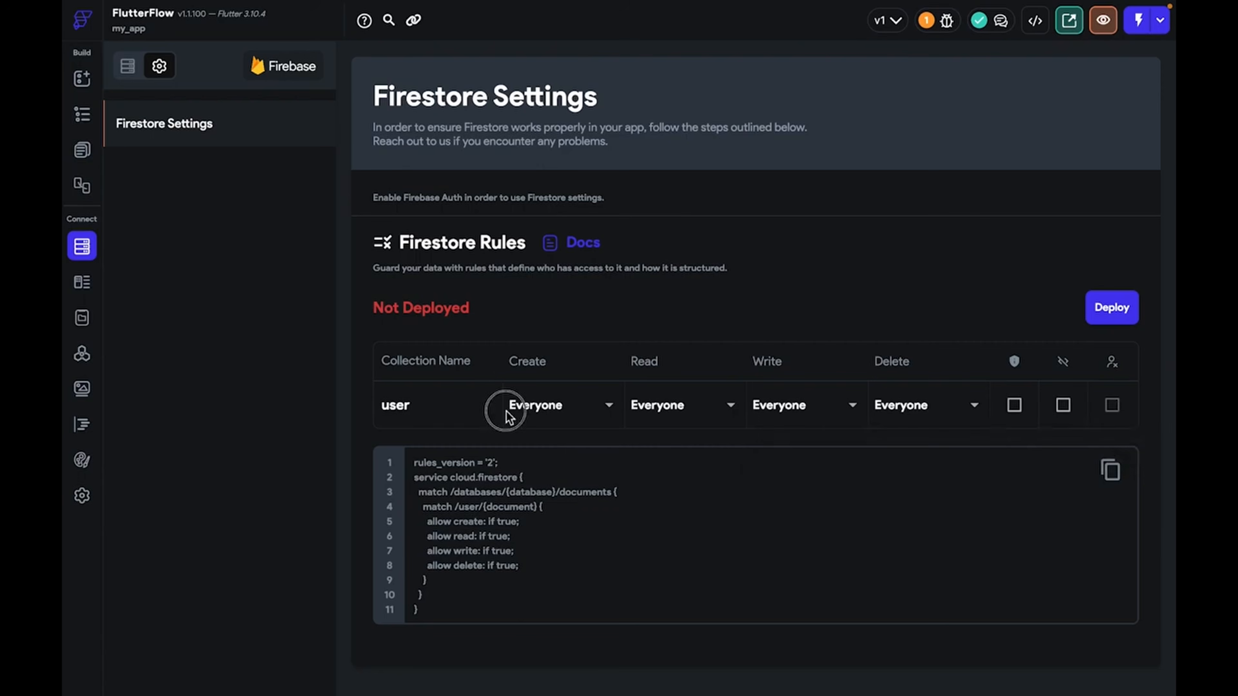
left_click(562, 342)
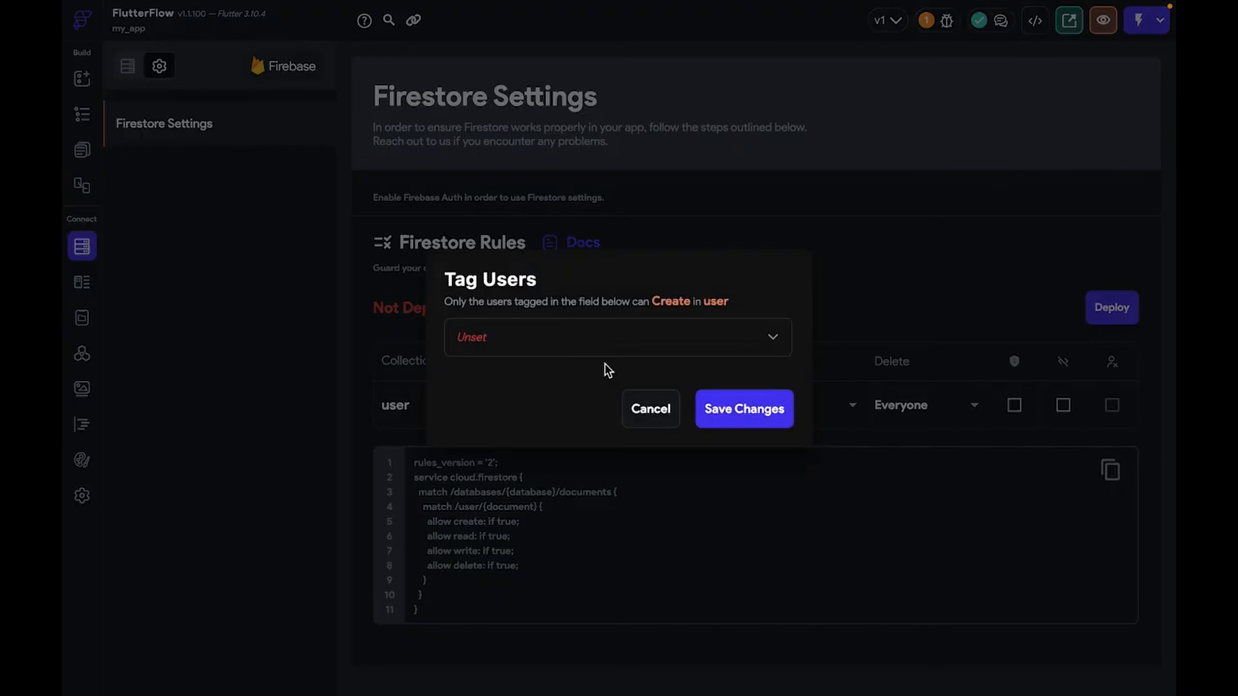
left_click(630, 341)
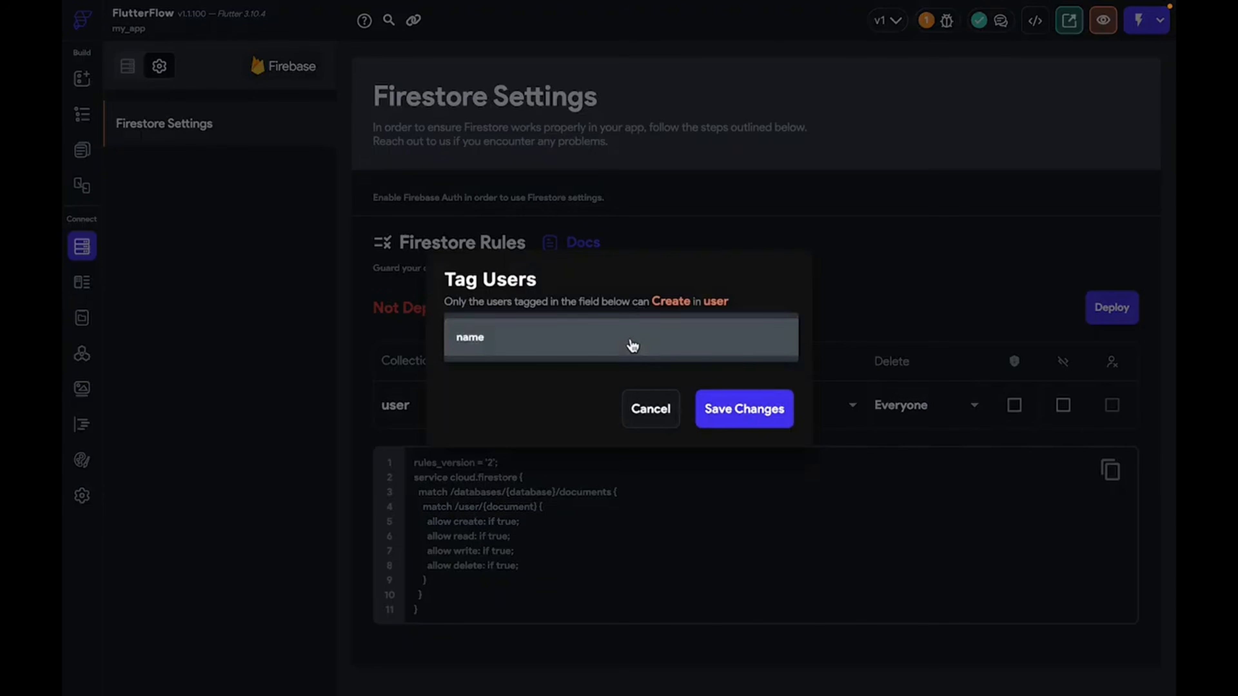
left_click(648, 408)
left_click(648, 407)
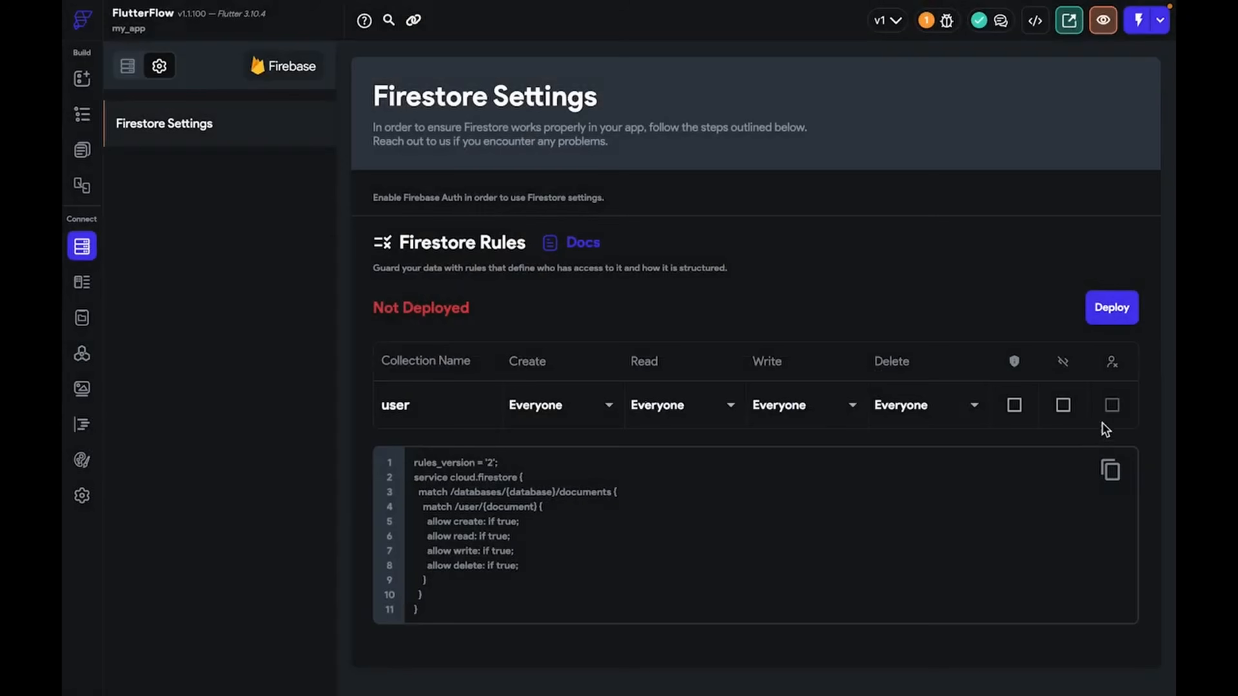
left_click(1115, 310)
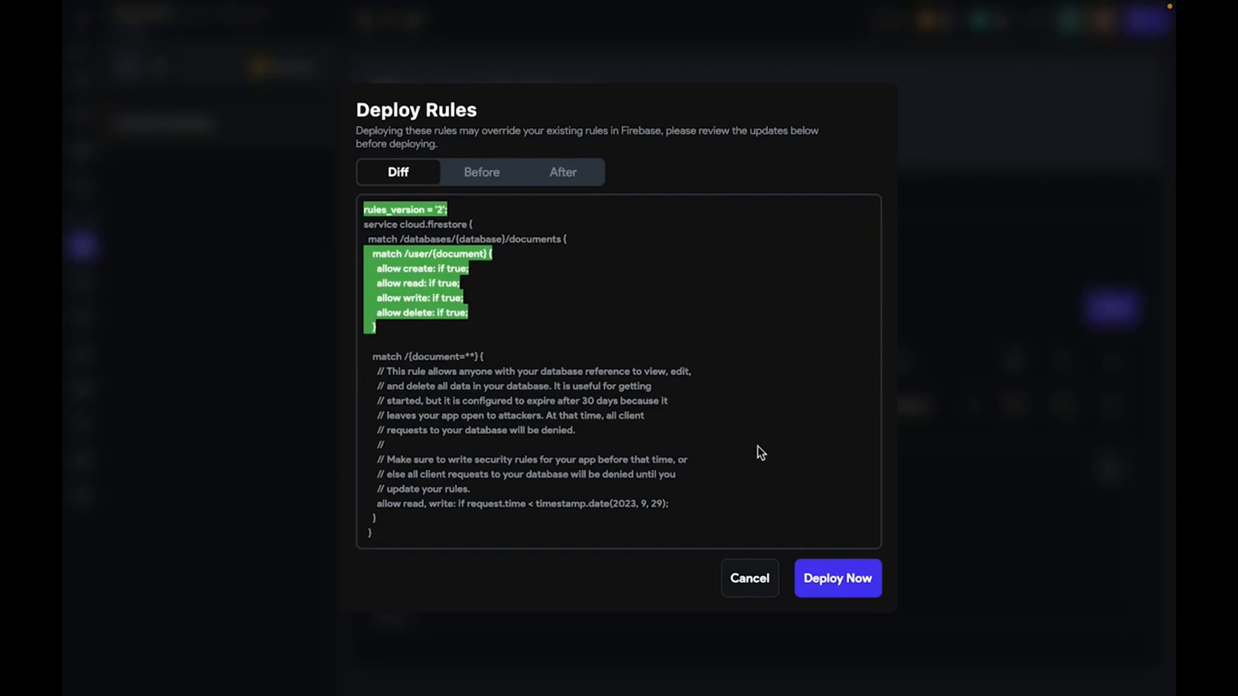
left_click(848, 580)
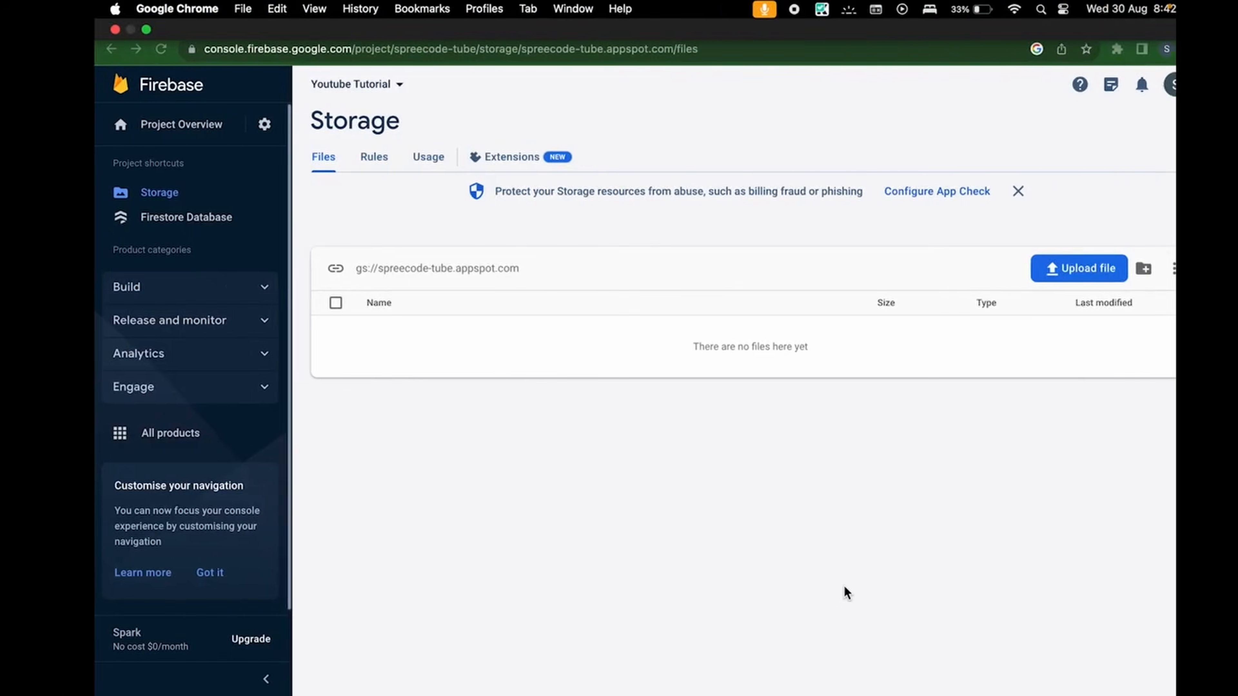
Check the live Firestore rules in Firebase, then show the user schema in FlutterFlow
left_click(174, 221)
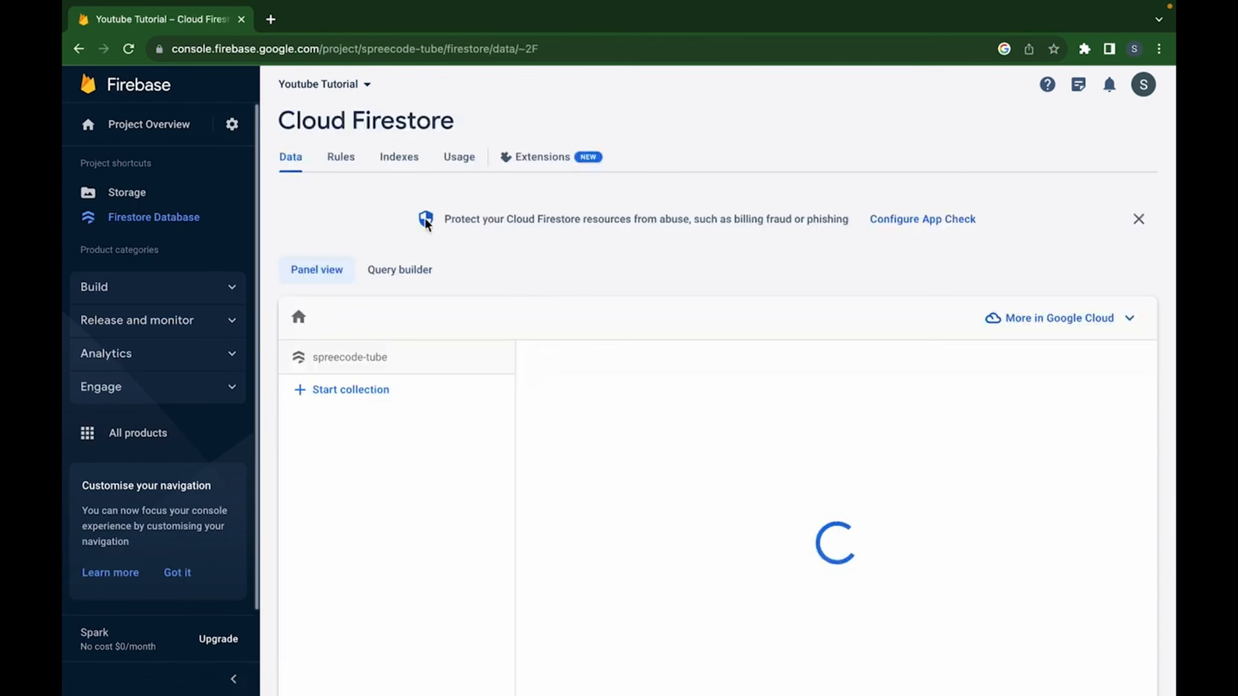
left_click(356, 157)
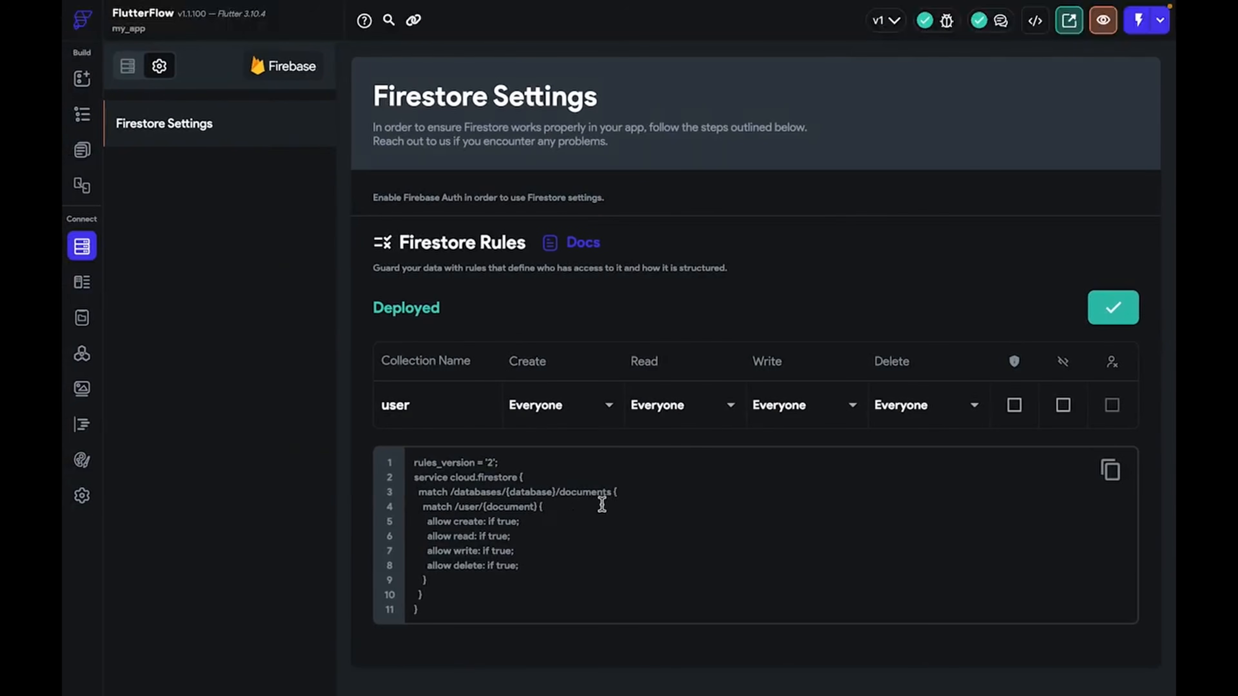
left_click(128, 65)
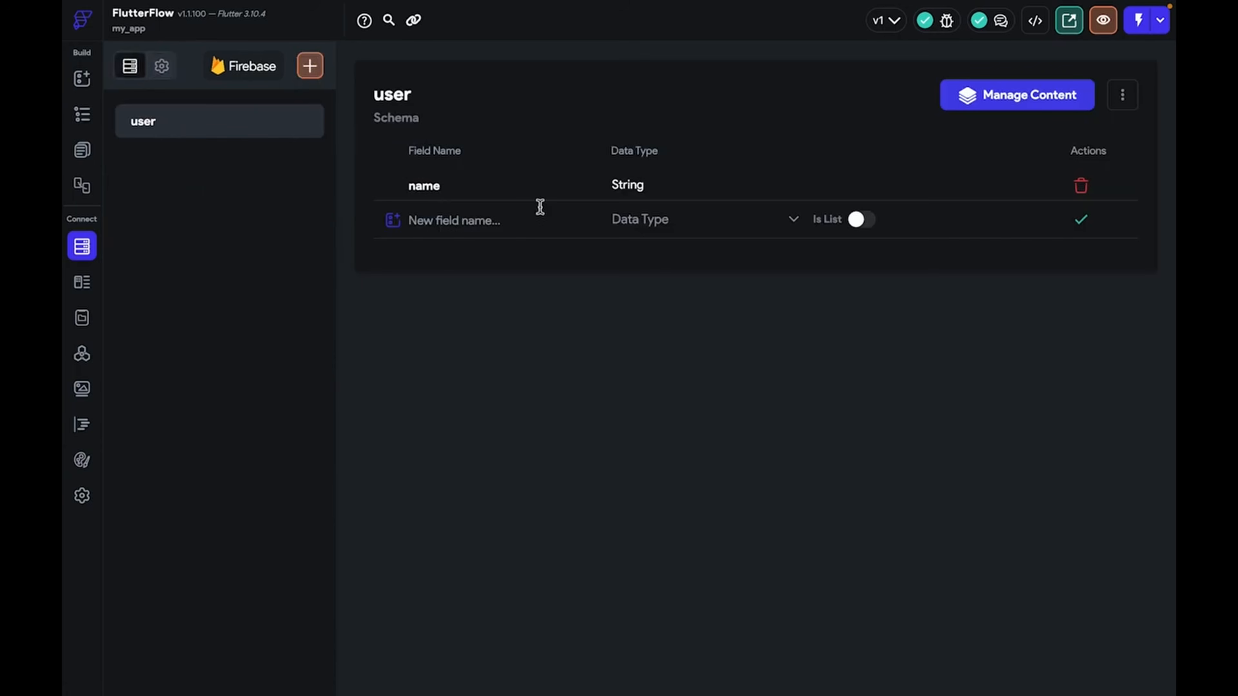
Add a Row to the top of HomePage with padding 10 on all sides
left_click(88, 157)
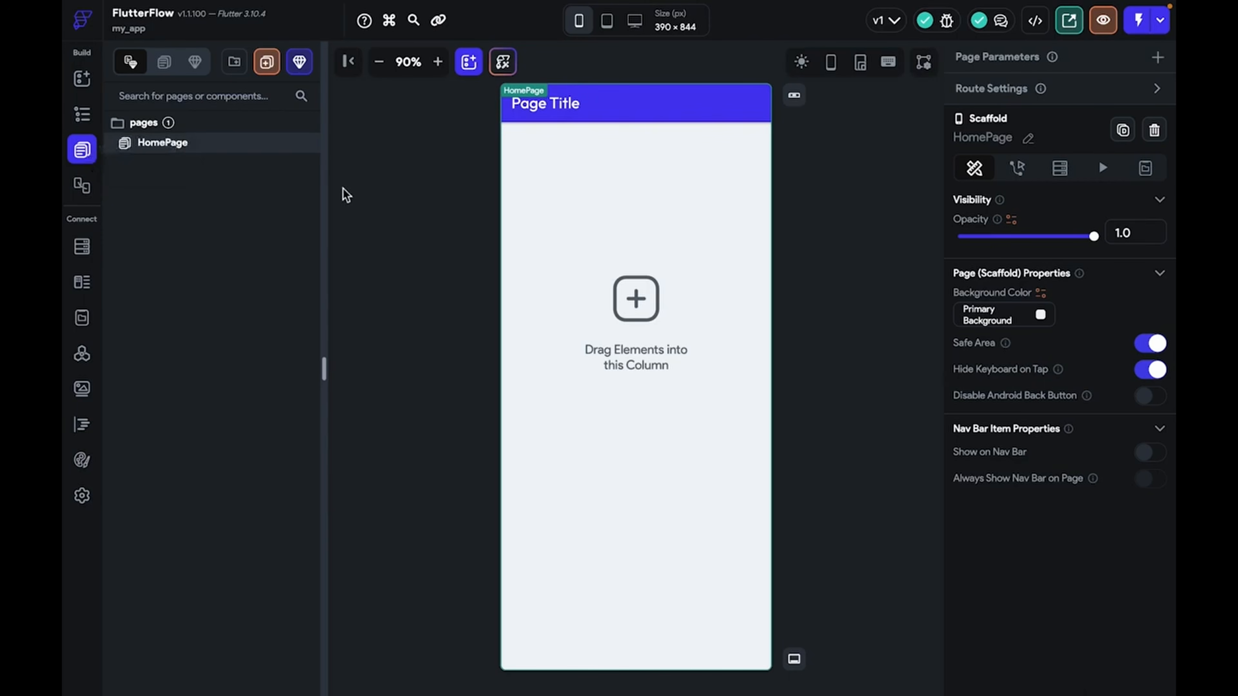
left_click(78, 91)
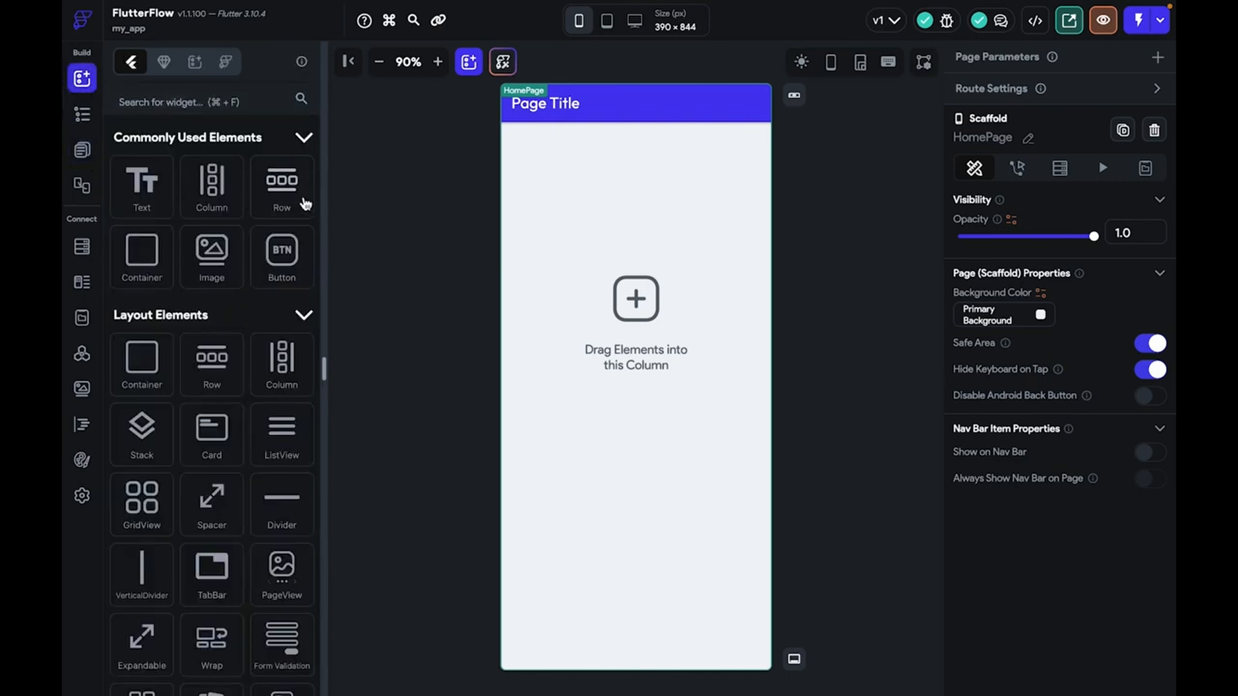
left_click_drag(290, 197, 647, 212)
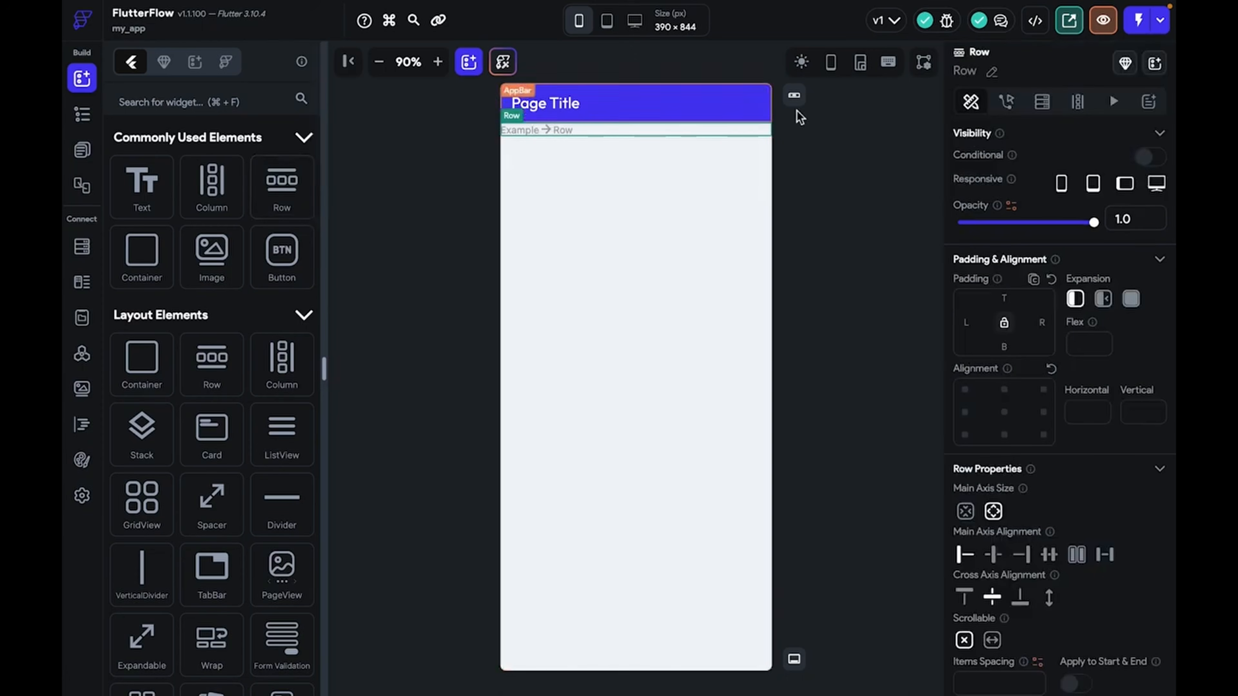
left_click(1004, 323)
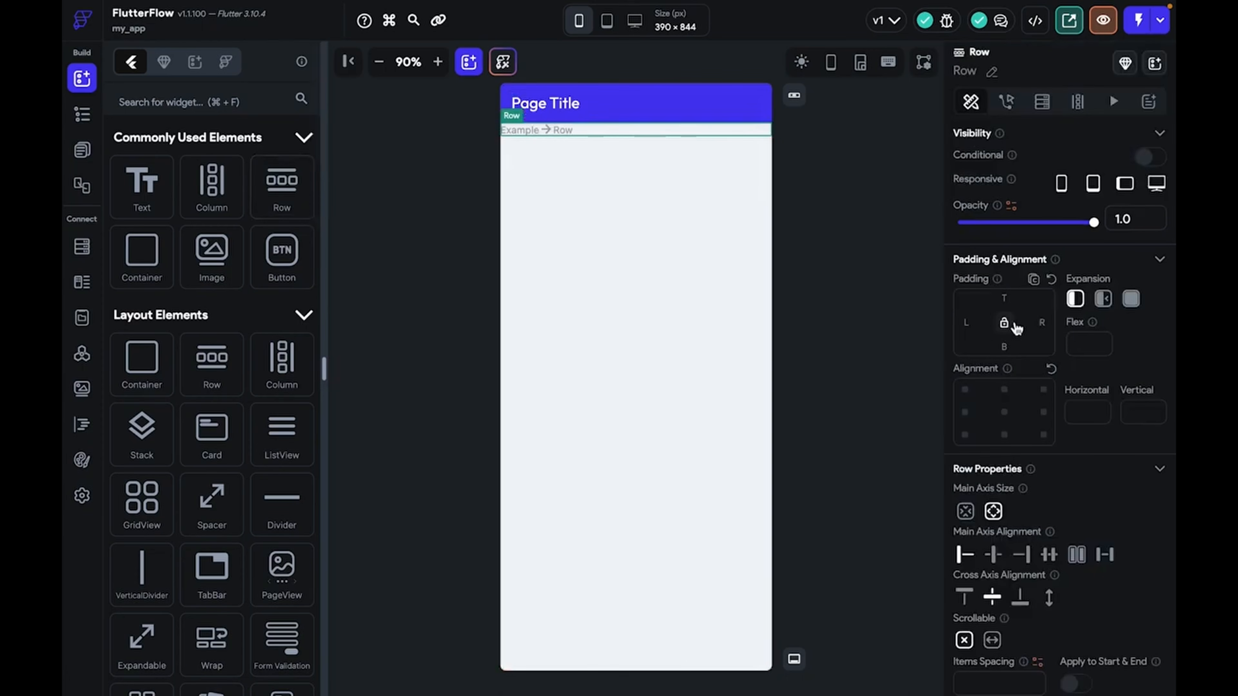
left_click(1009, 297)
type("10")
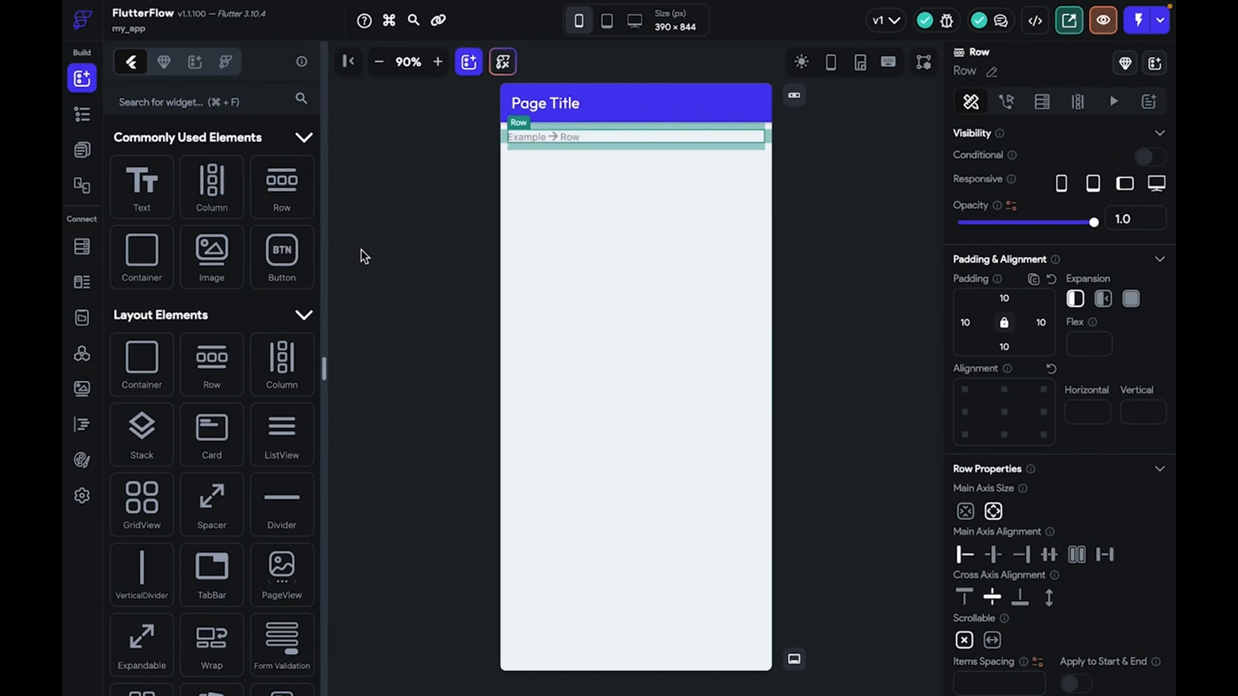
Place a TextField and a Button side by side inside the Row
left_click(201, 102)
type("text")
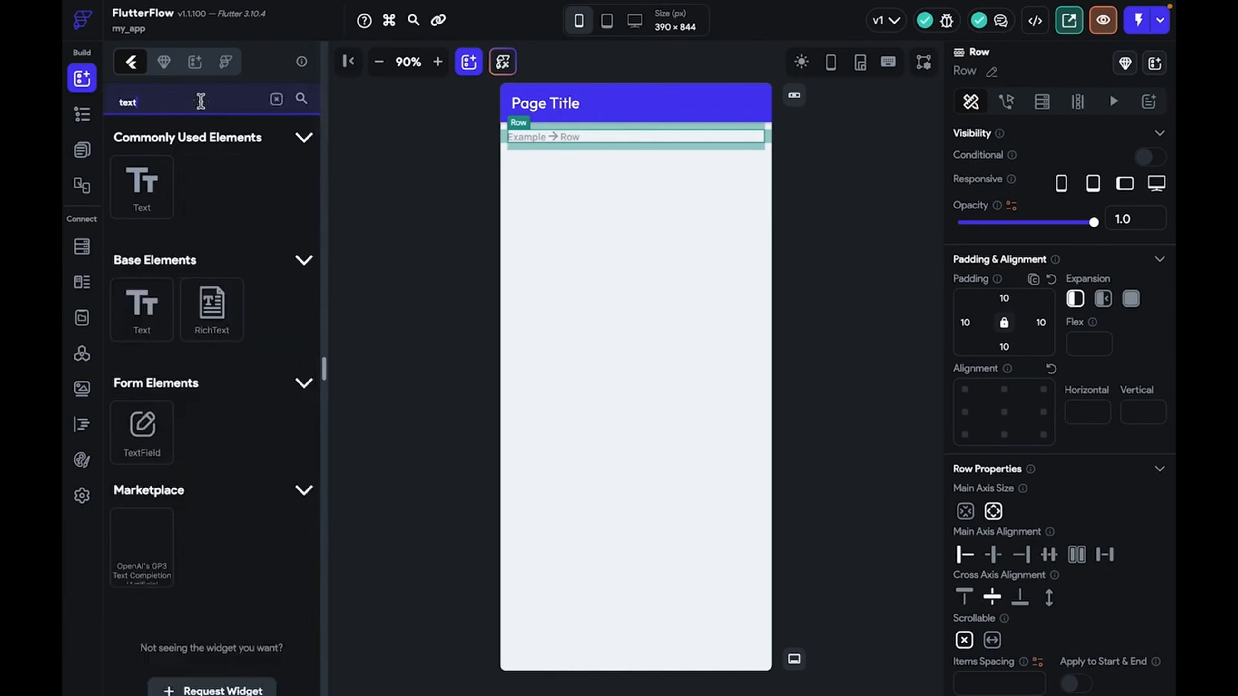
left_click_drag(161, 437, 634, 138)
left_click(760, 147)
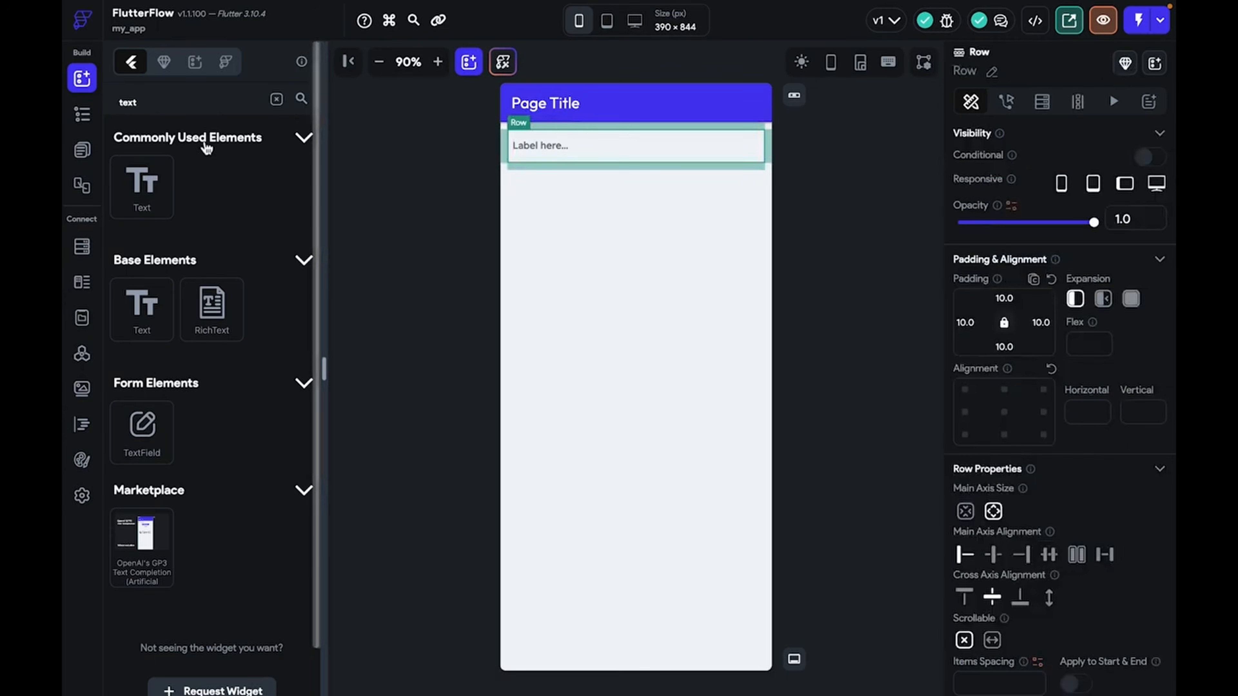
left_click(206, 102)
key("BackSpace")
key("BackSpace")
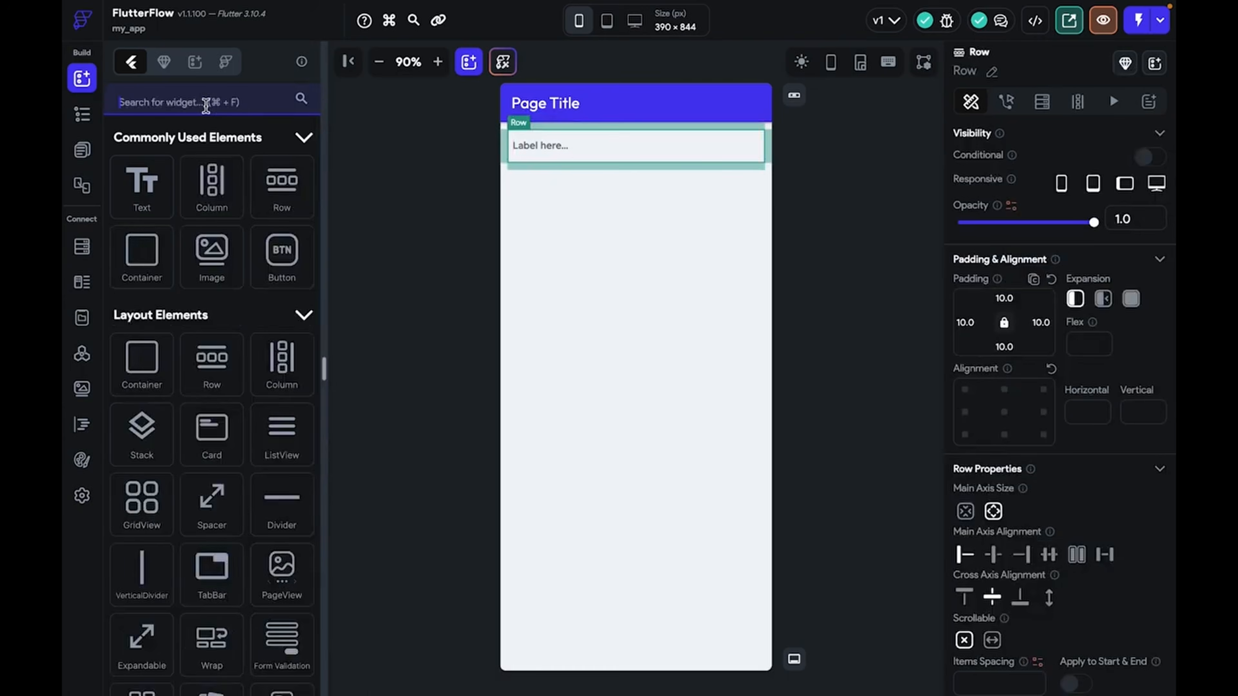
type("butt")
left_click_drag(141, 192, 685, 139)
Give the text field an Outline input border
left_click(615, 143)
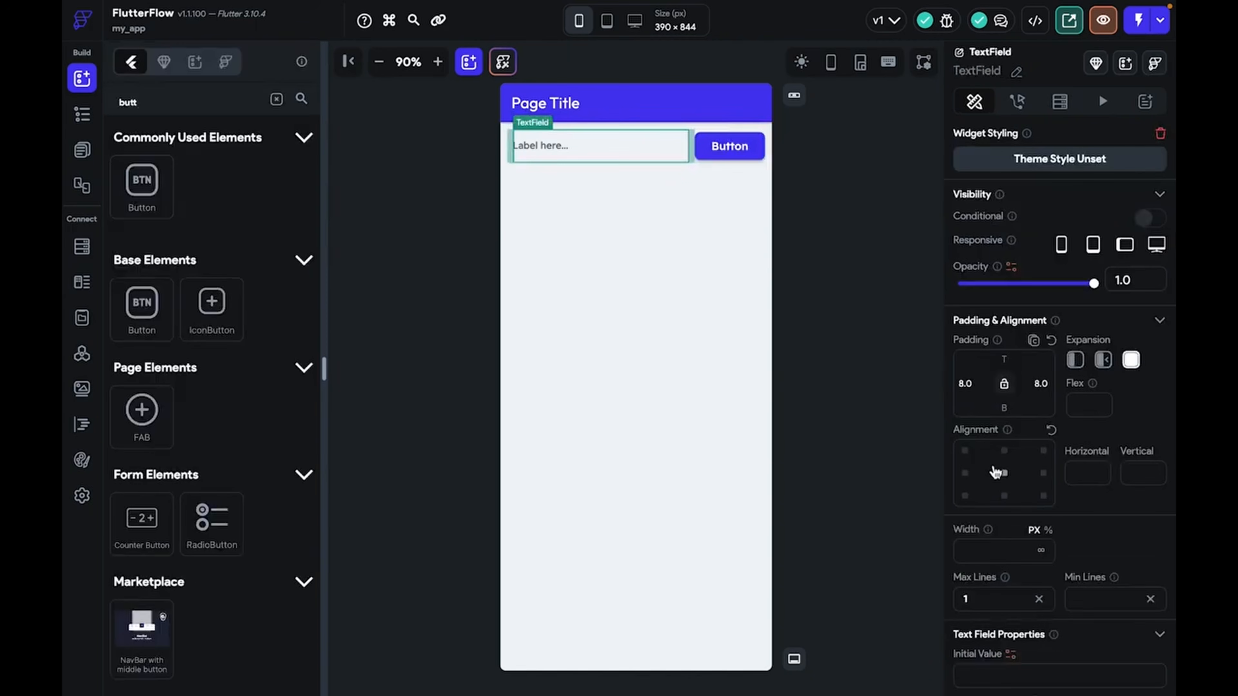
scroll(994, 470, "down", 10)
scroll(1045, 439, "down", 5)
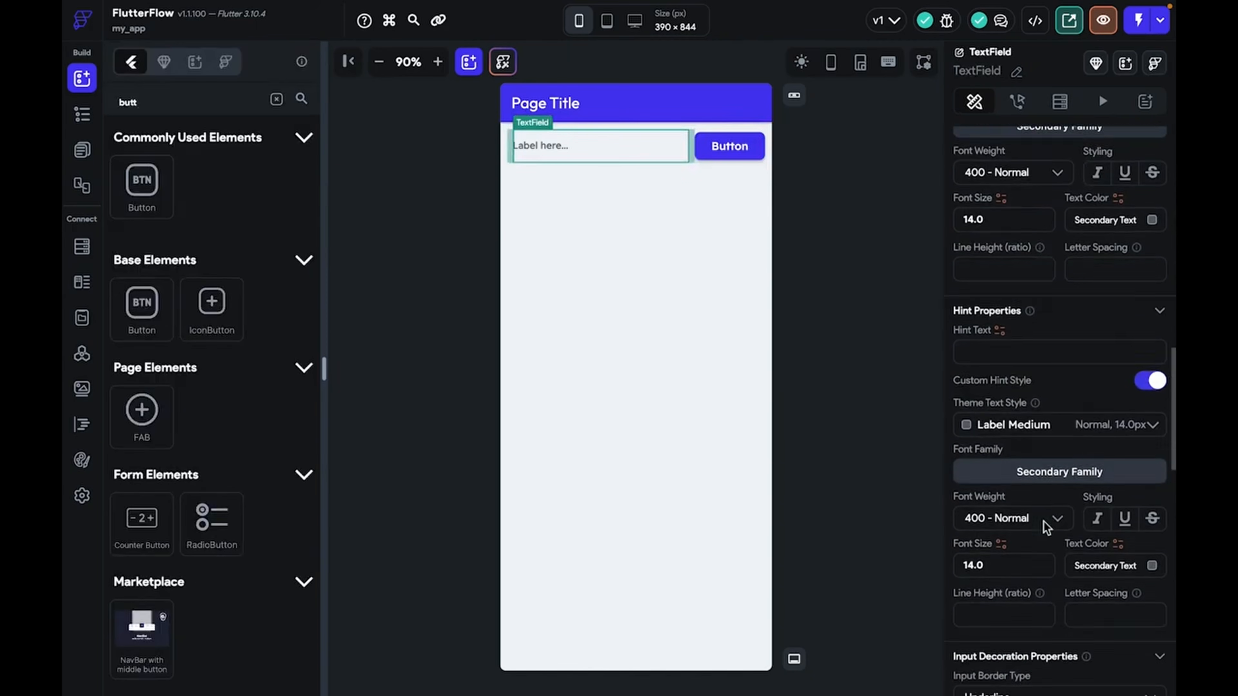
left_click(1043, 474)
left_click(994, 506)
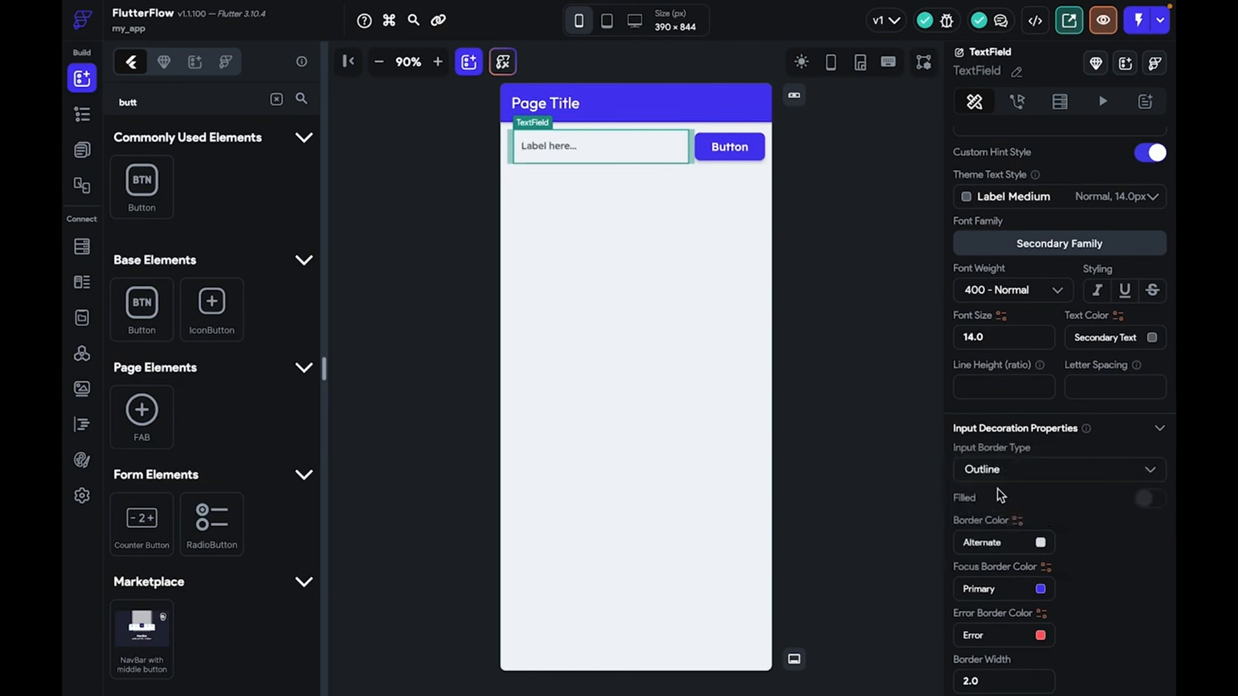
left_click(837, 384)
left_click(666, 160)
Change the button's label to 'Create'
left_click(731, 151)
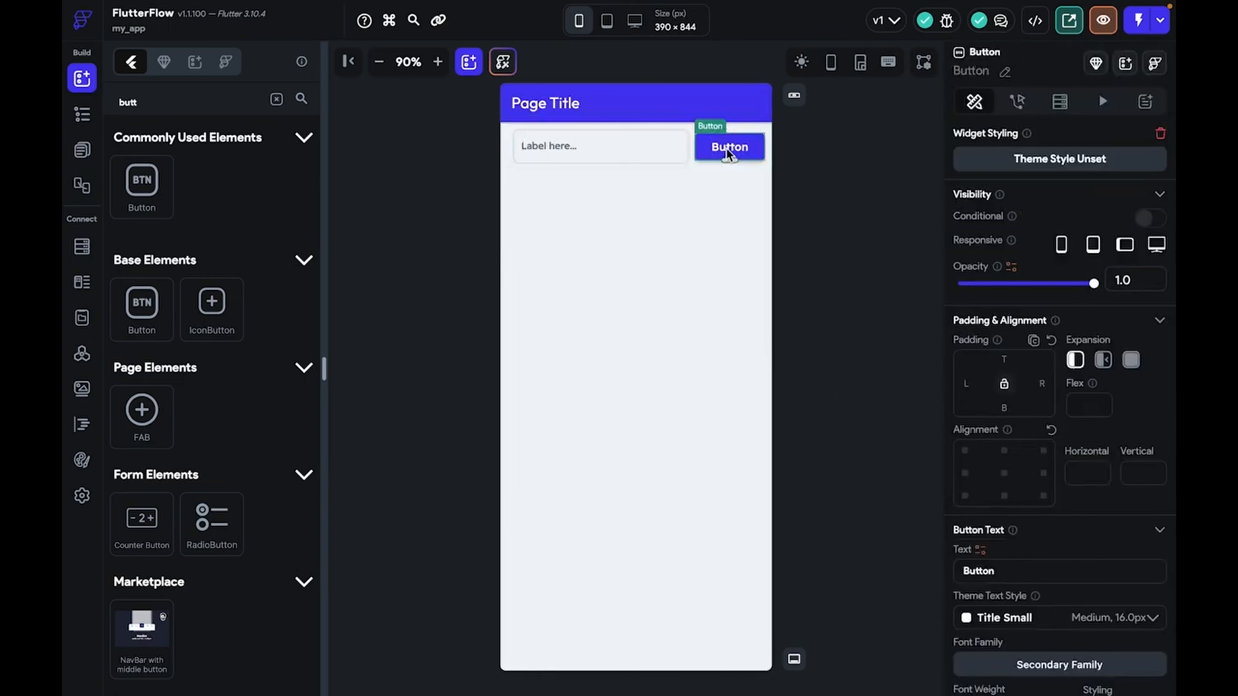
left_click_drag(1000, 572, 955, 571)
key("BackSpace")
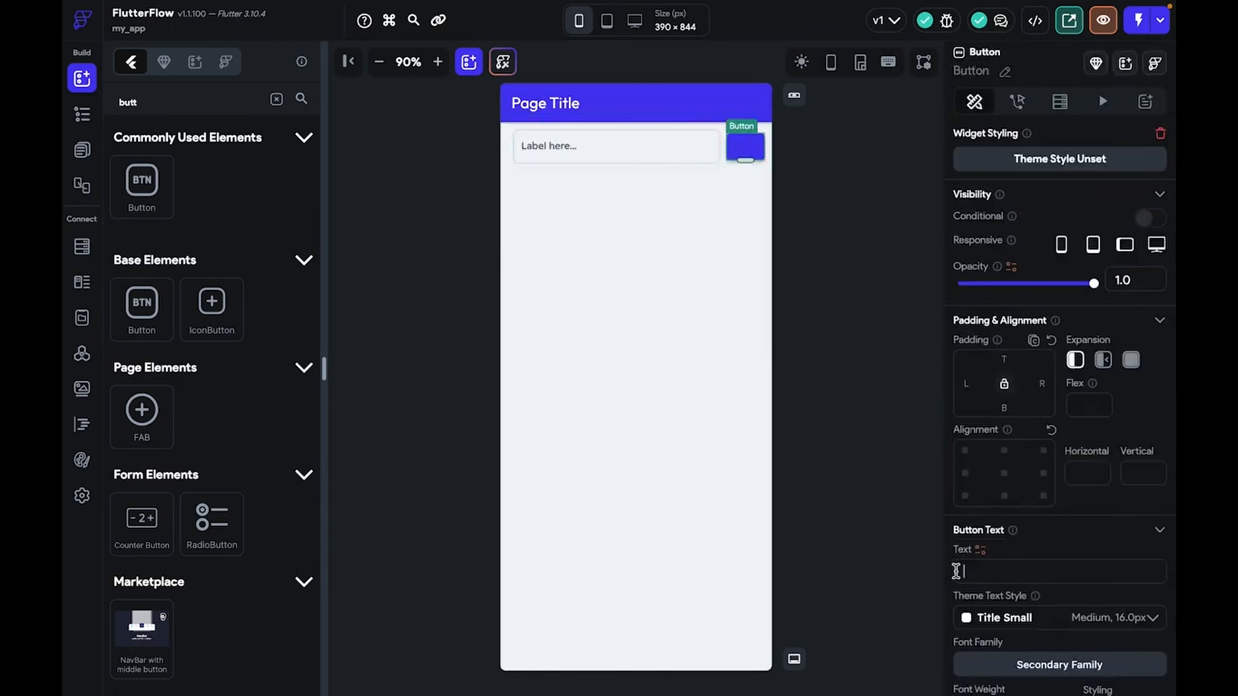
type("Create")
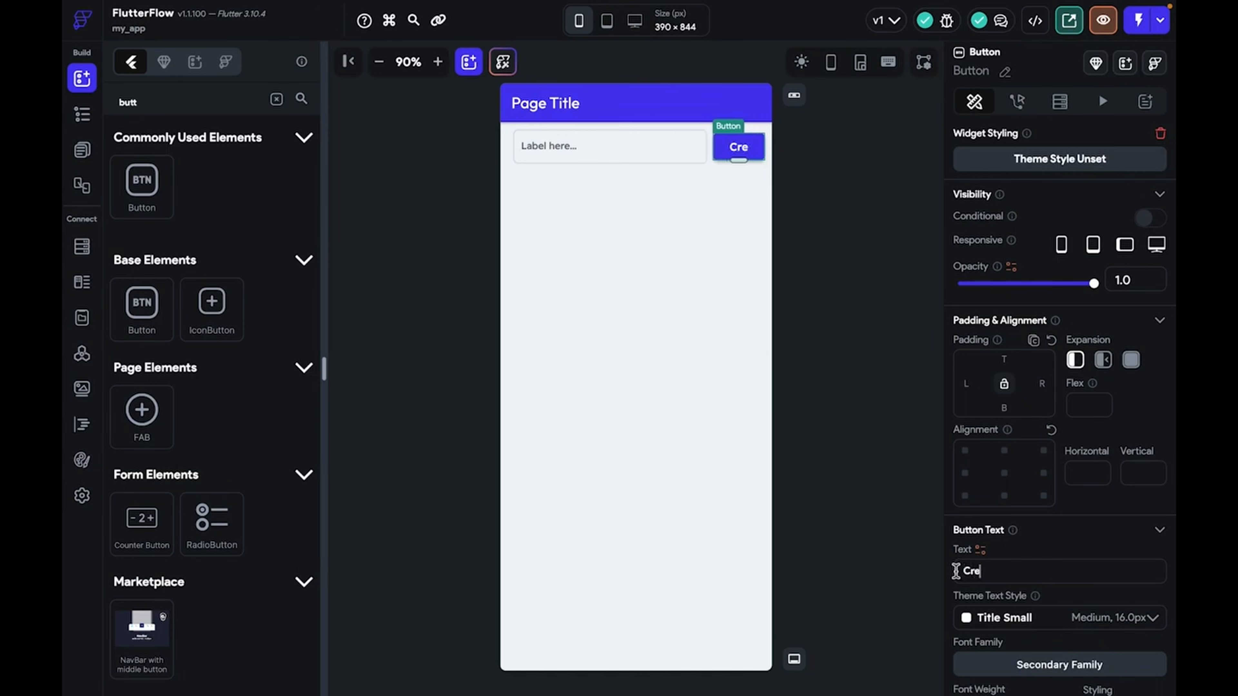
left_click(827, 468)
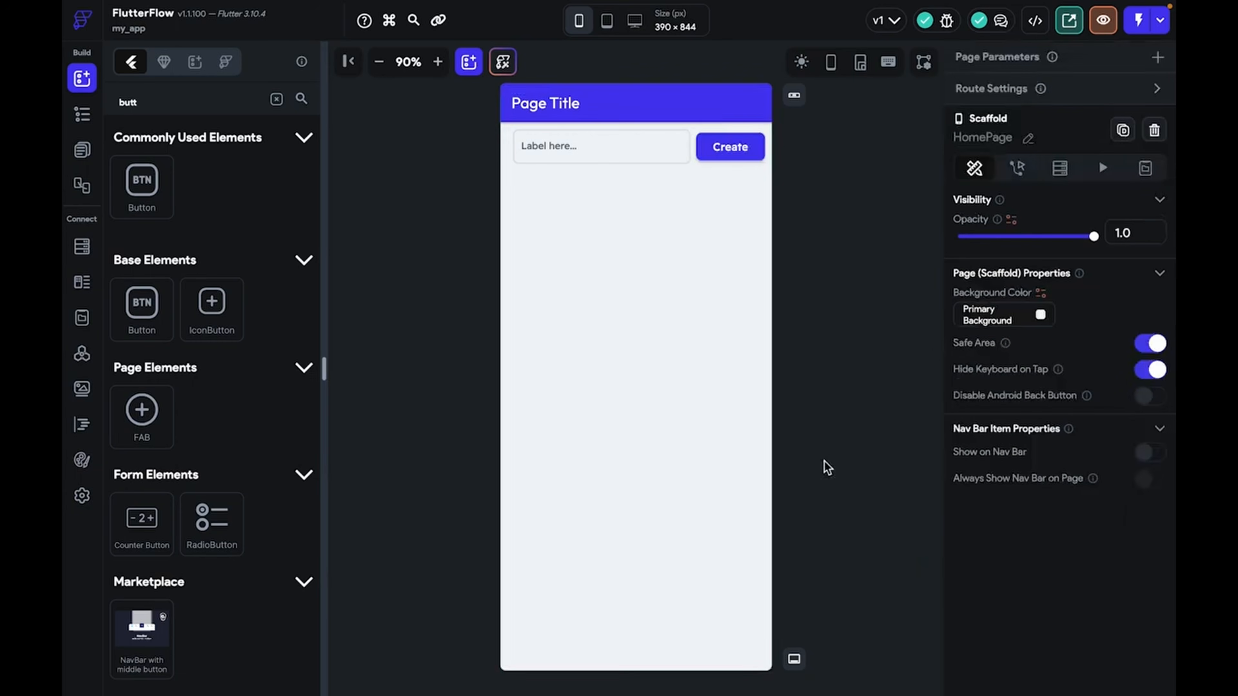
left_click(603, 148)
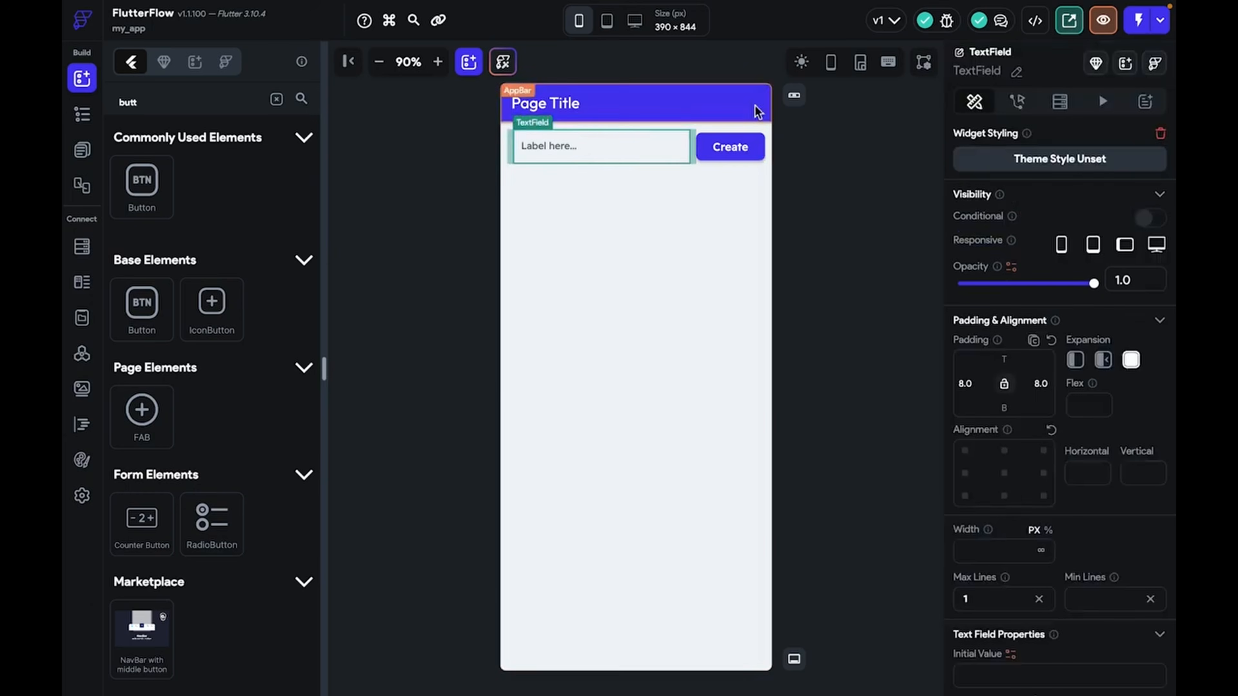
left_click(712, 146)
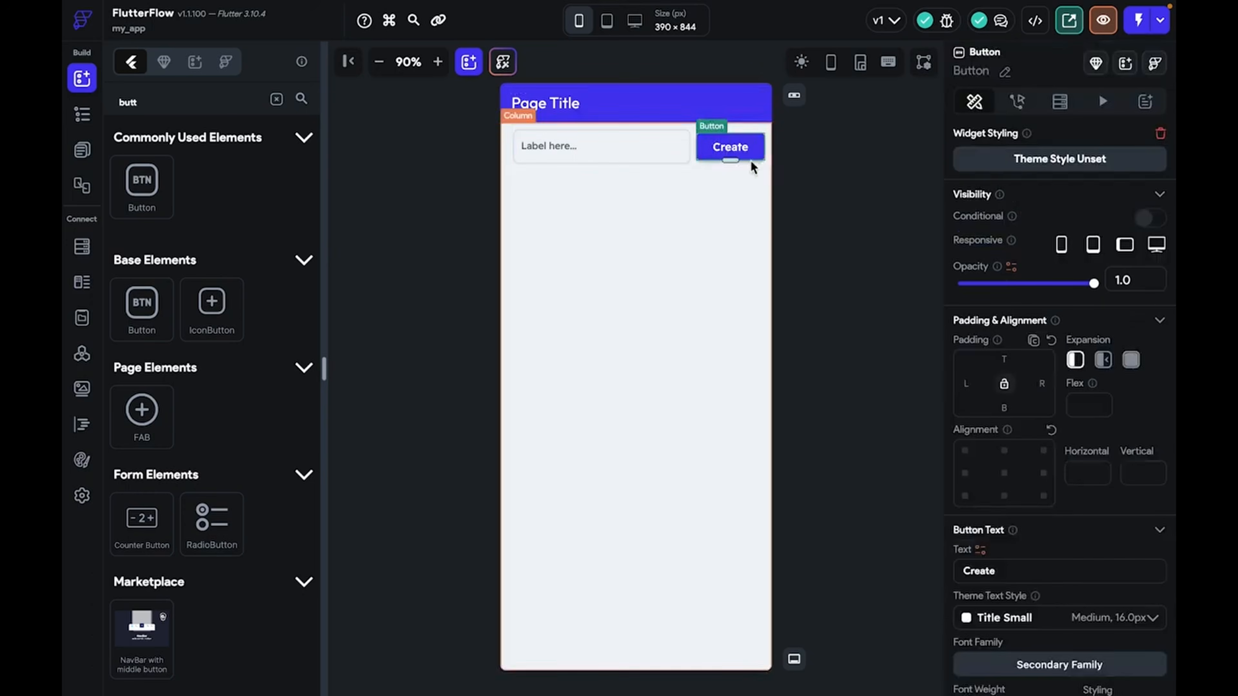
Add a Firestore Create Document action on the user collection to the Create button
left_click(1016, 101)
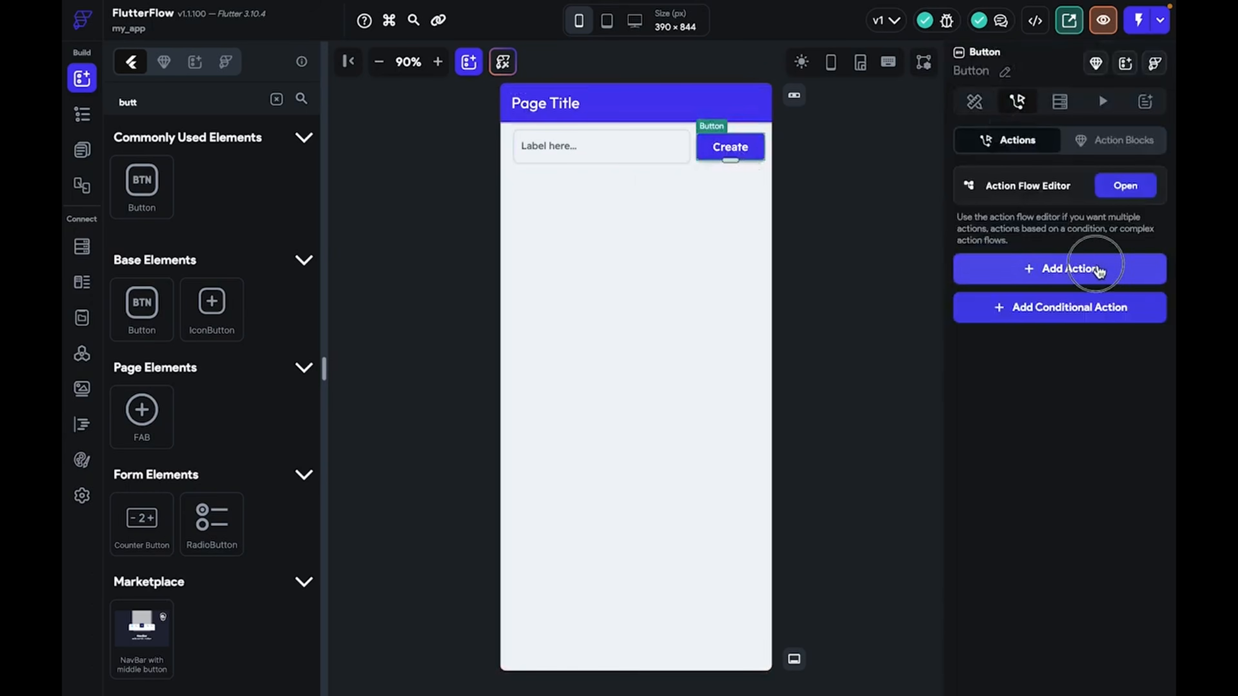
left_click(1097, 268)
scroll(986, 566, "down", 2)
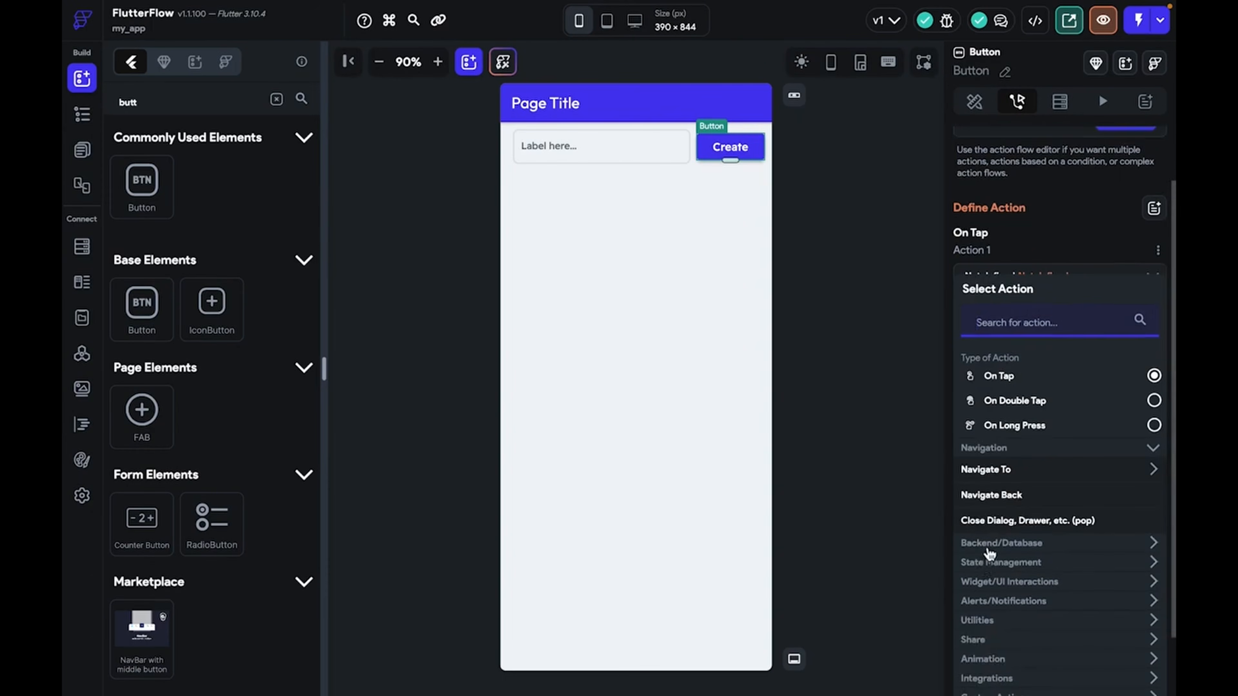
left_click(989, 549)
left_click(994, 565)
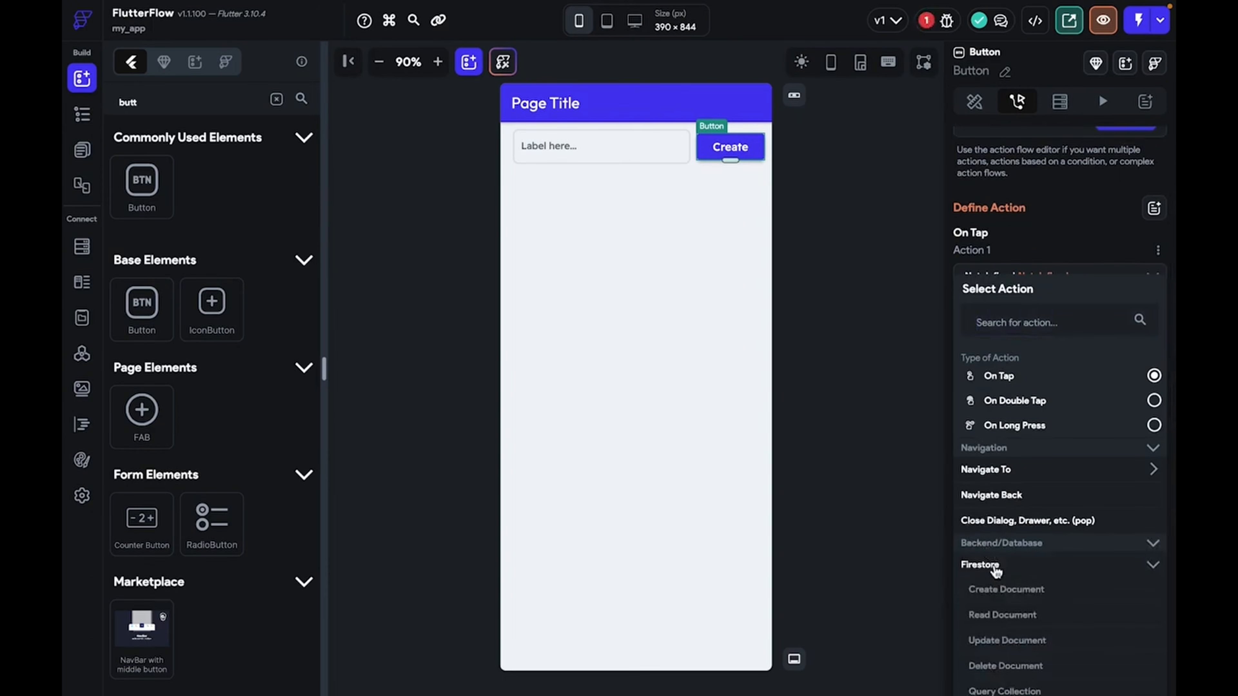
scroll(994, 568, "down", 2)
left_click(1006, 541)
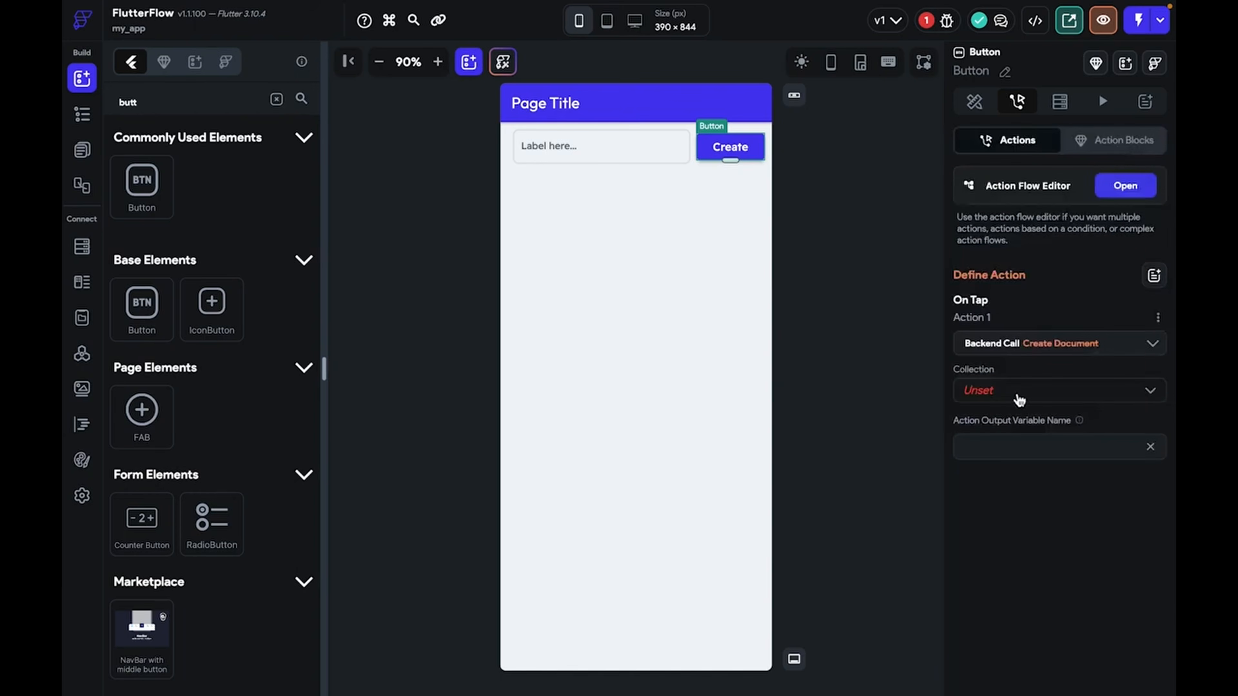
left_click(1019, 398)
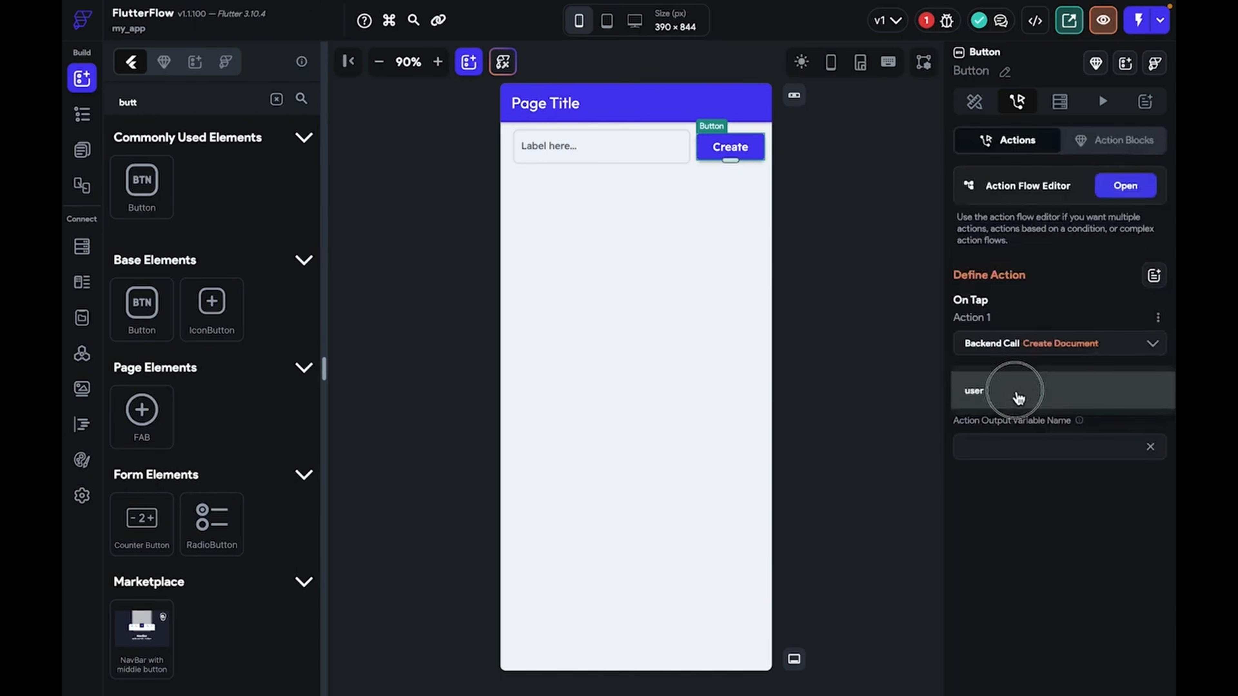
left_click(1017, 394)
Add a name field to the new user document's values
left_click(999, 444)
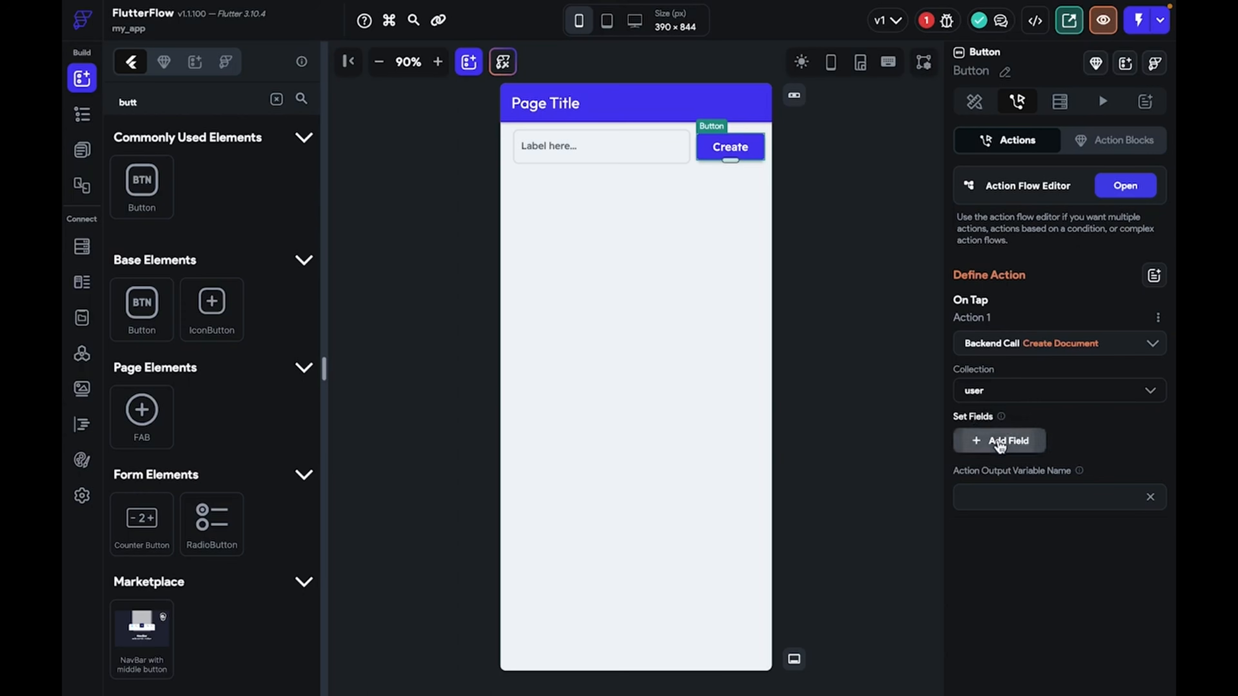
left_click(994, 454)
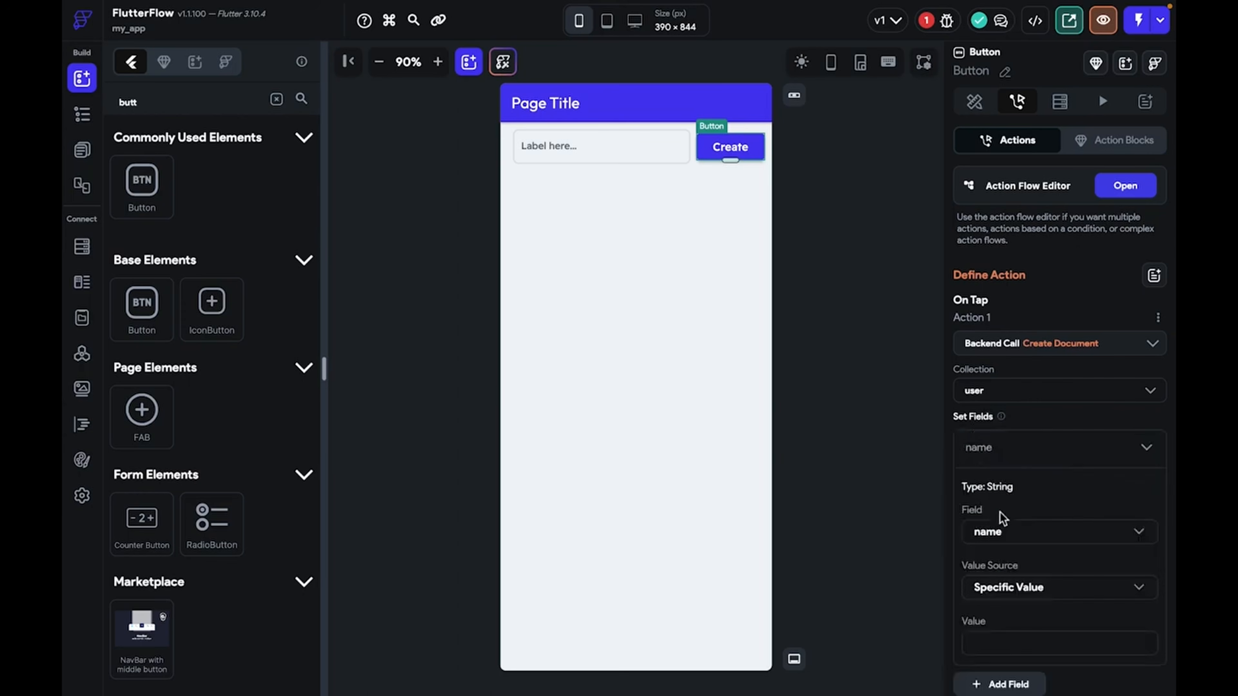
left_click(1004, 587)
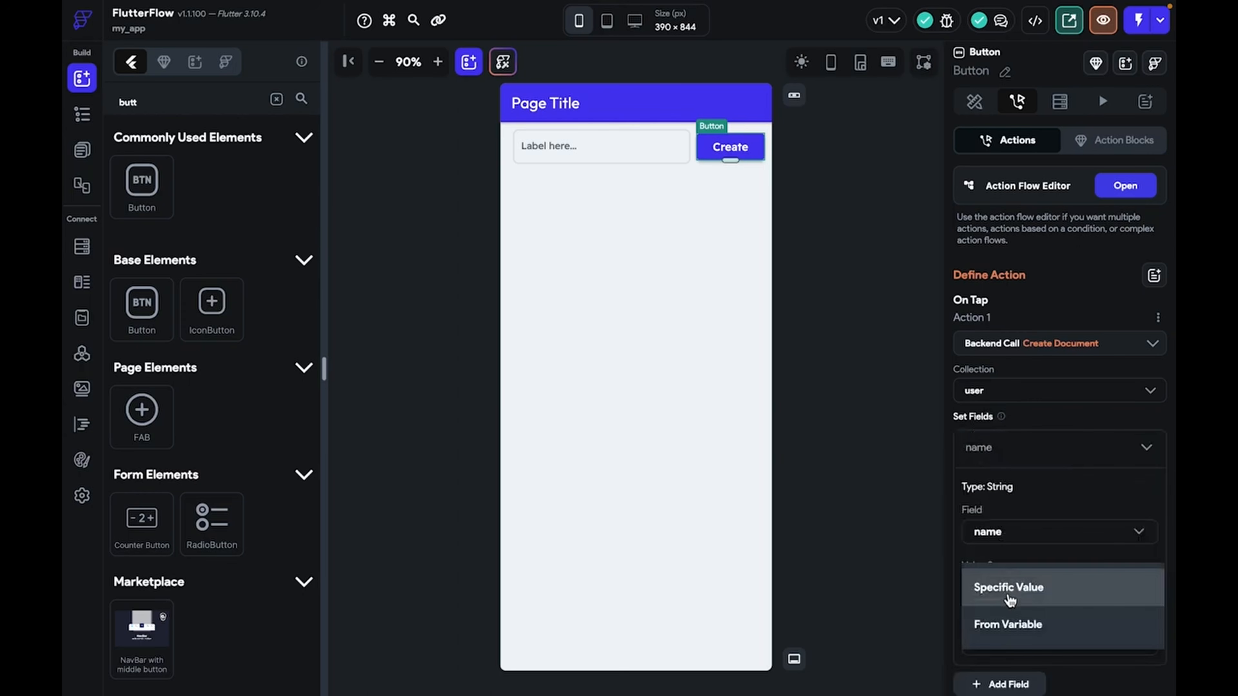
left_click(1003, 625)
scroll(1006, 615, "down", 1)
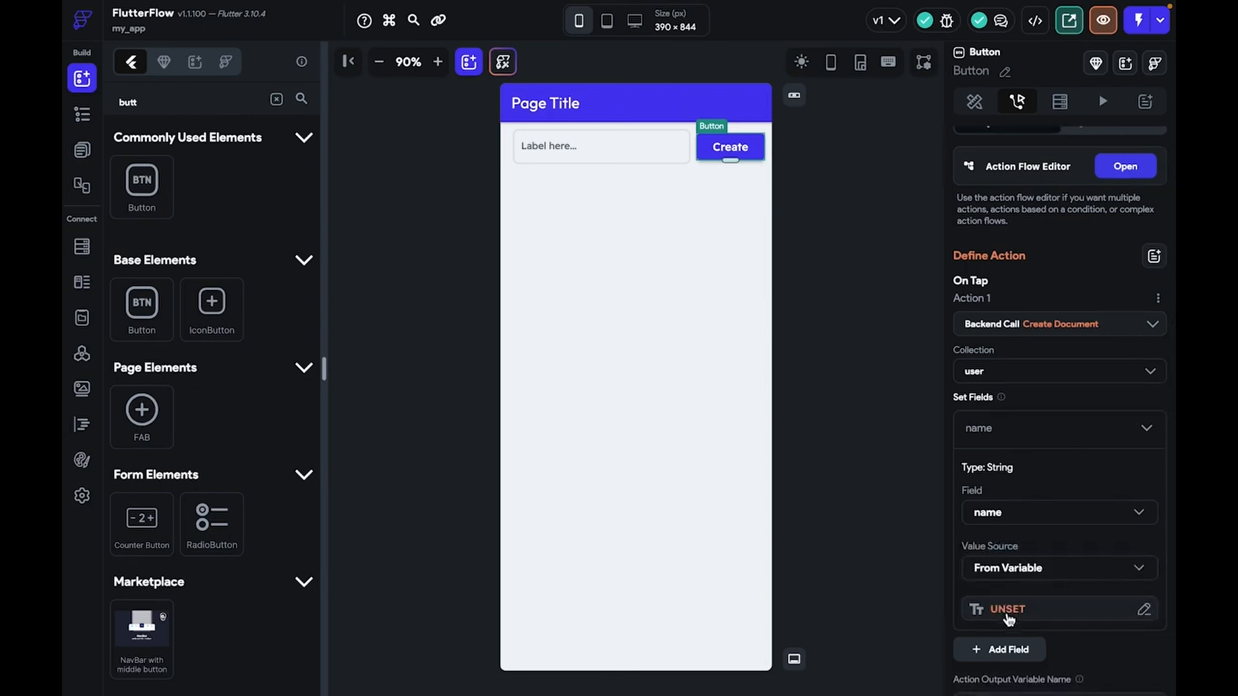
left_click(1004, 580)
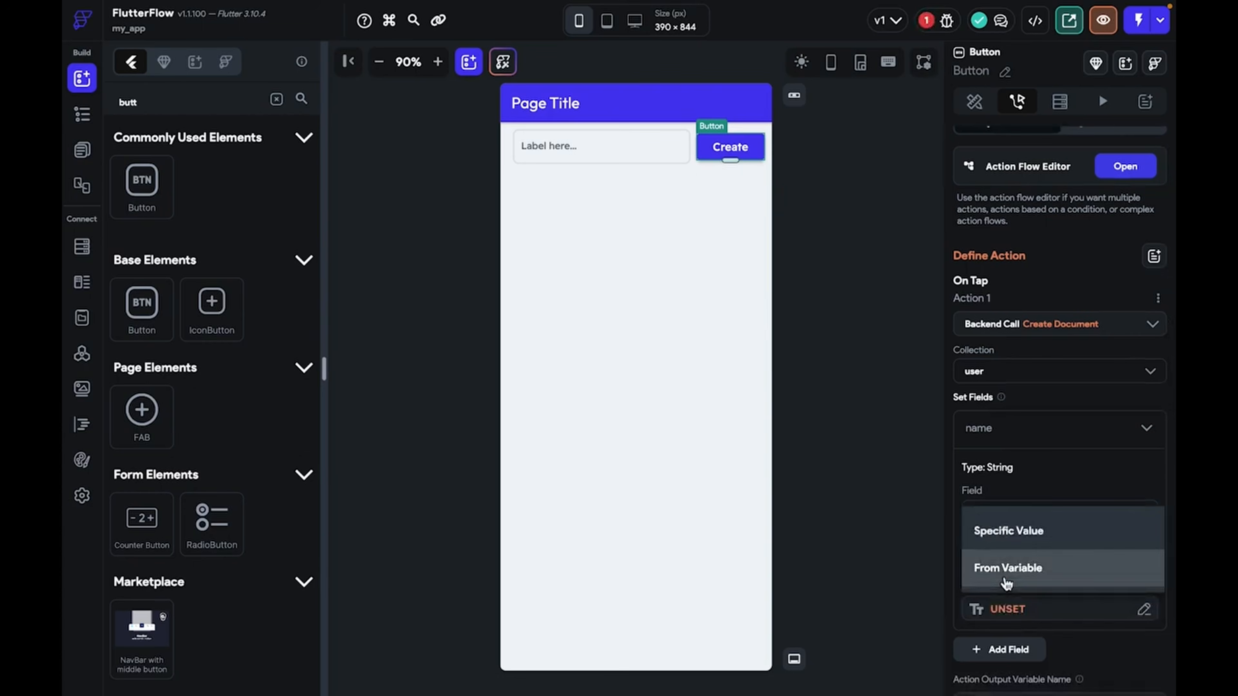
left_click(1004, 527)
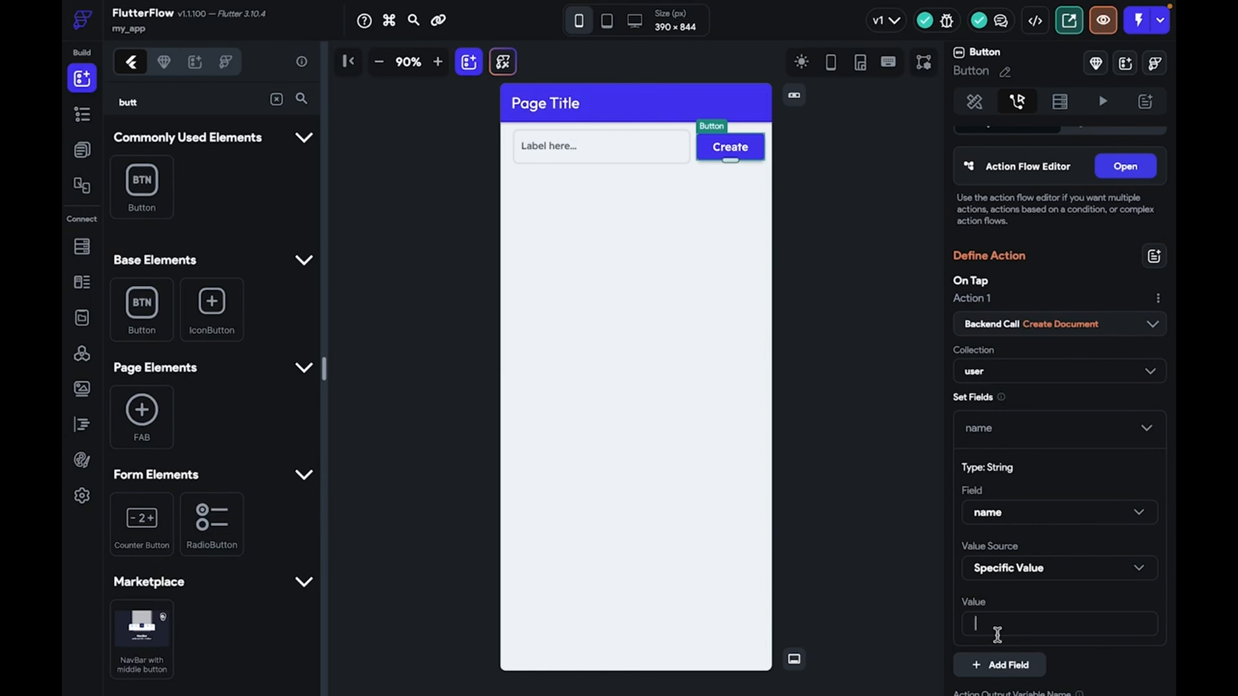
Set the name field from the TextField's widget state and save the project
left_click(1000, 581)
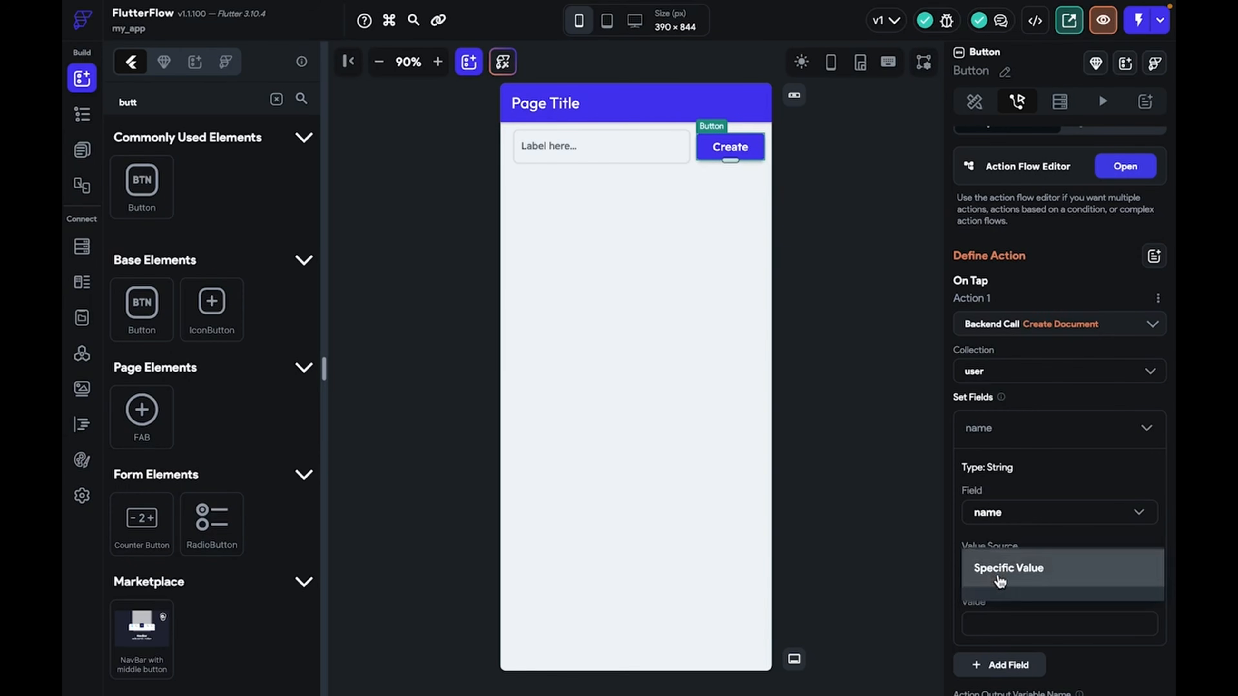
left_click(1016, 607)
left_click(1016, 609)
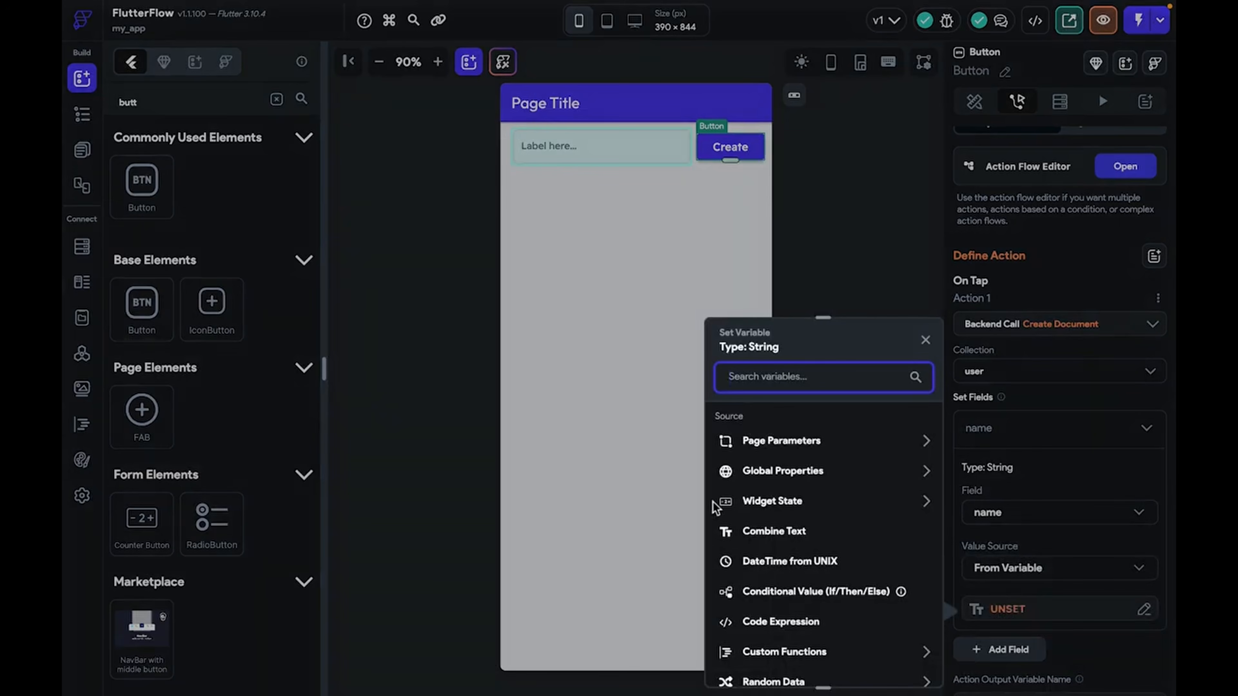
scroll(804, 591, "down", 2)
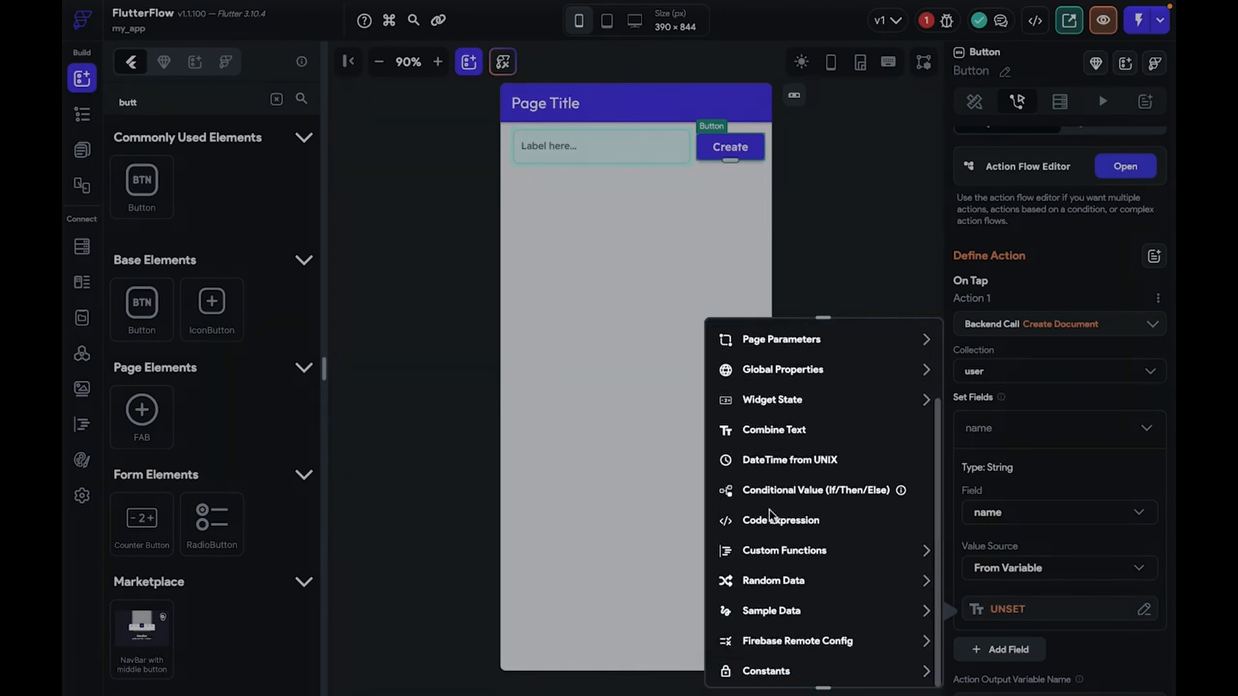
left_click(822, 403)
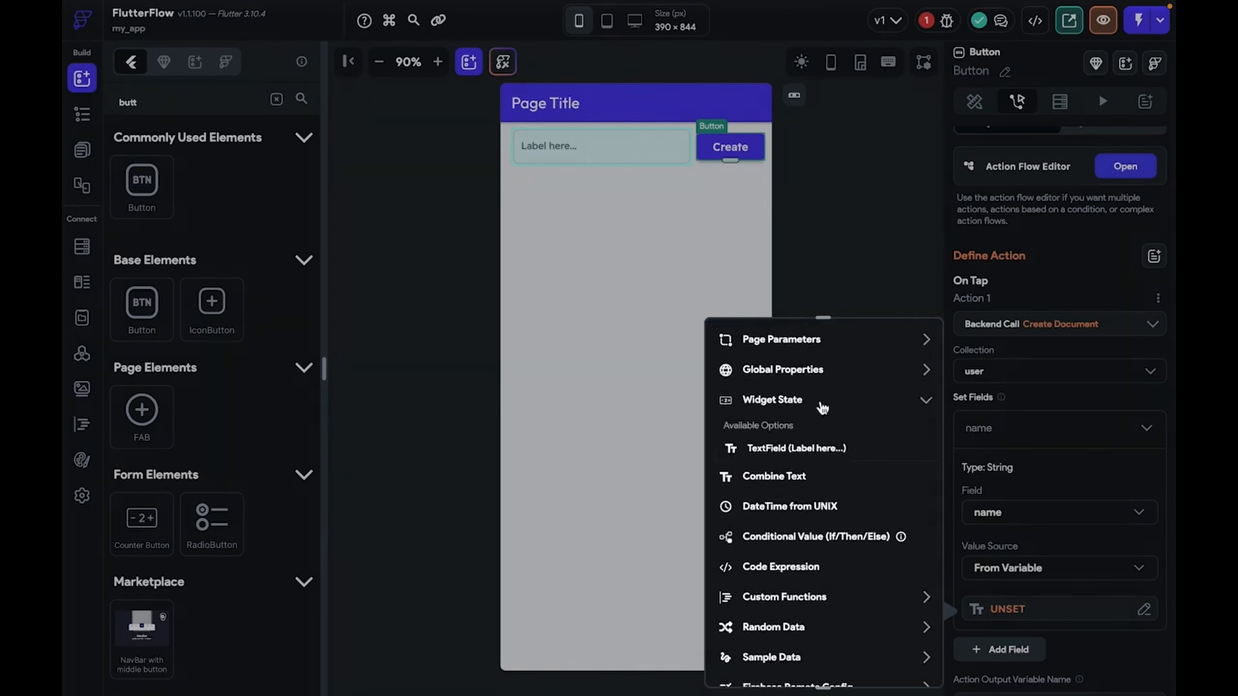
left_click(799, 454)
scroll(1043, 572, "down", 3)
scroll(1052, 379, "up", 4)
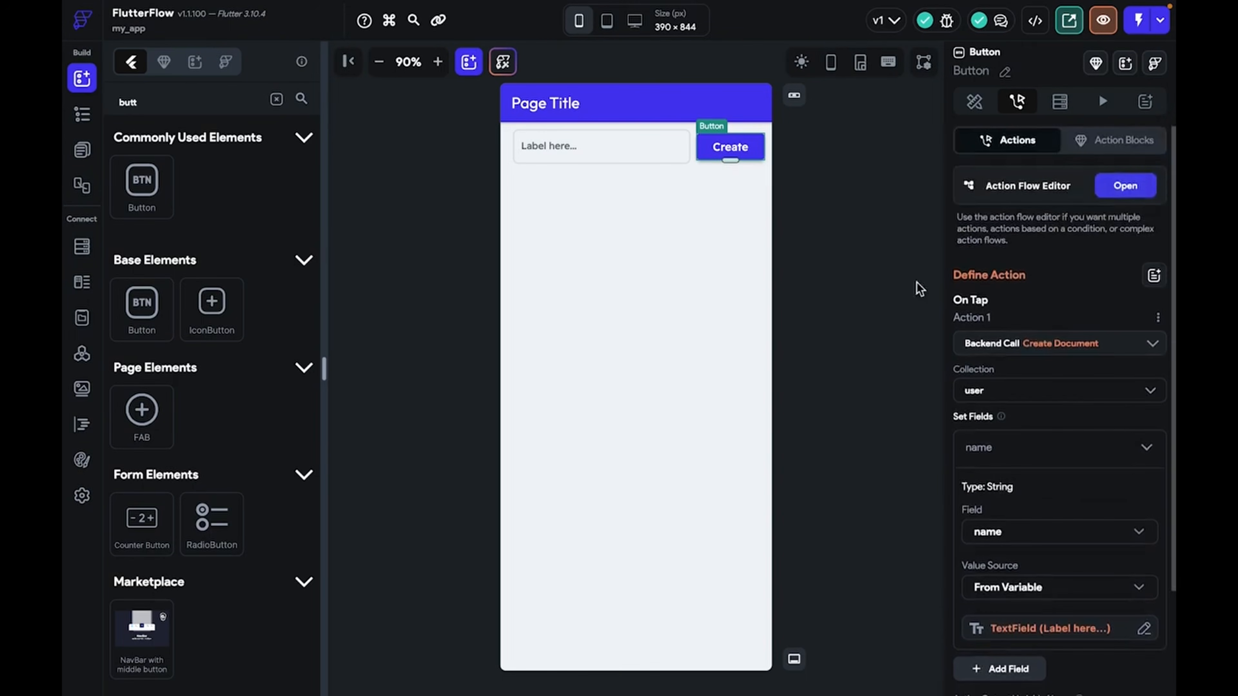
key("super+s")
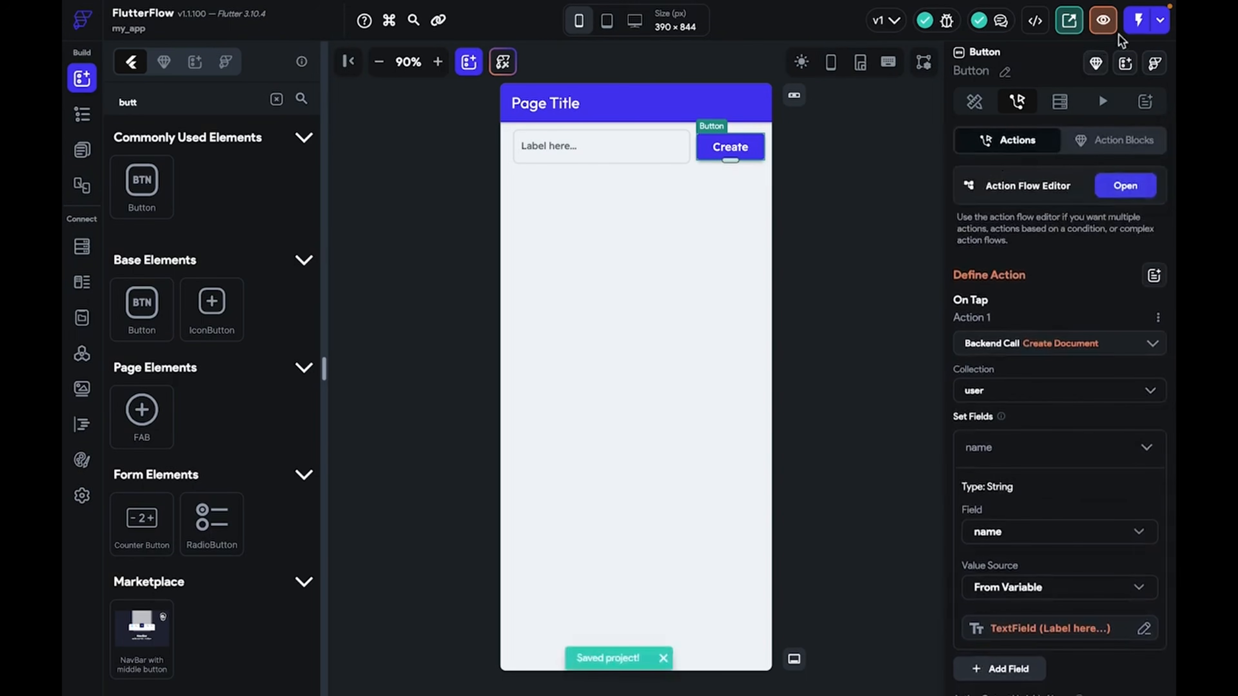
Launch the app in Test Mode and bring its desktop space into view
left_click(1135, 28)
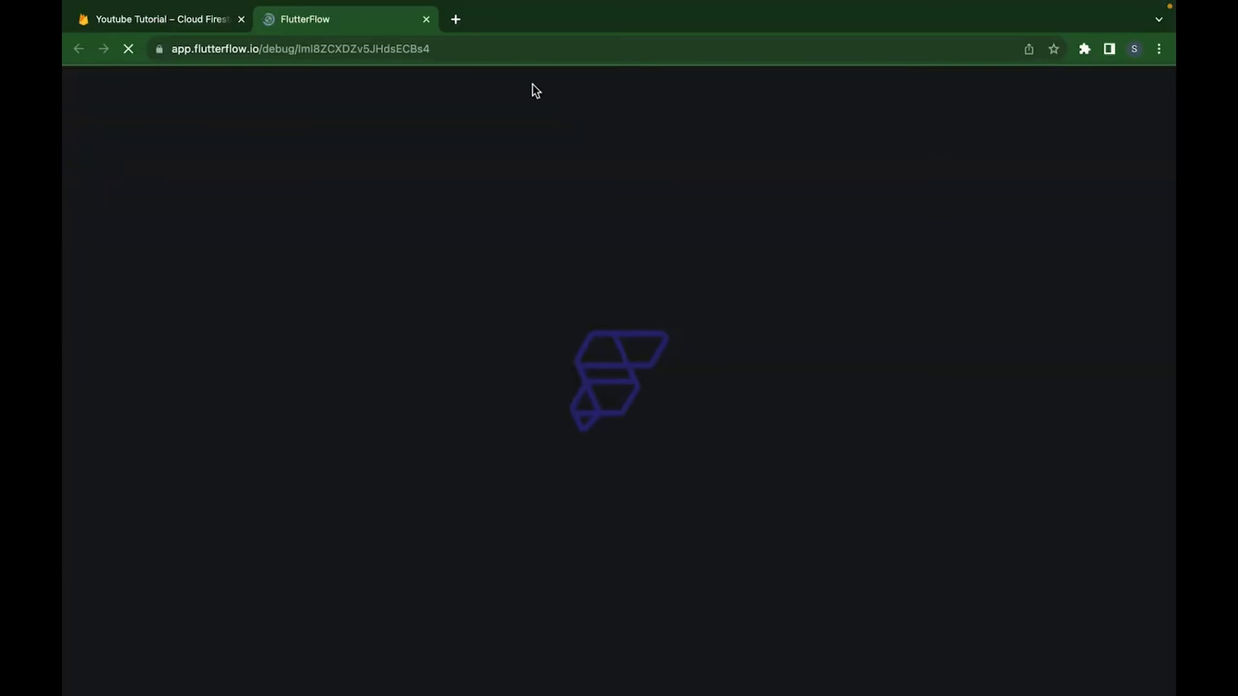
left_click(490, 51)
left_click(425, 20)
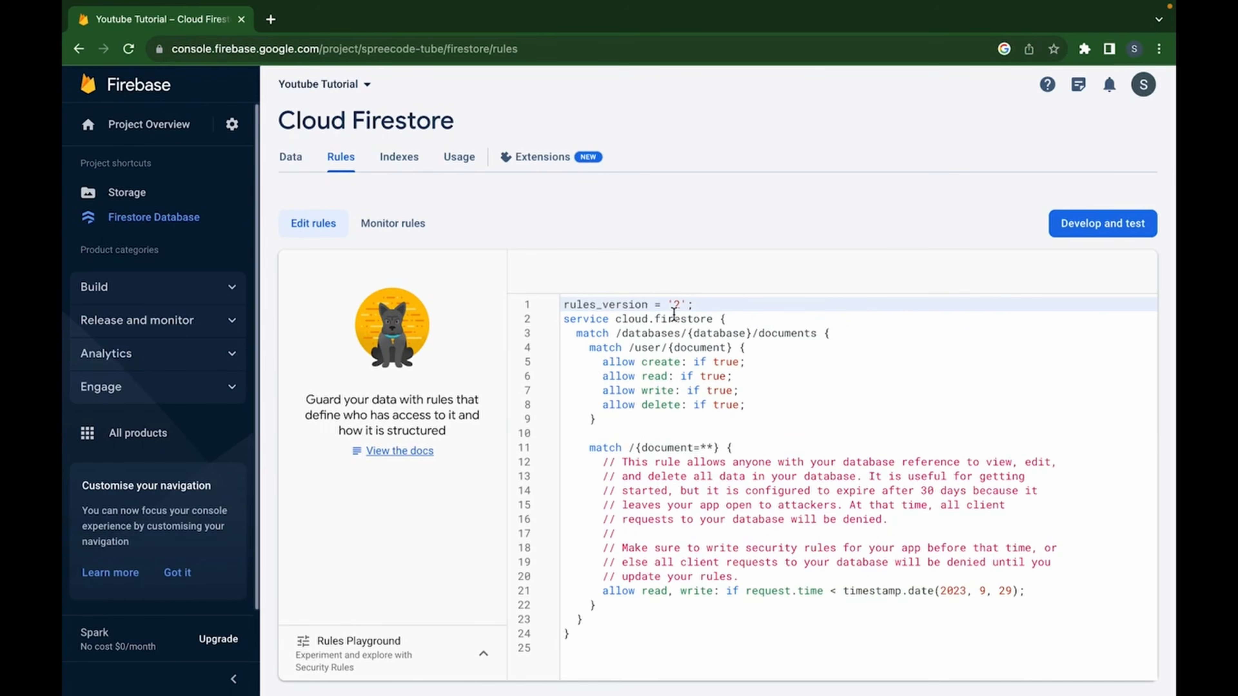
key("ctrl+Up")
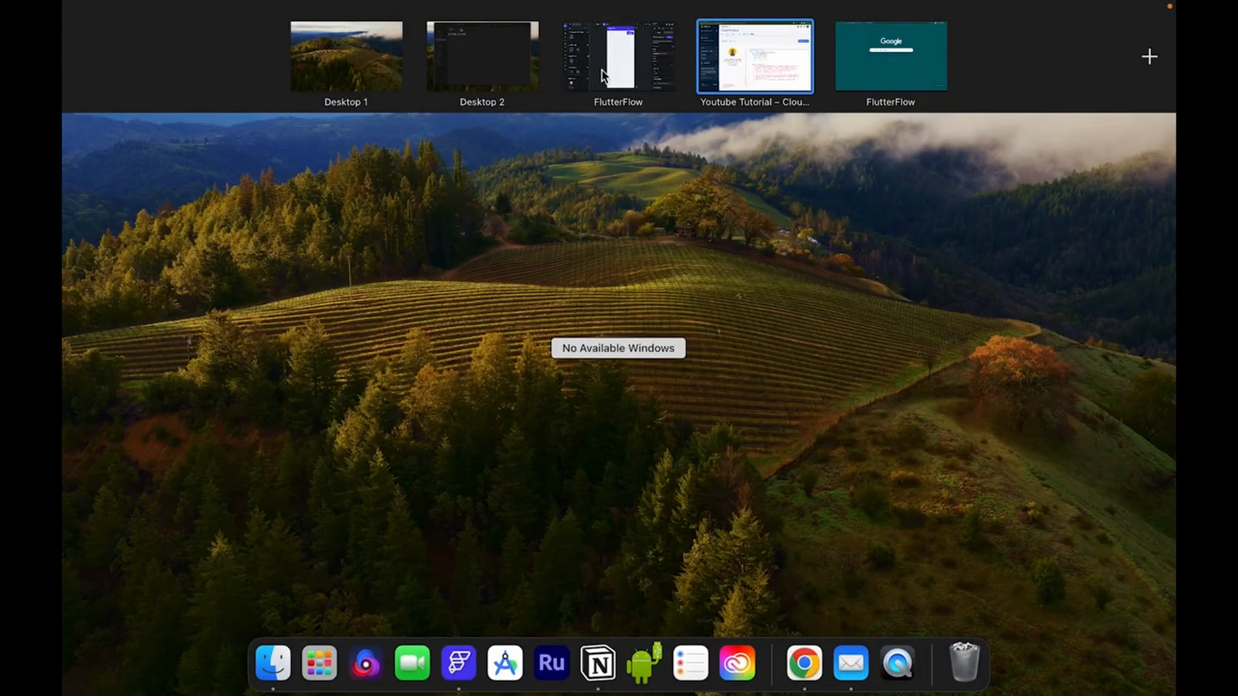
left_click_drag(602, 68, 782, 69)
left_click(782, 69)
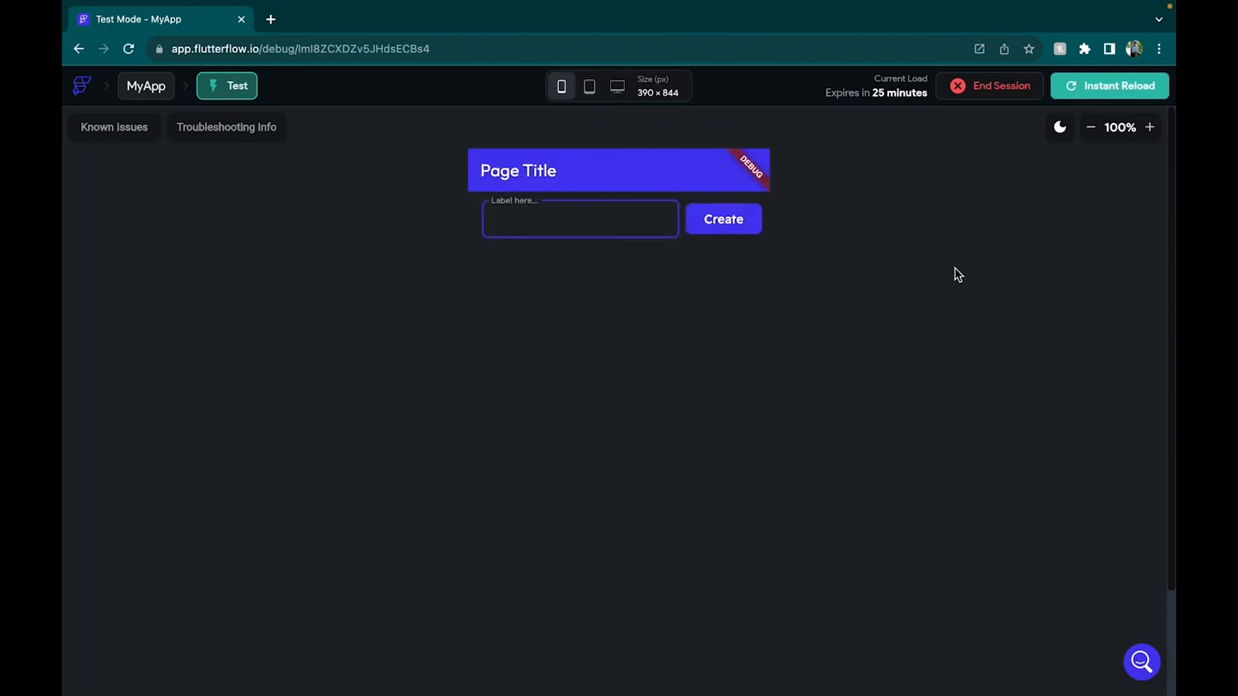
Submit a name in the test app with the Create button
scroll(957, 274, "down", 2)
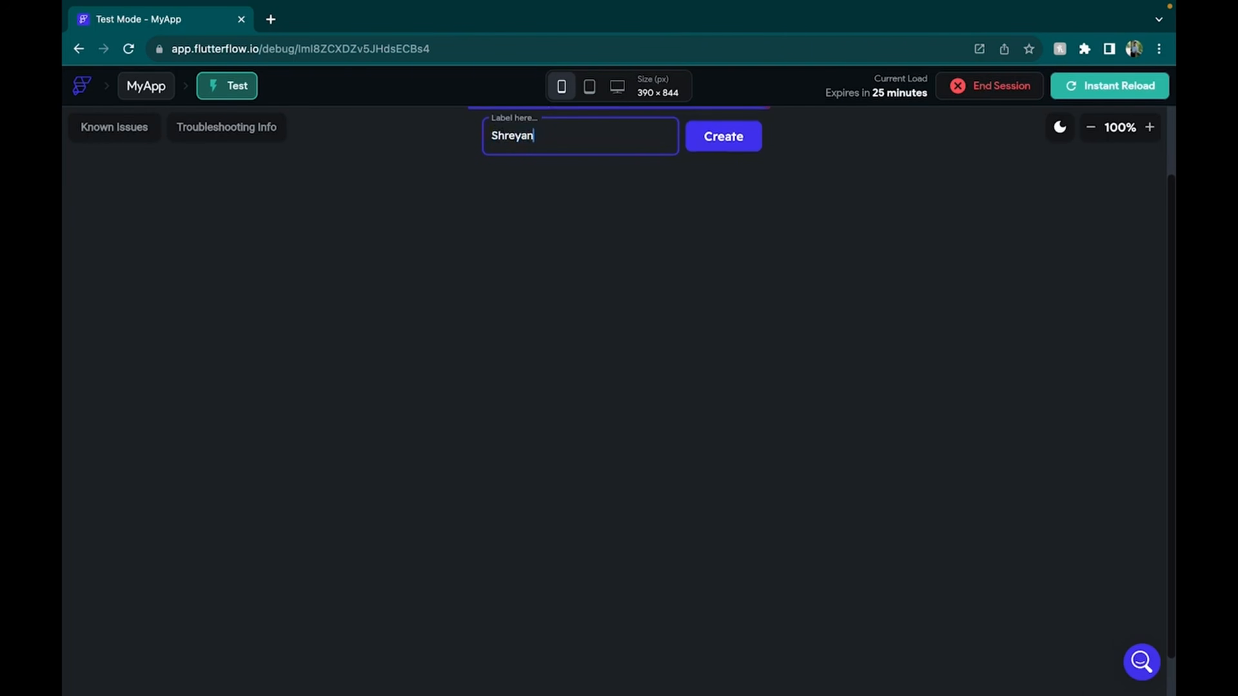
left_click(738, 140)
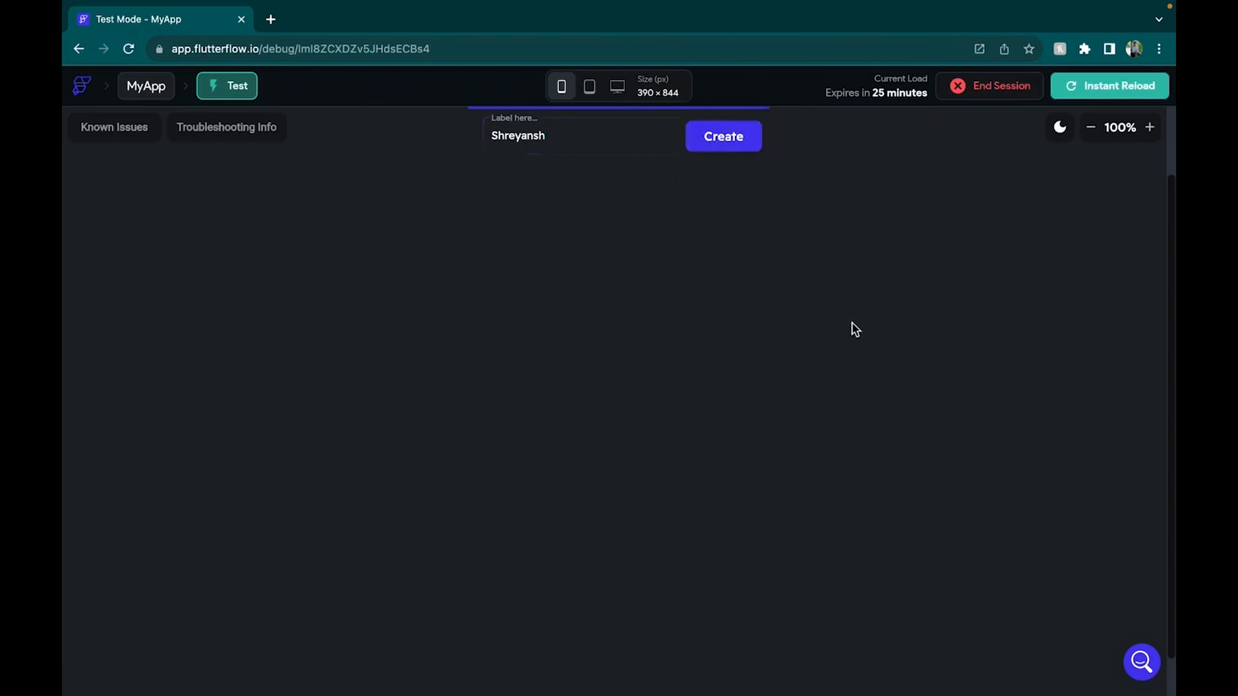
scroll(852, 322, "down", 1)
key("ctrl+Left")
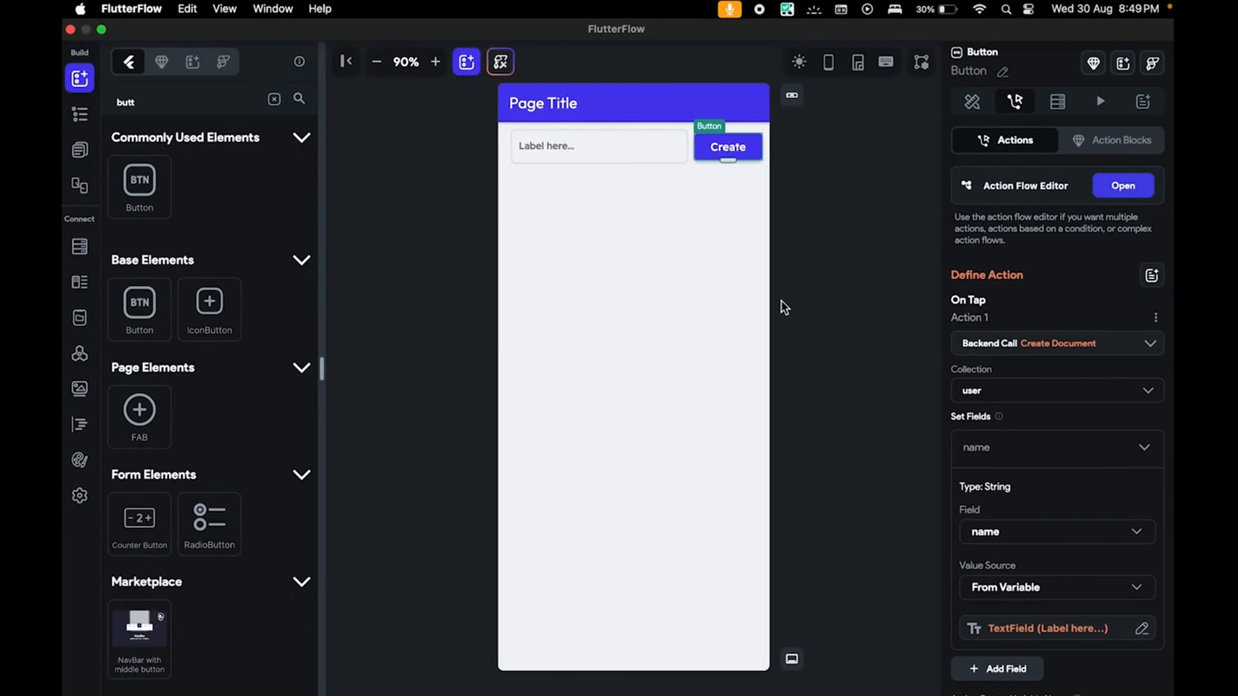
Open Firestore Data in Firebase and inspect the new user document's name field
key("ctrl+Right")
key("ctrl+Left")
key("ctrl+Left")
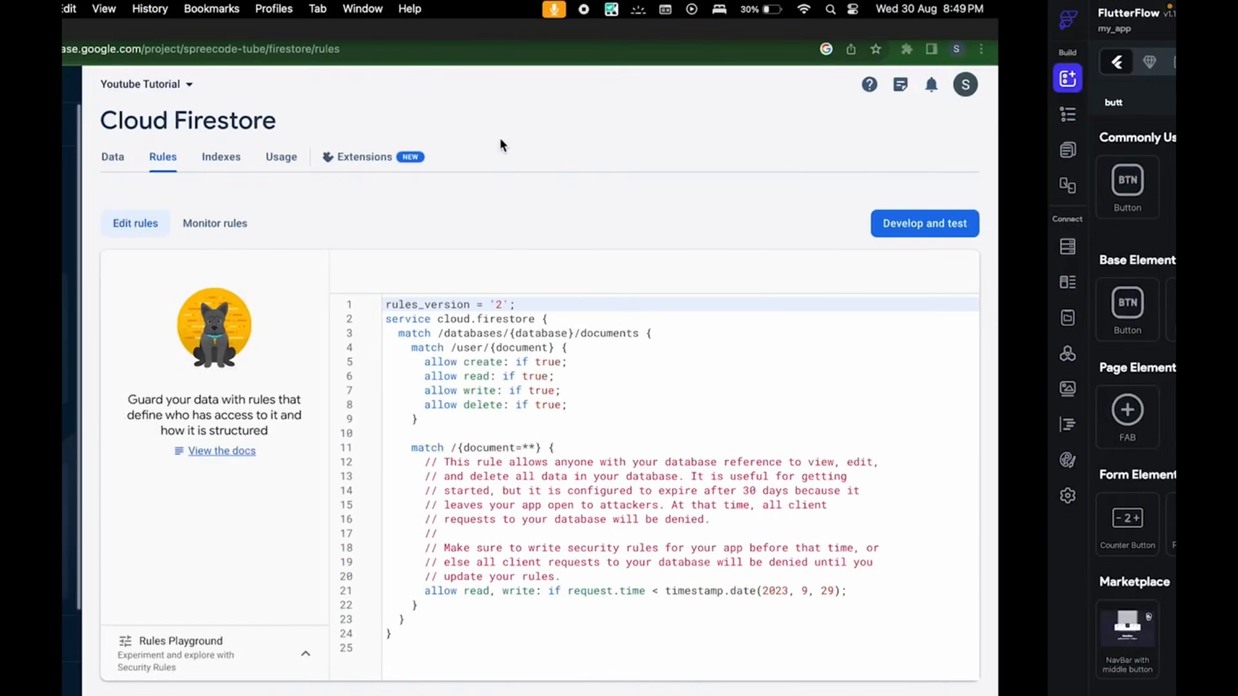
left_click(174, 211)
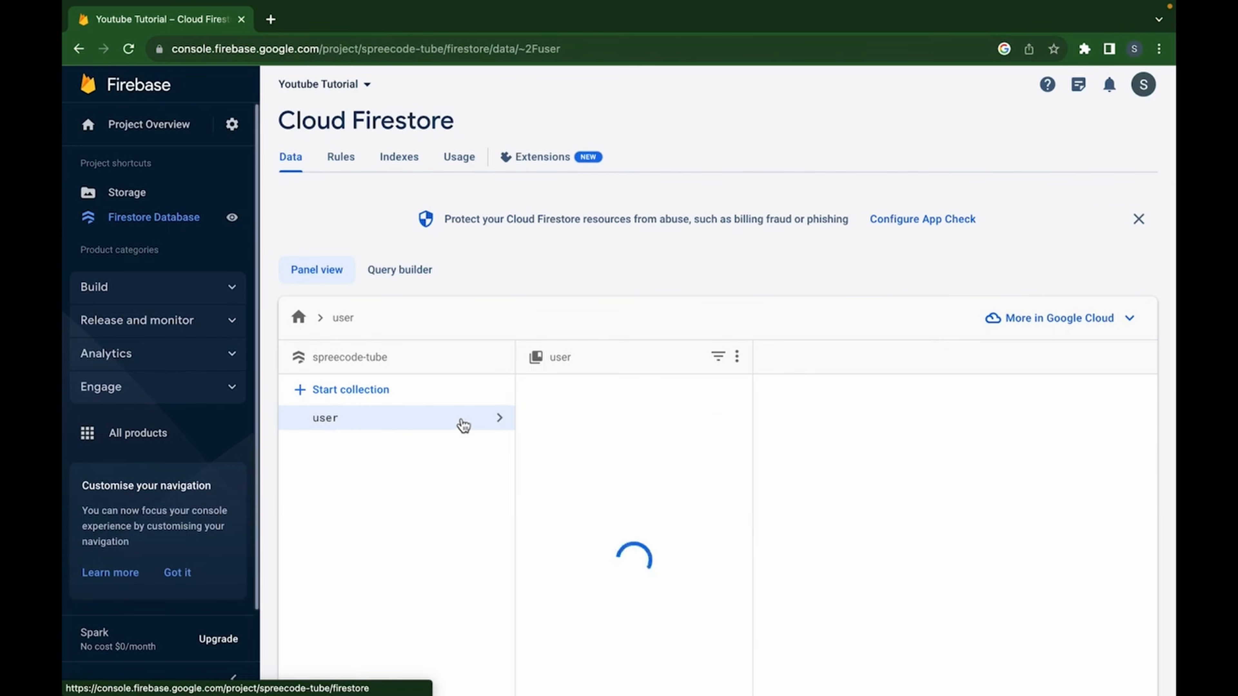
left_click(585, 425)
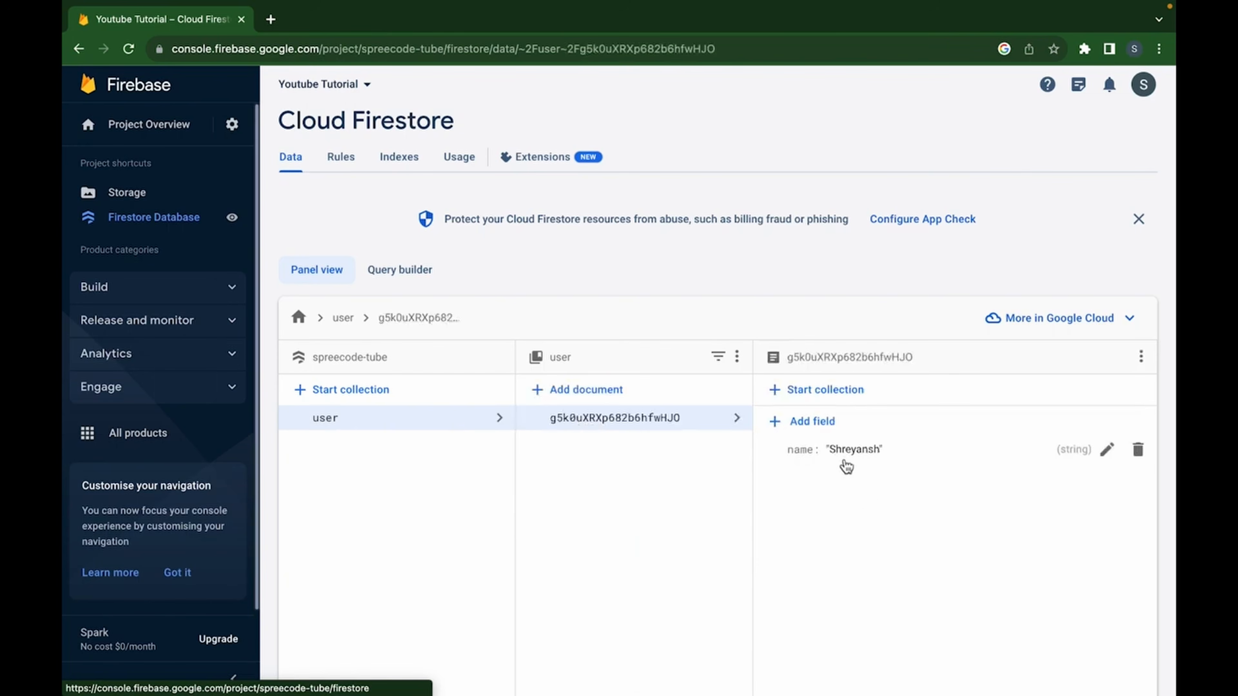
key("ctrl+Right")
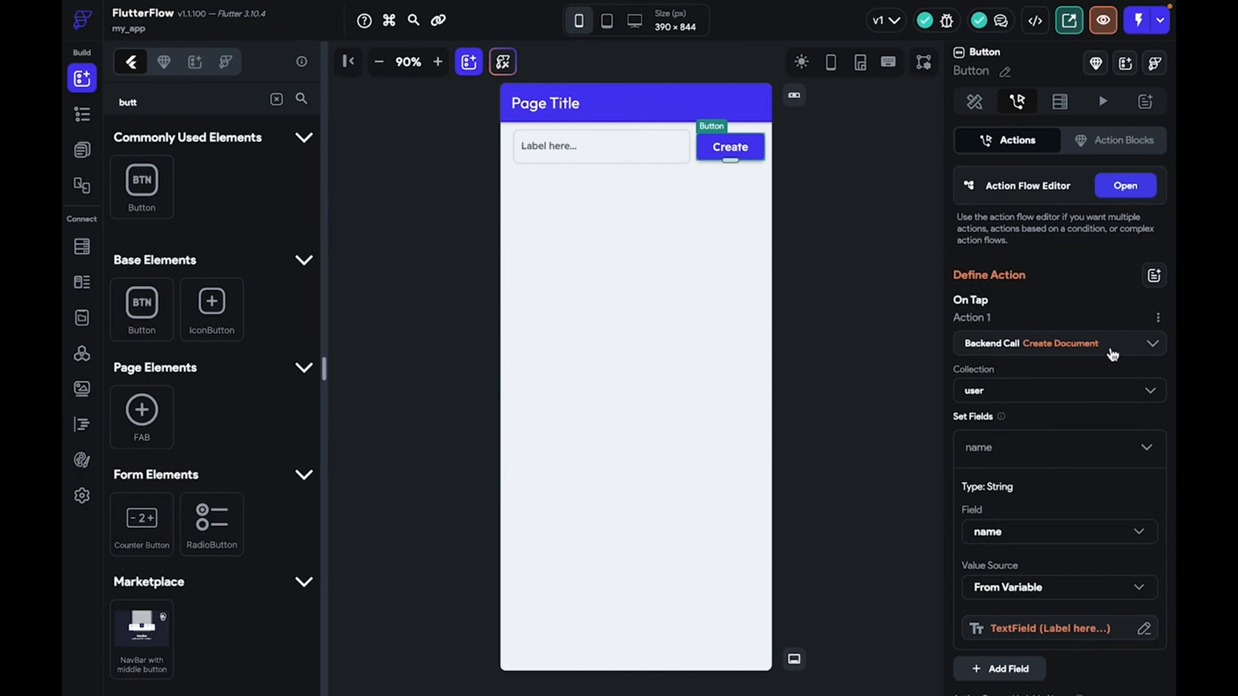
Enter returnName as the Create button's action output variable name
scroll(1112, 352, "down", 3)
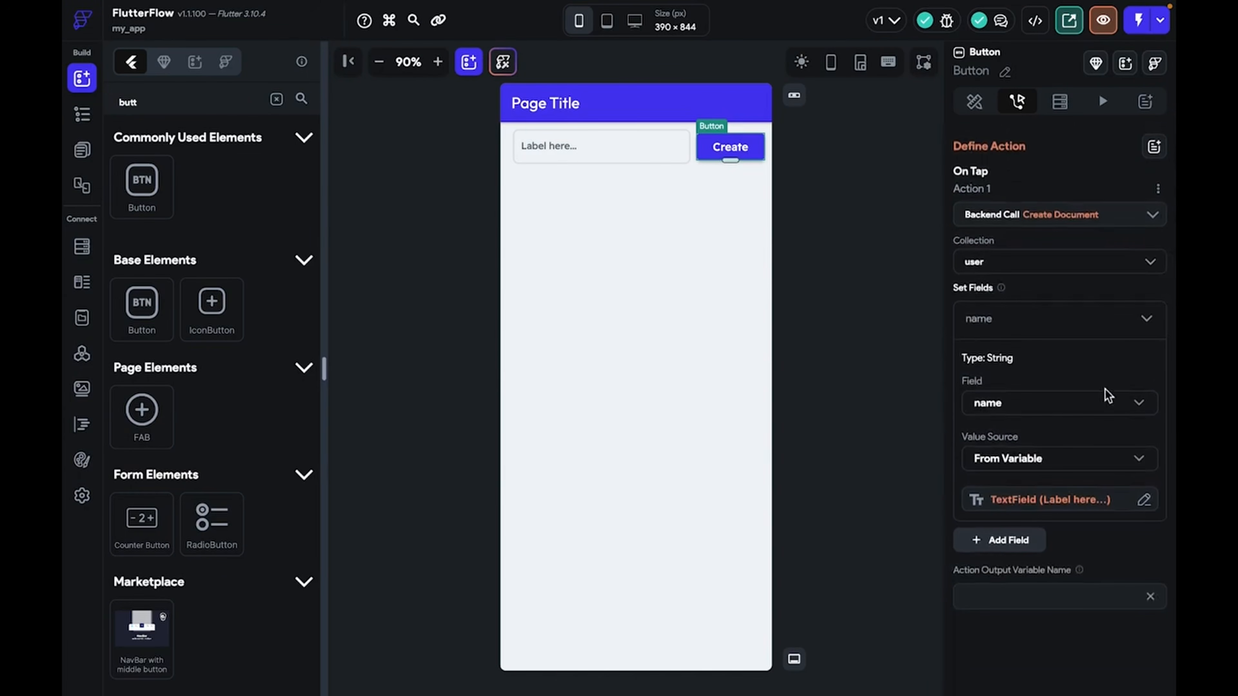
left_click(1015, 590)
type("eturn")
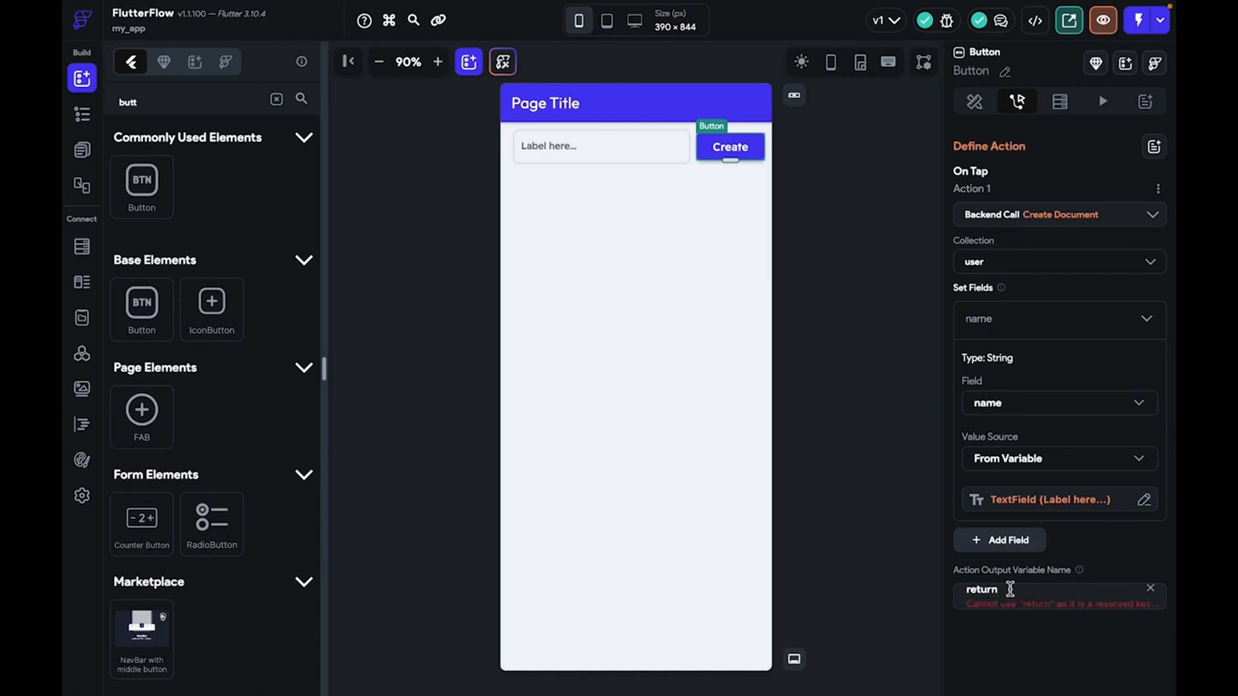
type("Name")
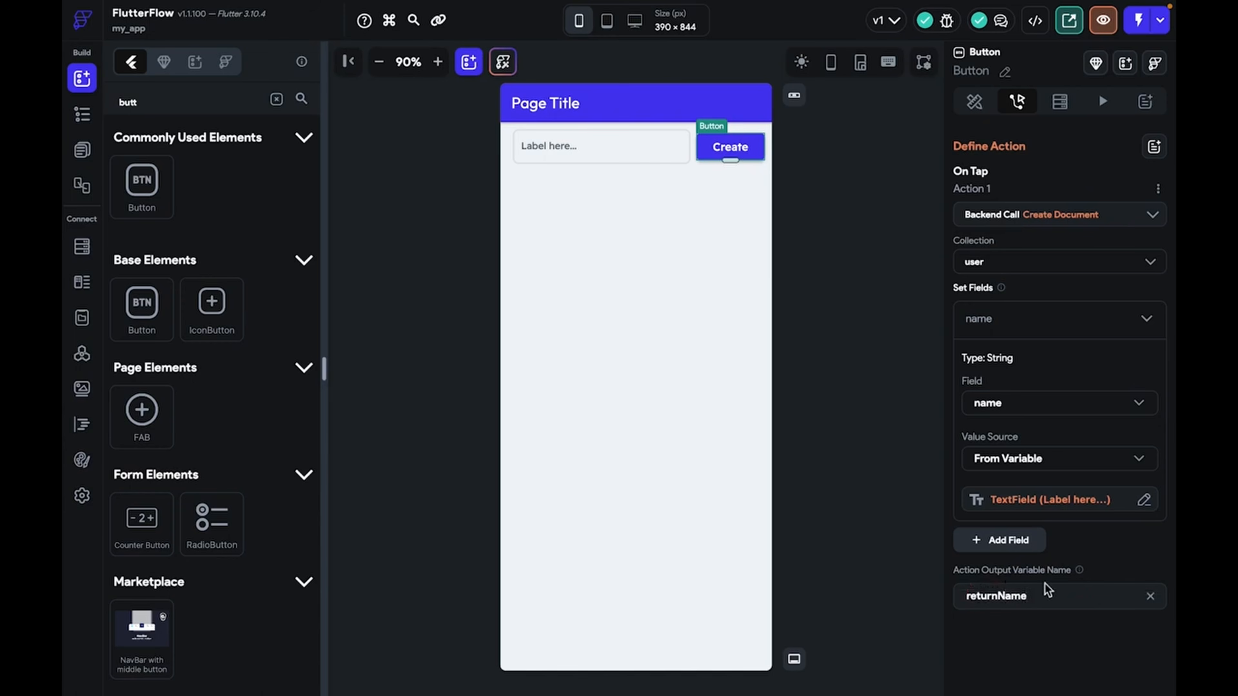
left_click(670, 255)
Clear the widget search and add a Text widget below the name field
left_click(276, 110)
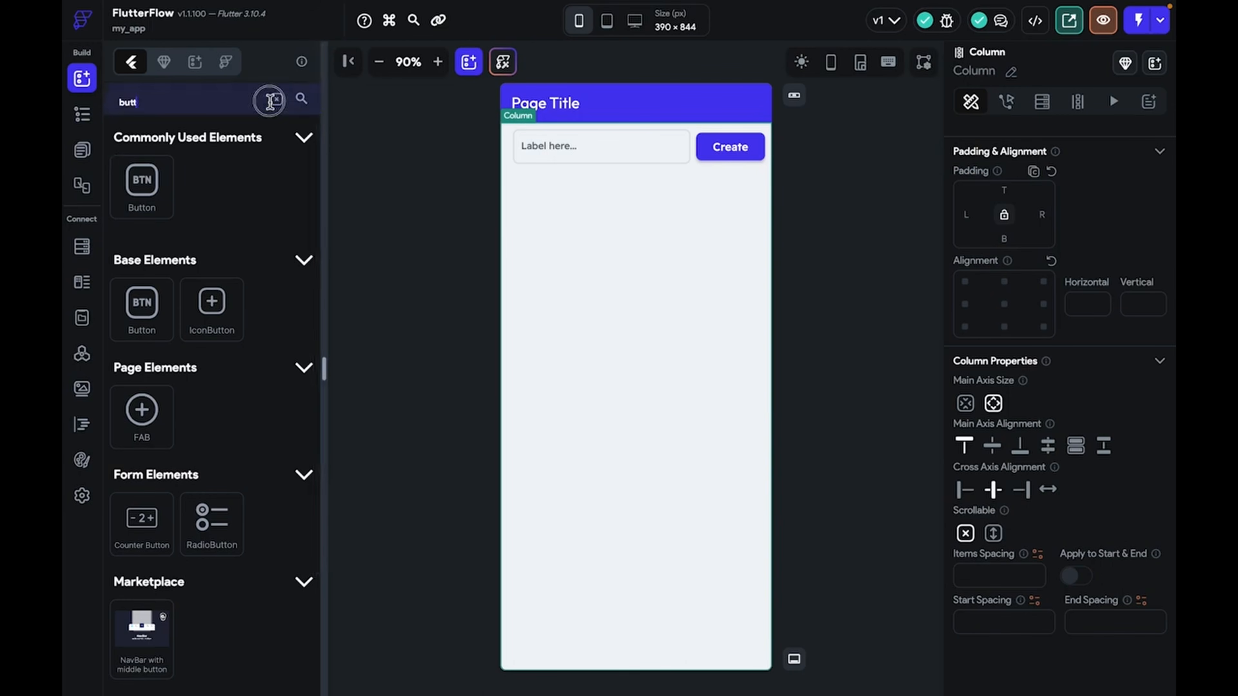
left_click(276, 98)
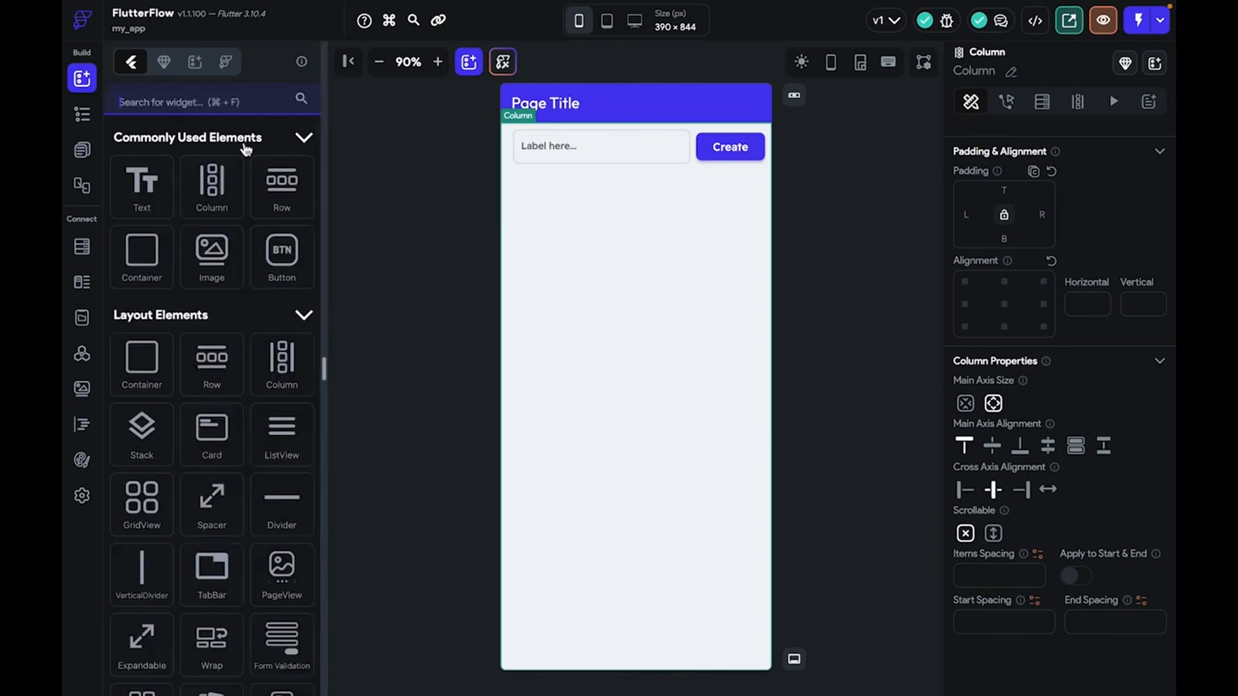
left_click_drag(143, 187, 658, 244)
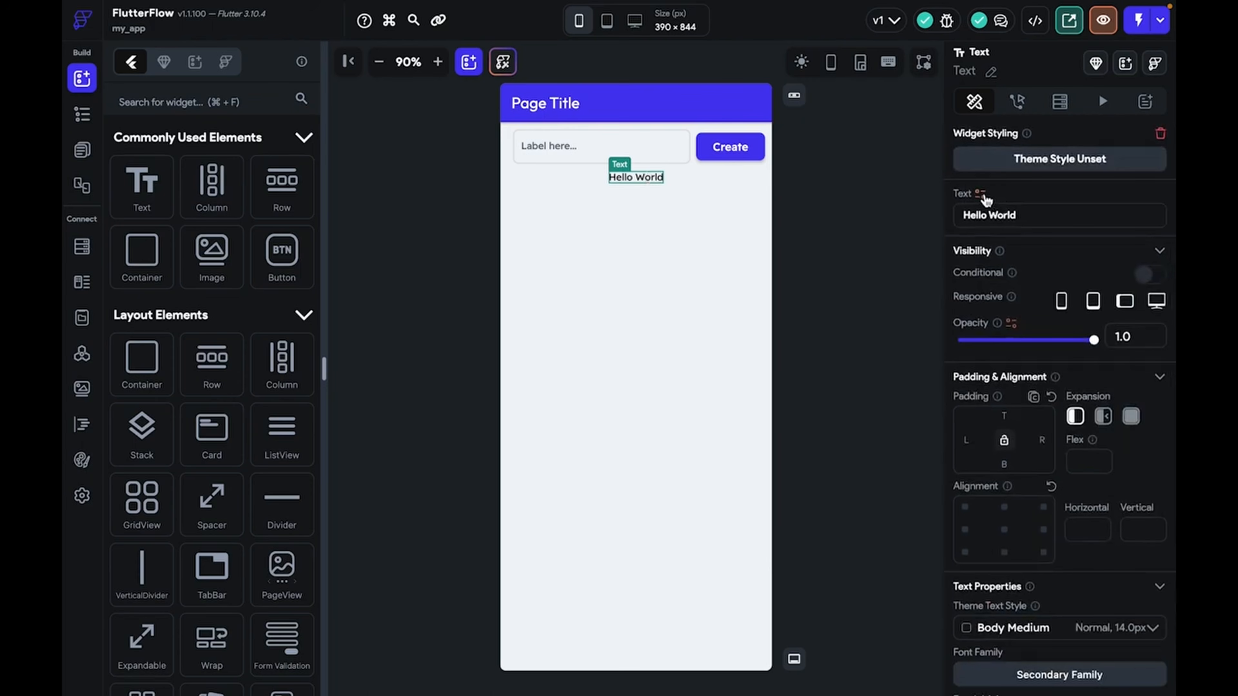
Bind the new text to the name field of the returnName action output
left_click(981, 194)
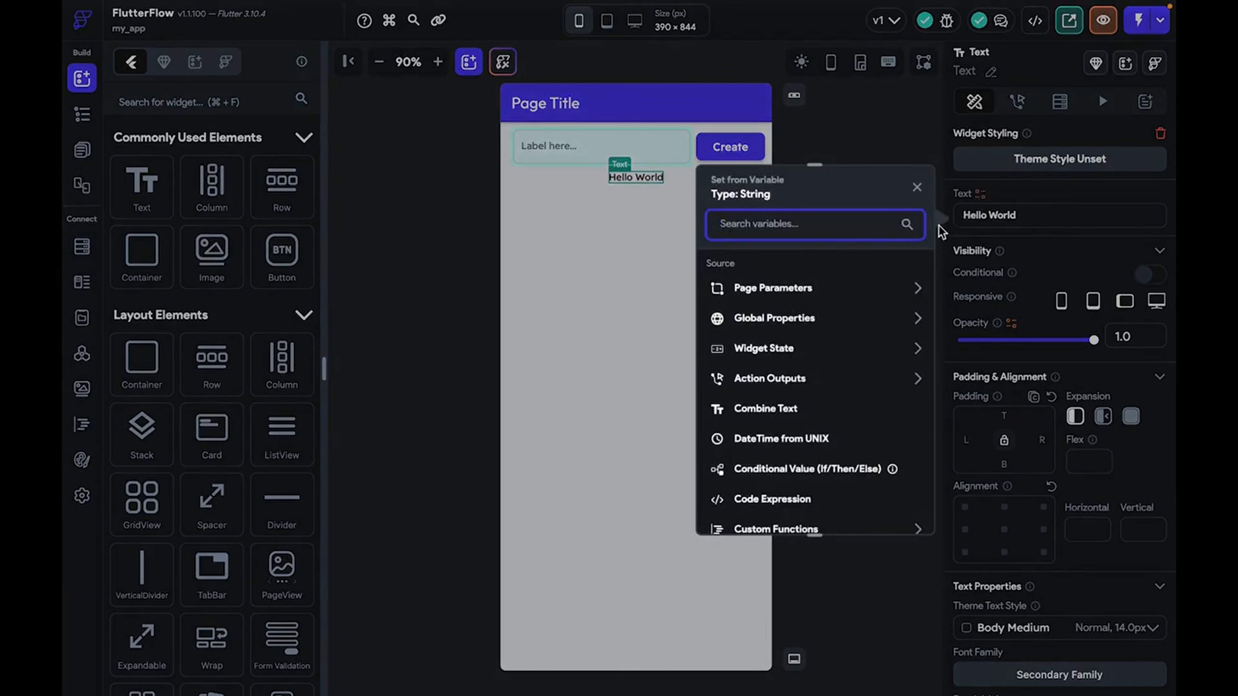
left_click(917, 188)
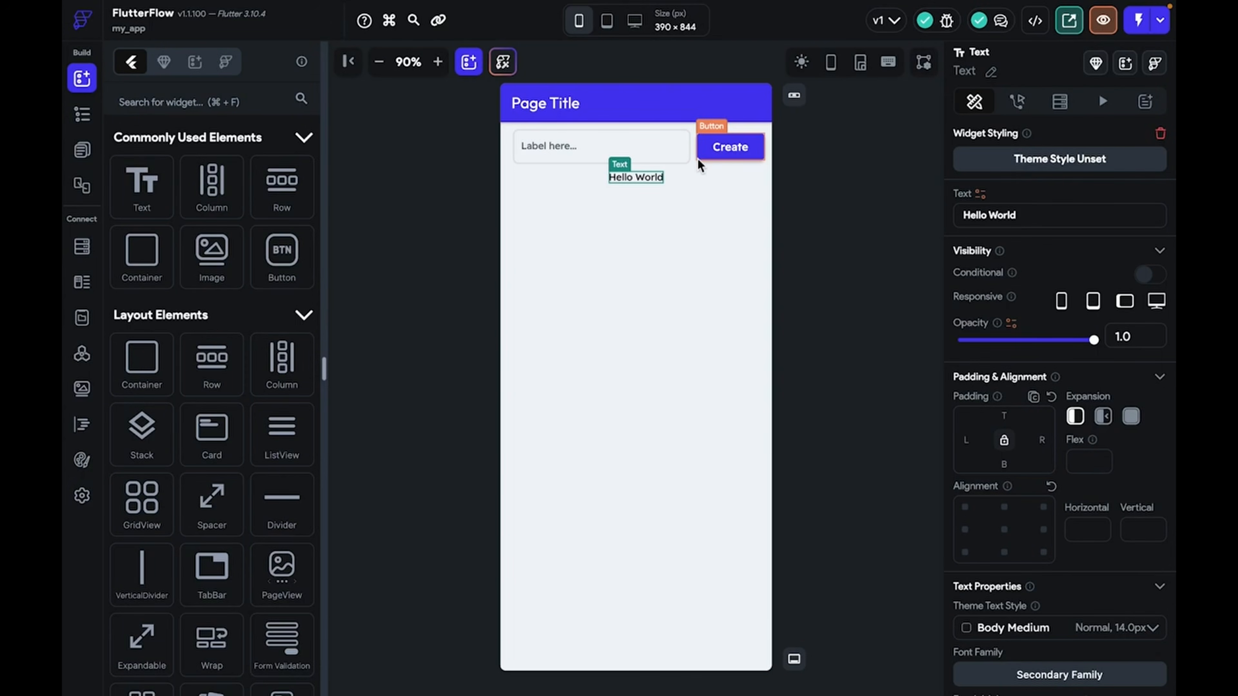
left_click(978, 196)
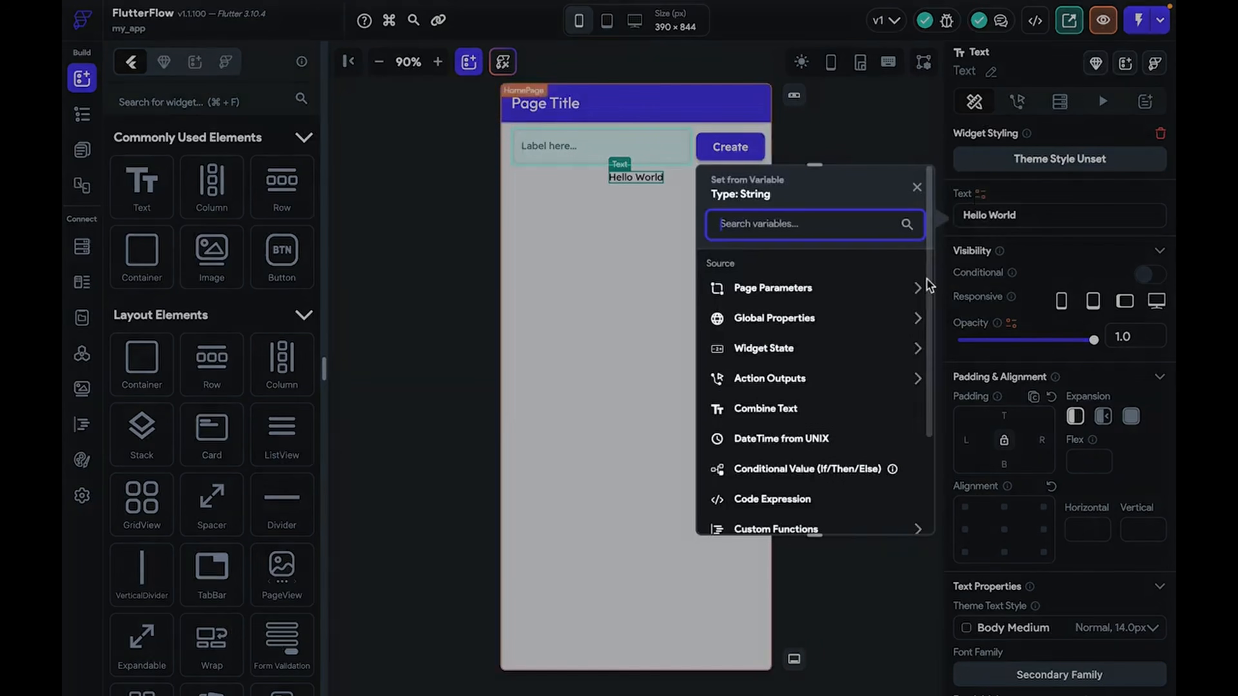
scroll(885, 339, "down", 1)
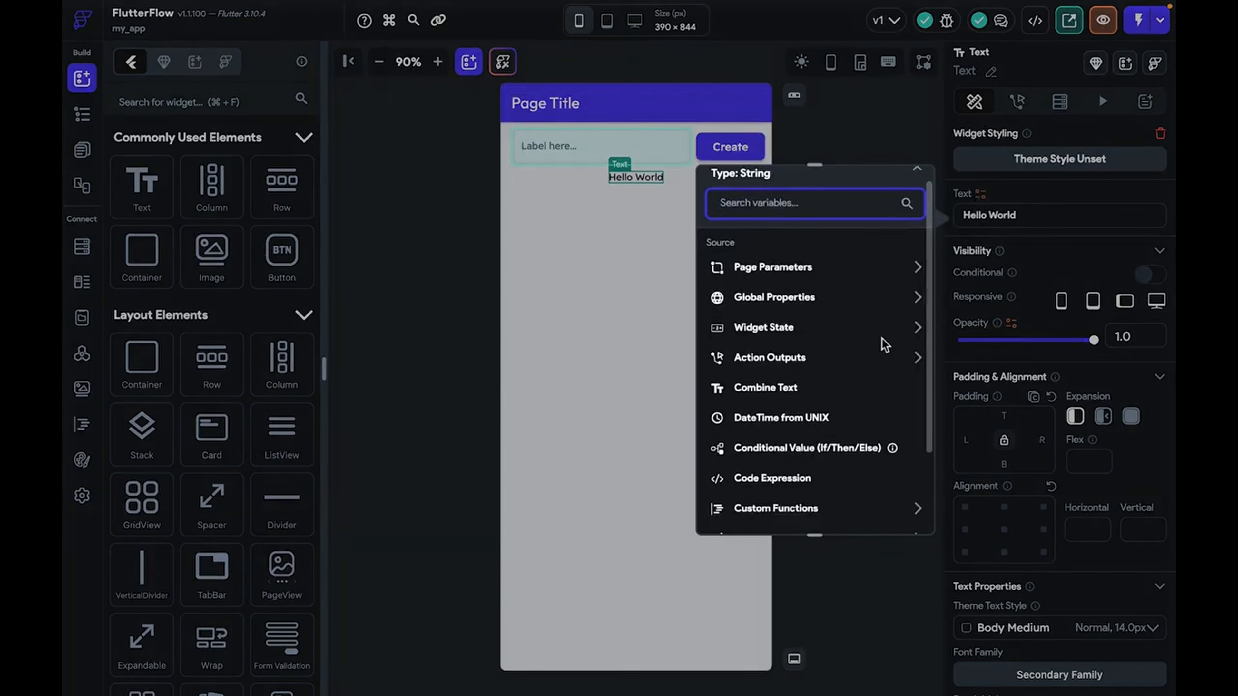
left_click(862, 356)
left_click(802, 412)
left_click(797, 437)
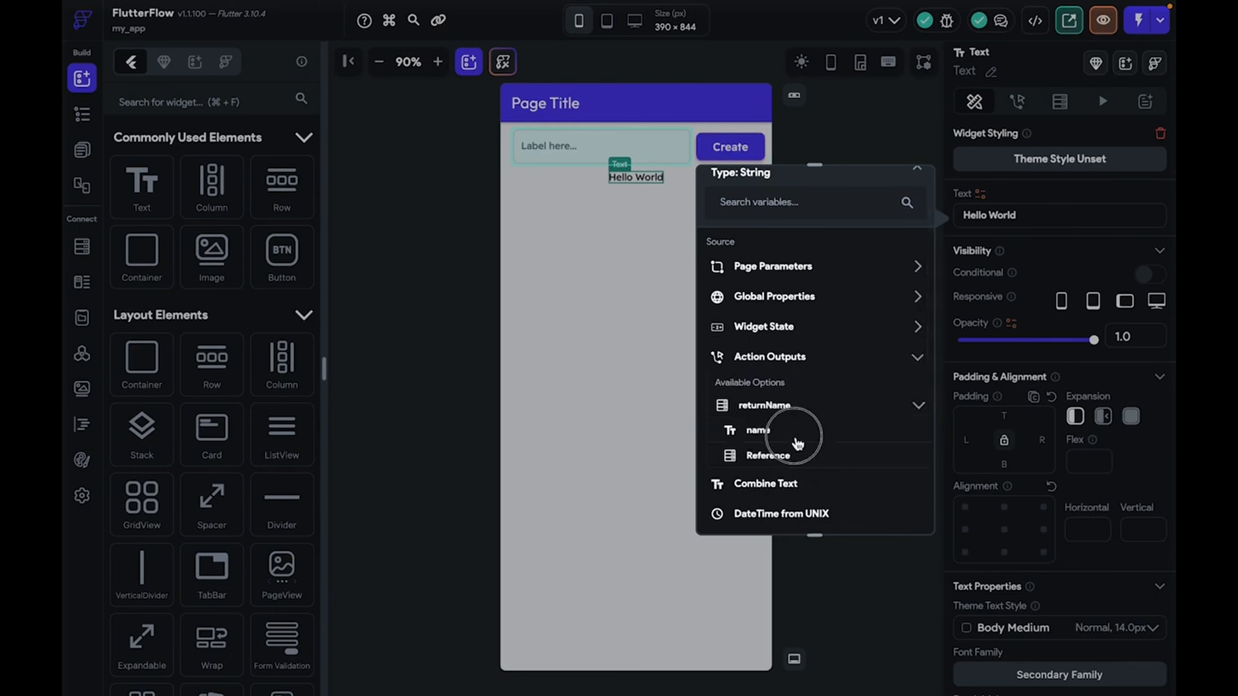
left_click(891, 309)
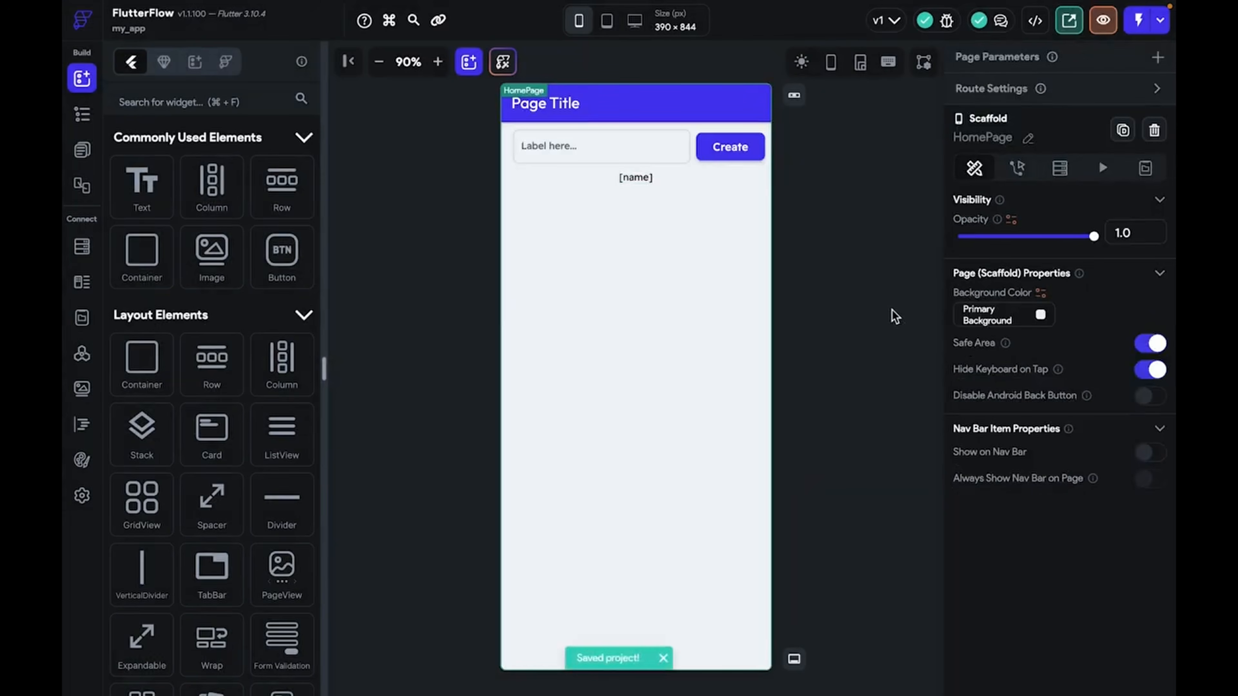
key("ctrl+Left")
key("ctrl+Right")
key("ctrl+Right")
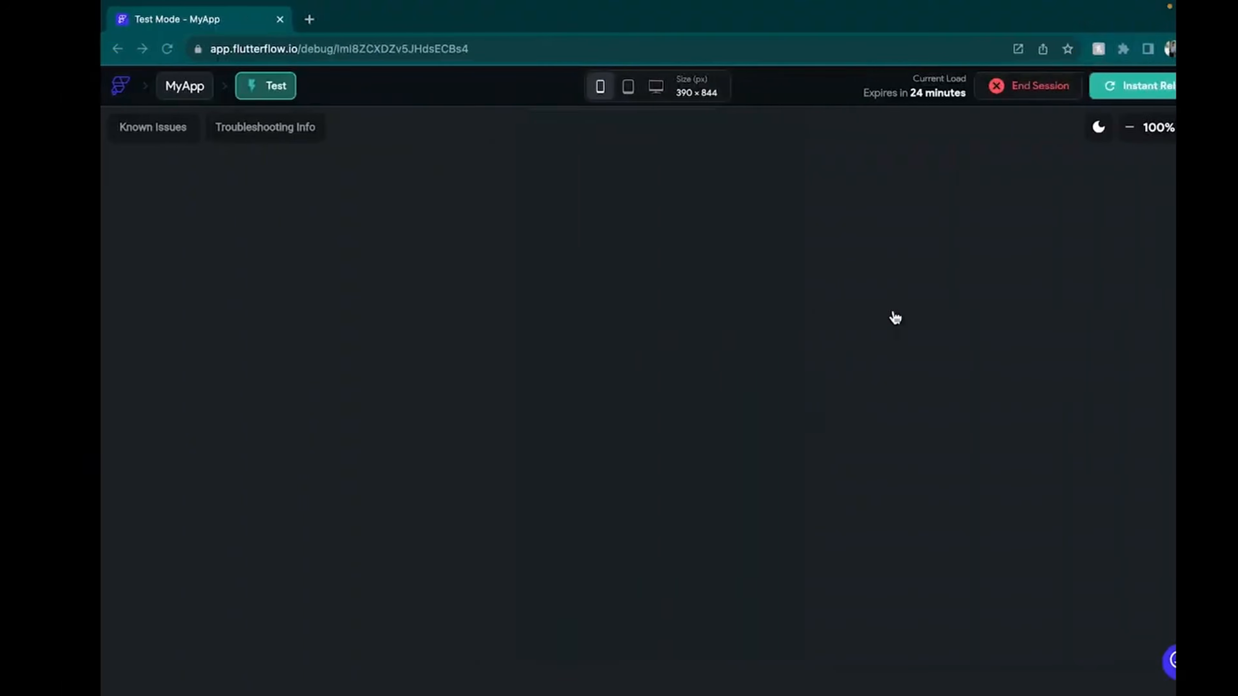
Reload the test app, submit a full name, and open the new user document in Firestore
left_click(1098, 87)
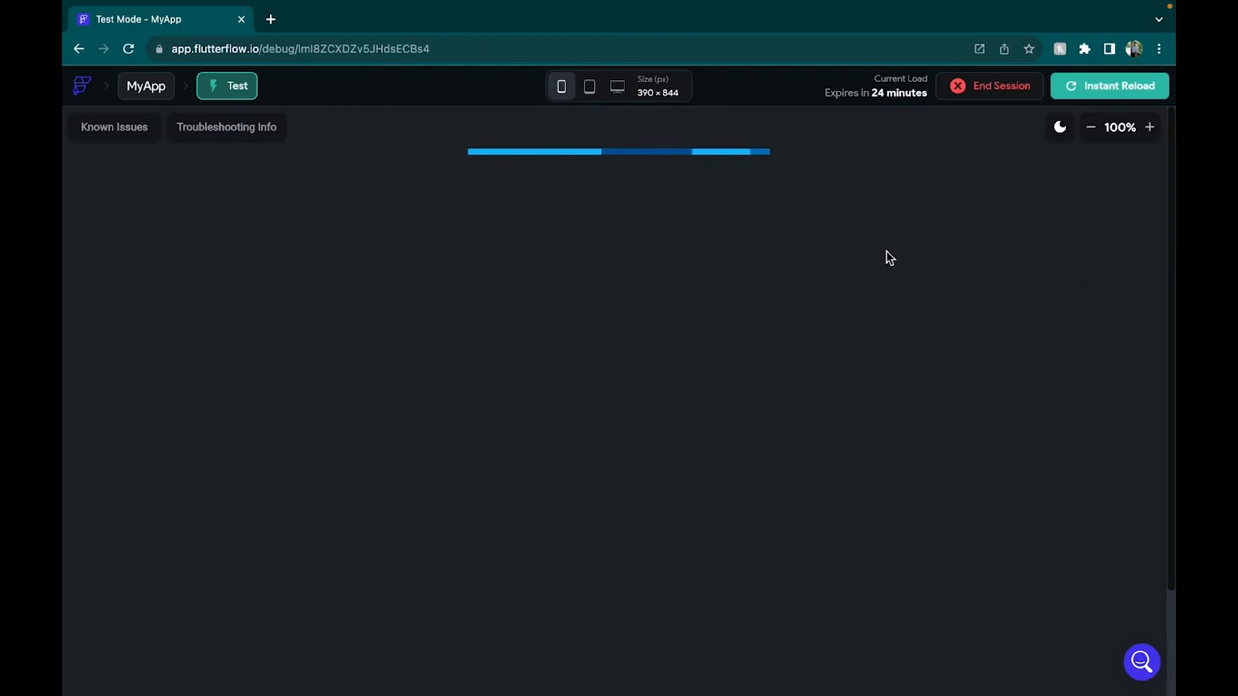
key("ctrl+Left")
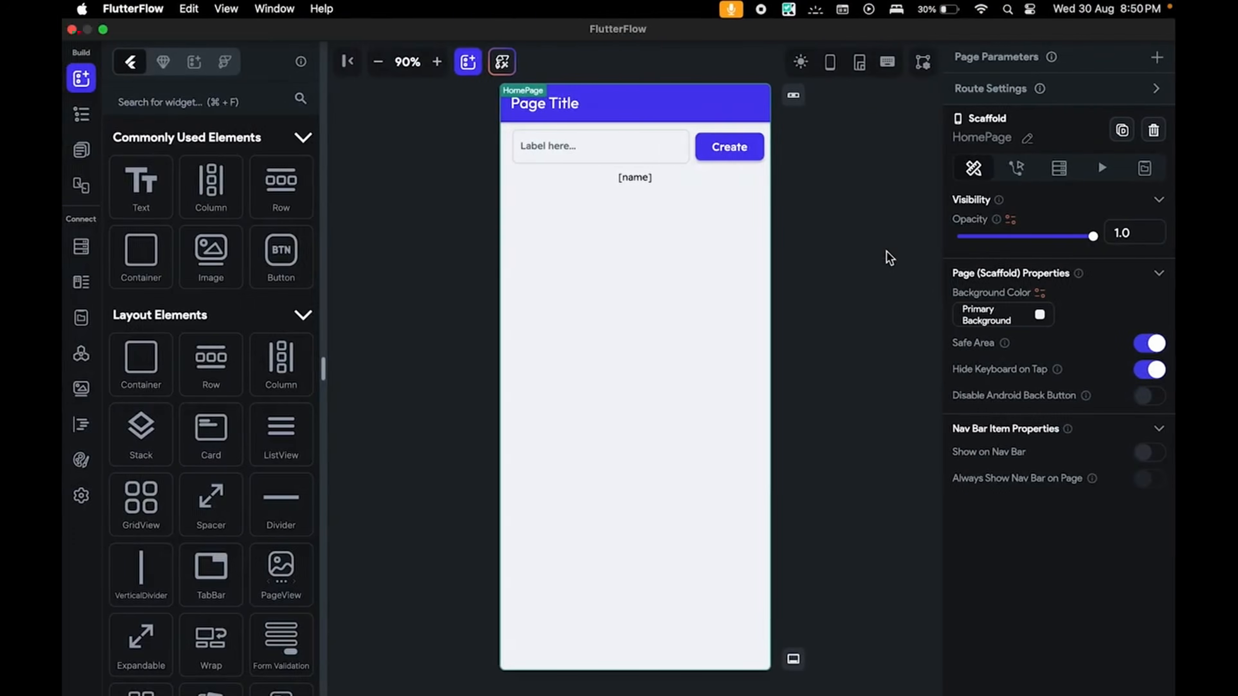
key("ctrl+Right")
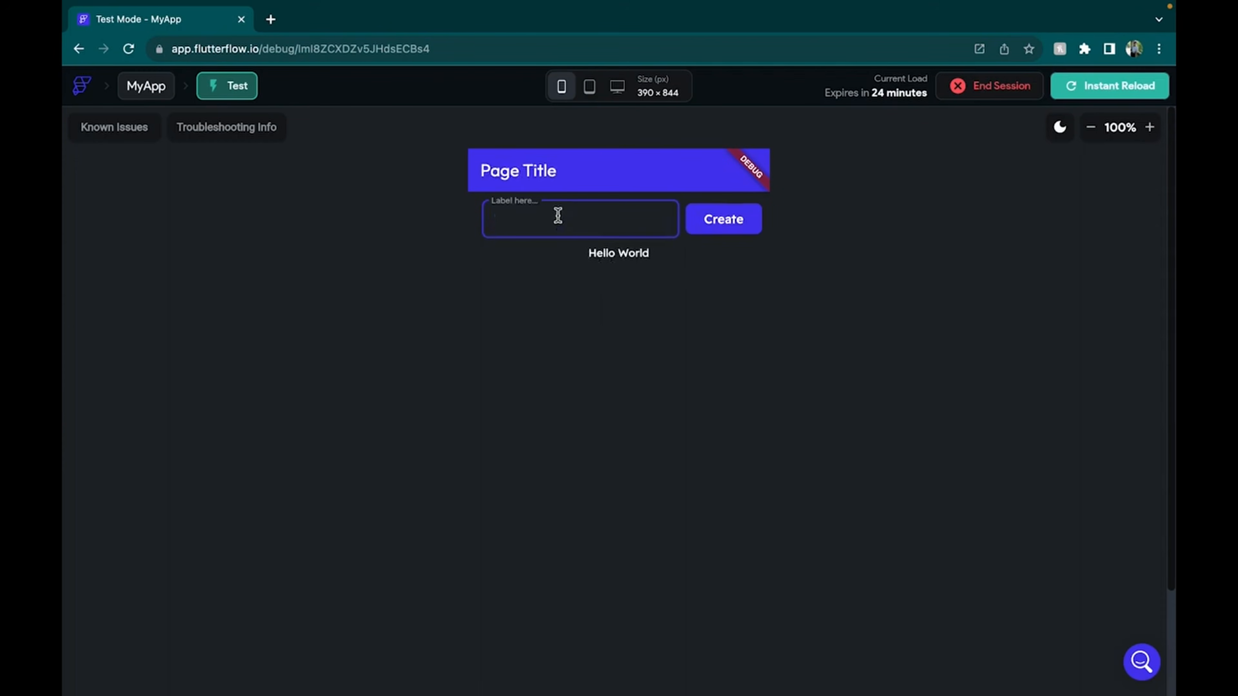
left_click(740, 229)
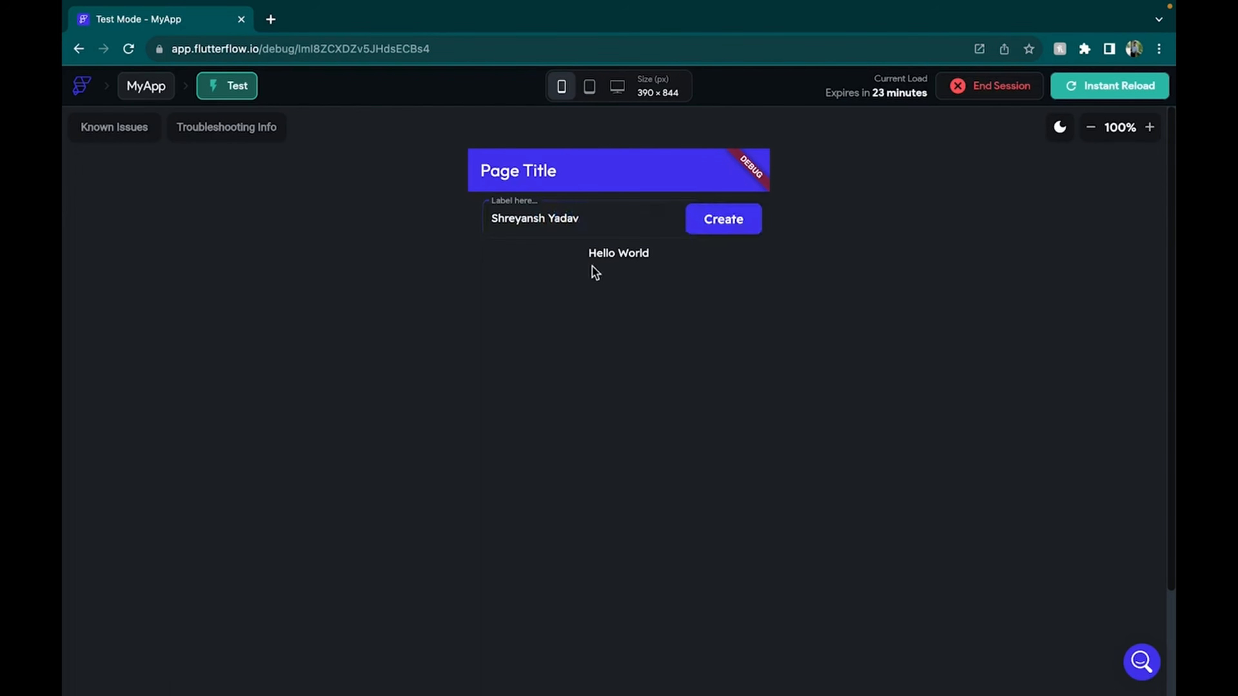
left_click(601, 252)
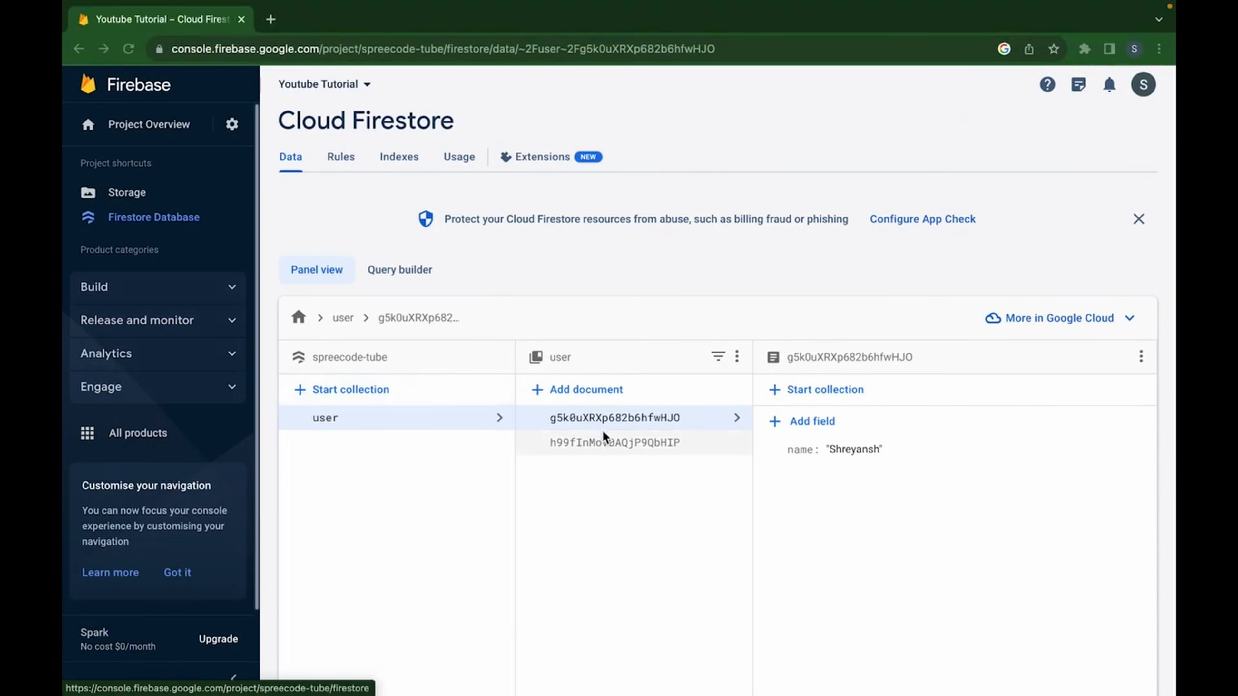
left_click(633, 449)
Back in the editor, inspect the [name] text's variable binding
key("ctrl+Right")
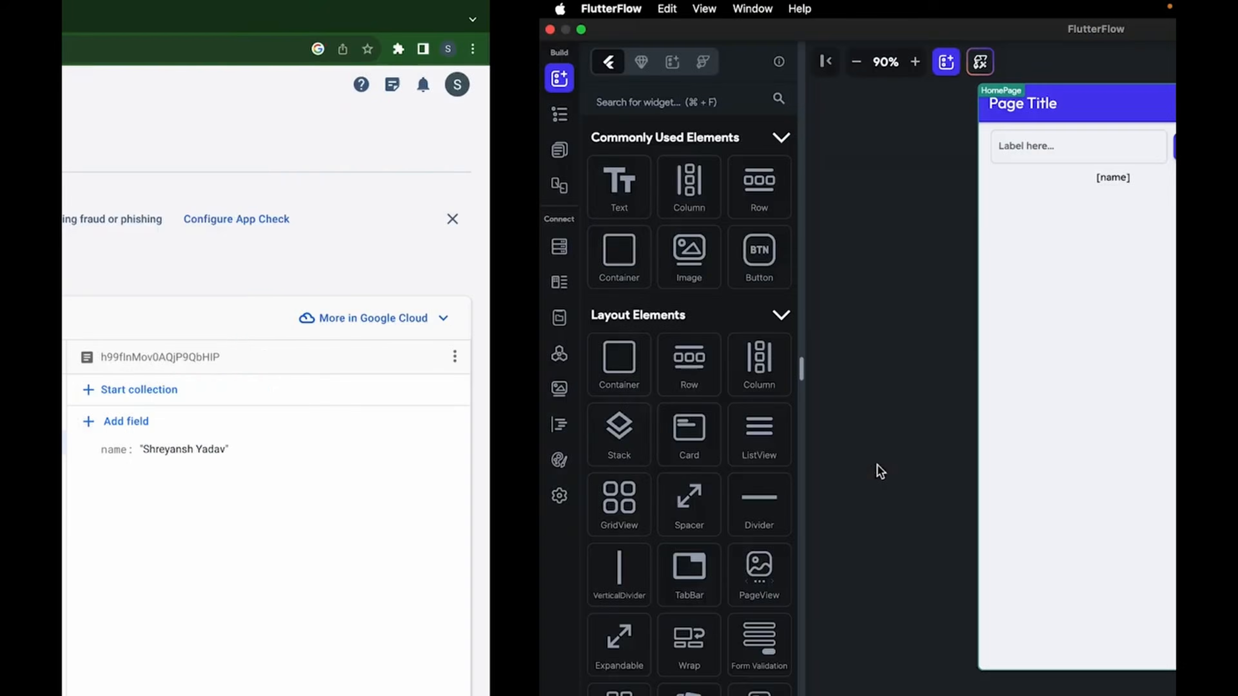
left_click(636, 177)
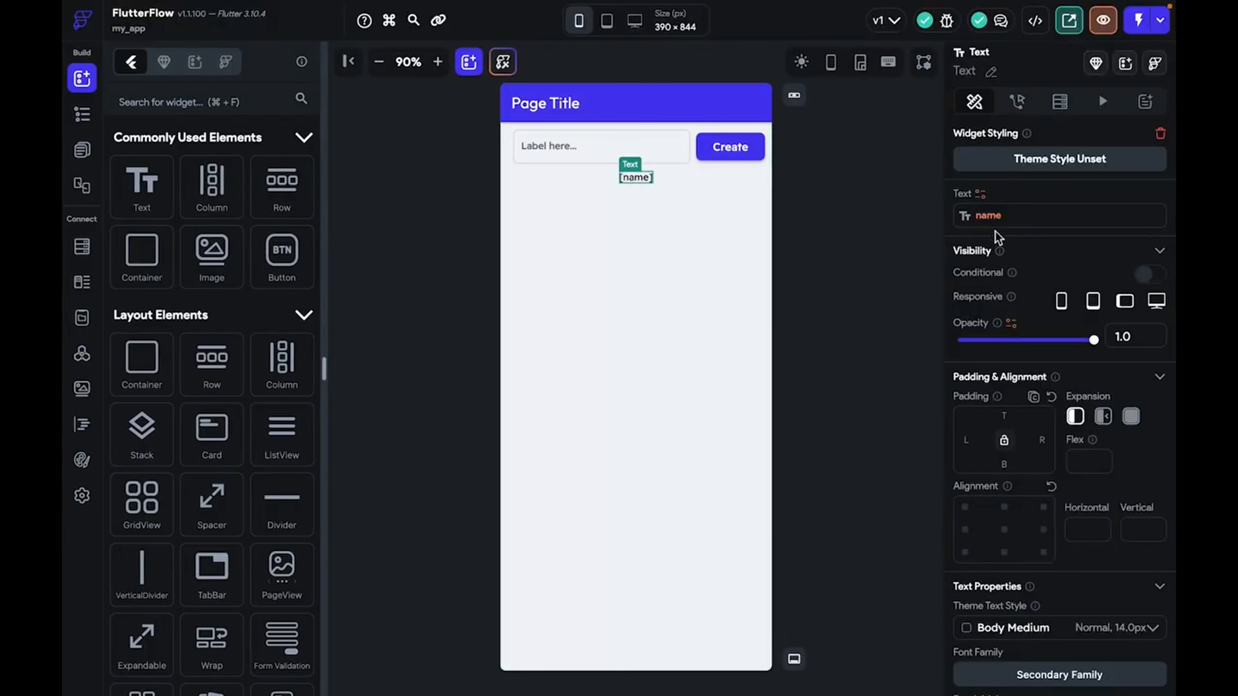
left_click(996, 217)
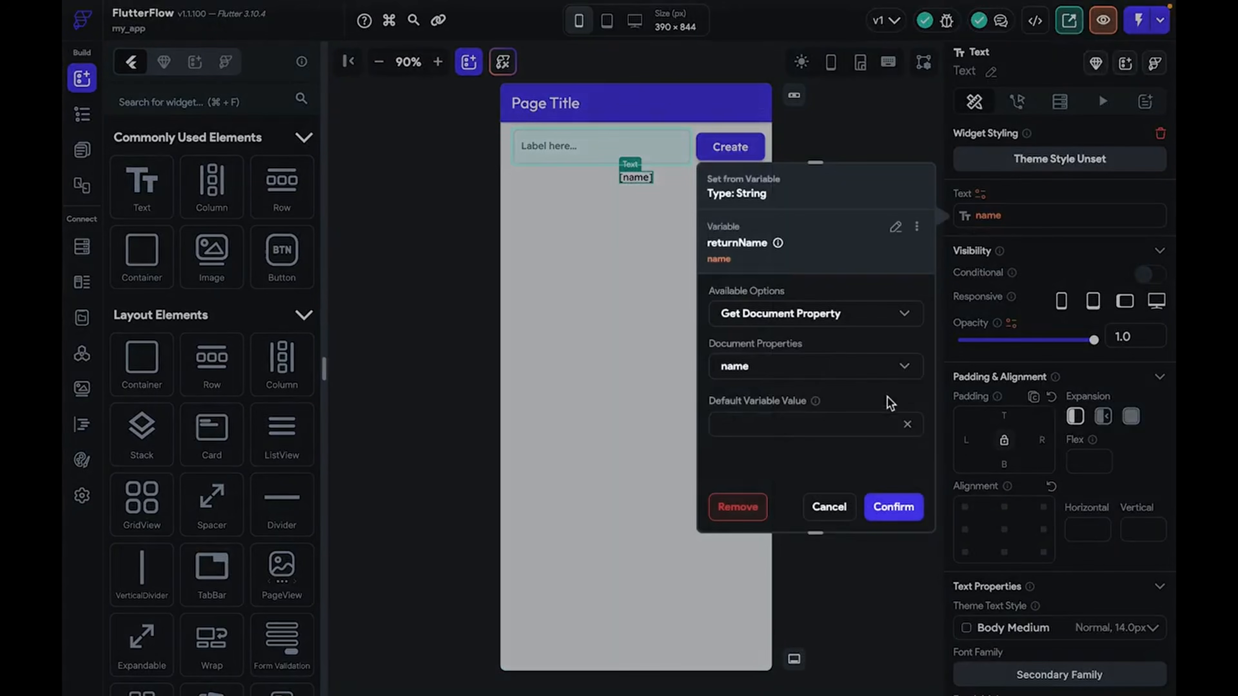
Review the text's Get Document Property name binding, cancel it, and delete the [name] text
left_click(835, 326)
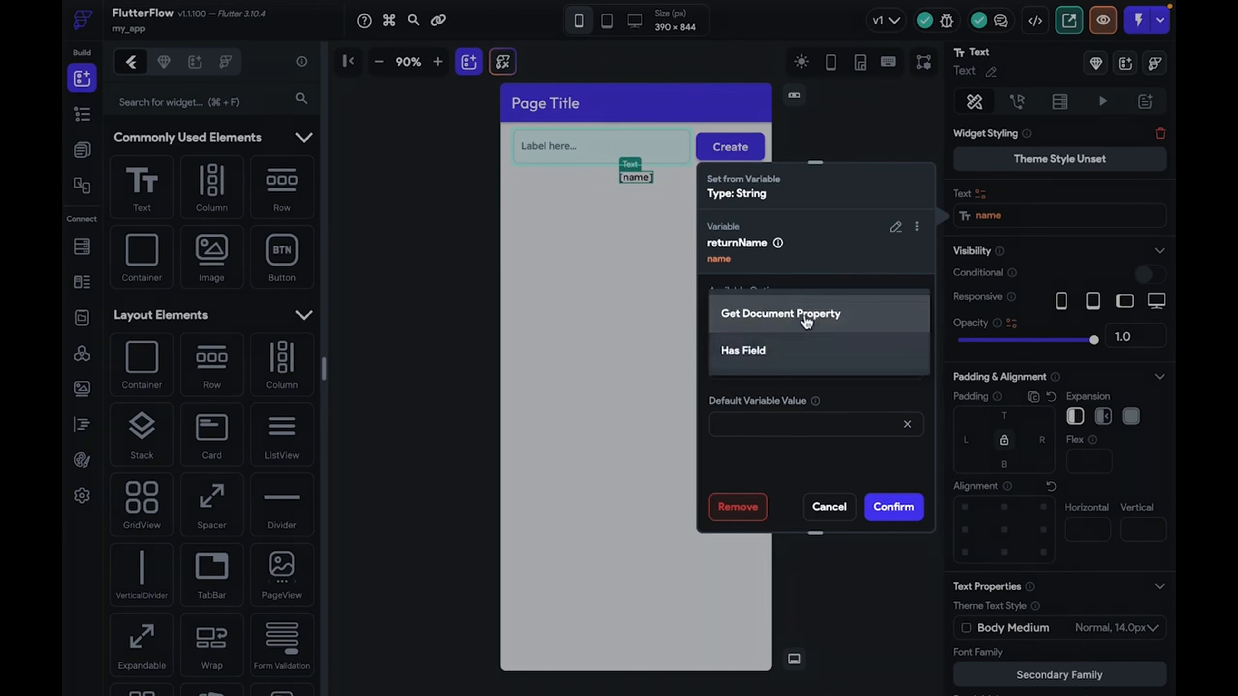
left_click(807, 317)
left_click(780, 374)
left_click(781, 371)
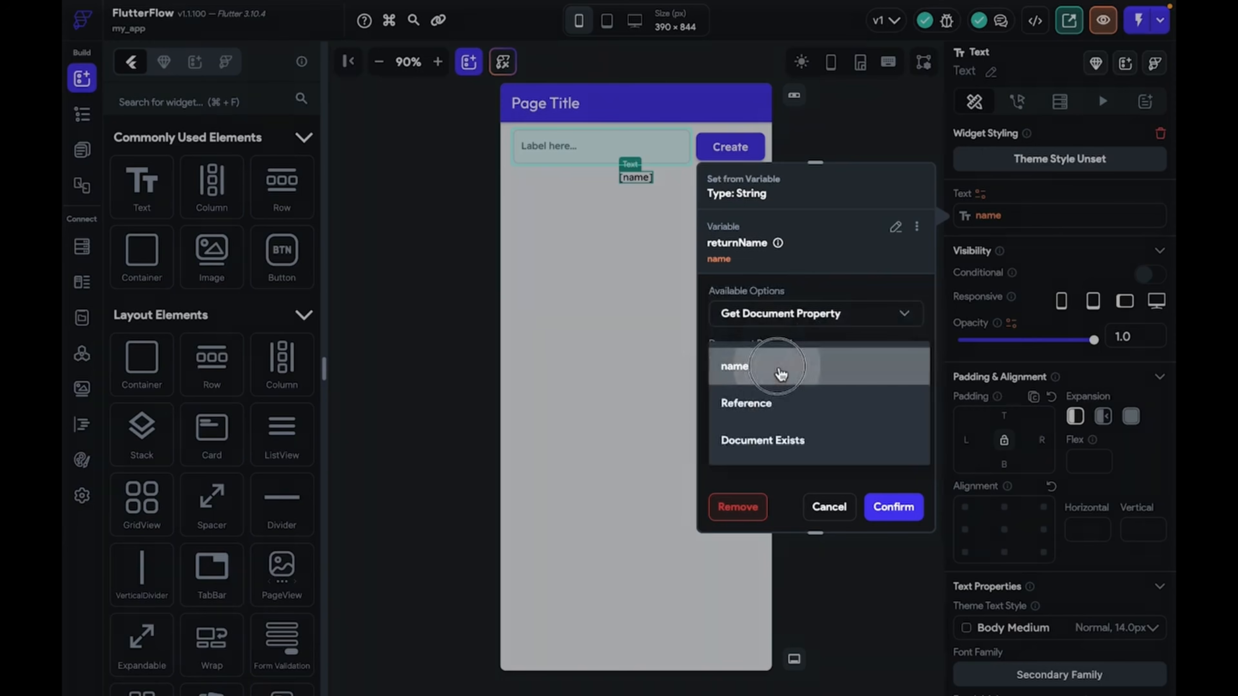
left_click(897, 515)
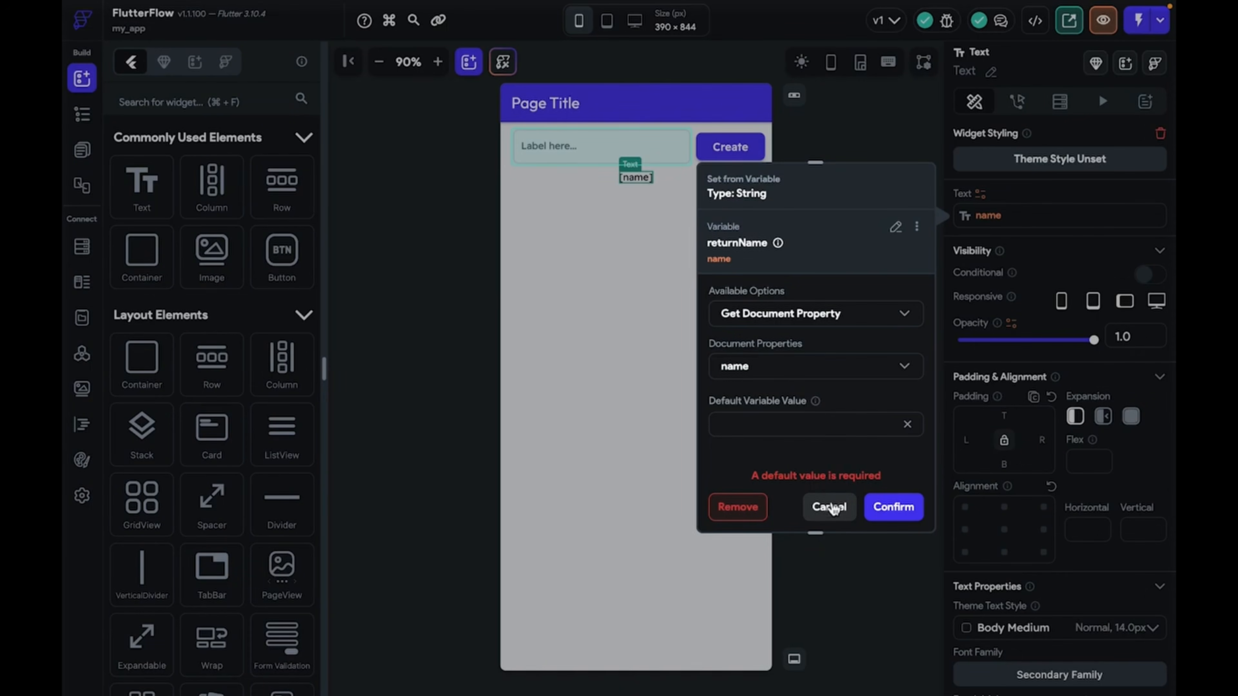
left_click(832, 434)
left_click(828, 507)
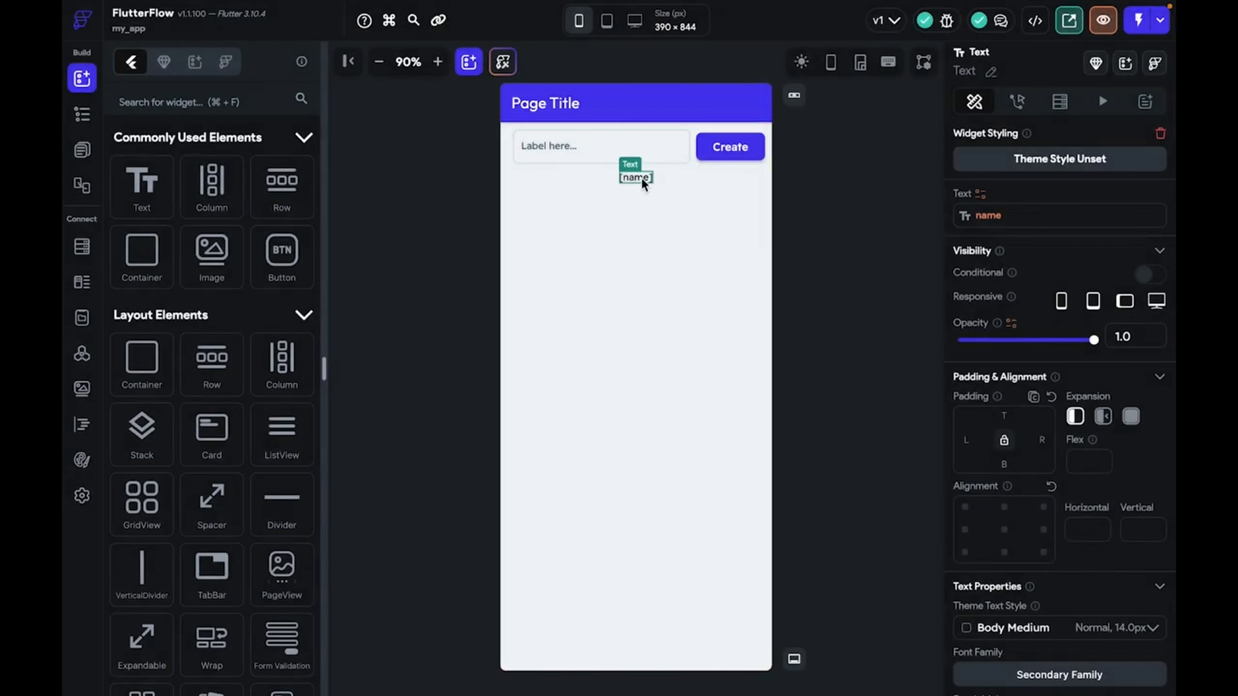
key("Delete")
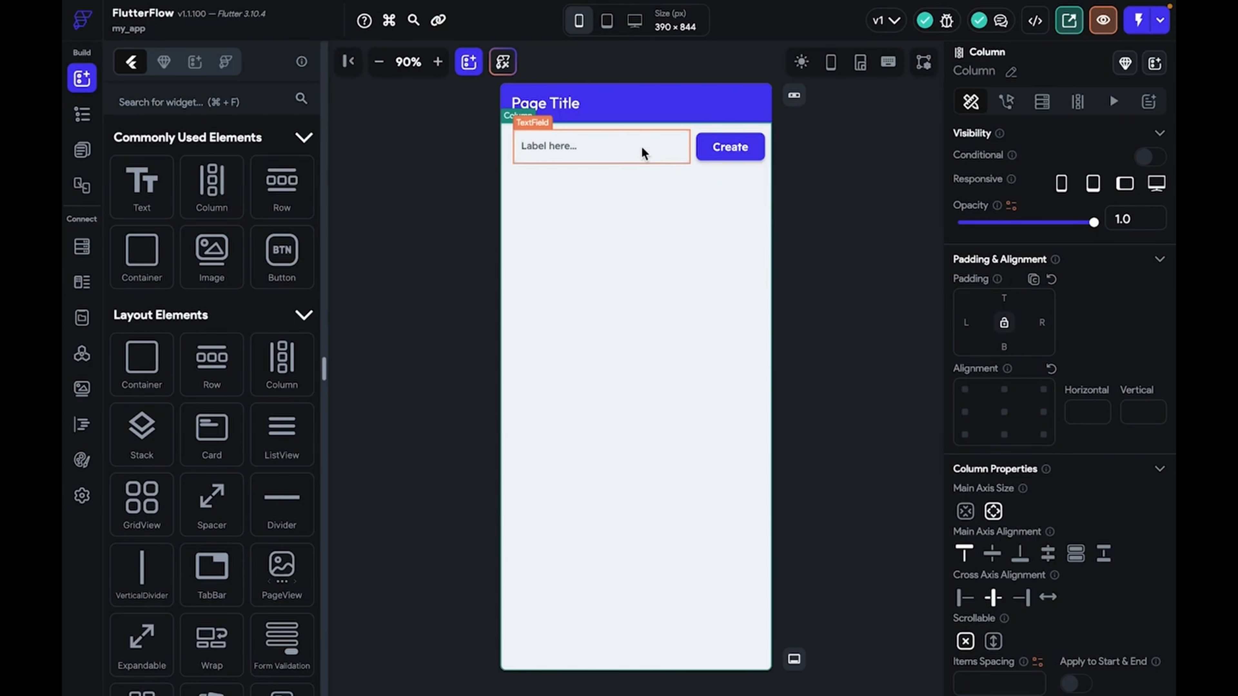
Add a fresh Hello World Text widget below the name field row
left_click(716, 152)
left_click_drag(1041, 539, 960, 540)
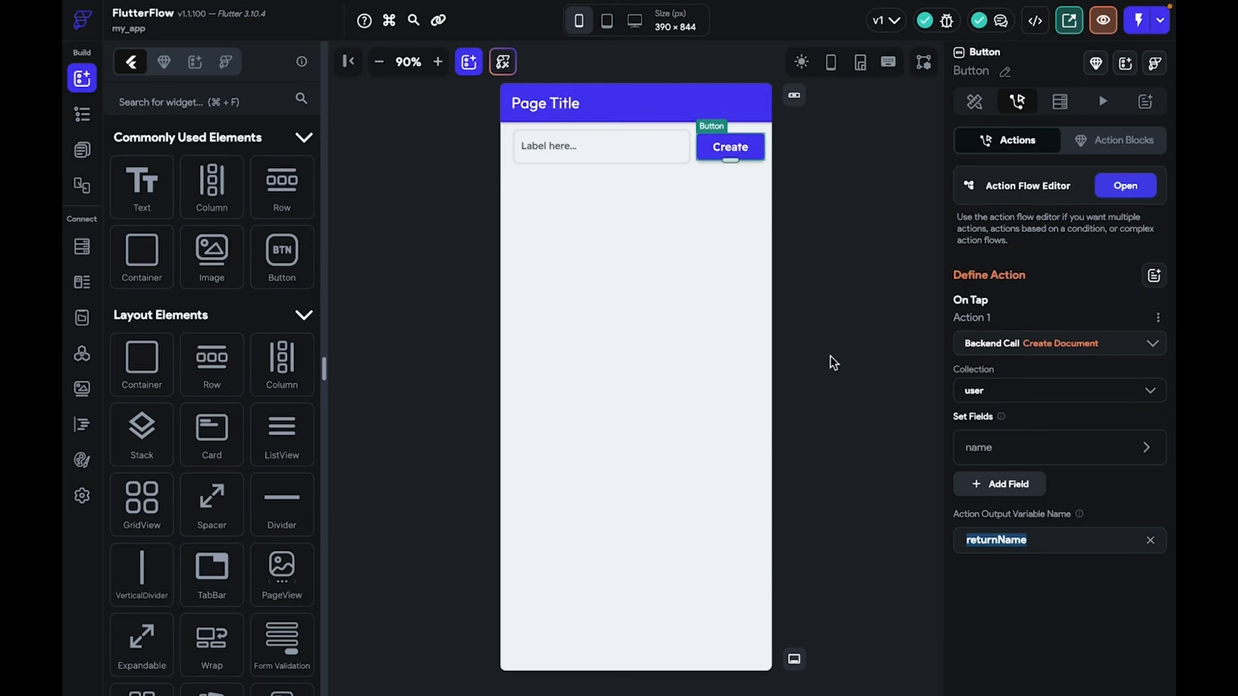
left_click_drag(146, 190, 630, 186)
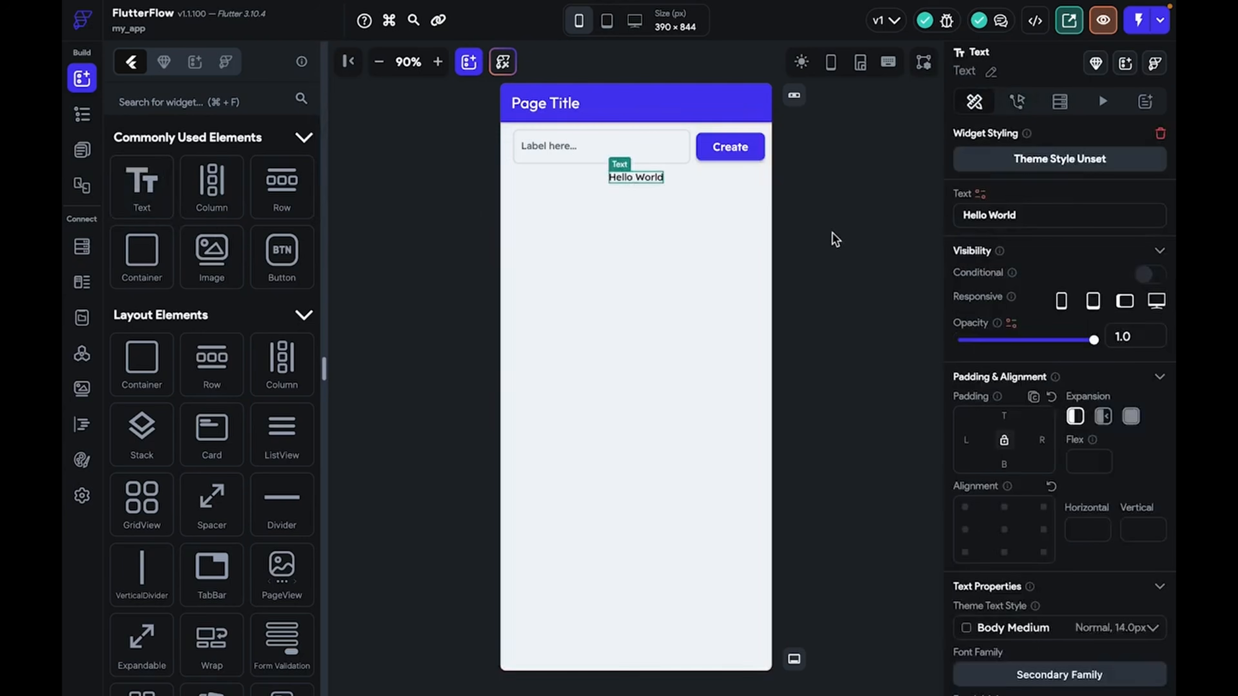
Bind the text to returnName's name field and save the project
left_click(982, 195)
left_click(831, 388)
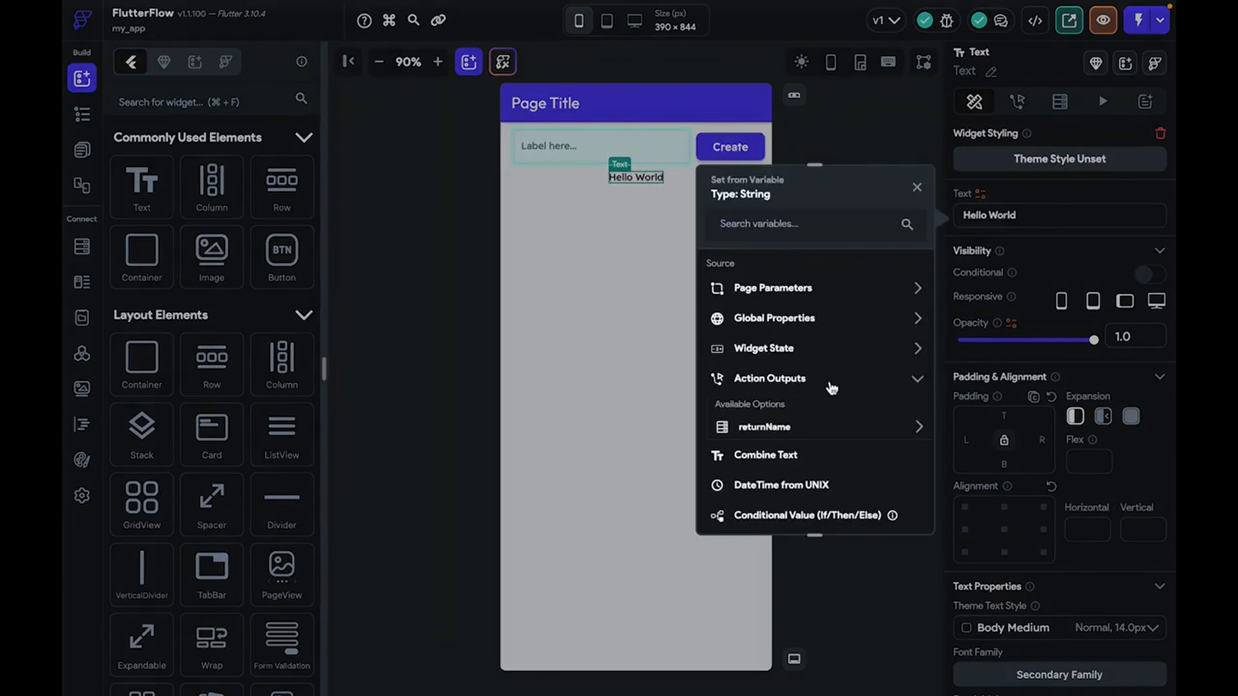
left_click(815, 429)
left_click(802, 451)
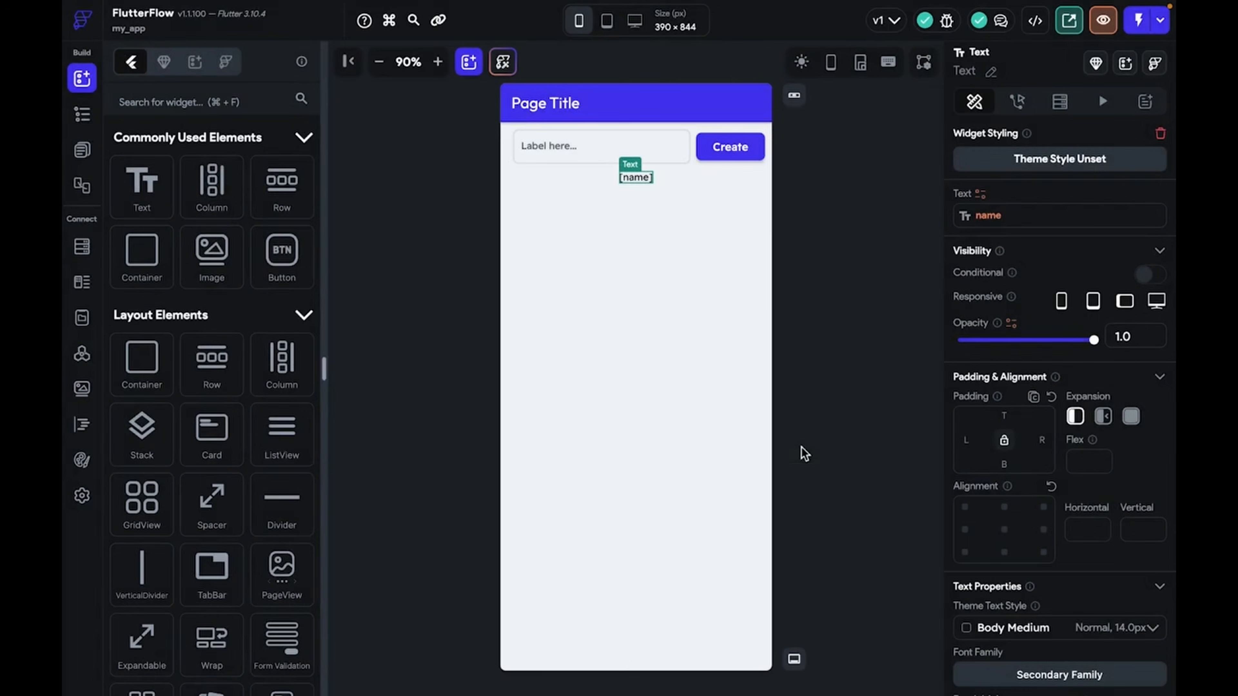
key("super+s")
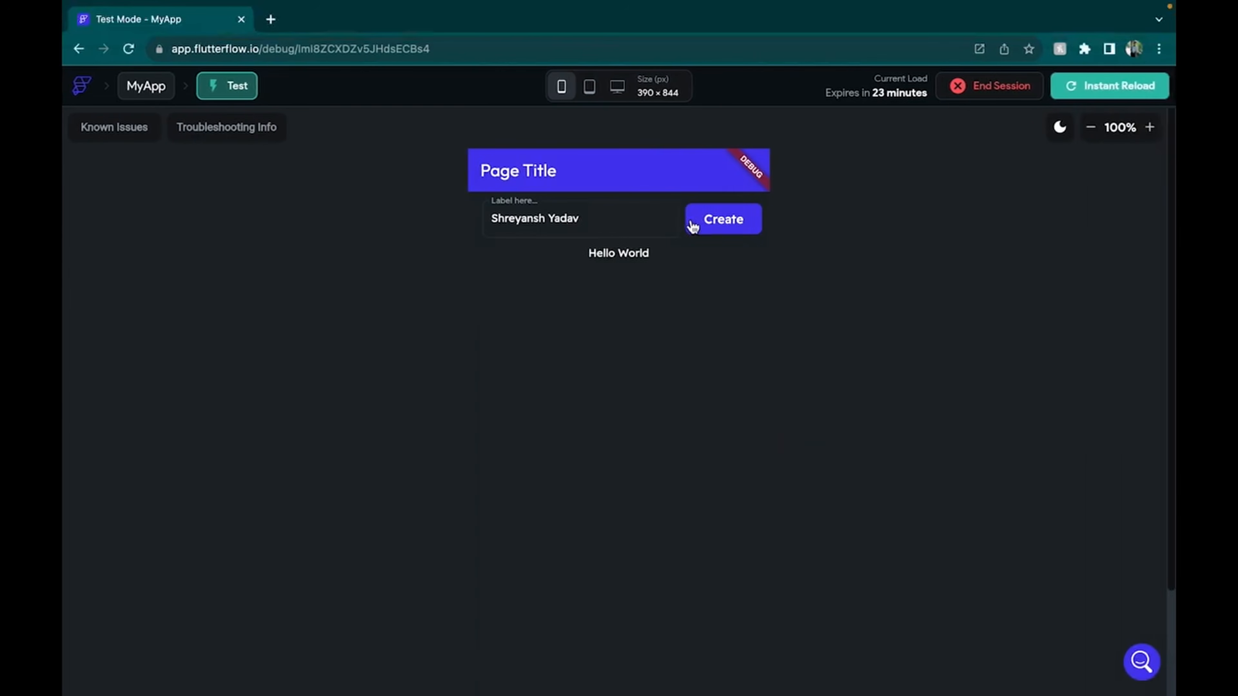
Submit a name in Test Mode, then delete the [name] text widget in the editor
left_click(693, 226)
left_click(622, 254)
key("ctrl+Left")
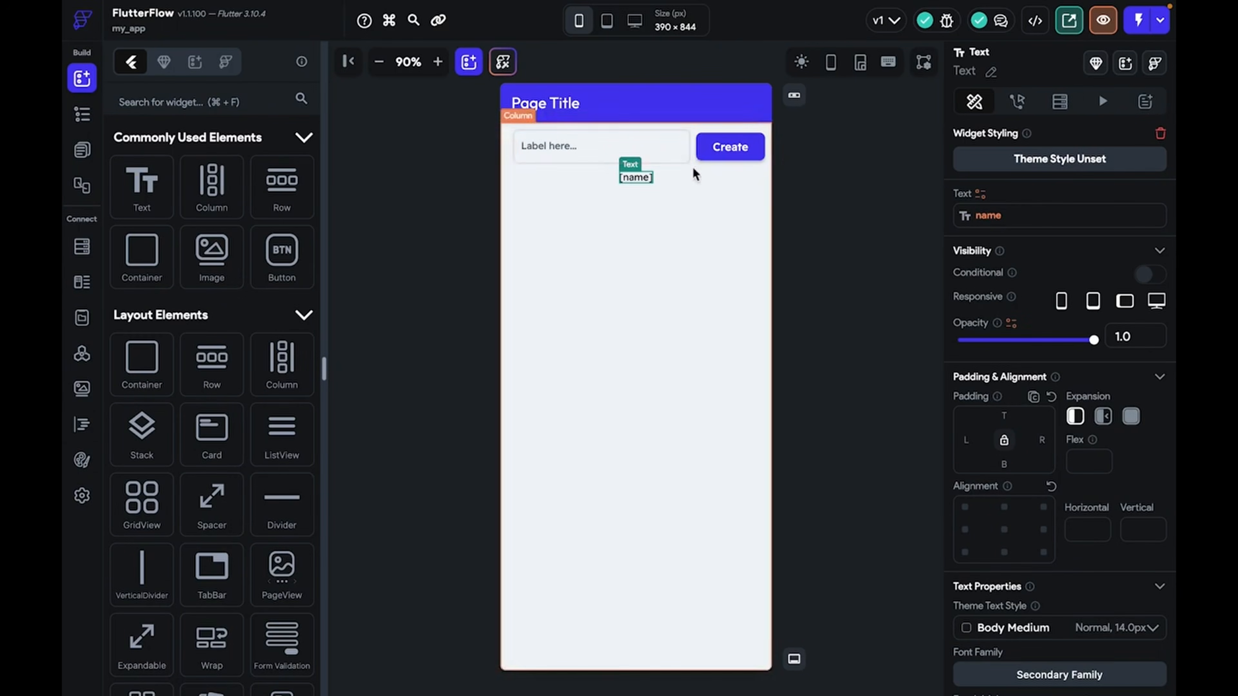
left_click(631, 177)
key("Delete")
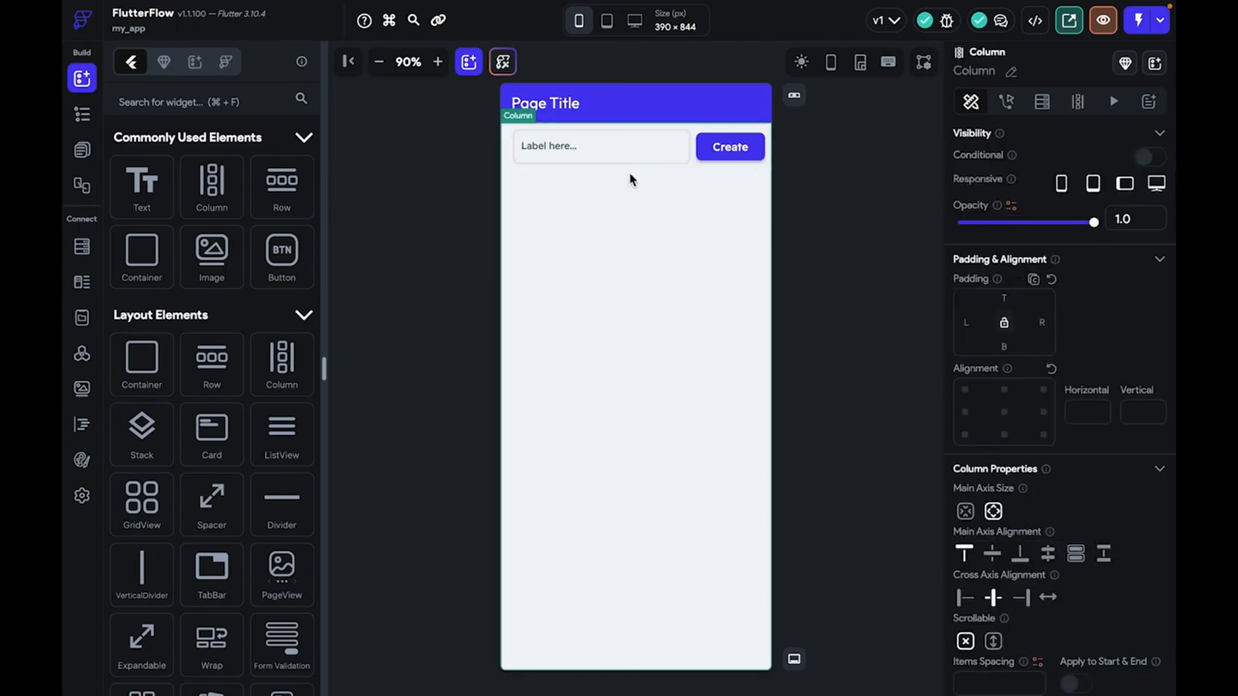
left_click(751, 163)
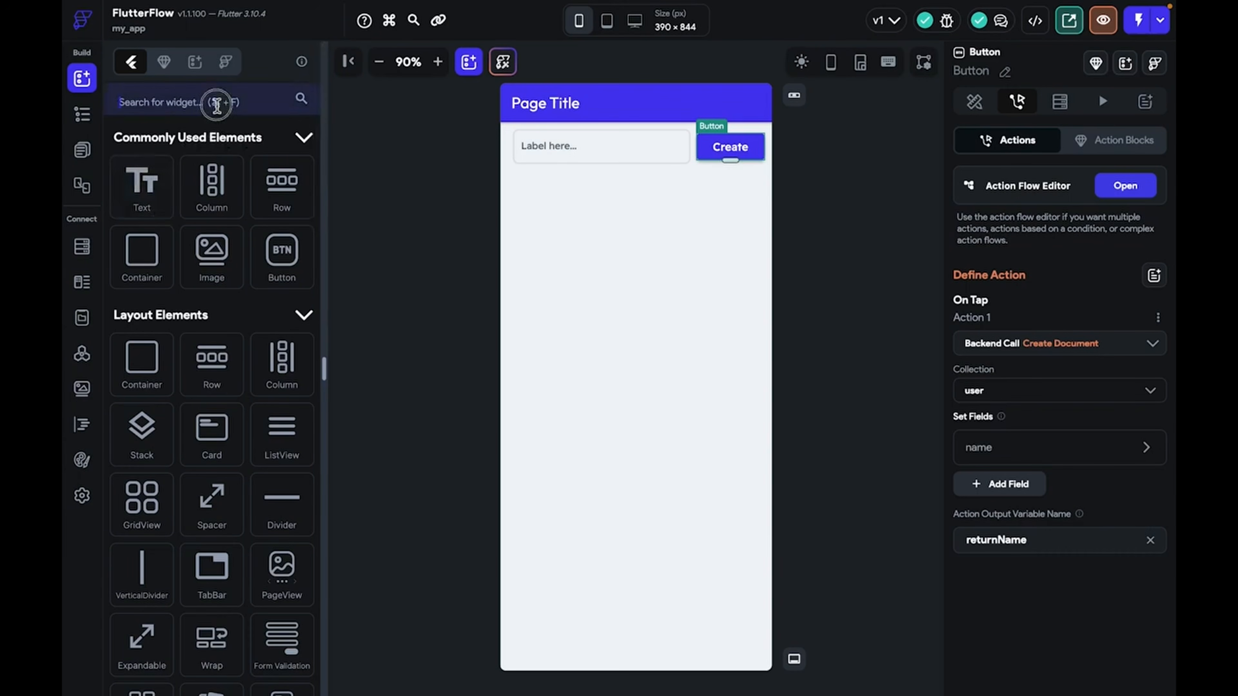
Duplicate the Create button and move the copy below the field row
left_click(740, 155)
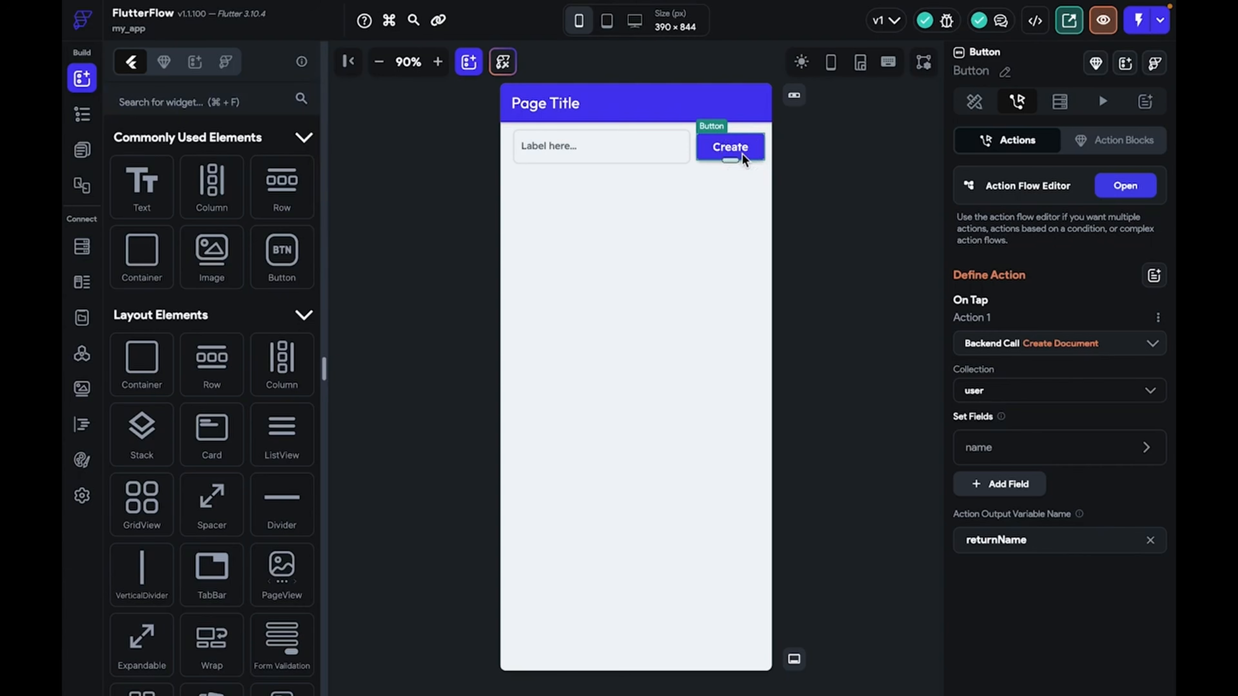
key("super+d")
left_click_drag(658, 151, 648, 404)
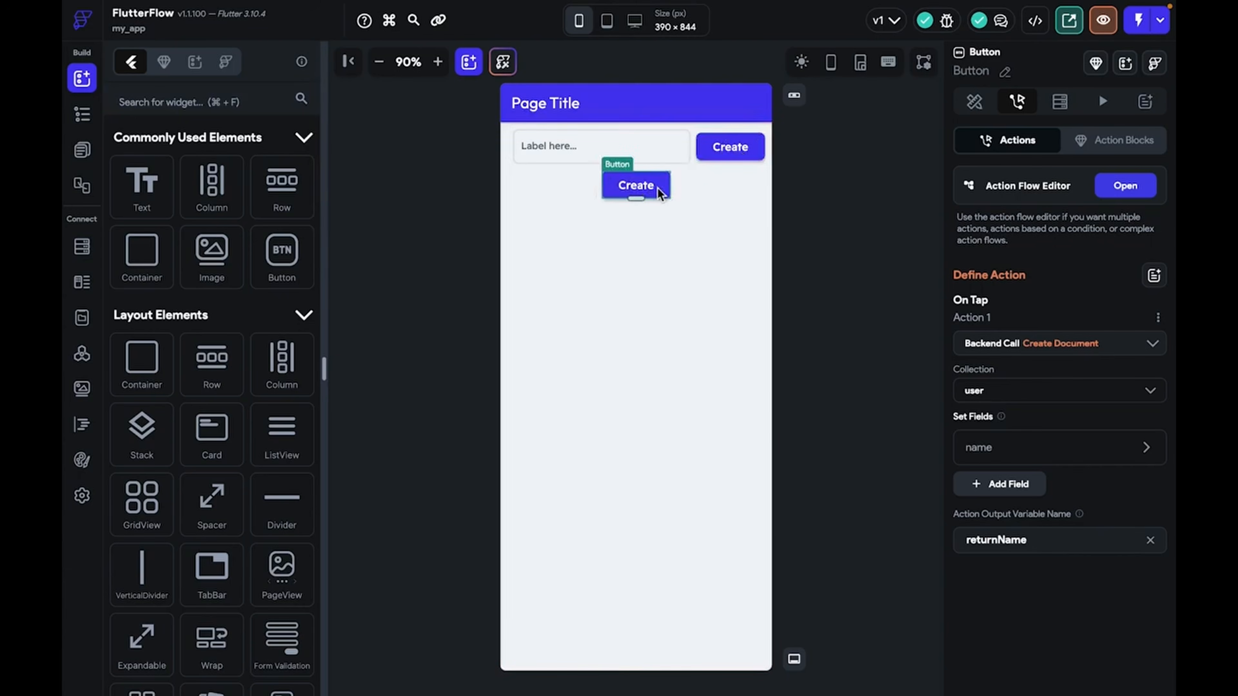
Add a Hello World text below the new button with top padding 100
left_click_drag(142, 183, 633, 202)
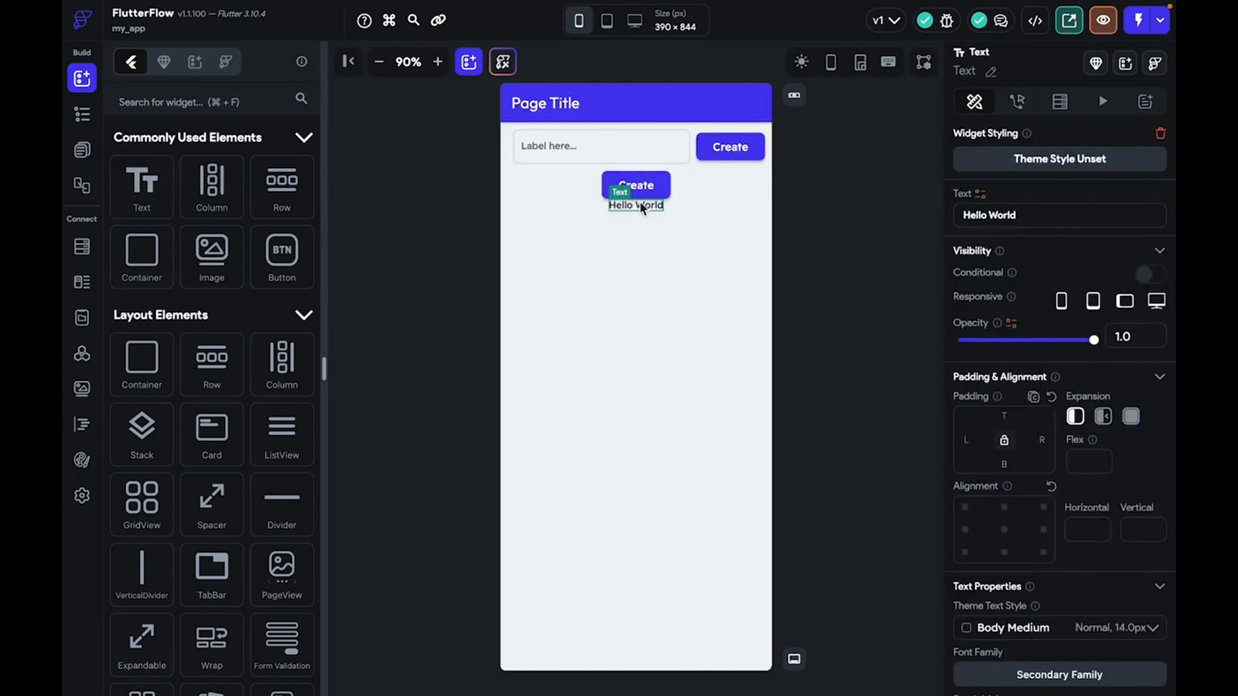
left_click(1005, 416)
type("100")
left_click(873, 368)
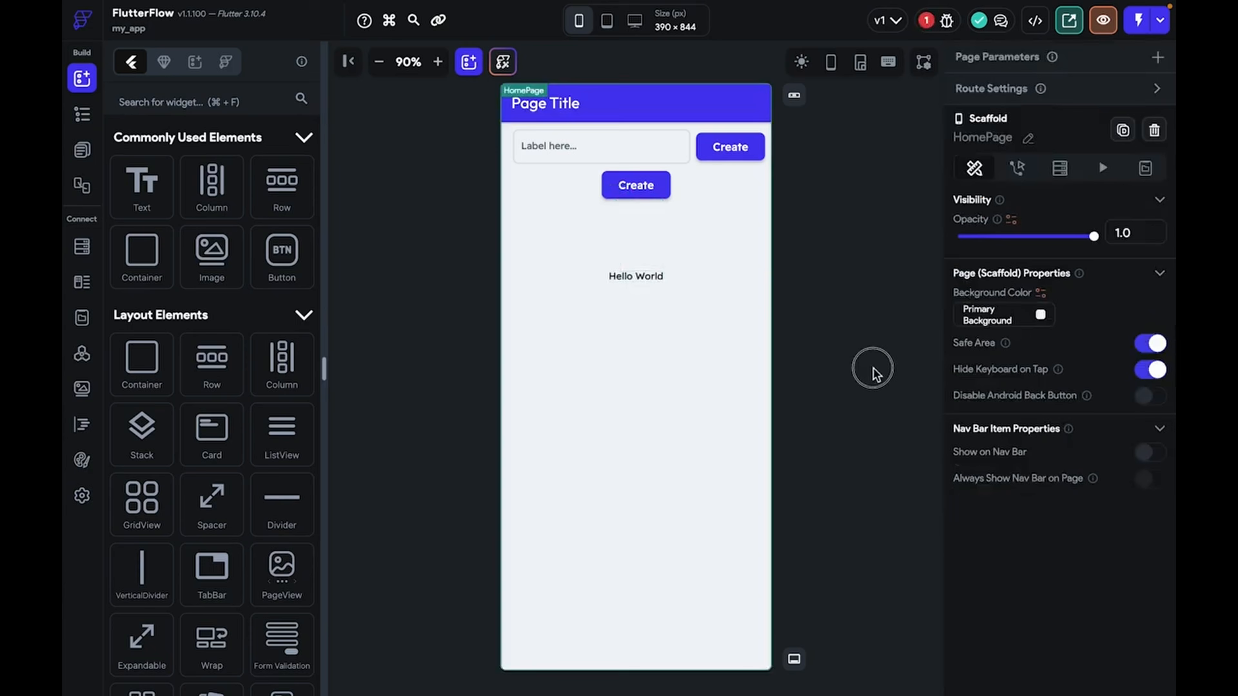
Remove the copied Create Document action from the lower button
left_click(653, 188)
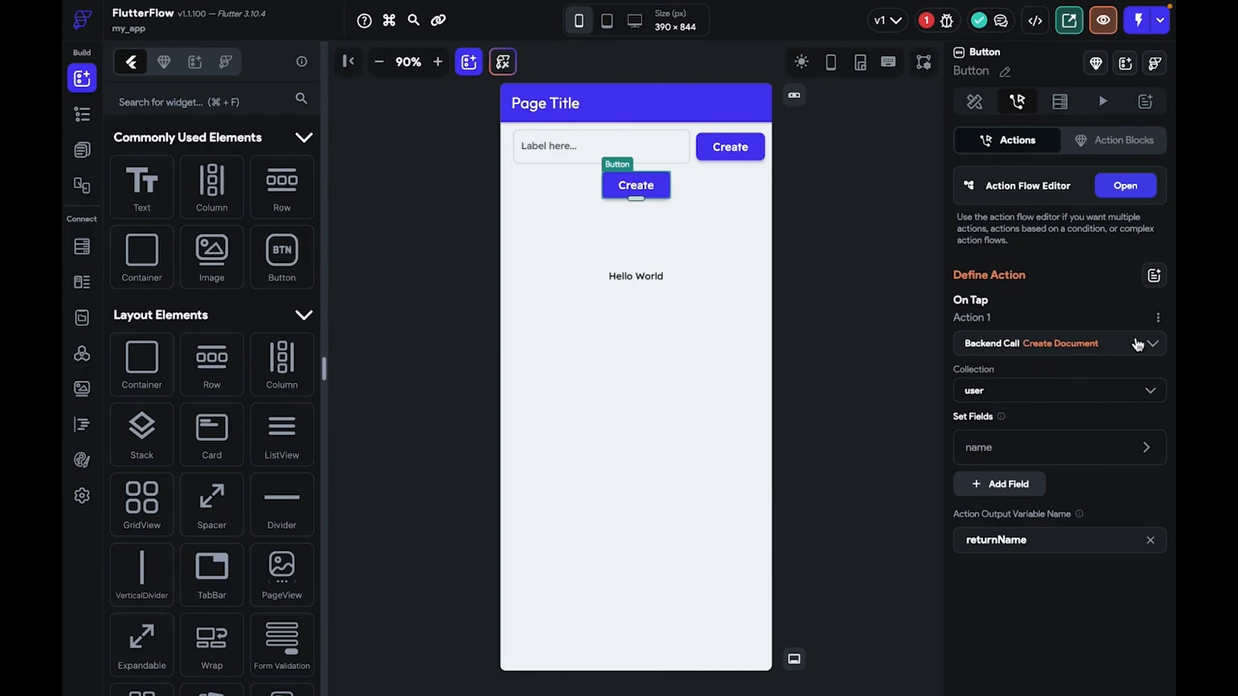
left_click(1157, 318)
left_click(1066, 409)
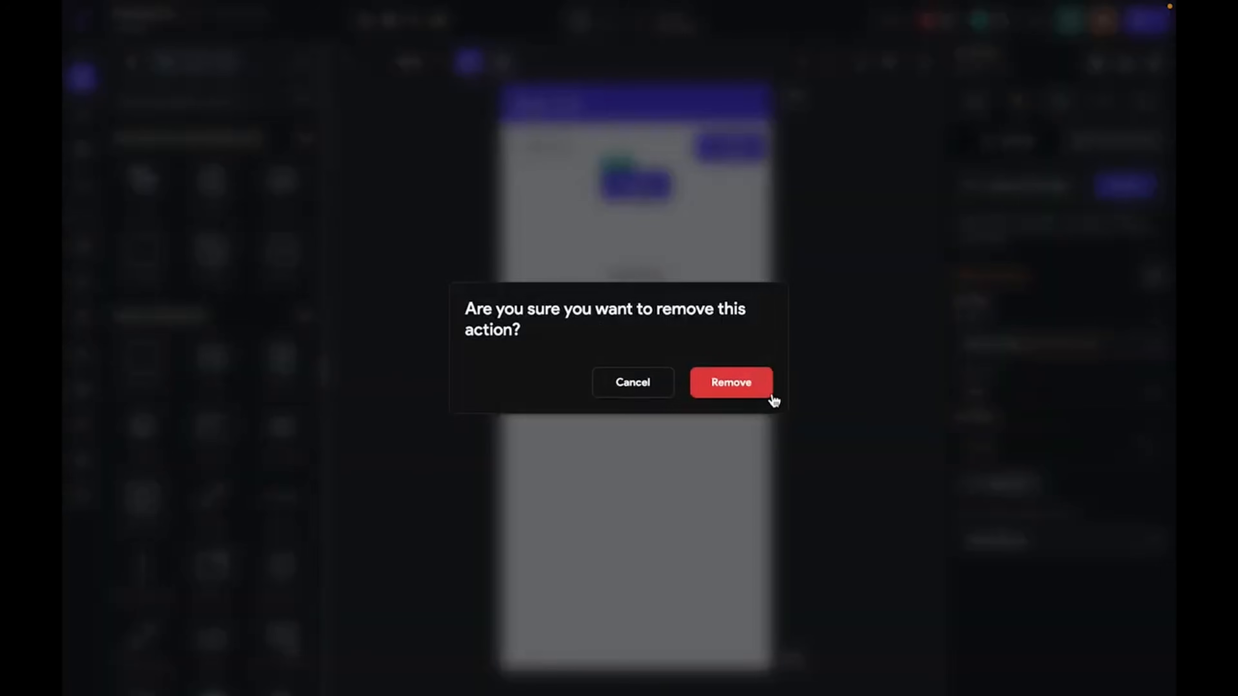
left_click(765, 390)
Rename the lower button's label to Read Data
left_click(974, 101)
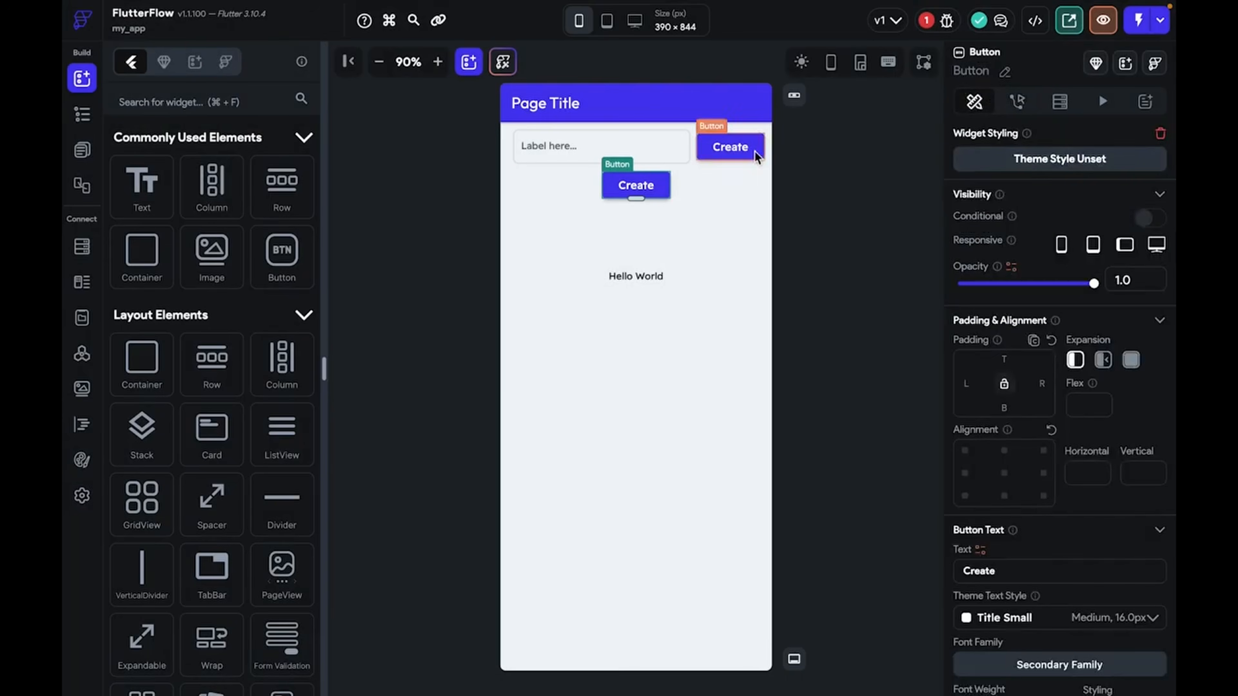
left_click(692, 195)
left_click(646, 190)
scroll(1109, 482, "down", 1)
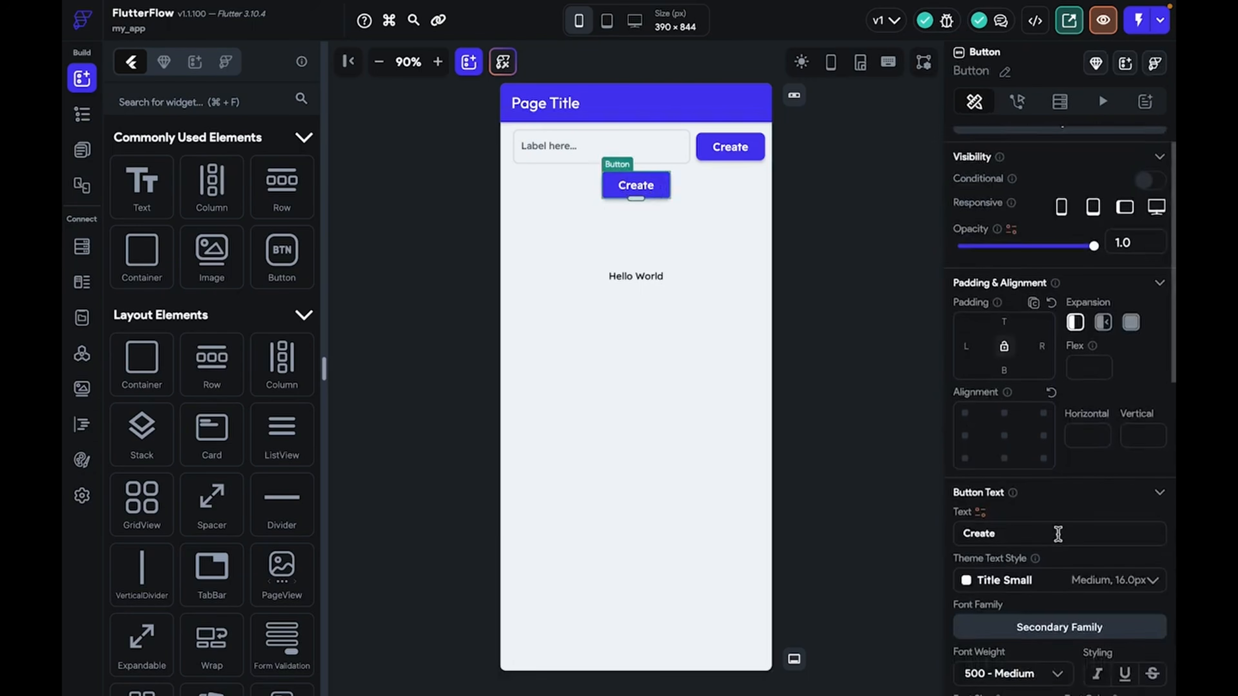
left_click_drag(1058, 534, 848, 527)
type("Rea")
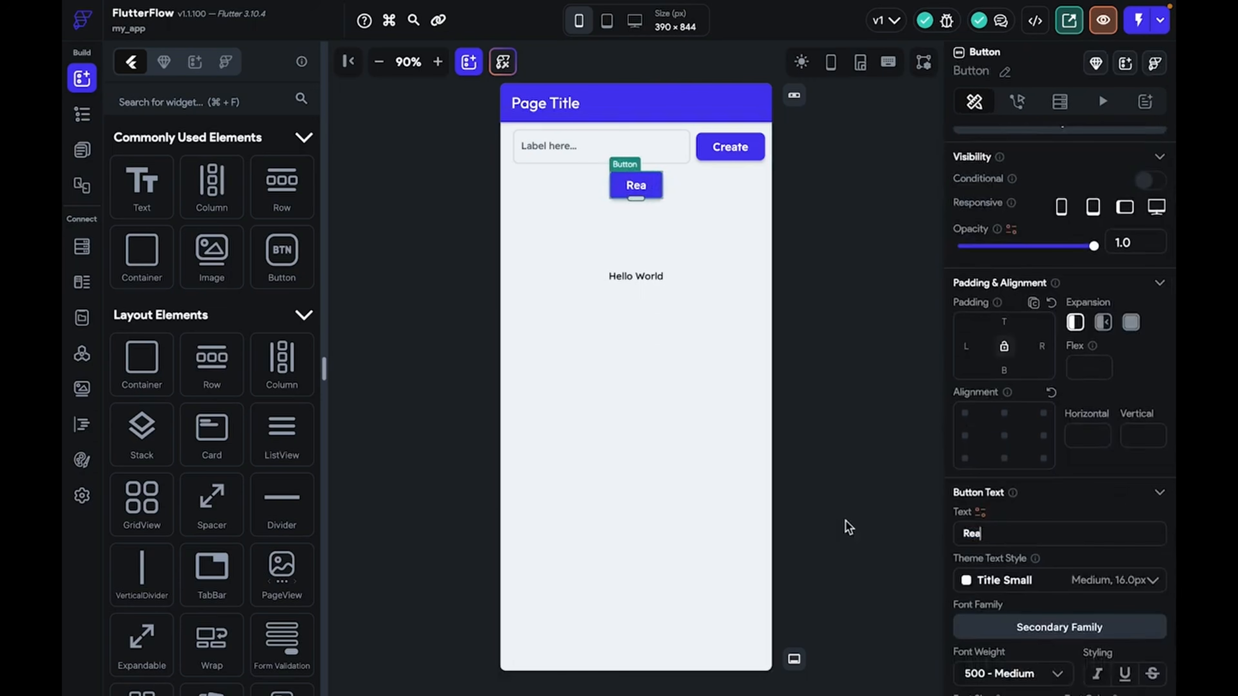
type("d Data")
Commit the Read Data label and start an On Tap action for the button
left_click(796, 329)
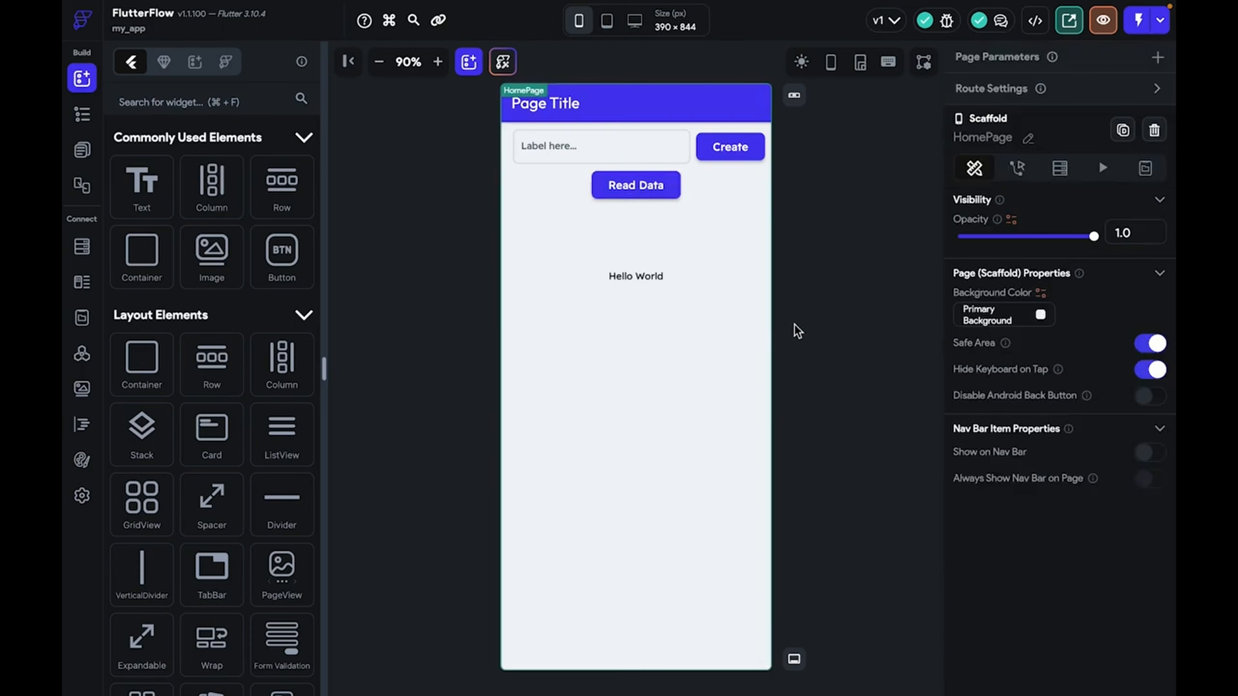
left_click(626, 275)
left_click(632, 194)
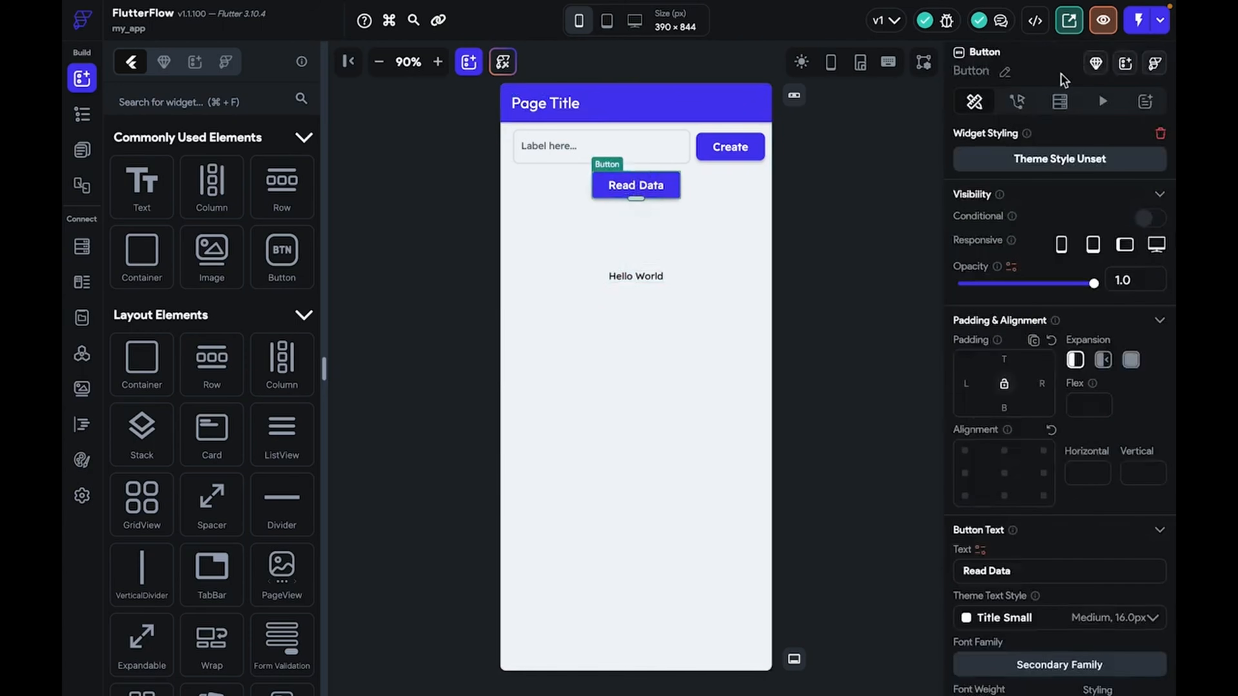
left_click(1018, 103)
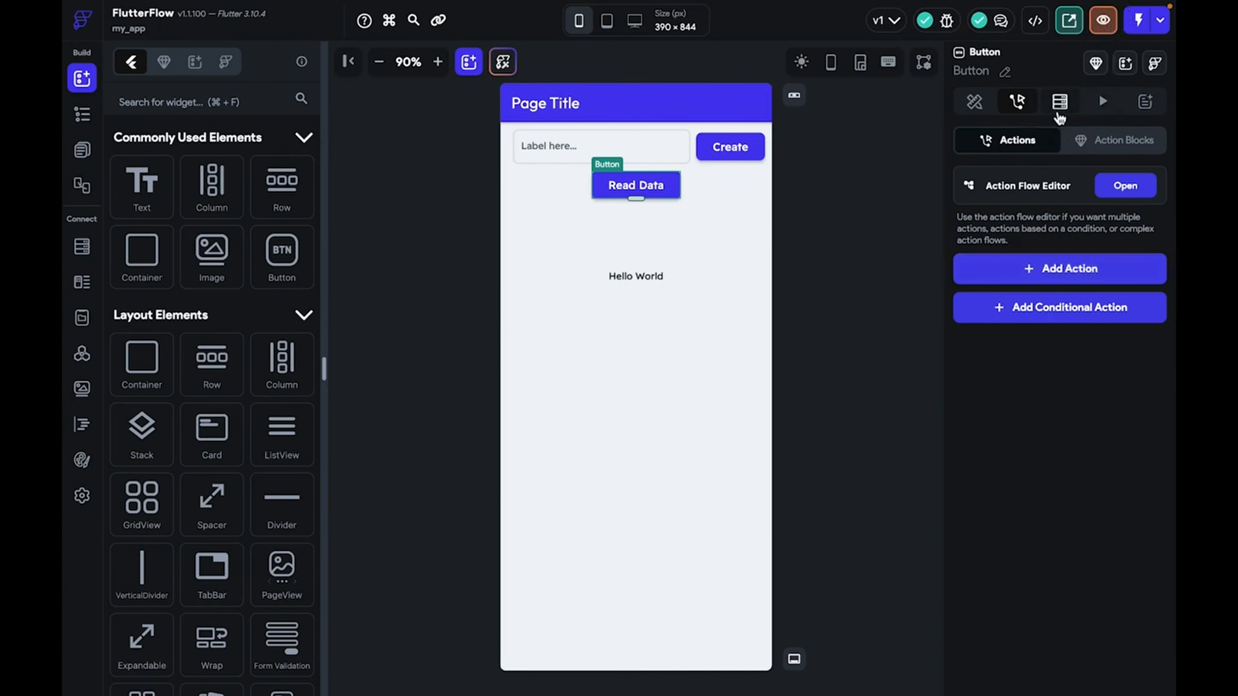
left_click(1060, 103)
left_click(1025, 141)
left_click(913, 108)
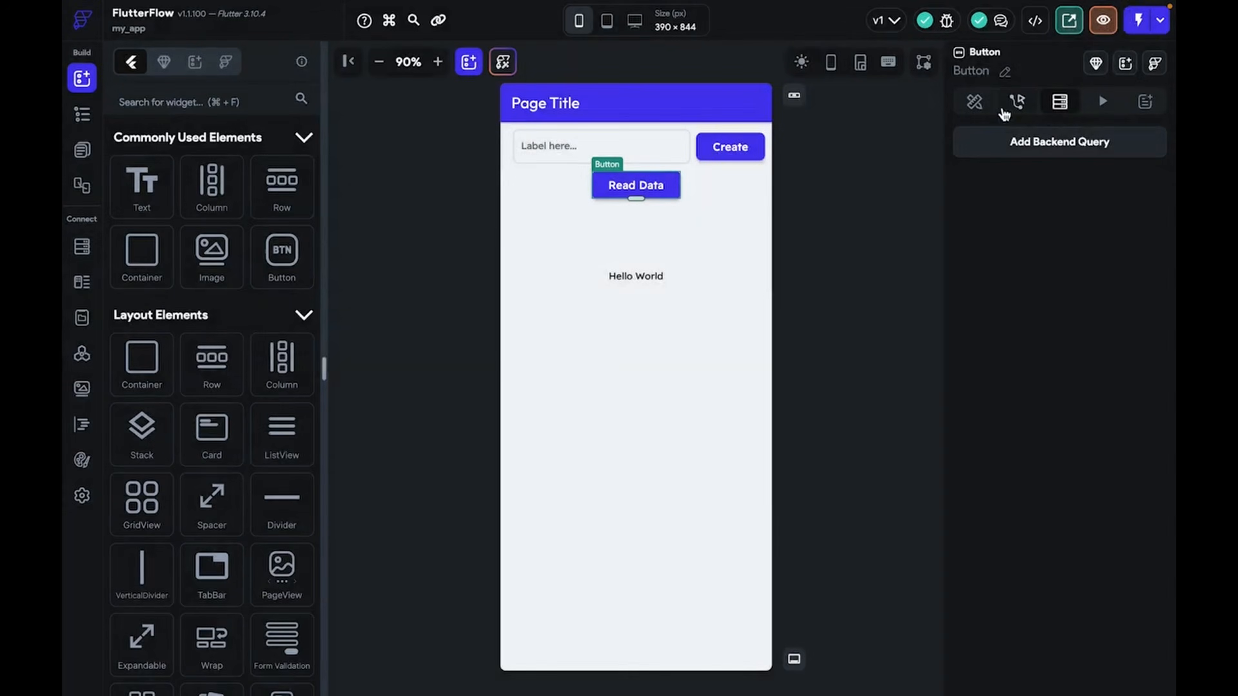
left_click(1017, 101)
left_click(1041, 282)
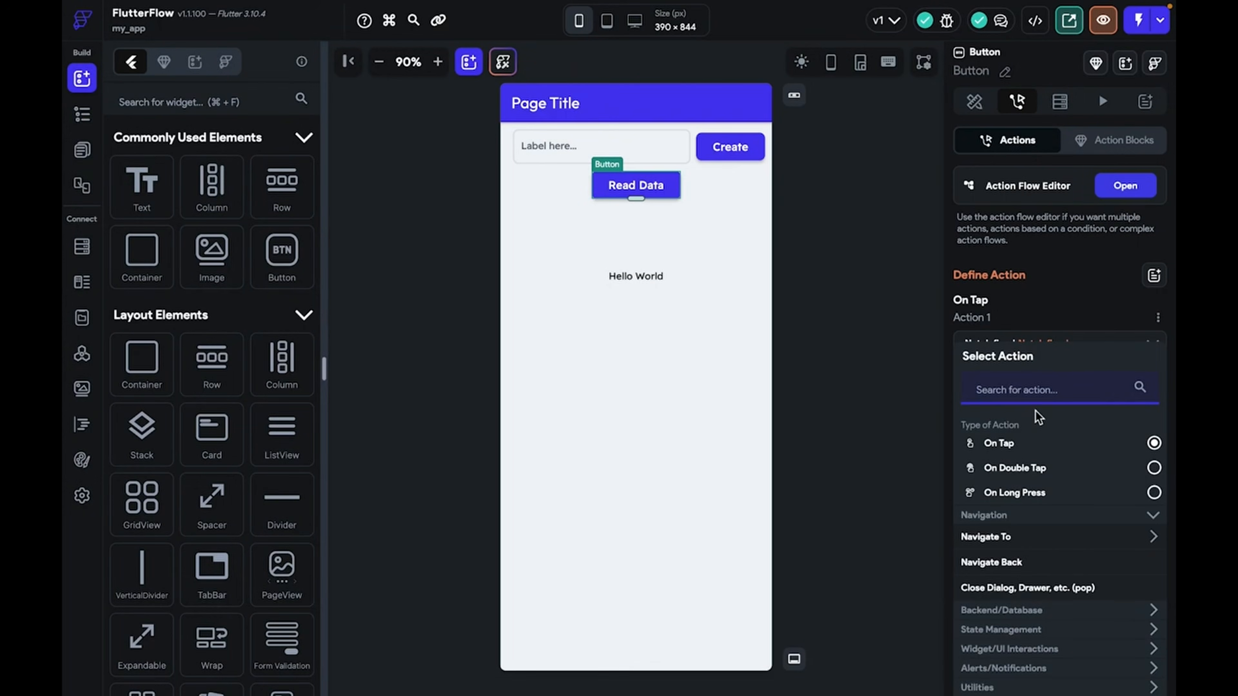
Make the action a single-document Firestore Query on user, output variable name
type("query")
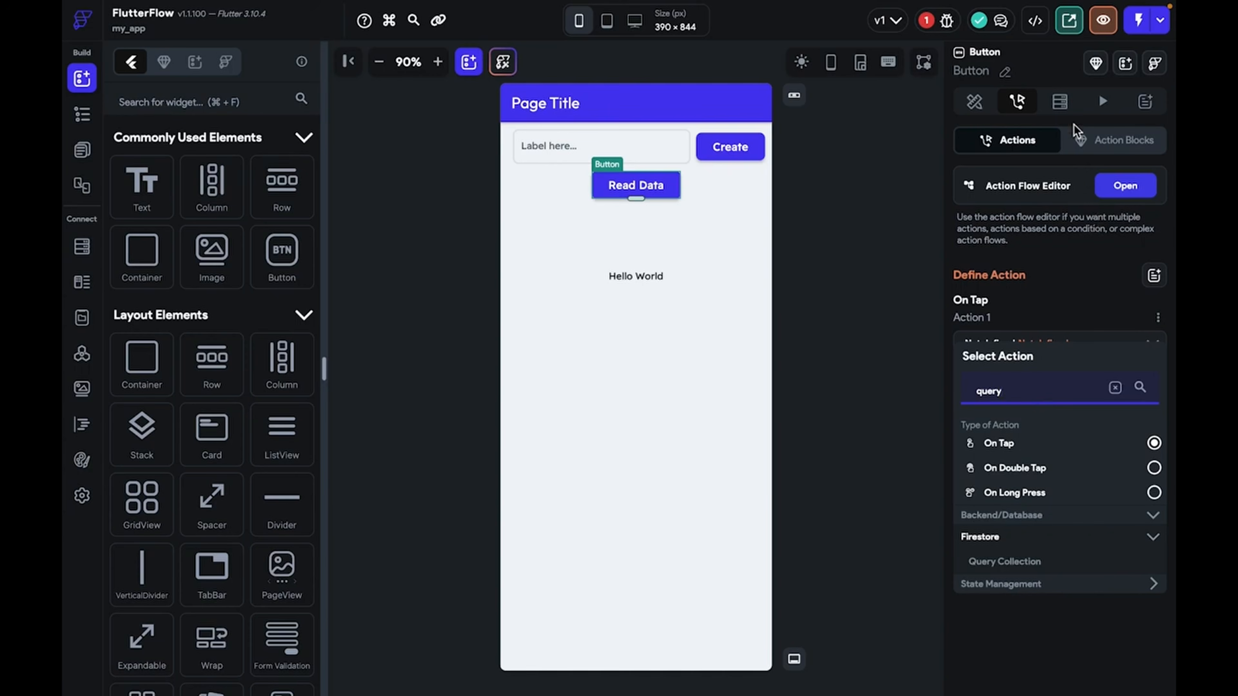
left_click(1067, 111)
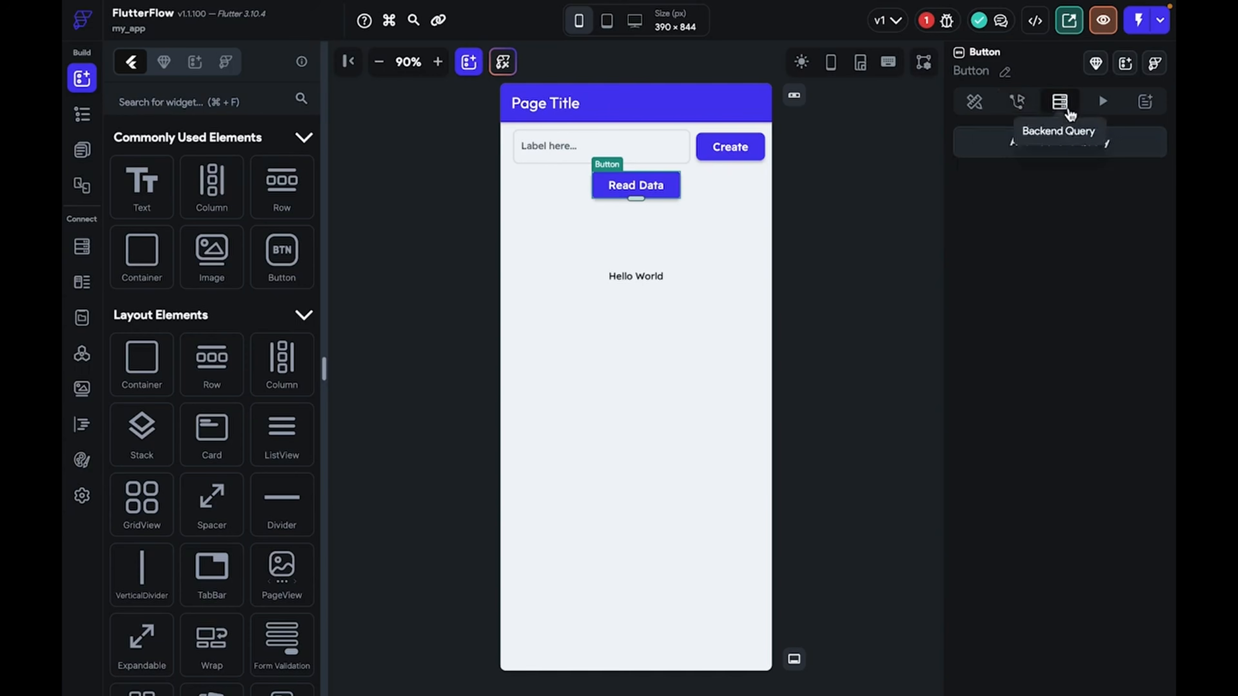
left_click(1017, 102)
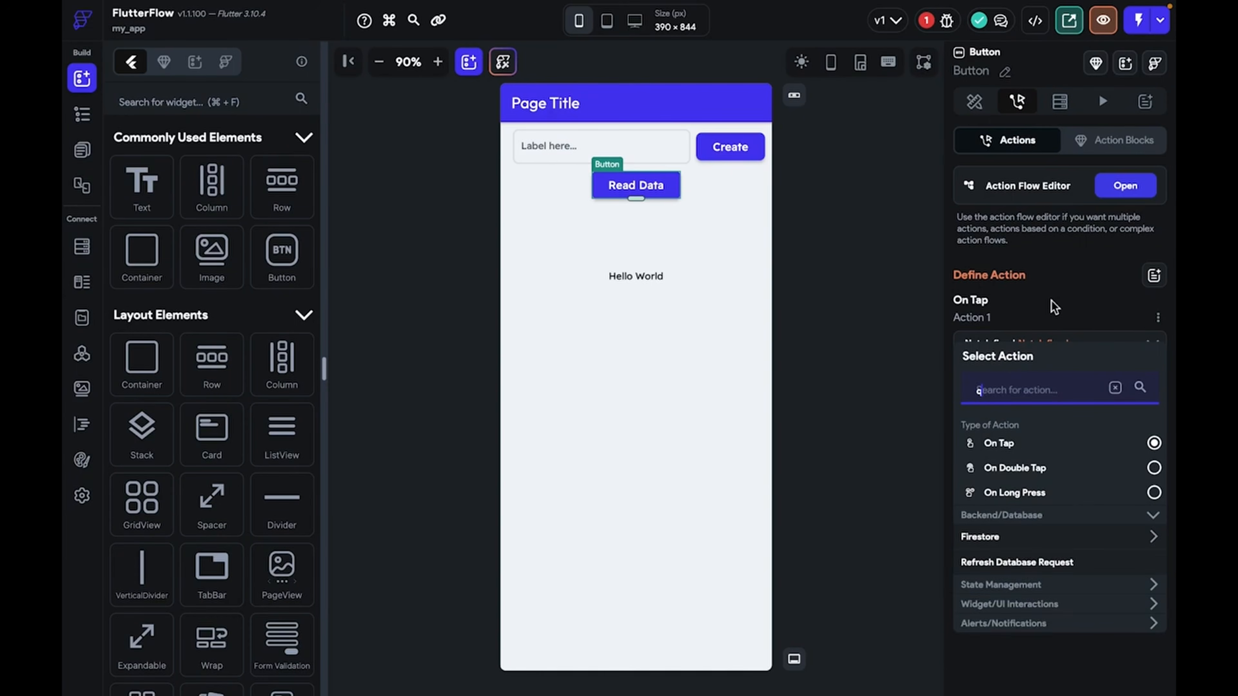
type("query")
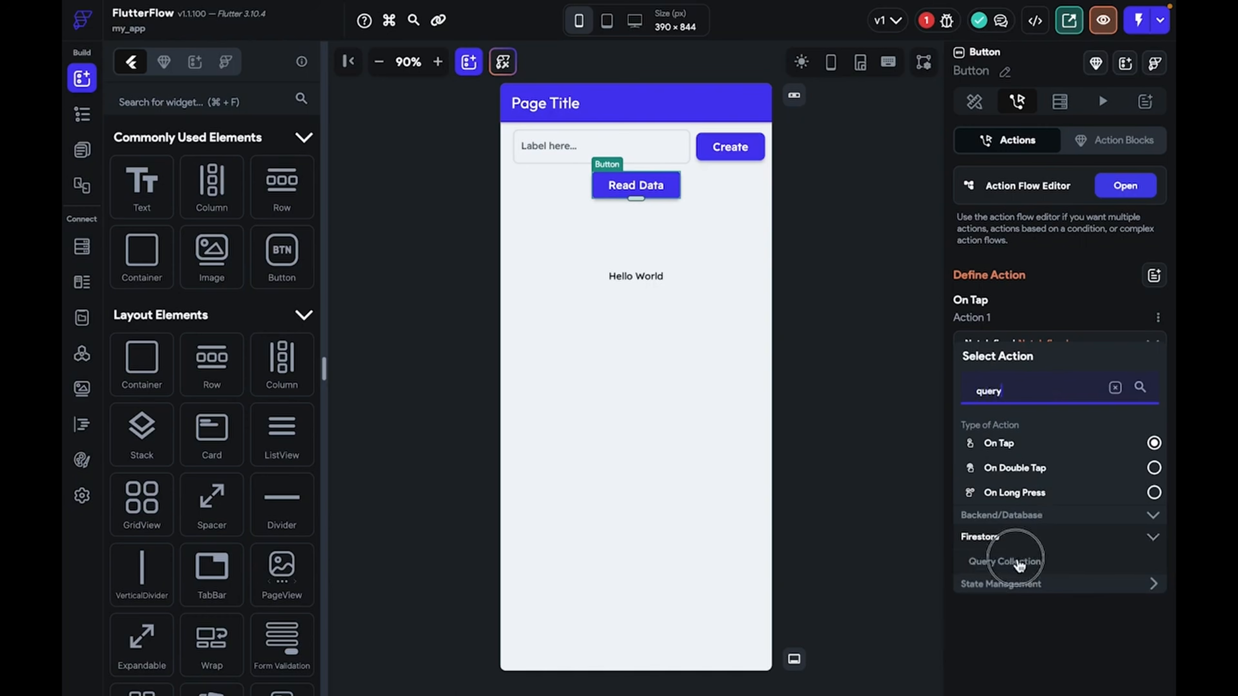
left_click(1016, 561)
left_click(1005, 392)
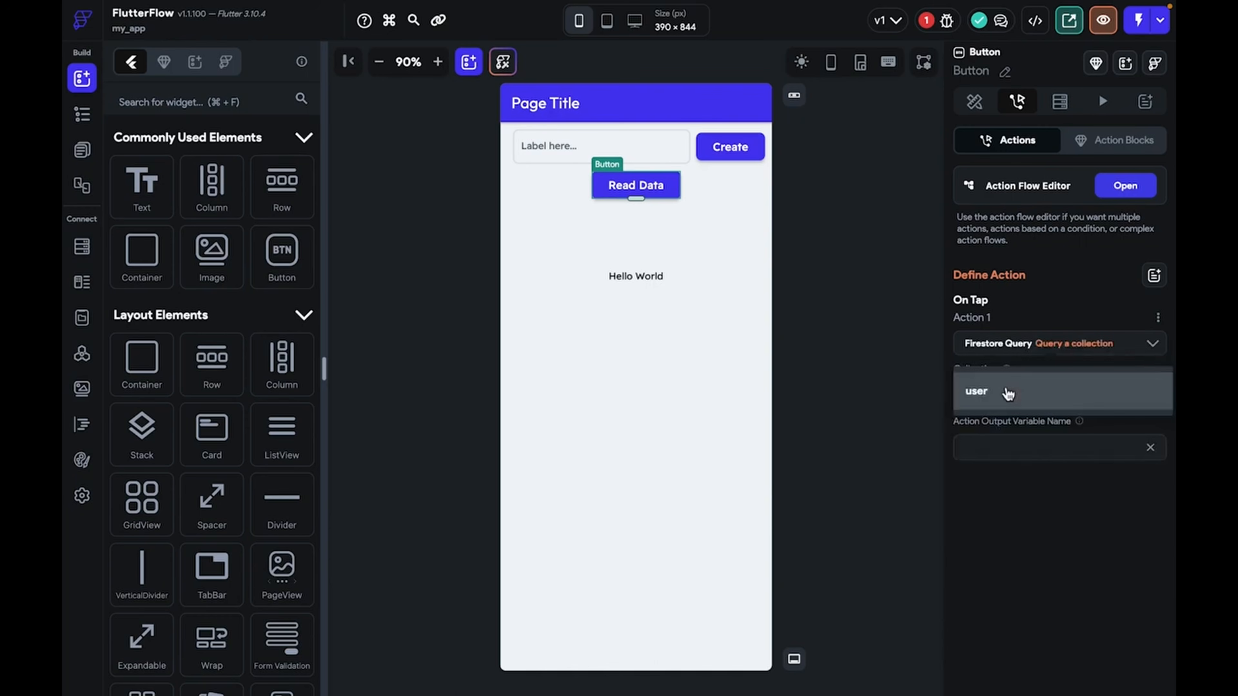
left_click(1006, 392)
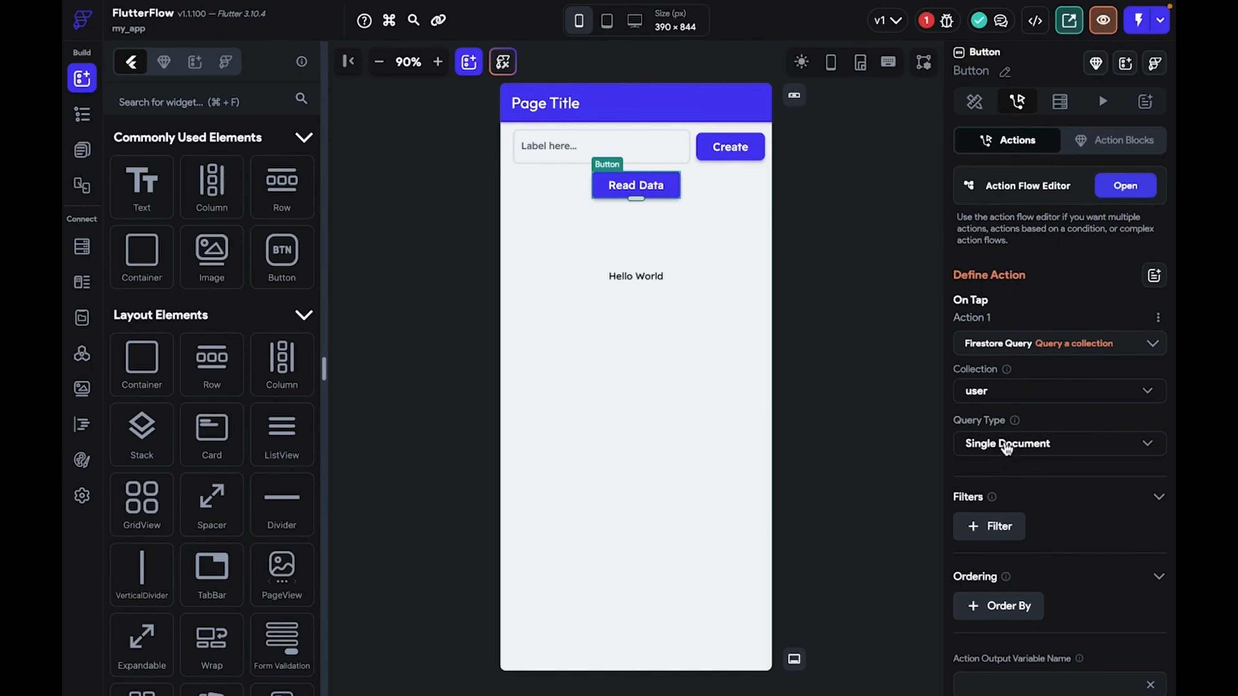
scroll(1022, 531, "down", 1)
left_click(1026, 614)
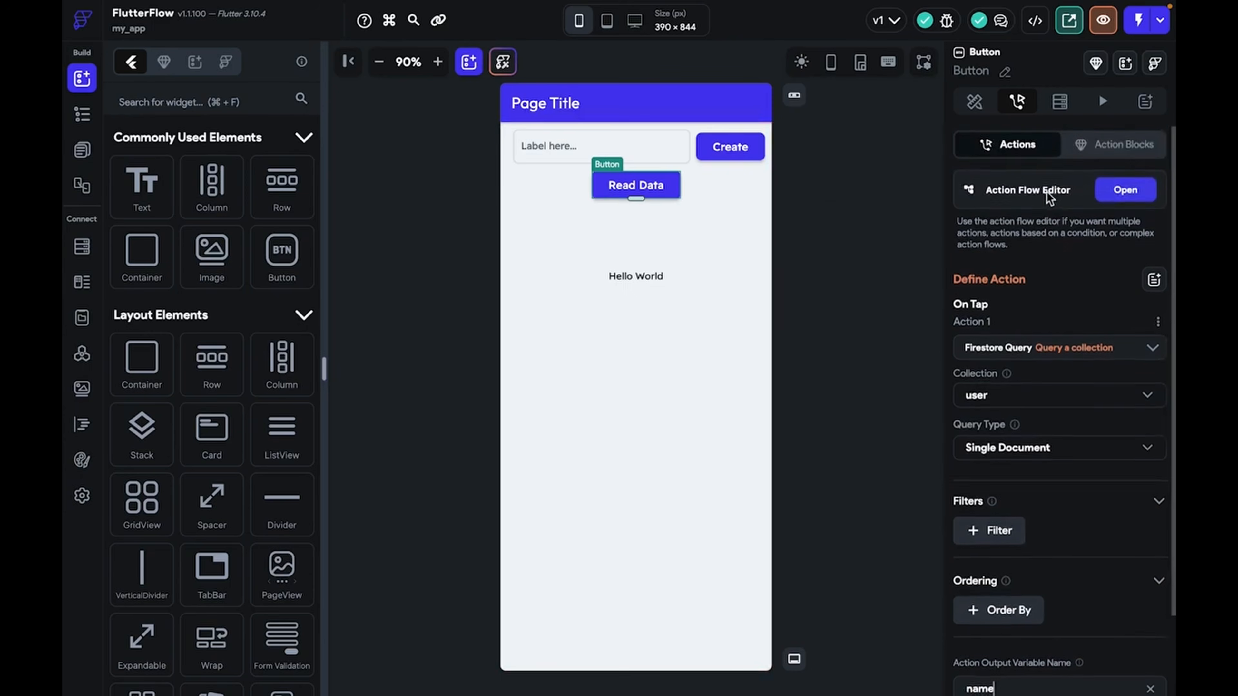
left_click(646, 279)
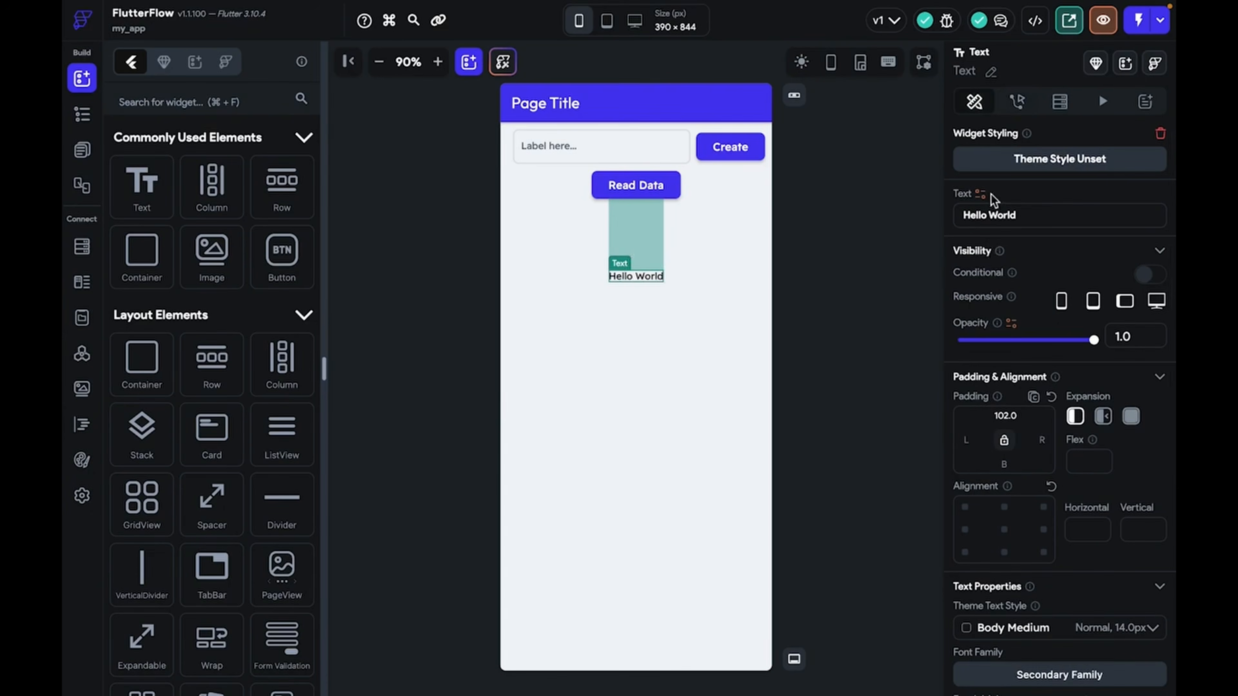
Bind the Hello World text to the name action output's name field
left_click(981, 194)
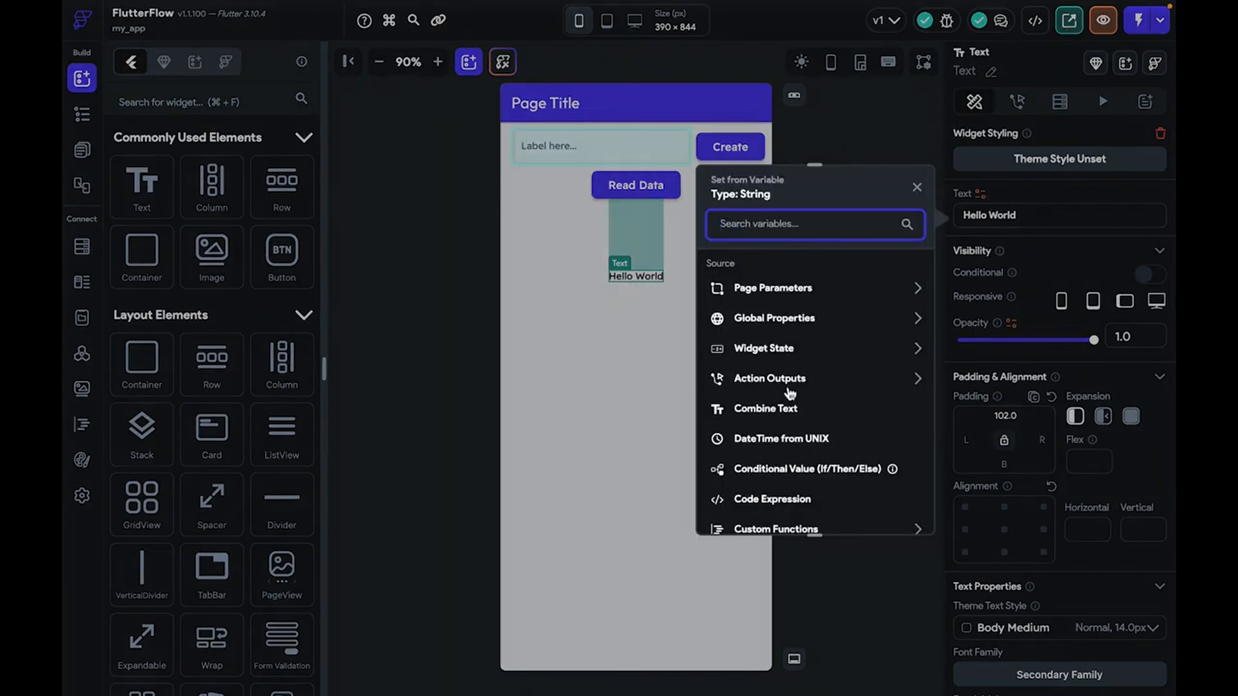
left_click(788, 386)
left_click(789, 454)
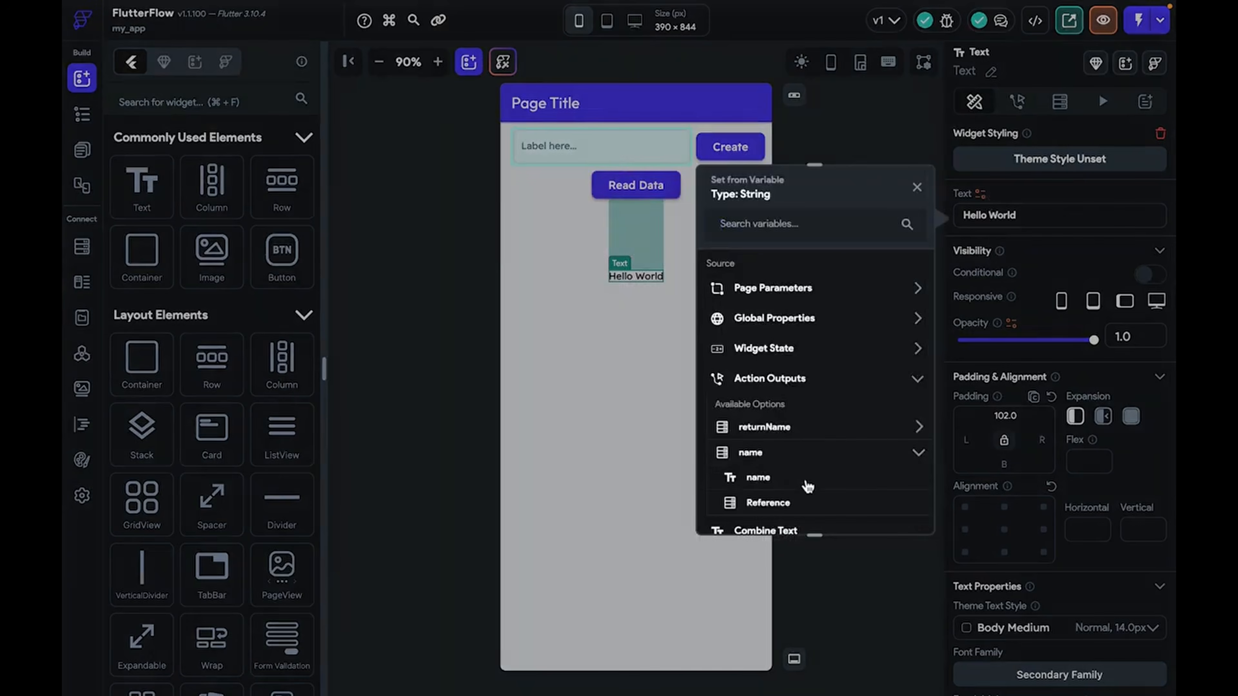
left_click(804, 482)
left_click(827, 308)
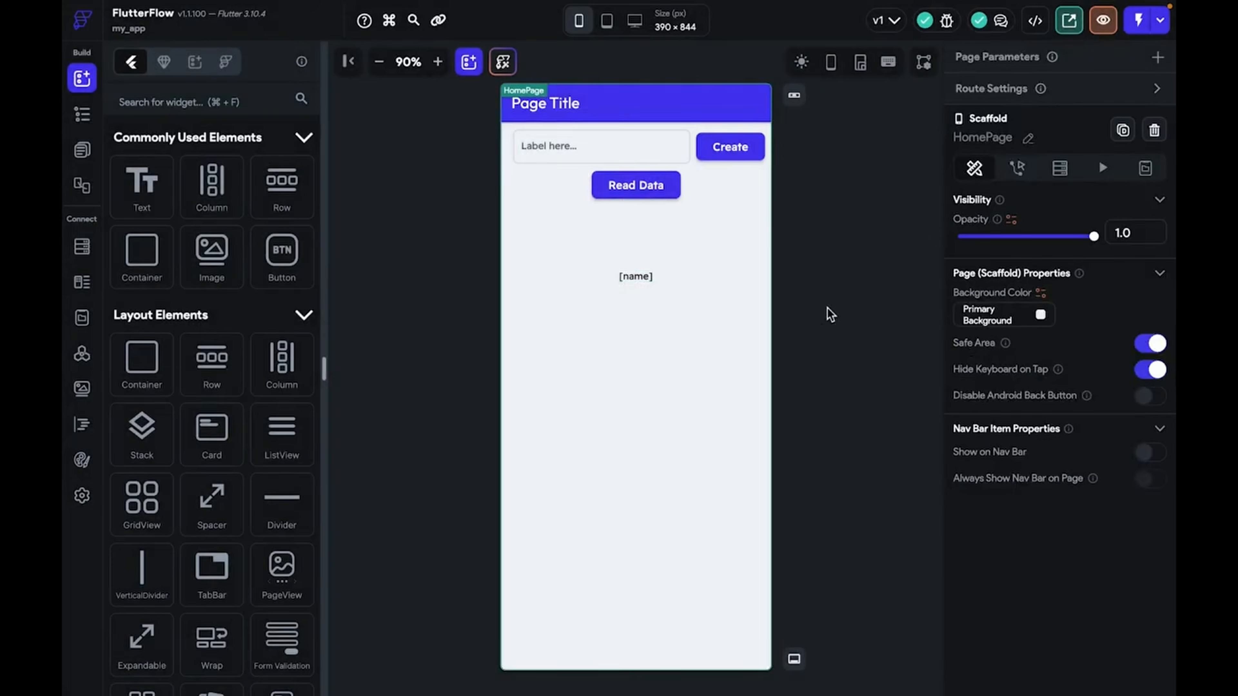
Confirm the text binding with default value Hi
left_click(634, 277)
left_click(992, 215)
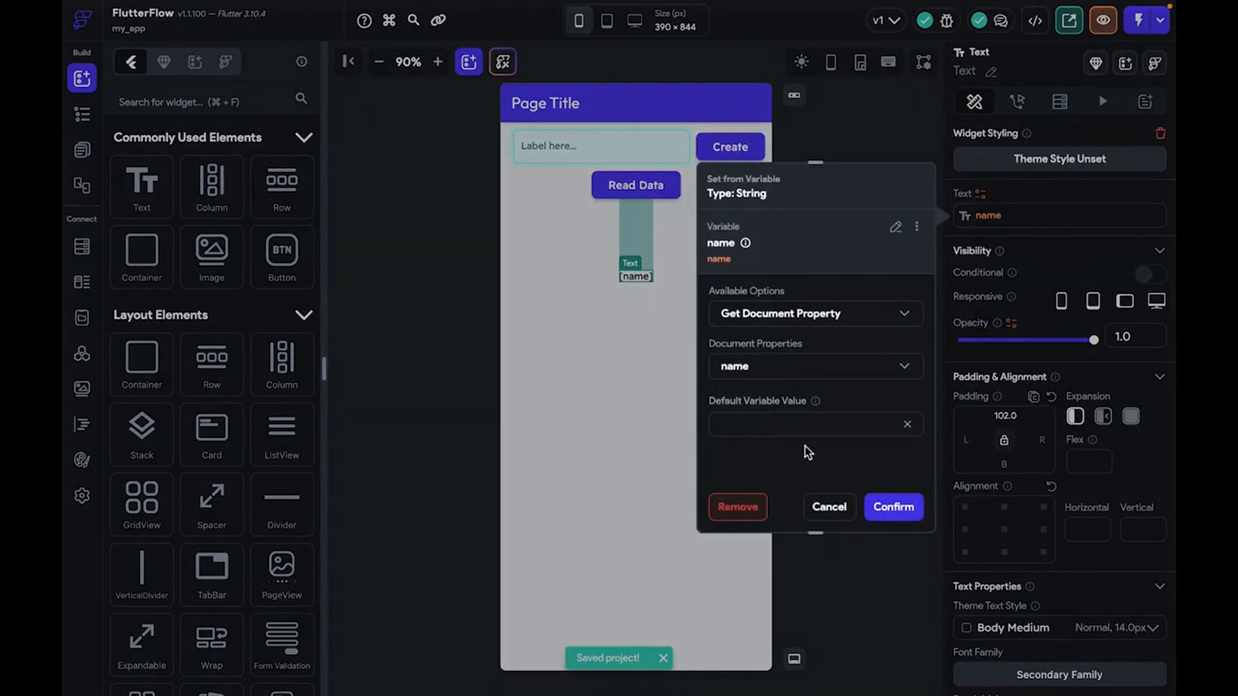
left_click(894, 507)
left_click(751, 421)
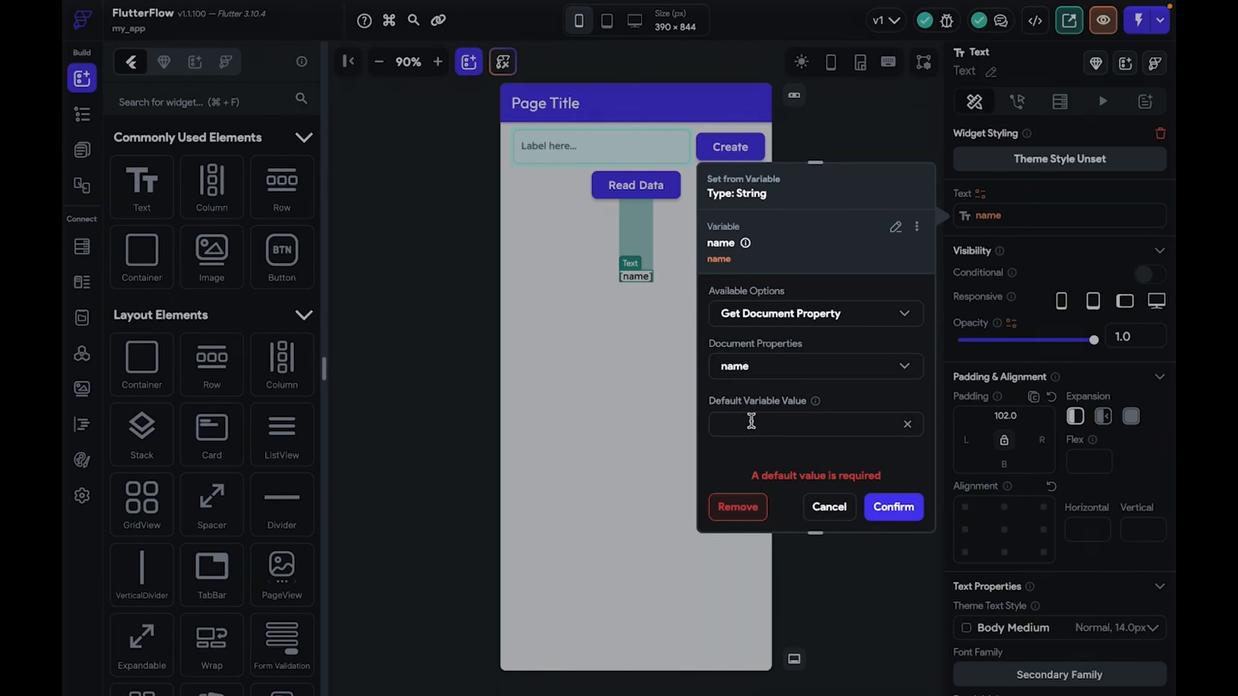
type("Hi")
left_click(893, 507)
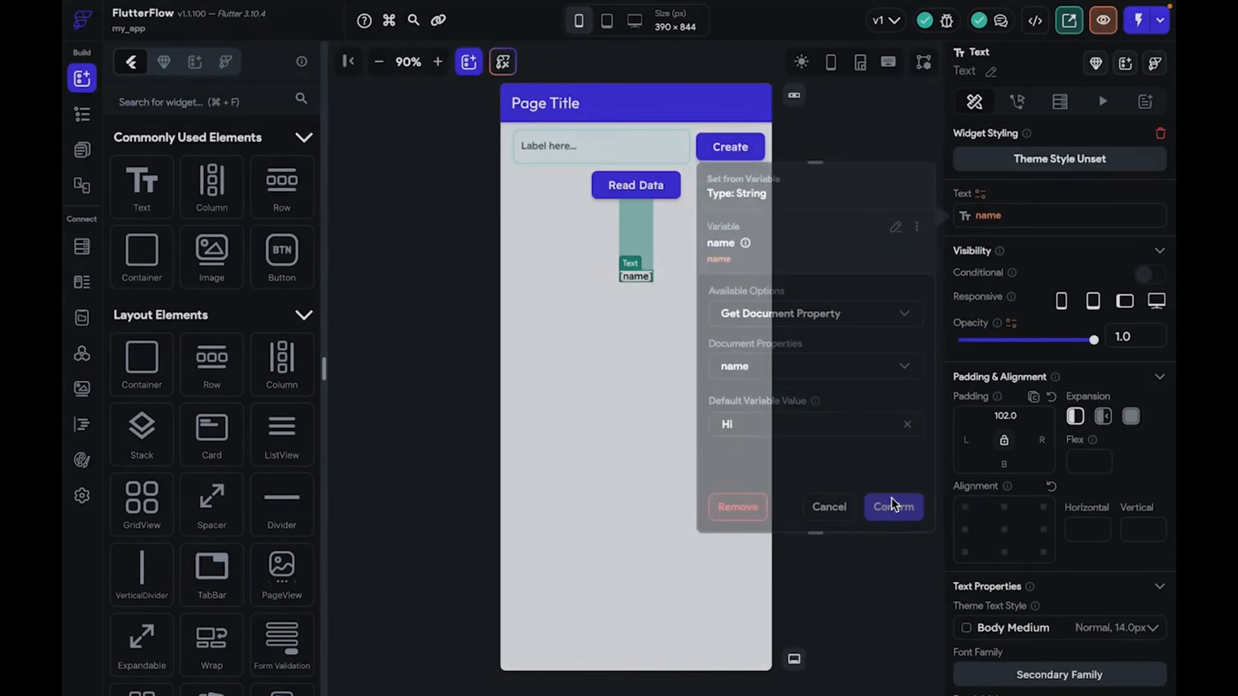
left_click(830, 436)
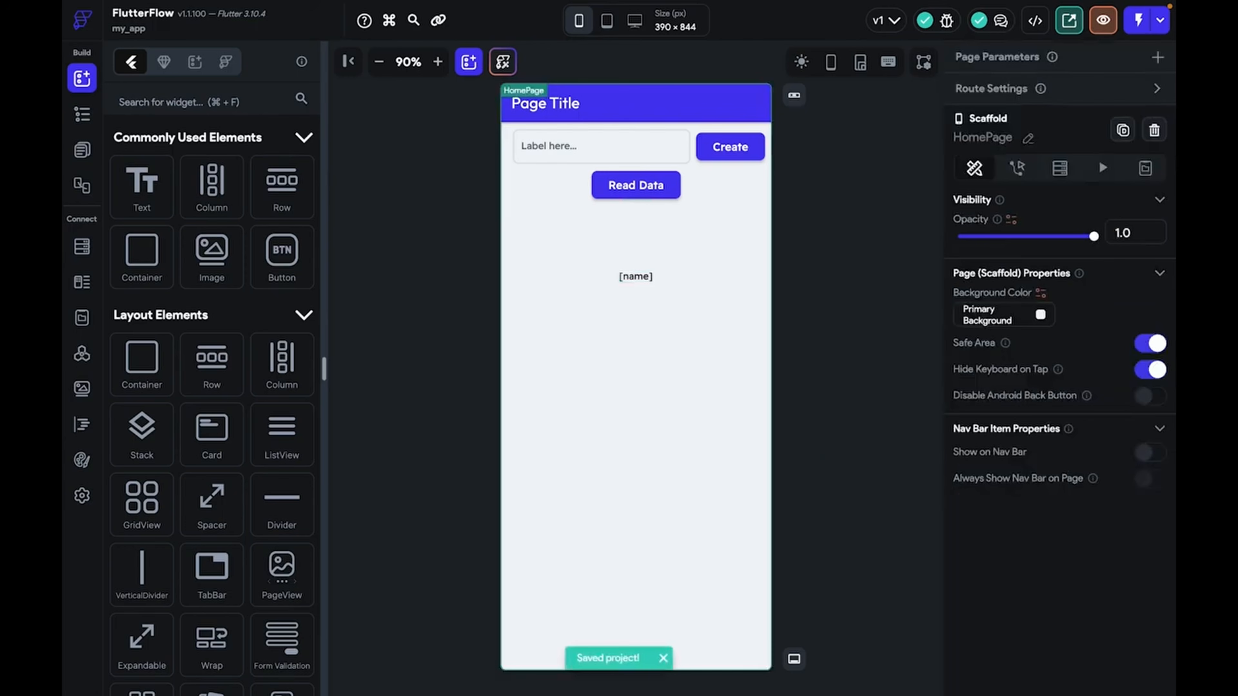
left_click(1138, 20)
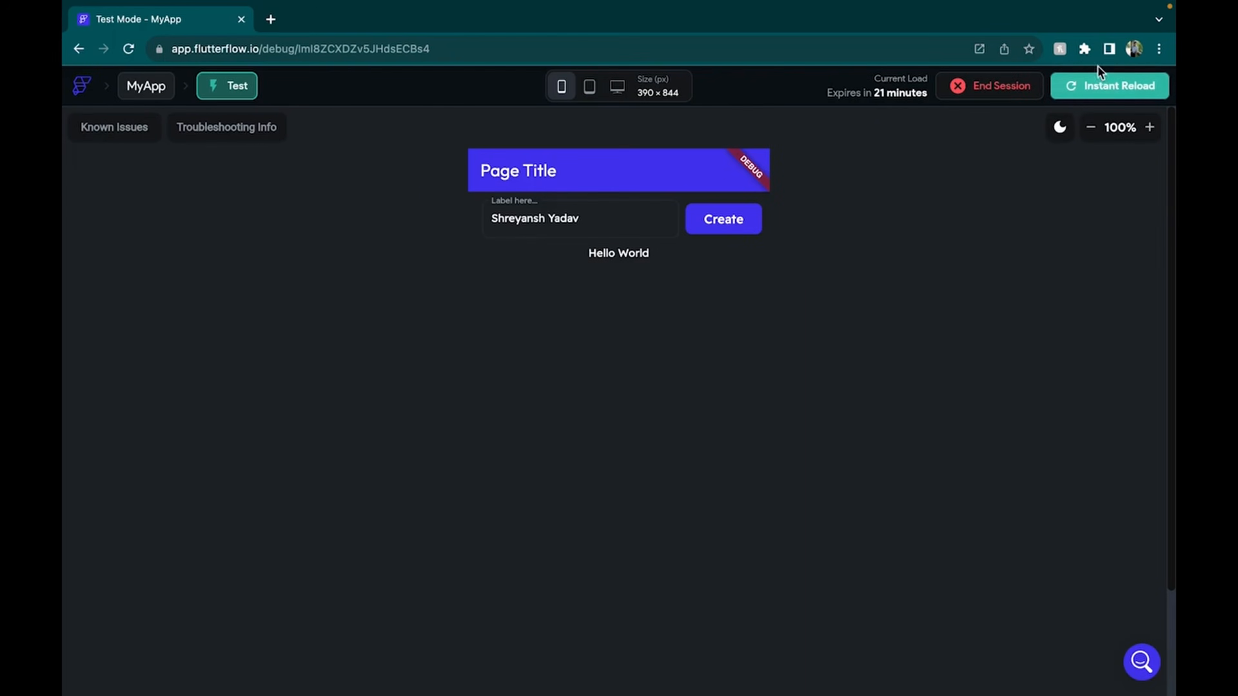
Reload the test app, create a user named hi, and press Read Data twice
left_click(1098, 94)
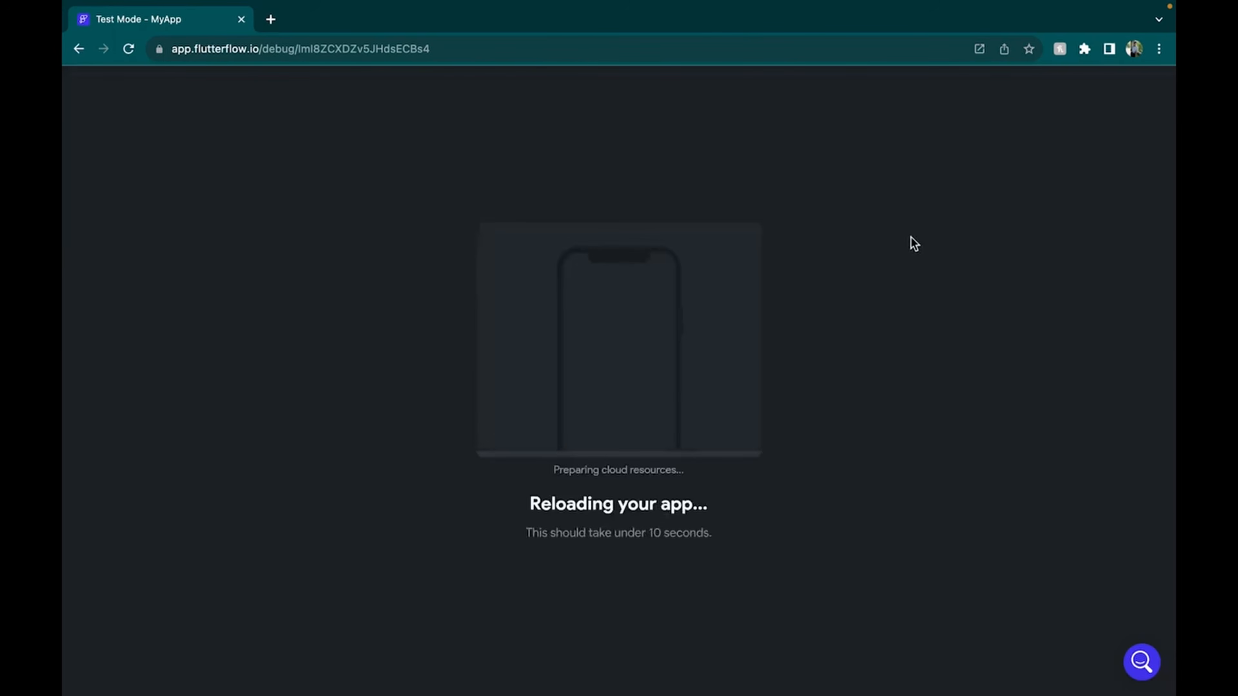
key("ctrl+Left")
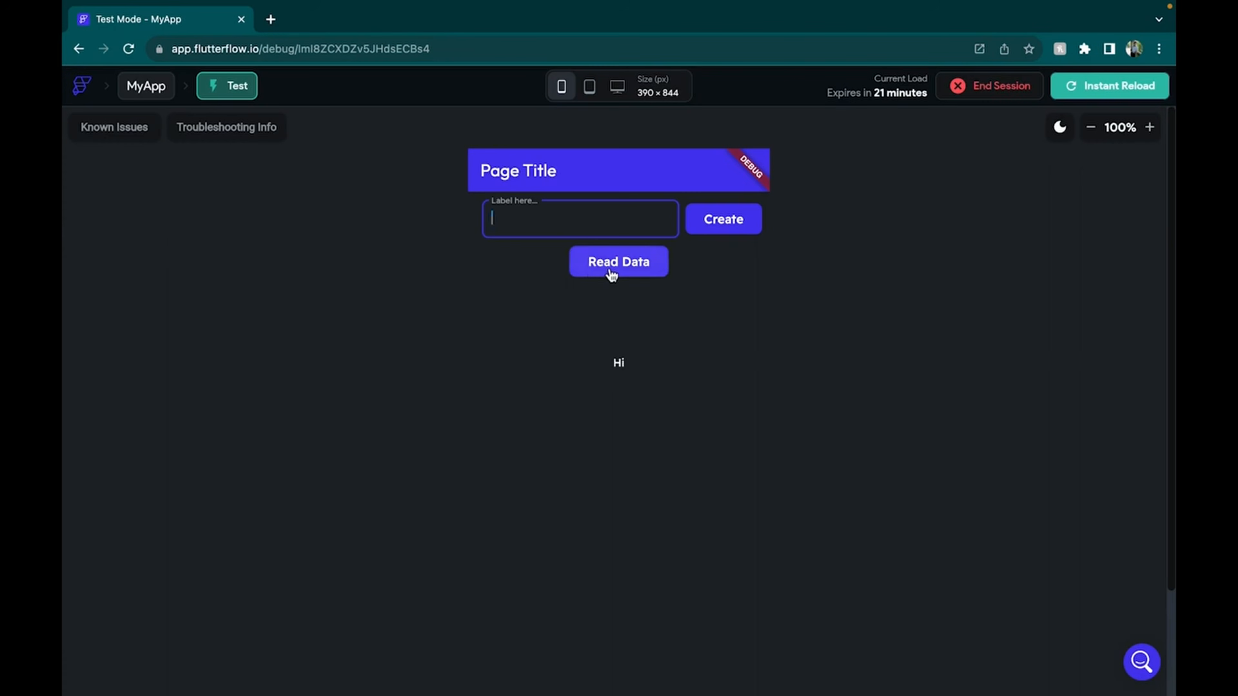
type("h")
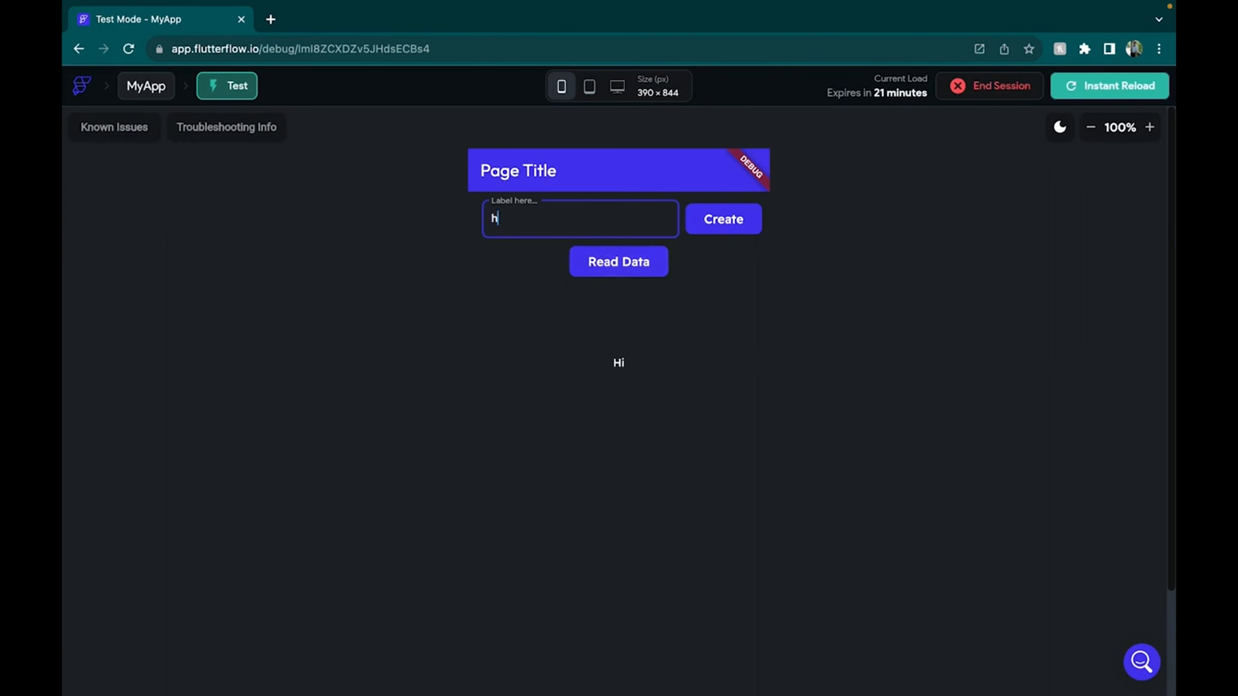
type("i")
left_click(730, 217)
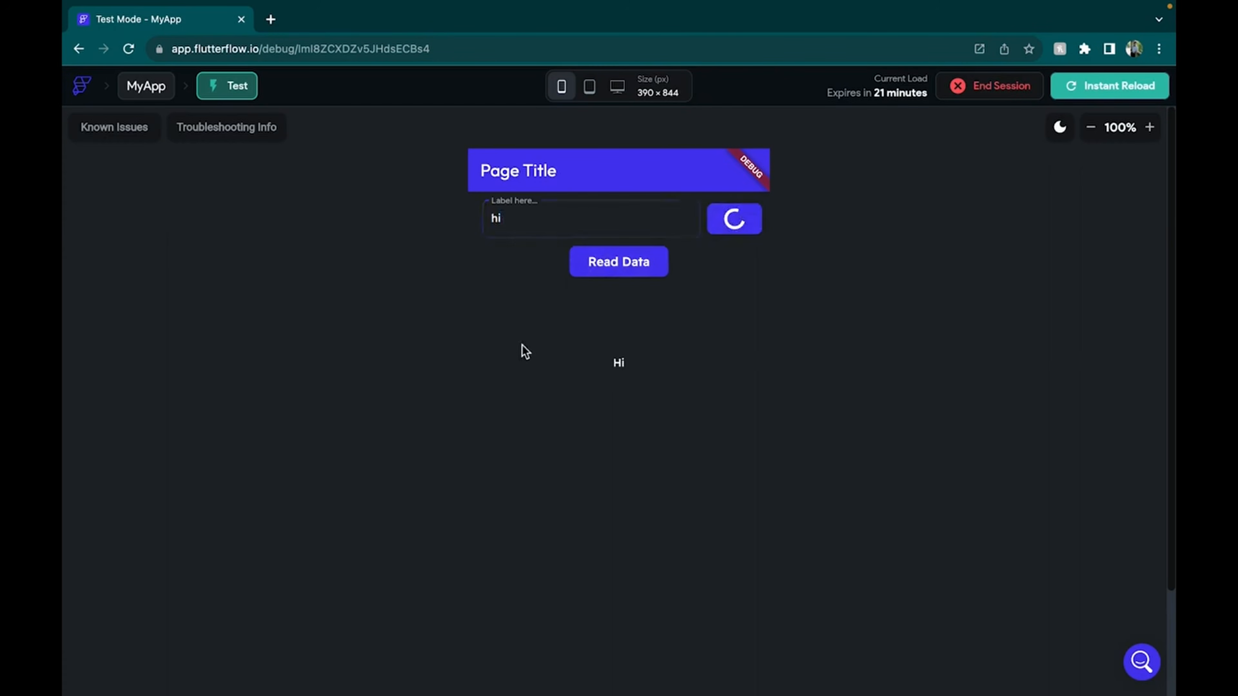
left_click(607, 262)
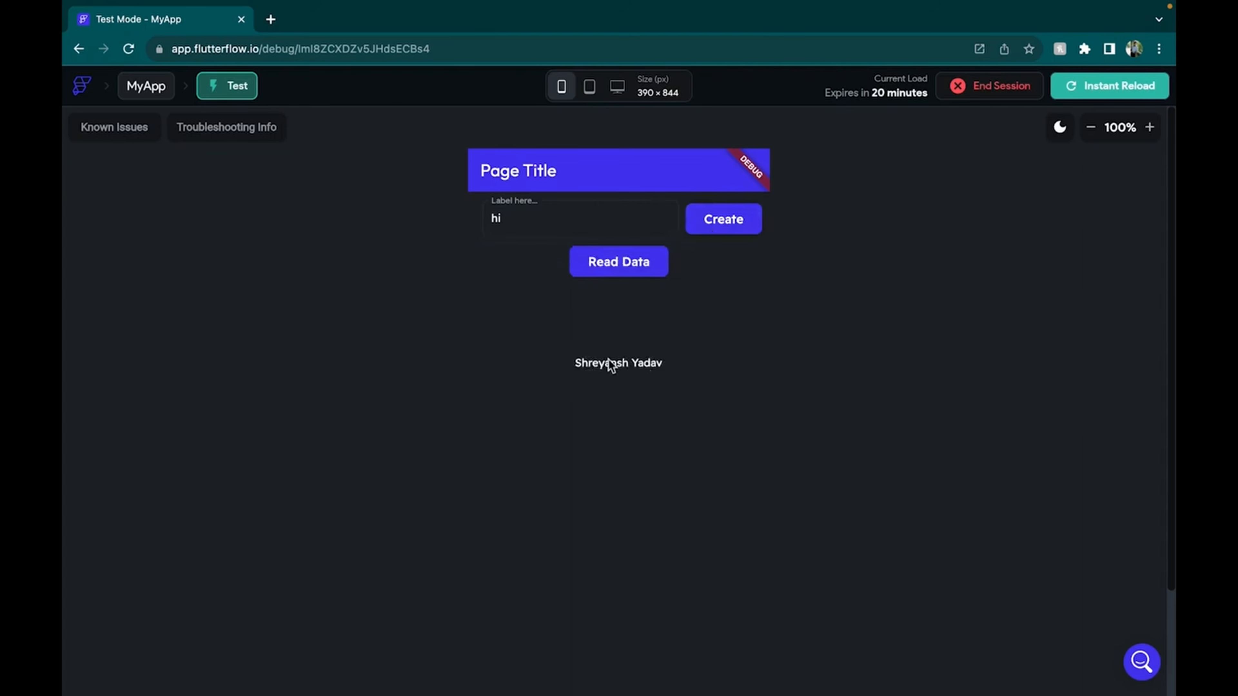
left_click(626, 273)
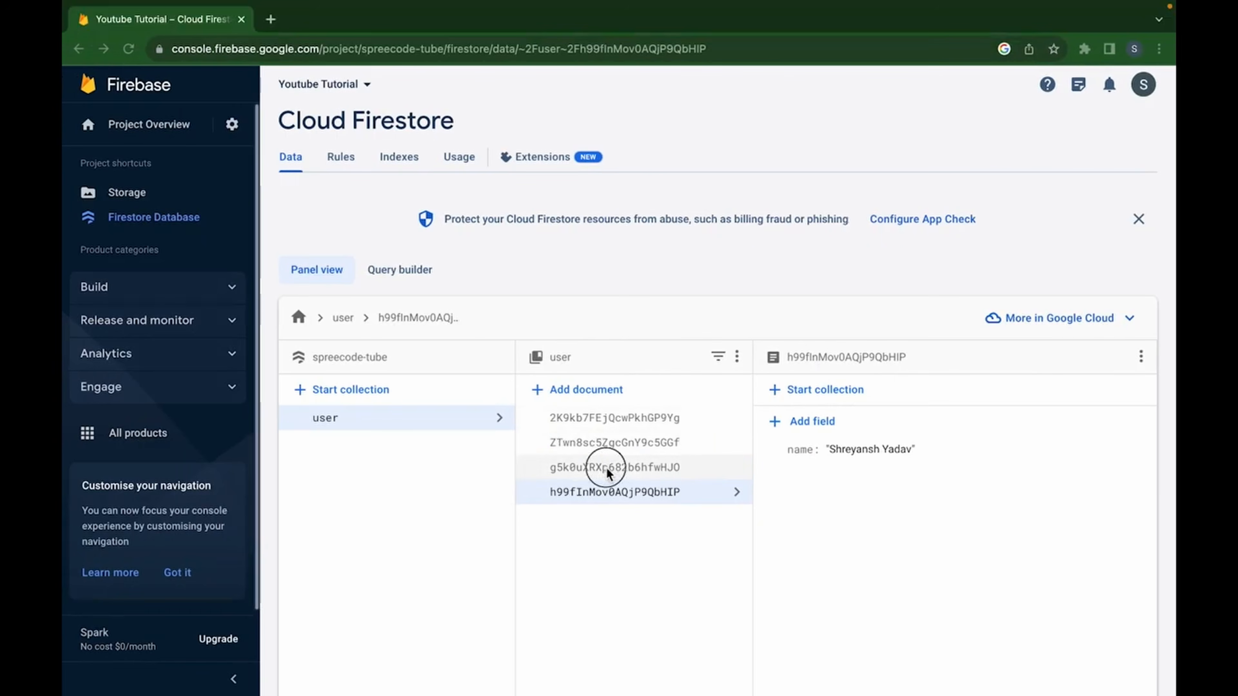
Compare the name field of each Firestore user document with the displayed name
left_click(606, 469)
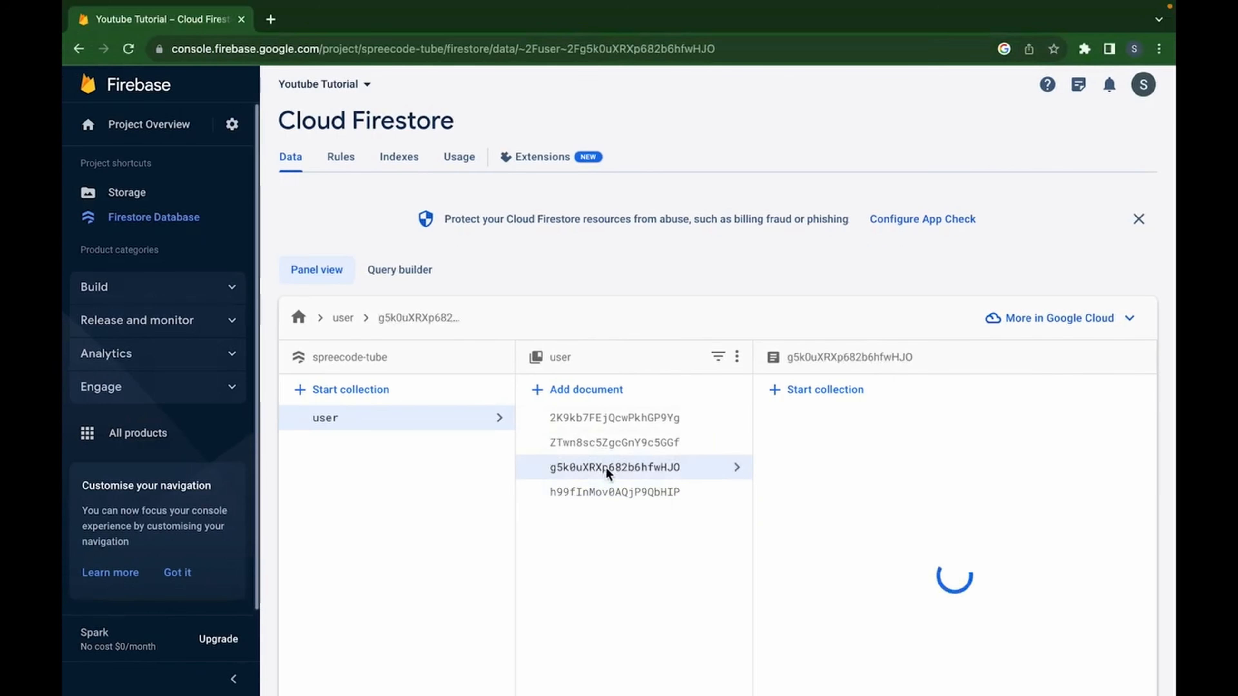
left_click(609, 444)
left_click(607, 418)
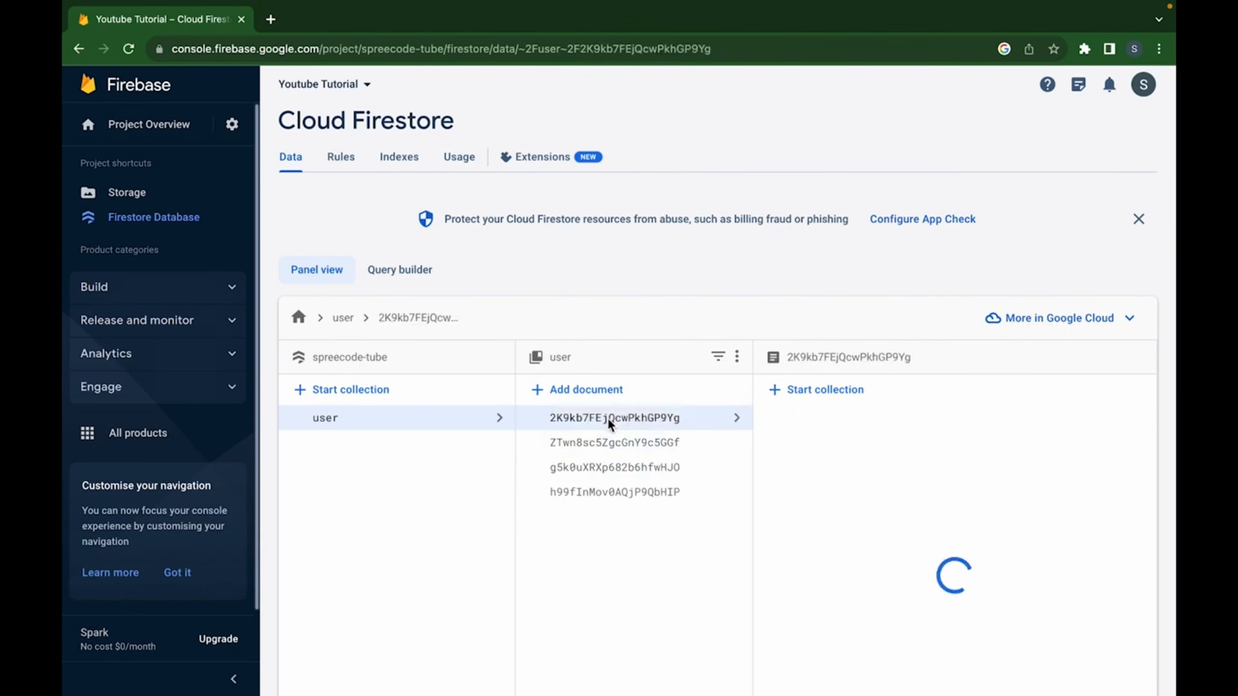
left_click(633, 492)
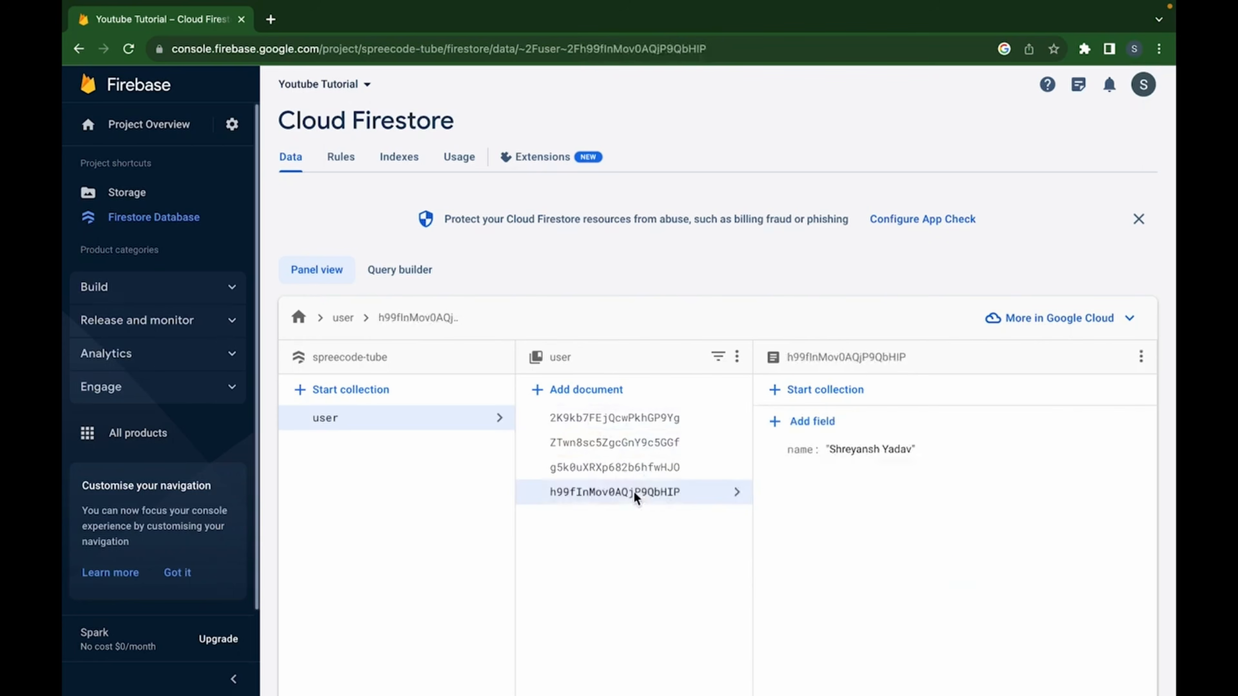
left_click(680, 425)
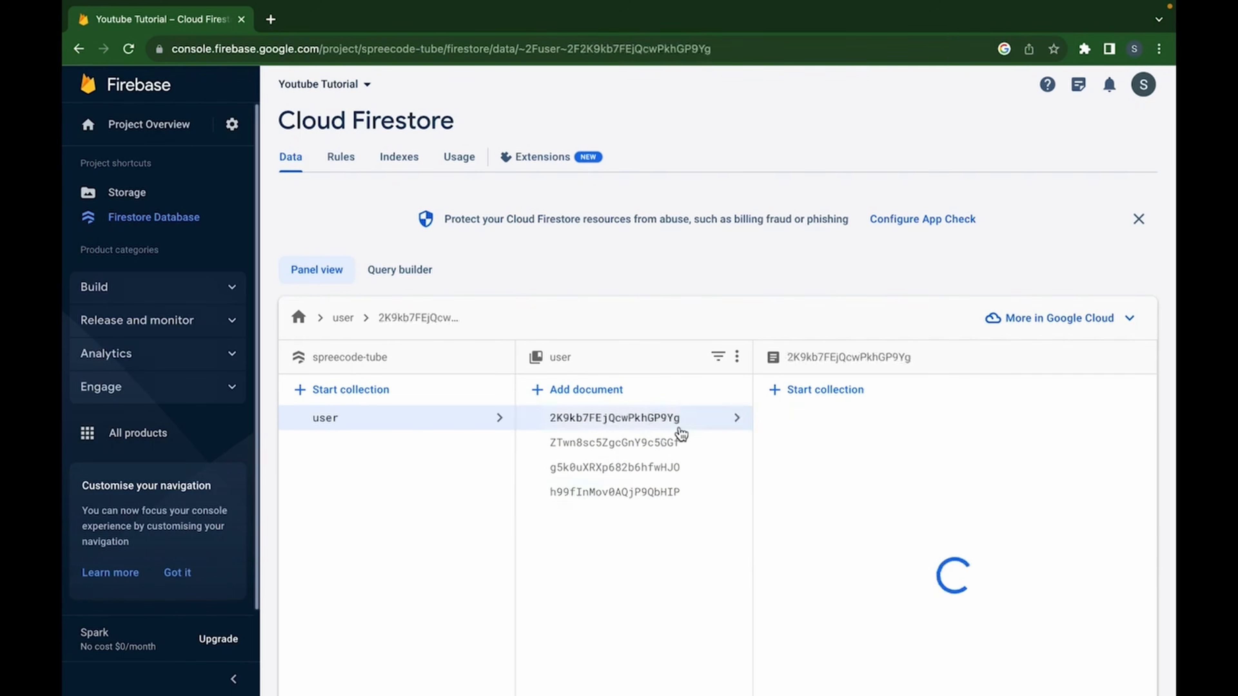
key("ctrl+Right")
key("ctrl+Left")
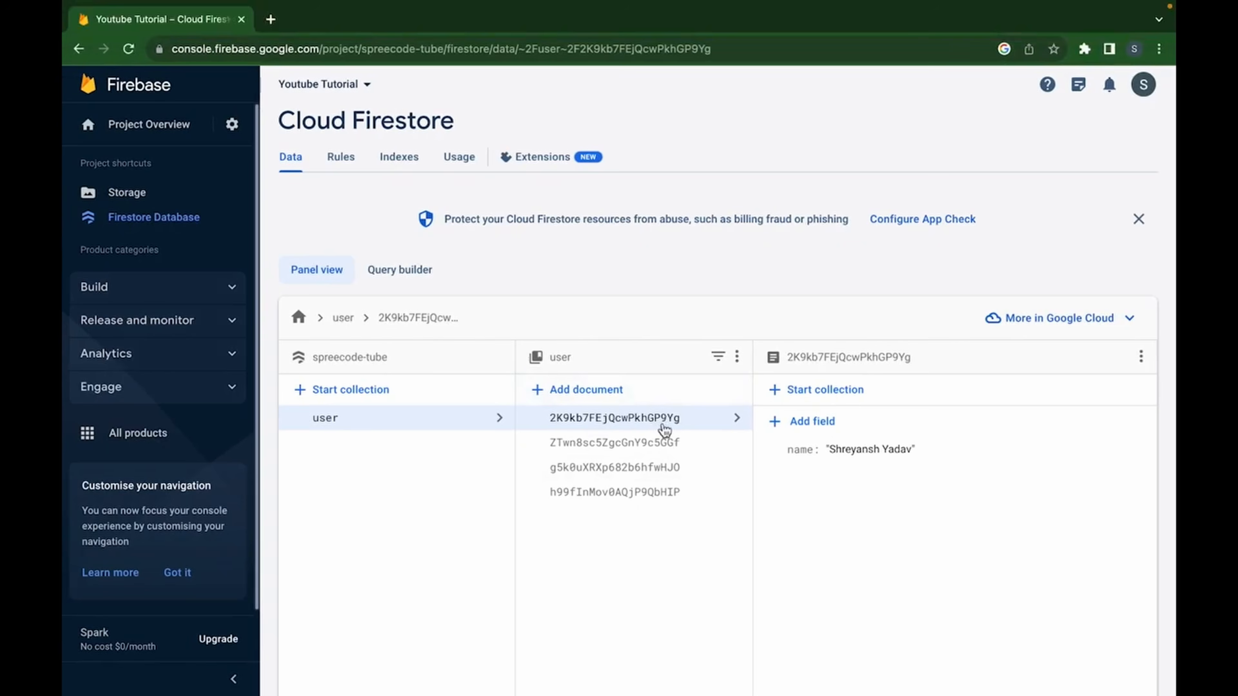
key("ctrl+Right")
key("ctrl+Right")
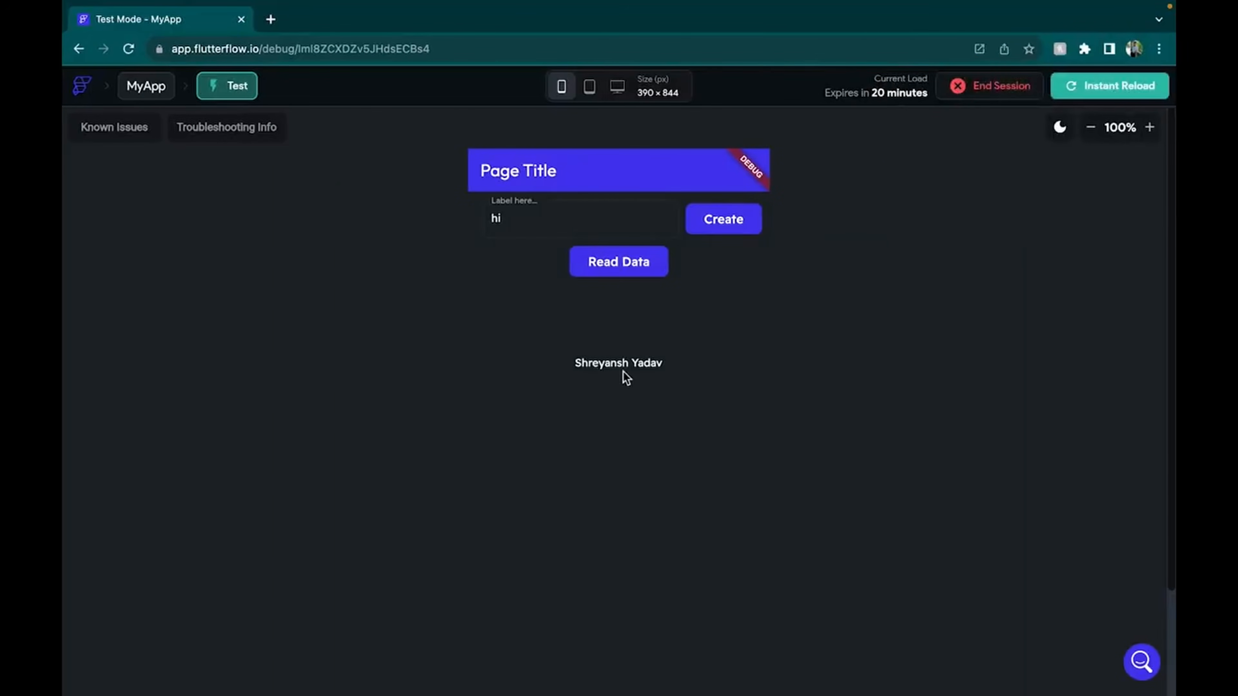
Leave the Chrome test app and return to the FlutterFlow editor showing HomePage
key("ctrl+Left")
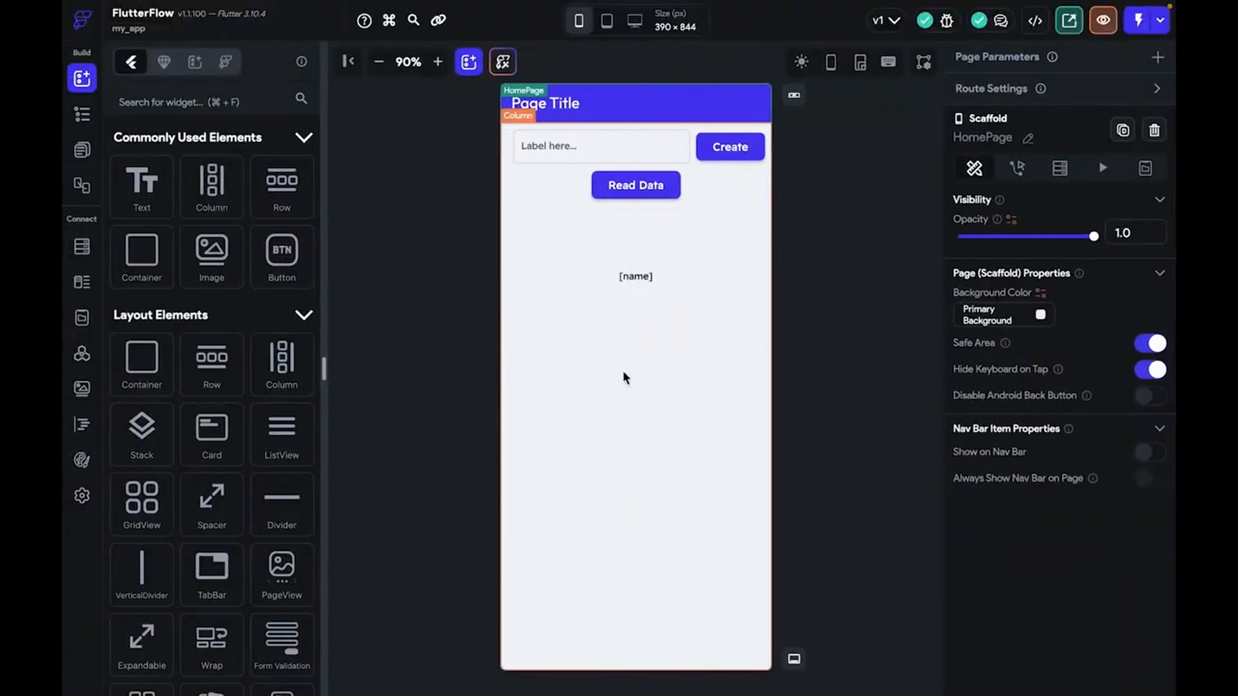
key("ctrl+Right")
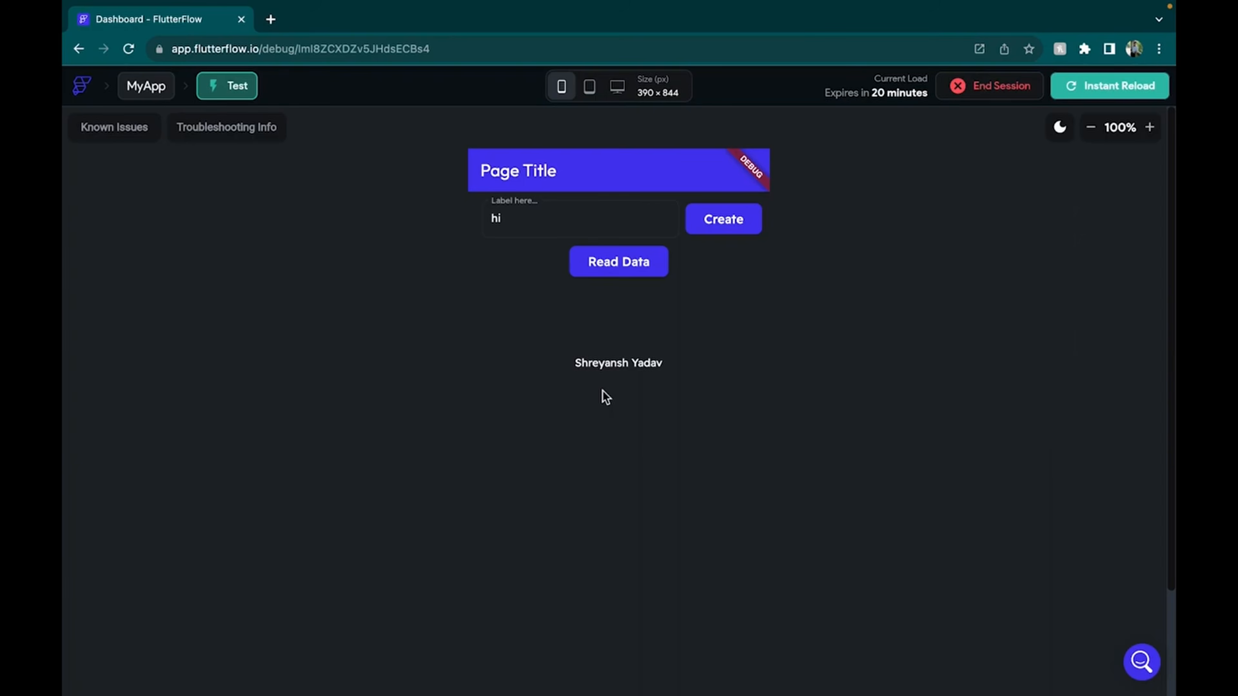
key("ctrl+Left")
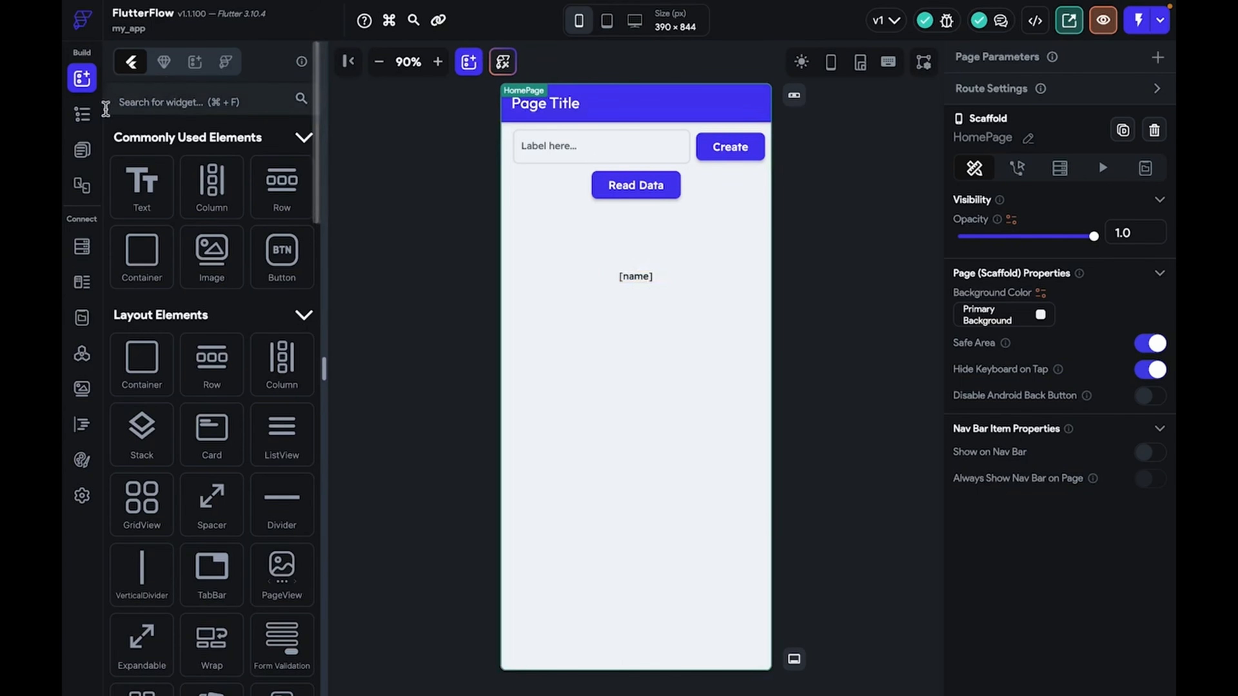
Create a blank page named Update, then return to editing HomePage
left_click(195, 62)
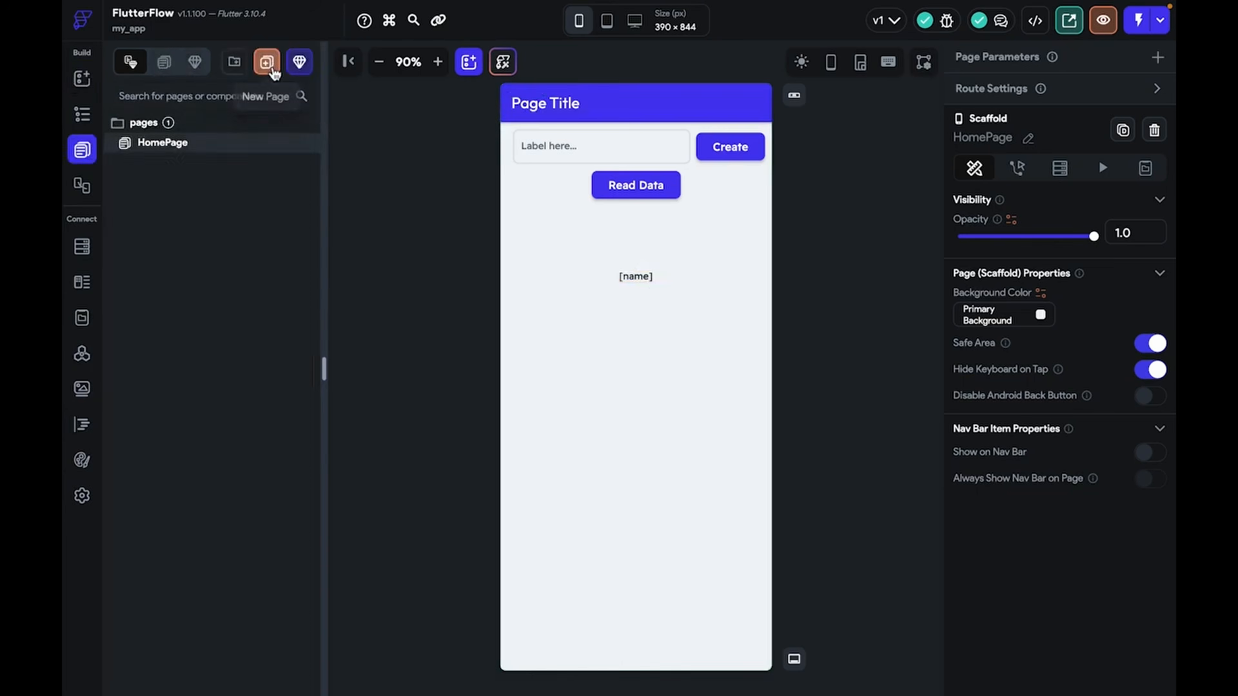
left_click(269, 62)
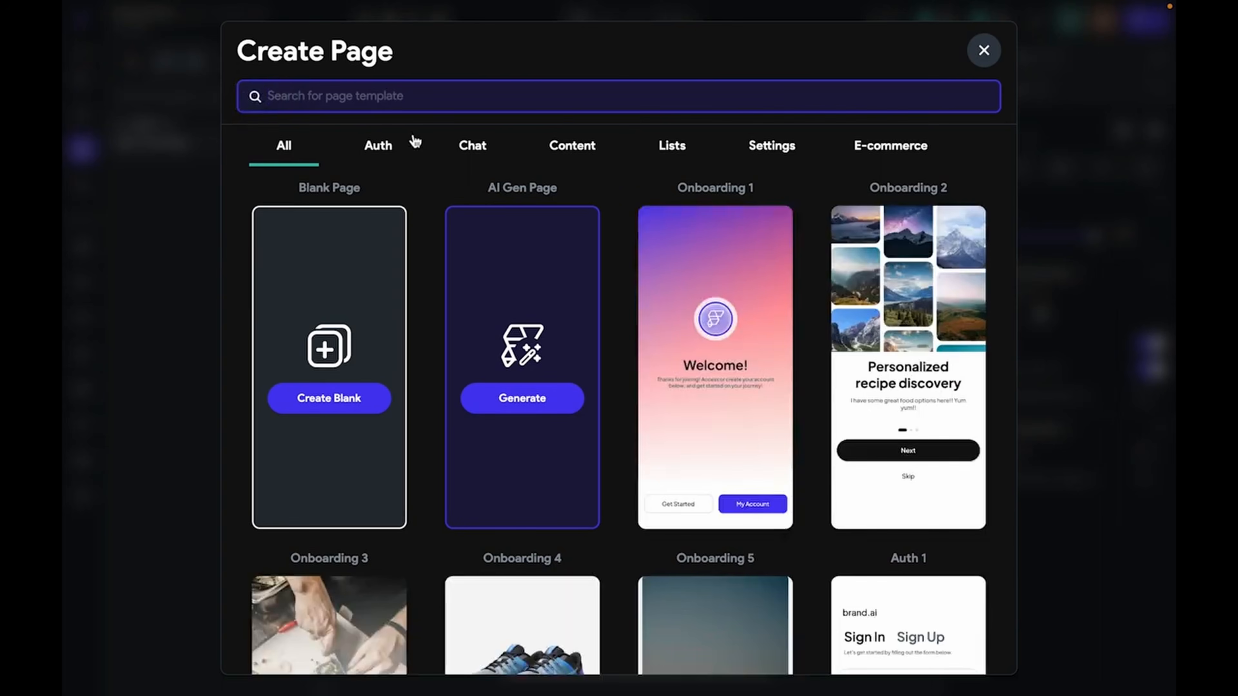
type("Update")
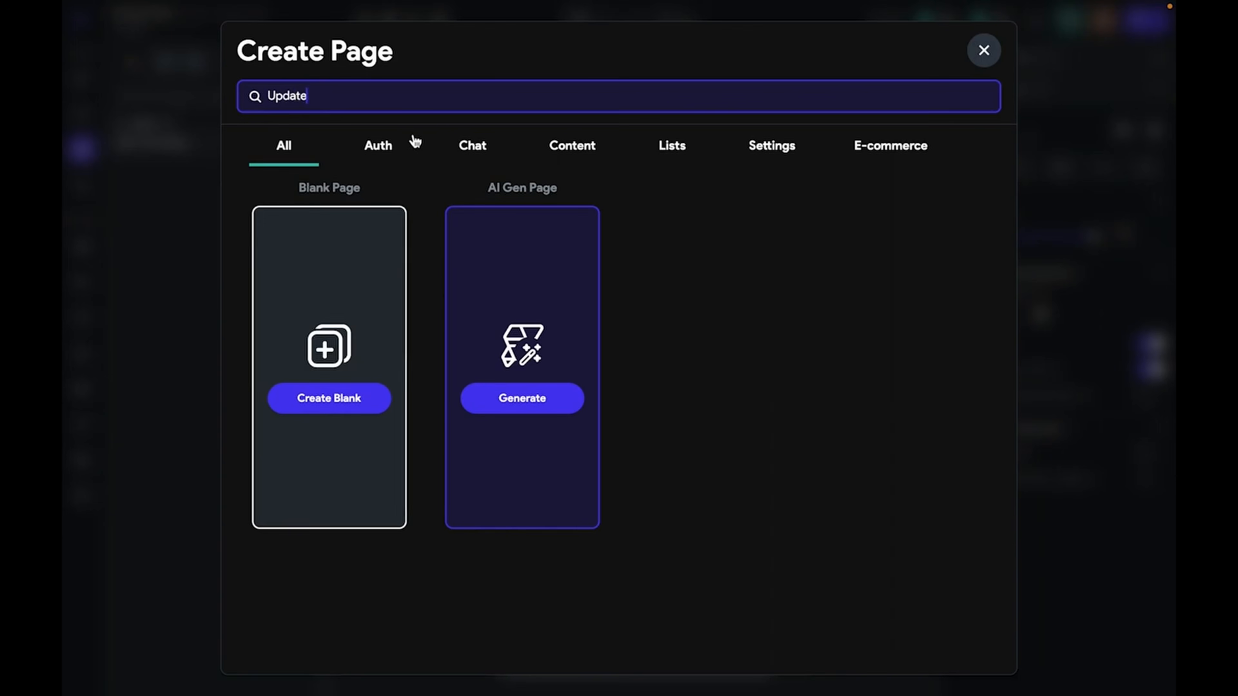
left_click(359, 394)
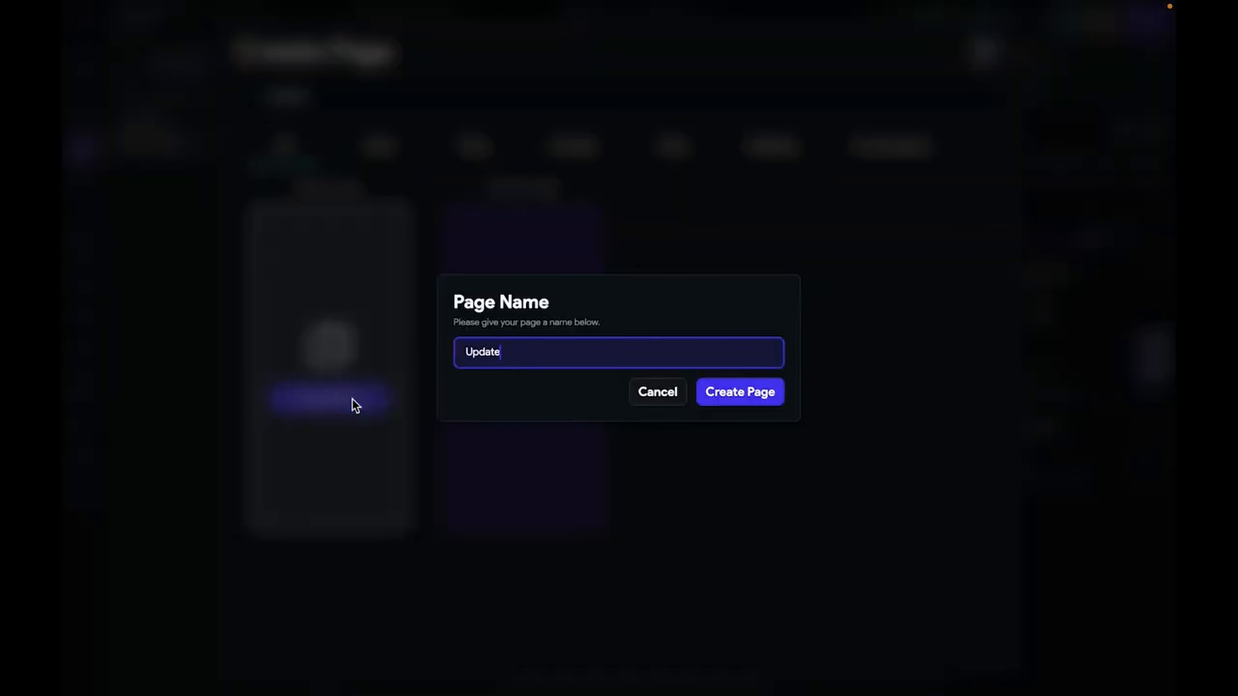
left_click(740, 391)
left_click(207, 143)
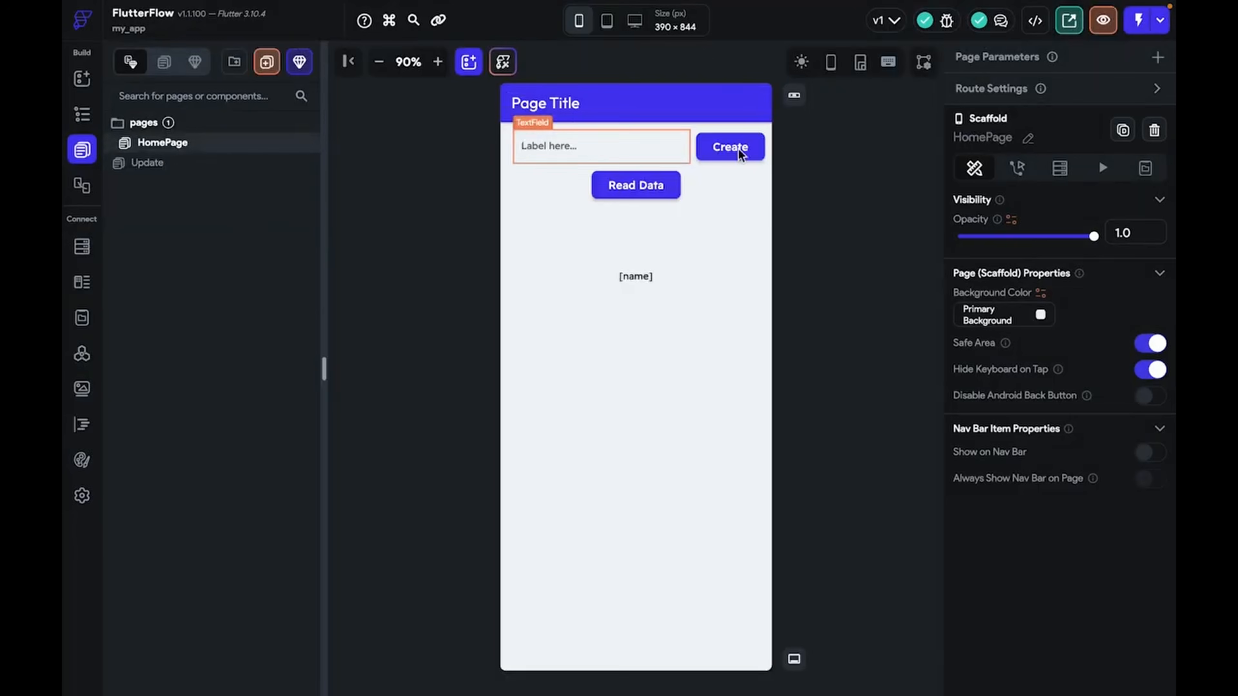
Duplicate the Read Data button and move the copy below the [name] text
left_click(648, 368)
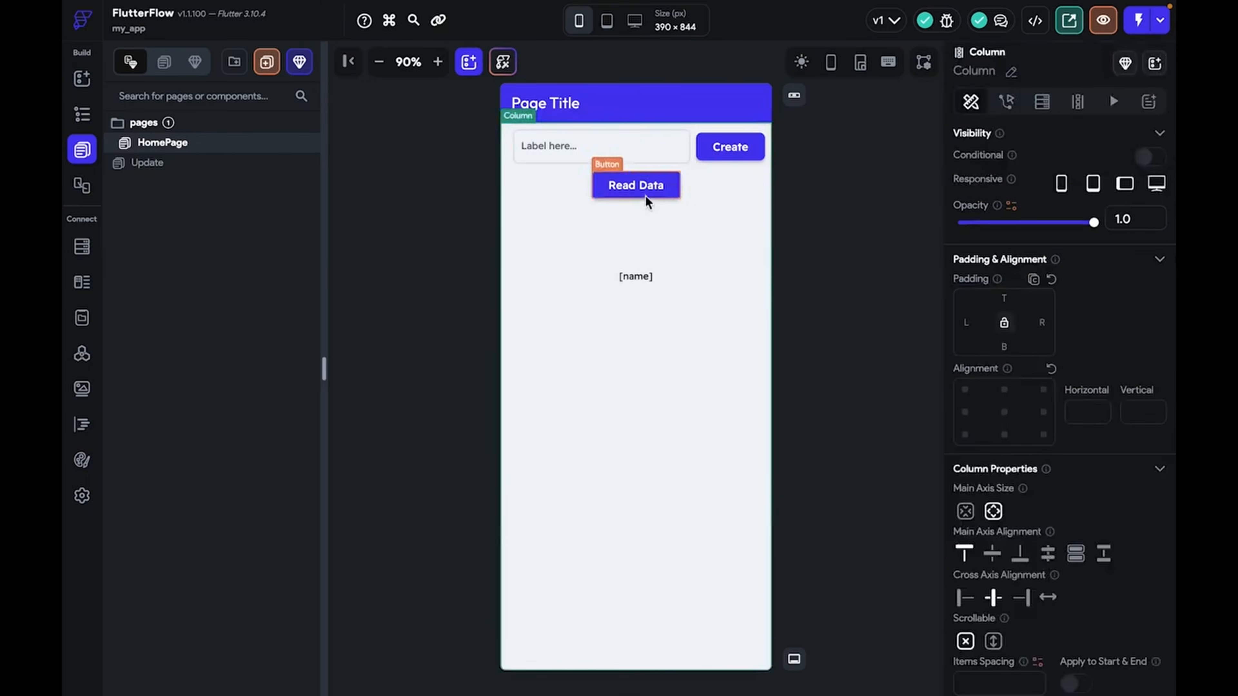
left_click(638, 188)
key("ctrl+d")
left_click(689, 466)
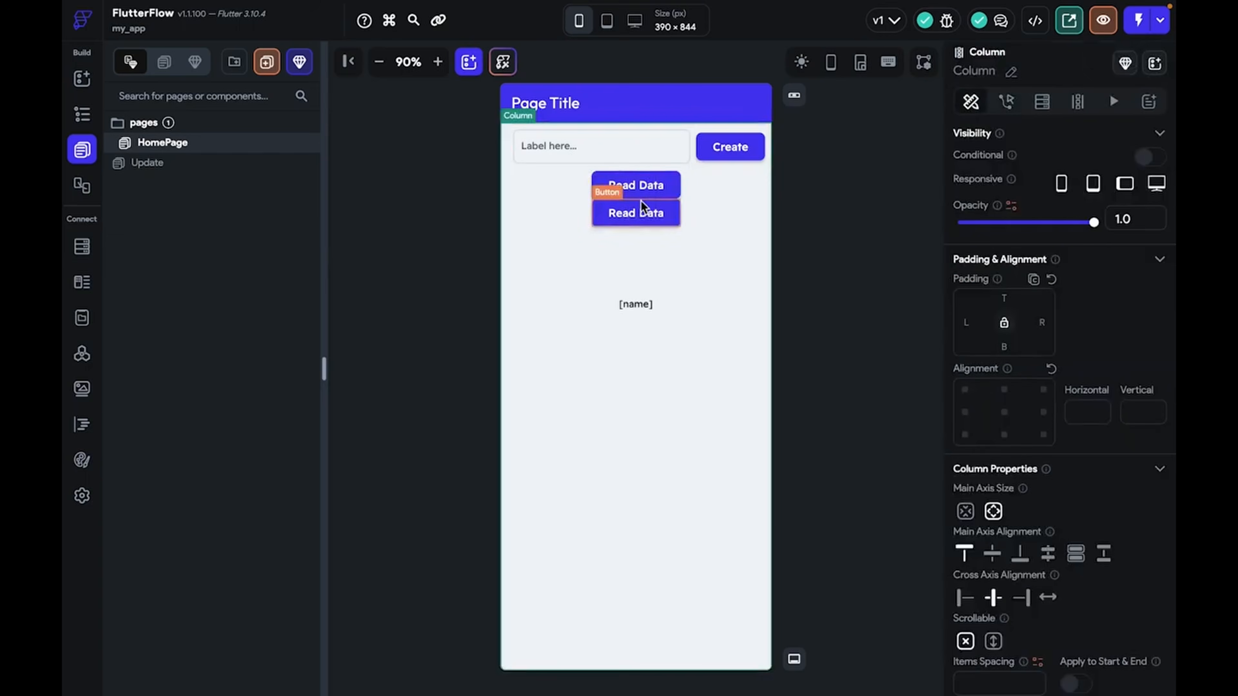
left_click(641, 213)
left_click_drag(641, 213, 661, 334)
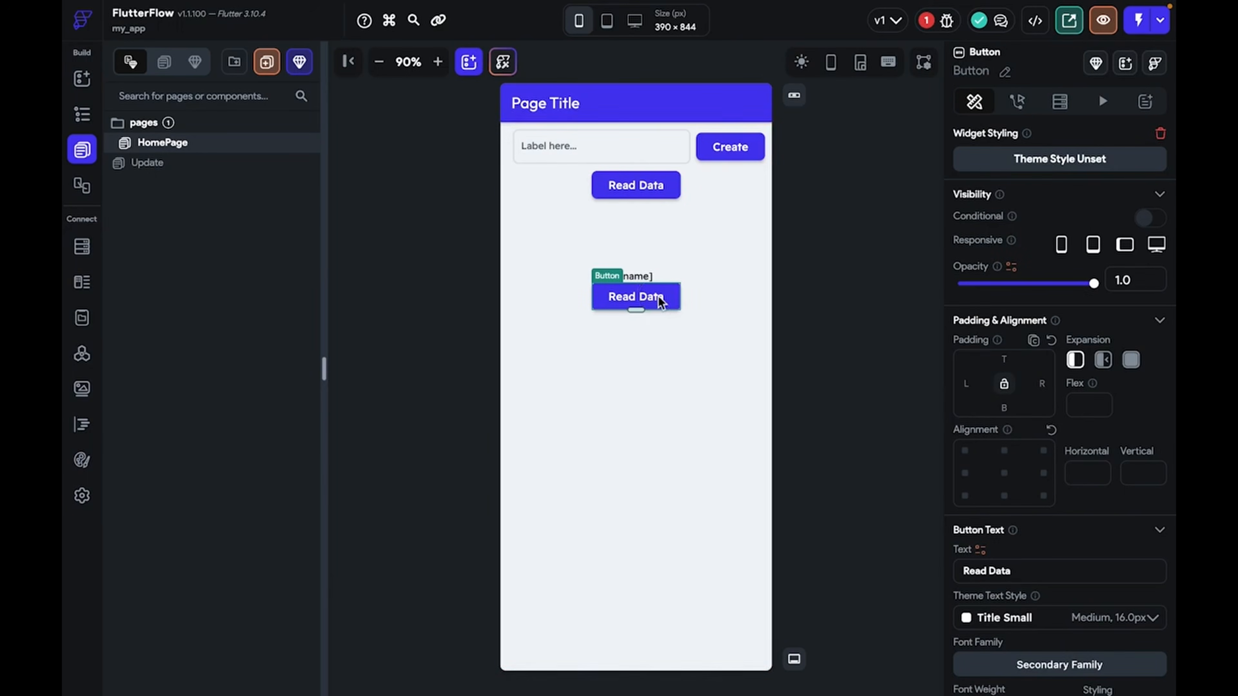
Center the copied button, give it 50 top padding, and relabel it Update
left_click(1004, 473)
left_click(1006, 361)
type("50")
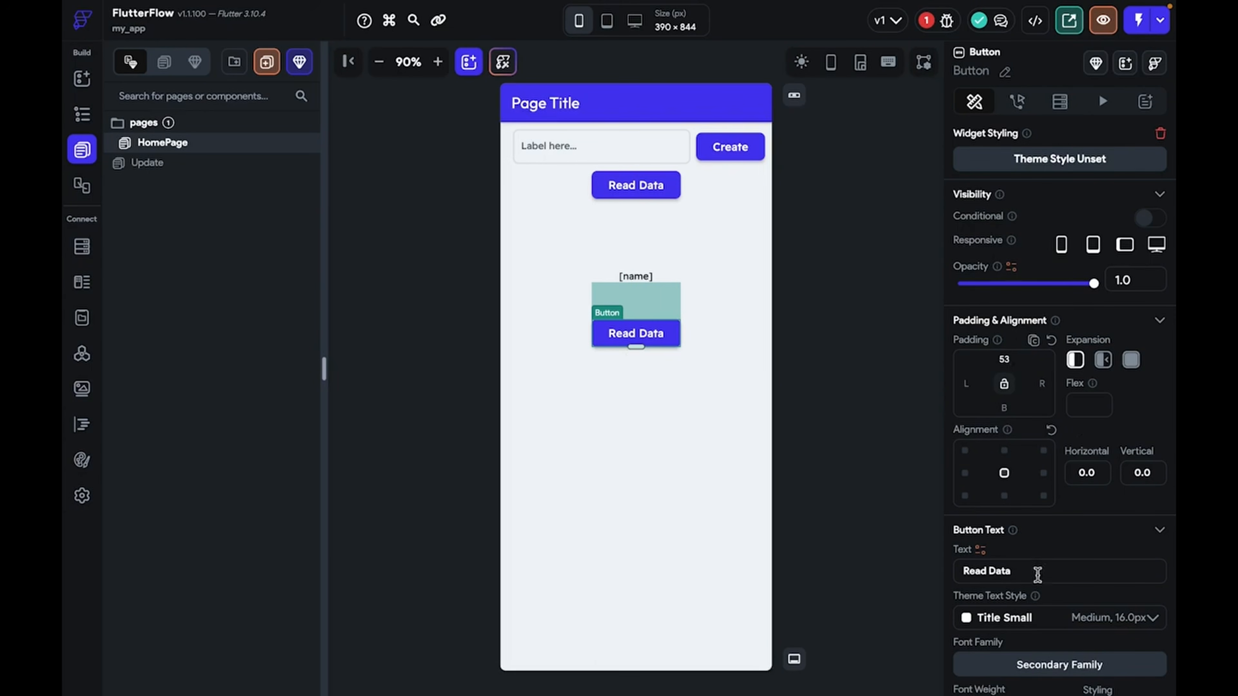
left_click_drag(1037, 574, 929, 574)
type("Update")
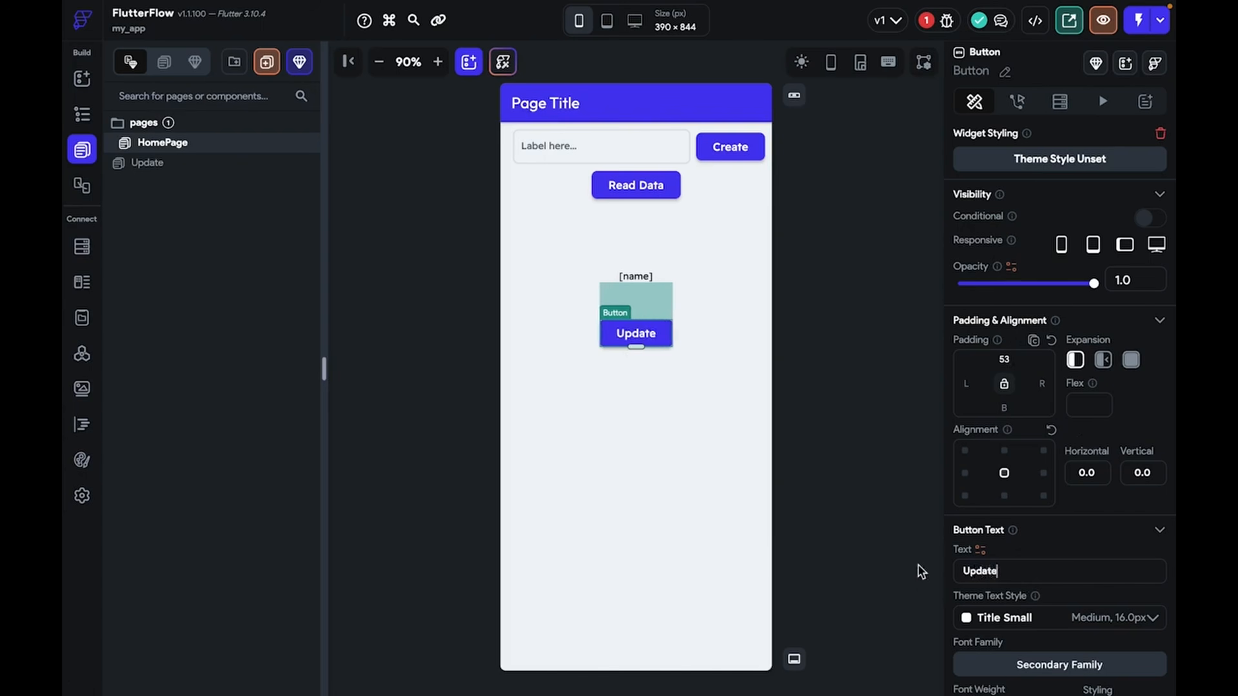
left_click(787, 476)
left_click(641, 340)
left_click(1017, 102)
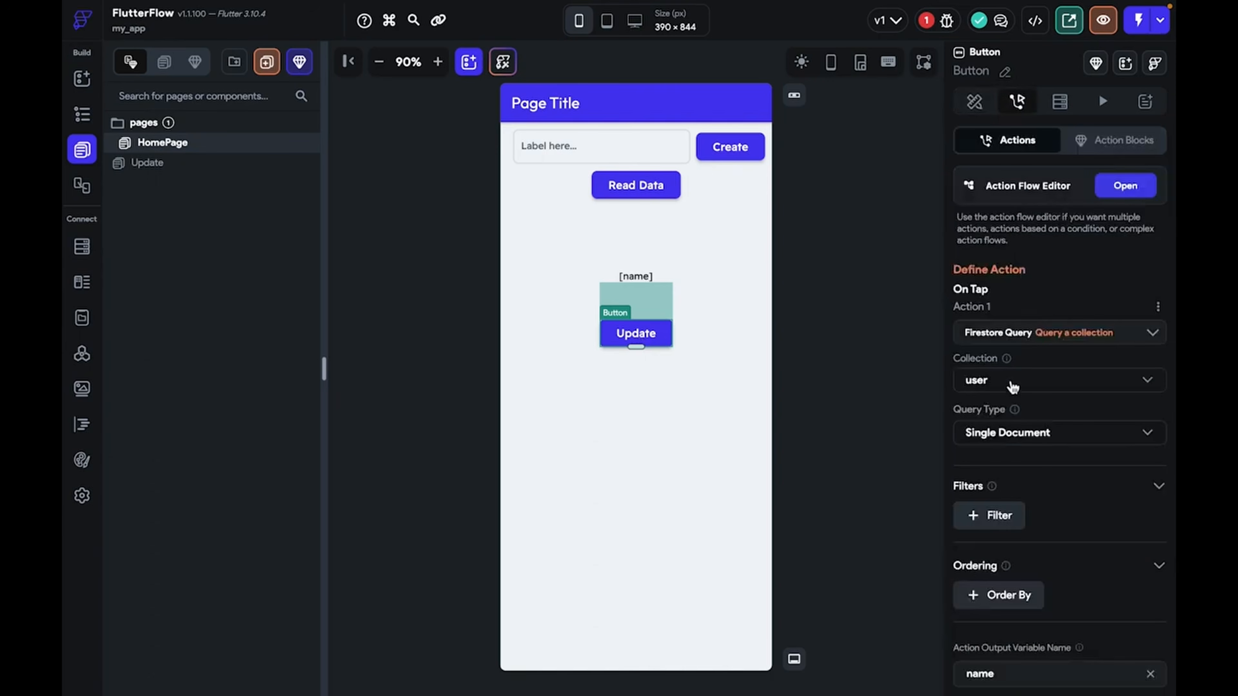
Replace the Update button's tap action with Navigate To the Update page, then open that page
left_click(1035, 342)
type("nav\\\\\\")
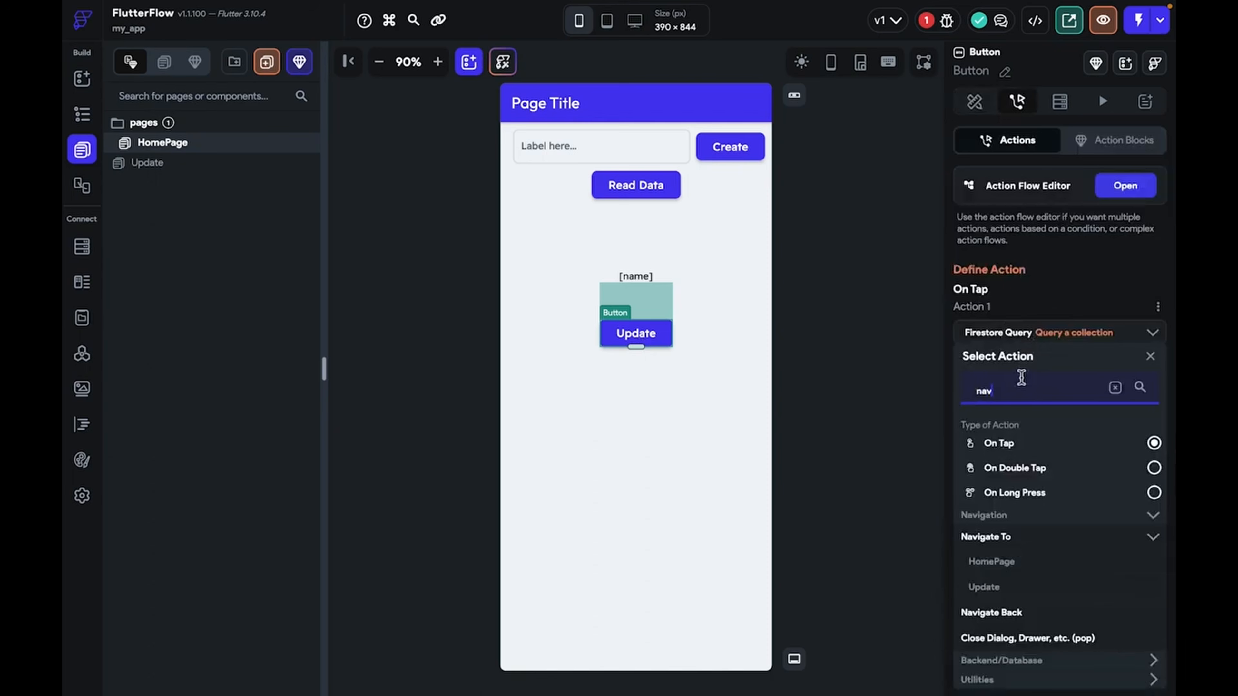
key("BackSpace")
key("BackSpace")
key("BackSpace")
key("BackSpace")
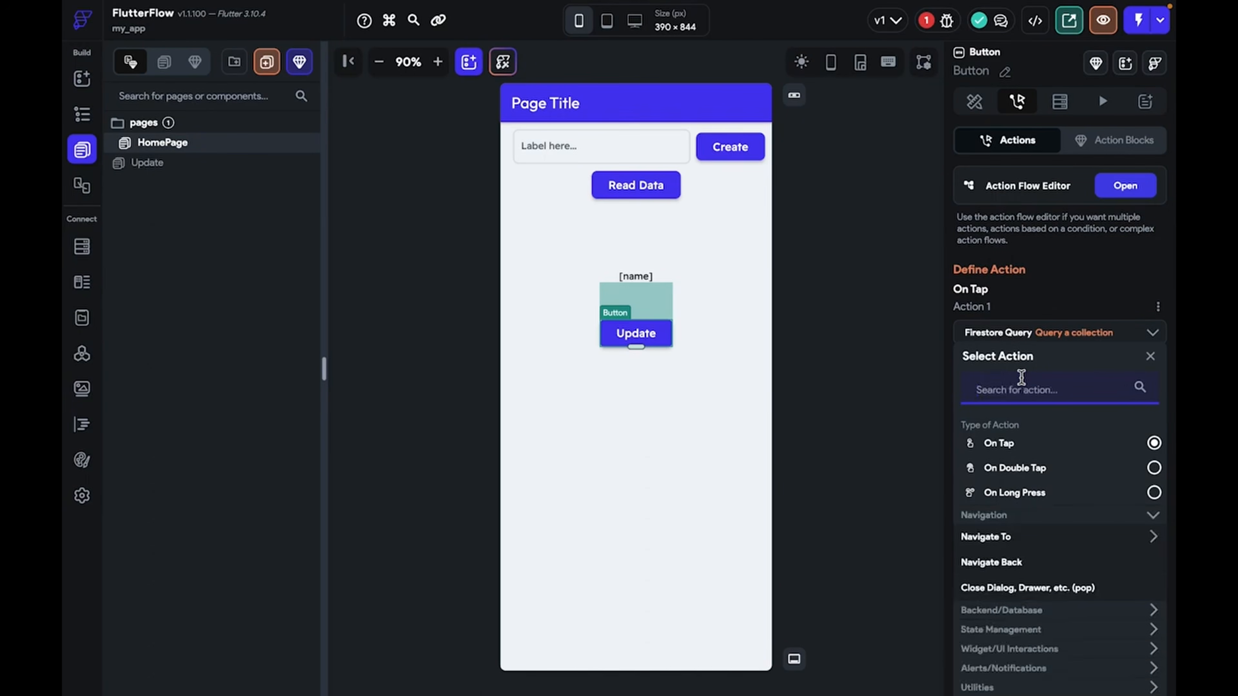
type("update")
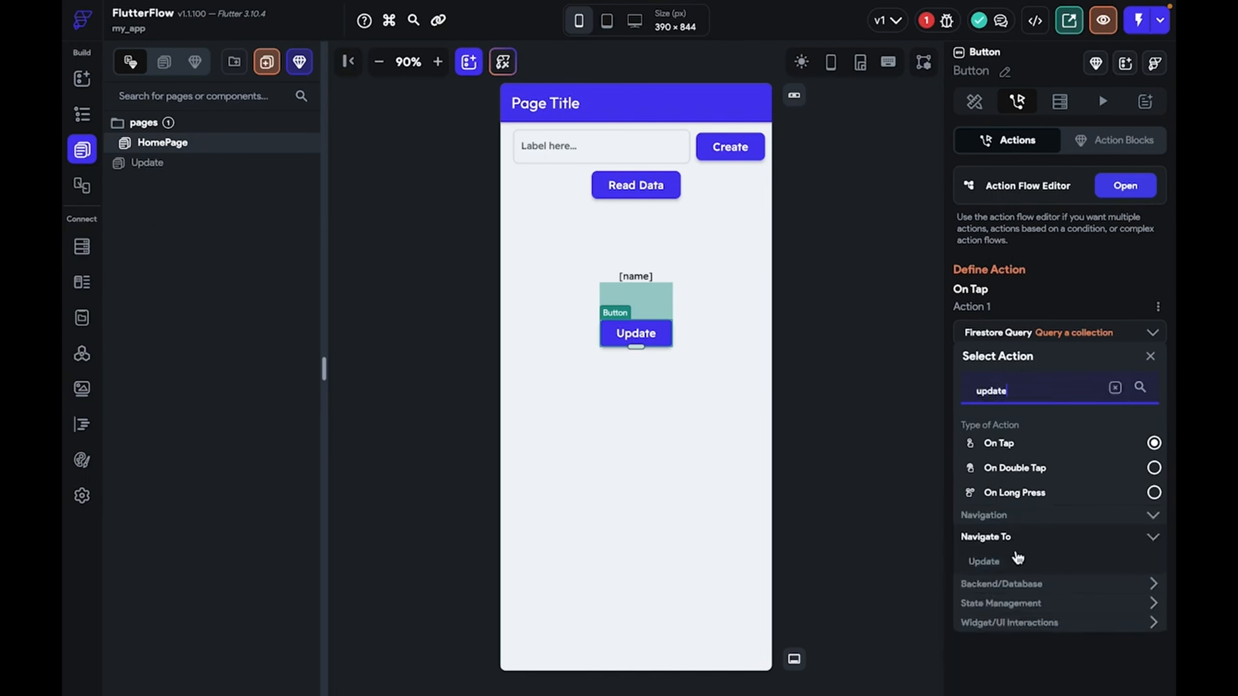
left_click(1009, 562)
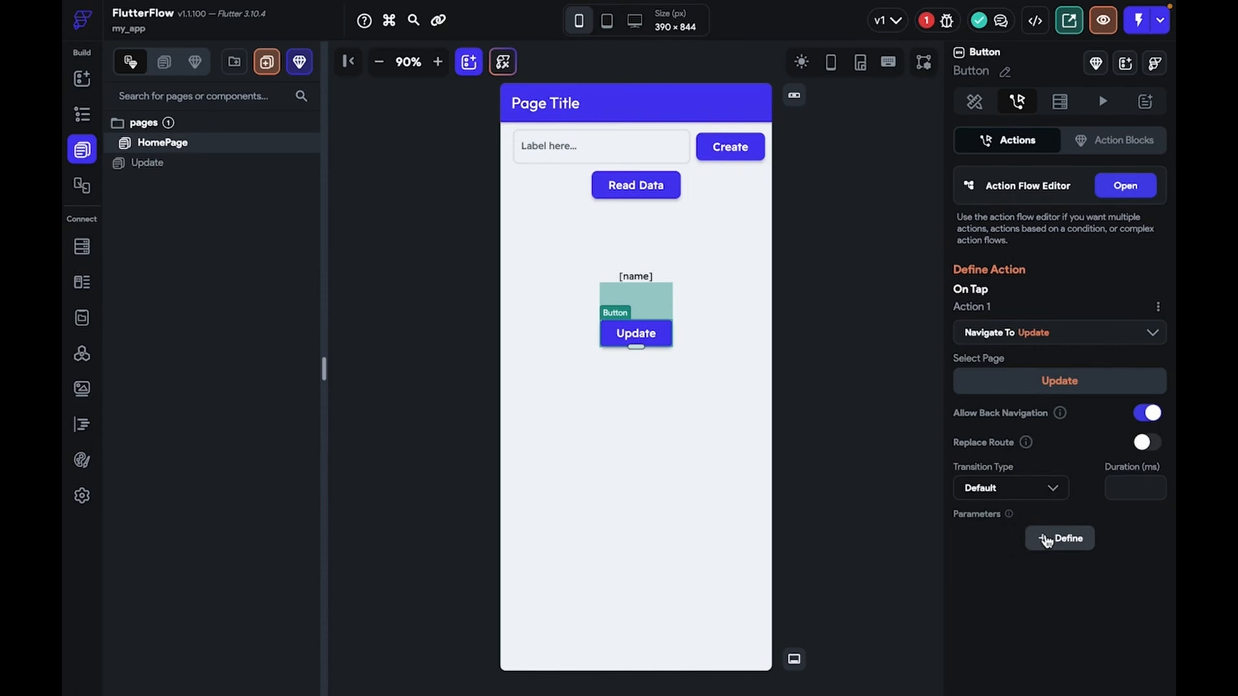
left_click(157, 166)
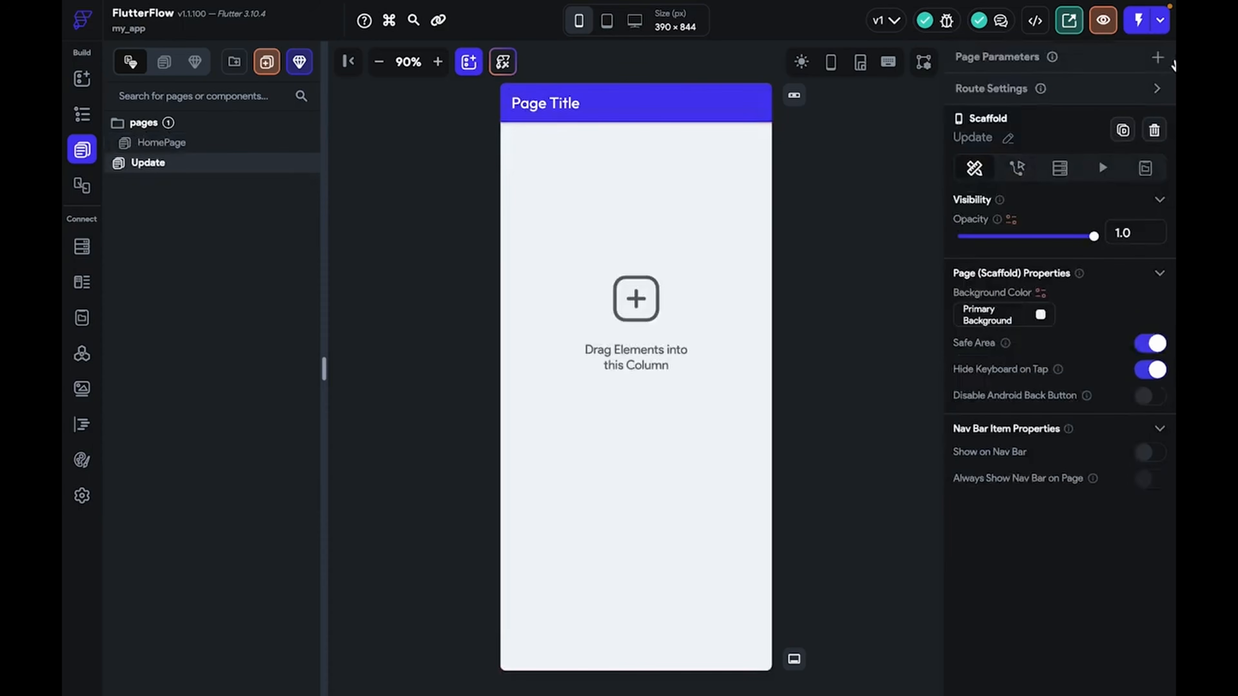
Add an updateDoc page parameter of type DocumentReference to the user collection, then reopen HomePage
left_click(1167, 57)
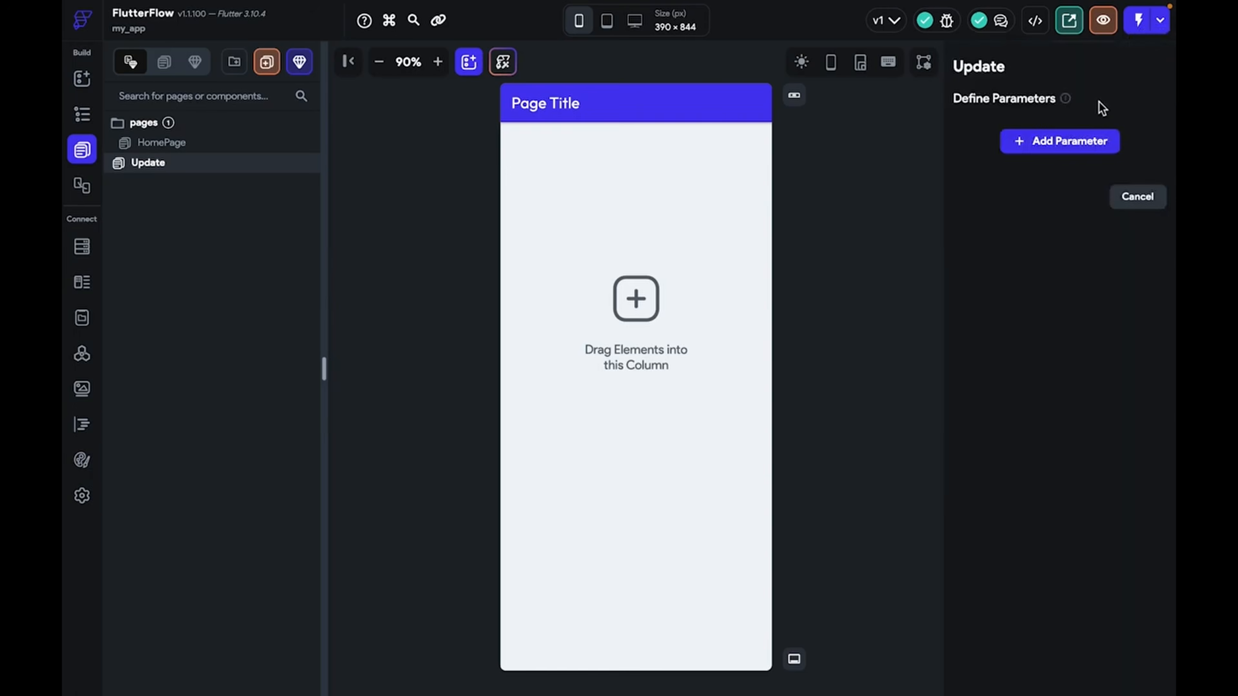
left_click(1067, 139)
type("updateDoc")
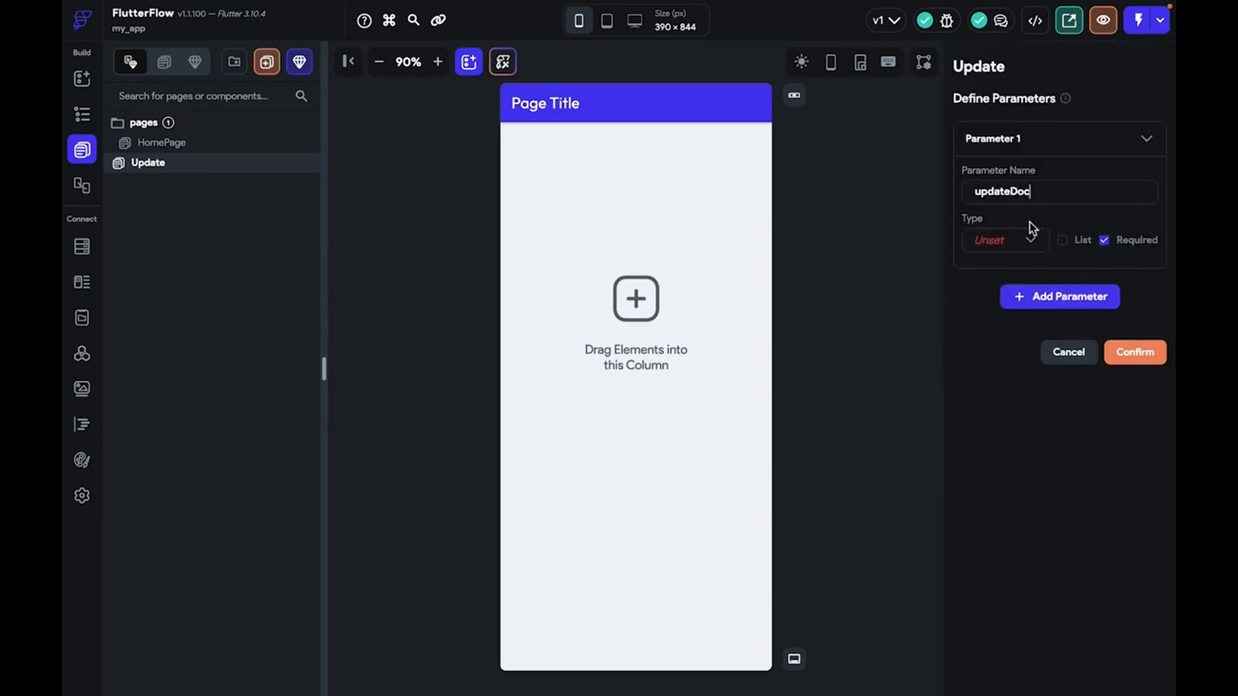
left_click(1025, 240)
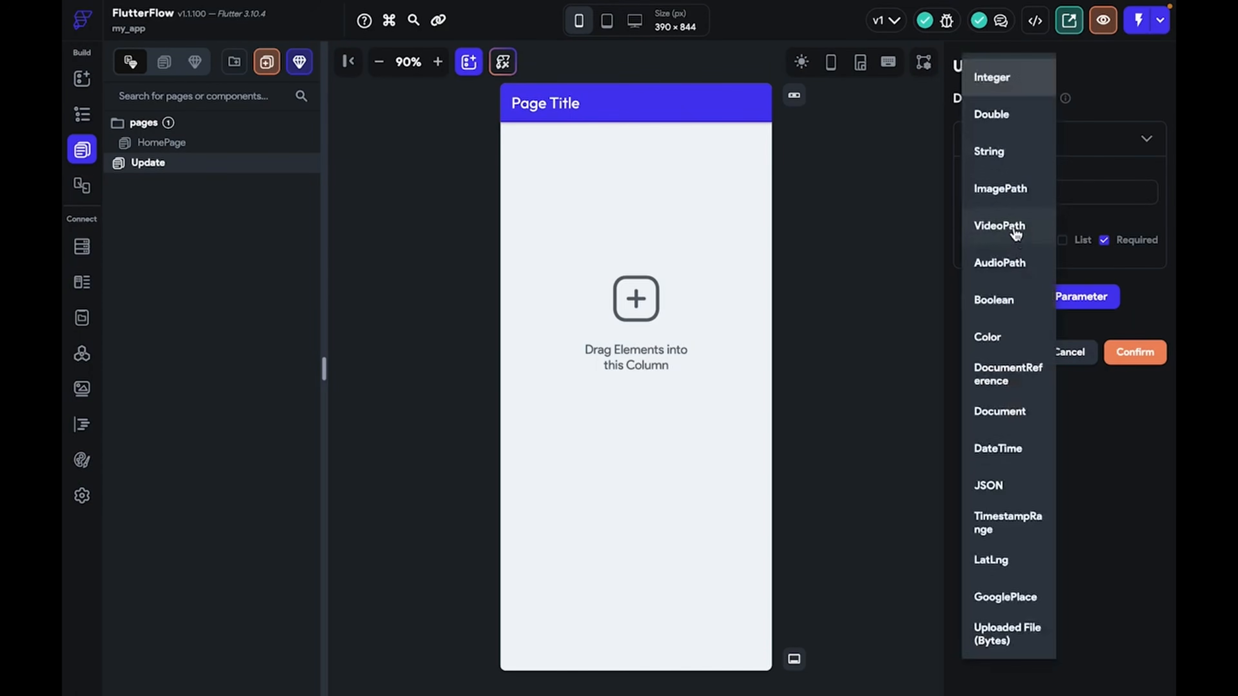
left_click(978, 377)
left_click(1021, 293)
left_click(1021, 297)
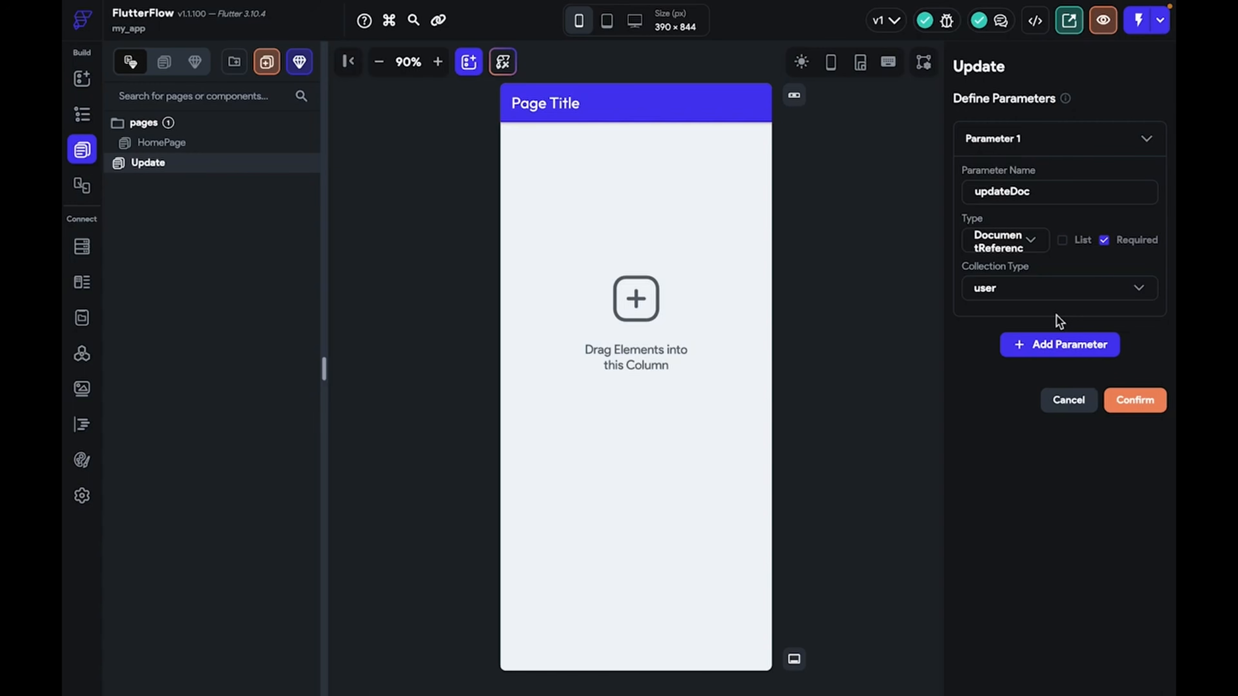
left_click(1119, 399)
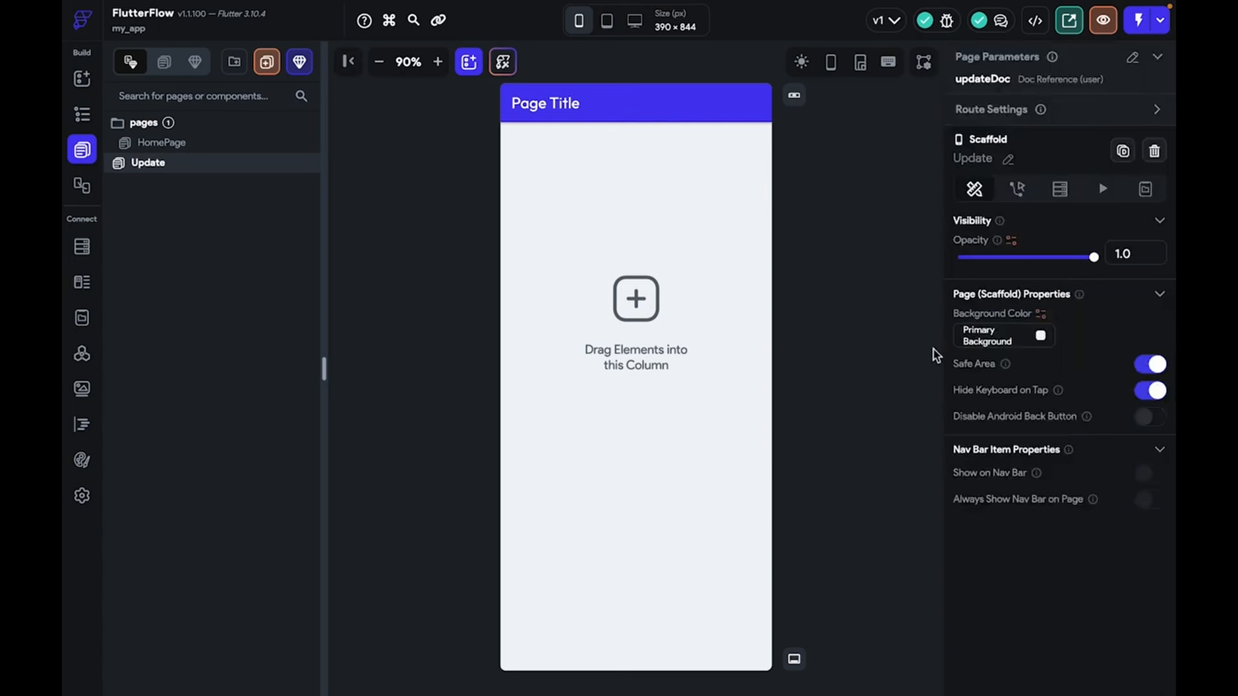
left_click(188, 144)
Pass the name query result's document Reference as the Update button's updateDoc value
left_click(664, 332)
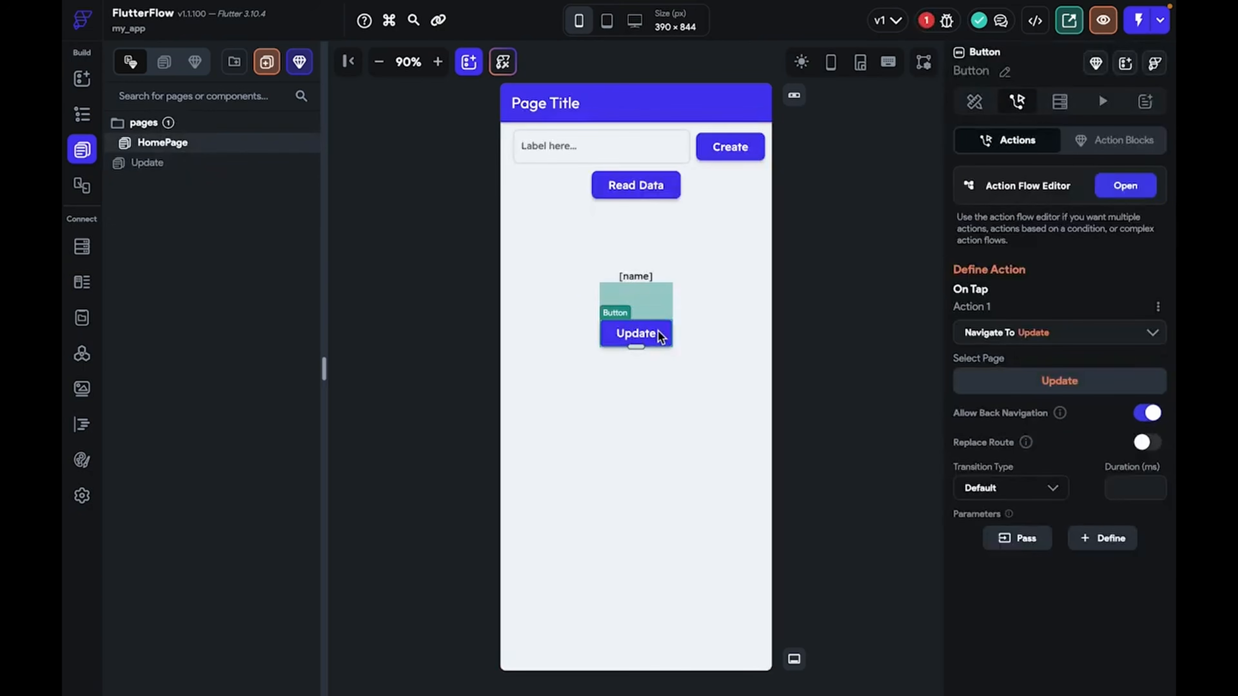
left_click(1048, 546)
left_click(1023, 542)
scroll(1022, 545, "down", 2)
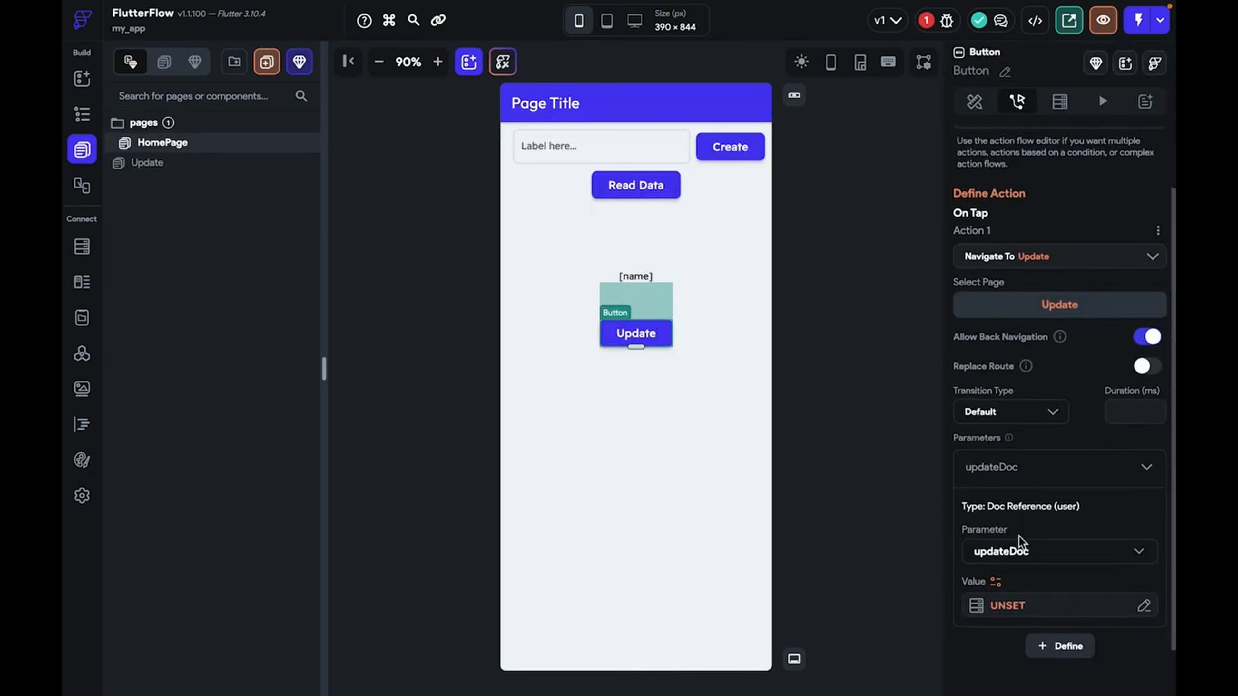
left_click(1033, 617)
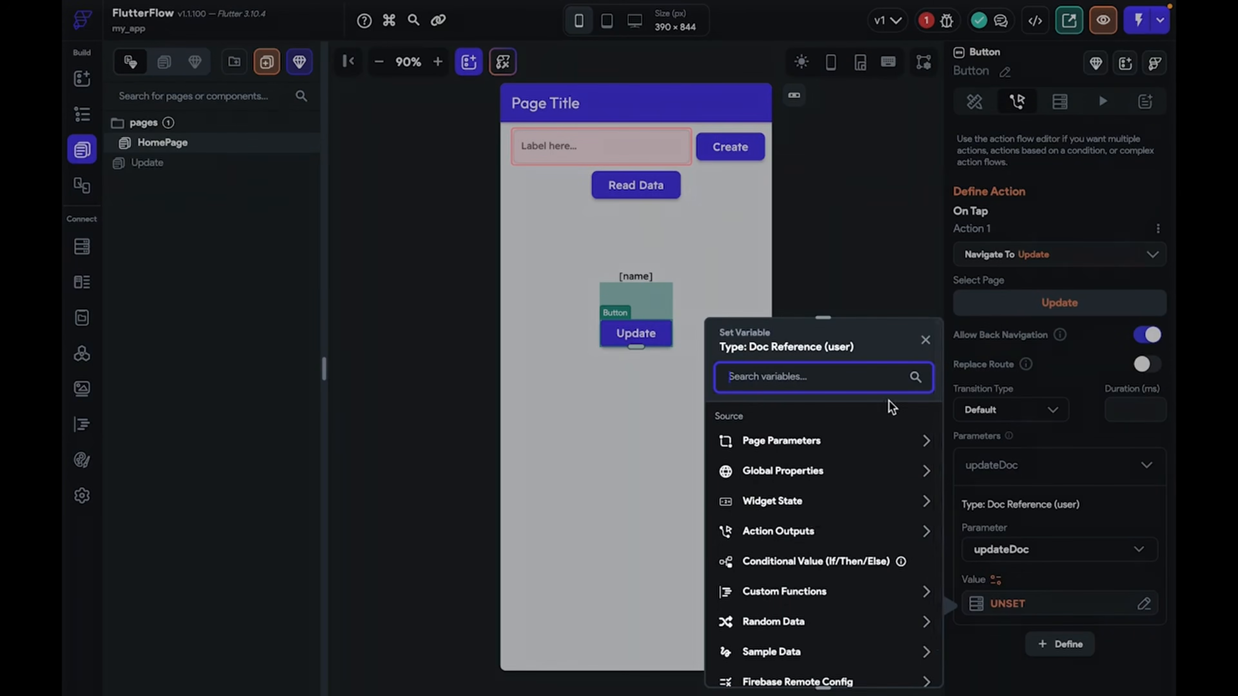
left_click(925, 341)
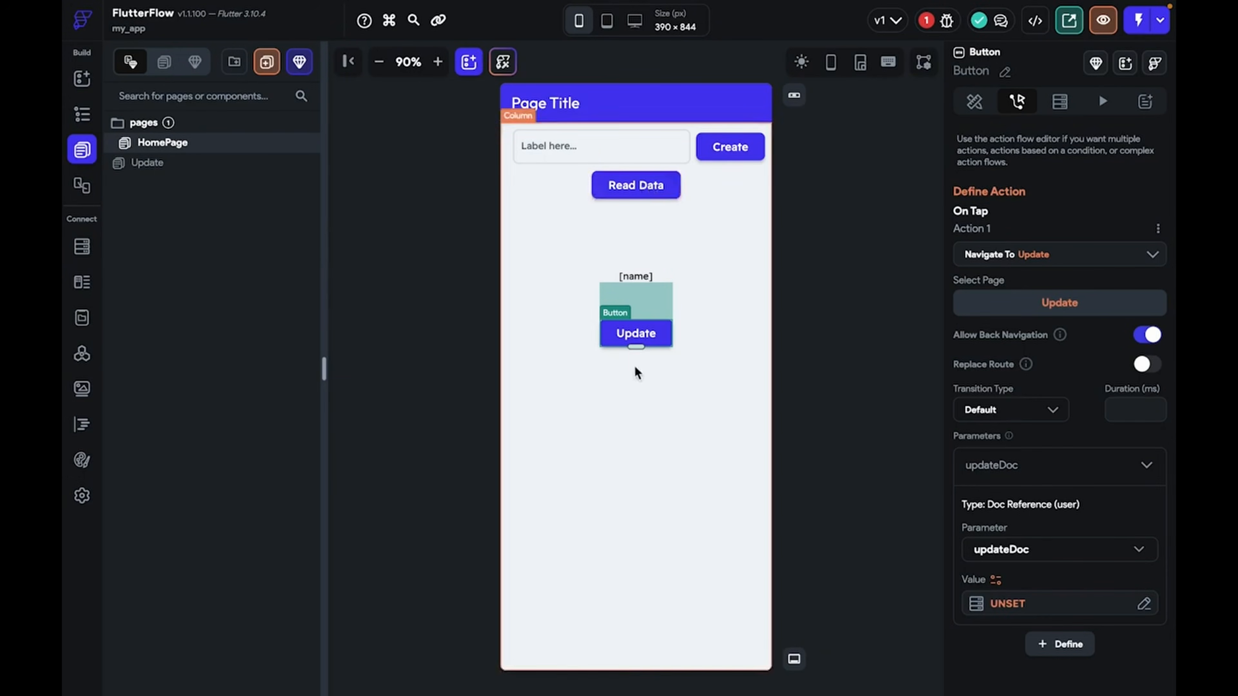
left_click(997, 607)
left_click(867, 536)
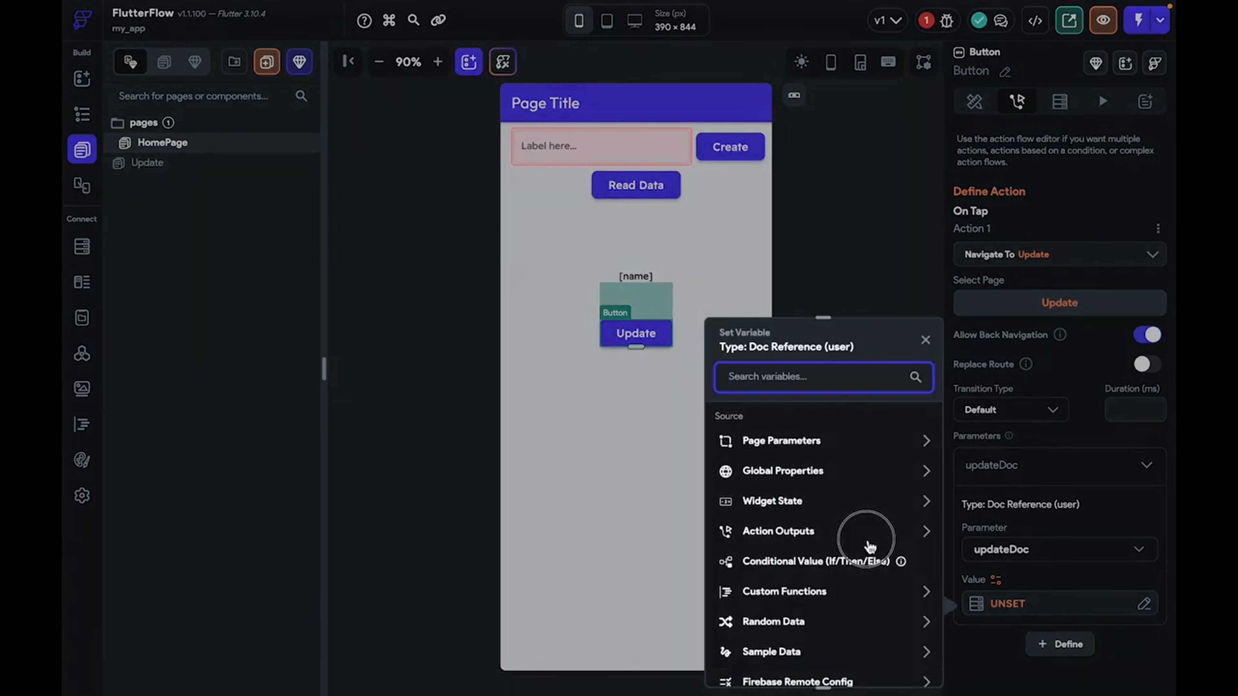
left_click(819, 607)
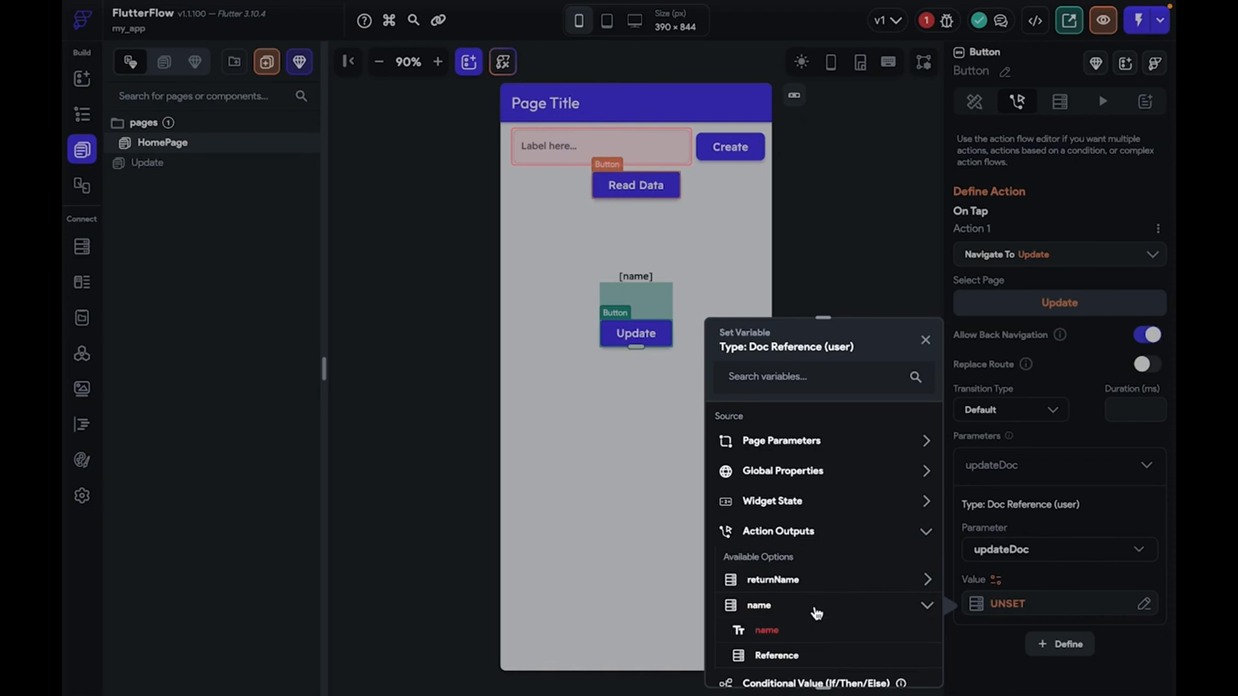
scroll(817, 613, "down", 3)
left_click(775, 540)
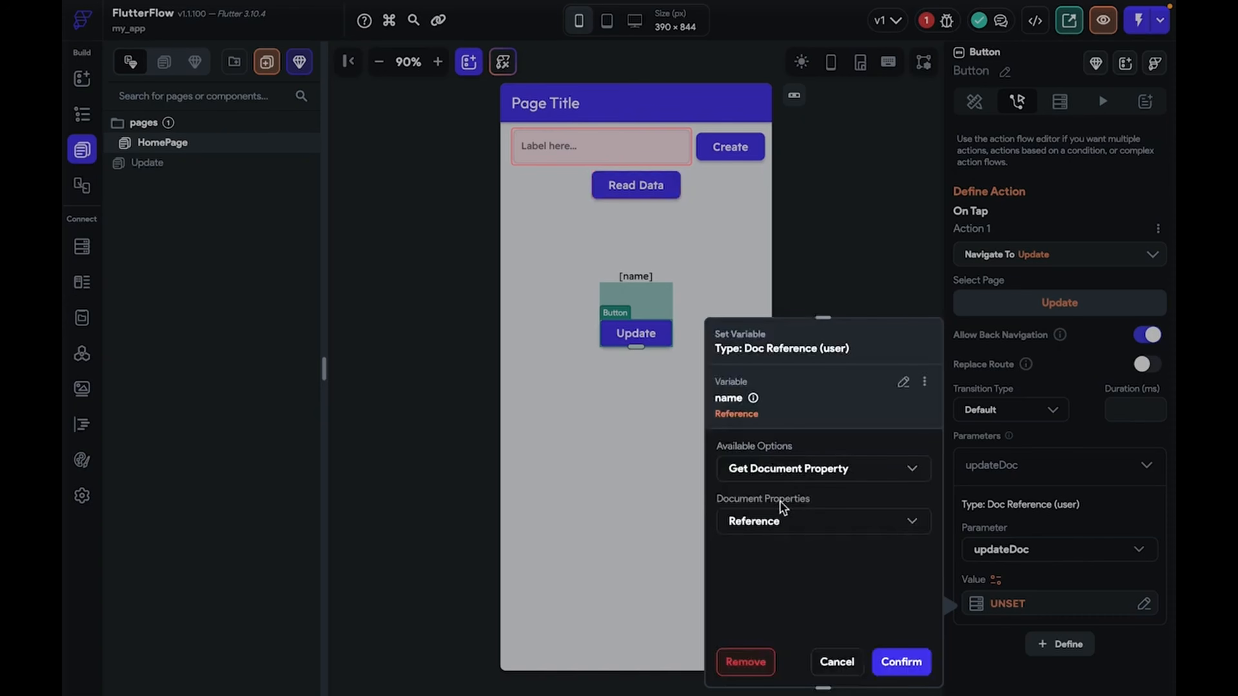
left_click(900, 661)
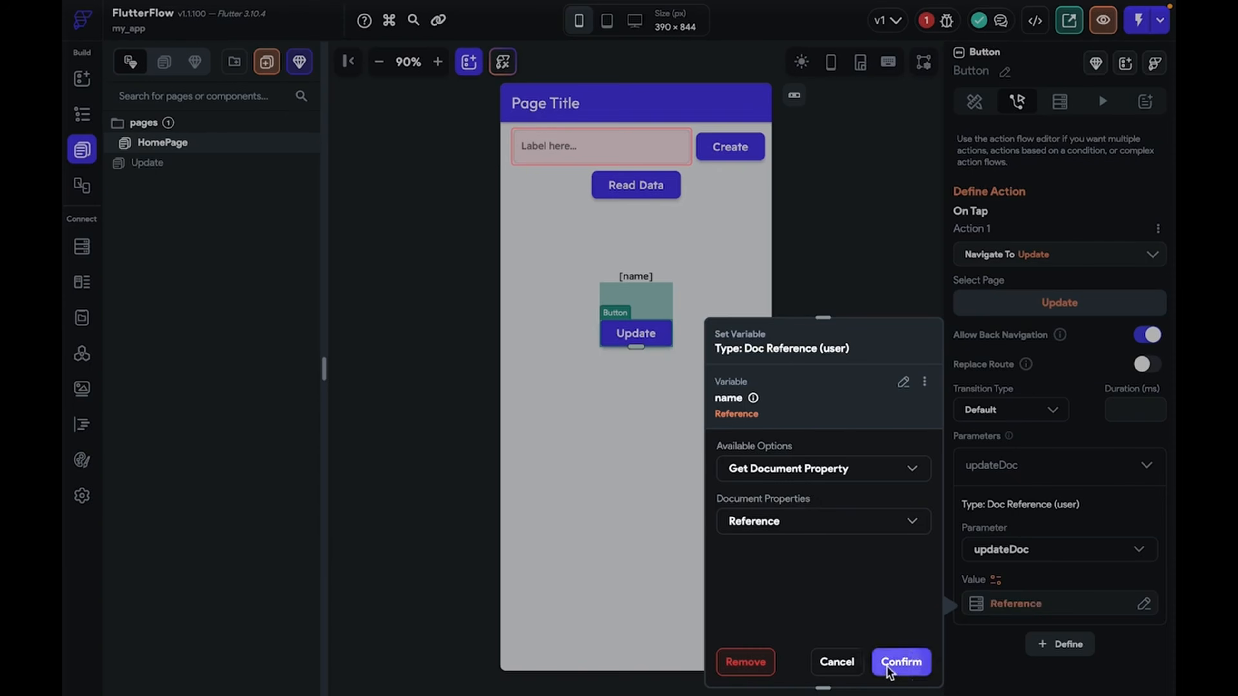
Change the updateDoc value to the returnName query's Reference and save the project
left_click(1017, 611)
left_click(913, 394)
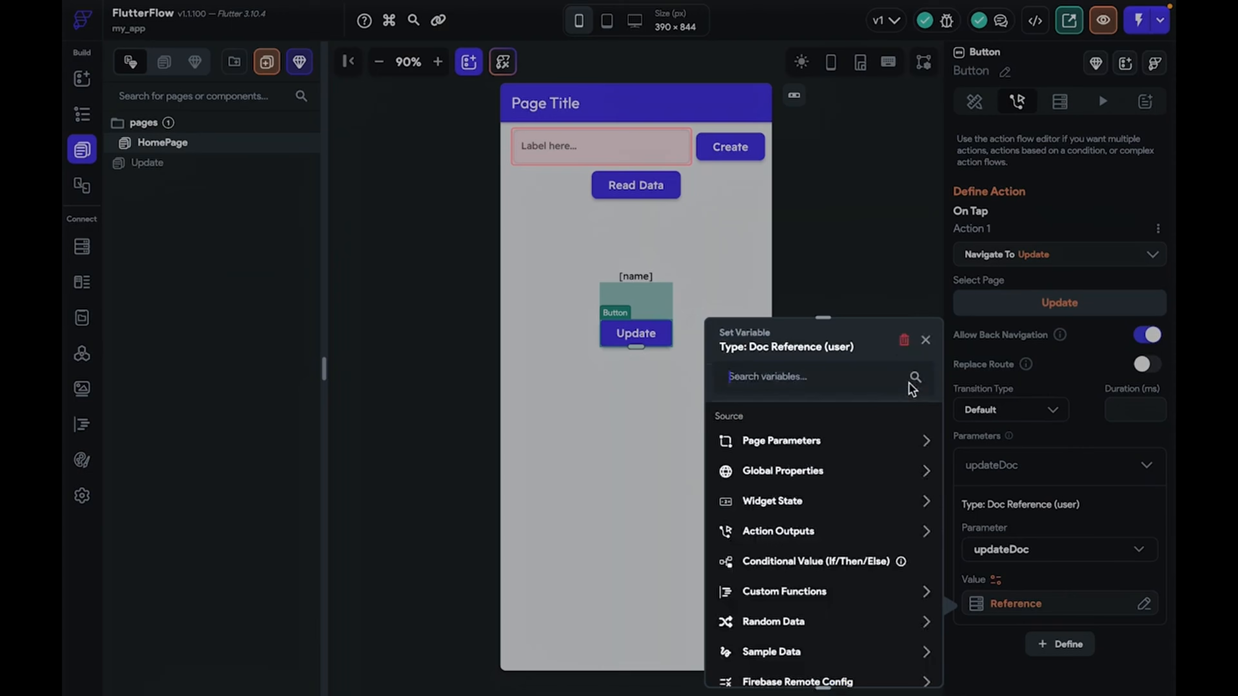
left_click(793, 536)
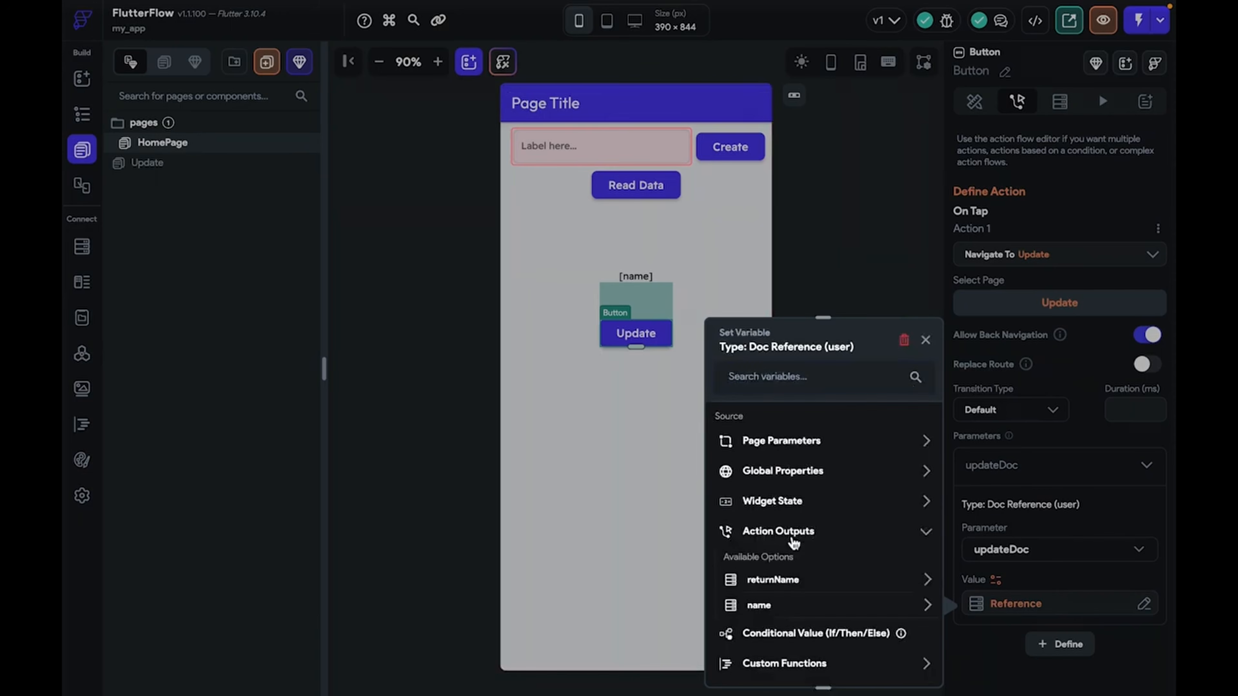
left_click(785, 580)
left_click(807, 634)
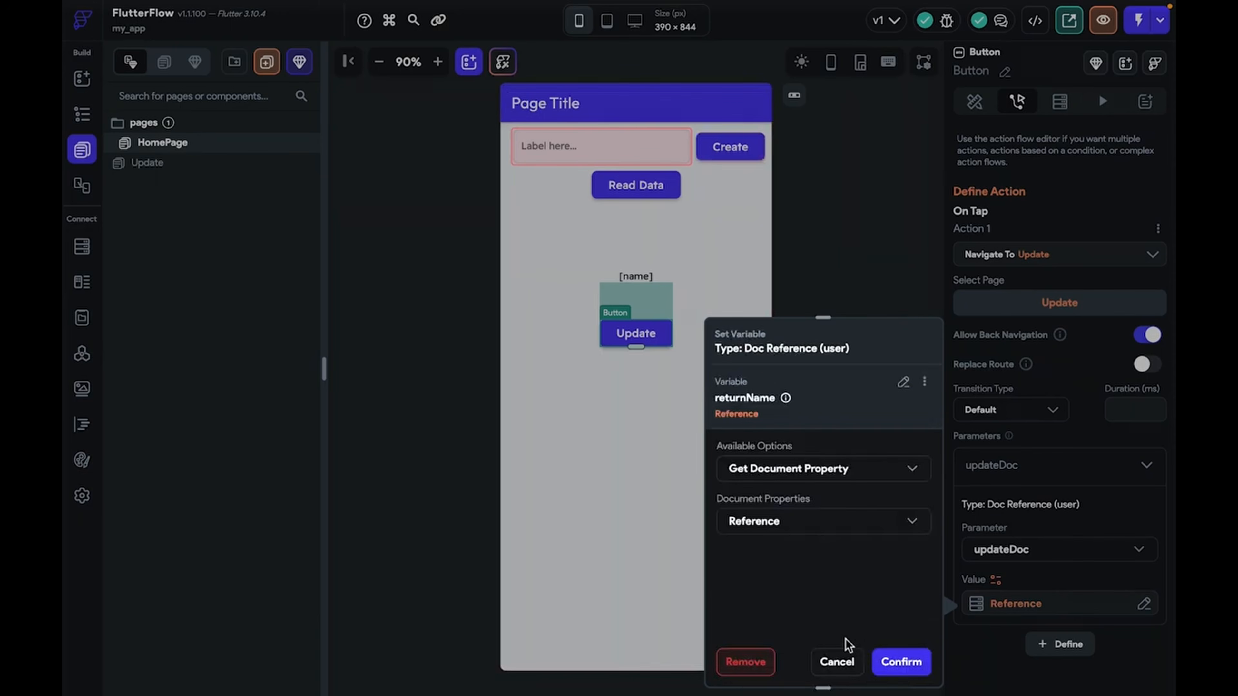
left_click(894, 663)
left_click(832, 529)
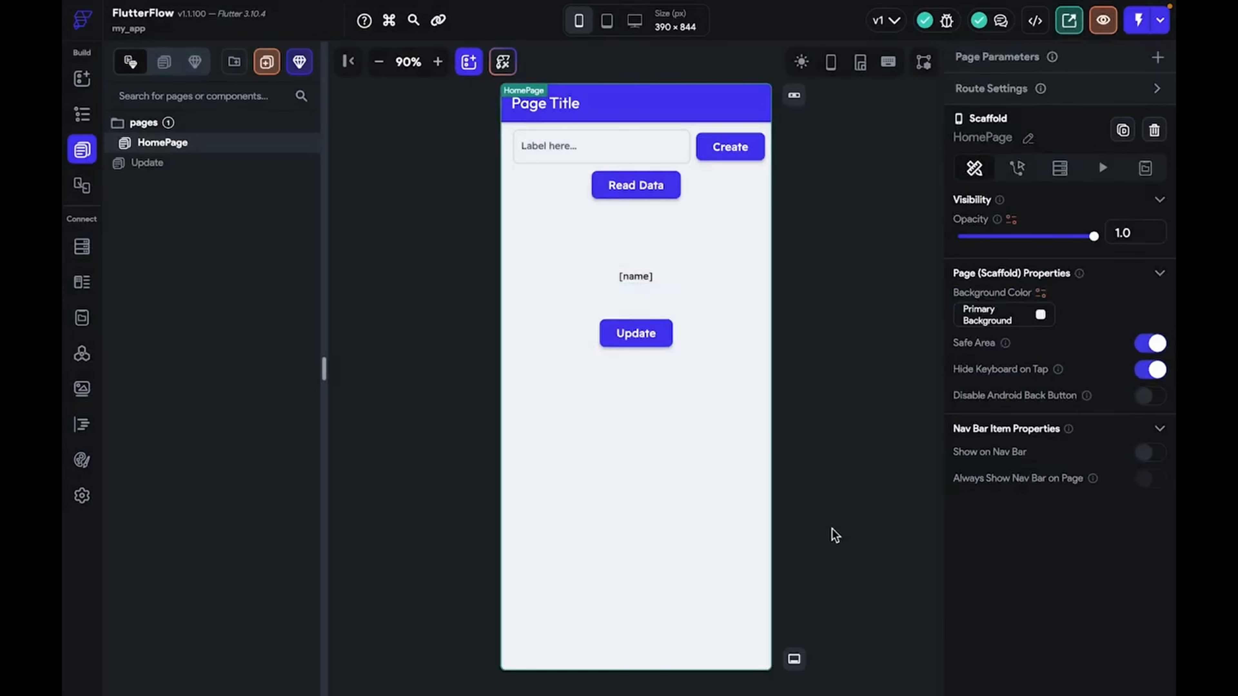
key("ctrl+s")
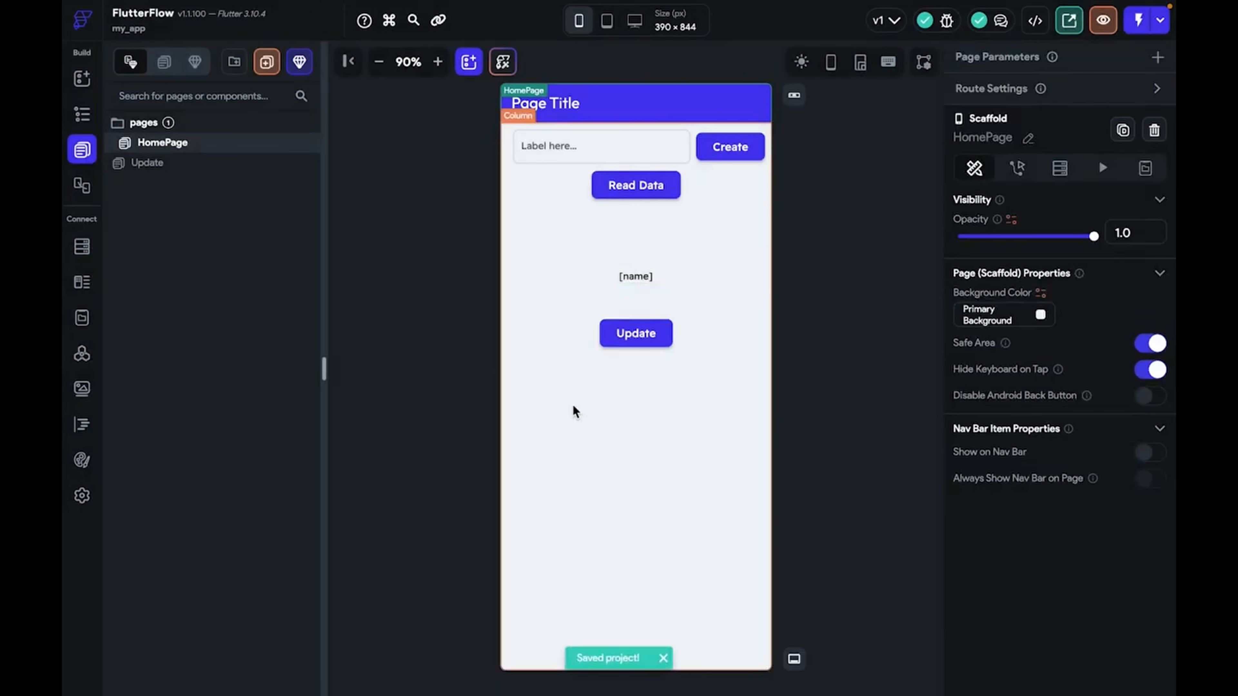
left_click(241, 164)
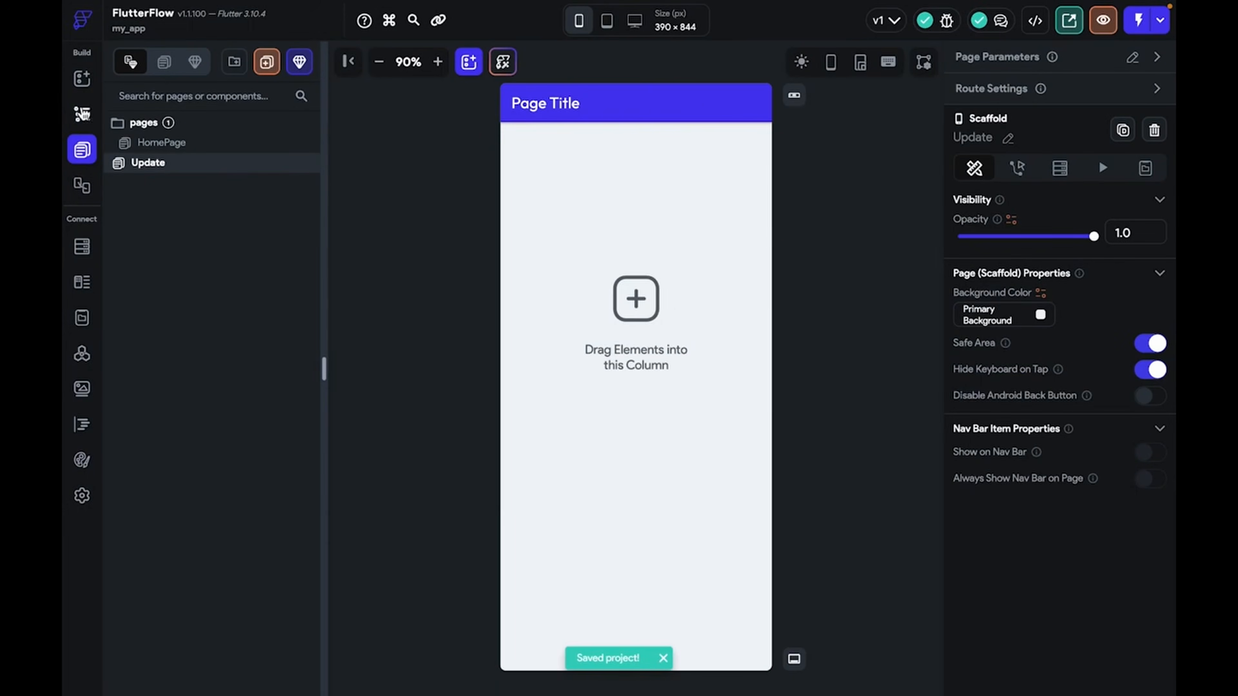
Add a Column to the empty Update page and place a ListView inside it
left_click(82, 78)
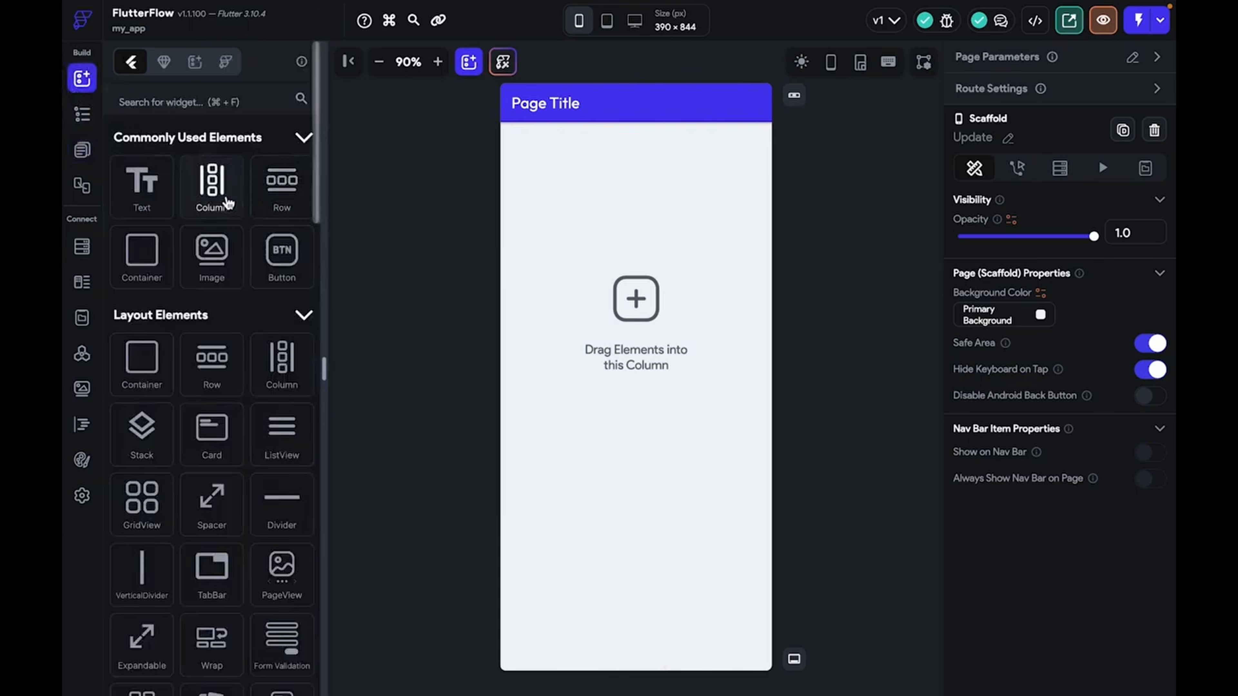
left_click_drag(227, 199, 553, 207)
left_click(525, 138)
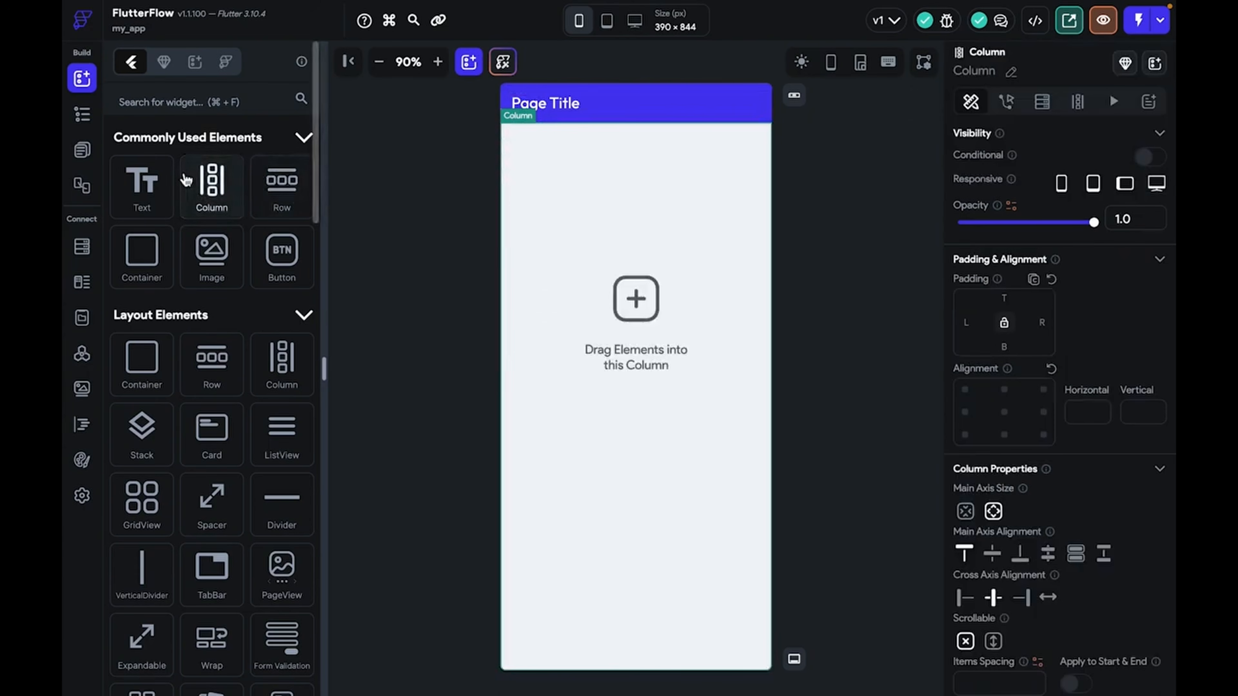
left_click(215, 101)
type("list")
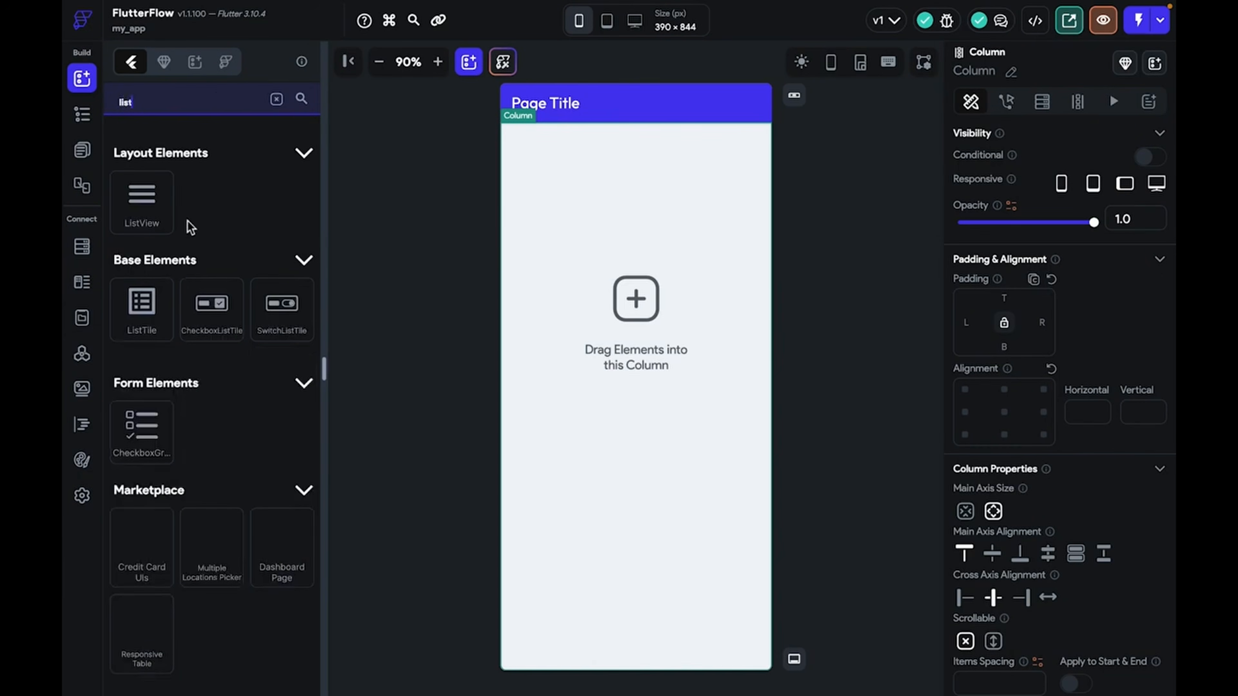
left_click_drag(144, 200, 544, 293)
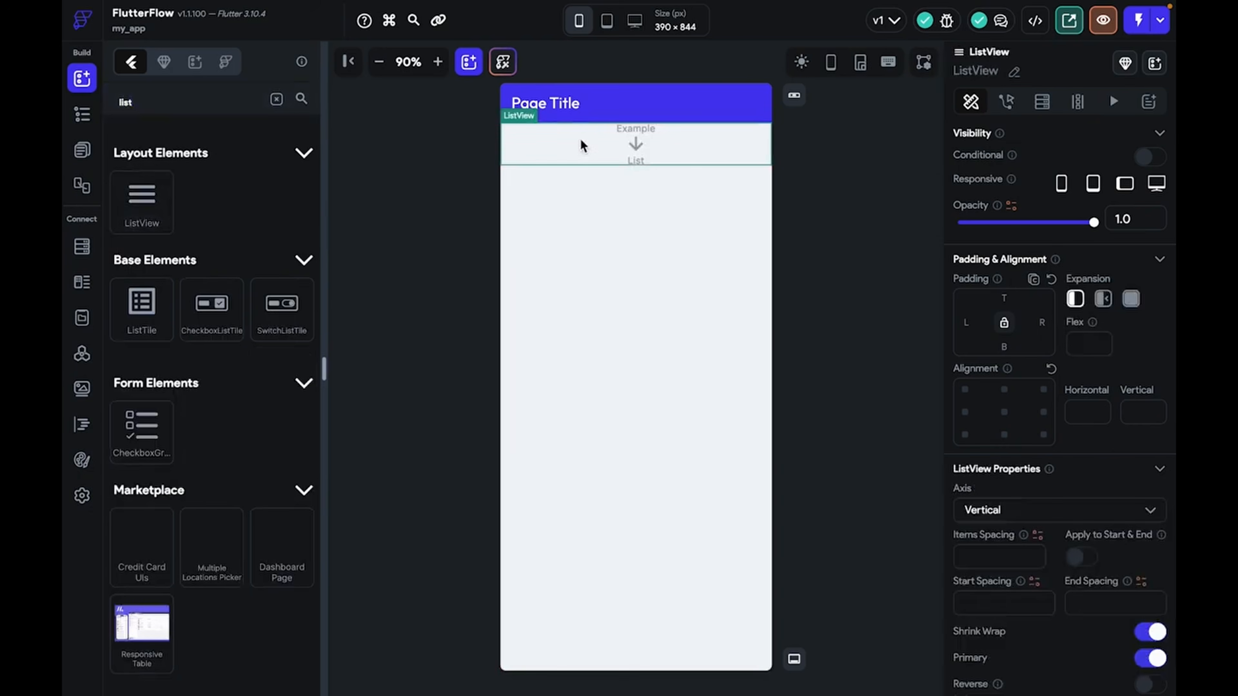
left_click(276, 99)
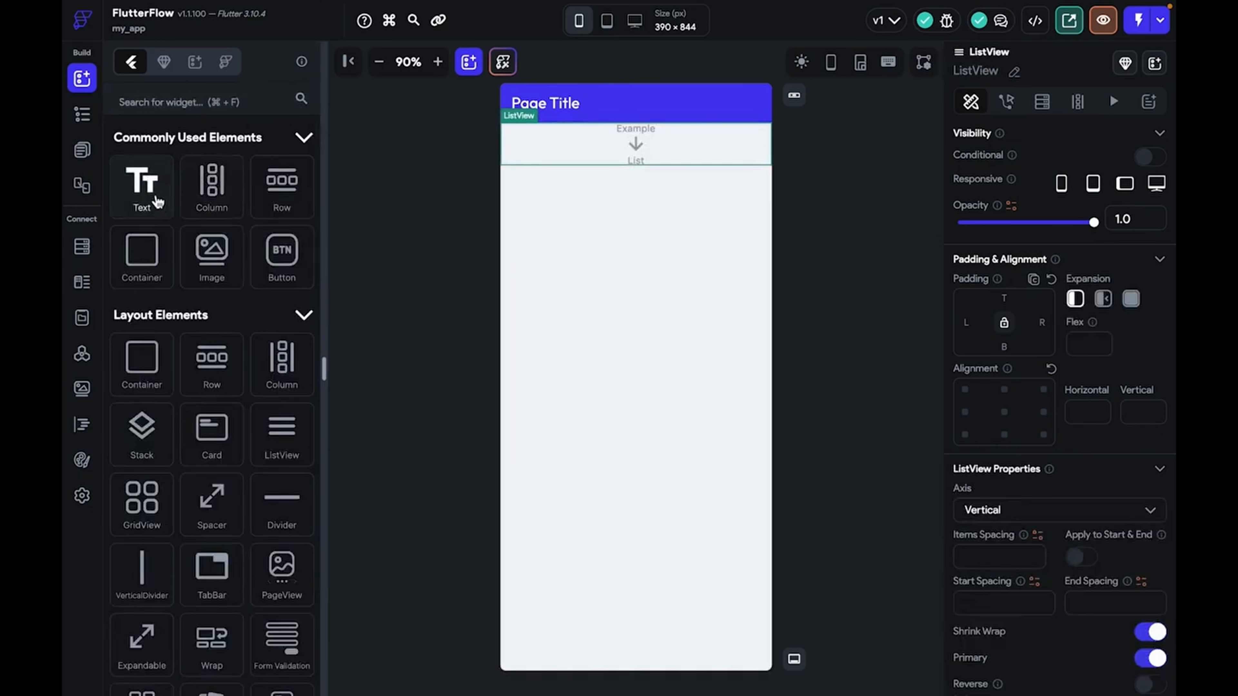
Put a Row with top padding 10 in the ListView, holding a Hello World text
left_click(281, 194)
left_click_drag(281, 194, 564, 132)
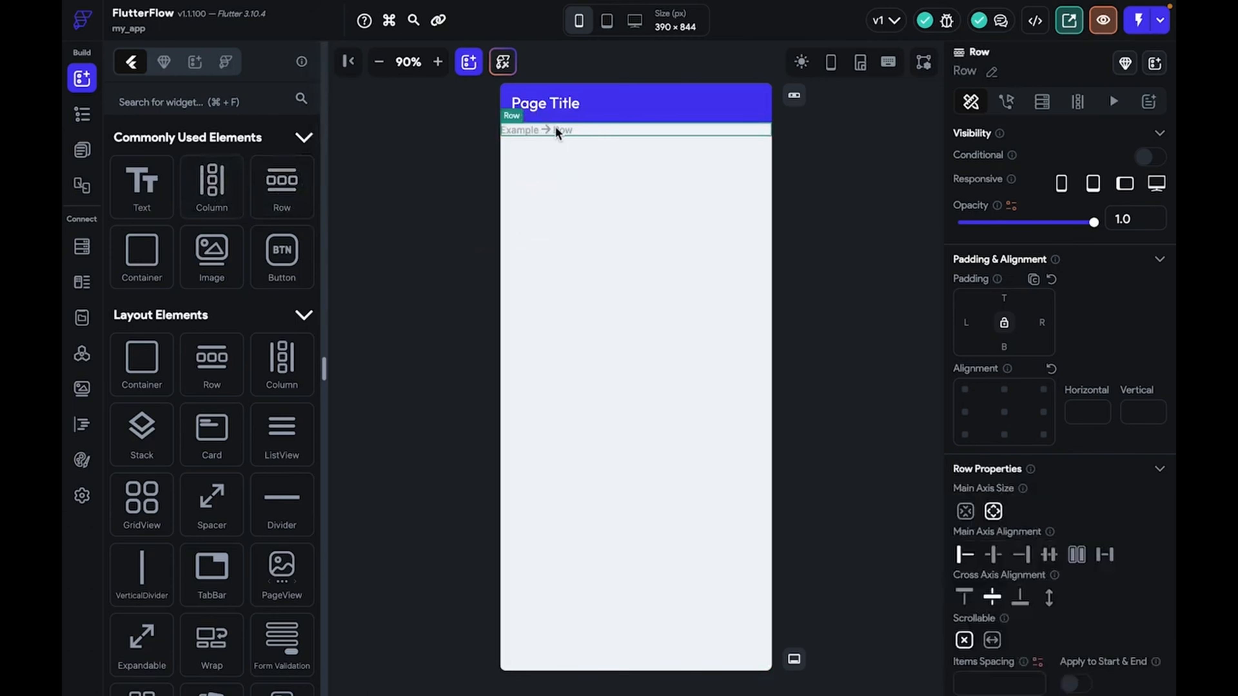
left_click(1005, 300)
type("10")
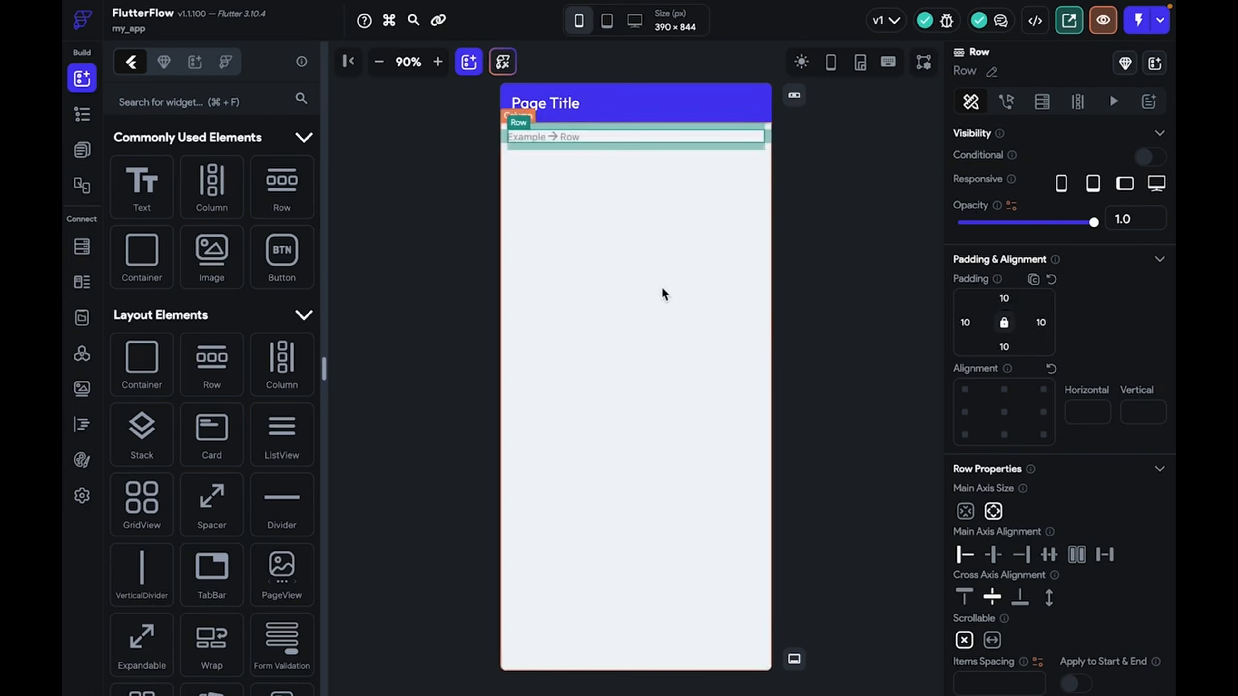
left_click(114, 180)
left_click_drag(114, 181, 537, 143)
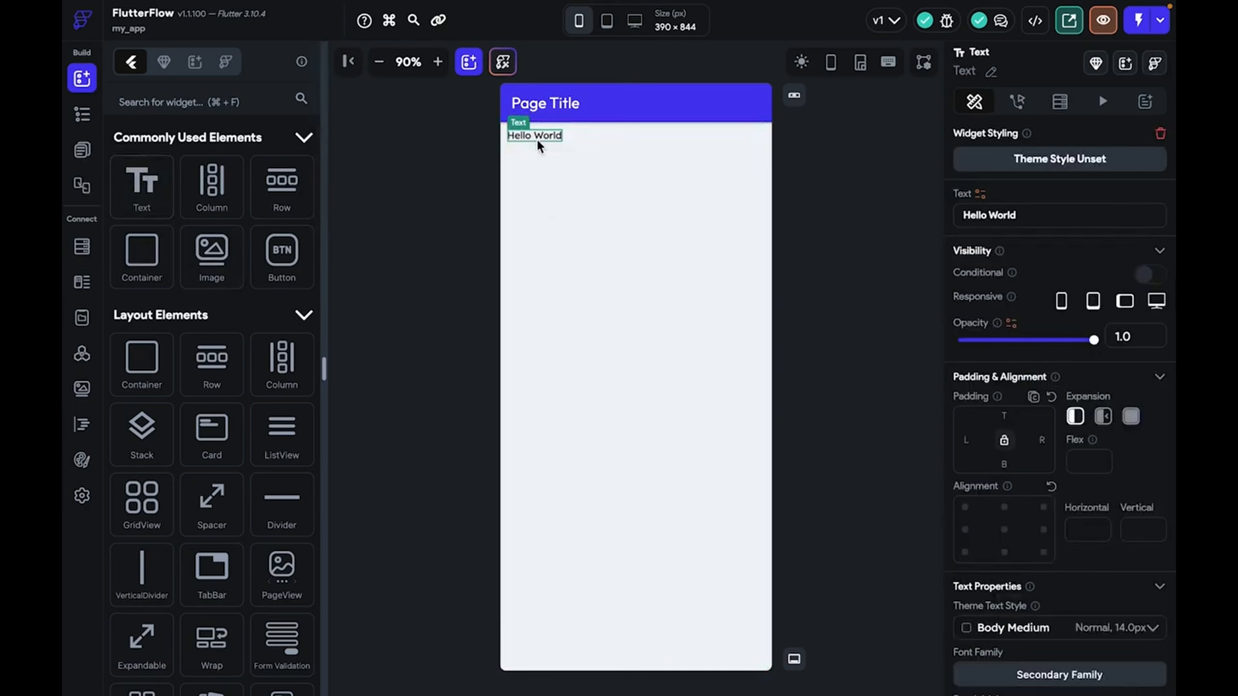
left_click(565, 147)
Give the ListView a Document from Reference query on the user collection using updateDoc
left_click(1042, 103)
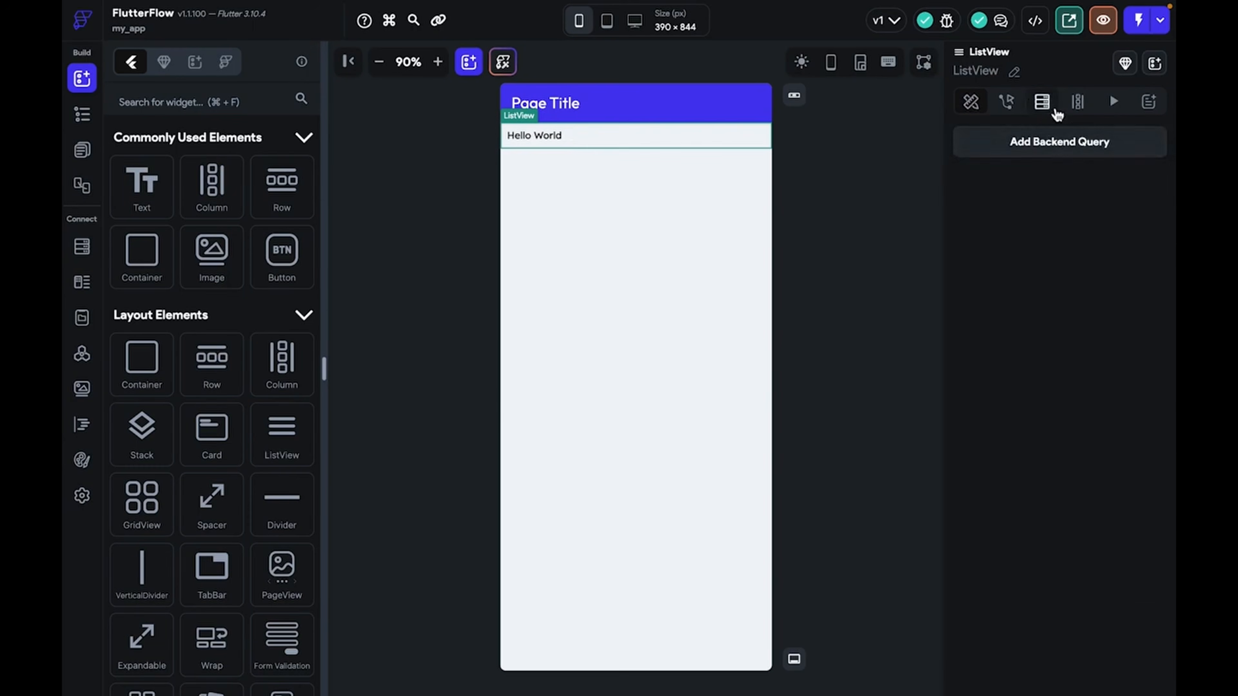
left_click(1058, 143)
left_click(797, 145)
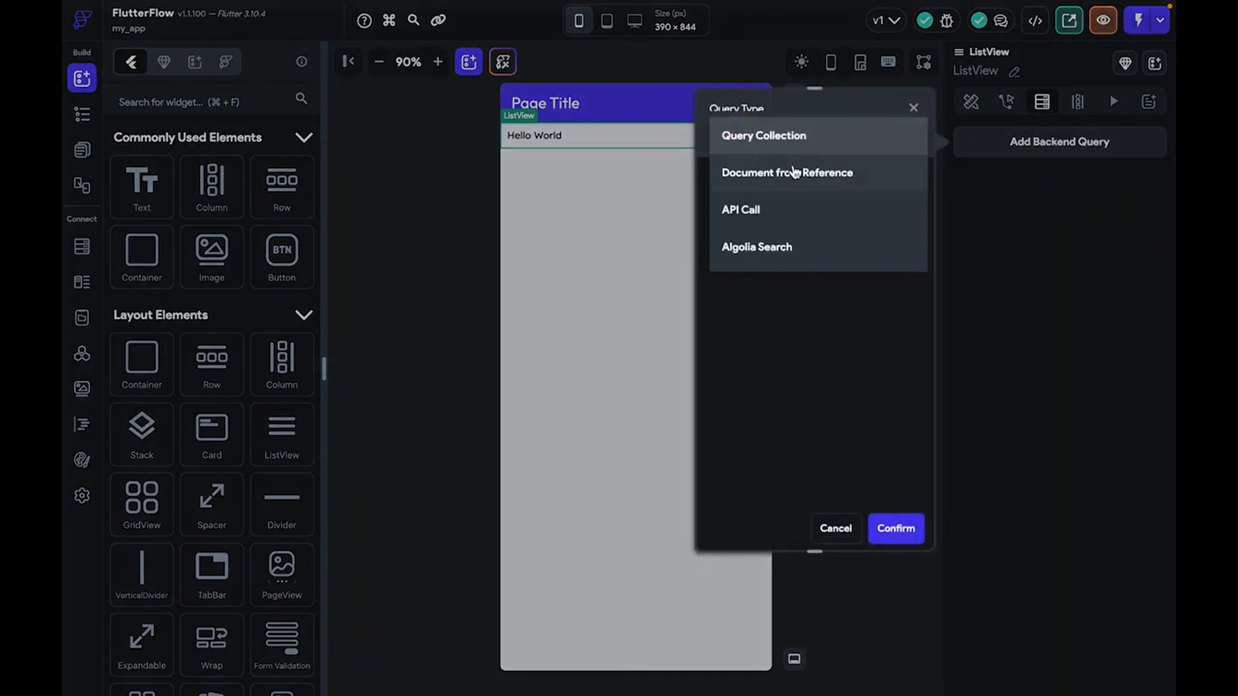
left_click(795, 173)
left_click(796, 230)
left_click(796, 229)
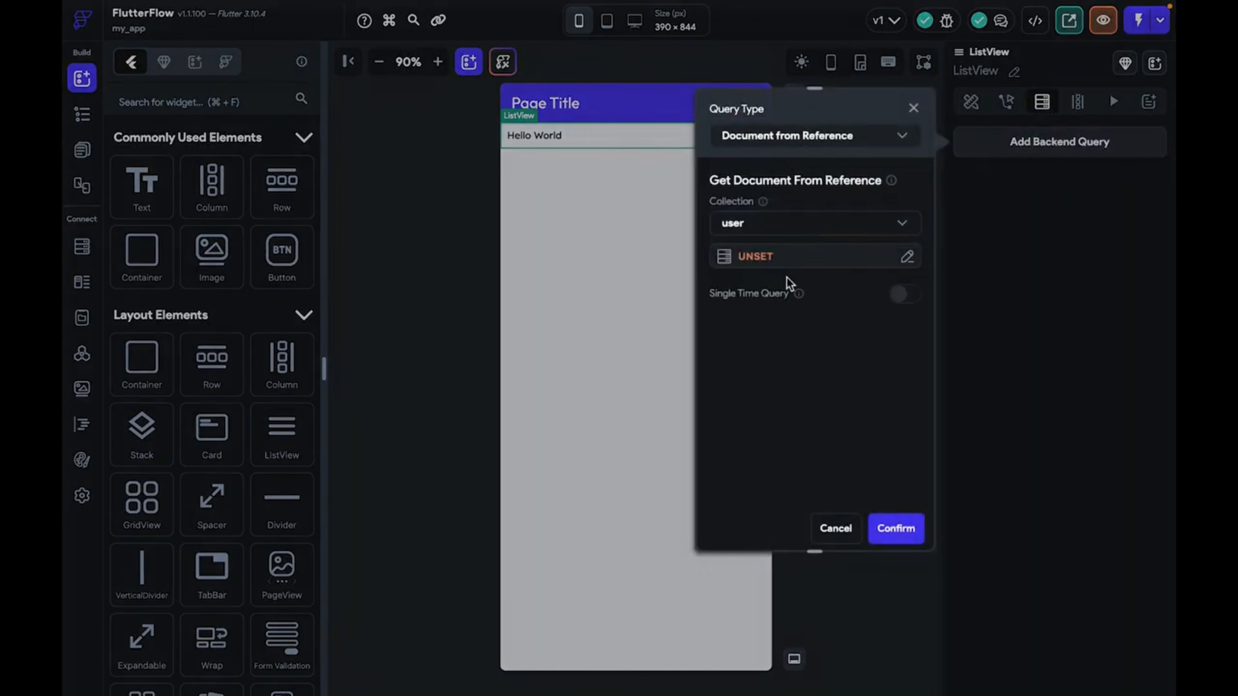
left_click(789, 261)
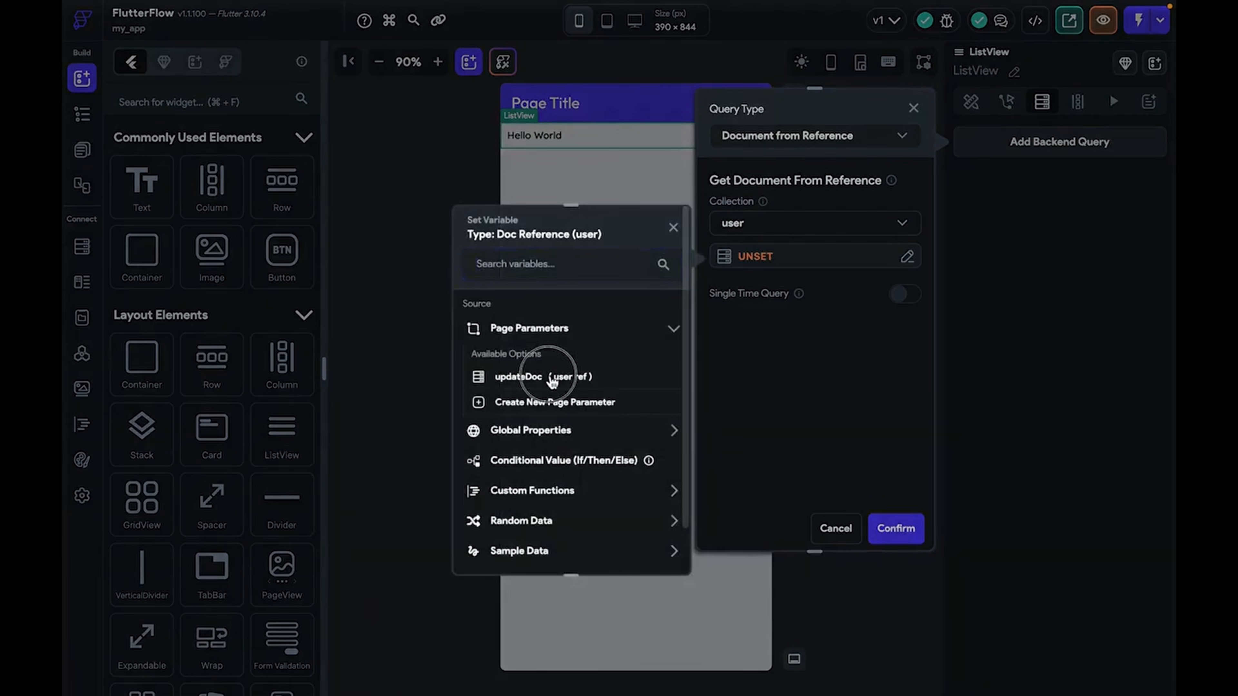
left_click(557, 375)
left_click(645, 546)
left_click(892, 528)
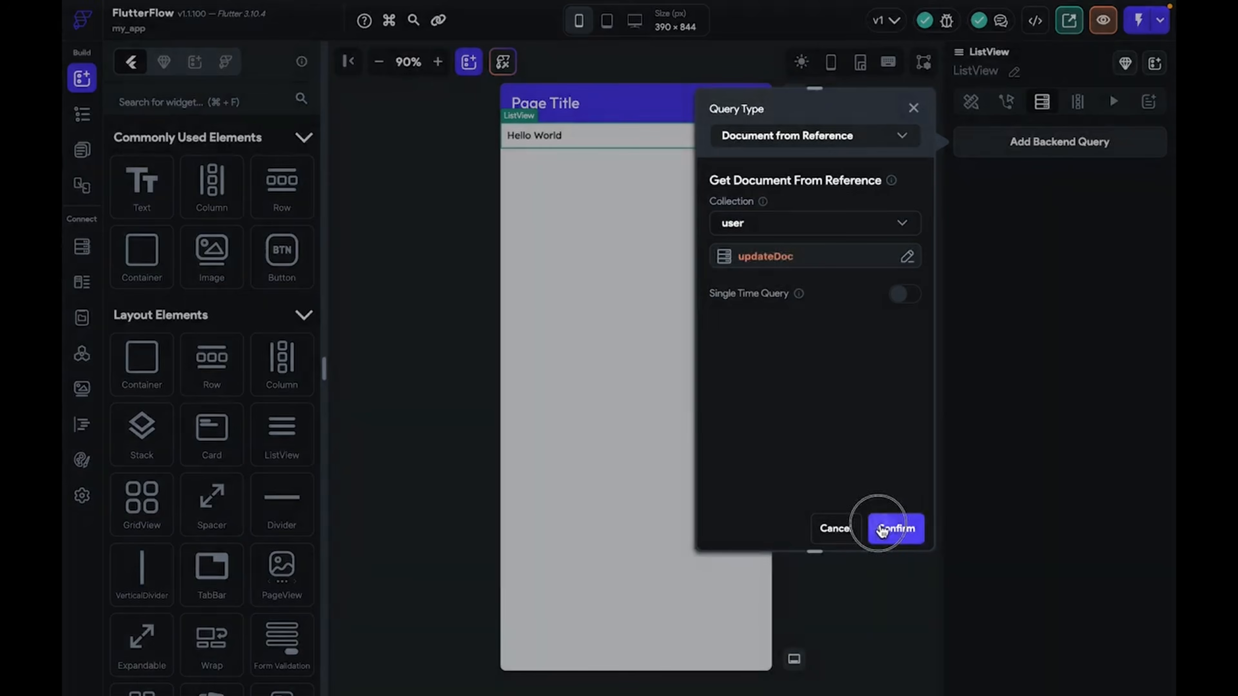
Reopen the backend query to verify the updateDoc reference, leaving it unchanged
left_click(1070, 148)
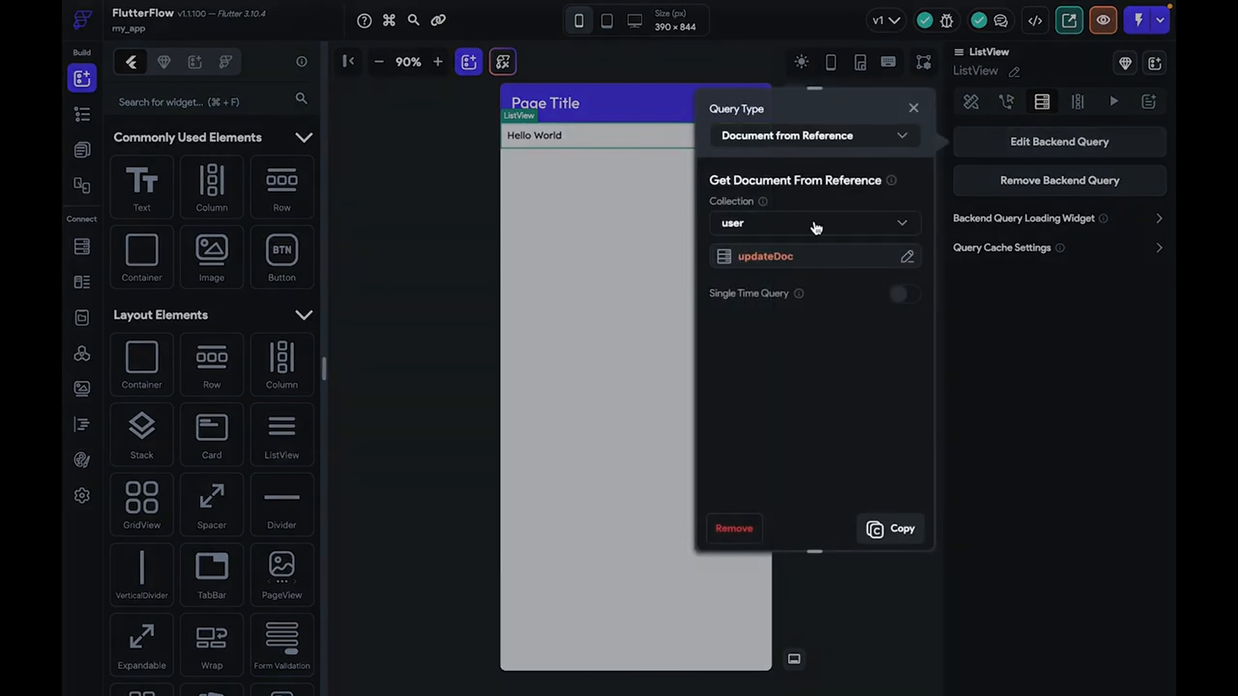
left_click(817, 257)
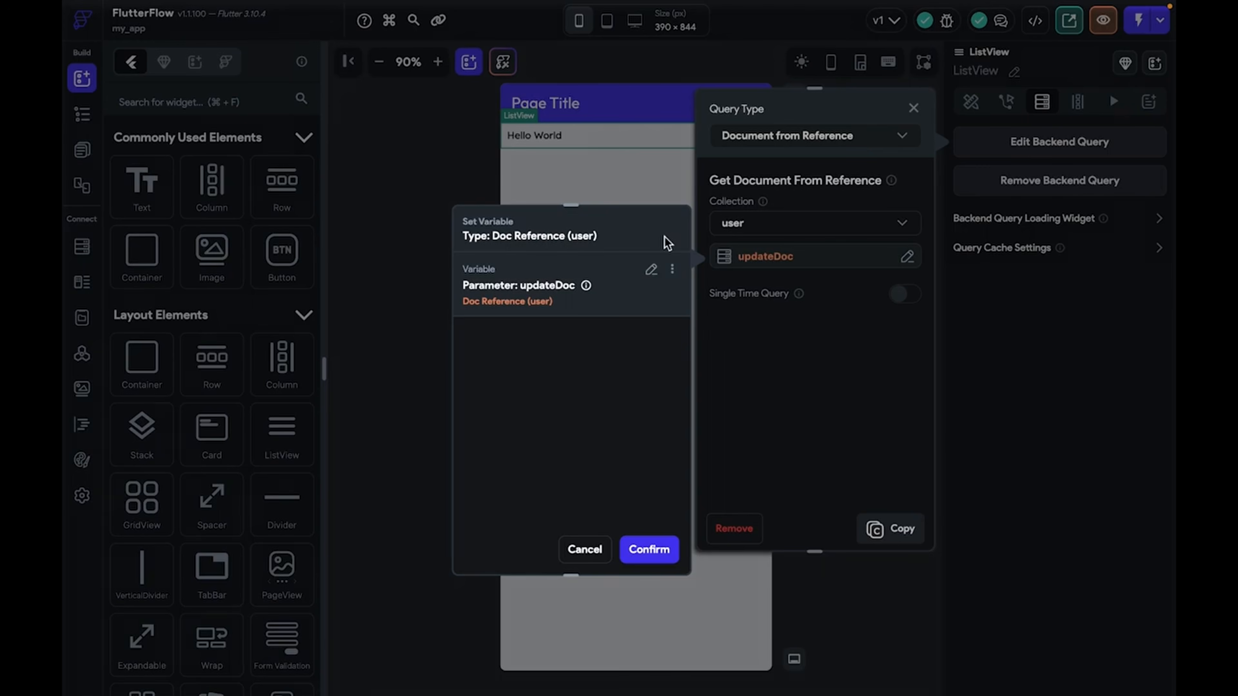
left_click(648, 549)
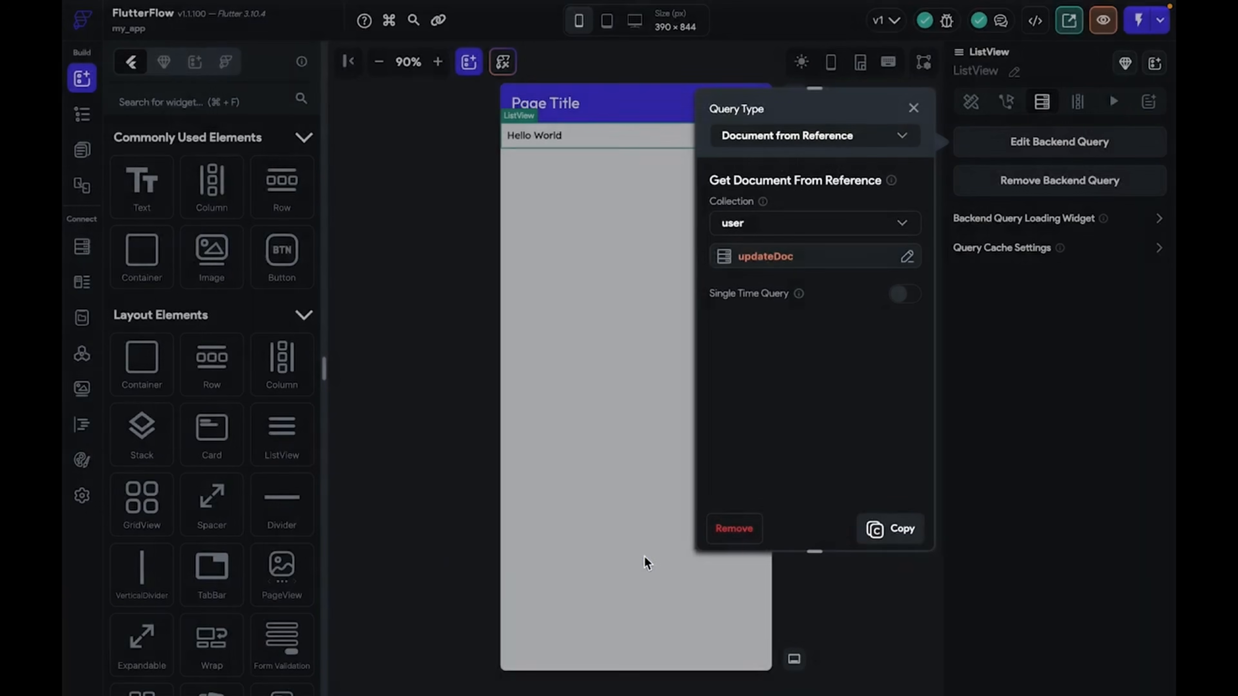
left_click(913, 108)
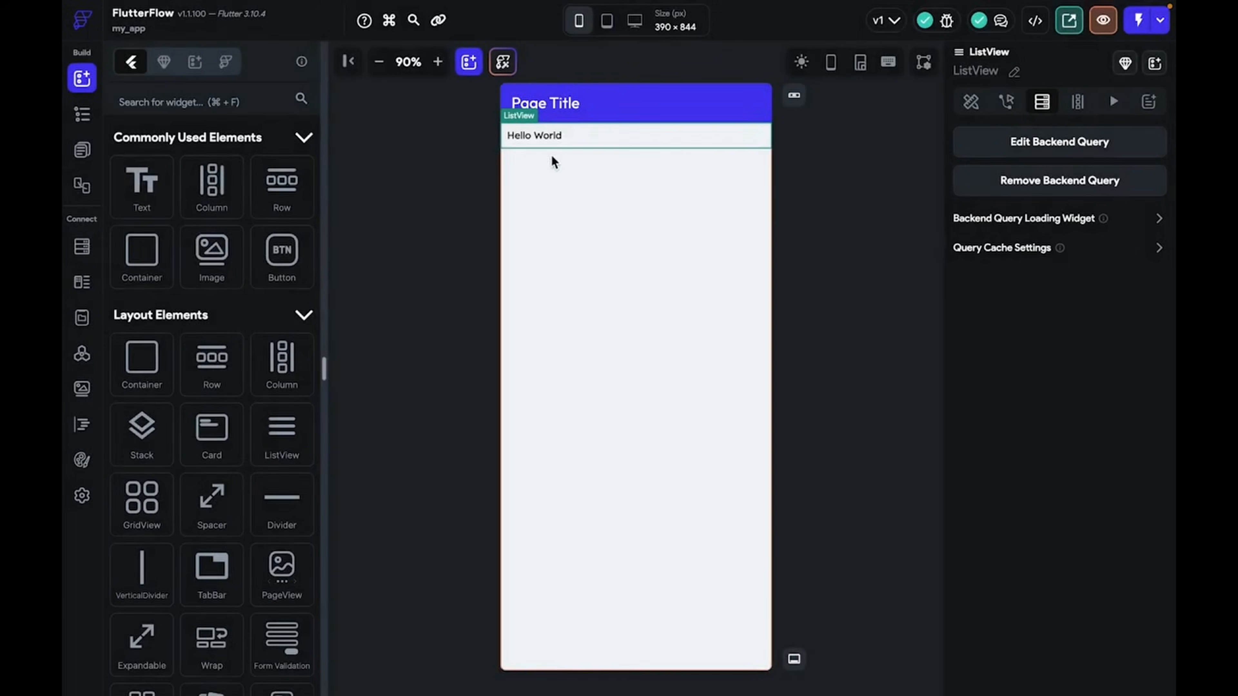
Bind the Hello World text to the user document's name field so it reads [name]
left_click(542, 132)
left_click(980, 194)
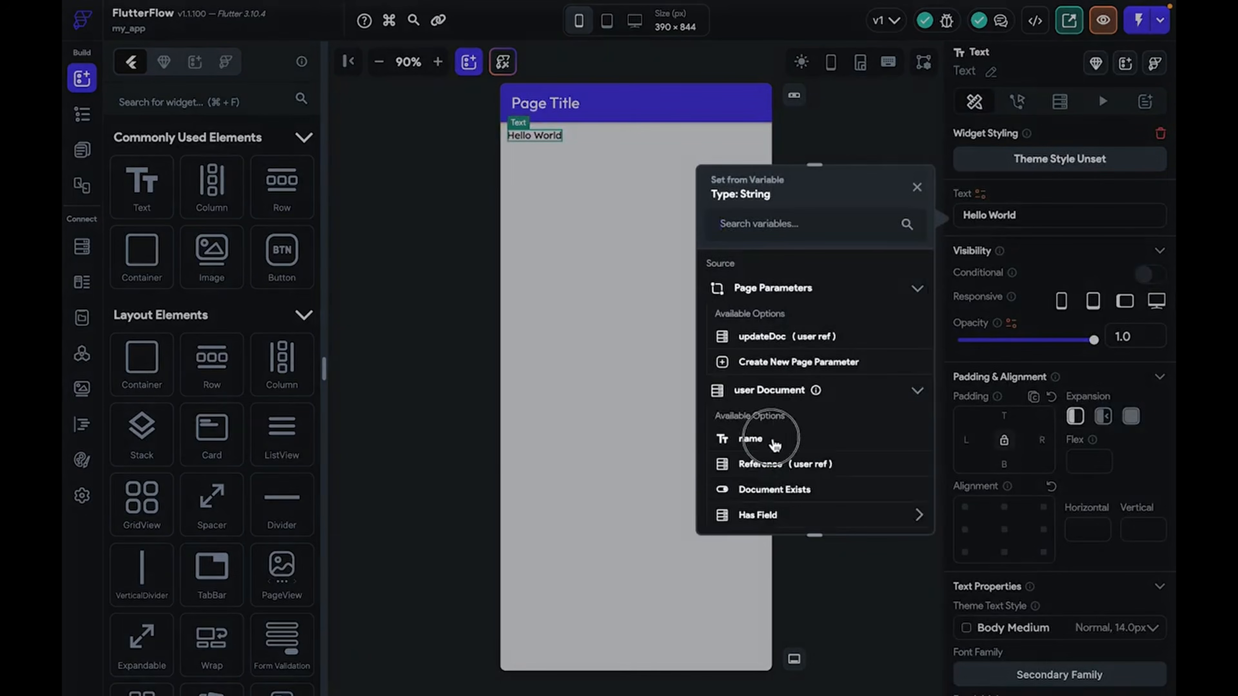
left_click(776, 436)
left_click(862, 308)
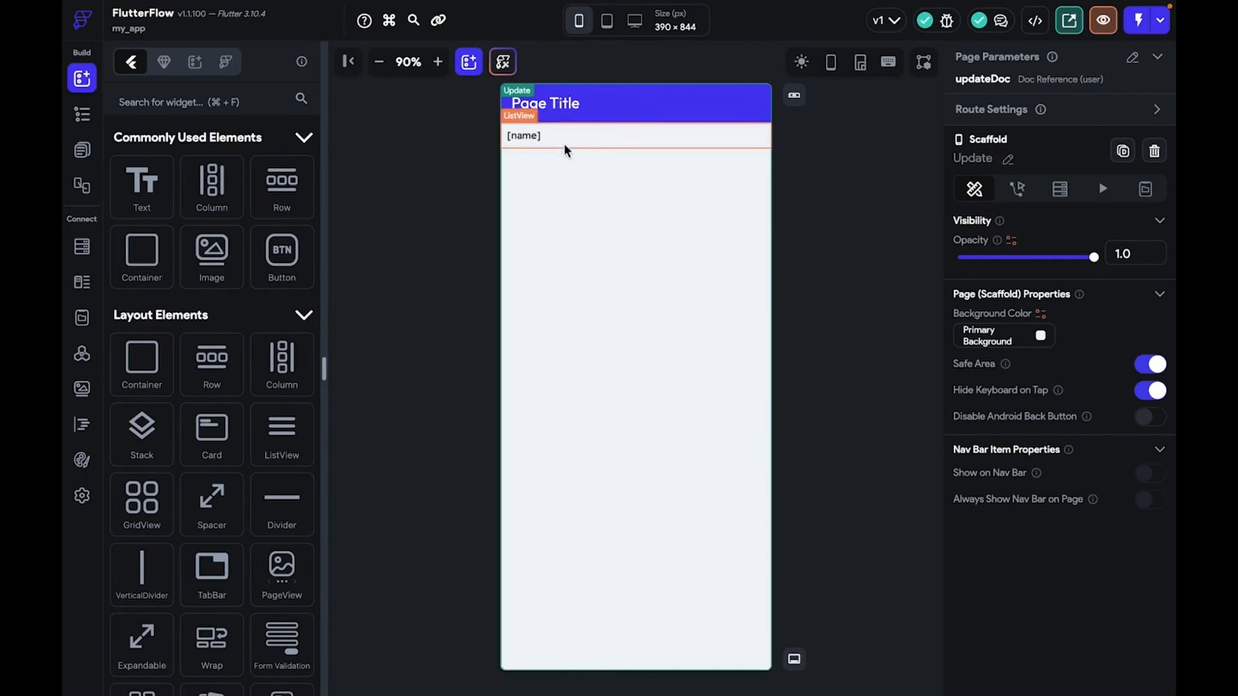
left_click(550, 139)
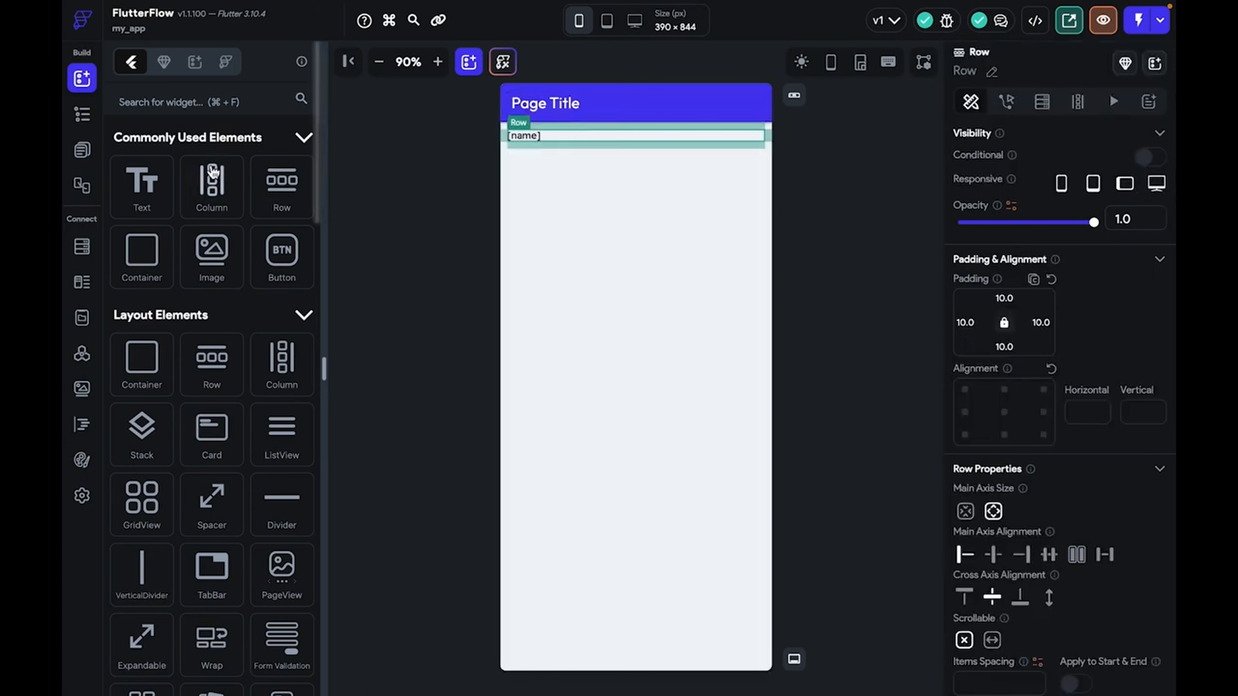
Add a TextField beside the [name] text in the Row
left_click(262, 102)
type("text")
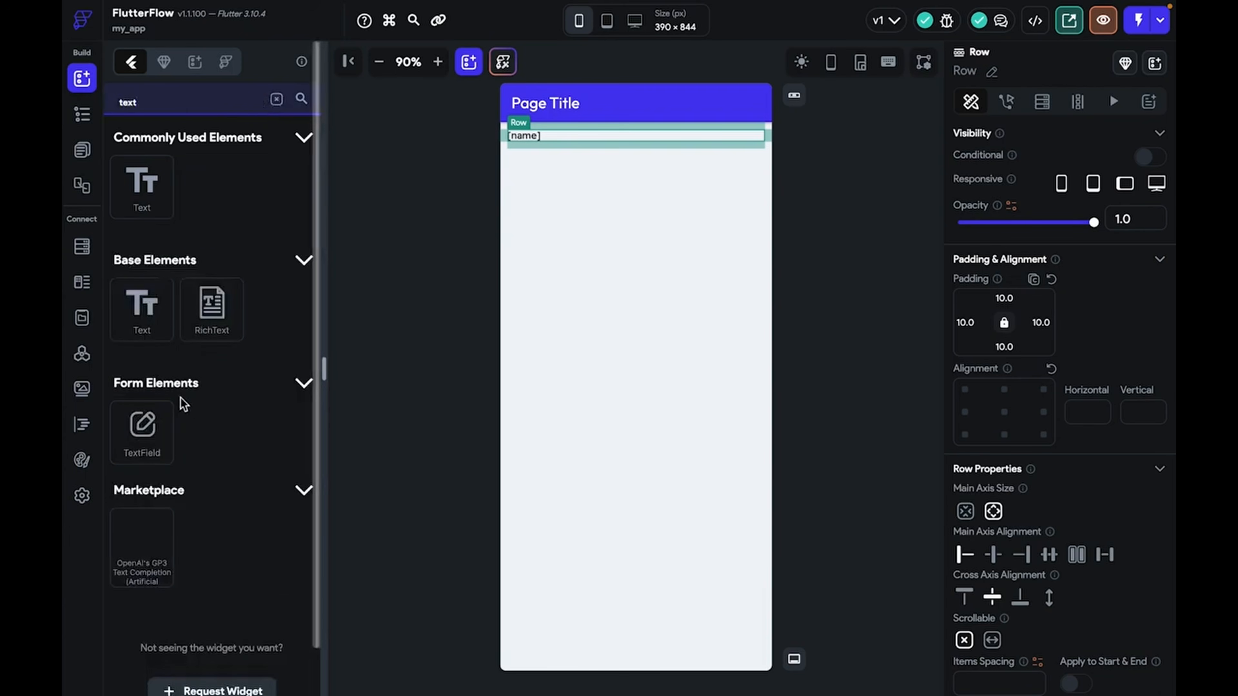
left_click_drag(168, 425, 621, 134)
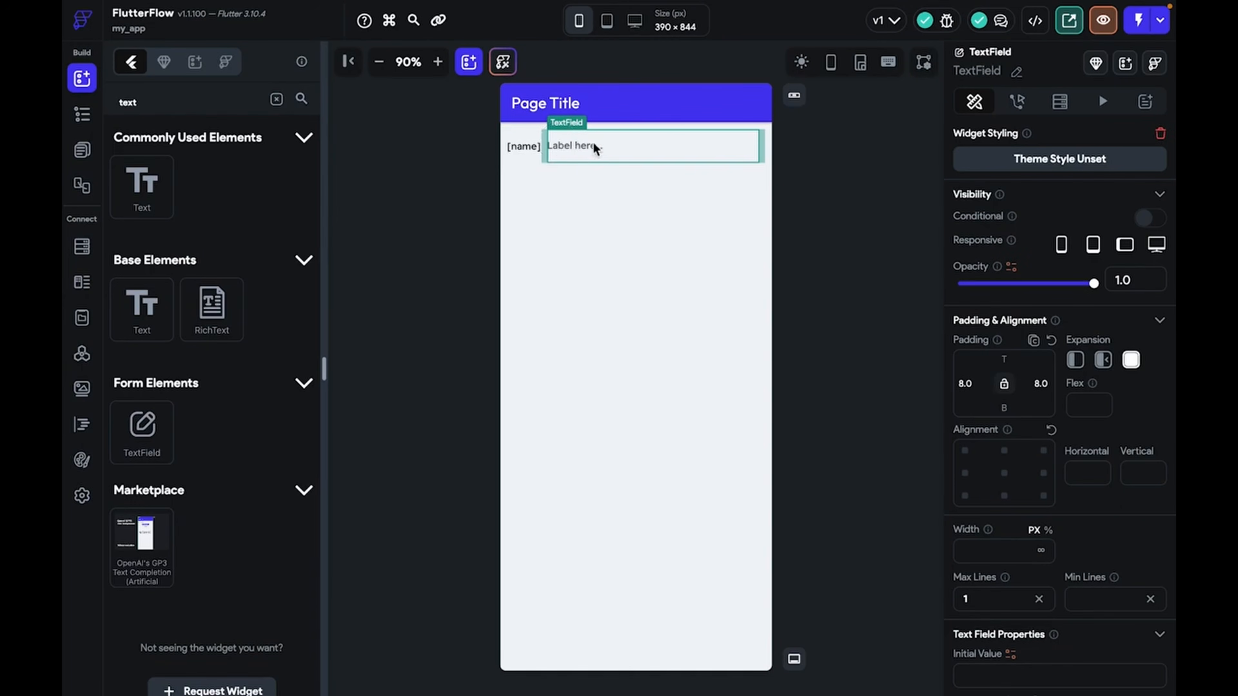
scroll(1030, 548, "down", 20)
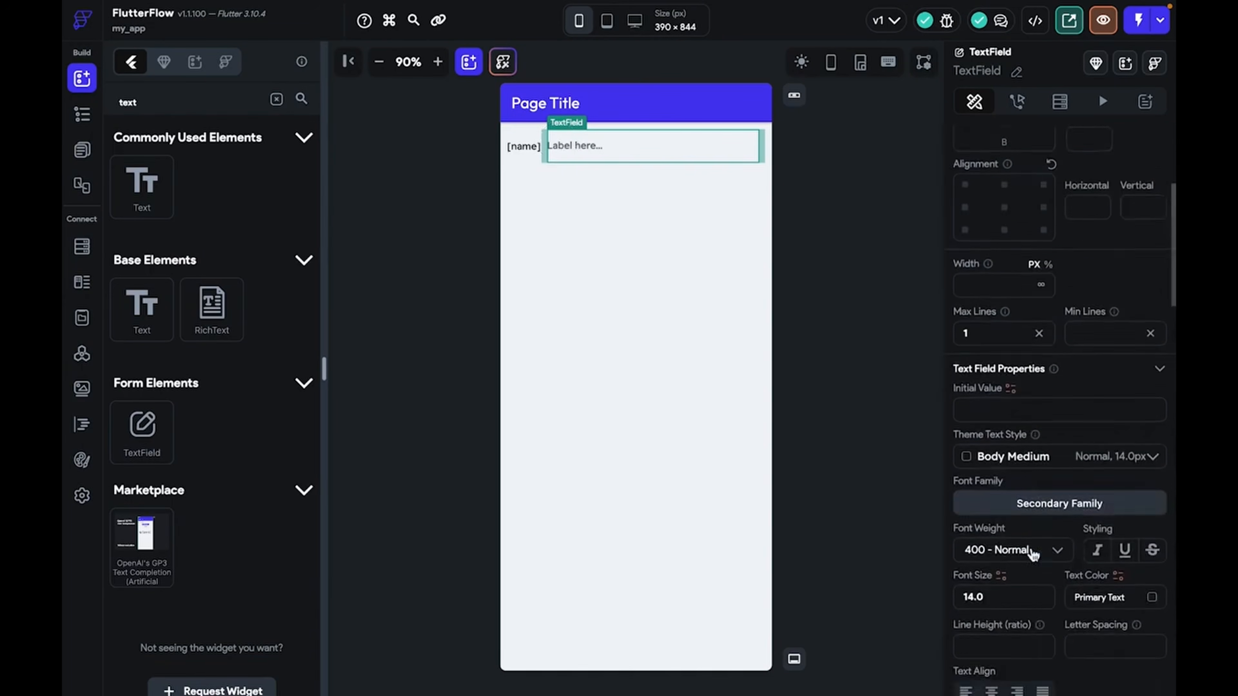
scroll(1048, 315, "down", 8)
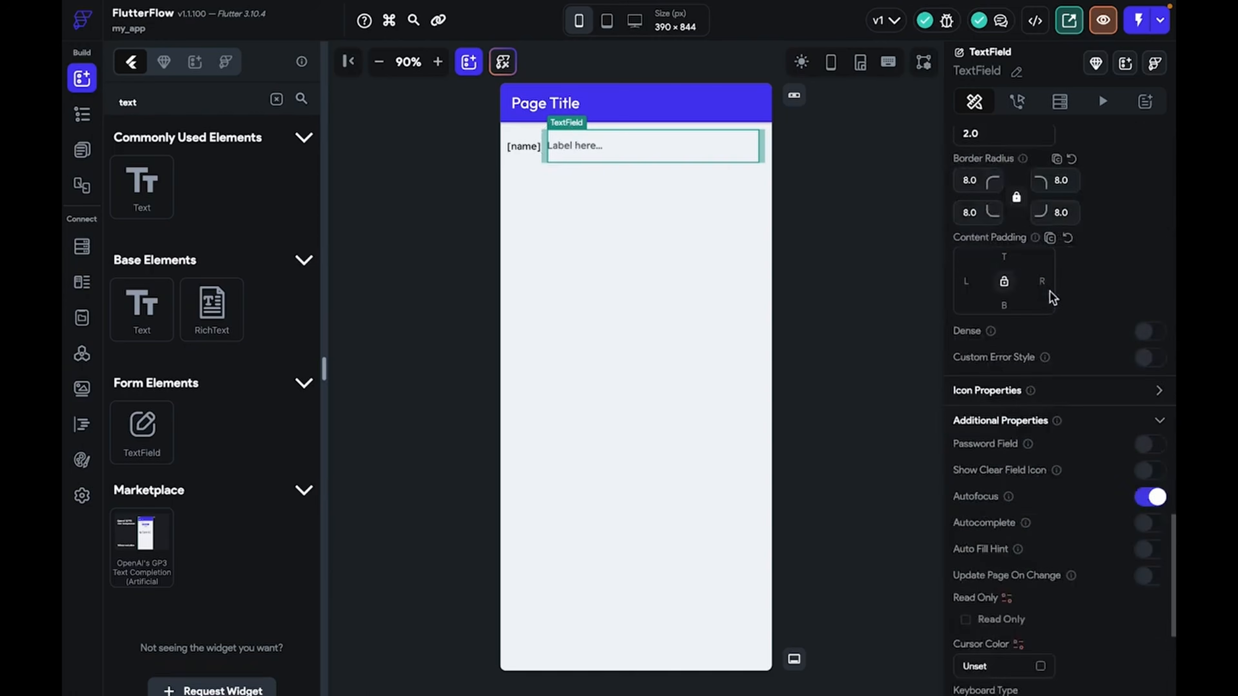
scroll(1040, 369, "up", 4)
scroll(1040, 370, "down", 8)
scroll(1040, 371, "up", 1)
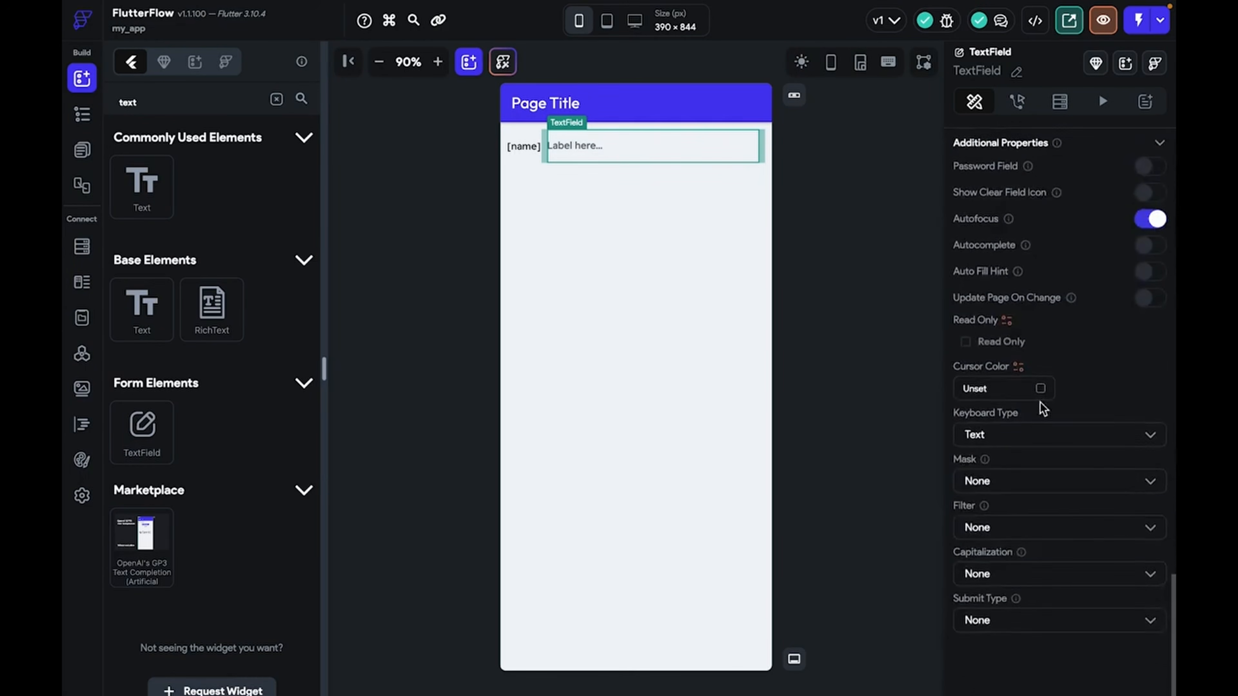
Keep the text field's keyboard type as Text and set its input border to Outline
left_click(1033, 432)
left_click(1074, 198)
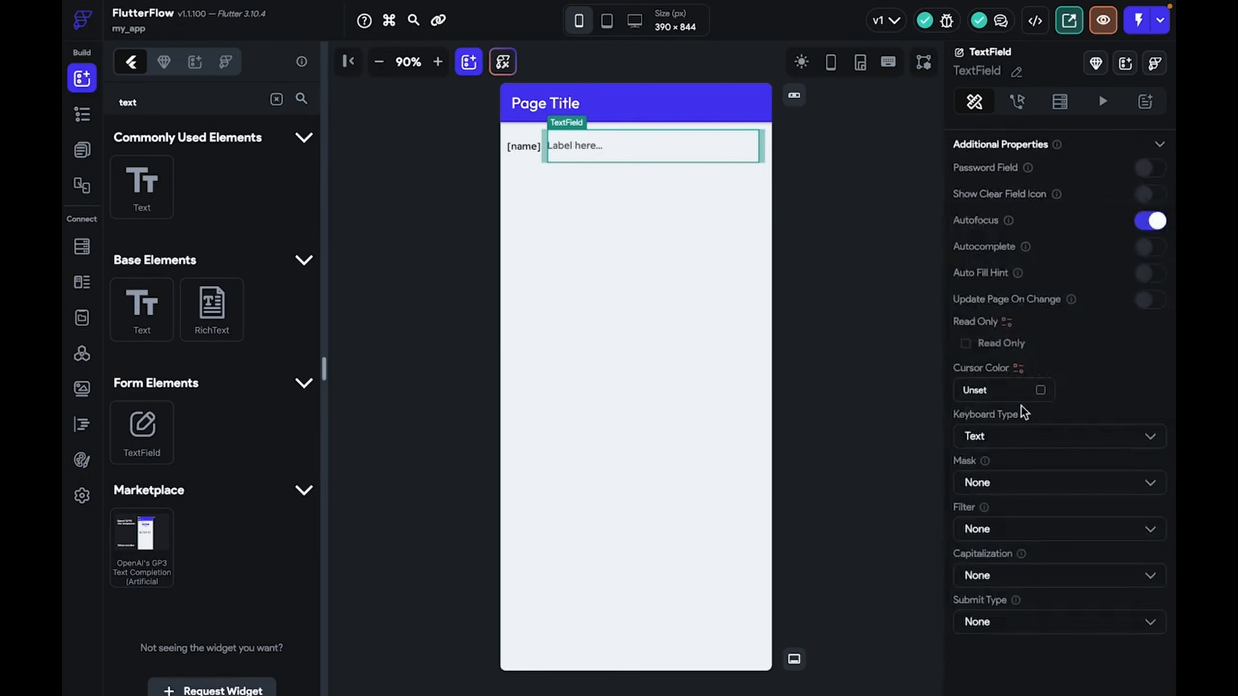
scroll(1017, 406, "up", 8)
scroll(1016, 404, "up", 6)
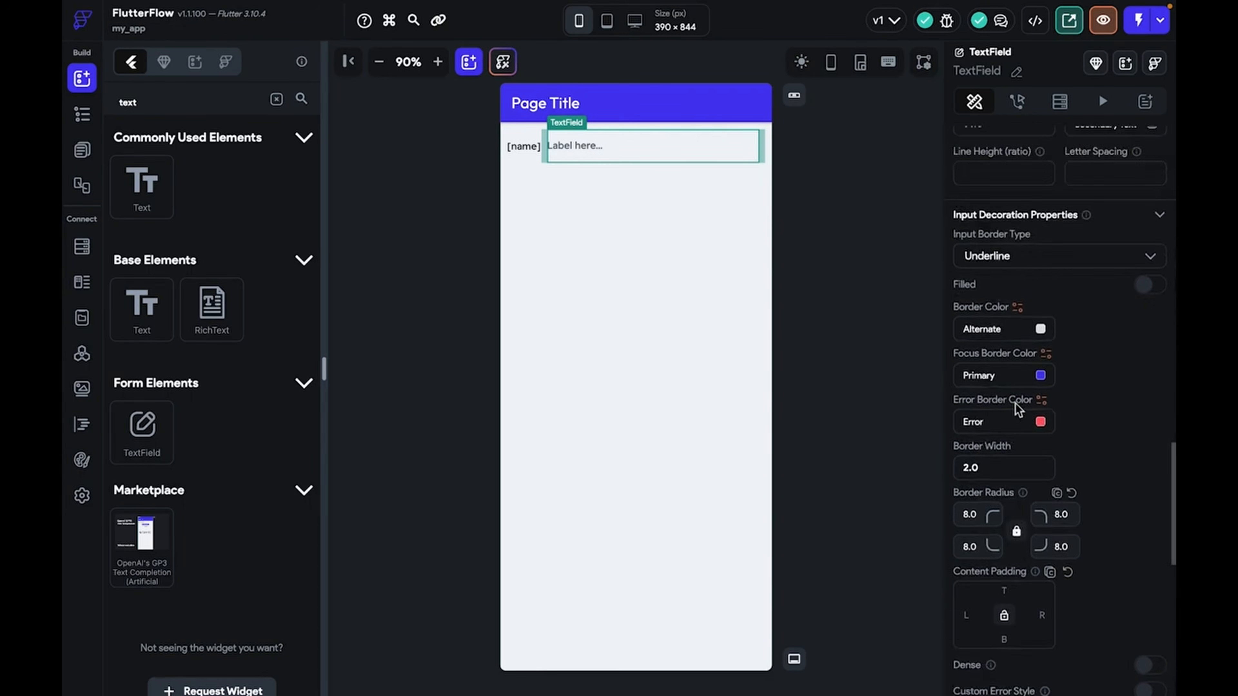
left_click(1017, 355)
left_click(1015, 392)
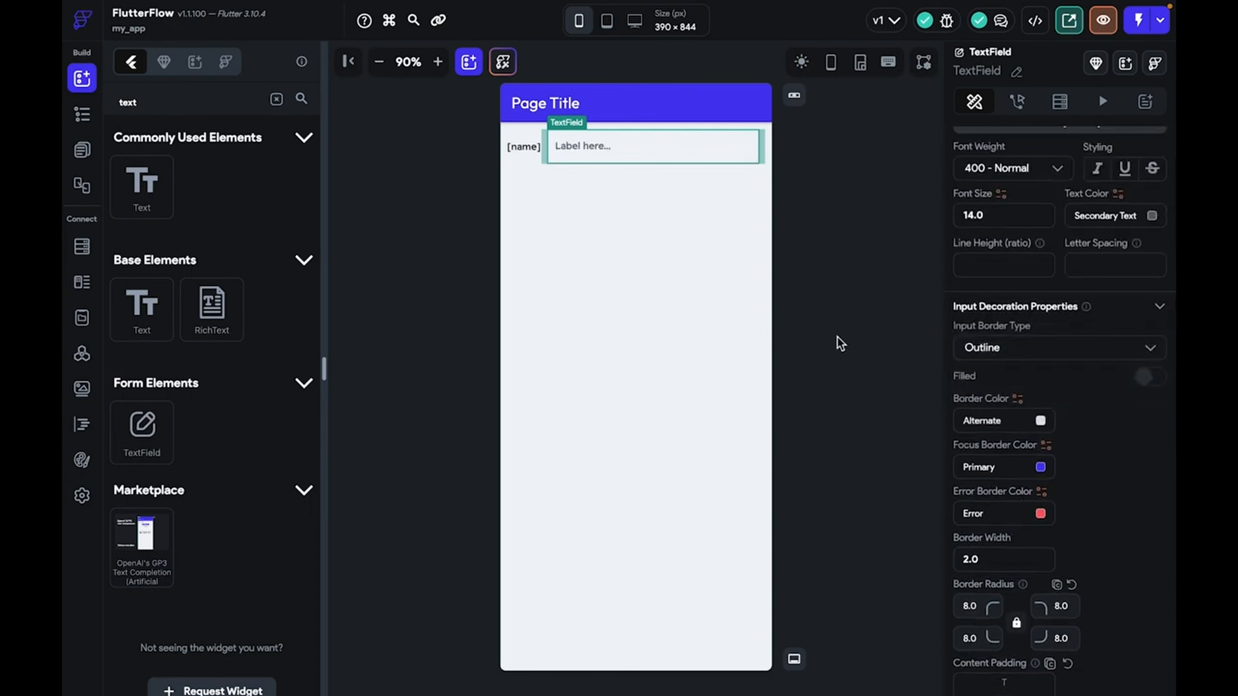
left_click(837, 343)
left_click(764, 156)
left_click(764, 157)
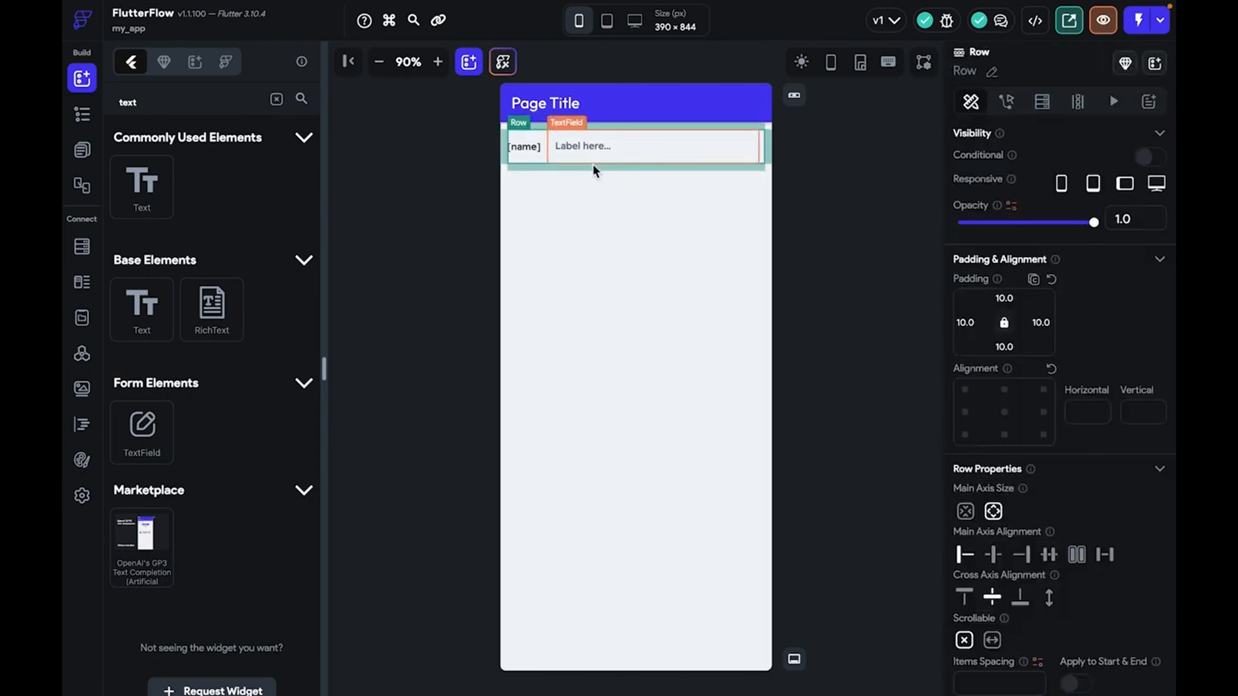
Search the widget list and drop a Button at the right end of the row, after the text field
left_click(276, 99)
type("bi")
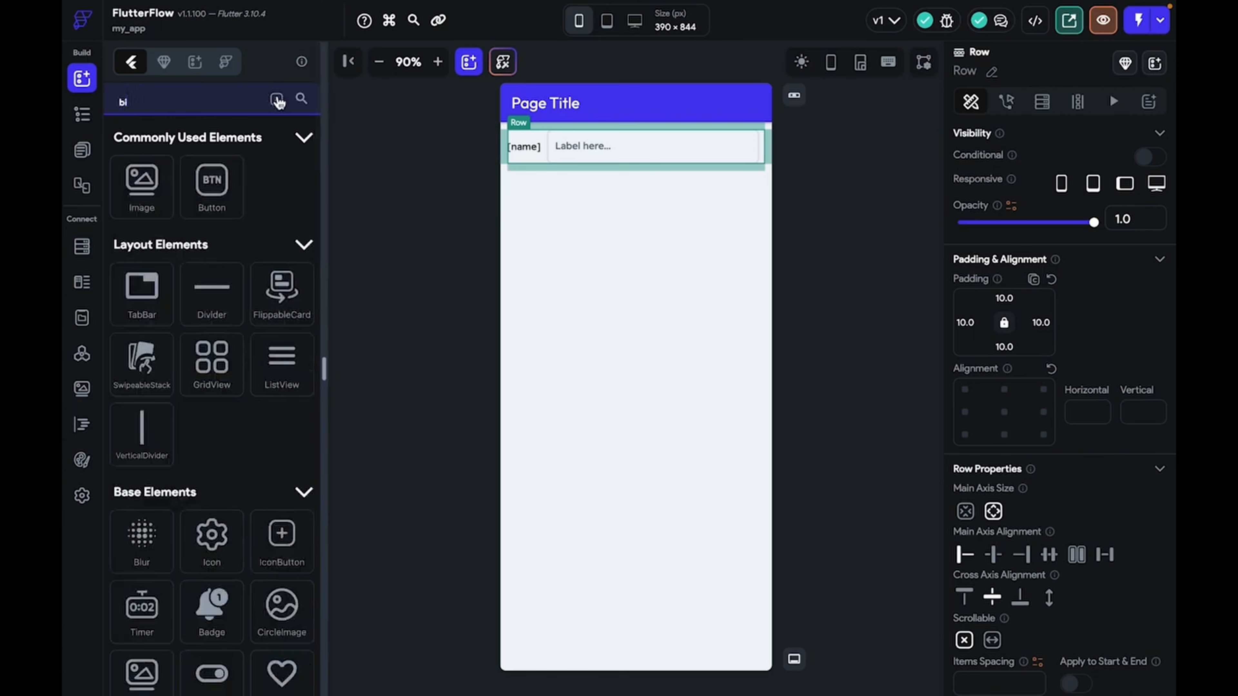
mouse_move(234, 178)
left_mouse_down()
mouse_move(807, 147)
mouse_move(763, 152)
left_mouse_up()
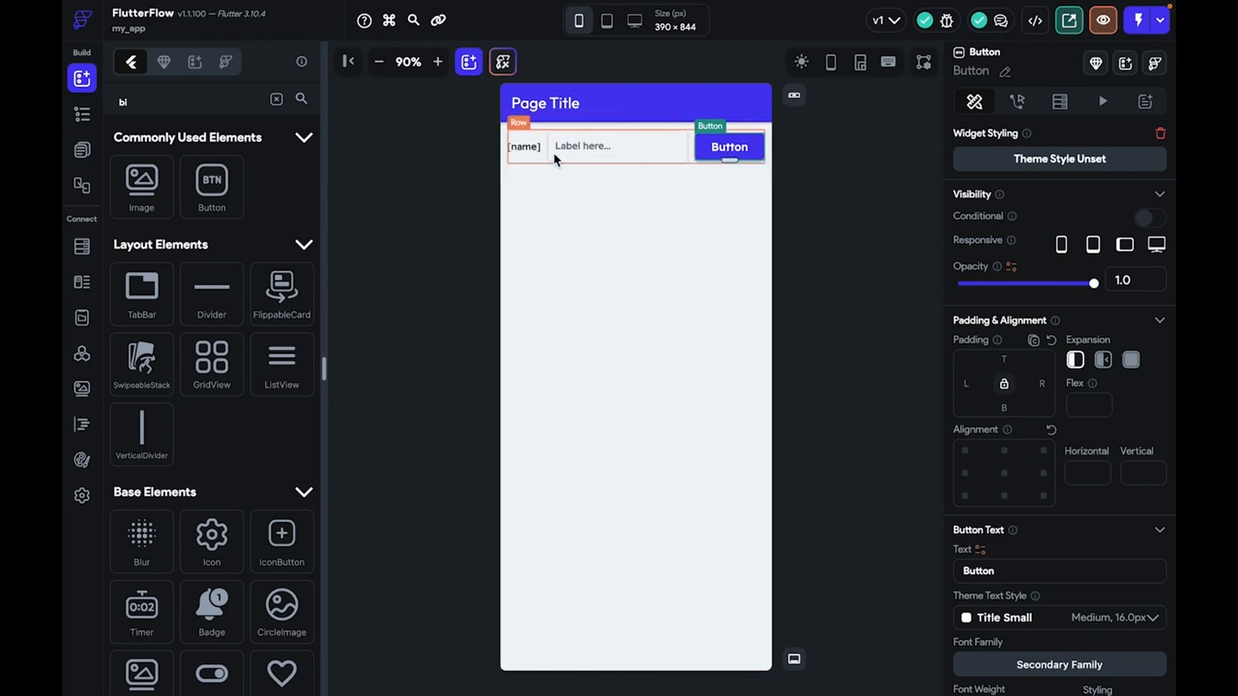
Give the button an on-tap Firestore Update Document action
left_click(1017, 102)
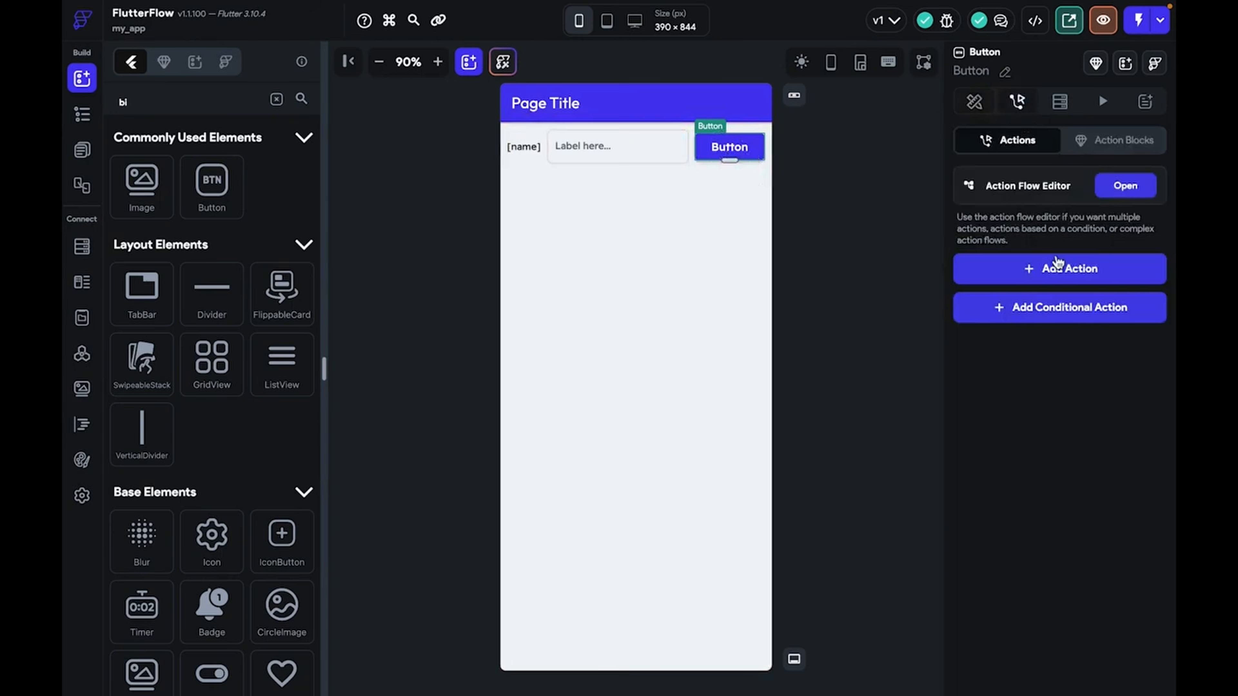
left_click(1043, 273)
type("updT")
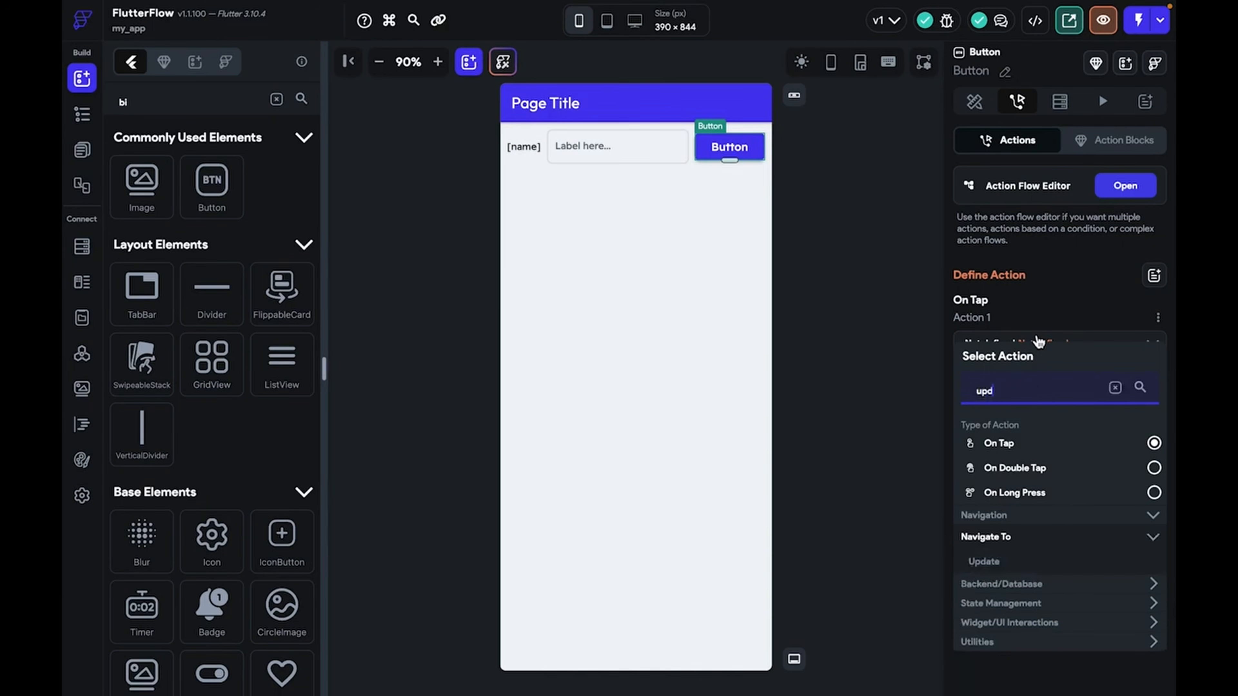
left_click(1033, 561)
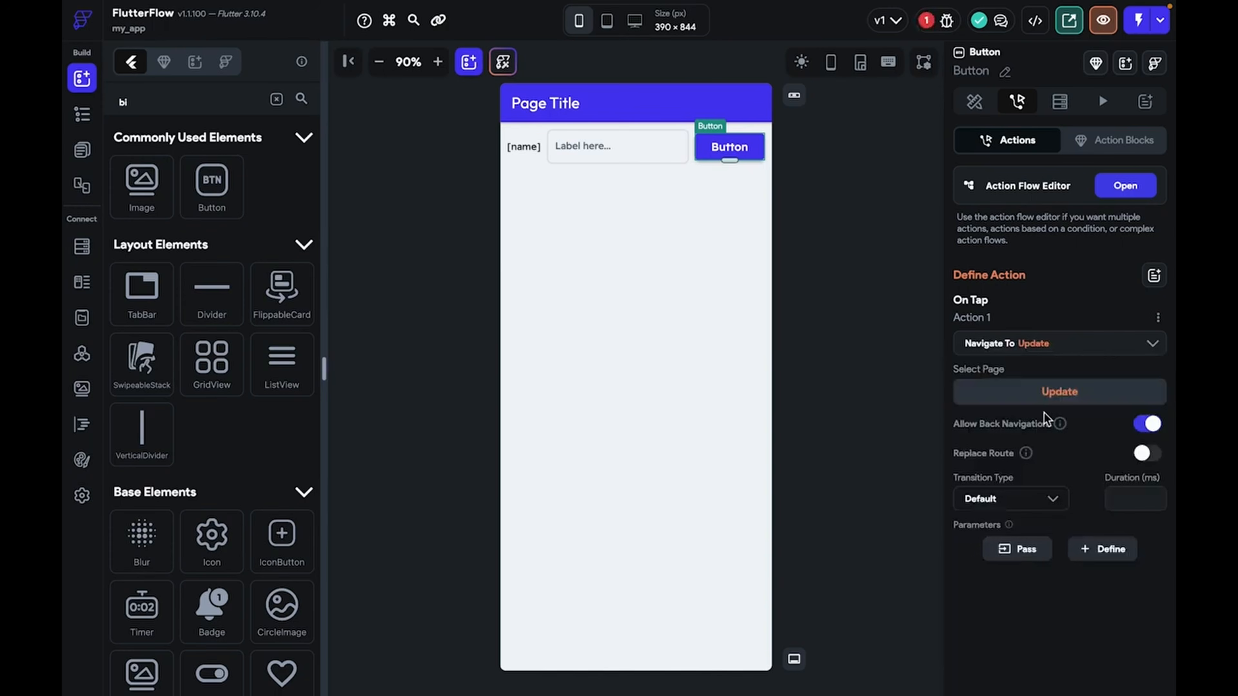
left_click(1046, 355)
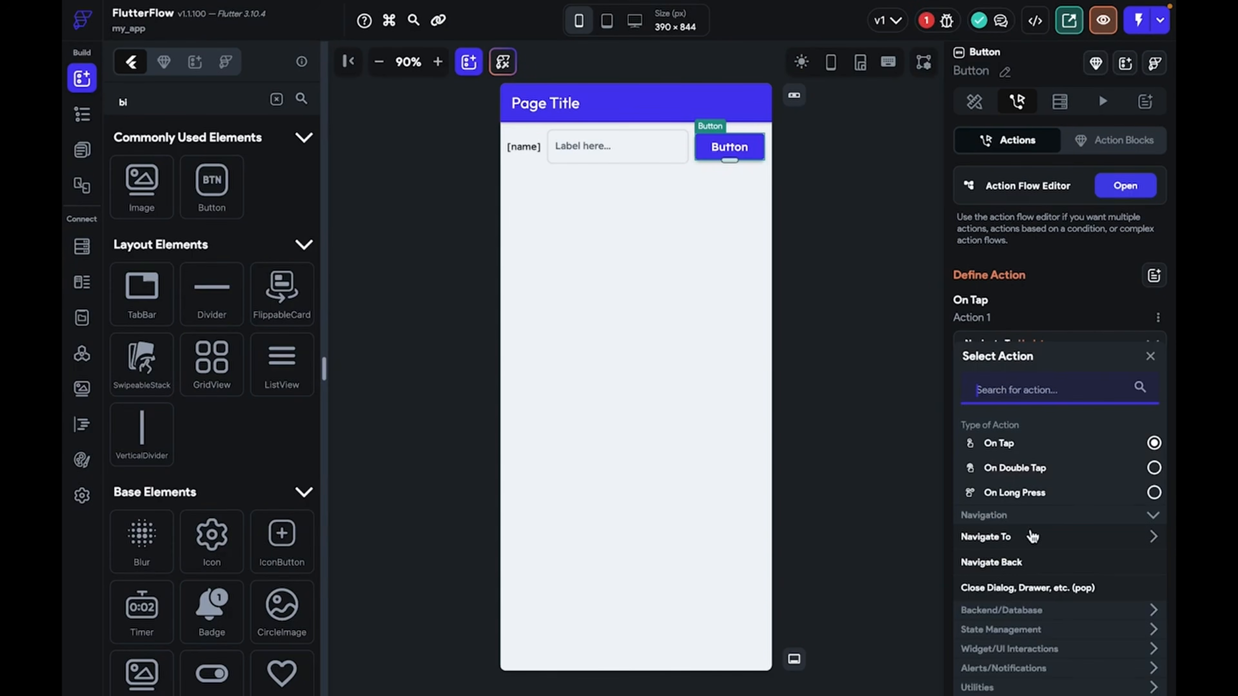
left_click(1019, 609)
scroll(1021, 304, "down", 5)
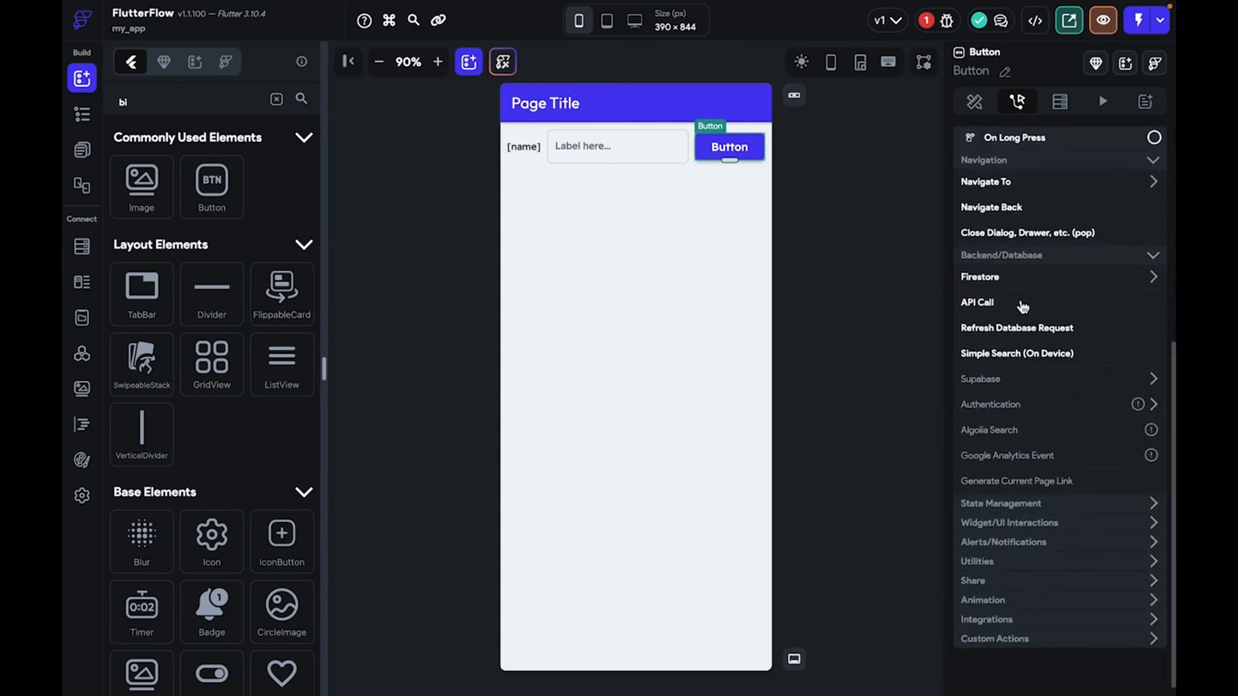
left_click(1022, 287)
left_click(1007, 361)
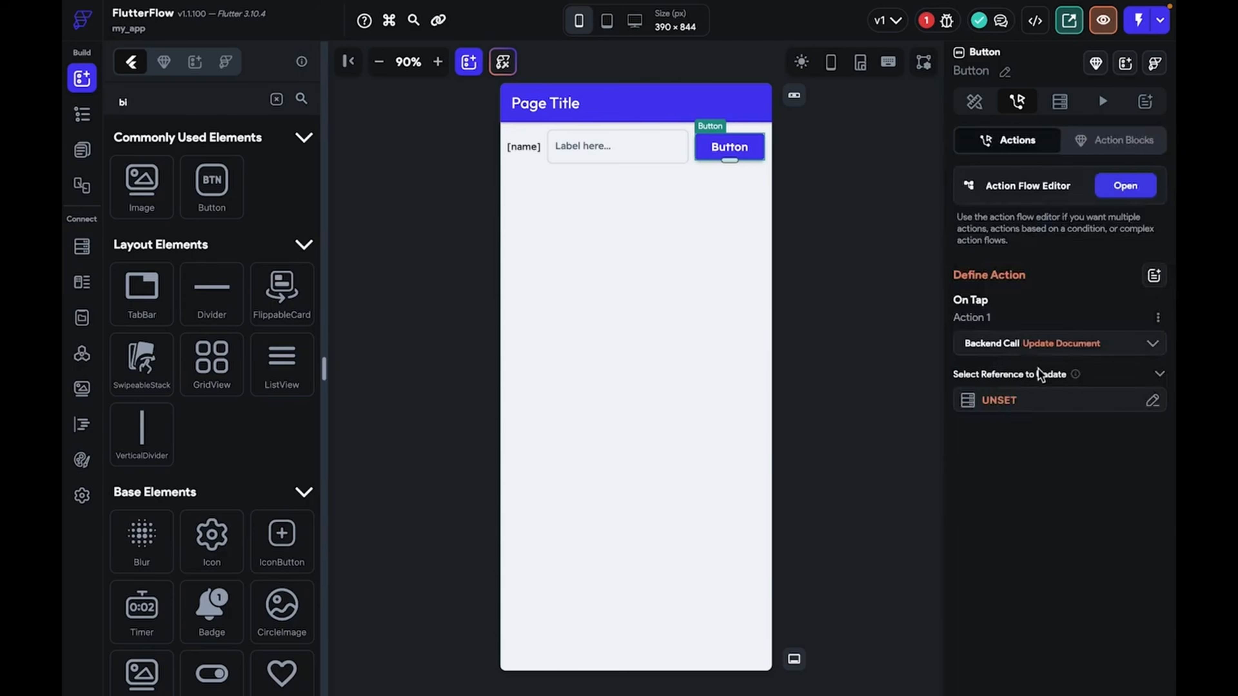
Point the update at the user Document Reference and set name from the TextField's value
left_click(1028, 408)
left_click(775, 544)
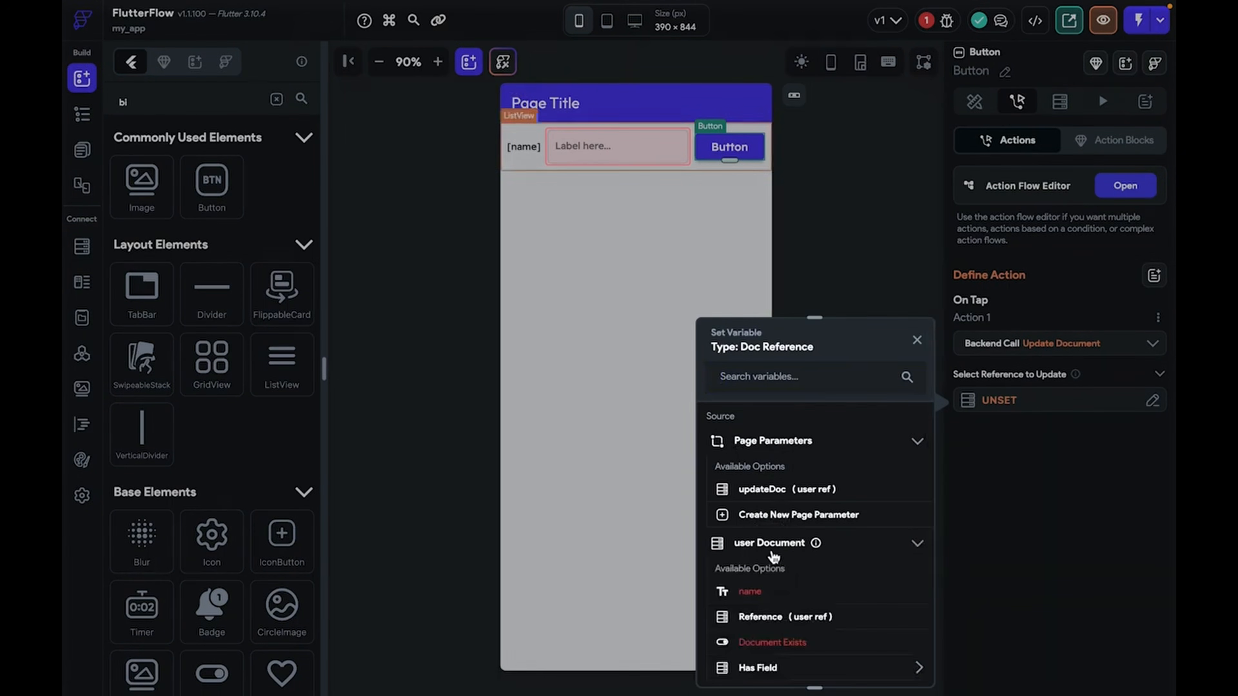
left_click(779, 616)
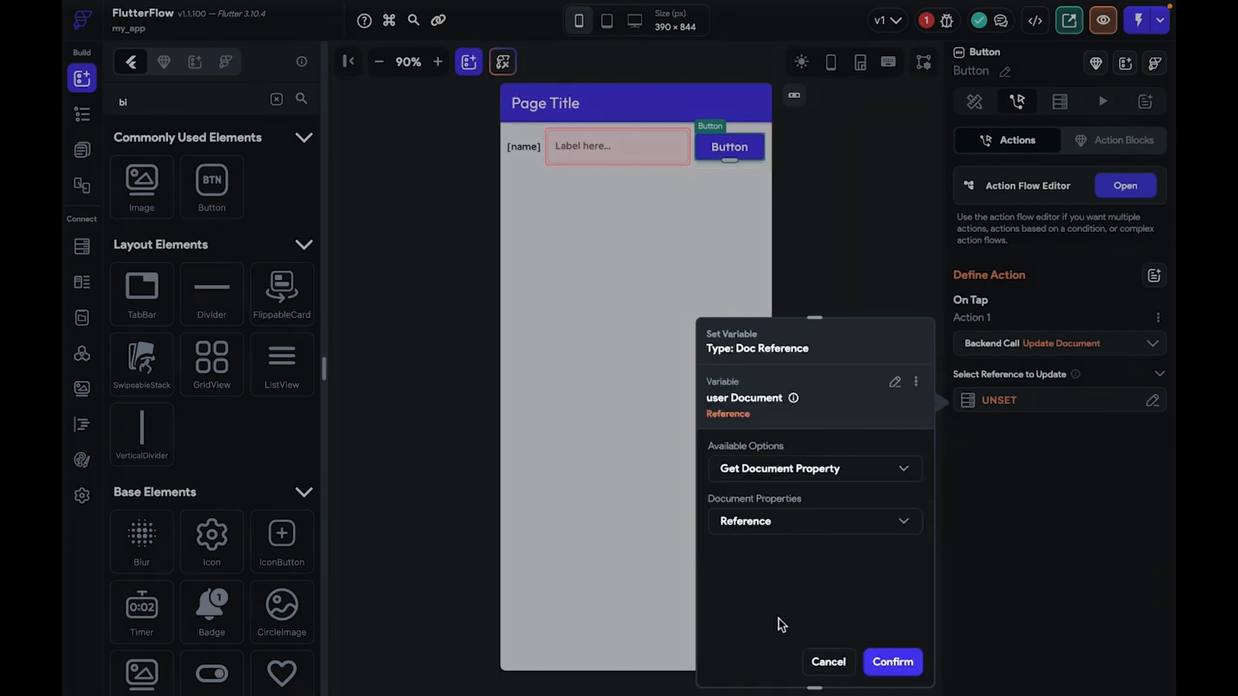
left_click(901, 668)
left_click(1001, 450)
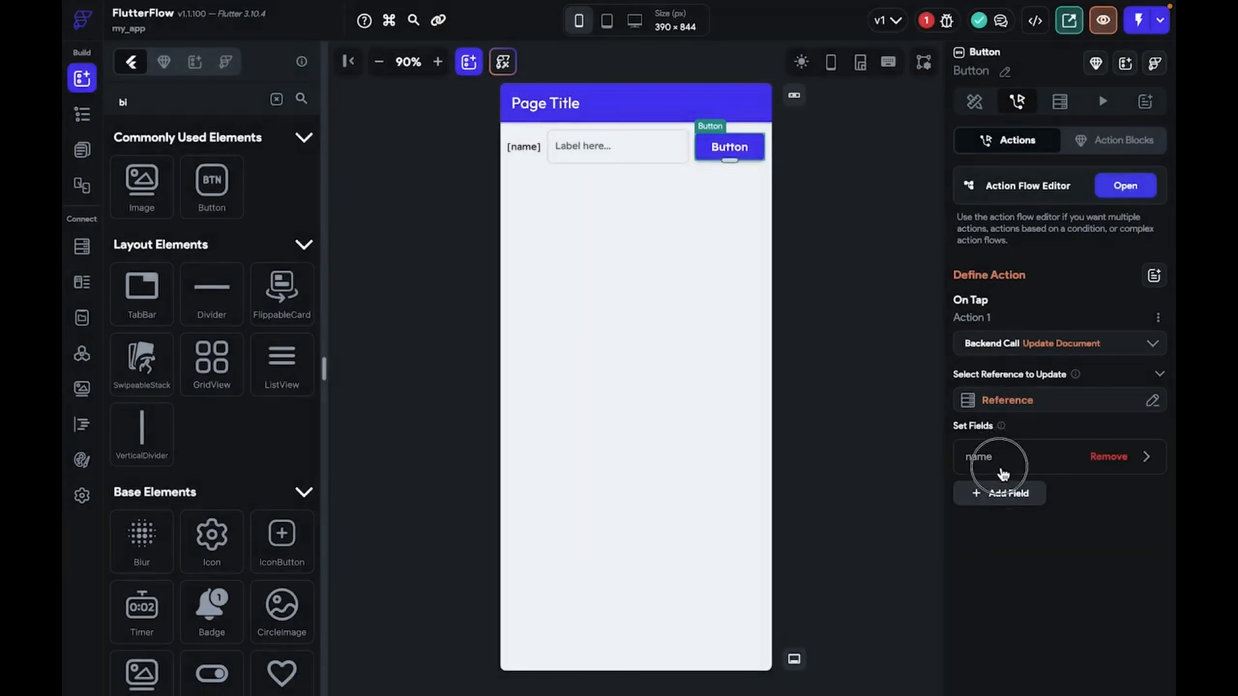
left_click(1017, 599)
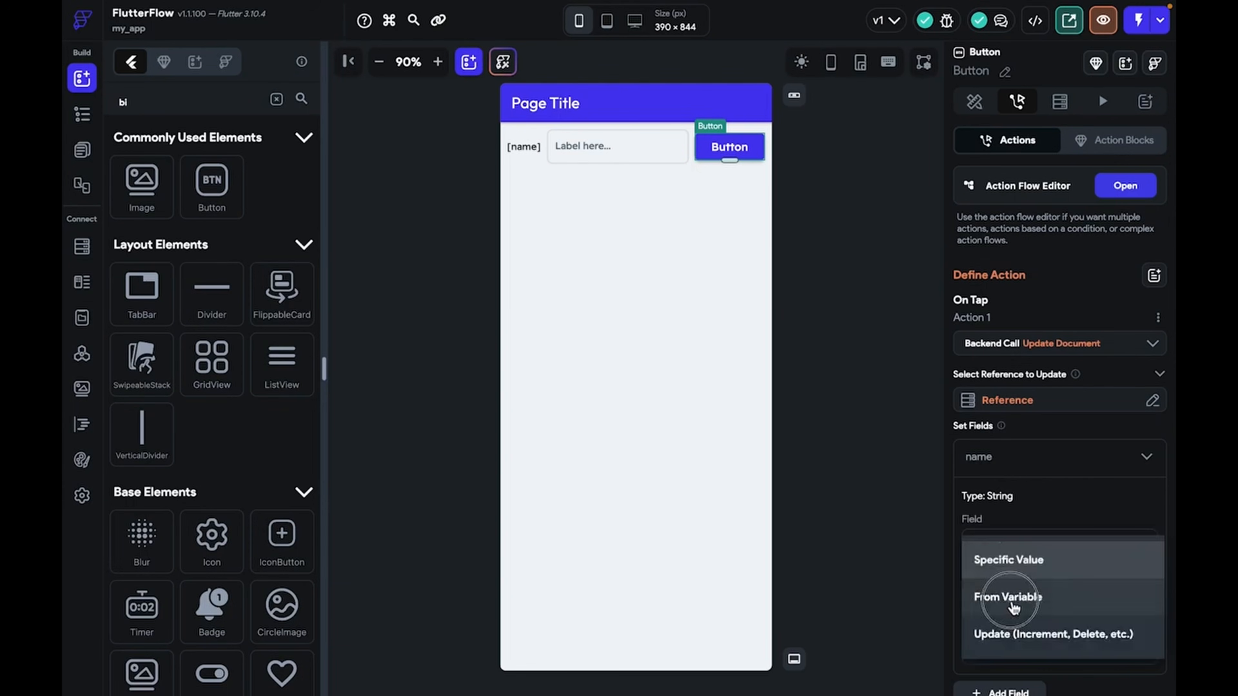
left_click(1015, 606)
left_click(1016, 642)
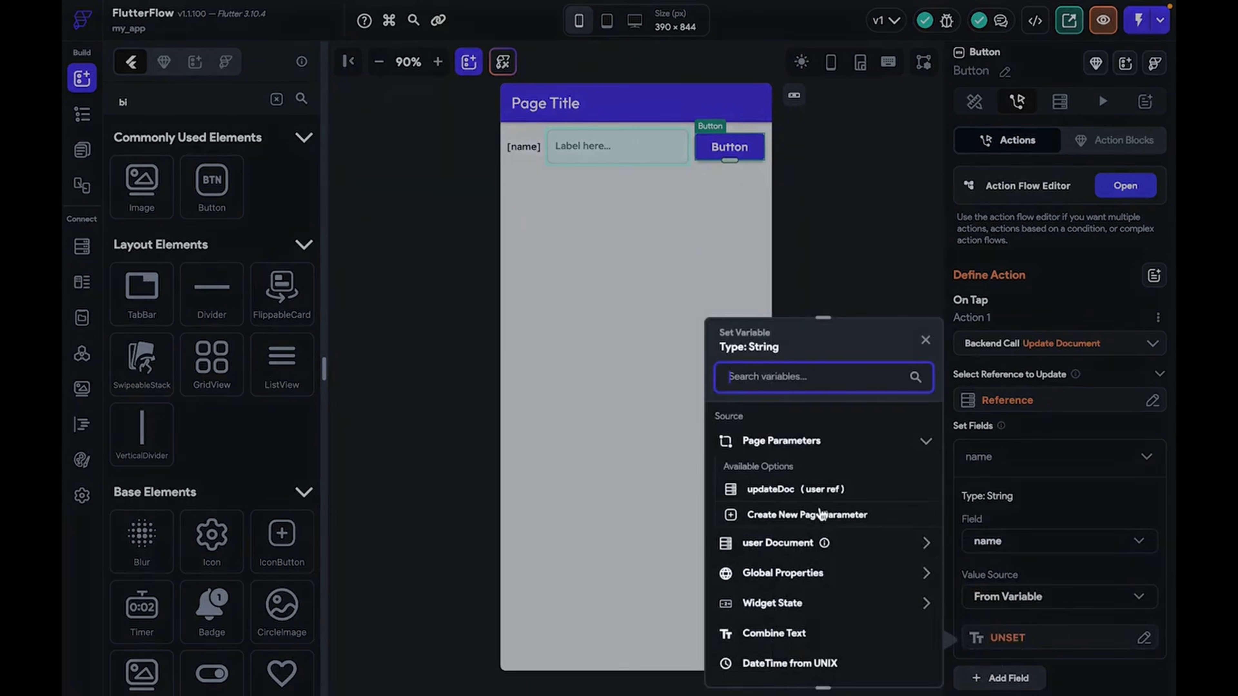
left_click(779, 604)
scroll(780, 610, "down", 1)
left_click(779, 603)
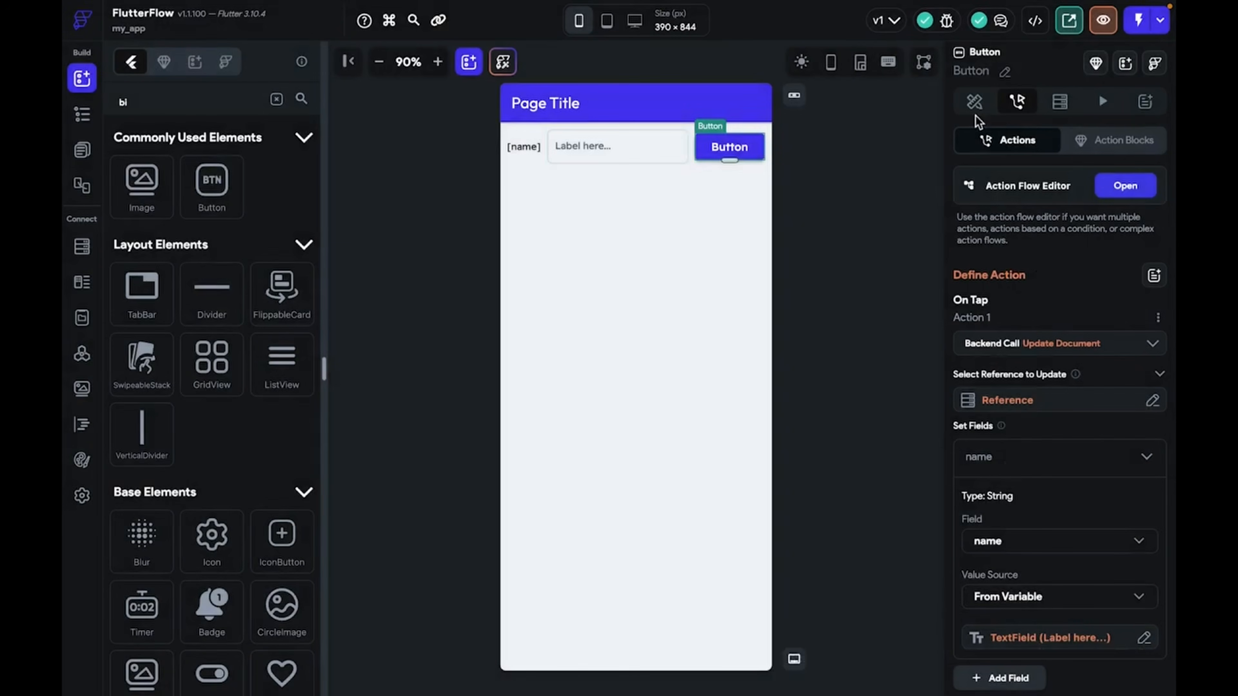
left_click(974, 103)
Change the button's label text to UPDATE
double_click(1002, 571)
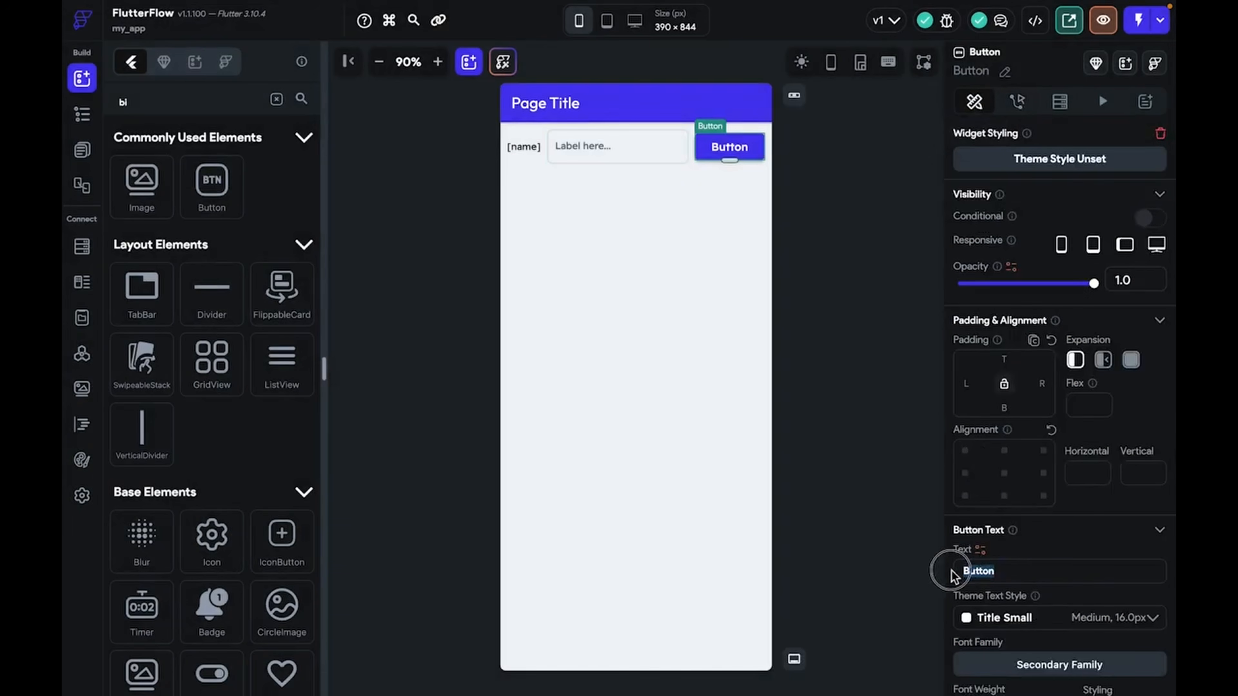
type("UPDATW")
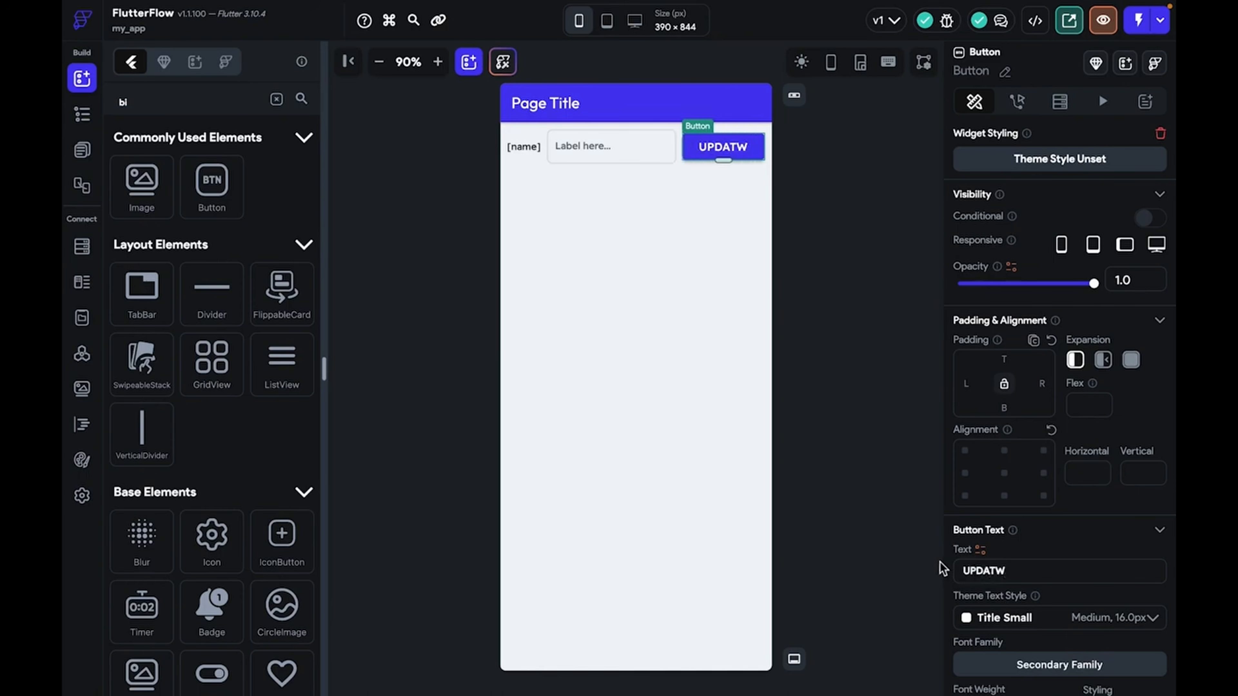
key("BackSpace")
type("E")
Deselect the button and switch the editor to HomePage via the page list
left_click(849, 419)
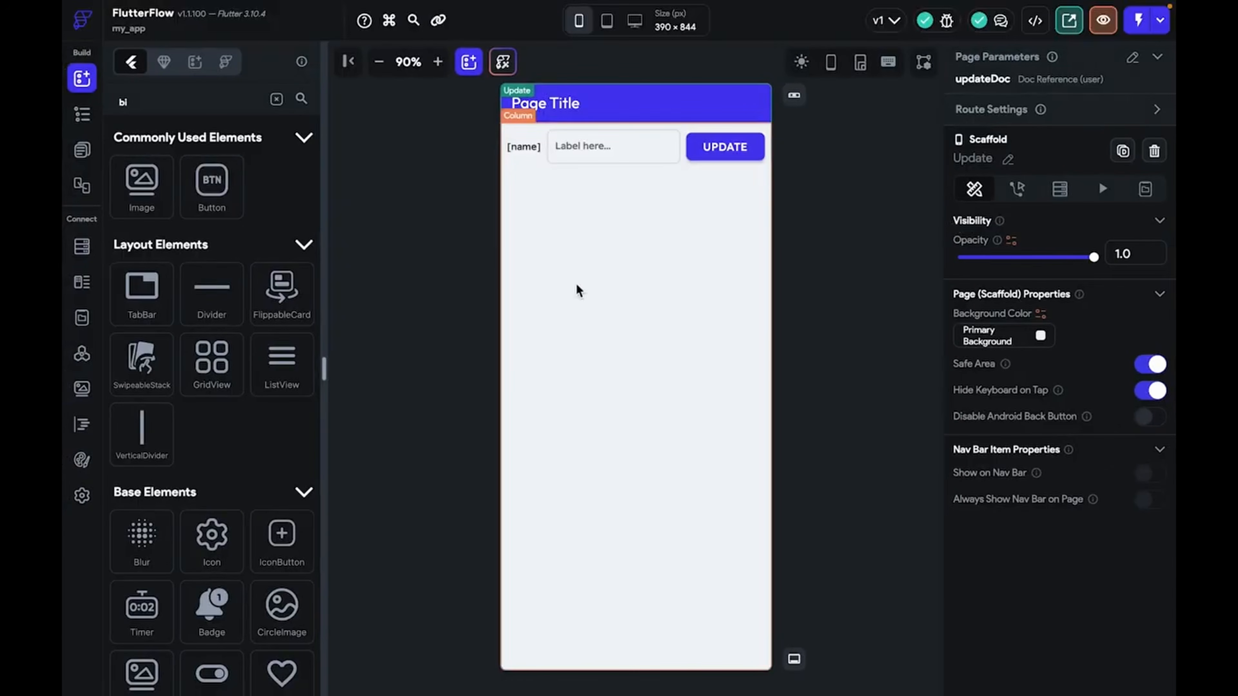
left_click(276, 102)
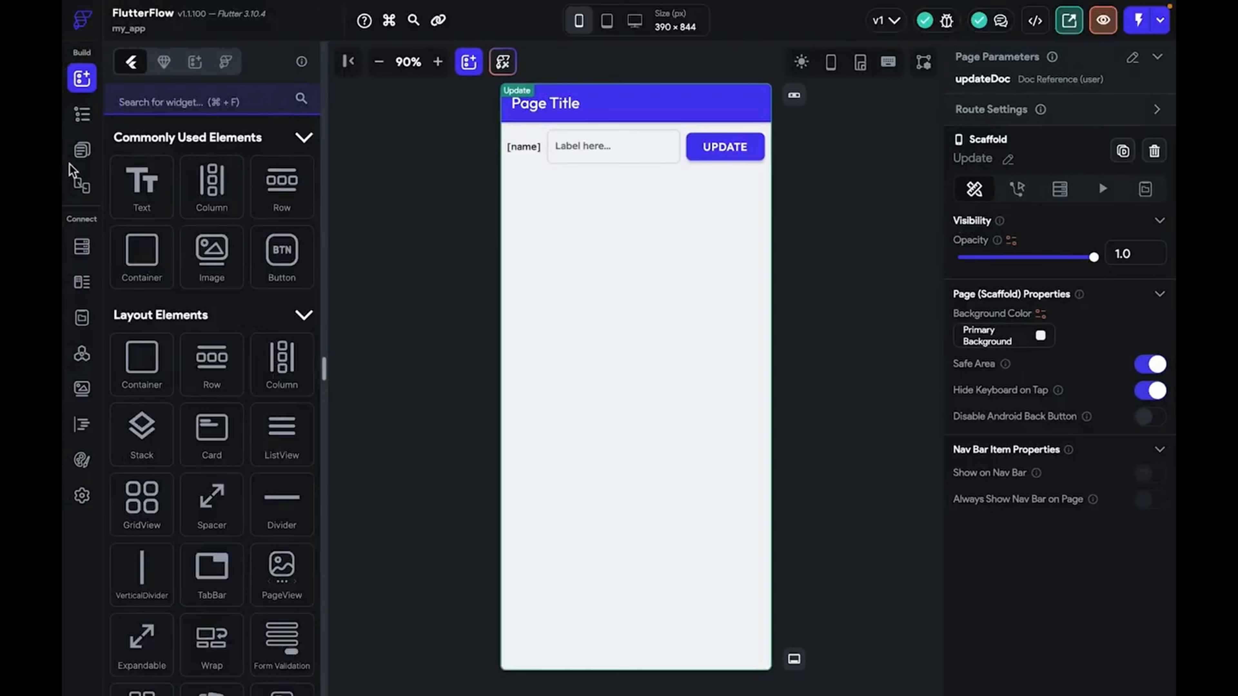
left_click(79, 154)
left_click(215, 147)
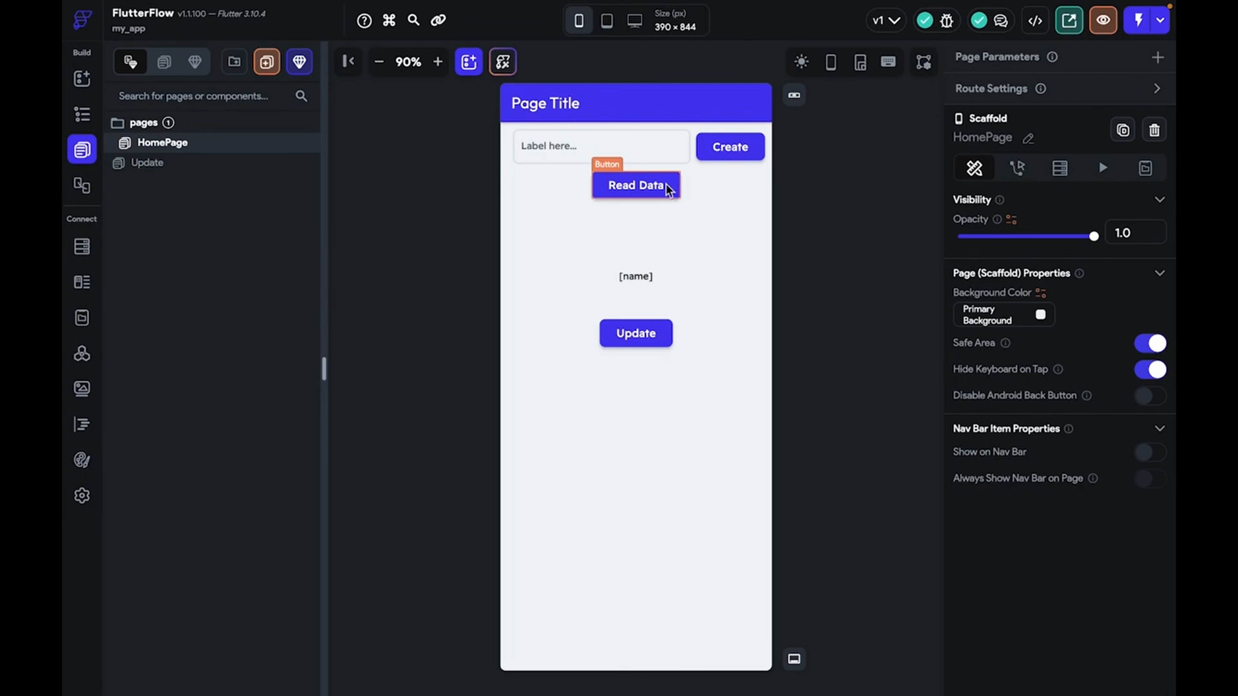
Copy the TextField/Create row and paste a duplicate below it
left_click(694, 157)
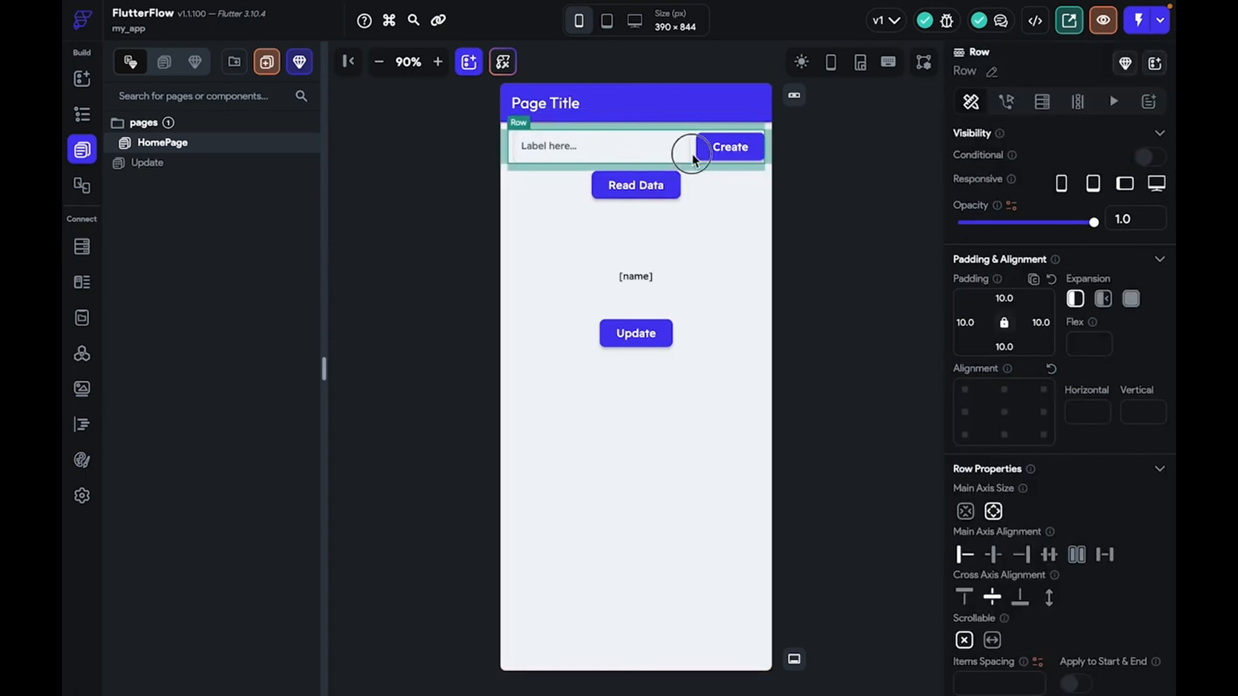
right_click(692, 154)
left_click(789, 176)
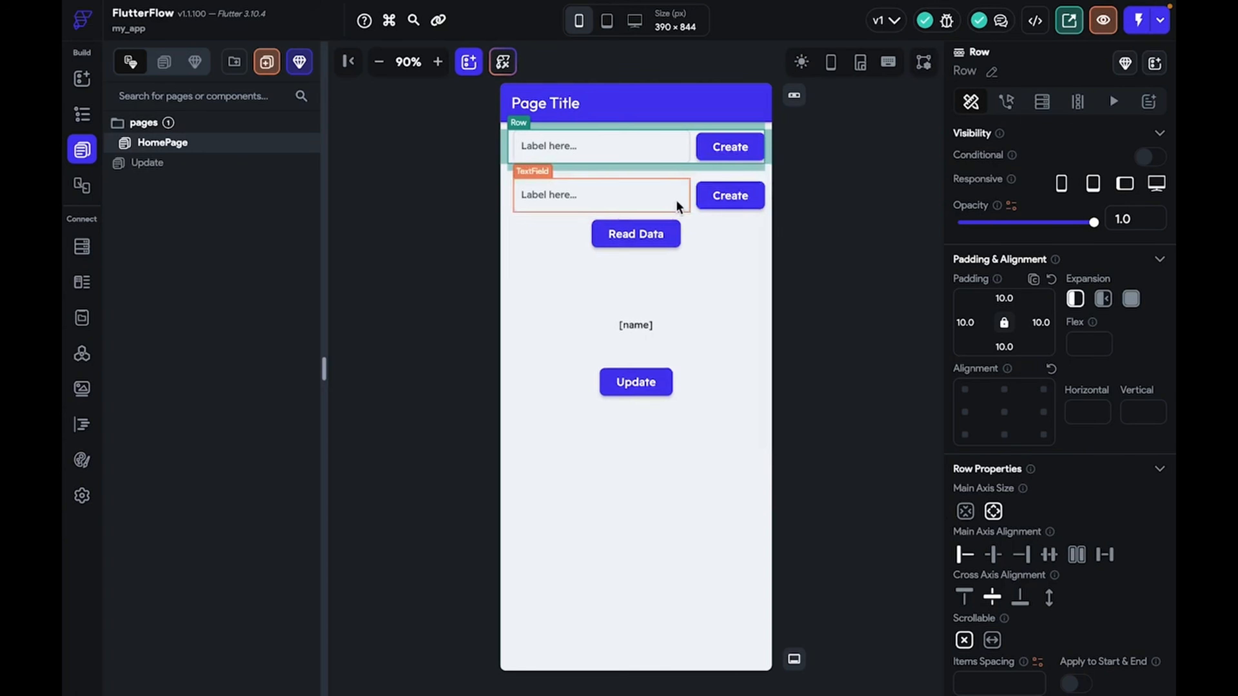
Relabel the duplicated row's button to UPDATE and bring up its actions
left_click(689, 197)
left_click(699, 200)
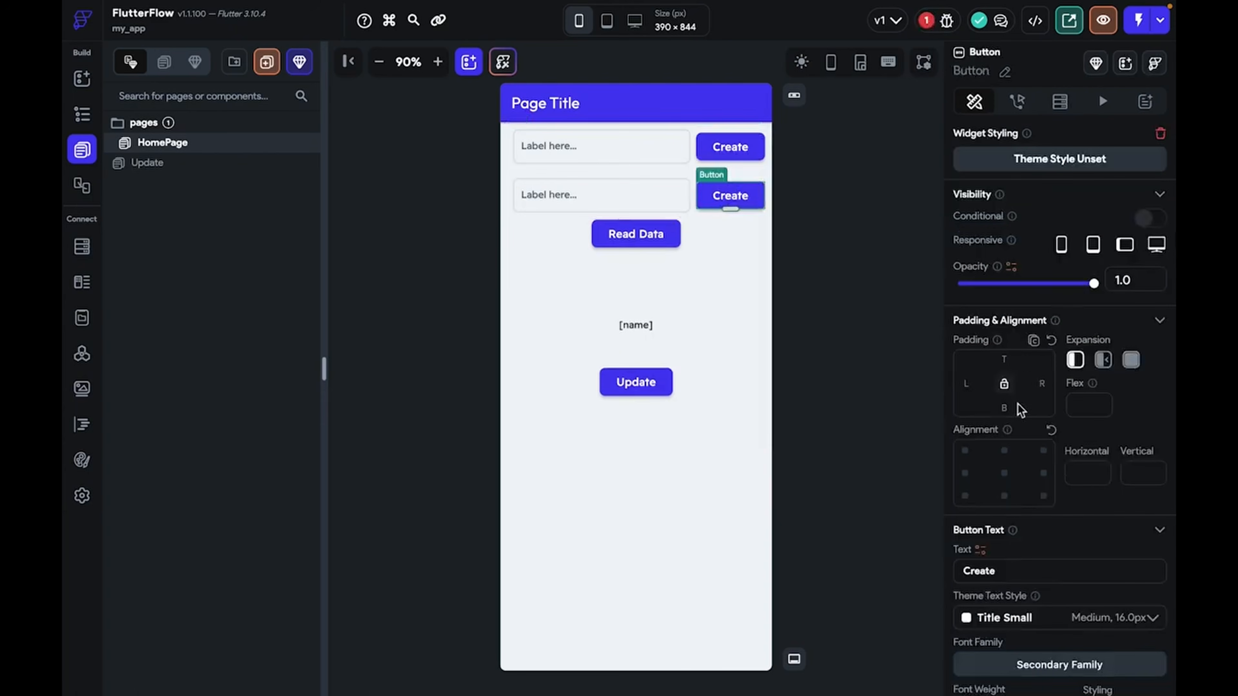
double_click(970, 572)
type("U")
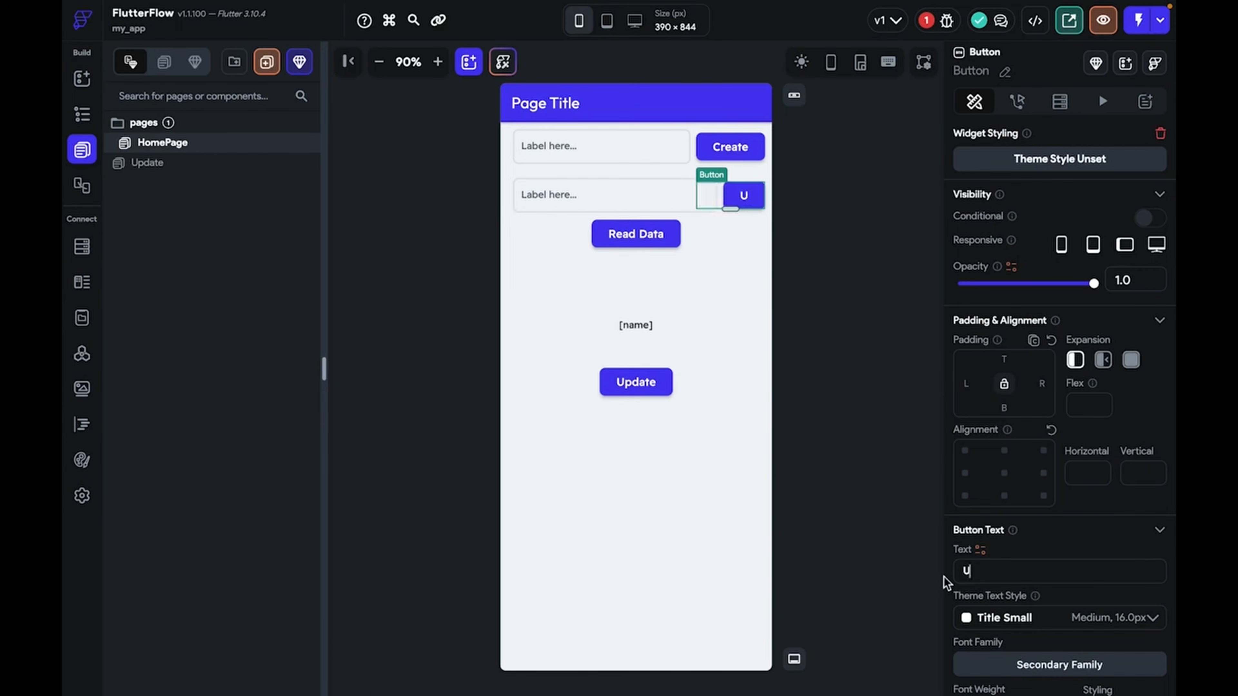
type("PDATE")
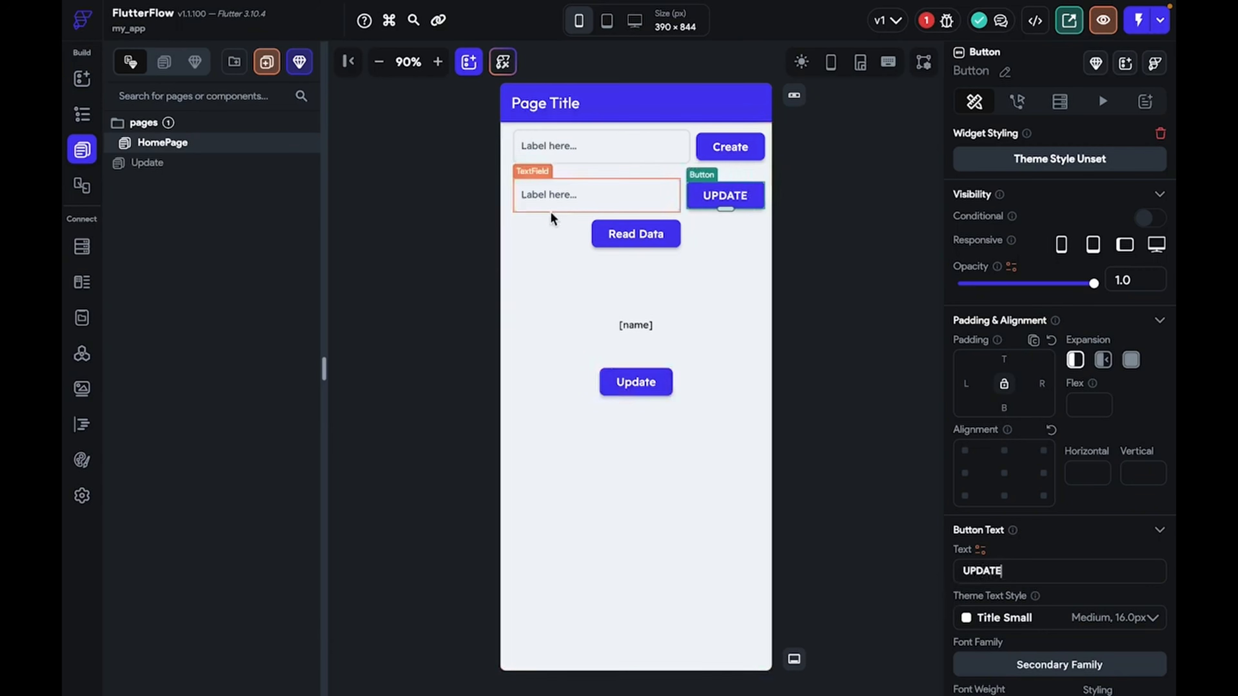
left_click(551, 214)
scroll(953, 464, "down", 1)
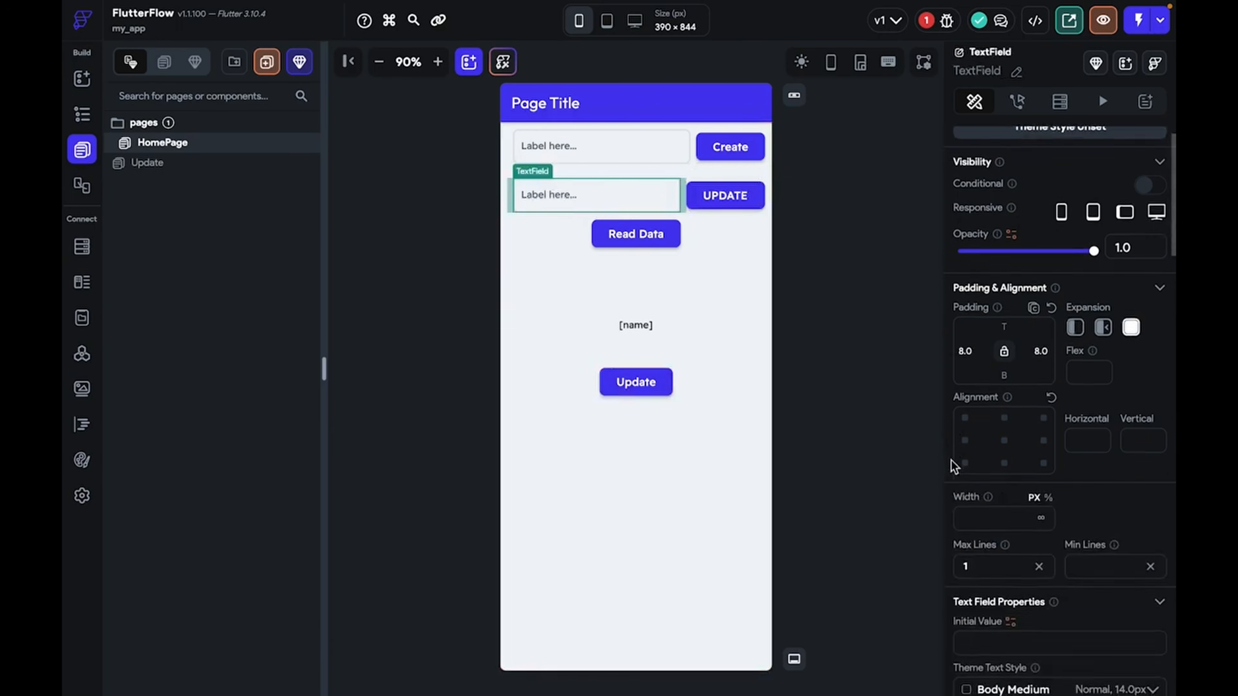
scroll(953, 464, "up", 2)
left_click(707, 190)
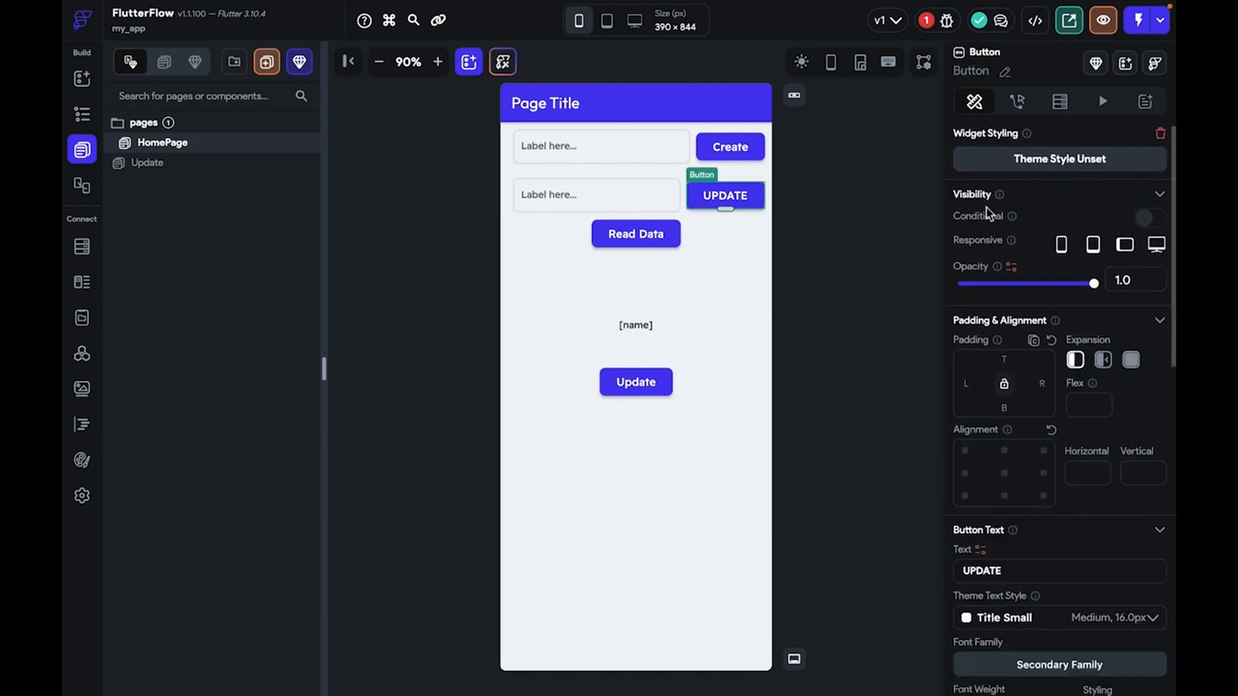
left_click(1017, 101)
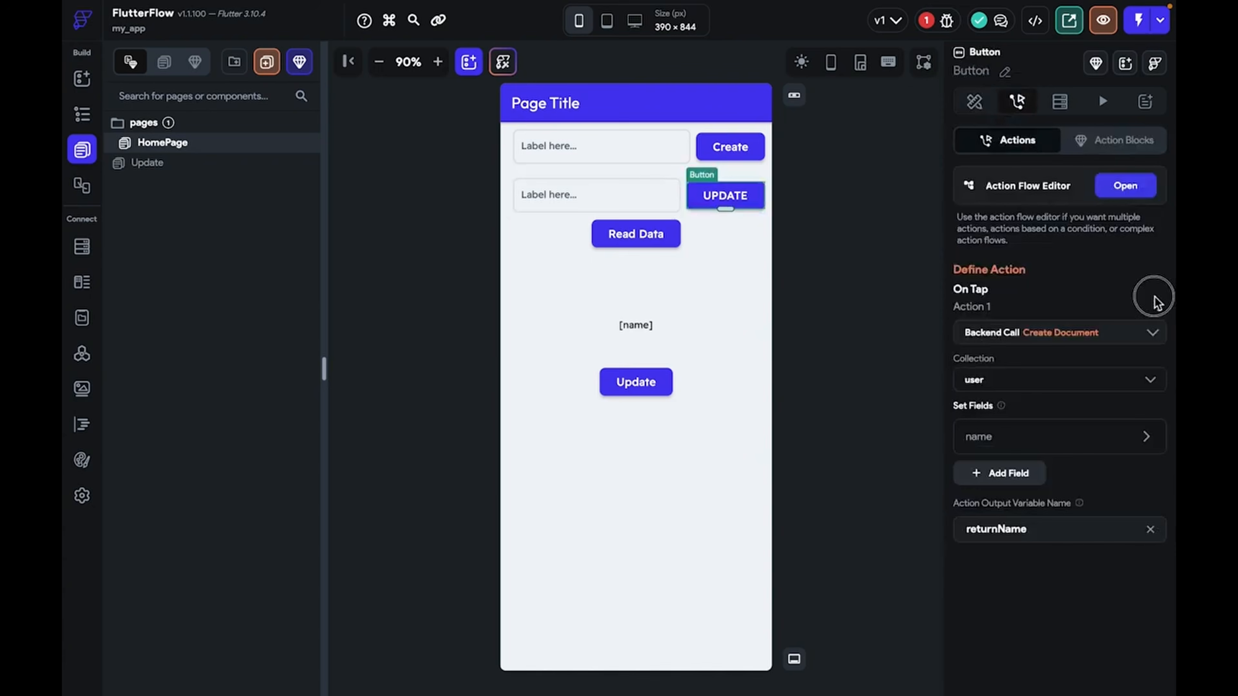
Replace the copied Create Document action with a Firestore Update Document action
left_click(1158, 306)
left_click(1085, 397)
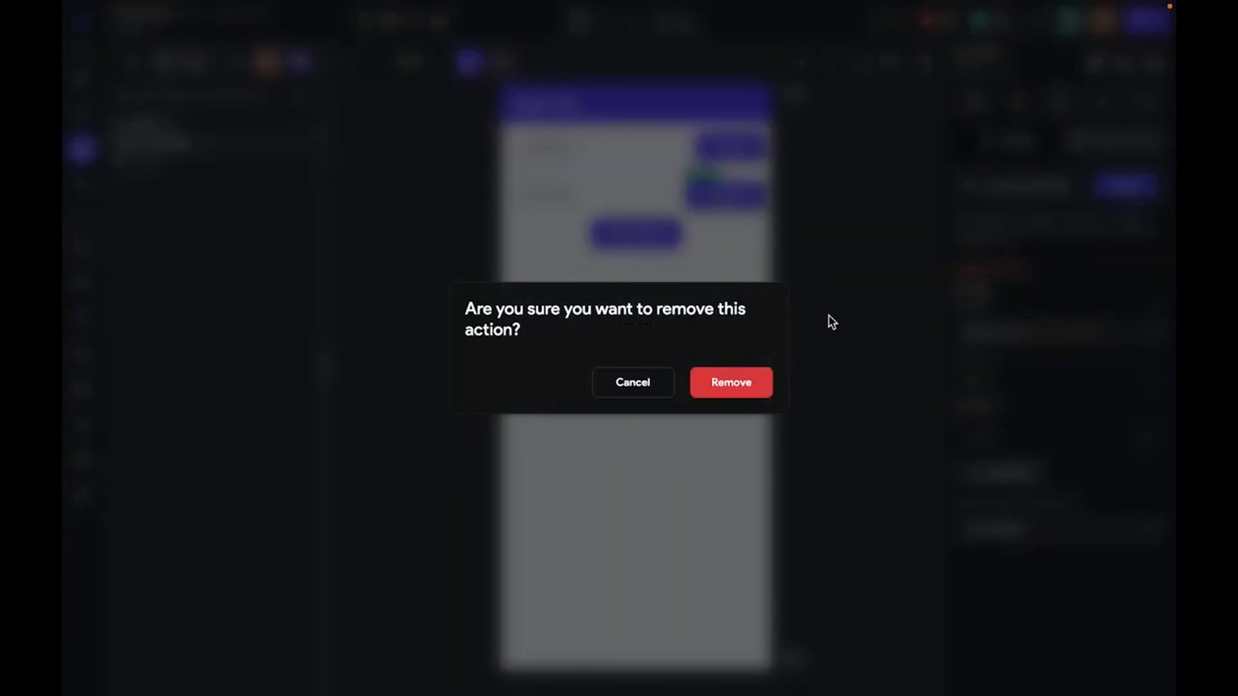
left_click(741, 383)
left_click(1042, 269)
type("U")
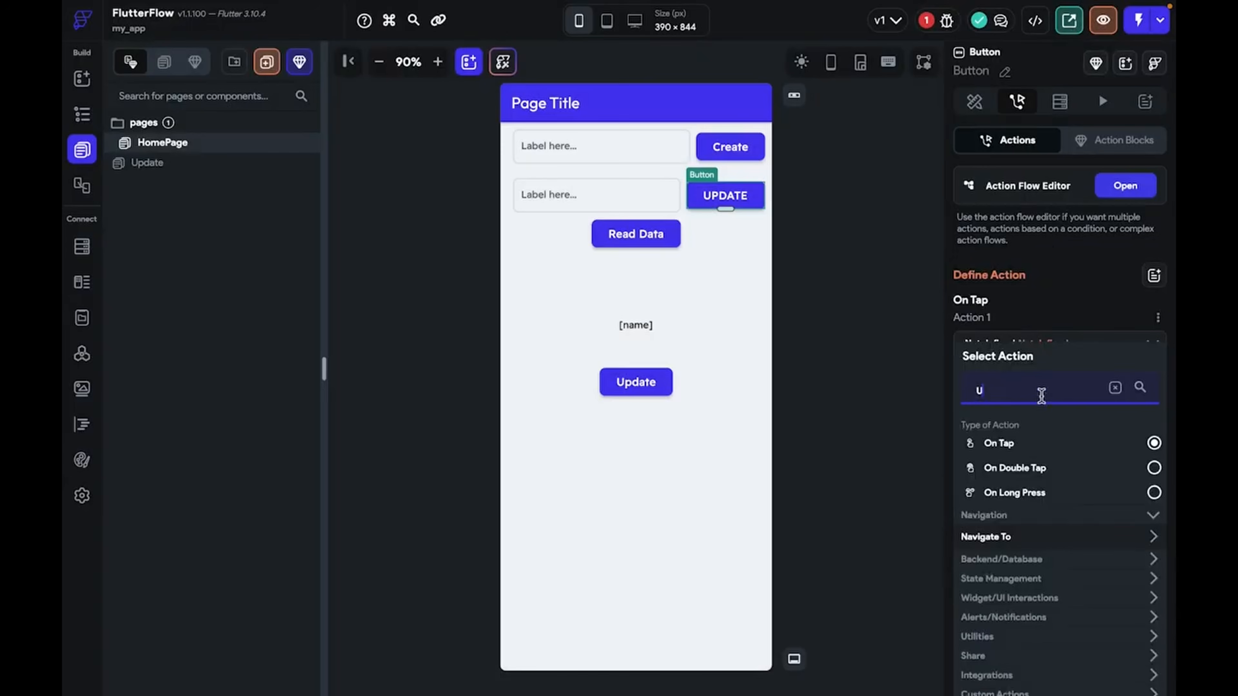
type("PDATE")
left_click(1025, 565)
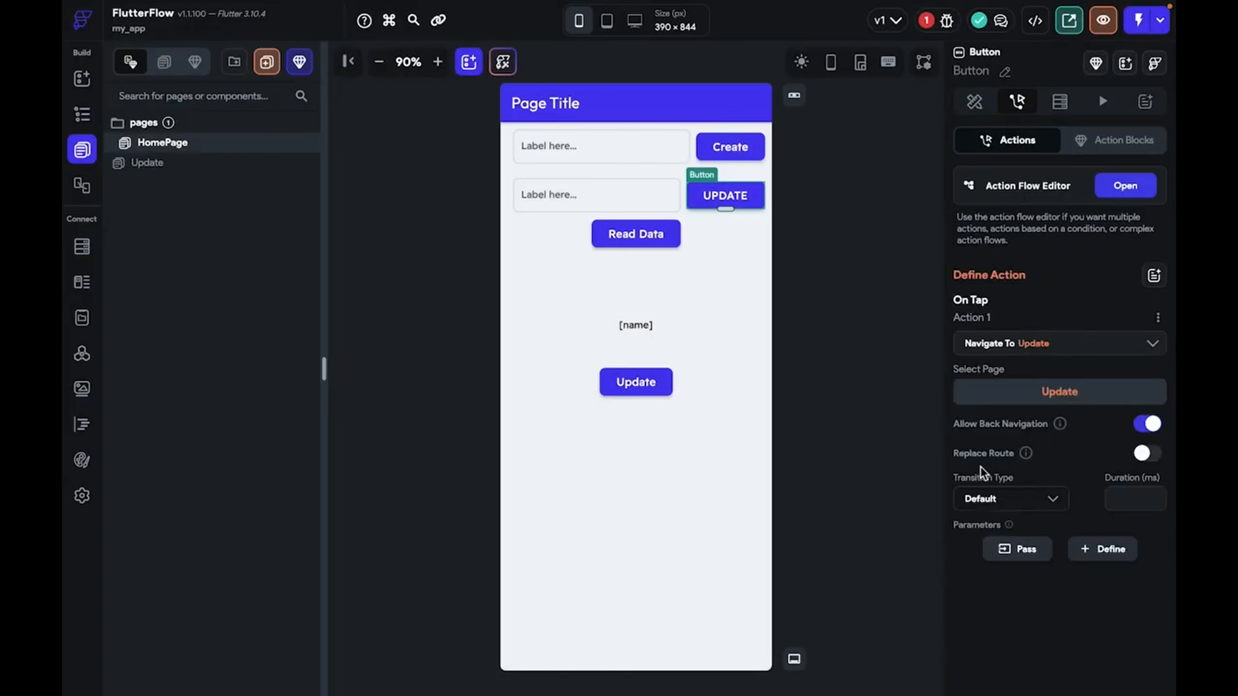
left_click(1046, 347)
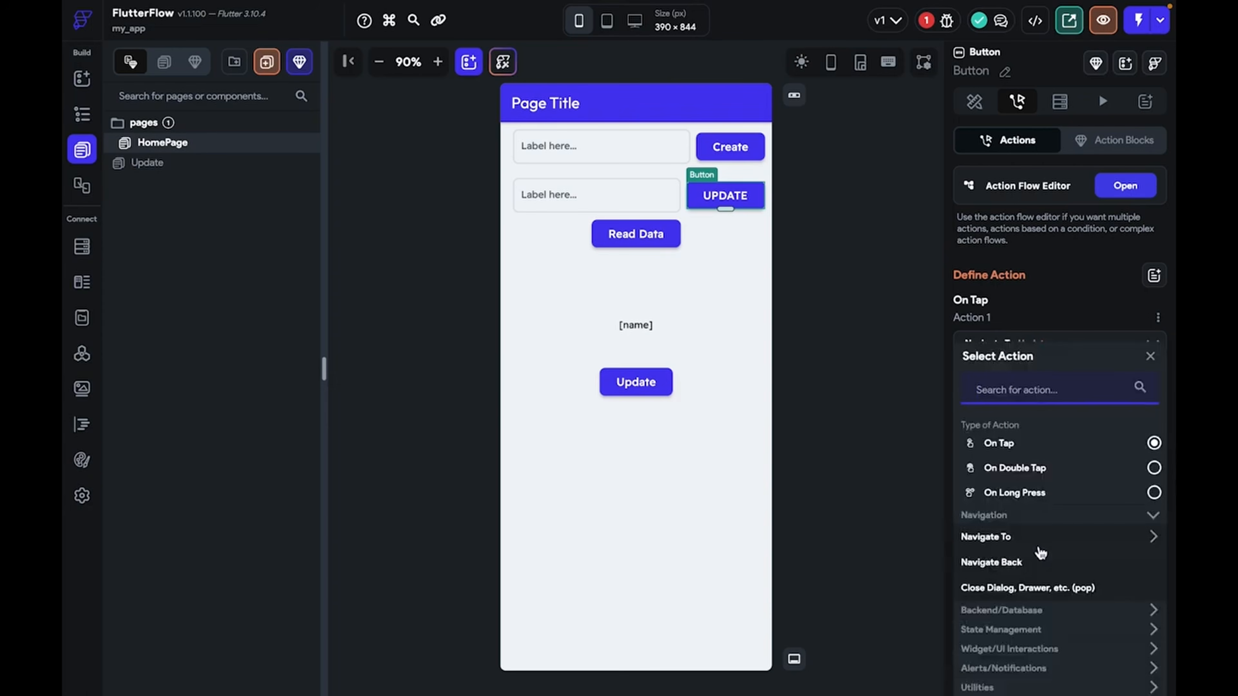
left_click(1016, 631)
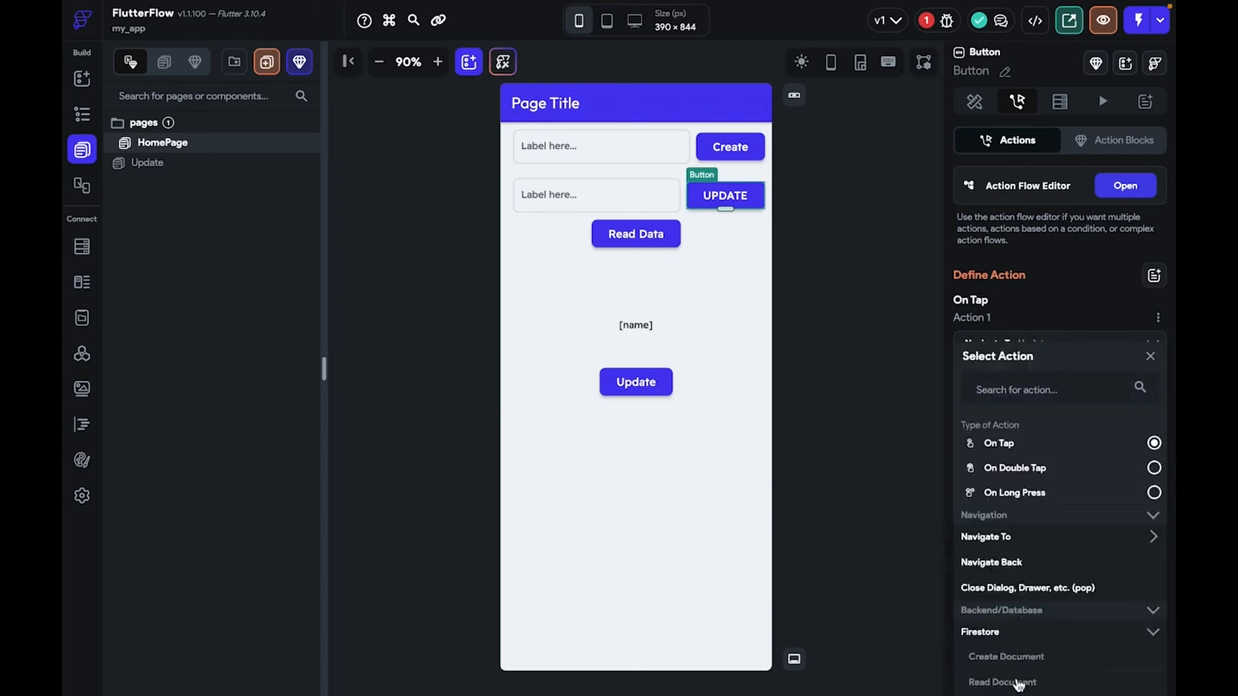
scroll(1016, 672, "down", 1)
left_click(1016, 668)
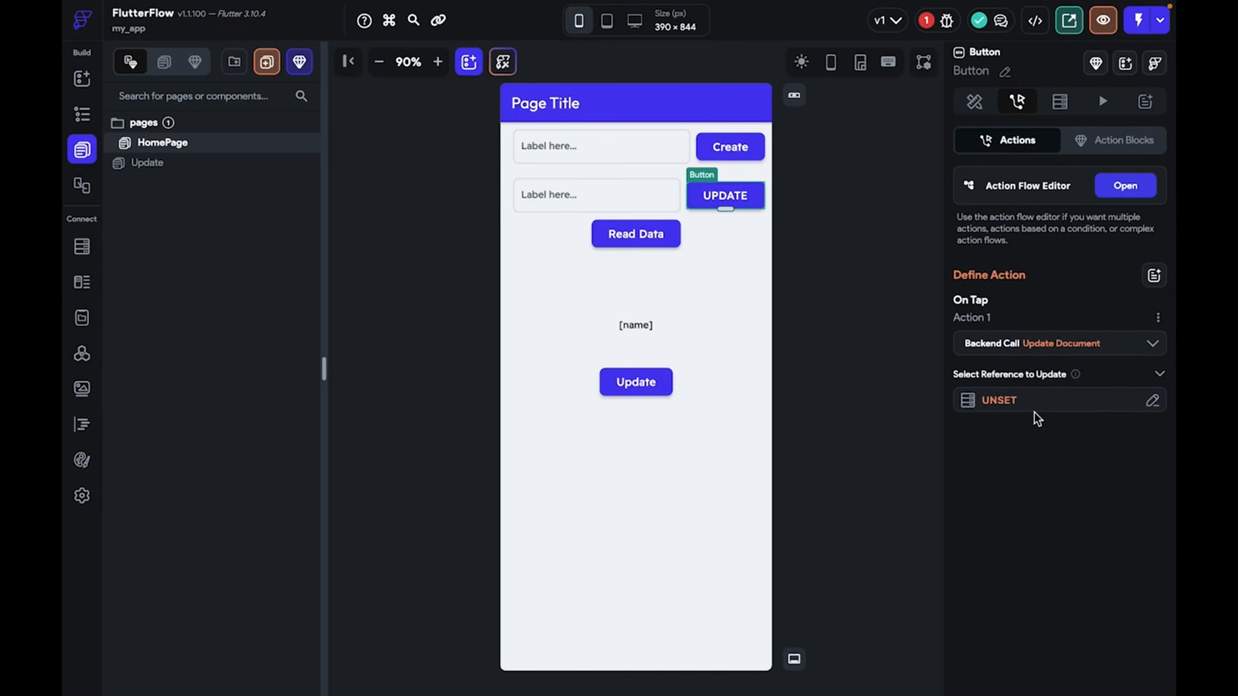
Target the created document's Reference from the action outputs and confirm it
left_click(1029, 403)
left_click(770, 532)
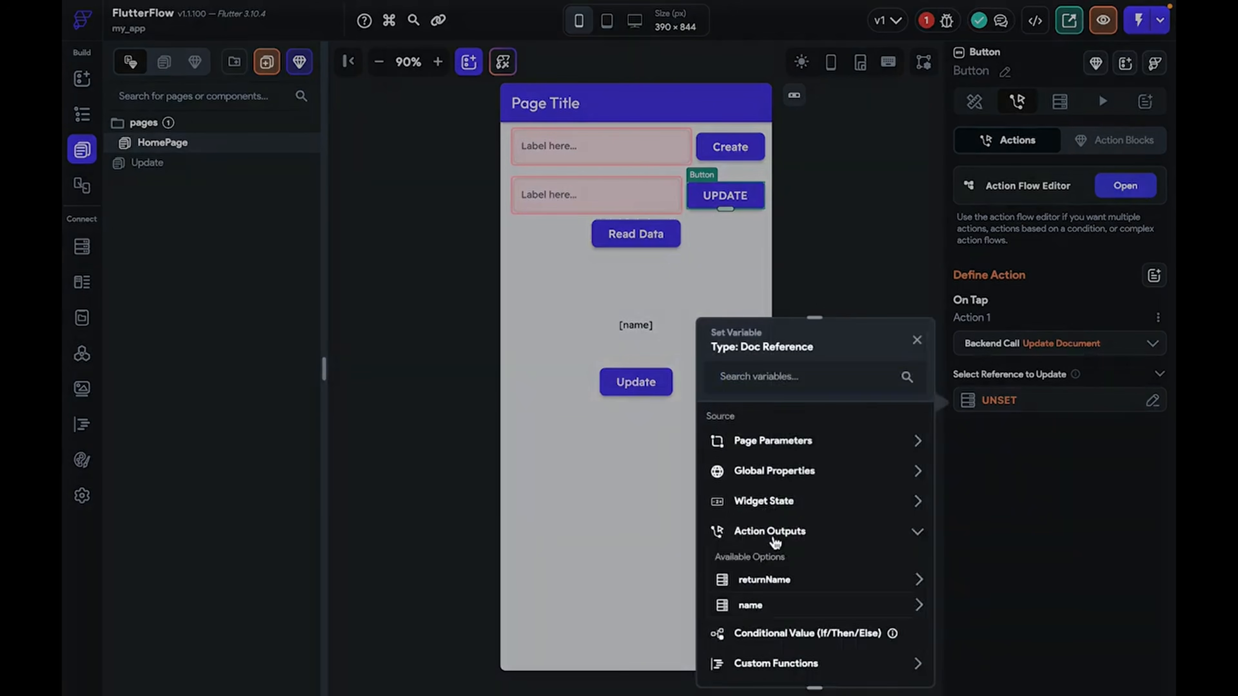
scroll(773, 536, "down", 1)
left_click(773, 535)
scroll(775, 540, "down", 1)
left_click(767, 541)
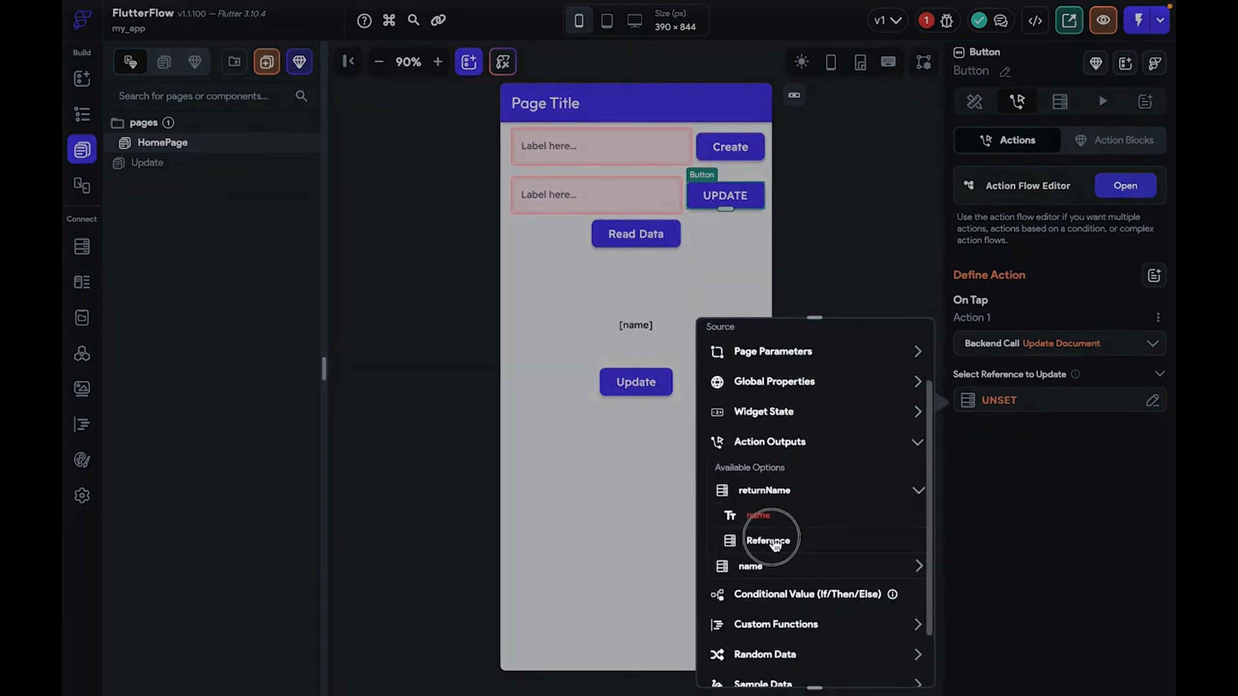
left_click(893, 662)
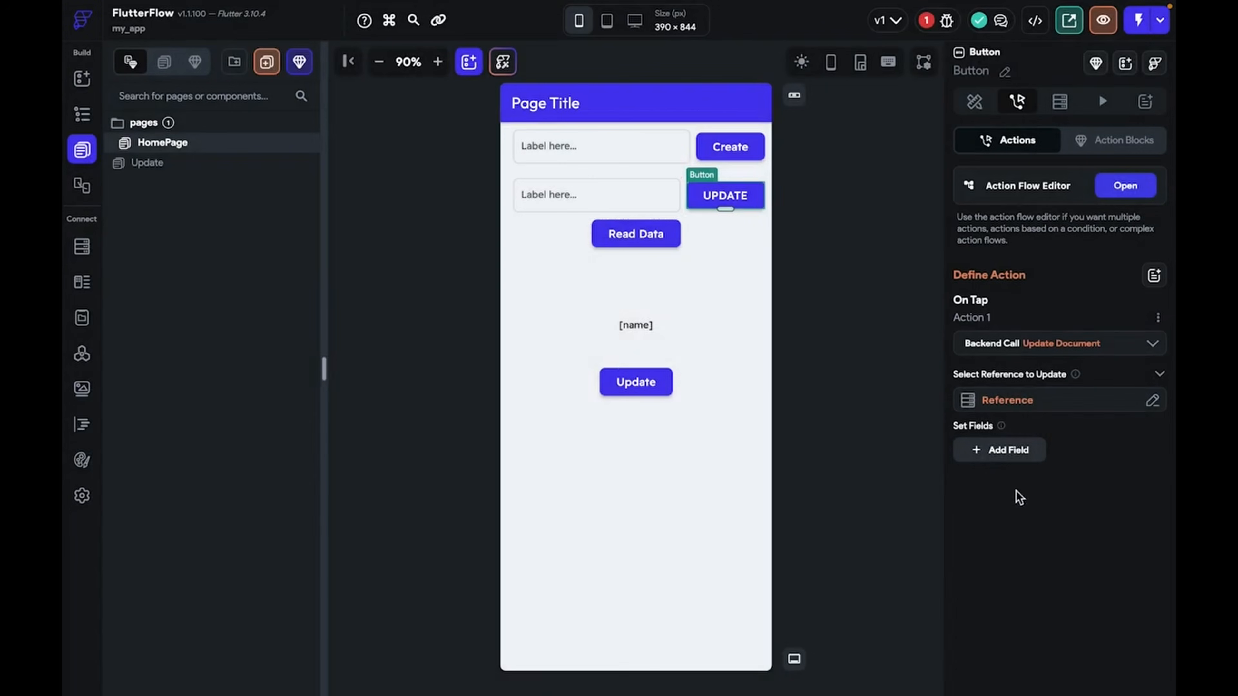
Add the name field to the update, taking its value from TextField 2
left_click(1015, 461)
left_click(1010, 462)
left_click(1004, 597)
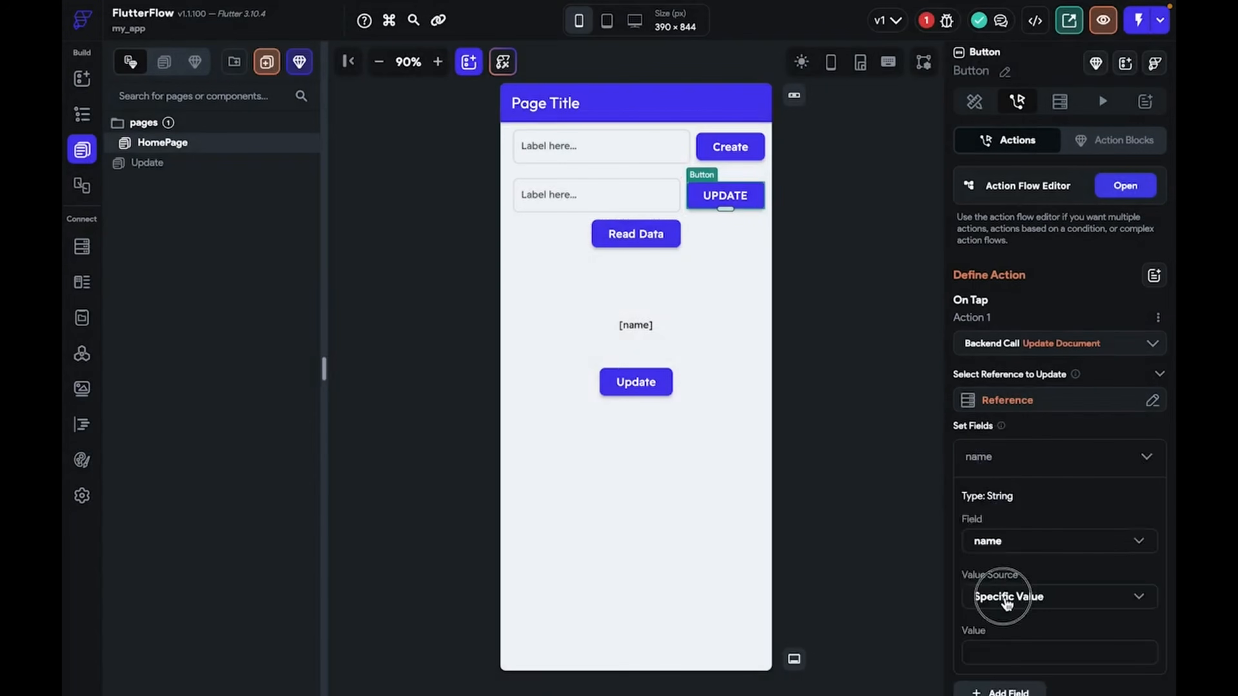
left_click(1005, 605)
left_click(1005, 639)
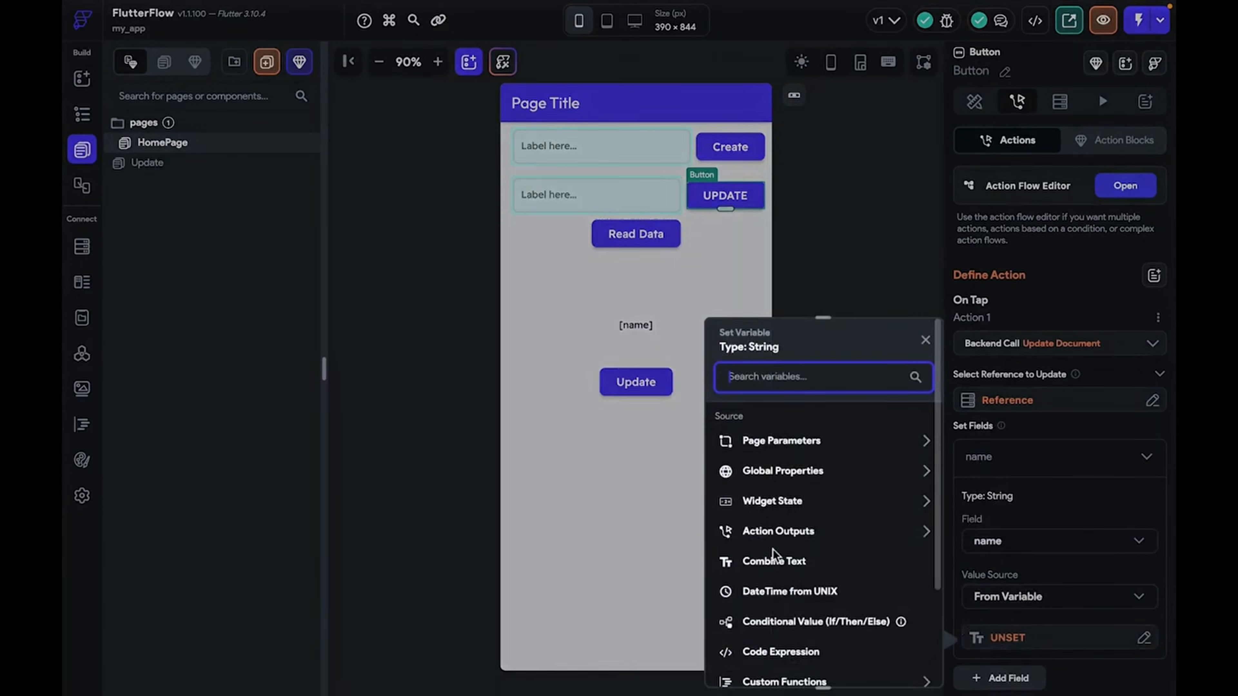
left_click(779, 533)
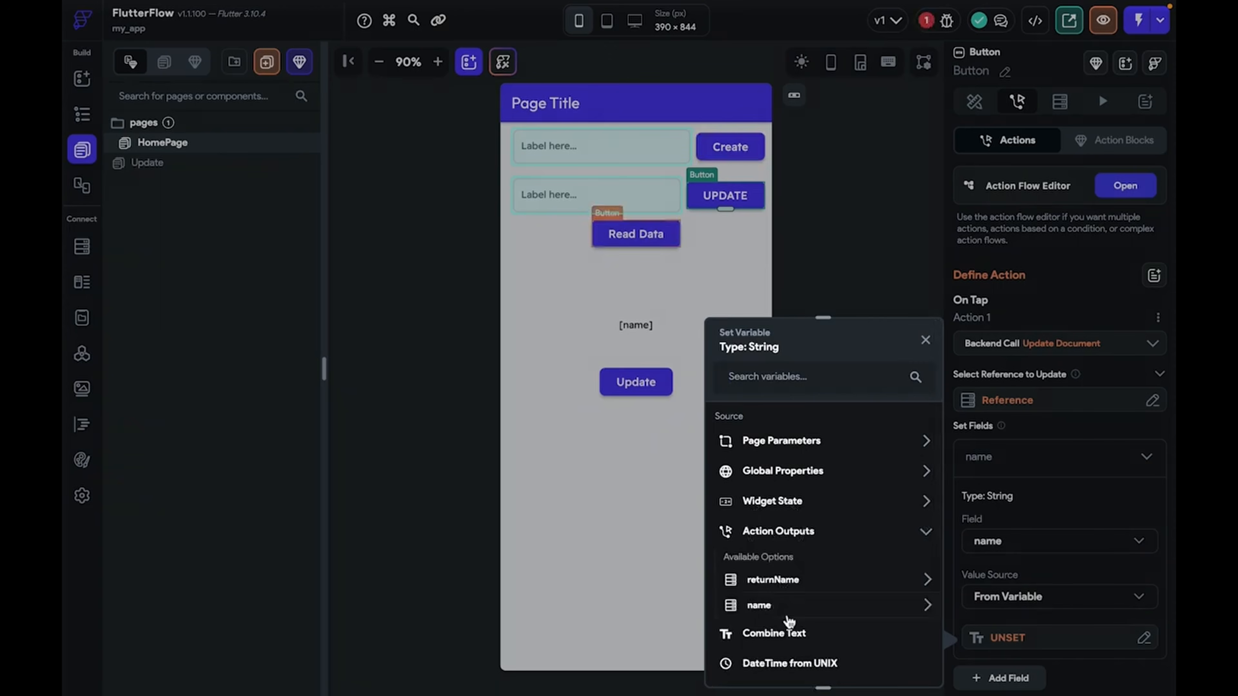
left_click(813, 510)
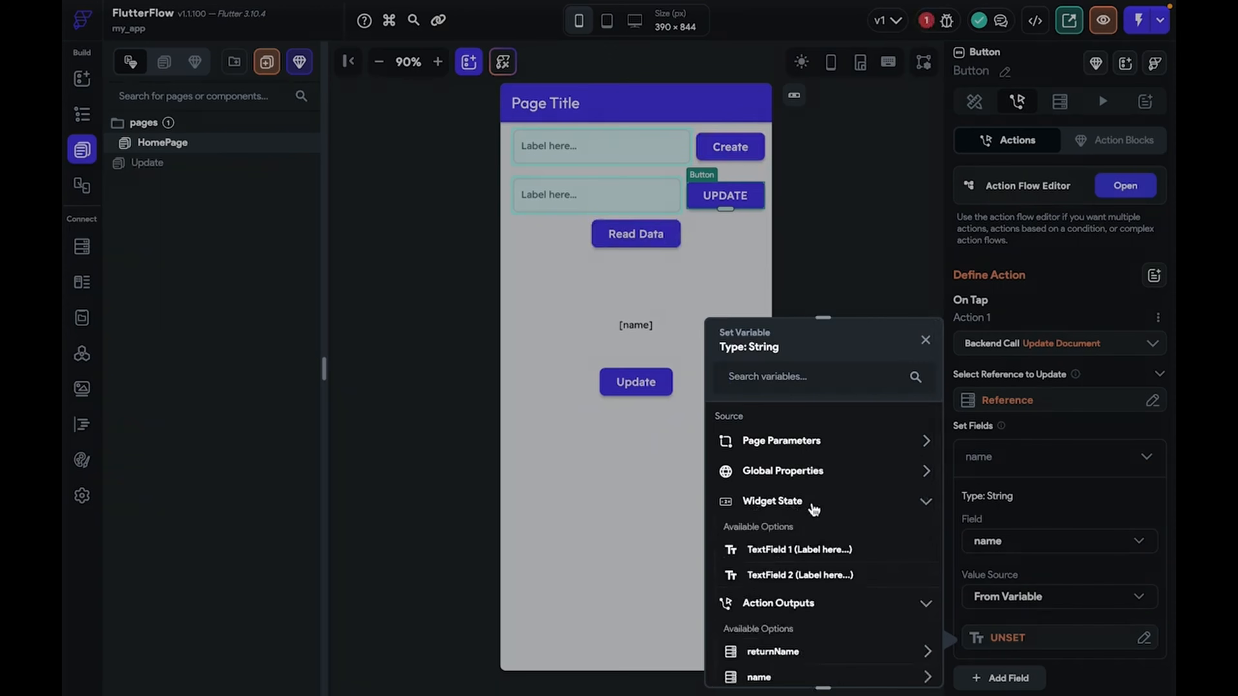
left_click(797, 574)
scroll(1033, 551, "down", 2)
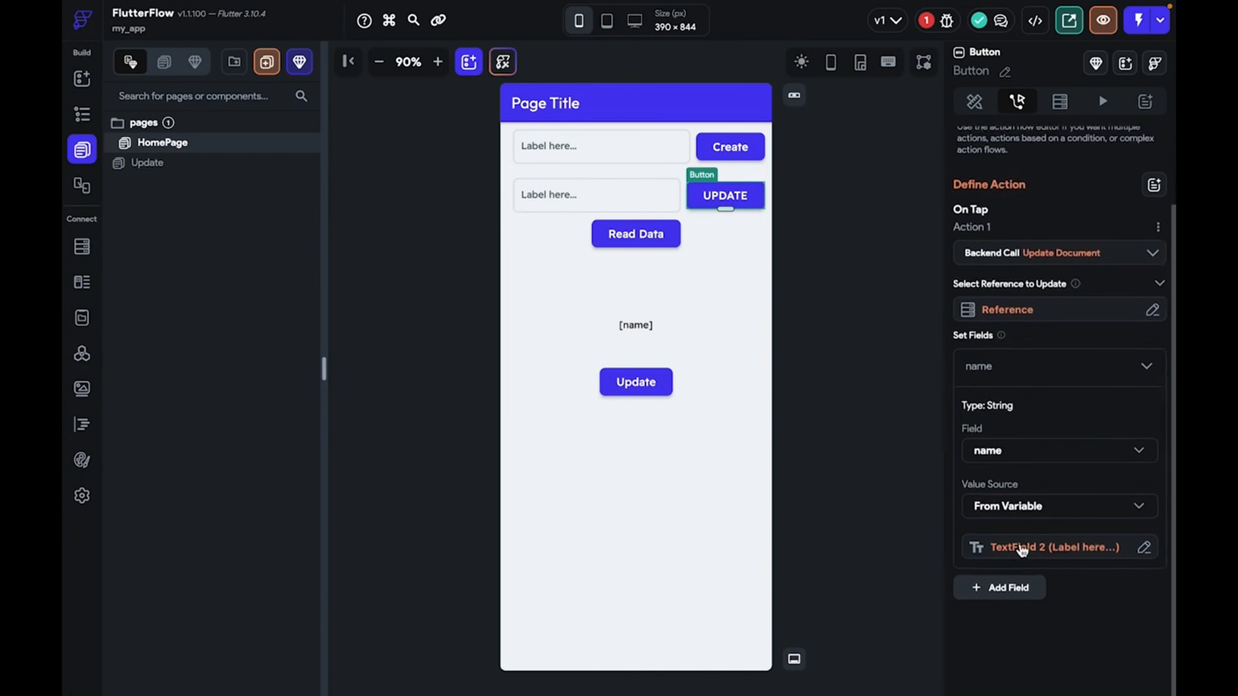
left_click(915, 481)
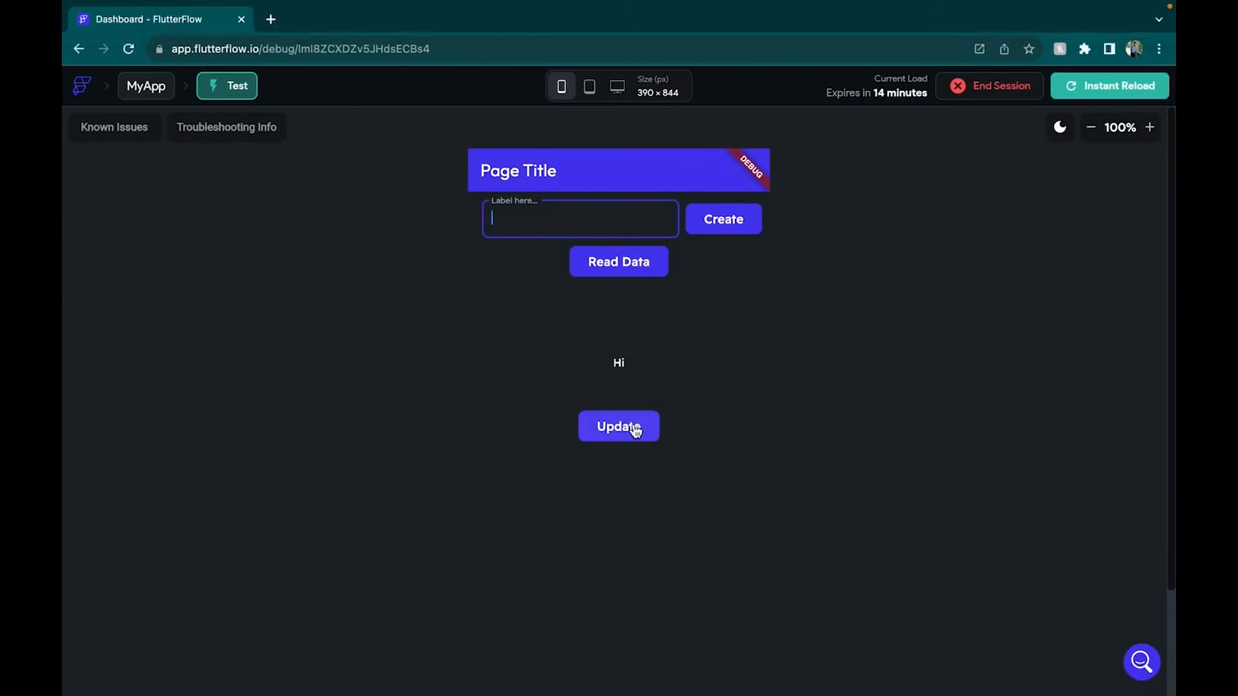
Type a short name into the test app's field and create a user document with it
type("SH")
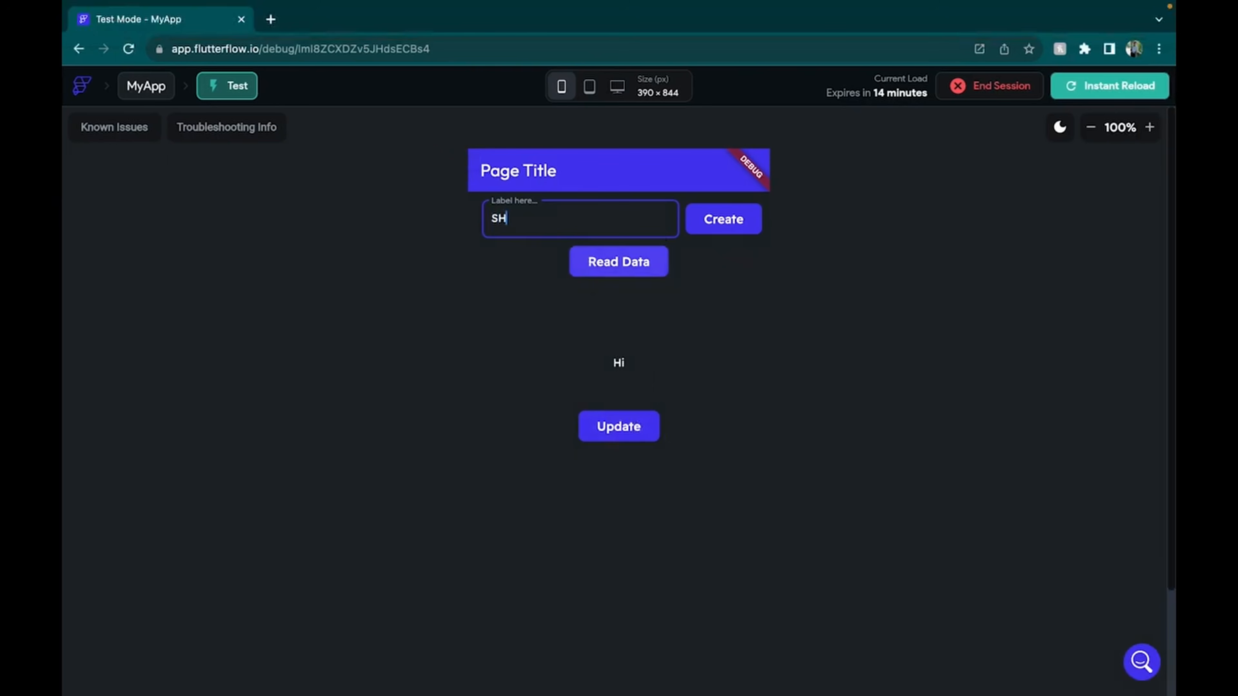
type("RE")
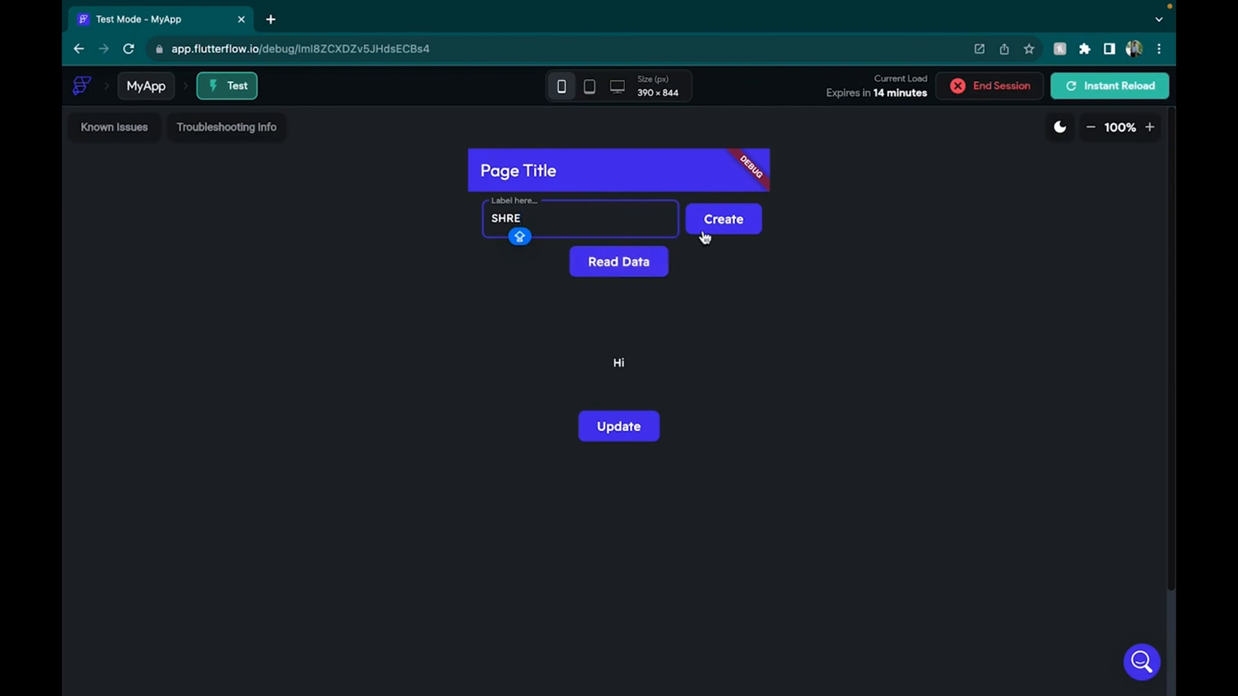
left_click(743, 229)
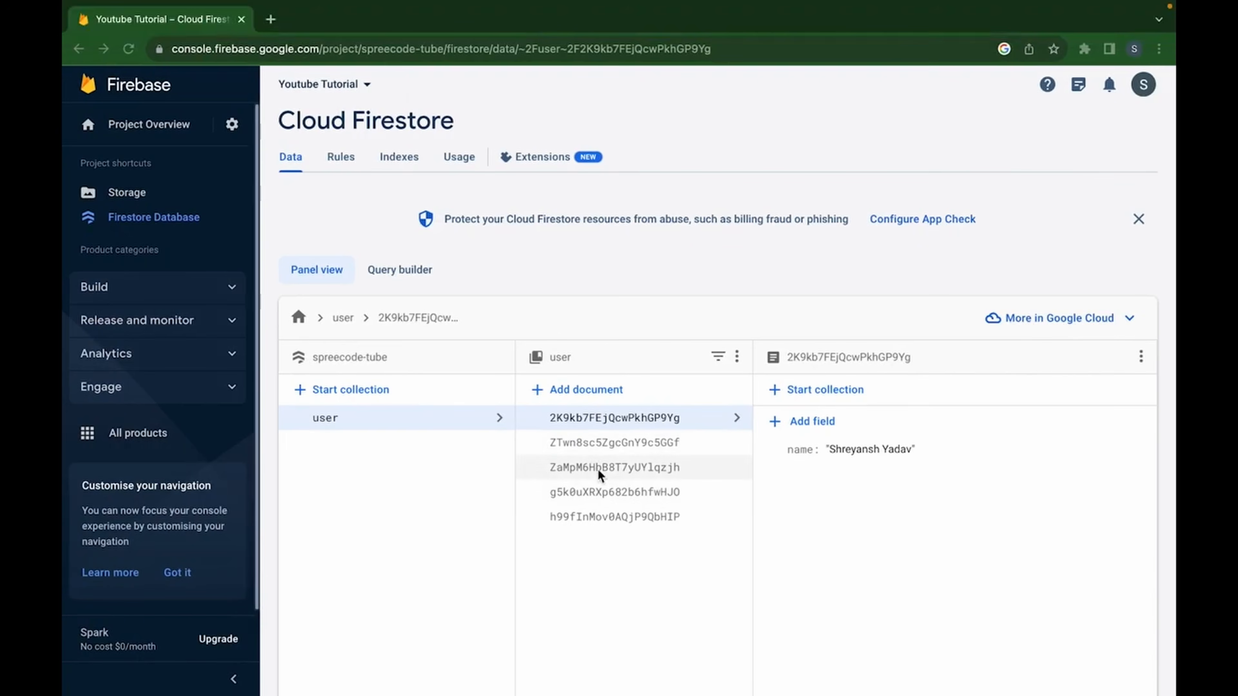
Browse the Firestore user documents to find the newly named one, then return to the test app
left_click(606, 442)
left_click(627, 494)
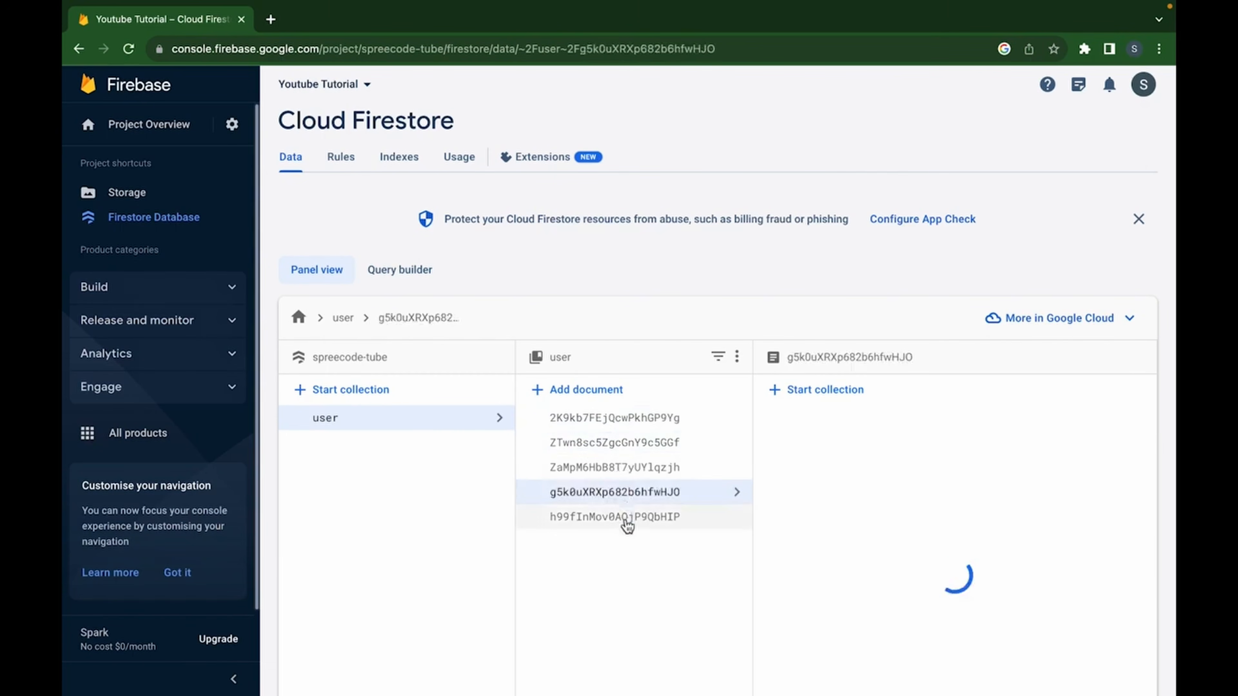
left_click(622, 522)
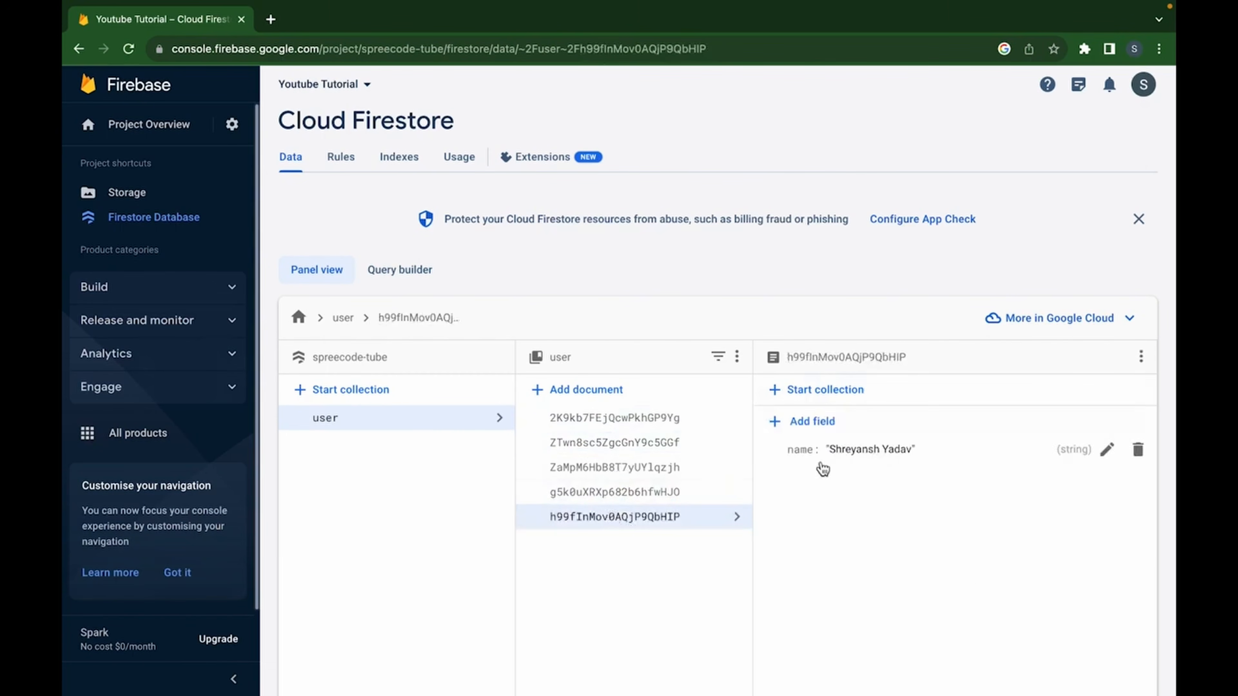
left_click(655, 469)
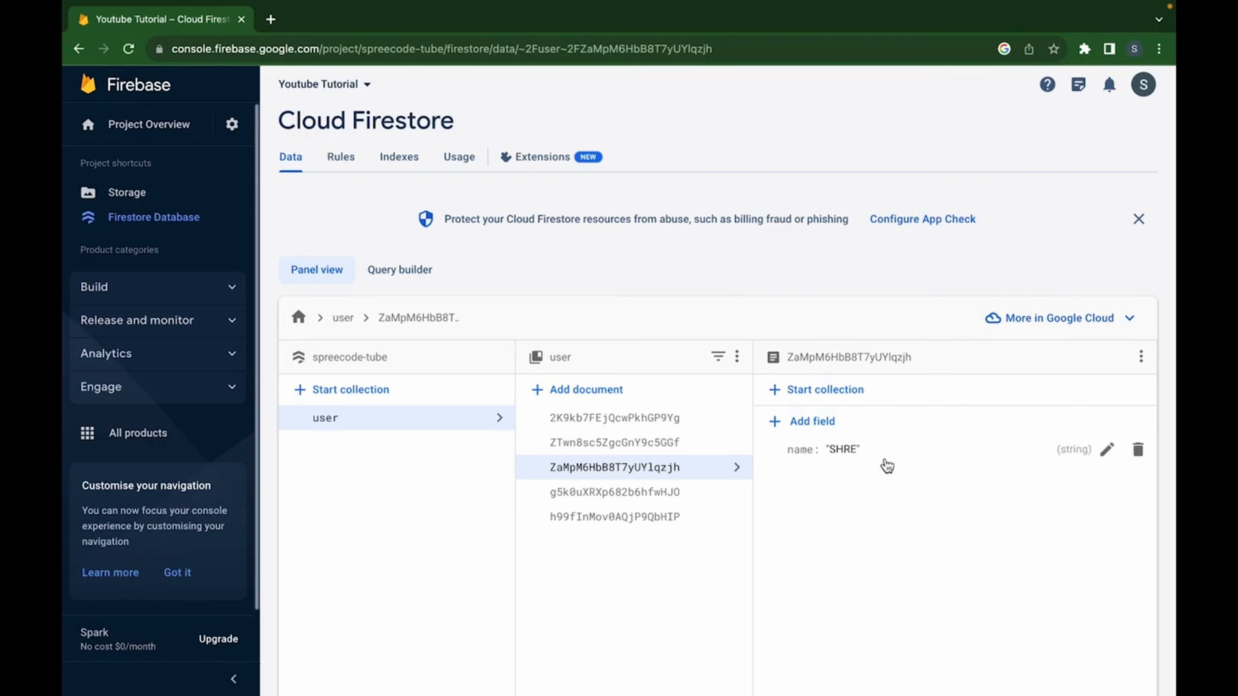
key("ctrl+Right")
key("ctrl+Right")
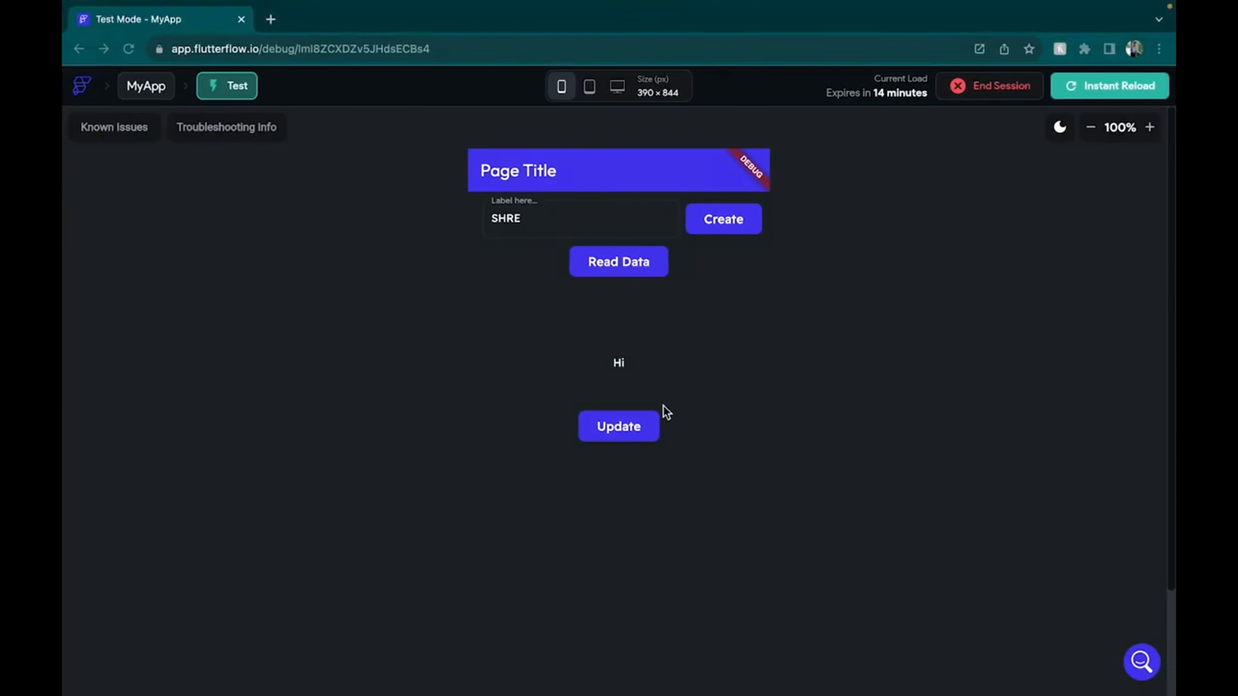
On the test app's Update page, change the user's name to NAME and save it
left_click(619, 424)
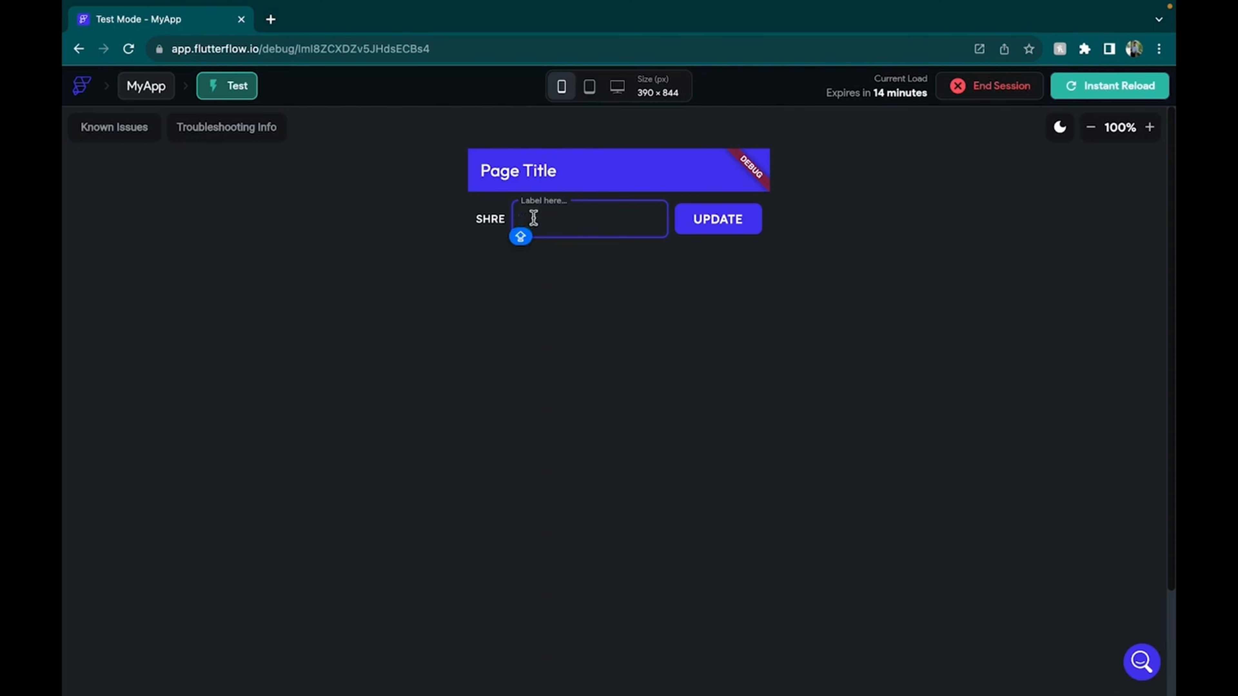
type("Y")
key("BackSpace")
key("BackSpace")
key("BackSpace")
type("NA")
left_click(721, 222)
key("ctrl+Left")
key("ctrl+Left")
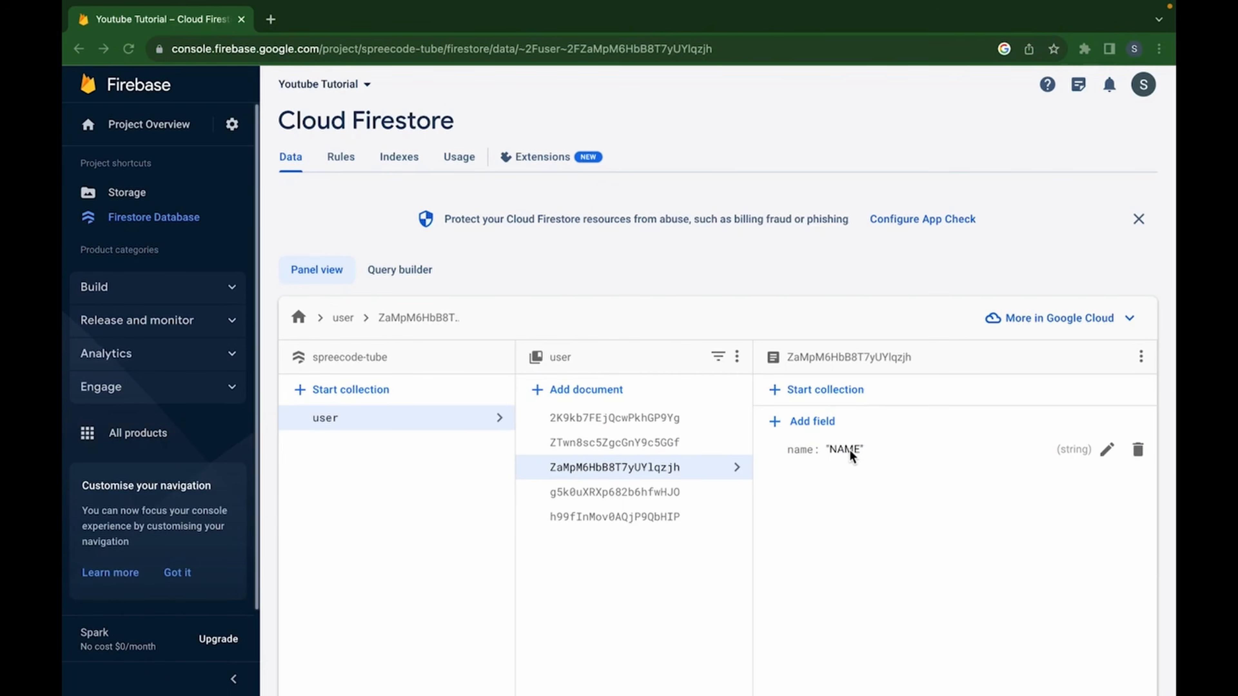
Leave the Firebase Console and return to the FlutterFlow editor
key("ctrl+Right")
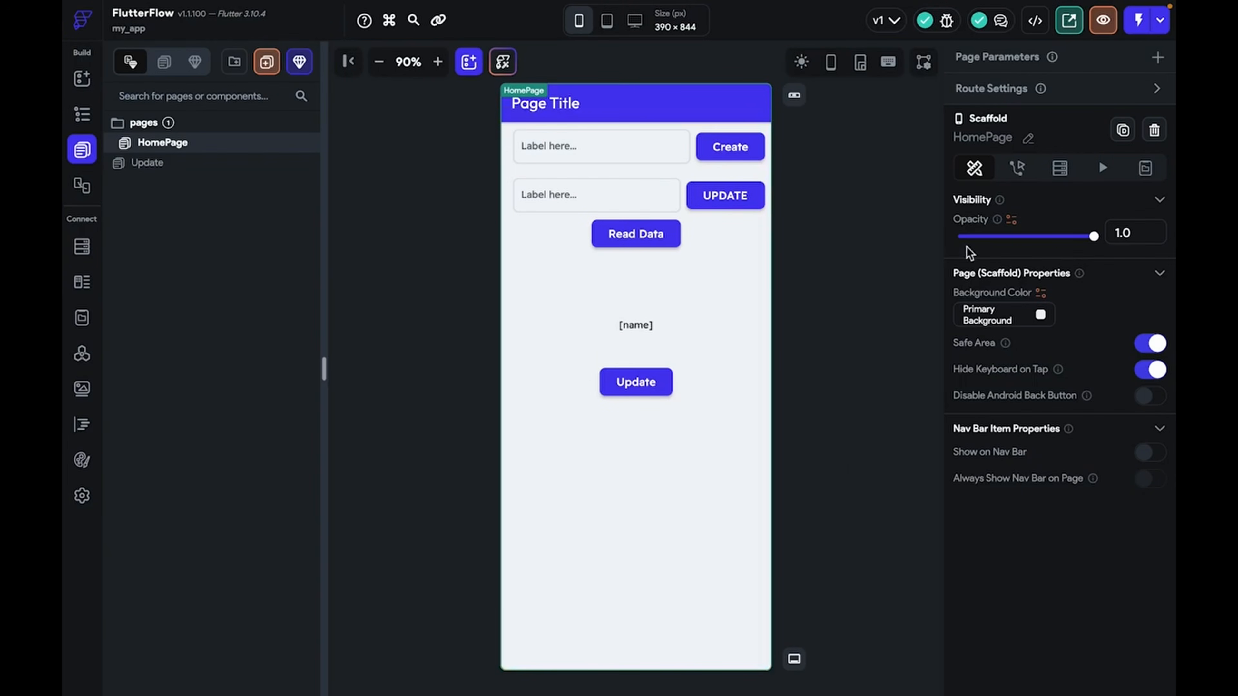
Instant-reload the test app and create another user document from the typed name
key("ctrl+Left")
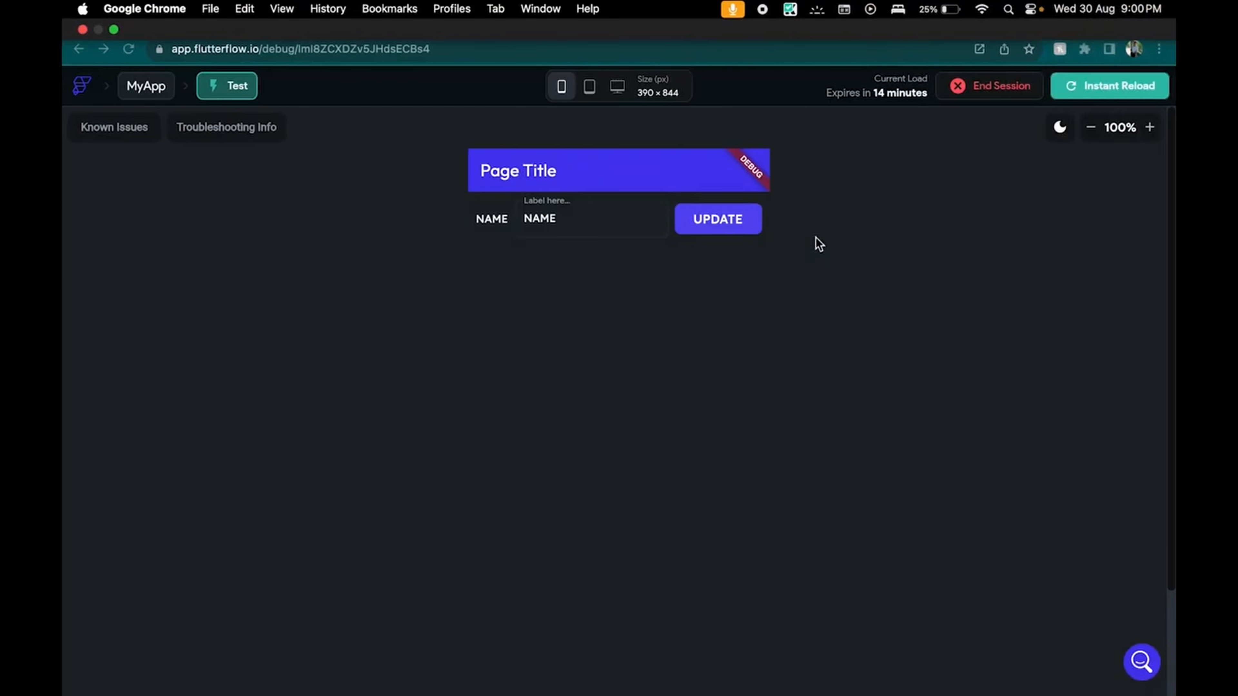
left_click(1088, 94)
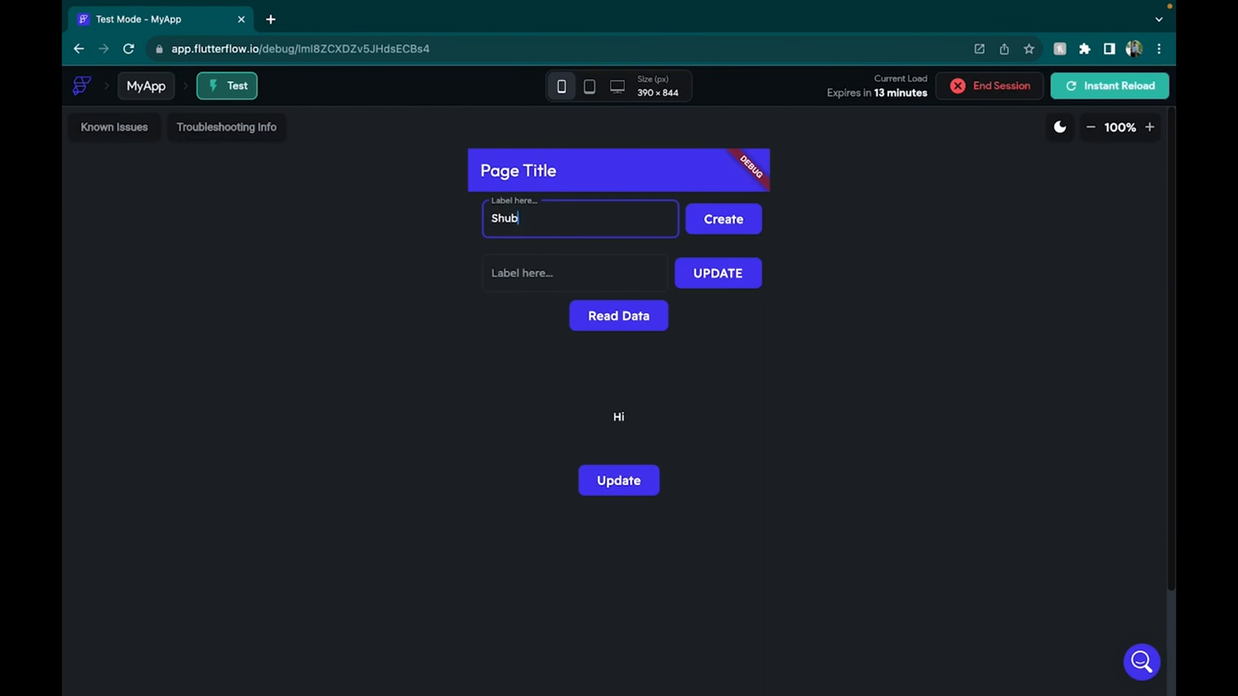
left_click(724, 227)
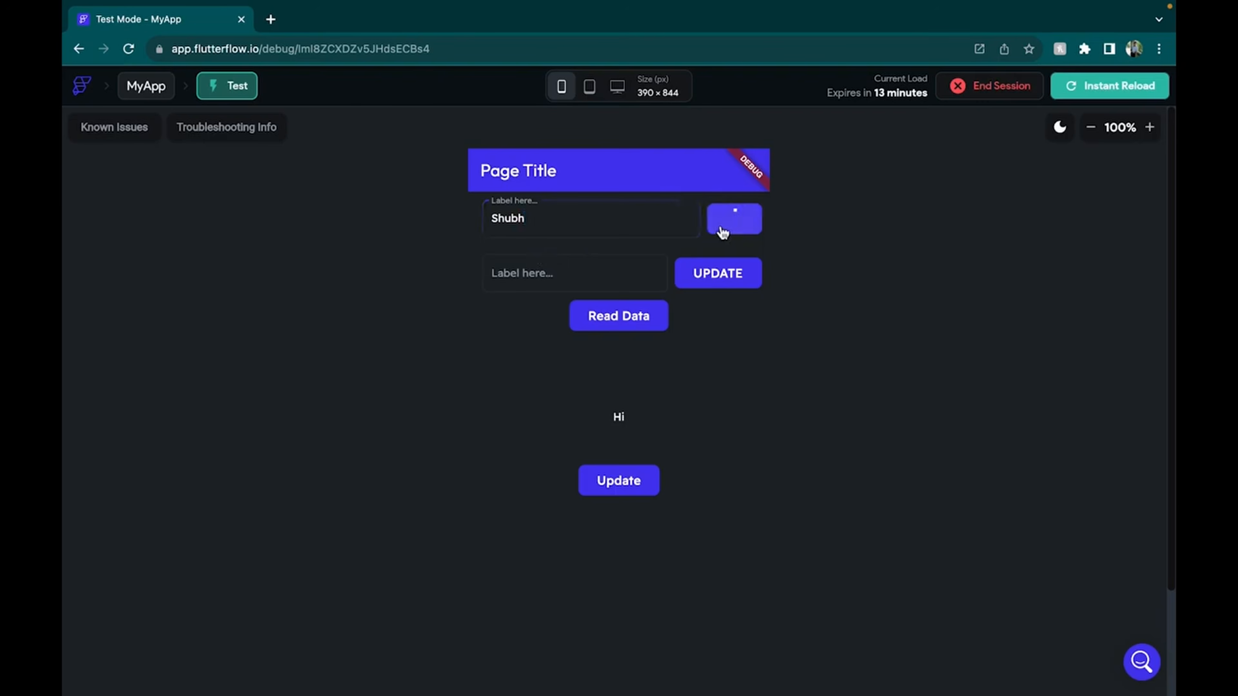
Open the new user document in Firestore to verify it, then return to the test app
key("ctrl+Left")
key("ctrl+Right")
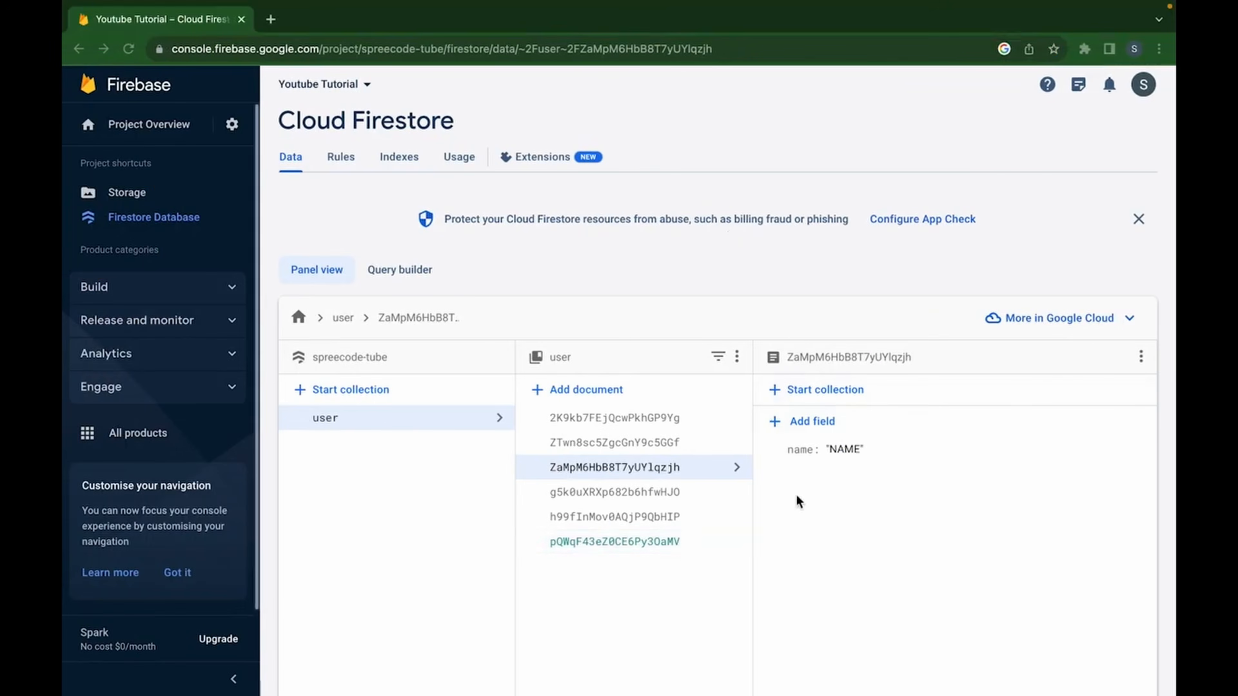
left_click(706, 542)
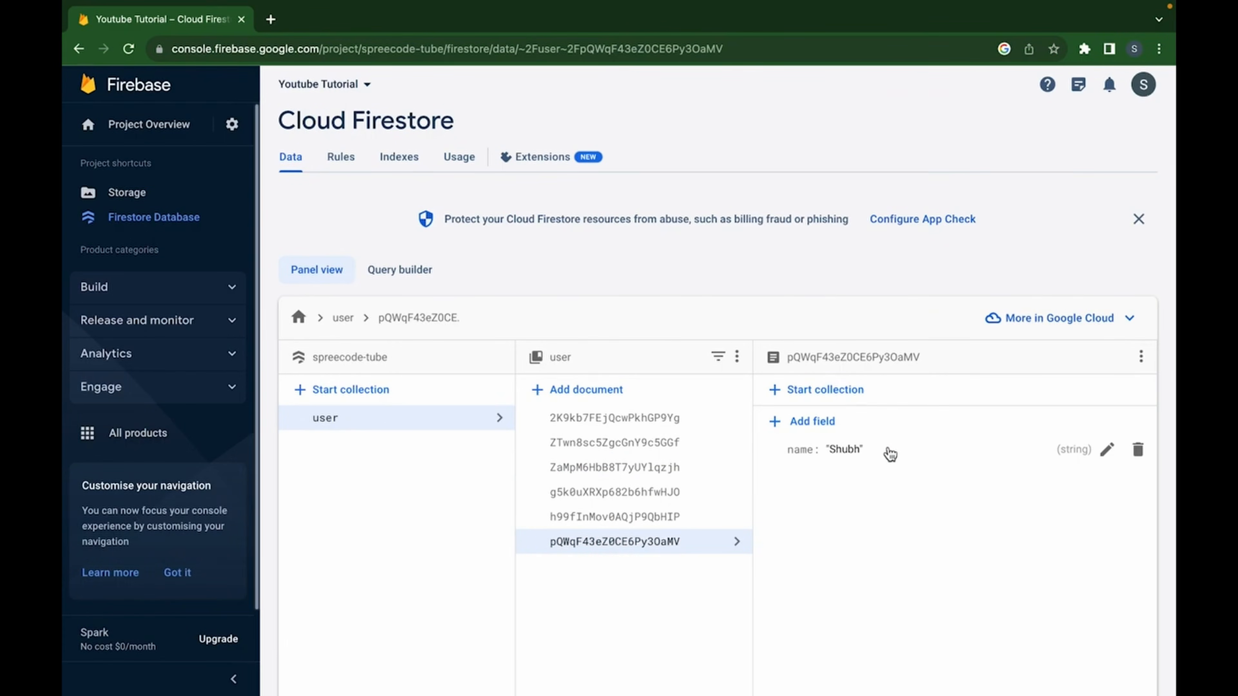
key("ctrl+Right")
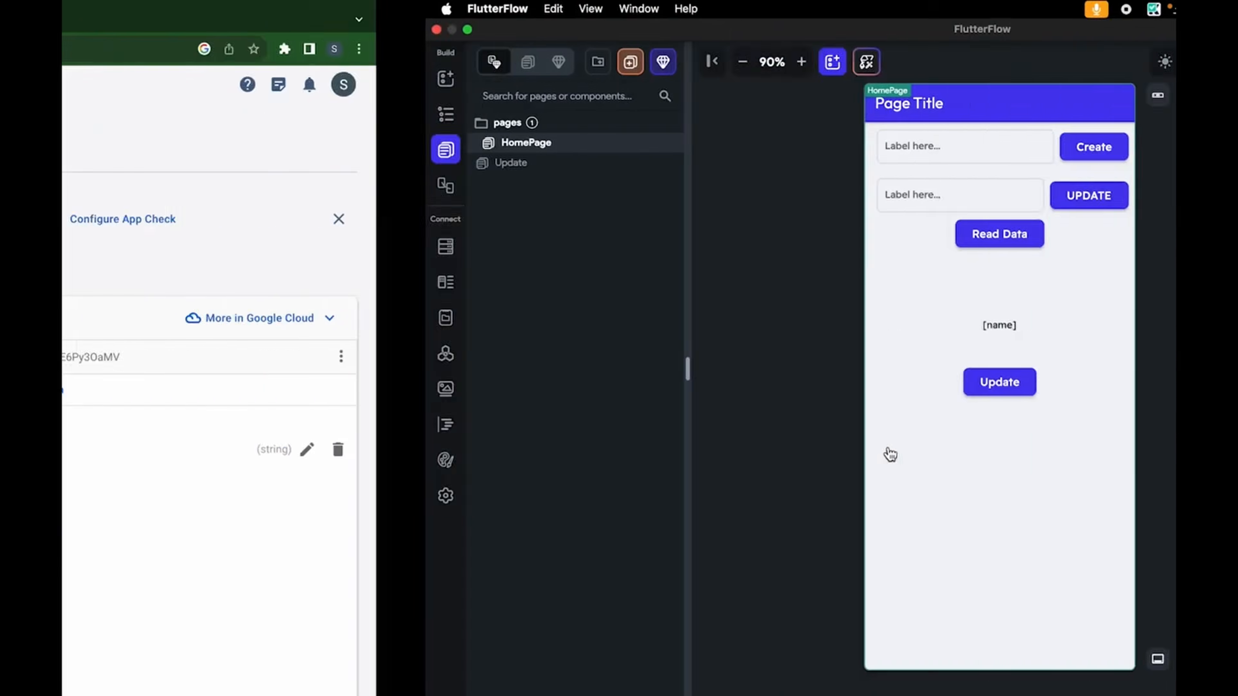
key("ctrl+Right")
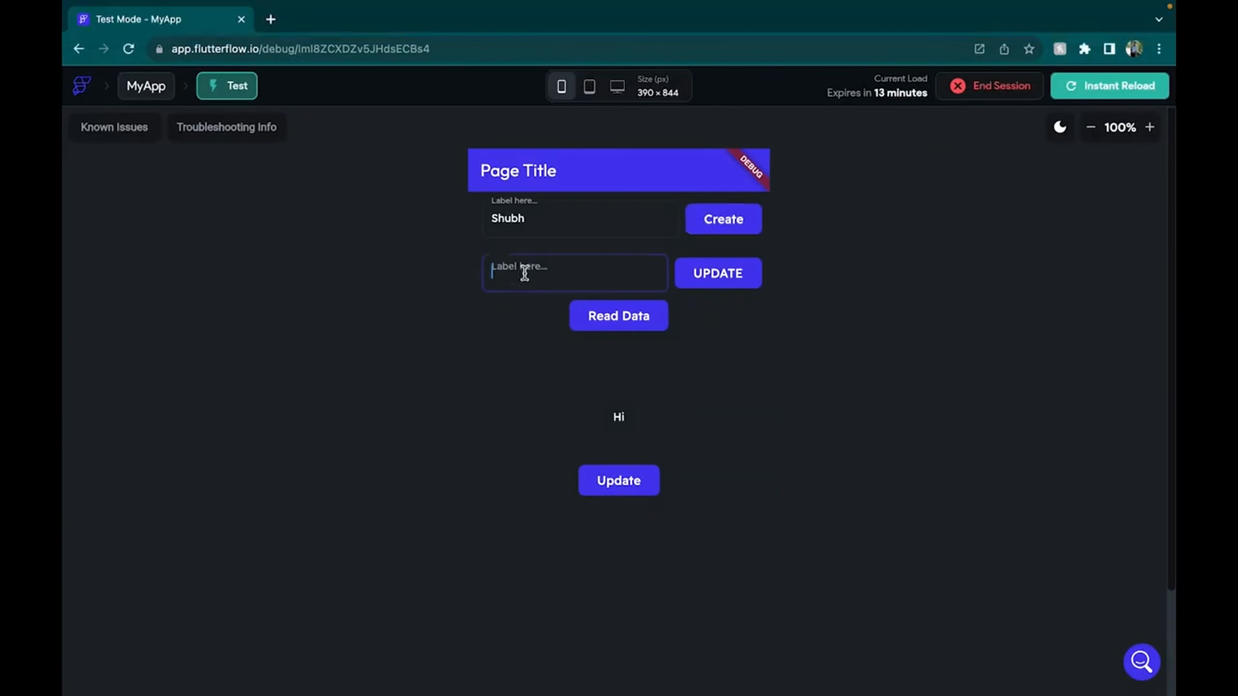
Enter 'hi' in the second Label field, tap UPDATE, then inspect the user documents in Firestore
left_click(524, 273)
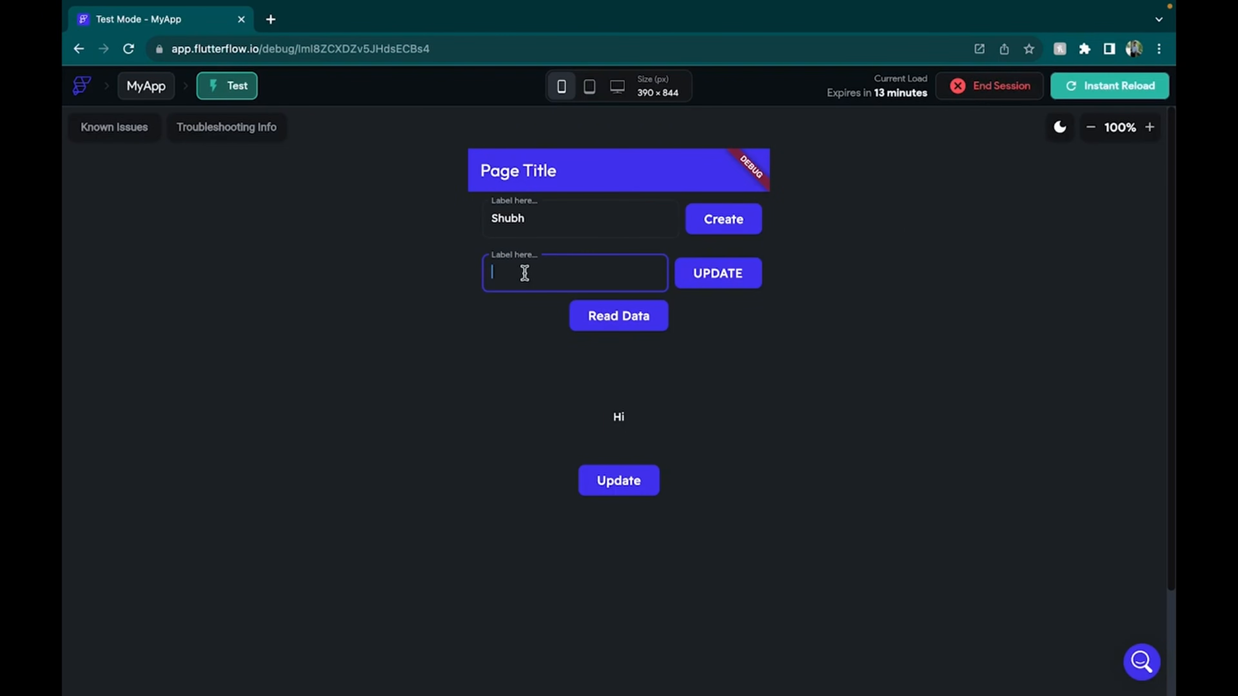
left_click(713, 282)
key("ctrl+Left")
key("ctrl+Left")
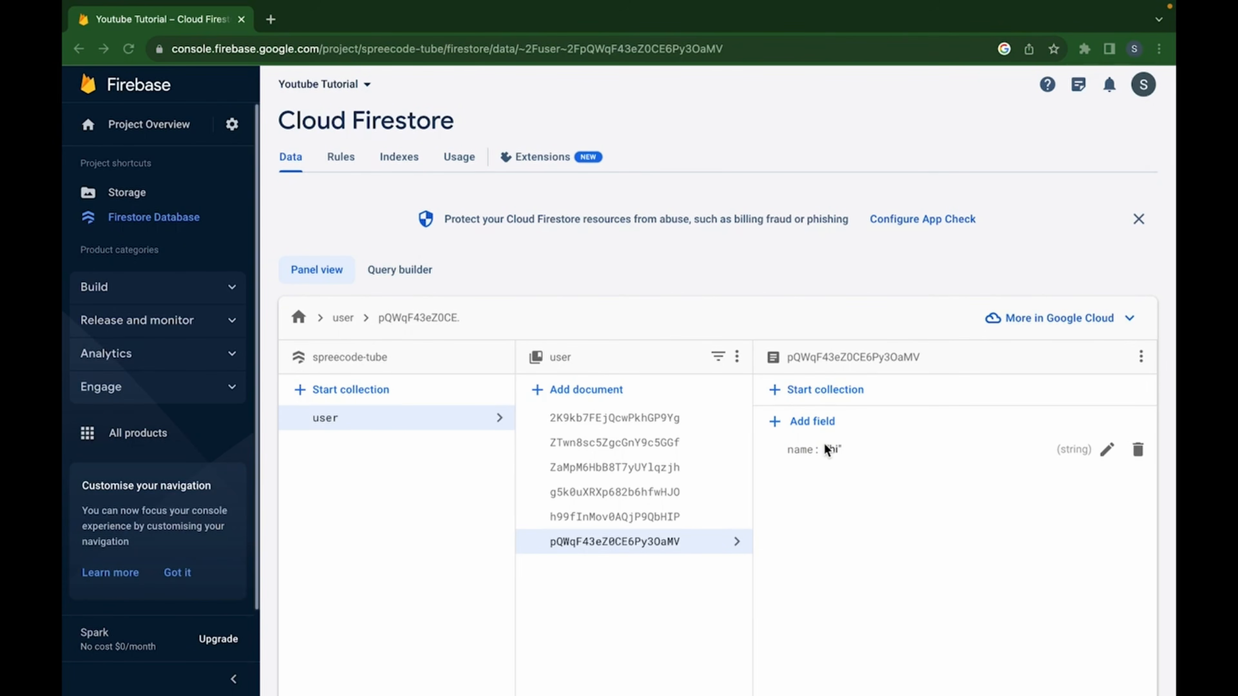
left_click(694, 419)
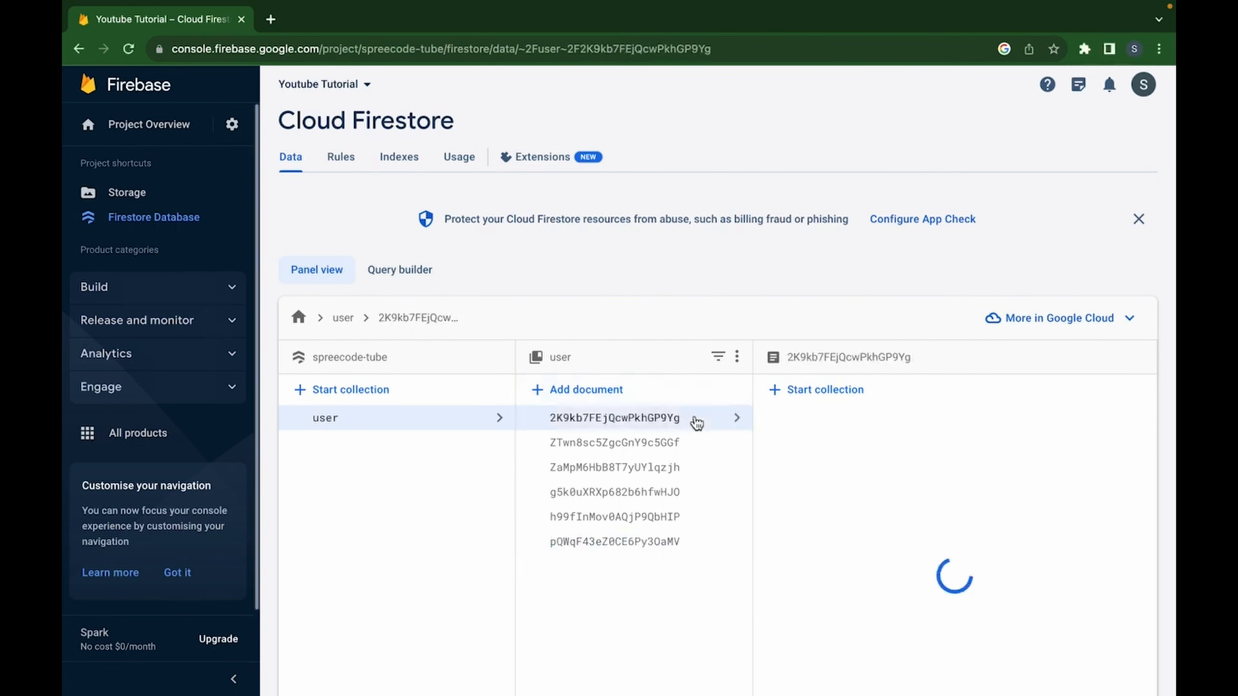
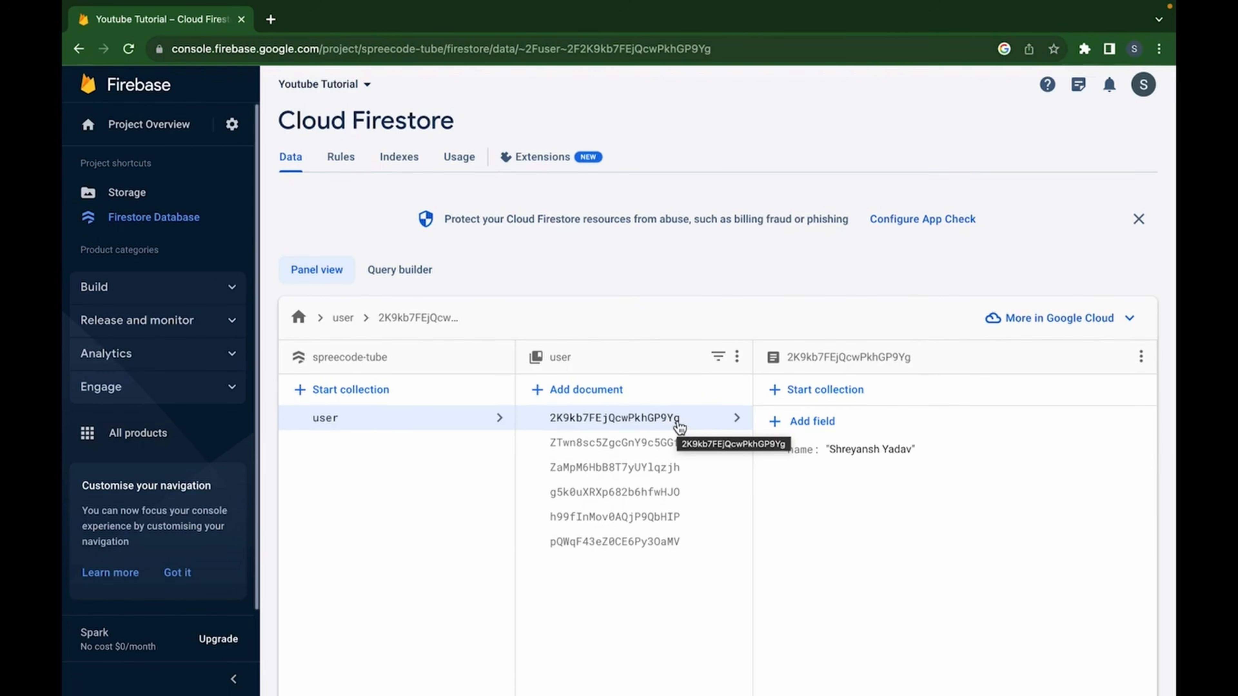
Add a Show Snack Bar action after the UPDATE button's update action
key("ctrl+Right")
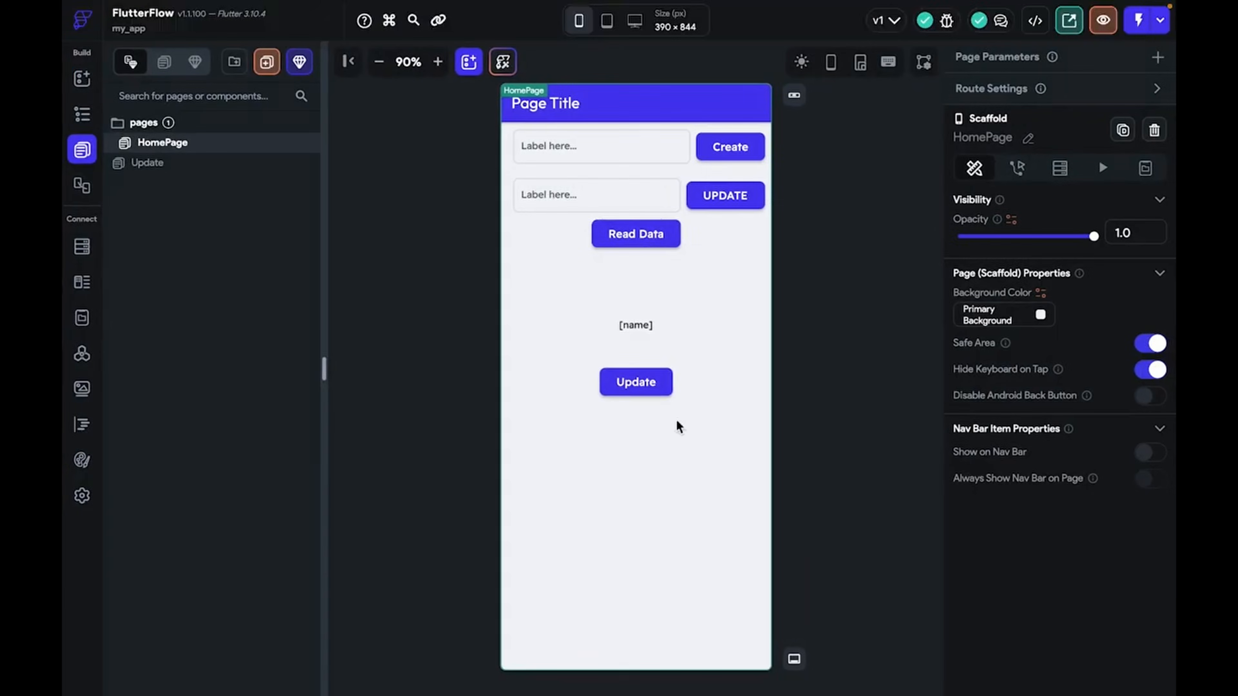
key("ctrl+Right")
key("ctrl+Left")
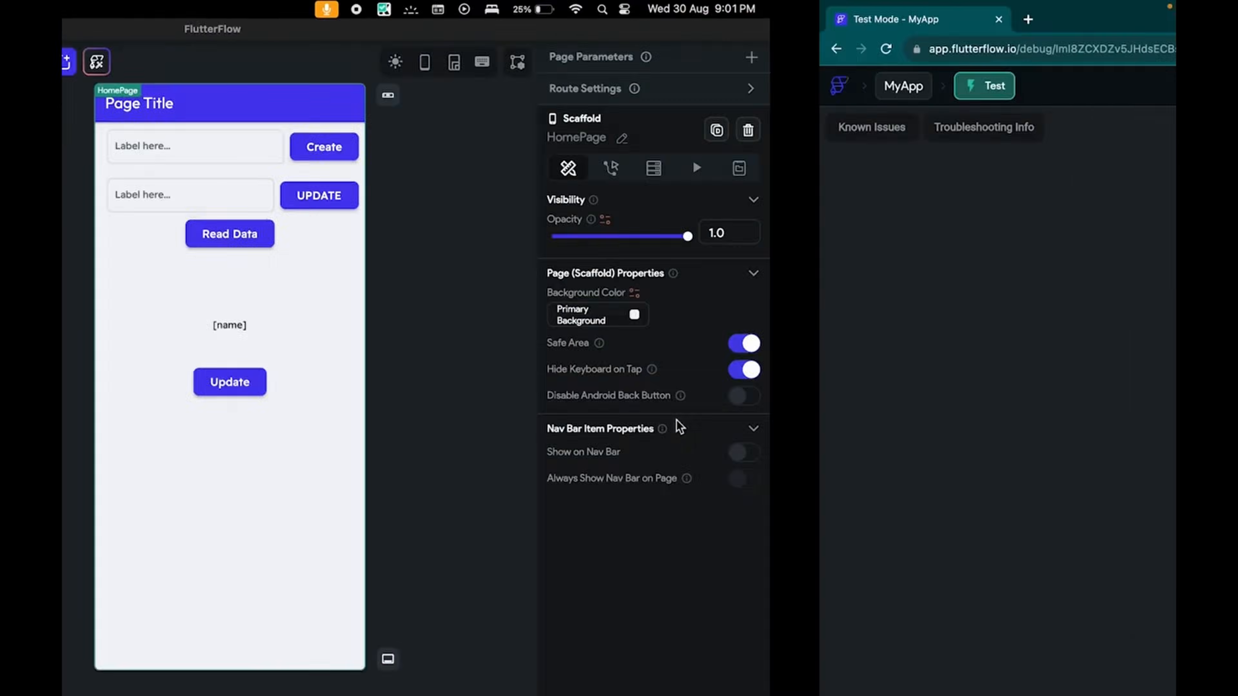
left_click(726, 196)
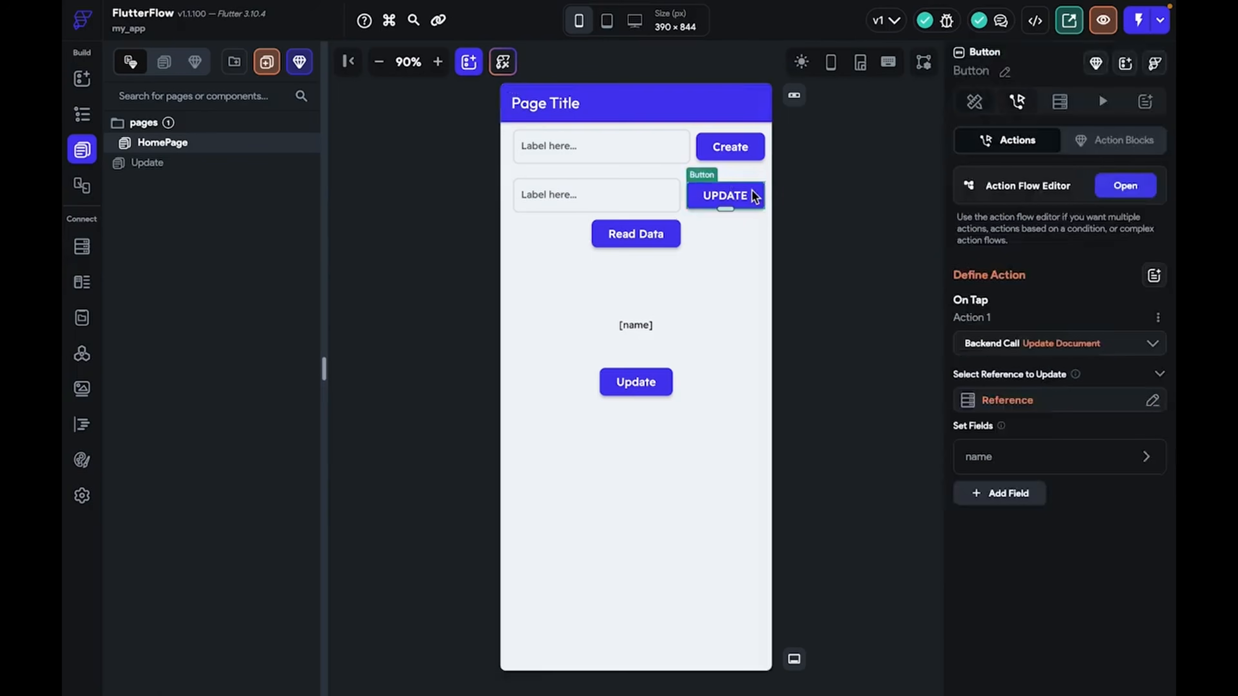
left_click(1154, 187)
left_click(488, 234)
left_click(492, 266)
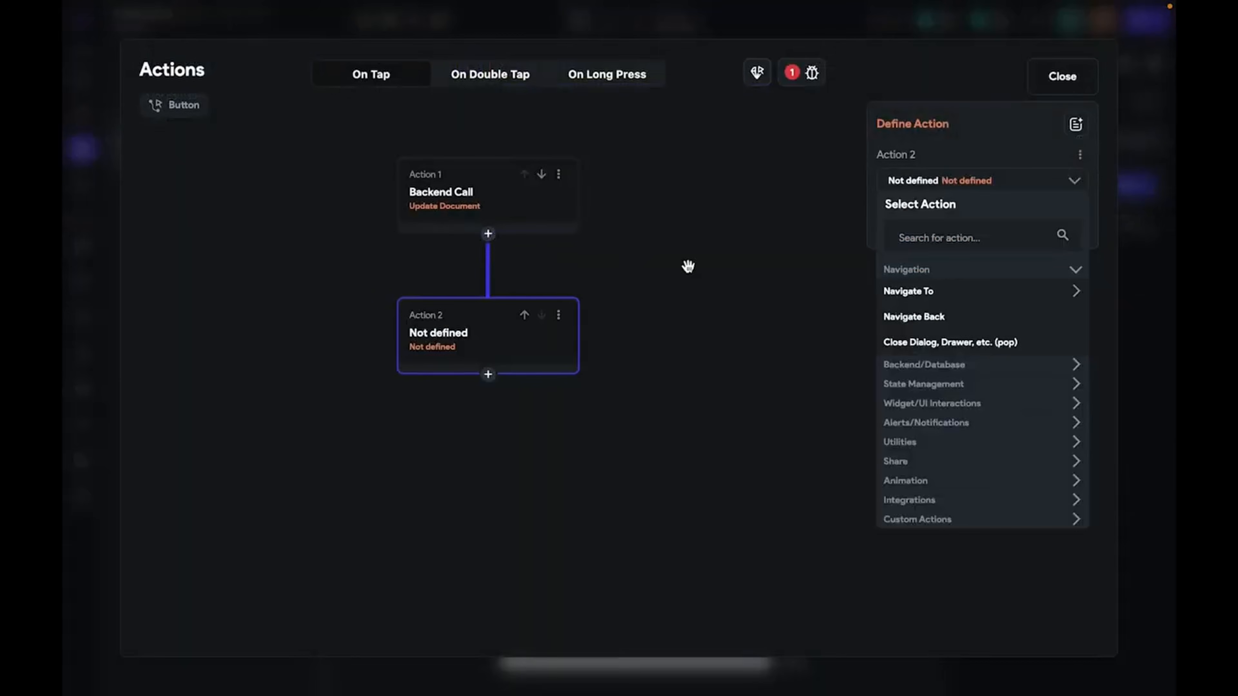
type("snack")
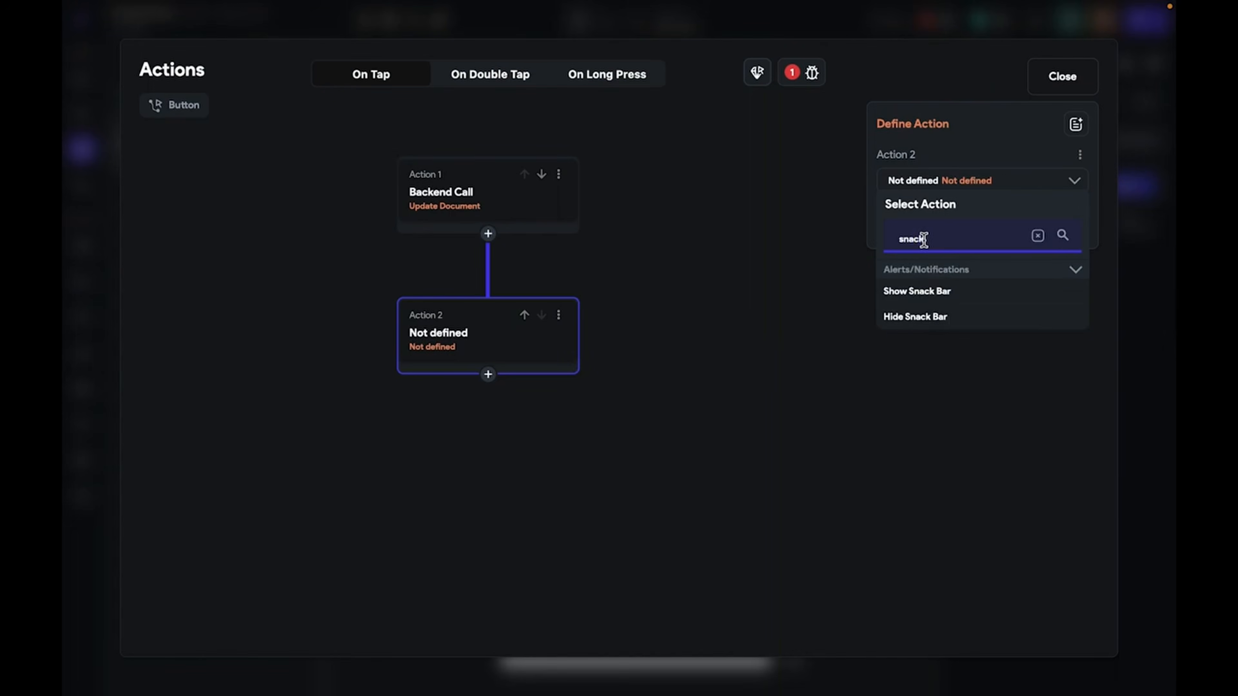
left_click(924, 291)
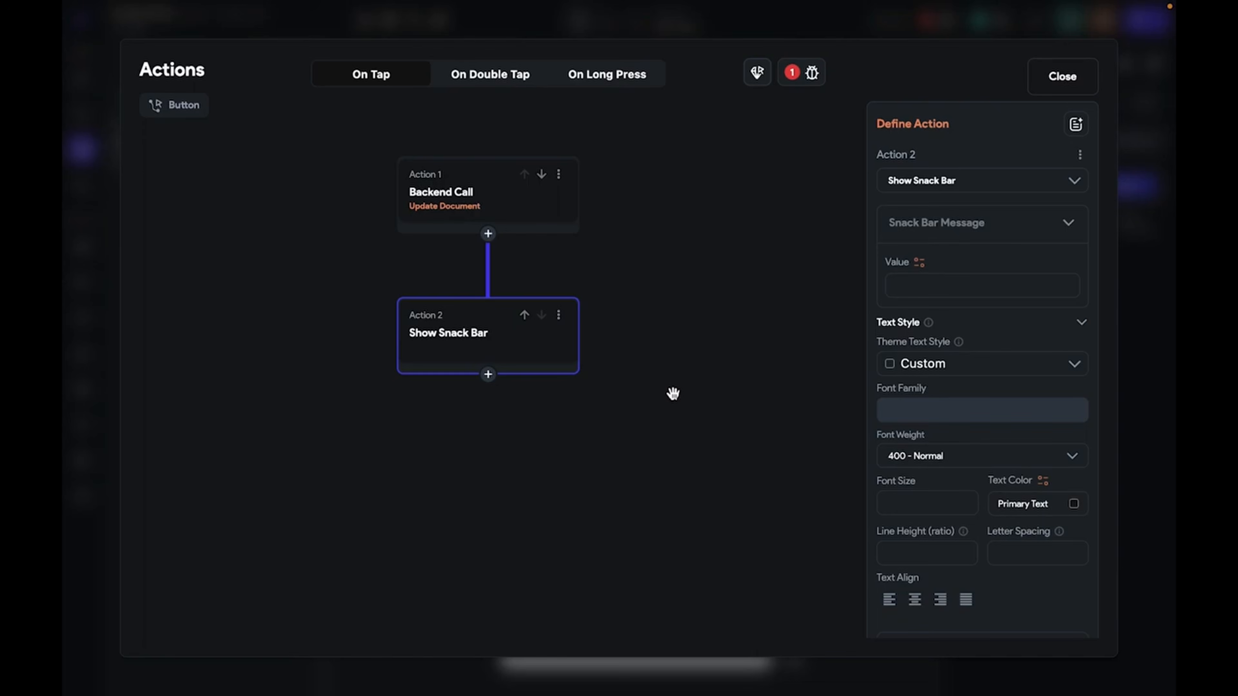
Make the snack bar message Combine Text, starting with returnName's Reference Document ID
left_click(920, 265)
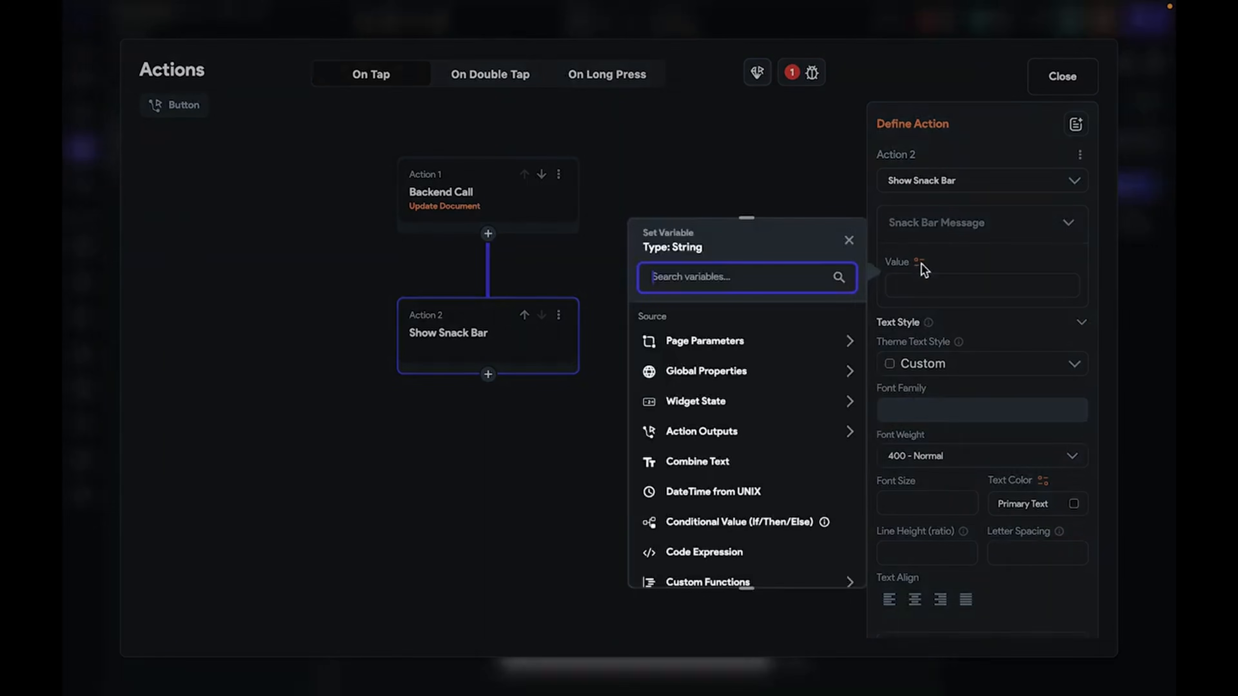
left_click(735, 434)
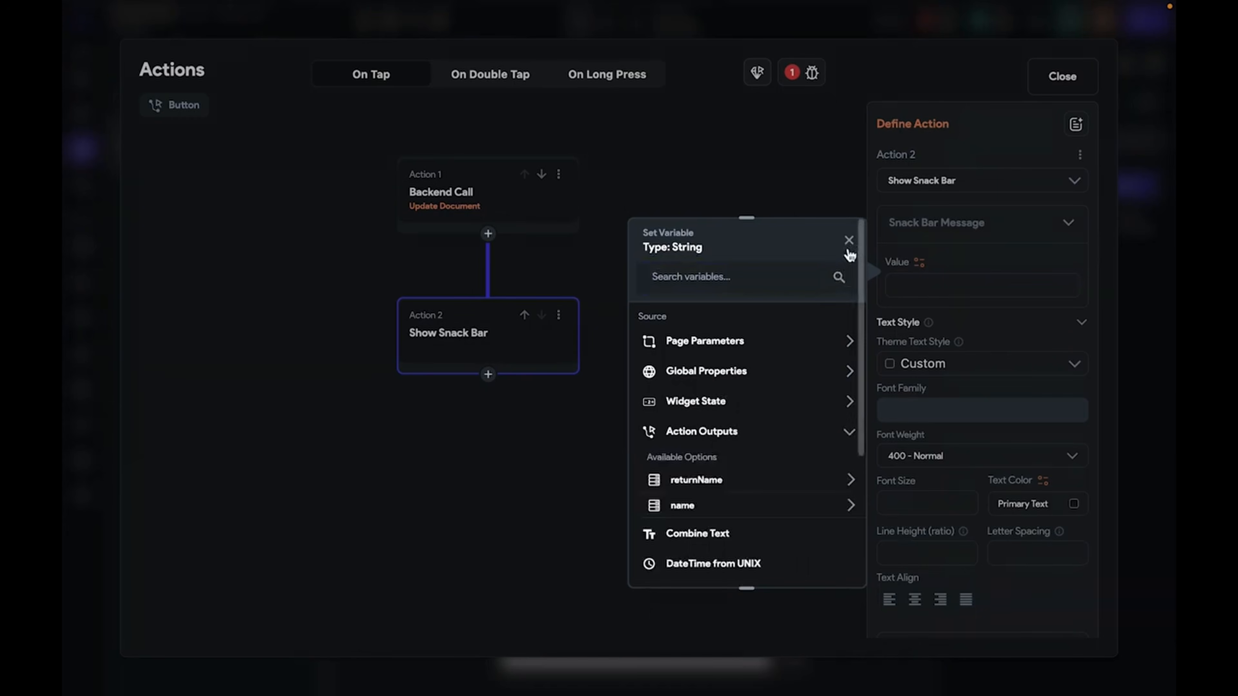
left_click(756, 285)
type("combin")
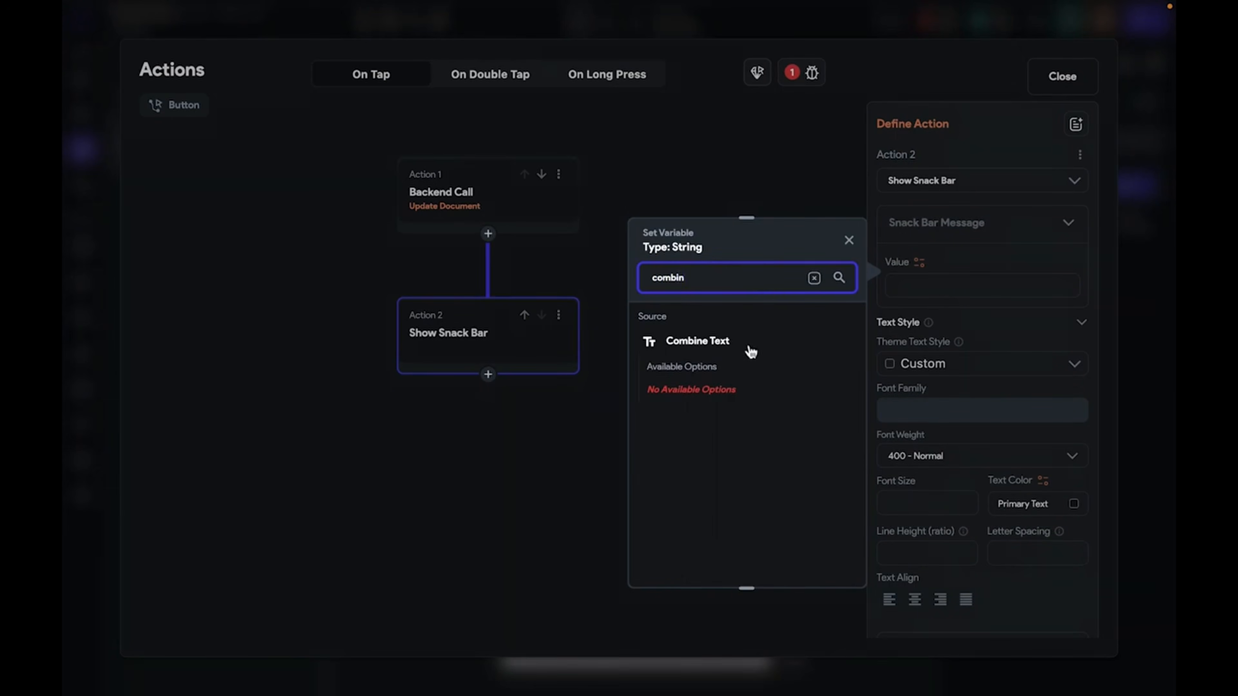
left_click(751, 351)
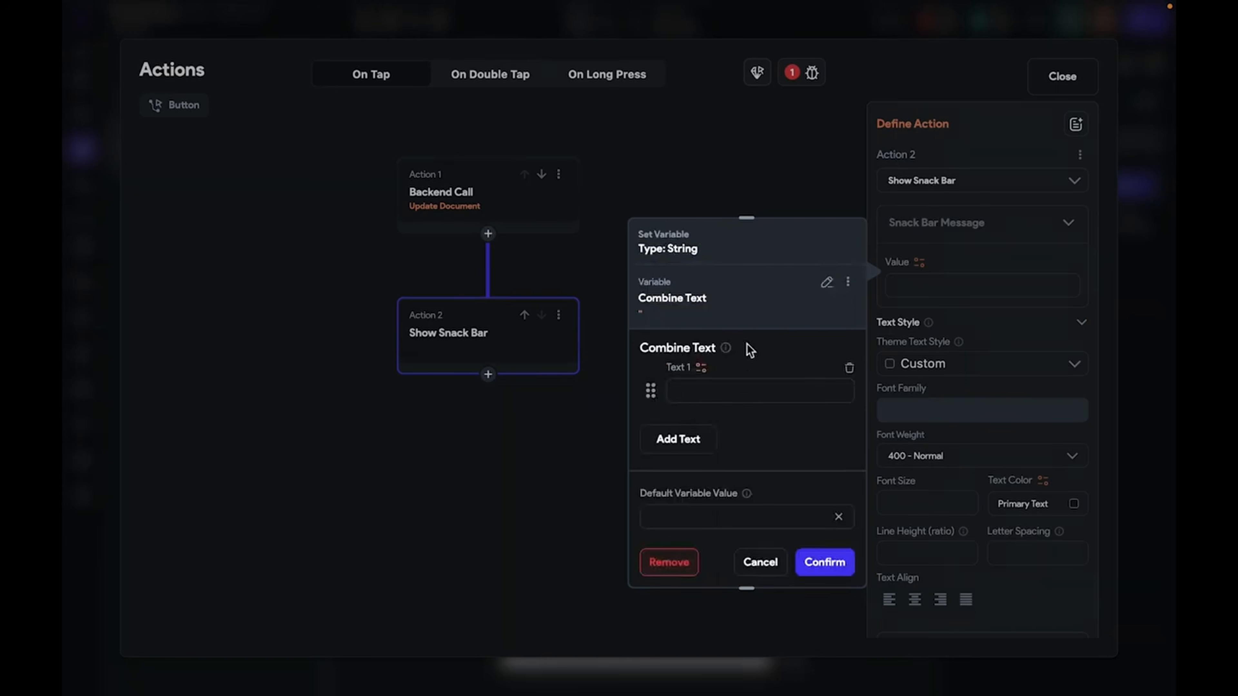
left_click(742, 381)
left_click(700, 367)
left_click(511, 520)
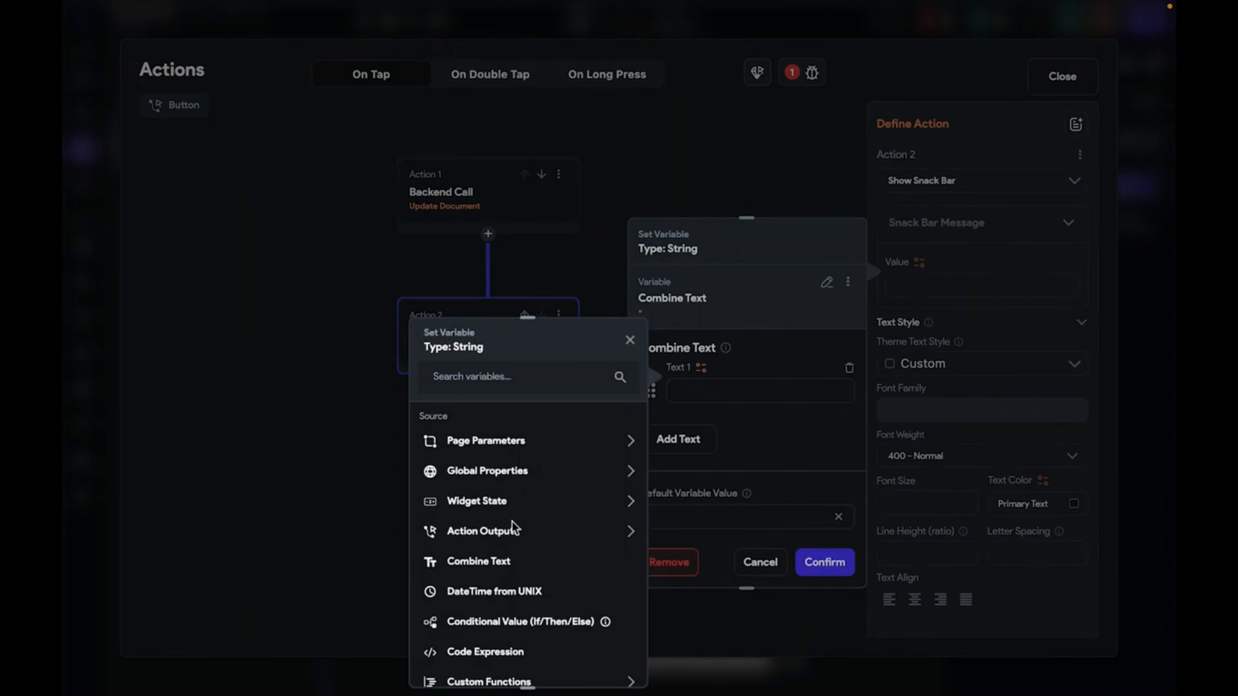
left_click(501, 585)
left_click(506, 630)
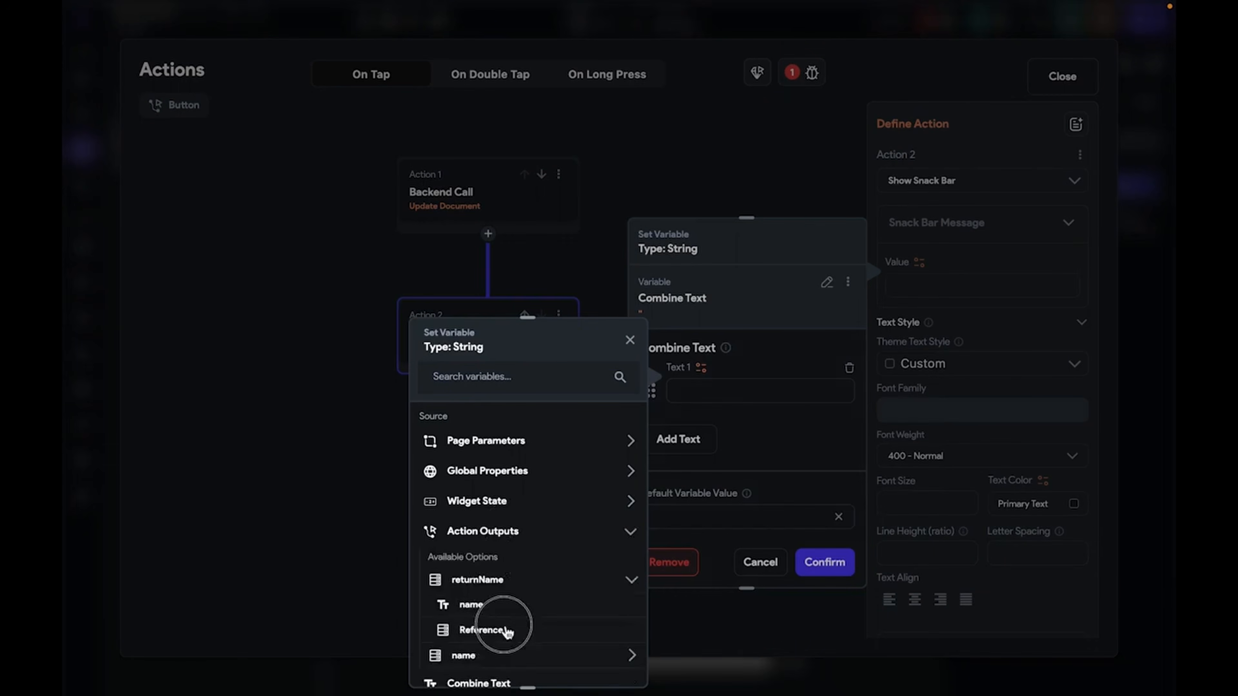
left_click(605, 662)
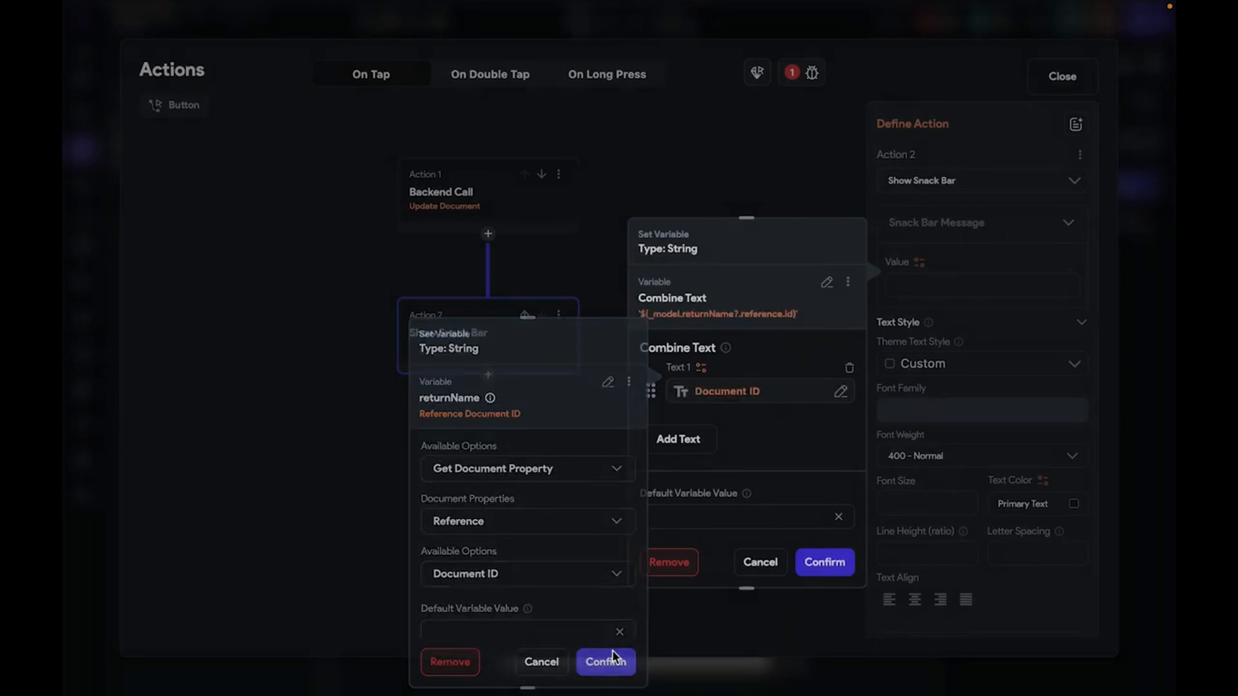
Append ' is been updated' as the second text piece, confirm, and save the project
left_click(683, 440)
left_click(704, 451)
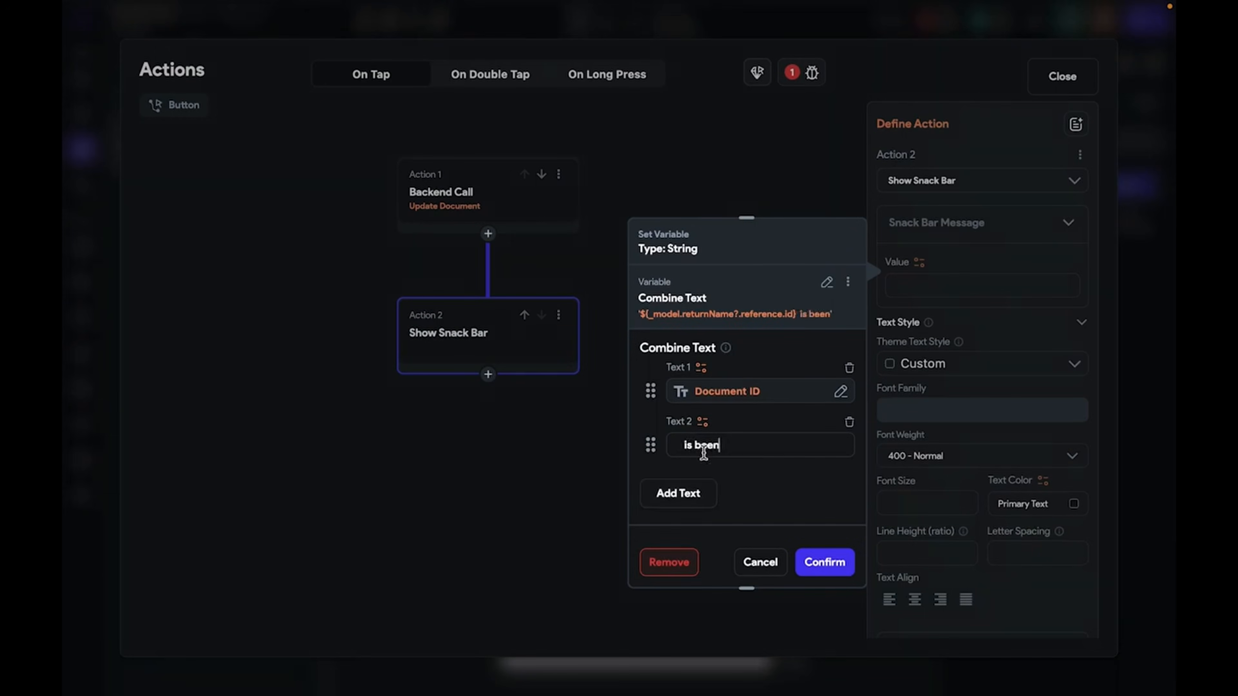
type("is been updated")
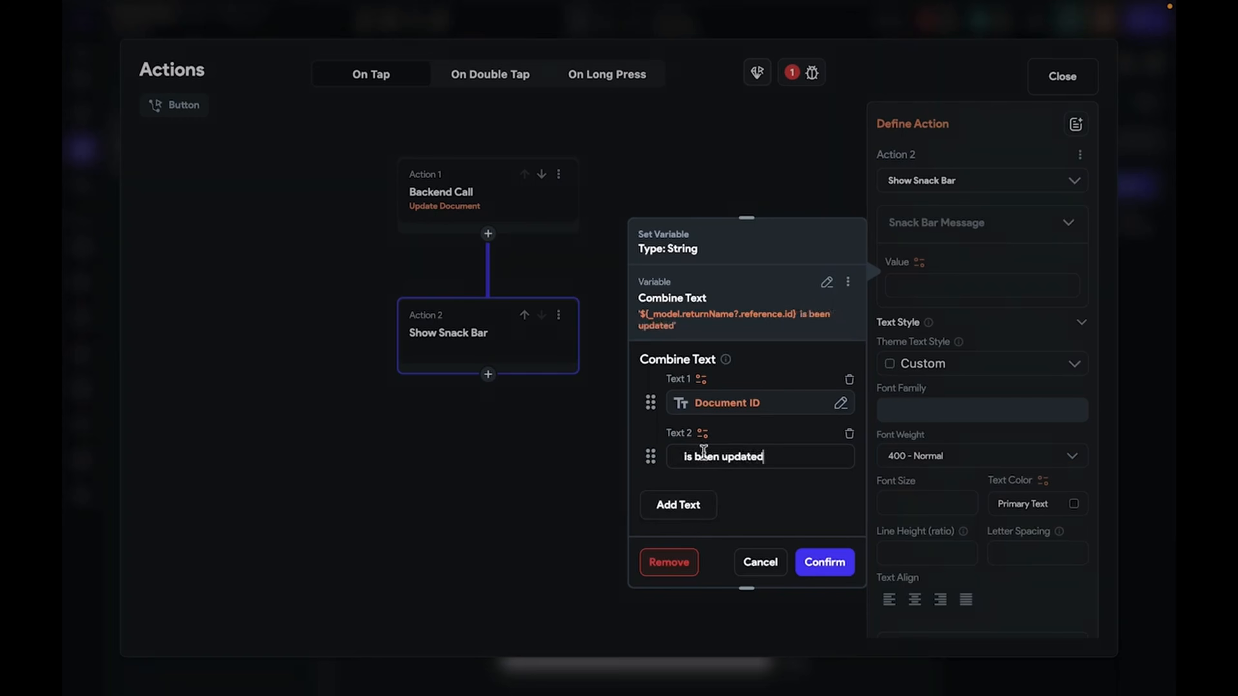
left_click(825, 562)
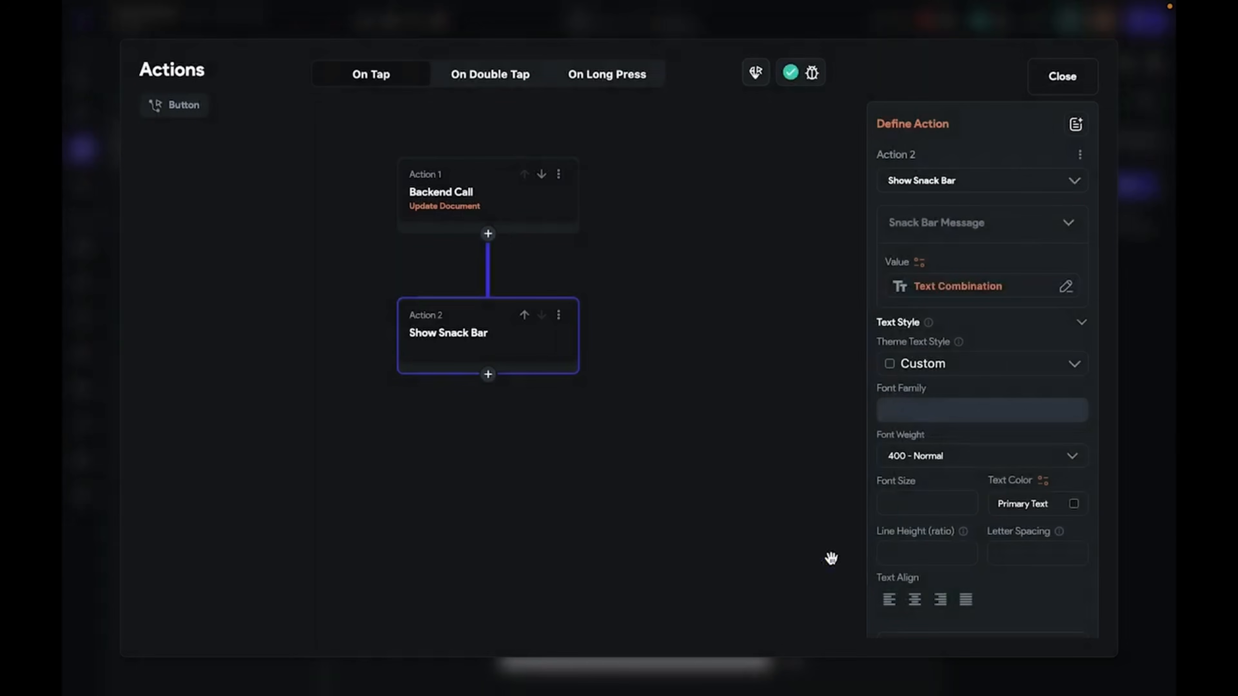
left_click(1055, 83)
key("ctrl+s")
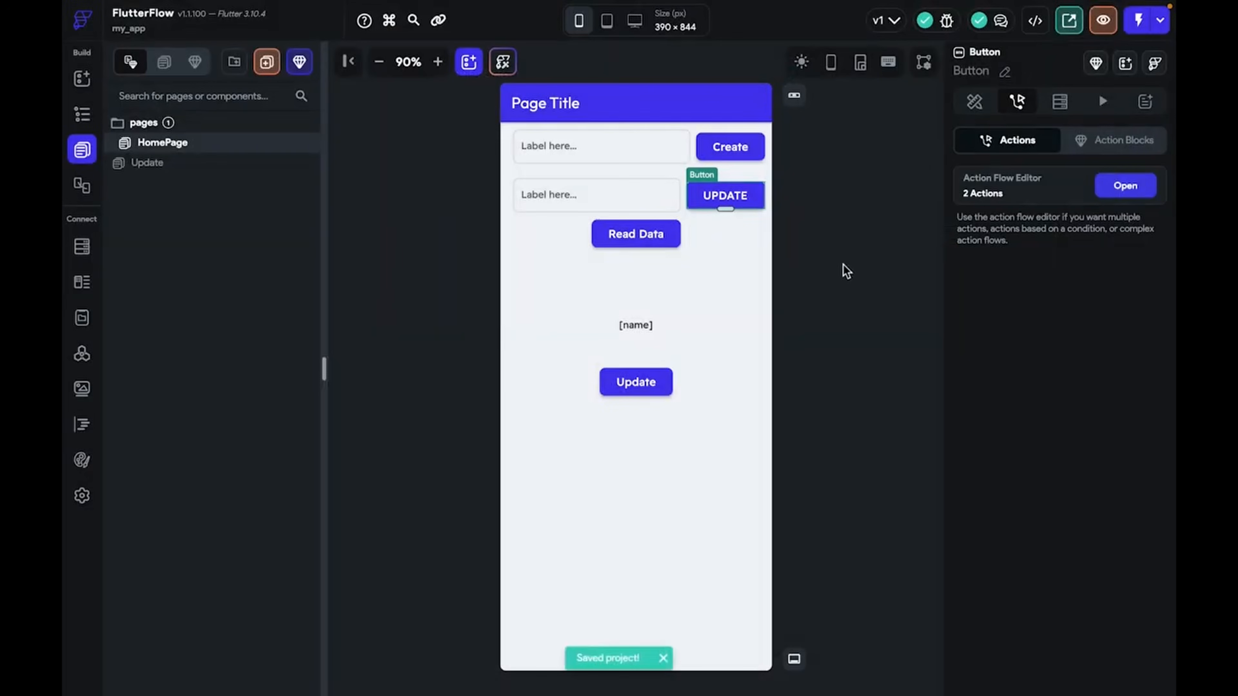
In the light-themed test app, create a user from the typed name and open its document
key("ctrl+Right")
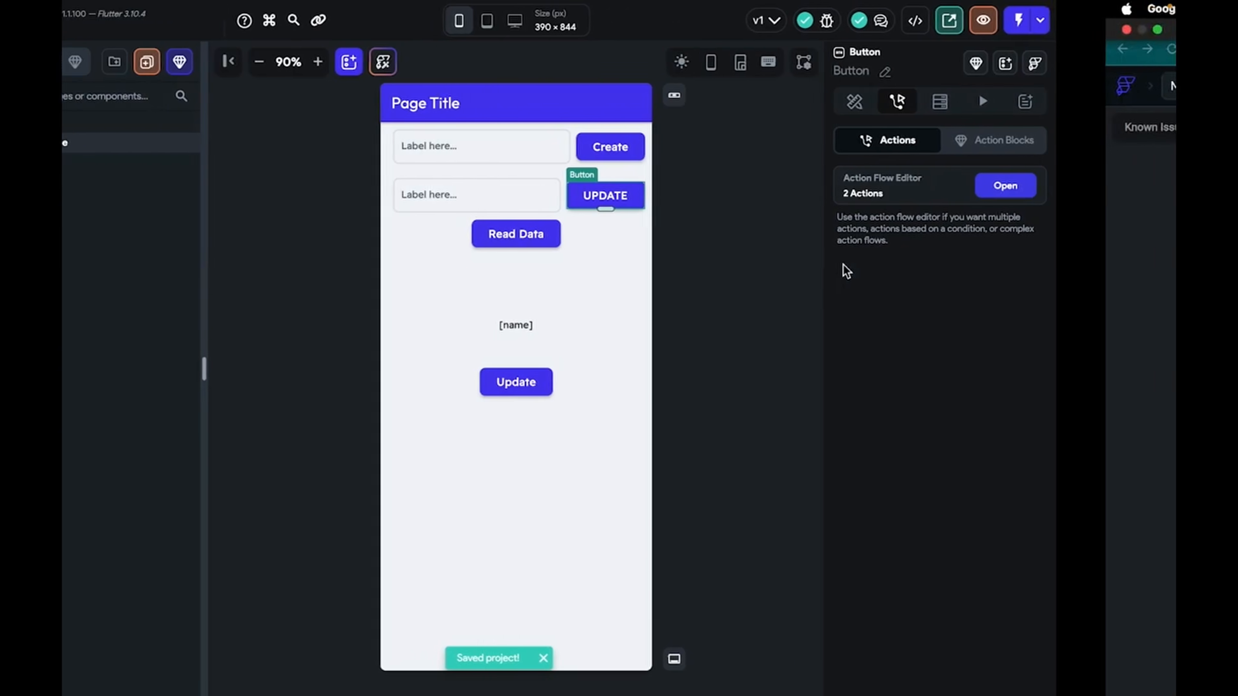
key("ctrl+Left")
key("ctrl+Right")
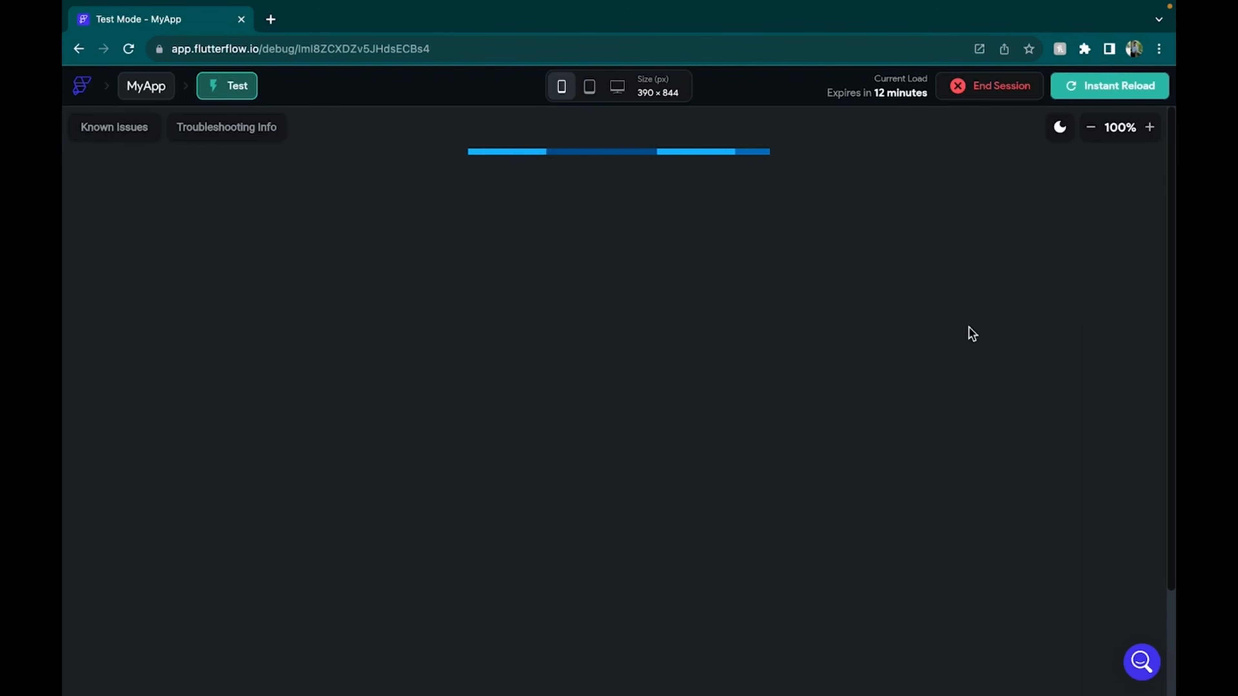
left_click(1061, 131)
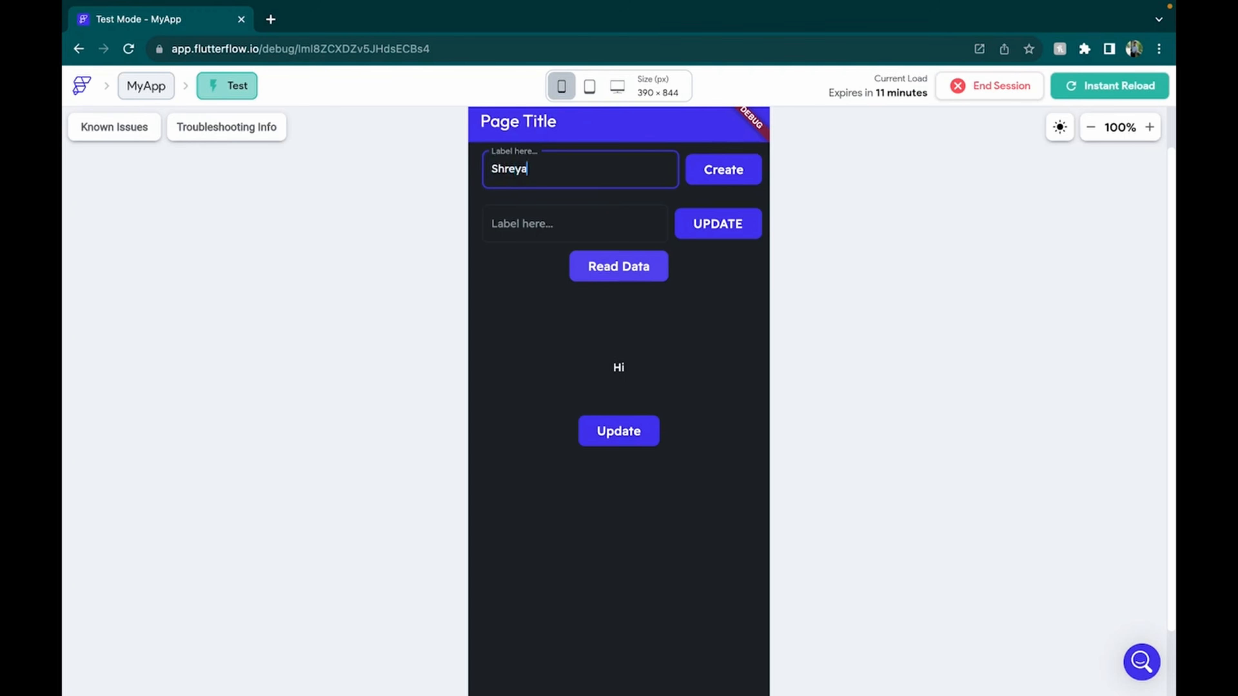
left_click(731, 181)
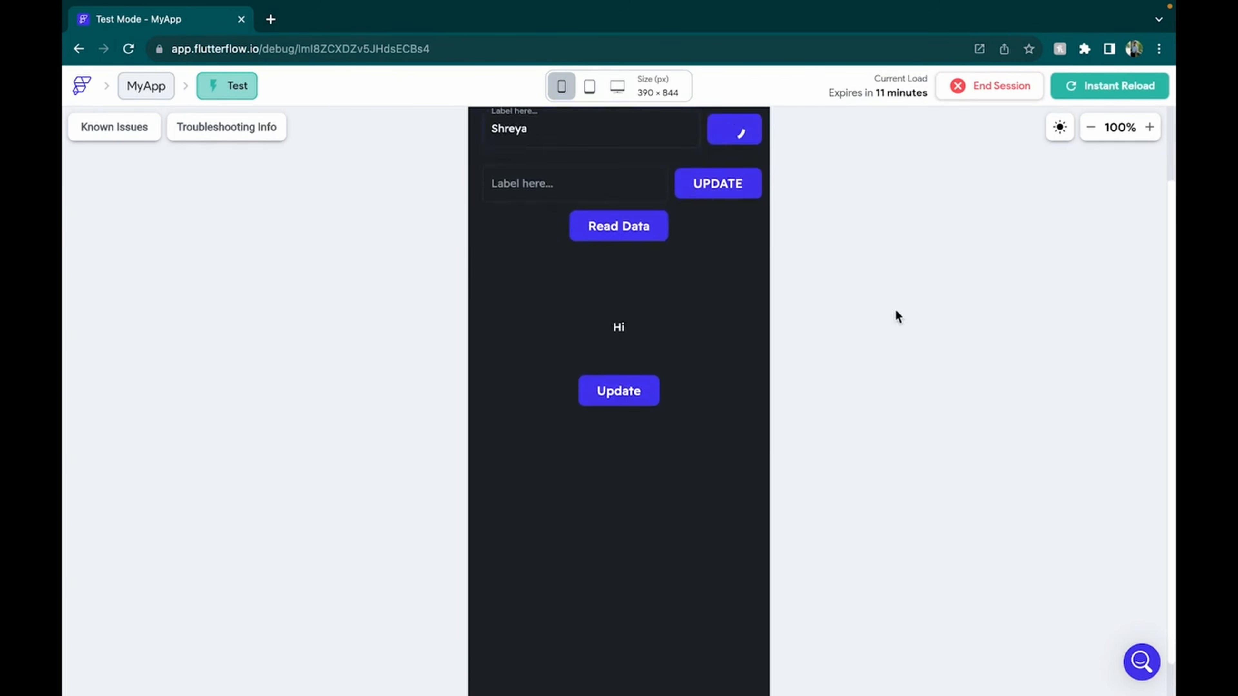
left_click(1090, 127)
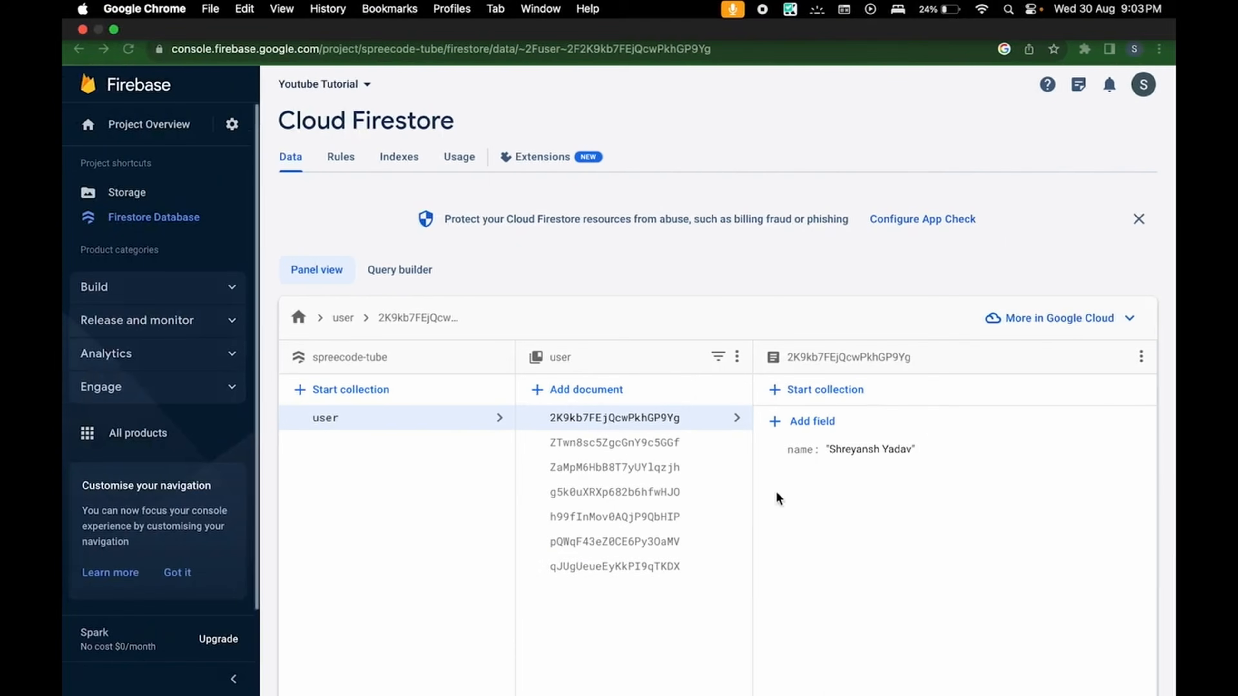
left_click(685, 571)
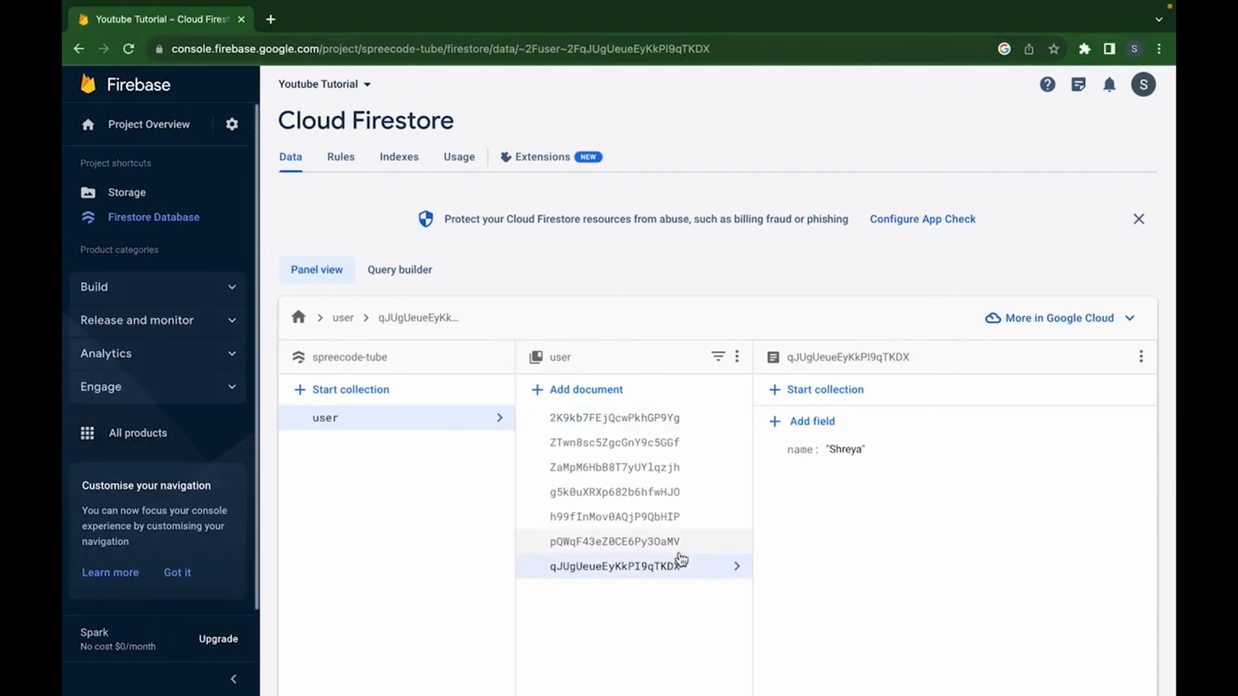
Enter a new name, tap UPDATE, and verify the change in the Firestore console
key("ctrl+Right")
key("ctrl+Right")
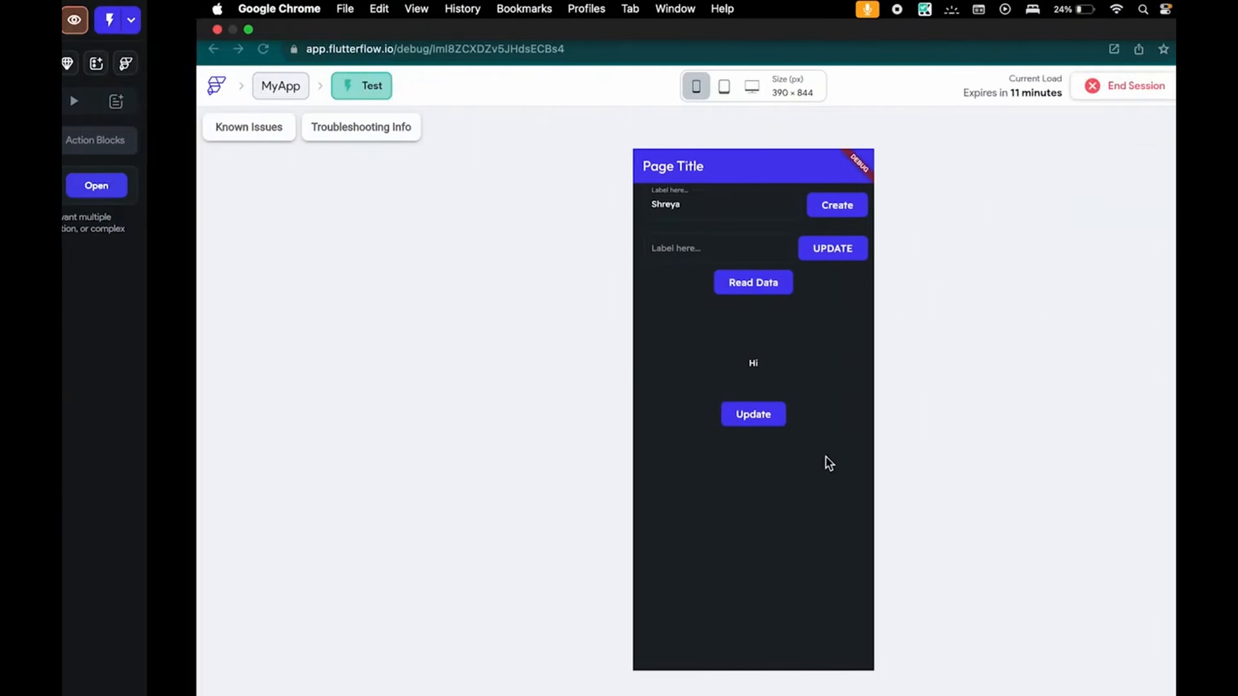
left_click(611, 251)
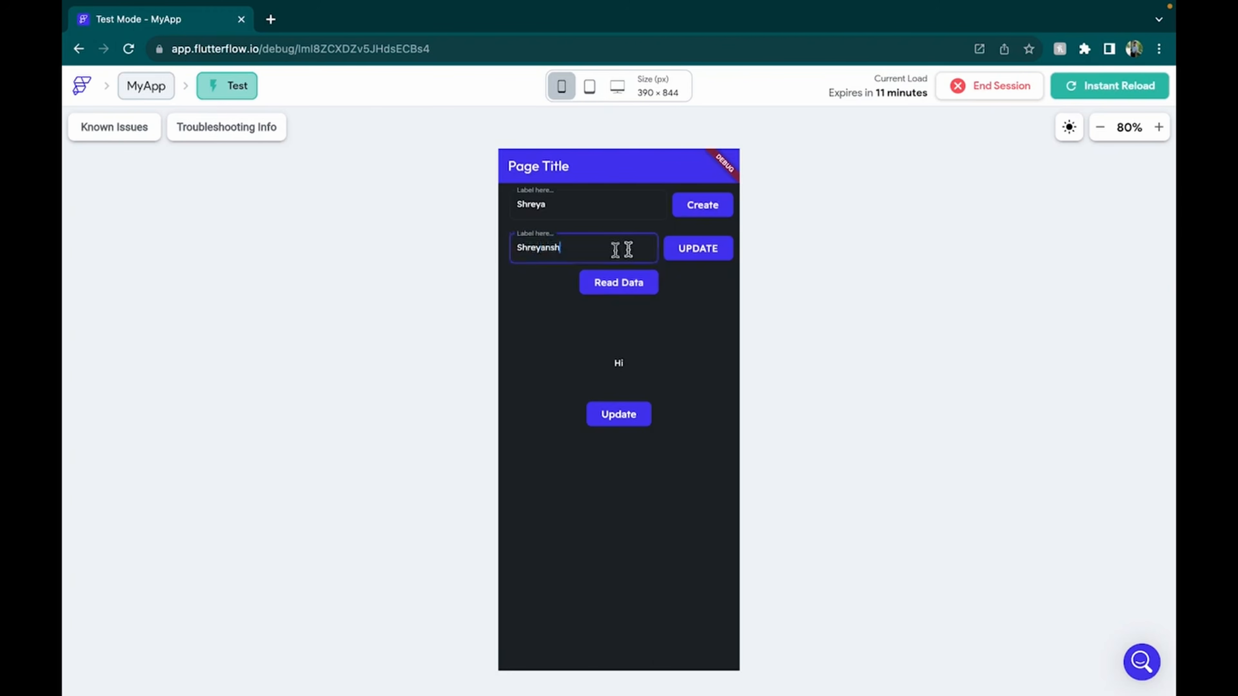
left_click(723, 249)
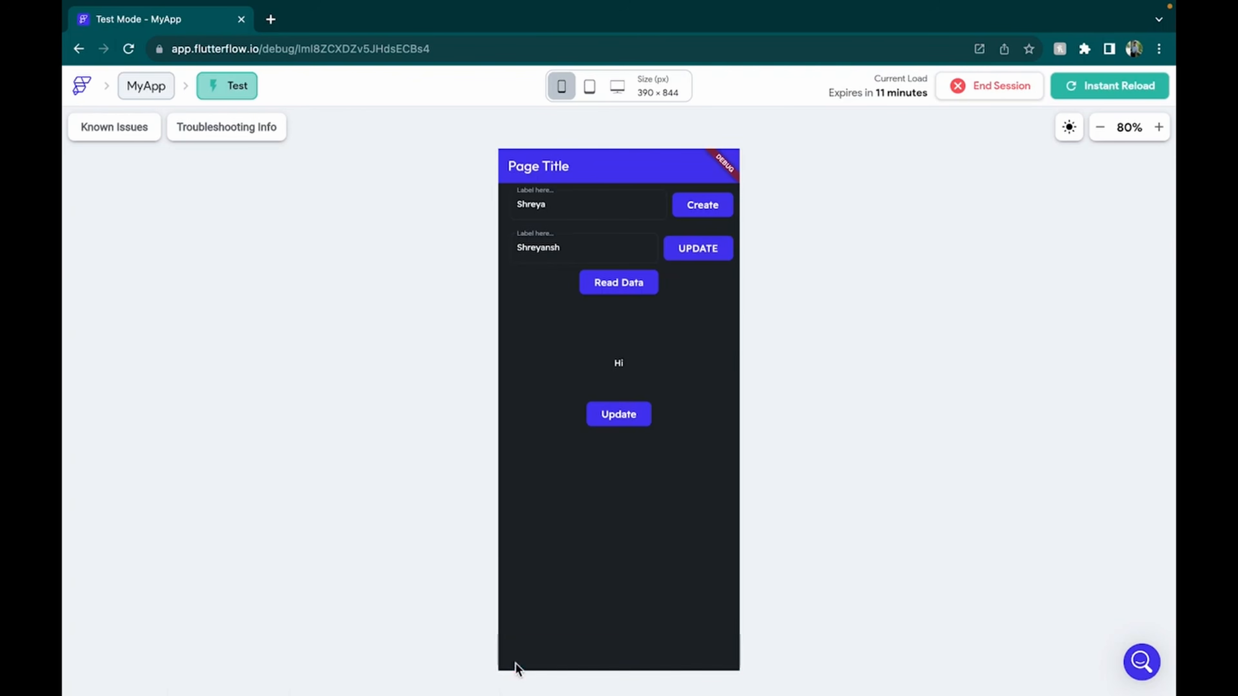
key("ctrl+Left")
key("ctrl+Left")
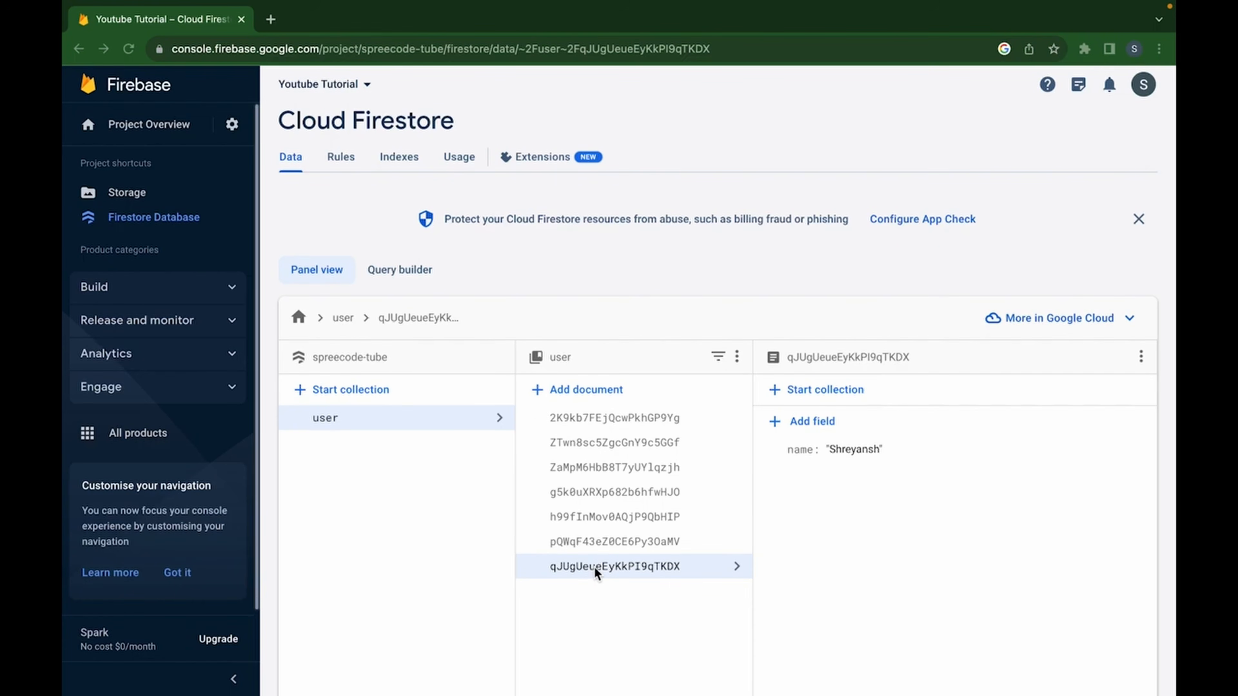
key("ctrl+Right")
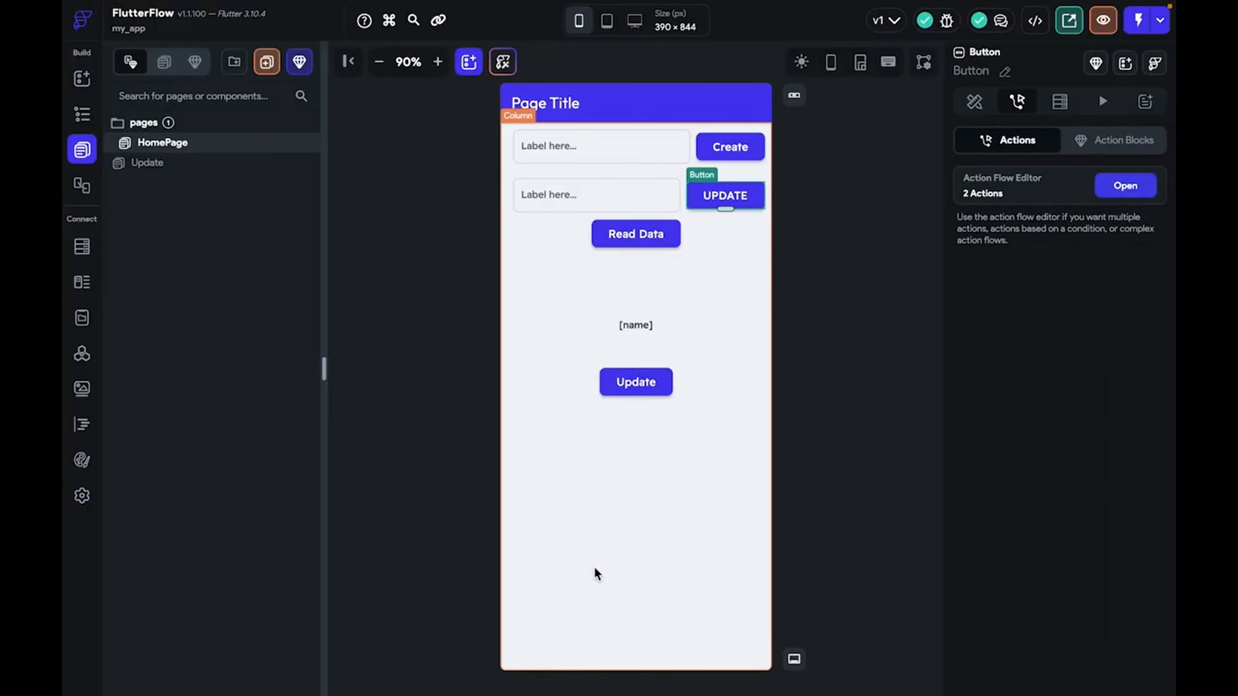
Replace the lower button's navigation with a Delete Document call on returnName's Reference
left_click(652, 383)
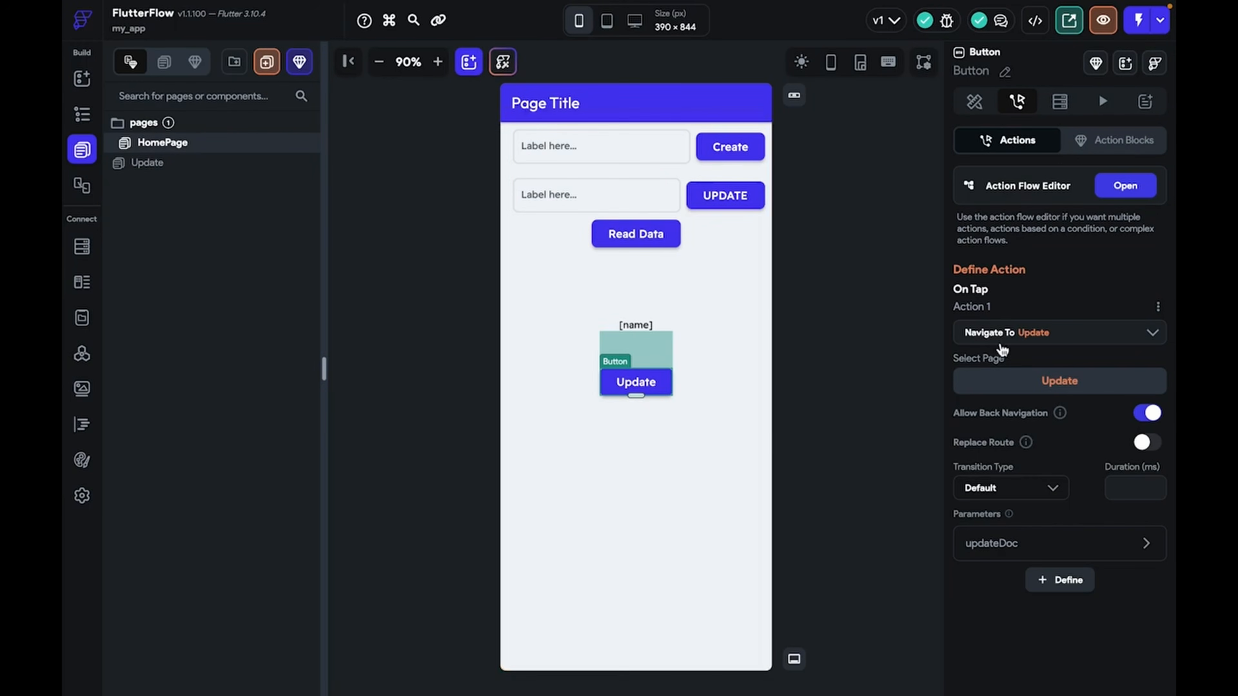
left_click(1029, 337)
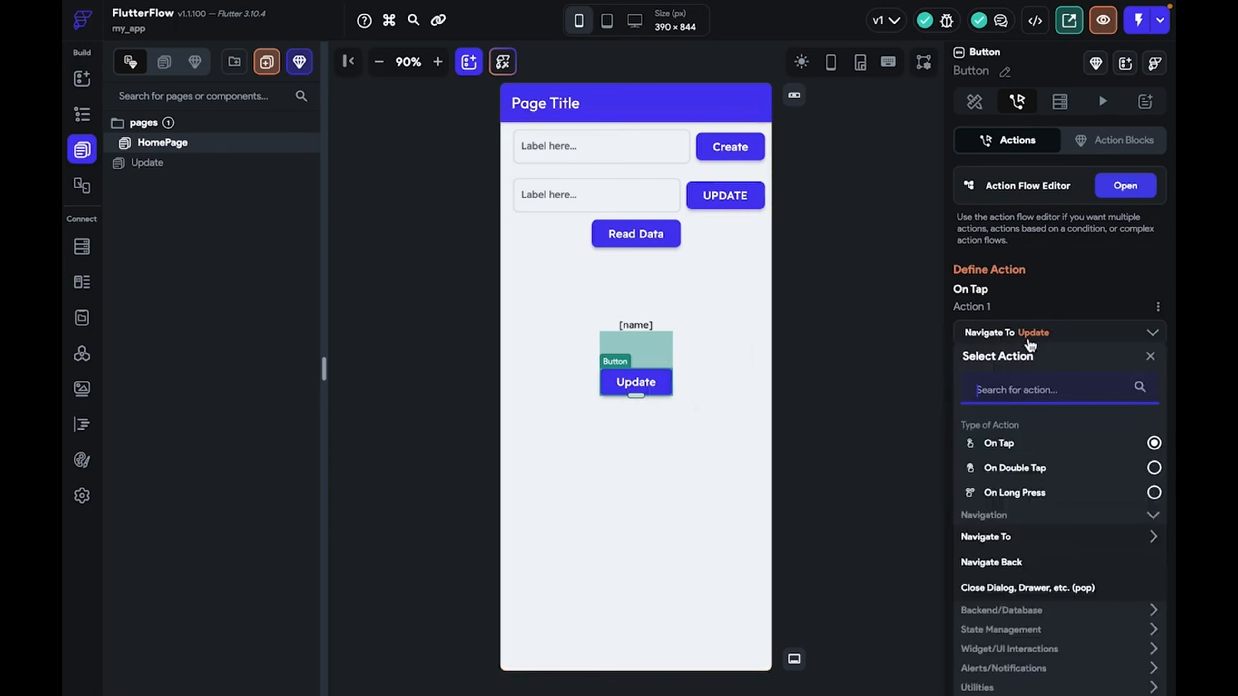
type("dle")
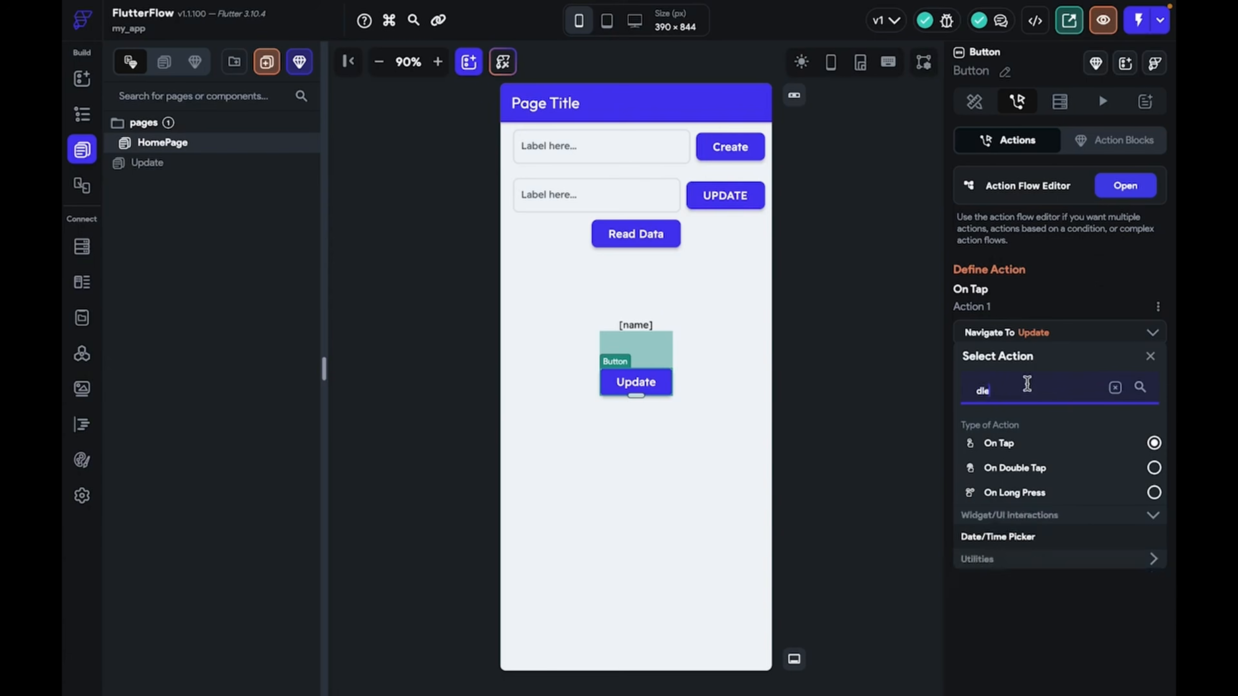
key("BackSpace")
key("BackSpace")
type("el")
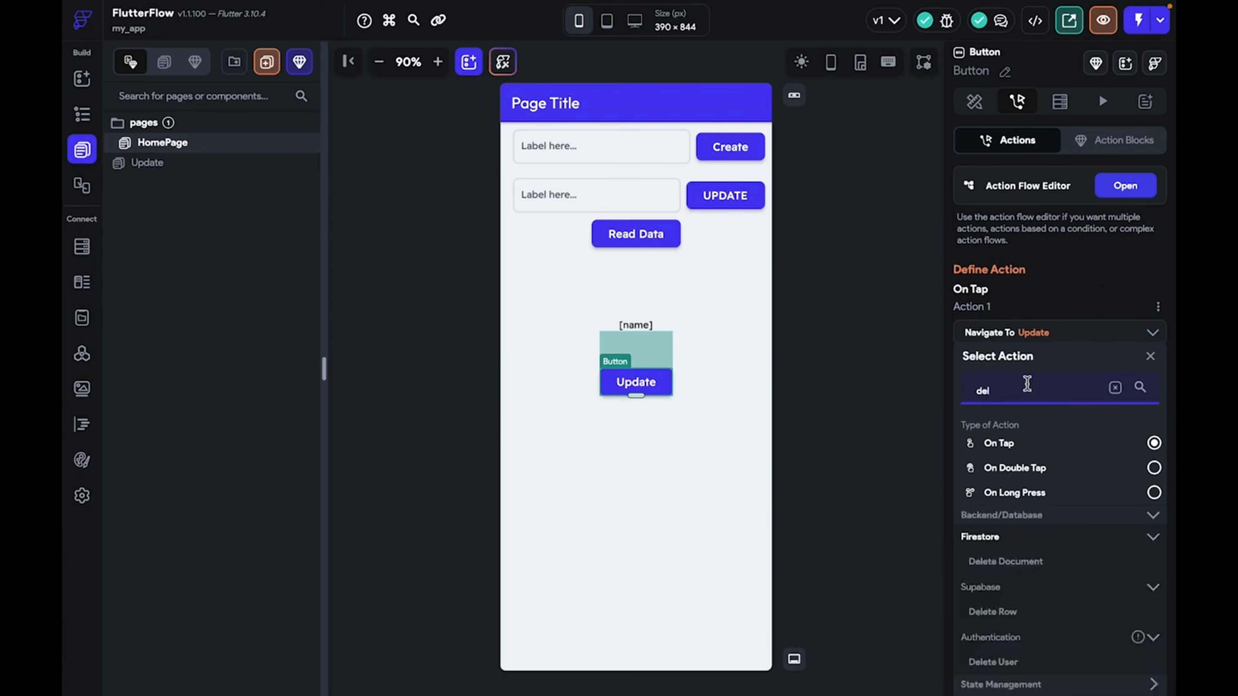
type("ete")
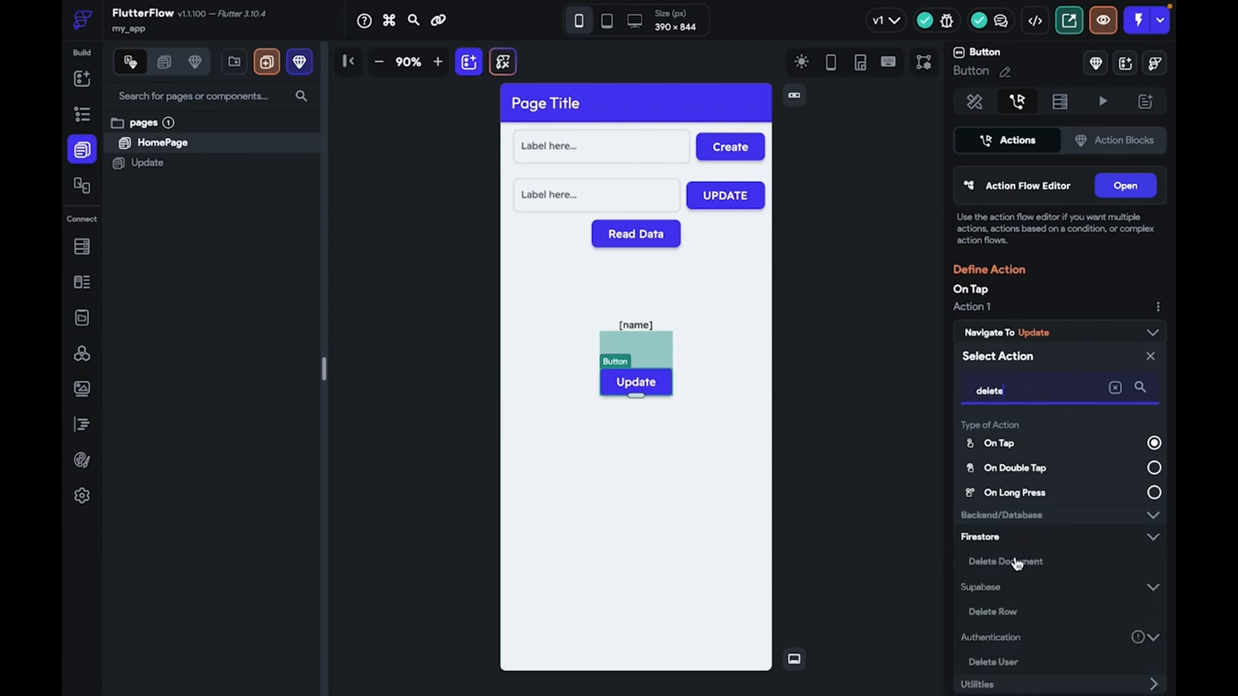
left_click(1016, 565)
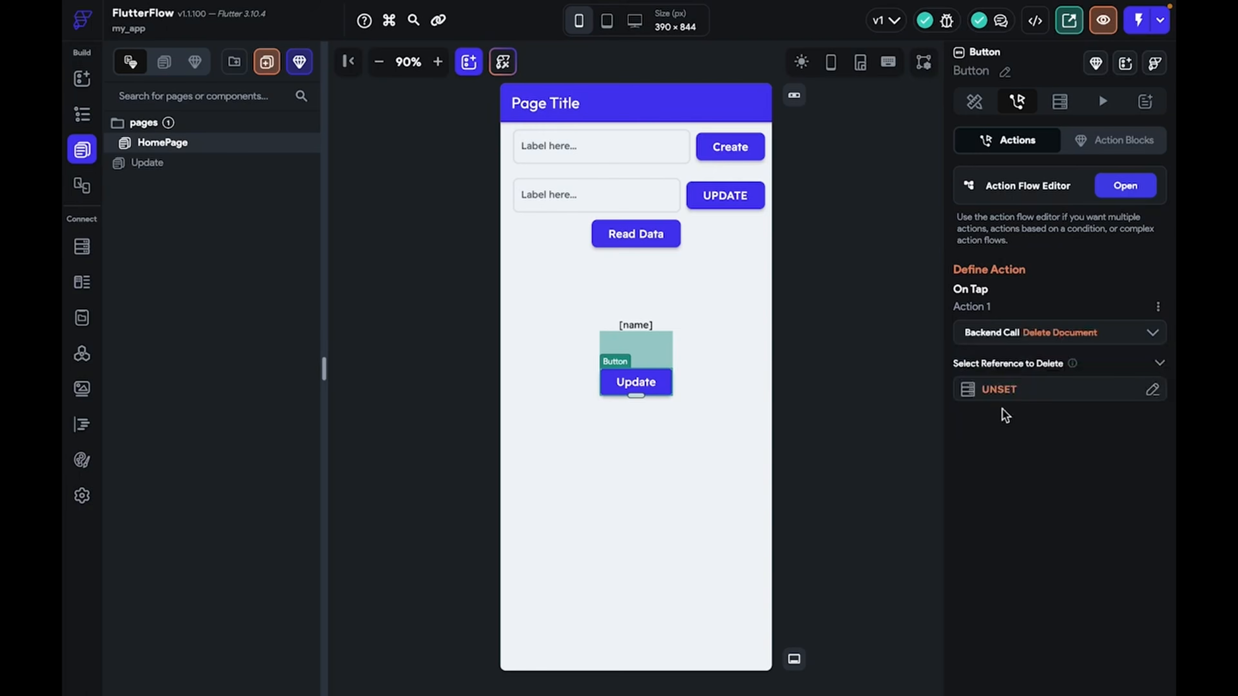
left_click(1002, 394)
left_click(825, 529)
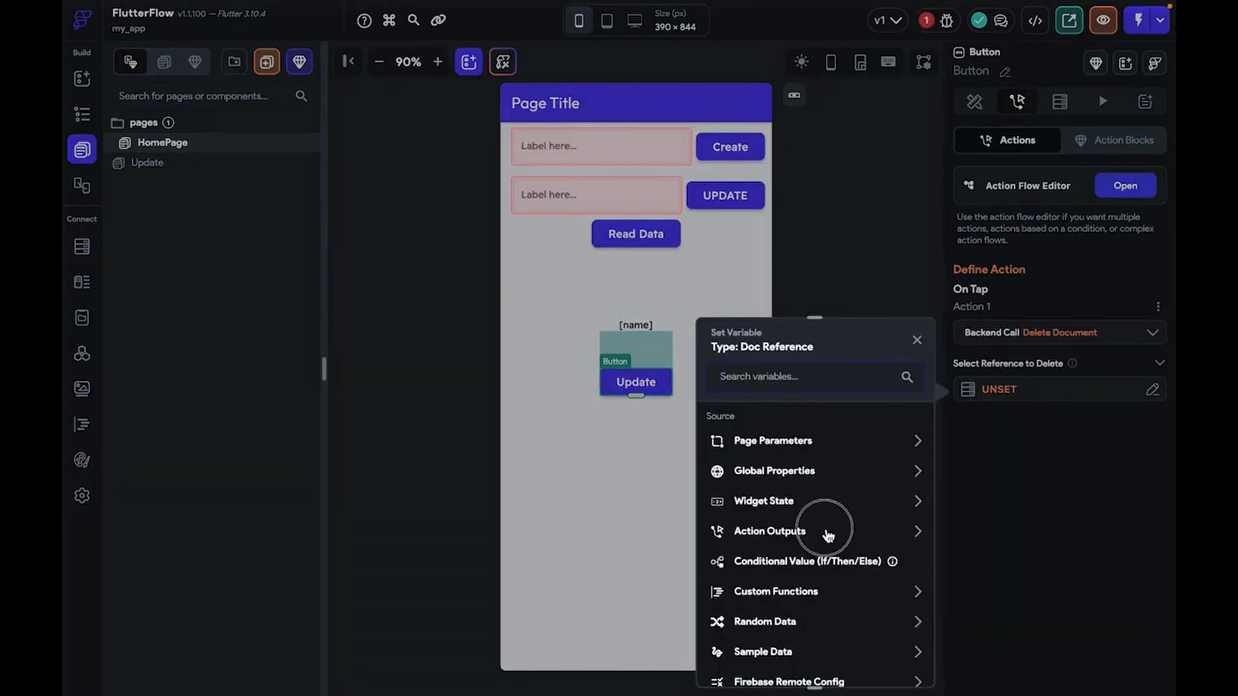
left_click(770, 581)
left_click(777, 633)
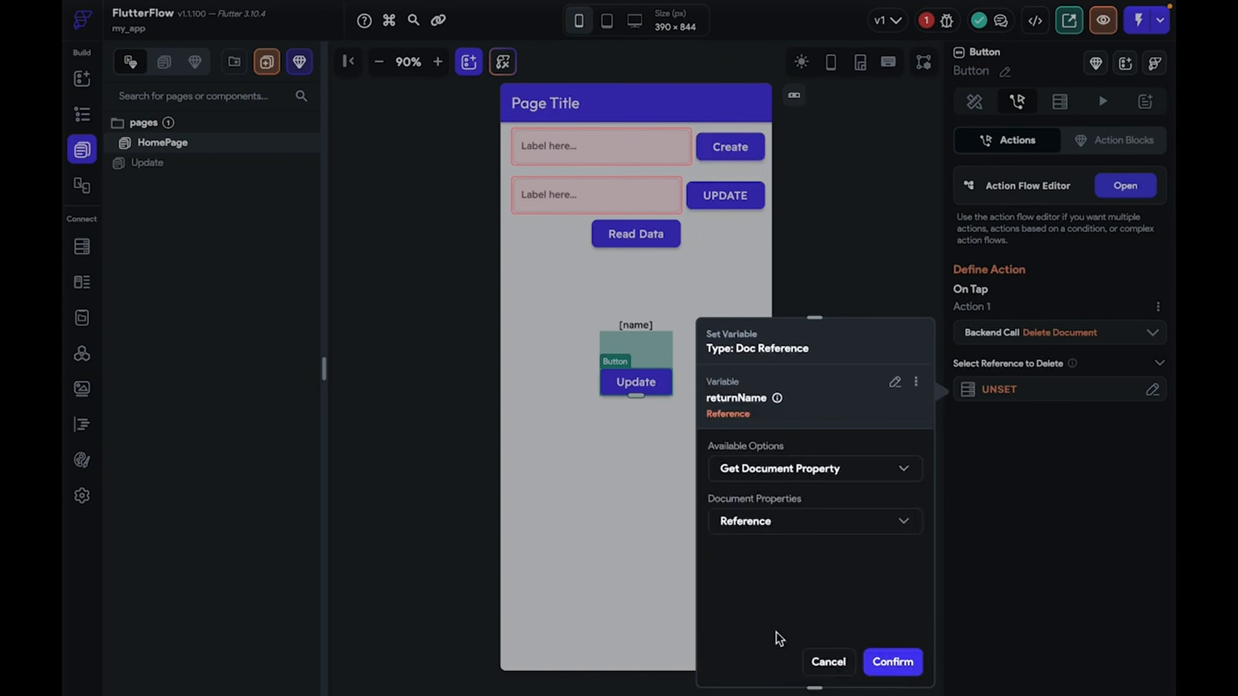
left_click(892, 662)
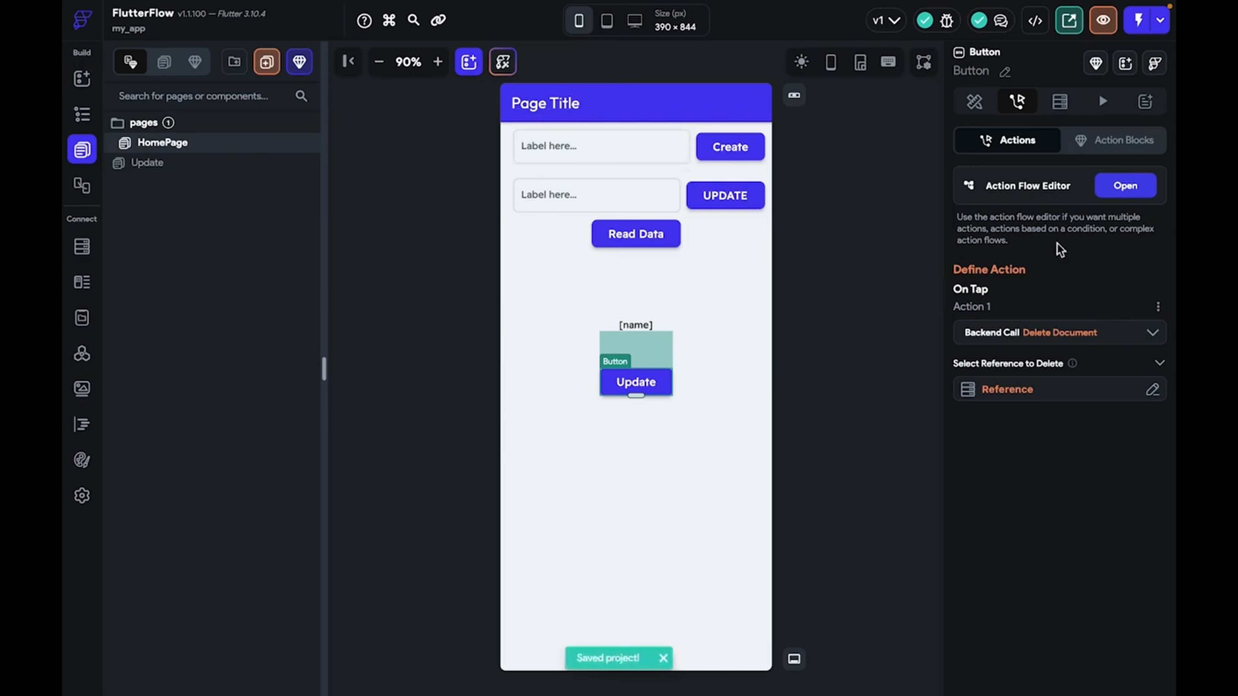
Change the button's label from 'Update' to 'Delete'
left_click(975, 101)
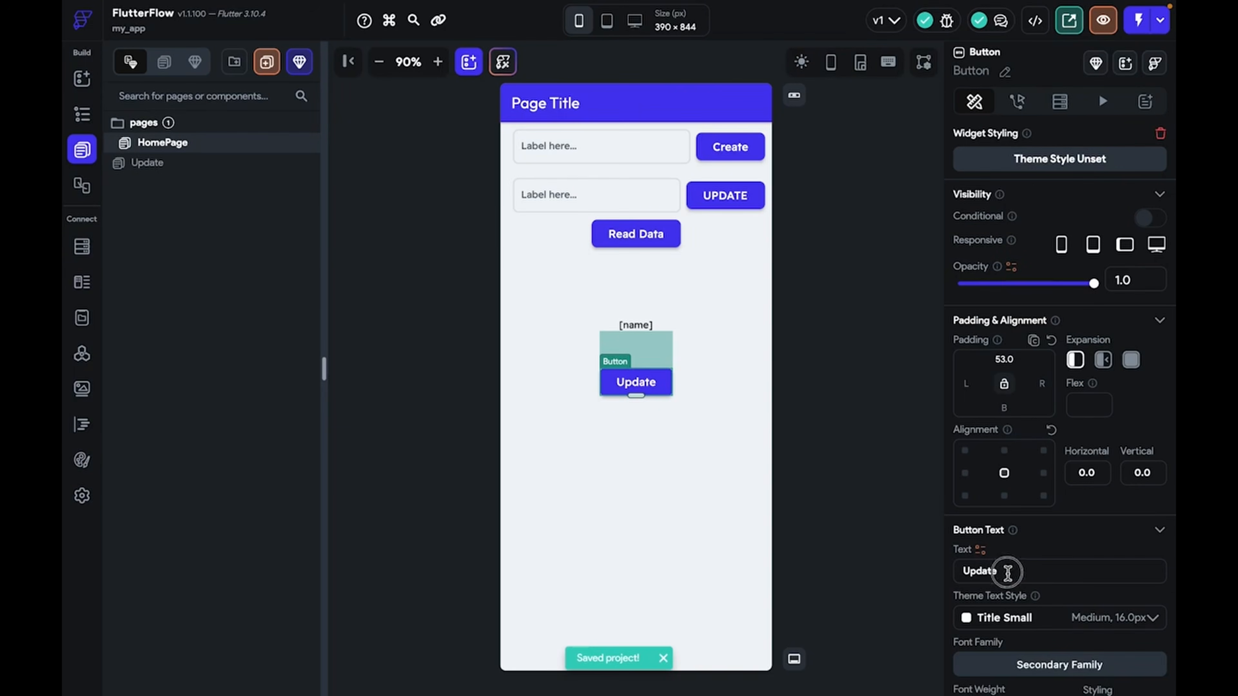
left_click_drag(1005, 571, 953, 572)
type("Delete")
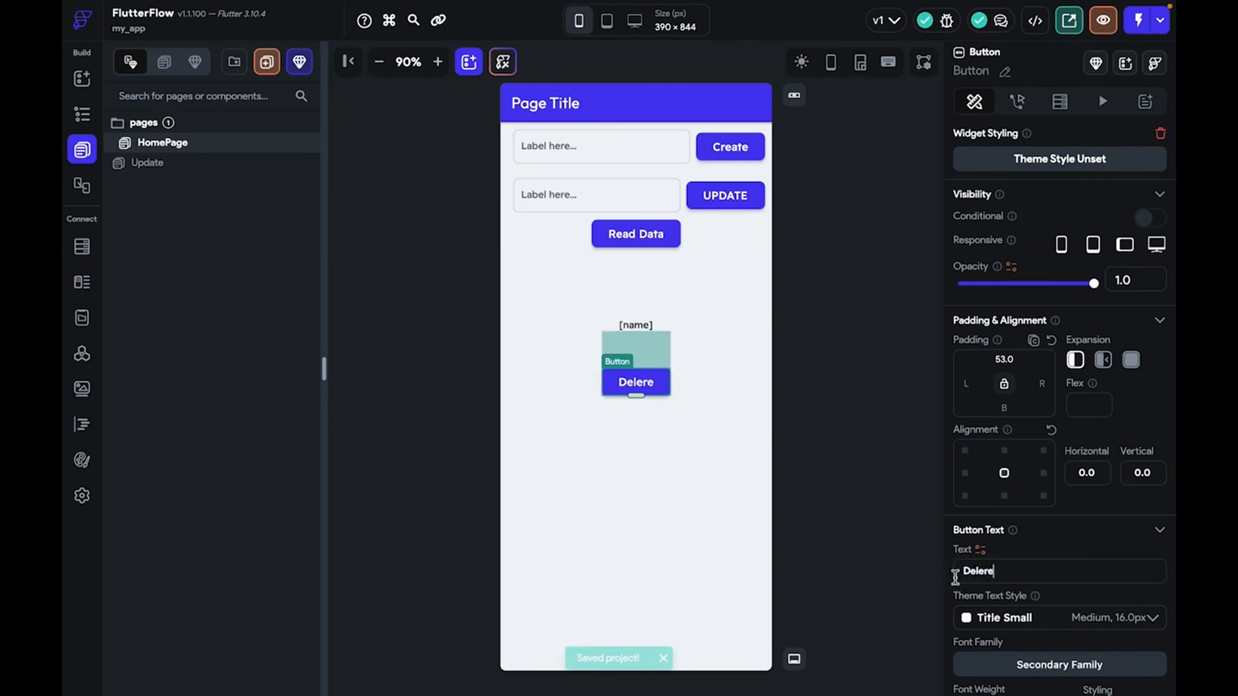
key("BackSpace")
type("e")
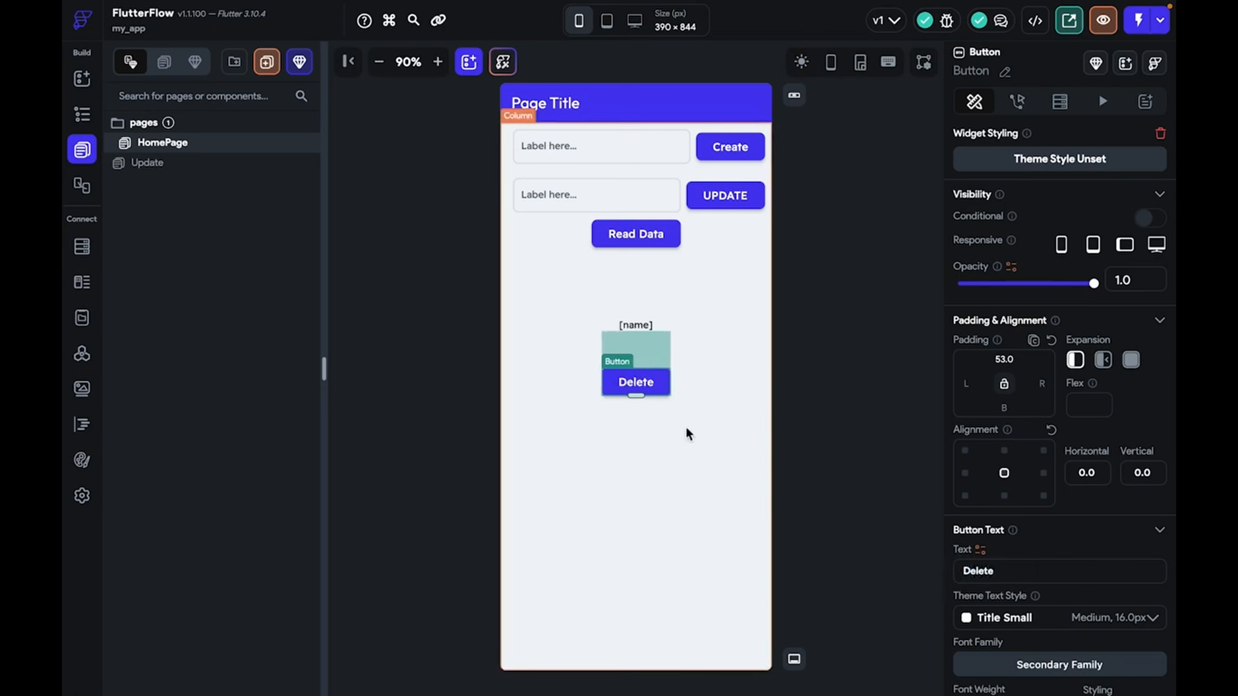
left_click(857, 338)
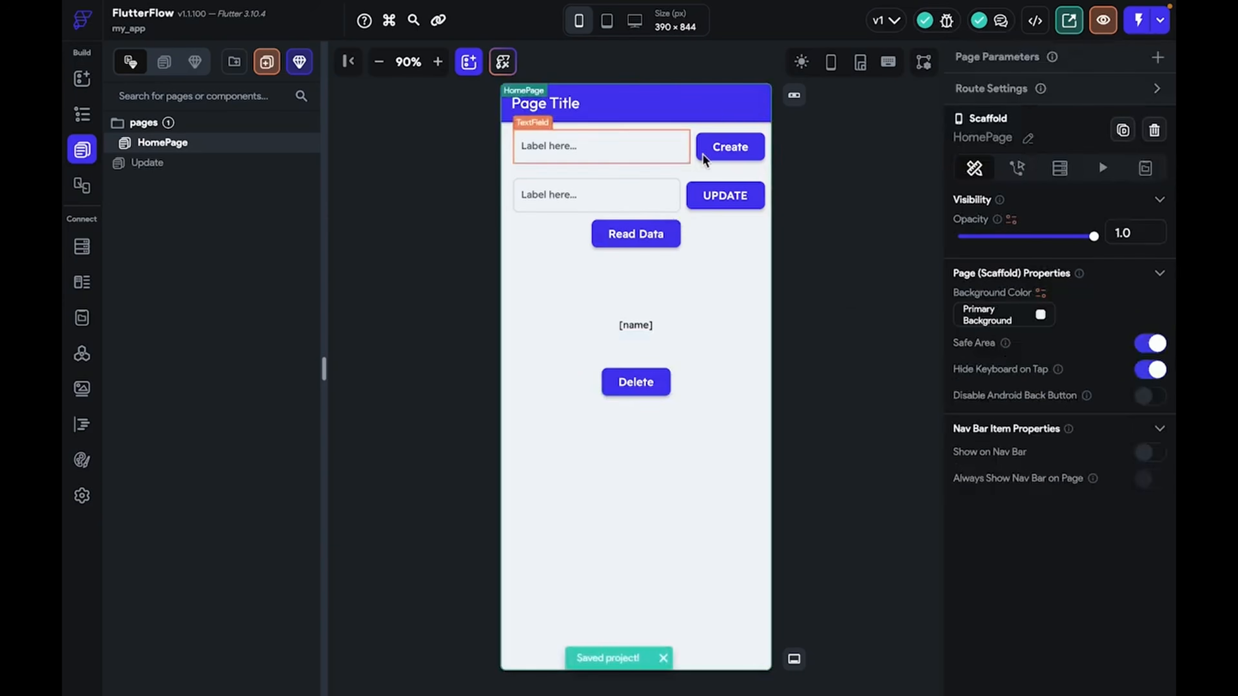
Create a record, try Update, instant-reload the test app, then create a record from a full name
left_click(734, 155)
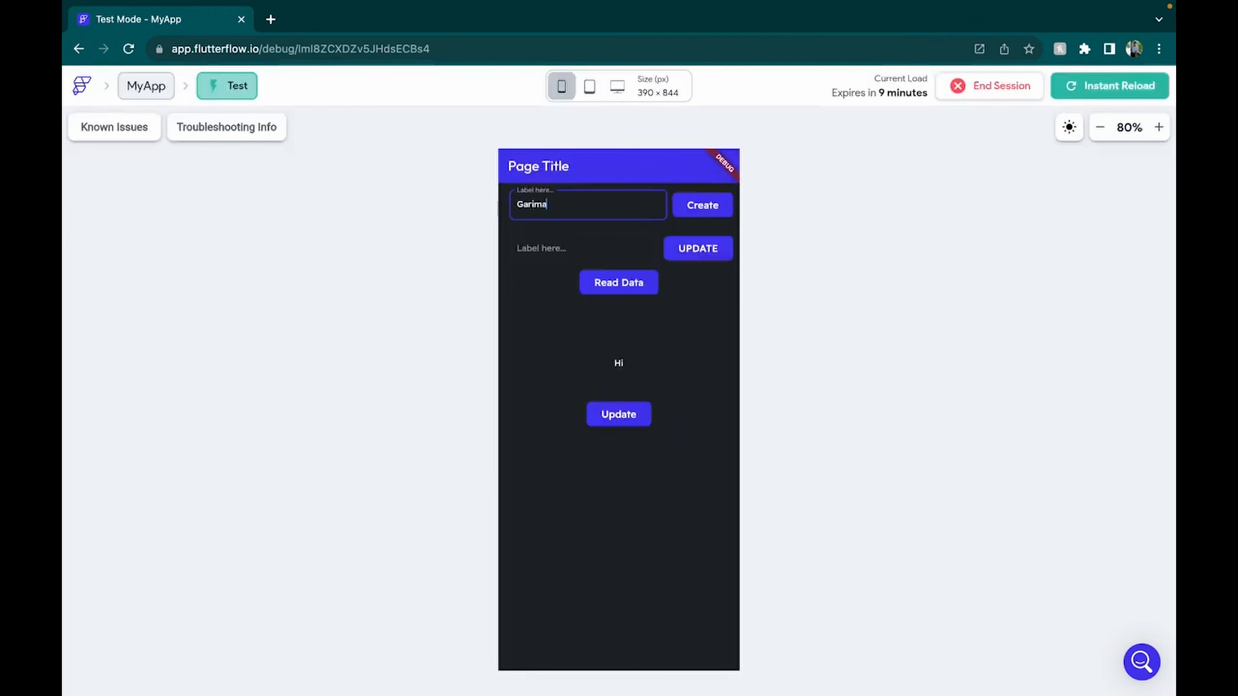
left_click(703, 212)
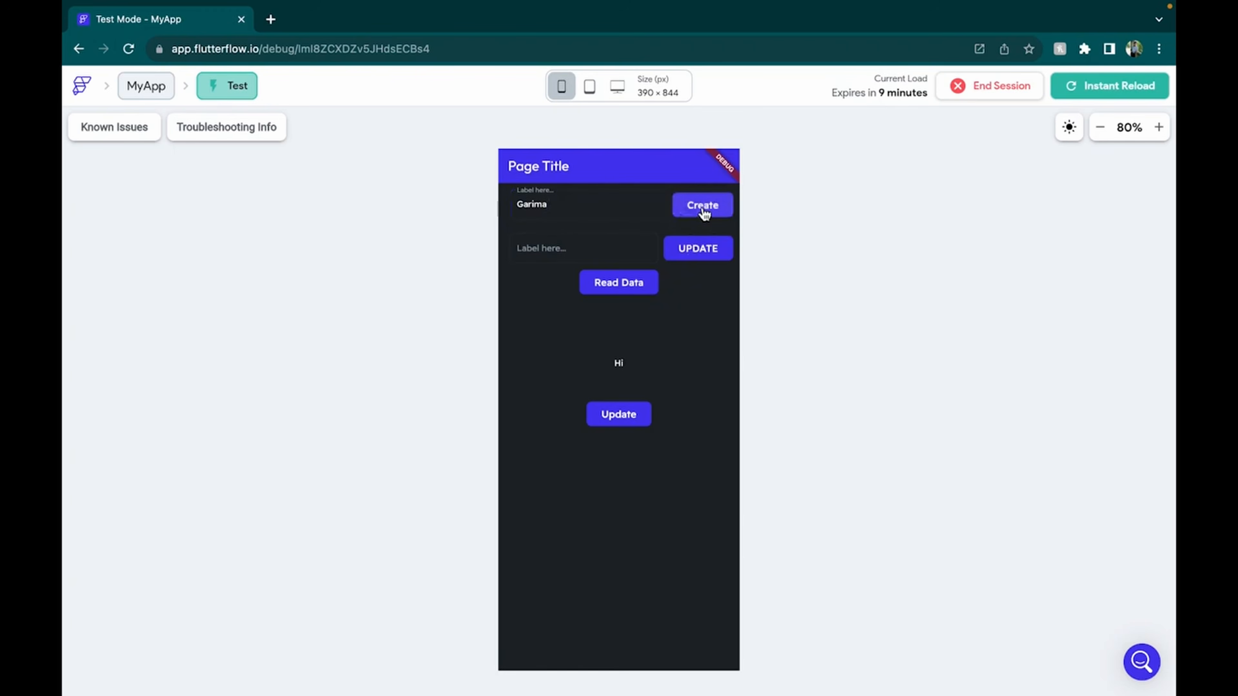
left_click(623, 417)
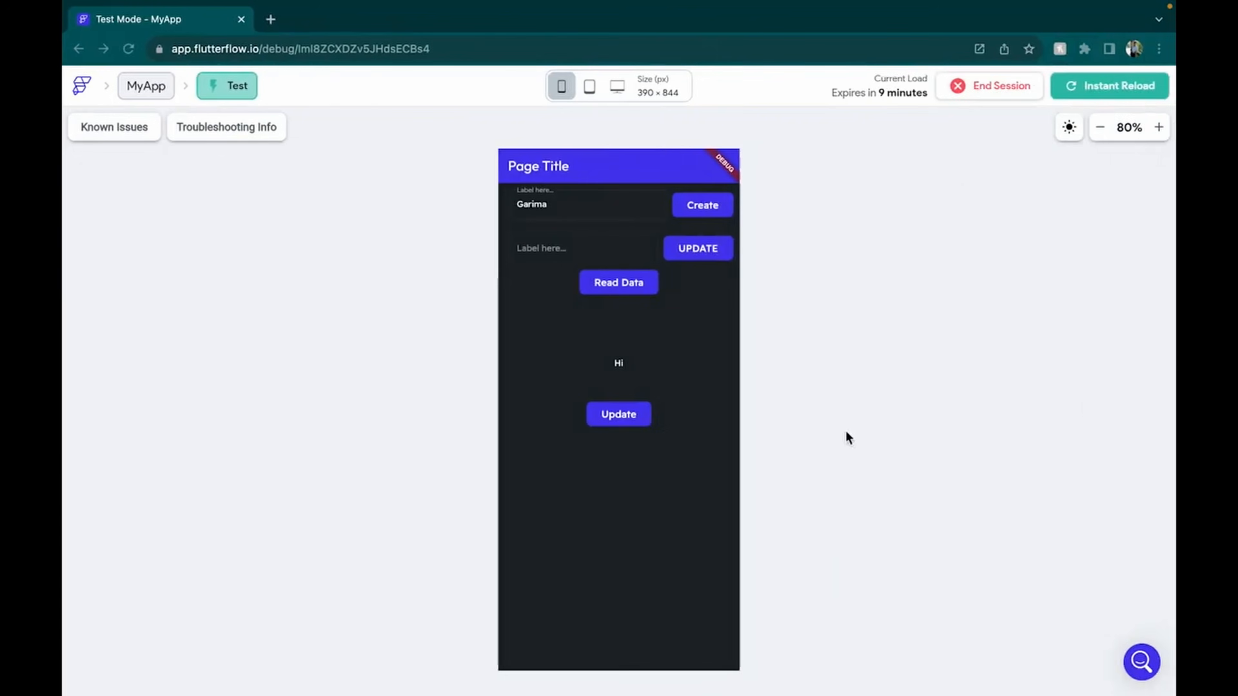
left_click(1077, 96)
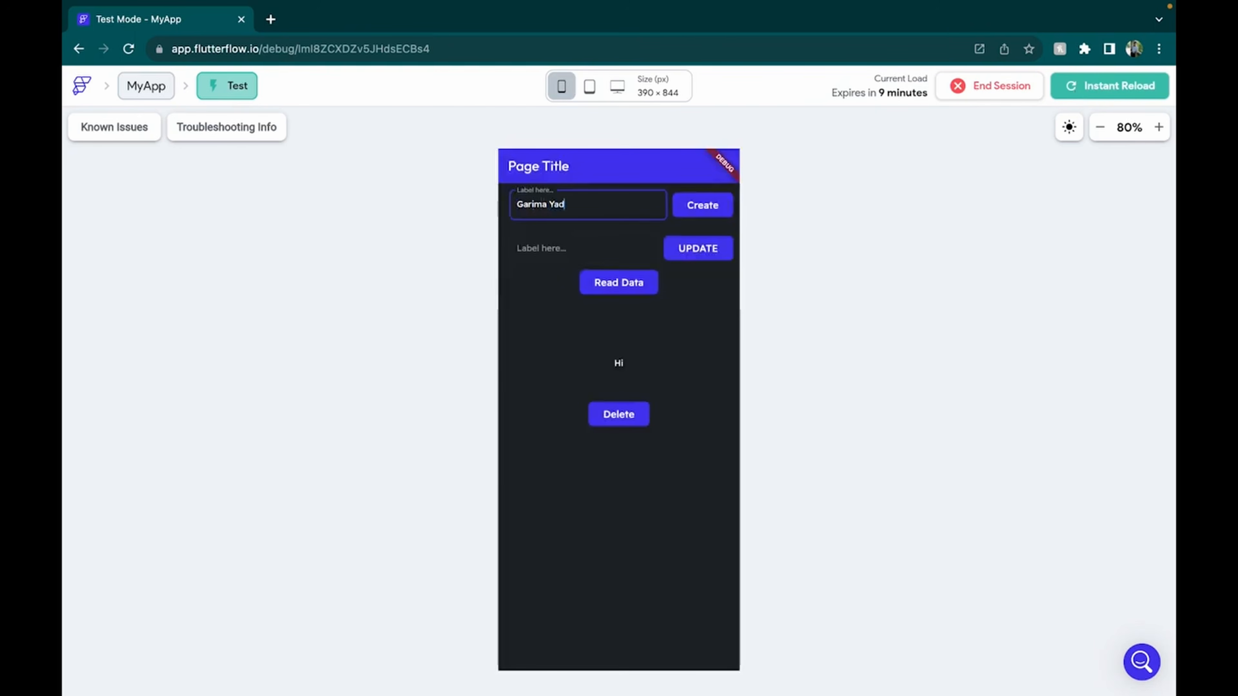
left_click(696, 215)
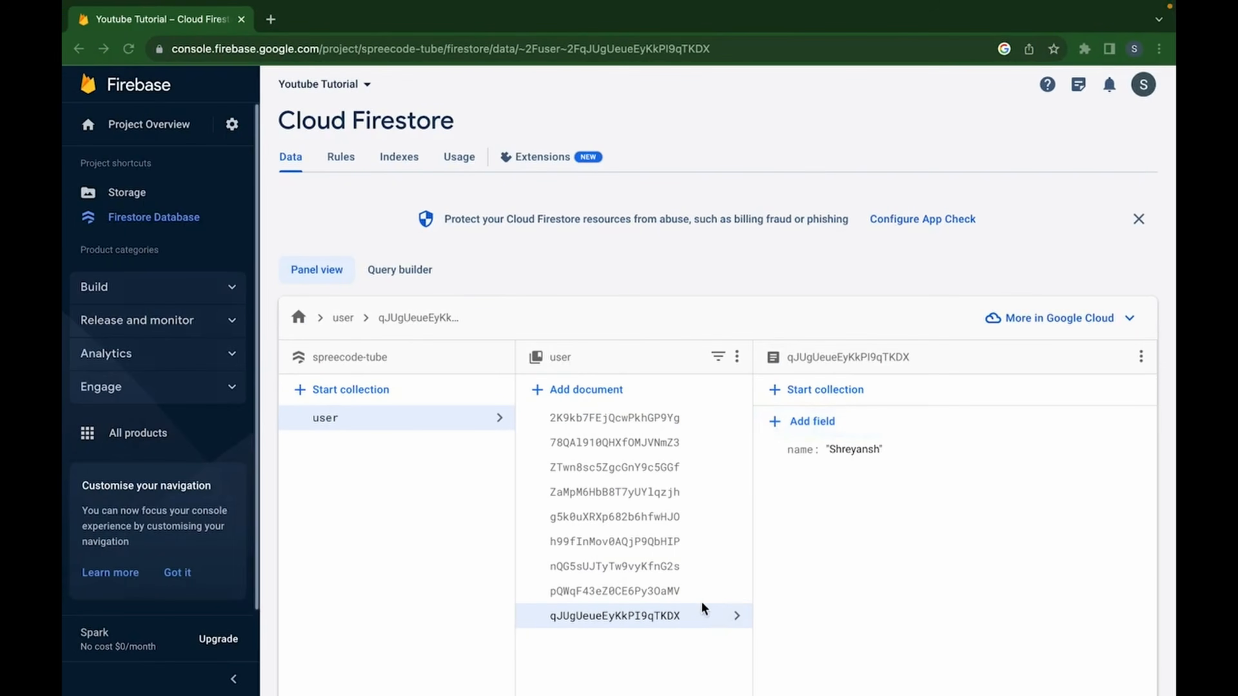
Click through the user collection's documents to inspect the newly created full-name record
left_click(694, 591)
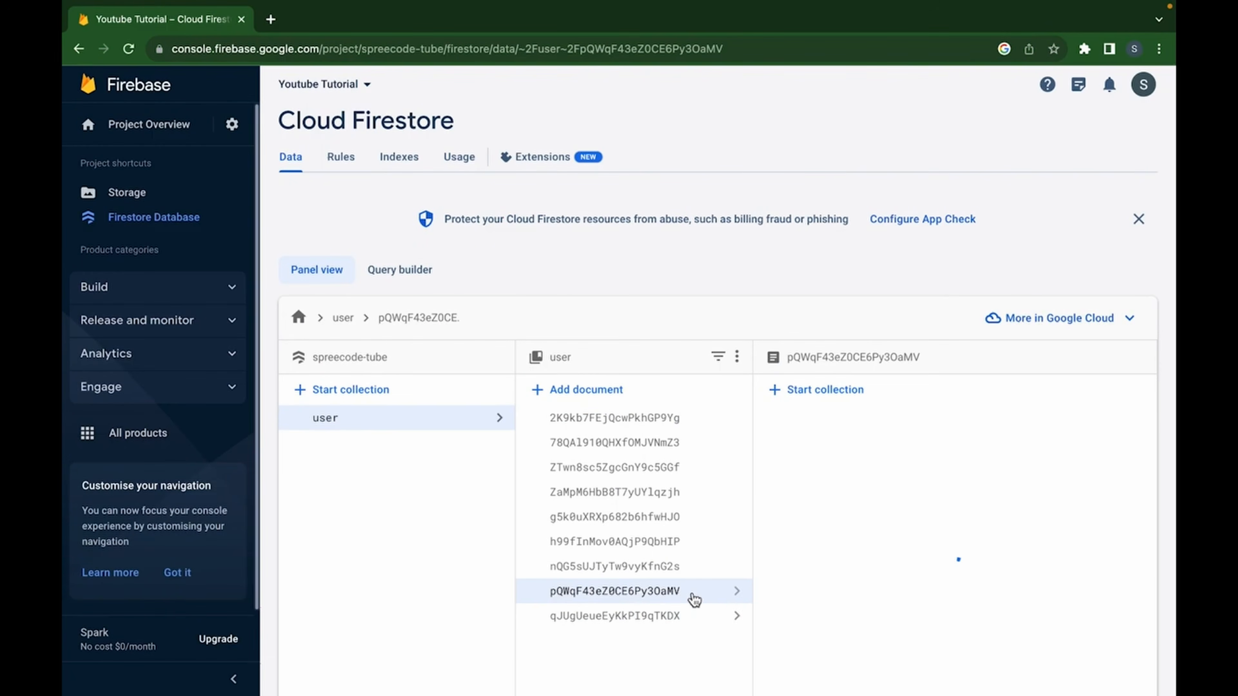
left_click(672, 567)
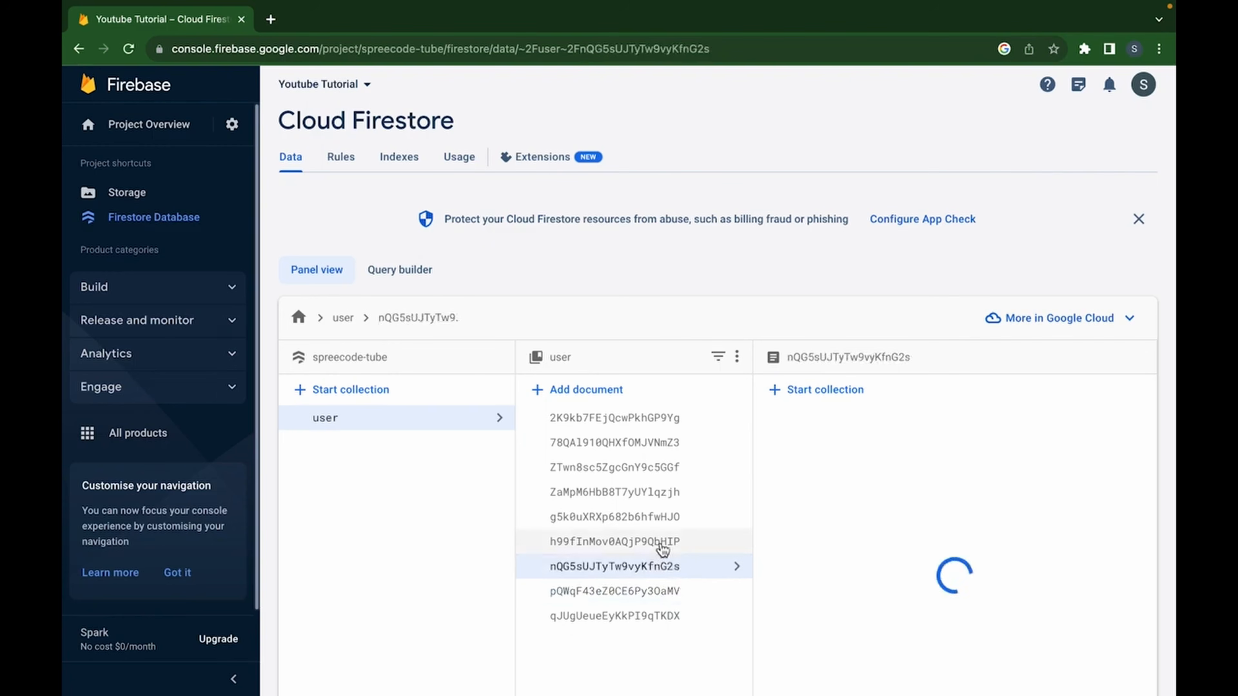
left_click(663, 544)
left_click(668, 566)
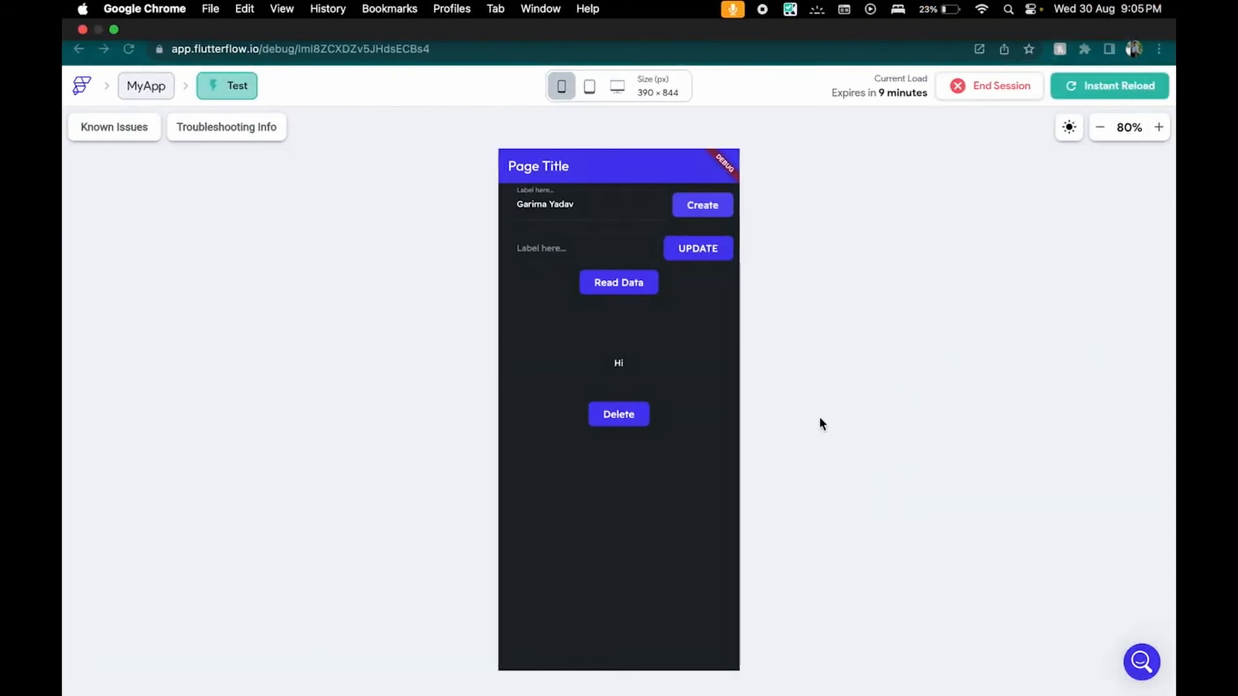
Tap Delete in the test app, then drag a Button onto the Home page column
left_click(640, 423)
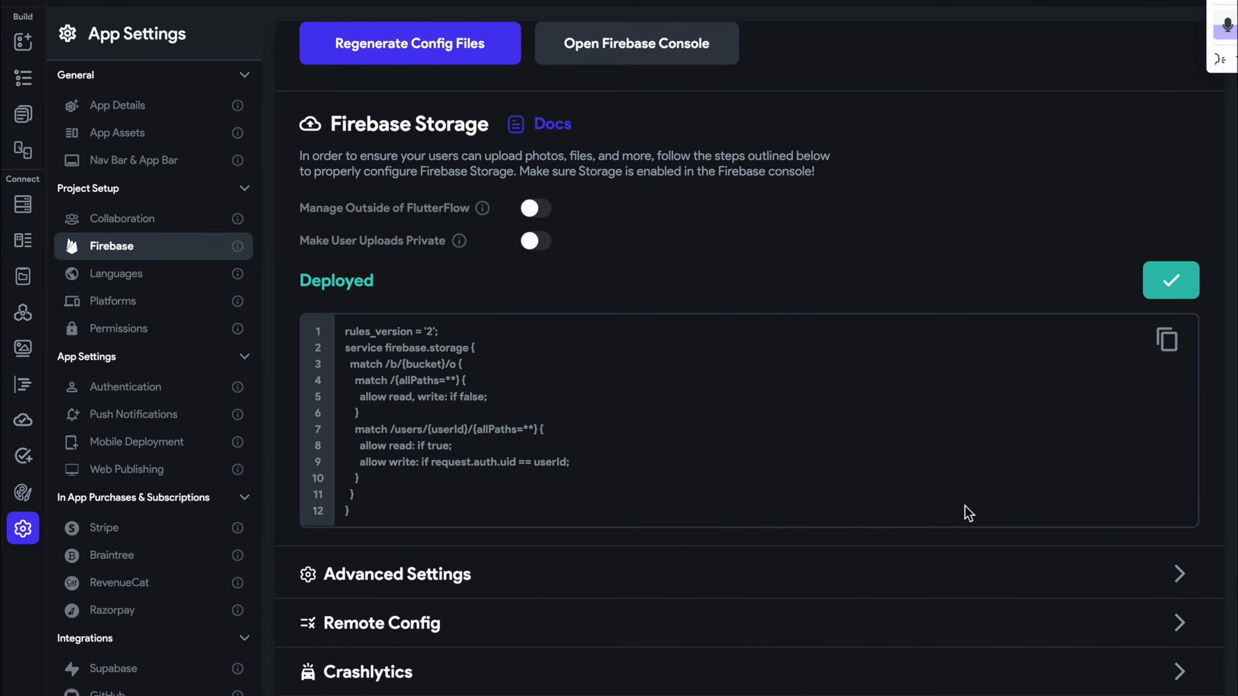
left_click(23, 114)
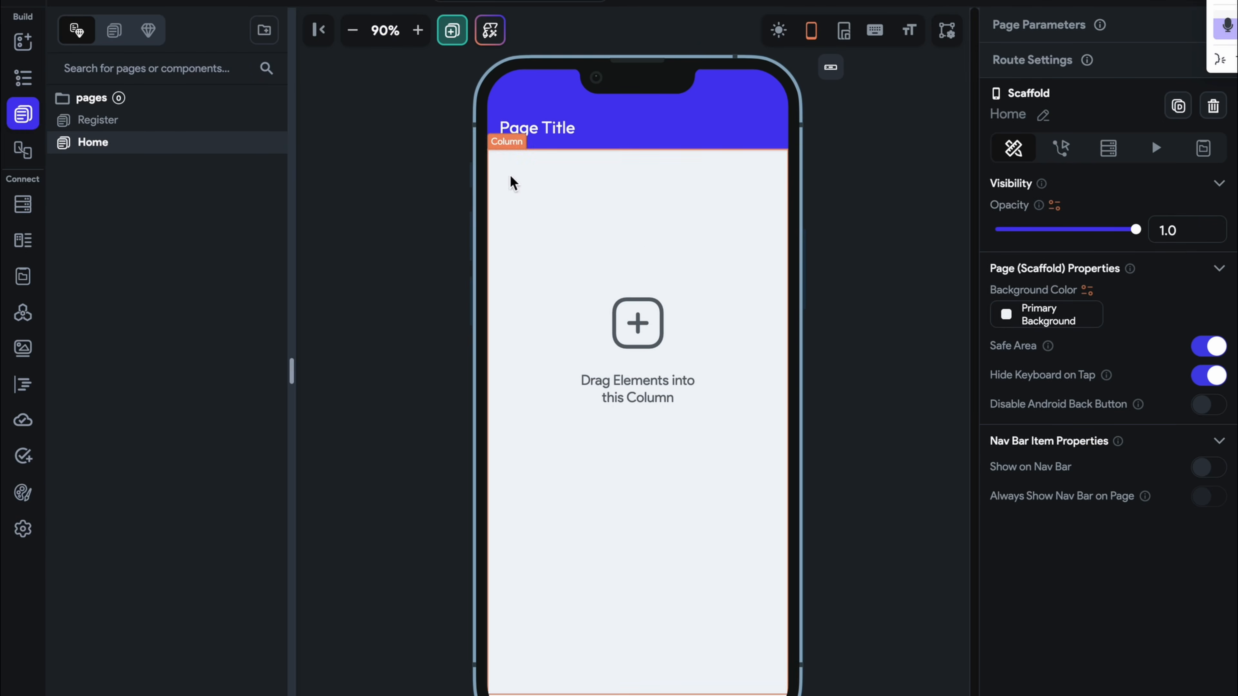
left_click(23, 53)
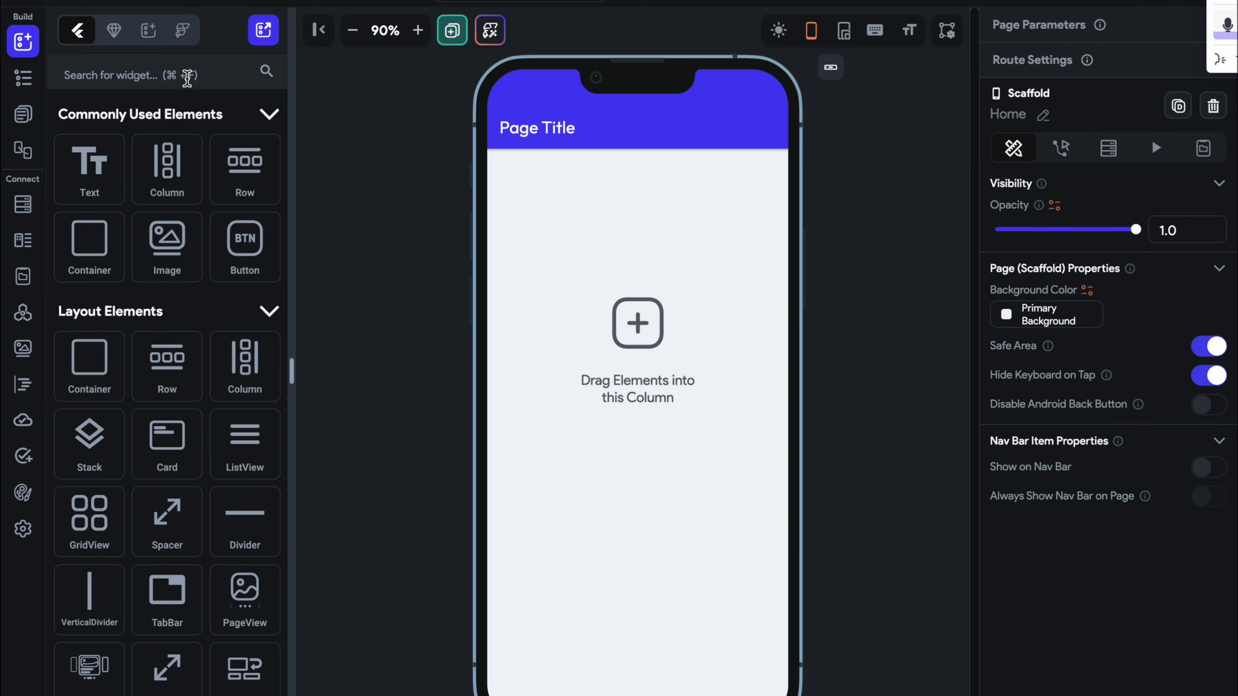
left_click(184, 77)
type("but")
left_click_drag(112, 187, 691, 381)
Centre the new button and relabel it 'Upload'
left_click(1047, 566)
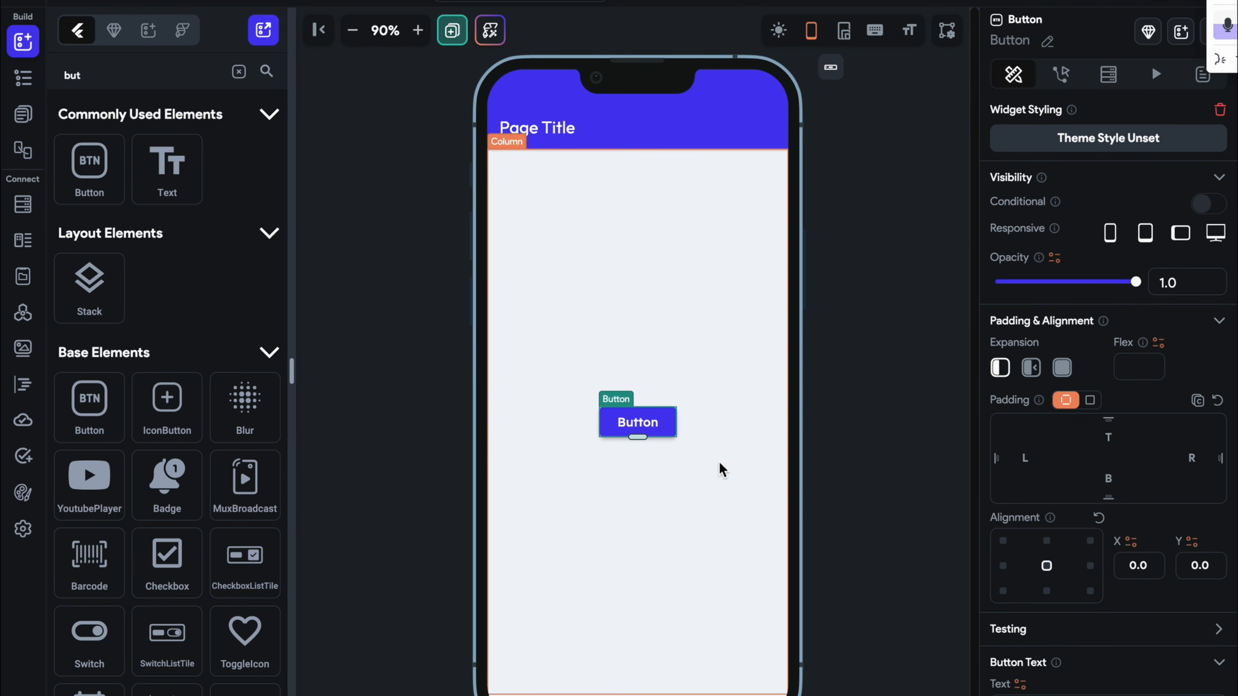
scroll(1142, 648, "down", 2)
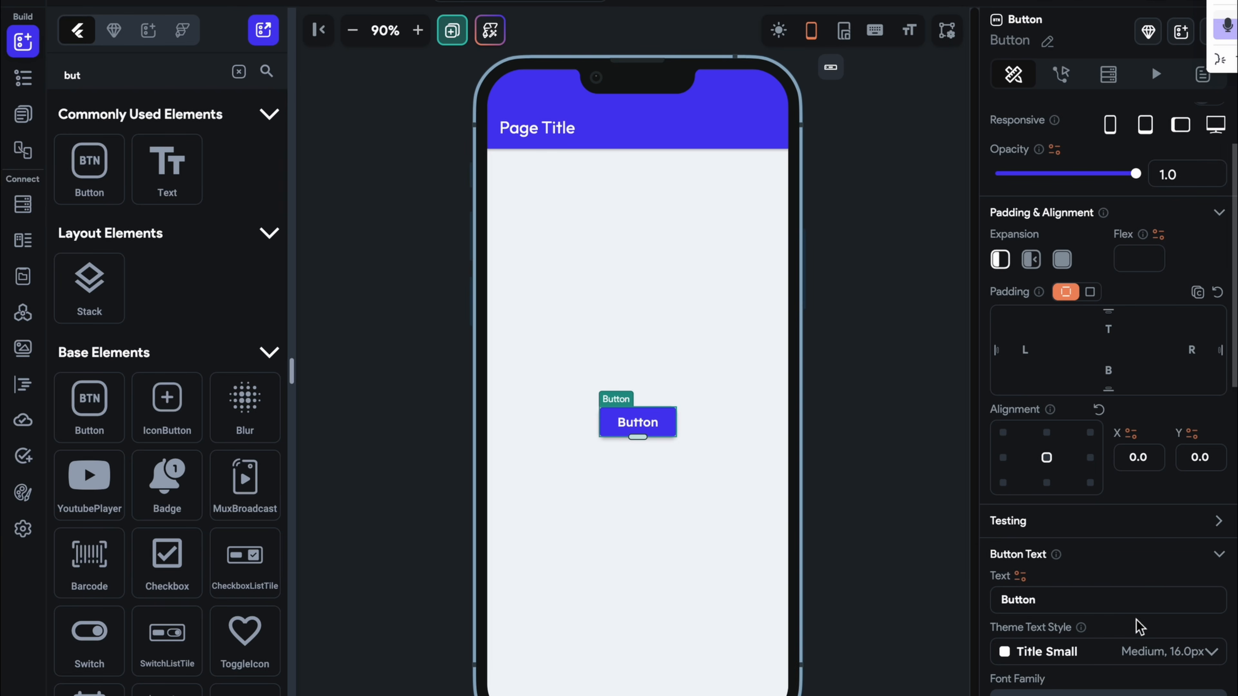
left_click_drag(1121, 600, 938, 592)
type("Upload")
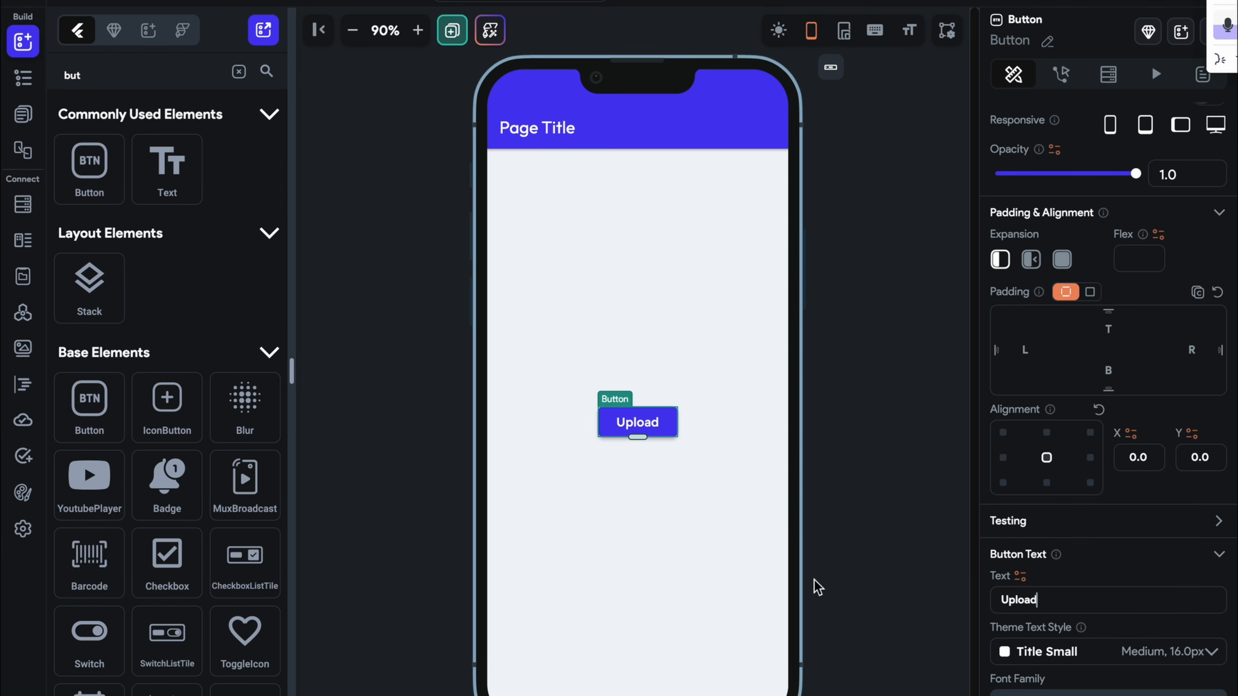
left_click(857, 484)
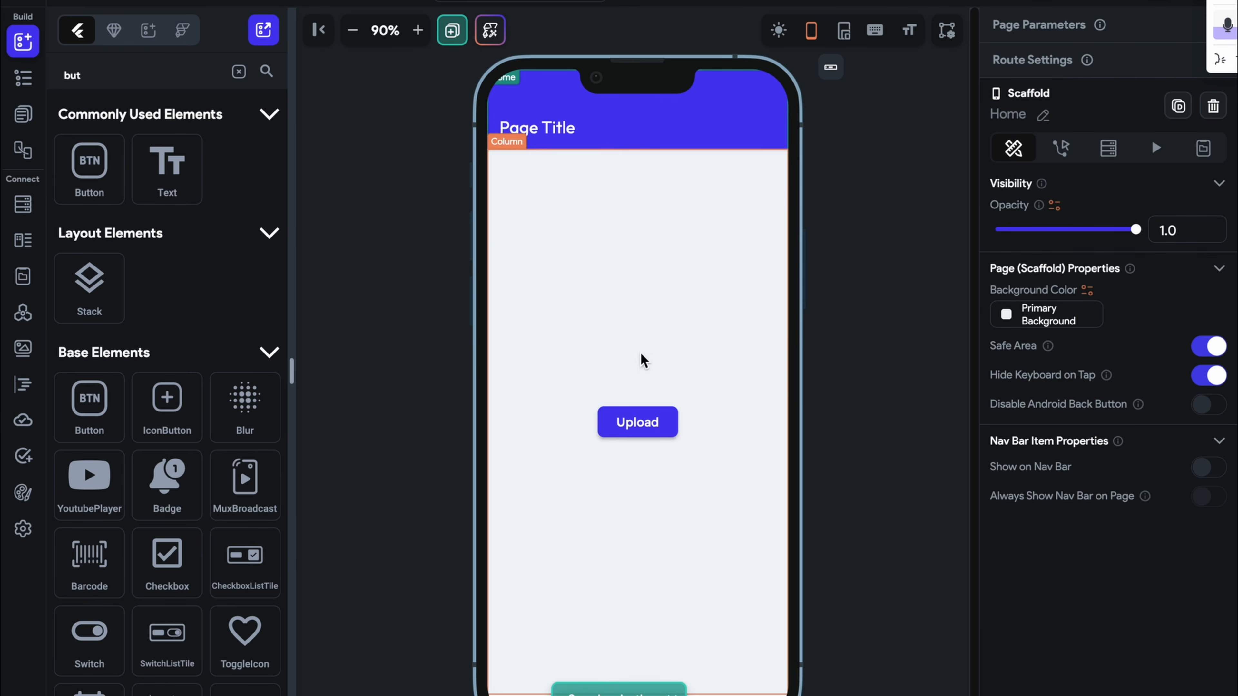
left_click(675, 420)
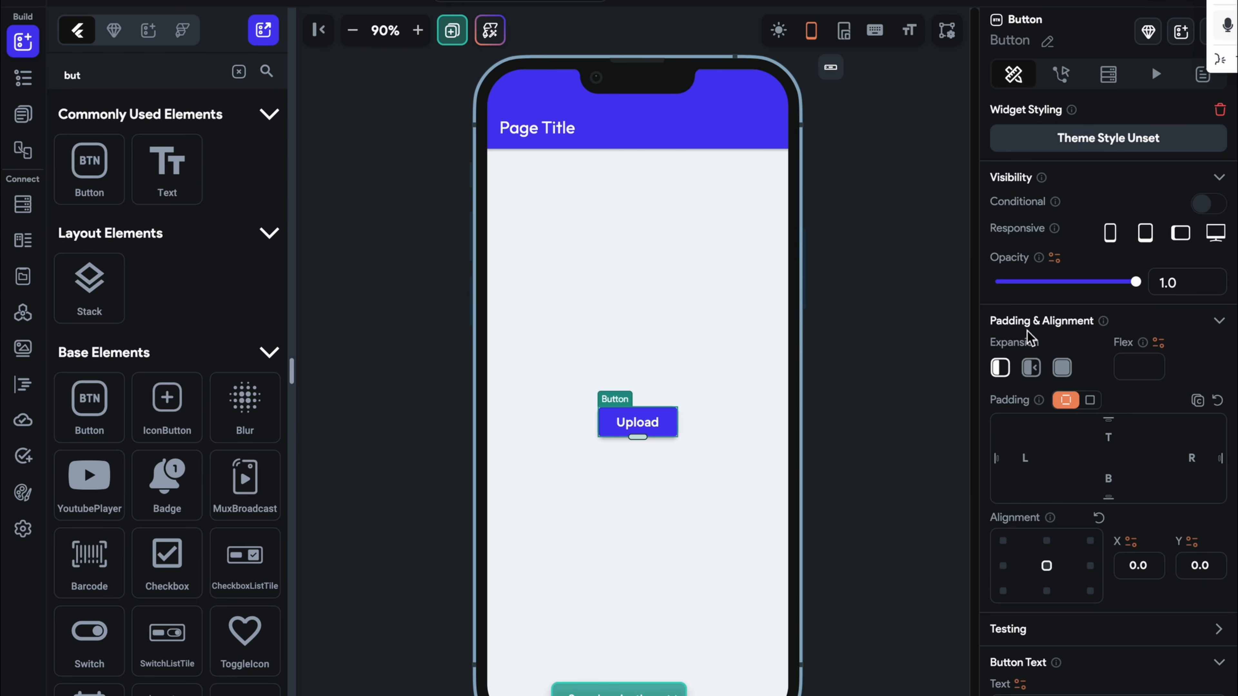
Rename the Upload button widget to 'Create'
scroll(1028, 338, "down", 3)
scroll(1027, 280, "up", 3)
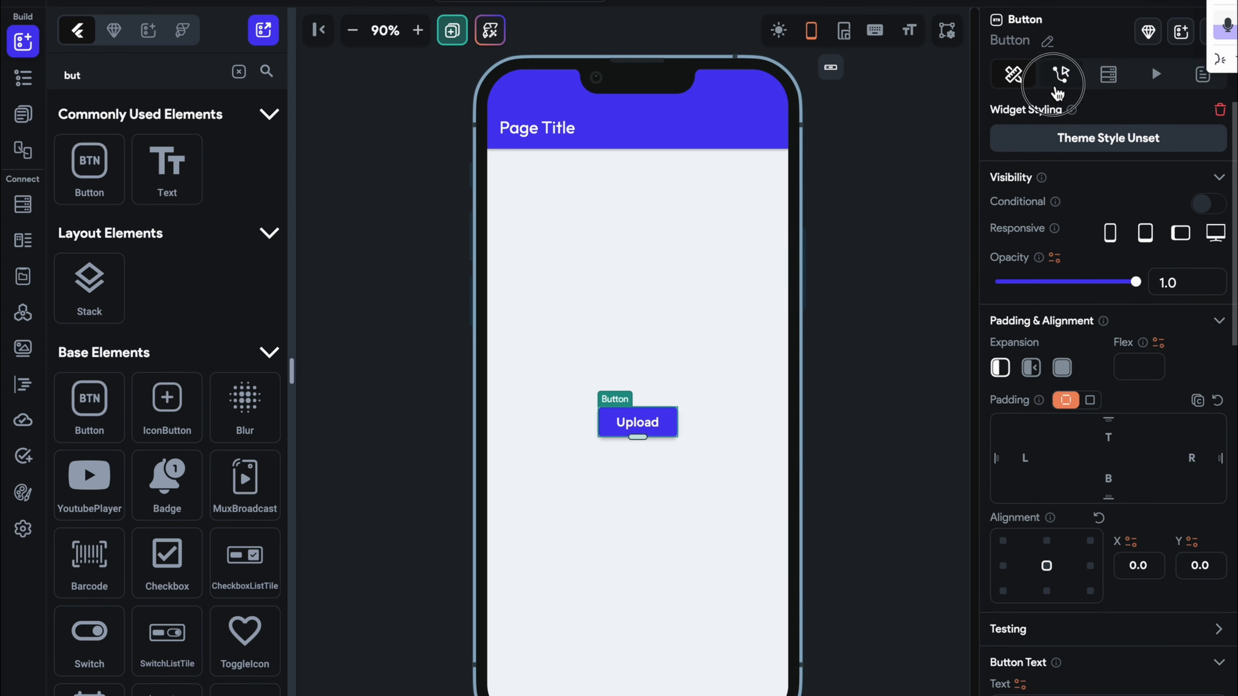
left_click(1060, 74)
left_click(1162, 256)
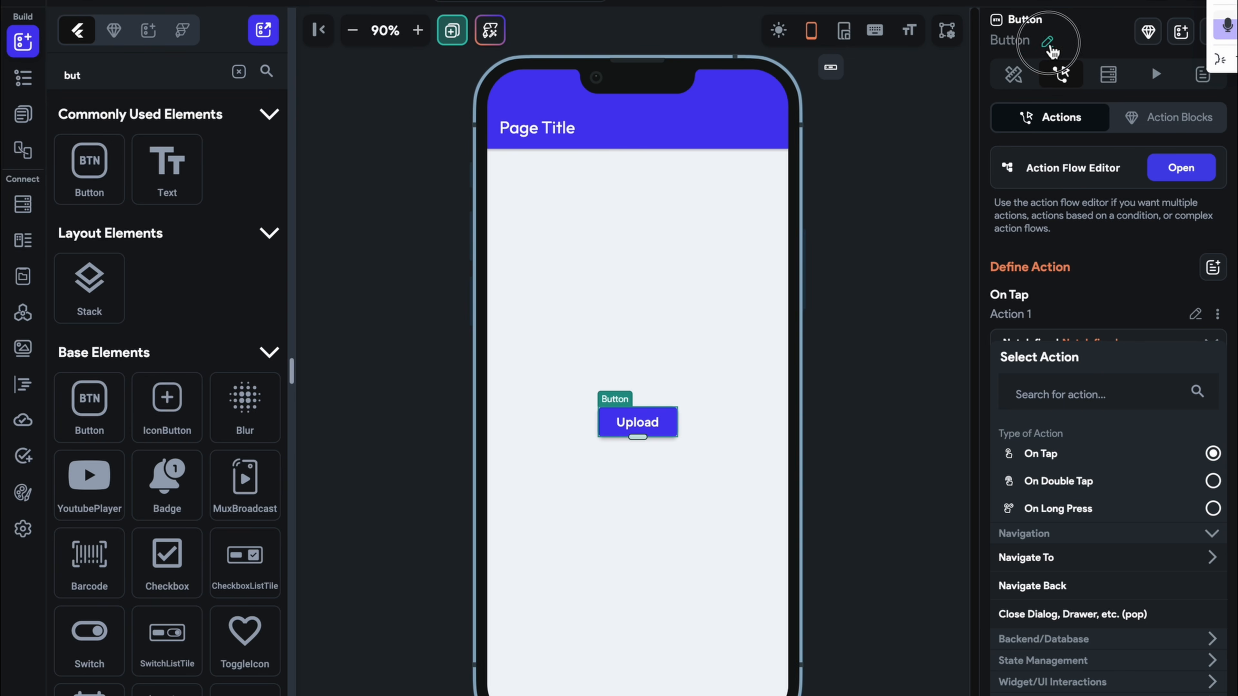
left_click(1046, 41)
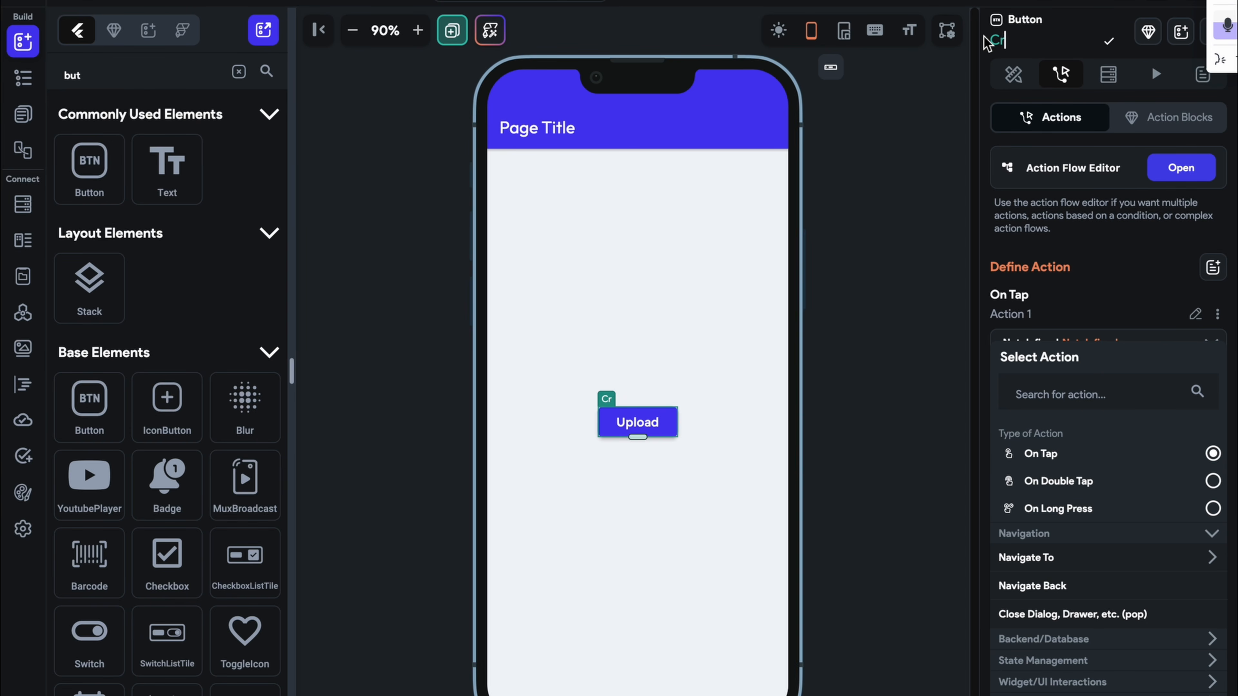
type("Create")
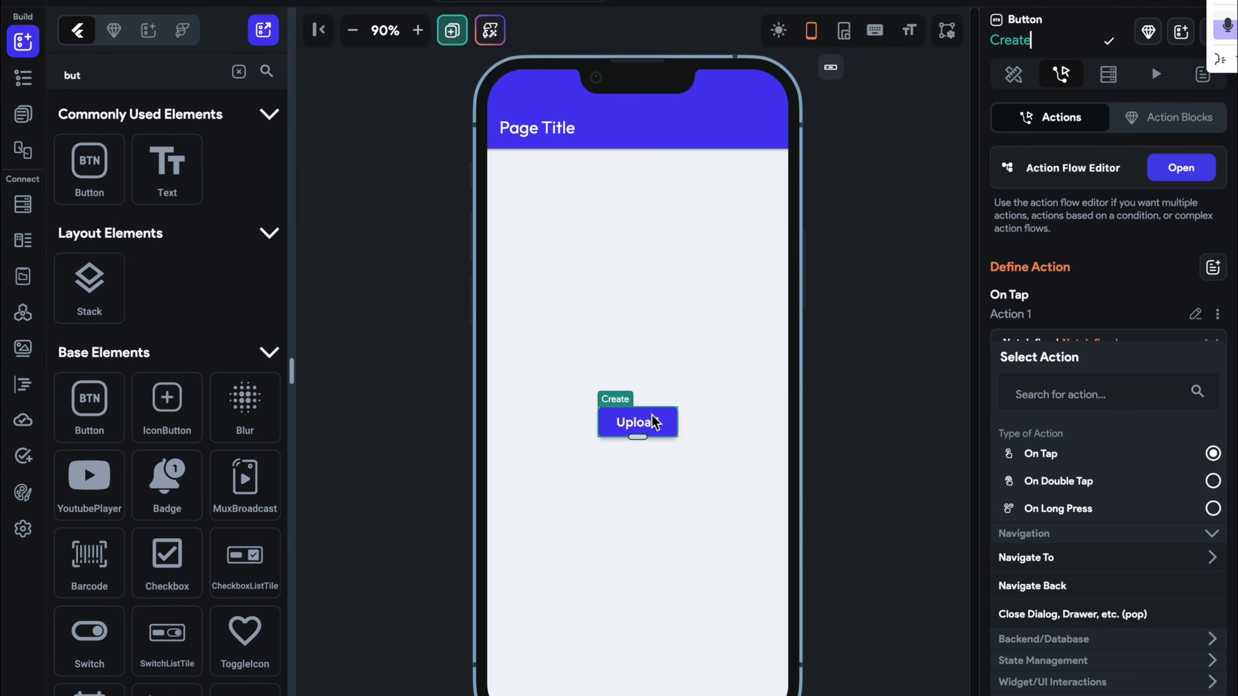
left_click(870, 381)
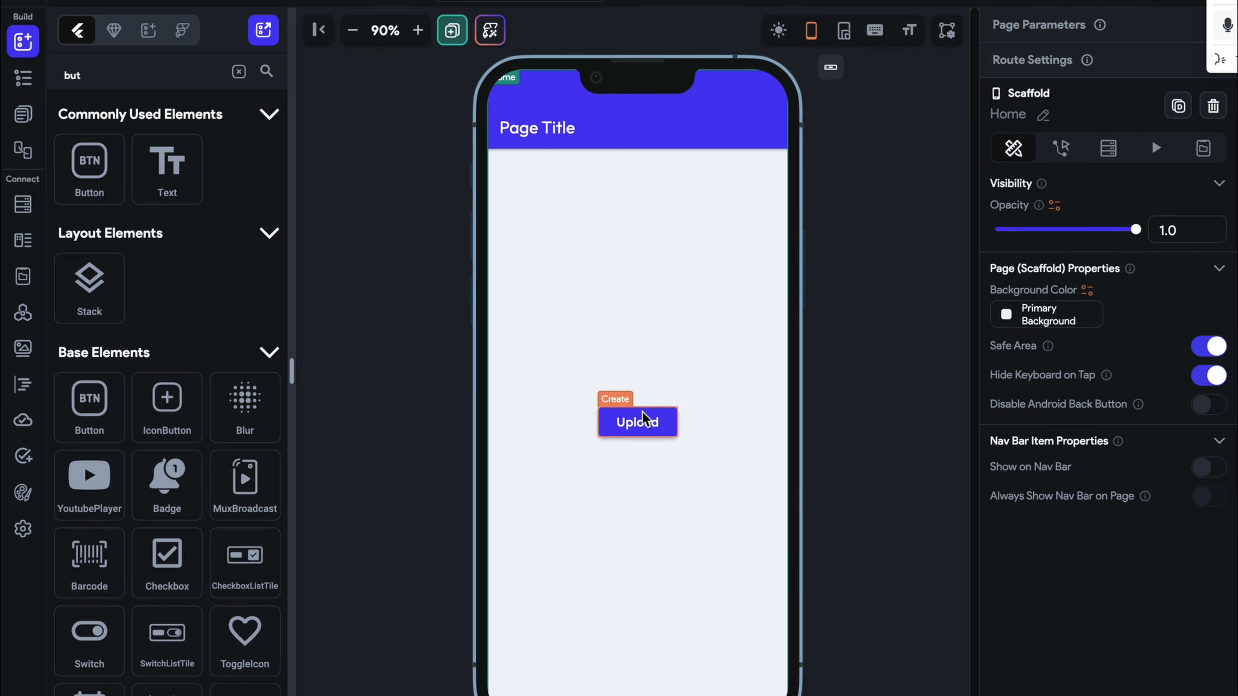
Add 'Creating' in front of 'Upload' in the button's label text
left_click(638, 423)
scroll(1008, 484, "down", 4)
left_click(1016, 78)
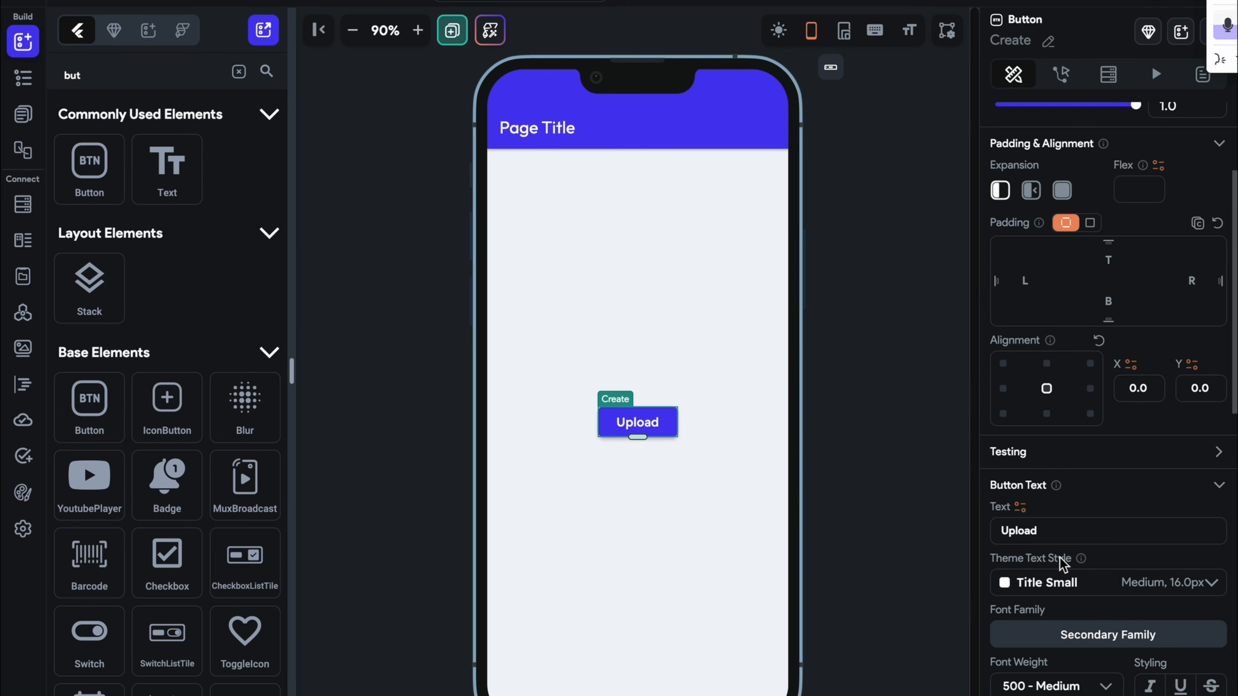
scroll(1042, 589, "down", 2)
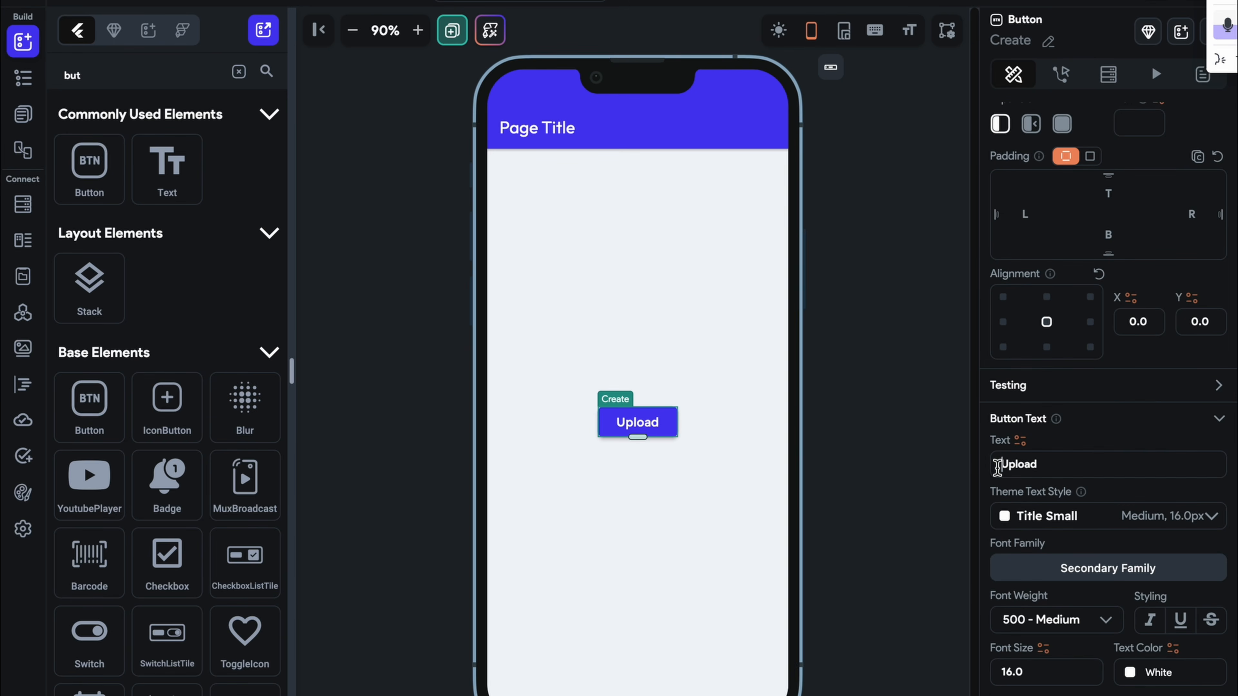
left_click(997, 467)
type("Create")
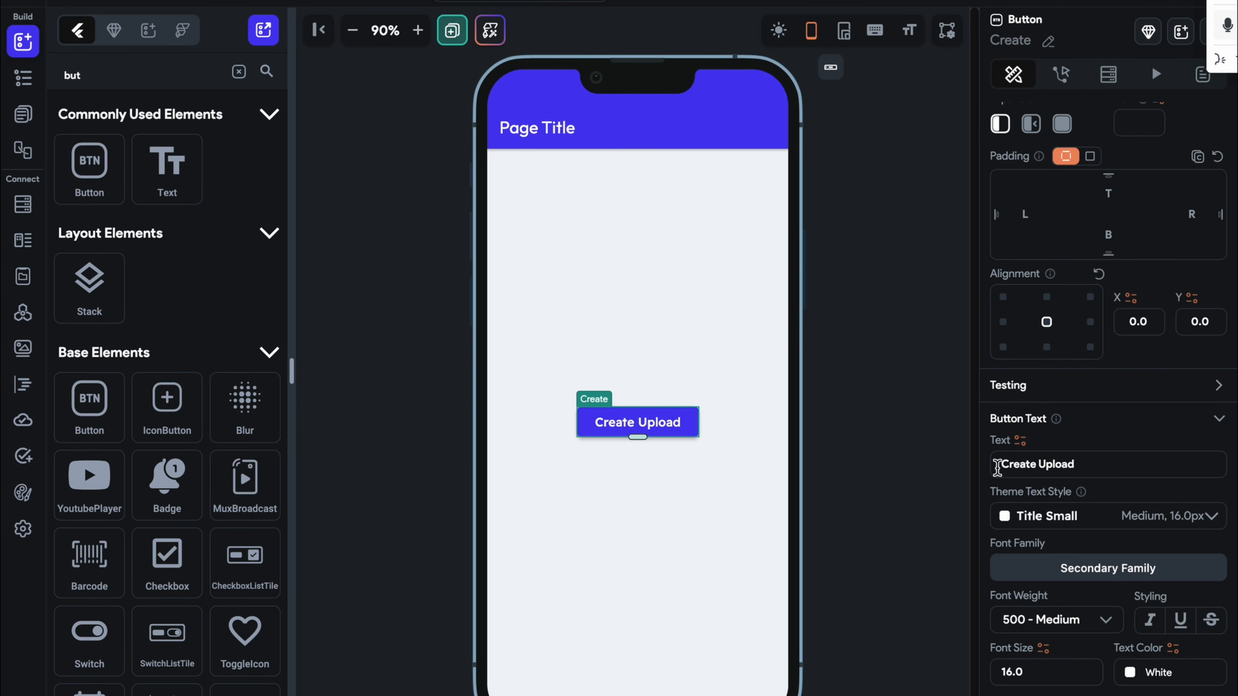
key("BackSpace")
type("ing")
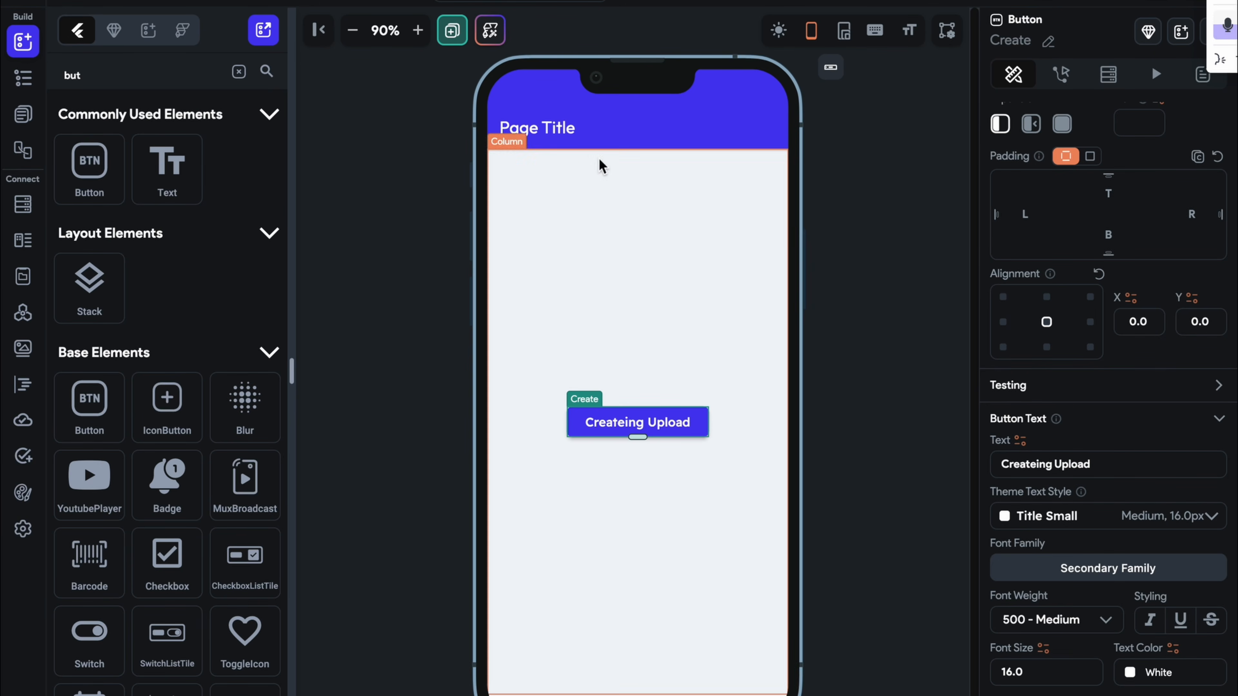
Change the Home page title text to 'CRUD'
left_click(574, 131)
scroll(1096, 373, "up", 5)
scroll(1096, 373, "down", 1)
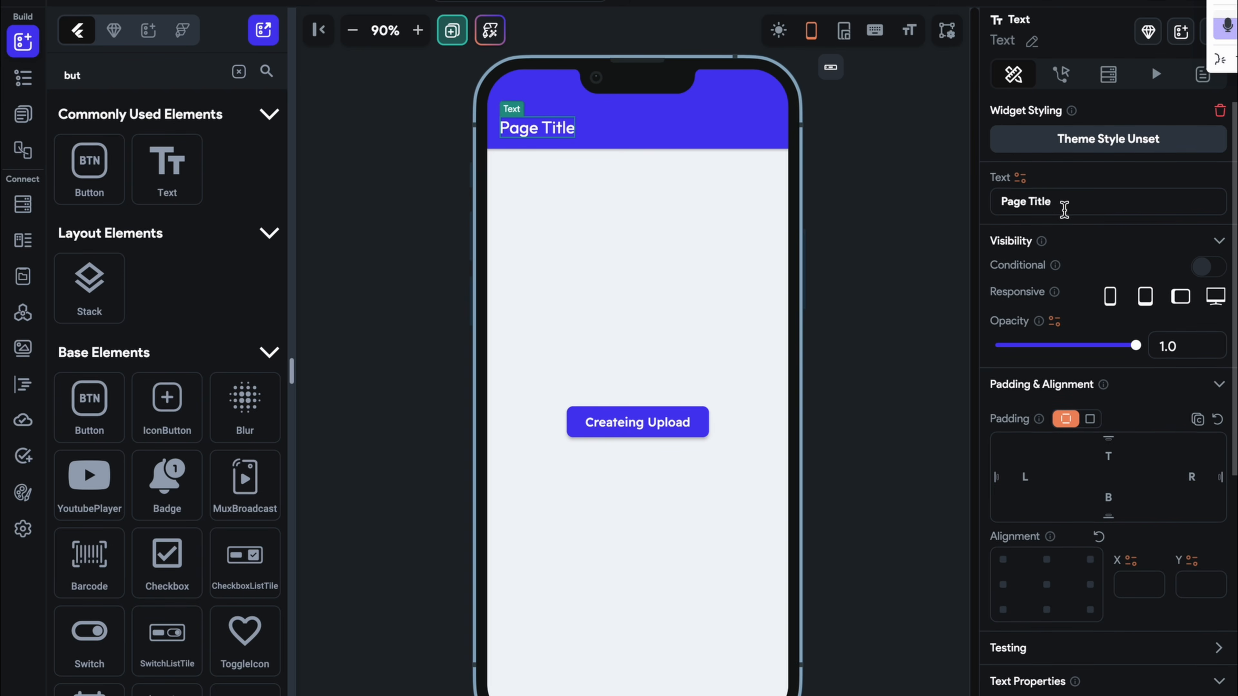
left_click_drag(1061, 207, 981, 208)
type("CRUD")
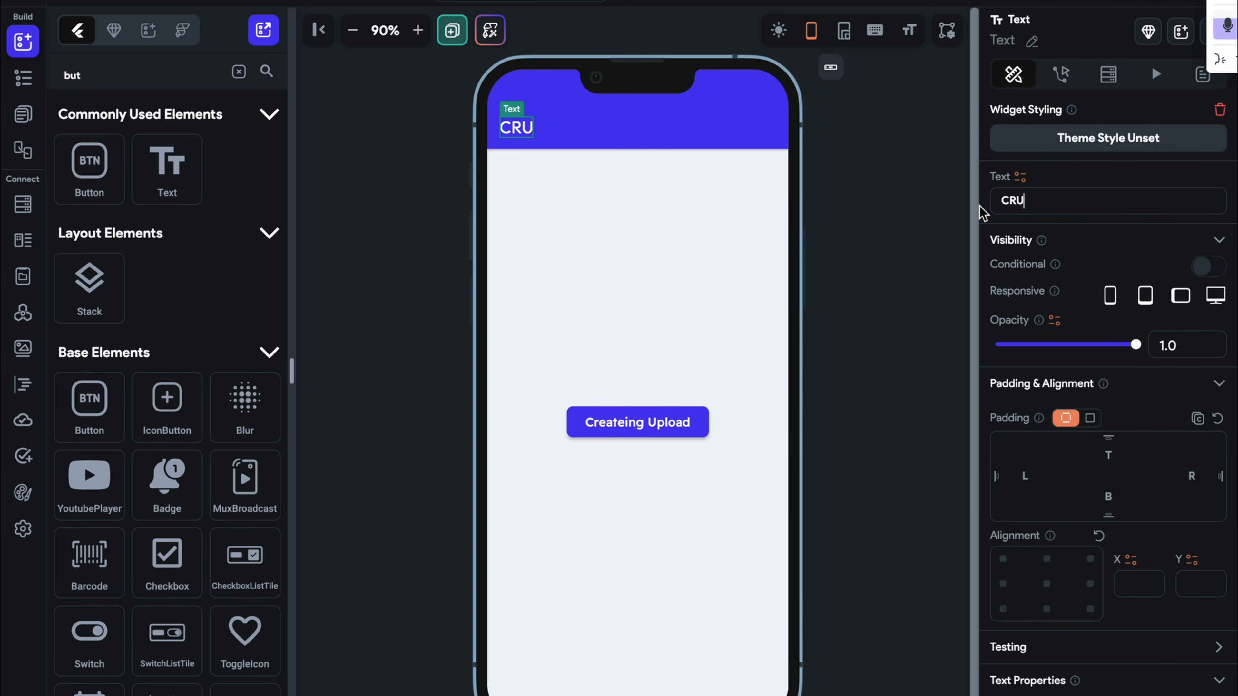
Correct the label typo so the button reads 'Creating Upload'
left_click(616, 429)
scroll(1120, 507, "down", 5)
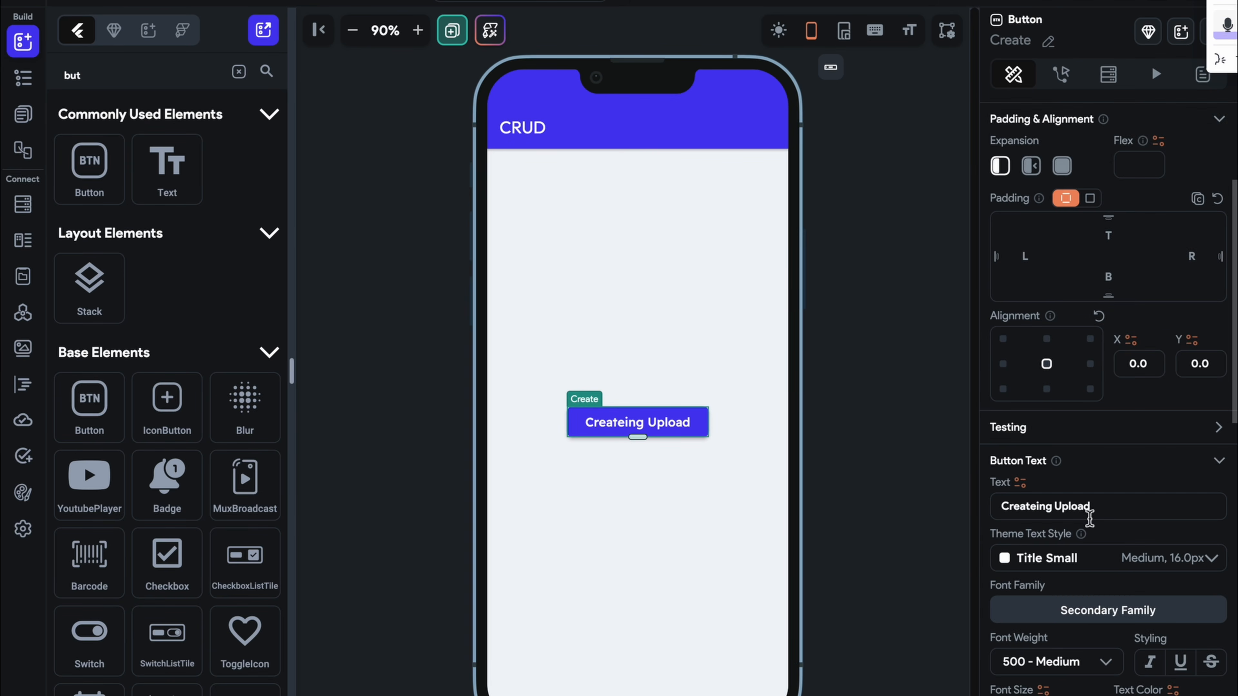
left_click(1036, 450)
key("BackSpace")
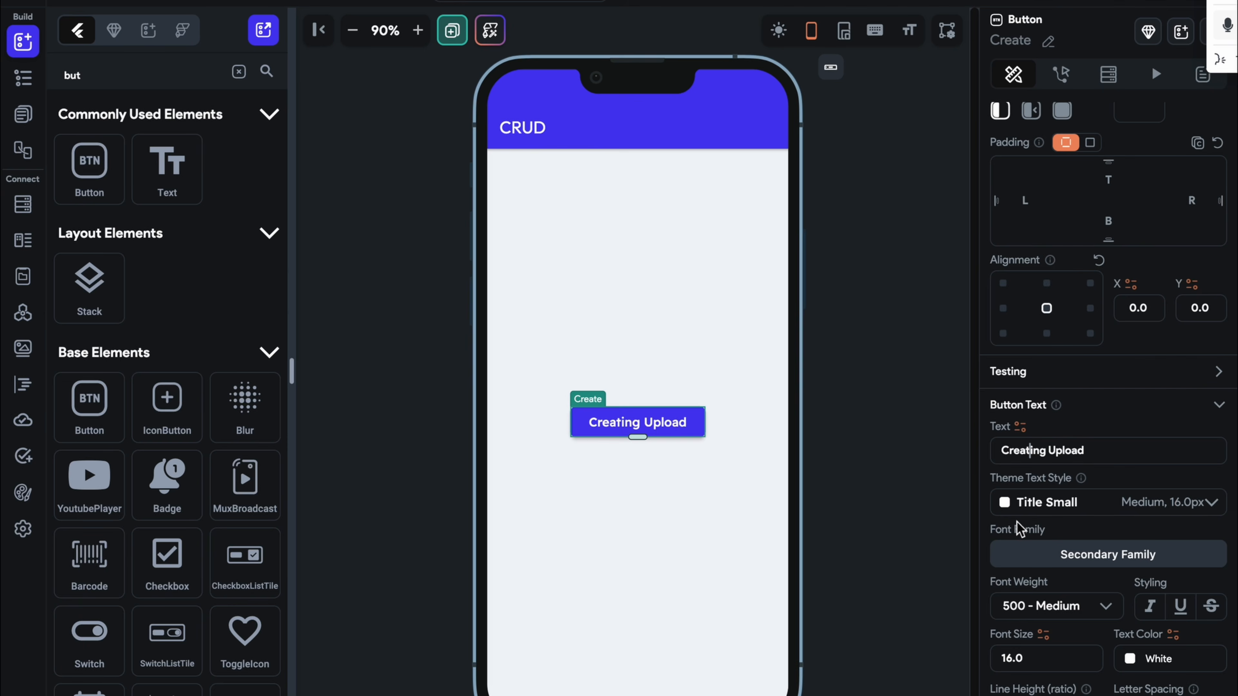
left_click(921, 471)
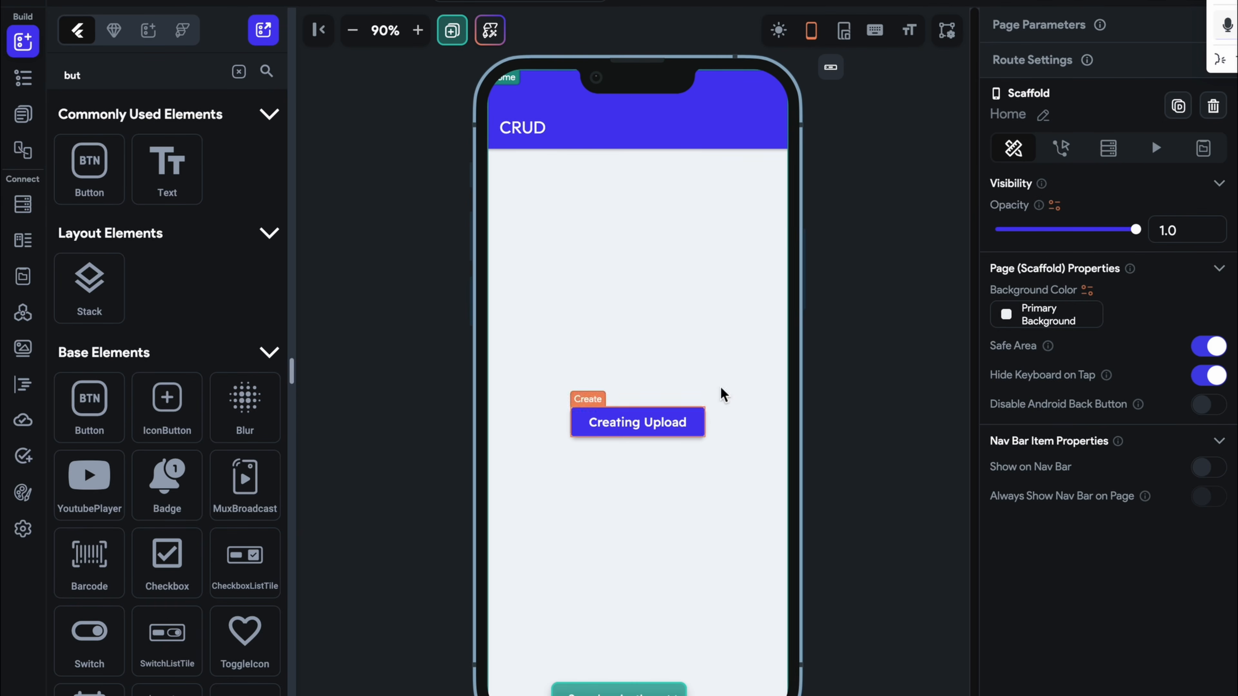
Create a 'user' Firestore collection prefilled with the default user fields
left_click(37, 204)
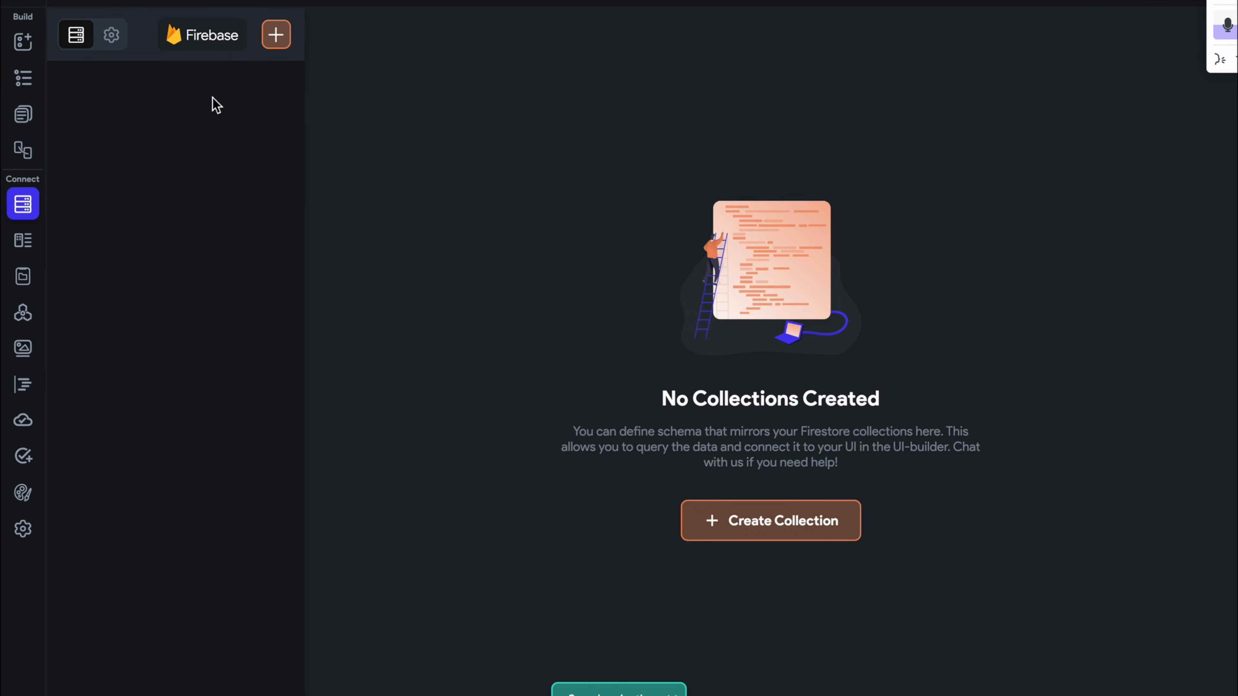
left_click(276, 44)
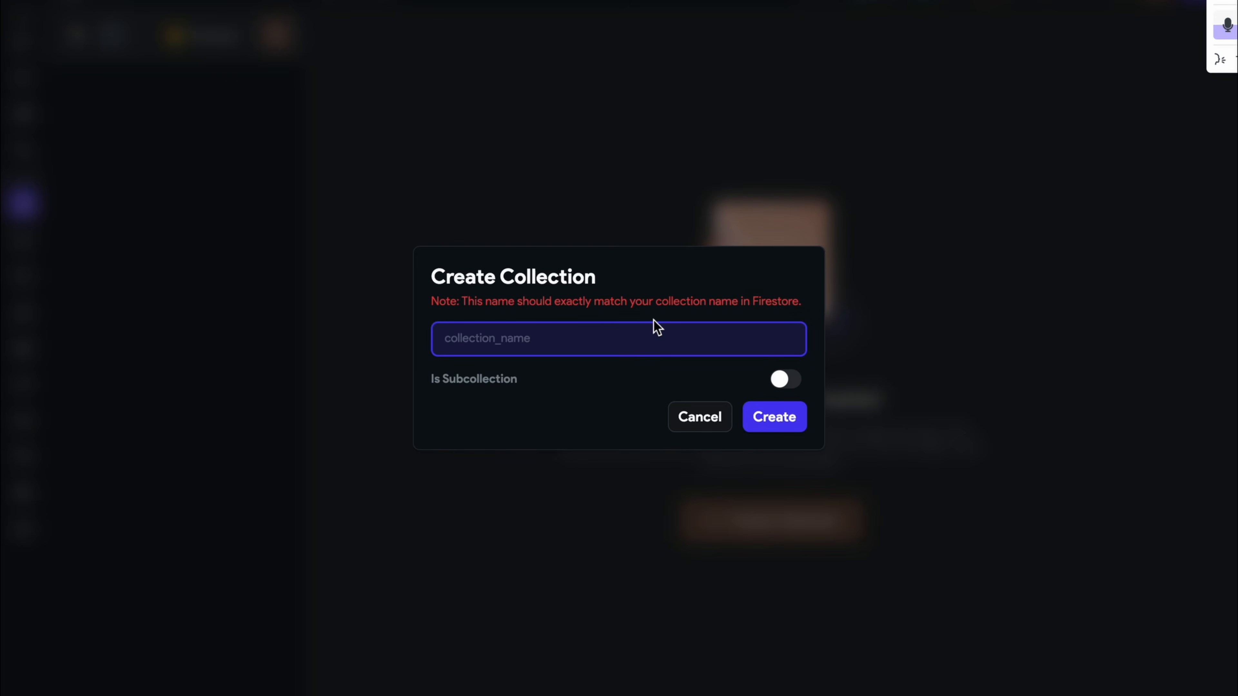
type("user")
left_click(770, 423)
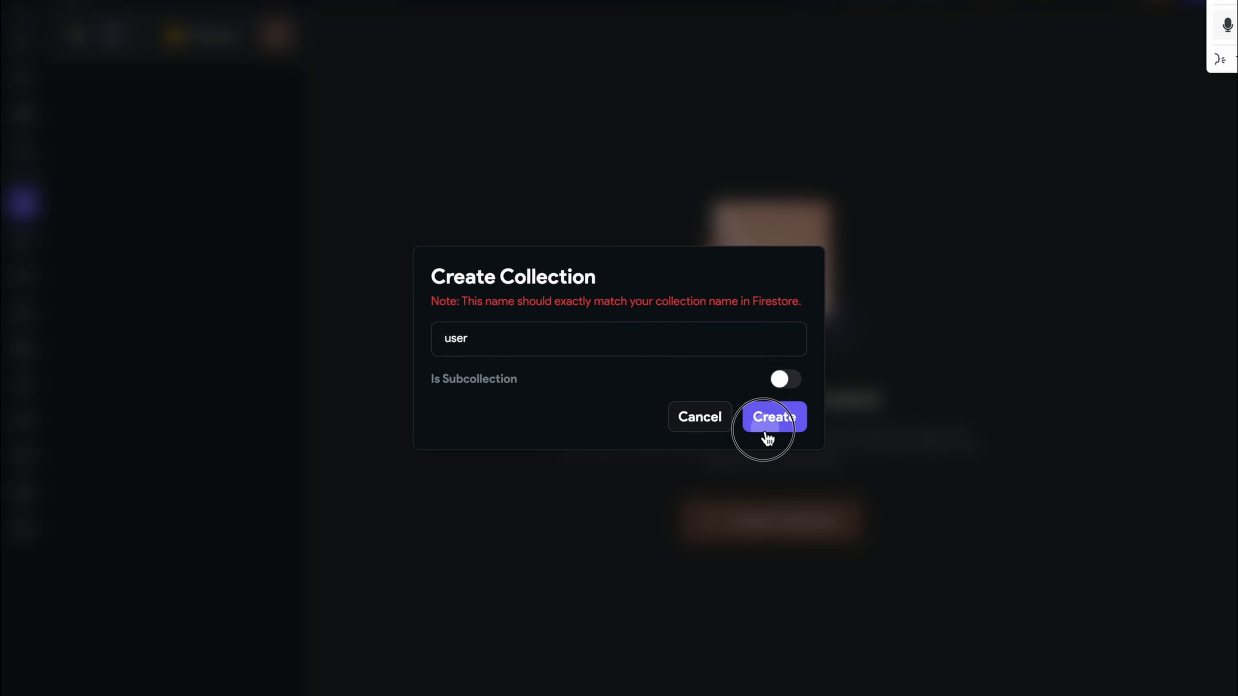
left_click(745, 412)
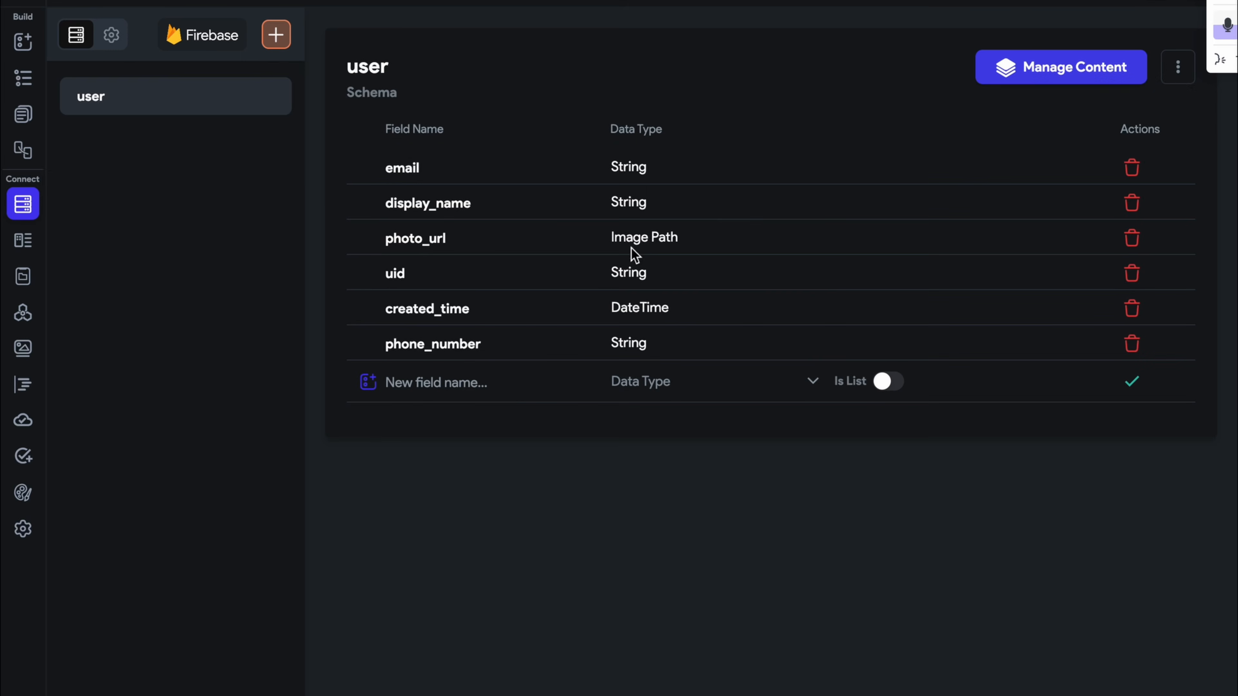
Set create, read, write and delete rules to Authenticated Users and deploy them
left_click(111, 35)
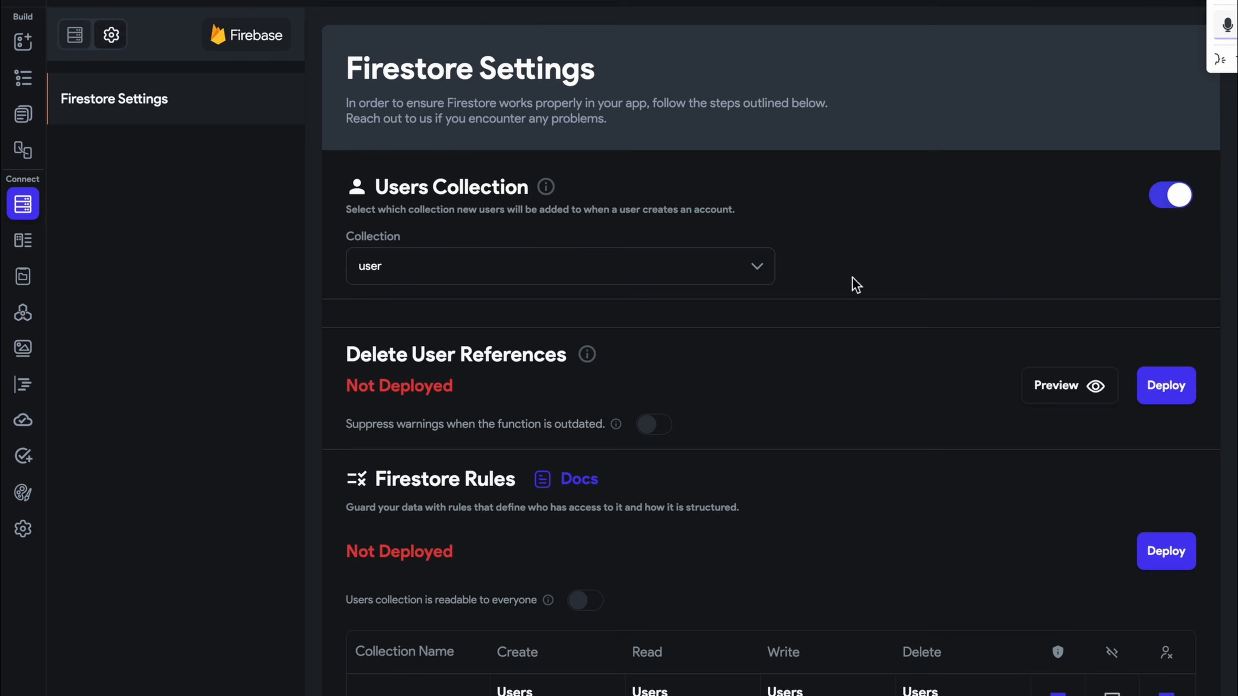
scroll(915, 348, "down", 5)
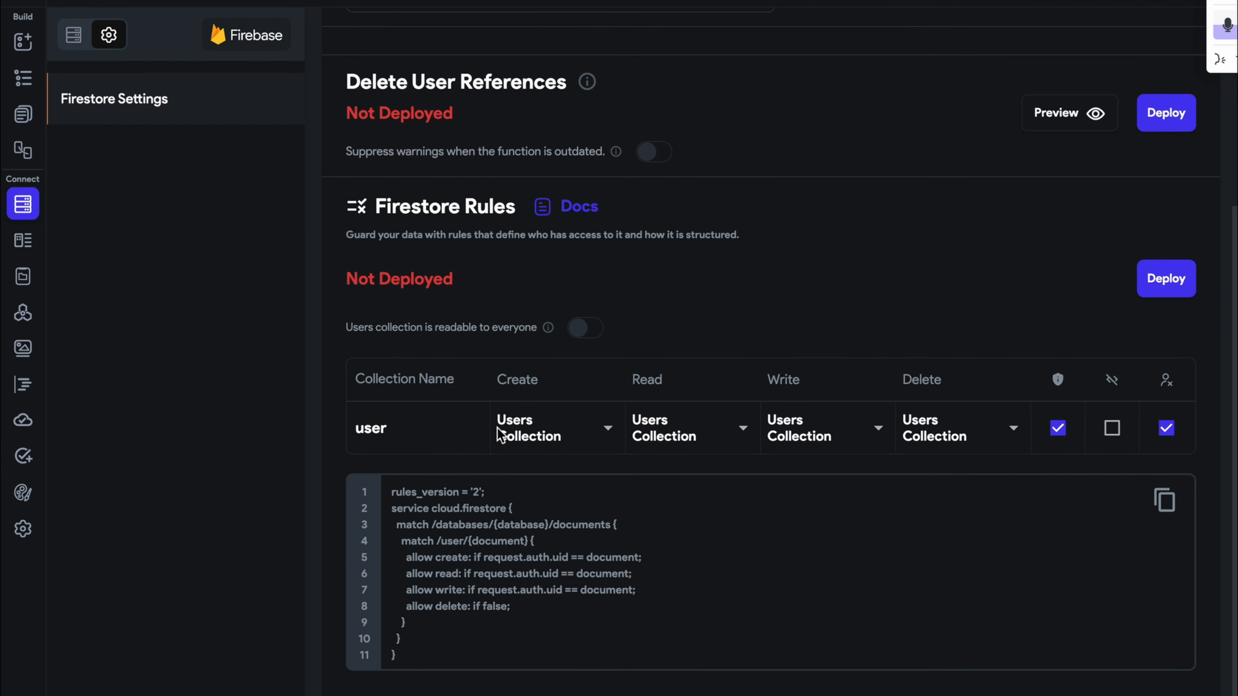
left_click(498, 429)
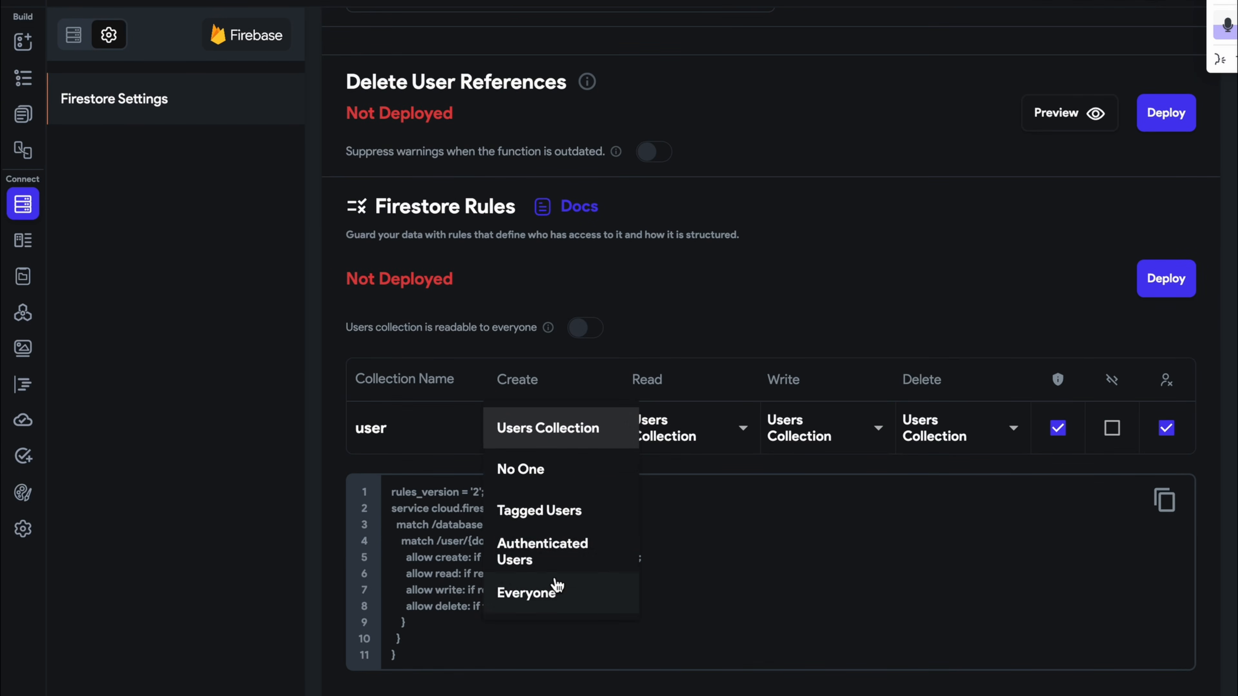
left_click(557, 565)
left_click(715, 428)
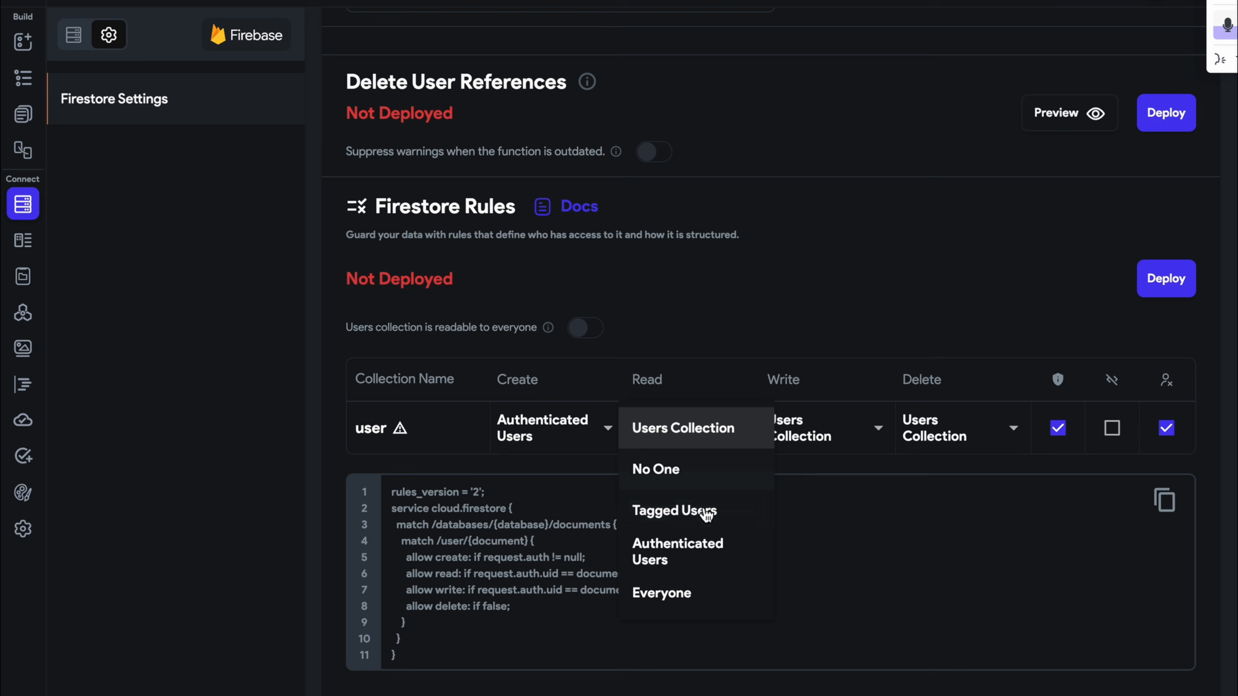
left_click(690, 551)
left_click(799, 439)
left_click(809, 555)
left_click(957, 446)
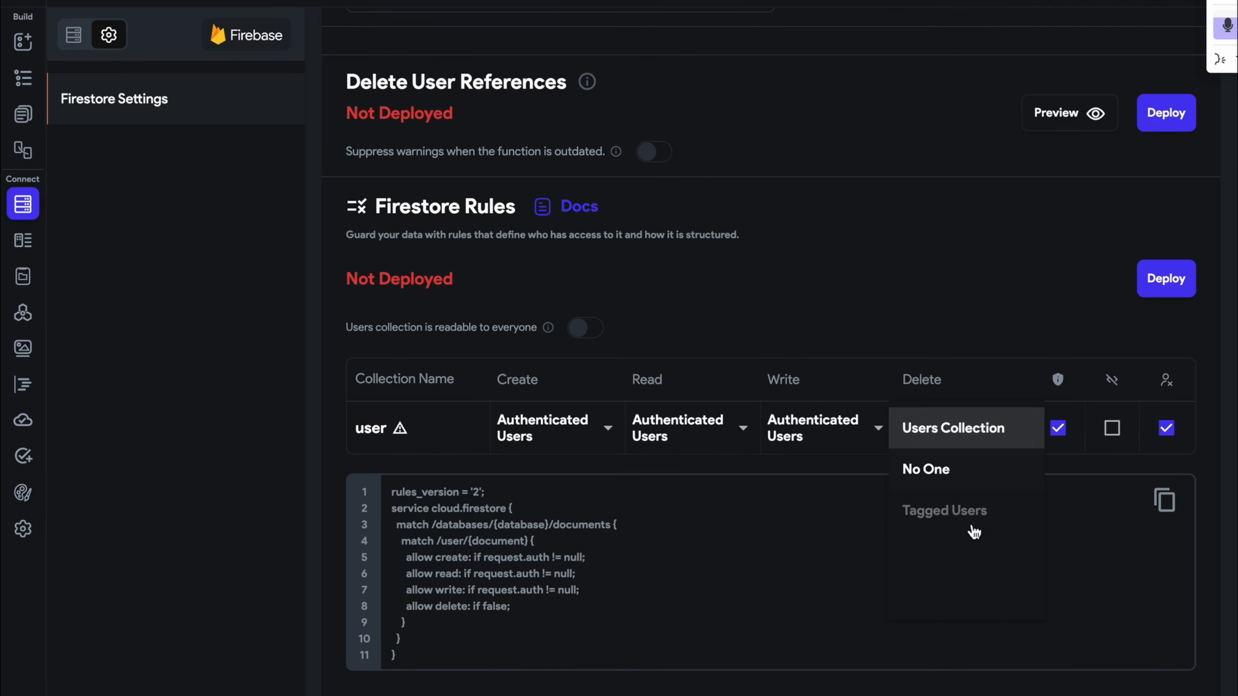
left_click(969, 566)
left_click(1169, 288)
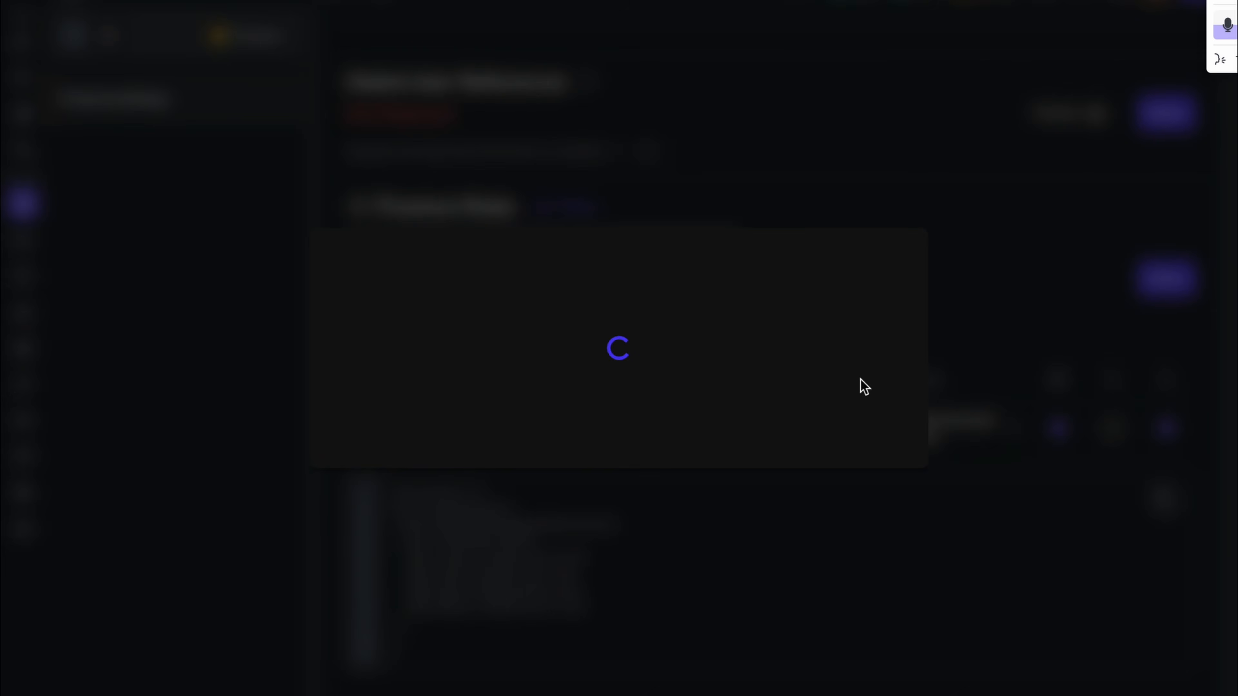
left_click(835, 605)
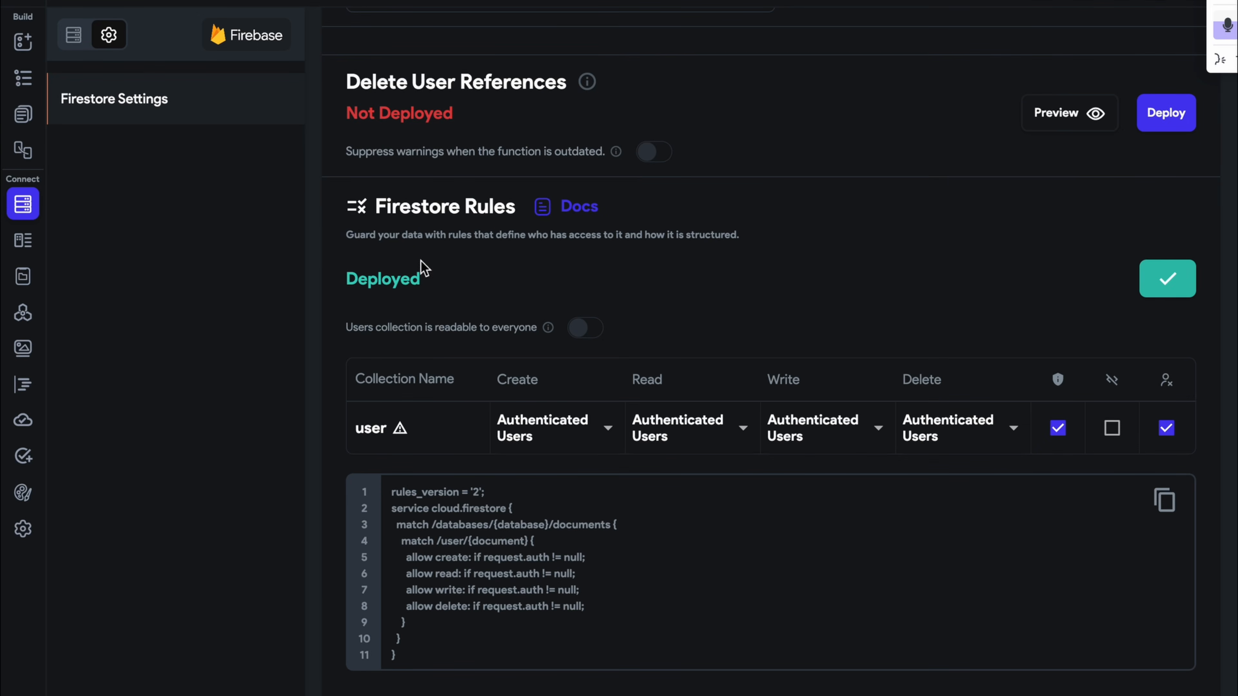
Give the Creating Upload button an Upload Media action targeting Firebase
left_click(23, 117)
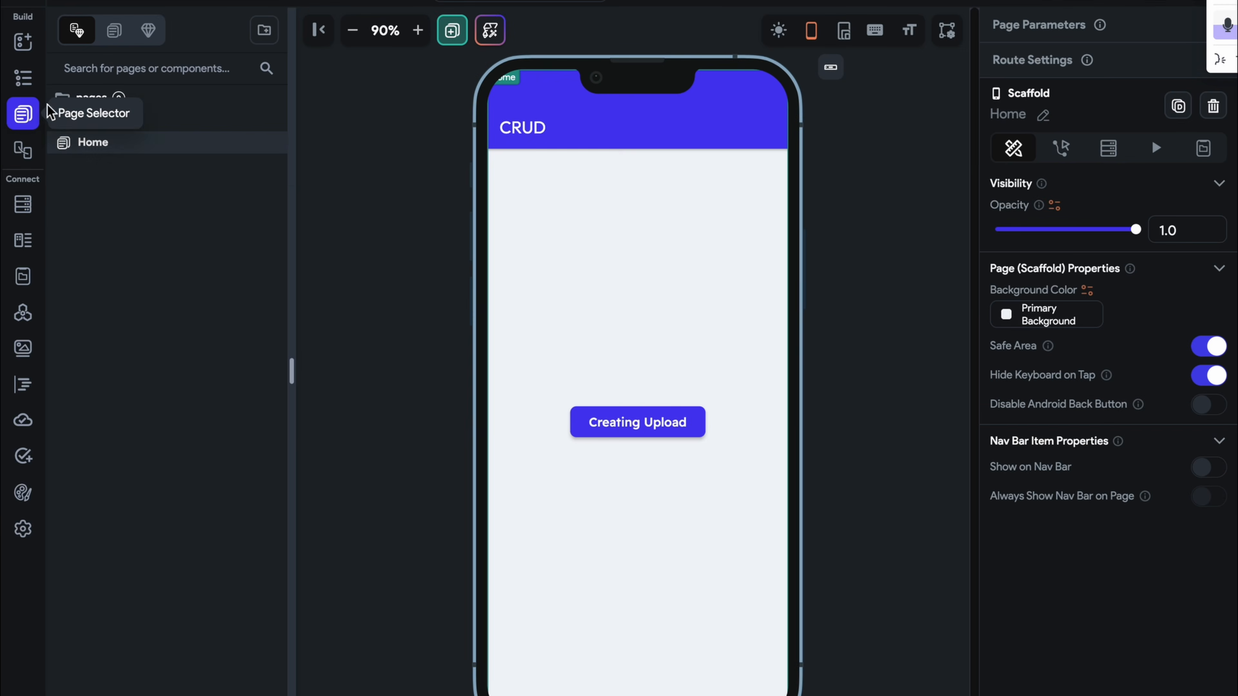
left_click(643, 436)
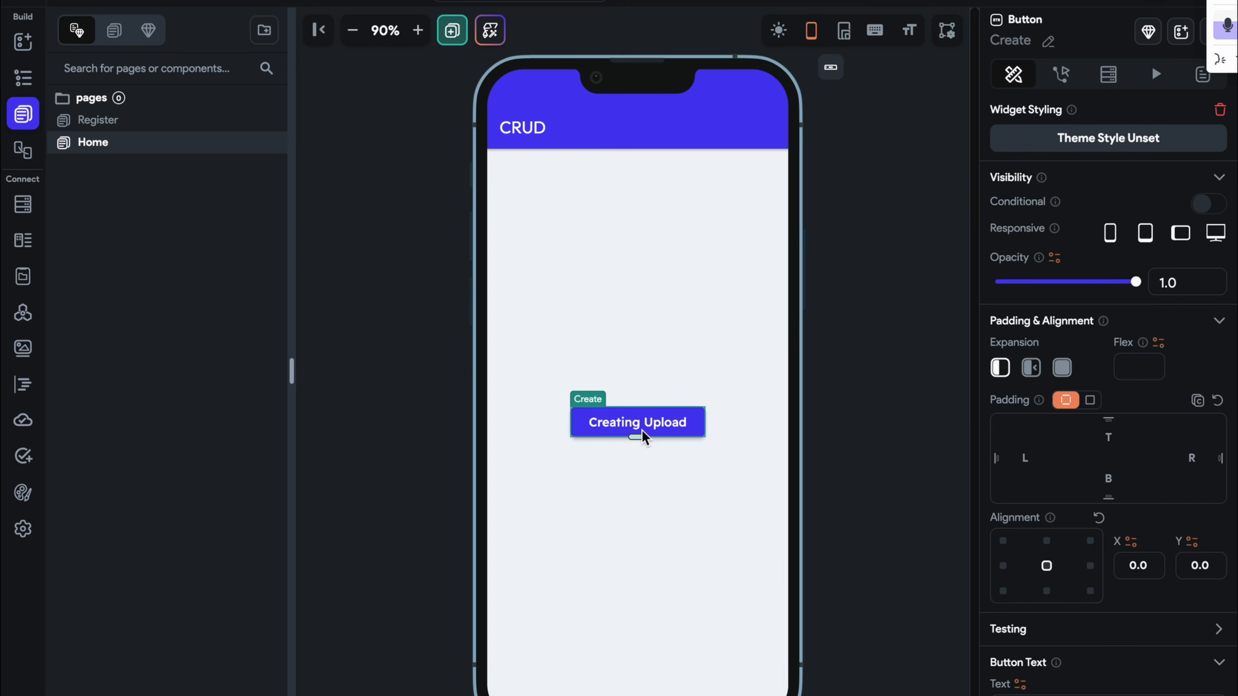
left_click(1060, 73)
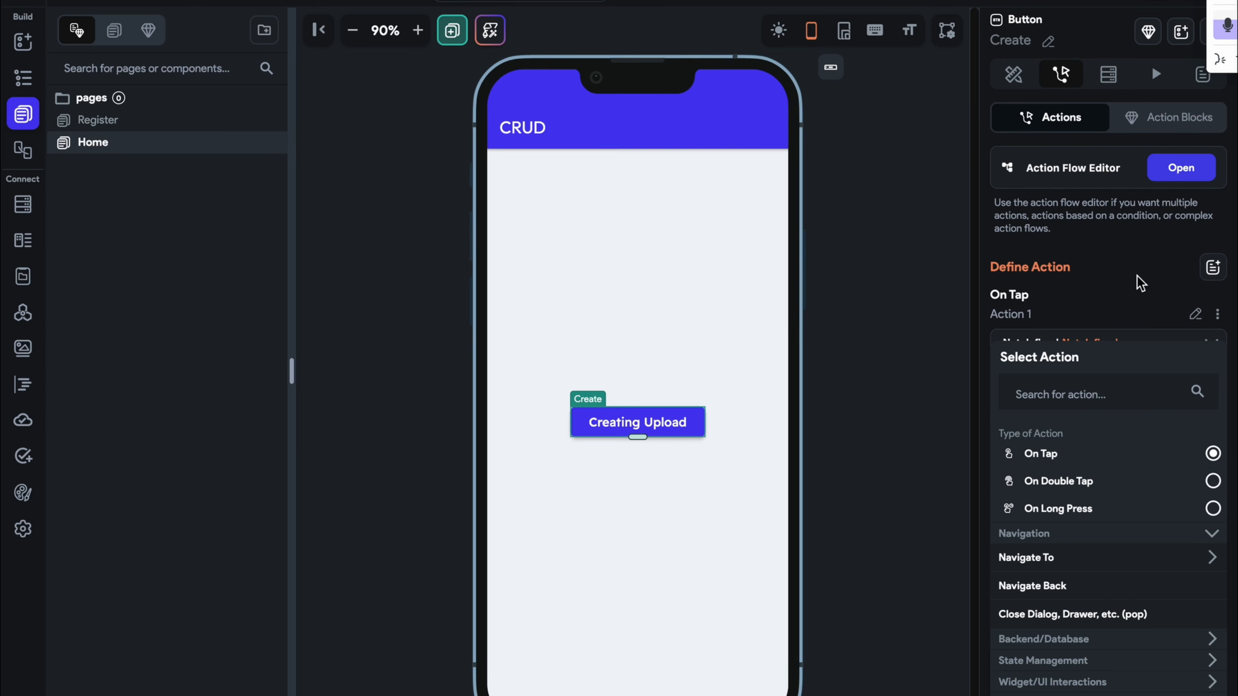
left_click(1187, 173)
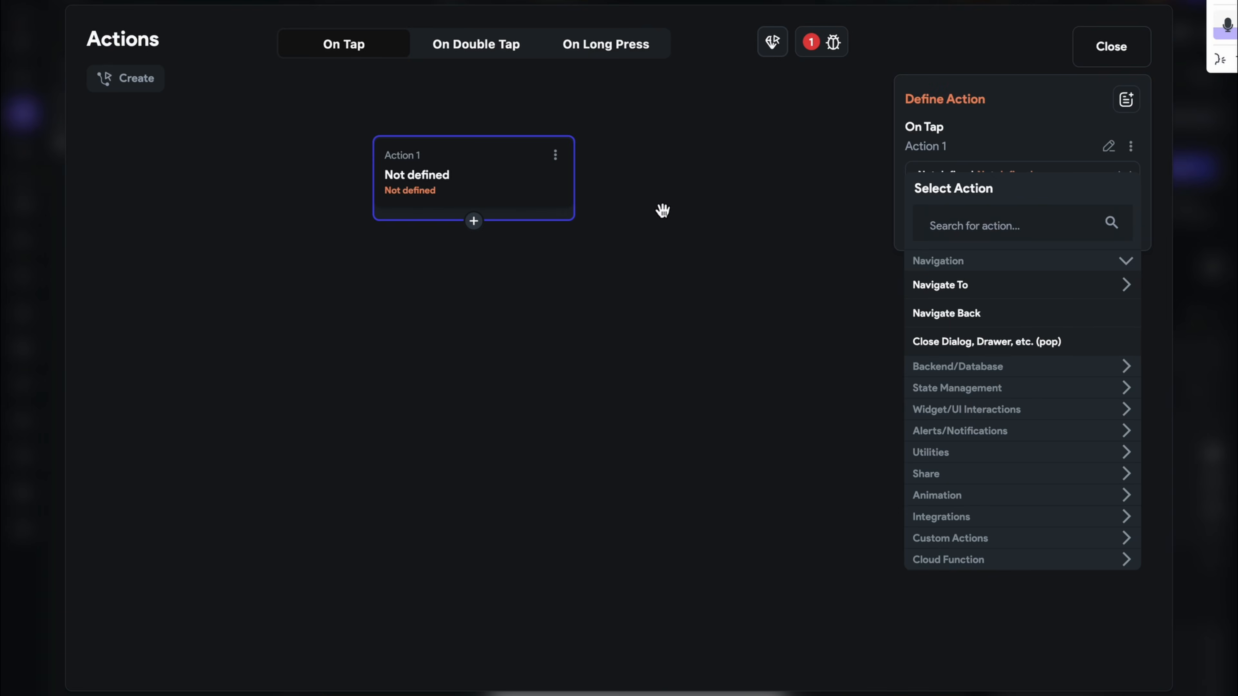
left_click(999, 220)
type("upload")
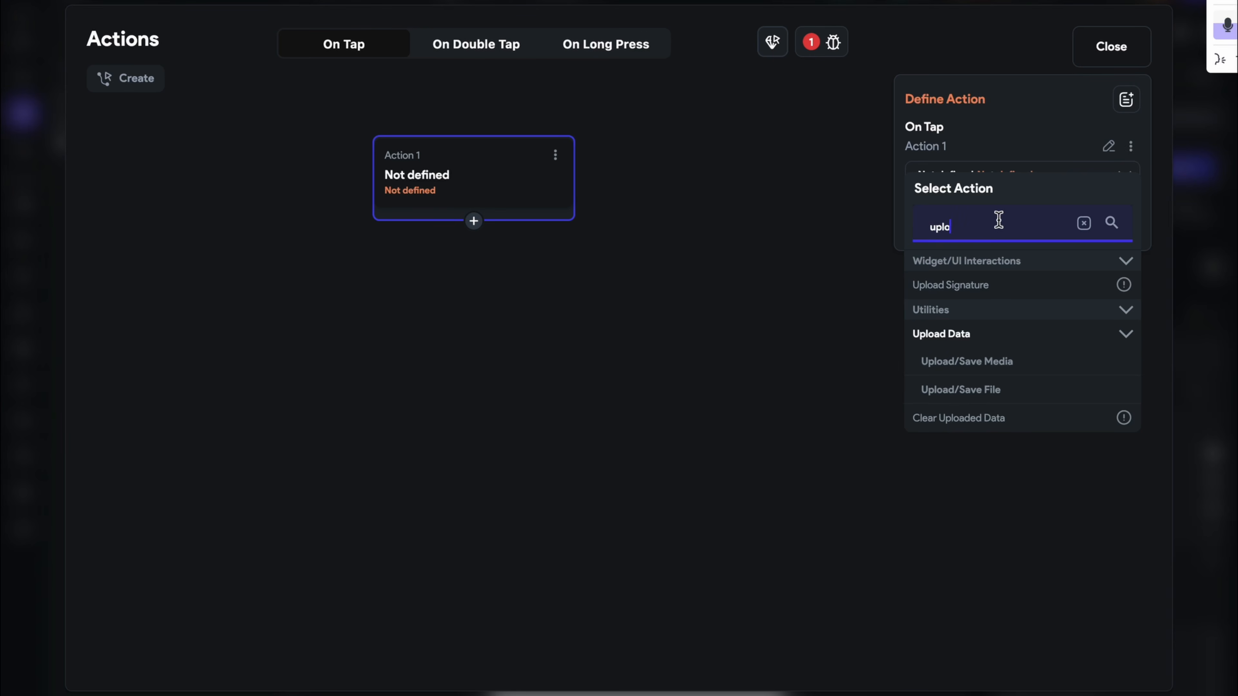
left_click(954, 370)
left_click(973, 233)
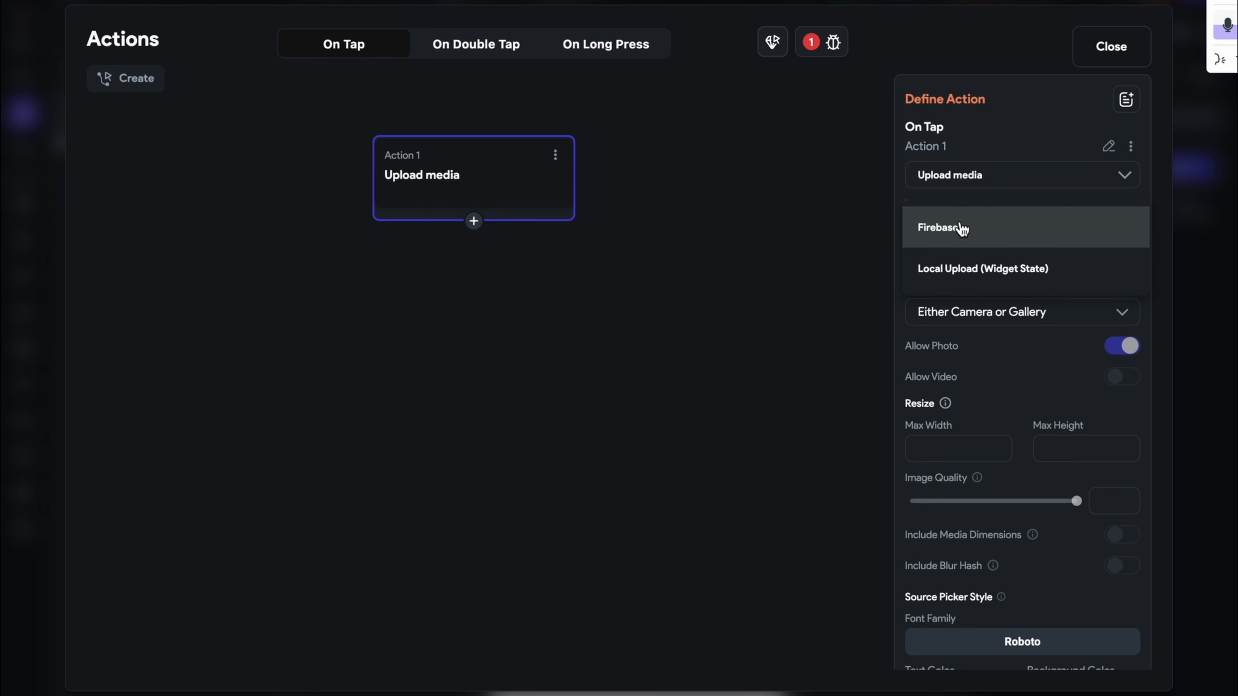
left_click(962, 229)
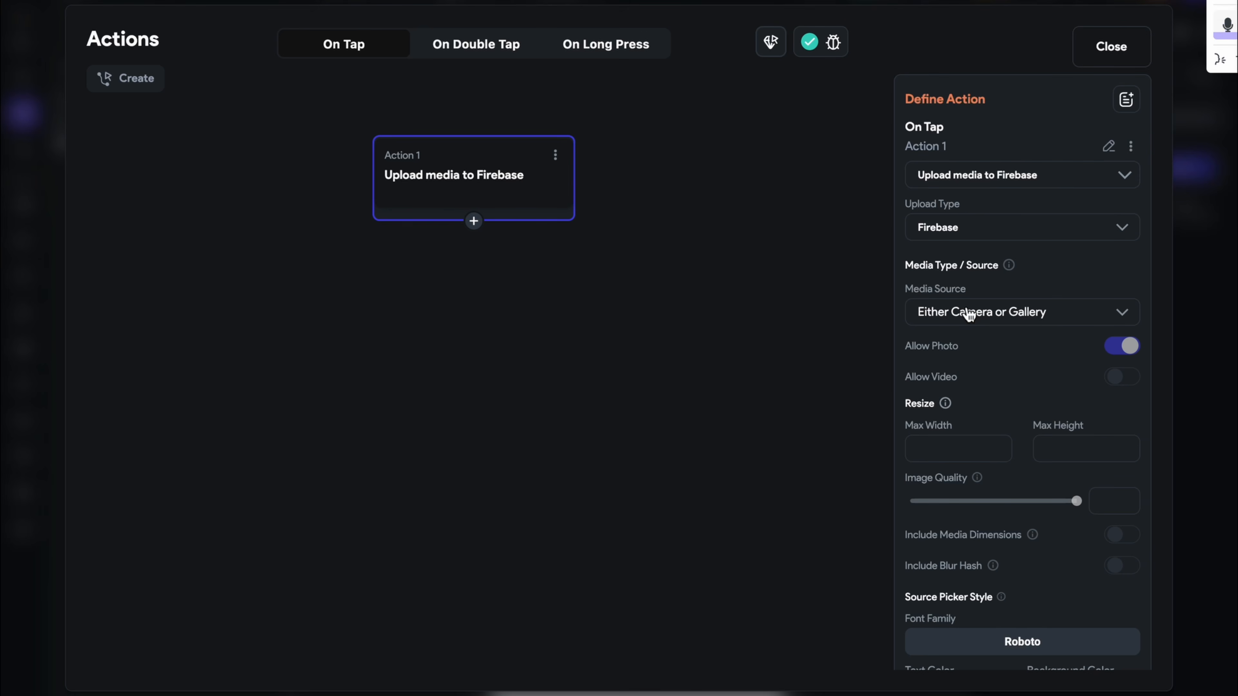
Use Either Camera or Gallery, video off, no max width, and image quality 89
left_click(968, 315)
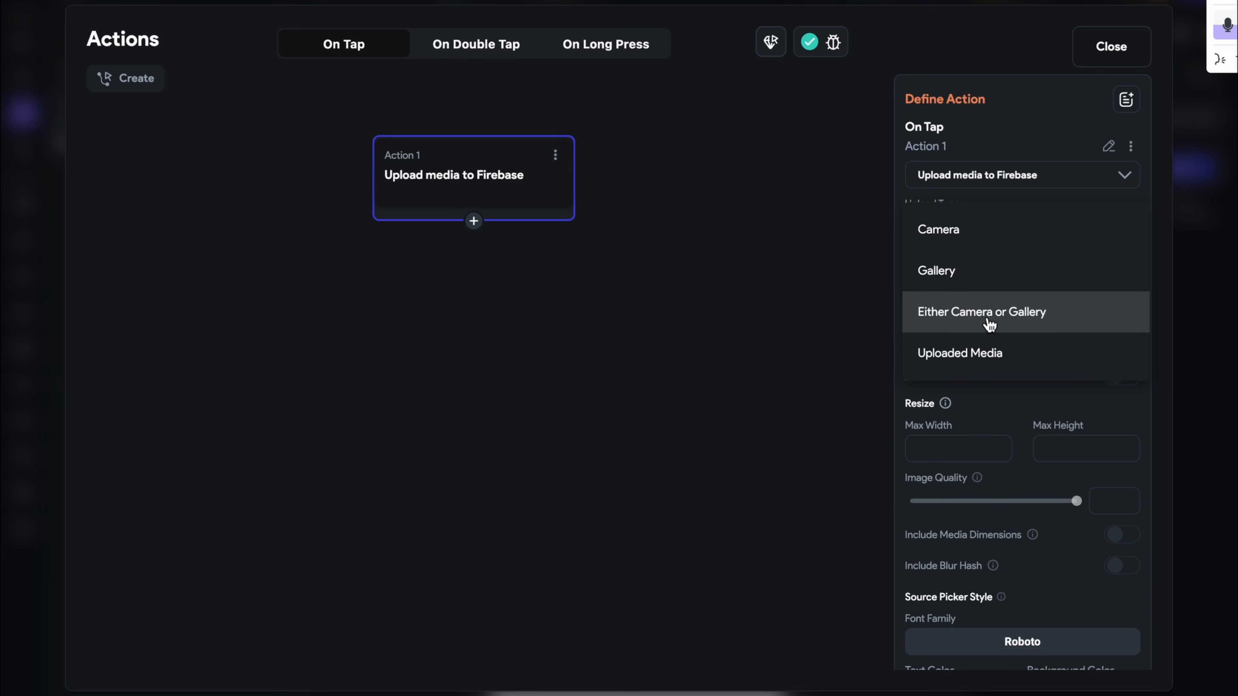
left_click(1016, 321)
scroll(1000, 406, "down", 1)
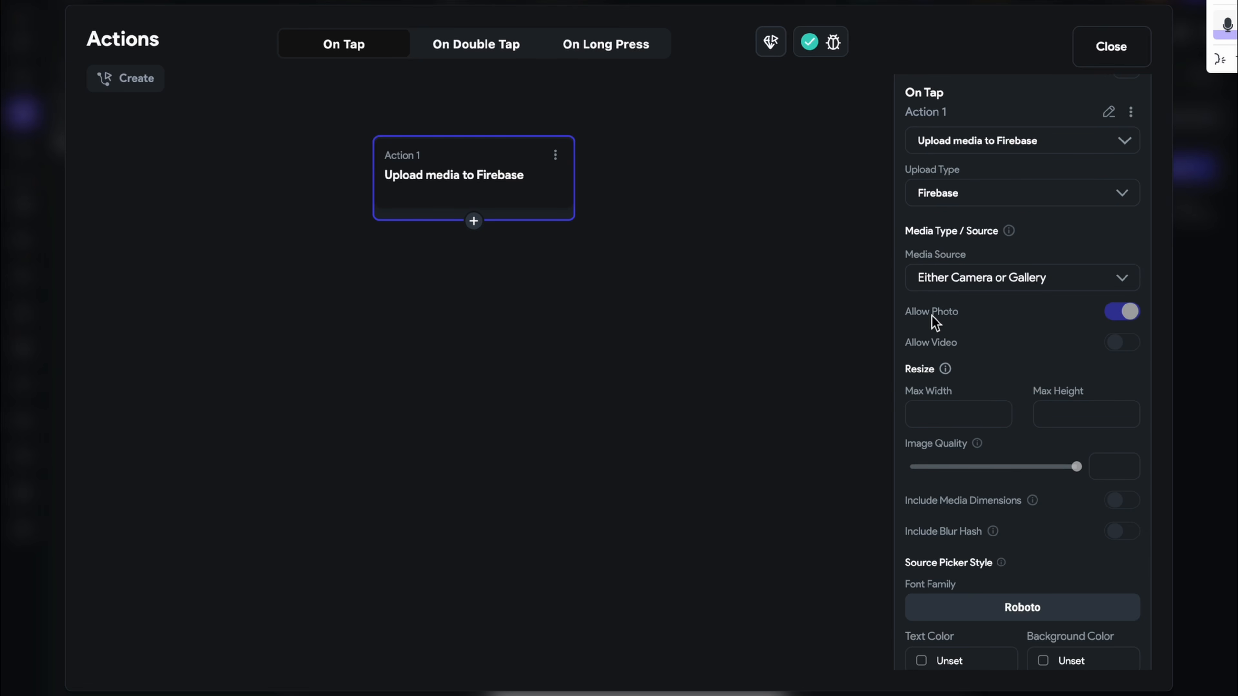
left_click(1120, 347)
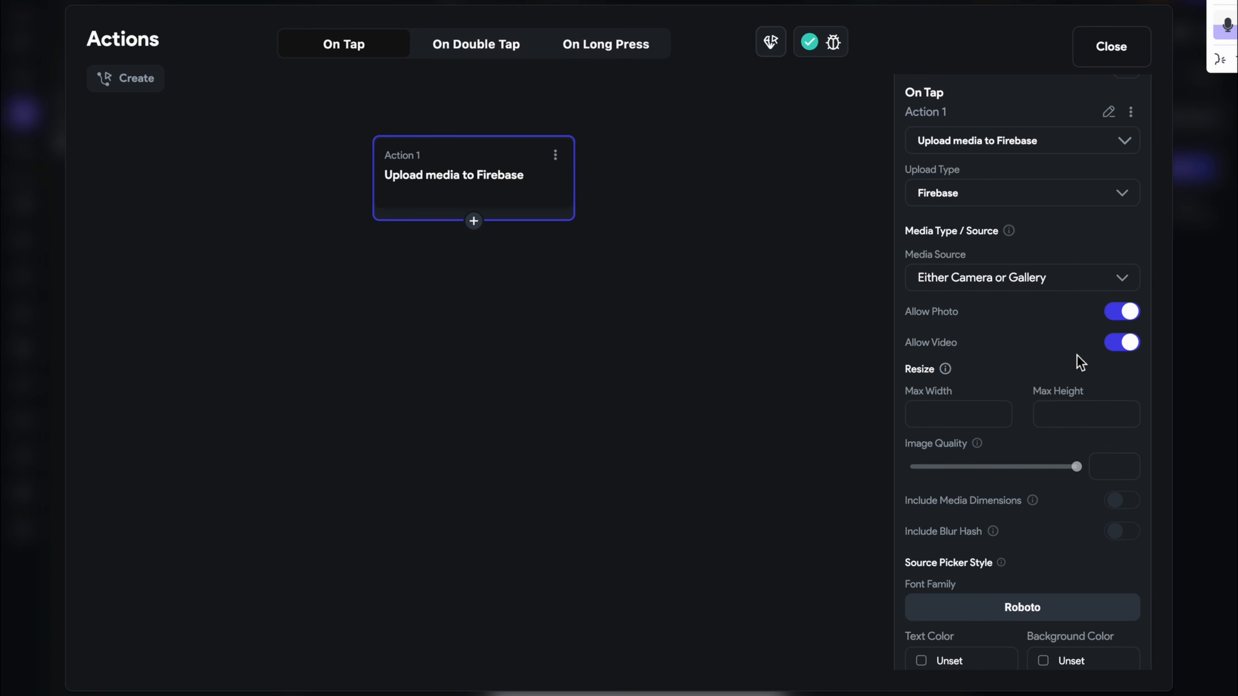
left_click(1126, 342)
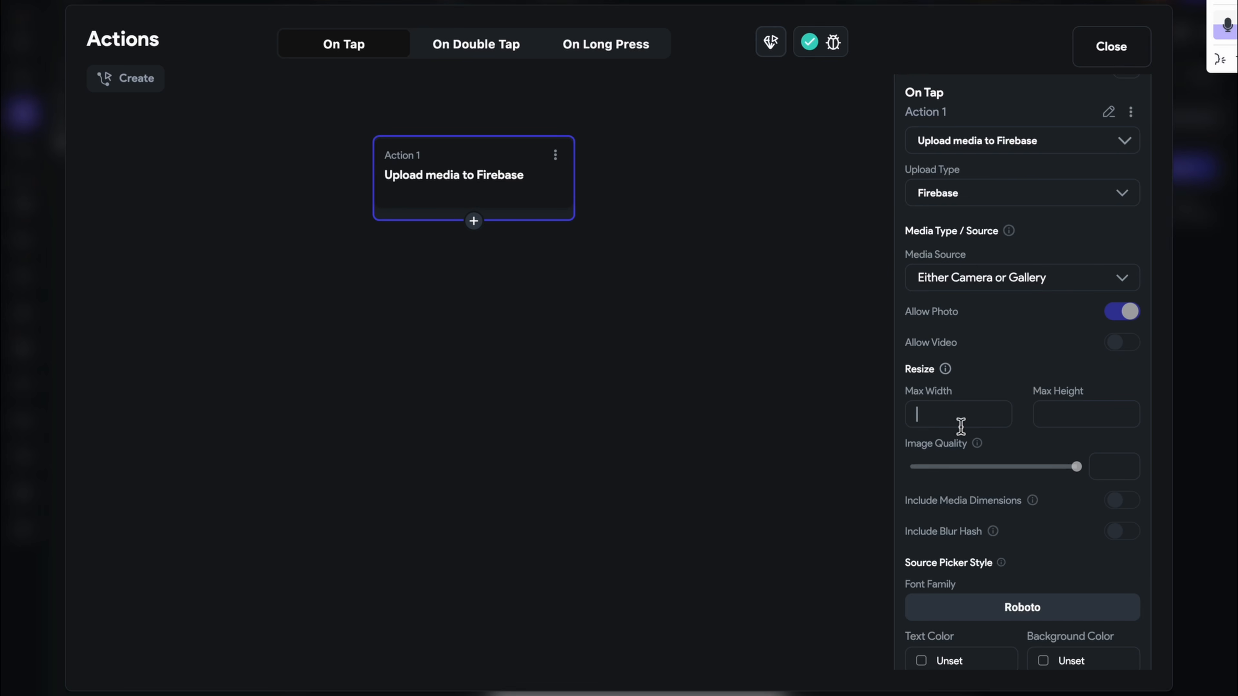
left_click(961, 427)
type("400")
left_click_drag(1077, 406, 905, 420)
key("BackSpace")
mouse_move(982, 452)
left_click(1065, 467)
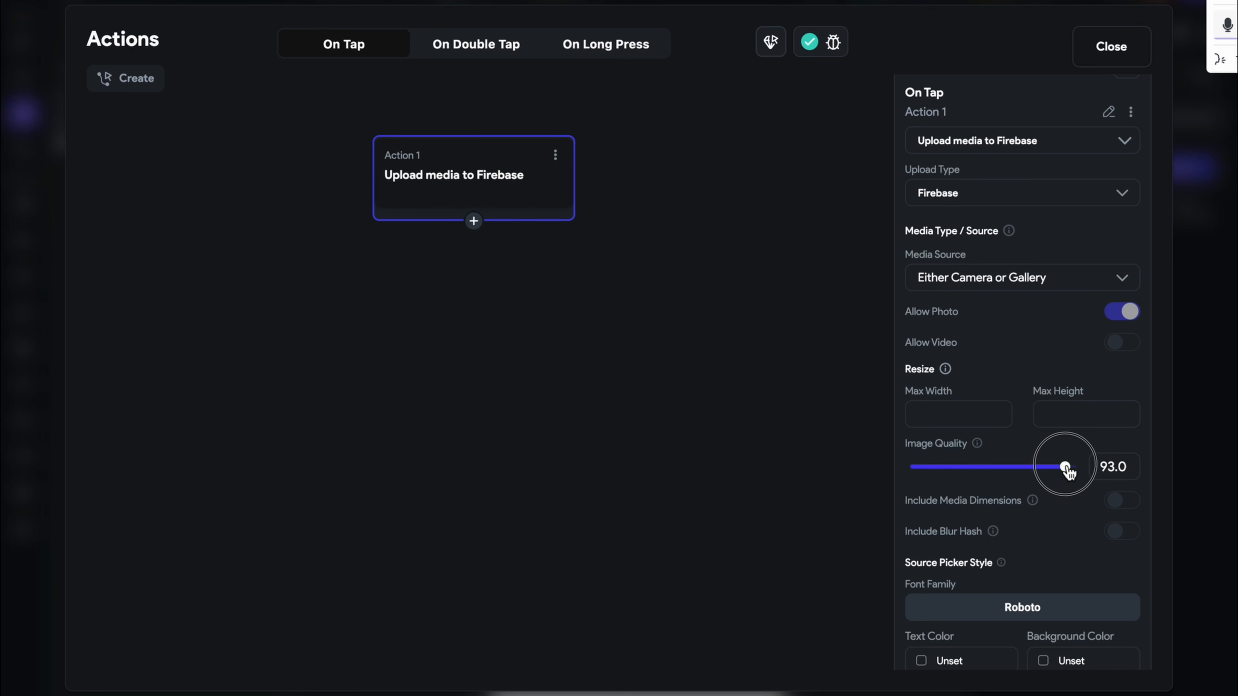
left_click_drag(1067, 470, 1060, 474)
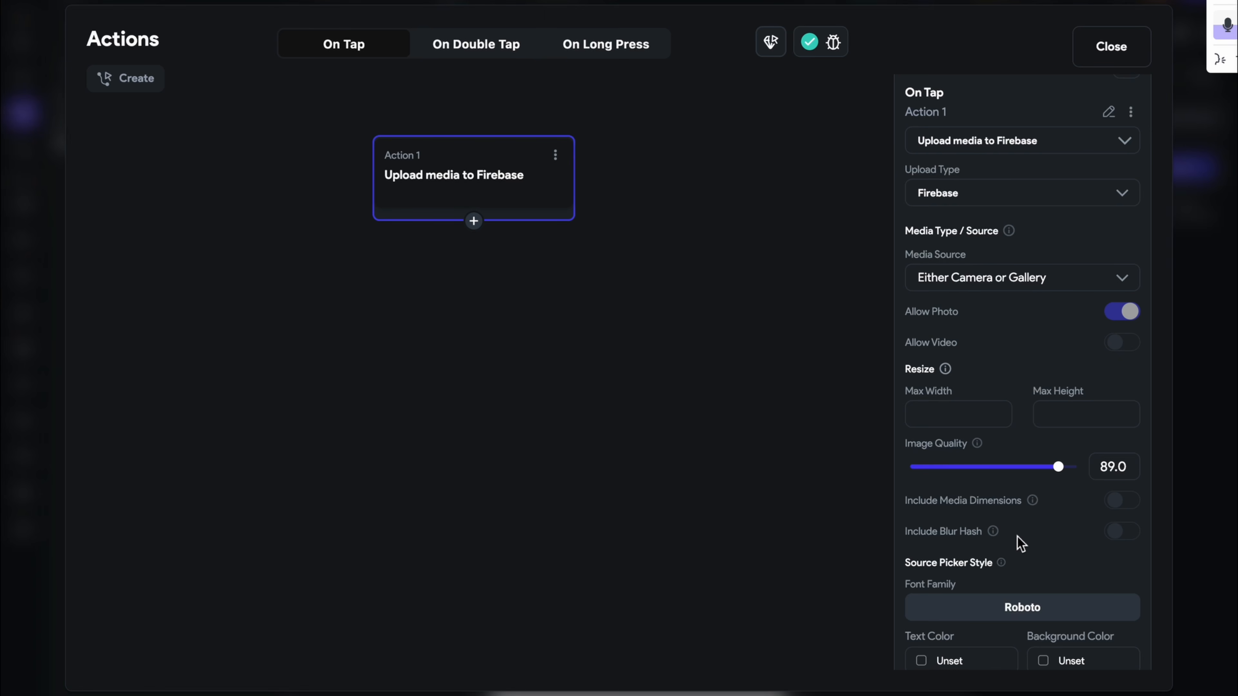
scroll(1003, 526, "down", 2)
Turn on Include Blur Hash and set the source picker font to Montserrat
left_click(1120, 445)
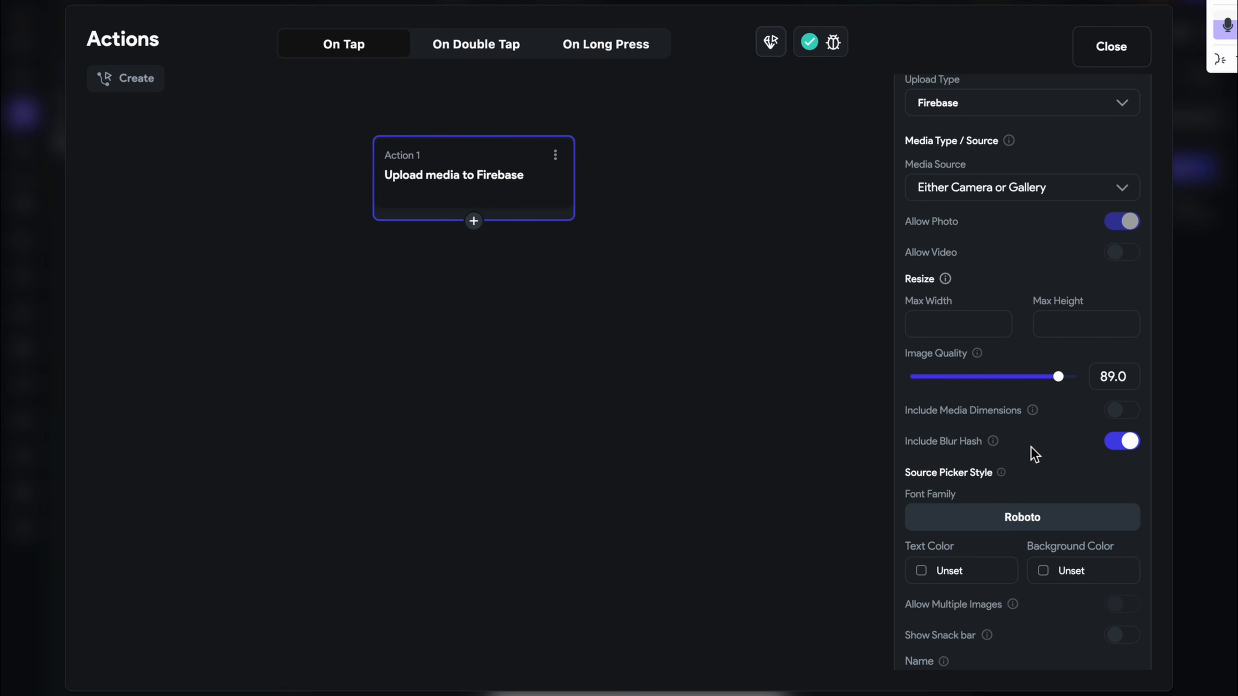
scroll(1034, 453, "down", 3)
scroll(950, 446, "up", 1)
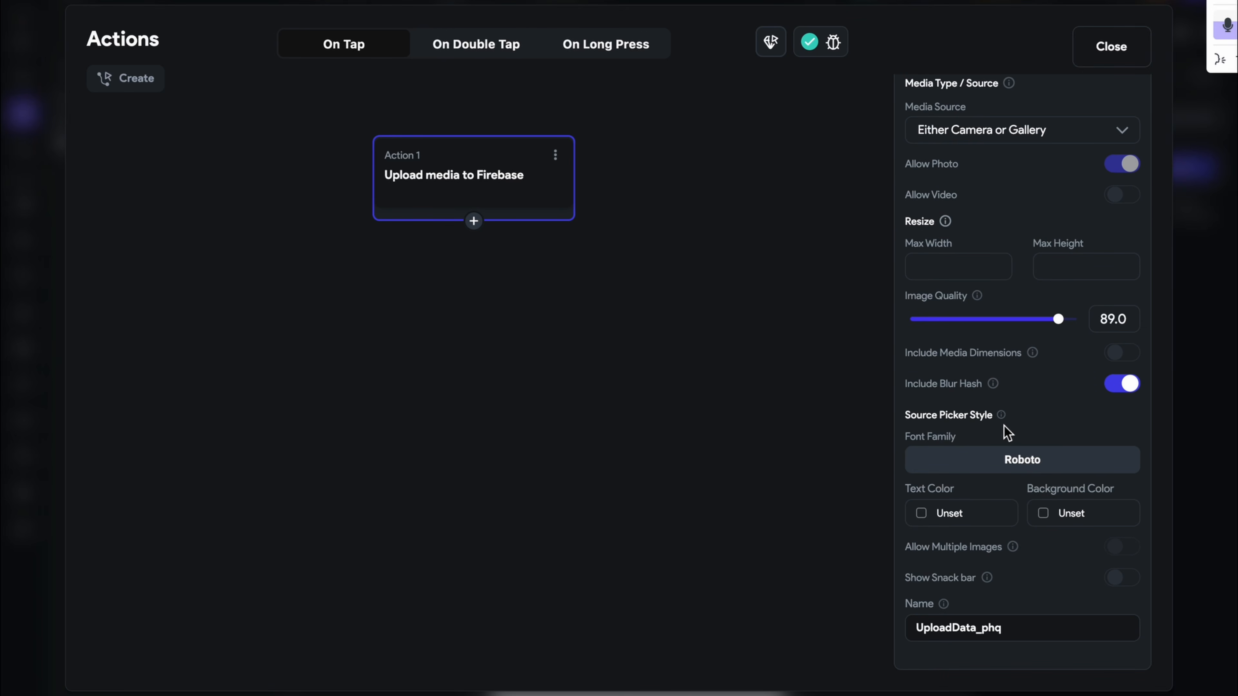
left_click(1018, 464)
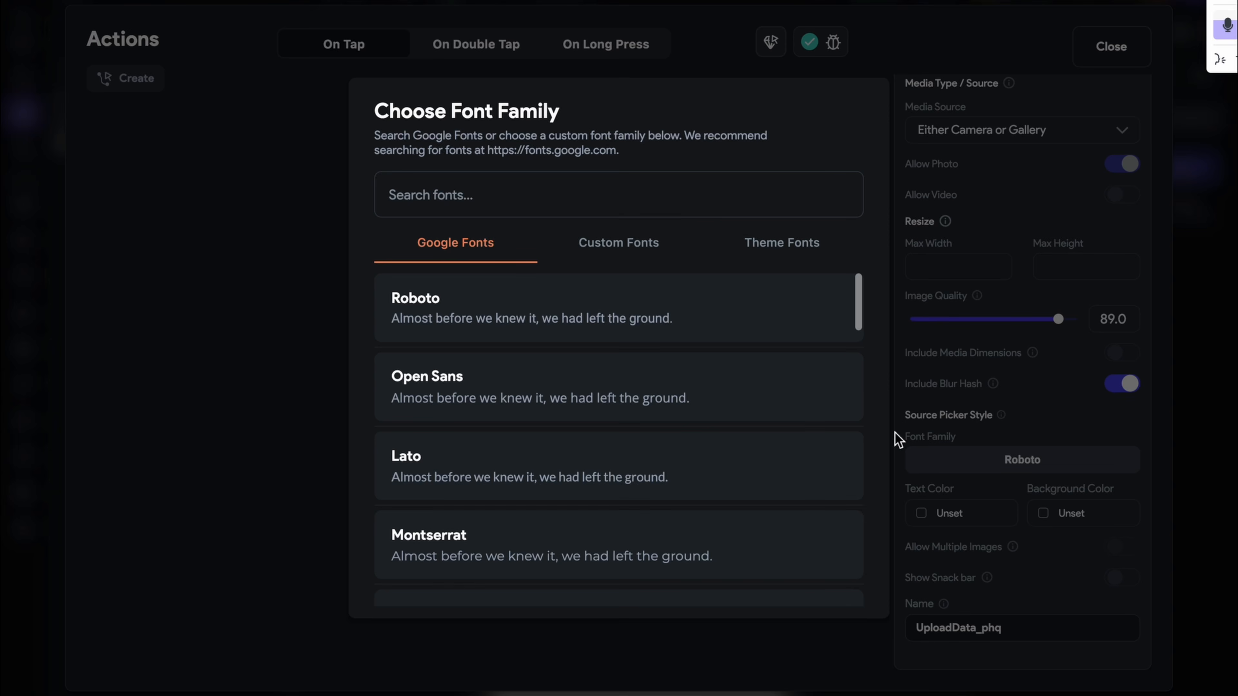
left_click(963, 403)
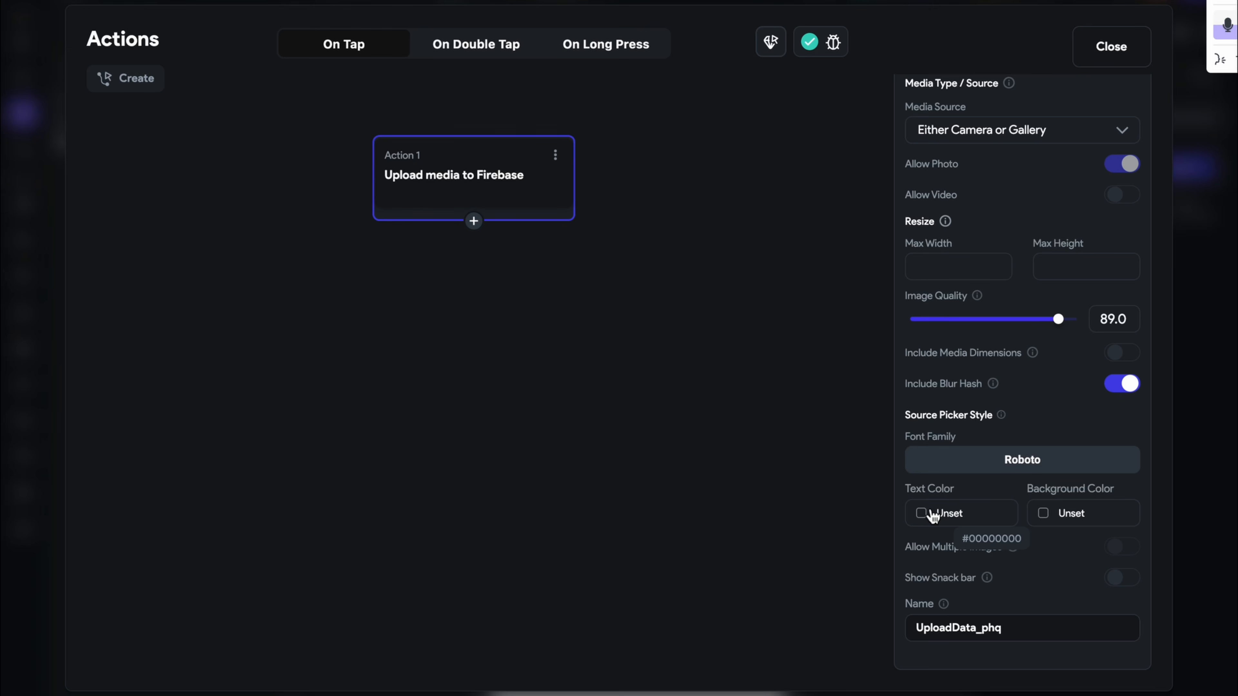
left_click(1006, 464)
scroll(542, 443, "down", 1)
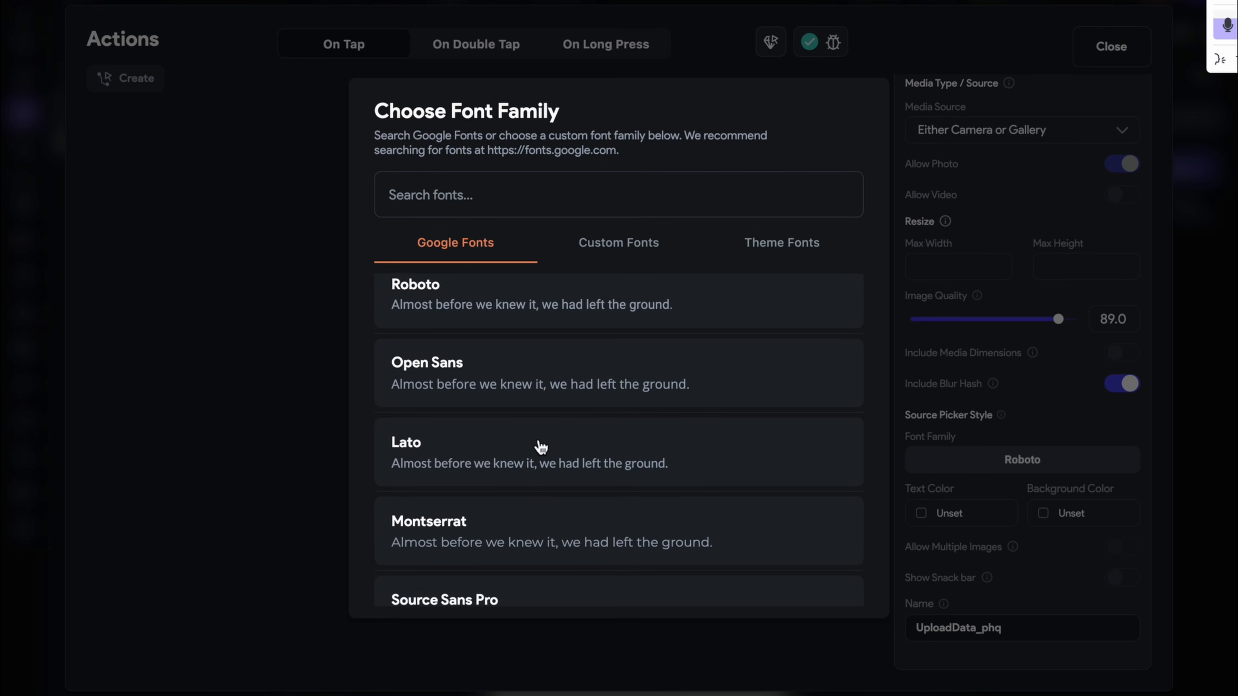
scroll(541, 446, "down", 1)
left_click(527, 479)
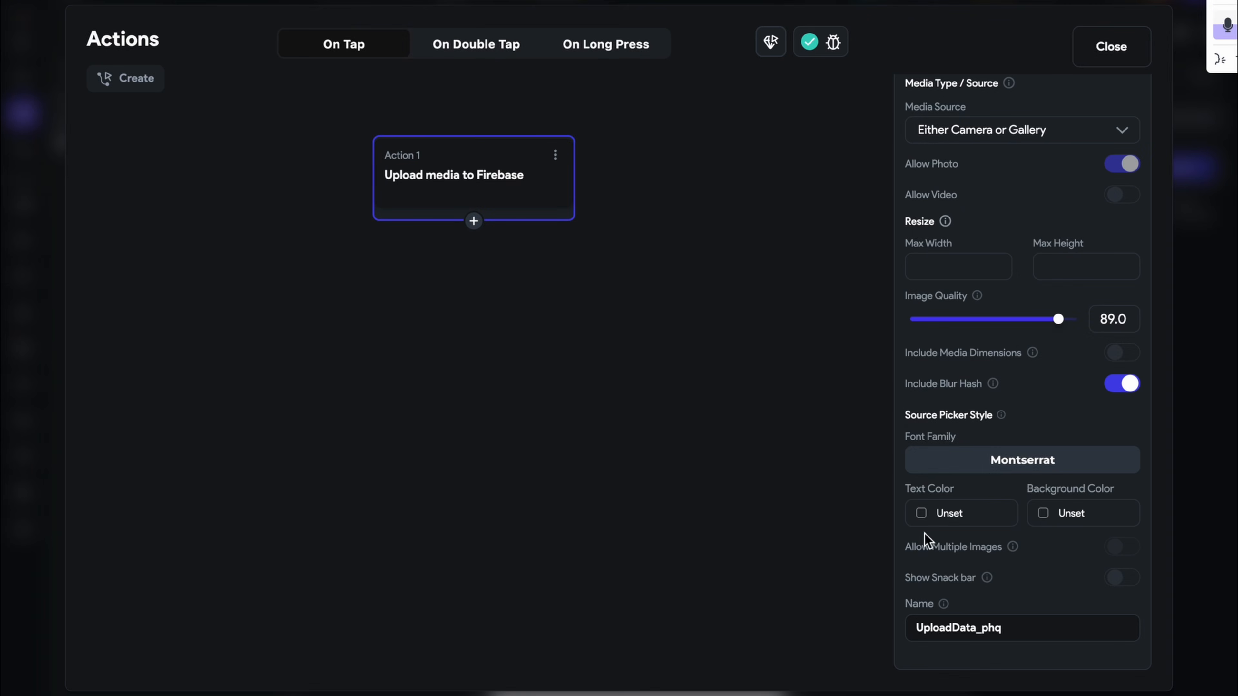
Give the source picker Secondary text and a Tertiary background, then close the actions editor
left_click(921, 513)
left_click(578, 341)
left_click(1048, 514)
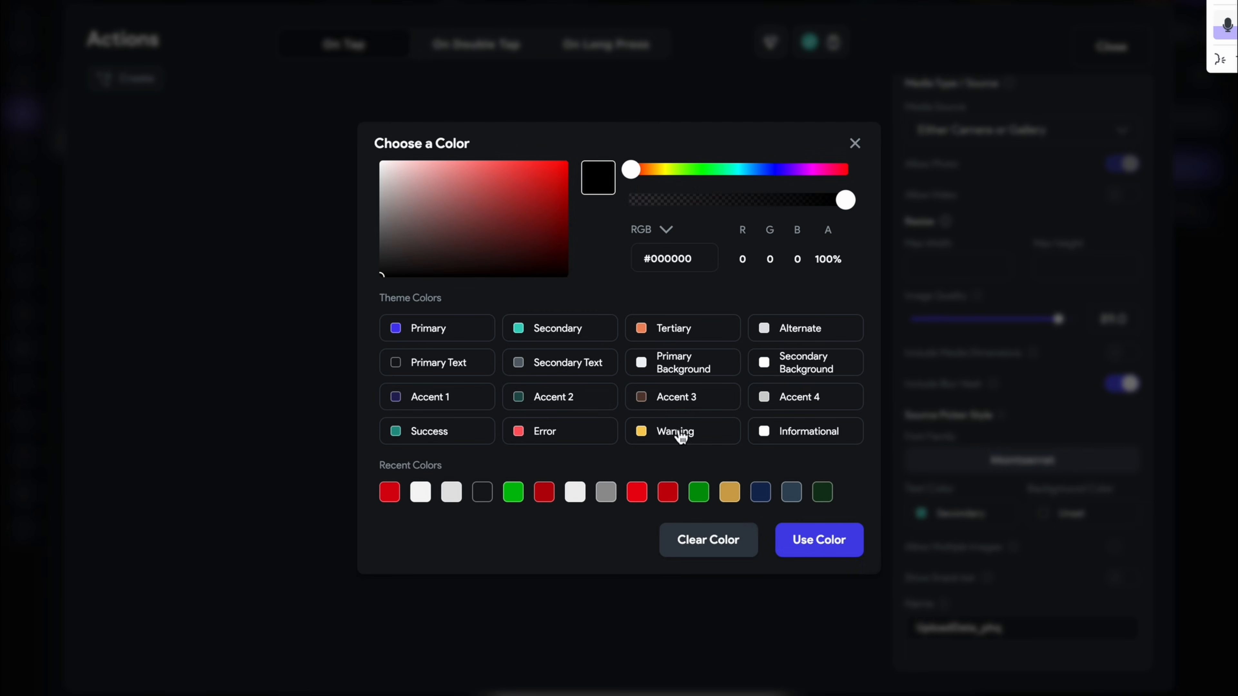
left_click(644, 333)
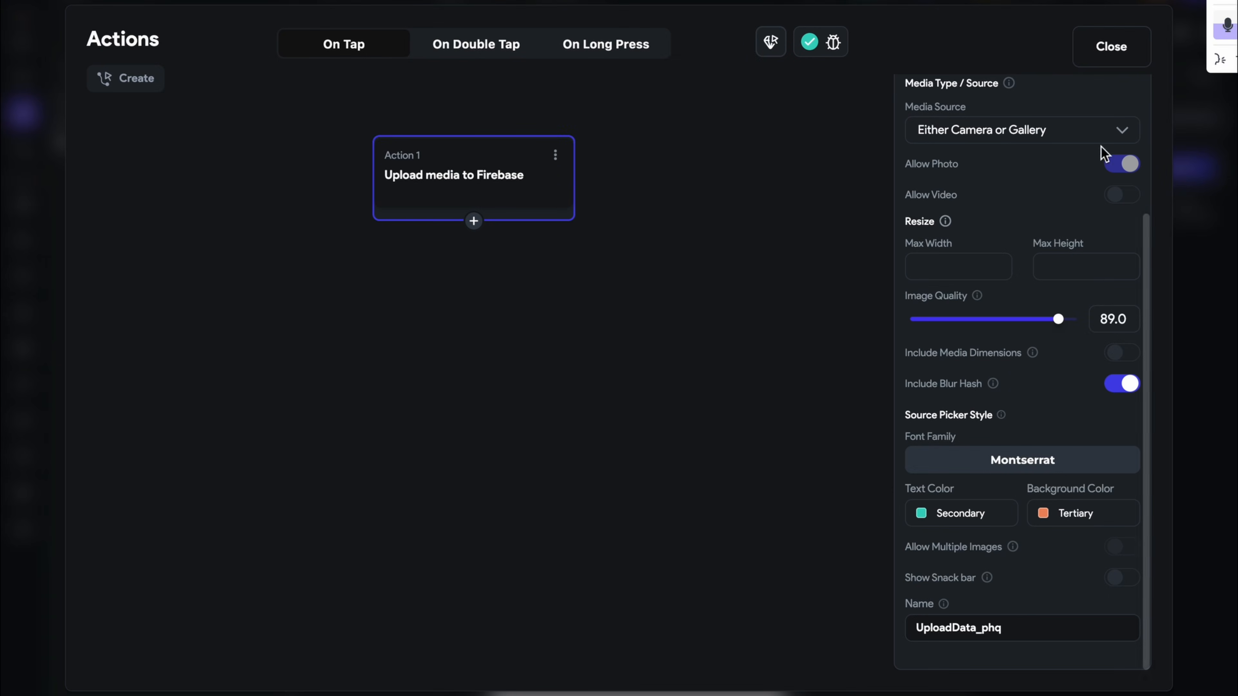
left_click(1103, 55)
Run a test preview and try the Creating Upload button
left_click(1055, 6)
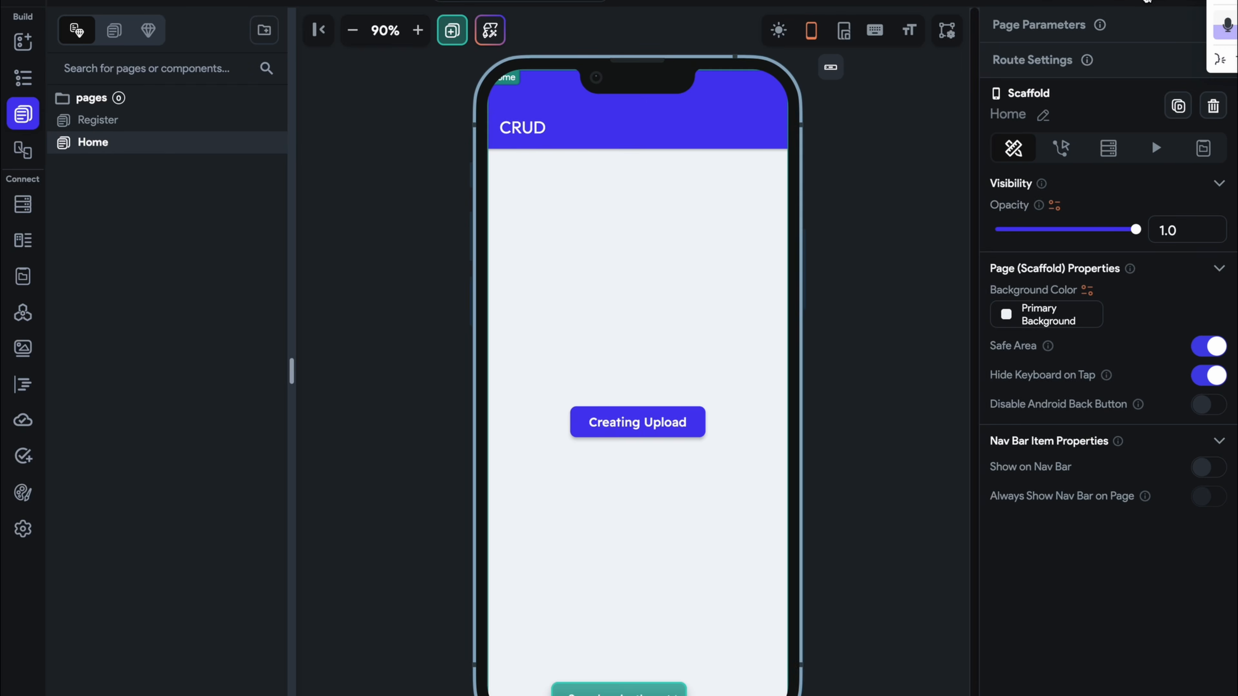
left_click(650, 416)
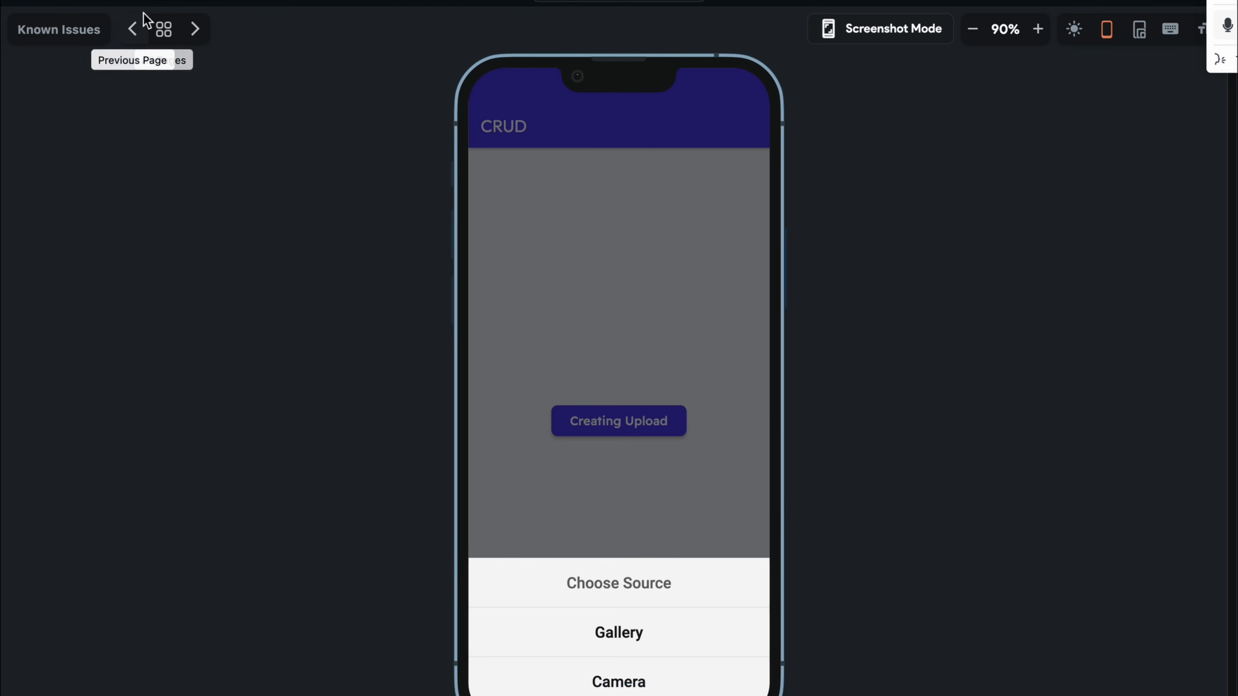
left_click(107, 4)
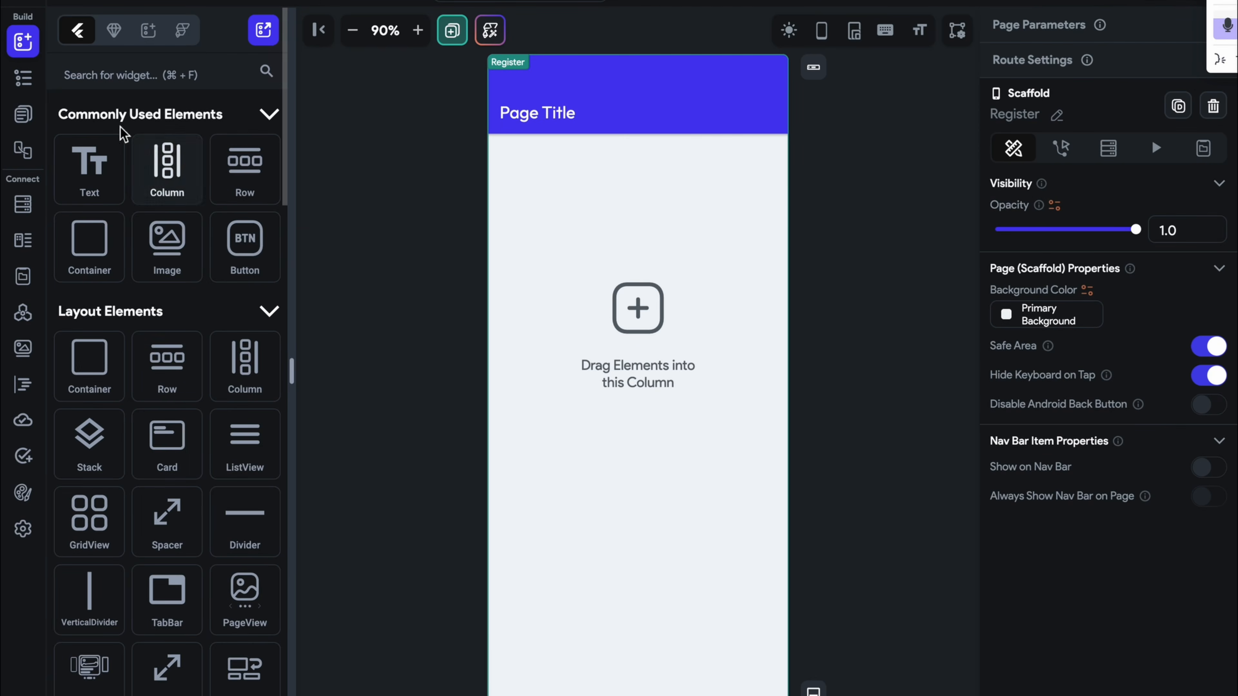
On Home, set the button's picker text to Primary Background and background to Primary Text
left_click(24, 120)
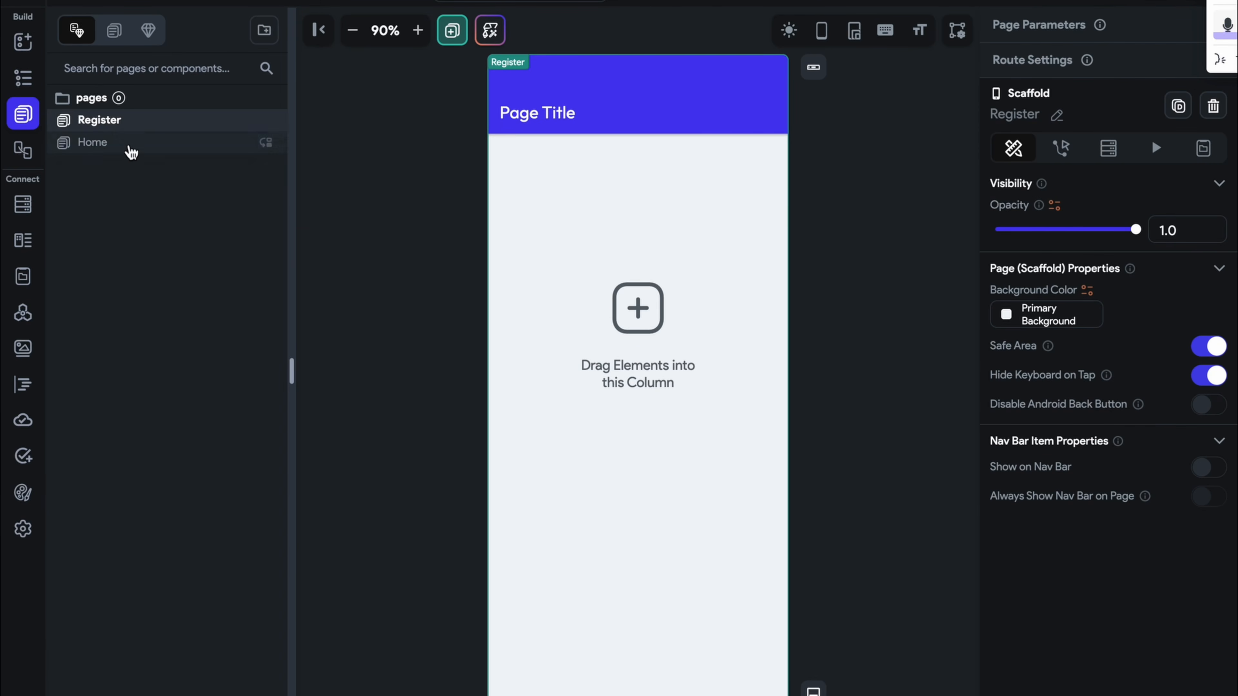
left_click(128, 146)
left_click(682, 409)
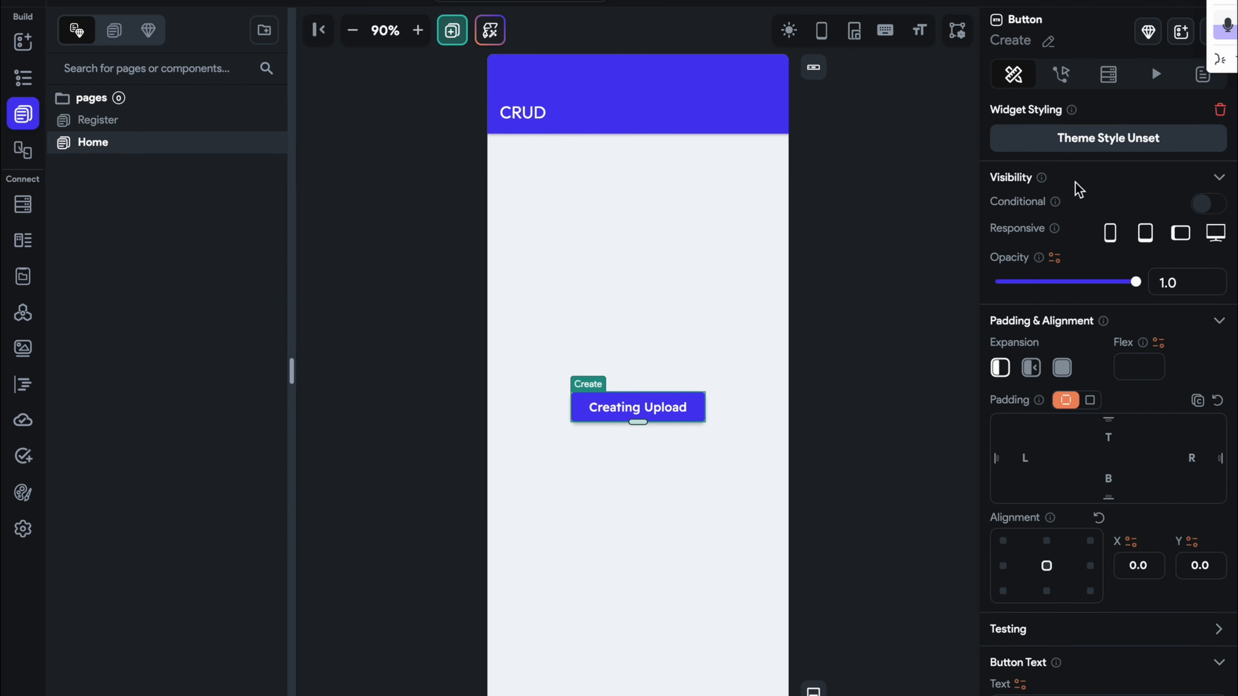
left_click(1072, 87)
scroll(1076, 439, "down", 5)
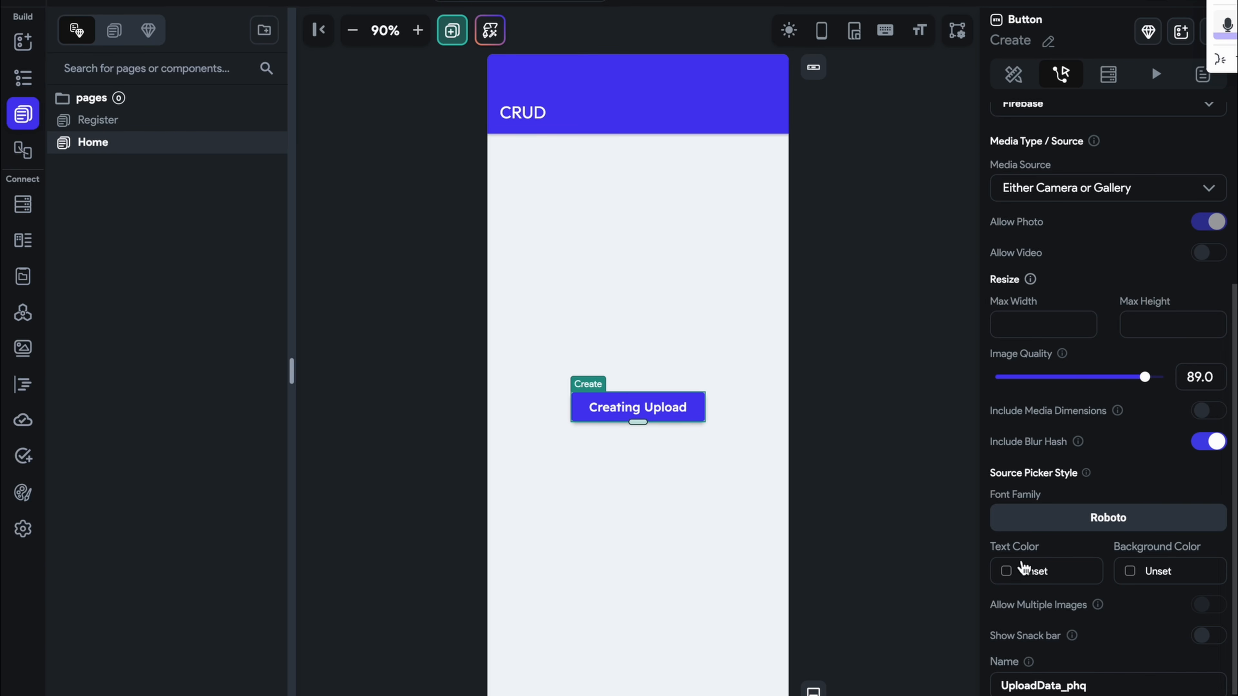
left_click(1005, 571)
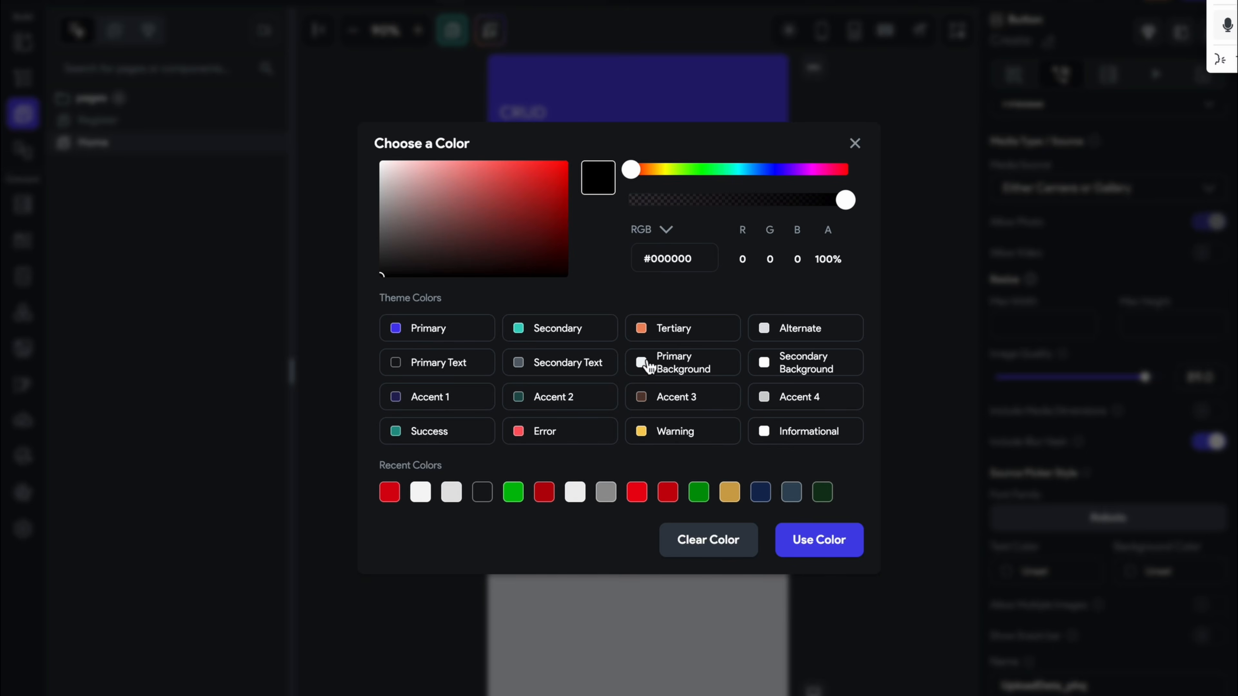
left_click(645, 361)
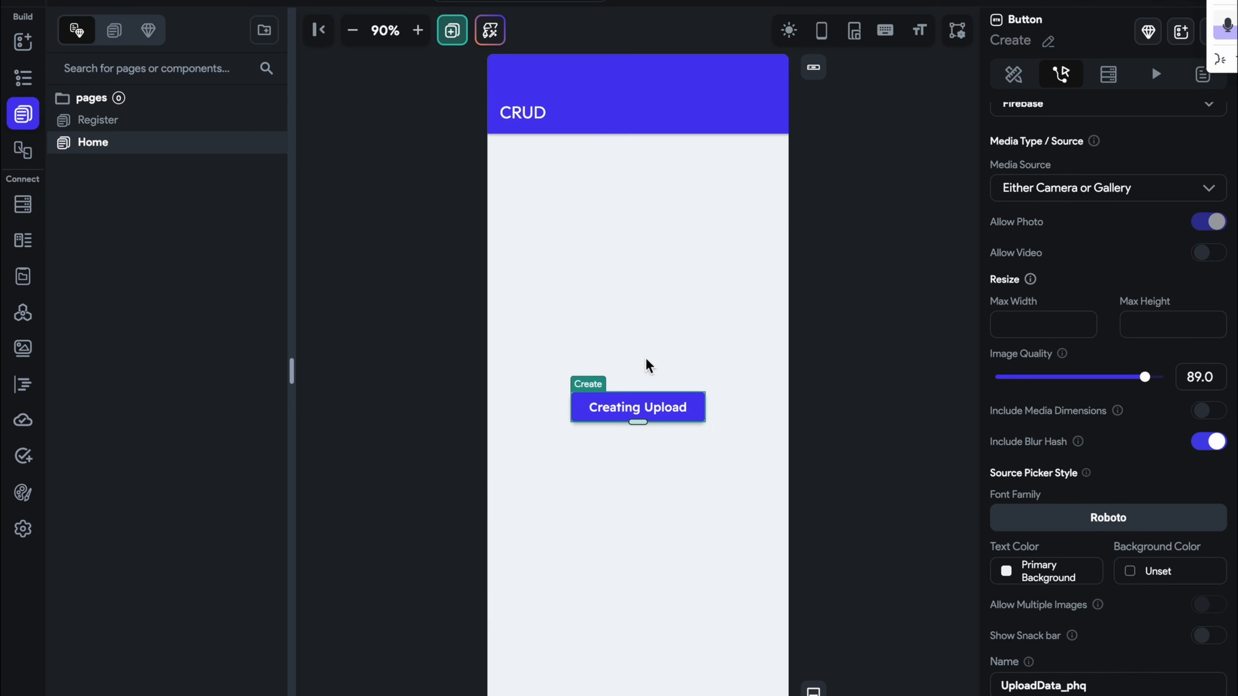
left_click(1044, 571)
left_click(1134, 580)
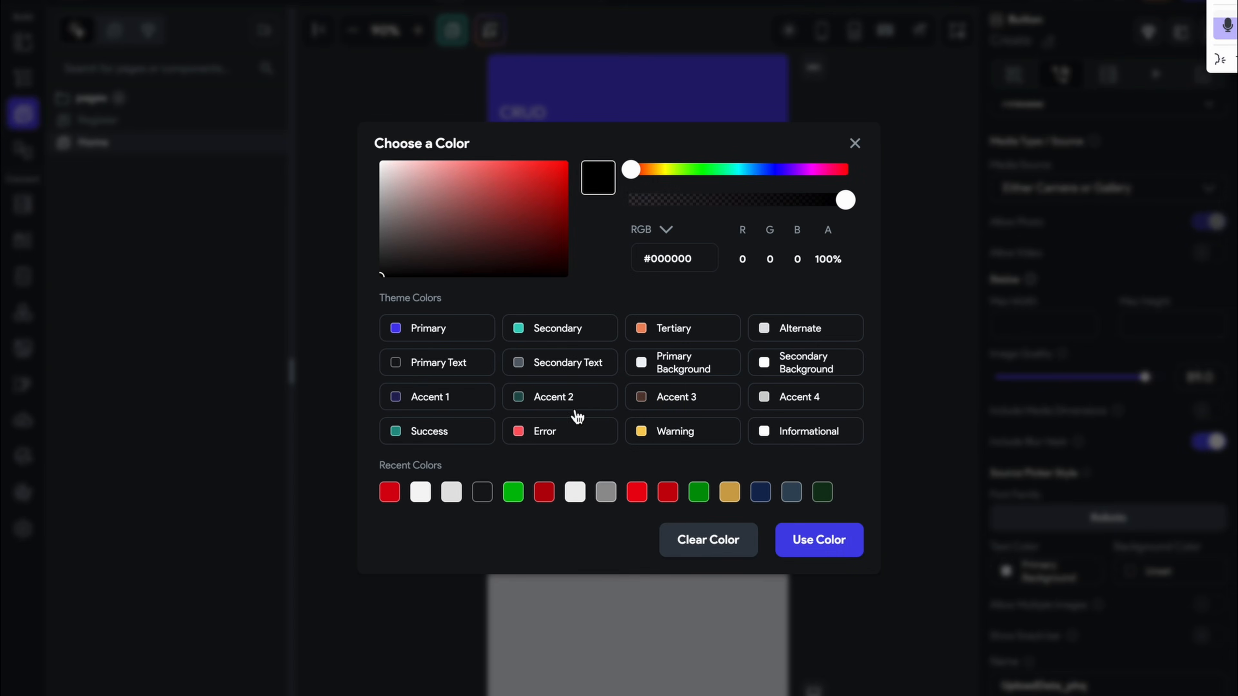
left_click(427, 375)
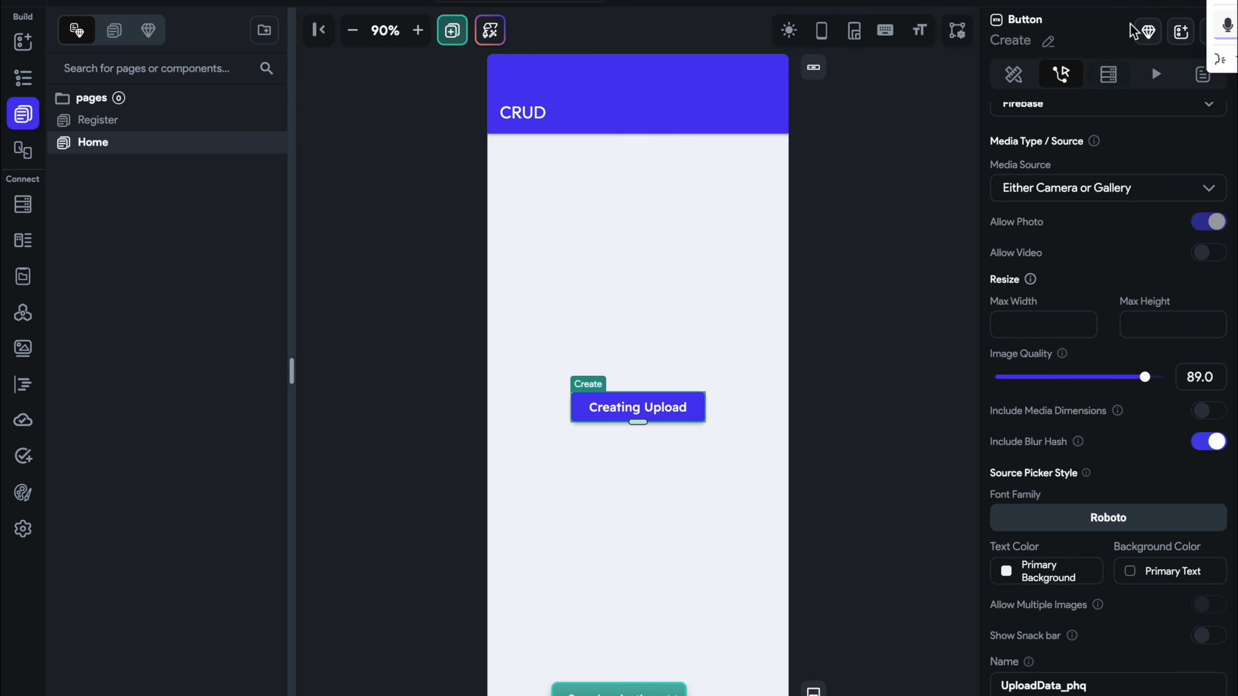
Preview the app full screen, then change the picker text colour to Primary Text
left_click(1146, 33)
left_click(616, 434)
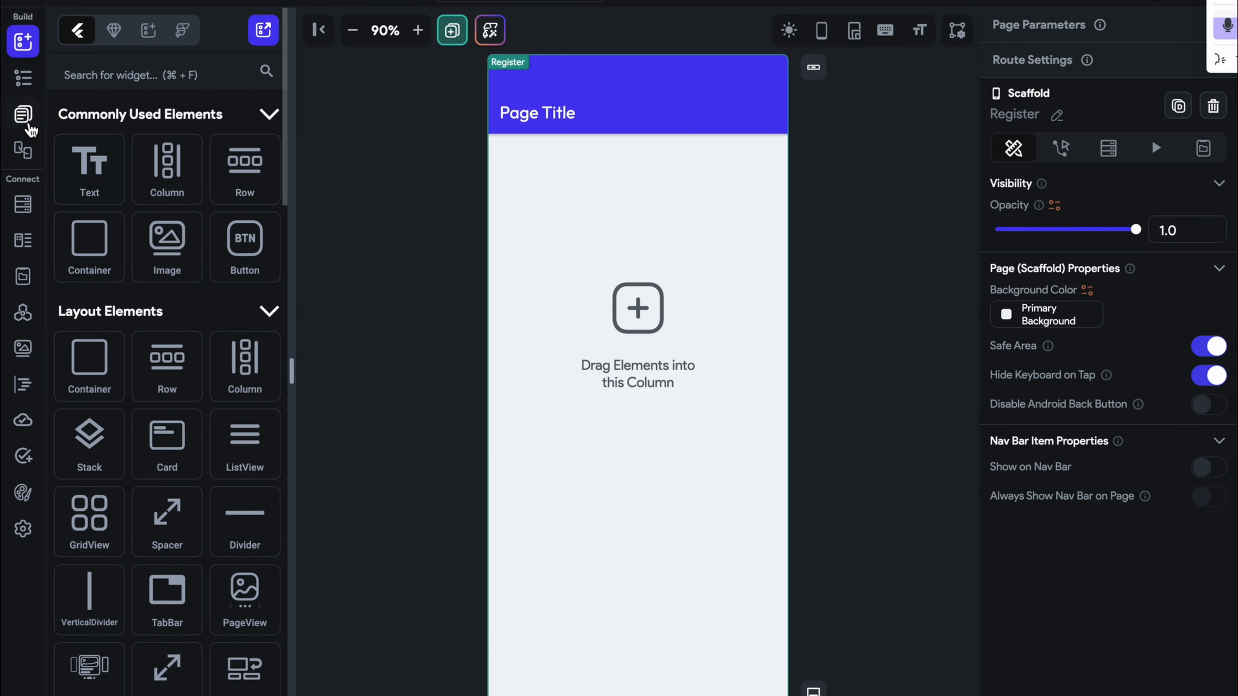
left_click(24, 119)
left_click(232, 142)
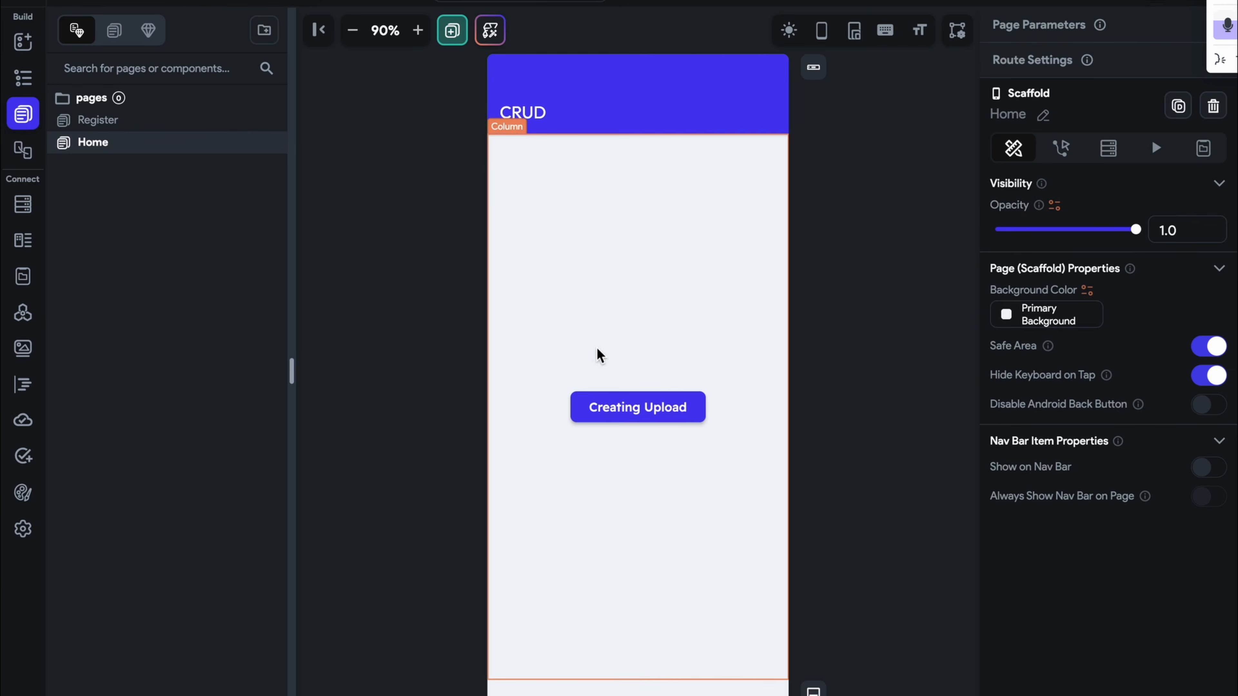
left_click(616, 407)
scroll(1101, 550, "down", 5)
scroll(1102, 549, "down", 8)
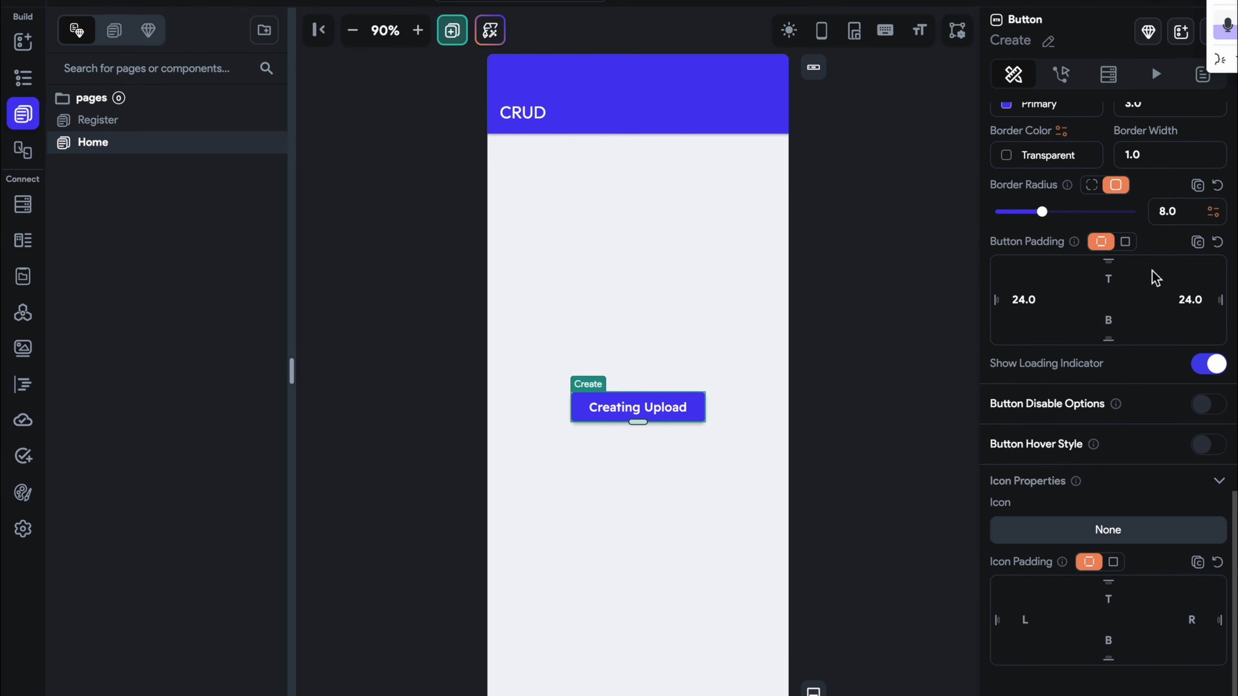
left_click(1060, 74)
scroll(1105, 359, "down", 1)
scroll(1022, 552, "up", 1)
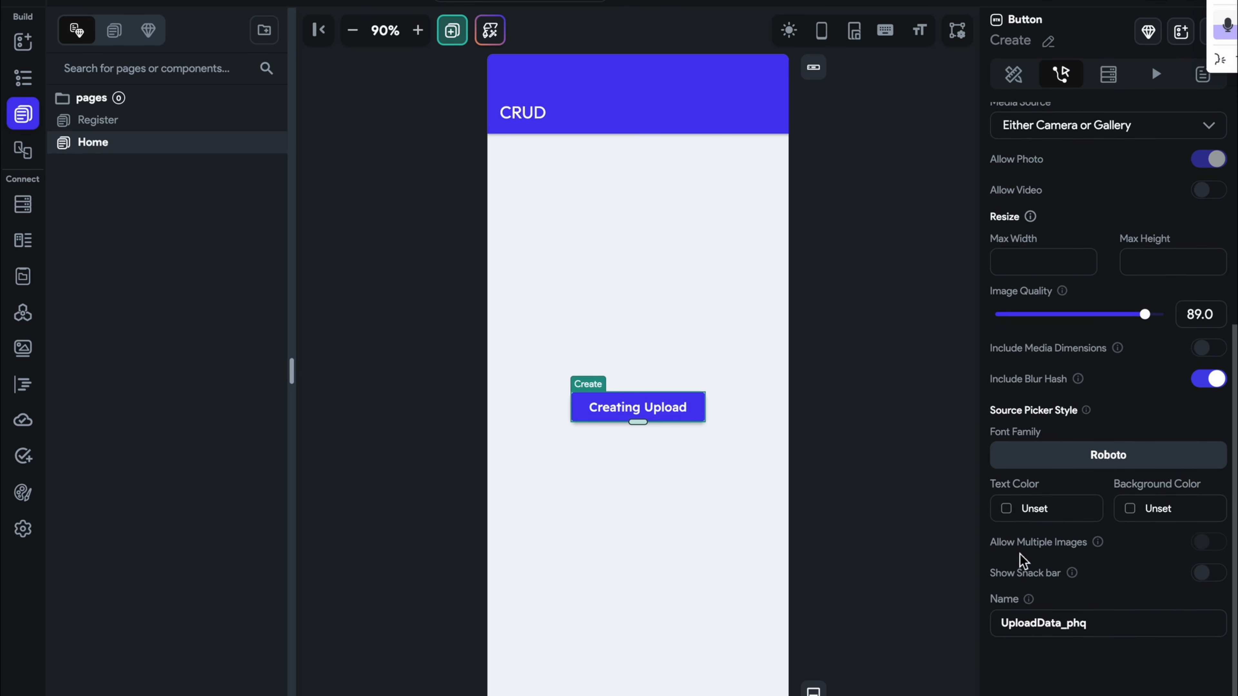
left_click(1017, 512)
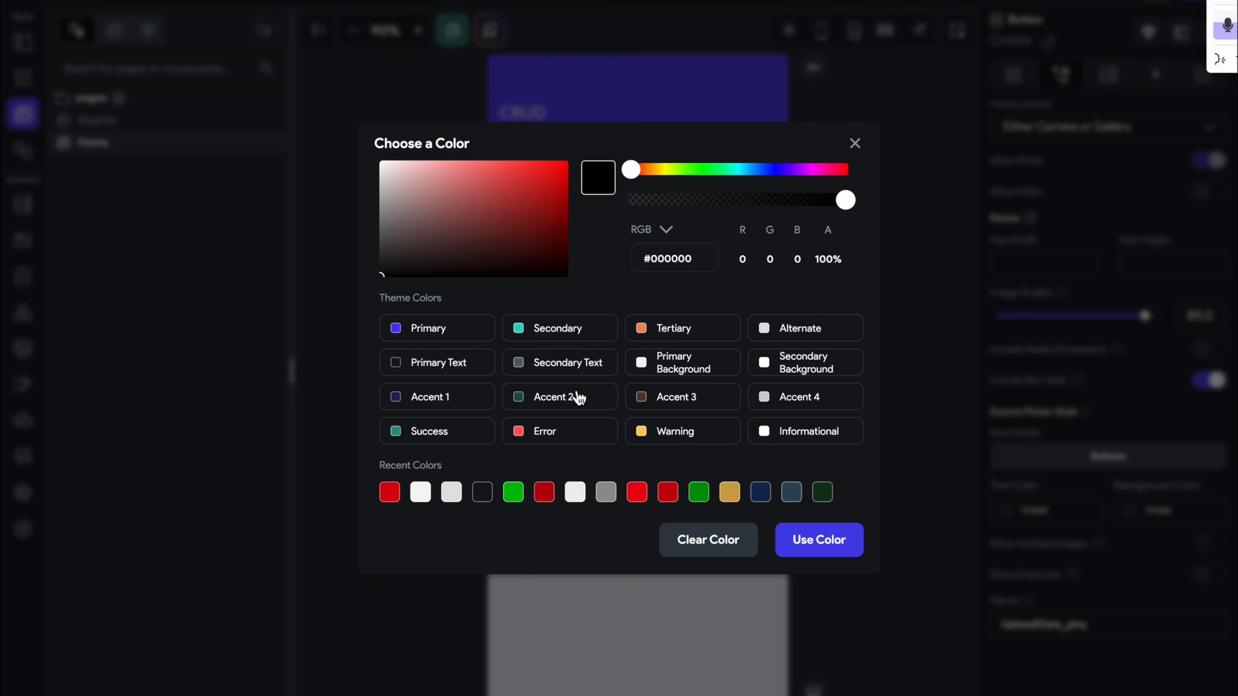
left_click(461, 363)
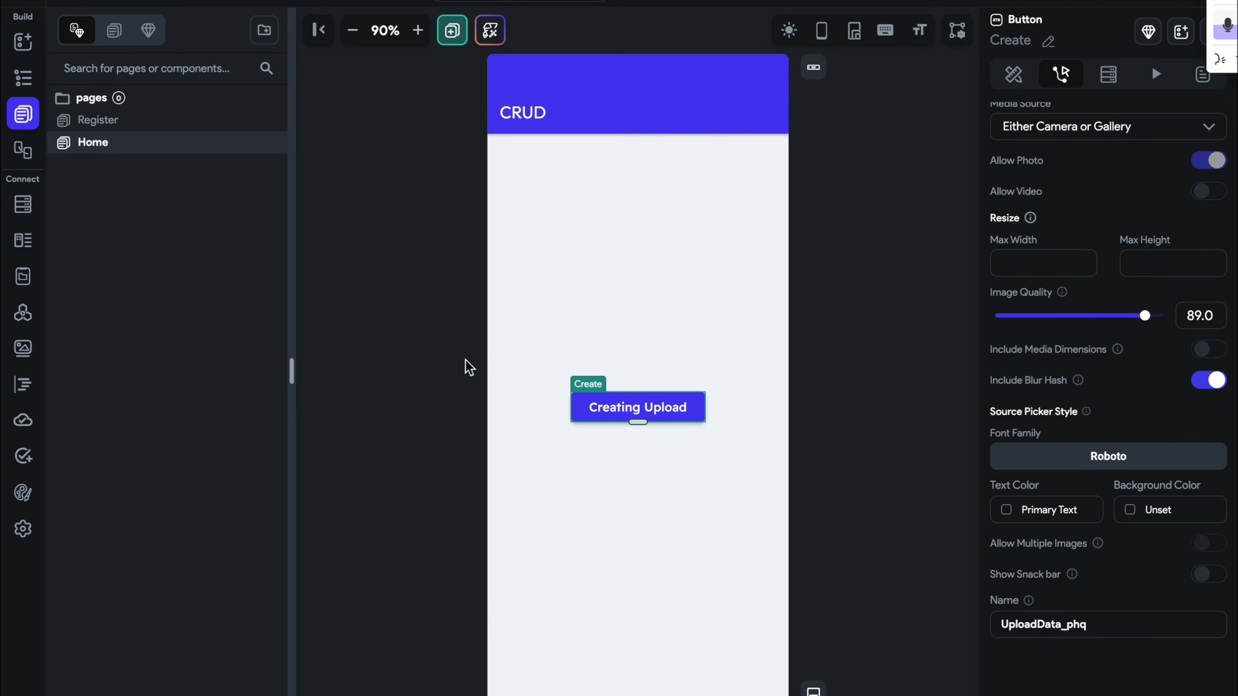
Reselect the Creating Upload button and set the picker text back to Primary Background
left_click(978, 511)
left_click(699, 409)
scroll(1055, 589, "down", 7)
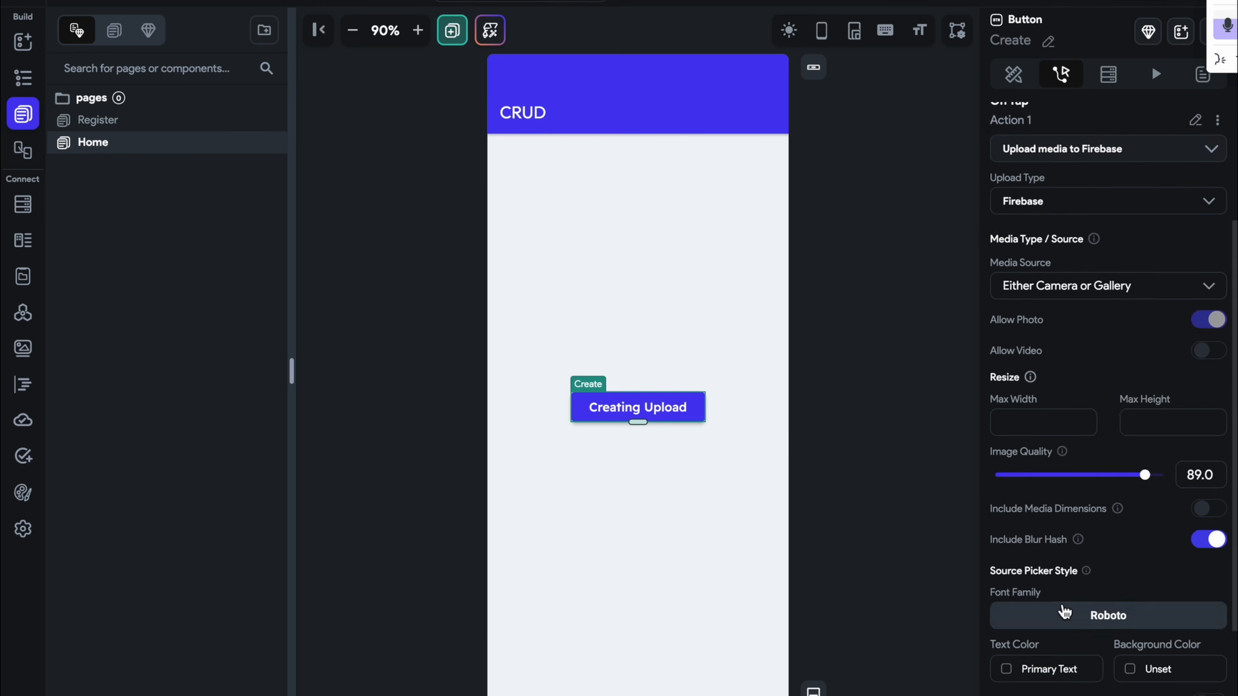
left_click(1021, 519)
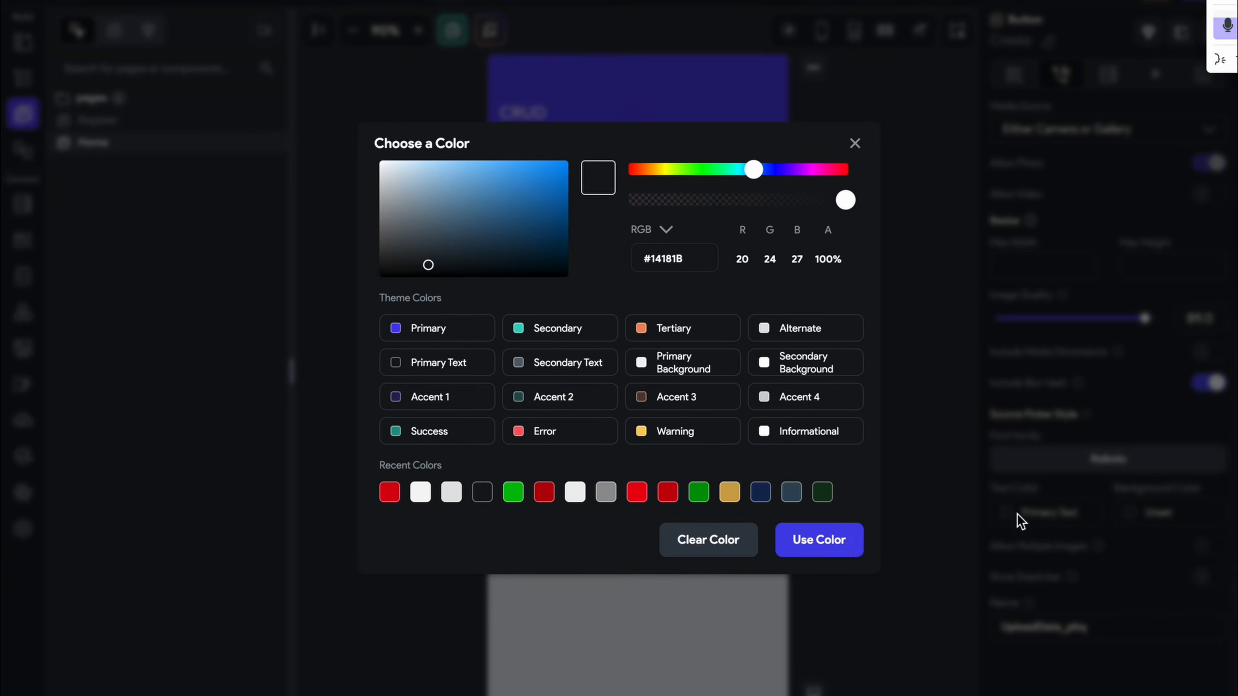
left_click(677, 373)
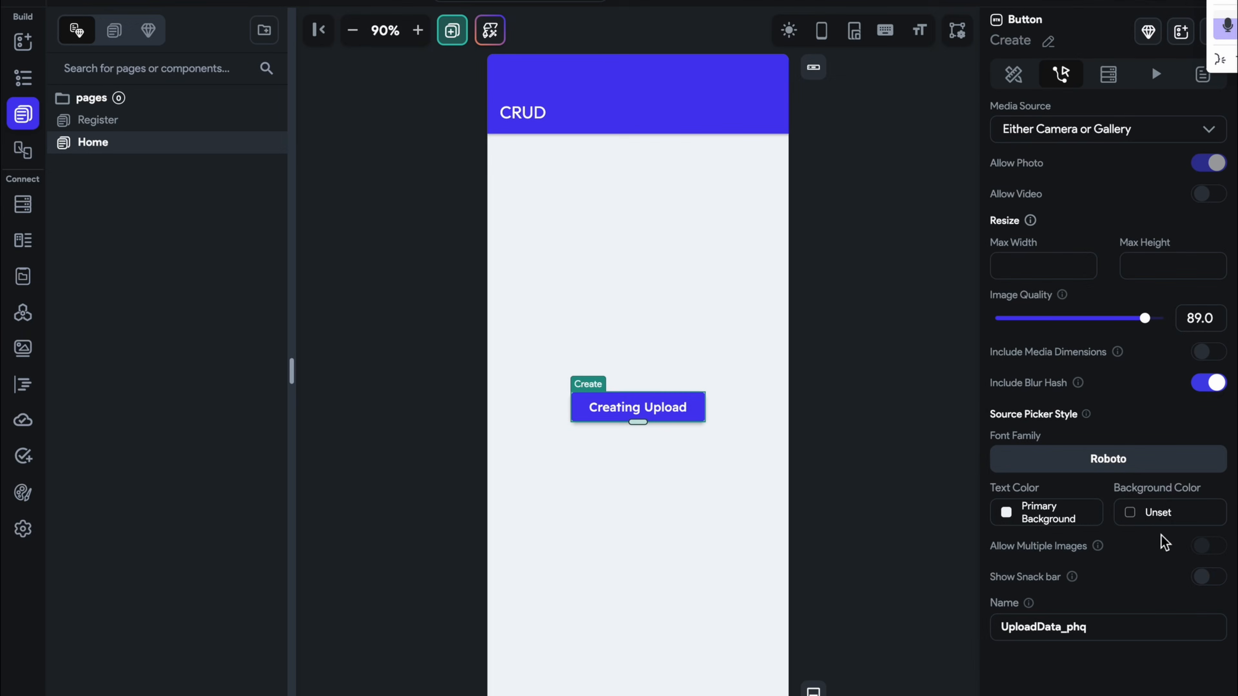
left_click(1131, 511)
Make the picker background Primary Text, enable Show Snack bar, and select the UploadData_phq output name
left_click(409, 373)
mouse_move(1097, 553)
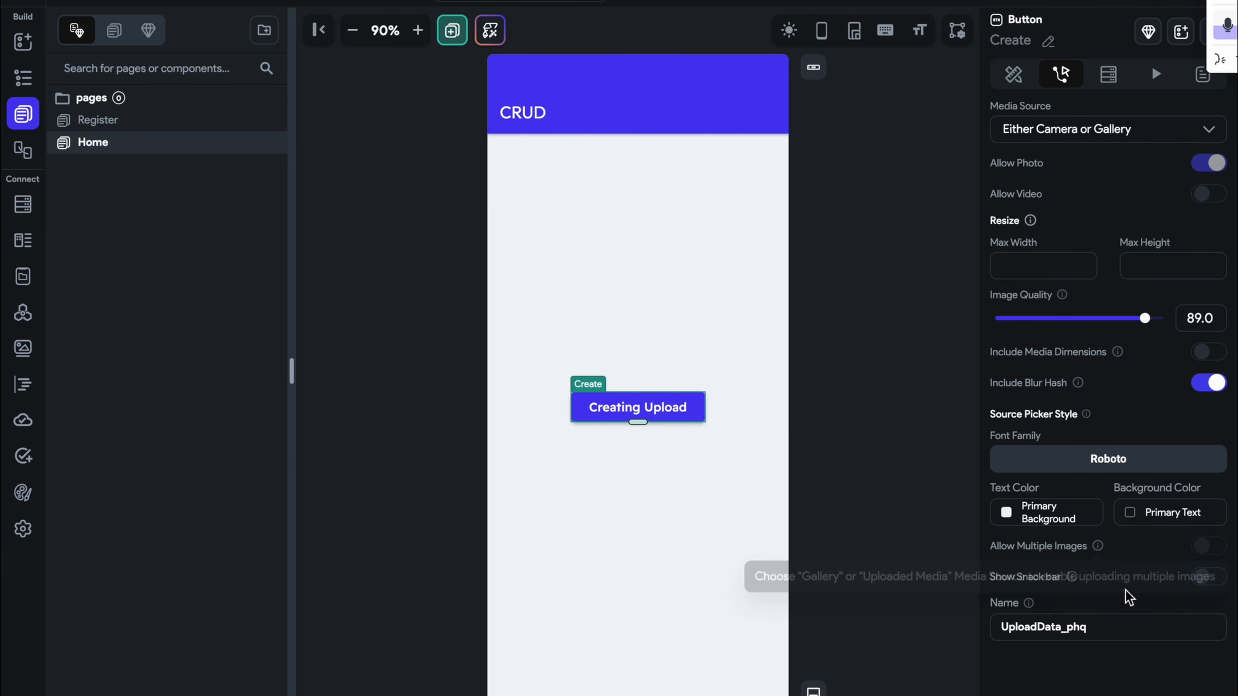
left_click(1212, 577)
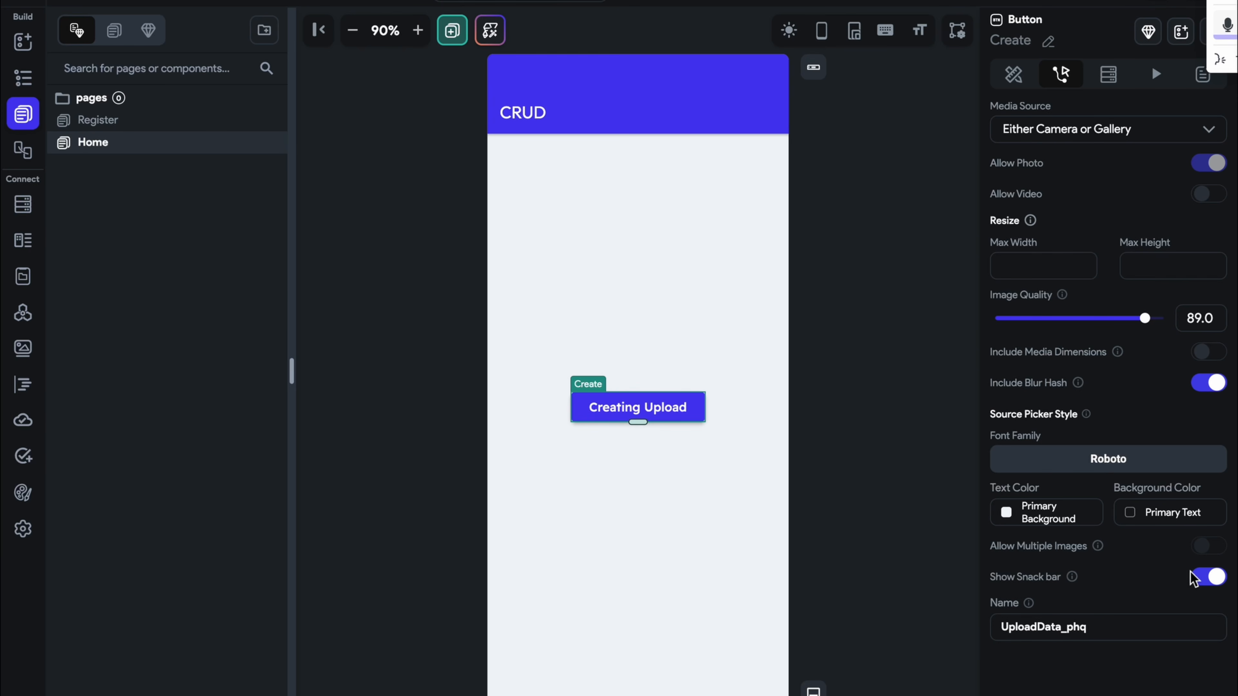
scroll(1191, 579, "down", 1)
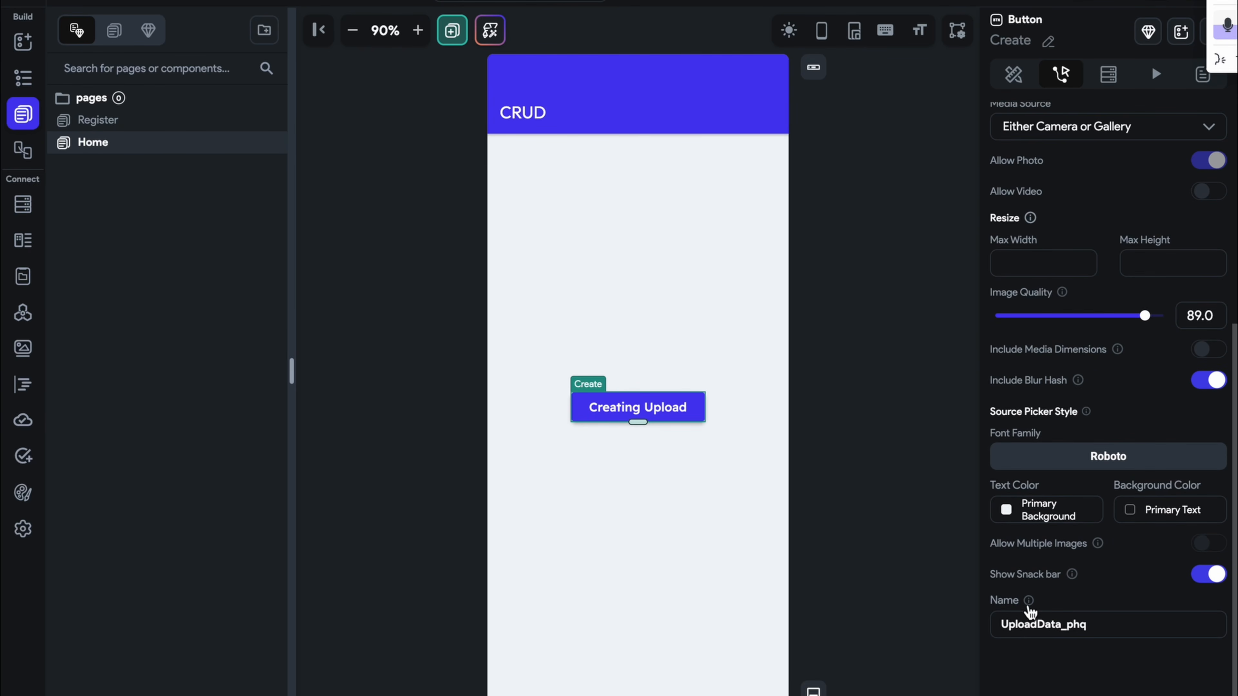
mouse_move(1030, 609)
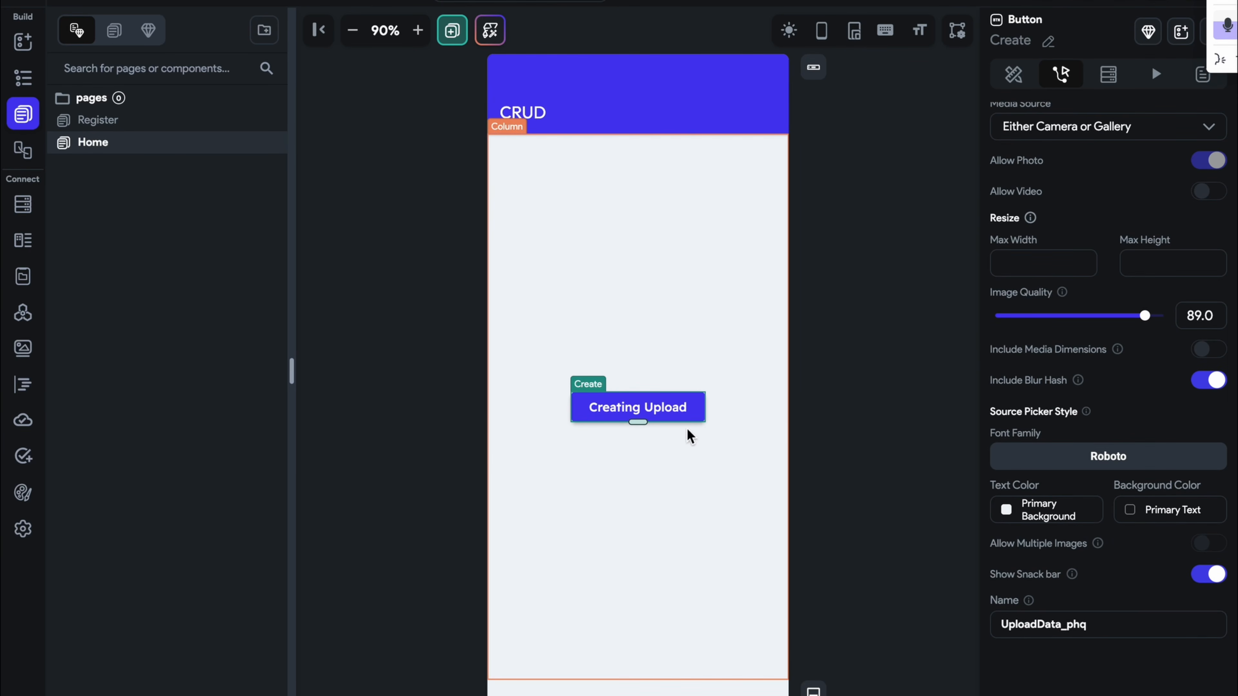
left_click_drag(1142, 624, 963, 623)
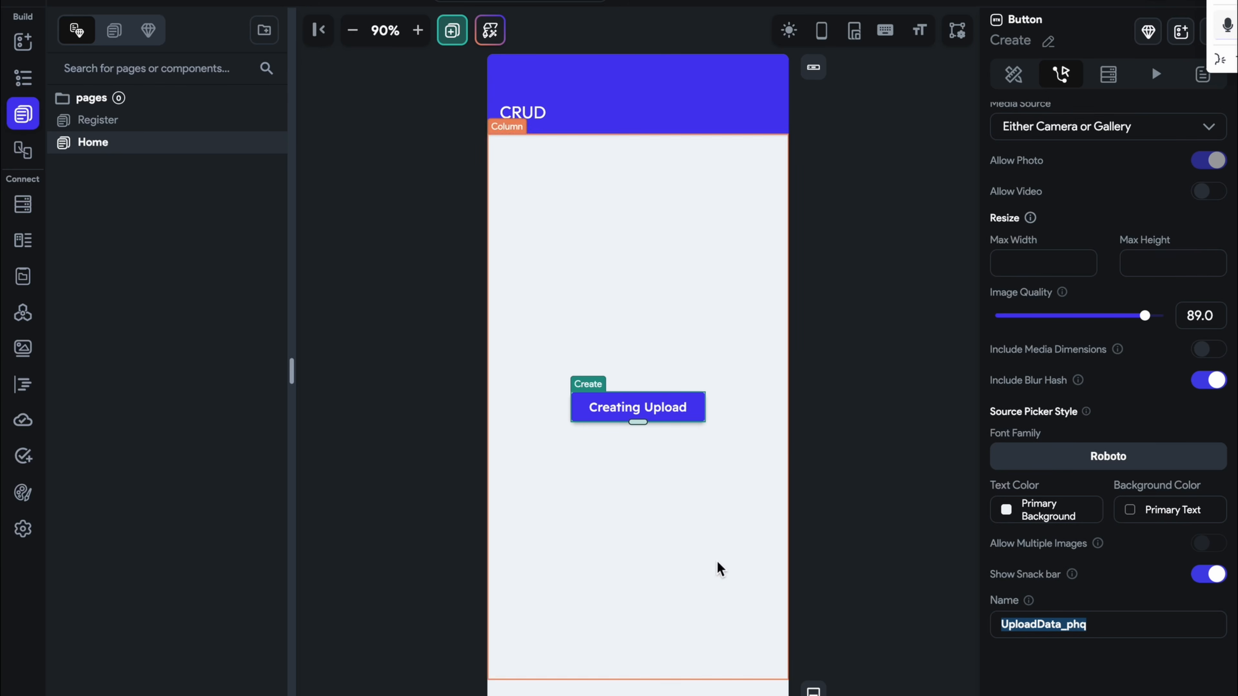
Keep Firebase as the upload type and set the media source to Uploaded Media
scroll(1072, 331, "up", 3)
scroll(1077, 327, "up", 1)
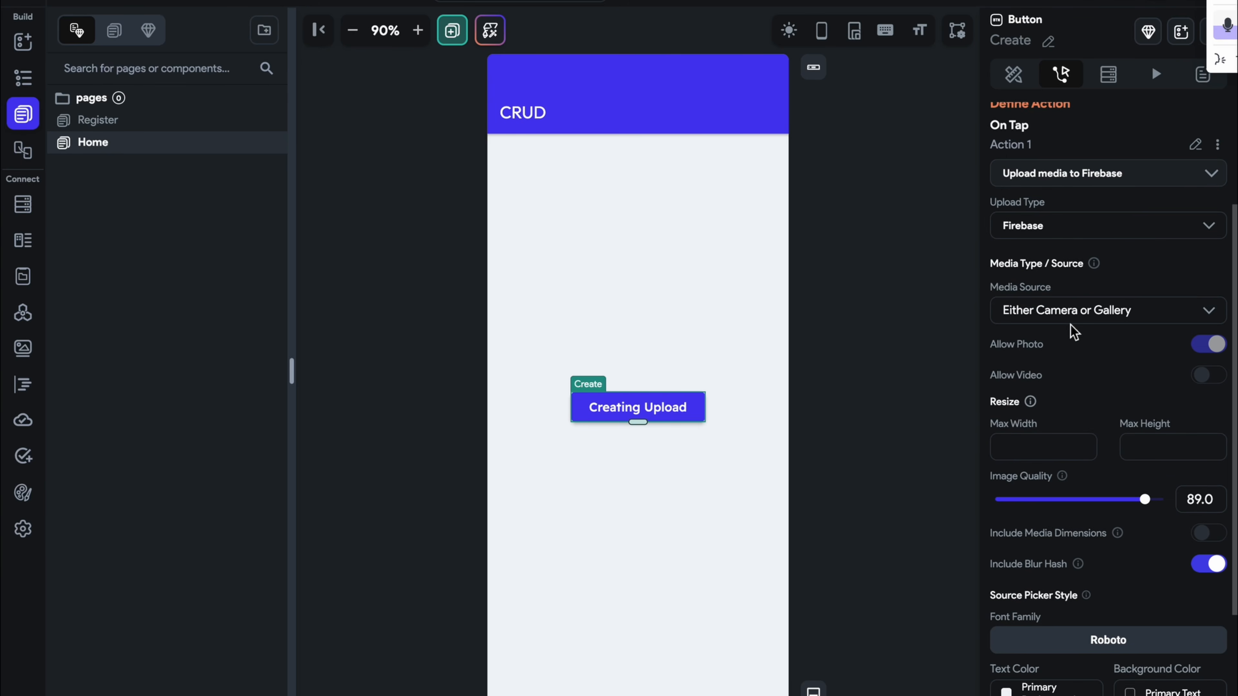
left_click(1082, 226)
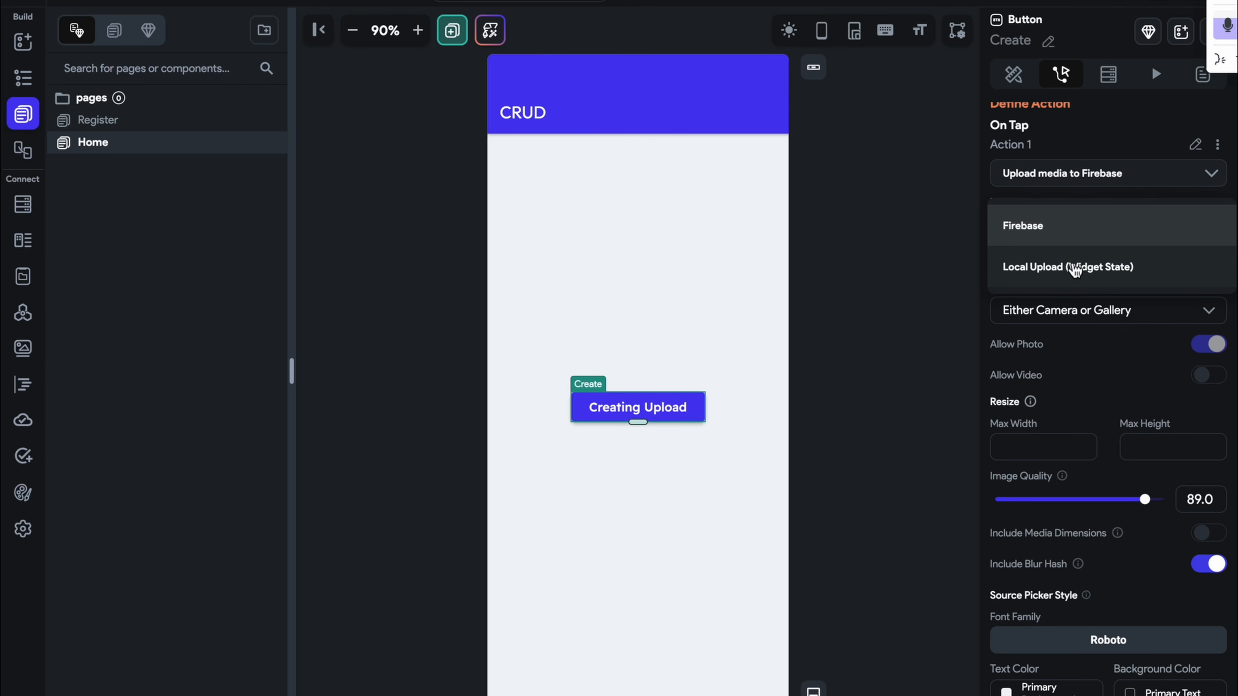
left_click(1096, 215)
left_click(1102, 312)
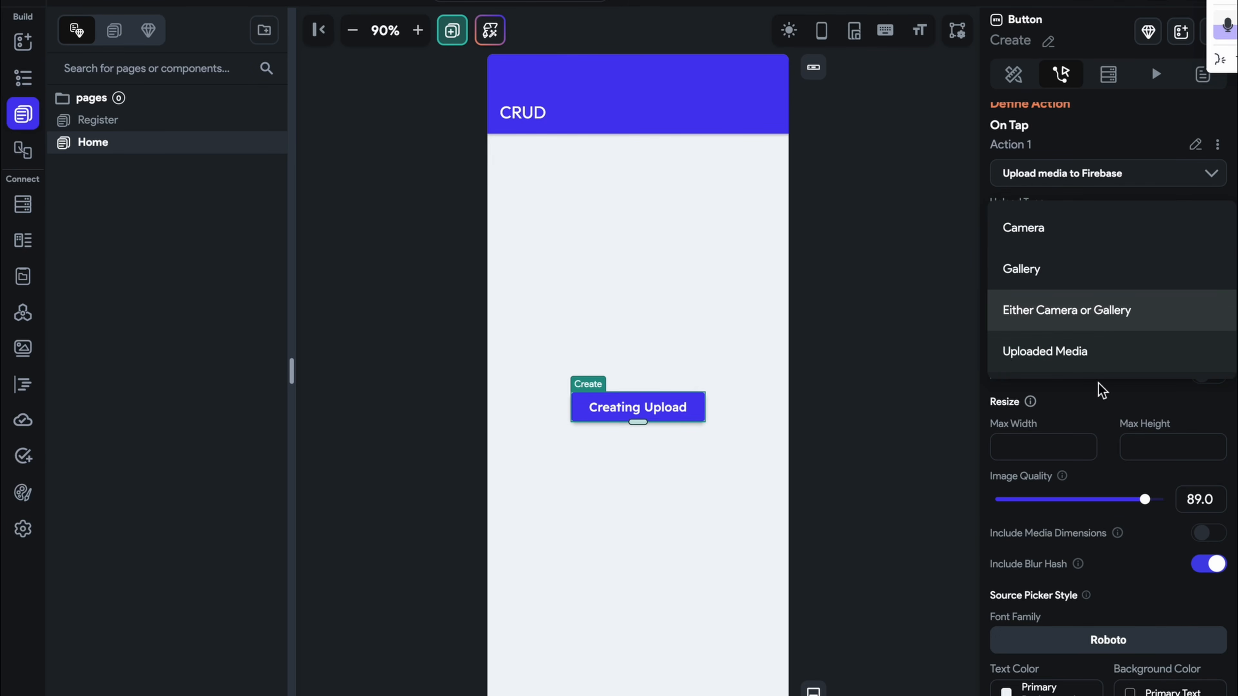
left_click(1013, 358)
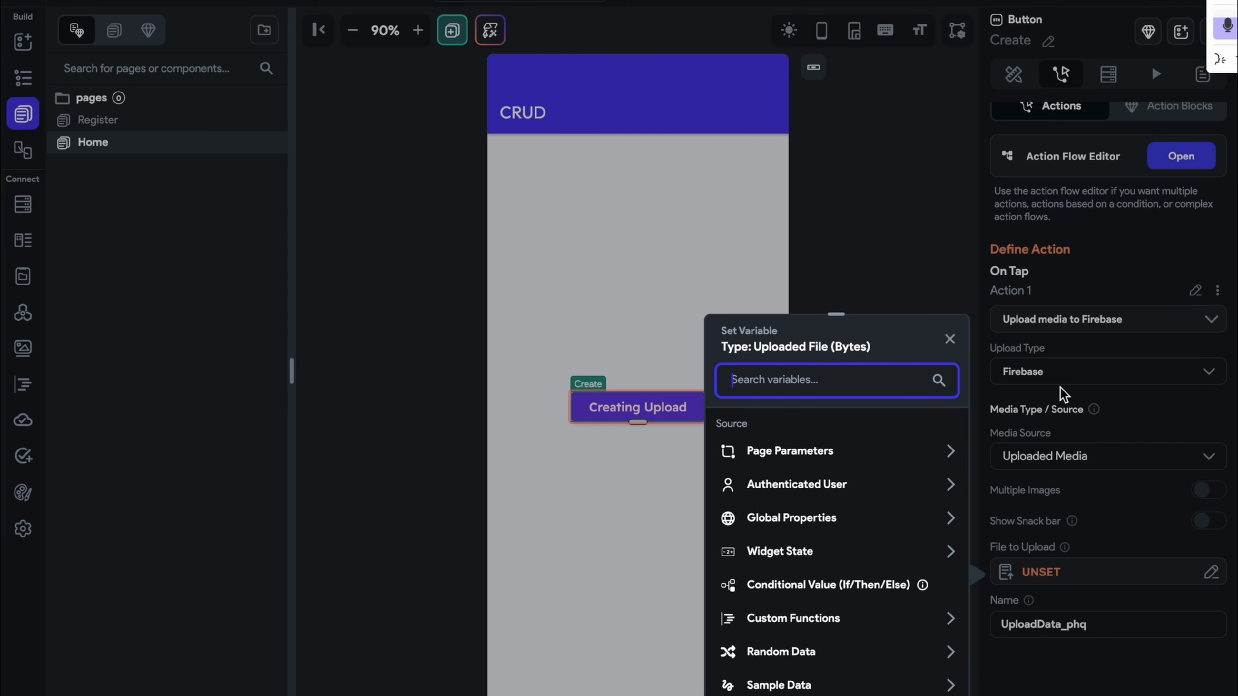
left_click(950, 339)
Replace the action with Upload/Save File as a Local Upload (Widget State) accepting Any file type
left_click(1125, 328)
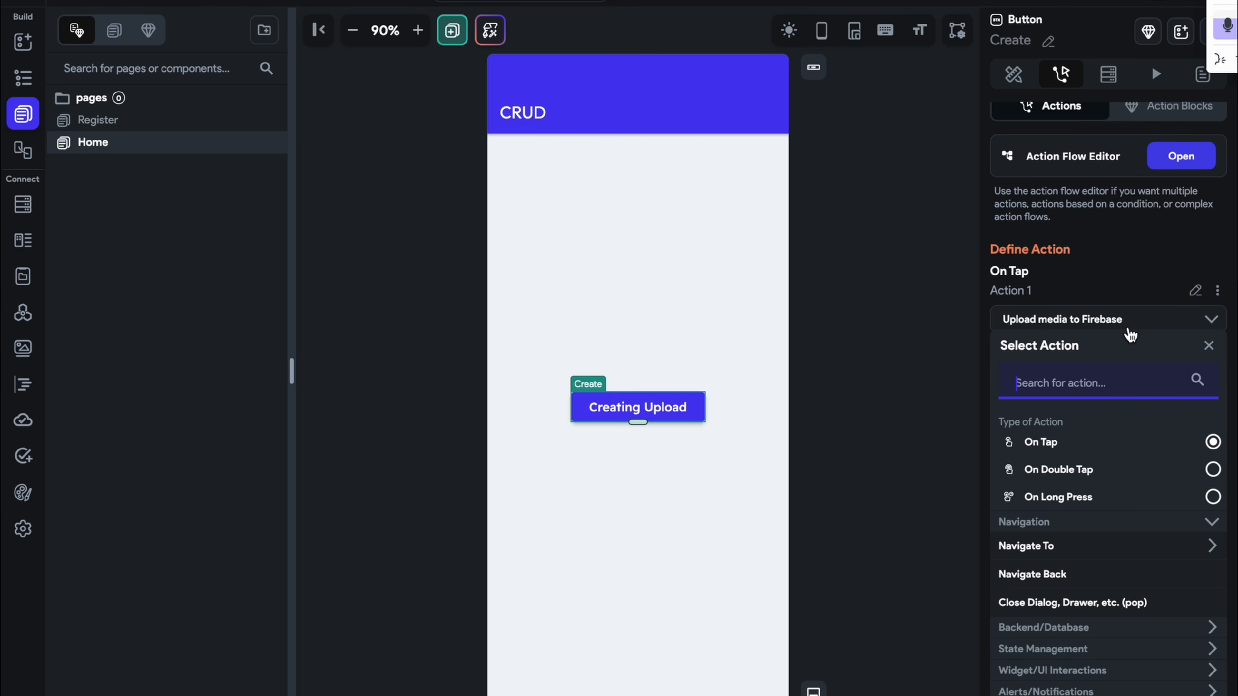
type("uplo")
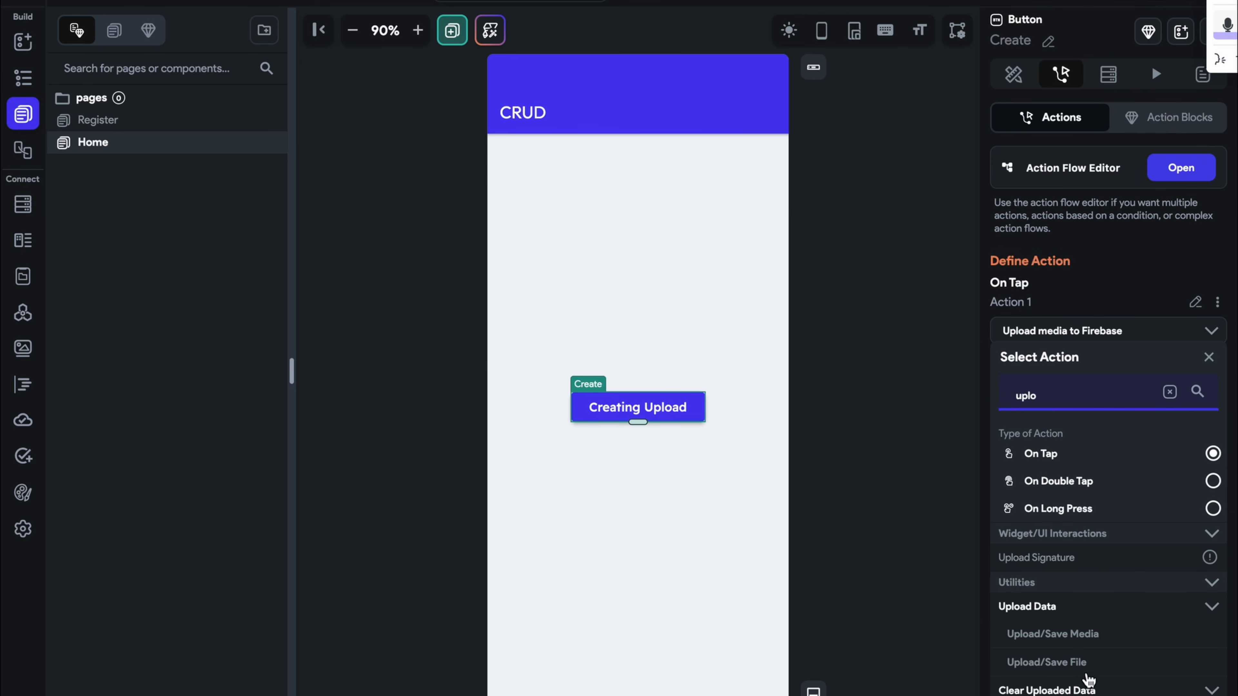
left_click(1085, 664)
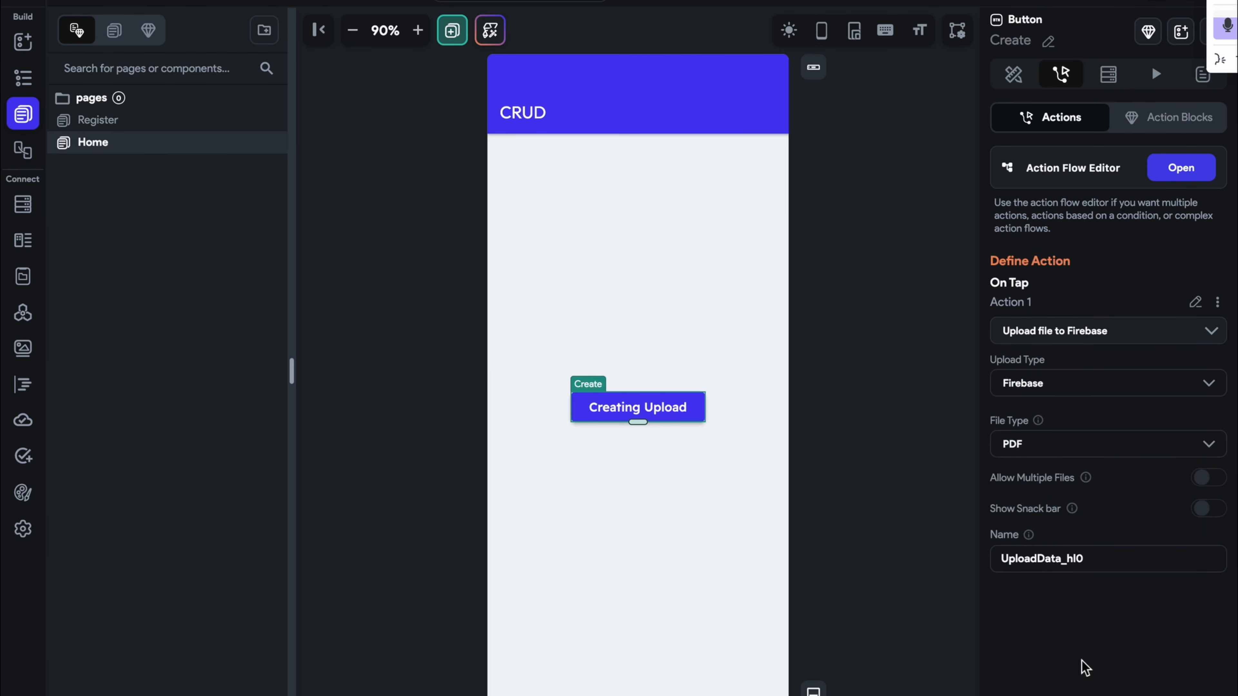
left_click(1049, 387)
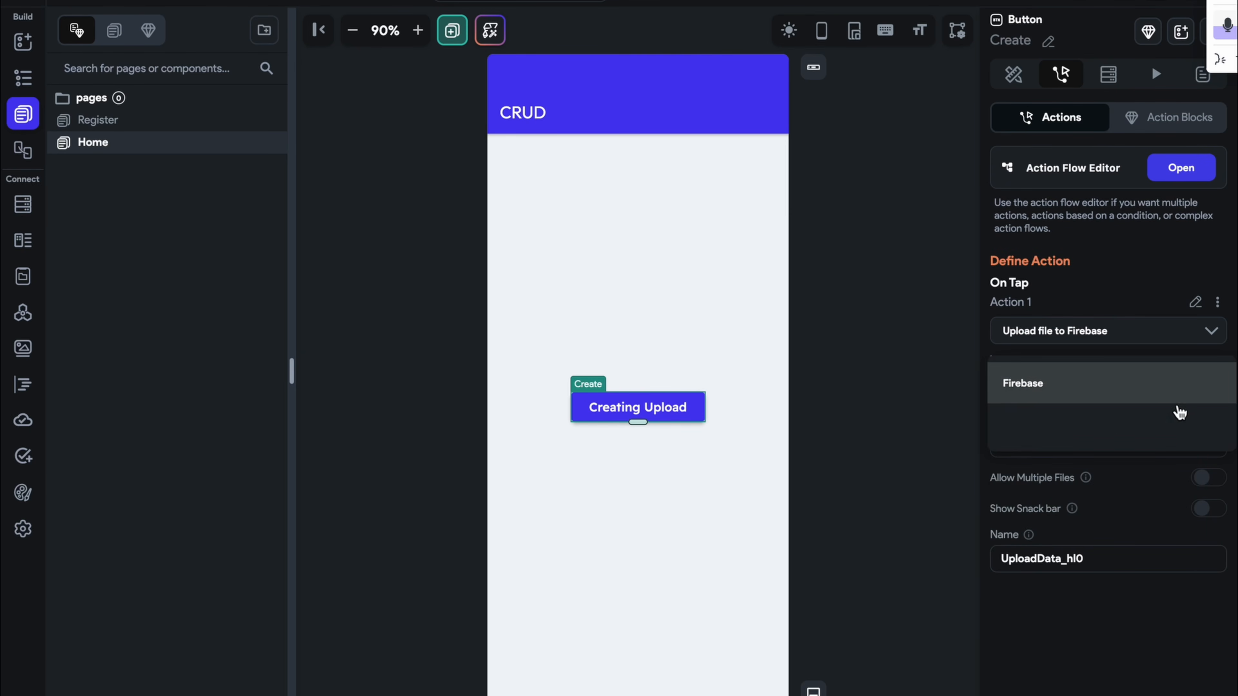
left_click(1085, 425)
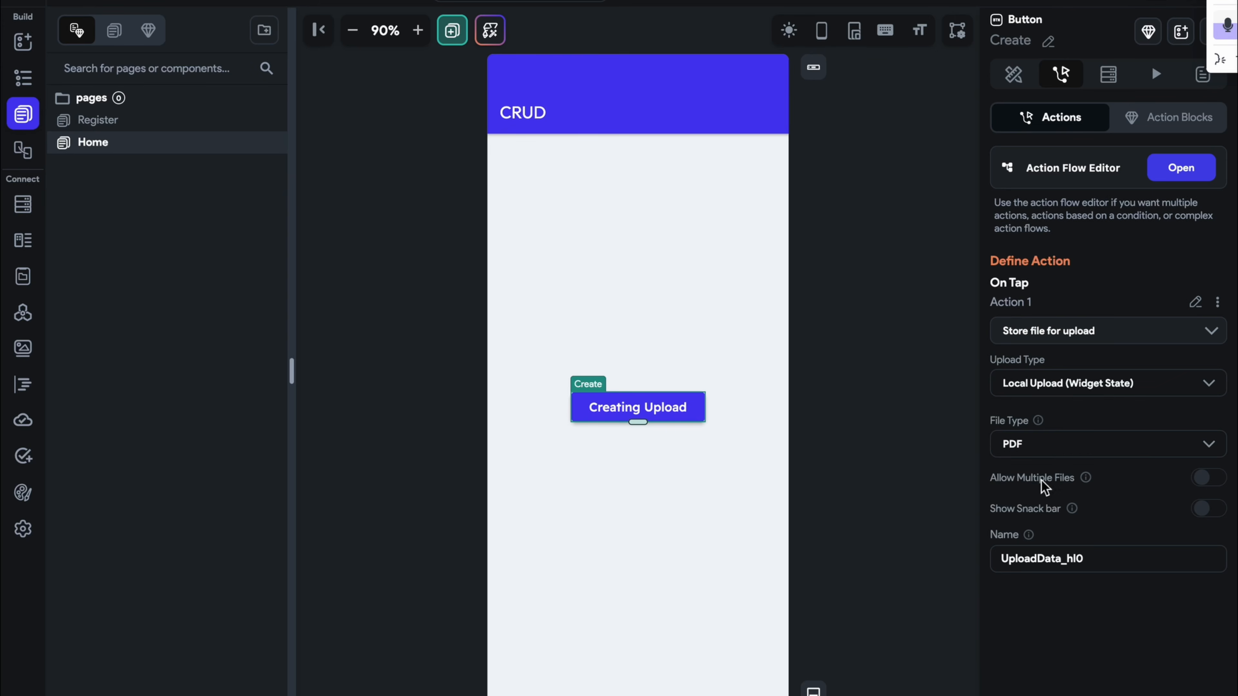
left_click(1060, 455)
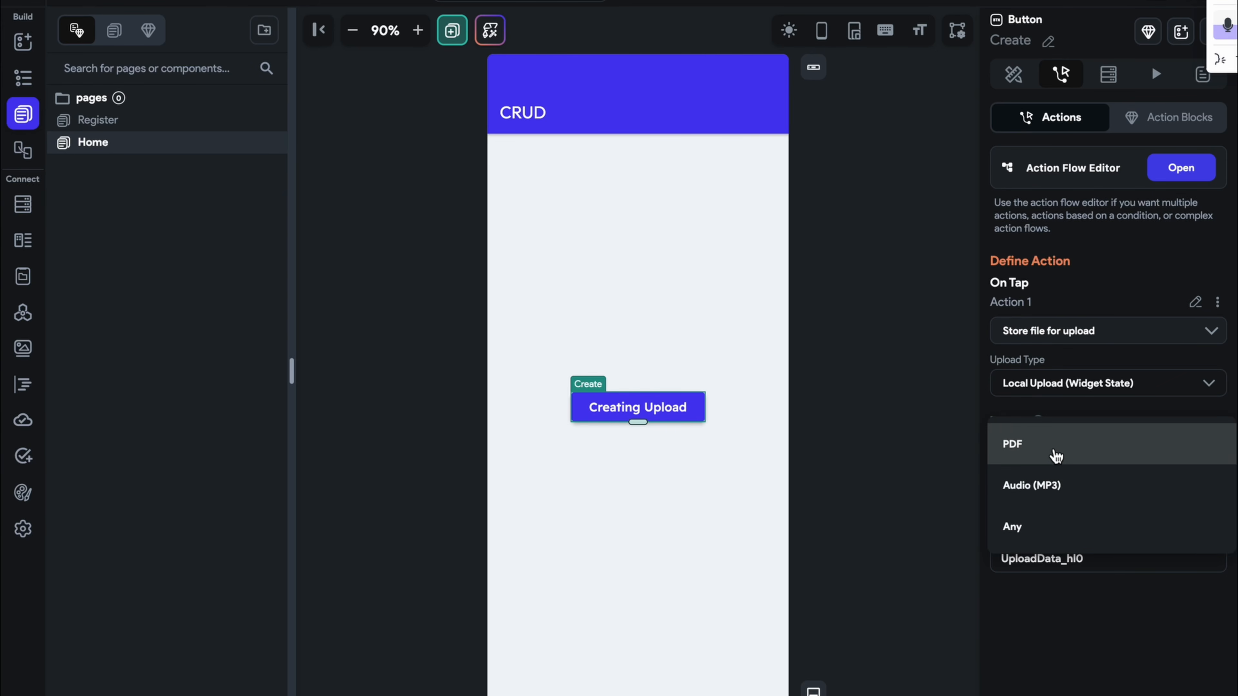
left_click(1058, 485)
left_click(1069, 460)
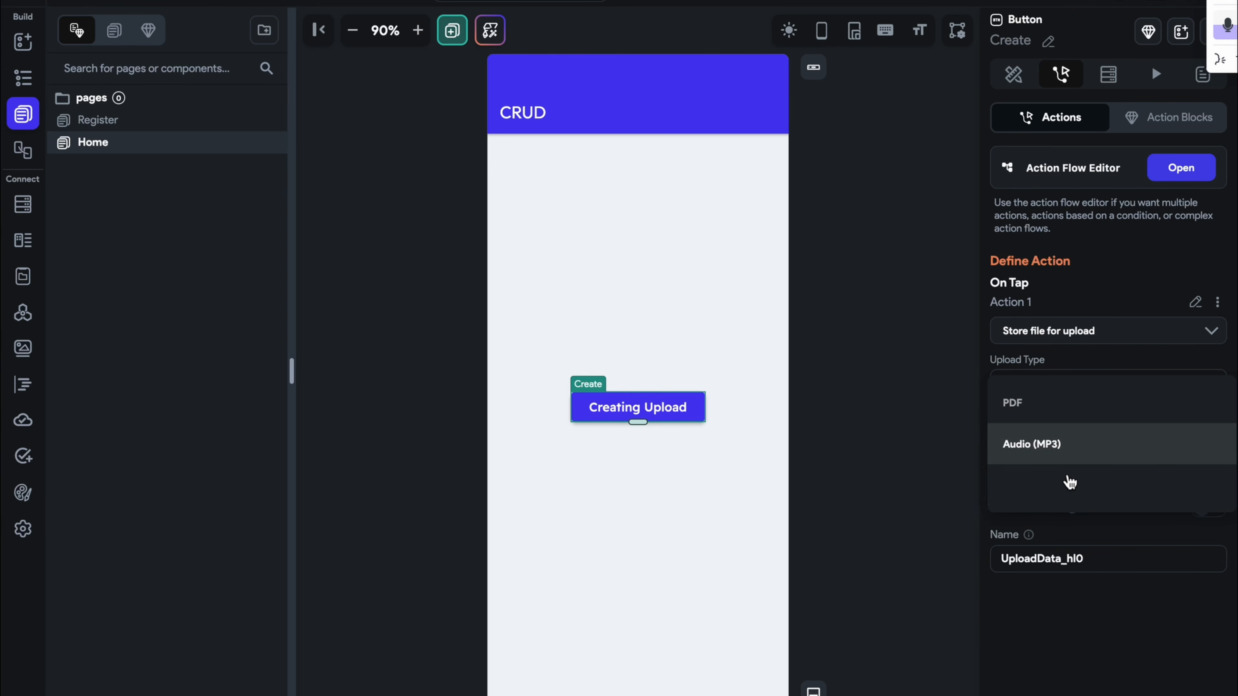
left_click(1064, 489)
left_click(904, 490)
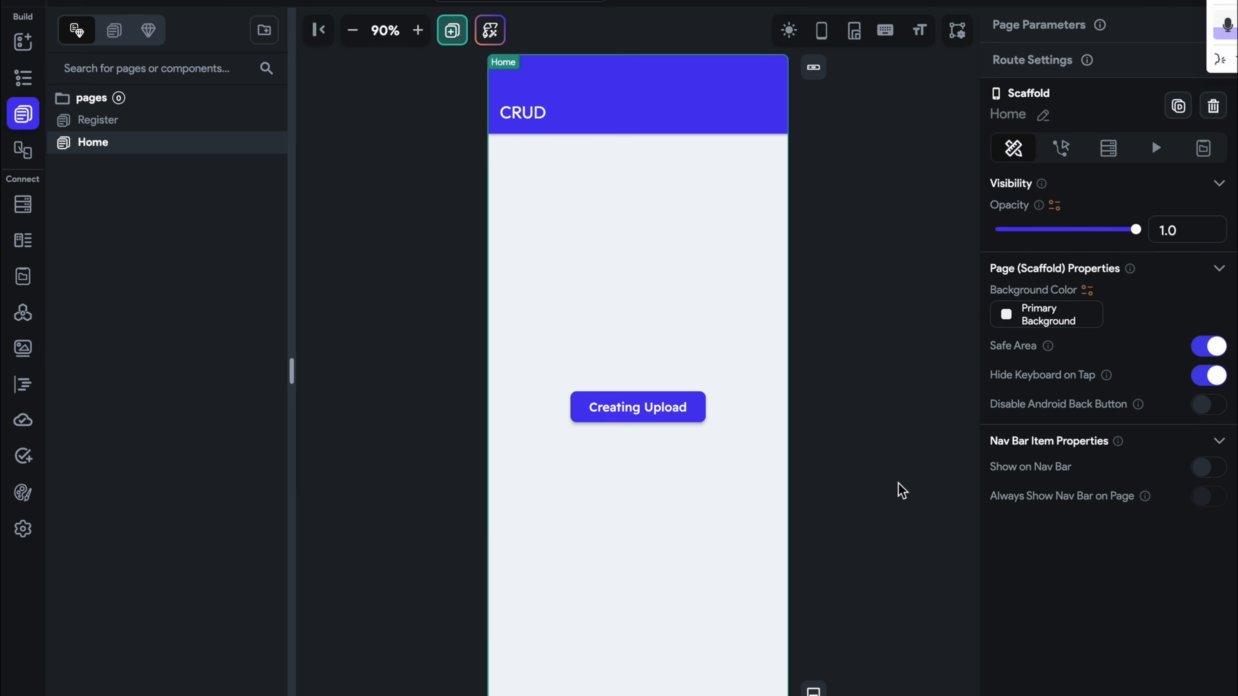
left_click(646, 406)
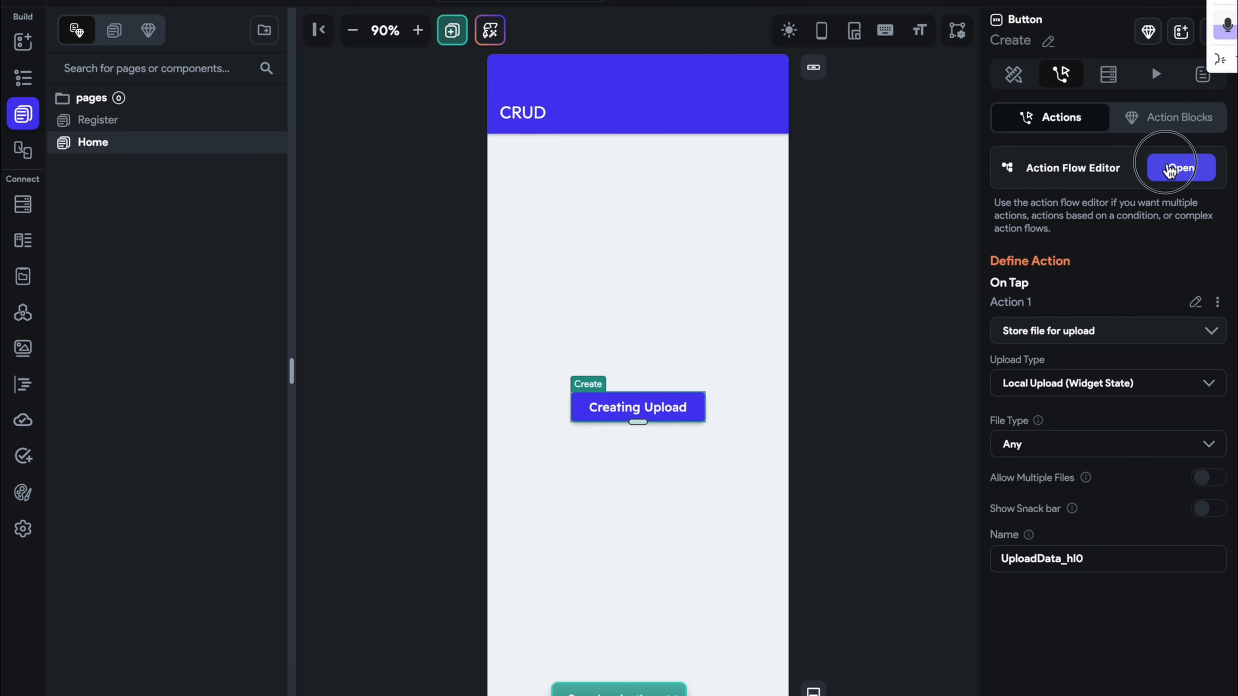
In the Action Flow Editor, add Upload/Save Media as Action 2
left_click(1180, 167)
left_click_drag(1000, 403, 912, 403)
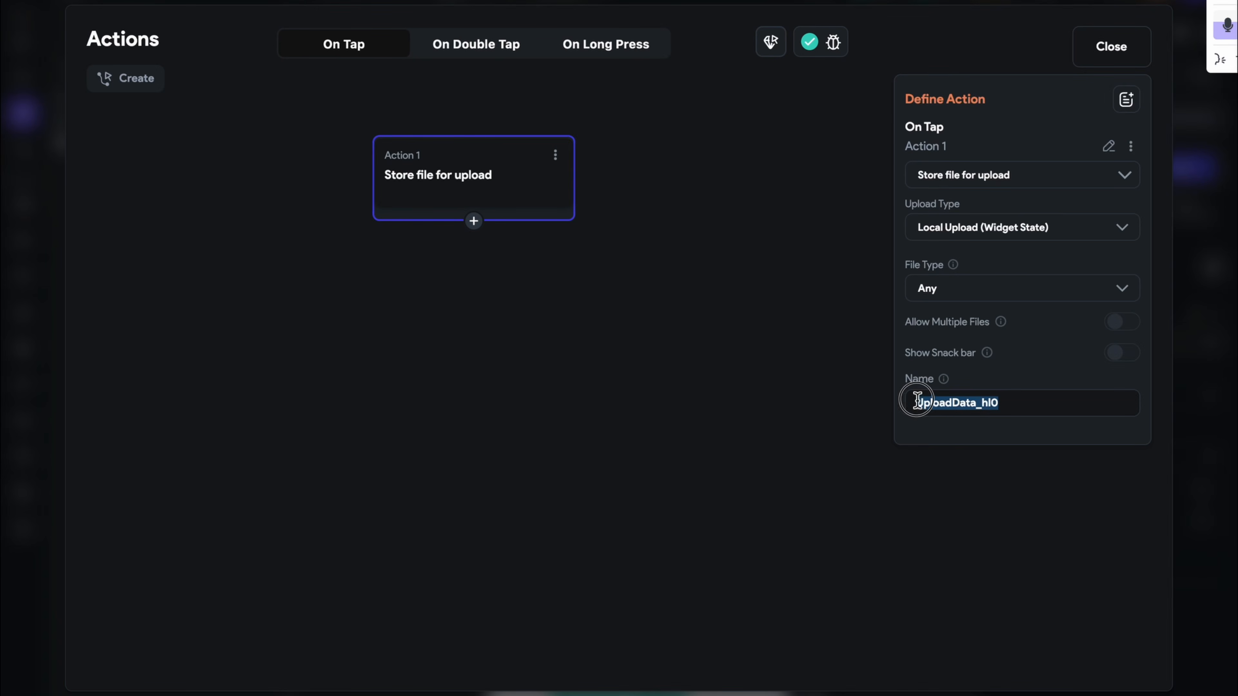
left_click(474, 221)
left_click(473, 257)
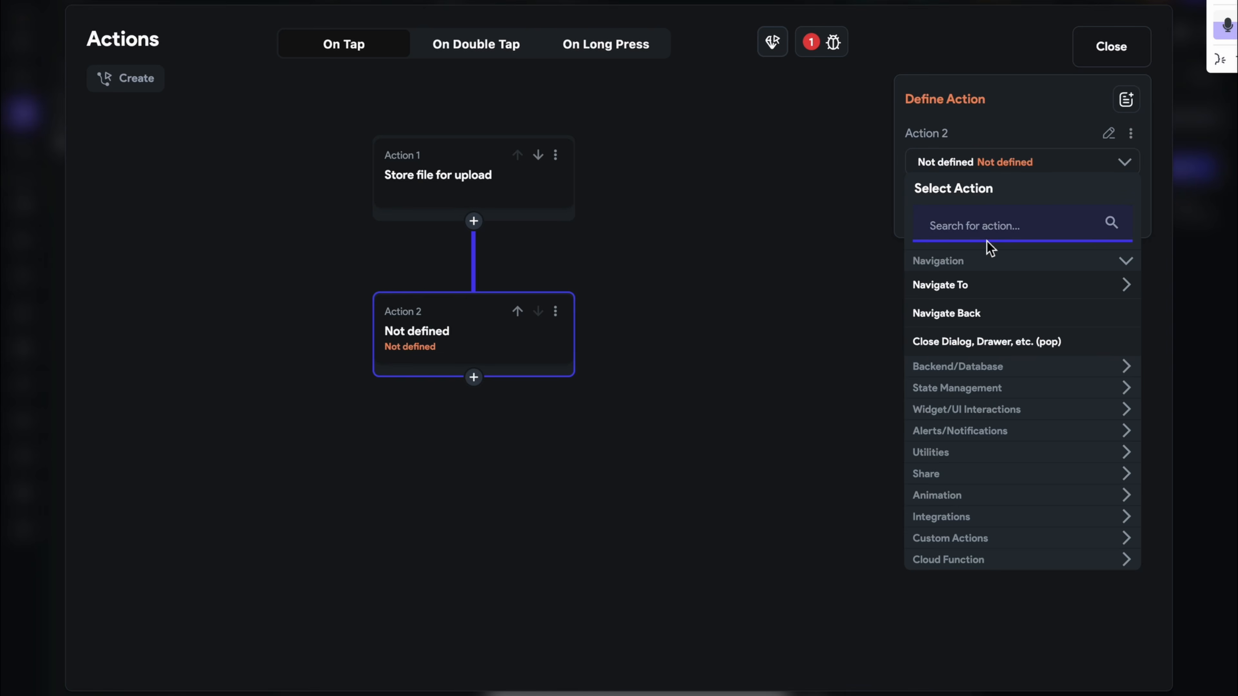
type("uplaod")
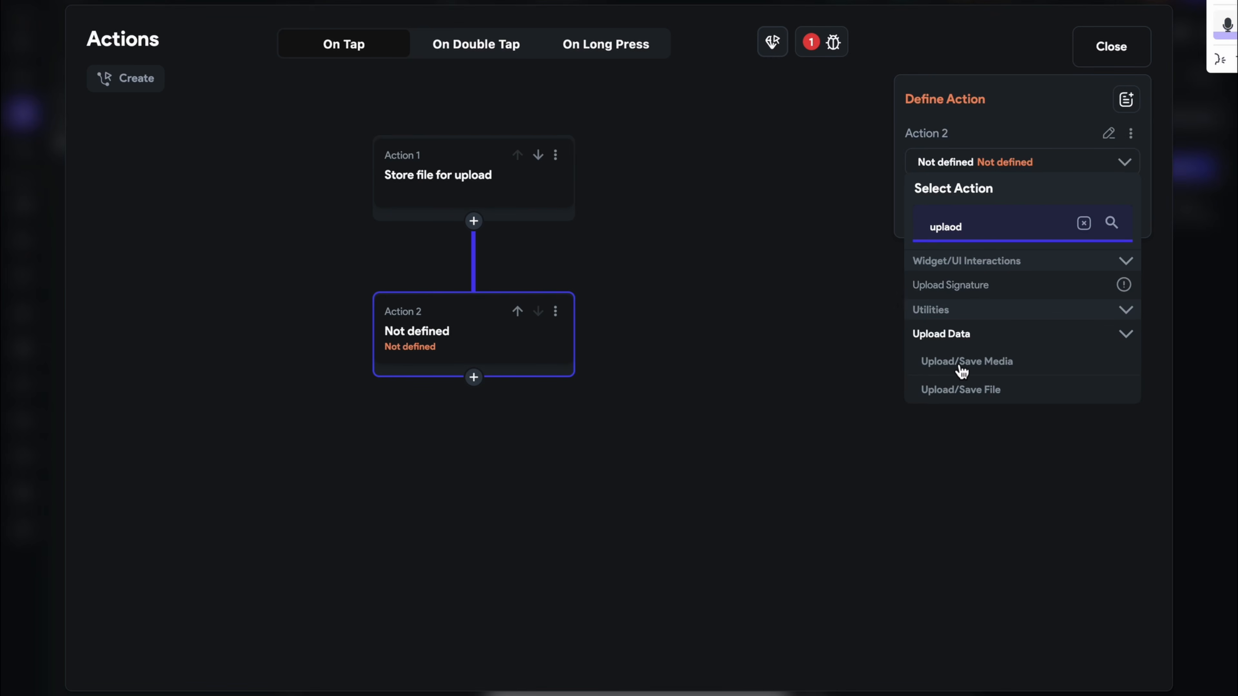
left_click(959, 366)
Upload to Firebase from Uploaded Media, using Widget State > Uploaded Local File as the file
left_click(952, 218)
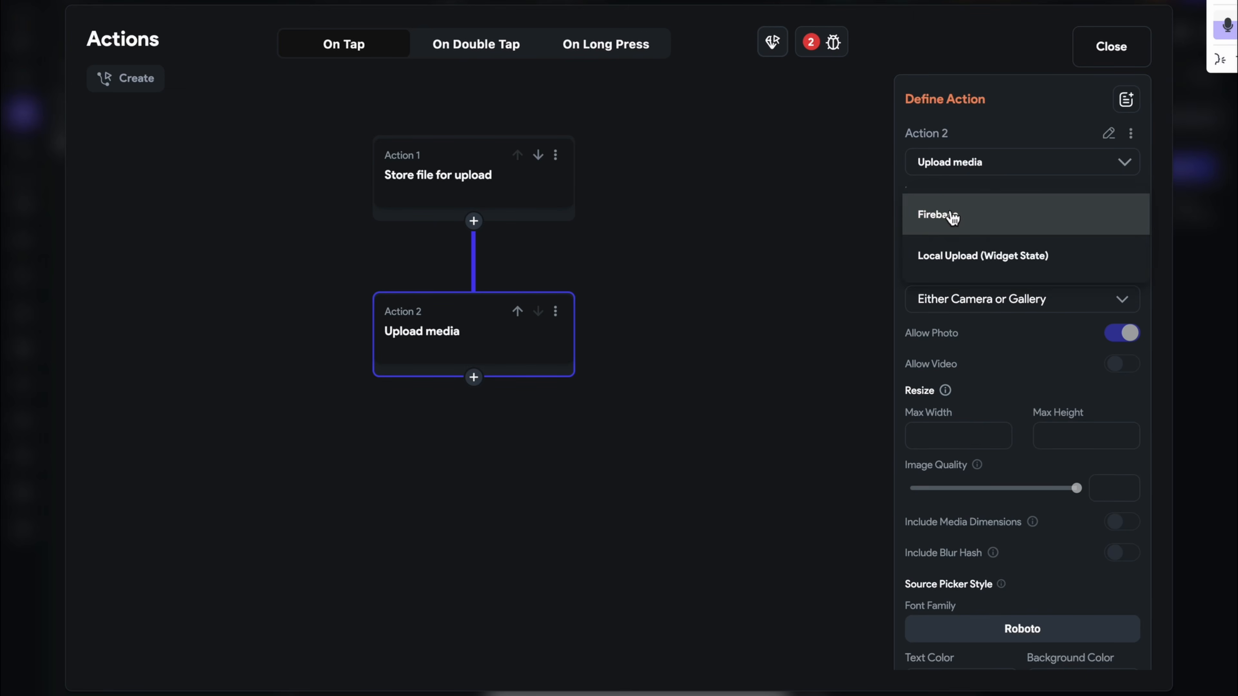
left_click(953, 210)
left_click(1002, 312)
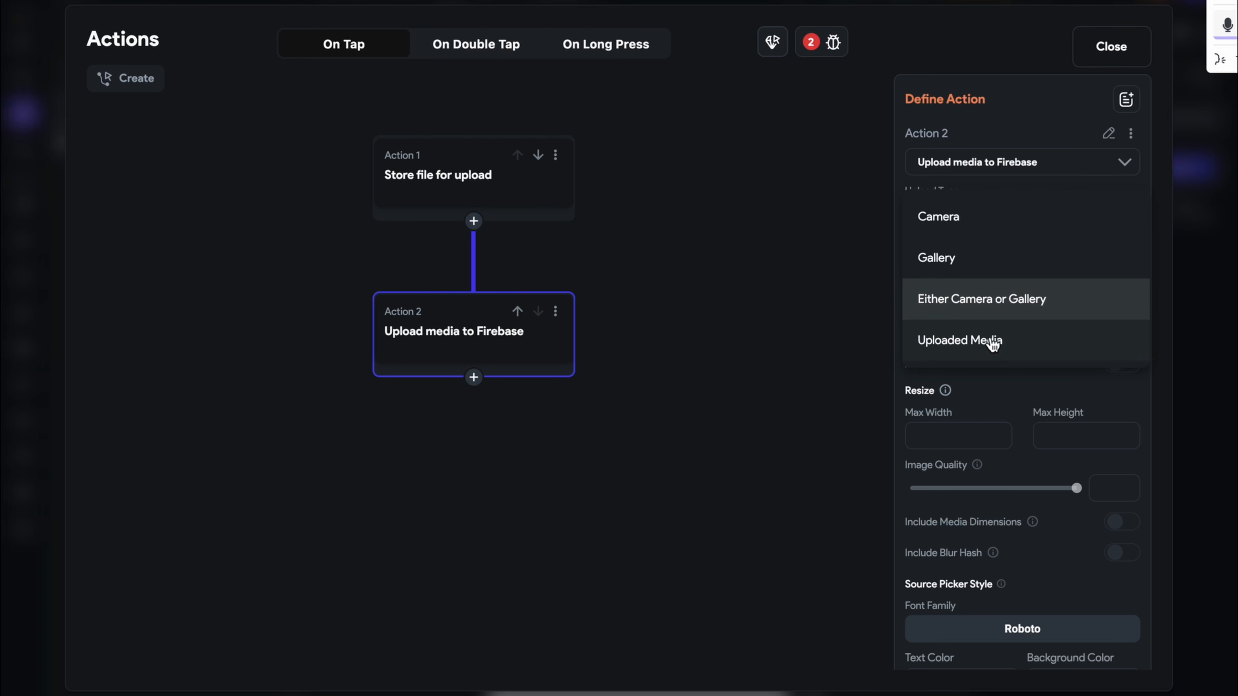
left_click(990, 340)
left_click(747, 561)
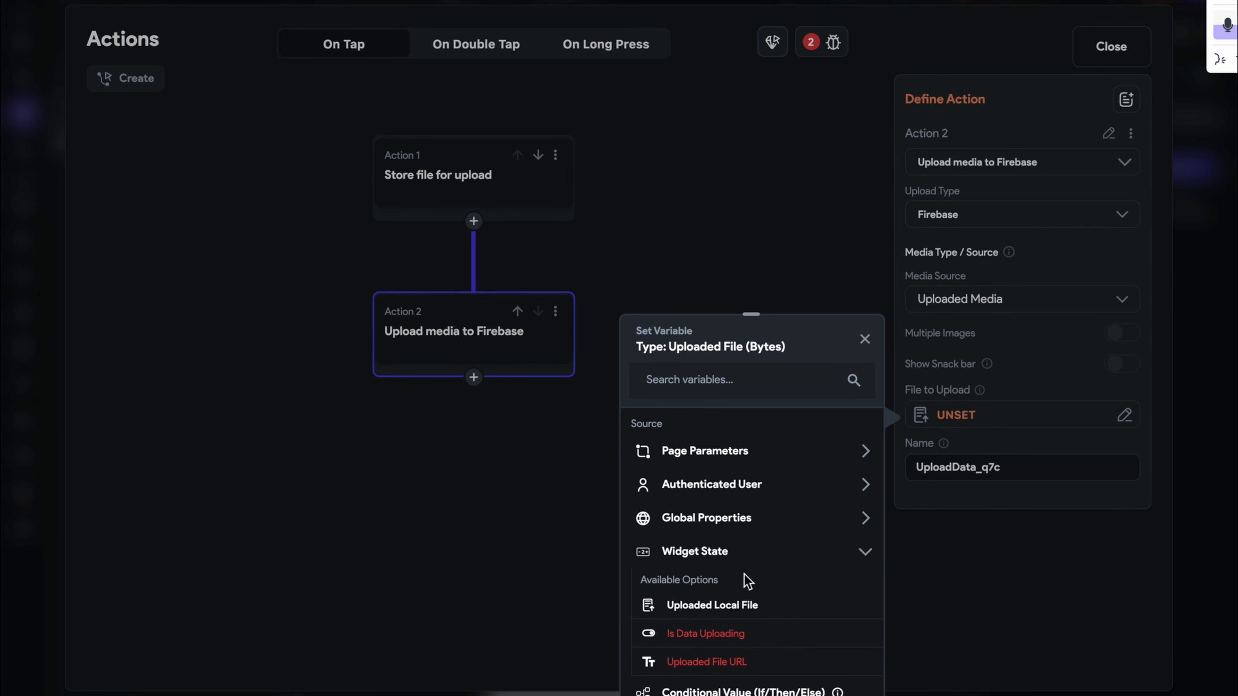
left_click(748, 609)
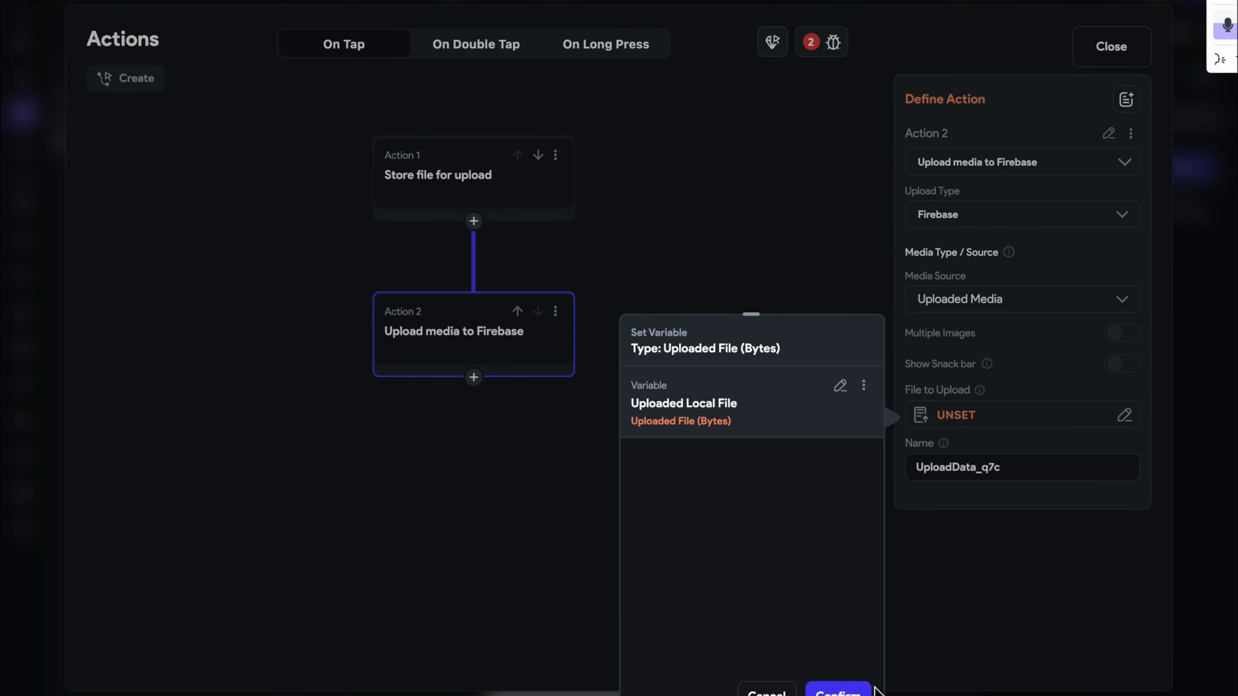
left_click(860, 691)
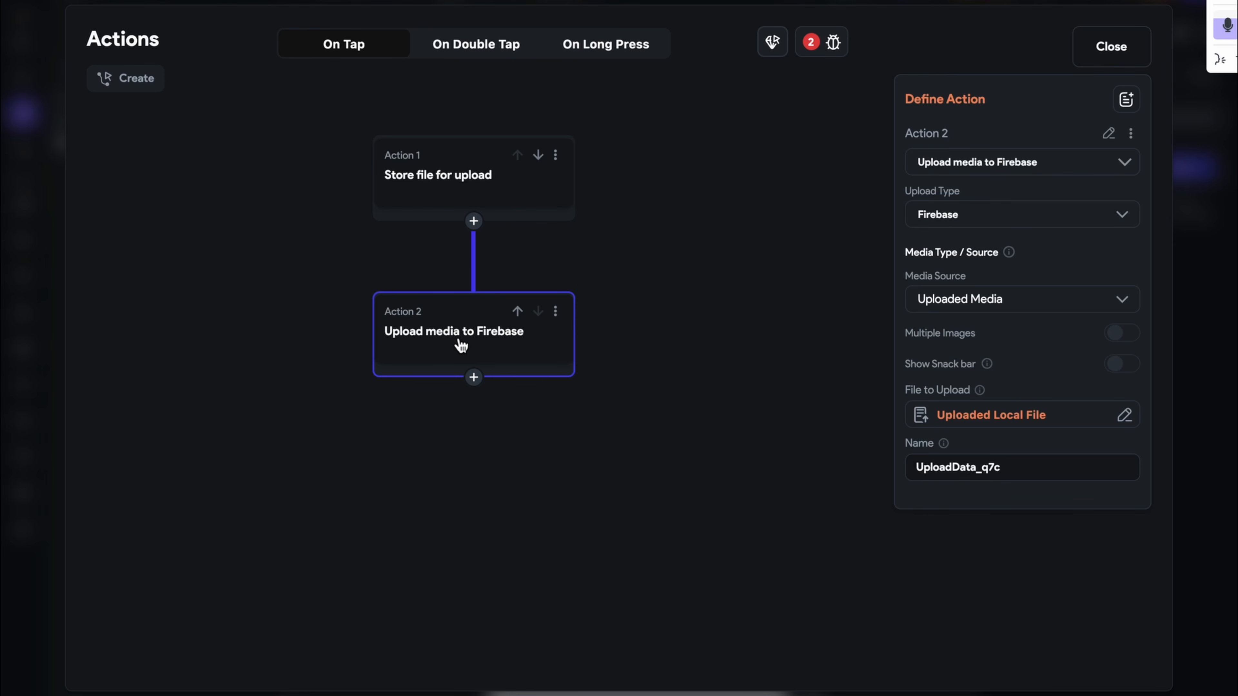
left_click(433, 182)
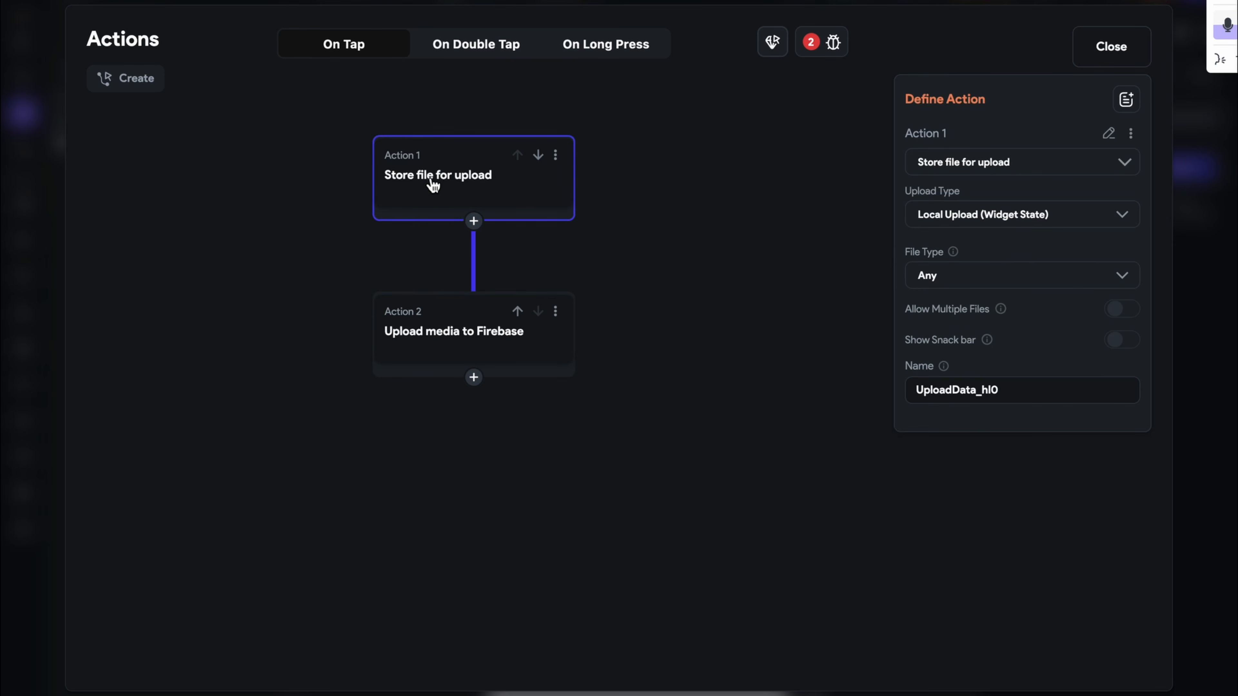
Delete Action 1, set the media source to Either Camera or Gallery, and enable Include Blur Hash
left_click(555, 155)
left_click(518, 359)
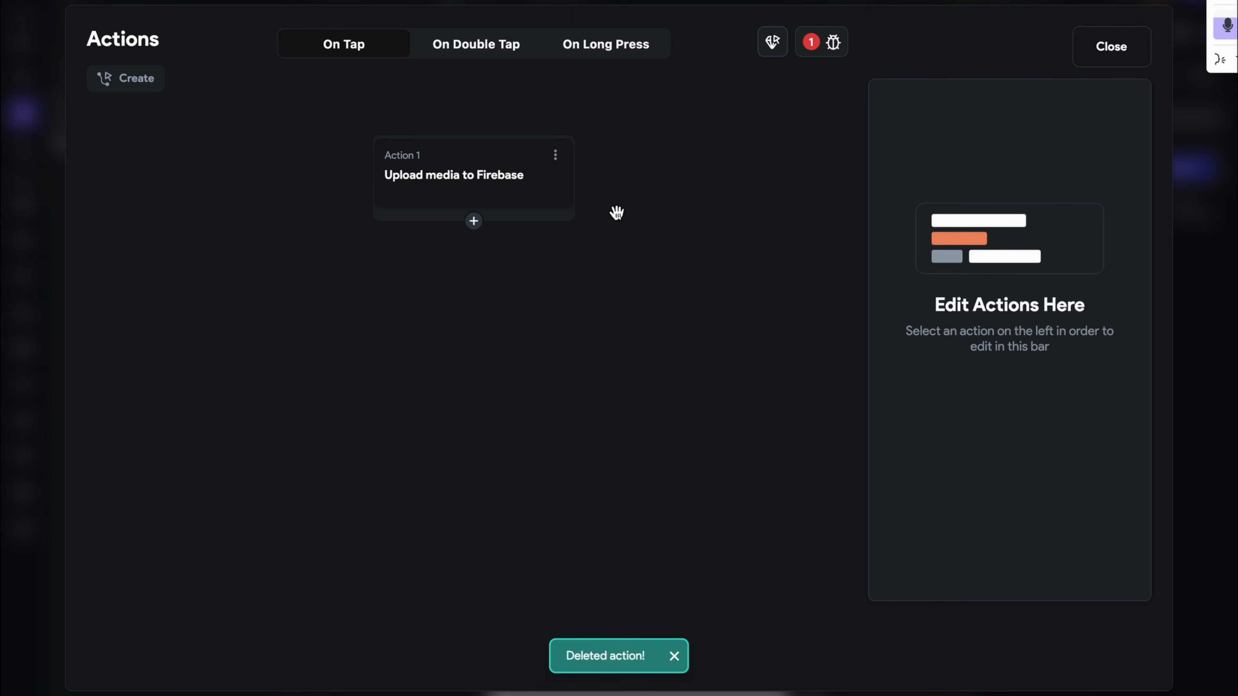
left_click(554, 200)
left_click(1033, 312)
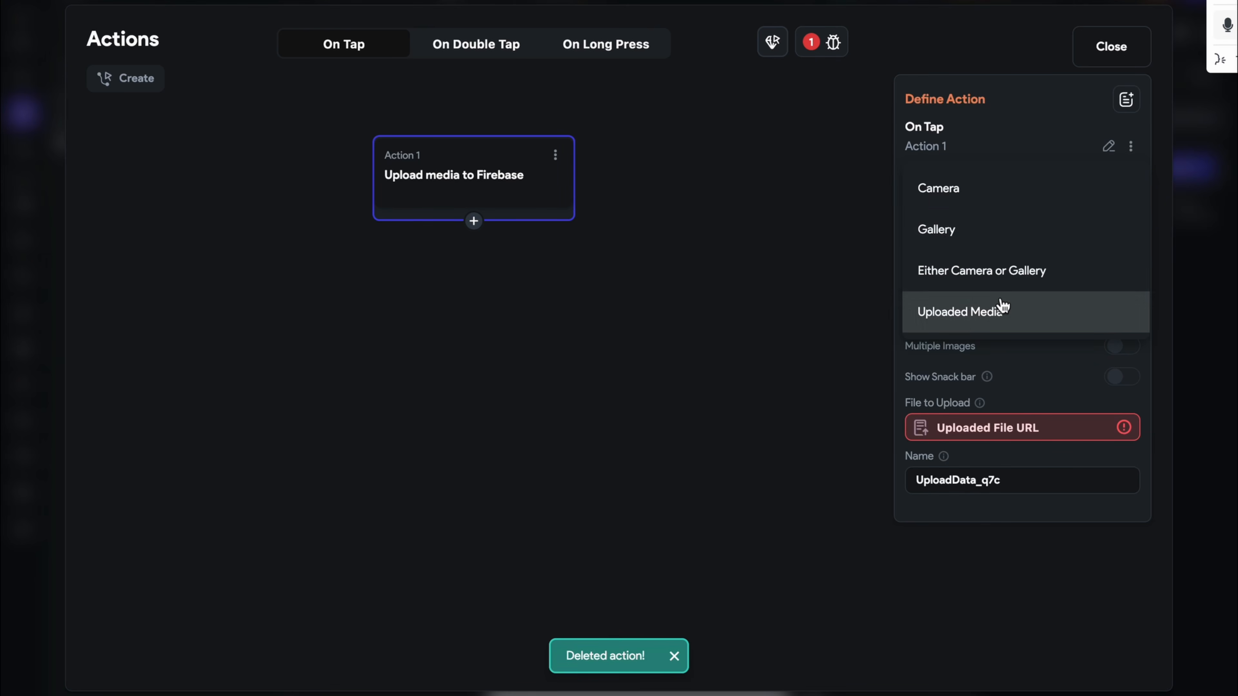
left_click(986, 263)
scroll(1022, 414, "down", 4)
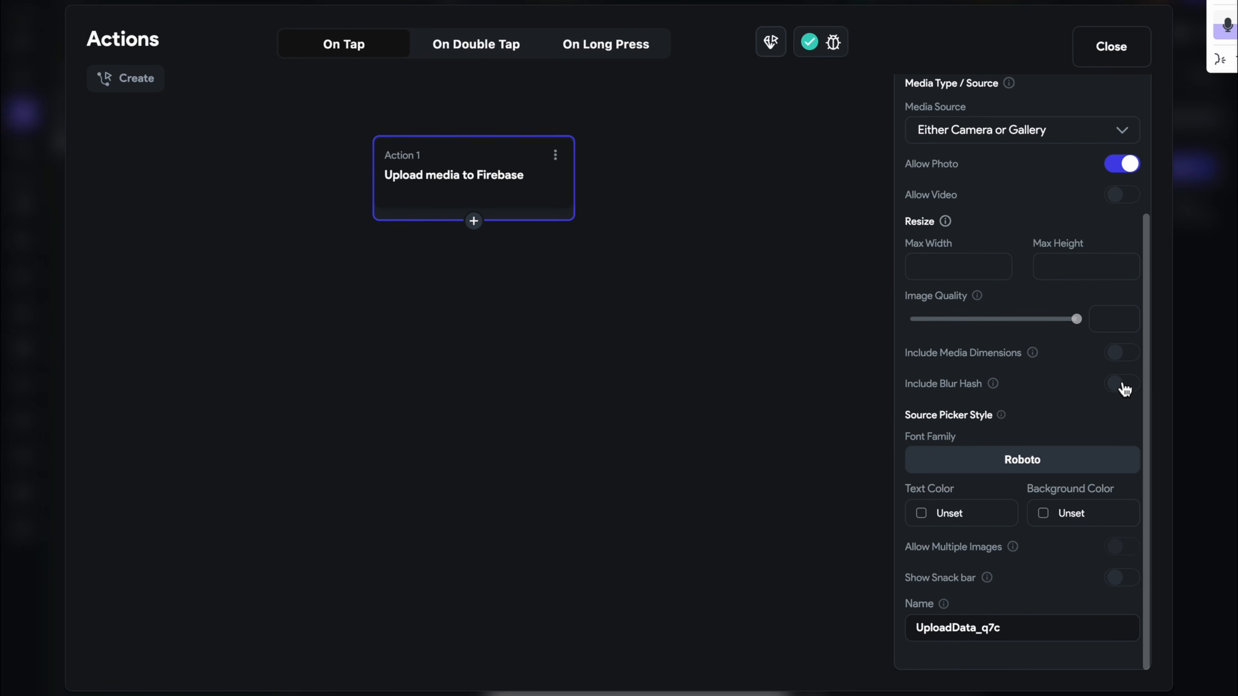
left_click(1119, 385)
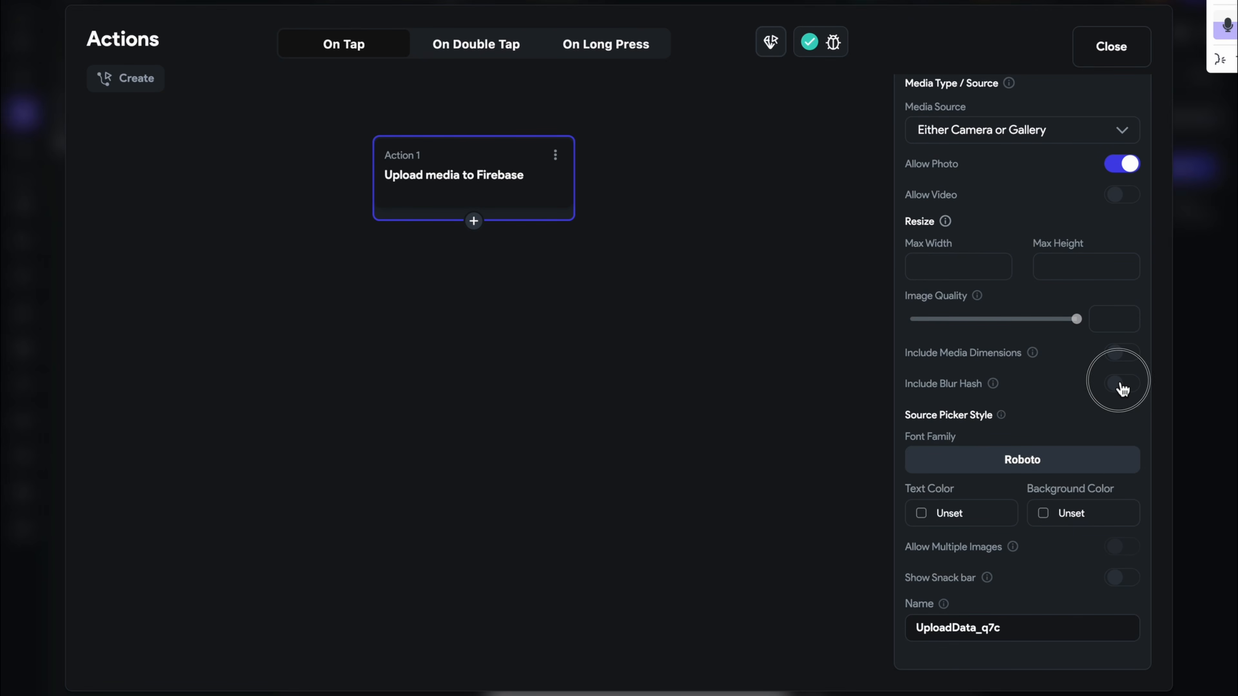
Set picker text to Primary Background and background to Primary Text, enable Show Snack bar, and close
left_click(931, 514)
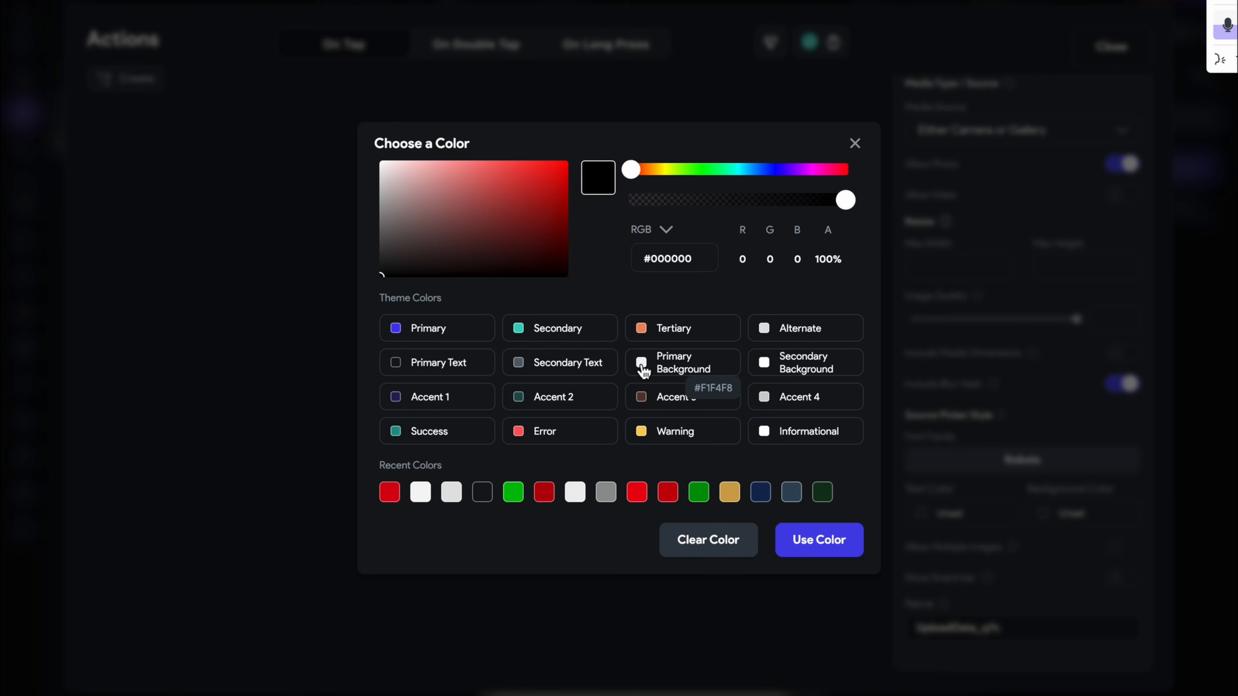
left_click(642, 367)
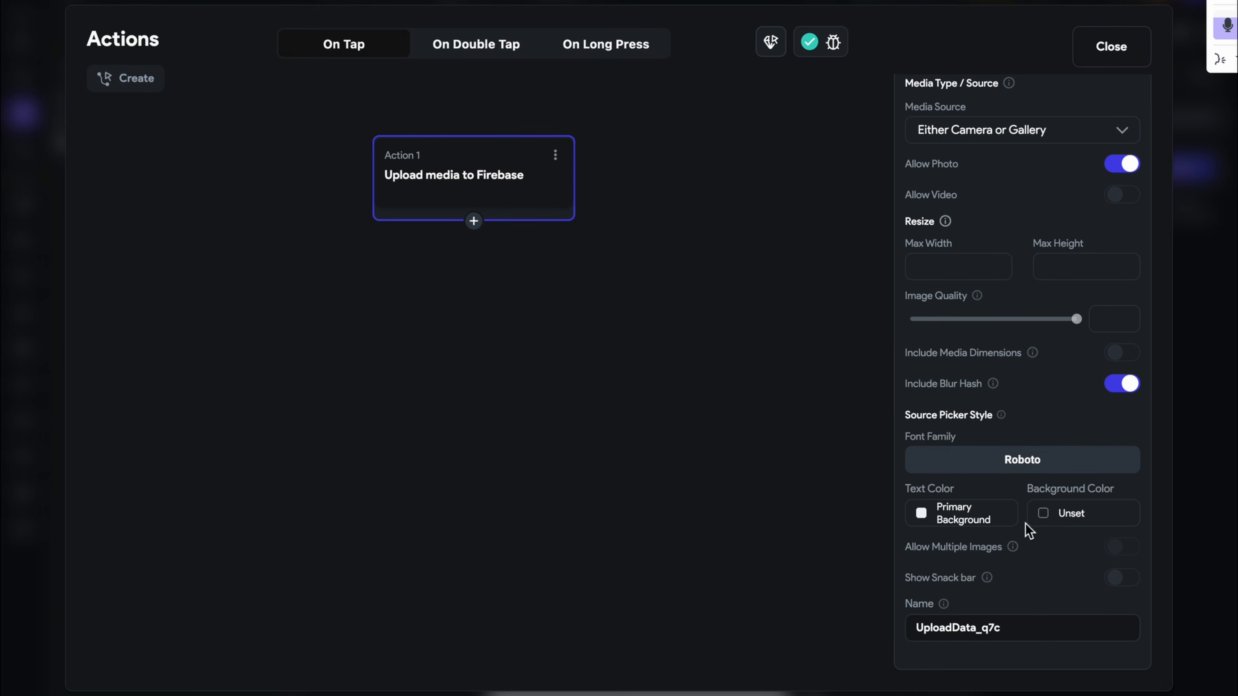
left_click(1043, 521)
left_click(417, 365)
left_click(1106, 579)
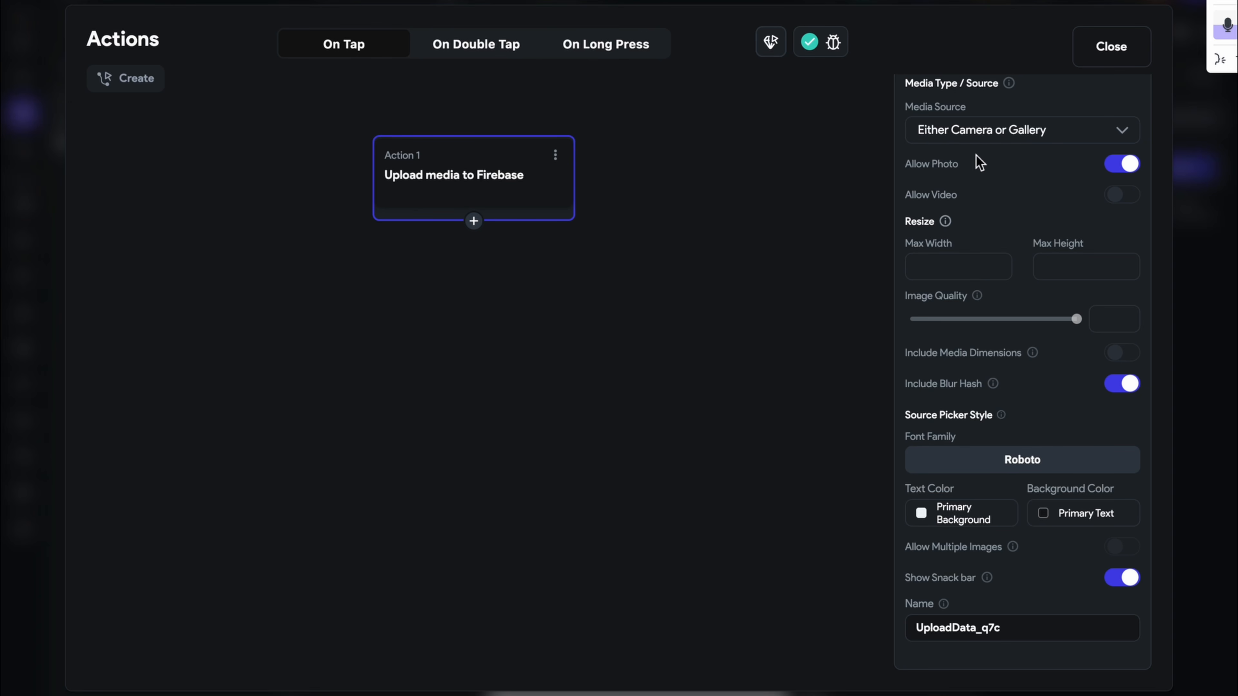
left_click(1102, 46)
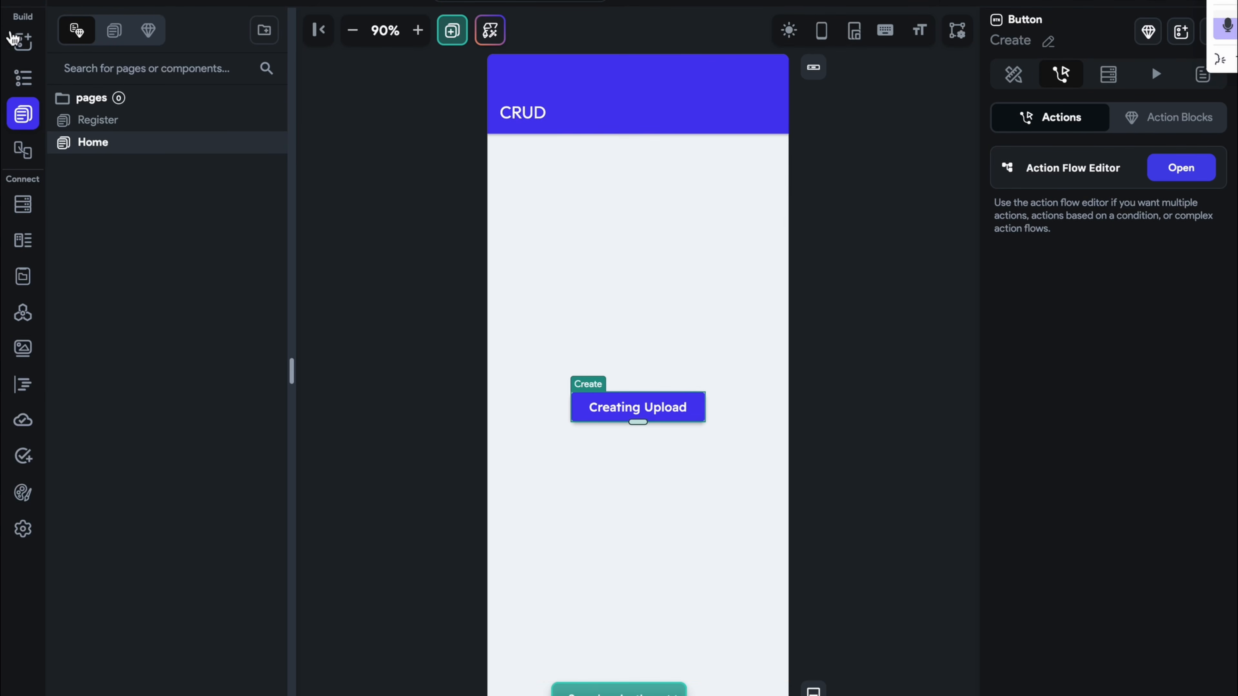
Place a Text widget above the Creating Upload button with bottom padding 30
left_click(23, 42)
left_click_drag(91, 161, 655, 332)
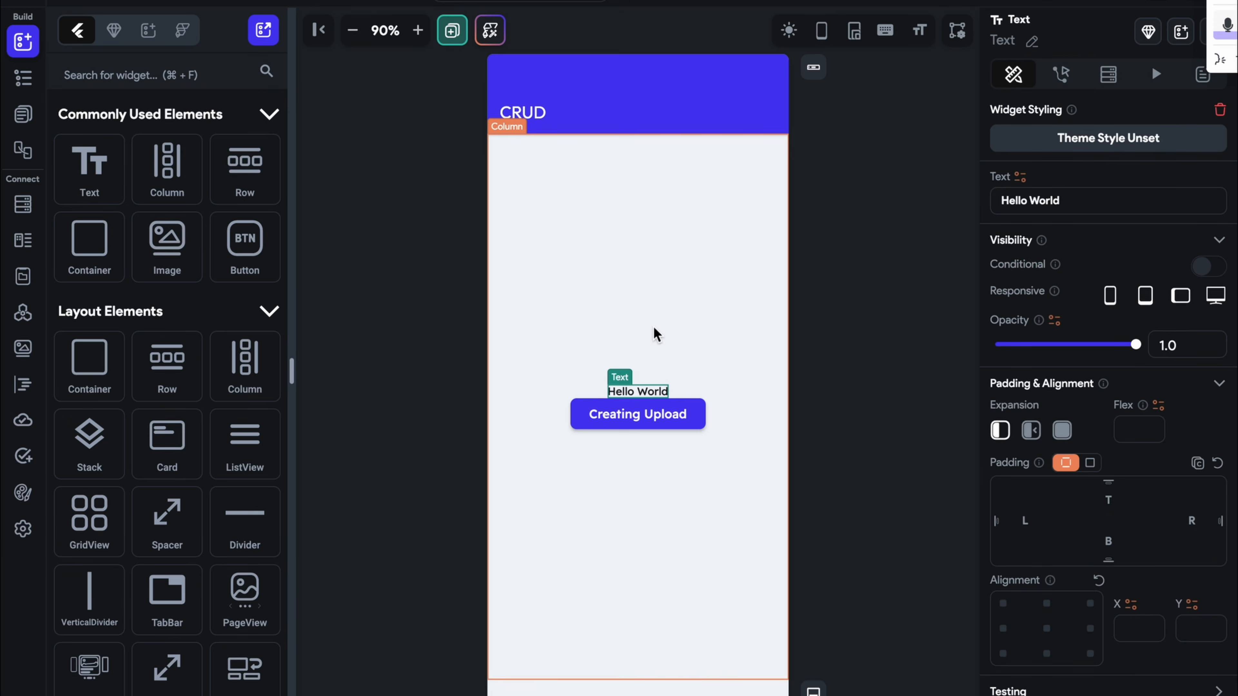
left_click(1108, 562)
left_click(1062, 340)
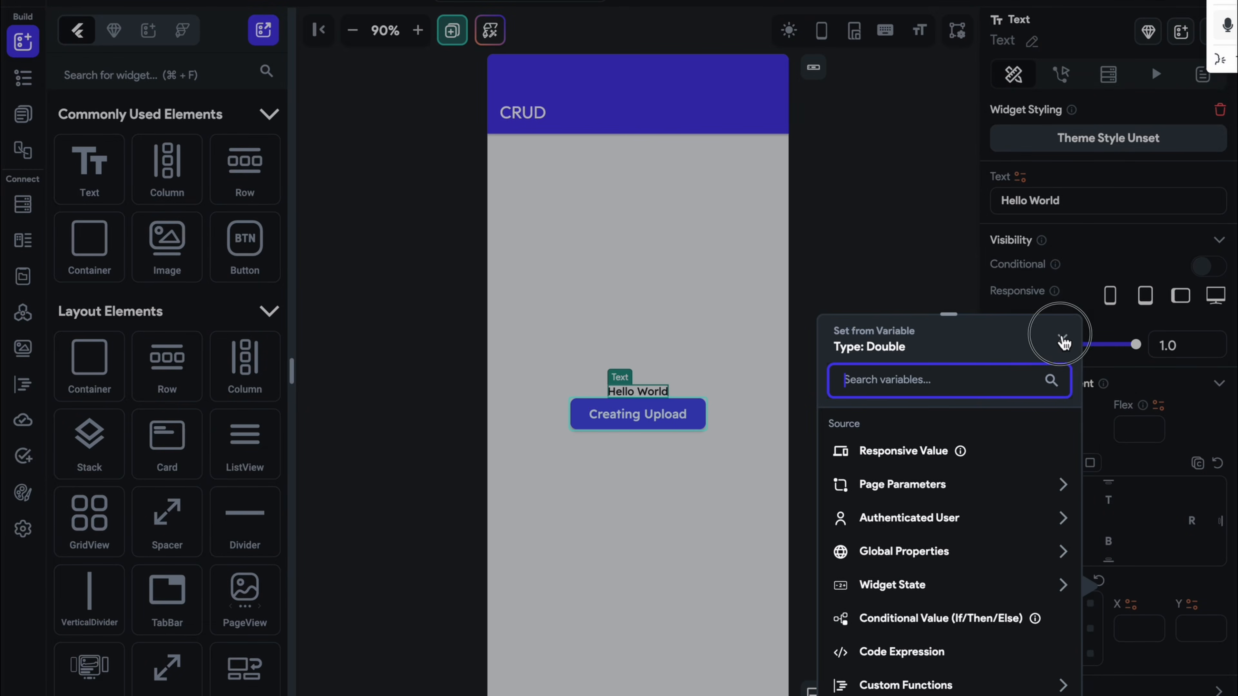
type("30")
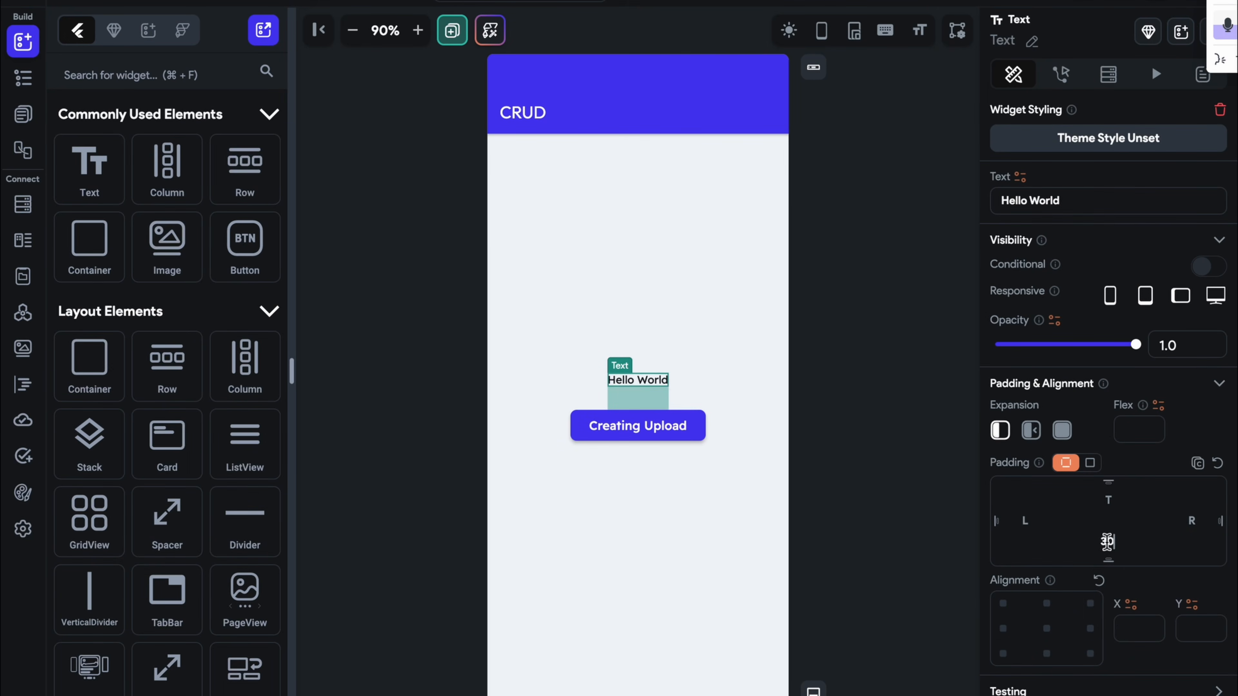
Change the text to 'Create' and apply the Headline Medium theme text style
left_click(1090, 199)
key("ctrl+a")
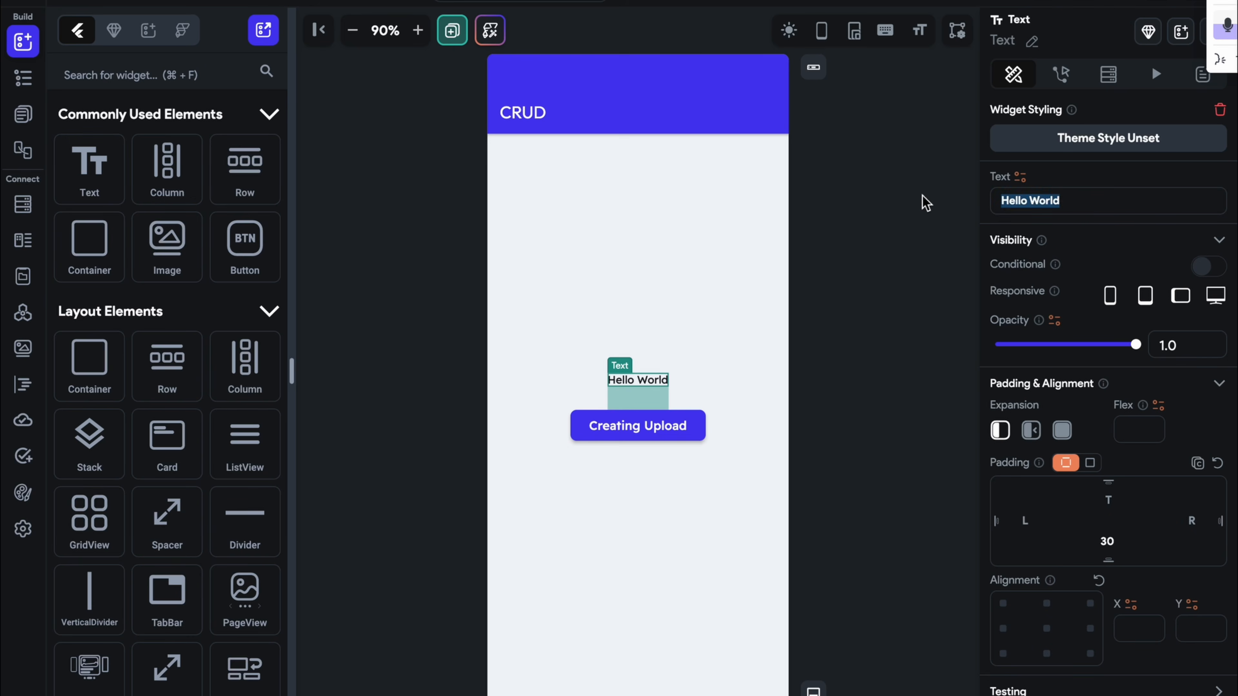
type("Create")
scroll(1162, 459, "down", 4)
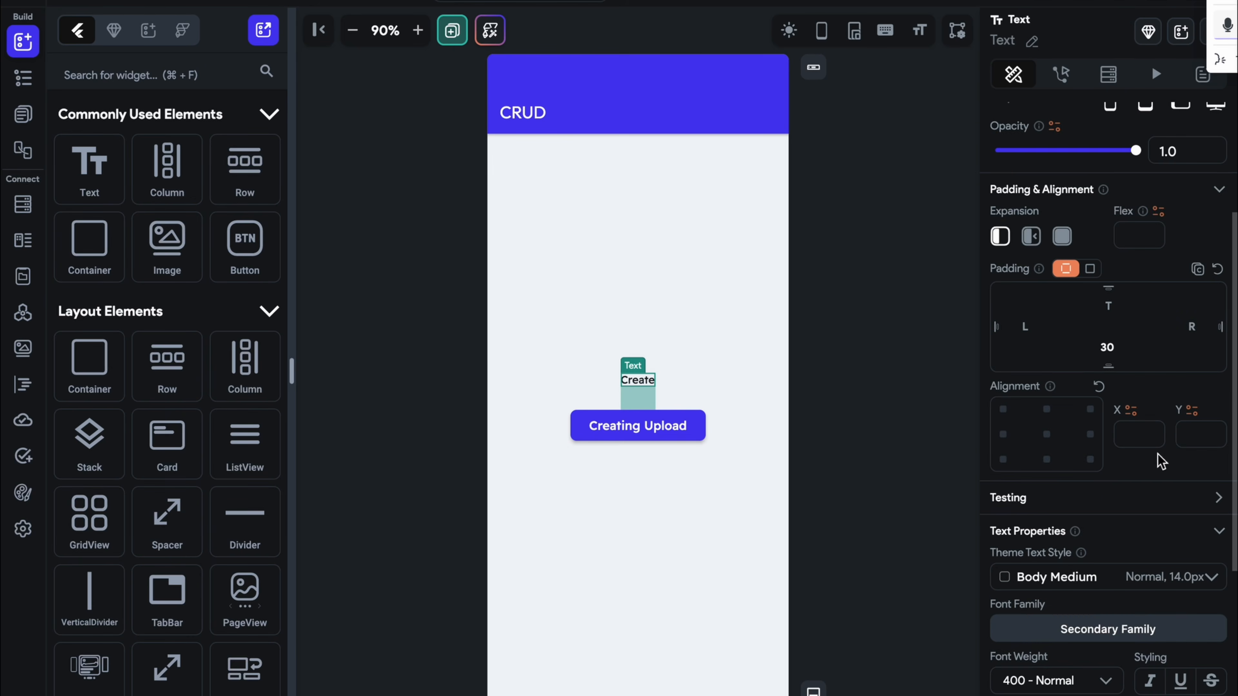
left_click(1094, 575)
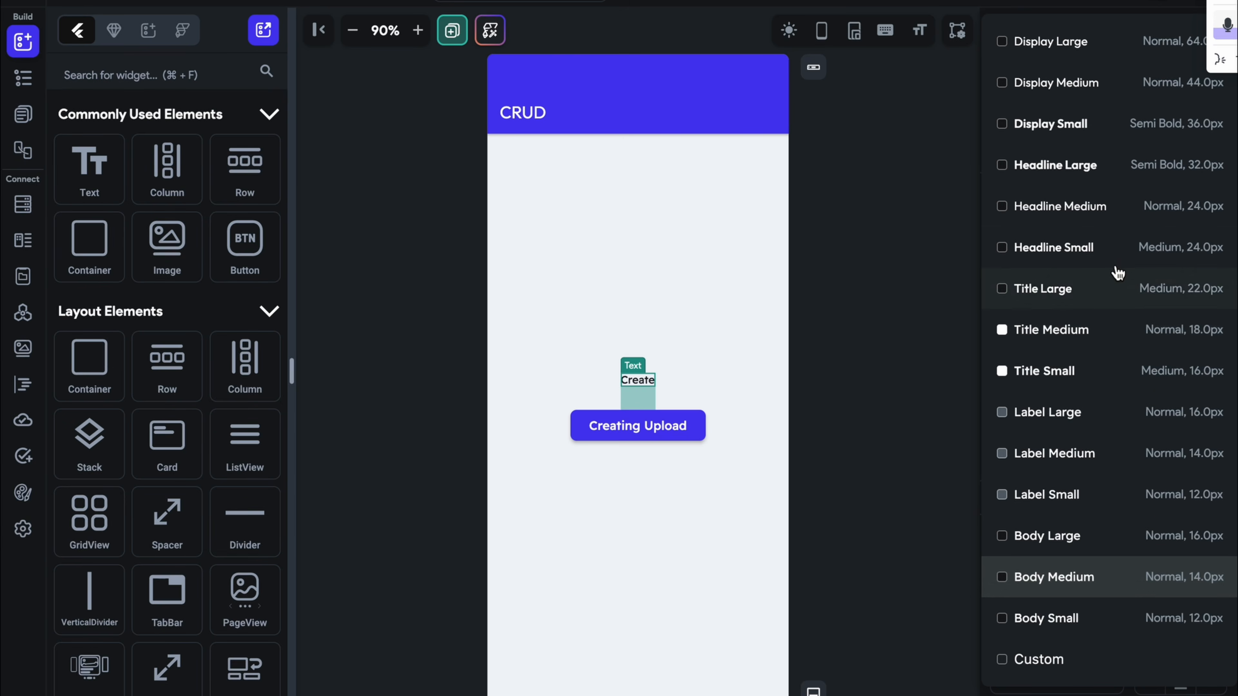
left_click(1124, 219)
left_click(807, 399)
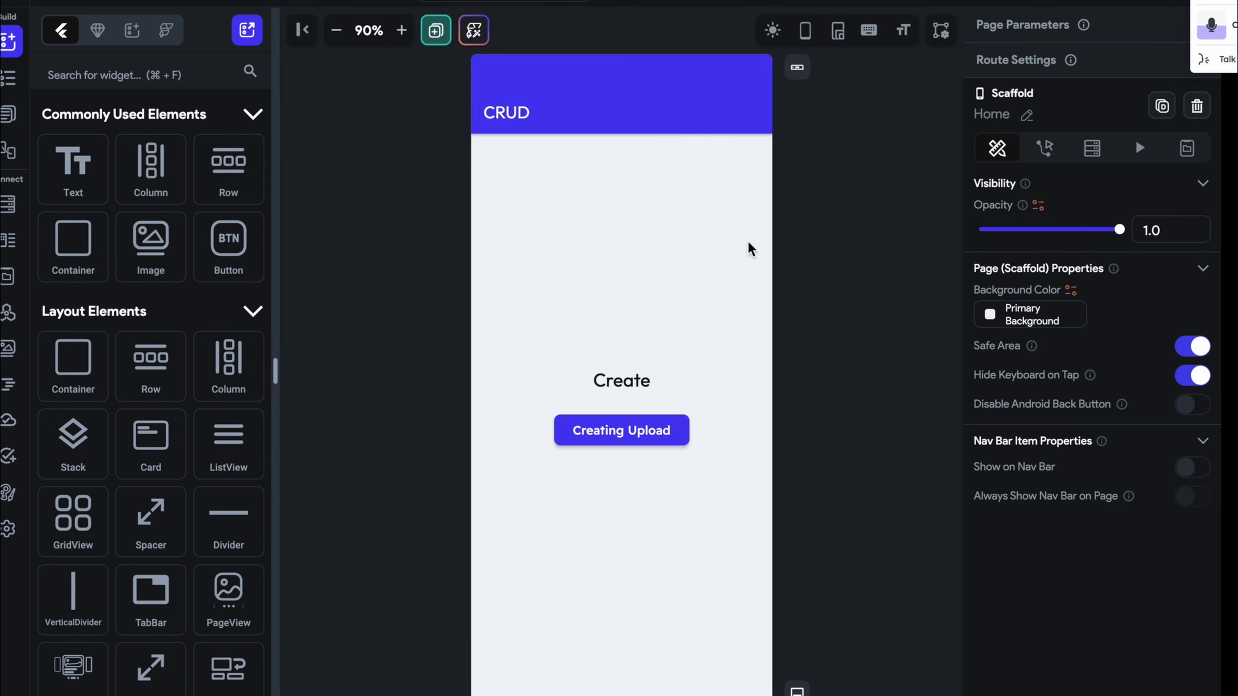
Open the Register page from the pages list
left_click(8, 113)
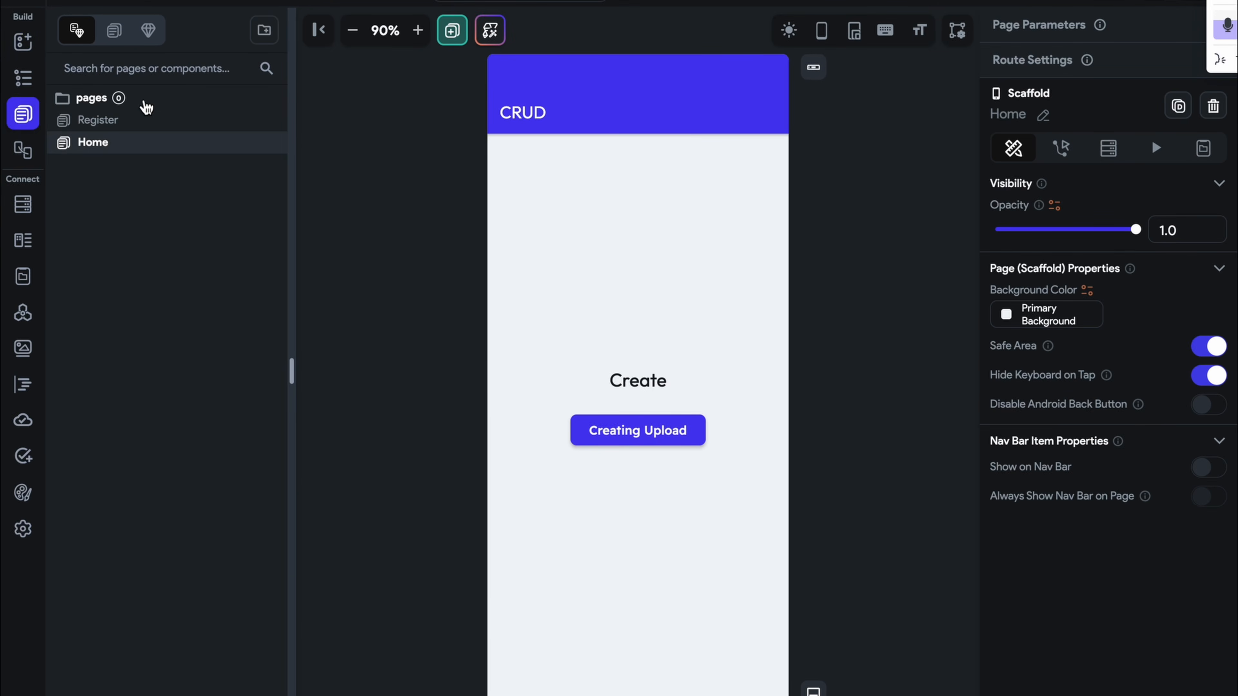
left_click(144, 126)
left_click(22, 42)
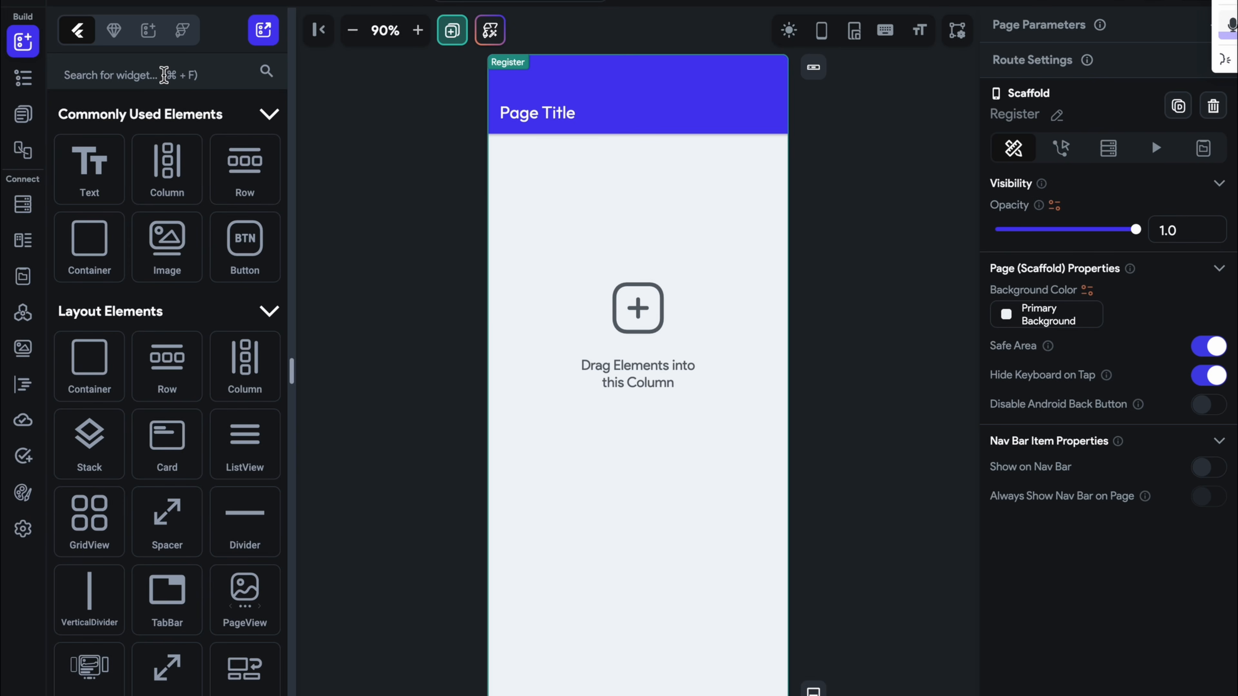
Search 'but' and drop a Button into the Register page column
left_click(164, 74)
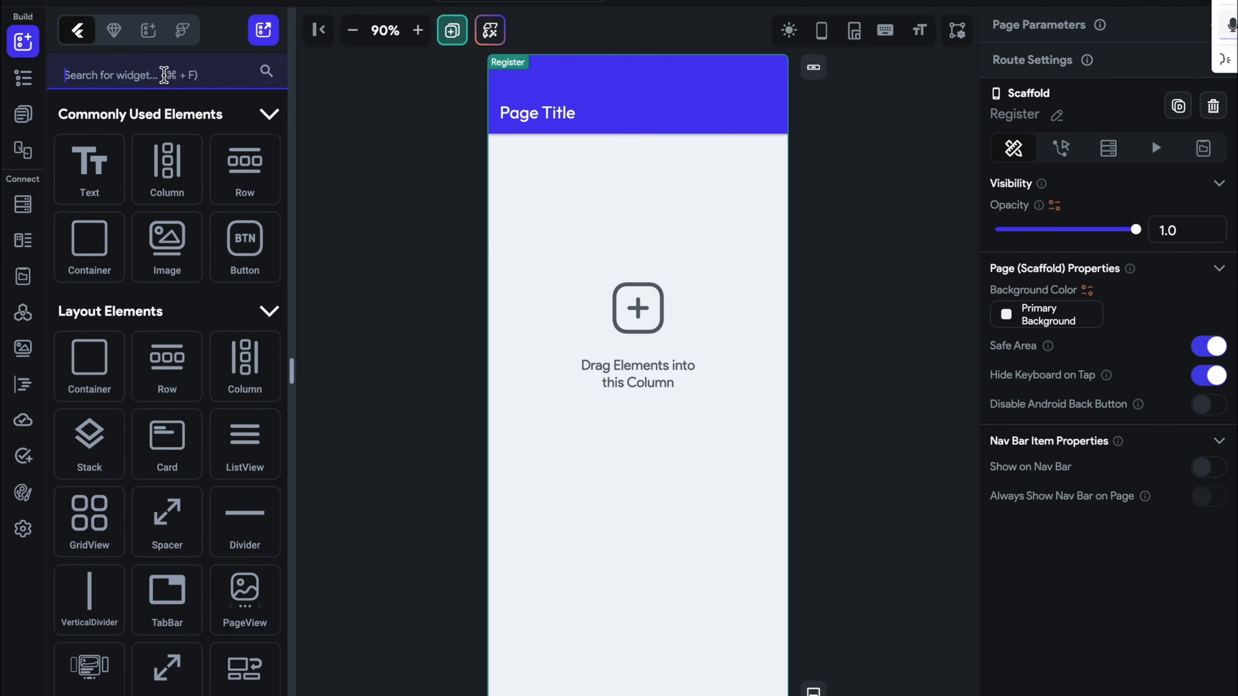
type("but")
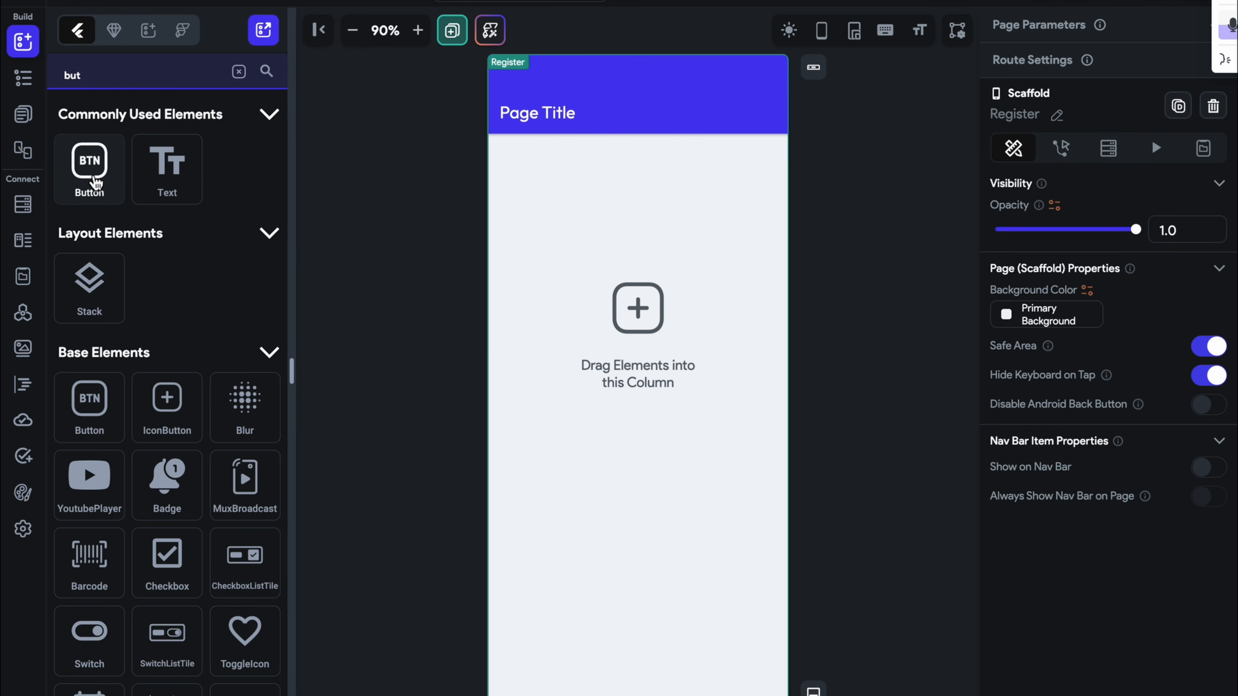
left_click_drag(90, 163, 587, 379)
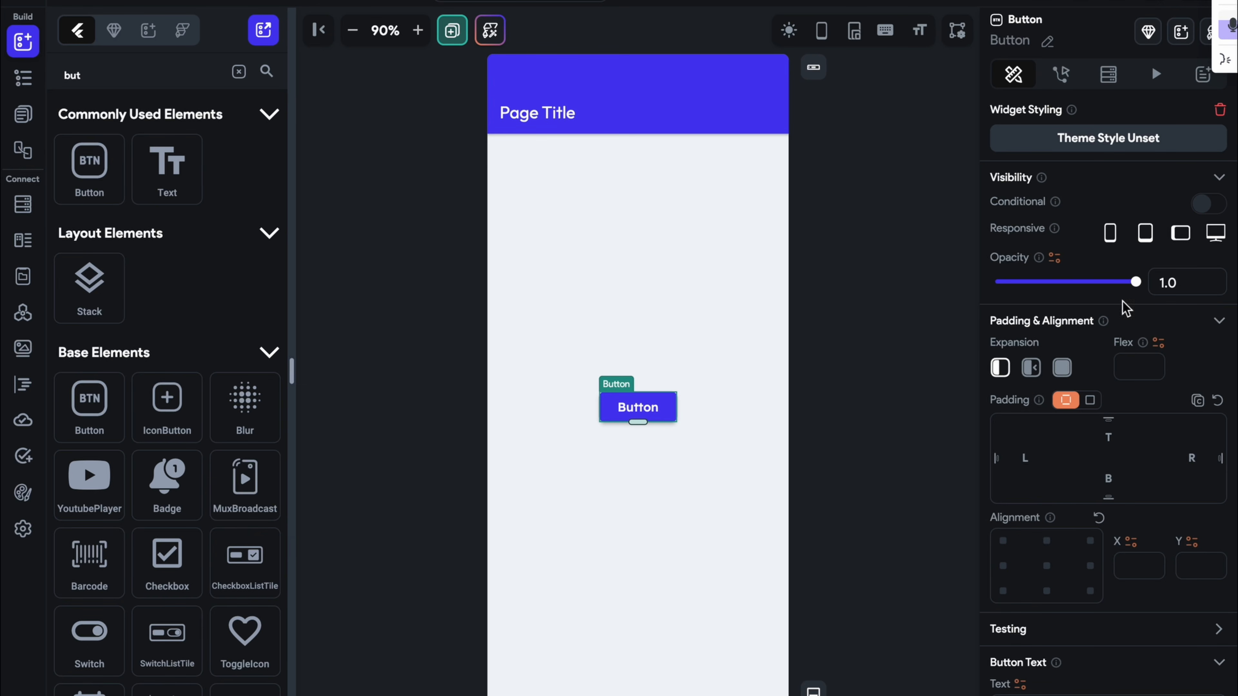
Give the button a Firebase Authentication Log In action using the Anonymous provider
left_click(1067, 74)
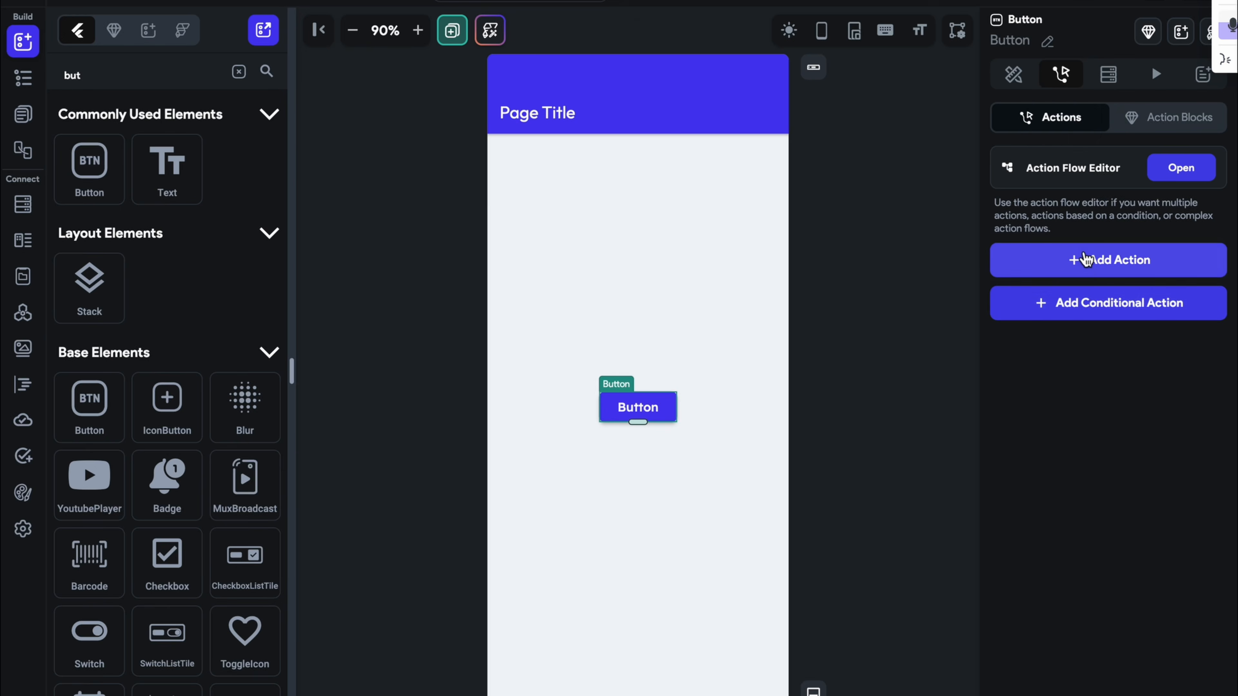
left_click(1057, 259)
type("auth")
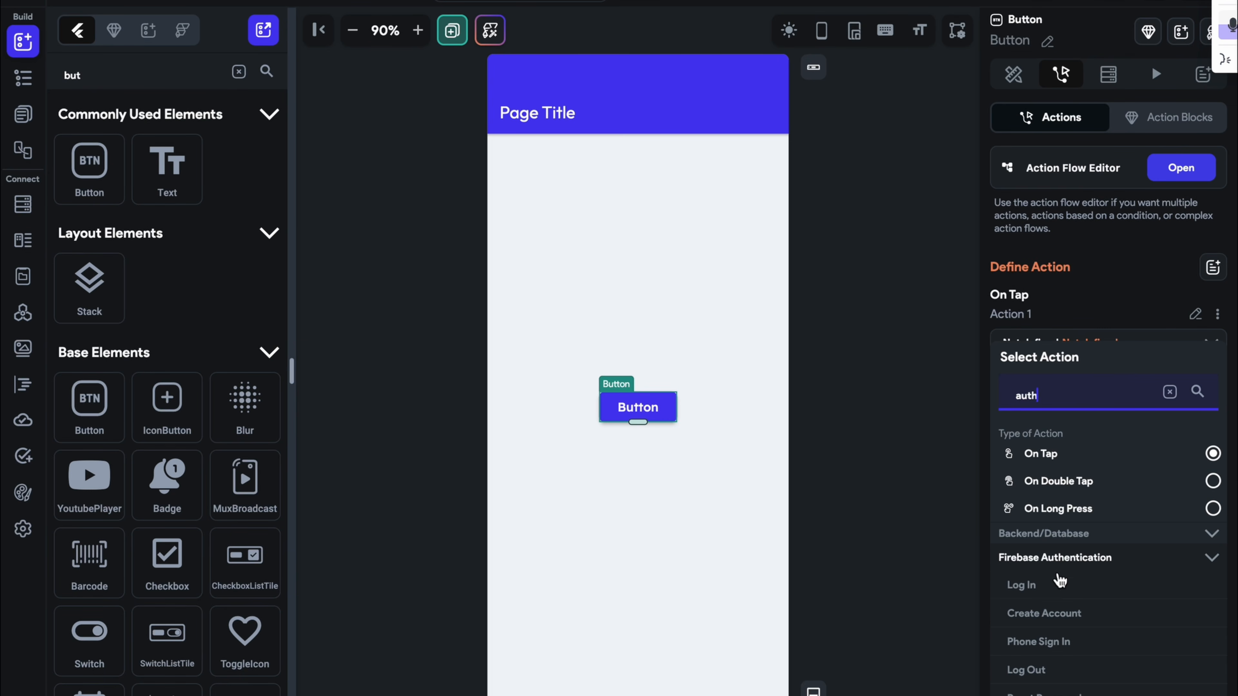
left_click(1021, 583)
left_click(1092, 401)
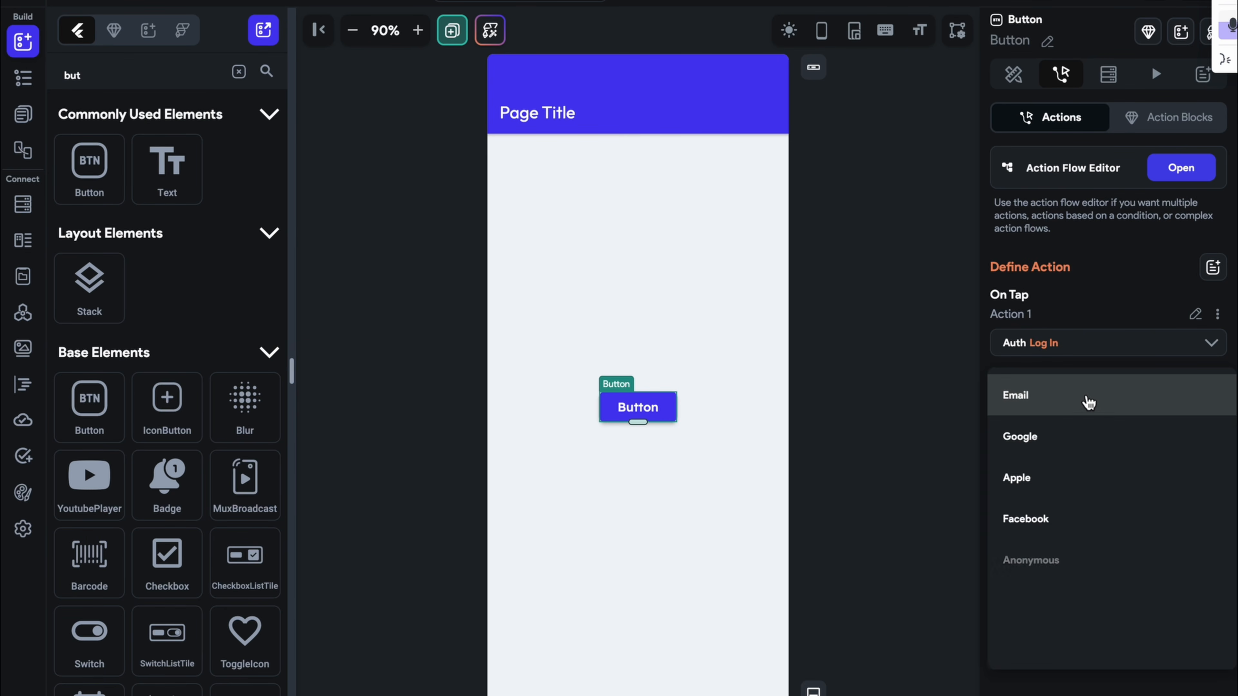
left_click(1075, 566)
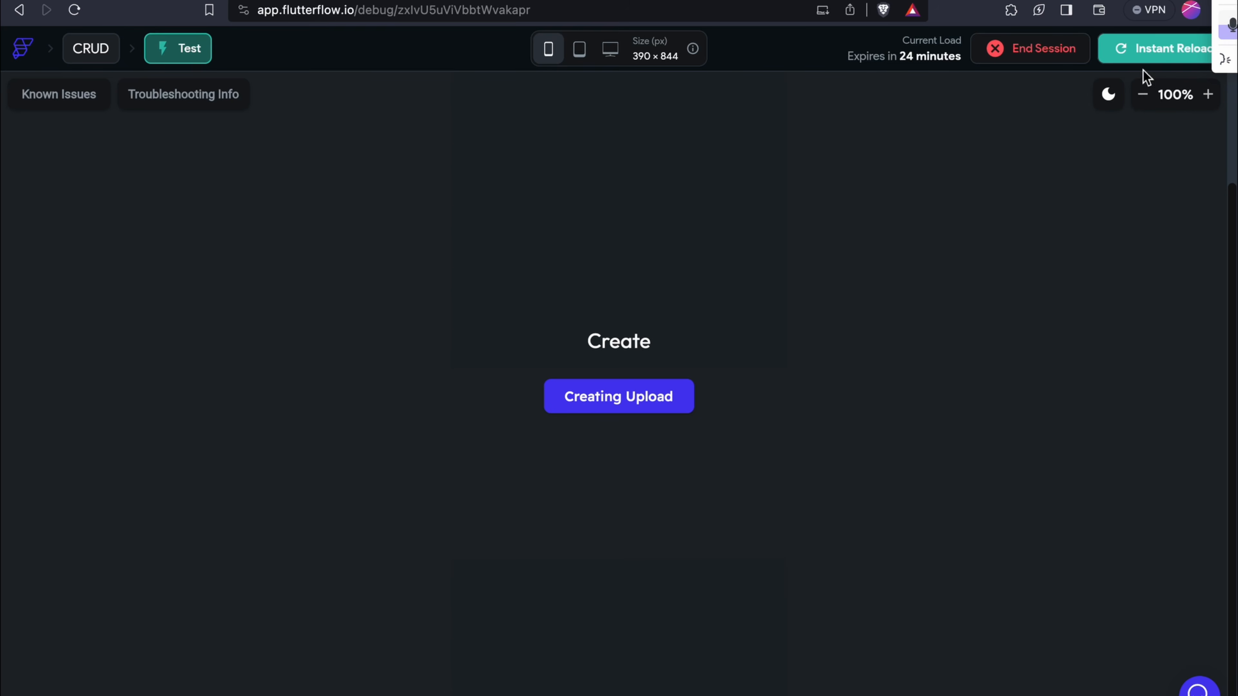
Instant-reload the test app and review the Authentication section of App Settings
left_click(1144, 65)
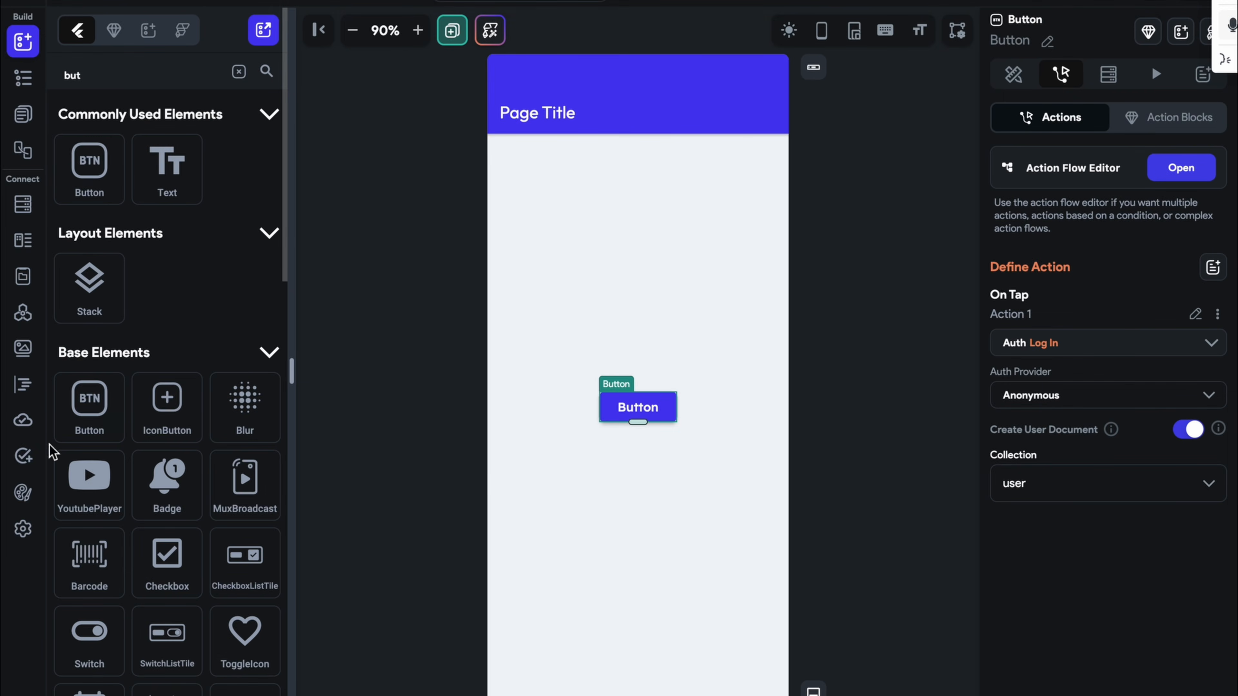
left_click(35, 533)
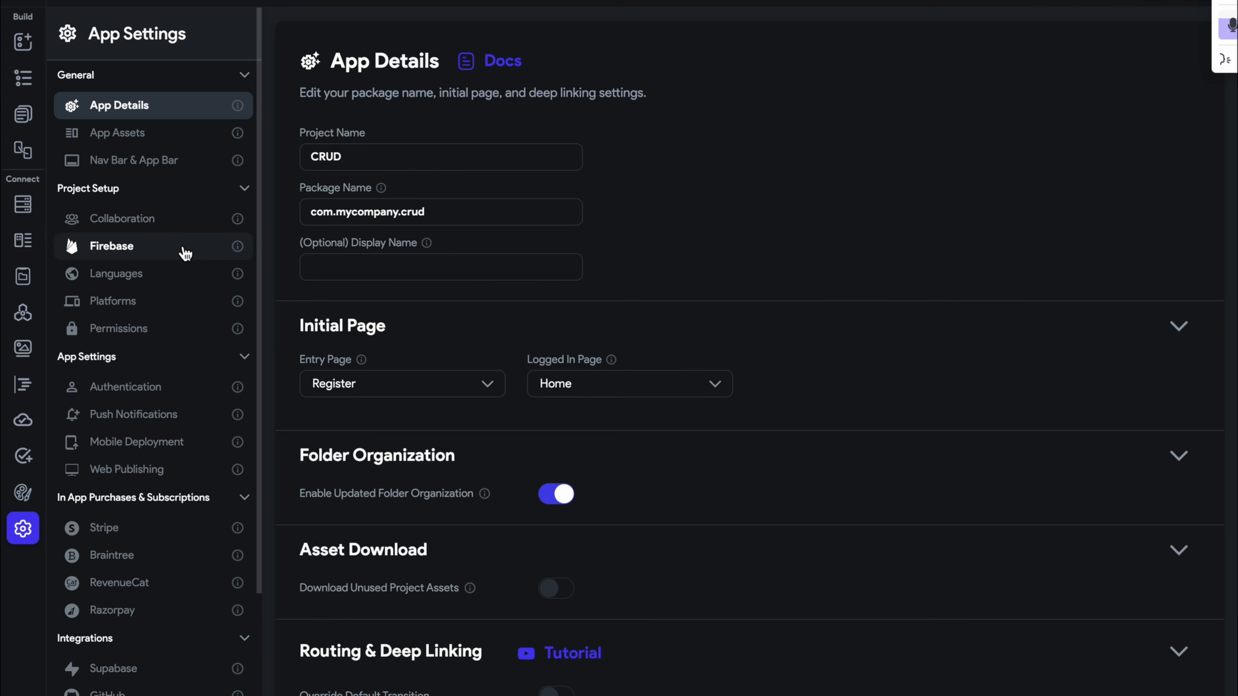
left_click(171, 399)
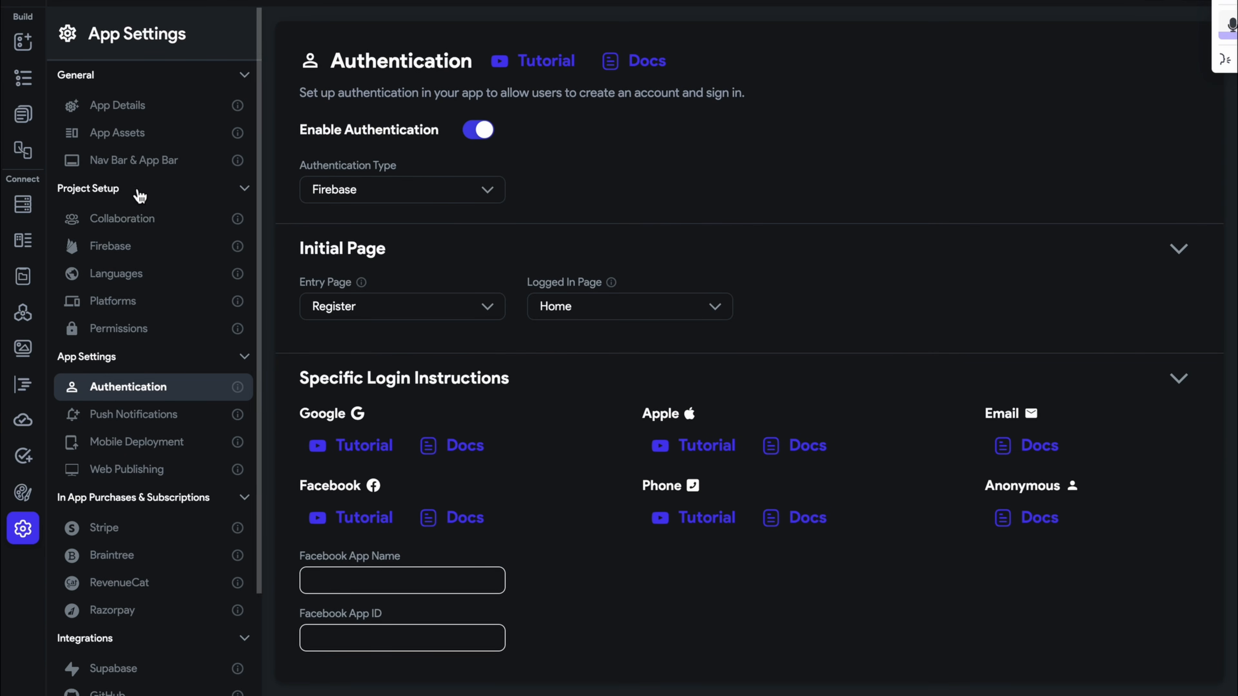
left_click(24, 124)
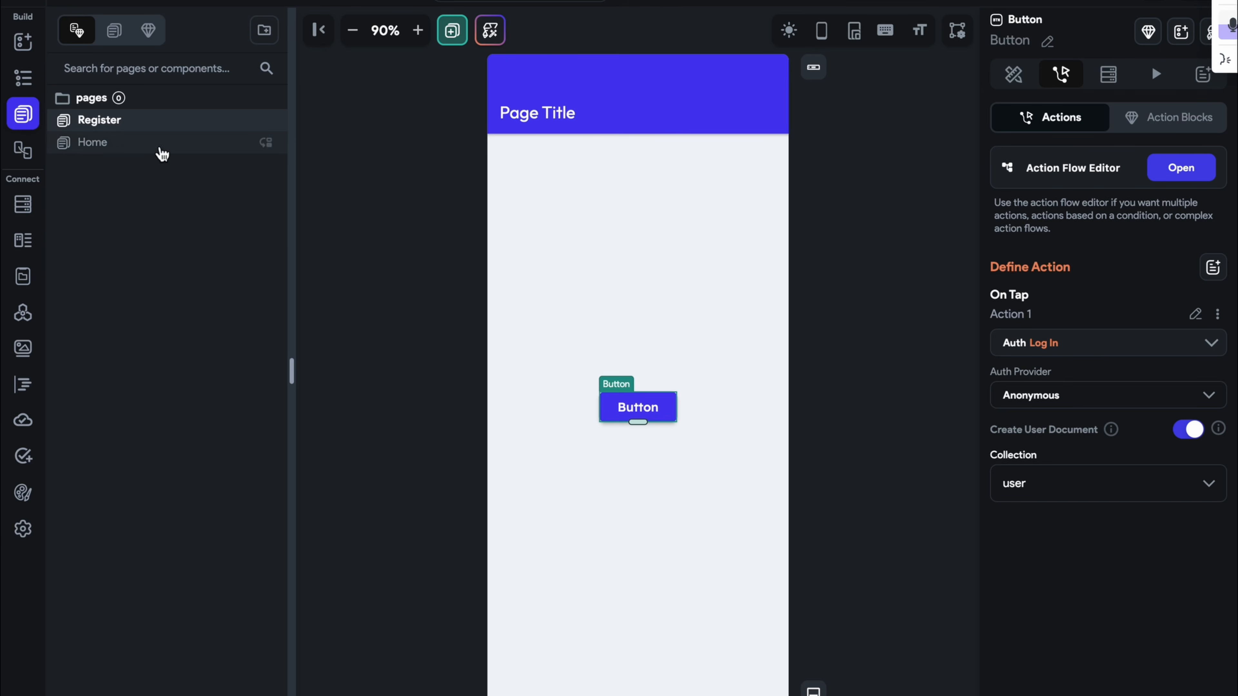
left_click(30, 543)
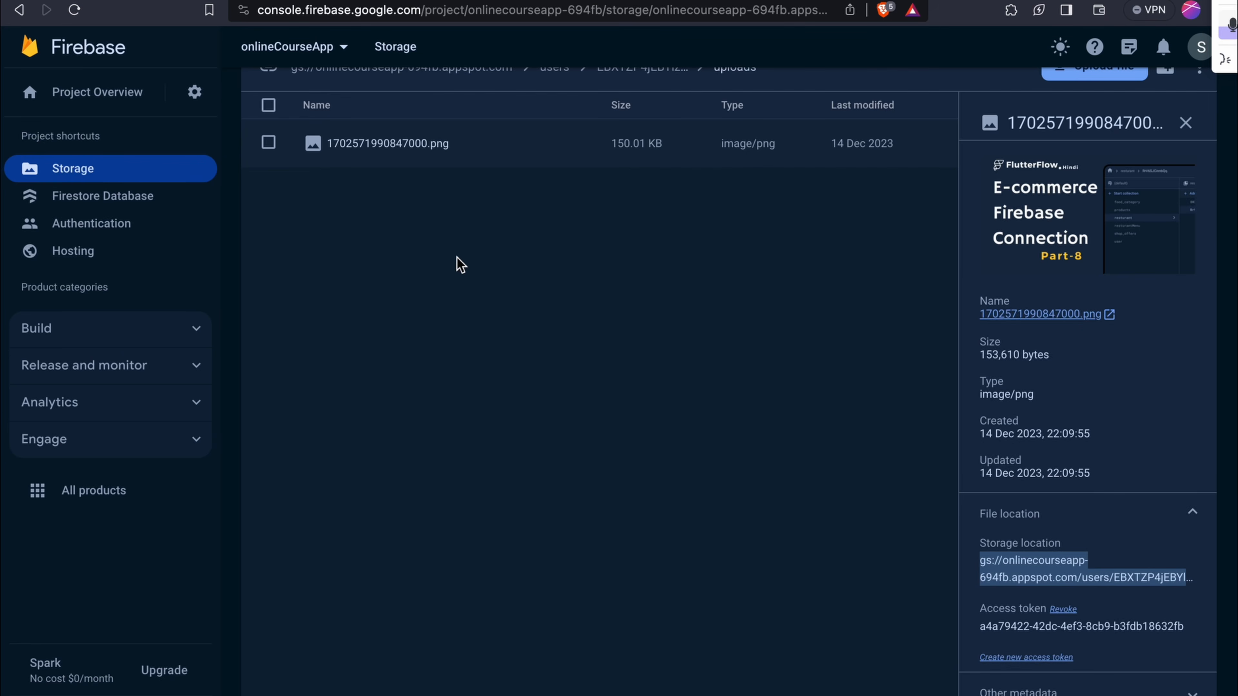
Open Project settings for onlineCourseApp from the gear beside Project Overview
scroll(439, 253, "down", 1)
left_click(202, 93)
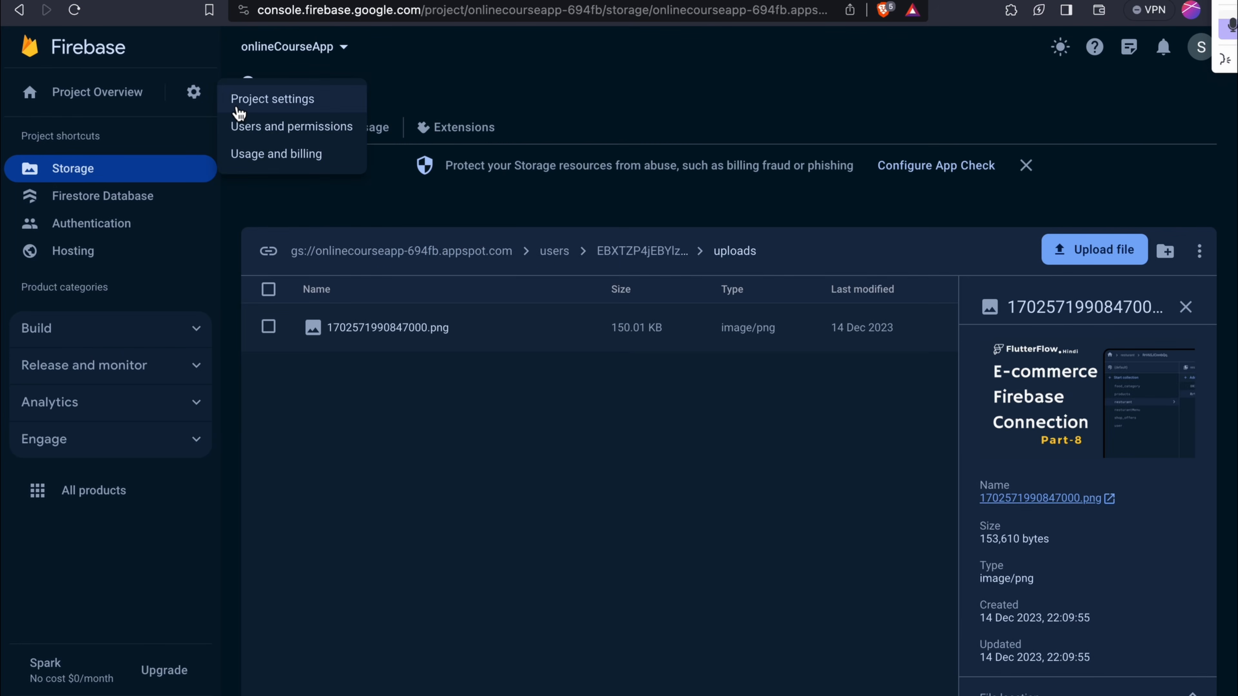
left_click(239, 108)
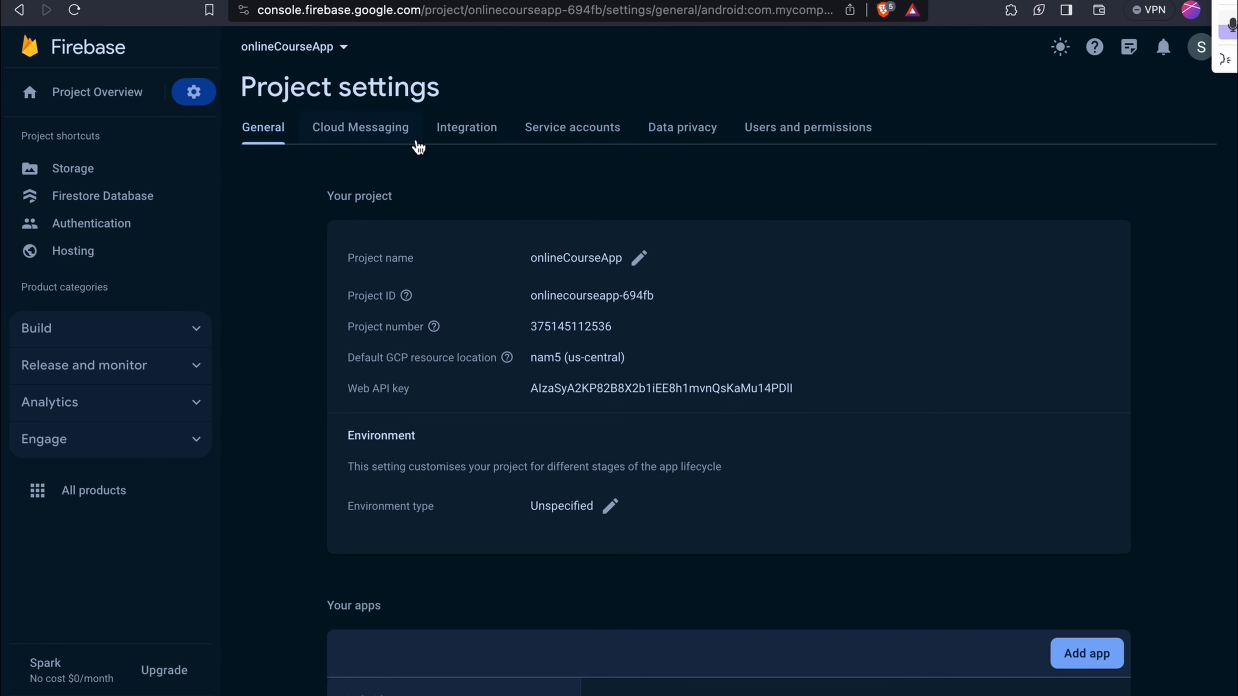
Add Anonymous as an enabled sign-in provider next to Email/Password in Firebase Authentication
left_click(128, 231)
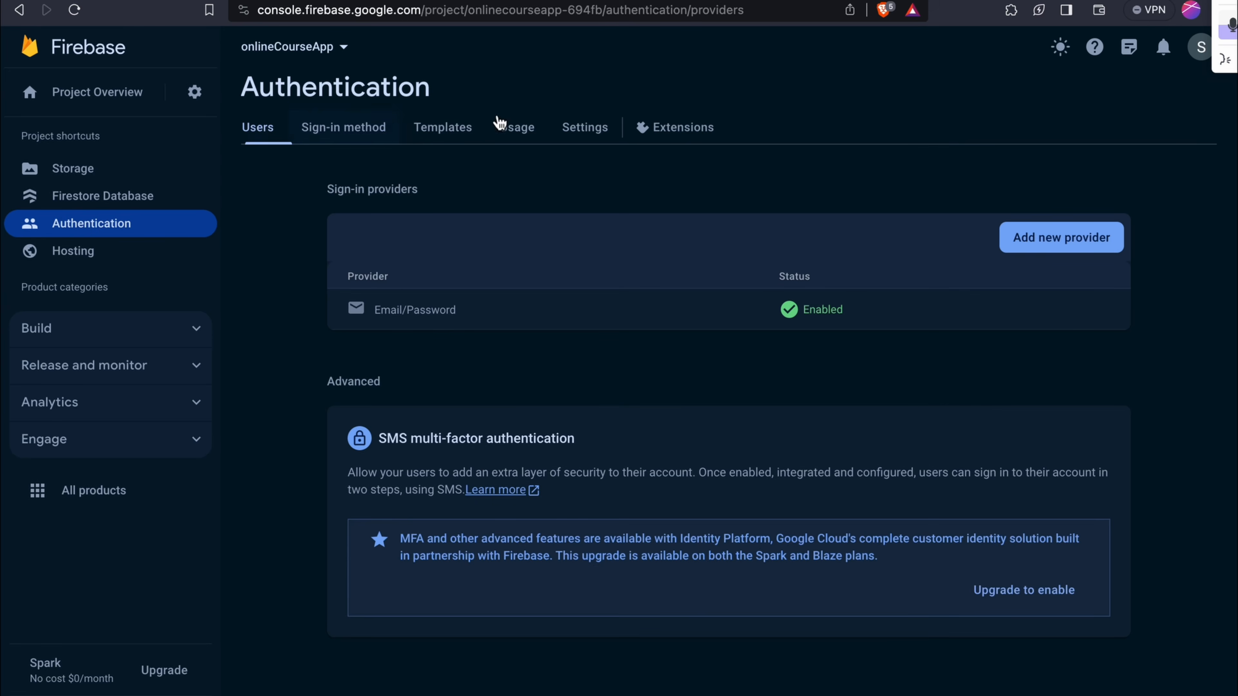
left_click(357, 127)
left_click(1028, 238)
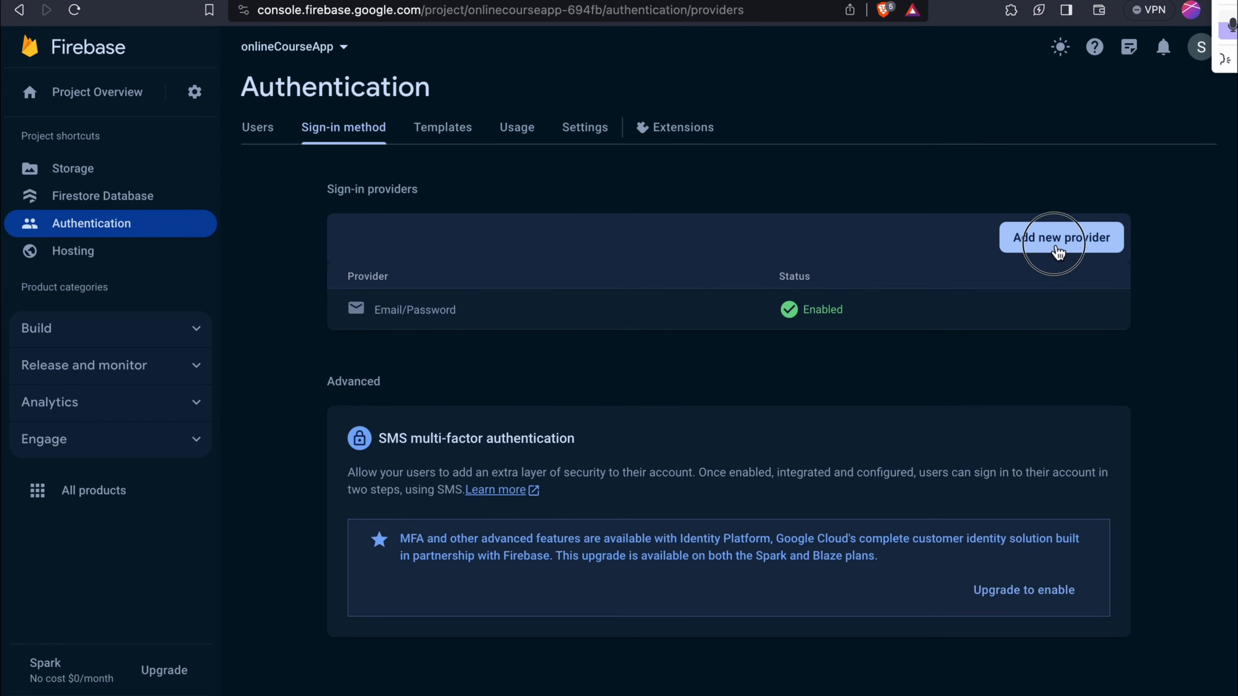
left_click(429, 512)
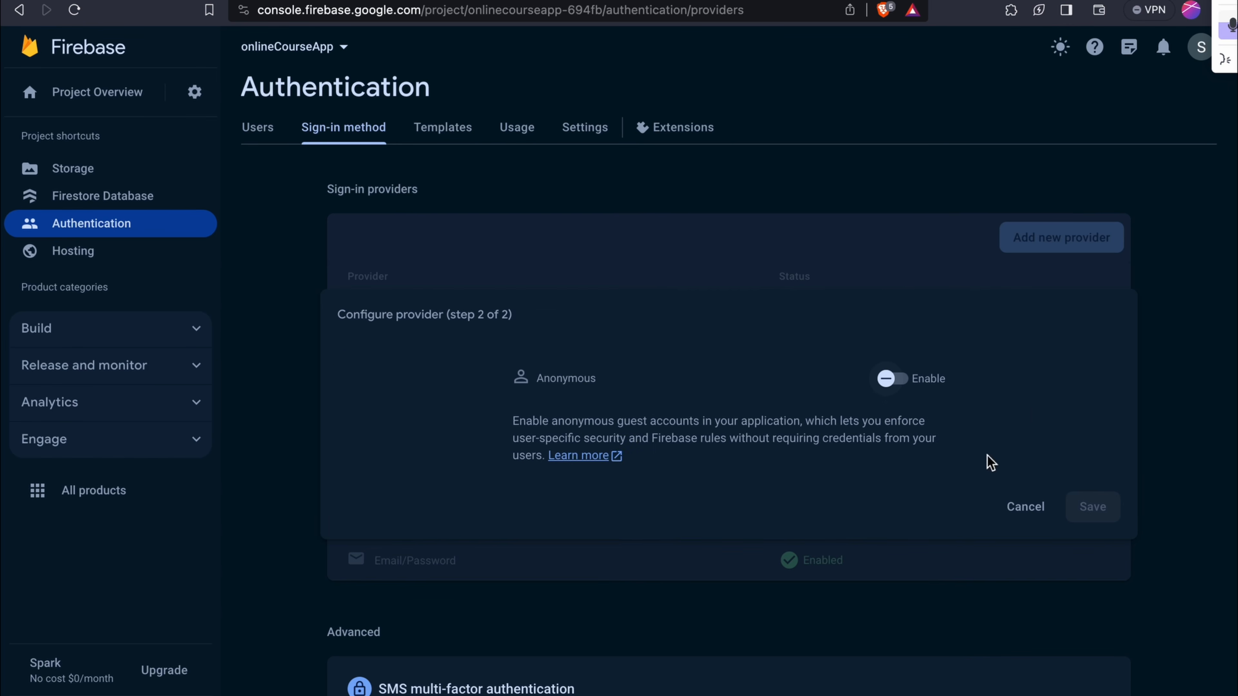
left_click(899, 376)
left_click(1079, 508)
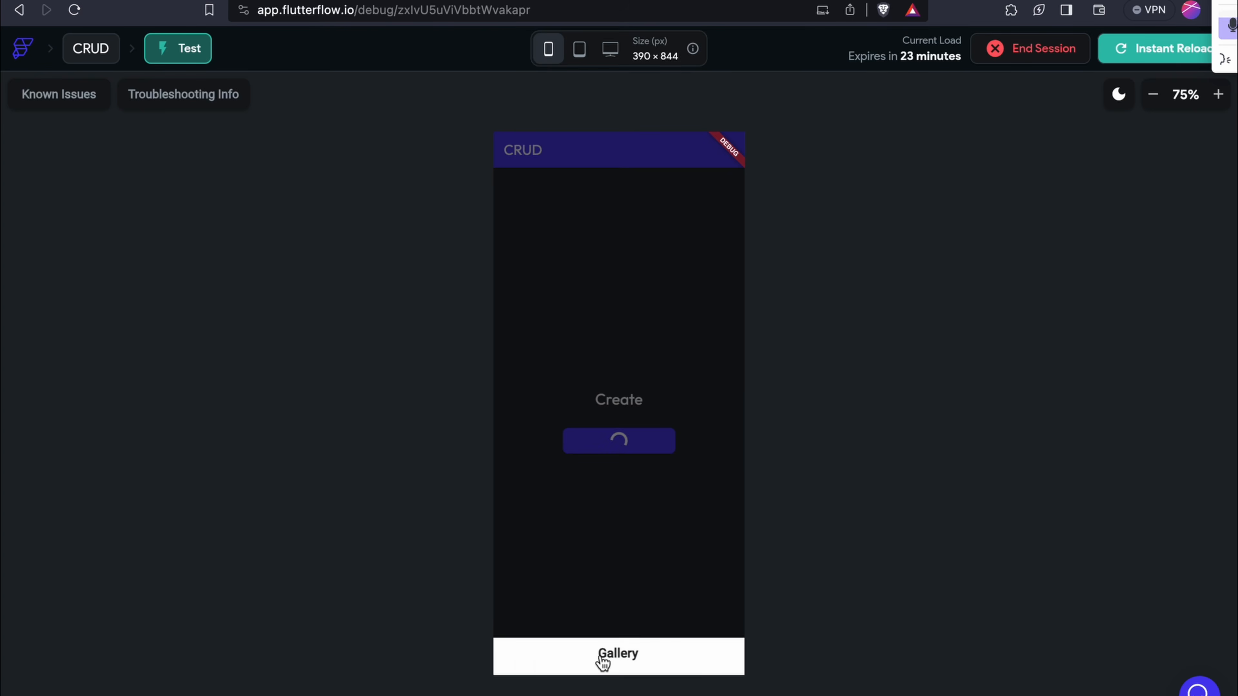
Upload Ecommerce Back-end.png from the gallery in the test app
left_click(602, 662)
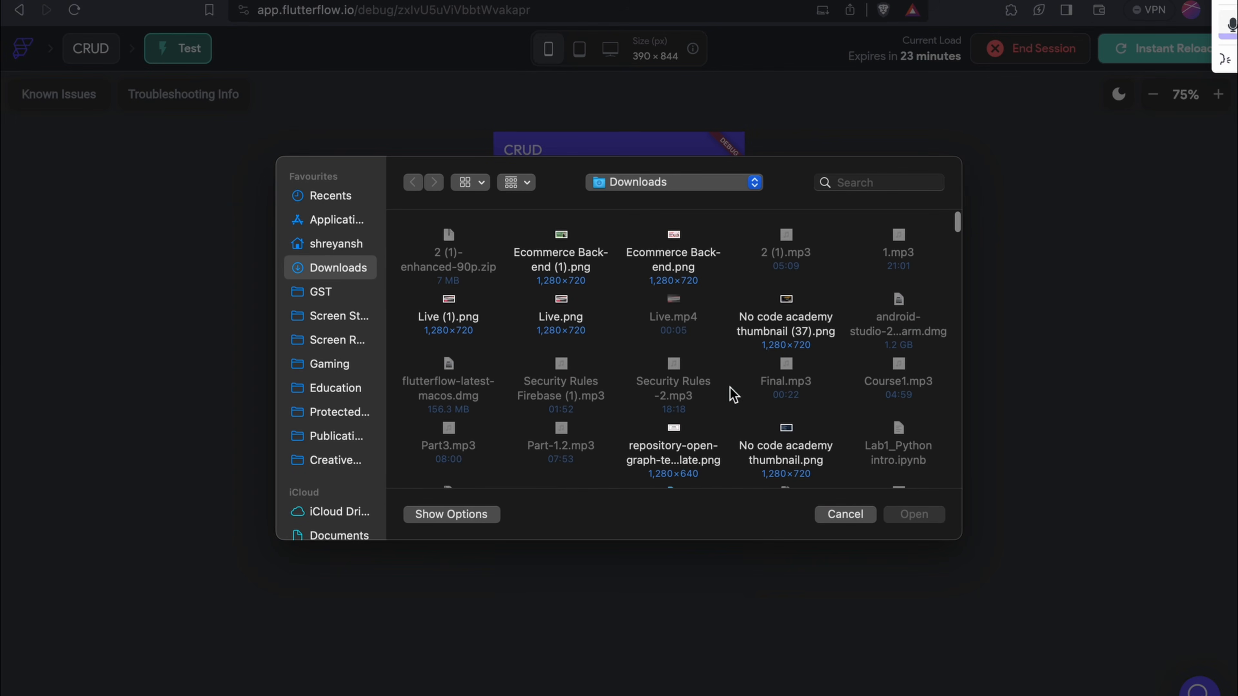
left_click(672, 266)
left_click(924, 514)
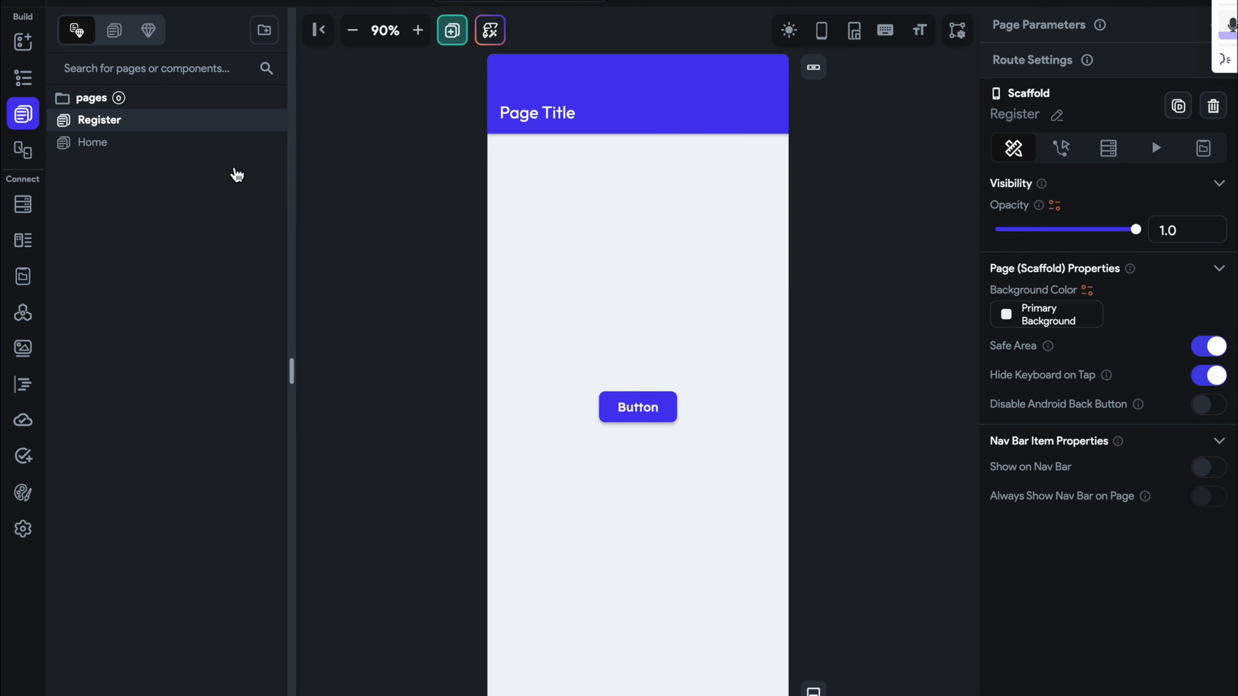
Select the Creating Upload button on the Home page and review its actions
left_click(168, 149)
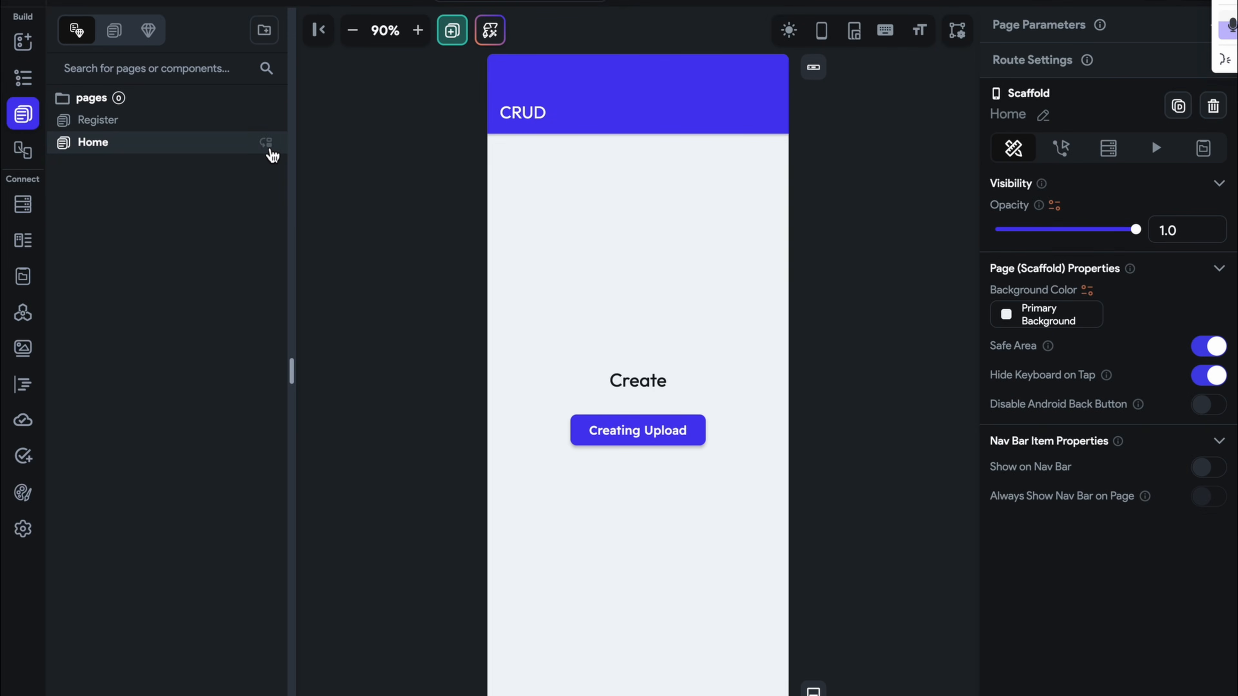
left_click(687, 420)
scroll(1097, 424, "down", 8)
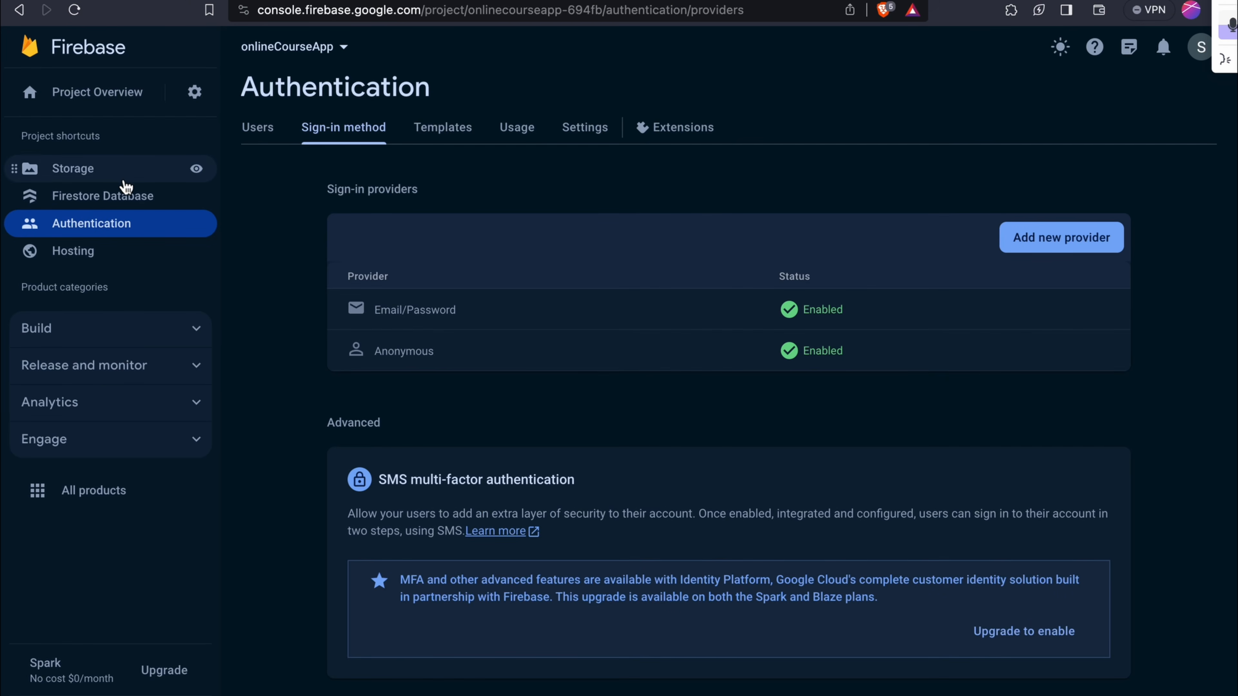
Browse Storage to users > user folder > uploads and inspect 1702987023191000.png
left_click(121, 176)
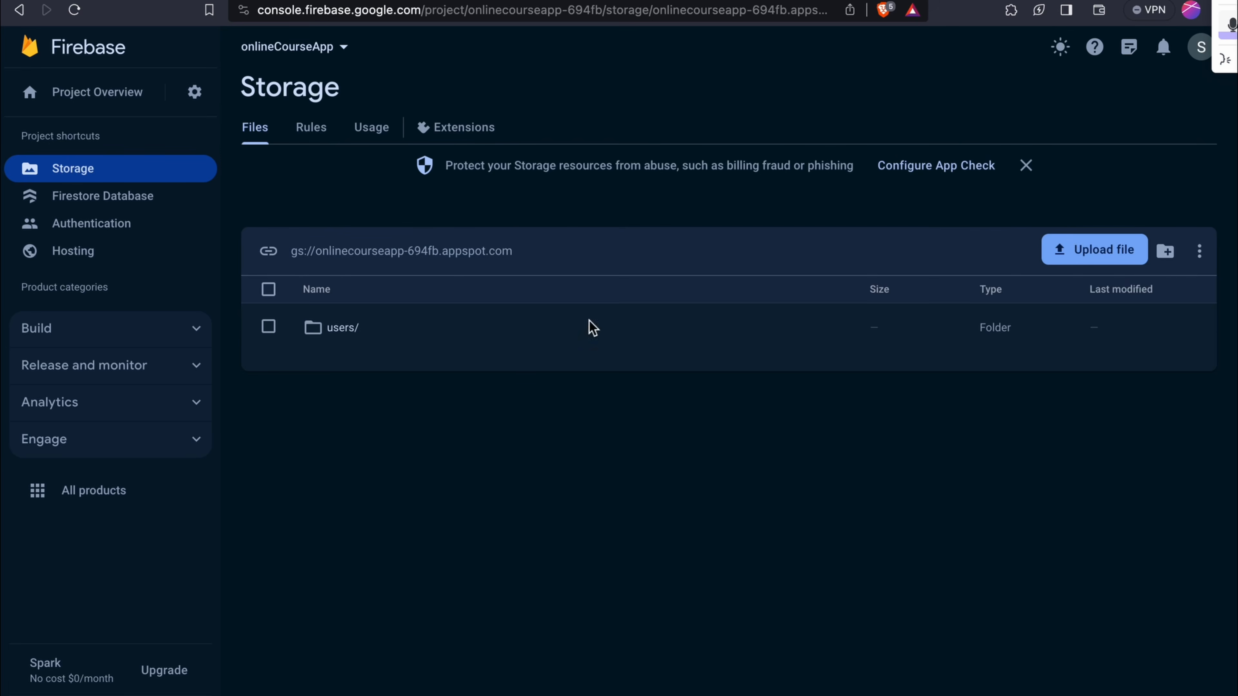
left_click(350, 329)
left_click(472, 335)
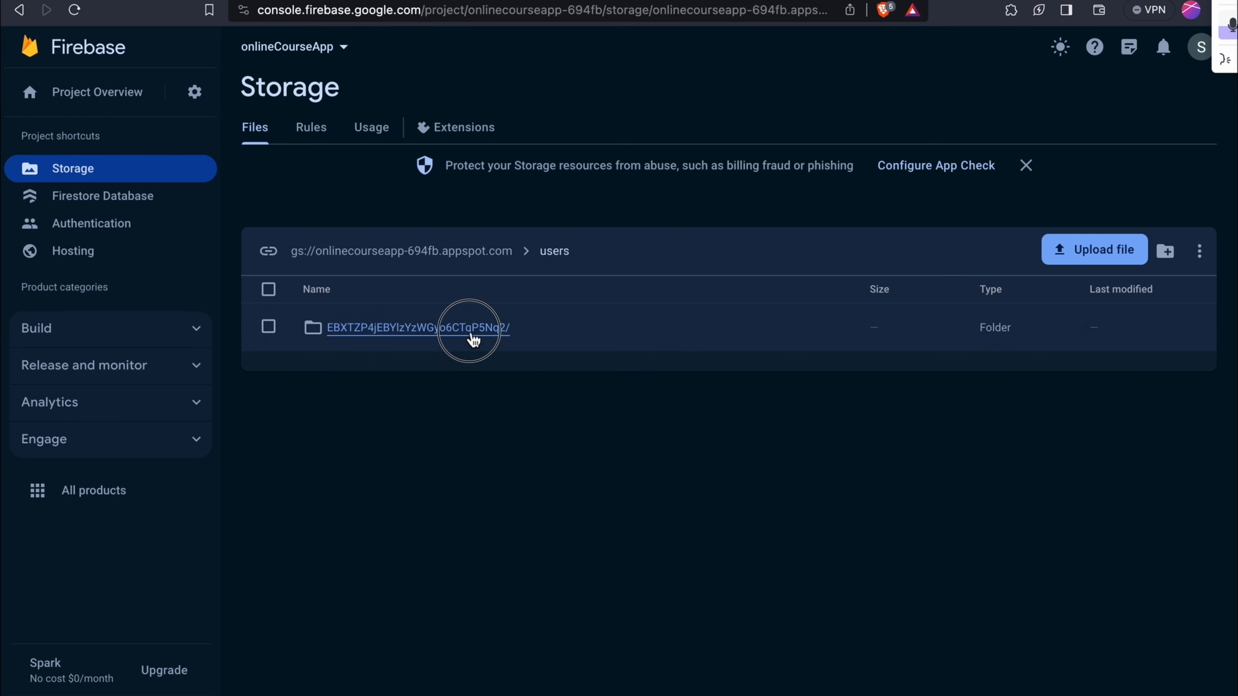
left_click(367, 334)
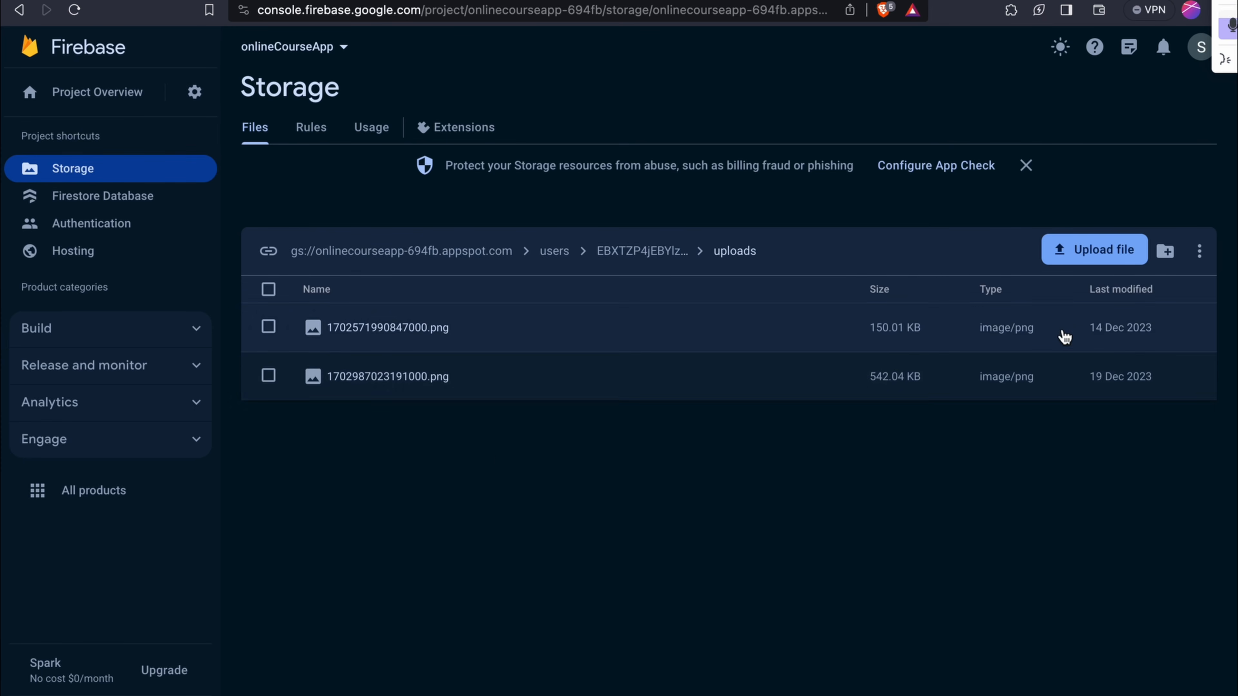
mouse_move(994, 1)
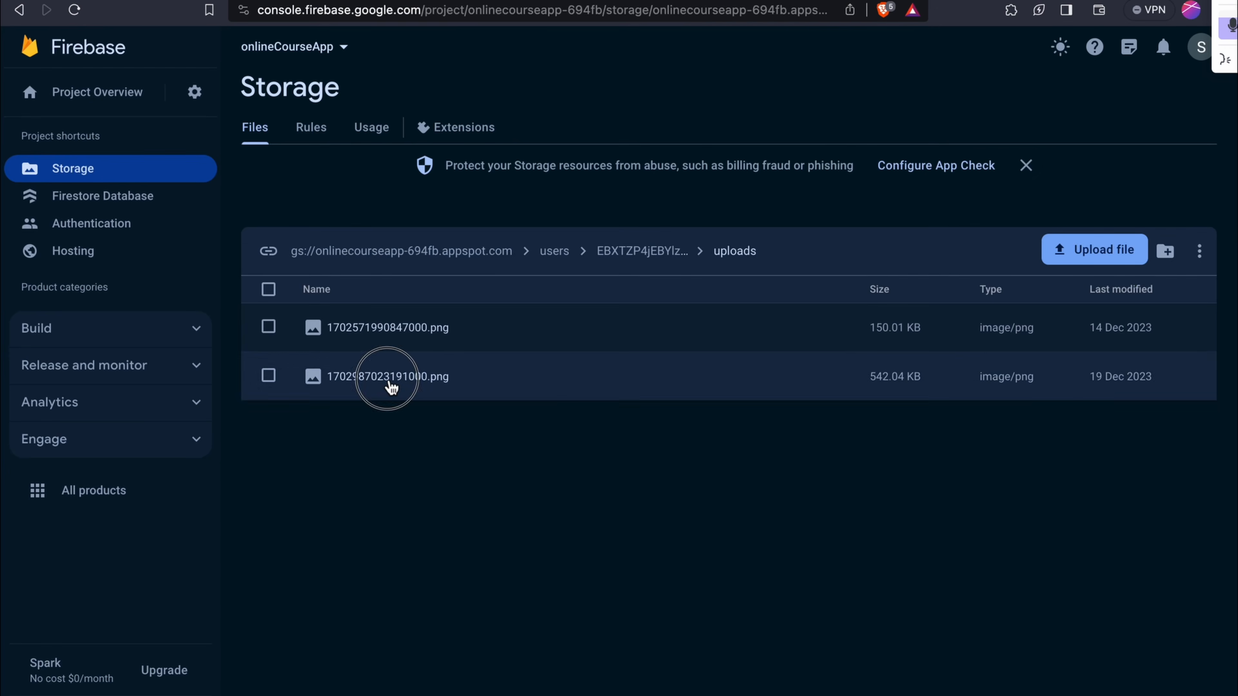
left_click(390, 378)
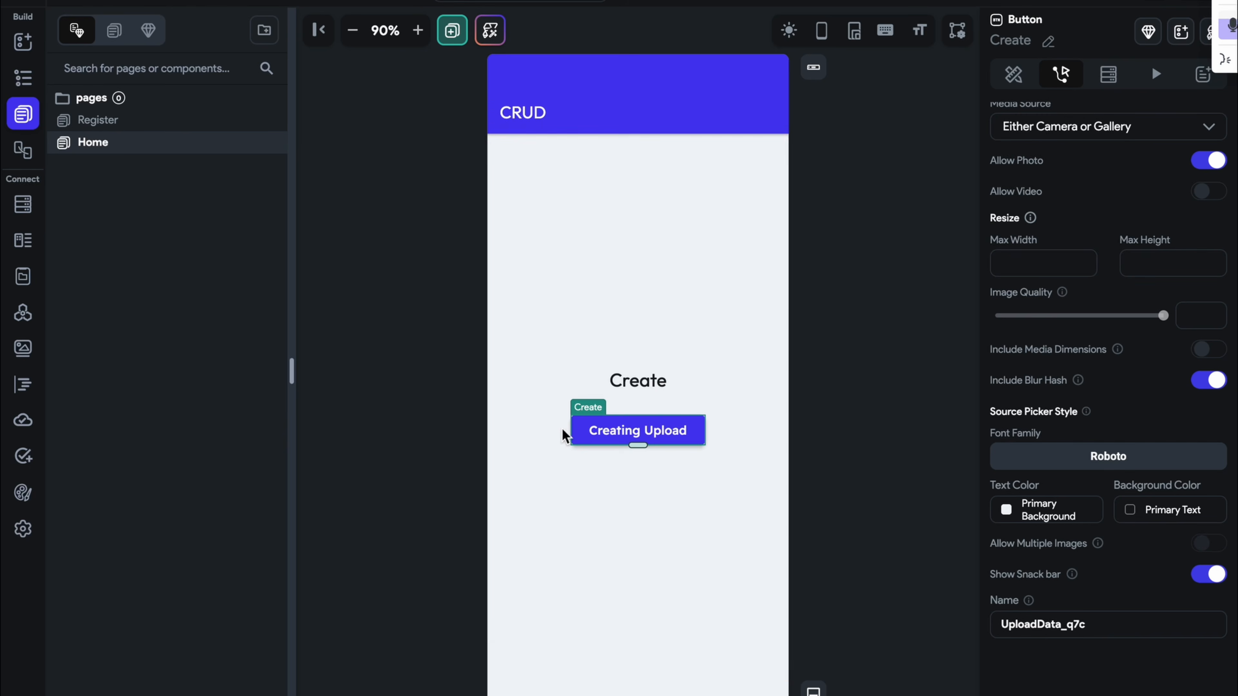
Reselect the Creating Upload button and check its media source options
left_click(901, 437)
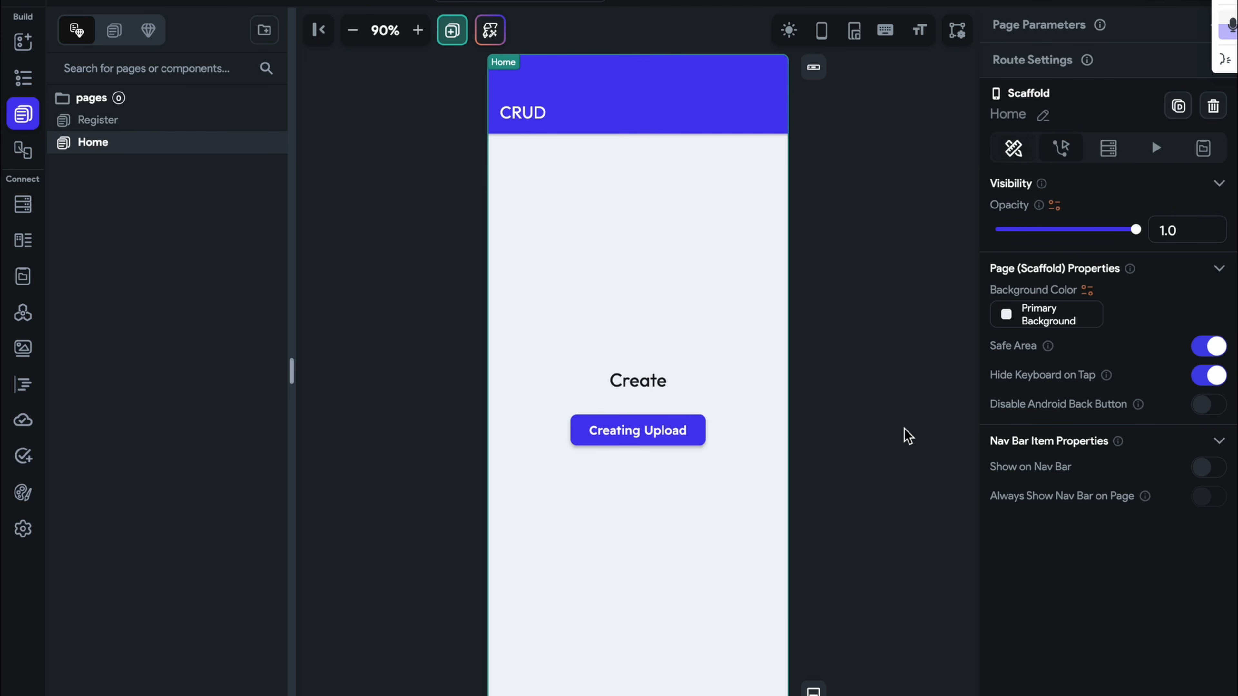
left_click(673, 431)
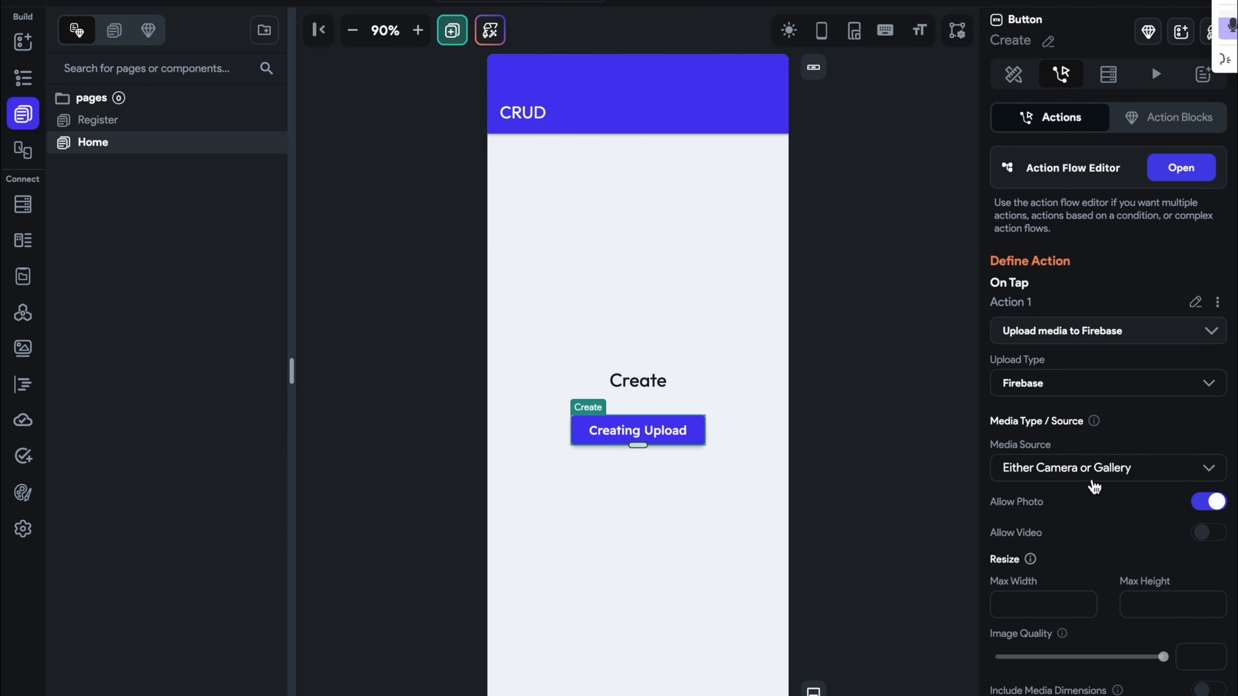
left_click(1094, 480)
left_click(1095, 288)
Replace the button's action with Upload/Save File to Firebase, with File Type set to Any
left_click(1100, 331)
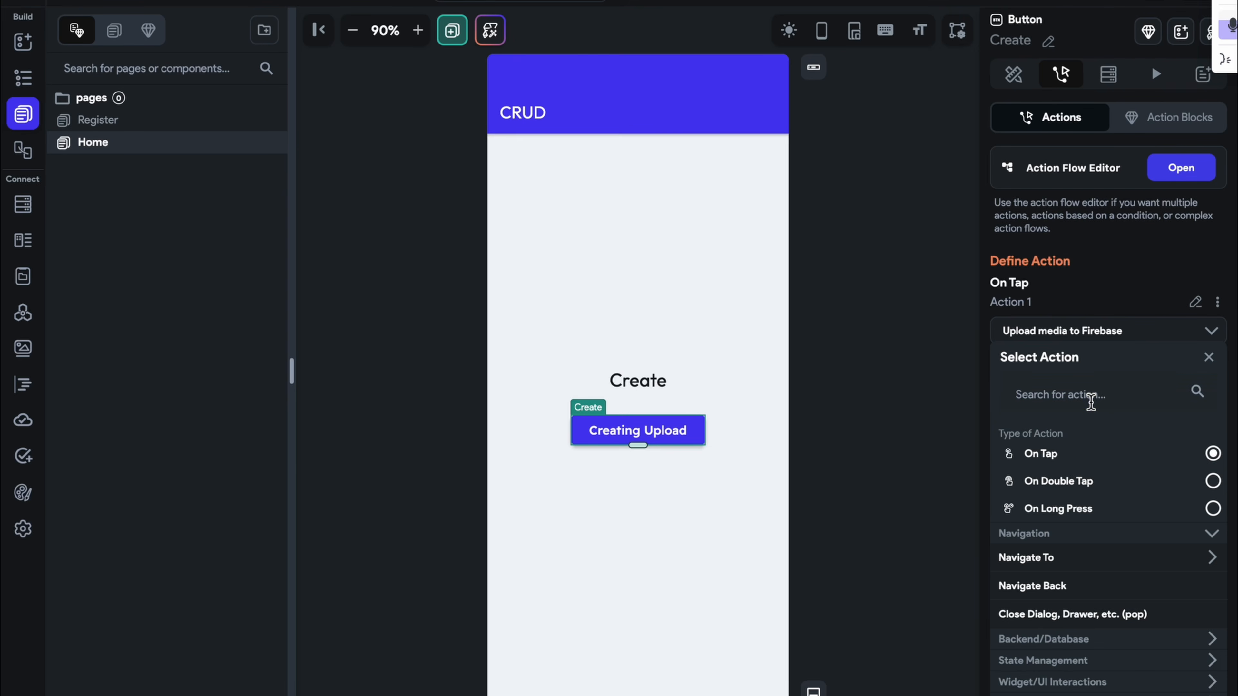
left_click(1091, 401)
type("upload")
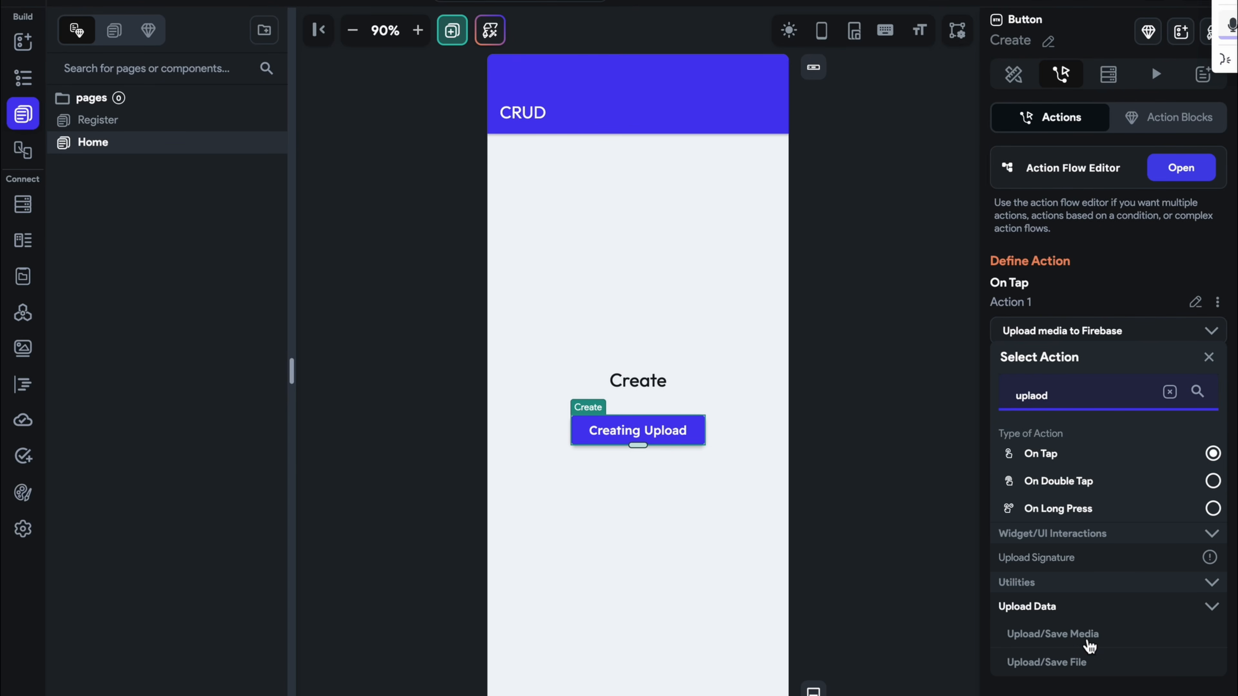
left_click(1086, 664)
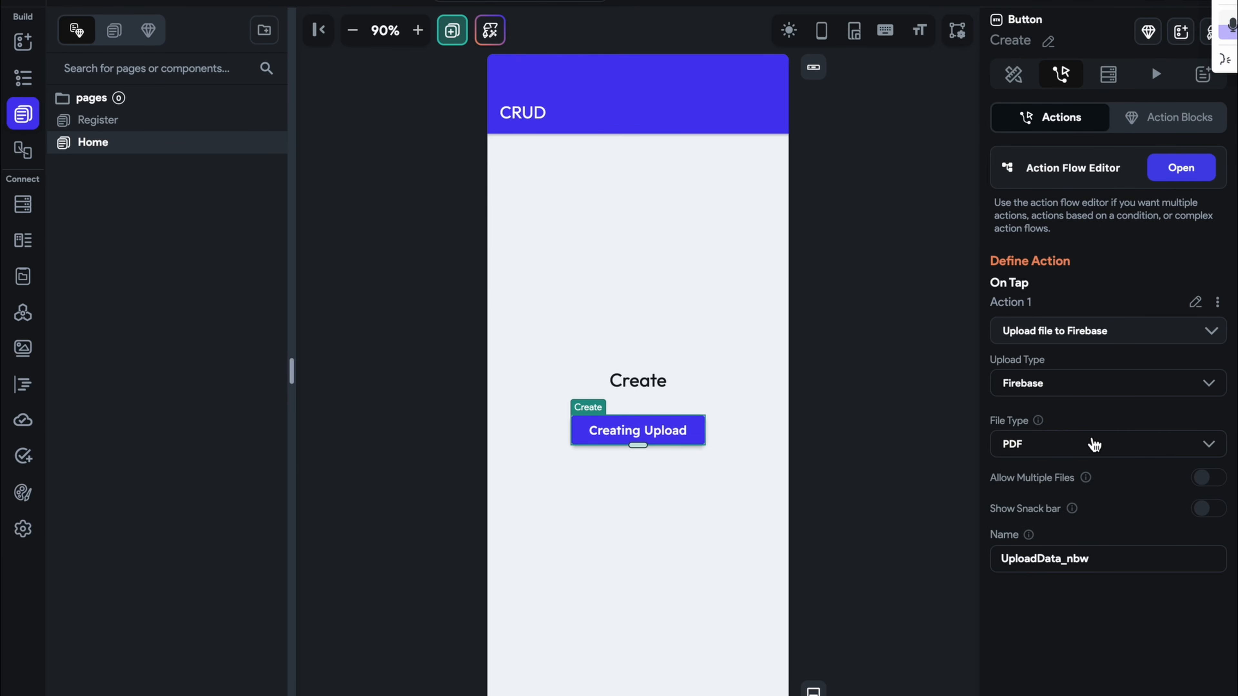
left_click(1040, 445)
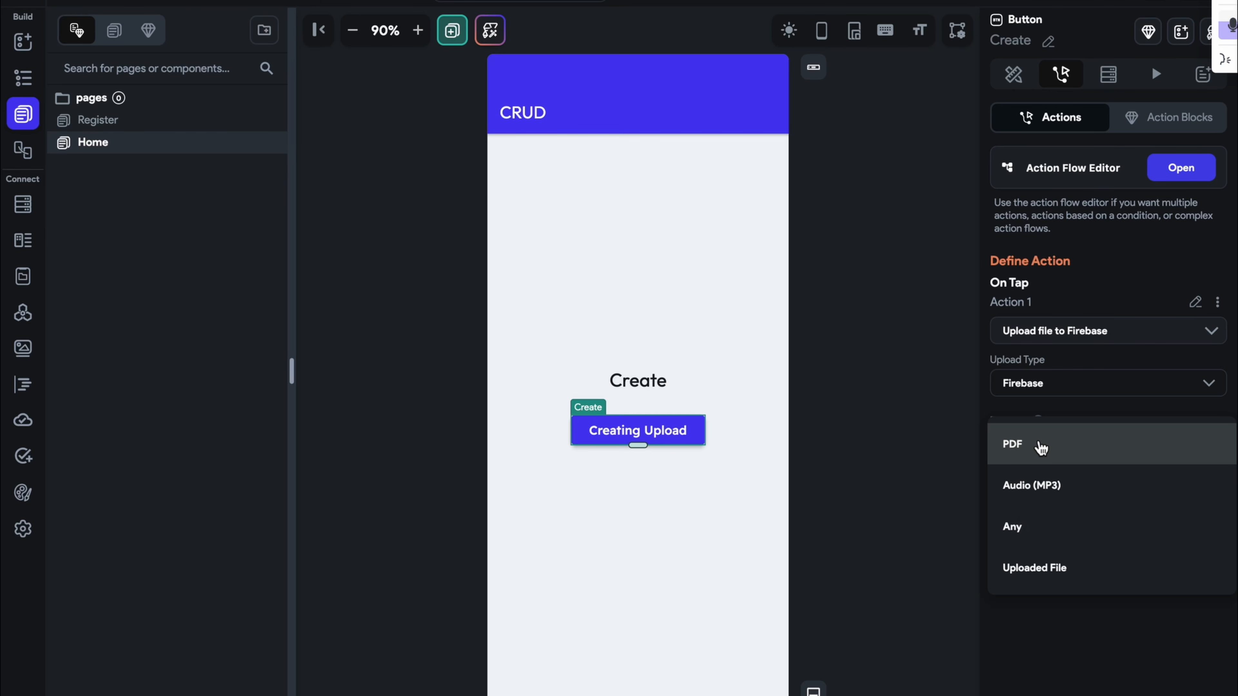
left_click(1053, 530)
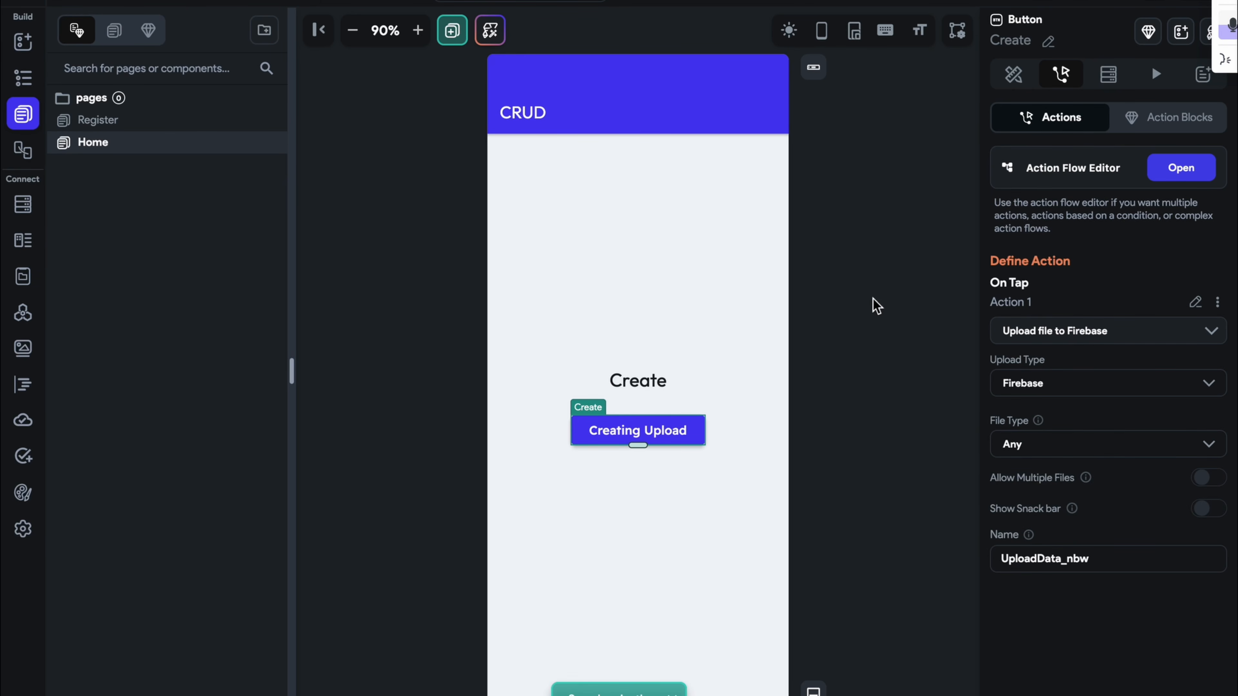
key("ctrl+Right")
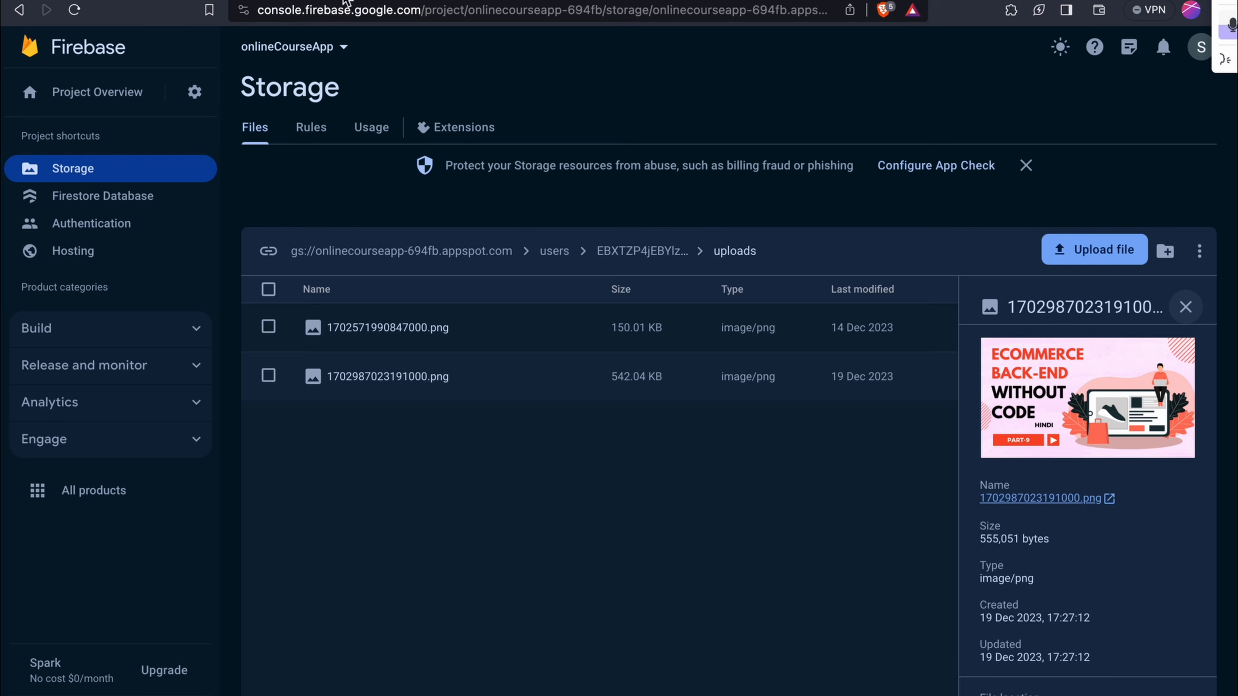
Return to the FlutterFlow test app and Instant Reload it with the new upload action
key("ctrl+Left")
left_click(1131, 50)
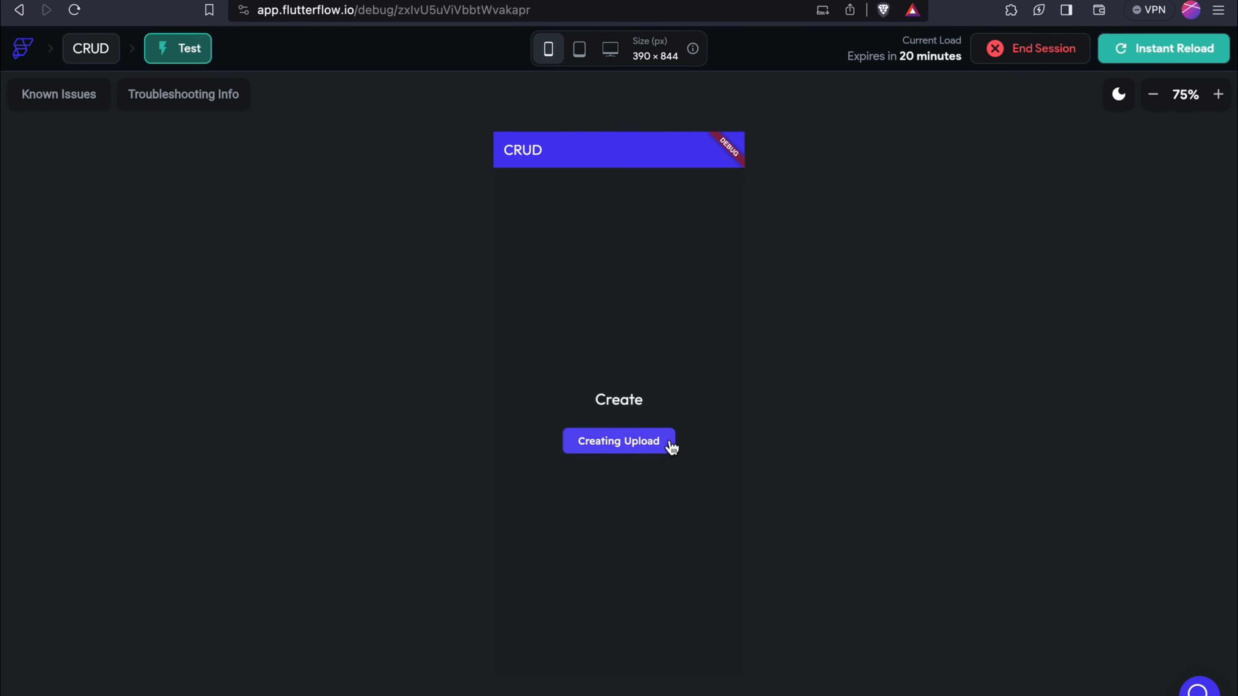
Upload Lab1_Python intro.ipynb from Downloads using the Creating Upload button
left_click(669, 445)
scroll(667, 340, "down", 5)
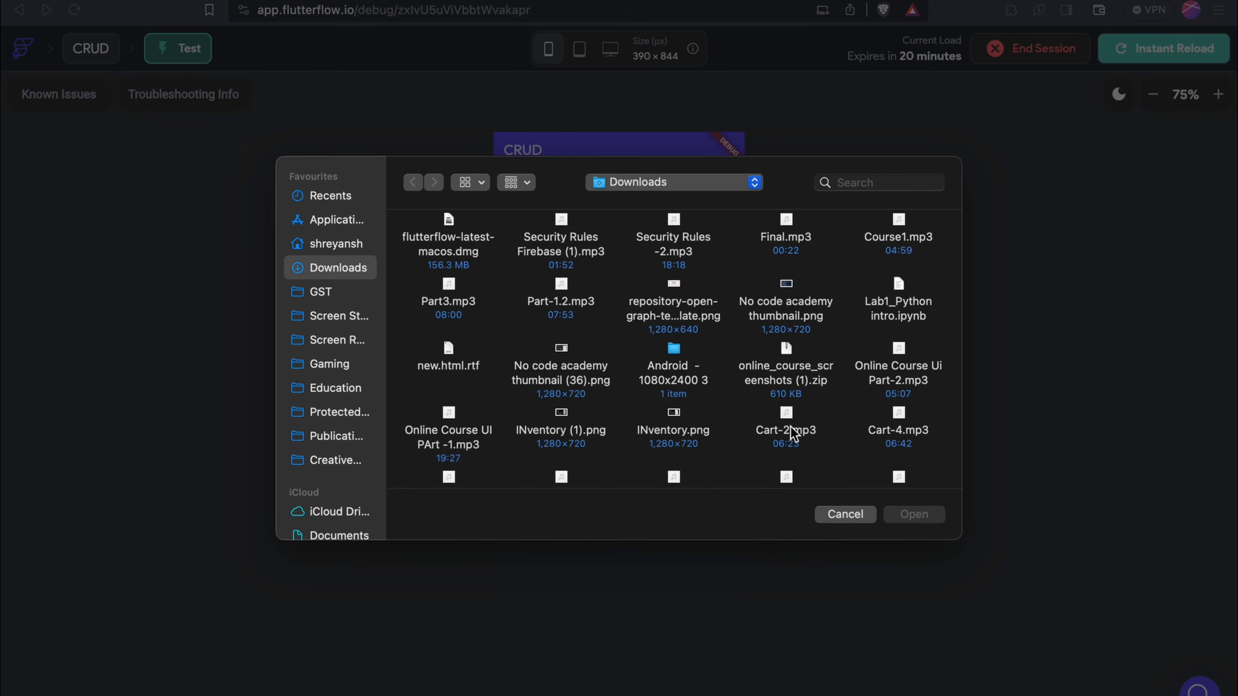
left_click(918, 320)
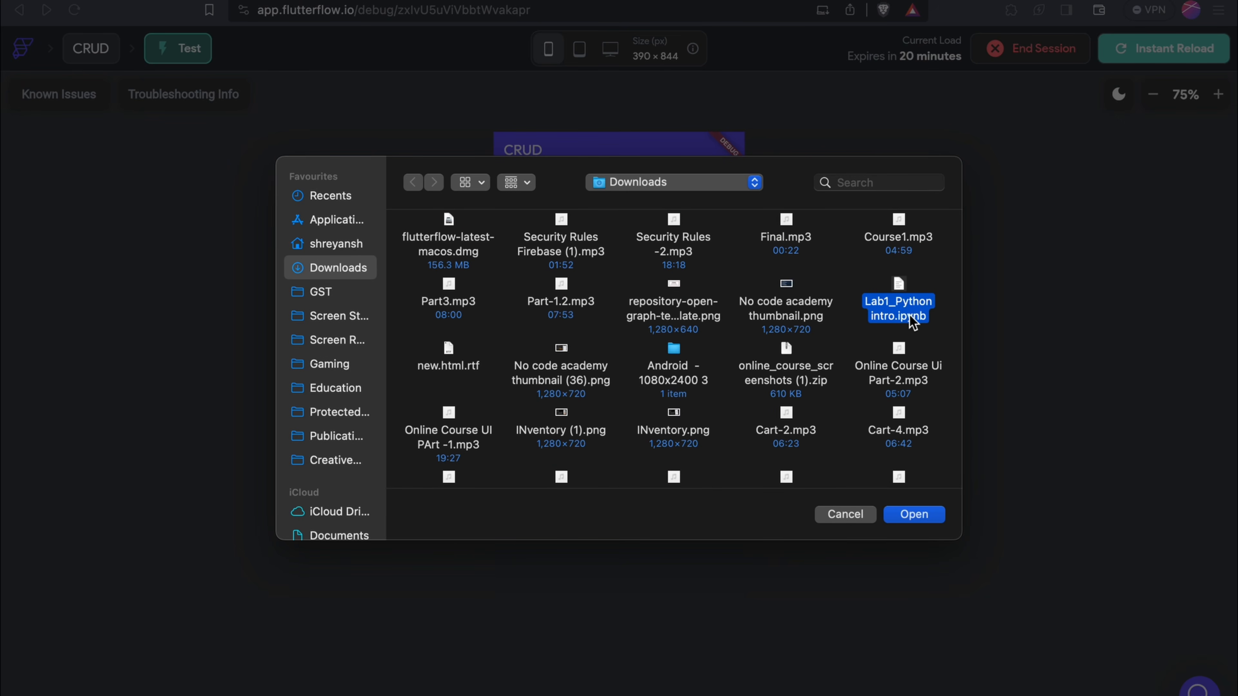
left_click(911, 520)
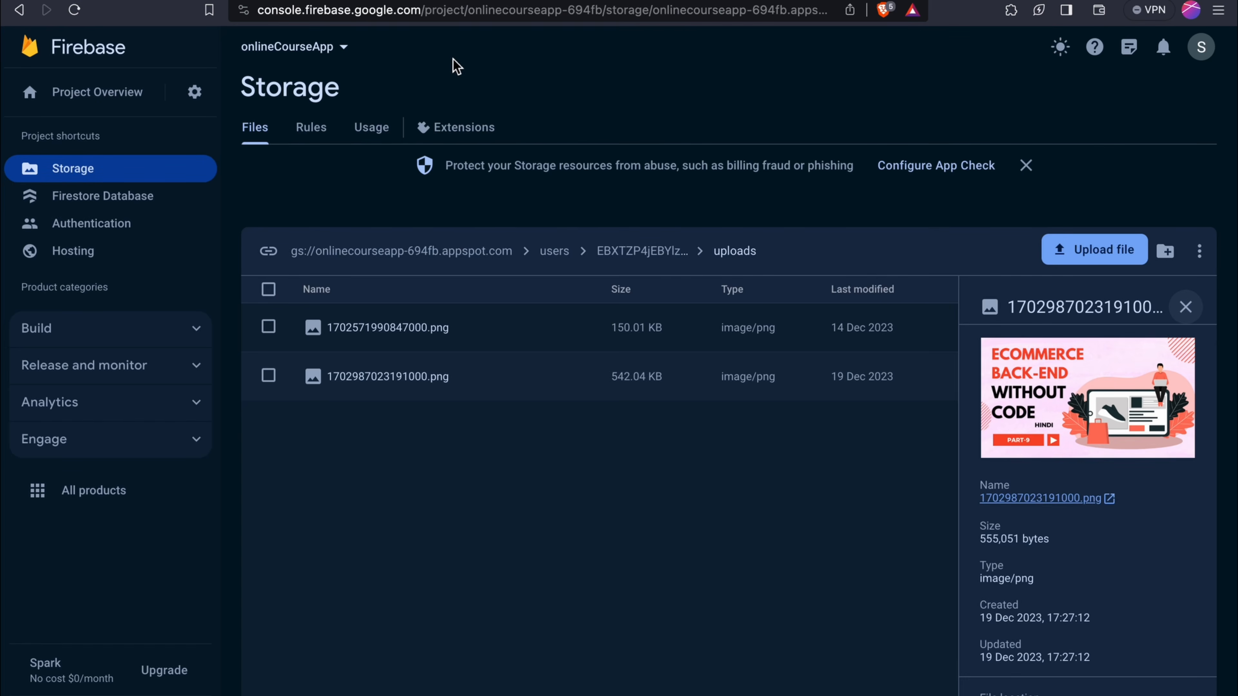
Open users > uploads in Storage and view the 1702987227598000.ipynb (477.19 KB) details
left_click(317, 127)
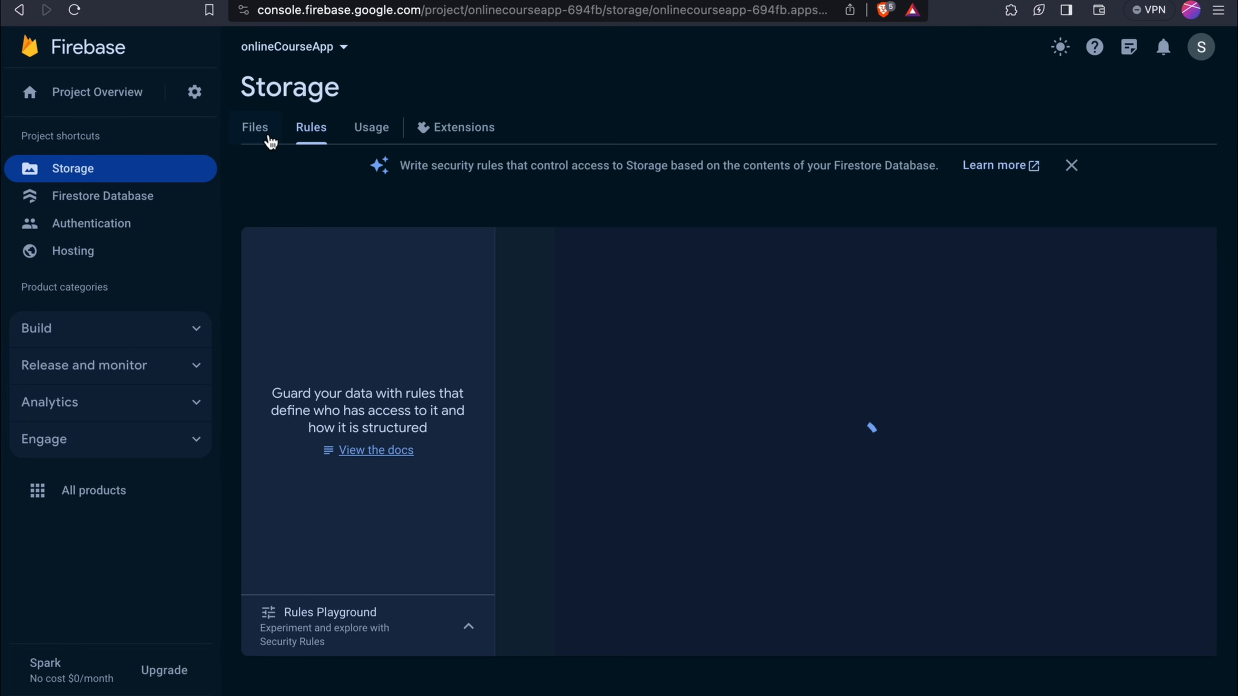
left_click(269, 140)
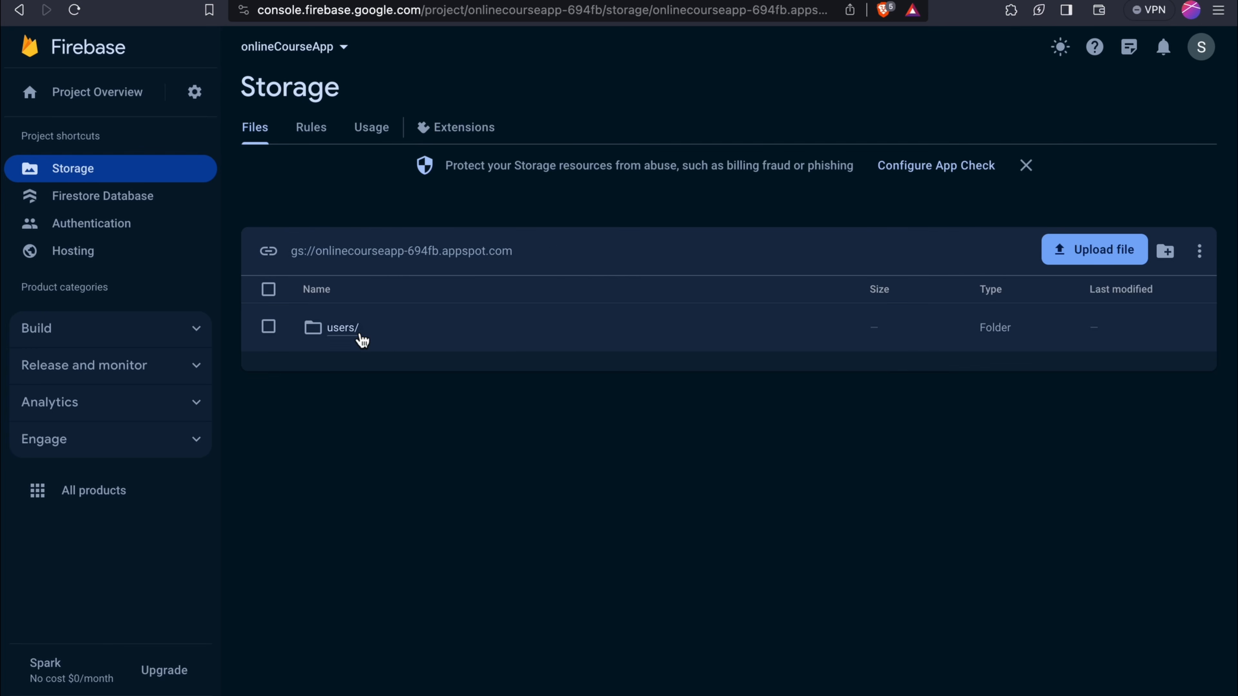
left_click(361, 334)
left_click(388, 339)
left_click(347, 337)
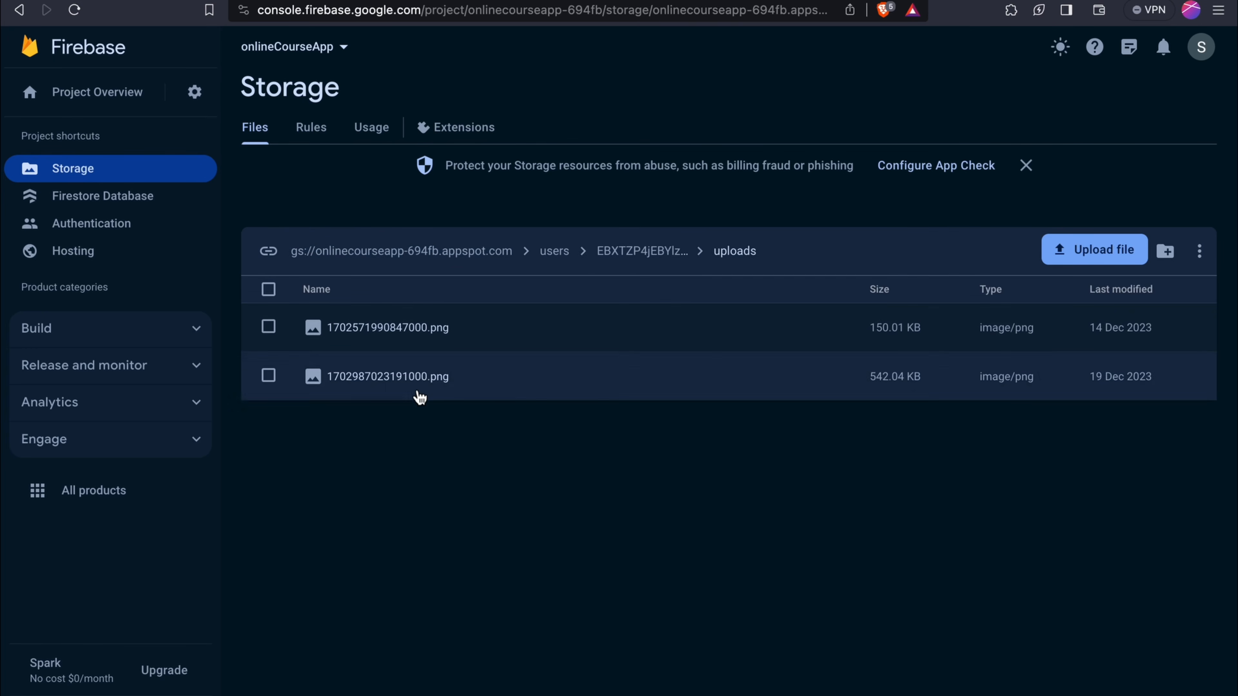
left_click(404, 426)
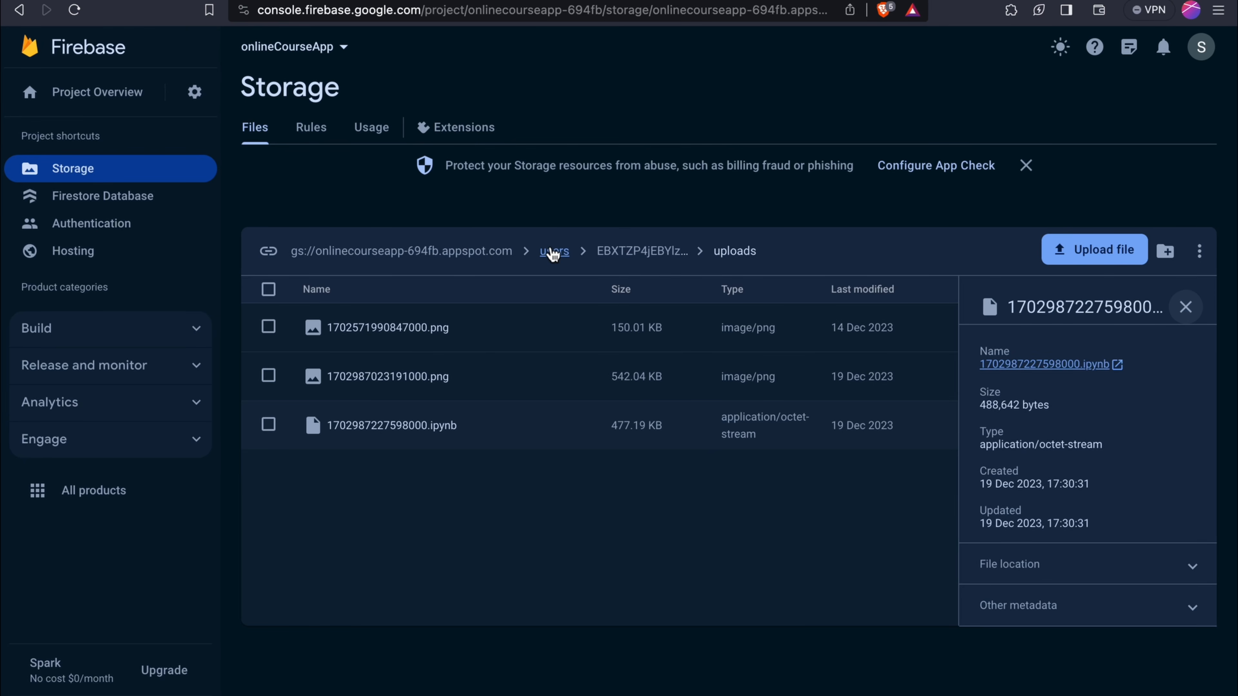
key("ctrl+Left")
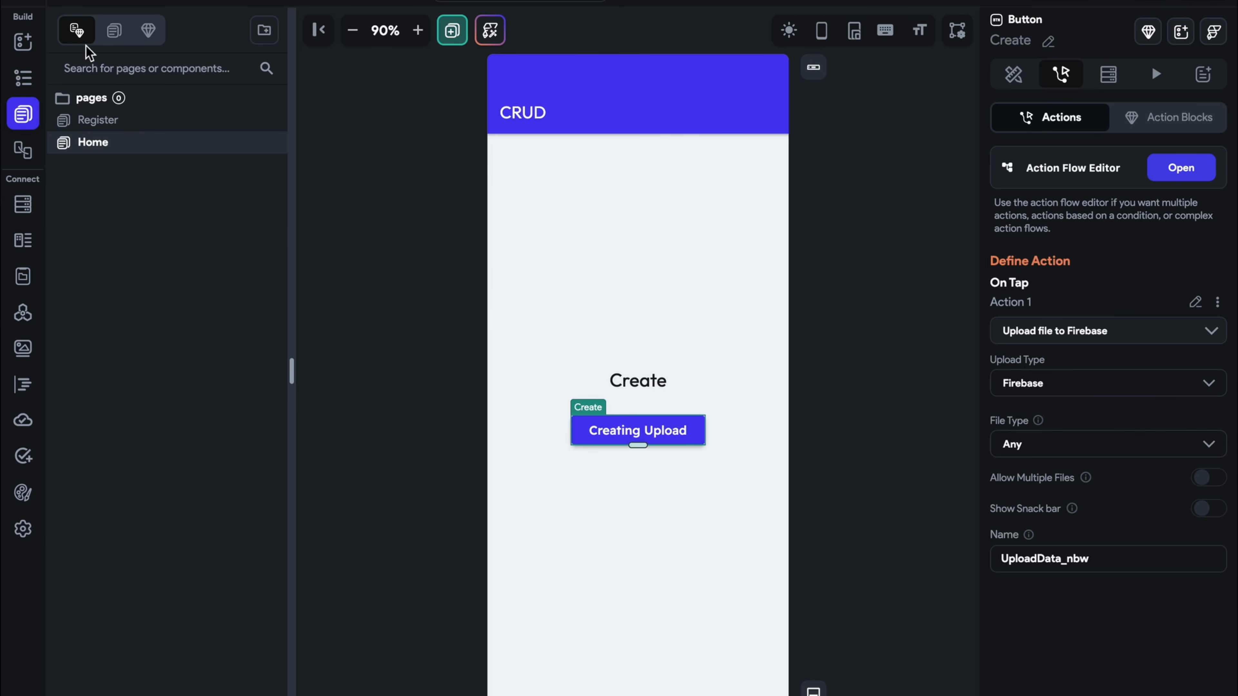
key("ctrl+Right")
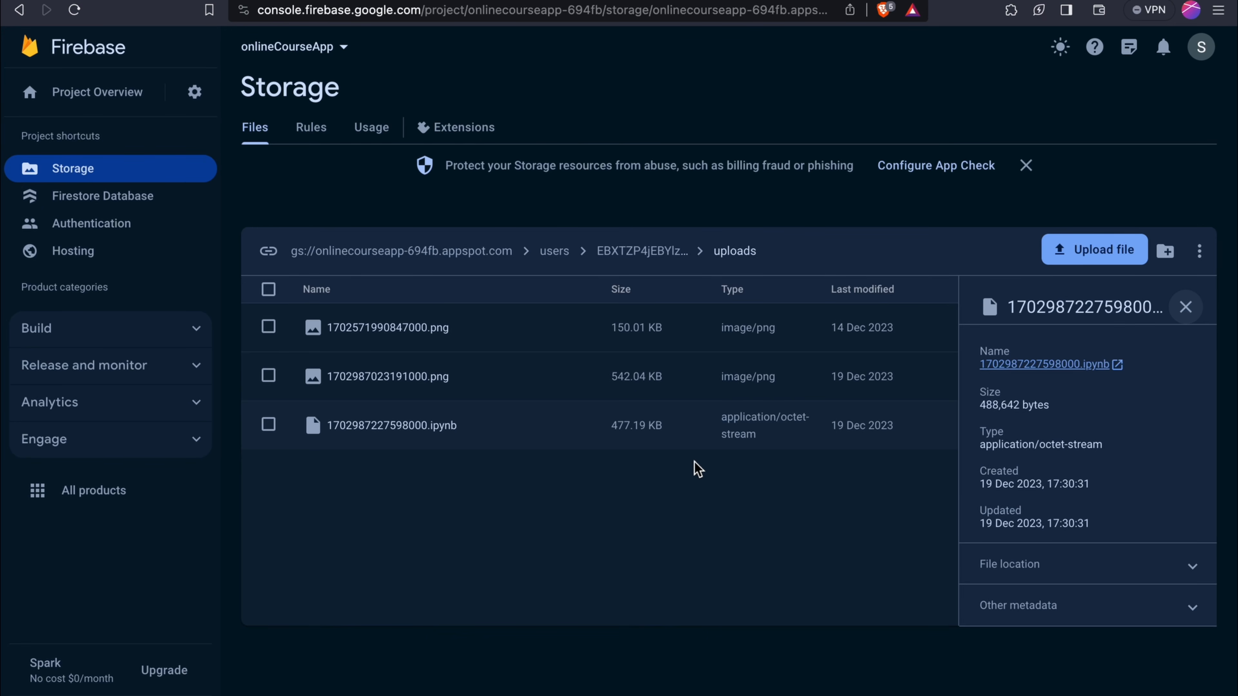
key("ctrl+Left")
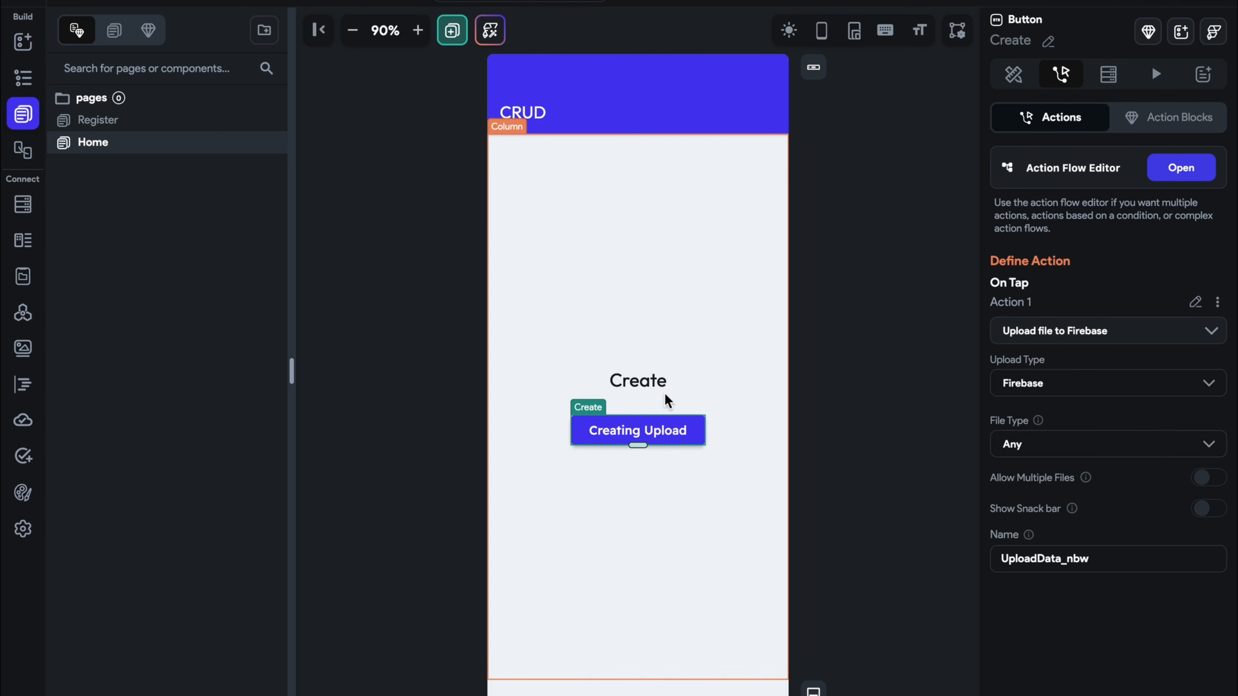
Select the Create heading, then the Home page scaffold itself in the canvas
left_click(648, 384)
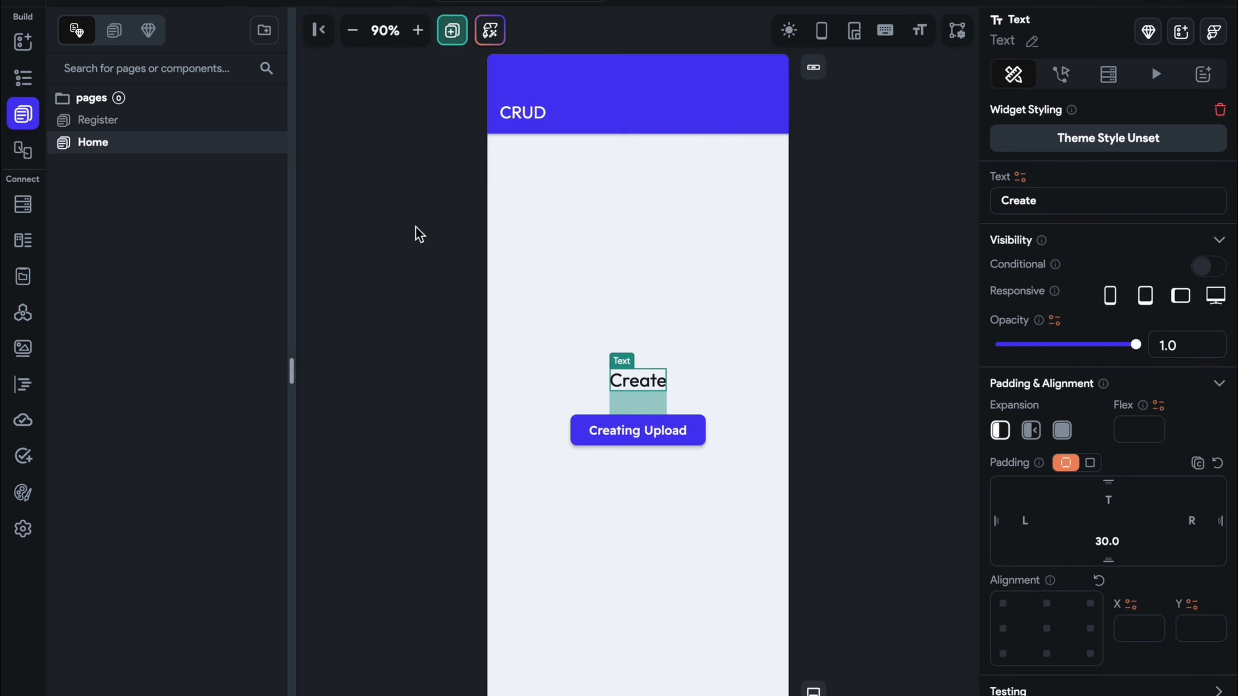
left_click(228, 192)
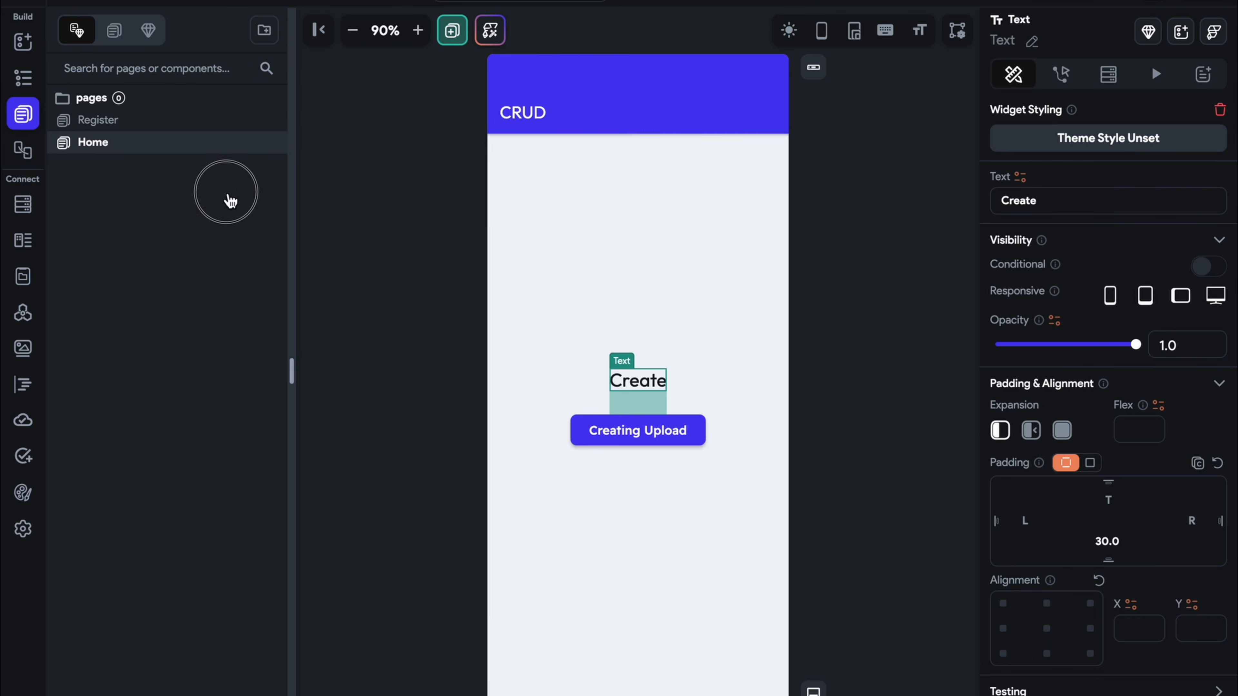
left_click(466, 378)
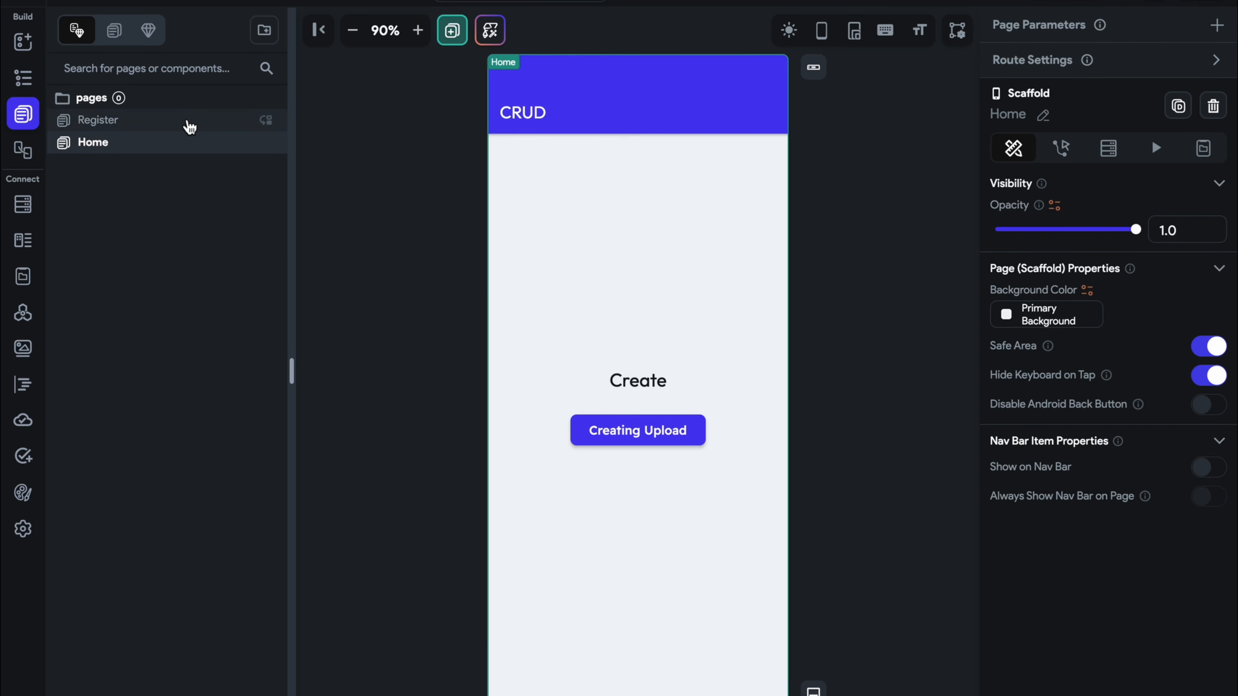
Create a blank page named ShowImage
left_click(452, 38)
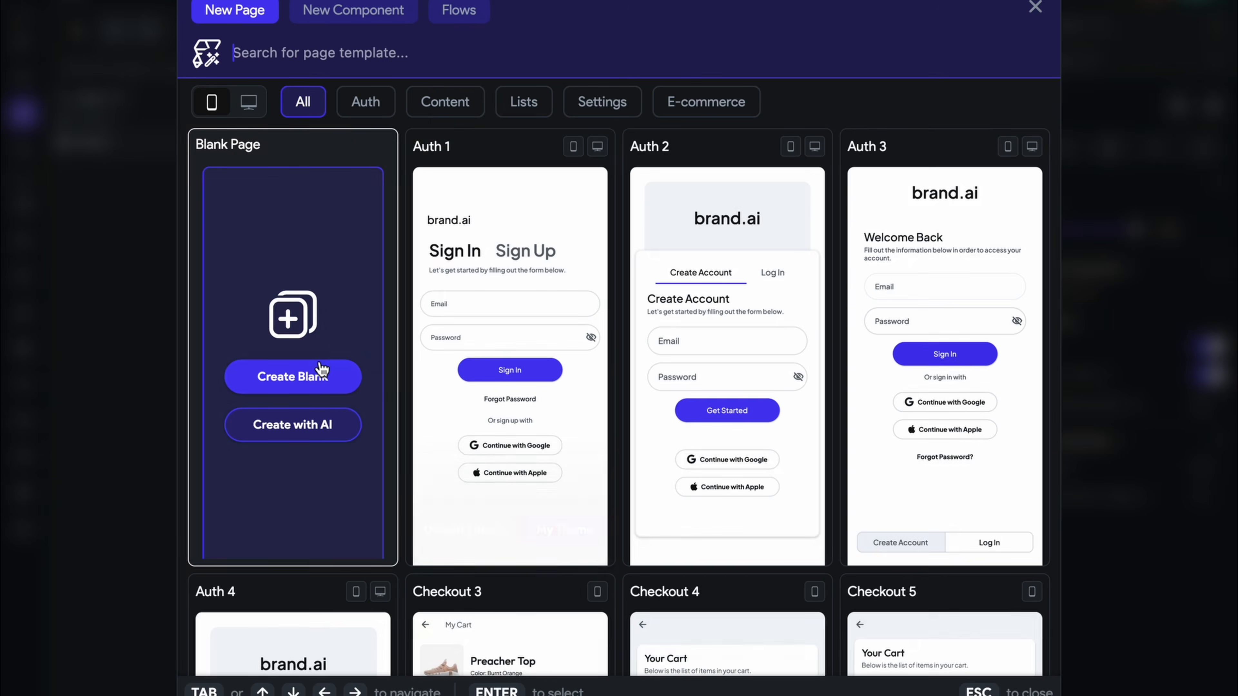
left_click(318, 368)
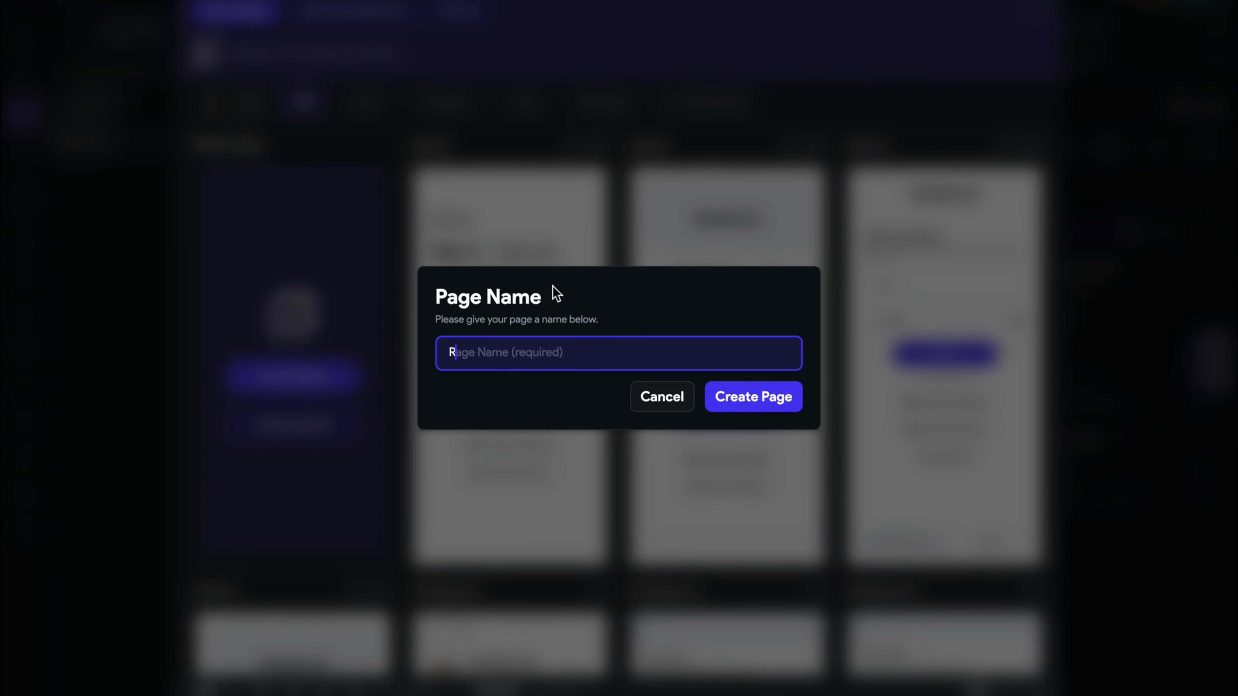
type("ReadIma")
type("ge")
key("BackSpace")
key("BackSpace")
key("BackSpace")
type("ShowImage")
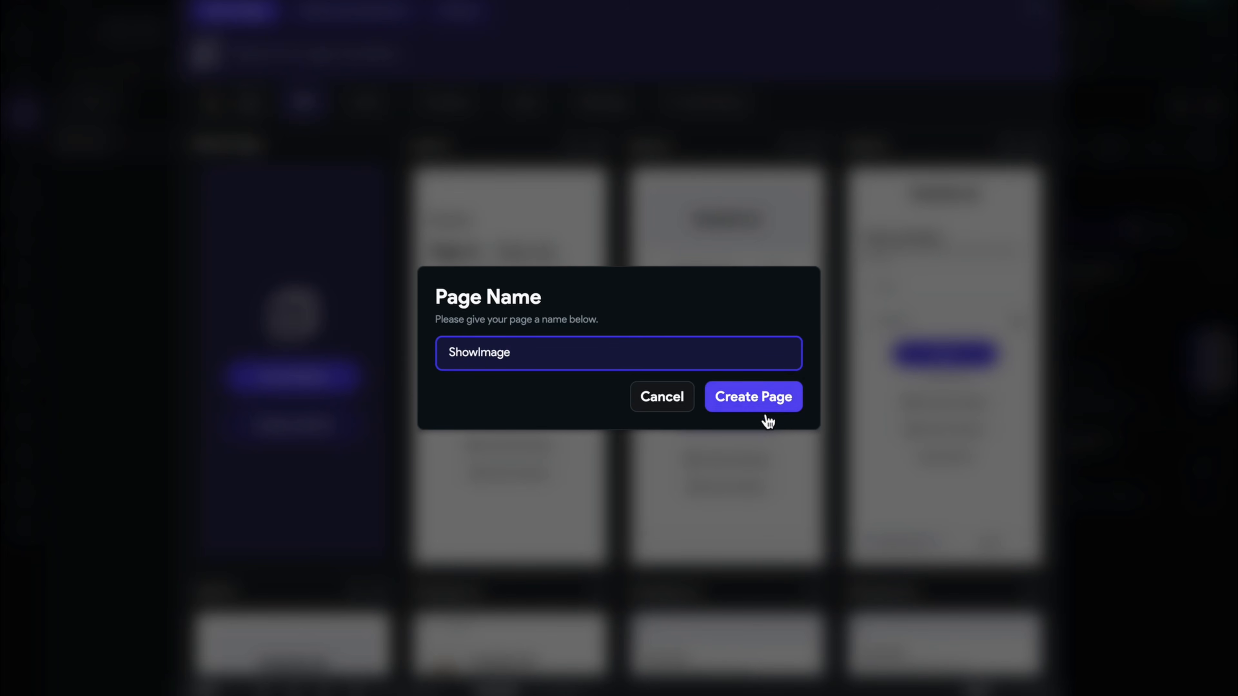
left_click(763, 408)
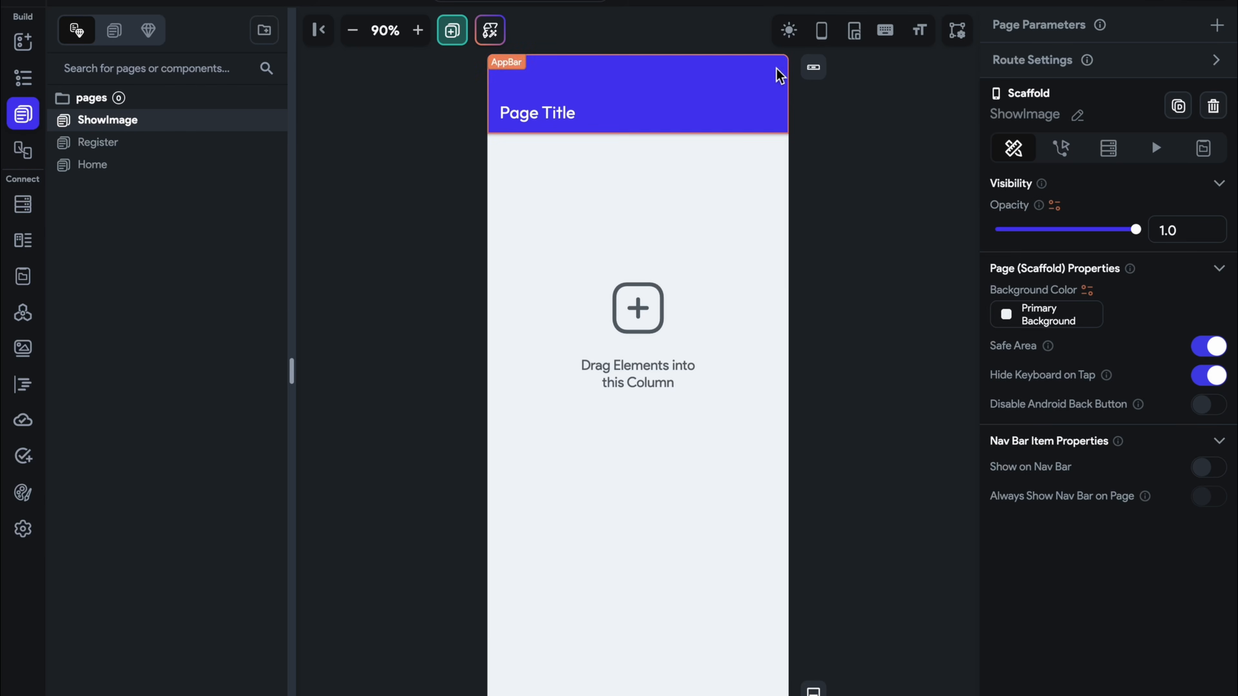
Add a full-width Image widget about 500×490 at the top of ShowImage, viewed in phone frame
left_click(821, 30)
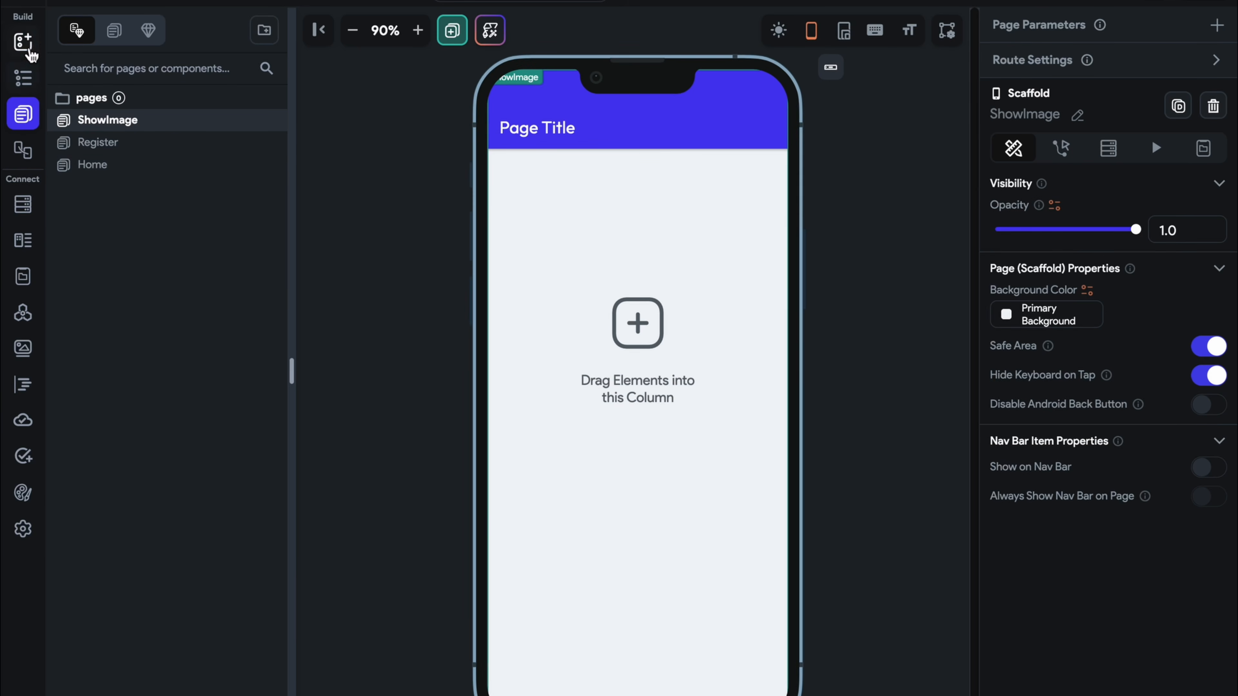
left_click(24, 41)
left_click_drag(167, 242, 643, 324)
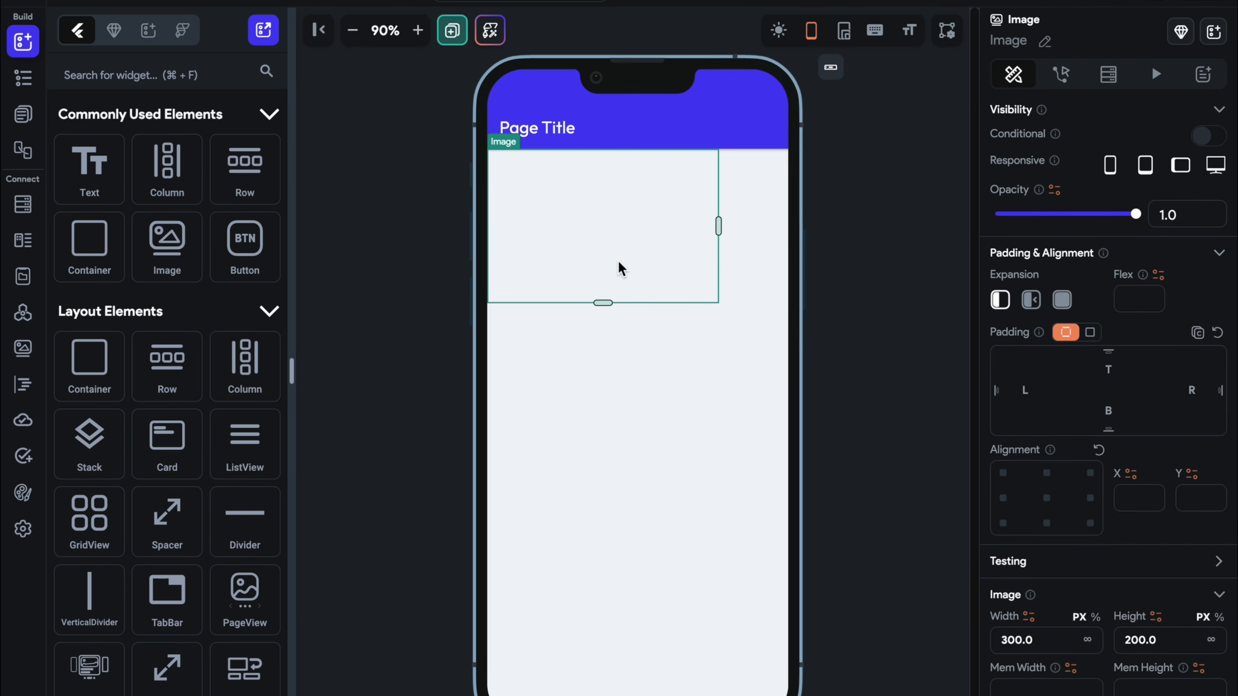
left_click_drag(719, 225, 838, 222)
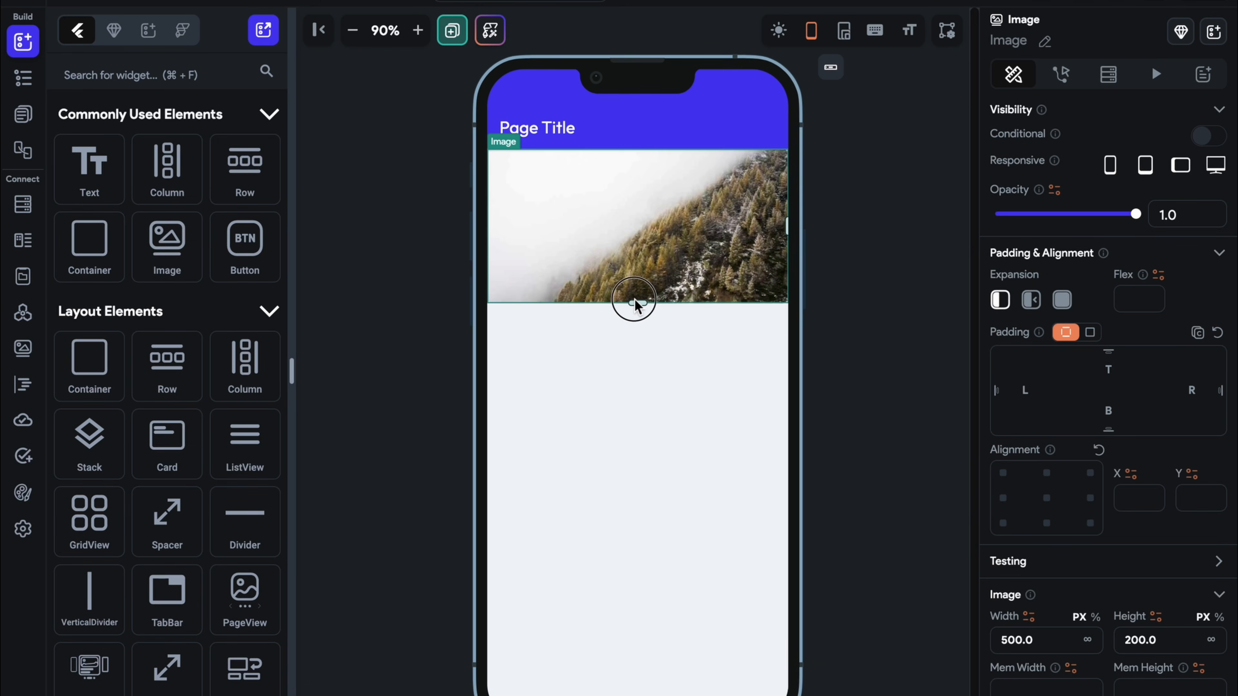
left_click_drag(637, 316, 693, 525)
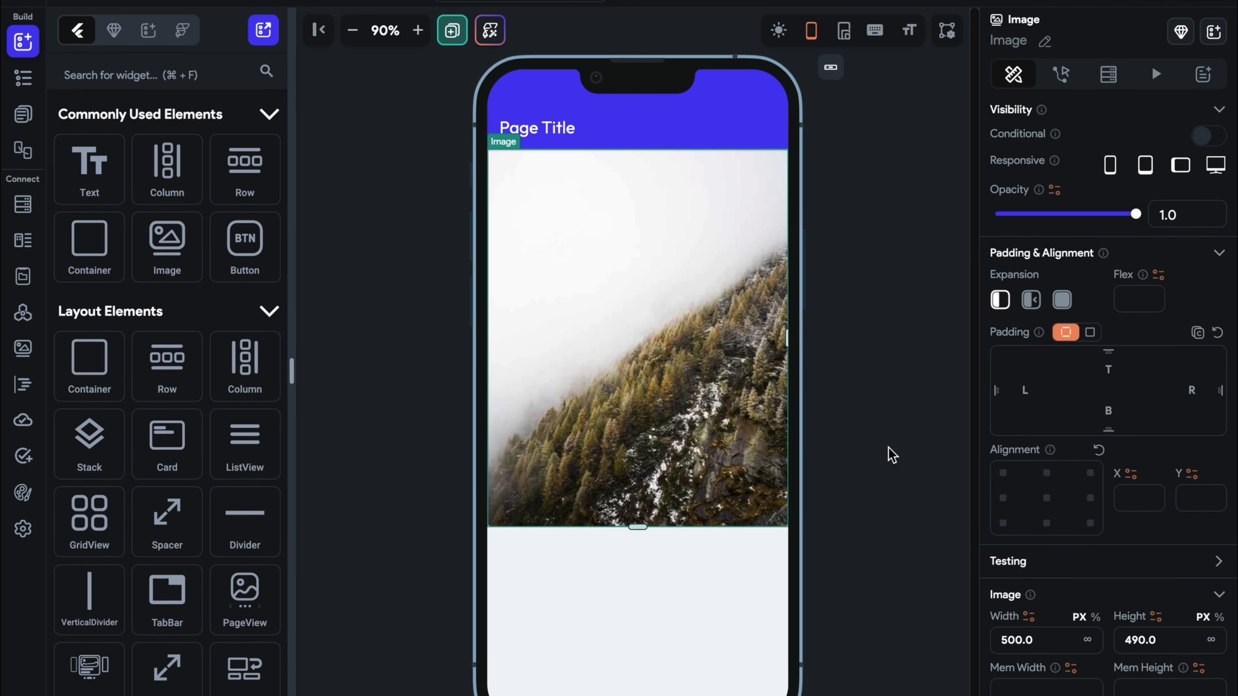
left_click(892, 455)
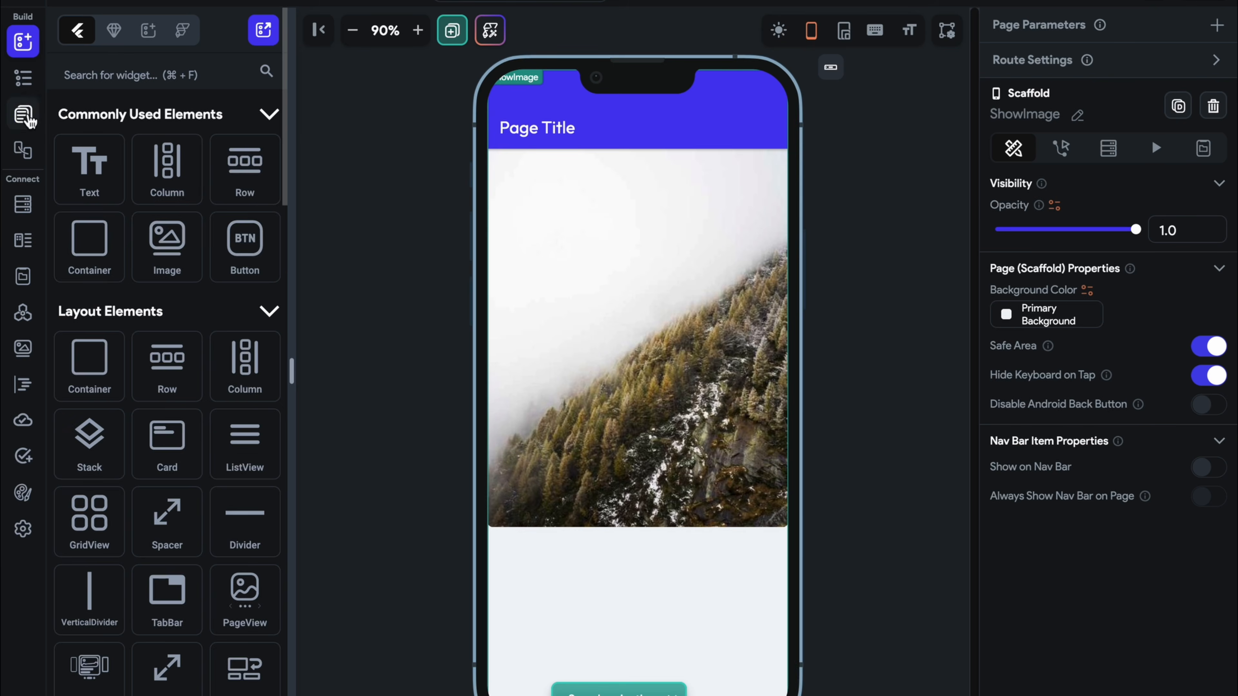
Go back to the Home page design after checking the Firestore user collection fields
left_click(23, 113)
left_click(146, 165)
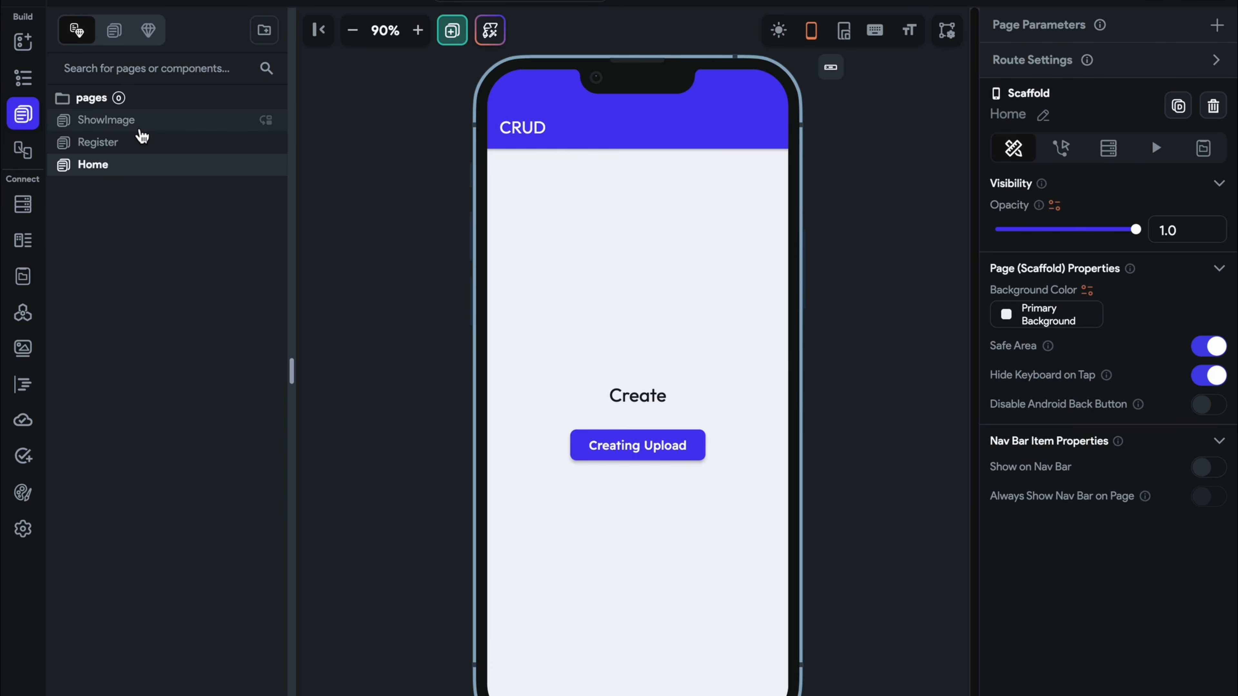
left_click(26, 208)
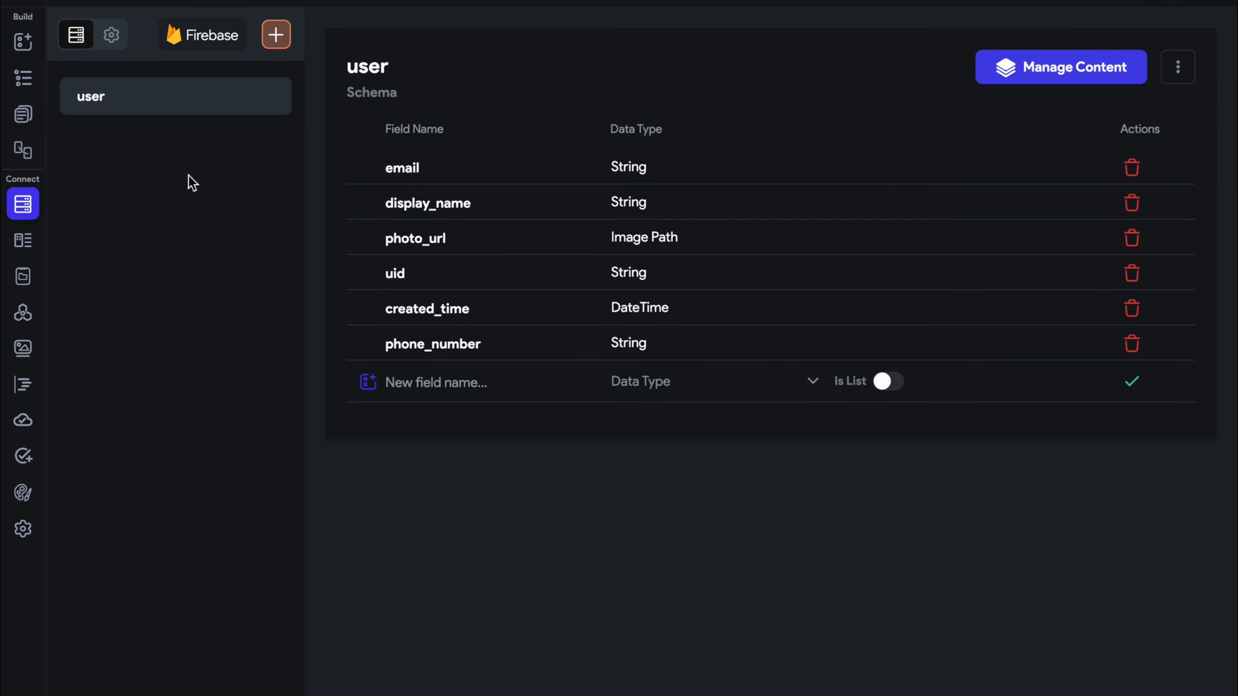
left_click(25, 118)
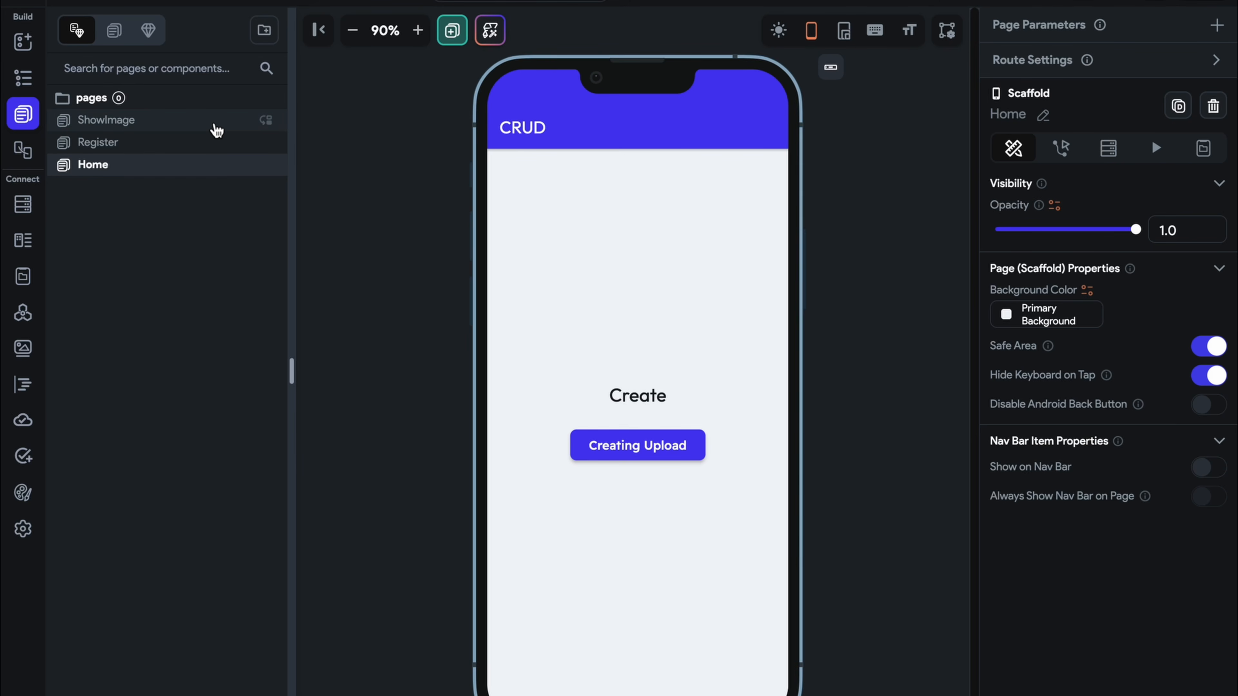
Change the ShowImage app bar title to 'Read Image'
left_click(216, 128)
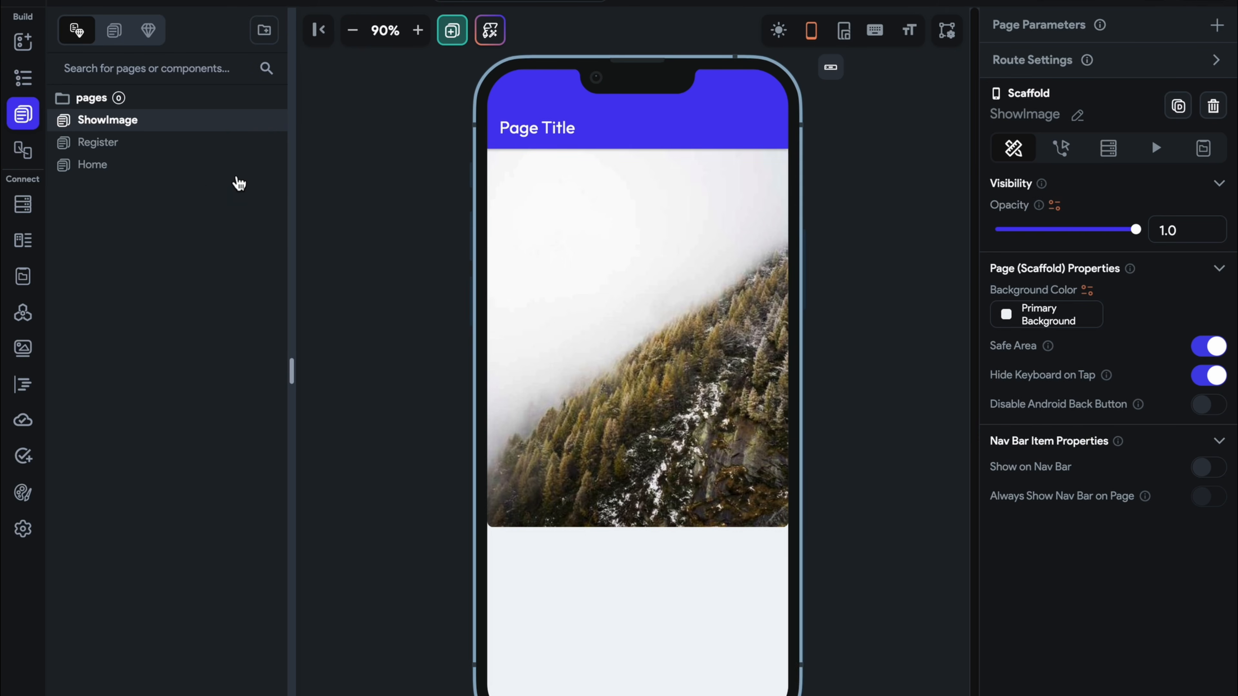
left_click(571, 136)
left_click_drag(1074, 201, 970, 198)
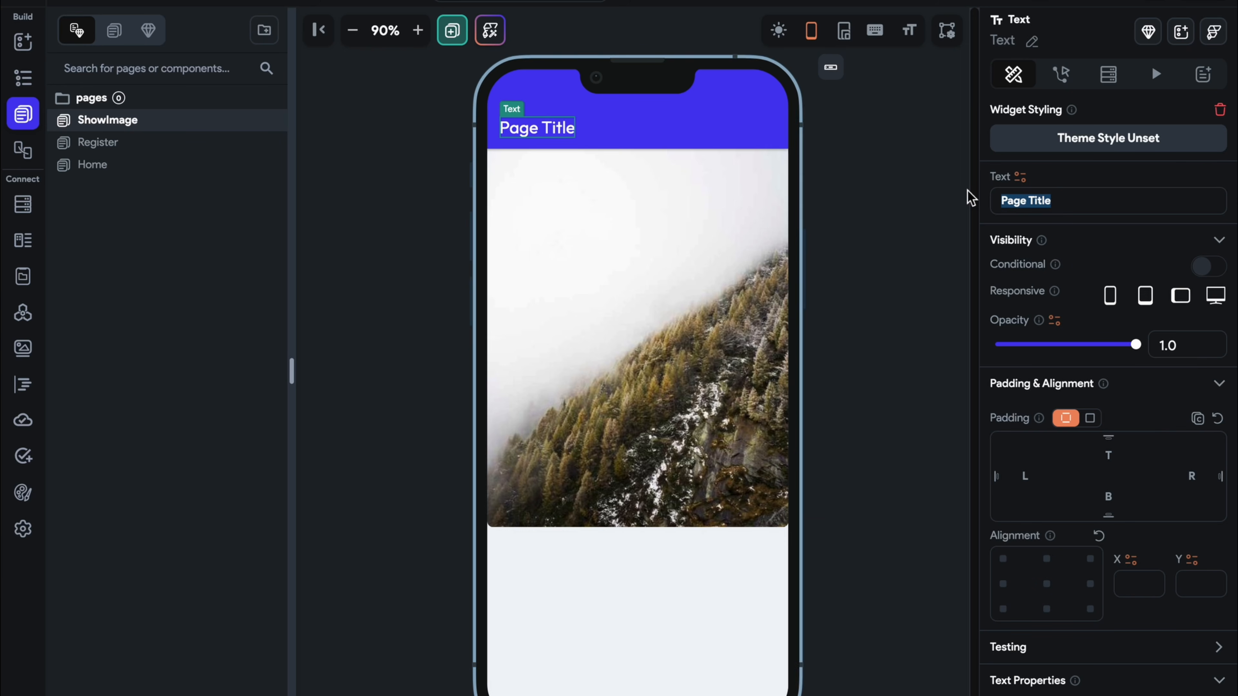
type("Read Image")
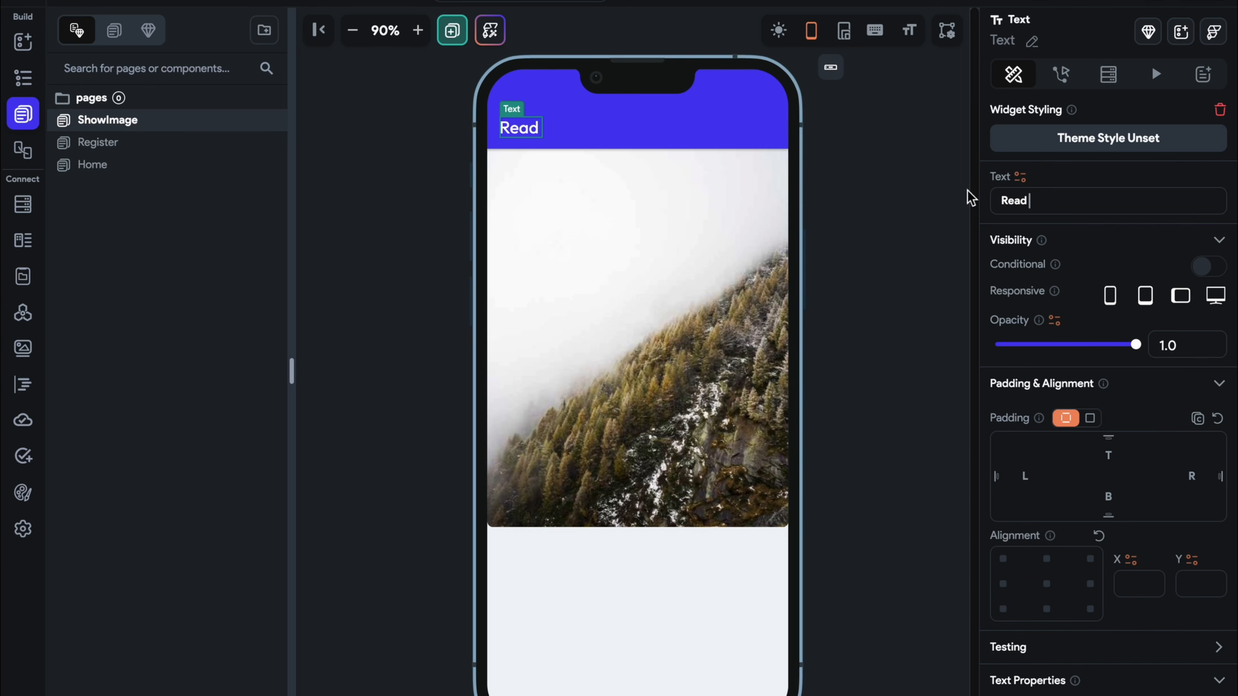
left_click(929, 268)
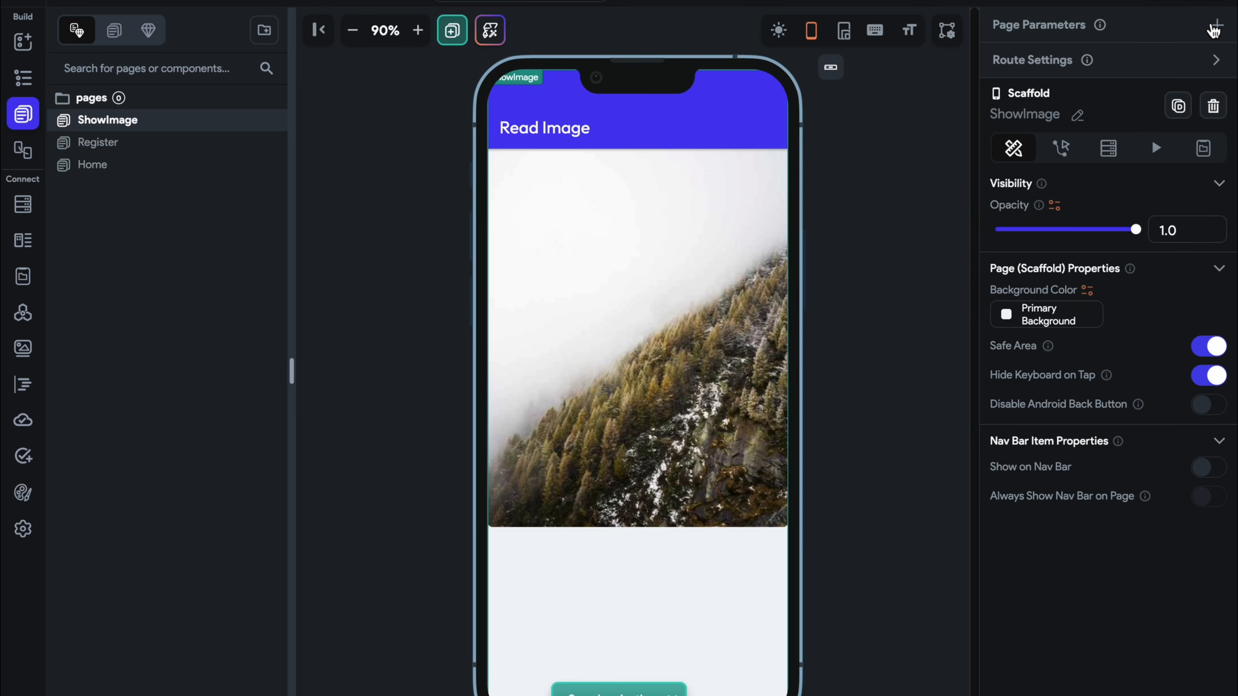
Add a required page parameter named url of type ImagePath
left_click(1216, 26)
left_click(1099, 119)
left_click(1079, 173)
type("url")
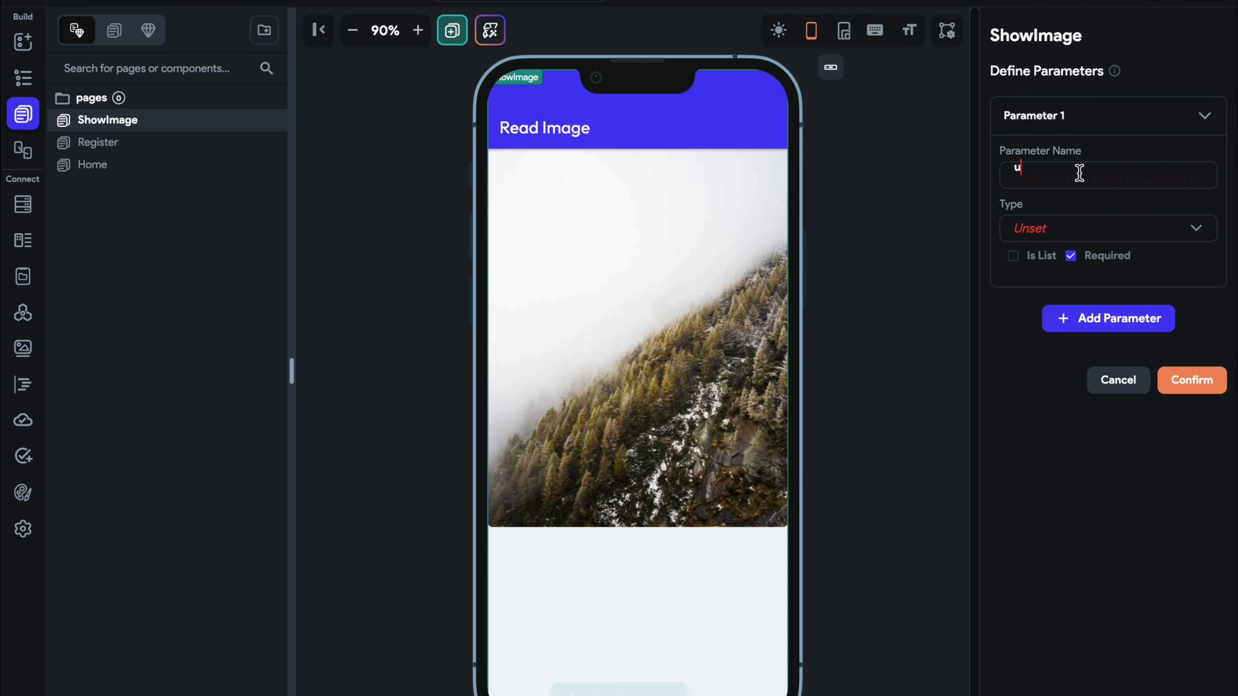
left_click(1097, 225)
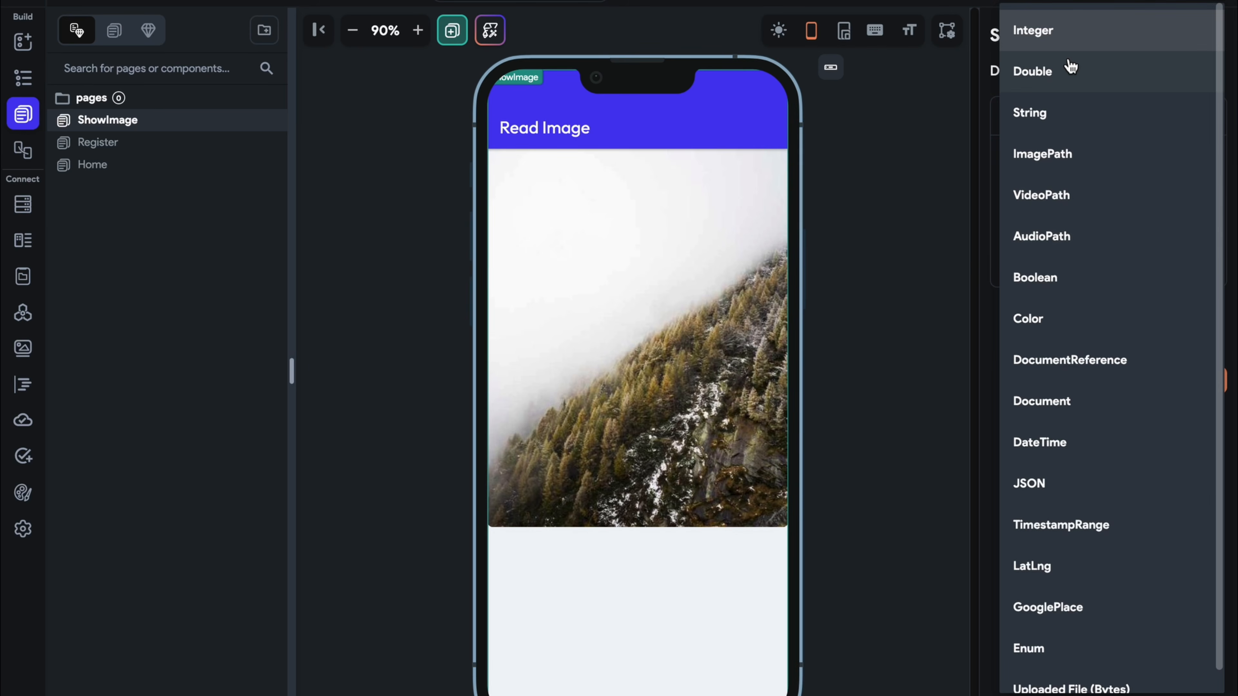
left_click(1073, 152)
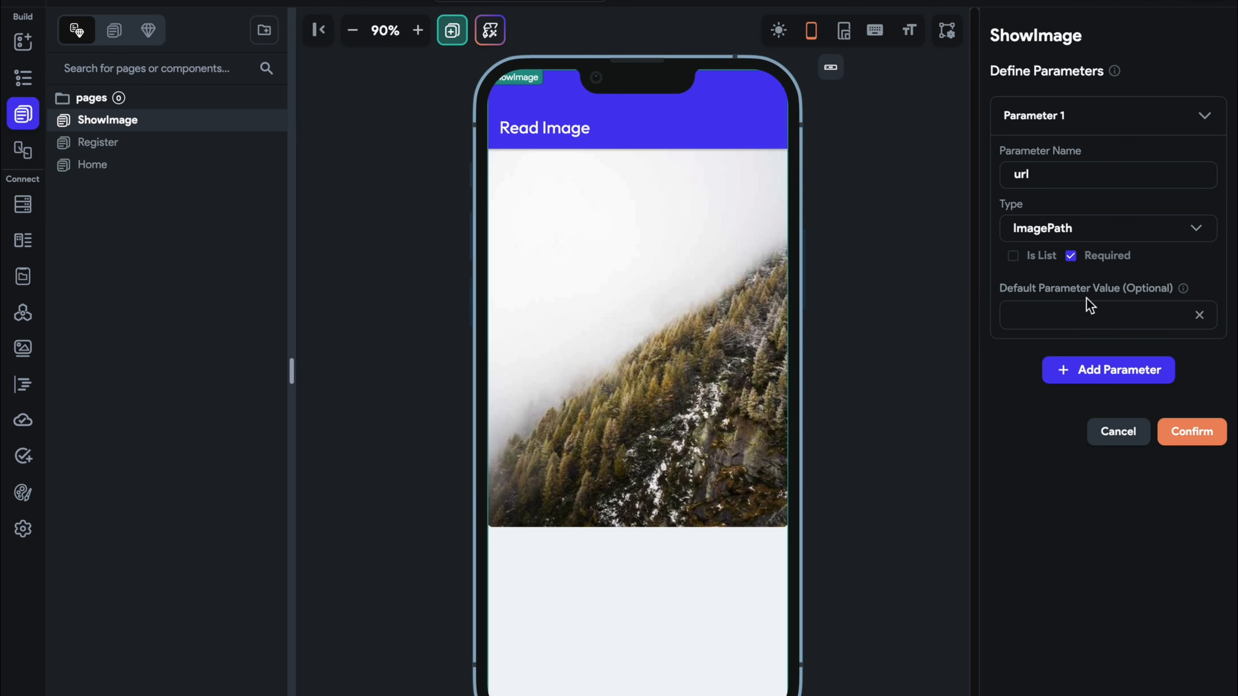
left_click(1198, 436)
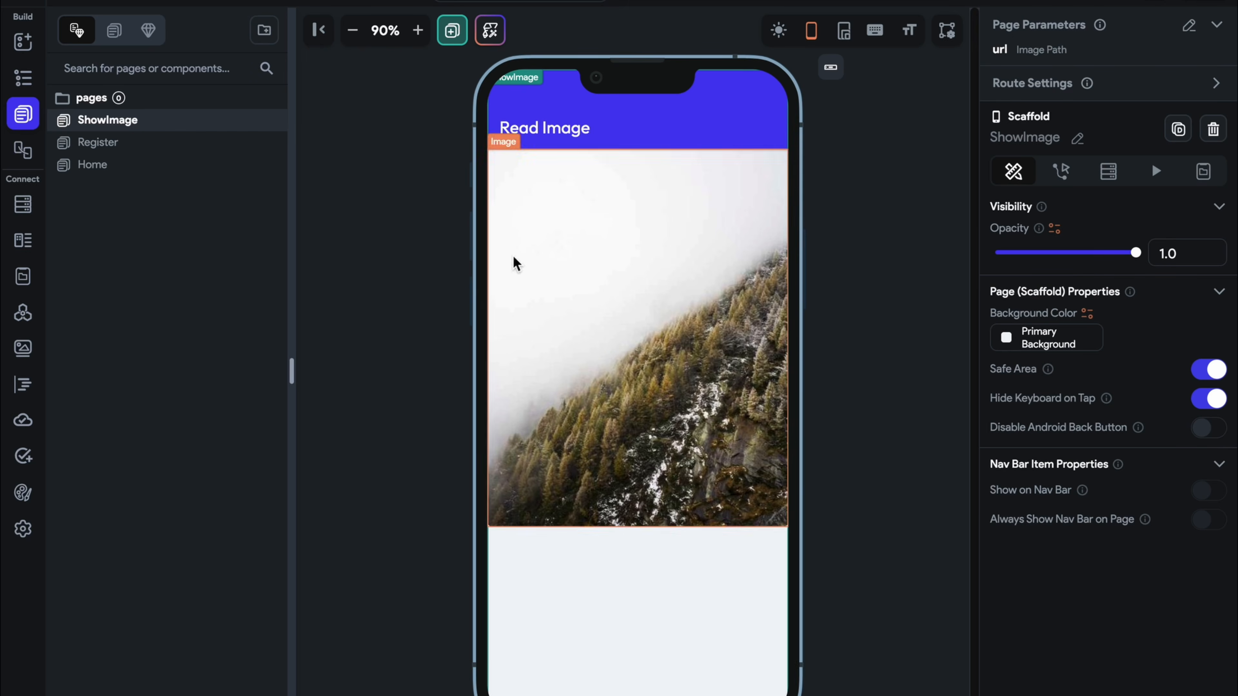
Add a Navigate To ShowImage action after the Creating Upload button's upload action
left_click(213, 171)
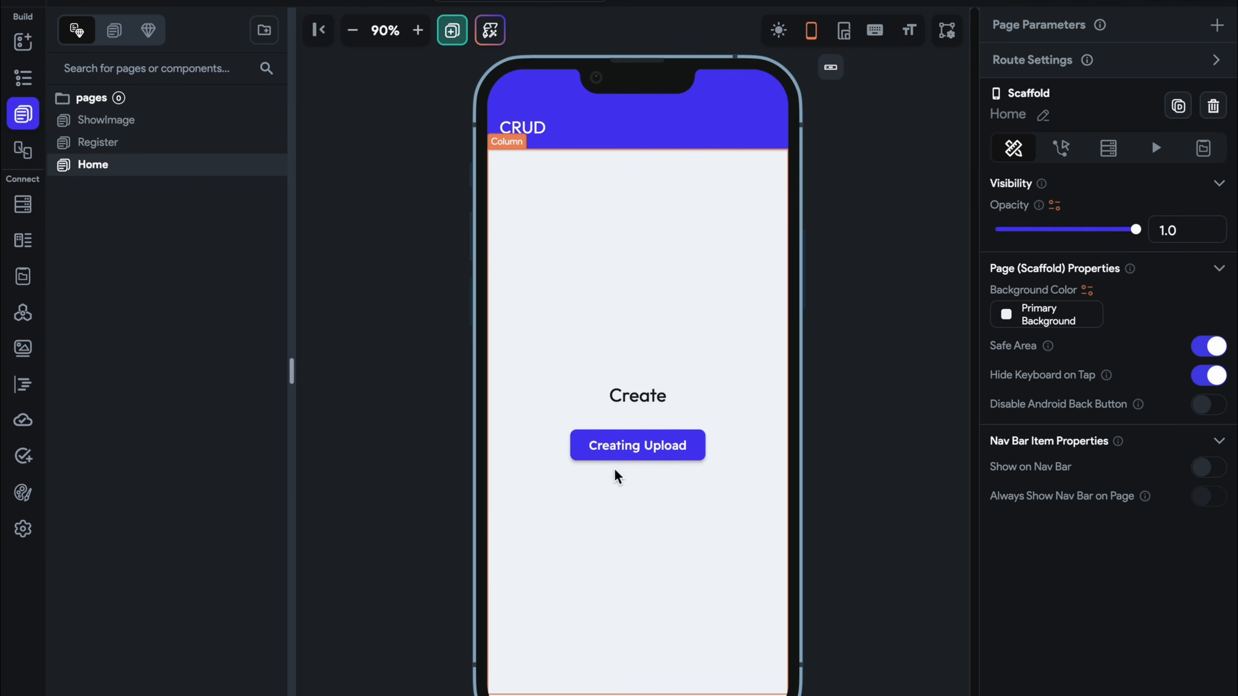
left_click(615, 454)
left_click(1174, 168)
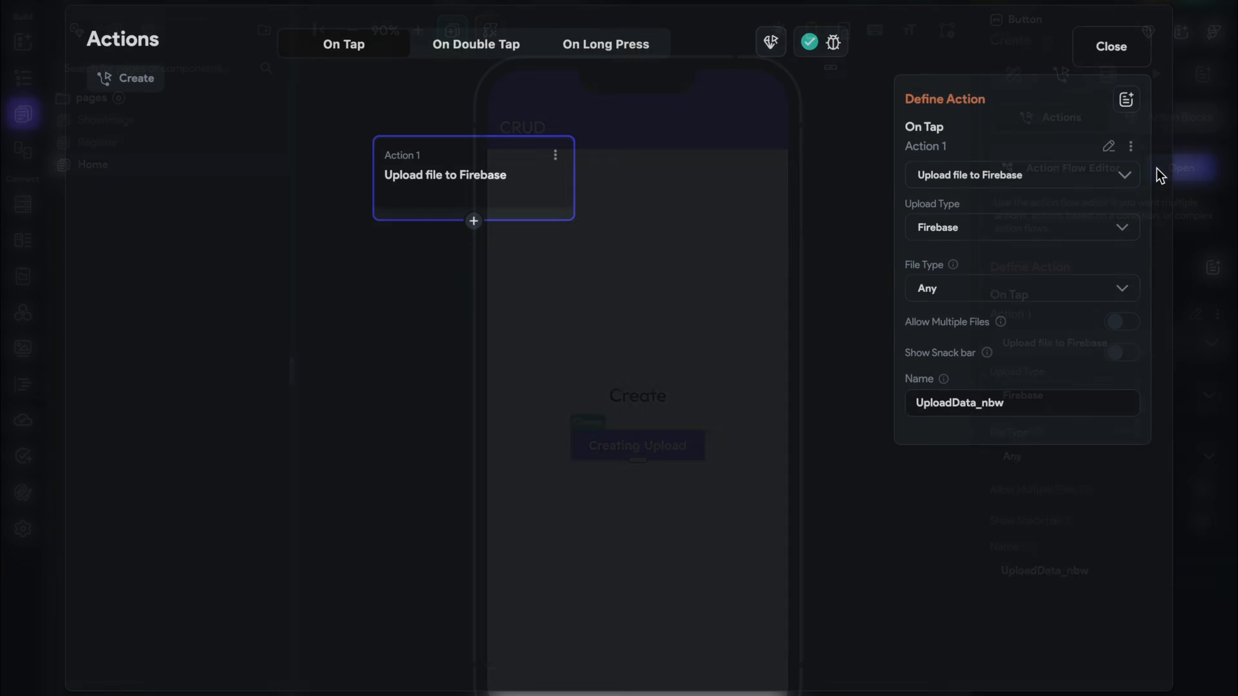
left_click(474, 222)
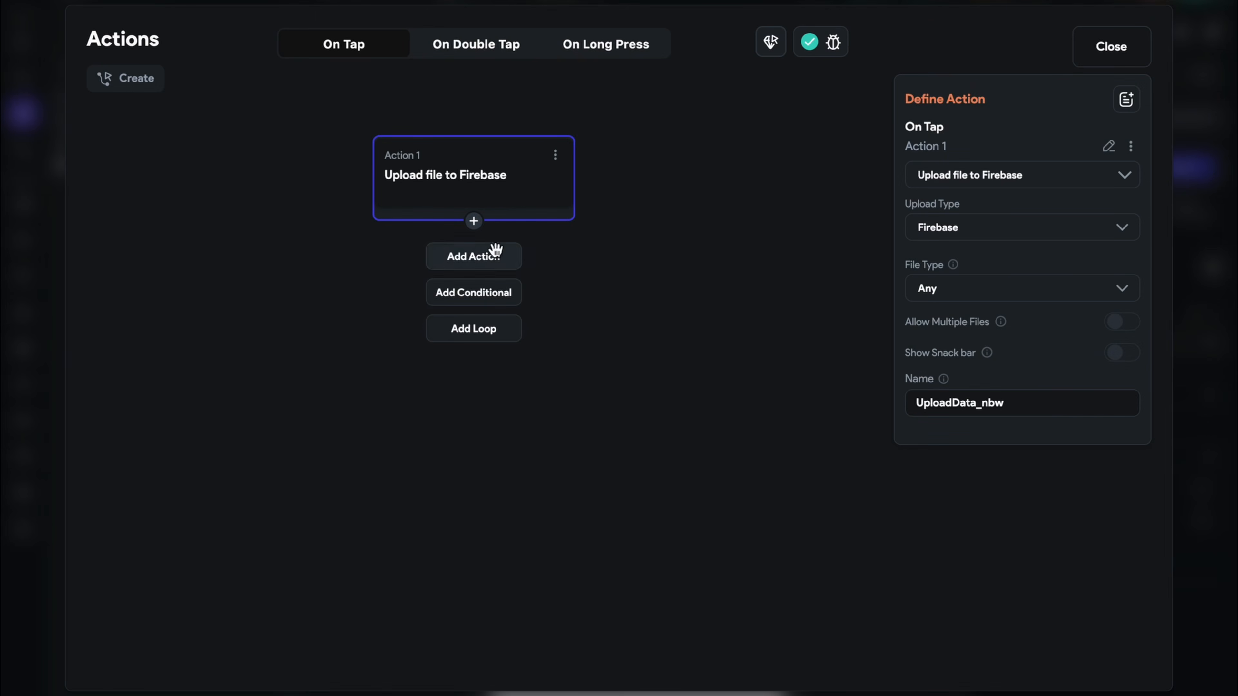
left_click(473, 256)
left_click(1036, 222)
type("nav")
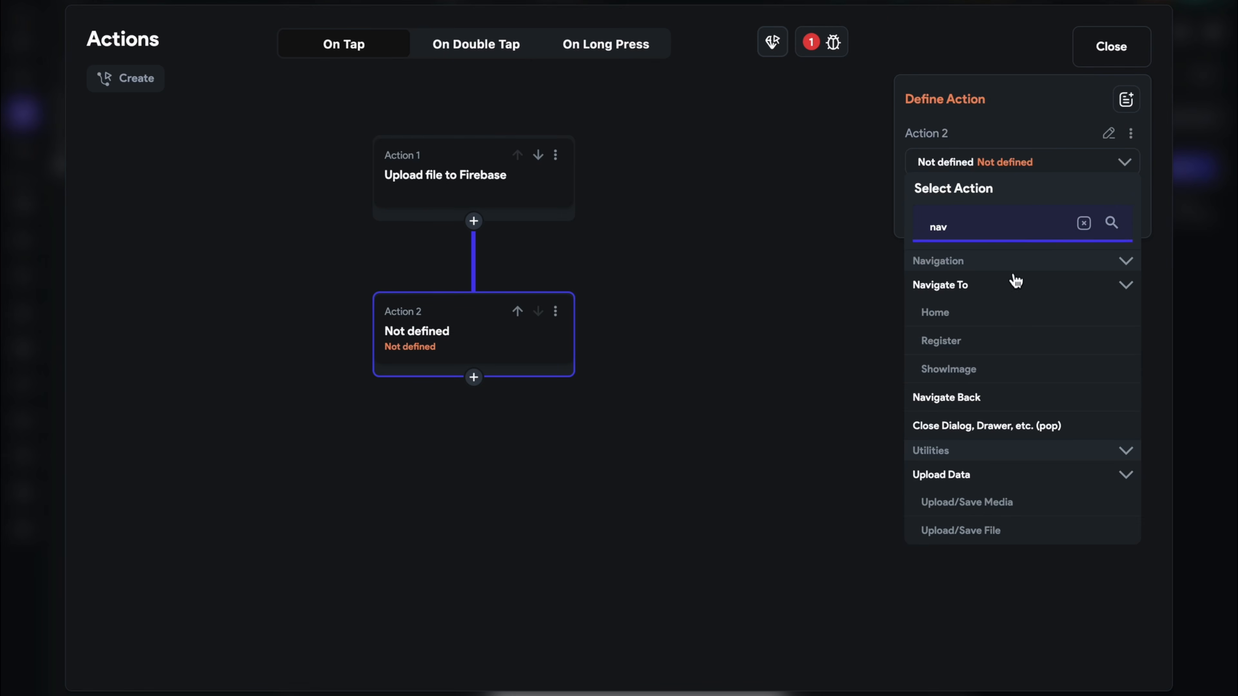
left_click(965, 370)
Pass Widget State > Uploaded File URL as ShowImage's url parameter
left_click(980, 390)
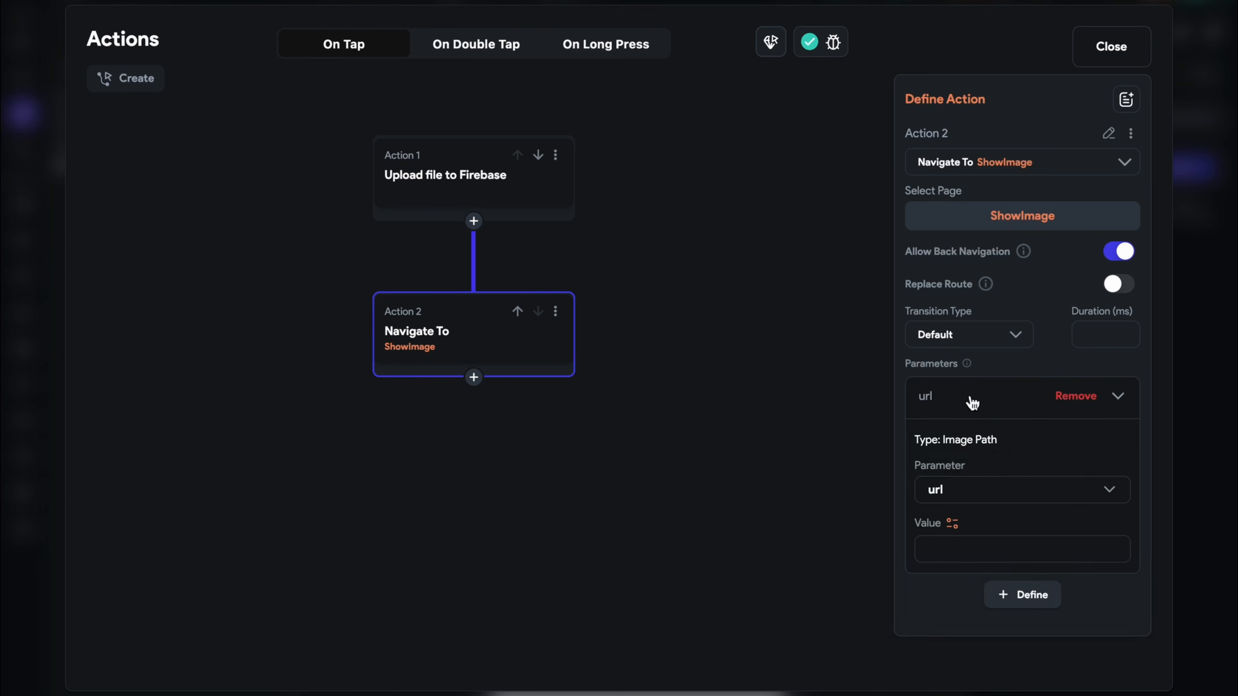
left_click(951, 523)
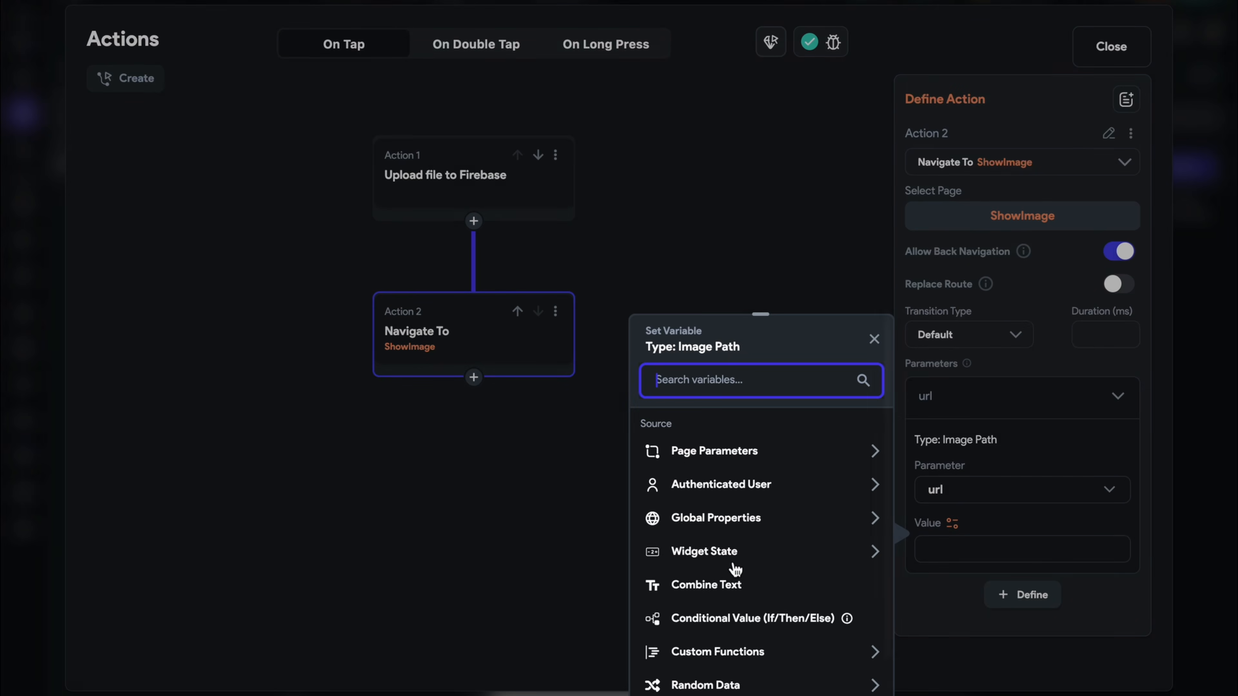
left_click(733, 554)
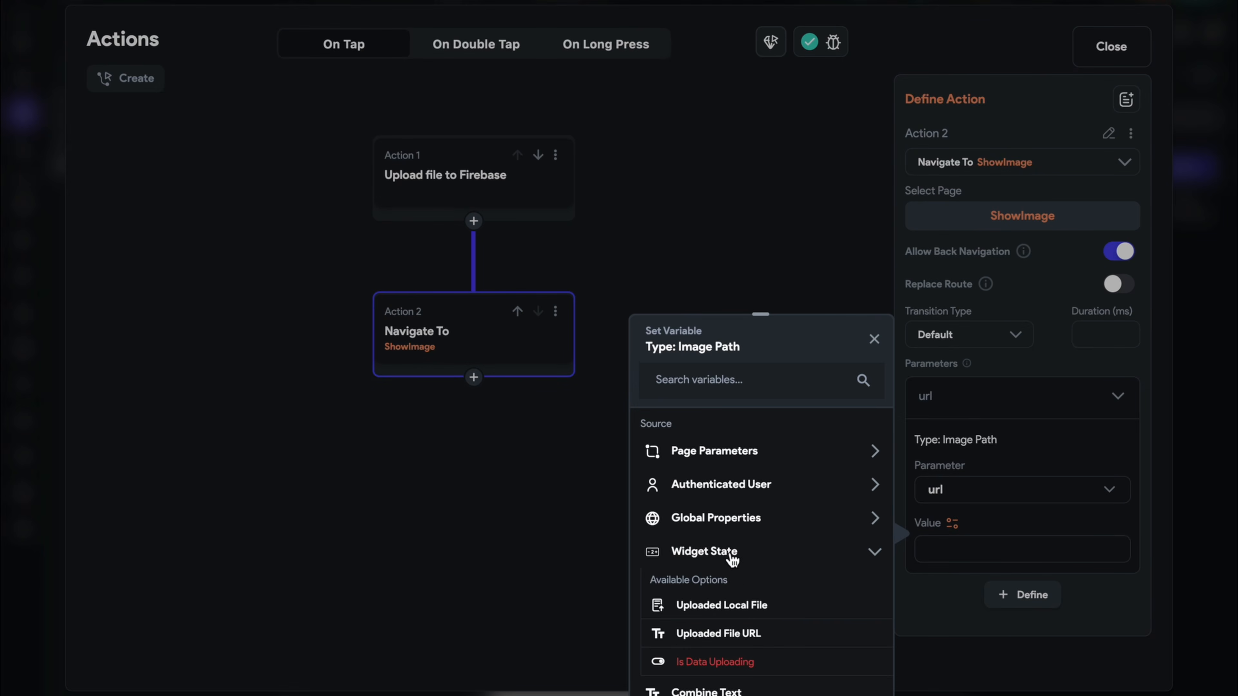
left_click(692, 633)
left_click(1102, 58)
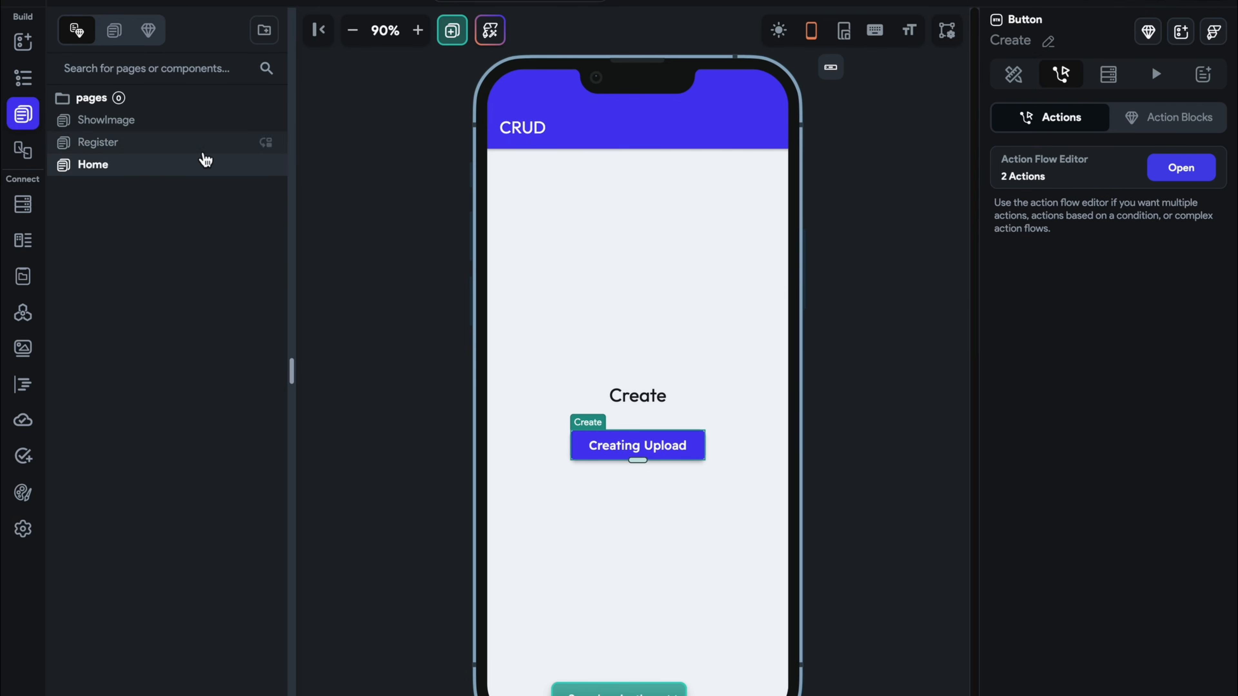
Place an Image widget above the Create text on the Home page
left_click(23, 42)
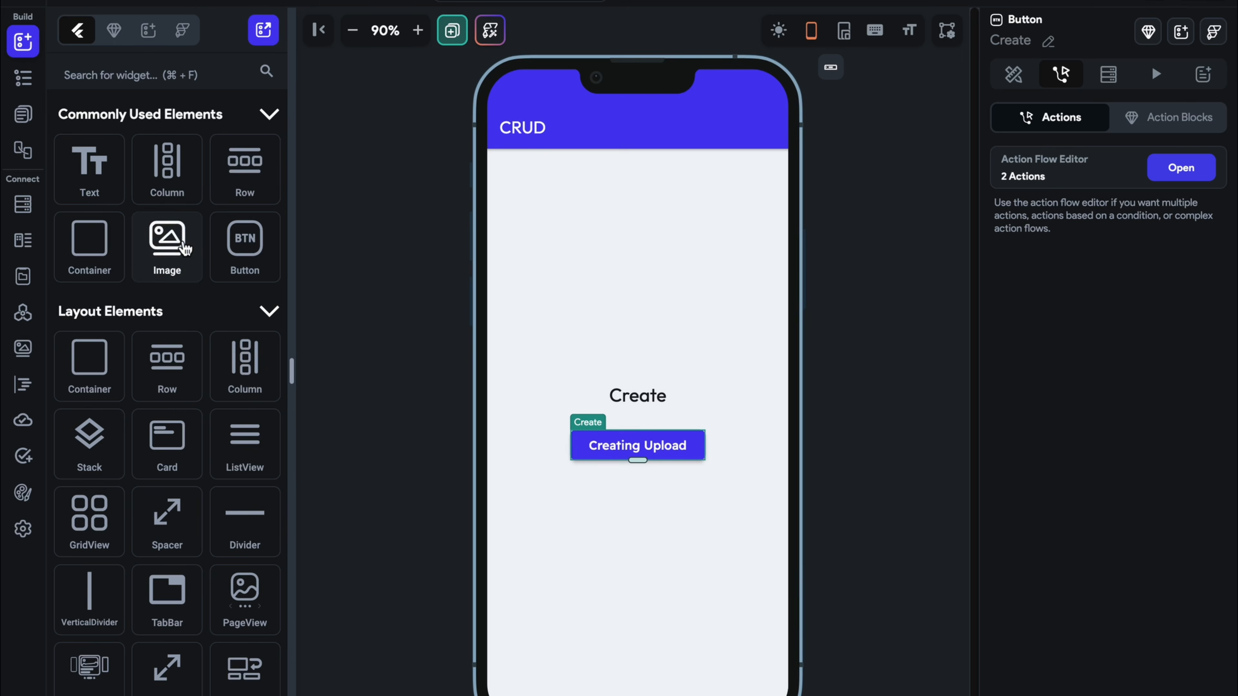
left_click_drag(185, 248, 624, 244)
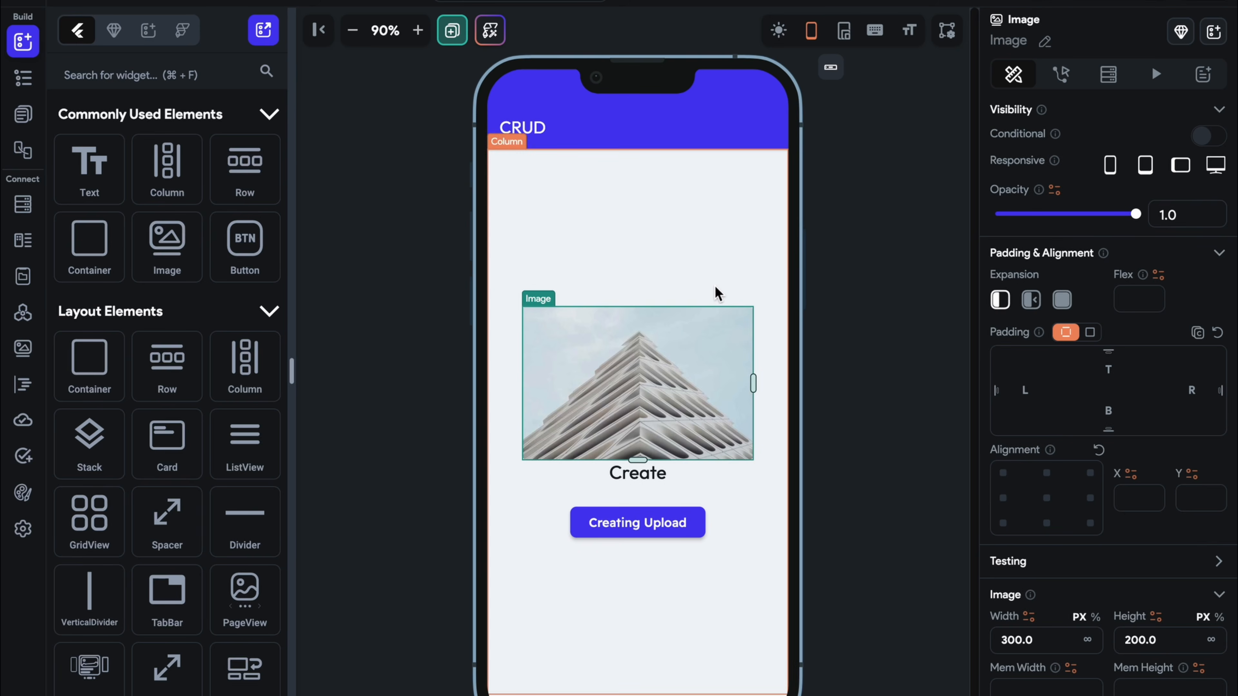
left_click(717, 273)
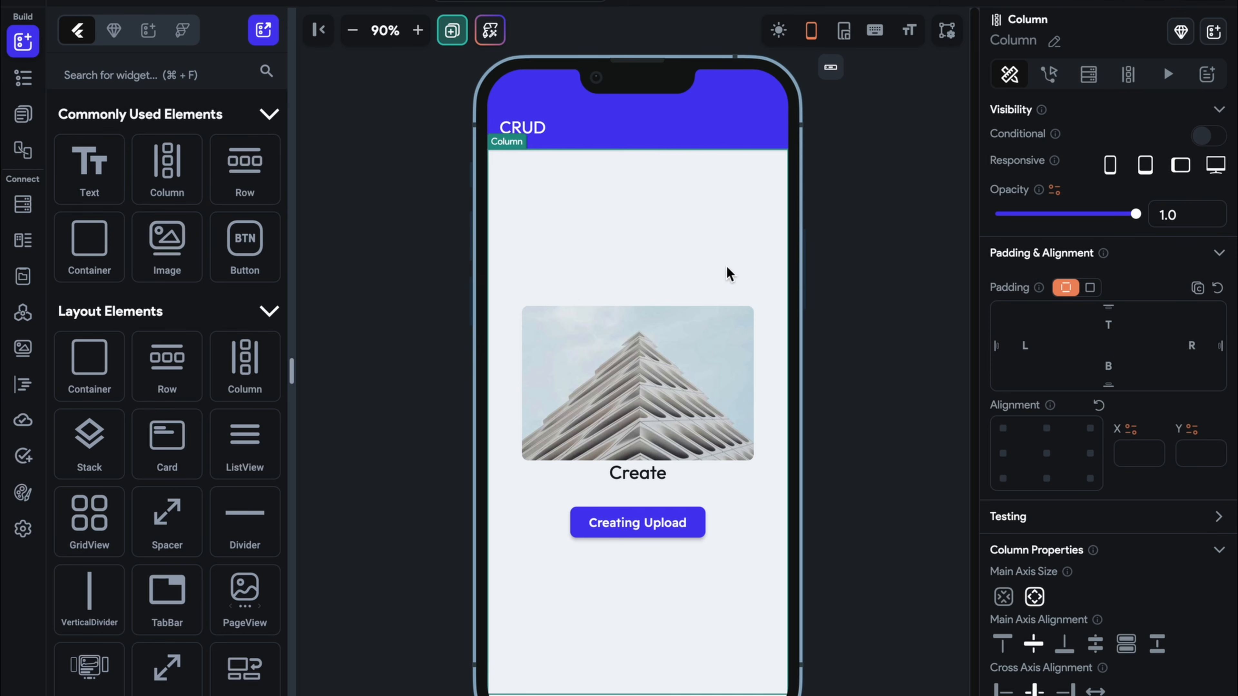
left_click(725, 332)
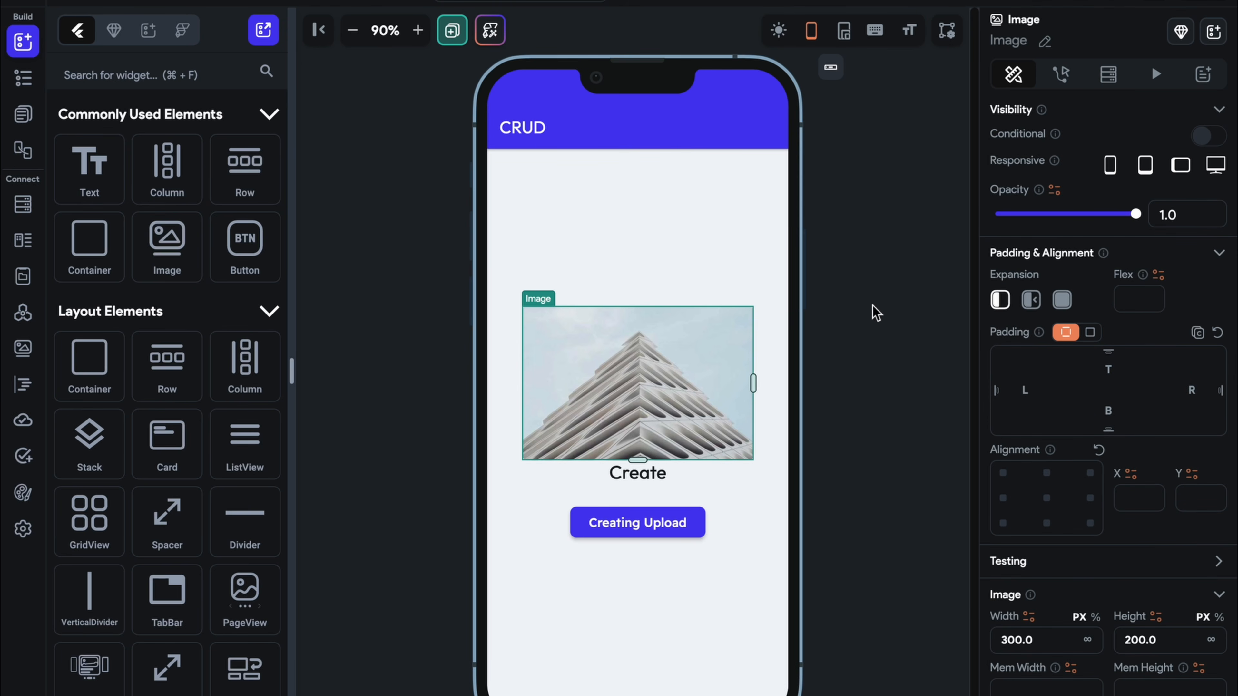
Set the image's path variable to Widget State > Uploaded File URL
scroll(1043, 404, "down", 6)
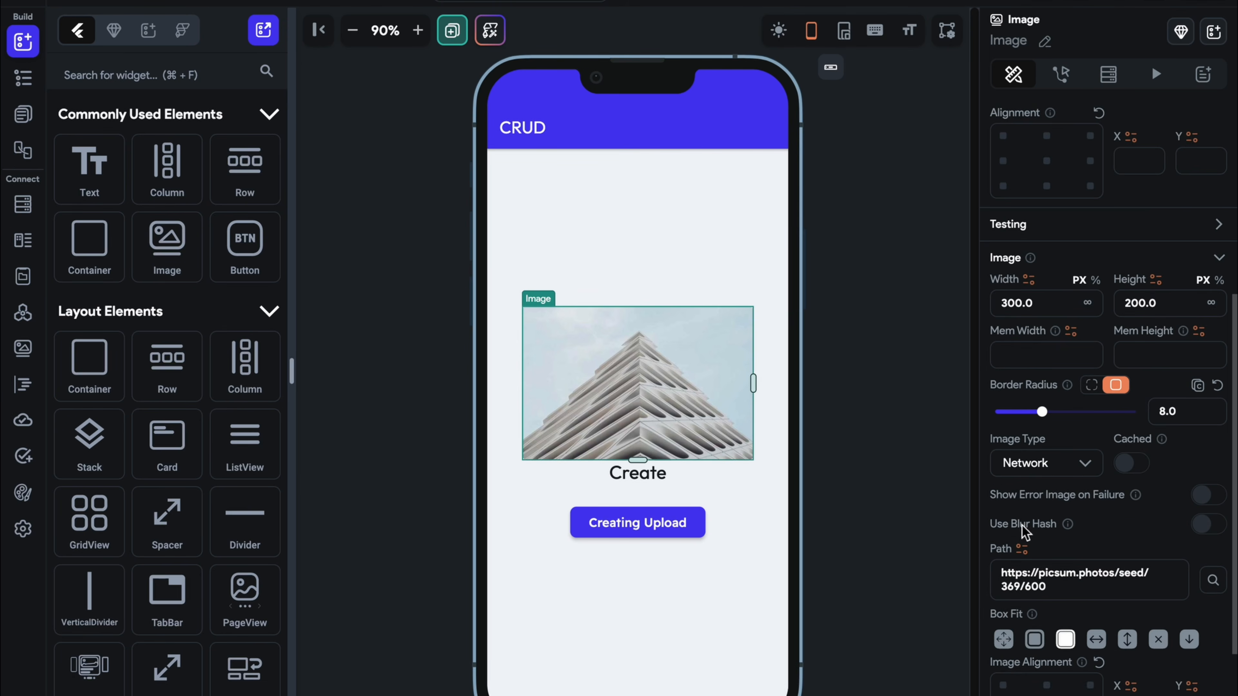
left_click(1022, 549)
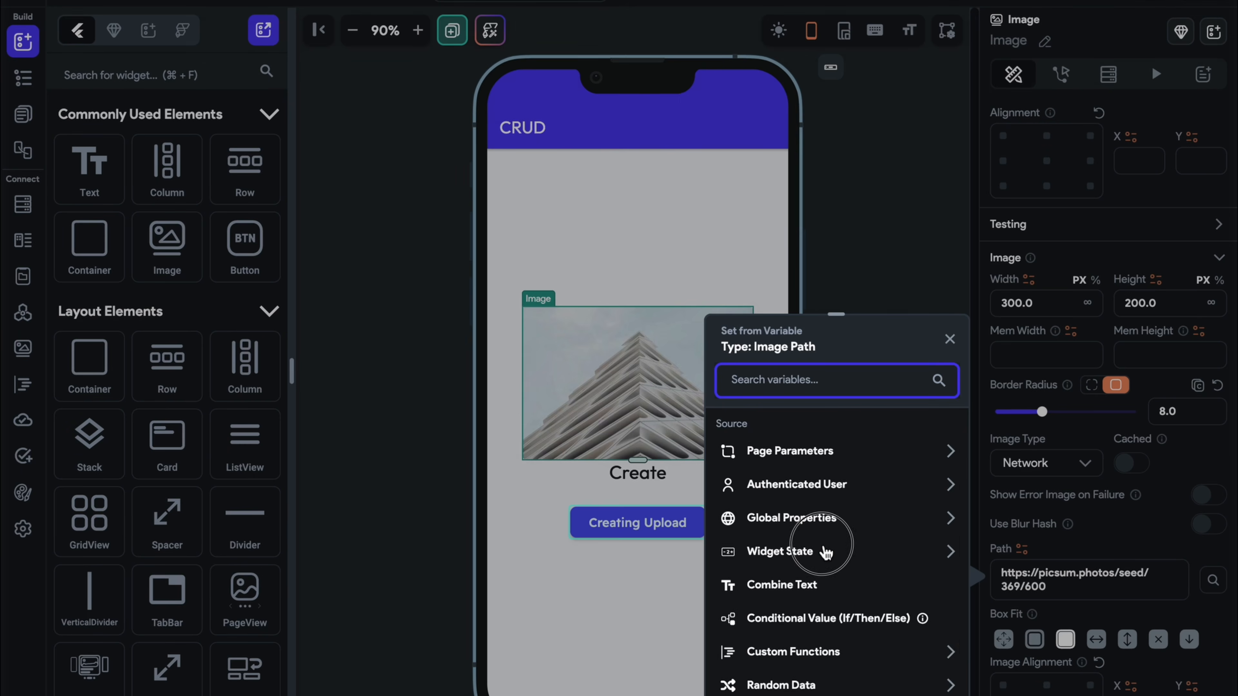
left_click(826, 552)
left_click(819, 634)
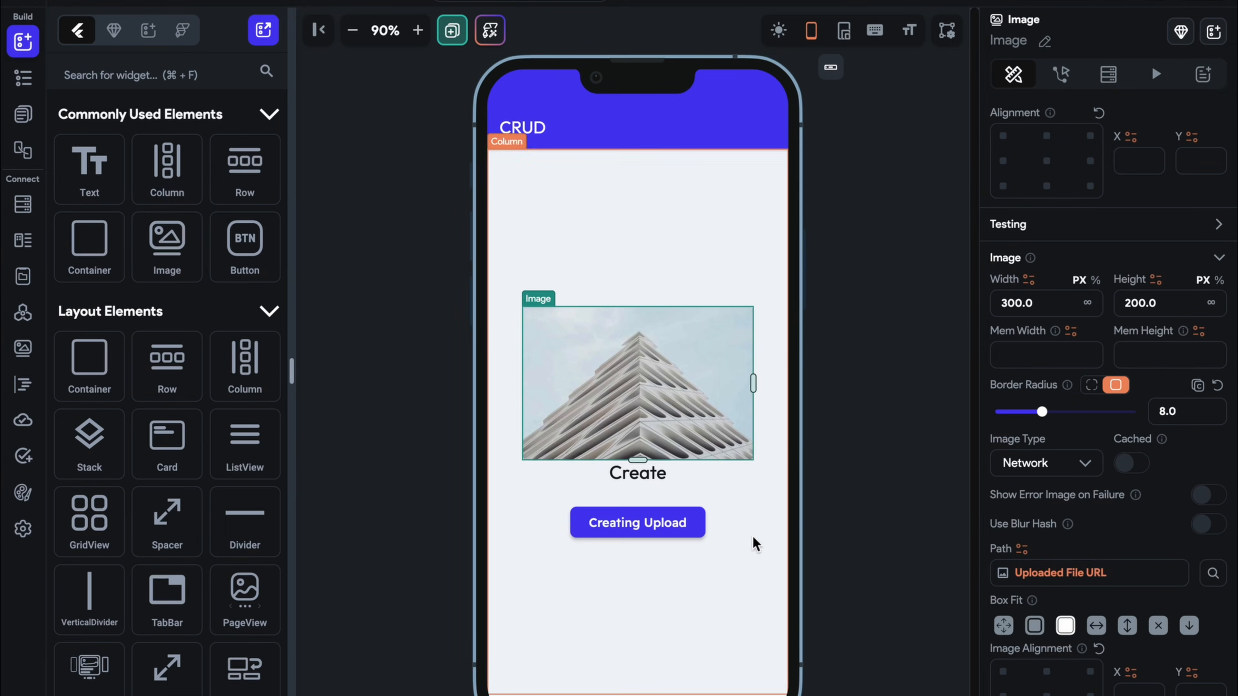
left_click(875, 486)
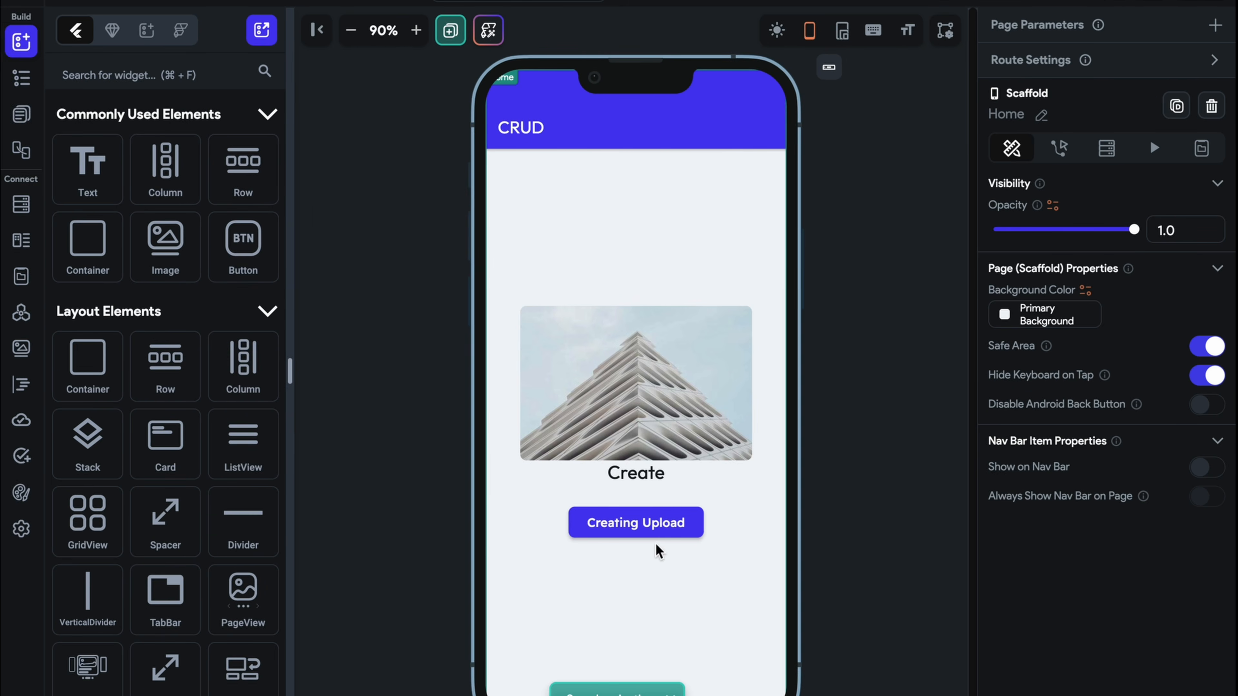
left_click(550, 531)
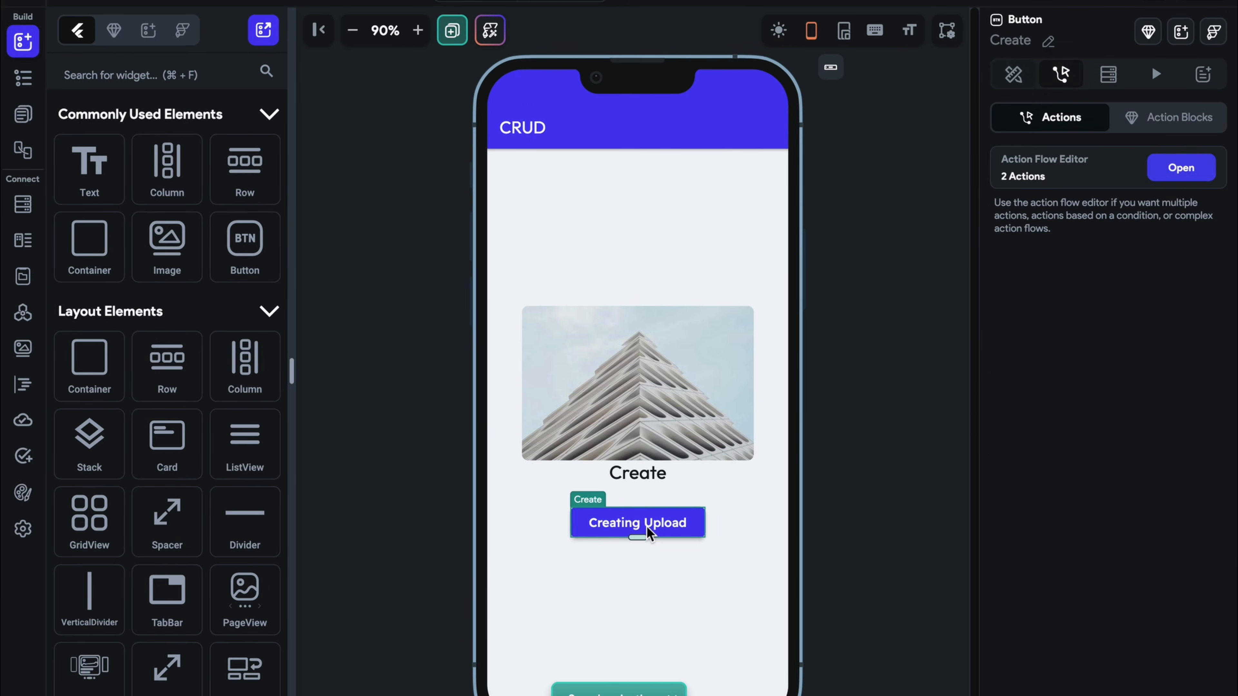
Set the Creating Upload action's File Type to Any
left_click(1172, 185)
left_click(994, 278)
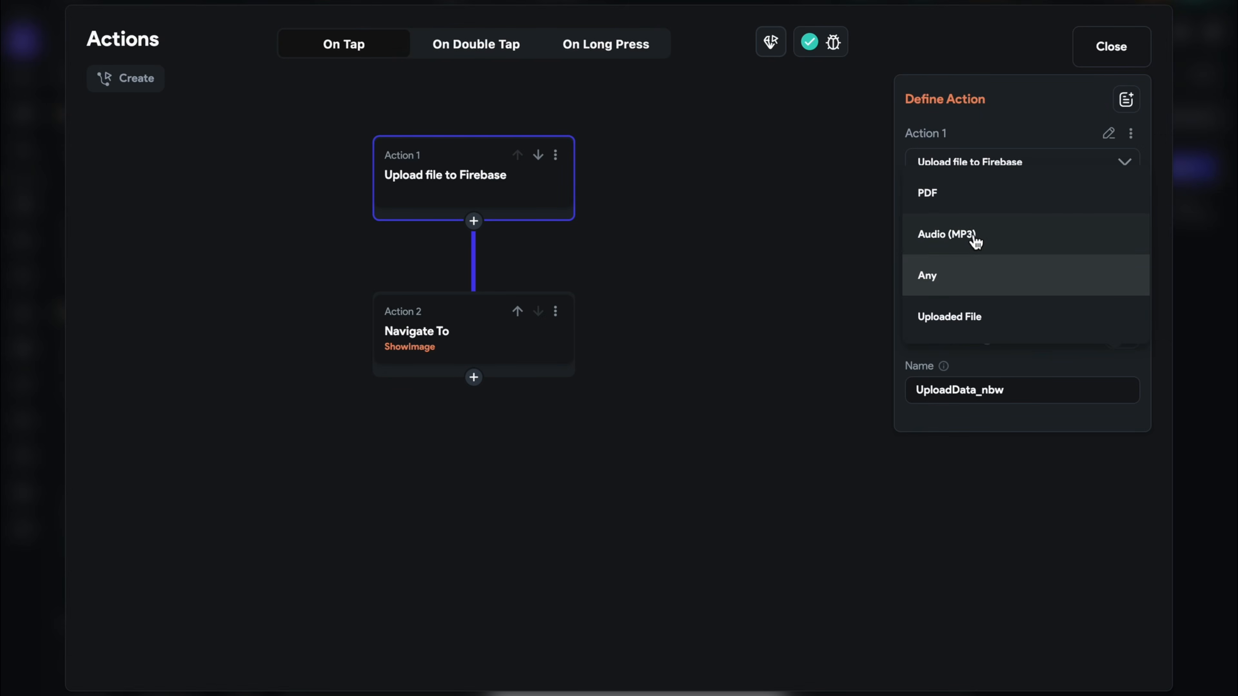
left_click(984, 280)
left_click(1105, 45)
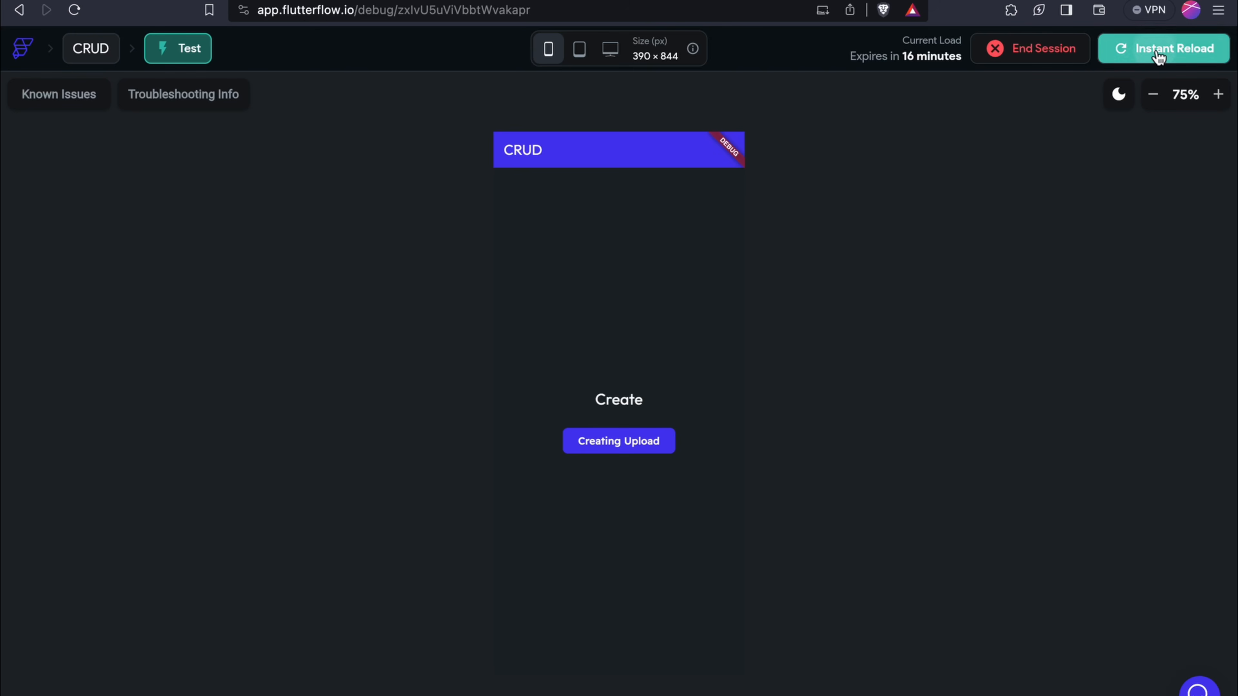
Reload the test app, upload Ecommerce Back-end (1).png via Creating Upload, then go back Home
left_click(1155, 48)
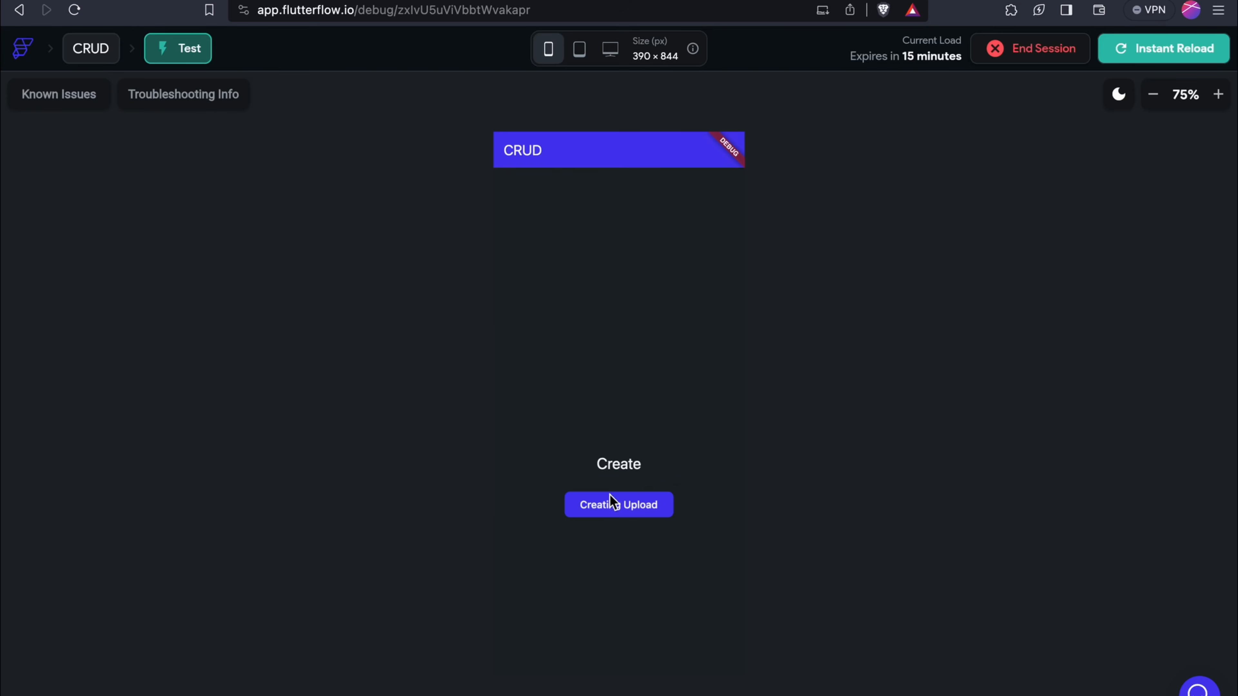
left_click(610, 502)
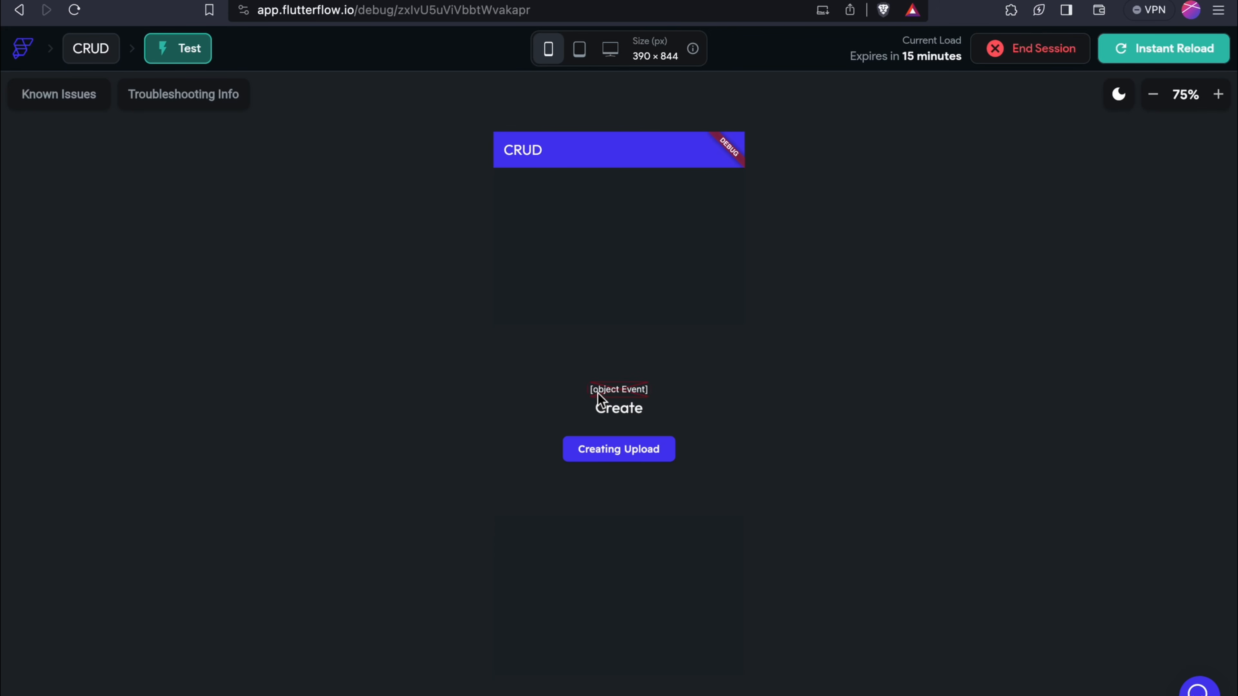
left_click(620, 455)
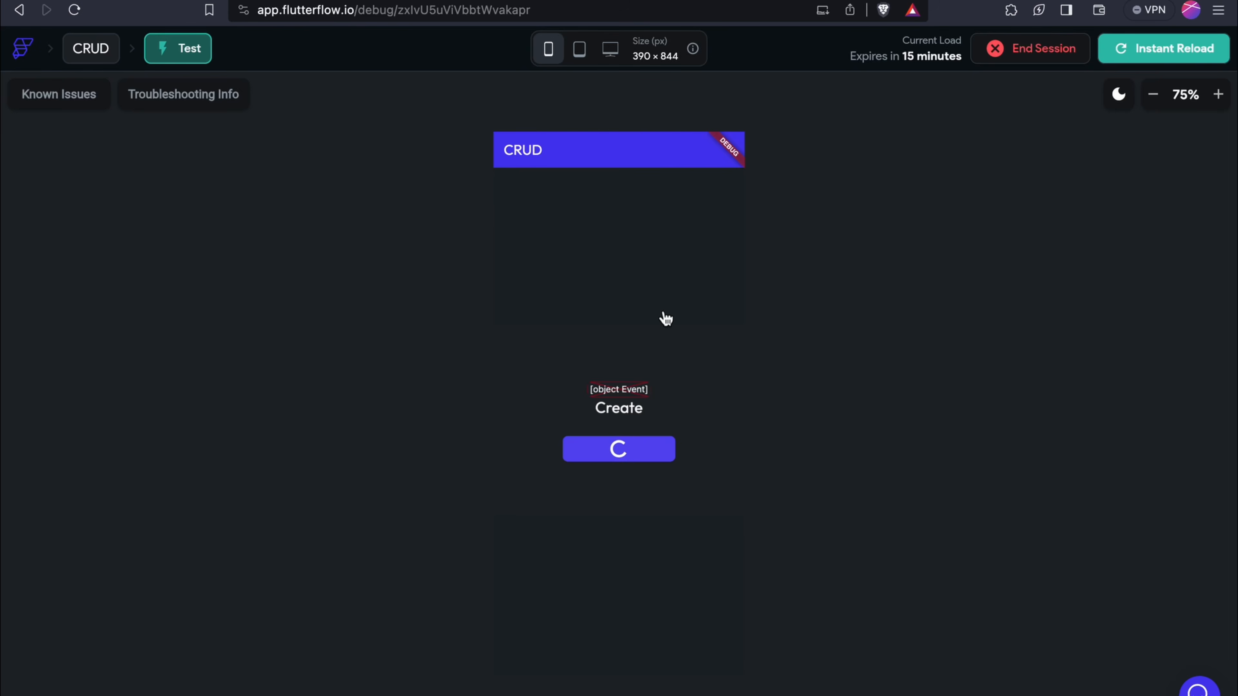
left_click(584, 263)
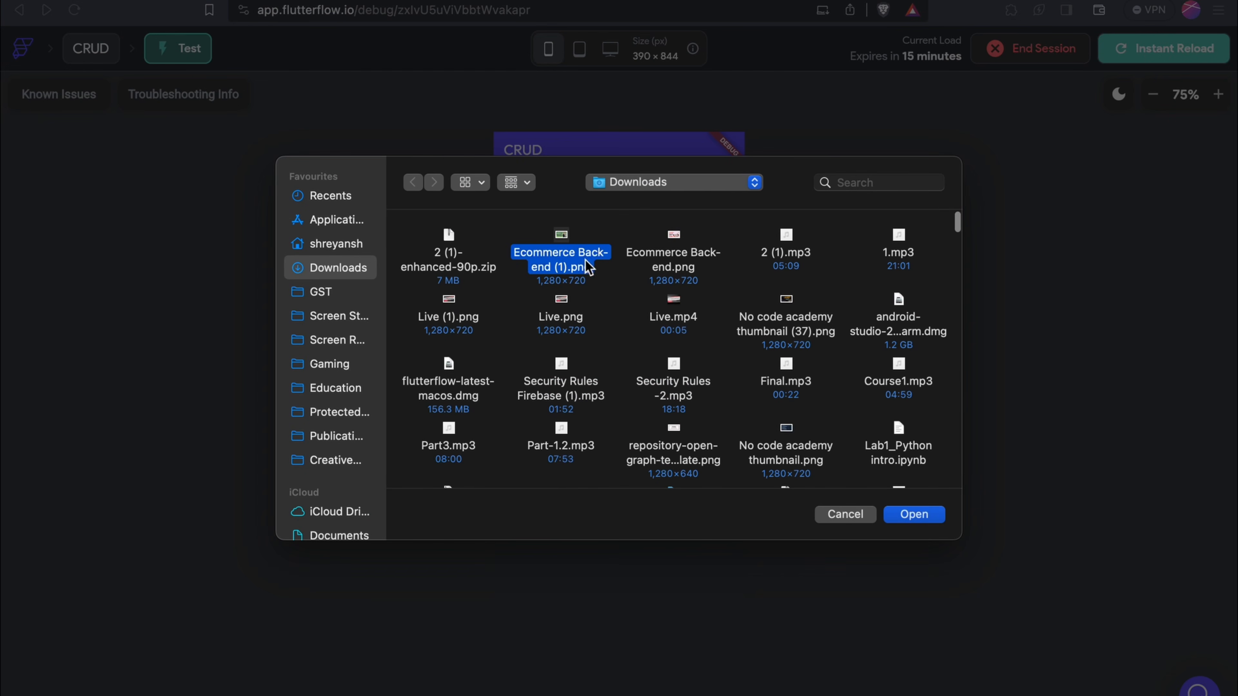
left_click(914, 515)
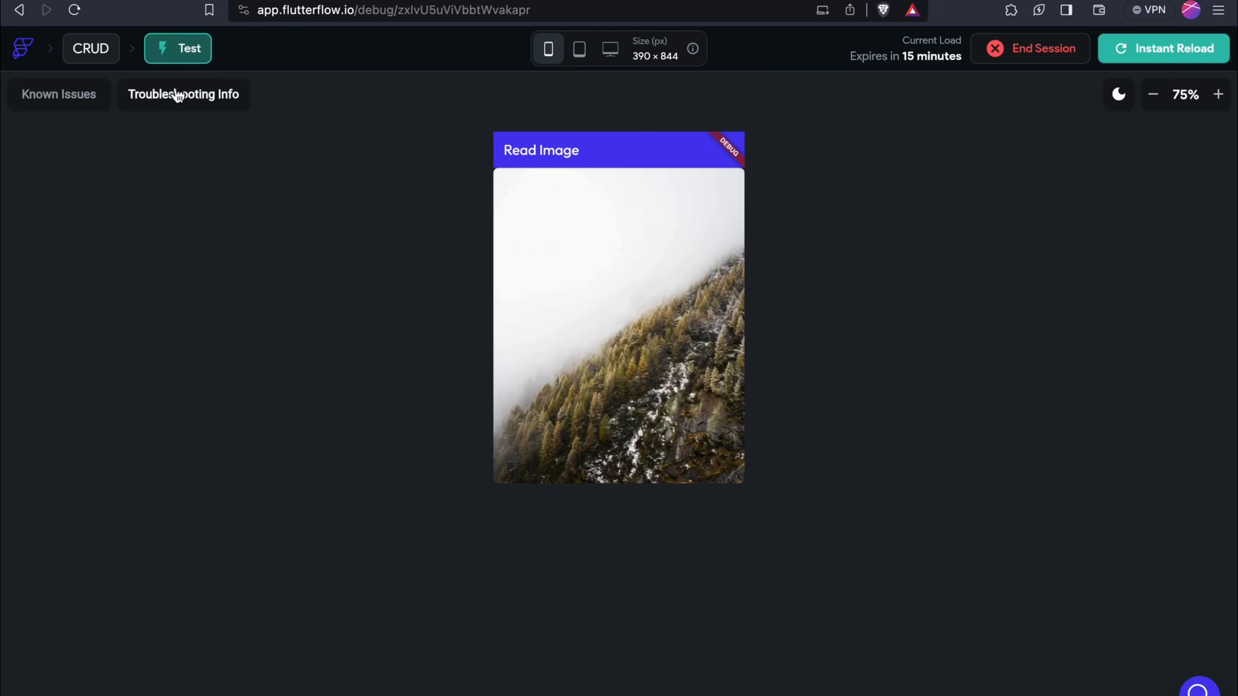
left_click(20, 10)
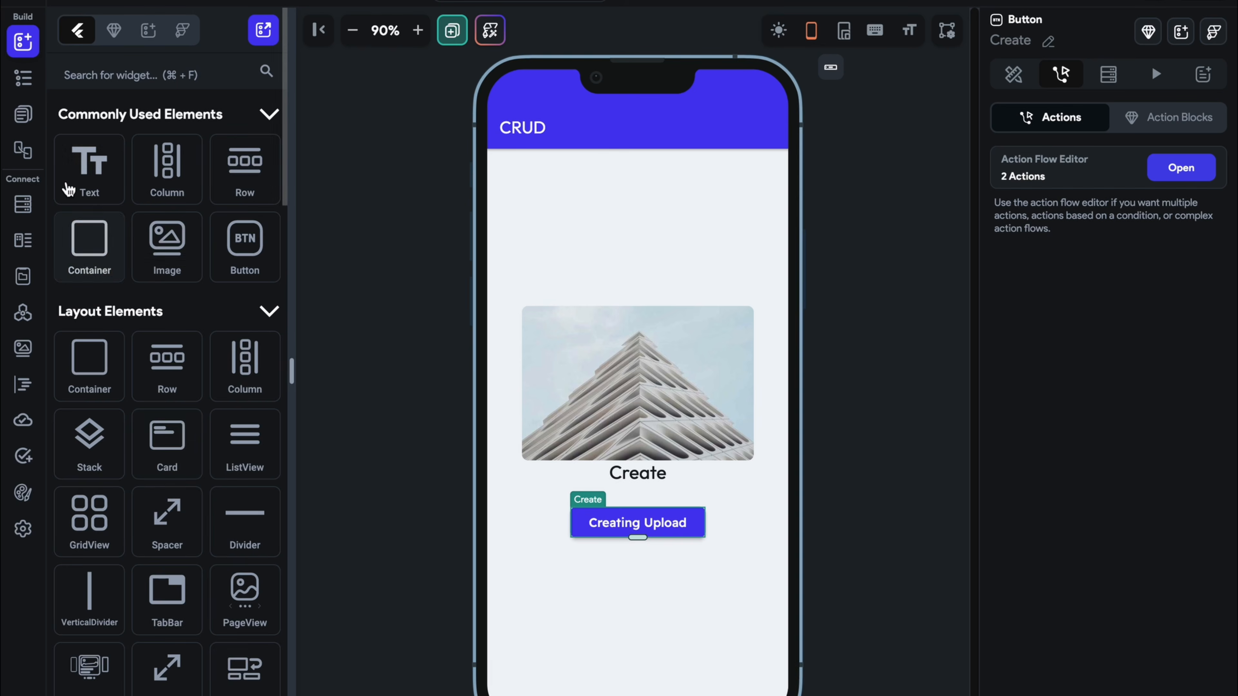
Bind the ShowImage page's image path to the url page parameter
left_click(27, 116)
left_click(173, 125)
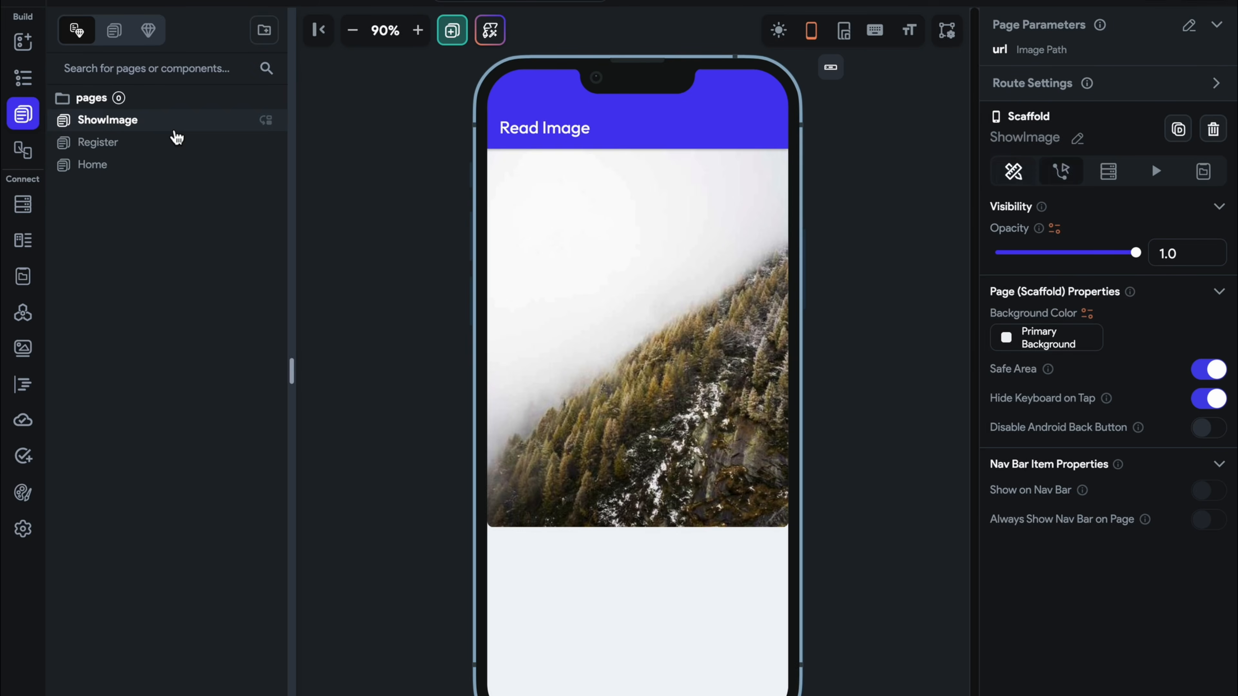
left_click(558, 325)
scroll(1150, 610, "down", 5)
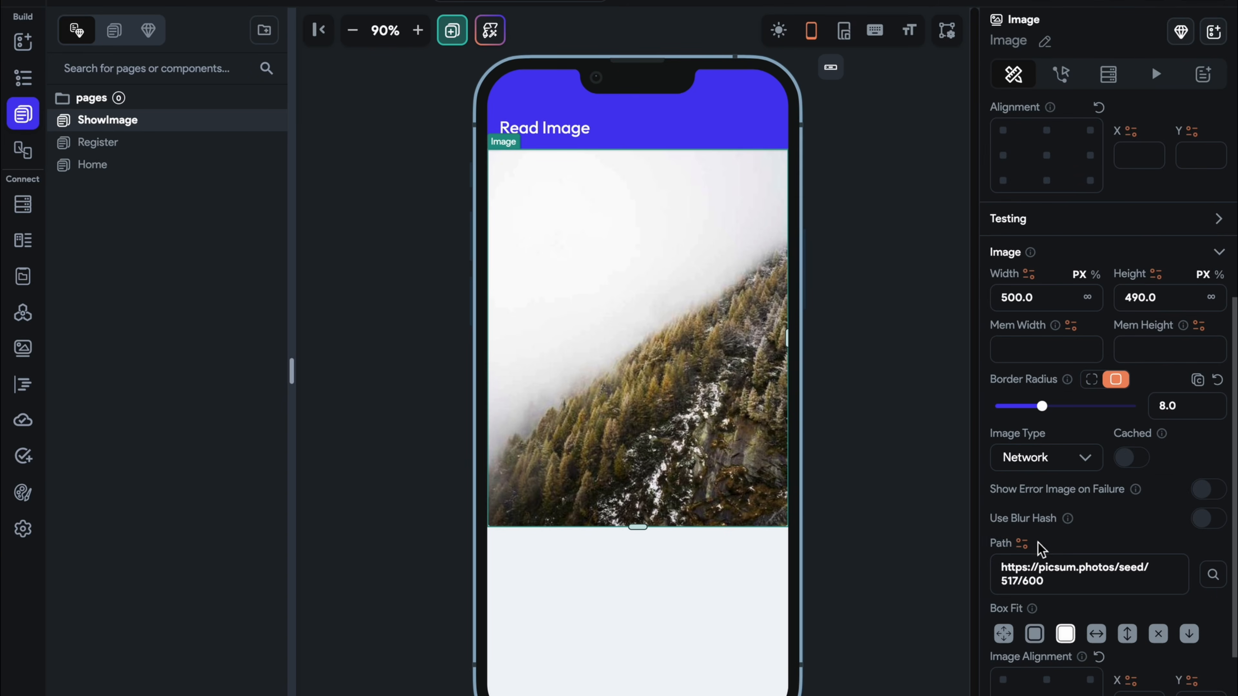
left_click(1022, 543)
left_click(794, 515)
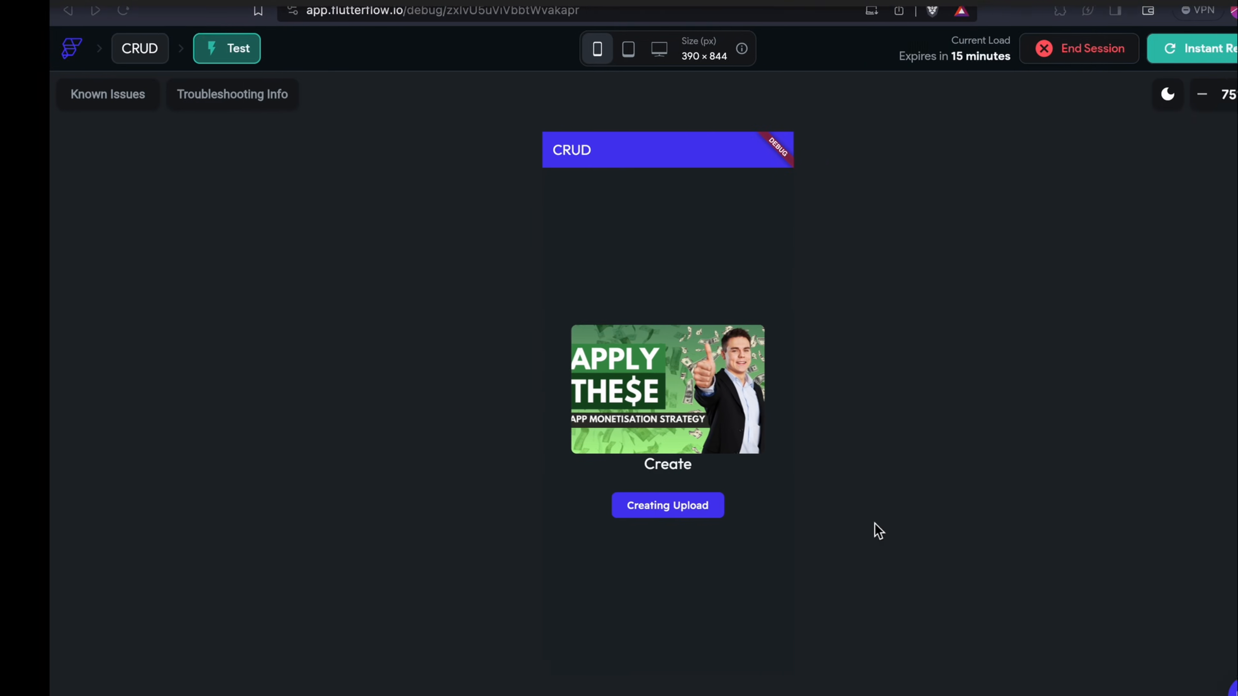
Reload the test app, upload Ecommerce Back-end (1).png, view it on Read Image, then return Home
left_click(1106, 63)
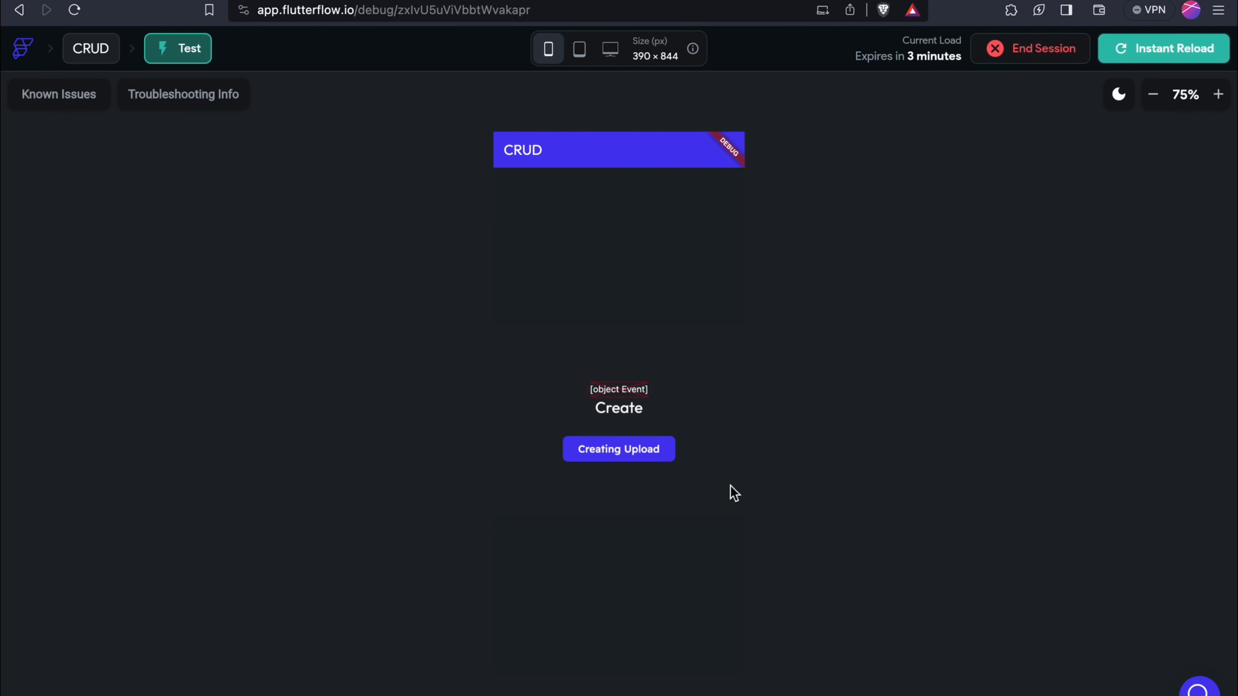
left_click(646, 458)
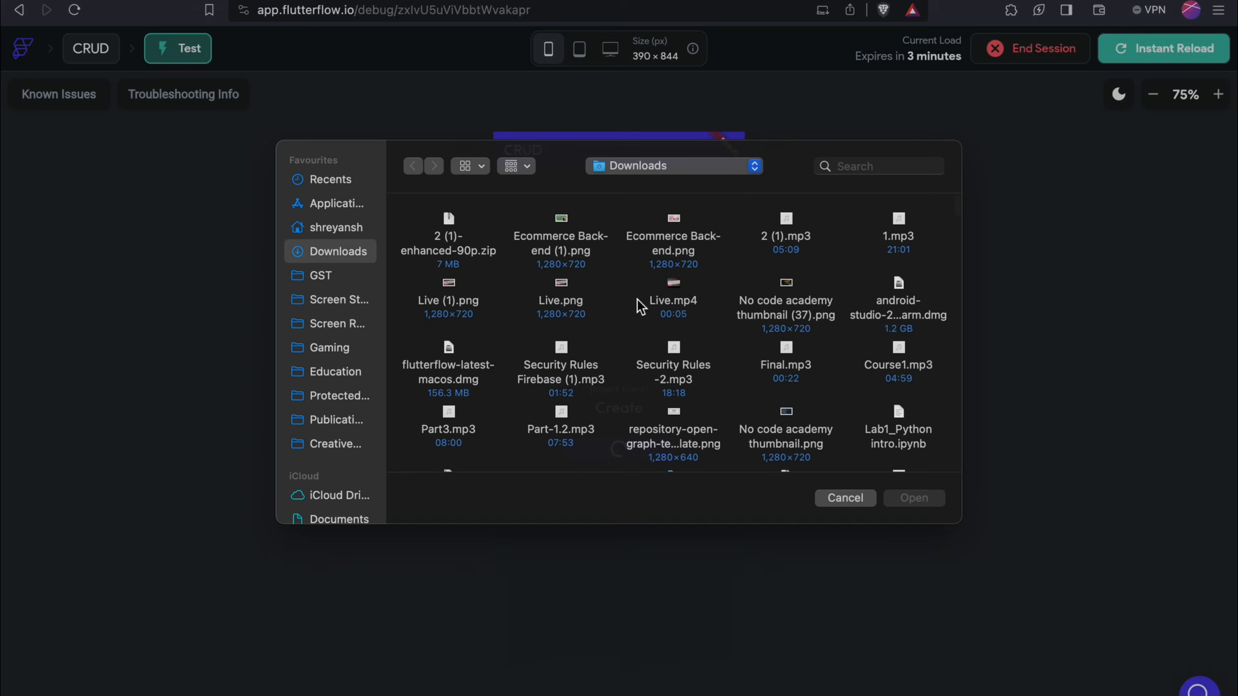
left_click(579, 274)
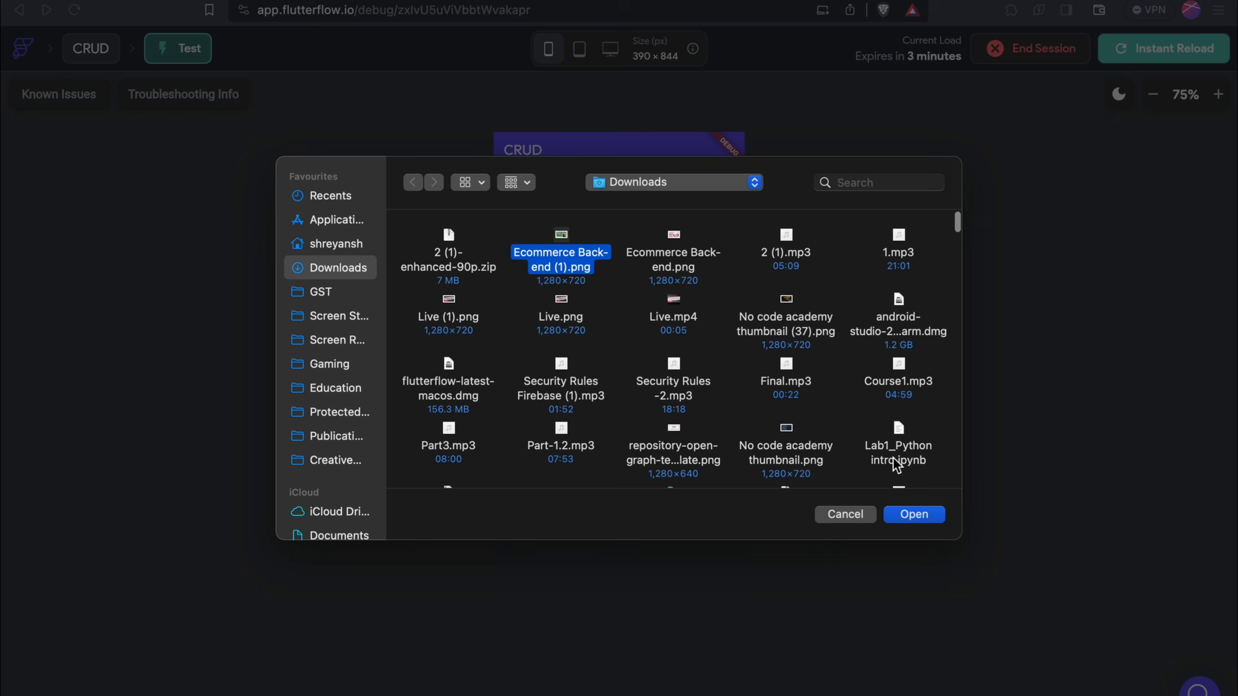
left_click(928, 515)
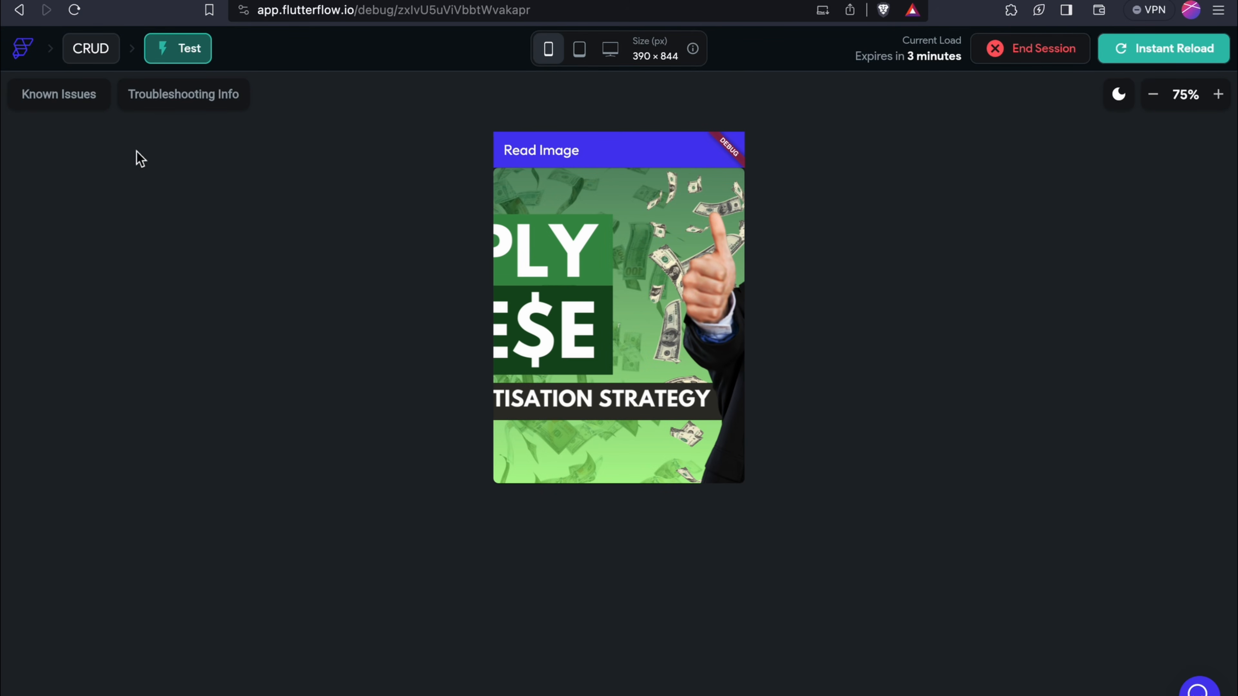
left_click(19, 11)
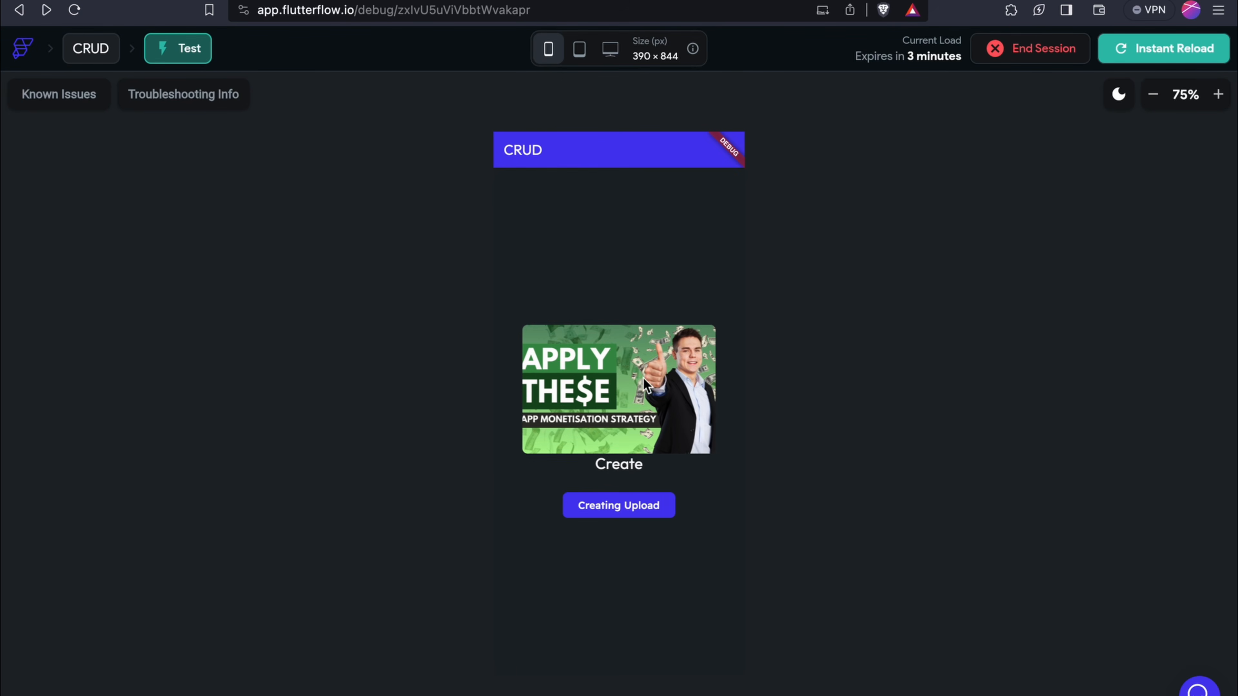
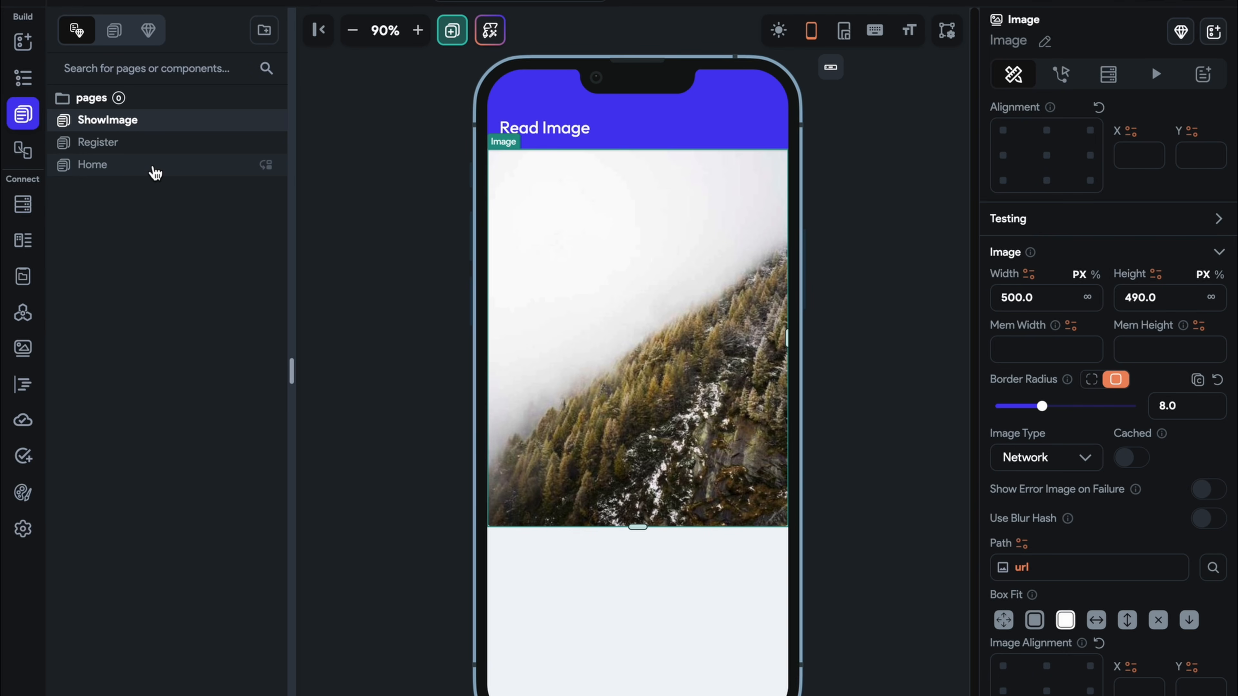
Search the widget palette for 'but' and place a Button below the image
left_click(695, 299)
left_click(23, 42)
left_click(132, 76)
type("b")
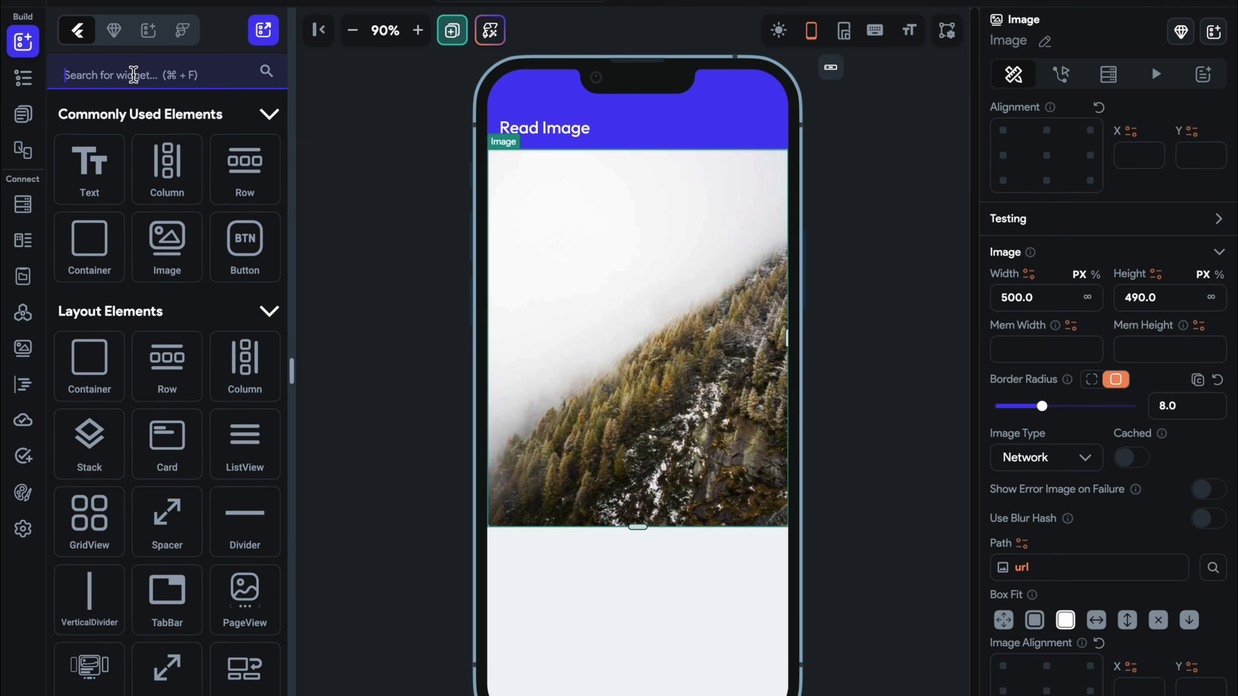
type("ut")
left_click_drag(97, 168, 638, 649)
Set the column's item spacing to 20 and relabel the button 'Update'
left_click(757, 575)
left_click(1069, 610)
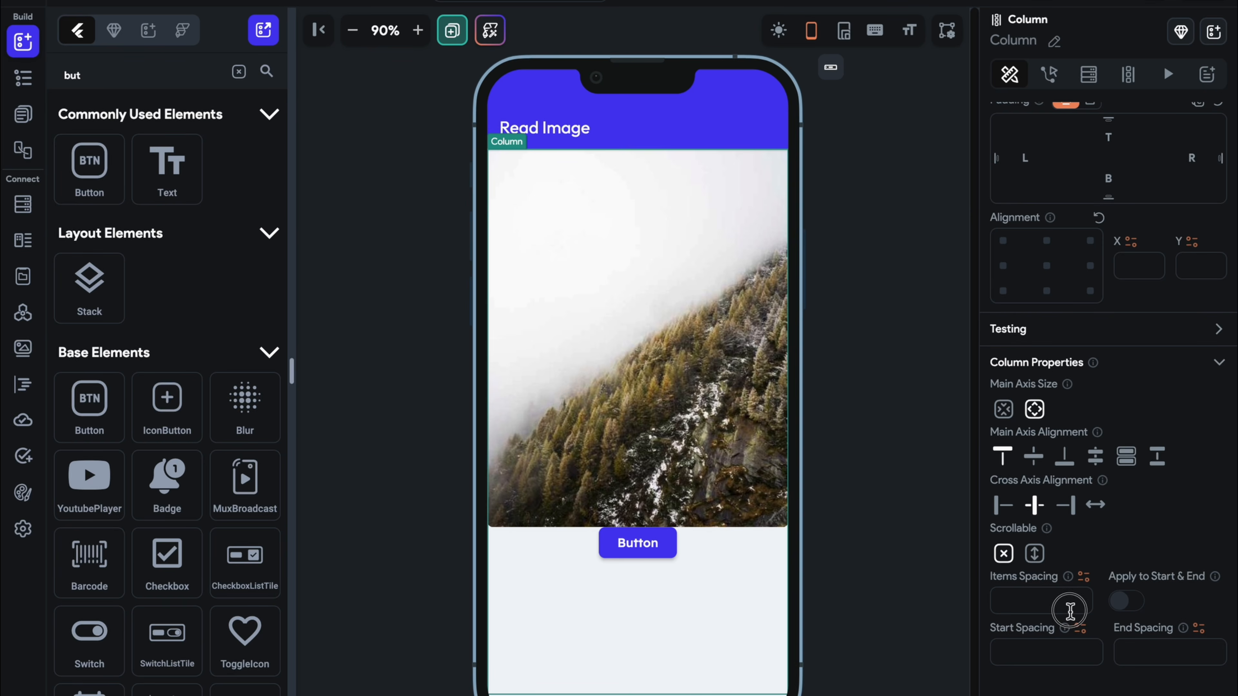
type("20")
left_click(644, 559)
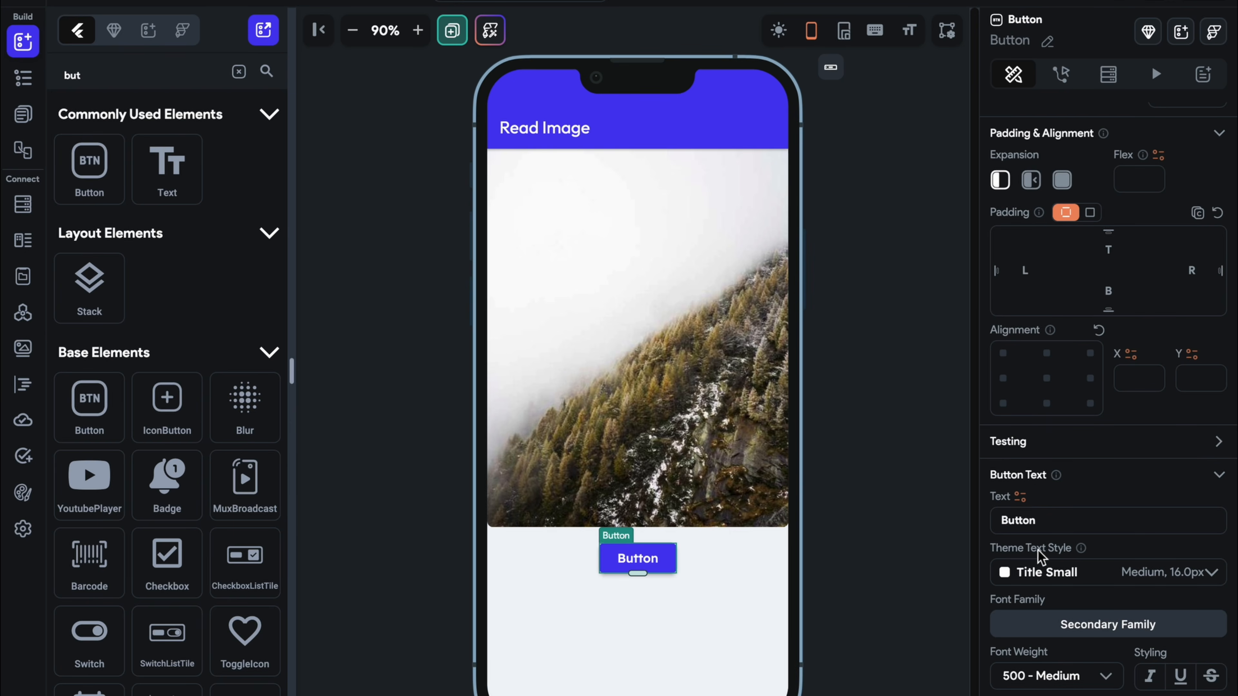
left_click_drag(1042, 521, 983, 528)
type("Update")
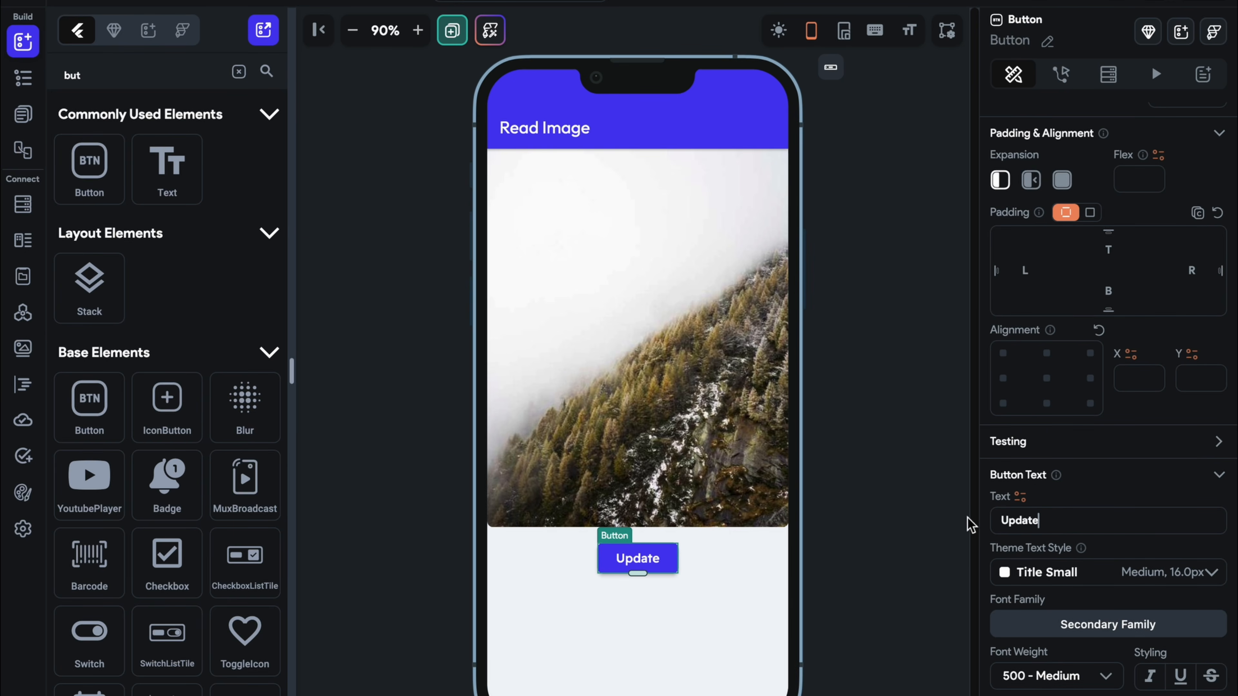
Inspect the Update button's action editor, leaving it without actions
left_click(940, 547)
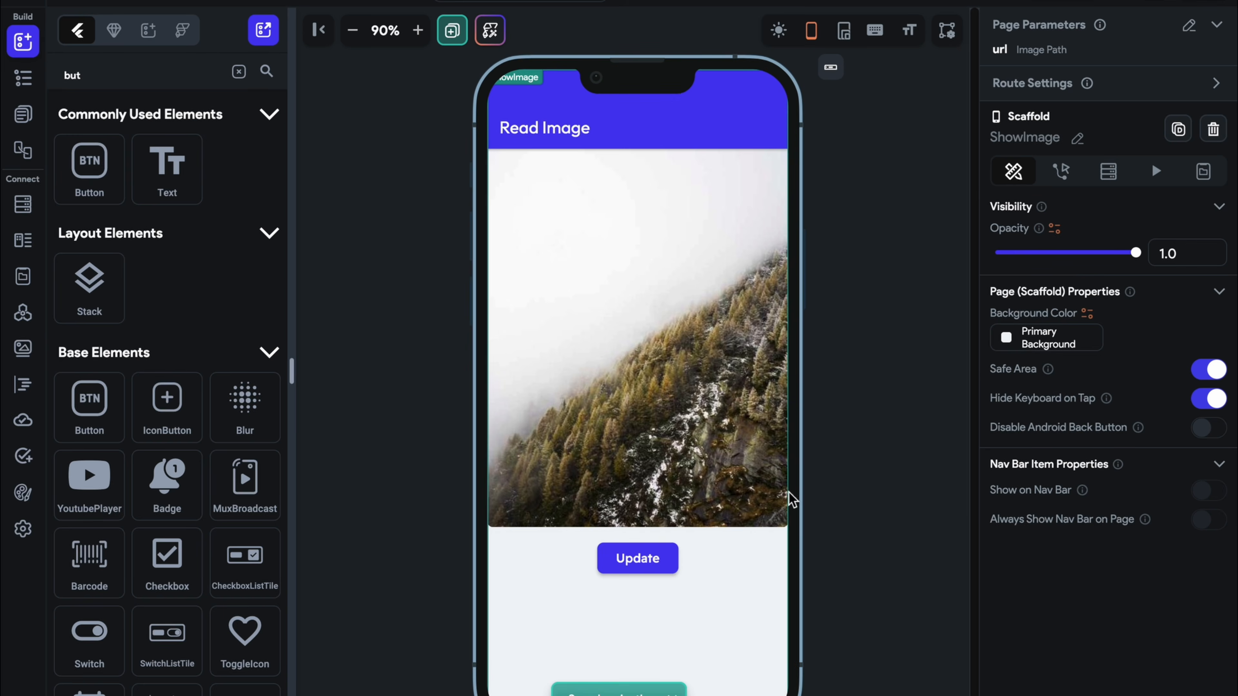
left_click(641, 559)
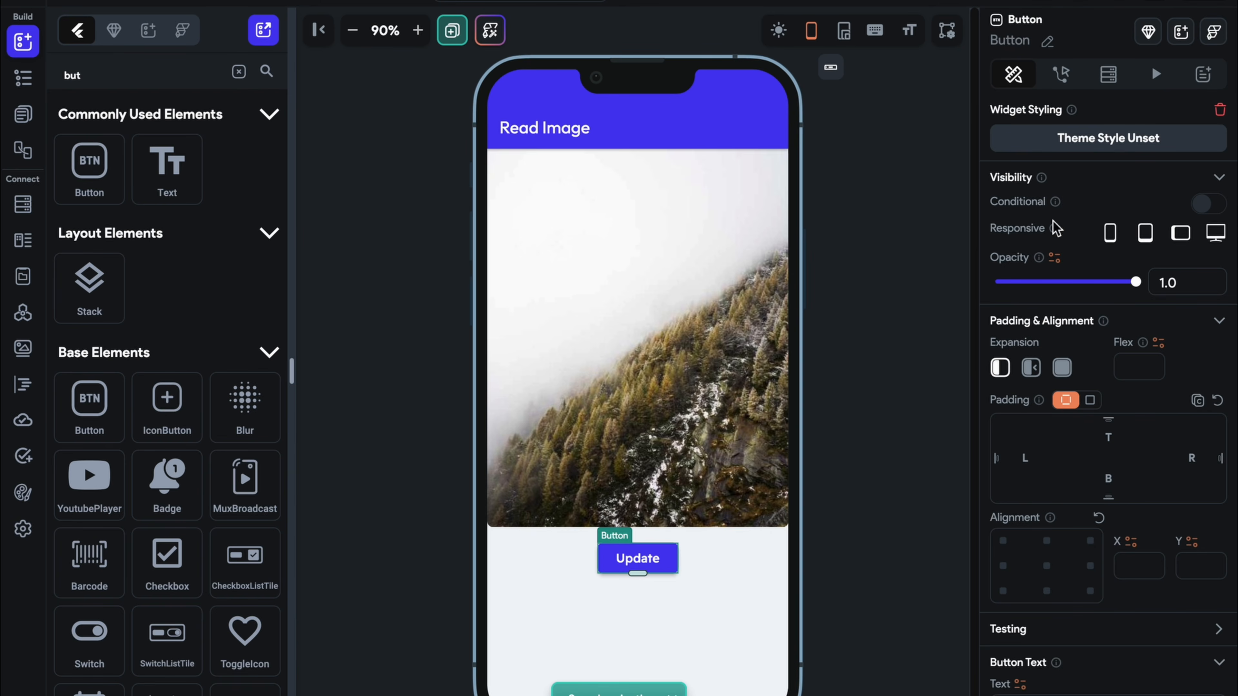
left_click(1067, 86)
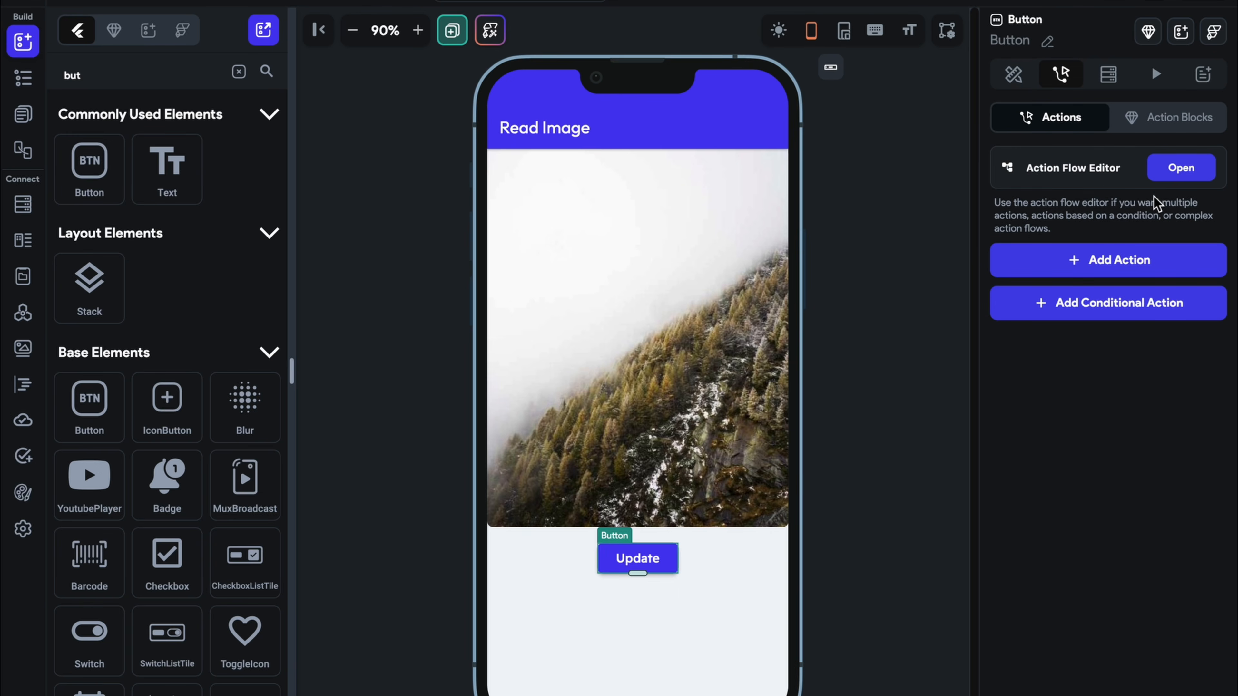
left_click(1174, 170)
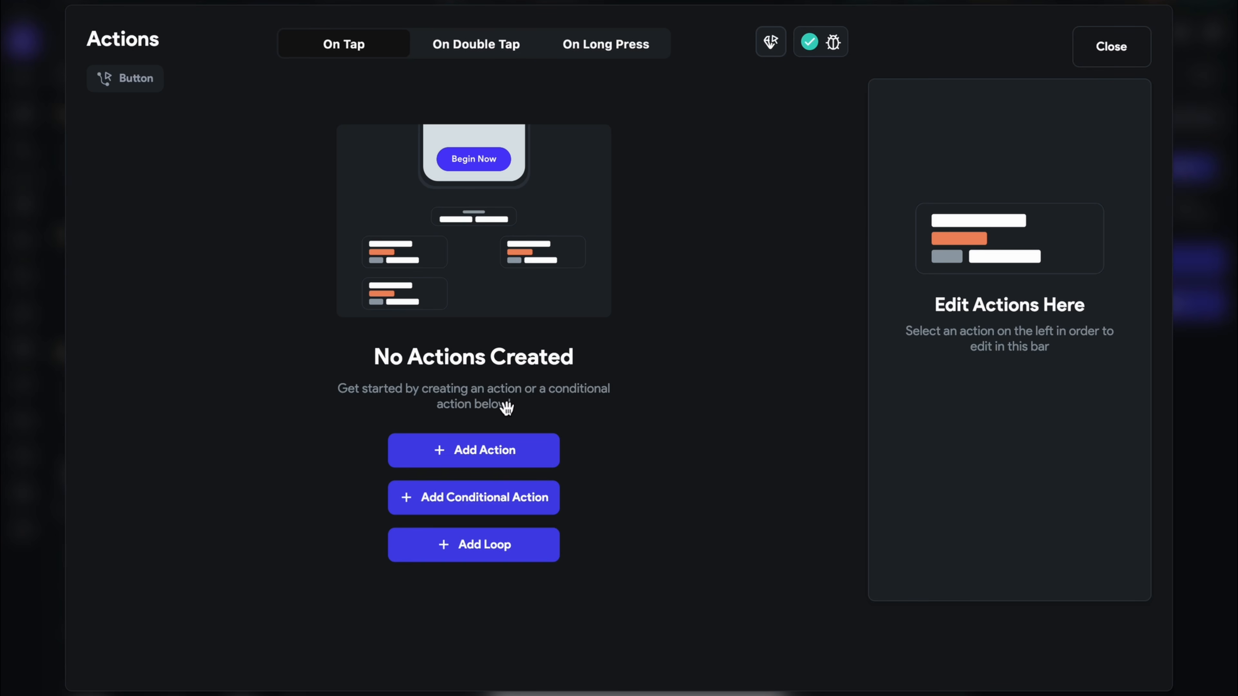
left_click(1110, 46)
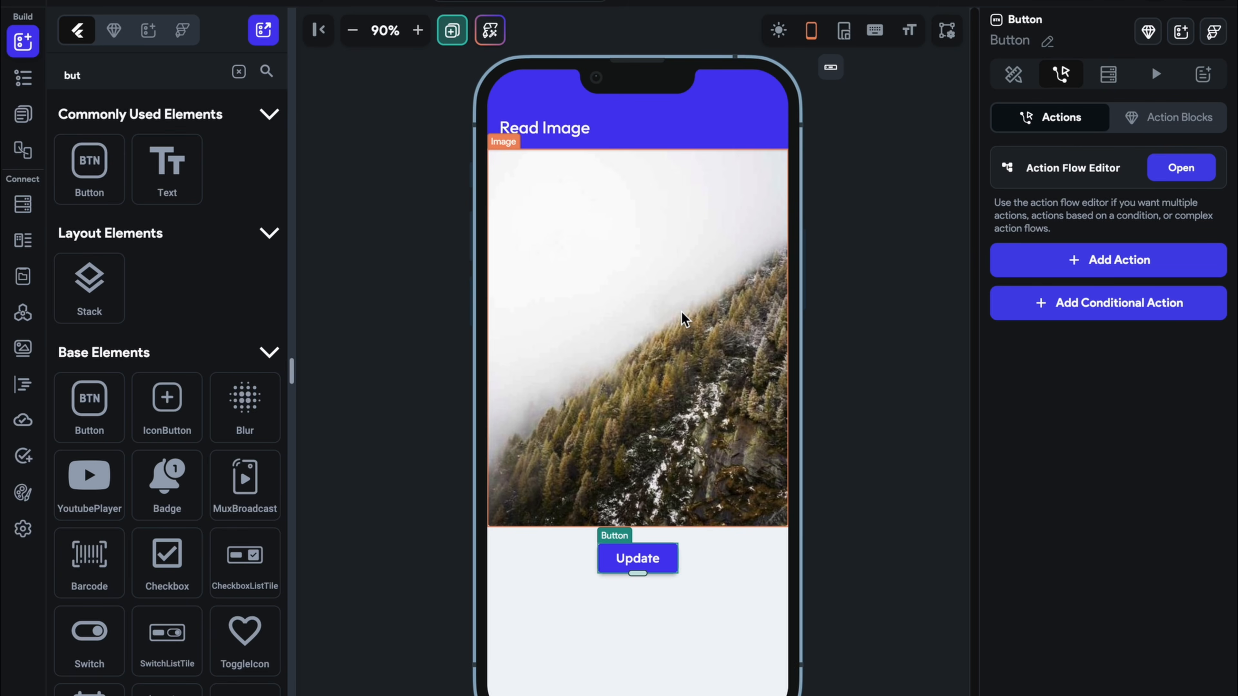
Create local page state field imagePath: type ImagePath, nullable, initial value cleared
left_click(870, 415)
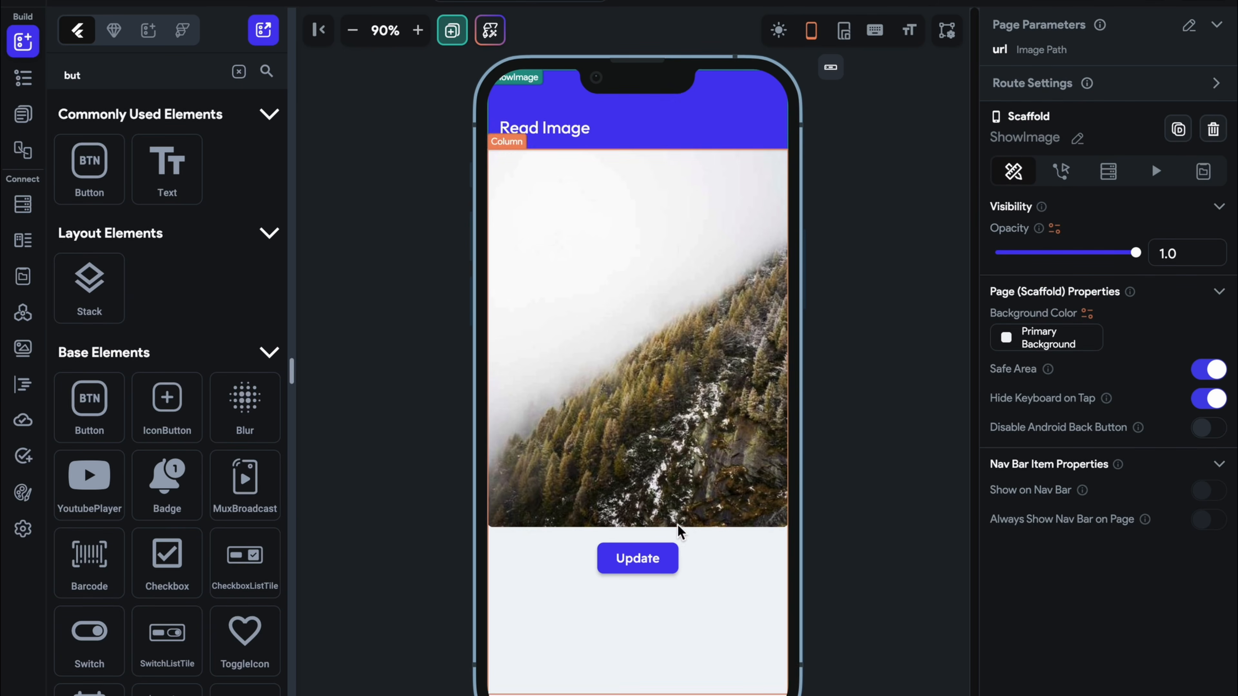
left_click(1213, 174)
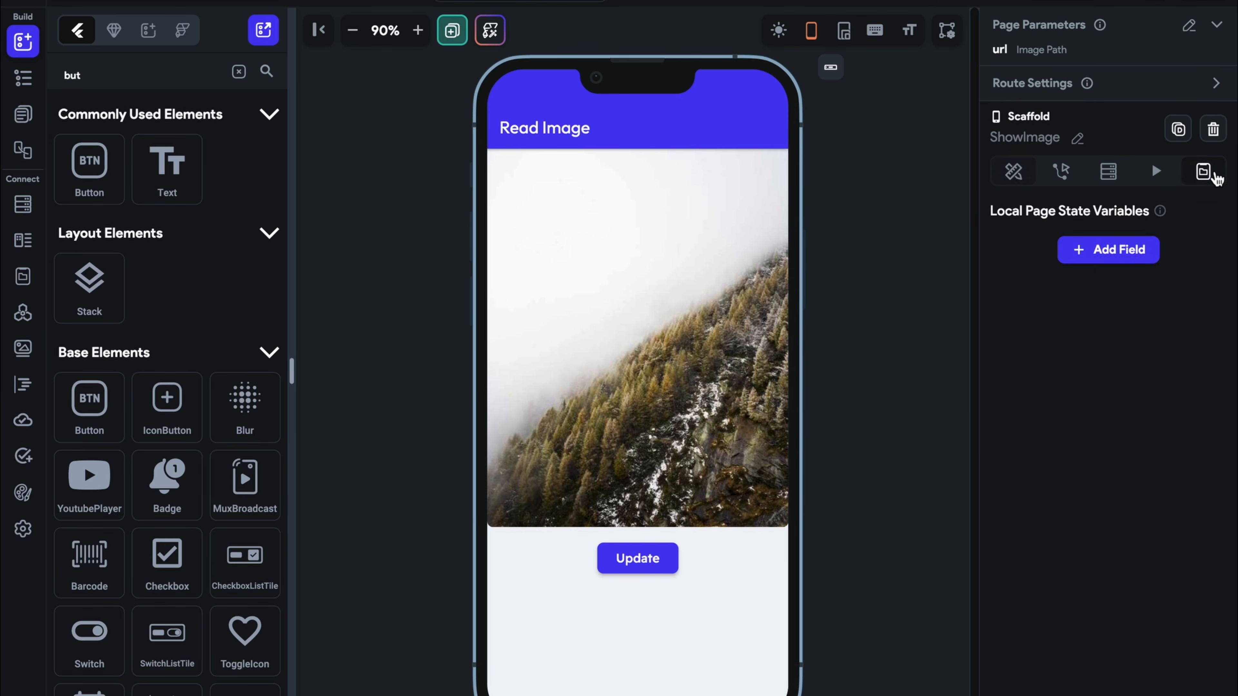
left_click(1085, 268)
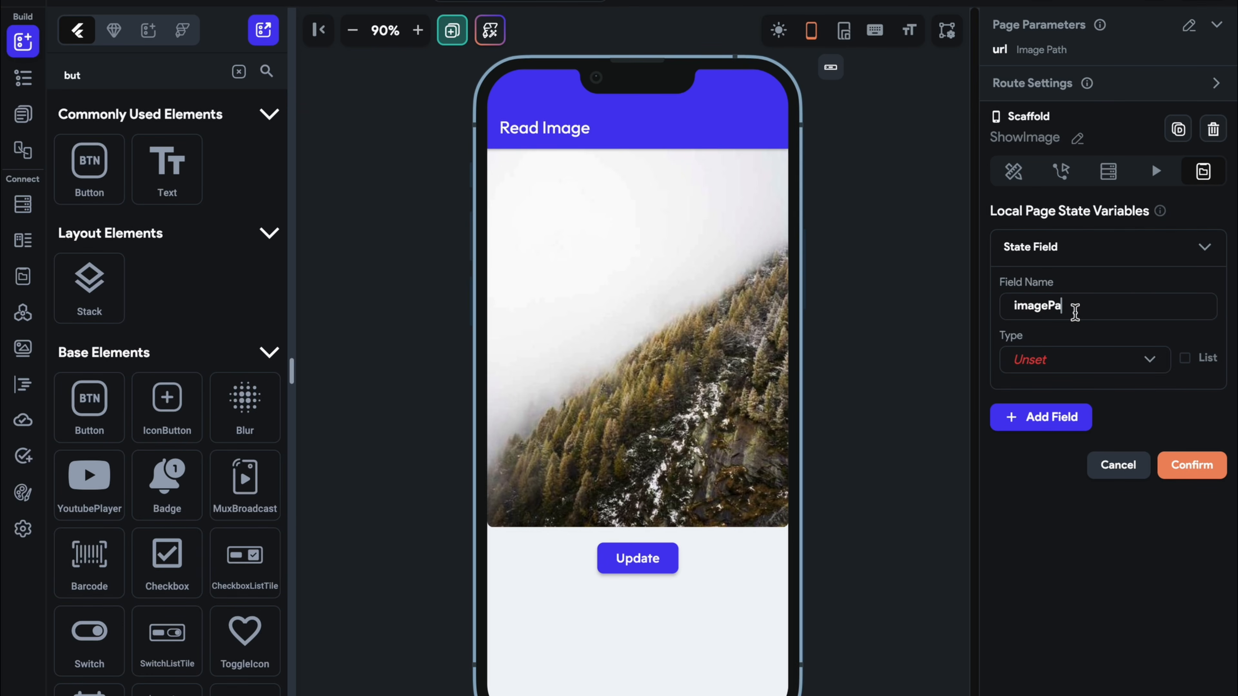
left_click(1086, 368)
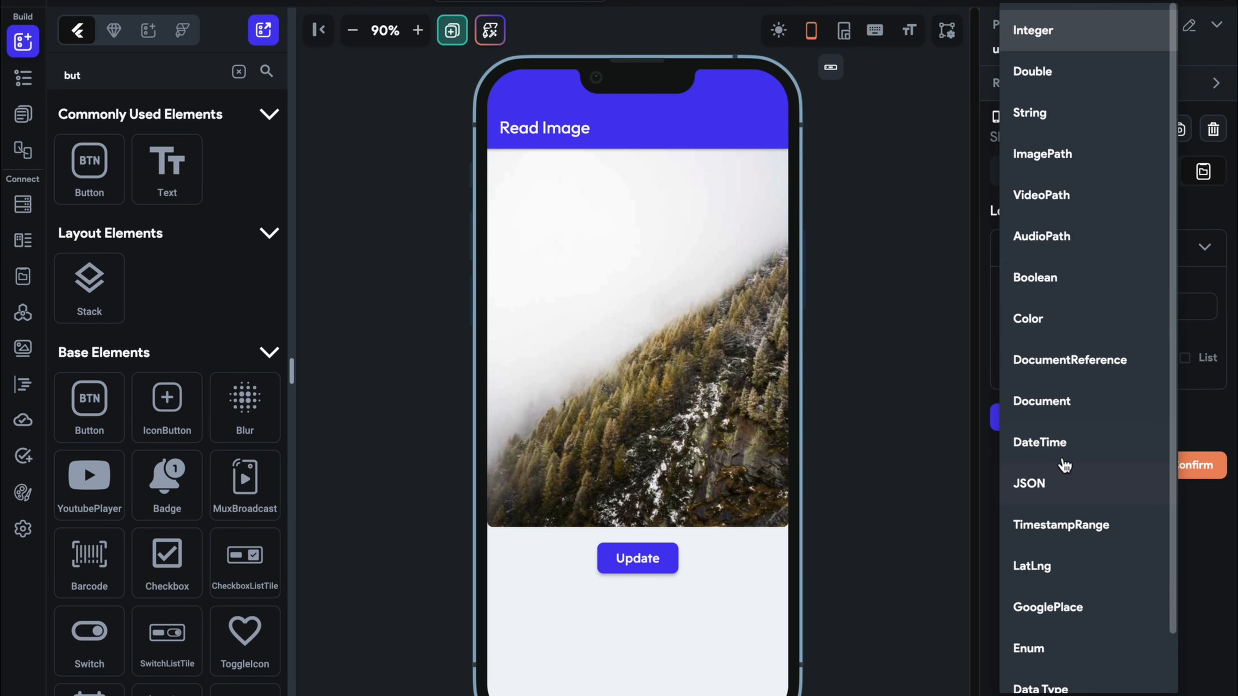
left_click(1075, 168)
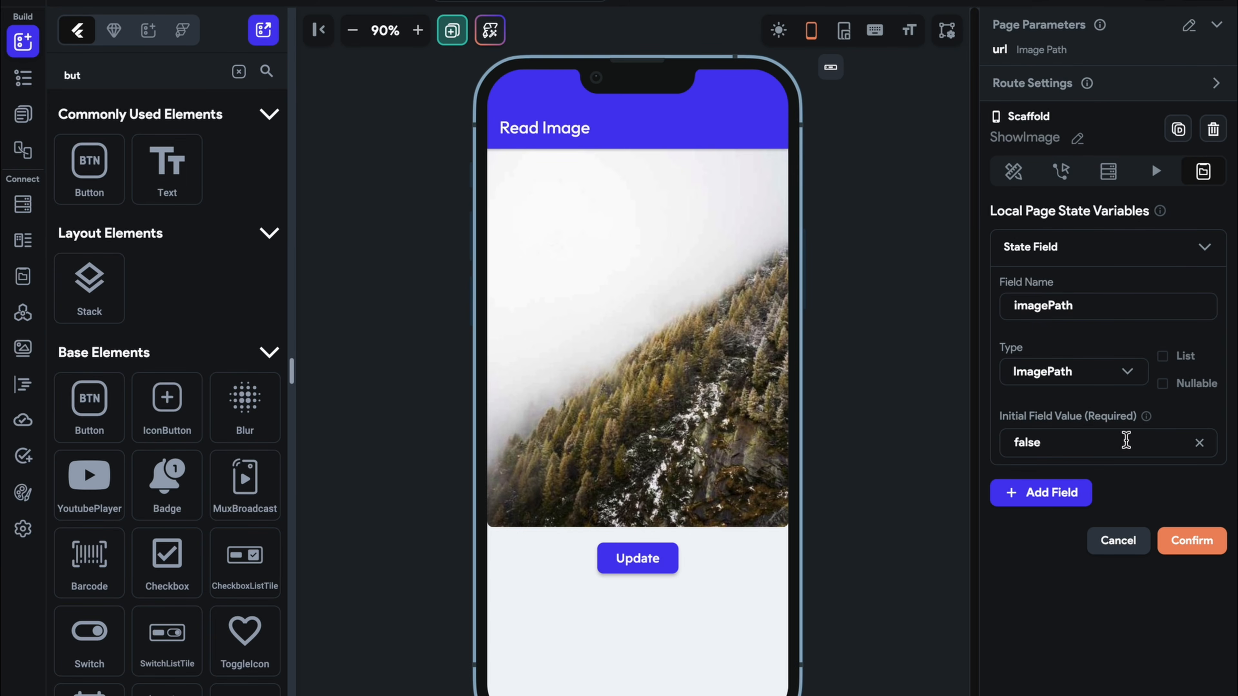
left_click(1179, 389)
left_click(1199, 442)
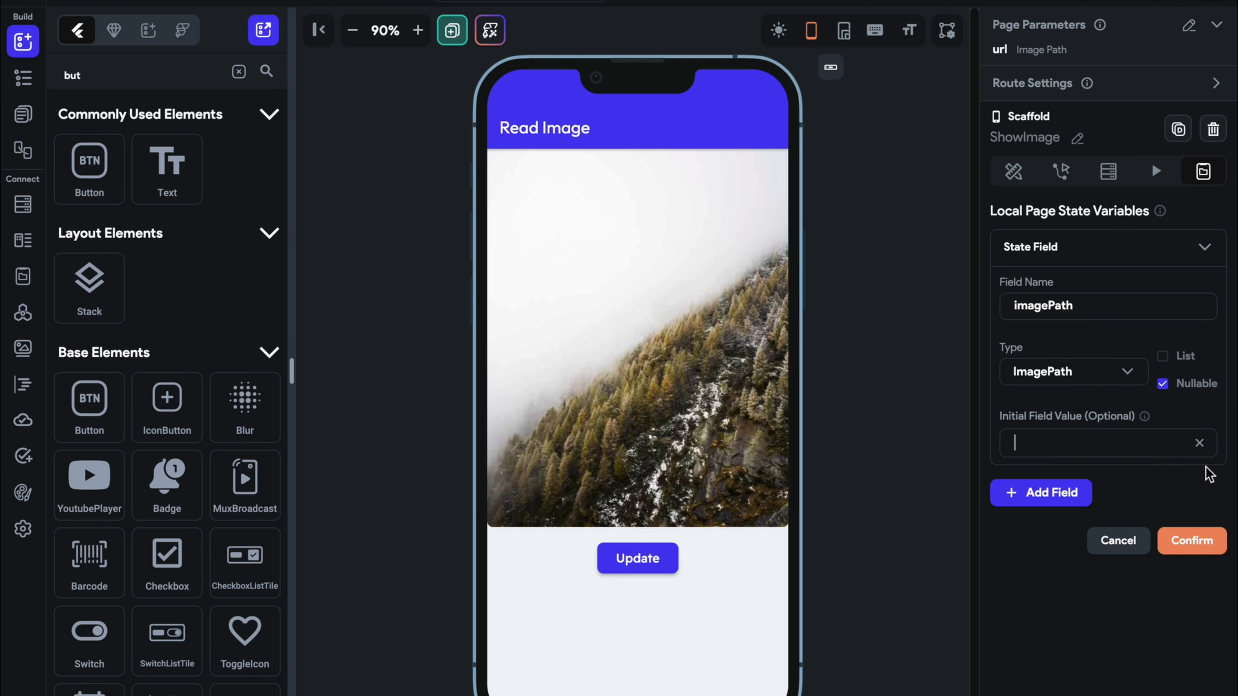
left_click(1196, 542)
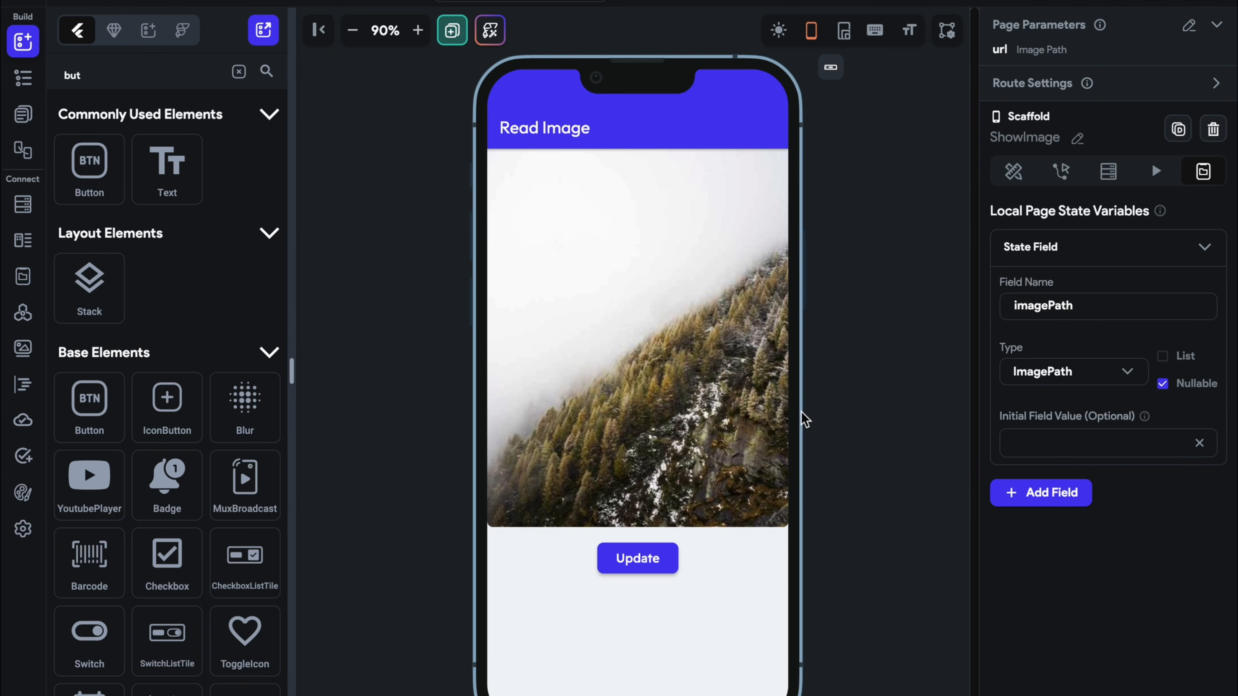
left_click(1075, 170)
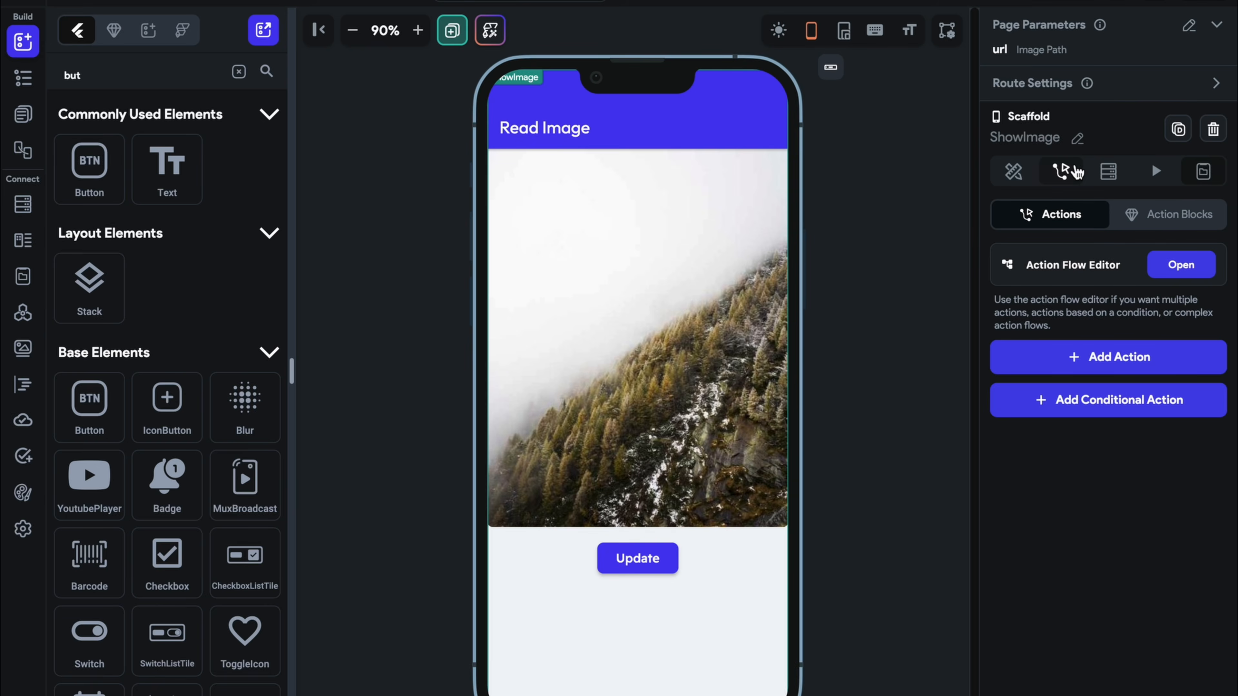
Add an On Page Load Update Page State action setting imagePath to the url parameter
left_click(1154, 273)
left_click(555, 442)
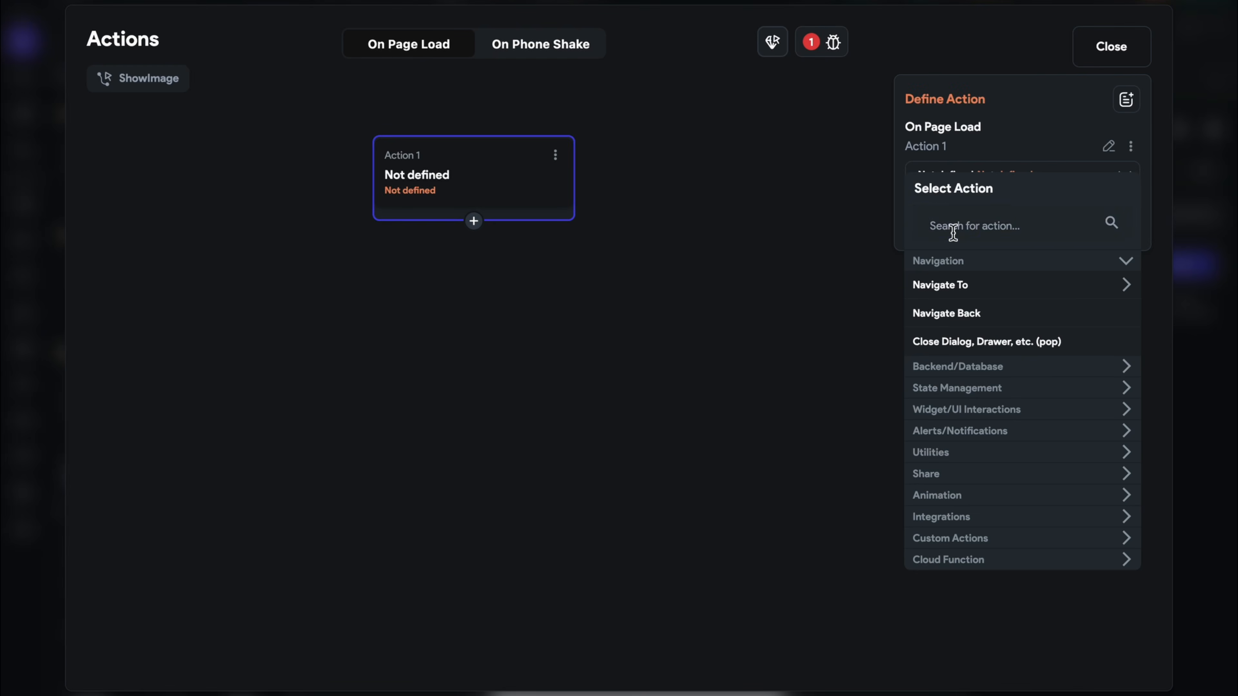
left_click(953, 232)
type("update")
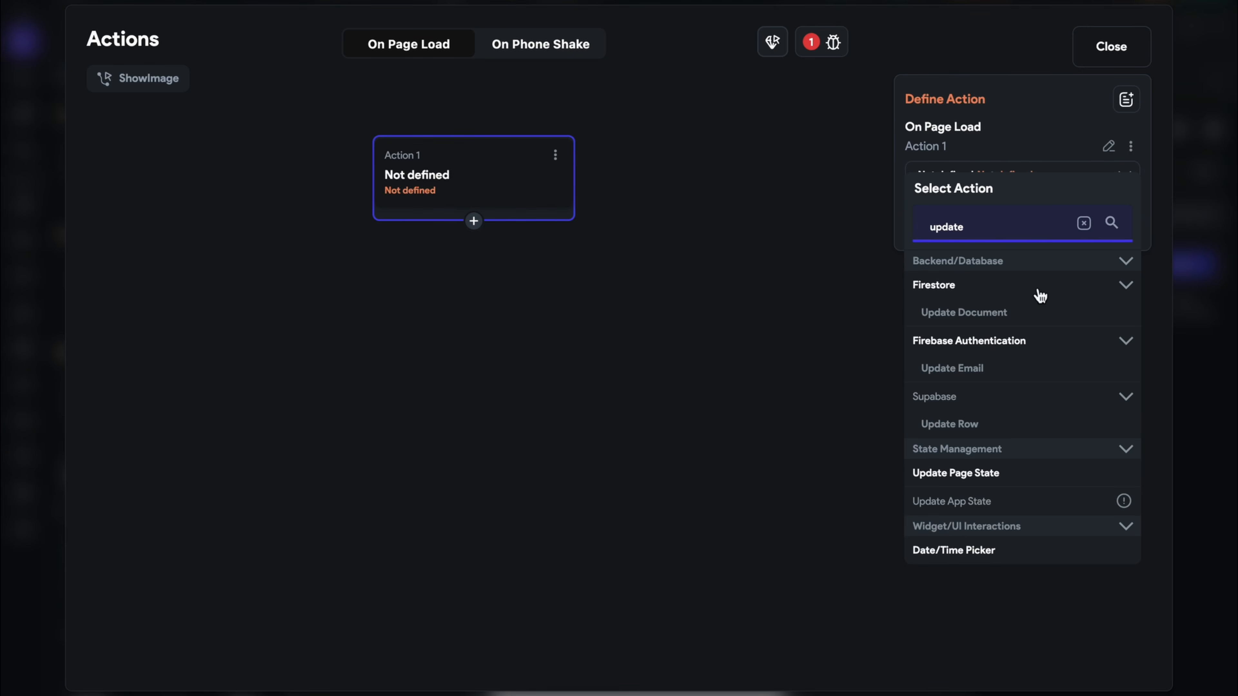
left_click(977, 473)
left_click(997, 254)
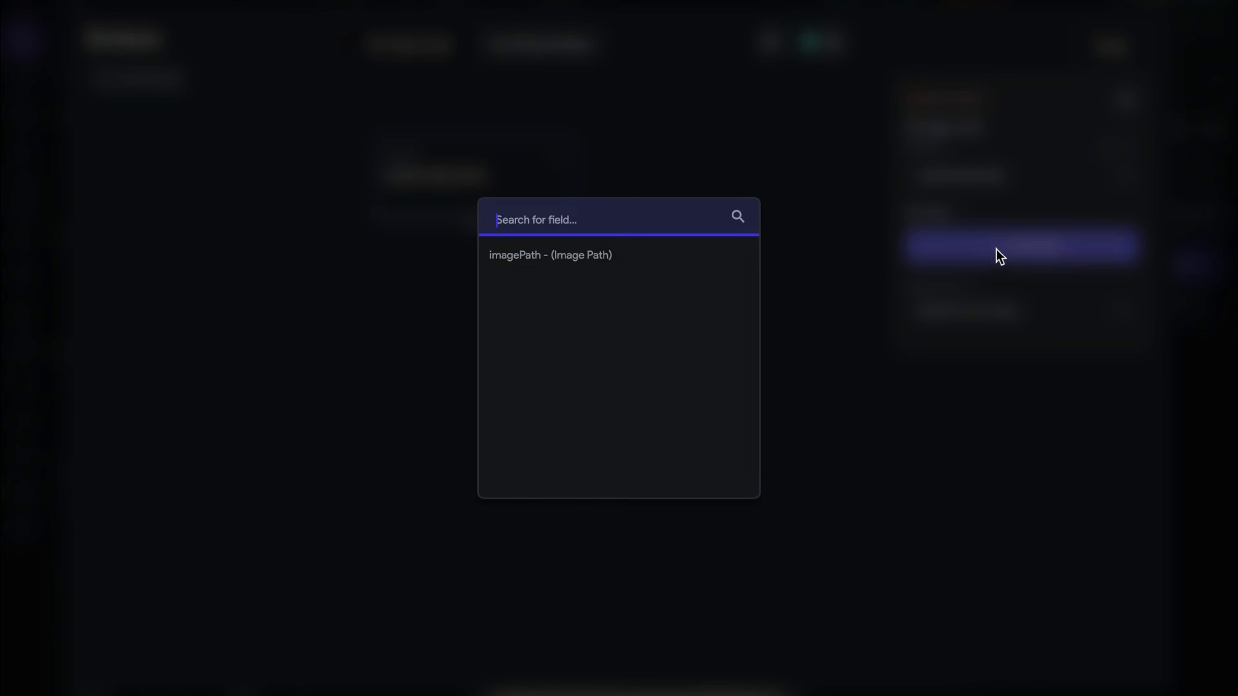
left_click(558, 257)
left_click(977, 316)
left_click(975, 317)
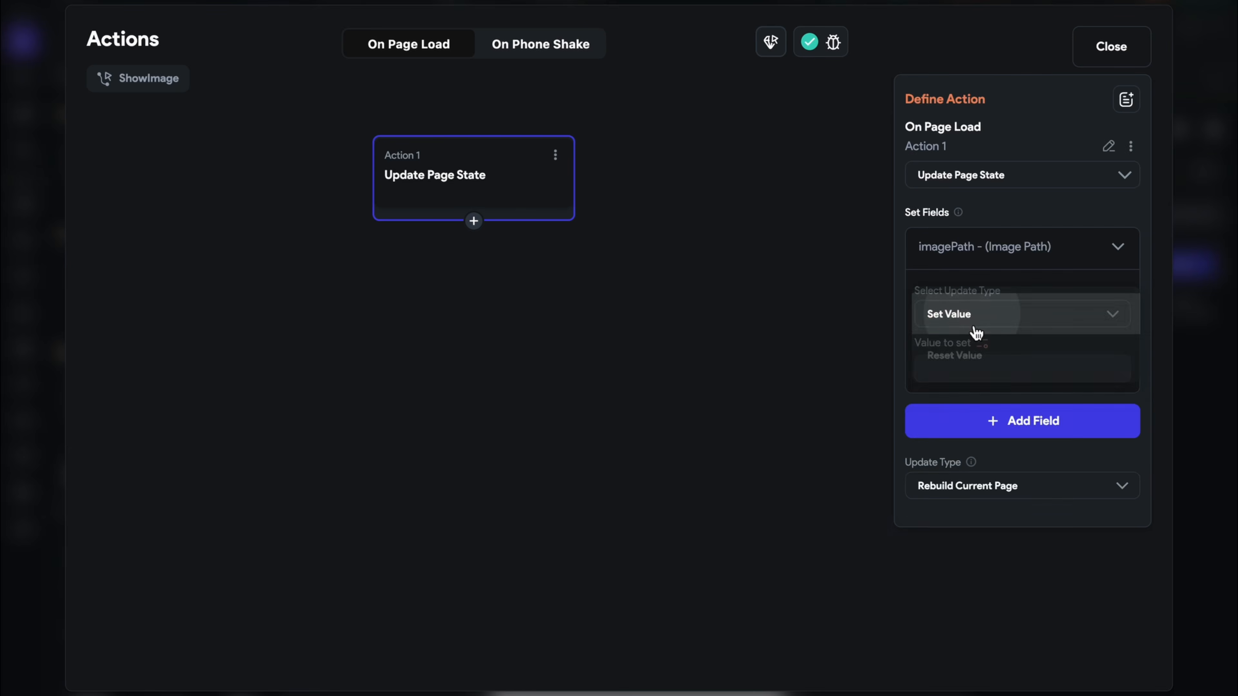
left_click(981, 344)
left_click(682, 485)
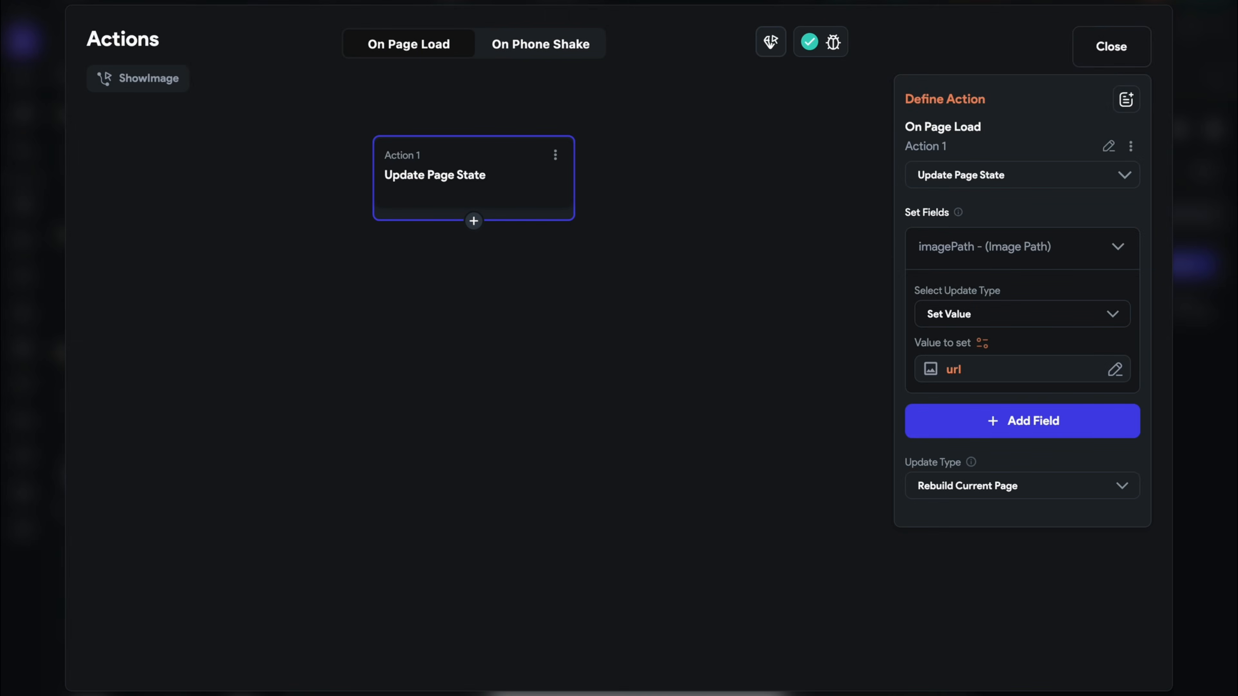
left_click(1116, 54)
Rebind the Image's network path to the imagePath page state variable
left_click(691, 279)
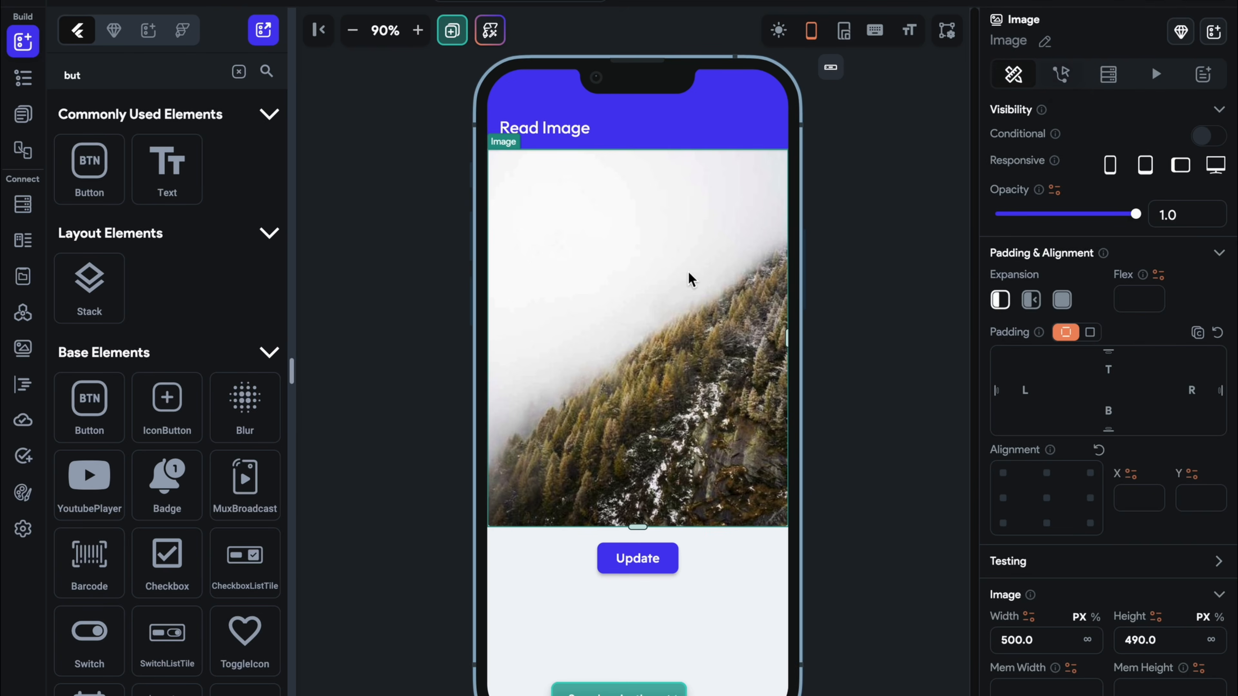
scroll(1151, 473, "down", 5)
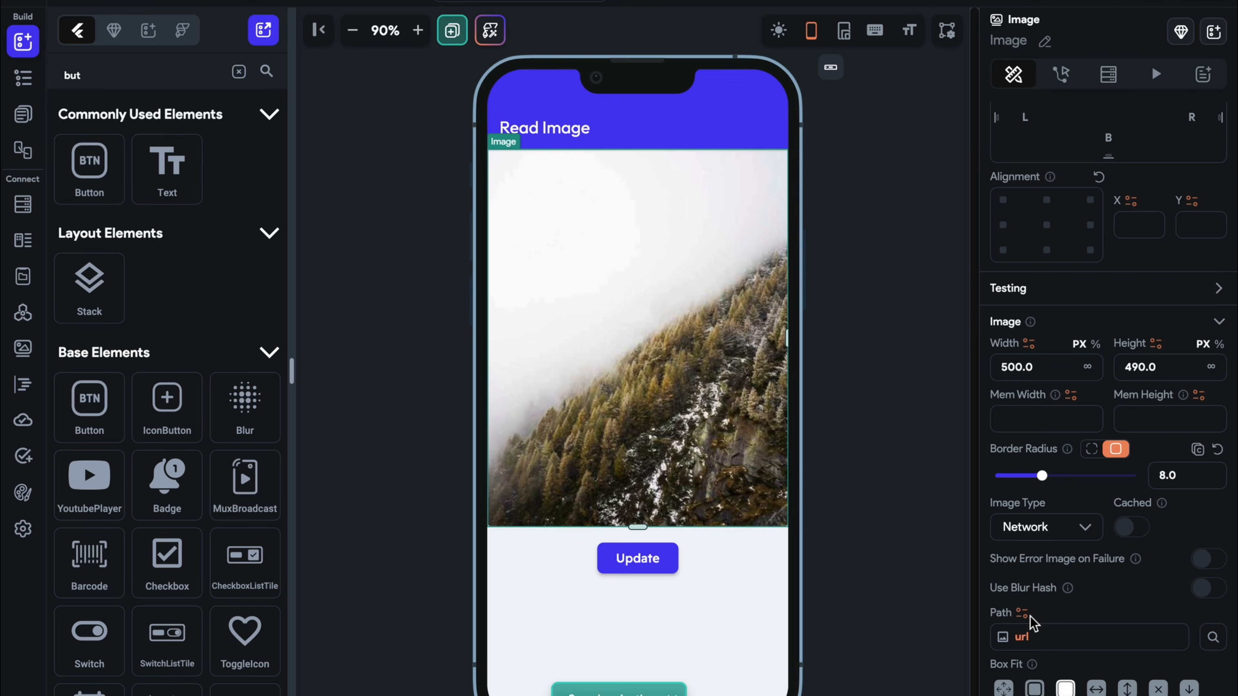
left_click(1024, 633)
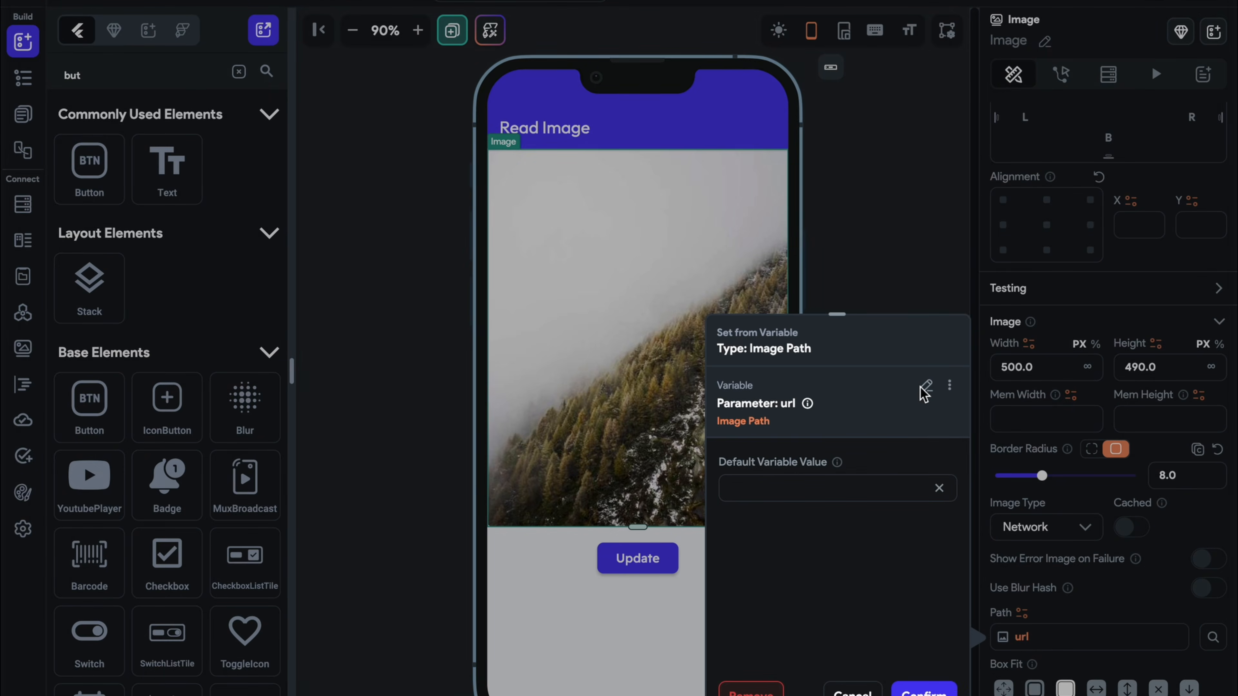
left_click(926, 394)
left_click(818, 632)
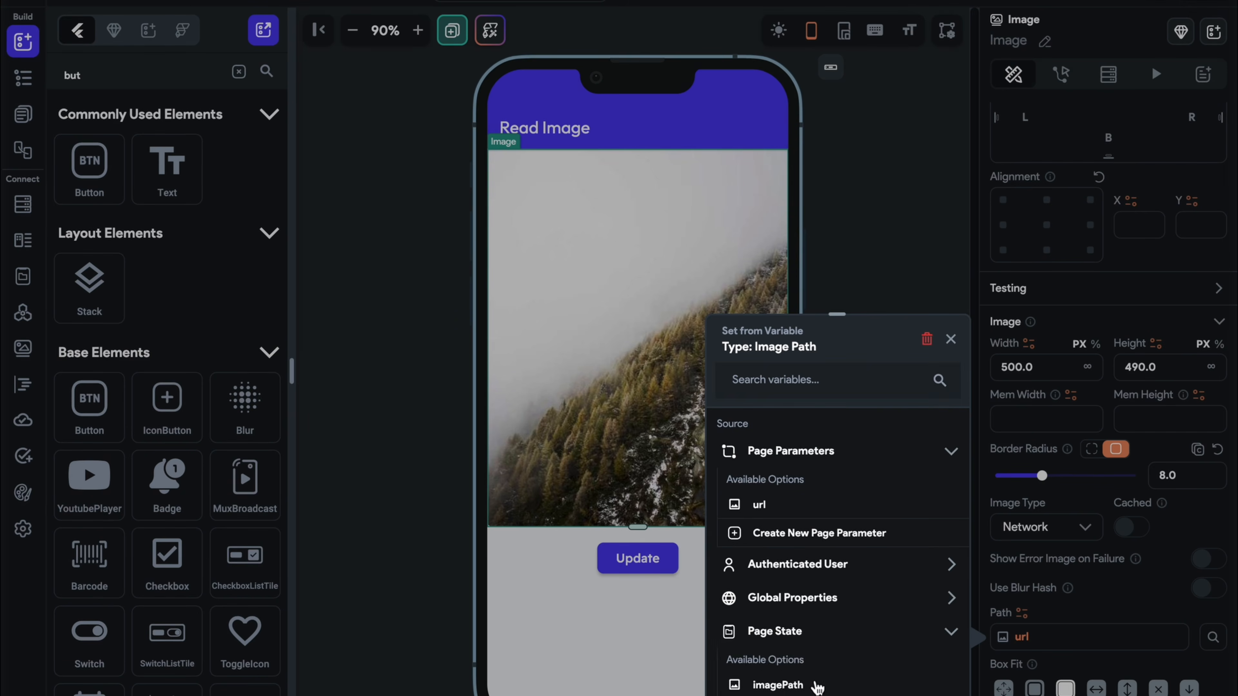
left_click(817, 688)
left_click(923, 690)
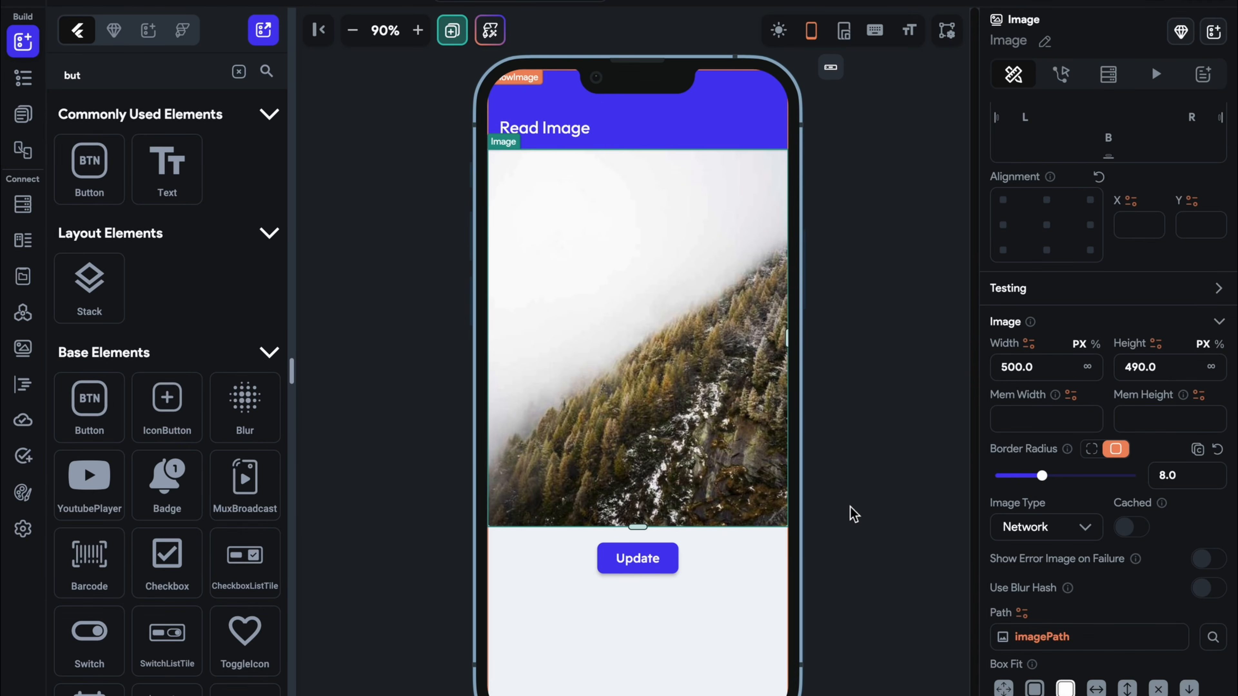
Add a Delete Data action on the Update button: Firebase storage, URL from imagePath
left_click(636, 562)
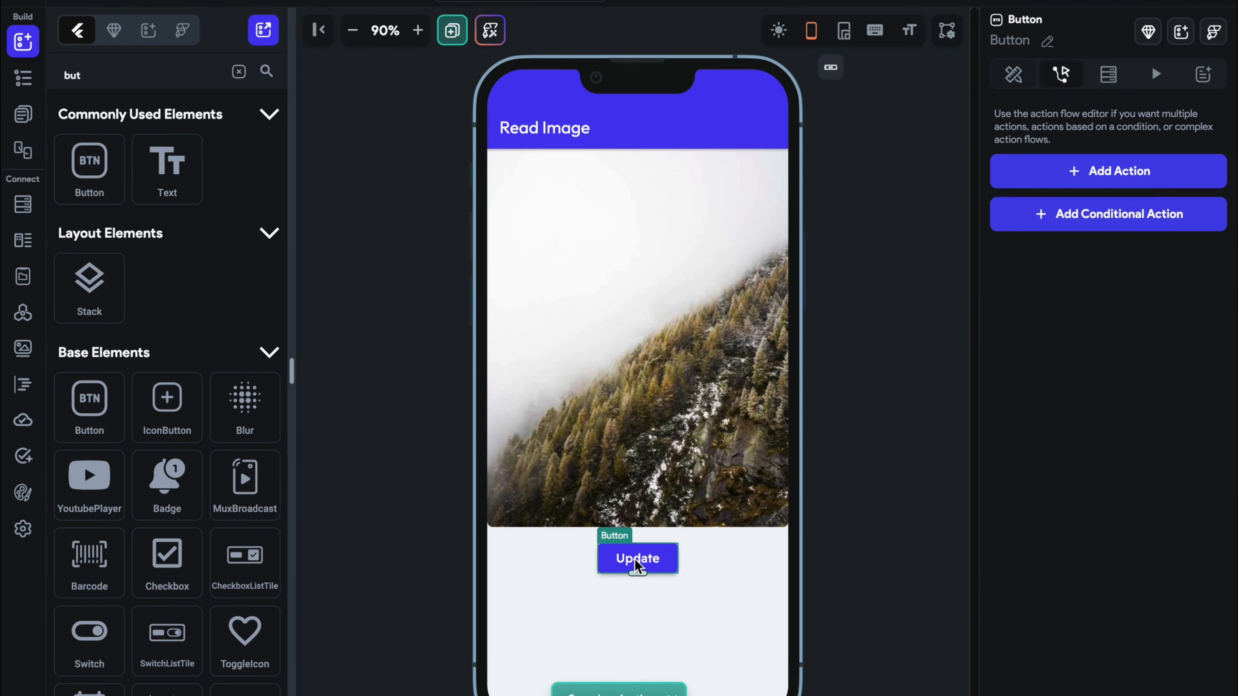
left_click(1022, 256)
left_click(1030, 389)
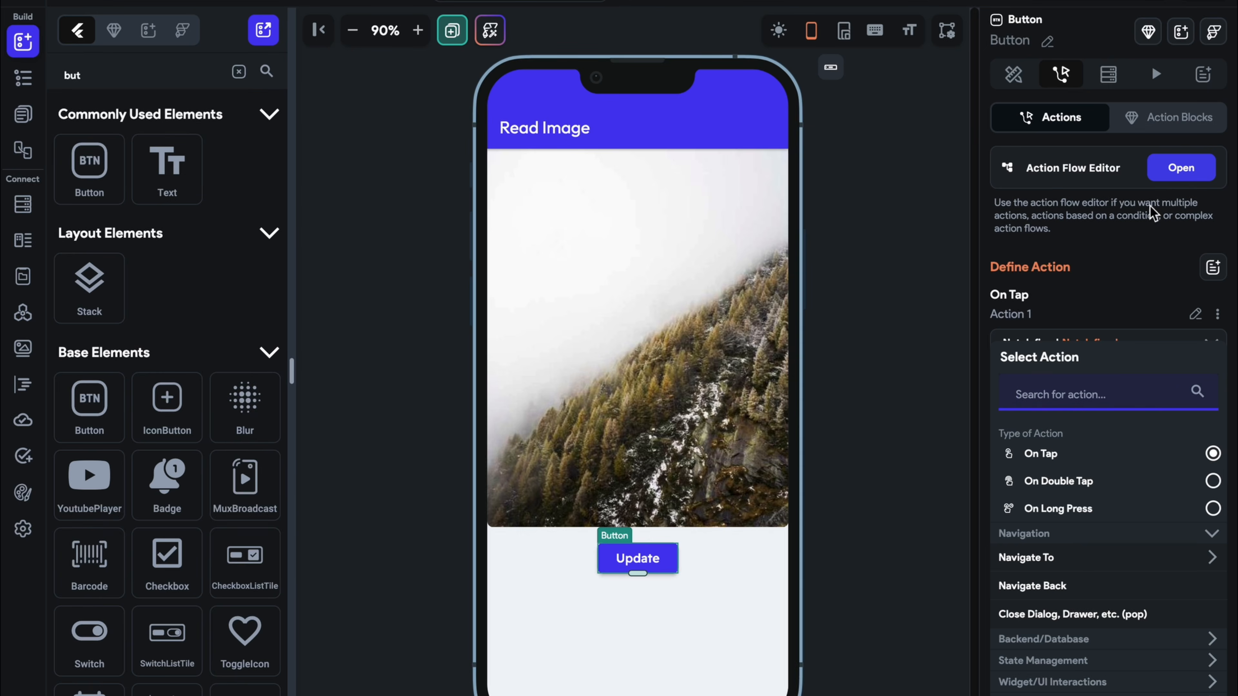
left_click(1180, 167)
left_click(1000, 222)
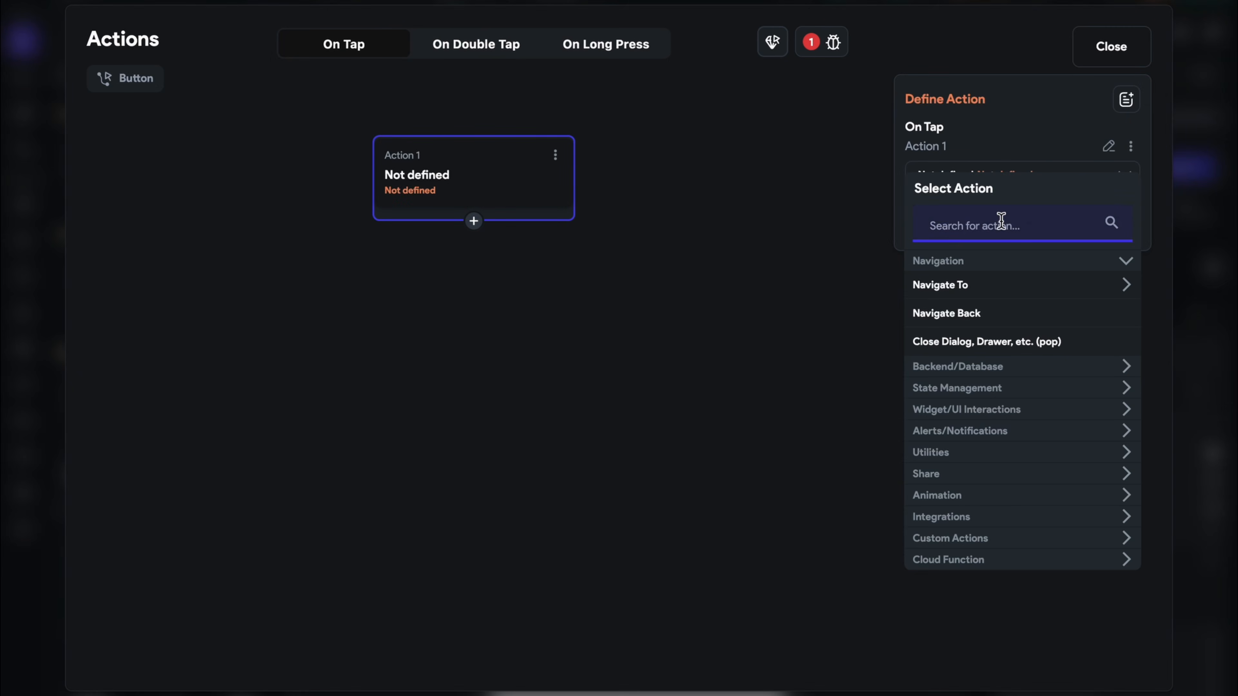
type("dele")
left_click(939, 479)
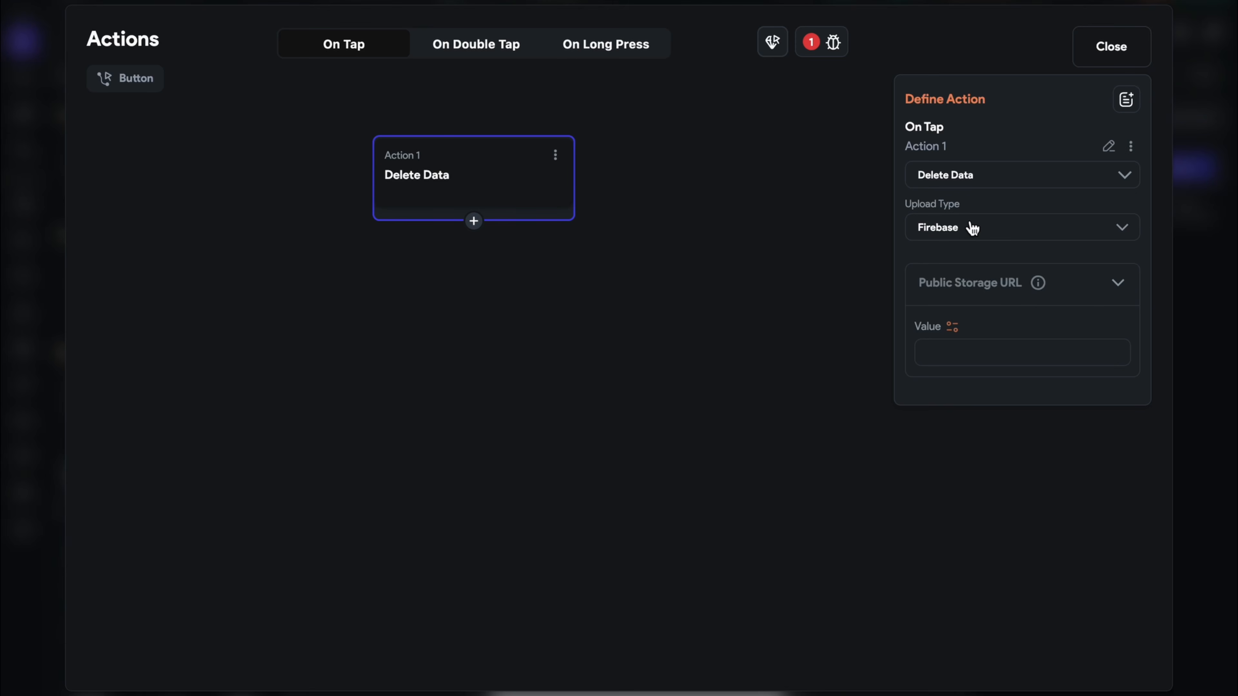
left_click(964, 233)
left_click(953, 232)
left_click(952, 327)
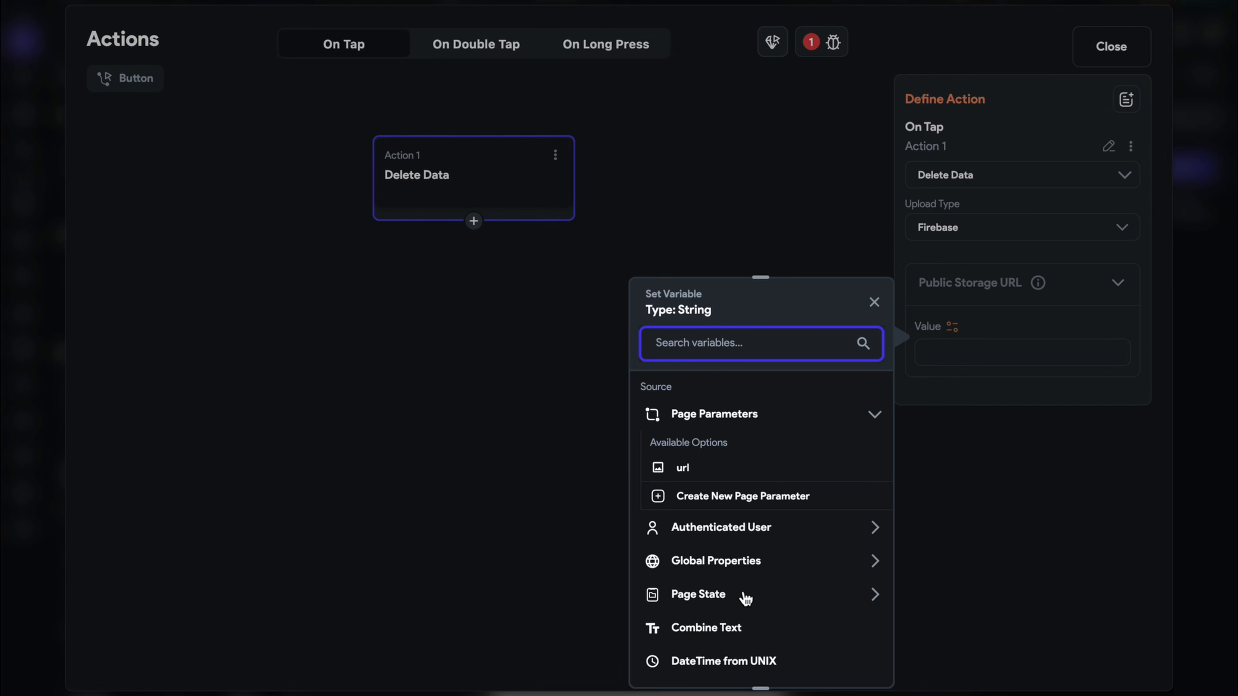
left_click(744, 594)
scroll(746, 597, "down", 2)
left_click(742, 590)
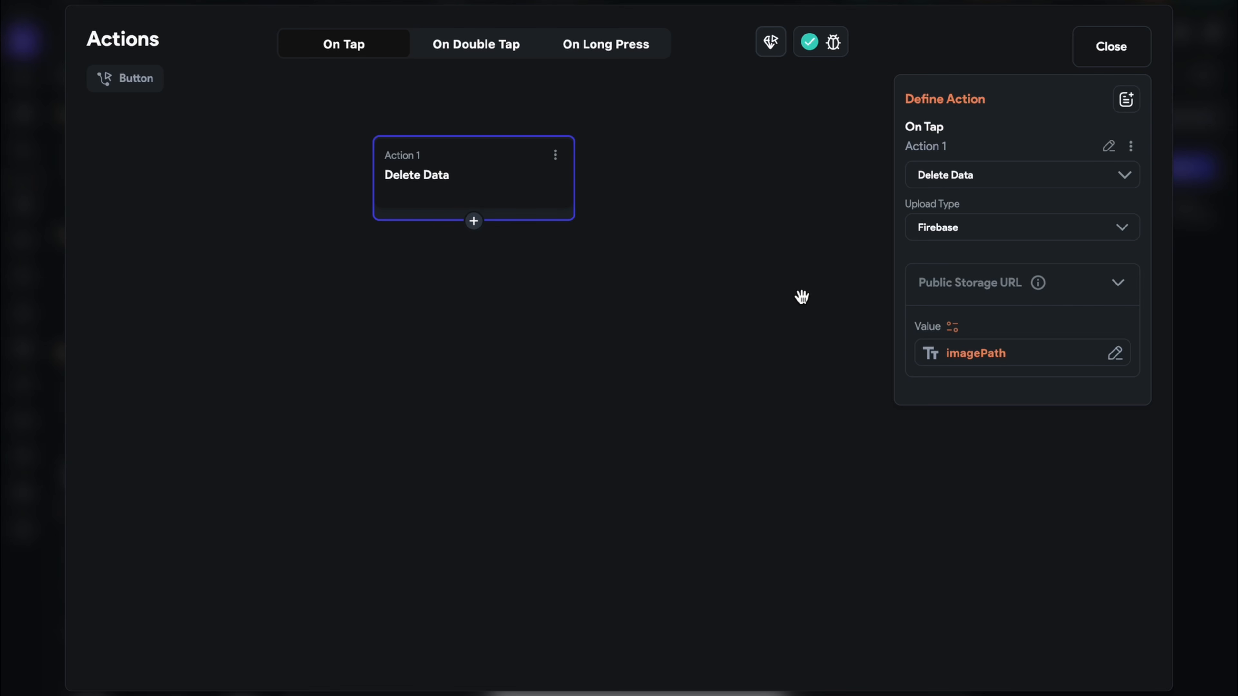
Add an Upload/Save File action storing any file type in Firebase
left_click(474, 221)
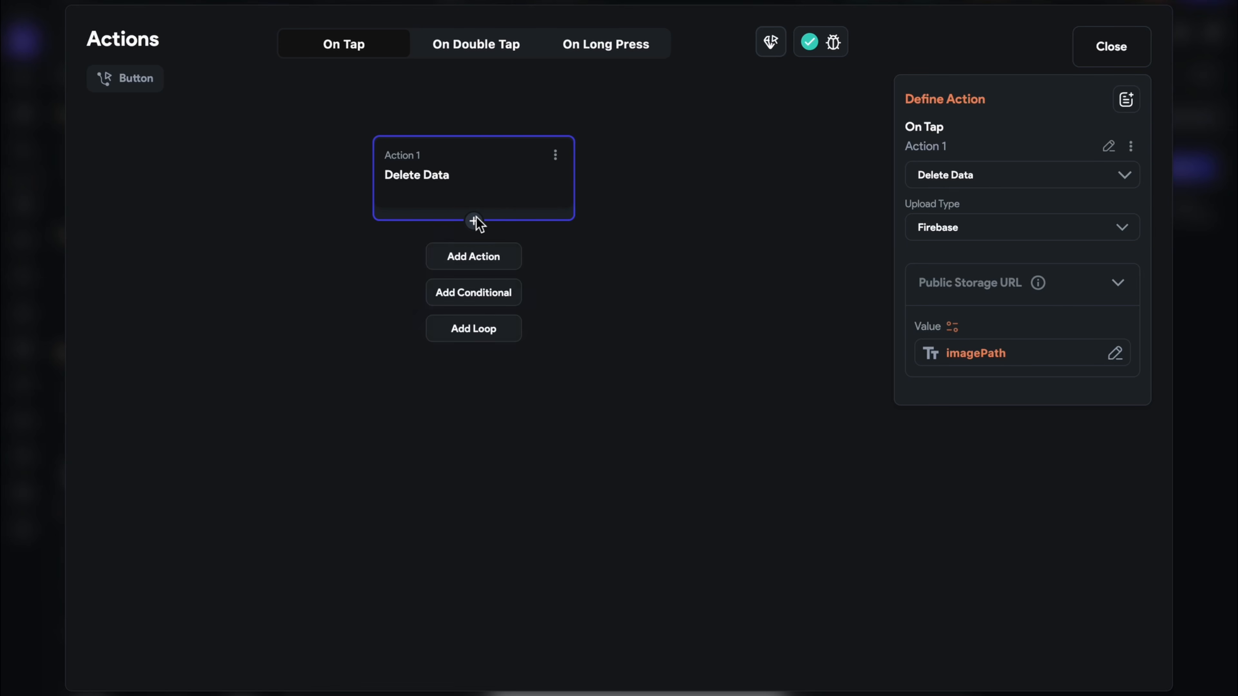
left_click(503, 259)
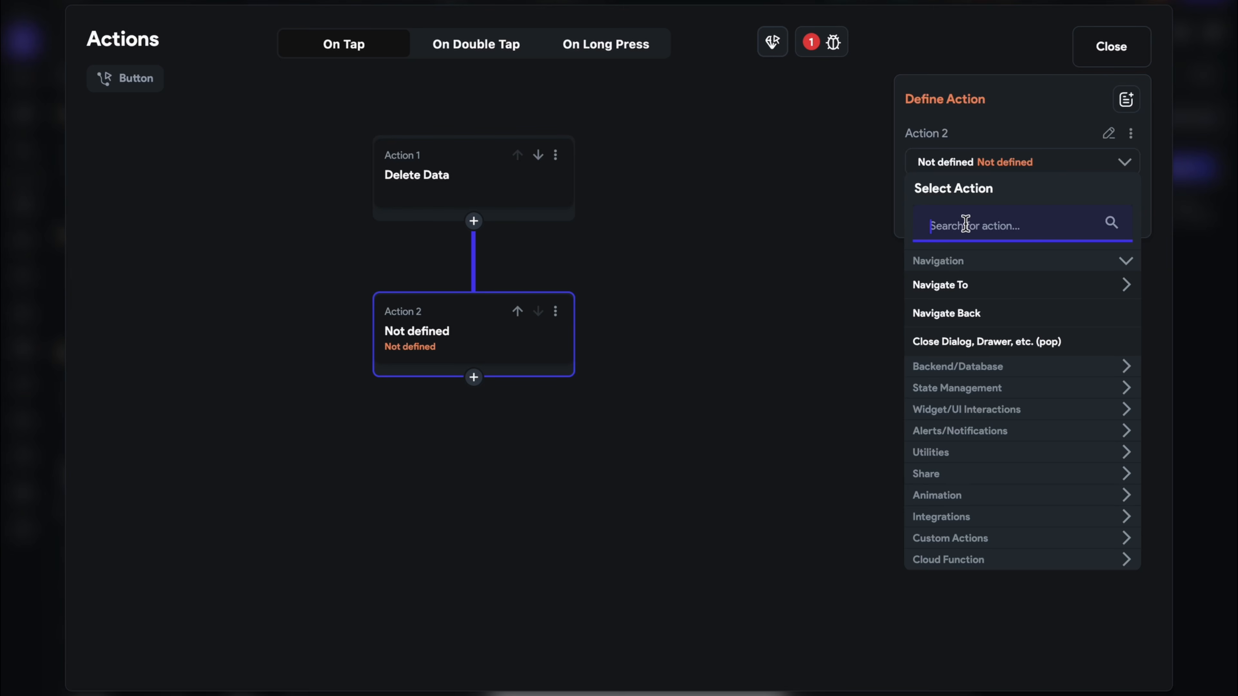
type("uplao")
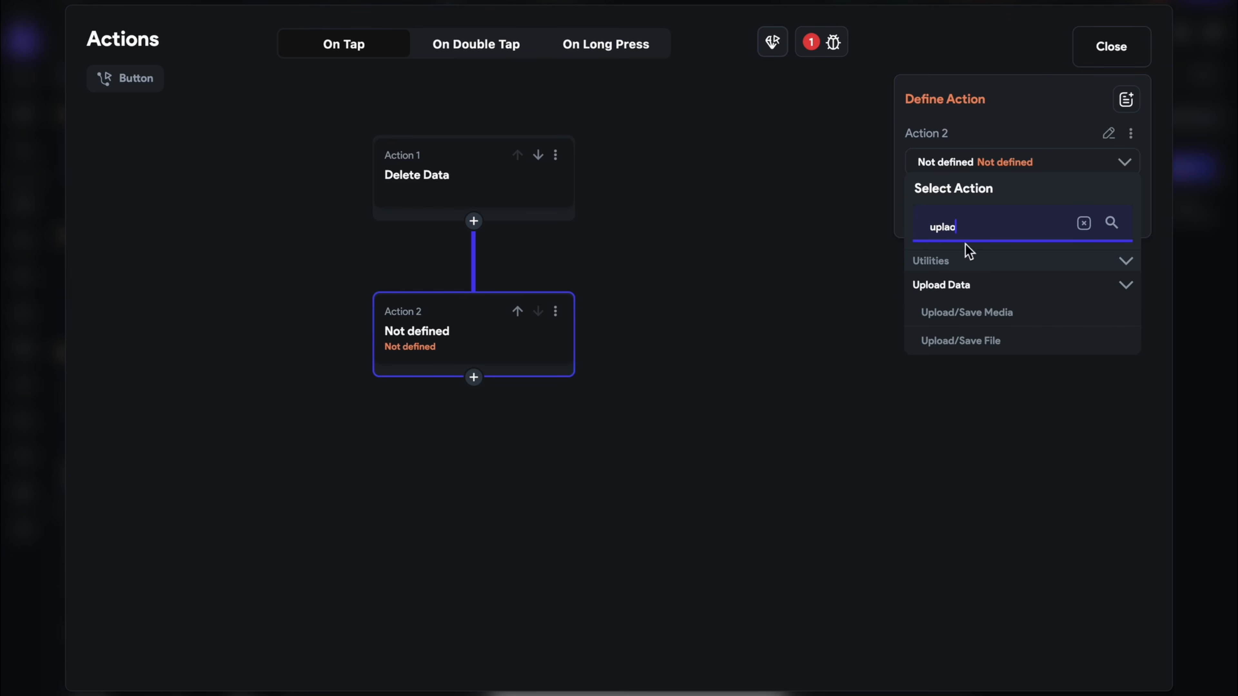
left_click(970, 341)
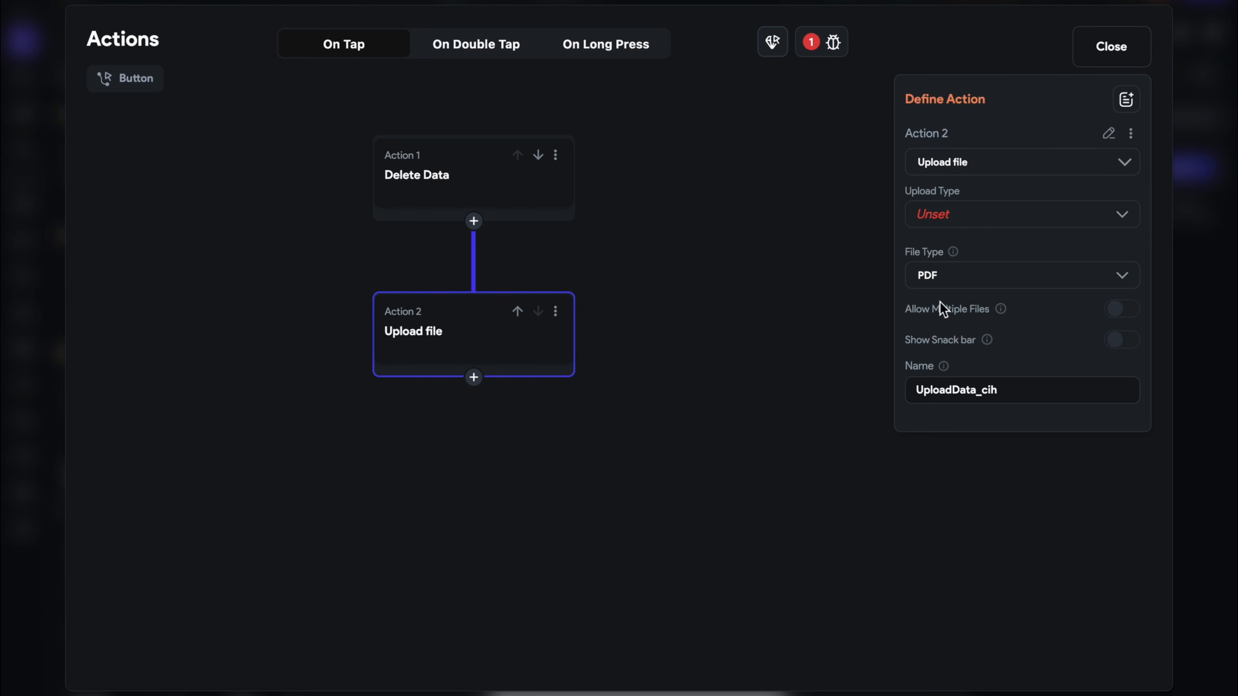
left_click(974, 223)
left_click(976, 225)
left_click(990, 274)
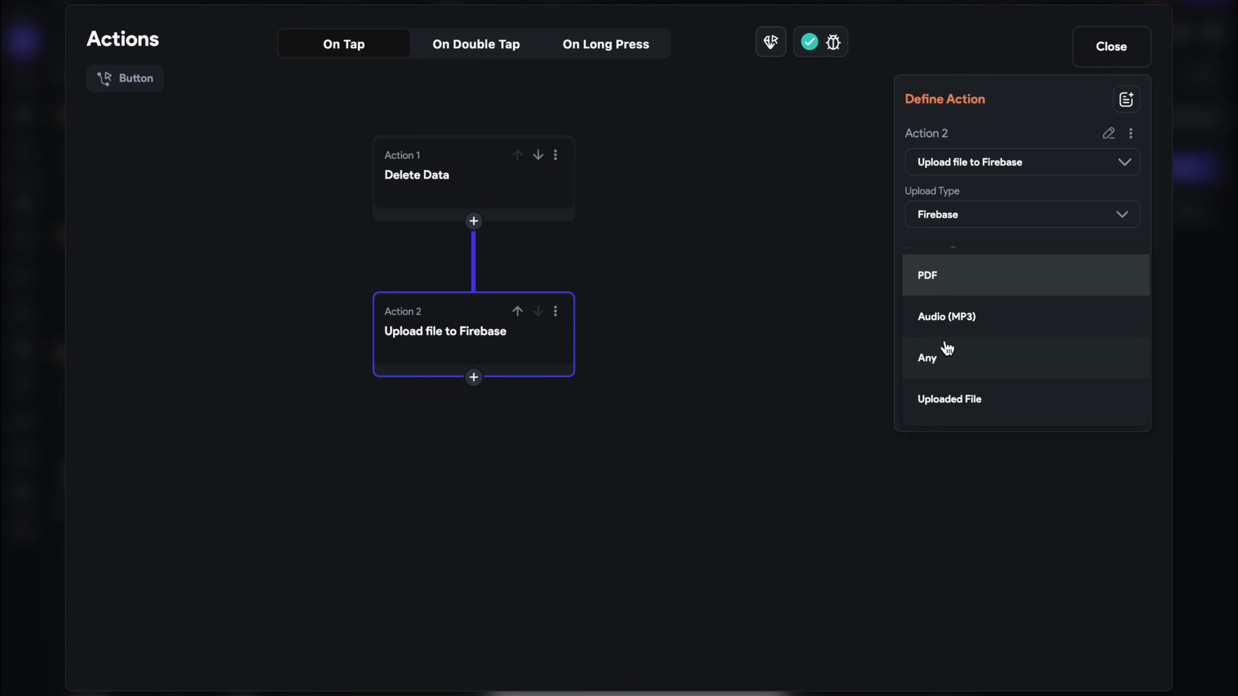
left_click(964, 364)
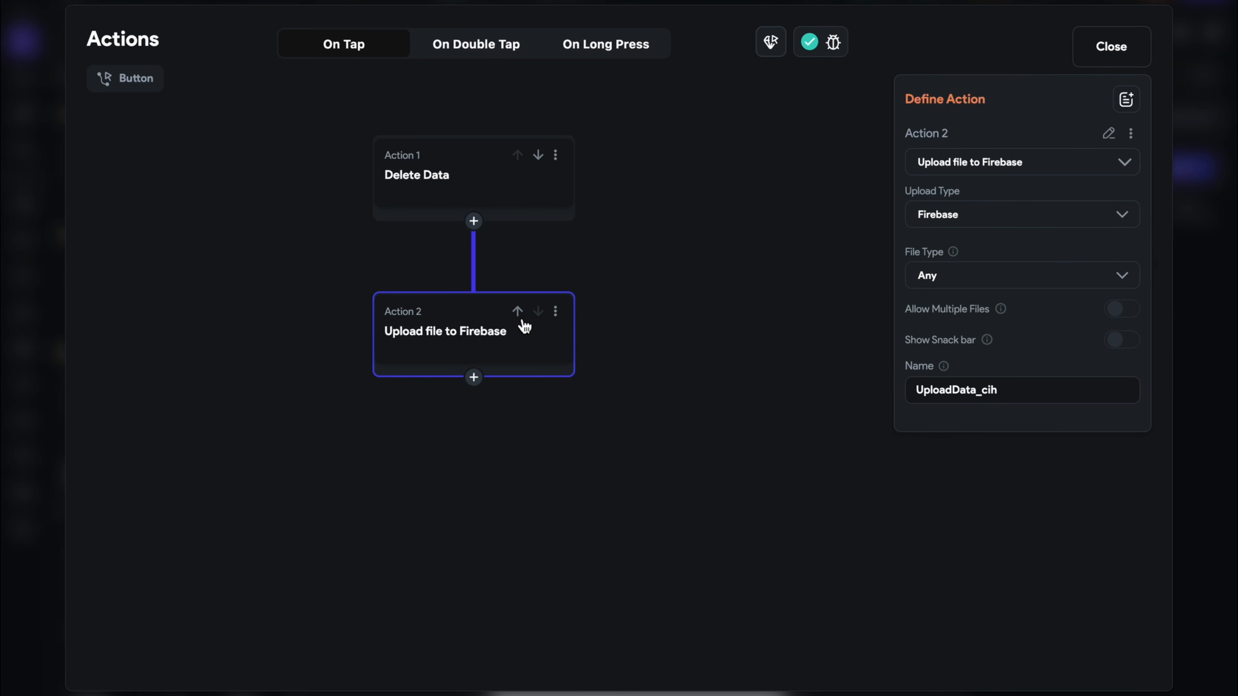
Add an Update Page State action setting imagePath to the Uploaded File URL
left_click(482, 377)
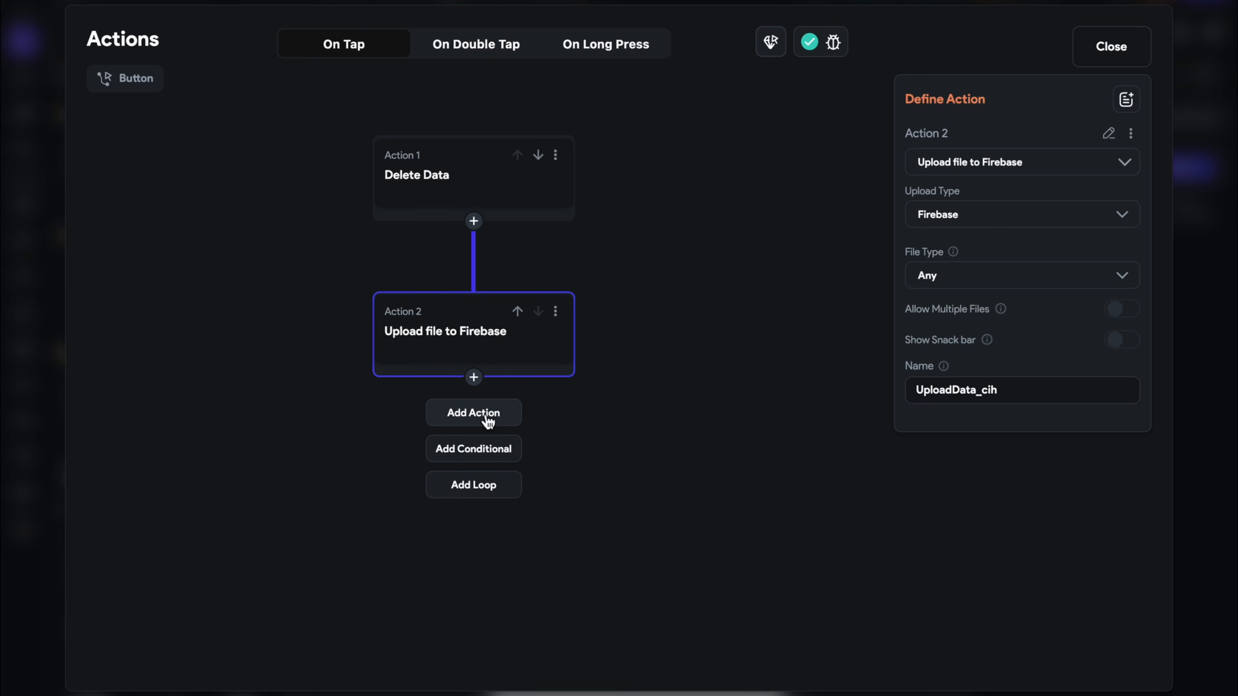
left_click(473, 413)
type("updte")
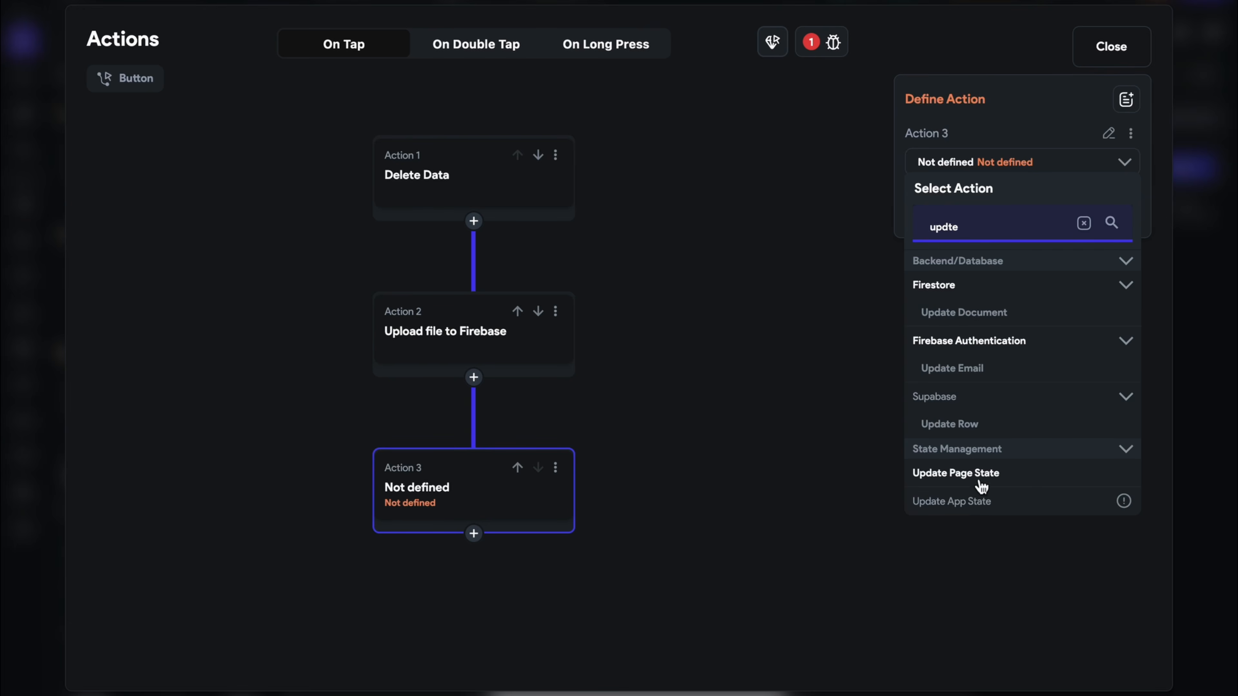
left_click(974, 476)
left_click(967, 235)
left_click(626, 256)
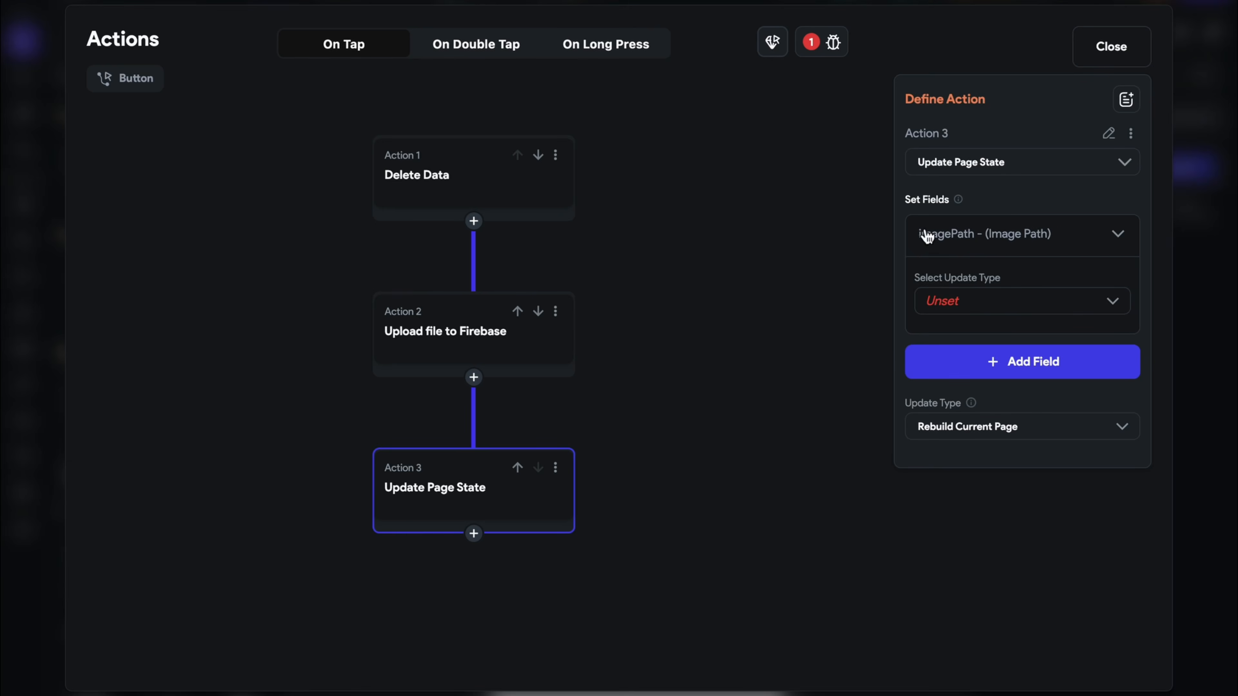
left_click(992, 314)
left_click(923, 302)
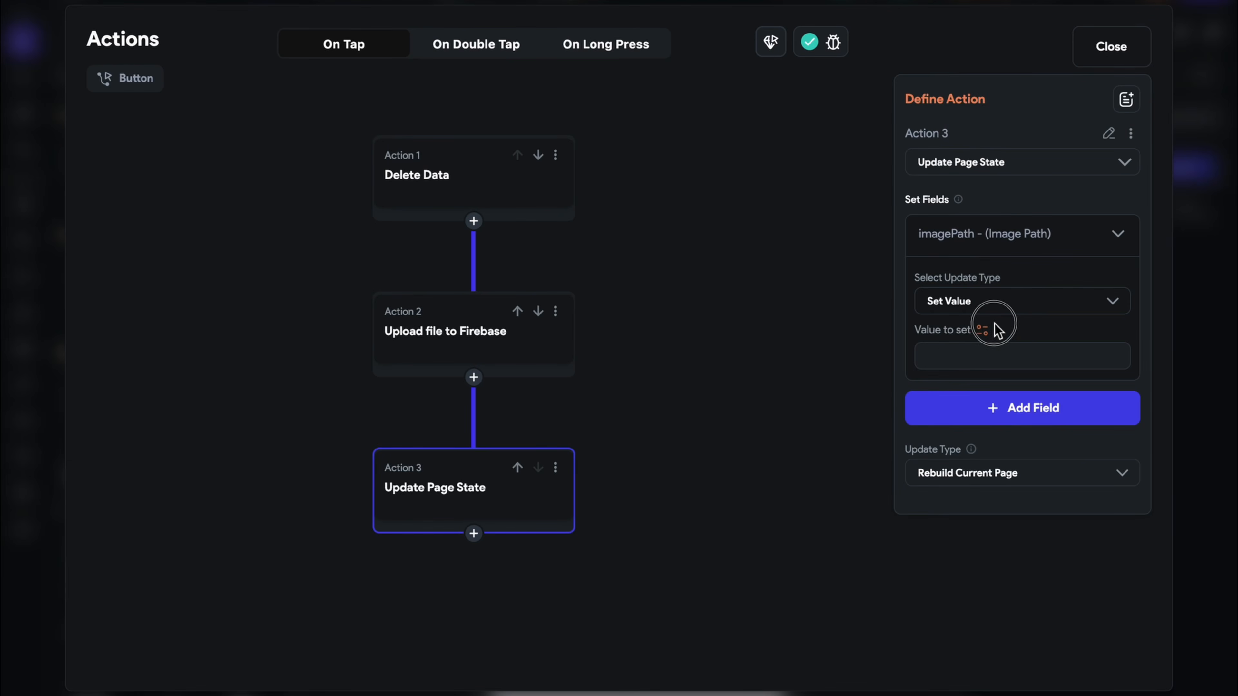
left_click(988, 329)
scroll(768, 644, "down", 3)
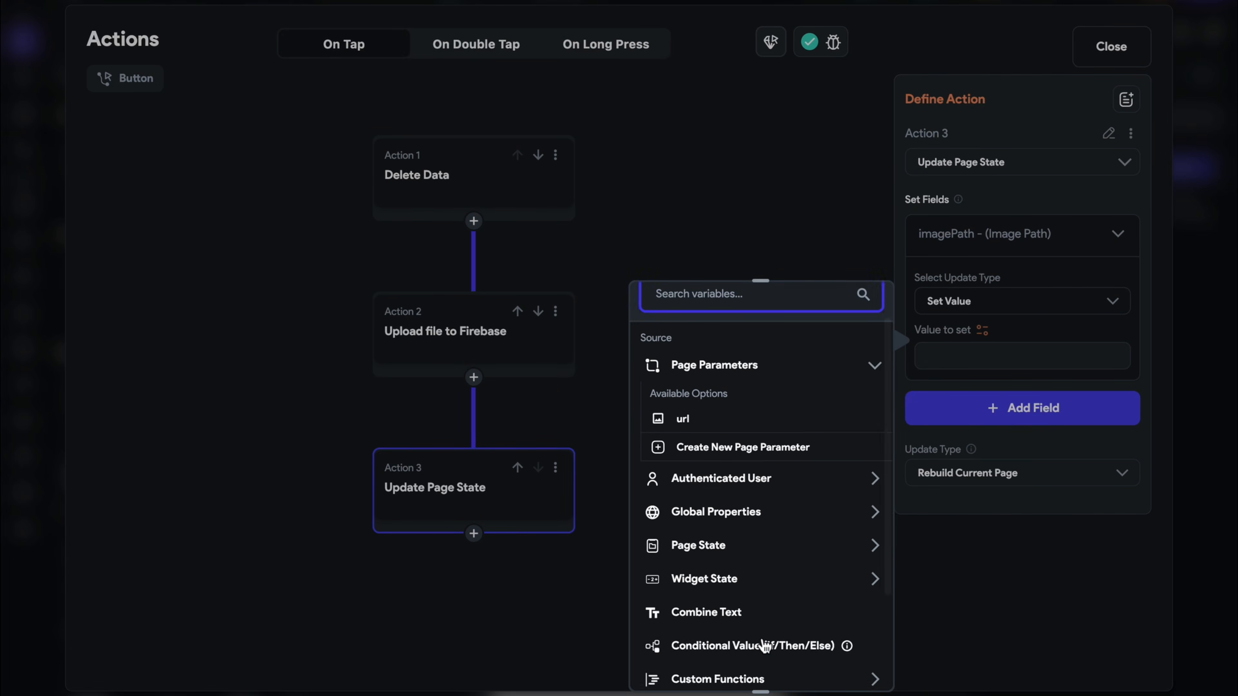
left_click(754, 524)
left_click(741, 589)
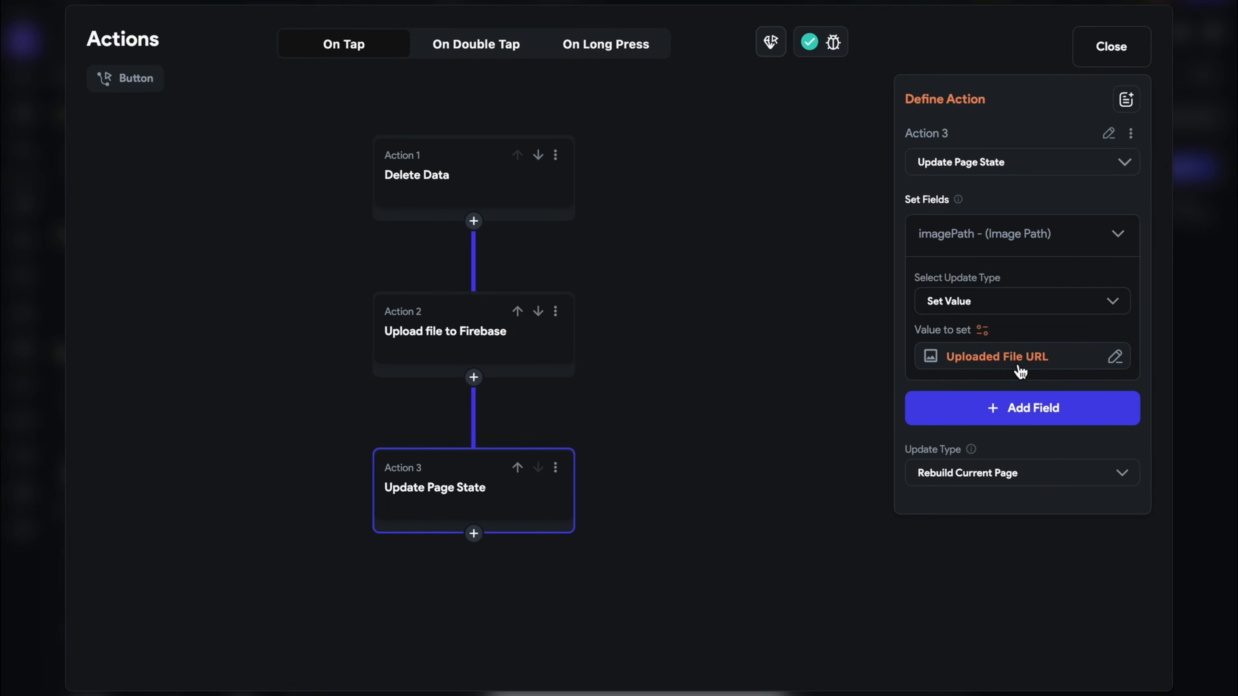
left_click(667, 385)
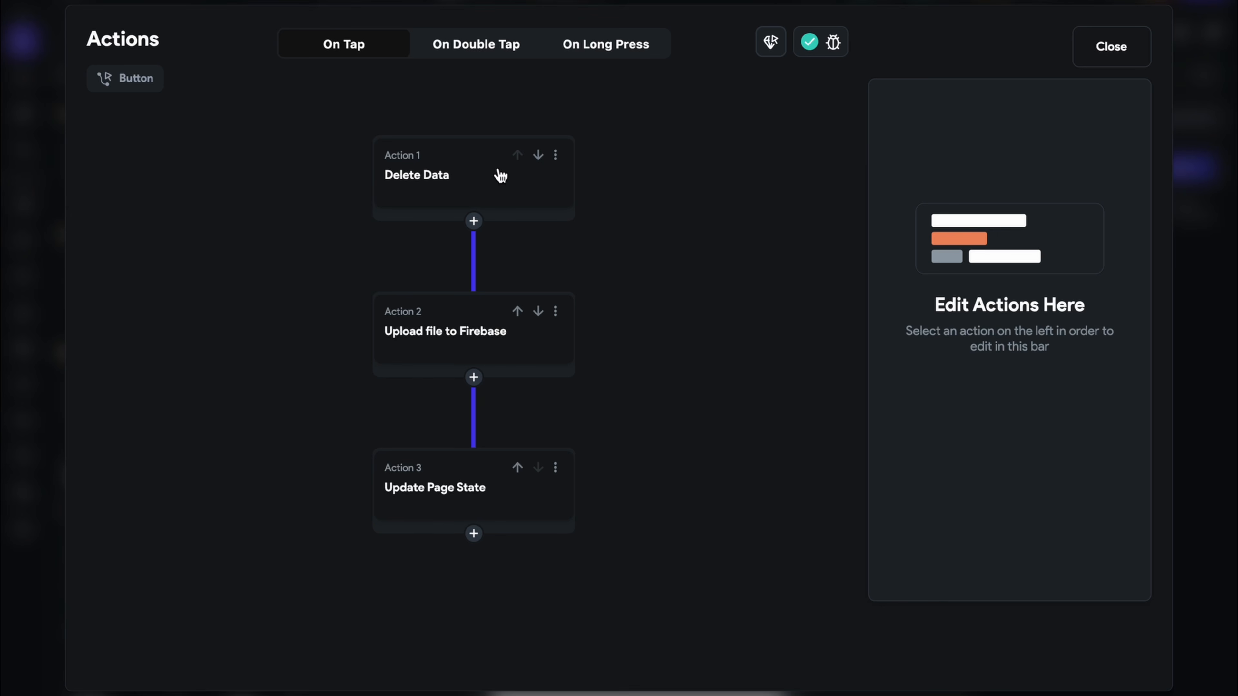
Reopen the button's action flow and move Upload file to Firebase to the top
left_click(437, 187)
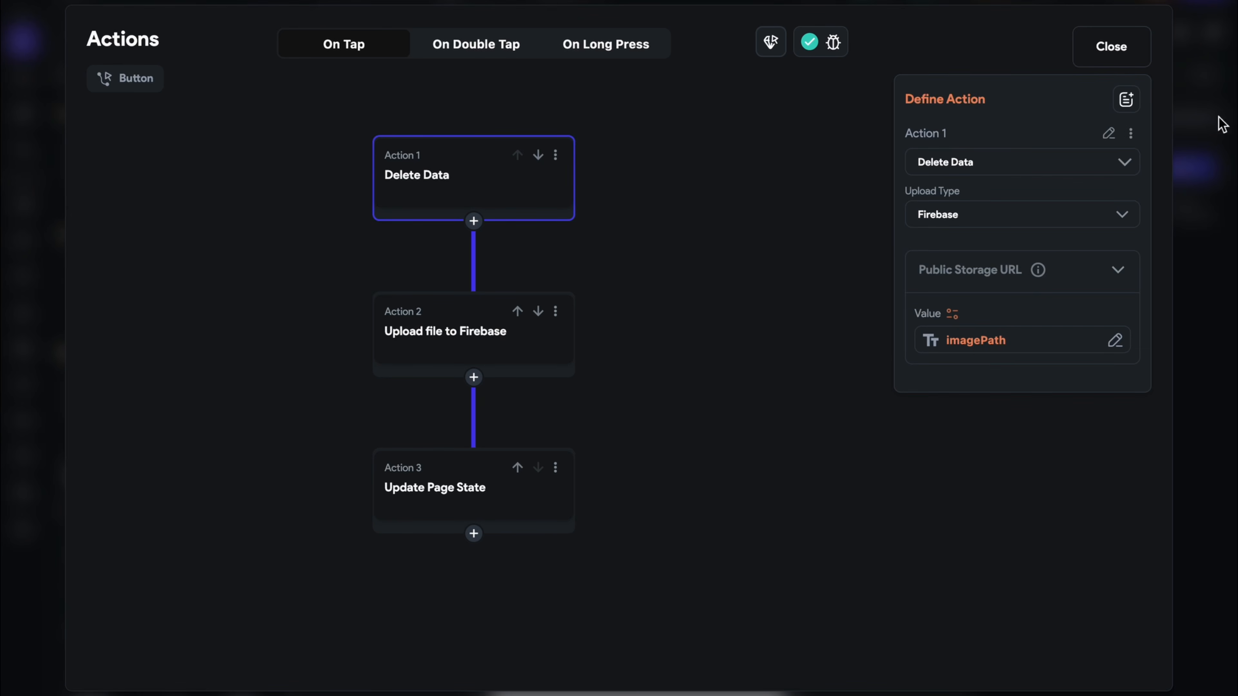
left_click(1145, 49)
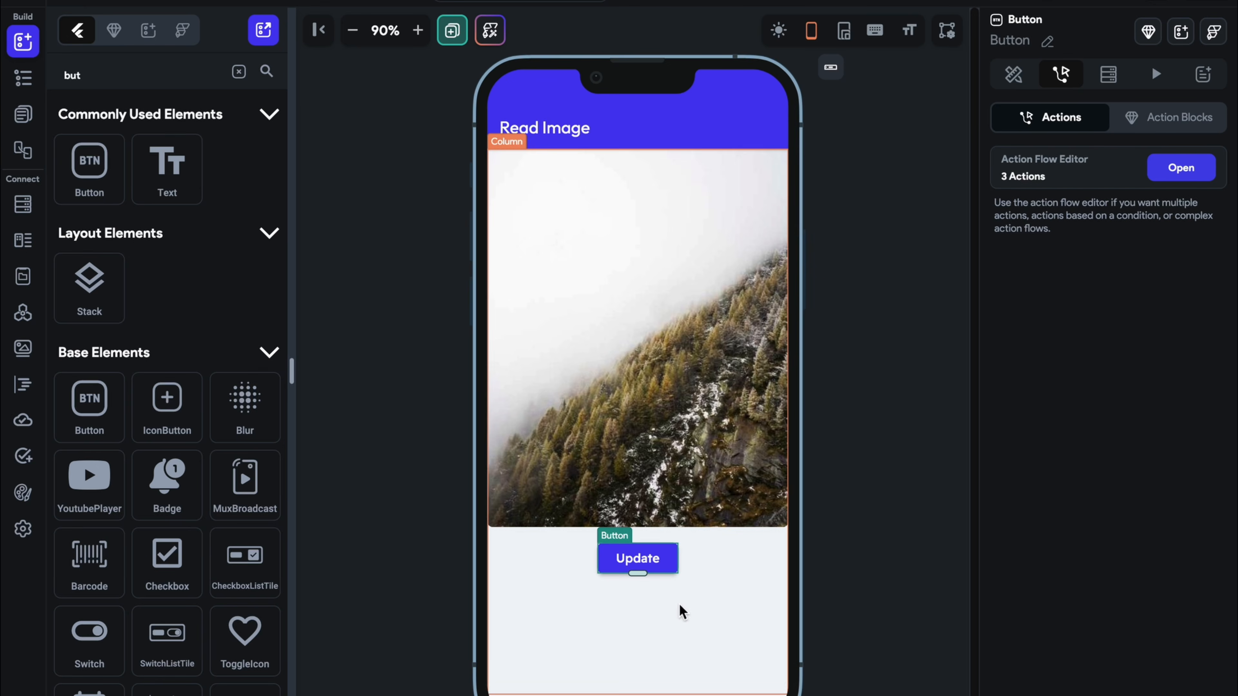
left_click(1208, 172)
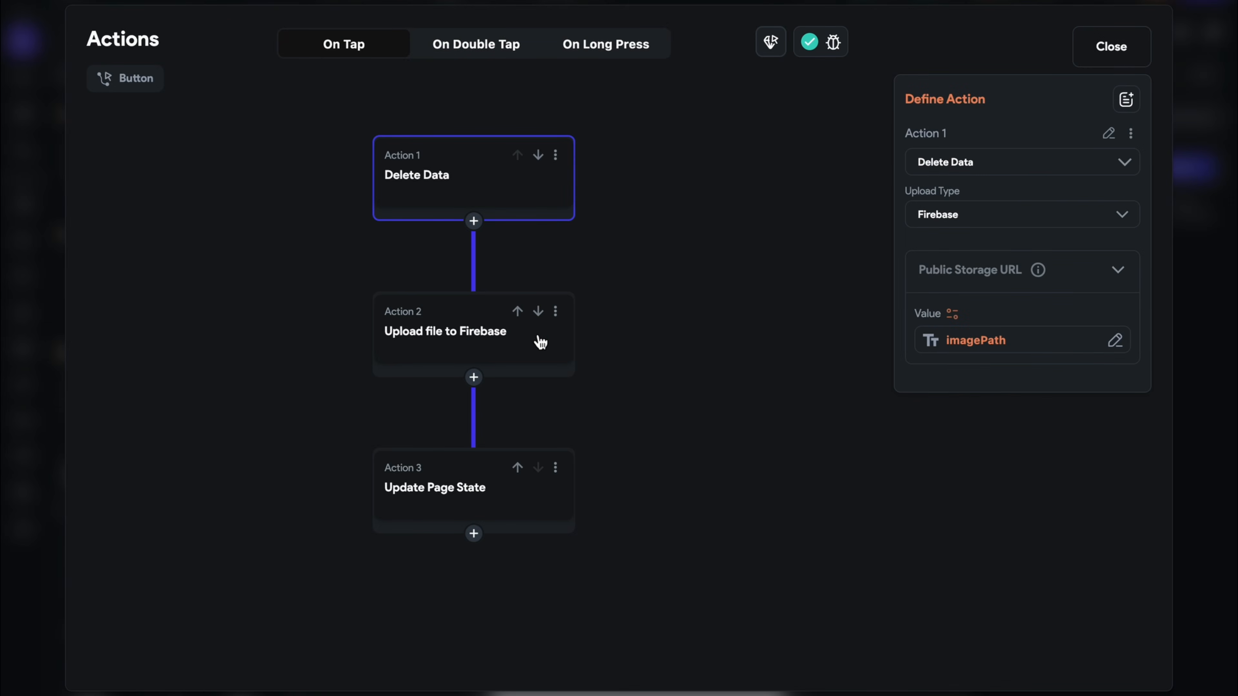
left_click(516, 313)
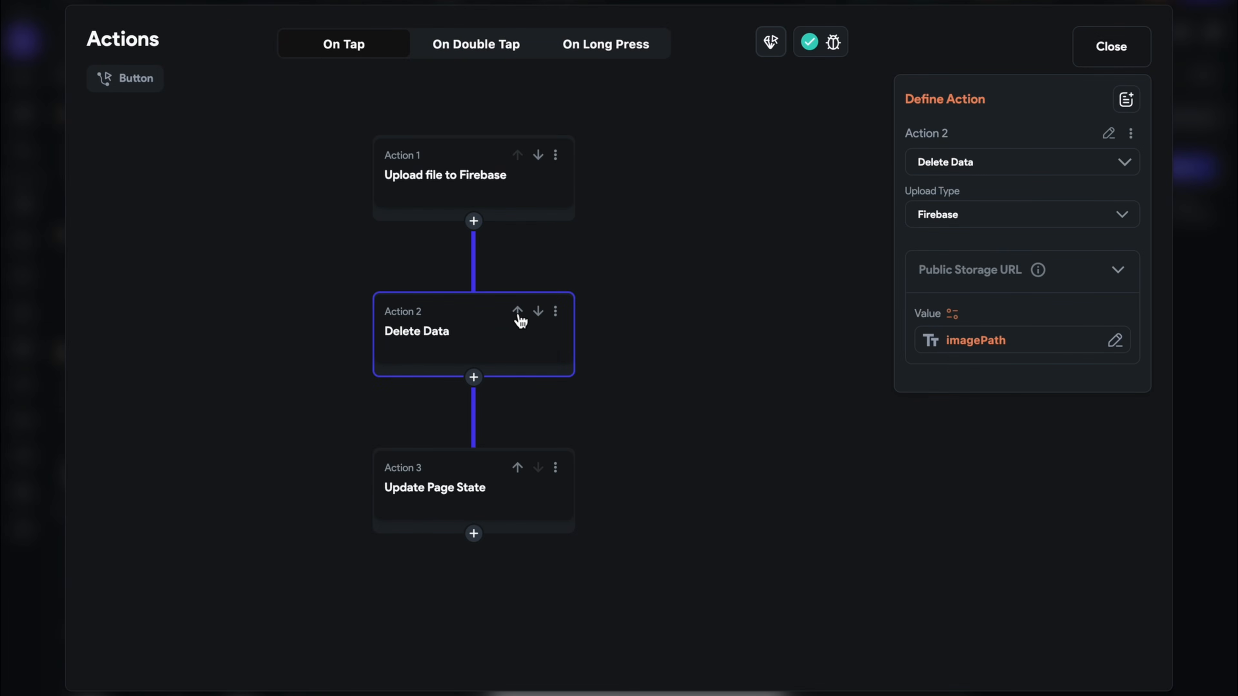
Move Update Page State above Delete Data and review each action's settings
left_click(417, 215)
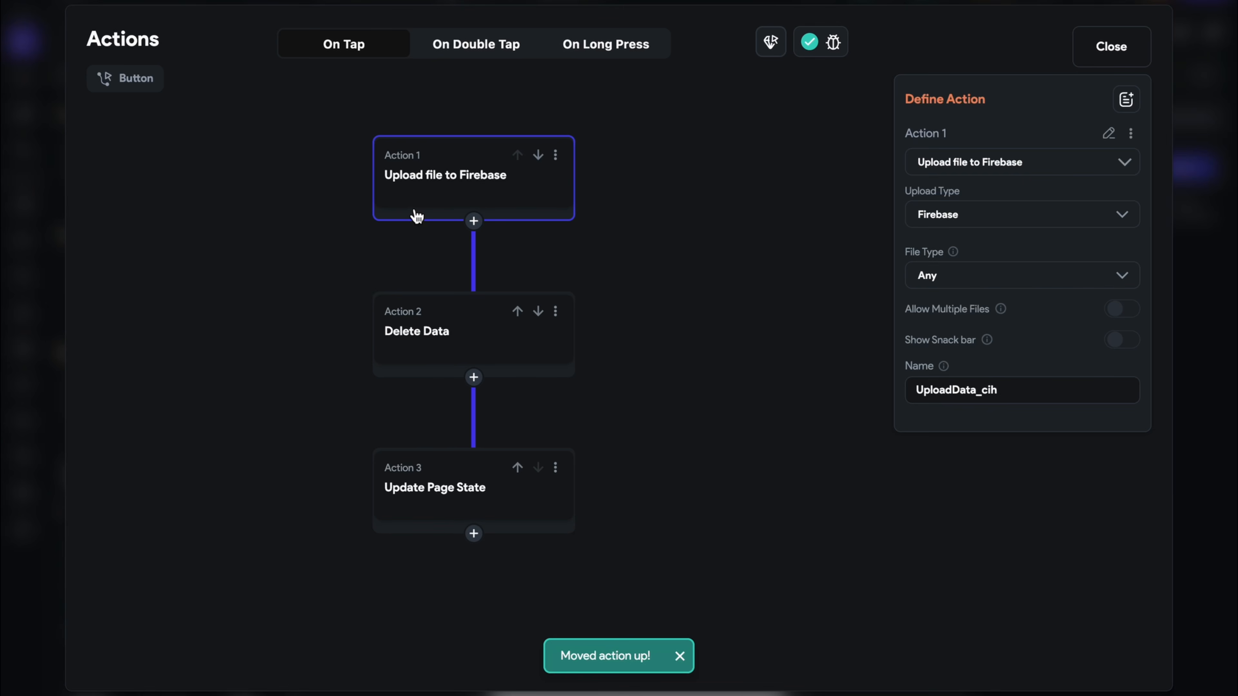
left_click(476, 346)
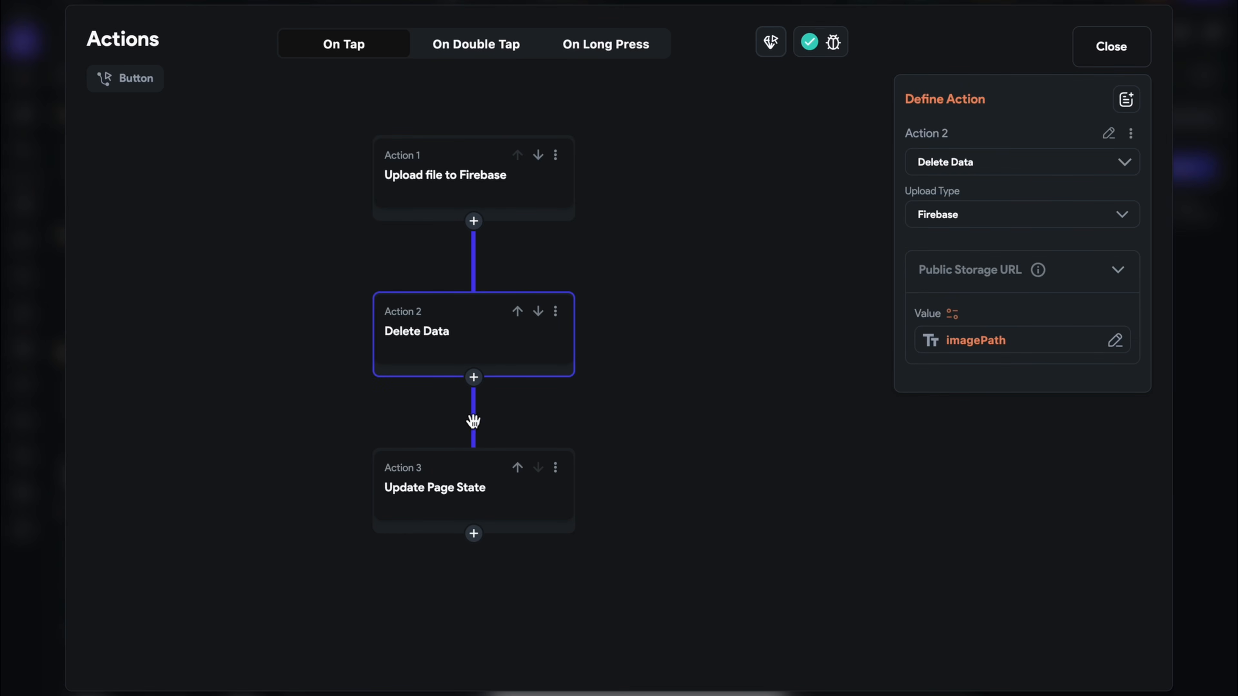
left_click(468, 492)
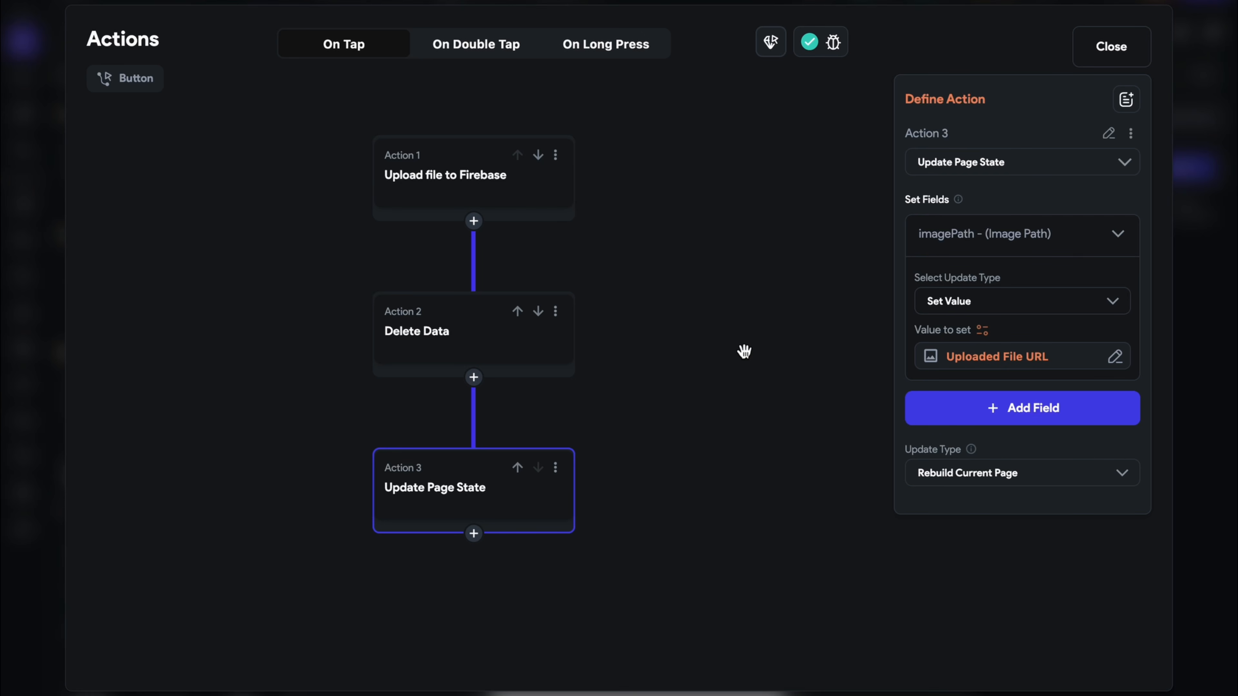
left_click(517, 468)
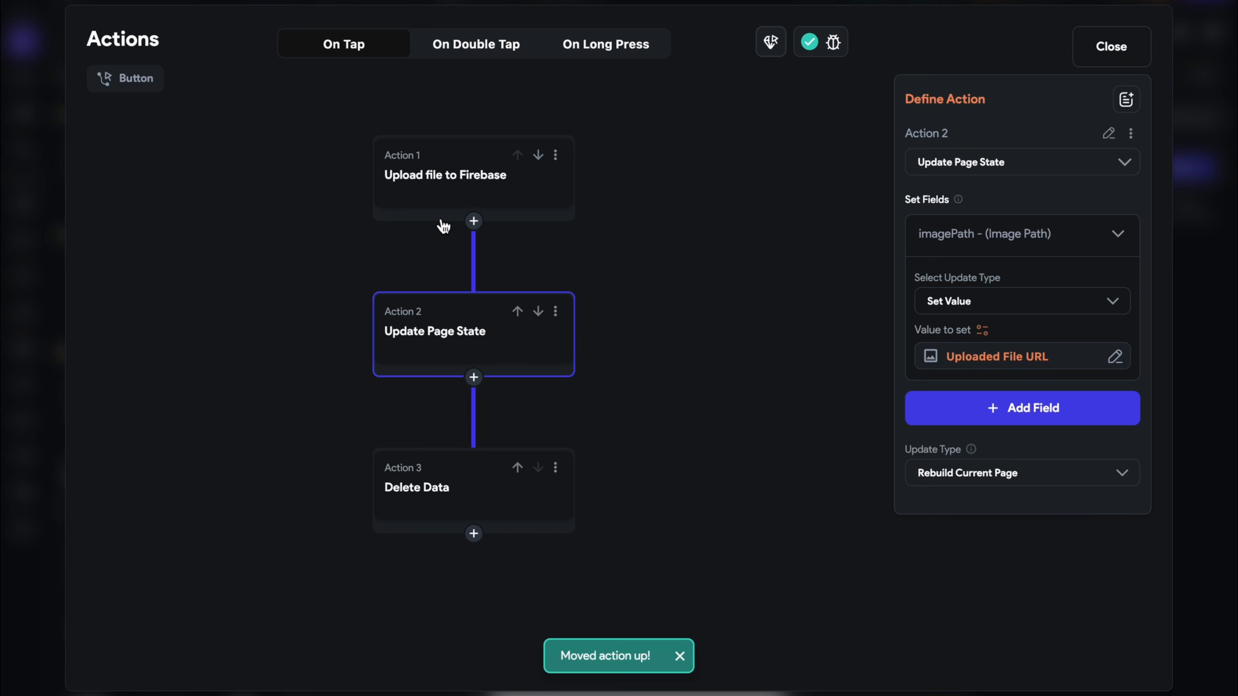
left_click(437, 202)
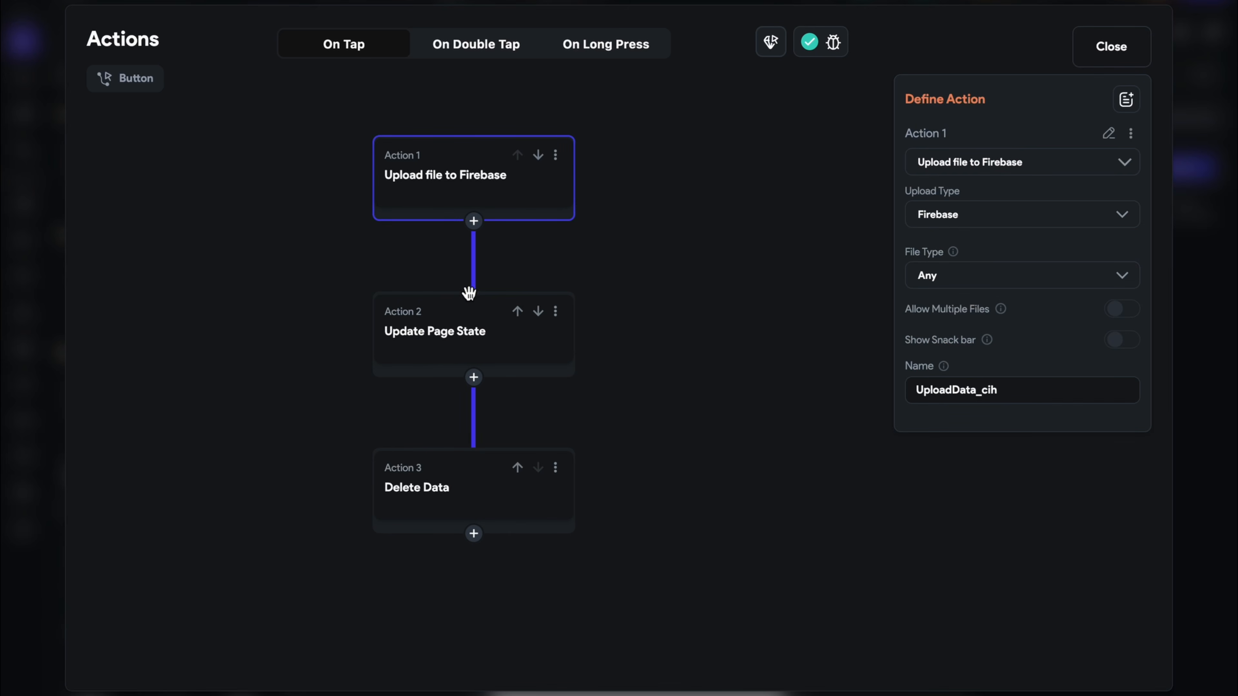
left_click(451, 349)
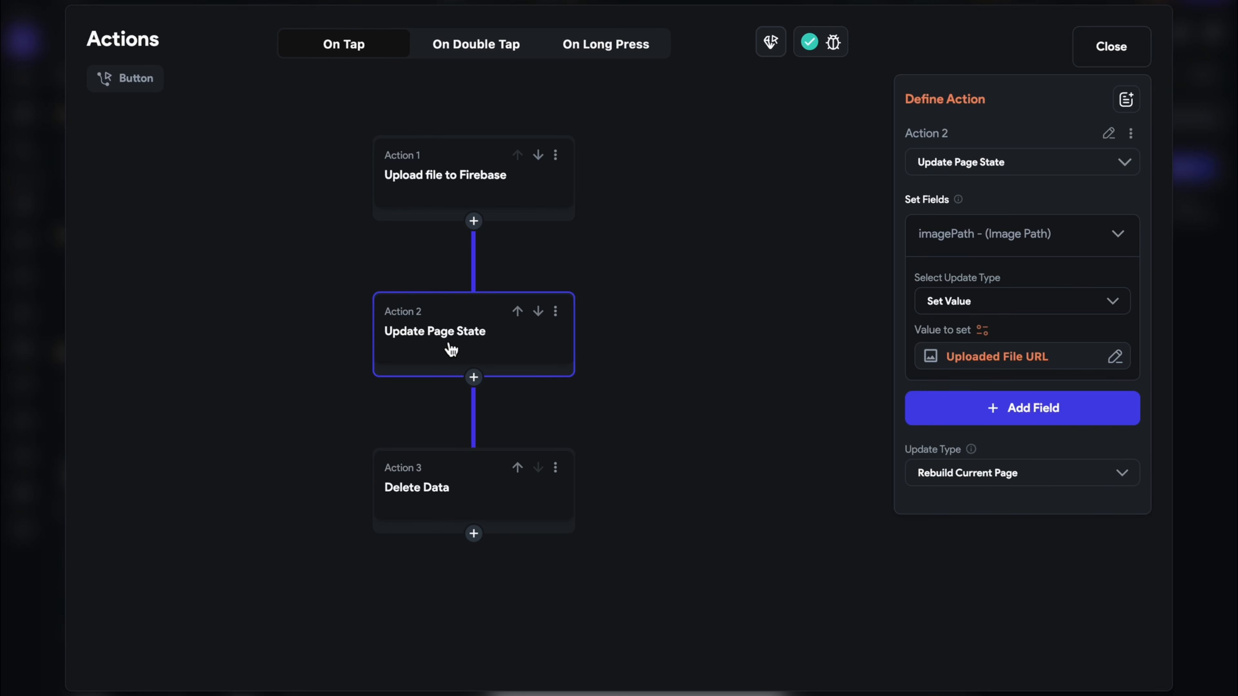
left_click(476, 508)
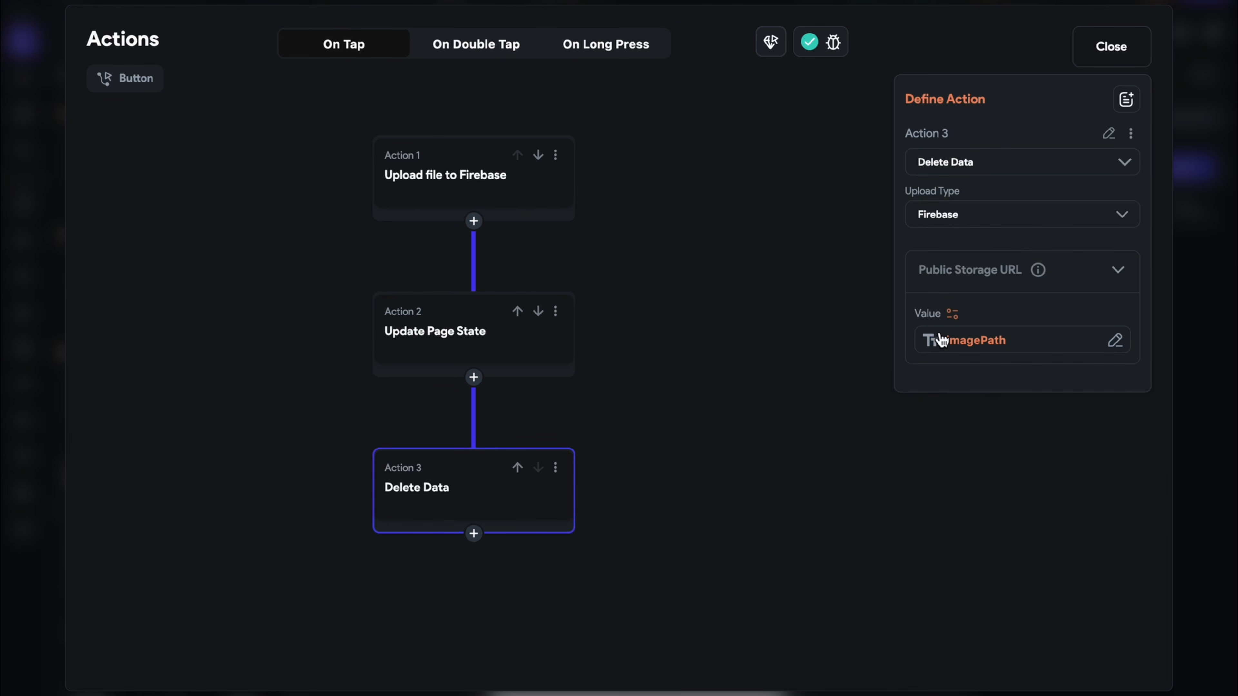
left_click(940, 340)
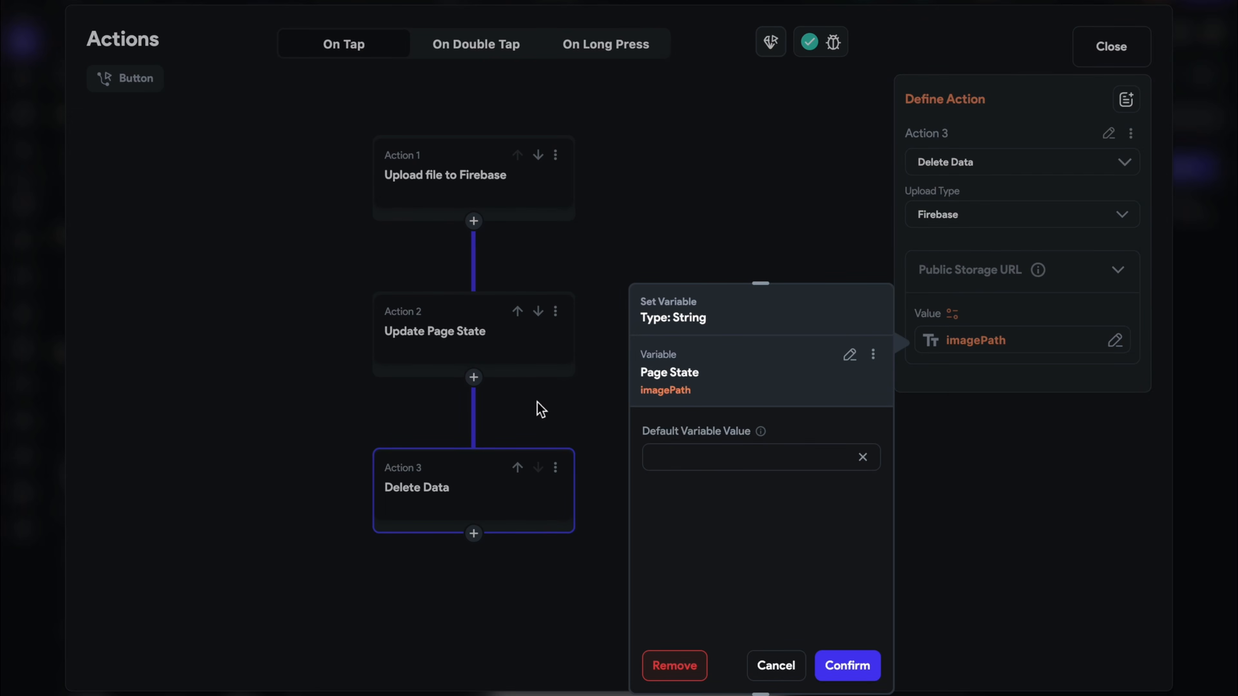
Change Delete Data's storage URL value to the url page parameter
left_click(445, 359)
left_click(444, 360)
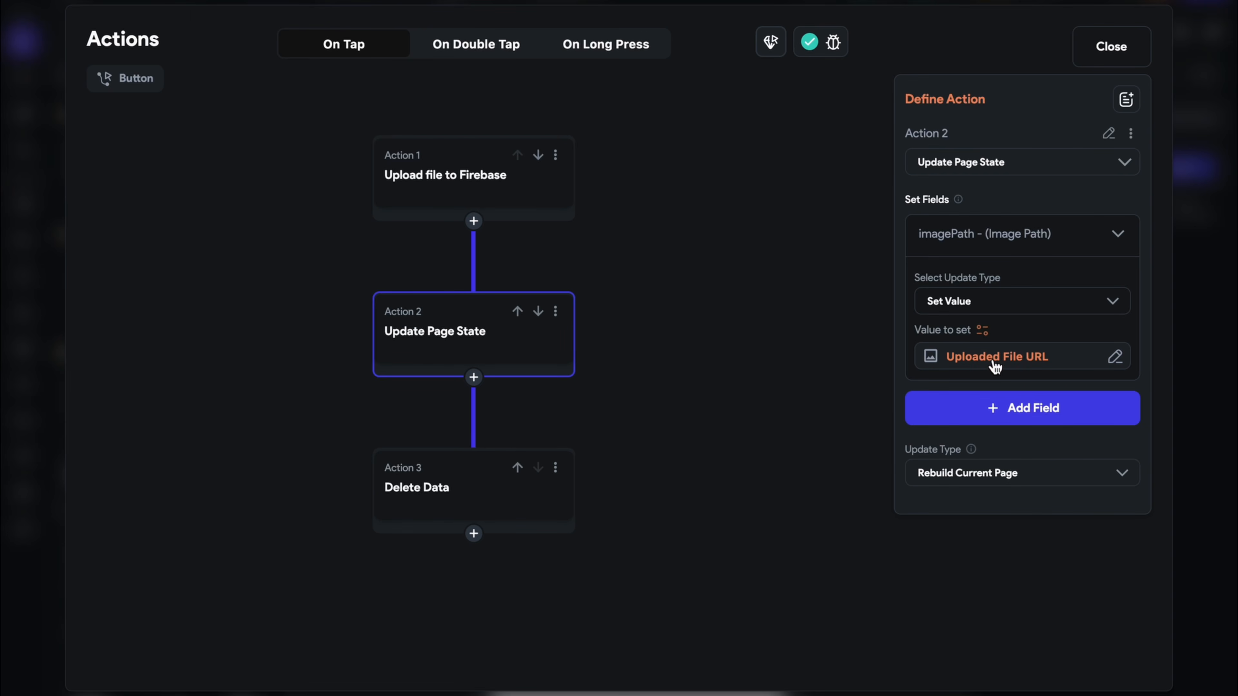
left_click(496, 518)
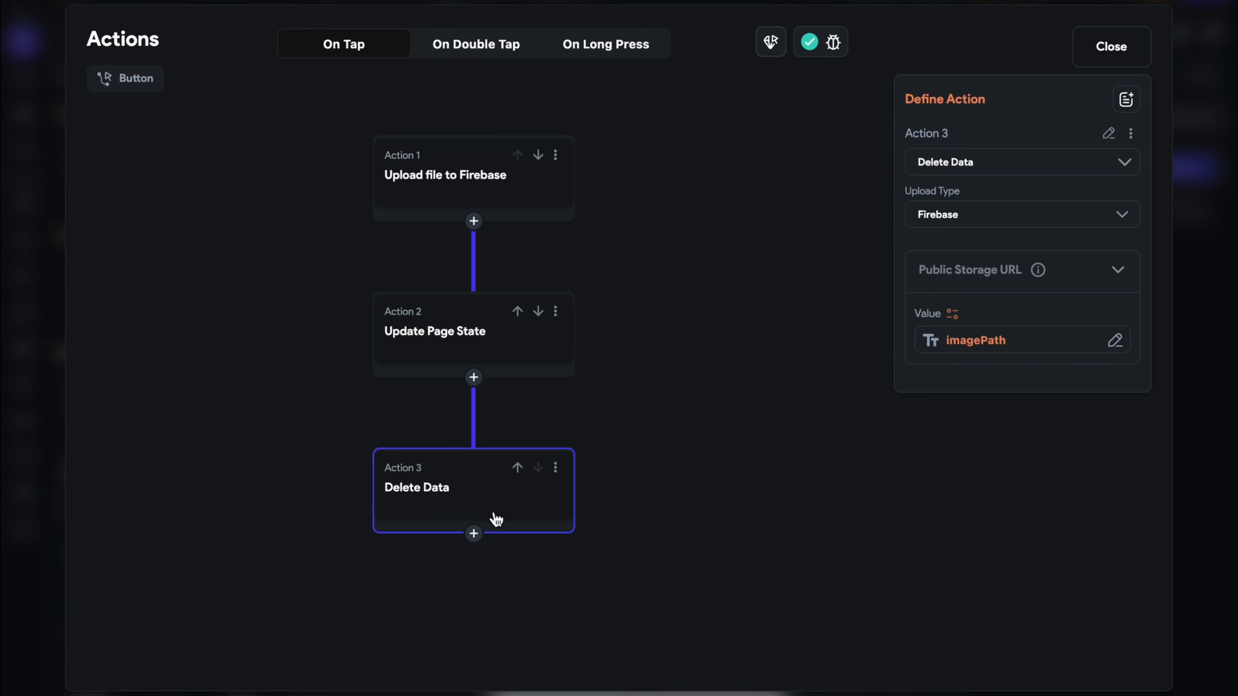
left_click(1036, 347)
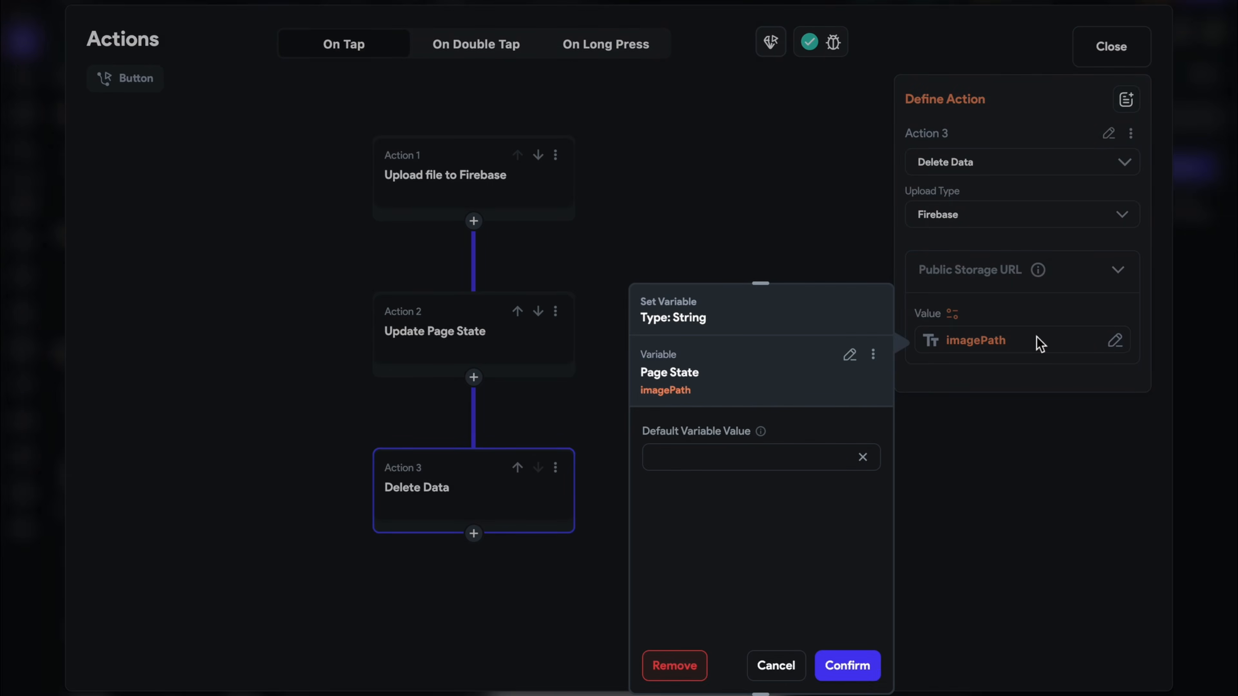
left_click(847, 357)
left_click(751, 422)
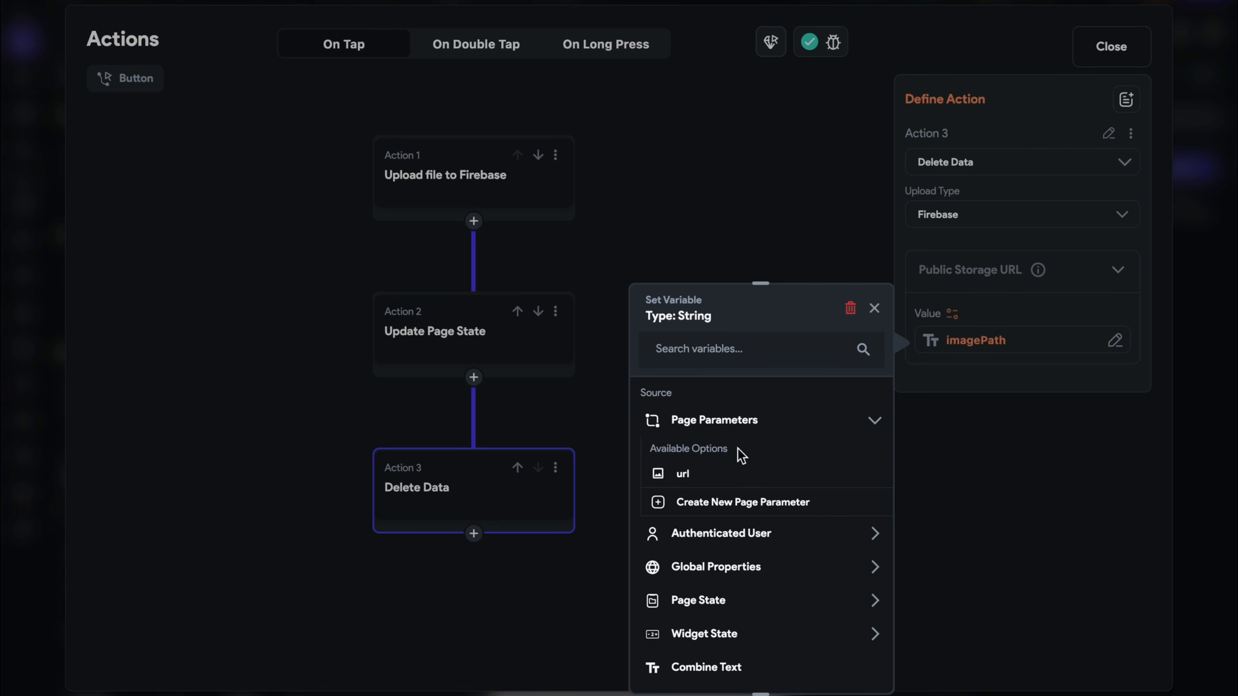
left_click(697, 472)
left_click(847, 664)
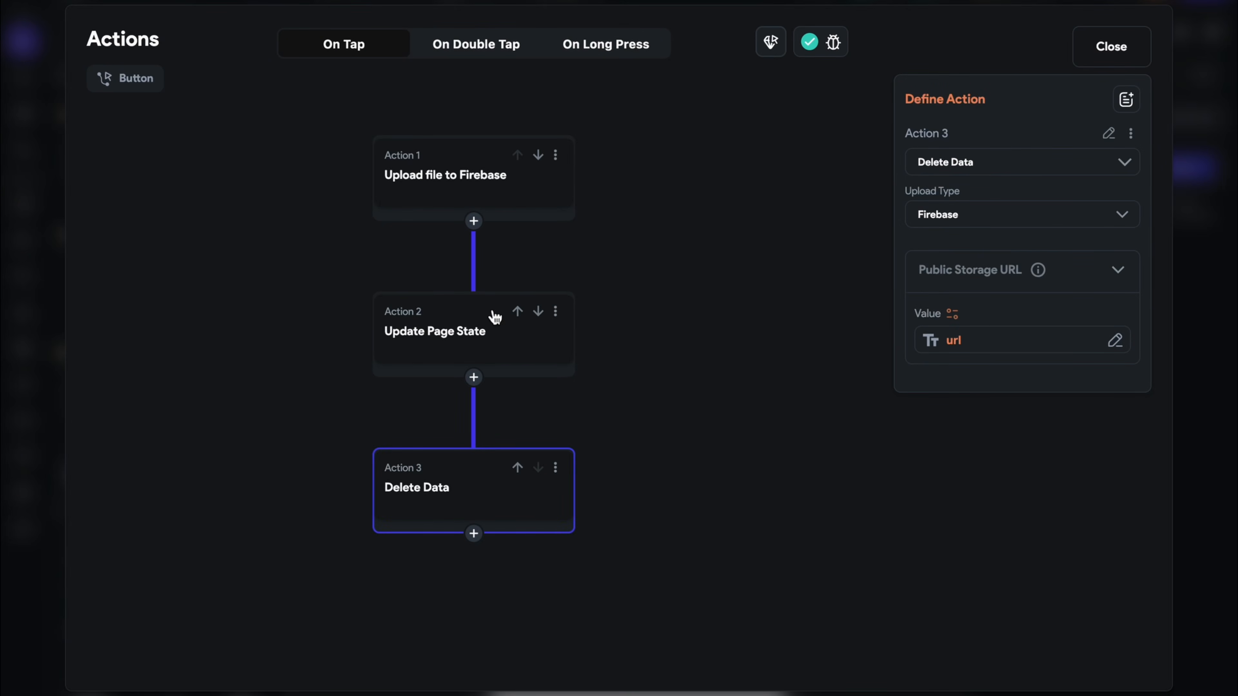
Review the Upload, Update Page State and Delete Data actions without changes
left_click(472, 201)
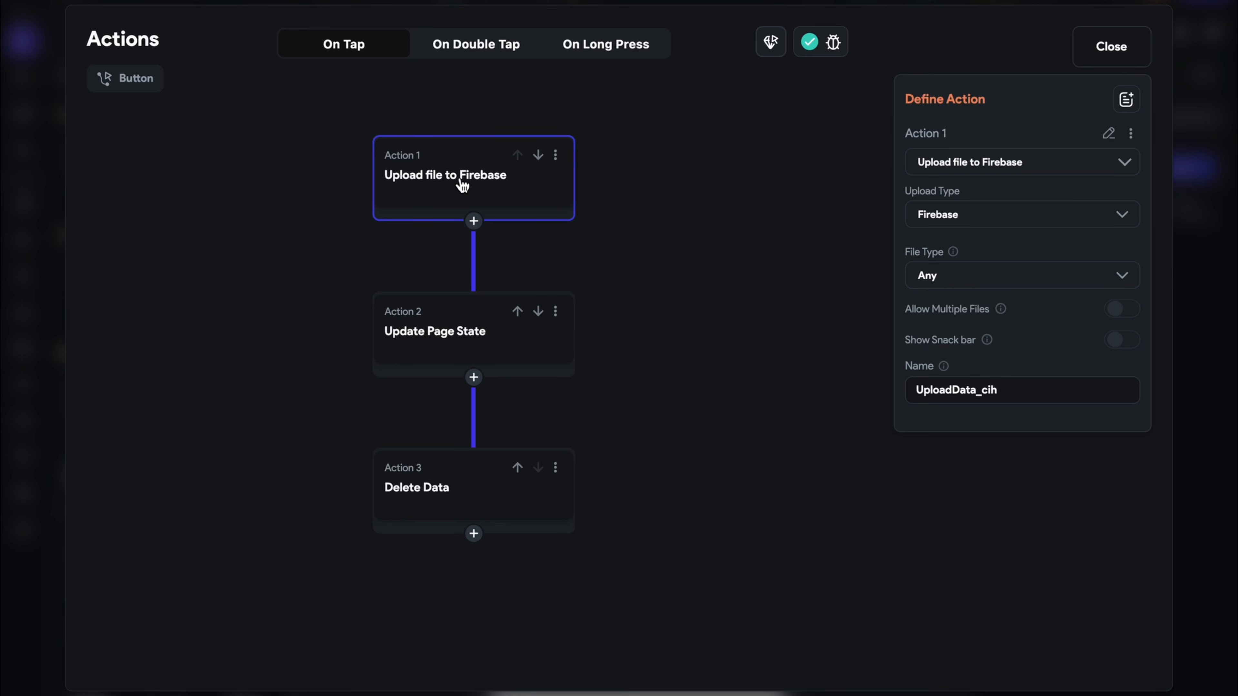
left_click_drag(515, 467, 486, 484)
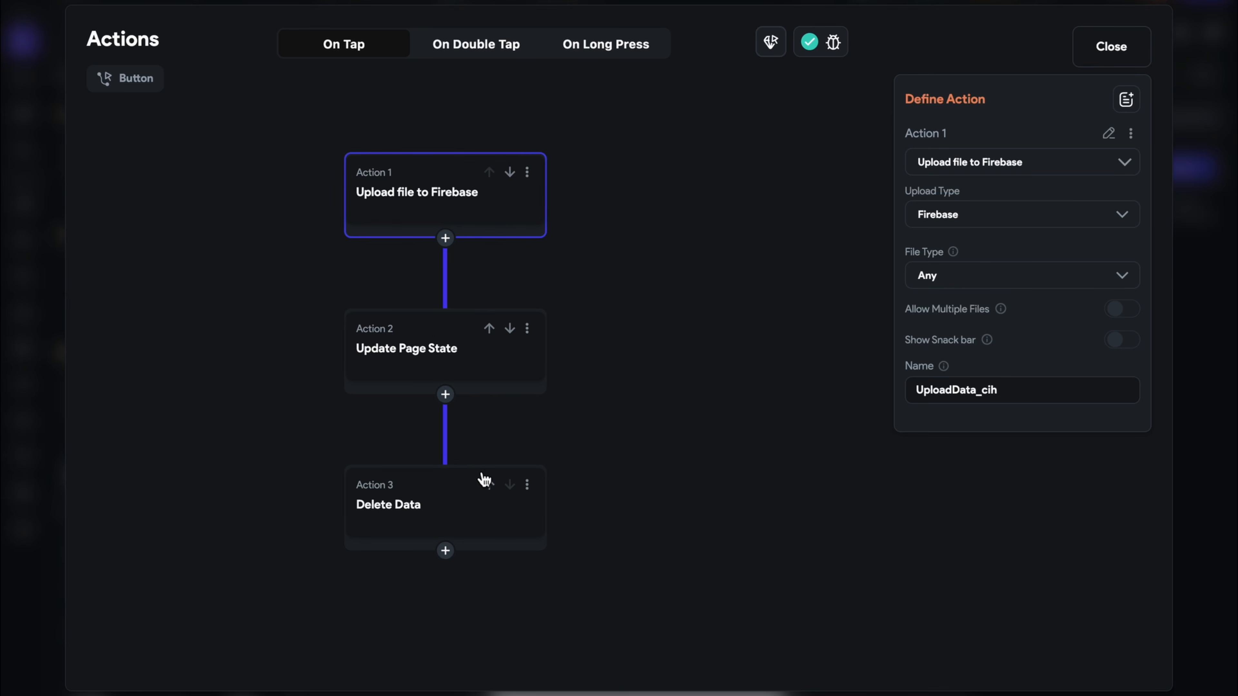
left_click(425, 336)
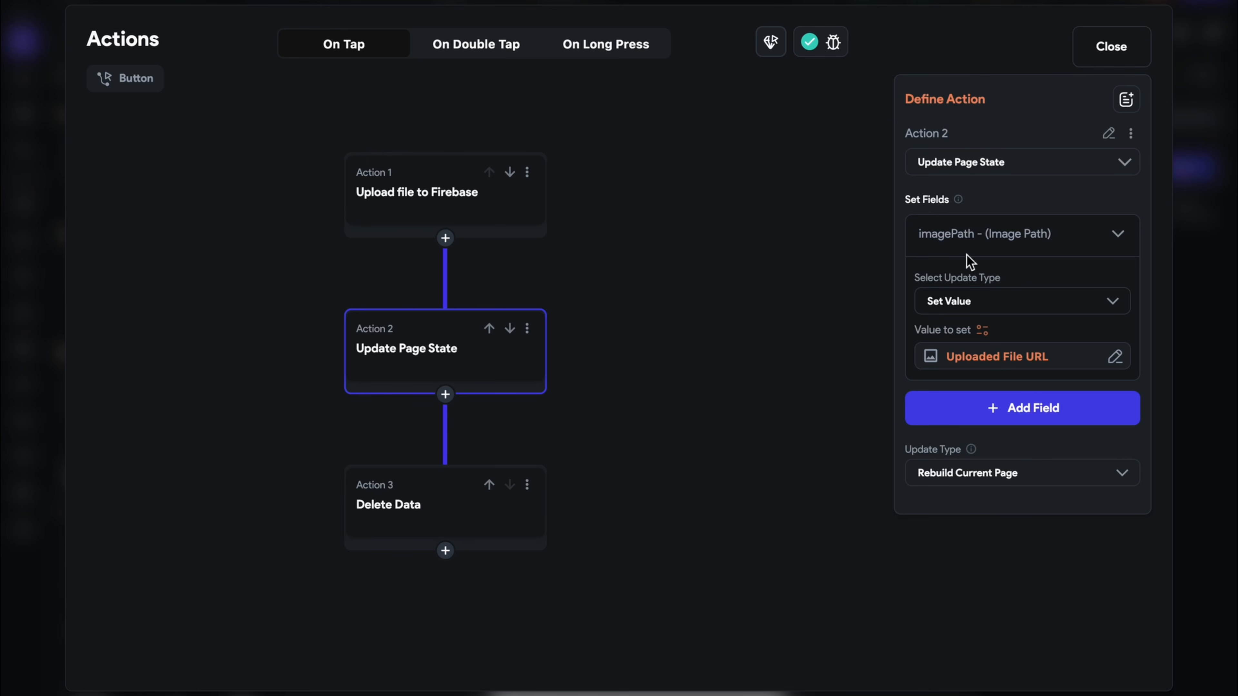
mouse_move(959, 250)
left_click(435, 494)
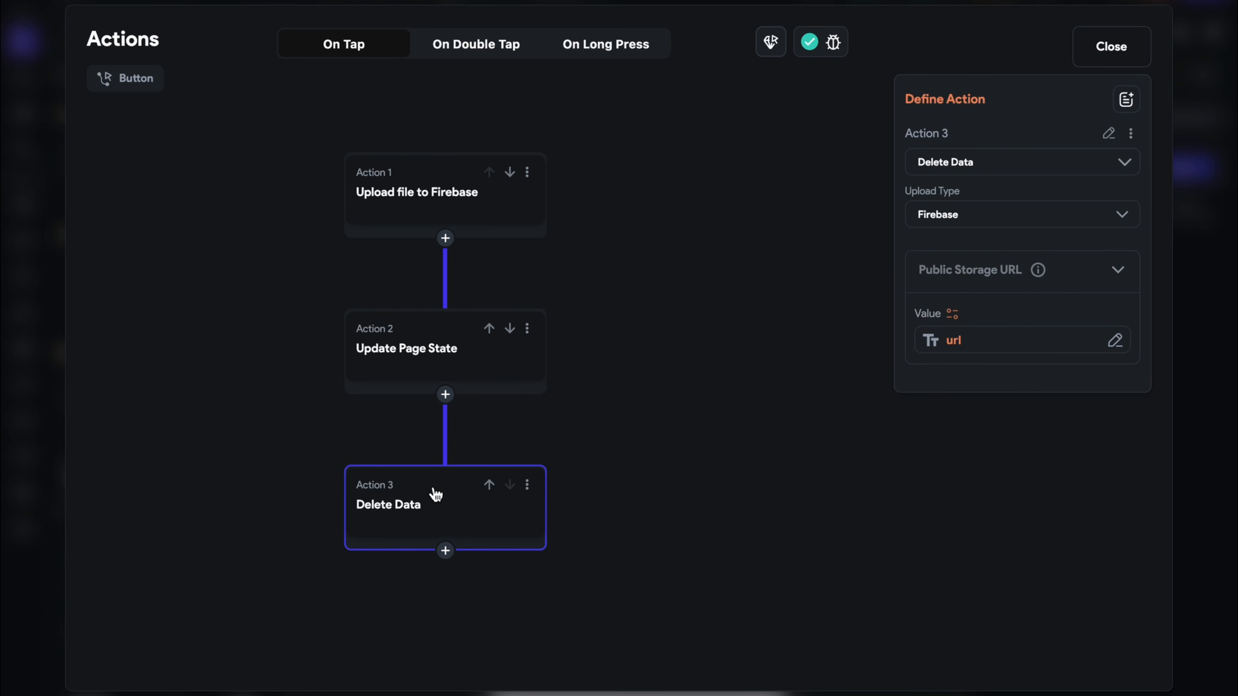
left_click(1063, 341)
left_click(853, 351)
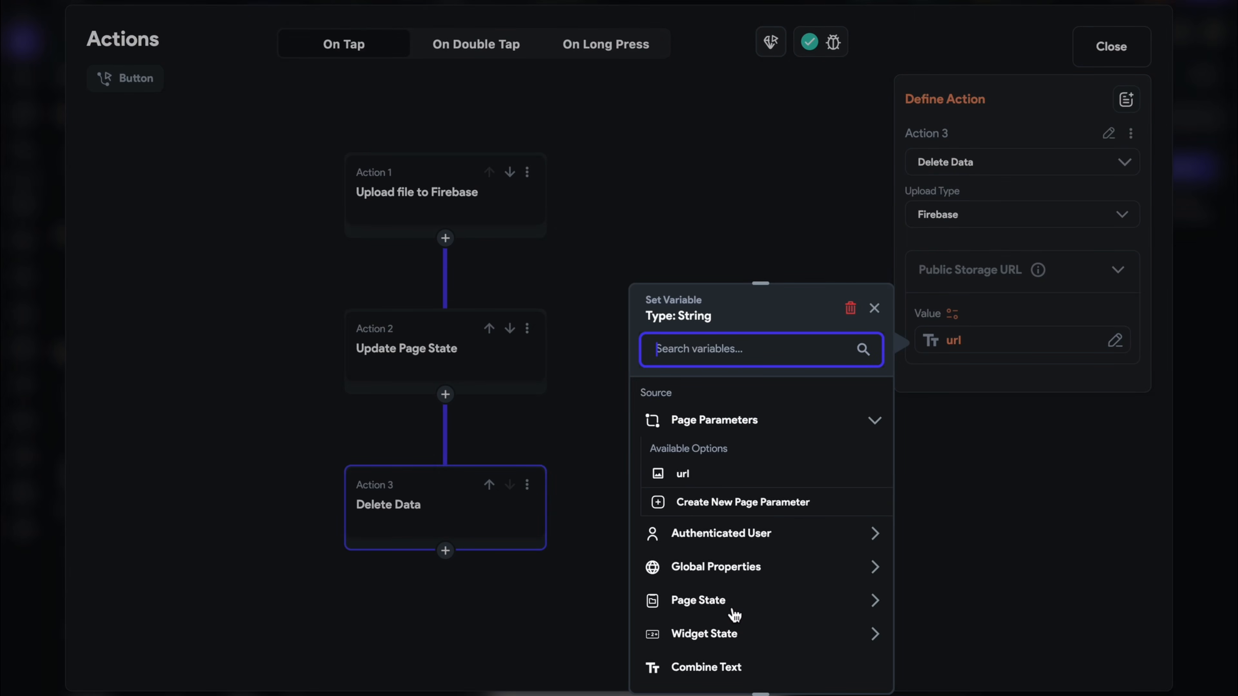
left_click(542, 361)
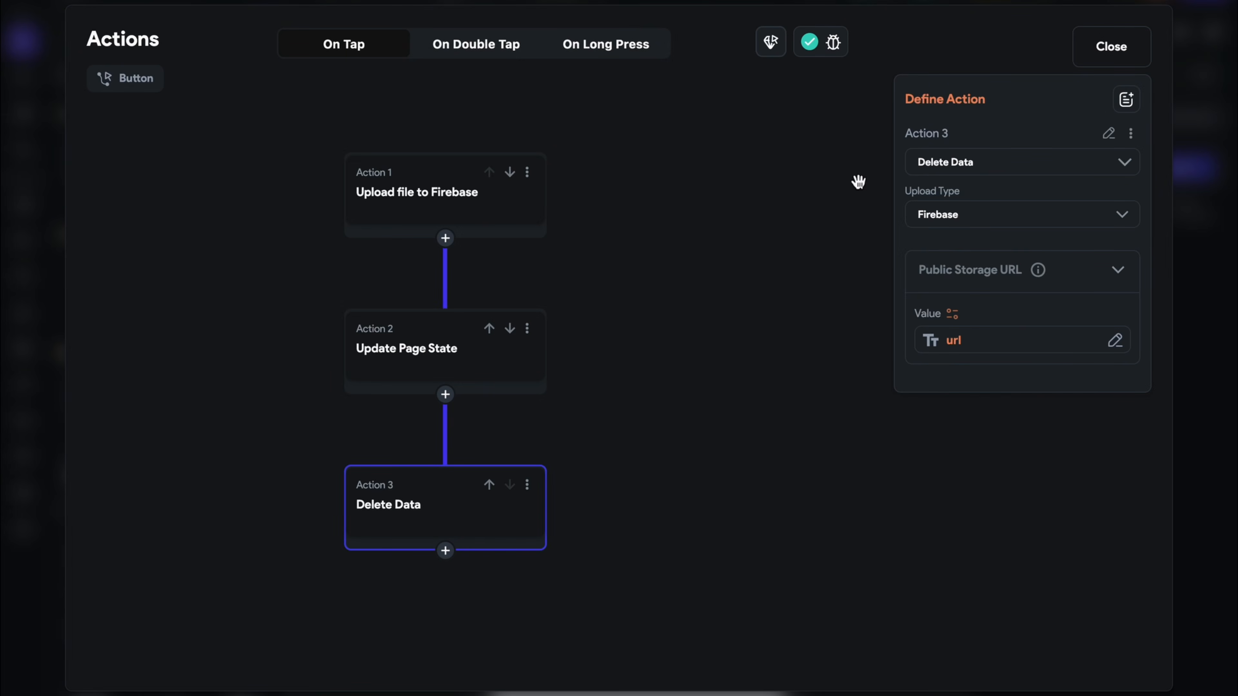
left_click(1107, 58)
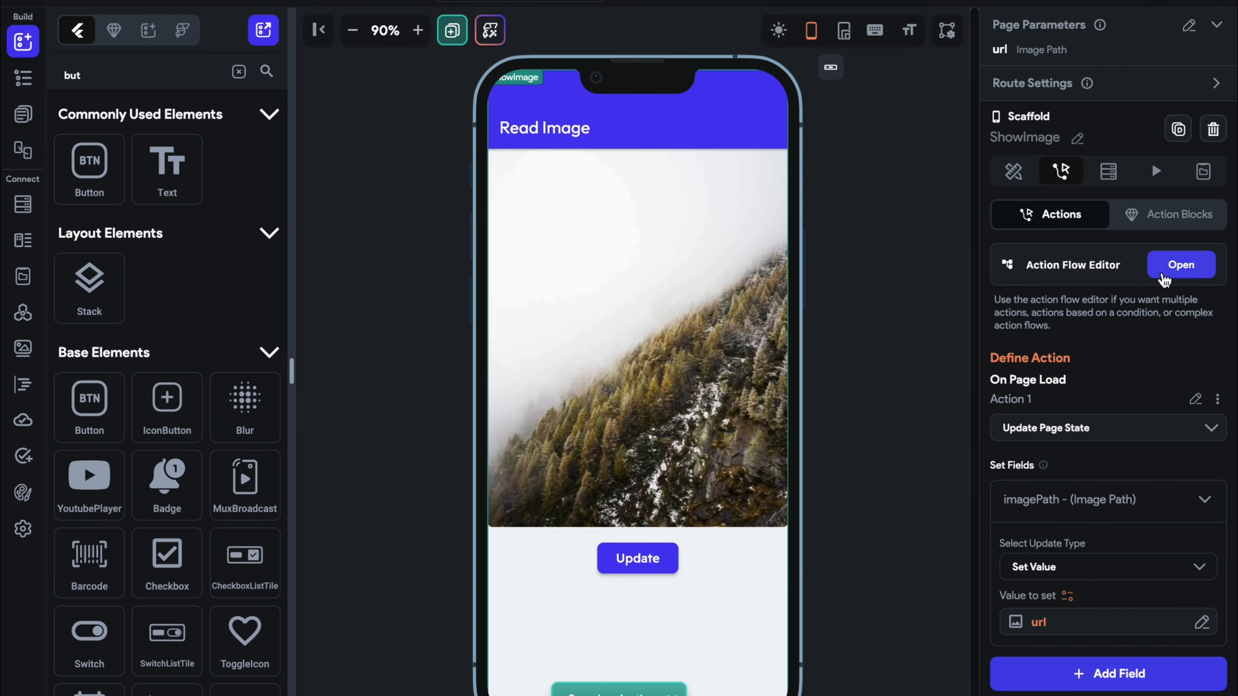
Double-check the page's On Page Load actions and the Update button's action flow
left_click(1181, 265)
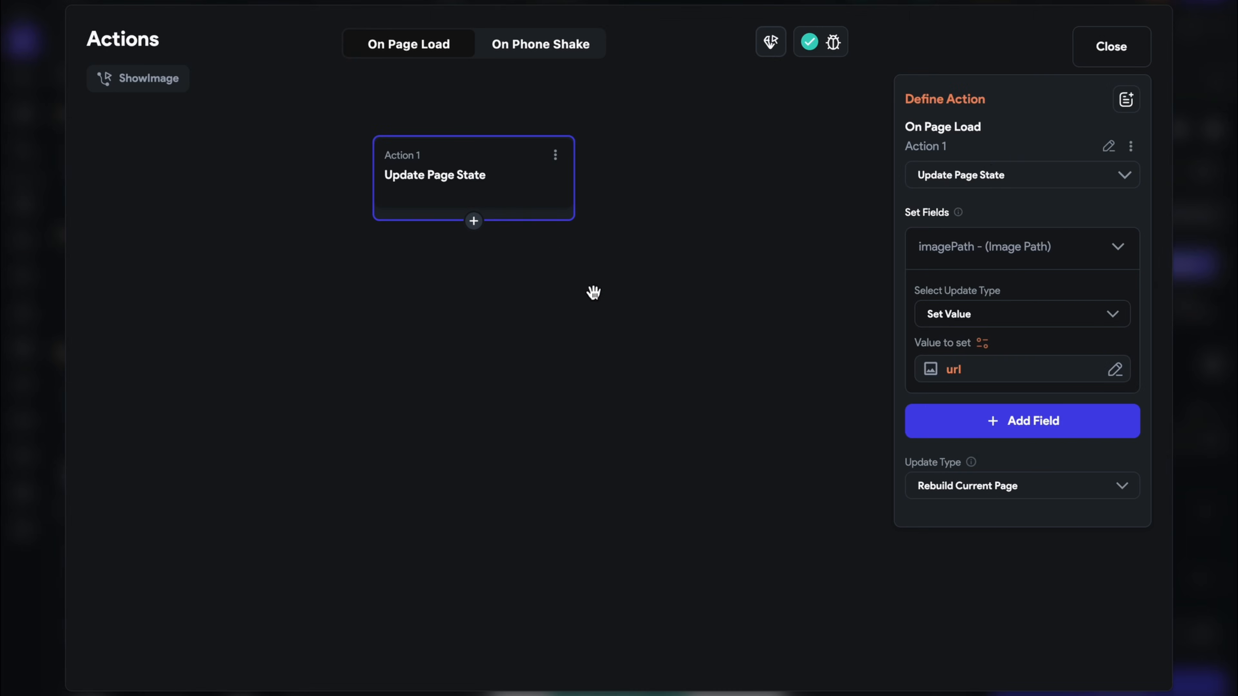
left_click(1131, 49)
left_click(671, 565)
left_click(1196, 166)
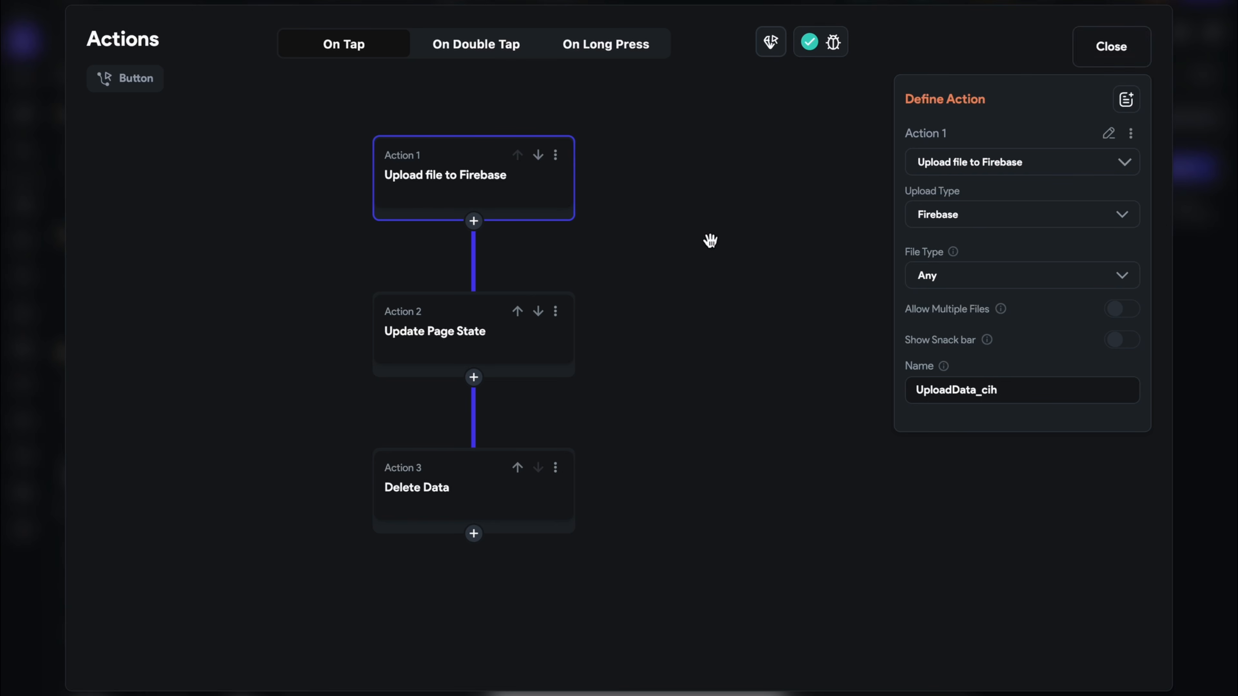
left_click(1108, 48)
left_click(904, 287)
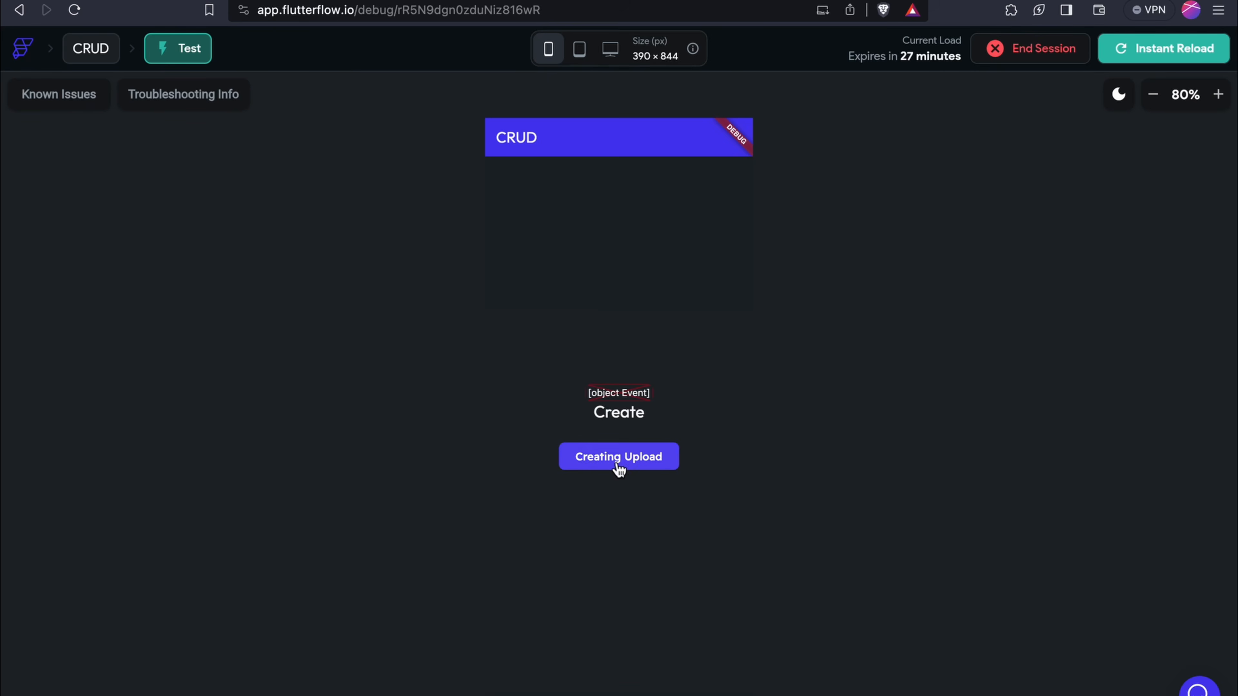
Upload Ecommerce Back-end (1).png through Creating Upload in the test app
left_click(618, 465)
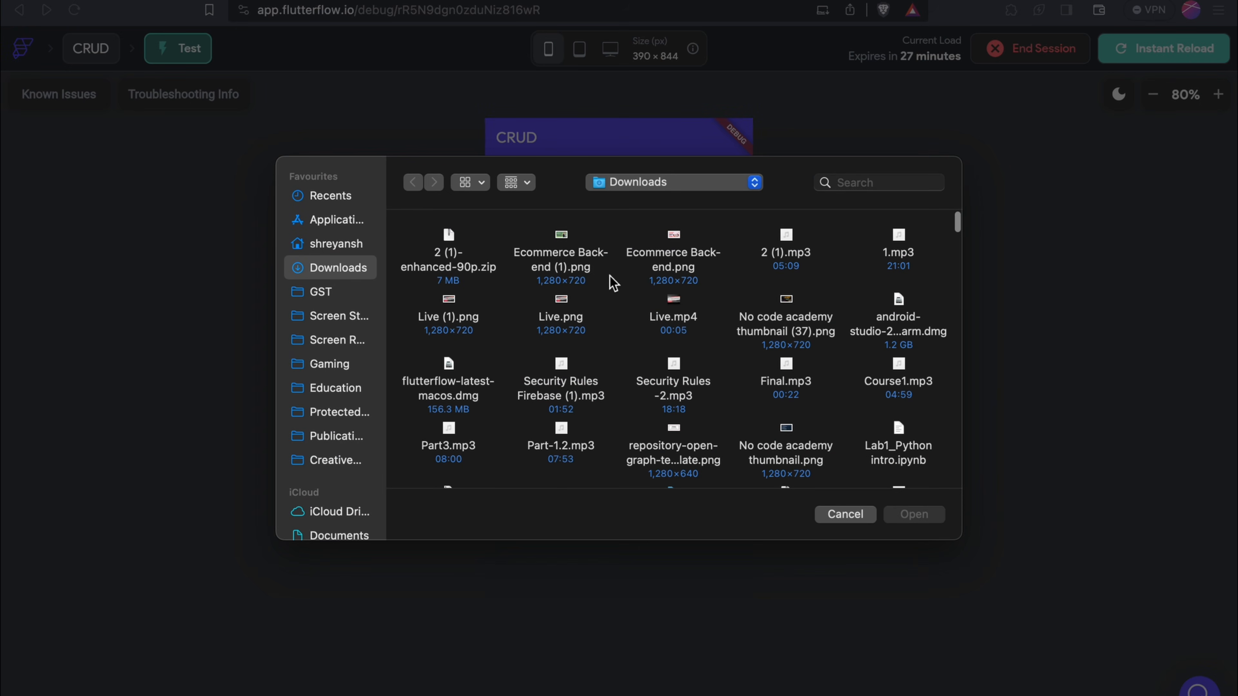
left_click(595, 260)
left_click(915, 516)
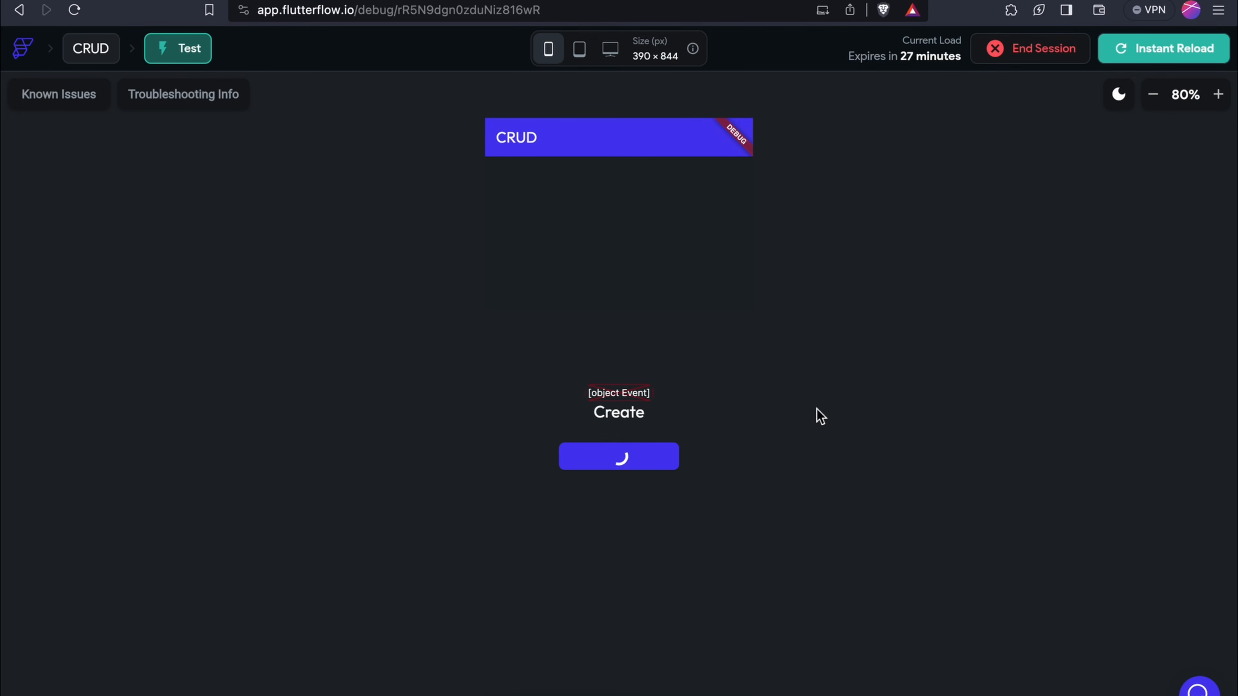
Browse Firebase Storage to users > the user's folder > uploads, glancing at the rules
left_click(163, 0)
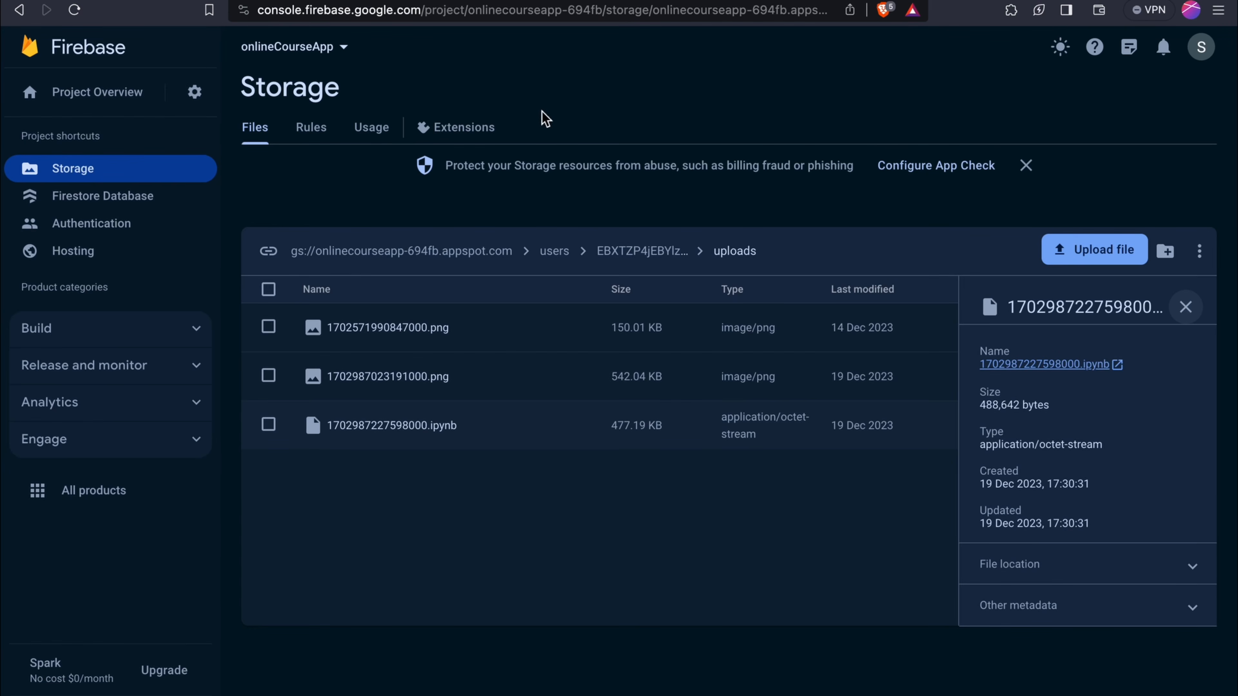
left_click(327, 129)
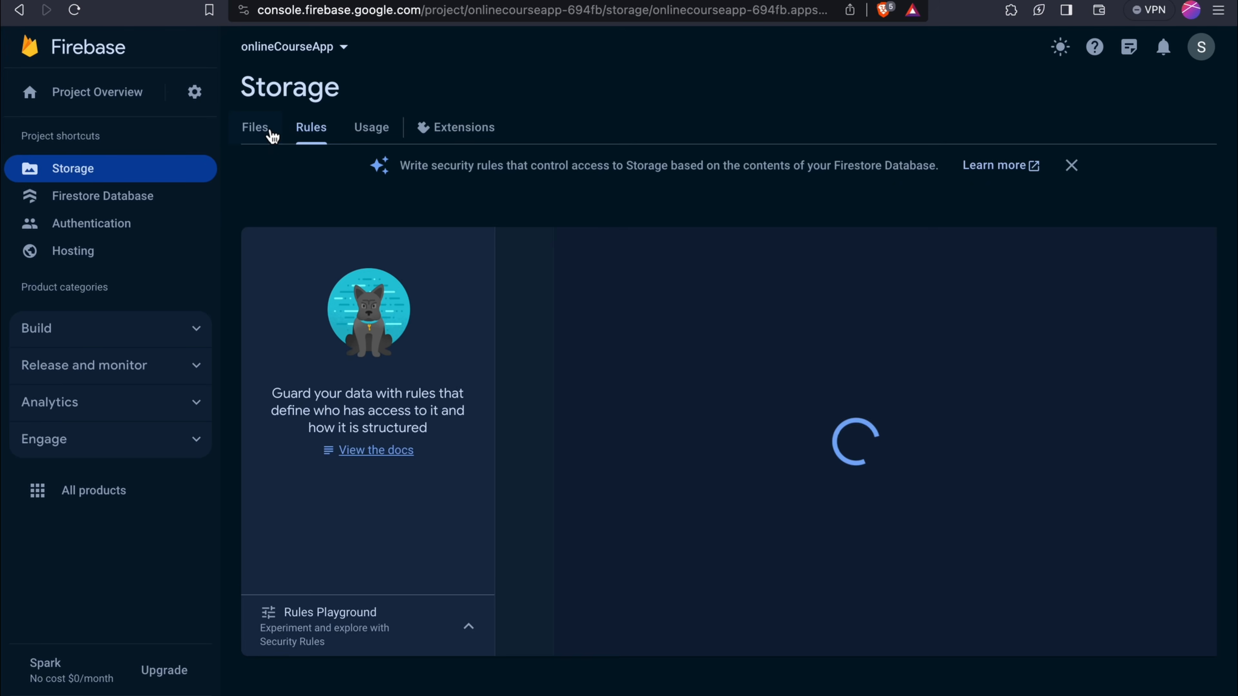
left_click(271, 134)
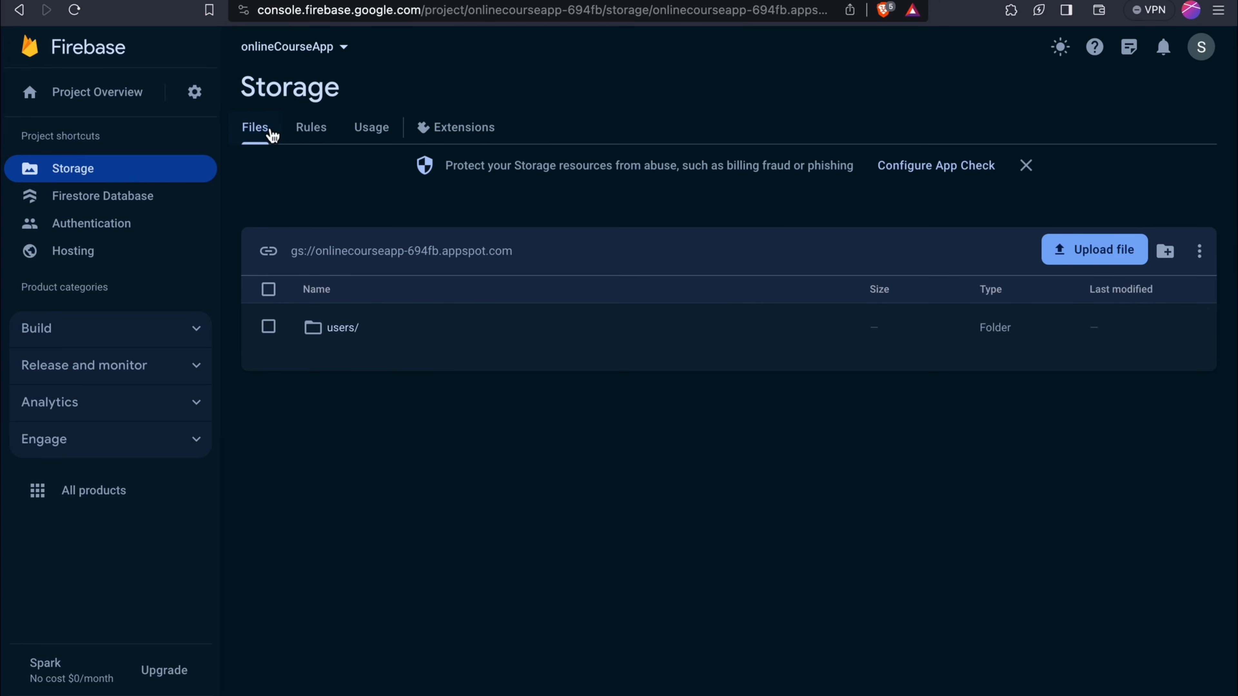
left_click(359, 329)
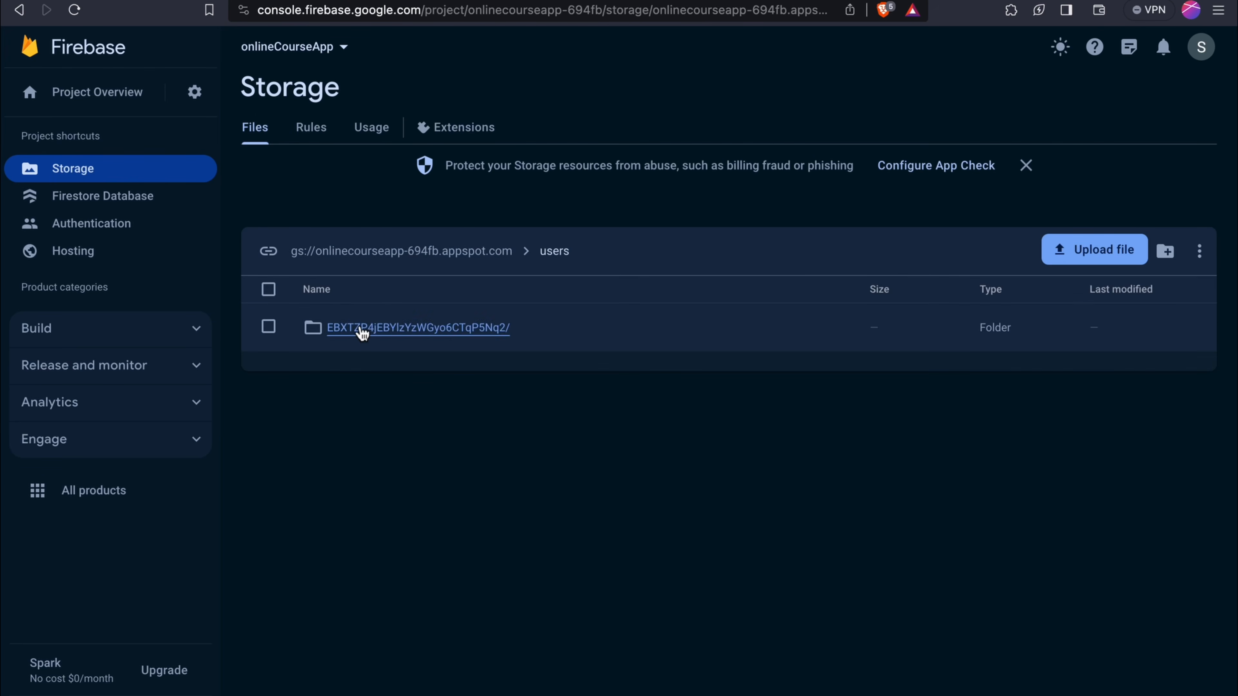
left_click(361, 331)
left_click(362, 332)
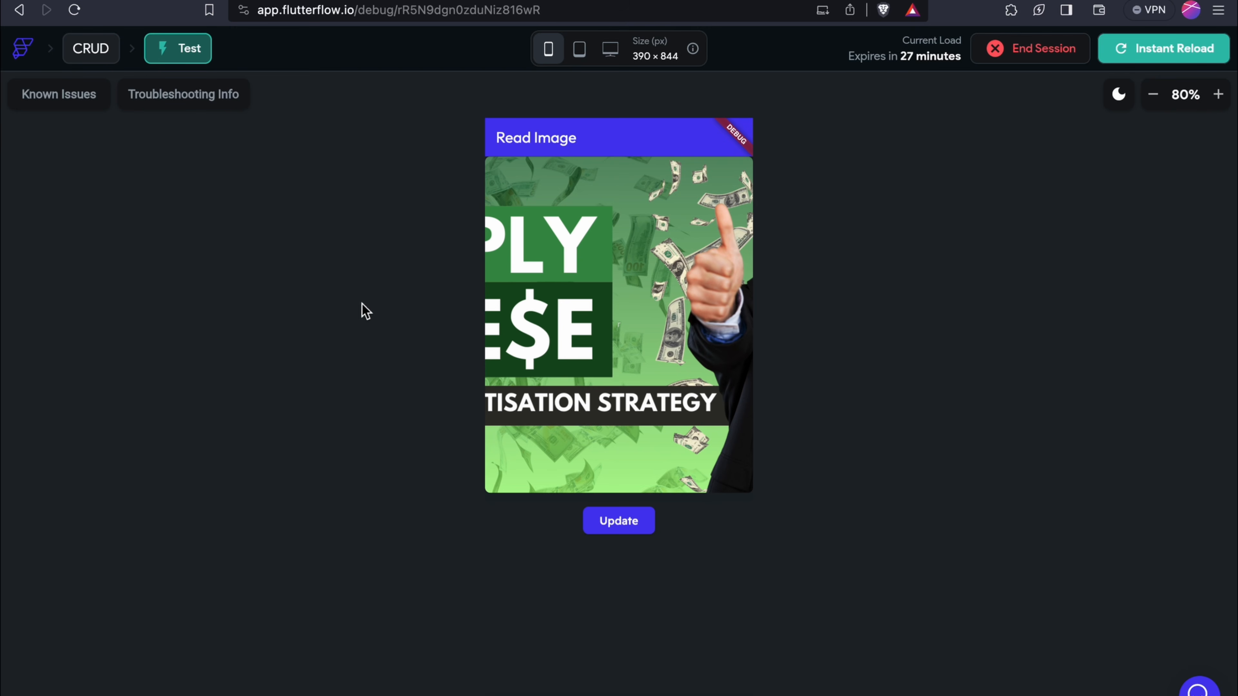
left_click(171, 2)
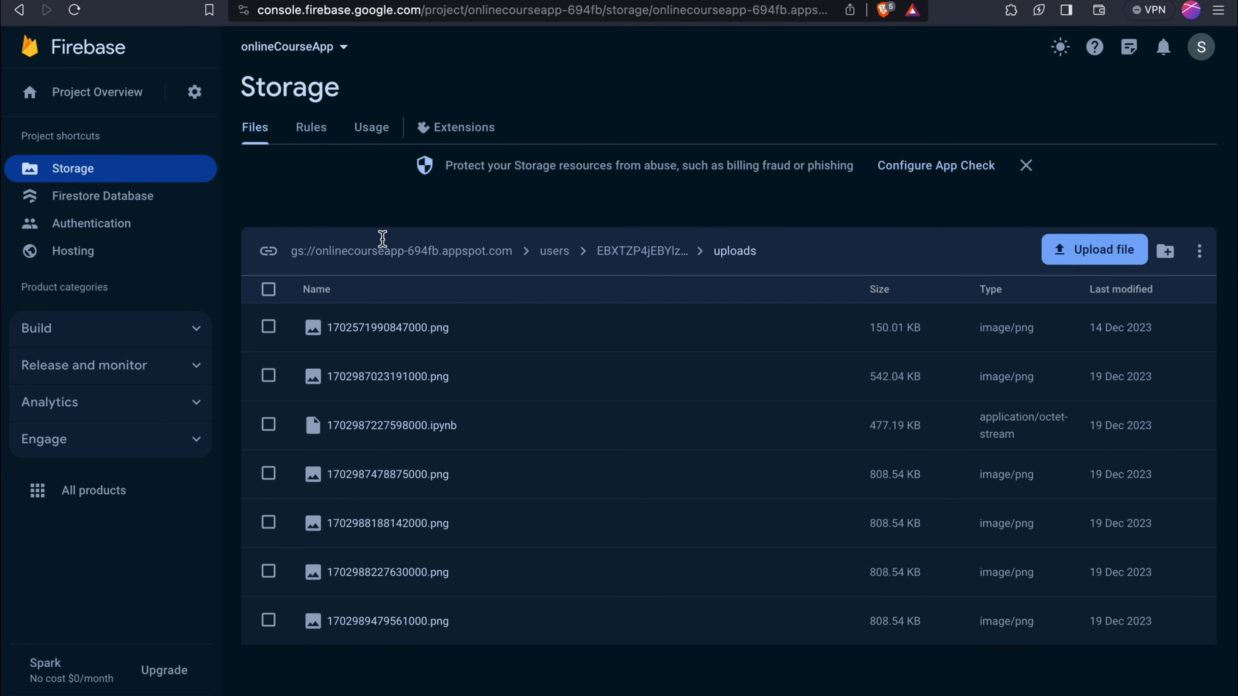
Select all seven files in the uploads folder and permanently delete them
left_click(269, 293)
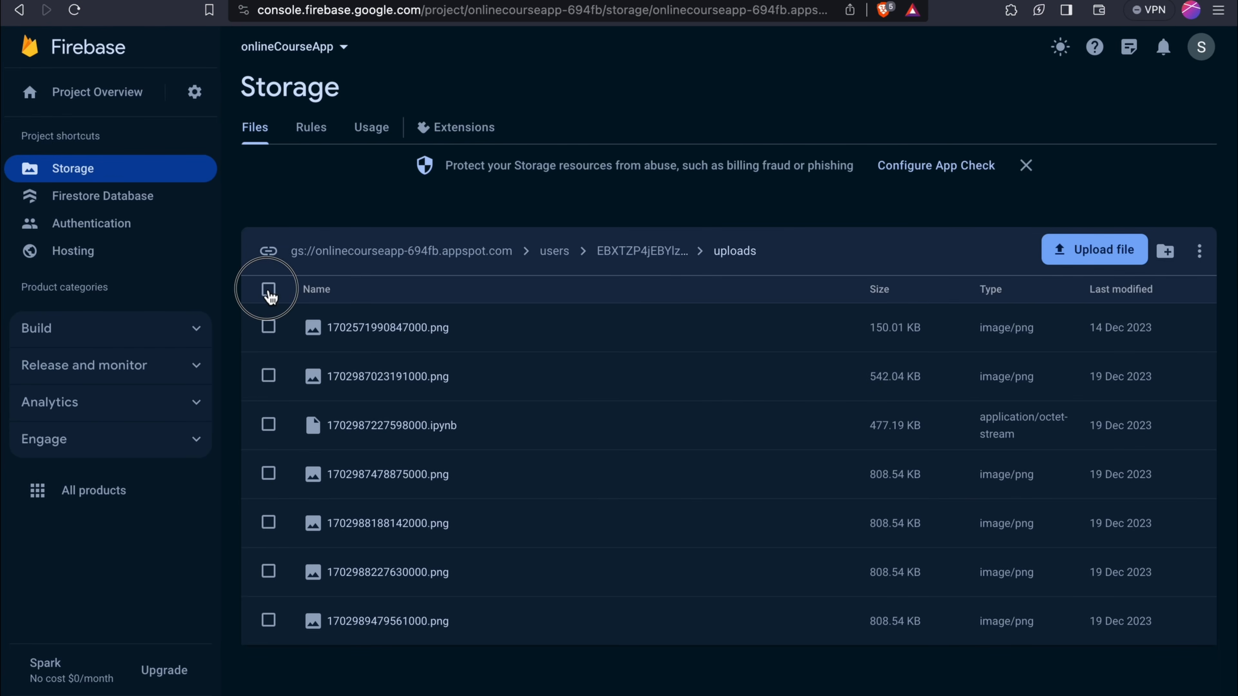
left_click(502, 255)
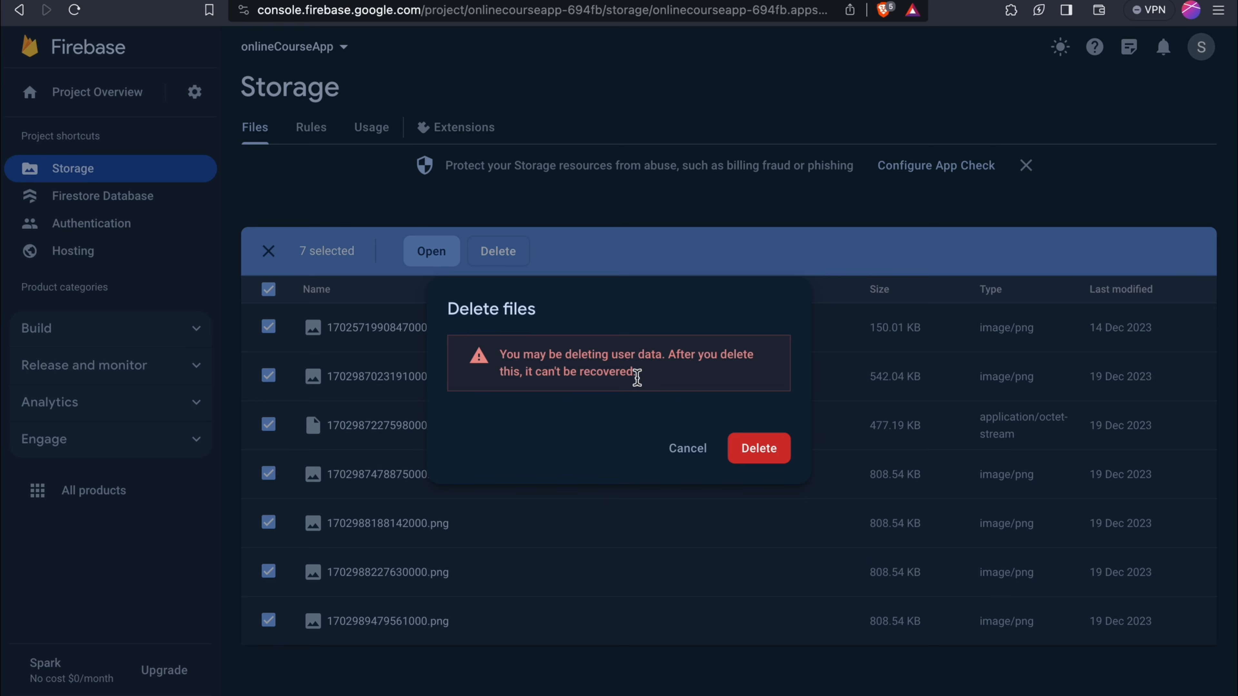
left_click(736, 456)
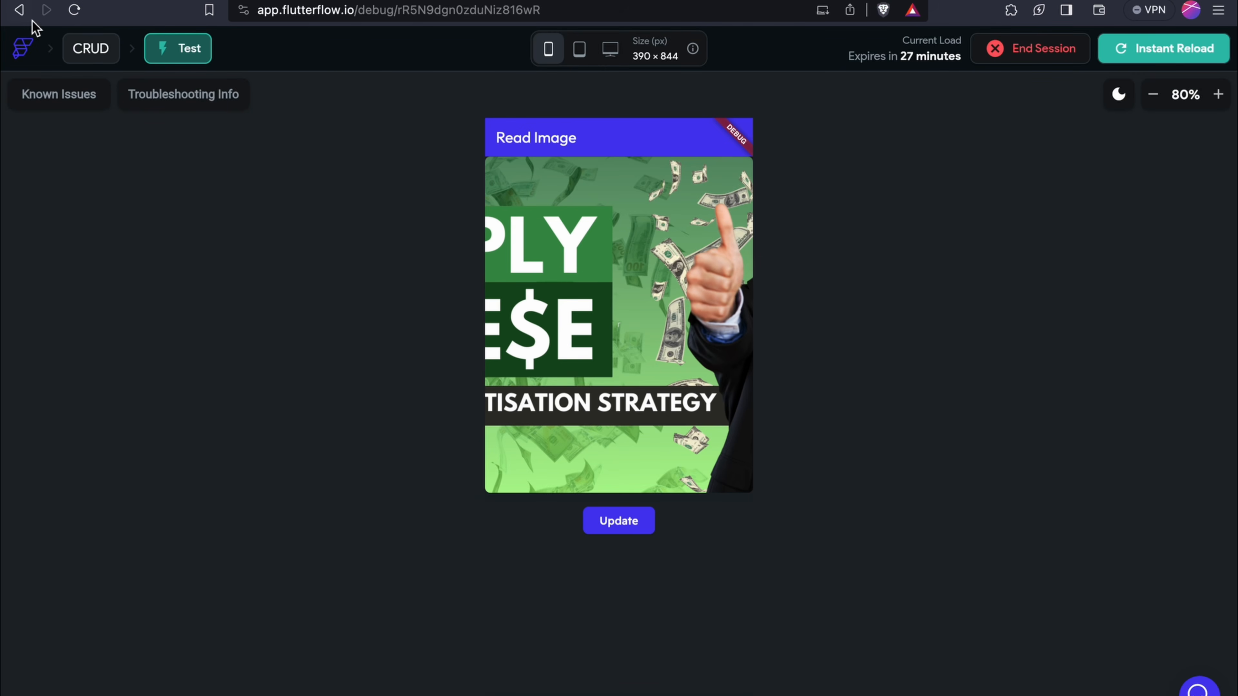
Return to the CRUD page and instant-reload the FlutterFlow test app
left_click(30, 19)
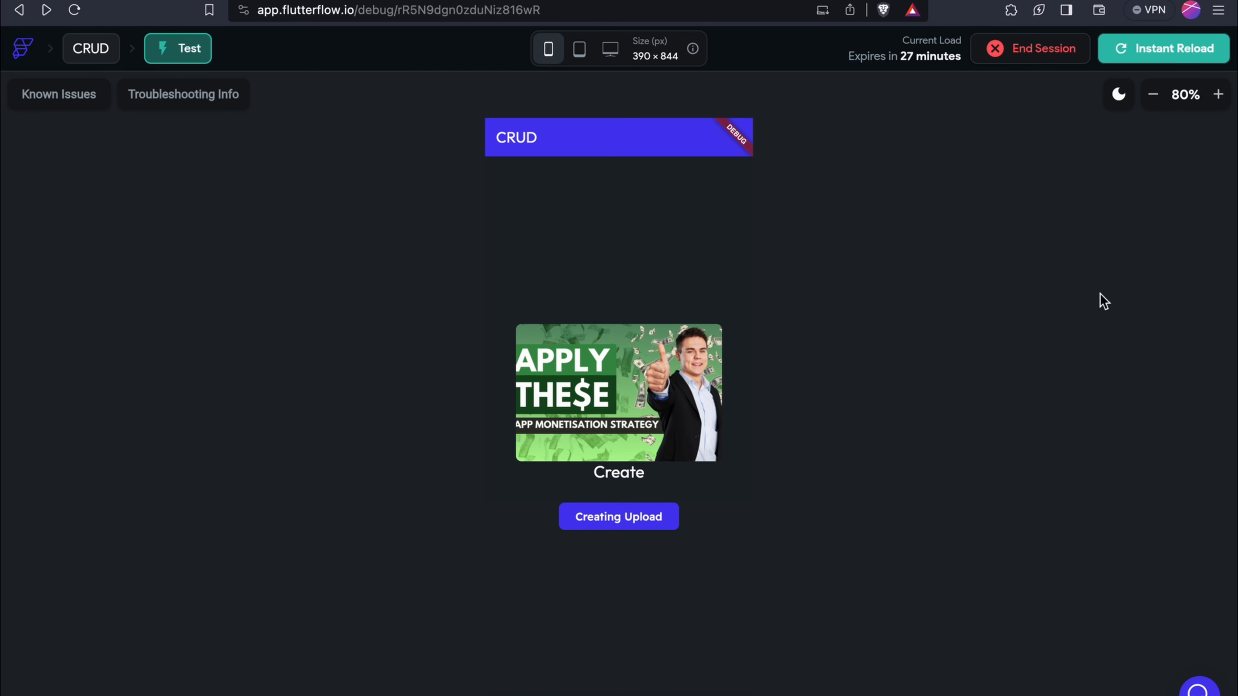
left_click(1138, 48)
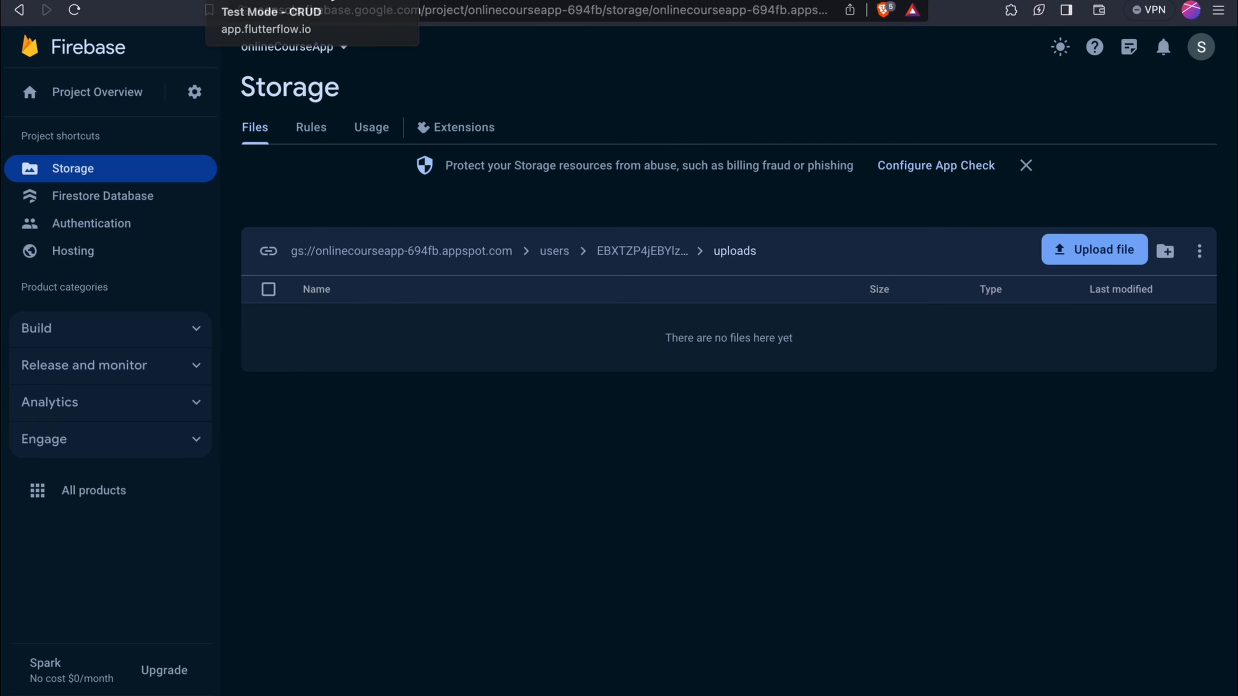
left_click(329, 1)
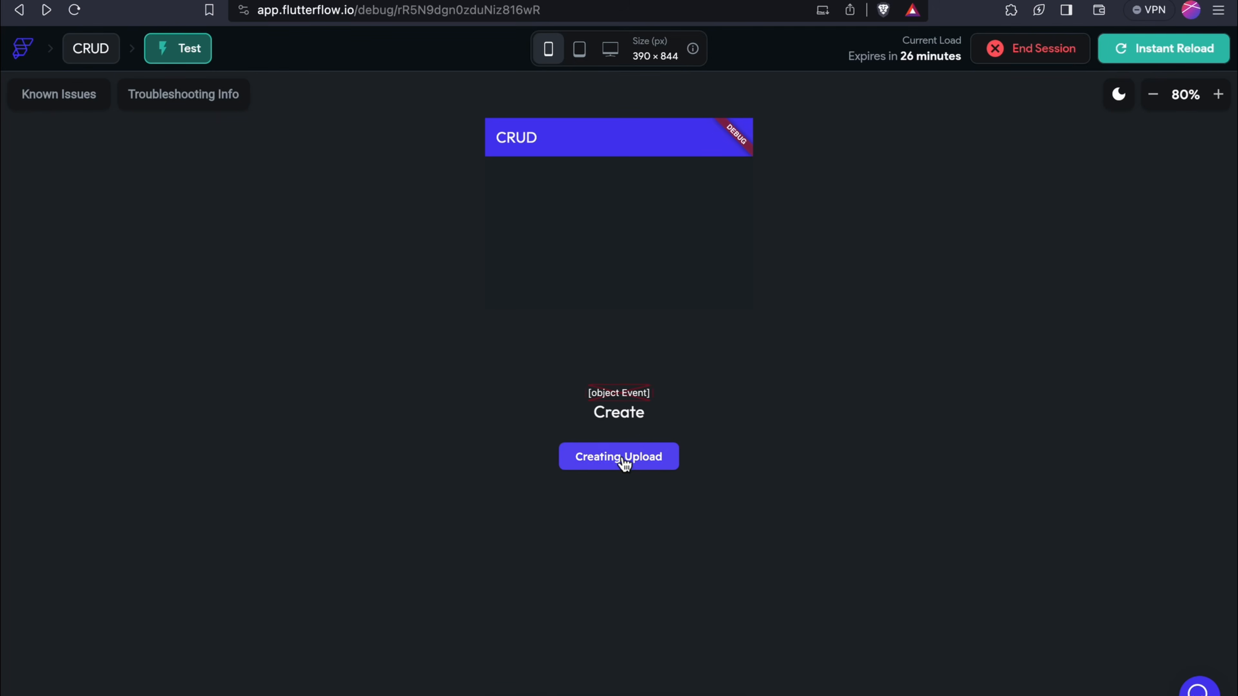
Upload No code academy thumbnail (37).png from the test app
left_click(623, 460)
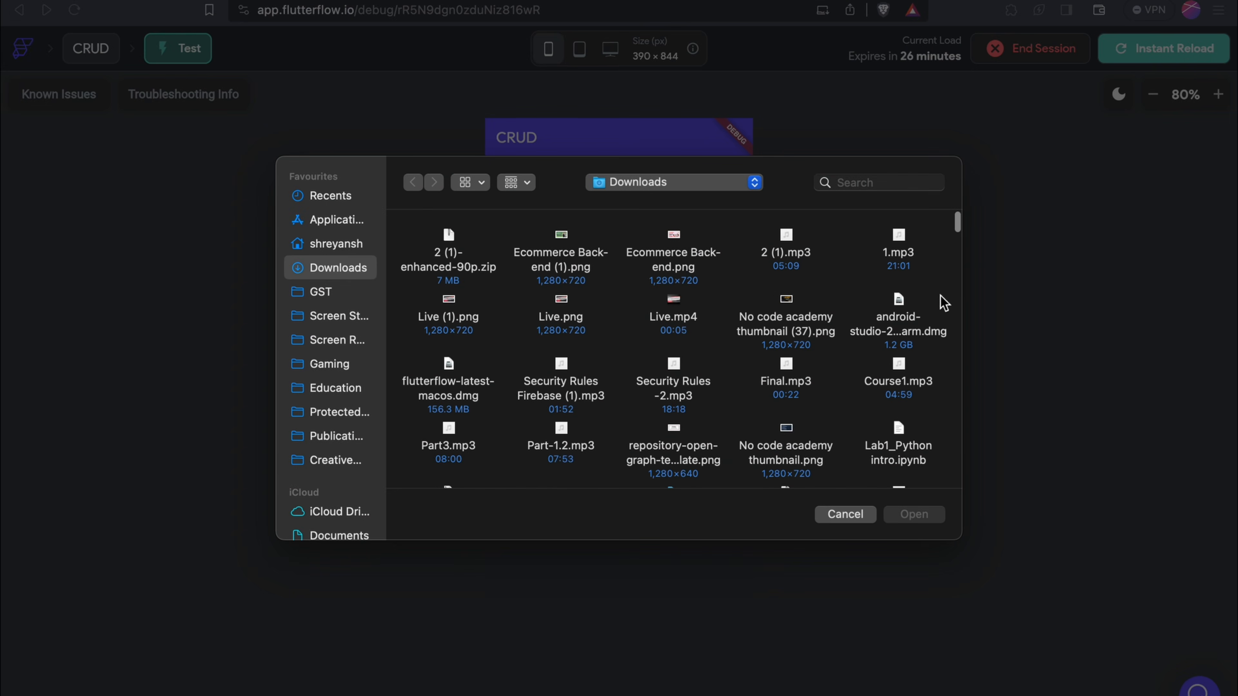
left_click(827, 343)
left_click(914, 514)
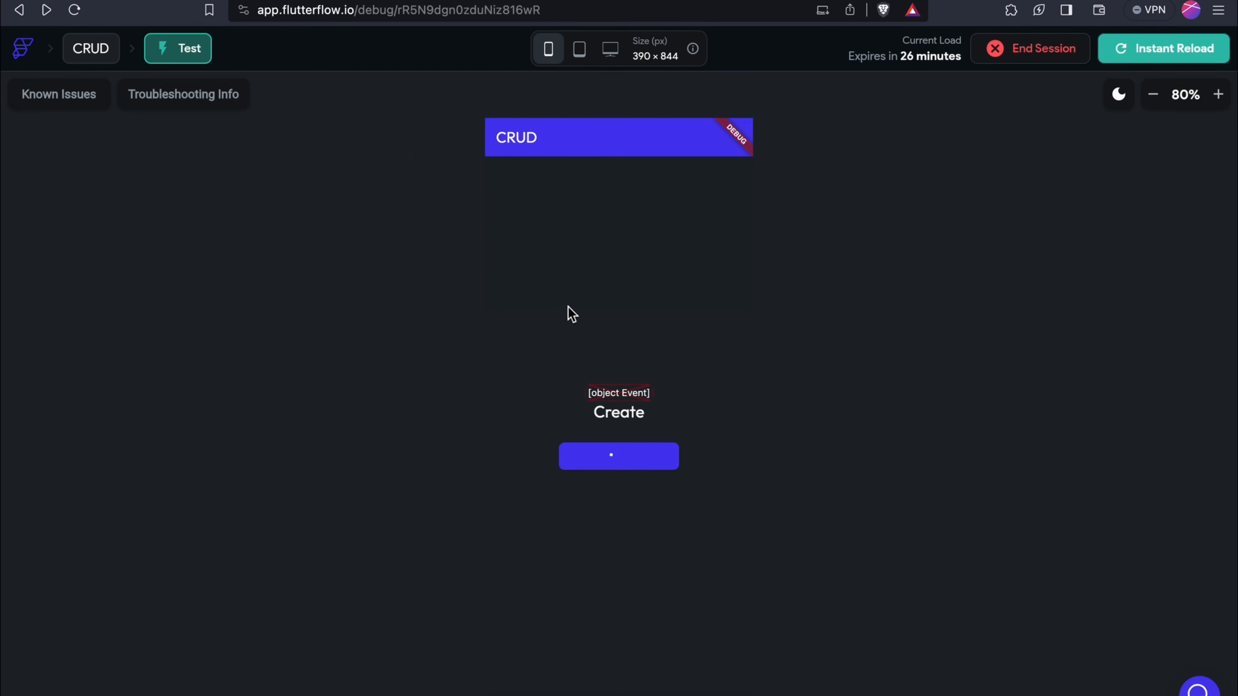
Reload Firebase Storage and view details of the new 1702989550233000.png file
left_click(171, 1)
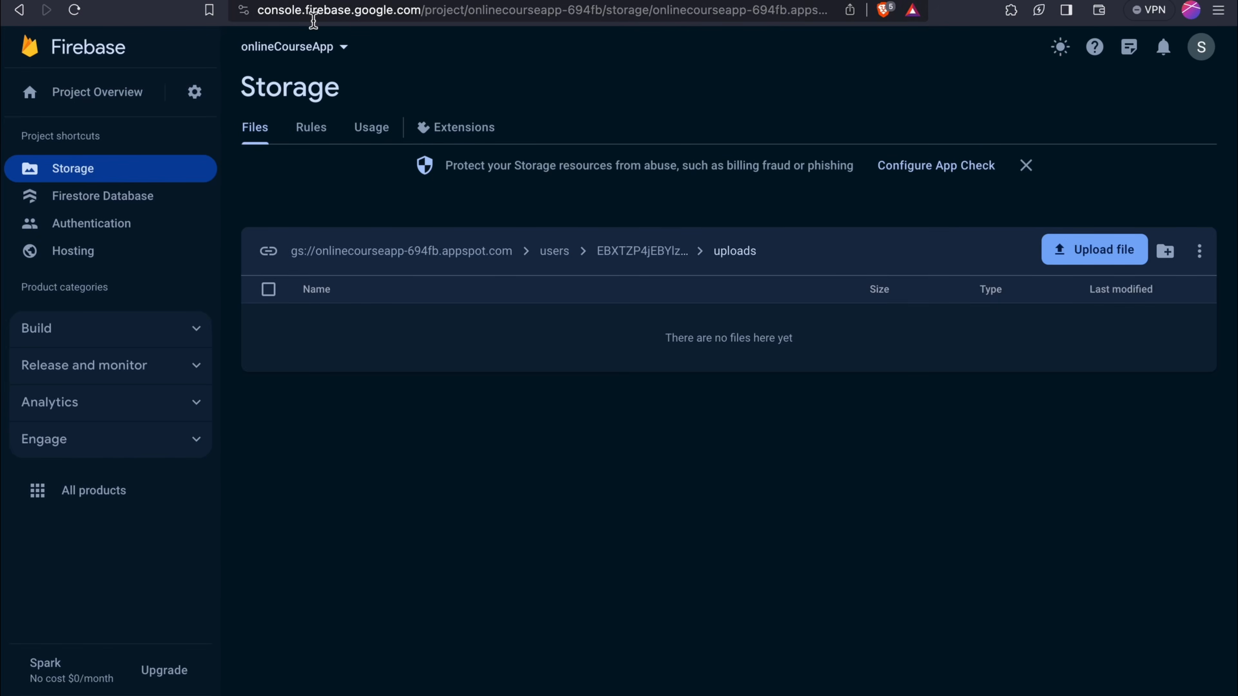
left_click(313, 19)
key("Return")
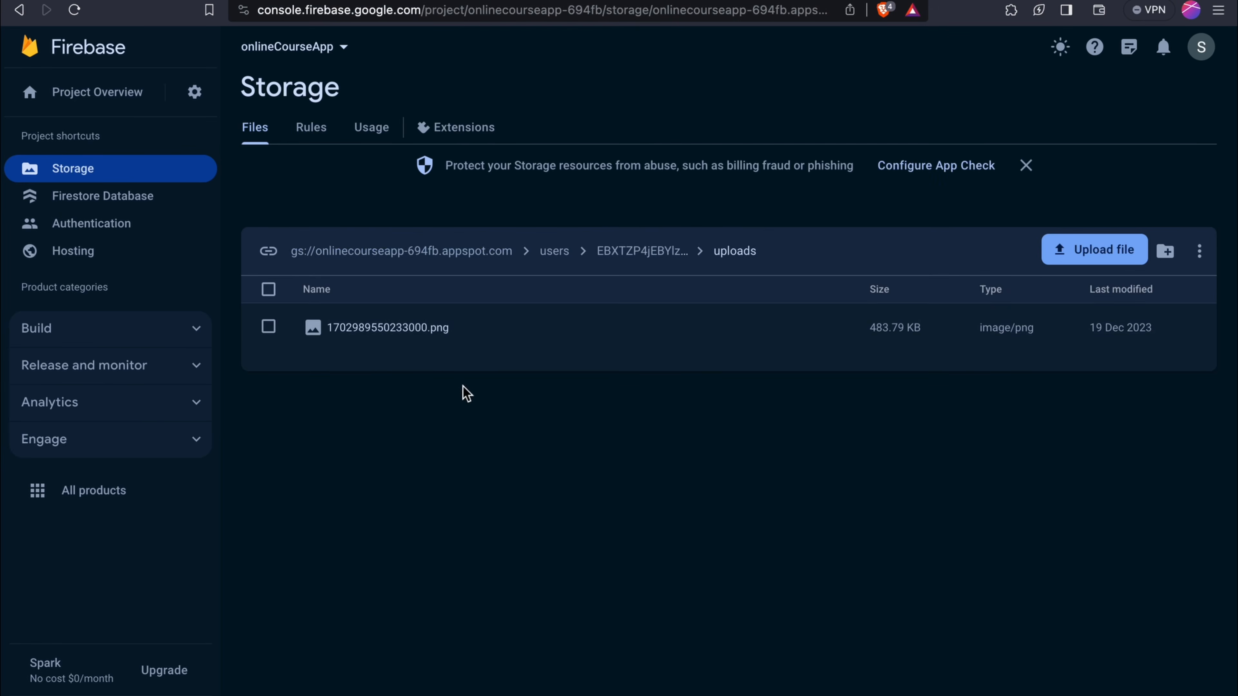
left_click(419, 344)
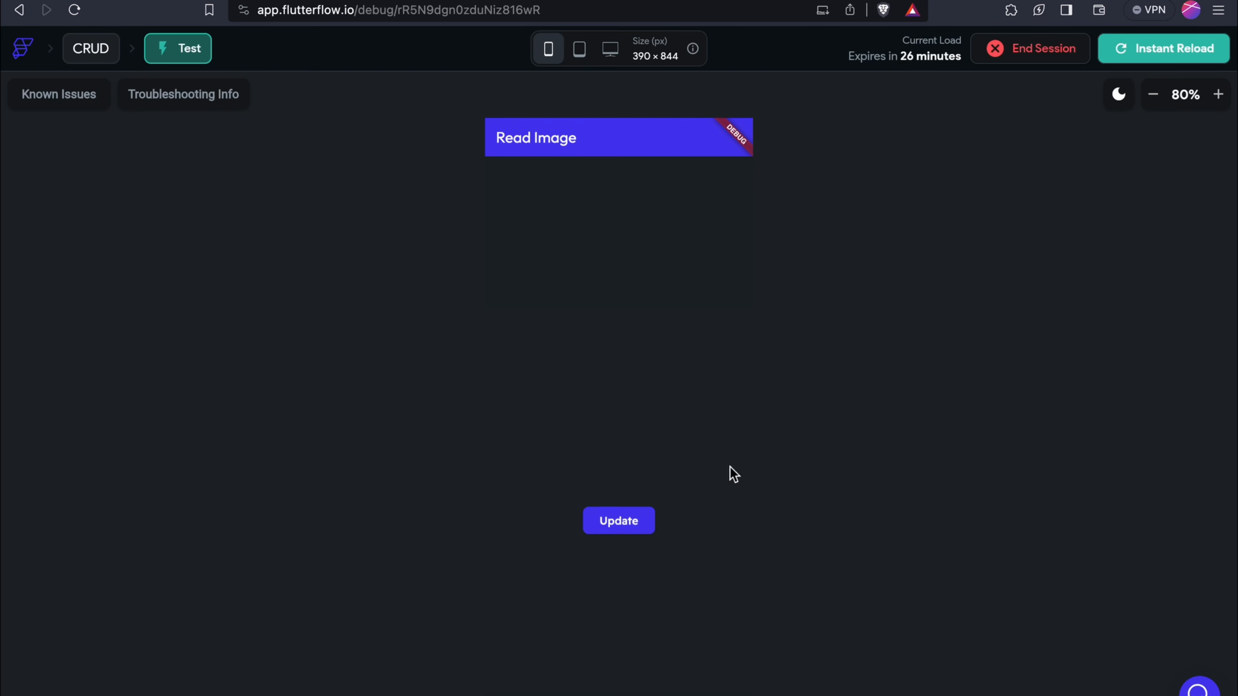
Upload Ecommerce Back-end (1).png through the test app's Update button
left_click(610, 524)
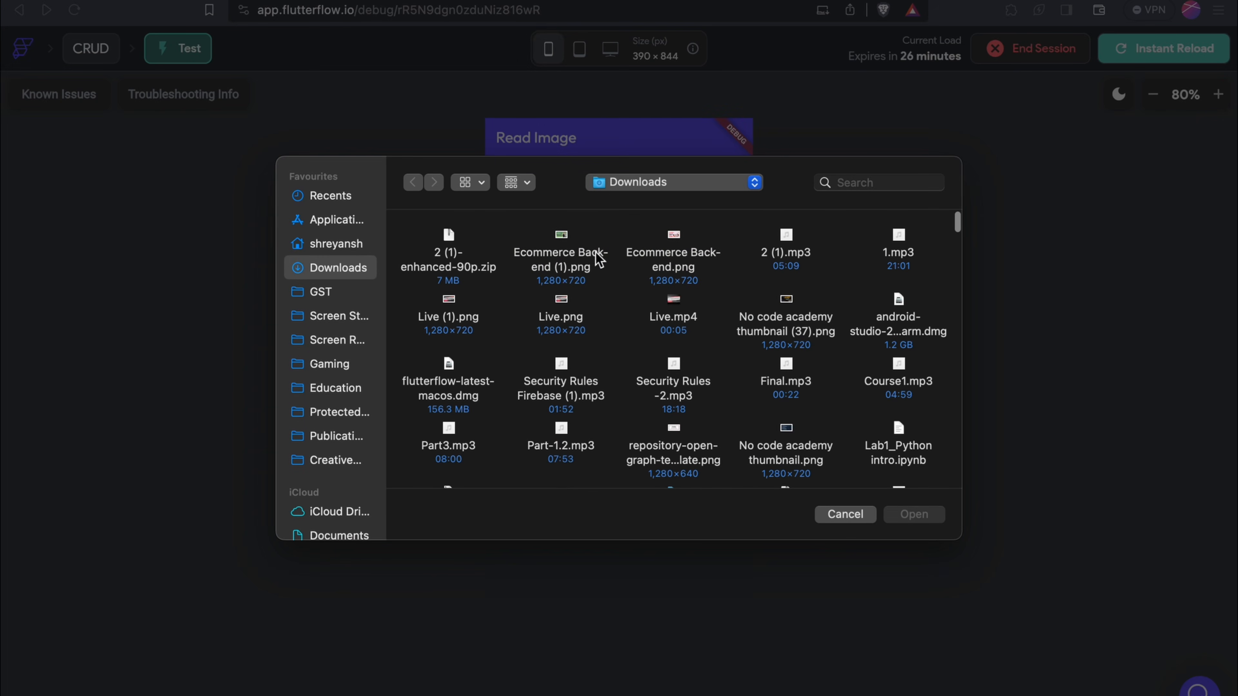
left_click(585, 263)
left_click(914, 514)
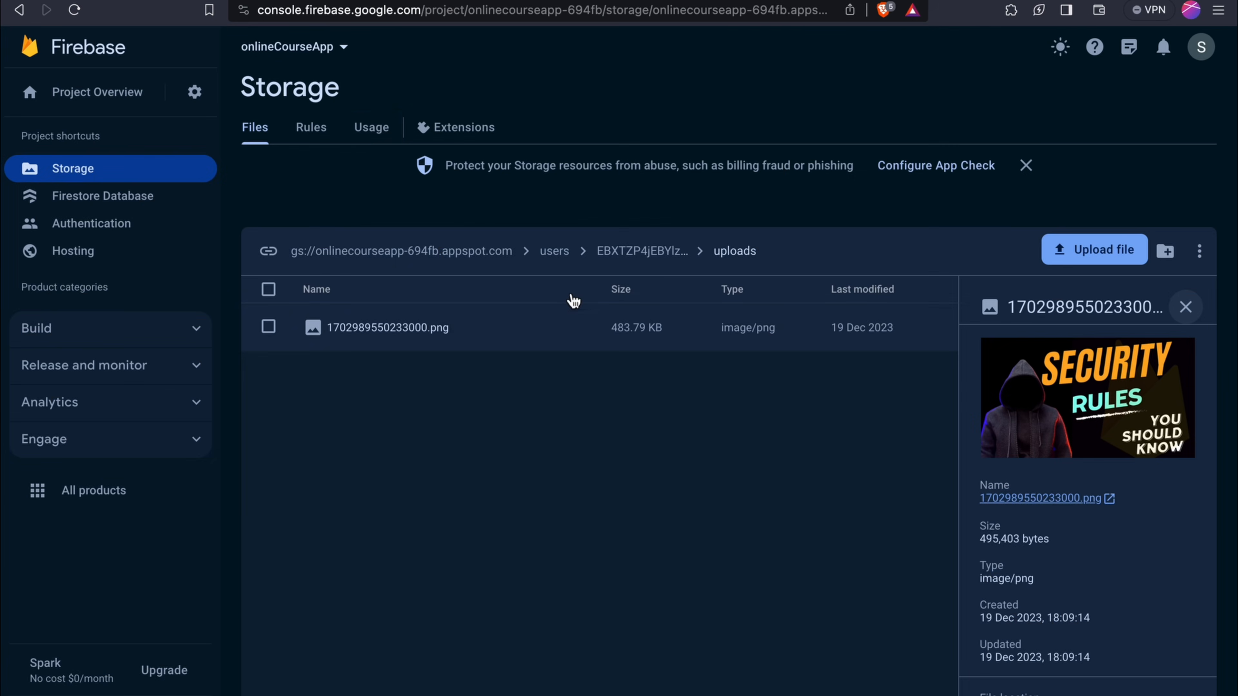
Reload Firebase Storage to confirm the replacement 1702989578132000.png, then return to the editor
left_click(414, 10)
key("Return")
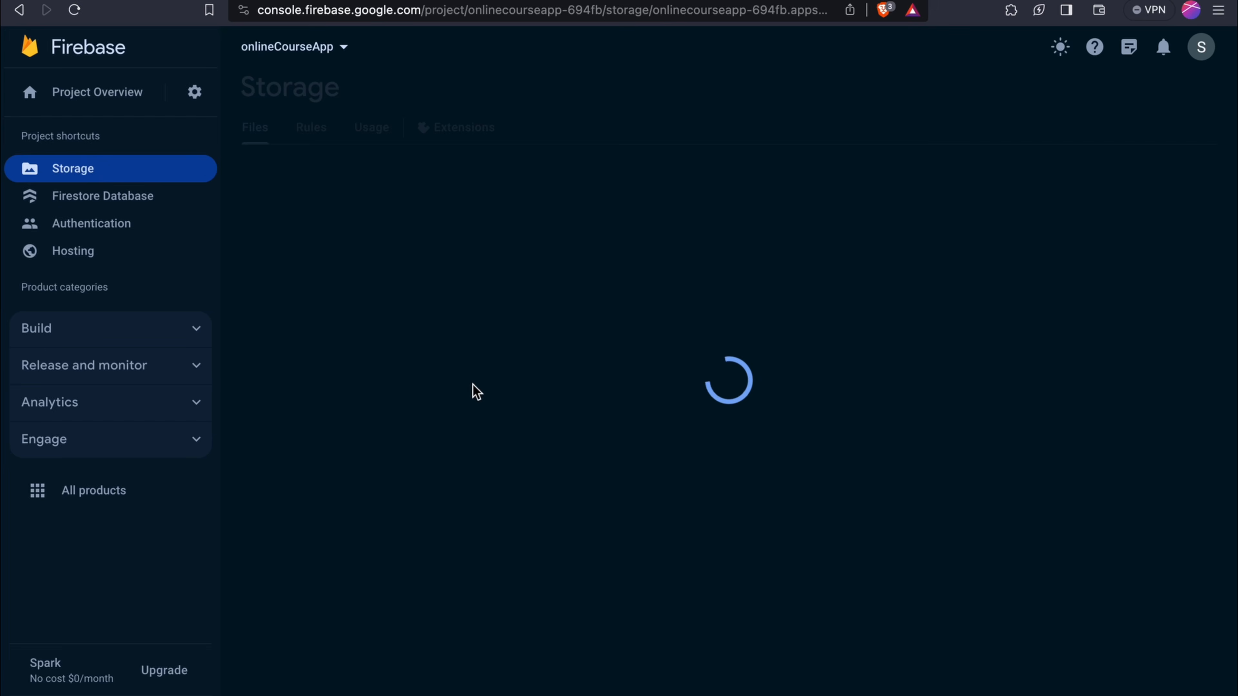
left_click(415, 327)
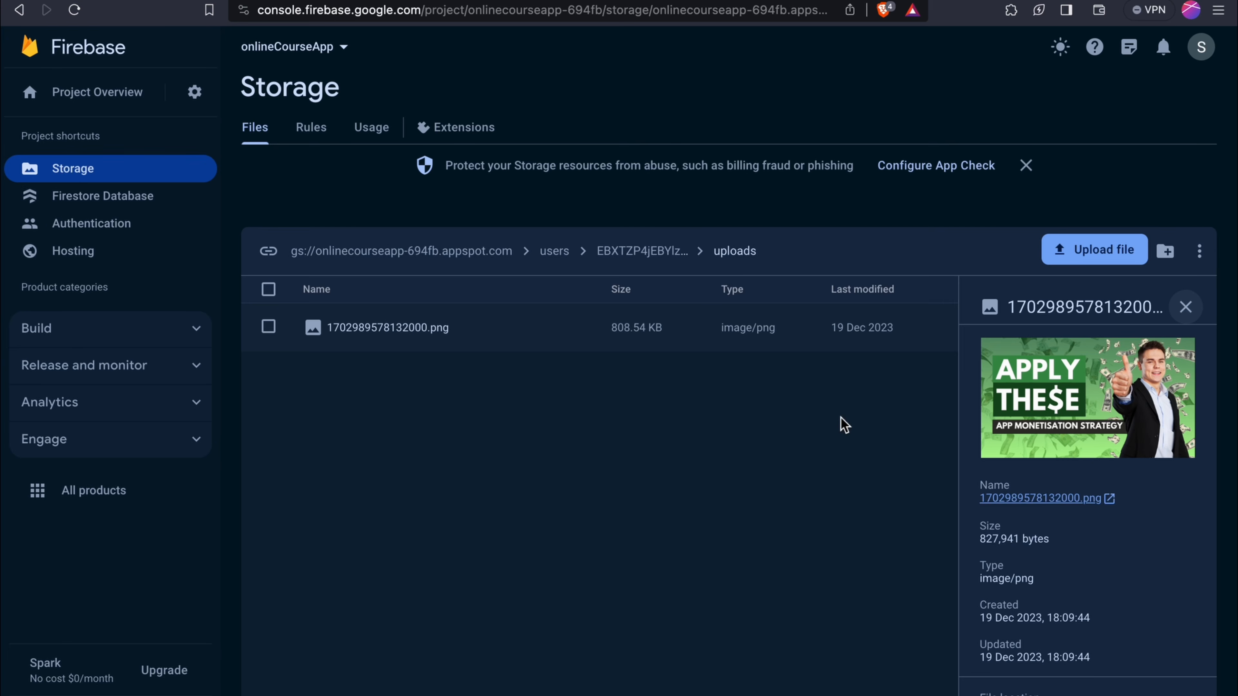
key("ctrl+Left")
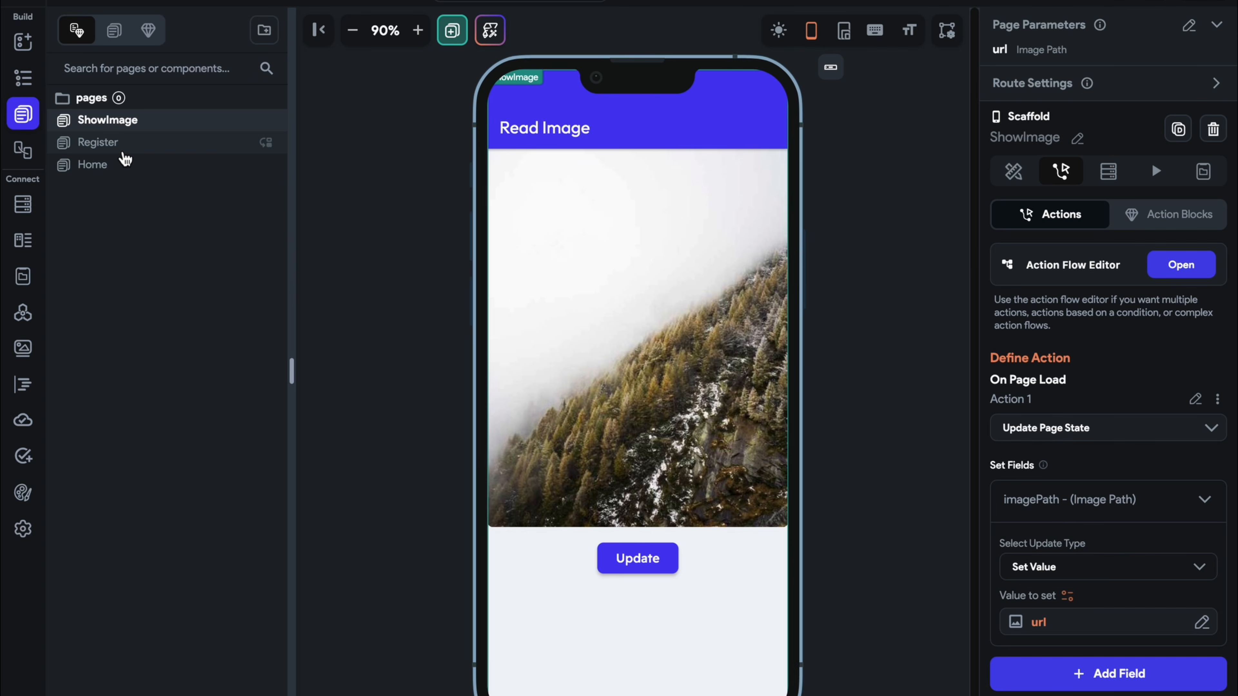
On the Home page, add a third action after navigation to the Creating Upload button
left_click(144, 146)
left_click(117, 164)
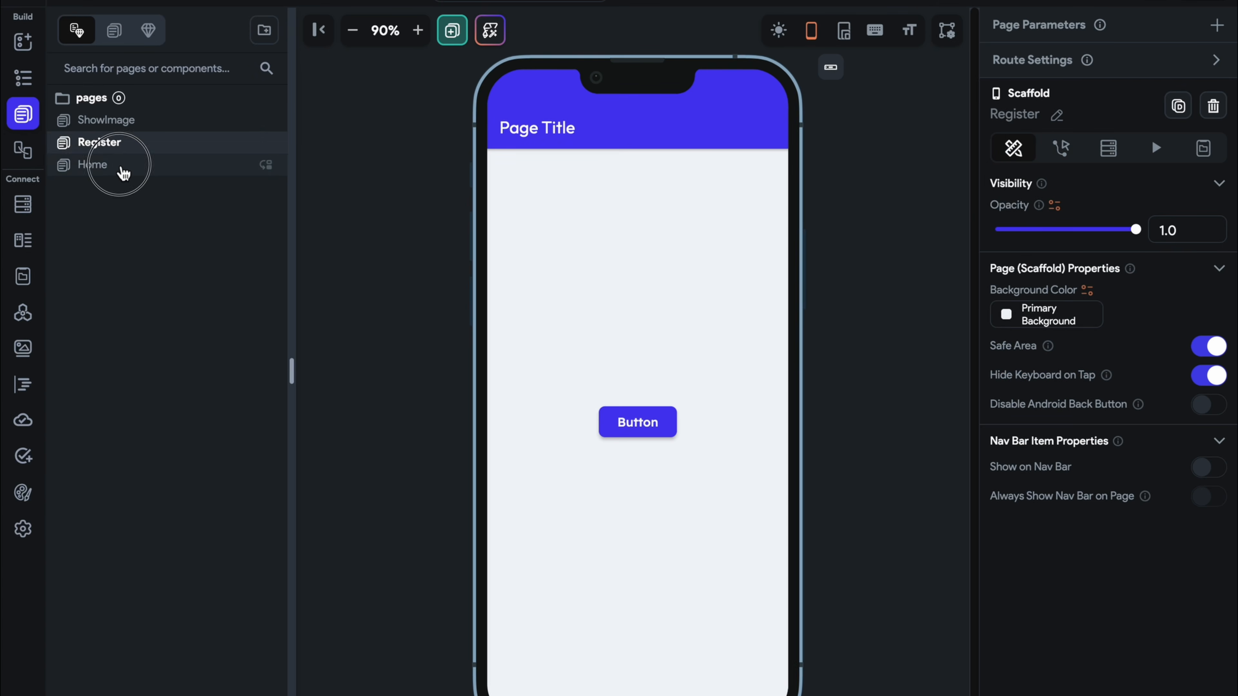
left_click(604, 531)
left_click(1142, 174)
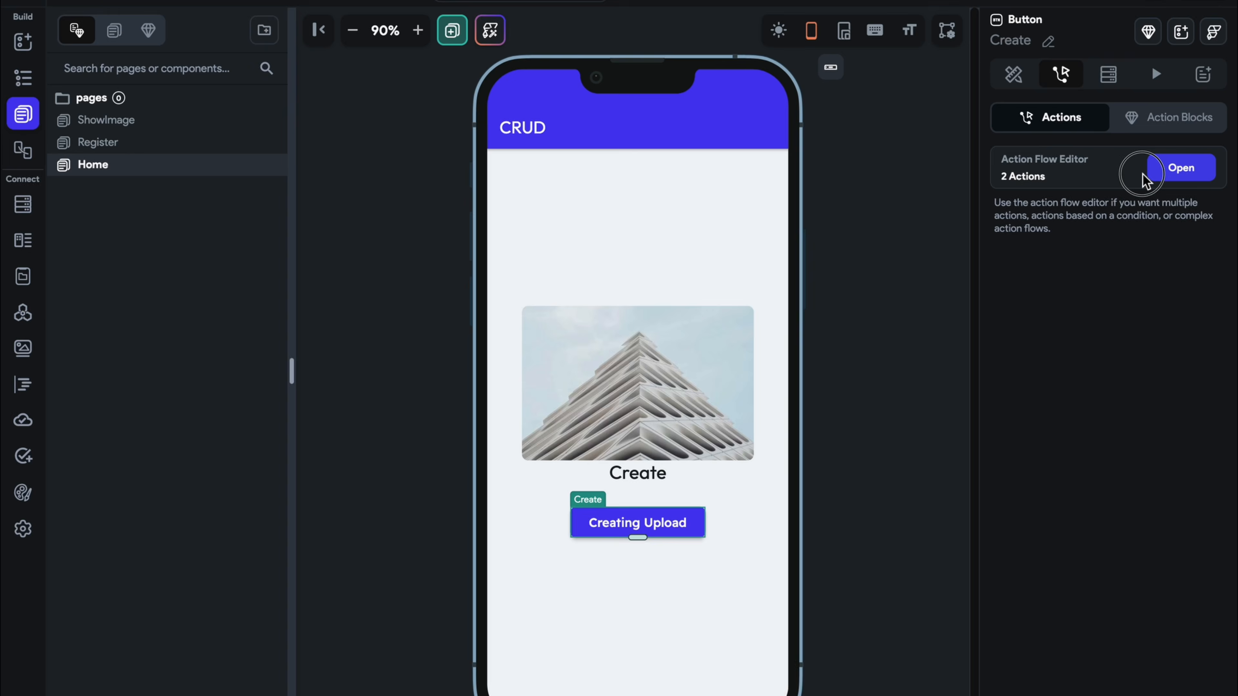
left_click(473, 377)
left_click(473, 412)
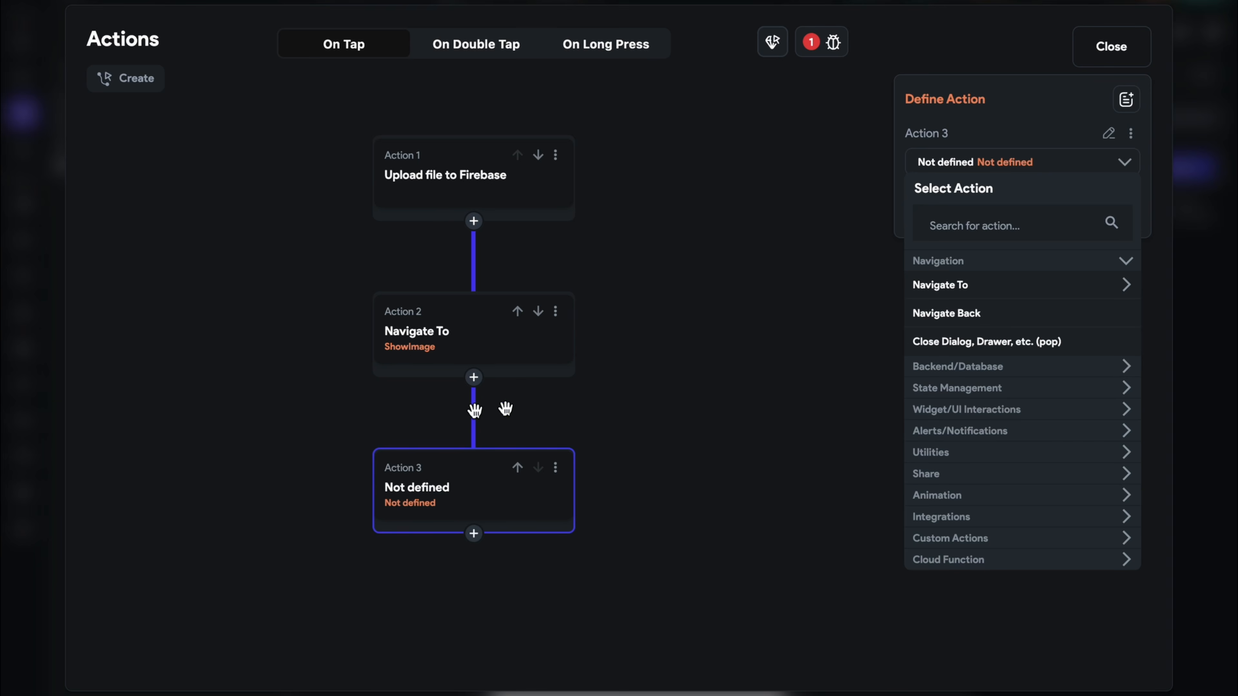
Make Action 3 an Update Document call on the signed-in user's reference
left_click(928, 230)
type("update")
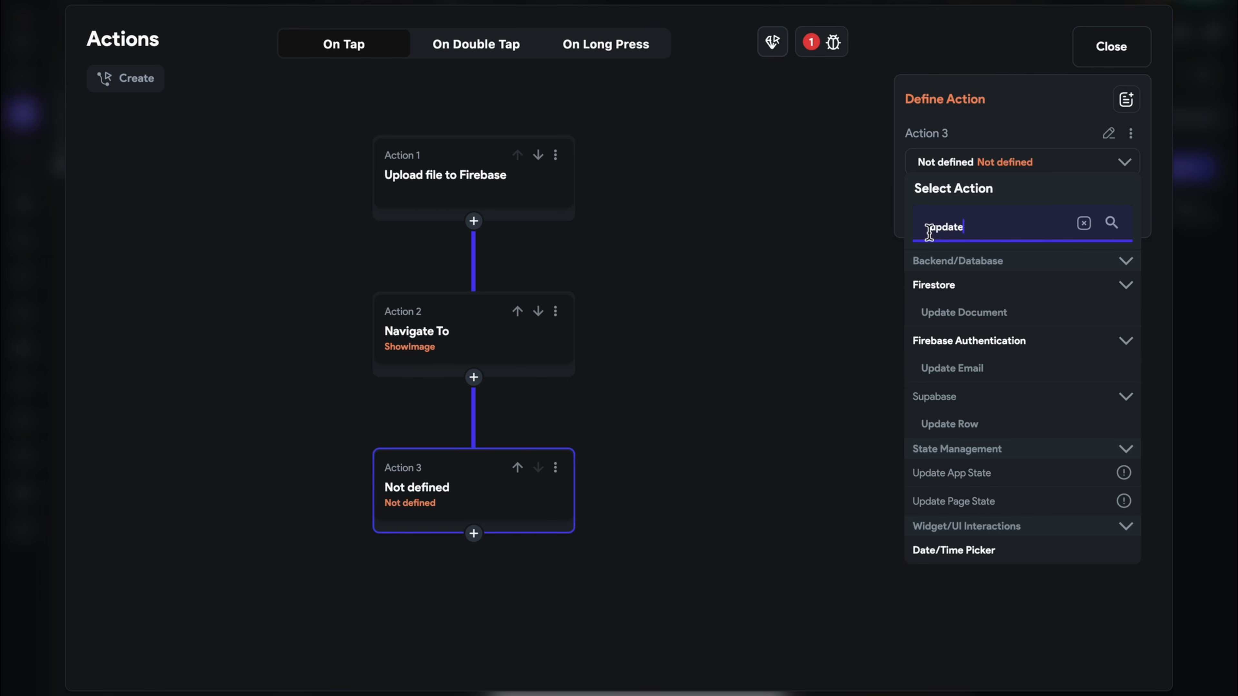
left_click(941, 308)
left_click(943, 226)
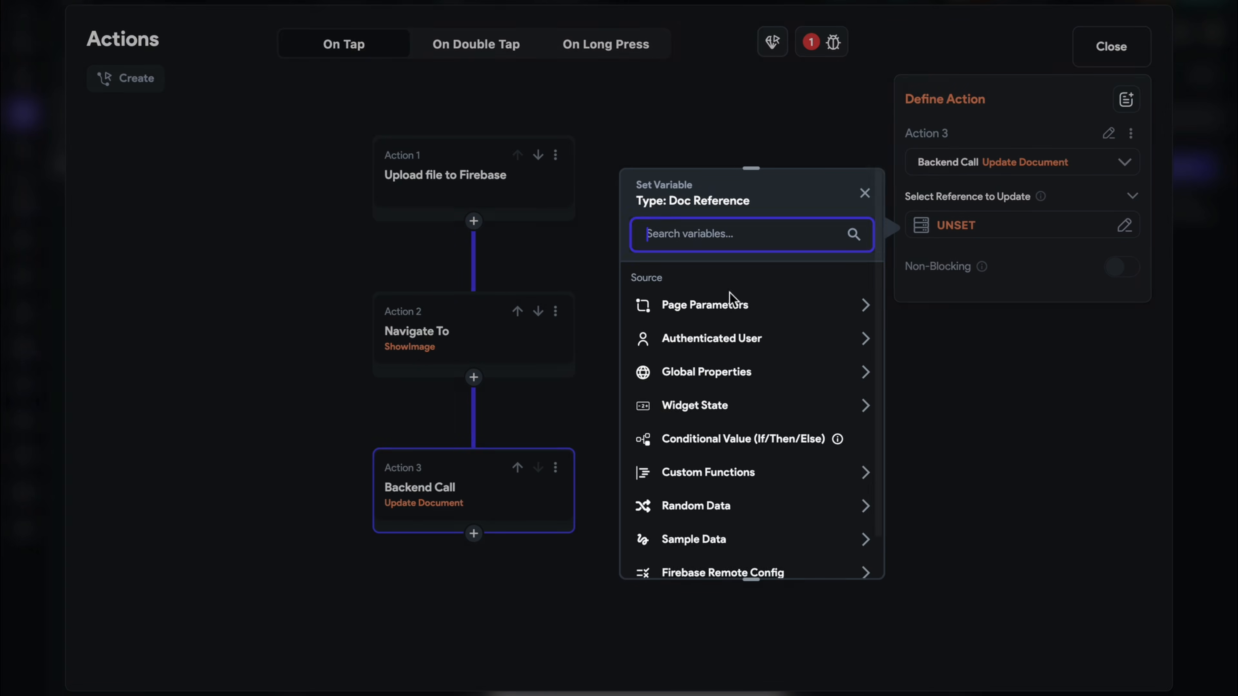
left_click(687, 345)
left_click(722, 507)
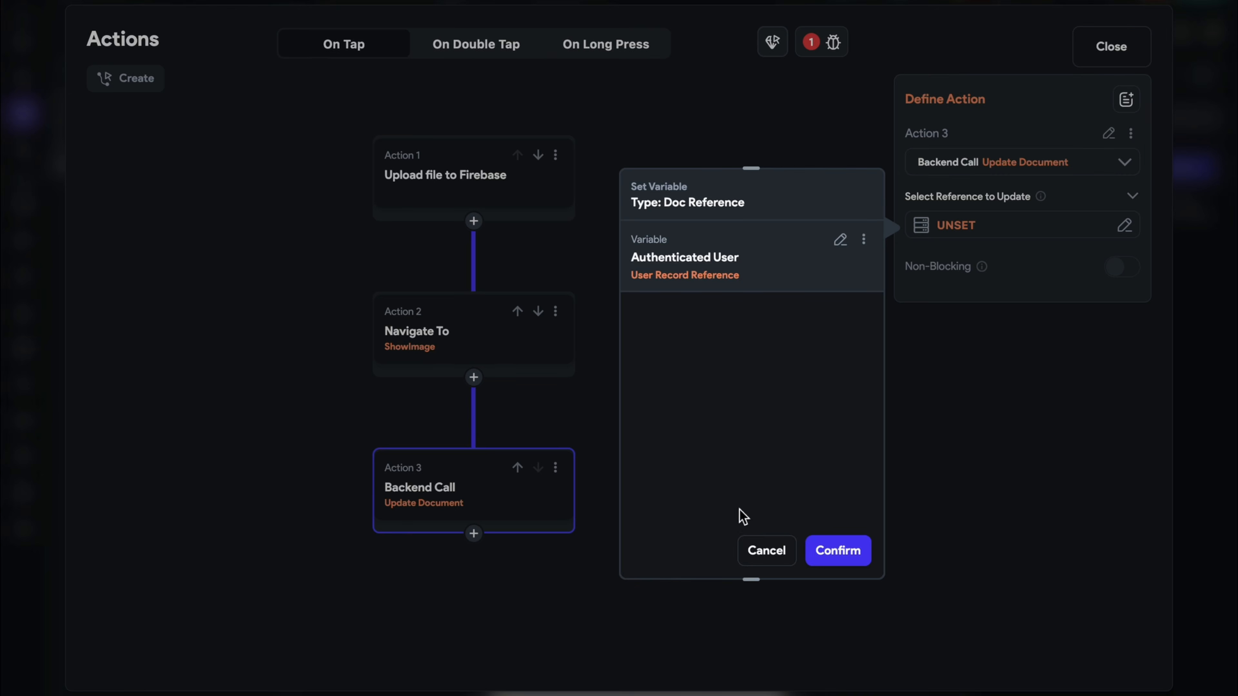
left_click(836, 550)
Set the user's photo_url field to the Uploaded Photo / Video value
left_click(967, 279)
left_click(945, 292)
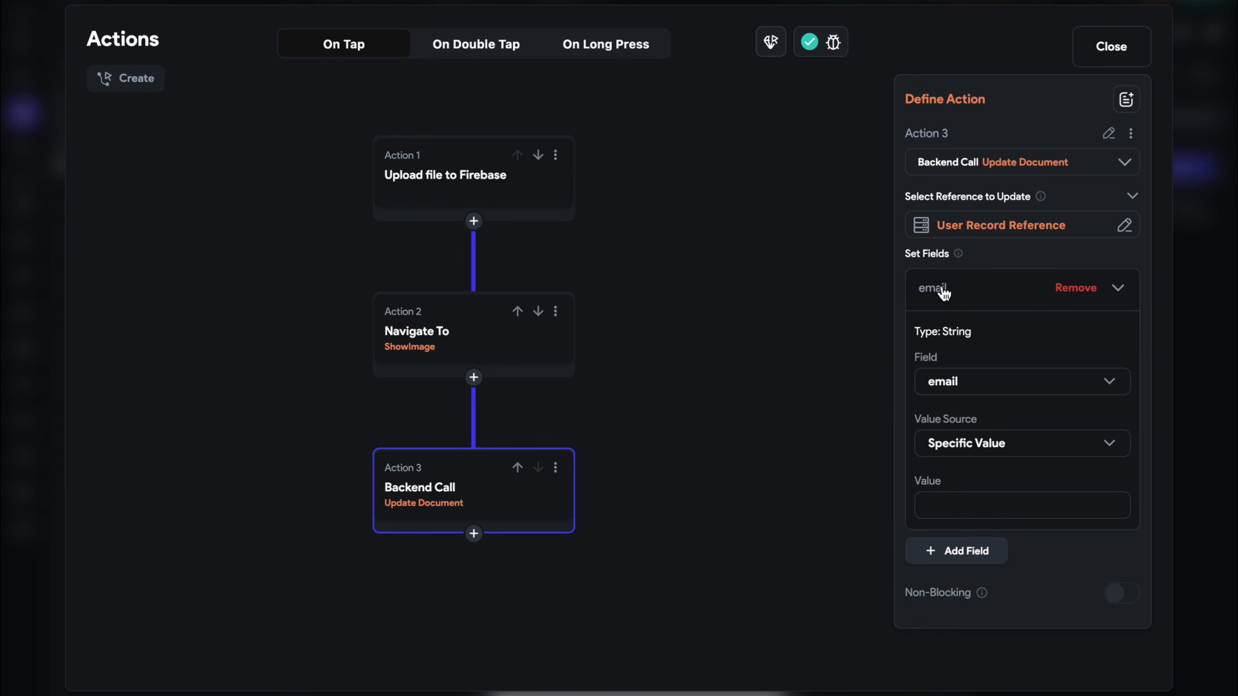
left_click(989, 390)
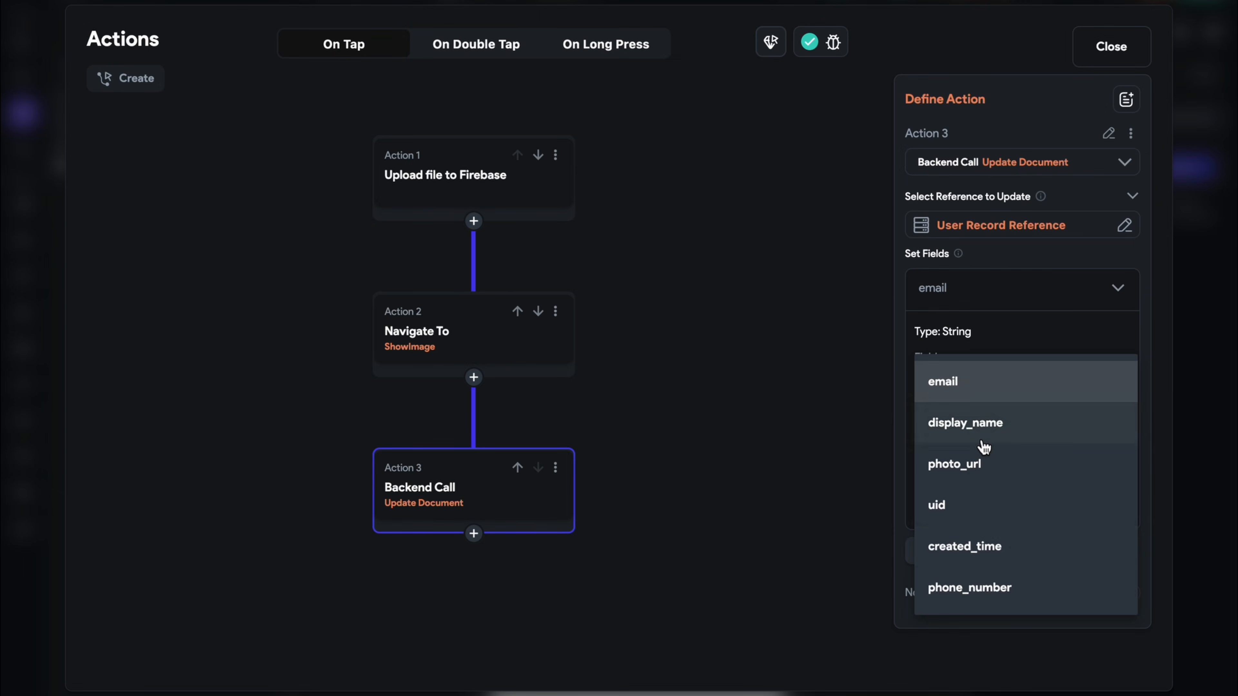
left_click(972, 465)
left_click(974, 448)
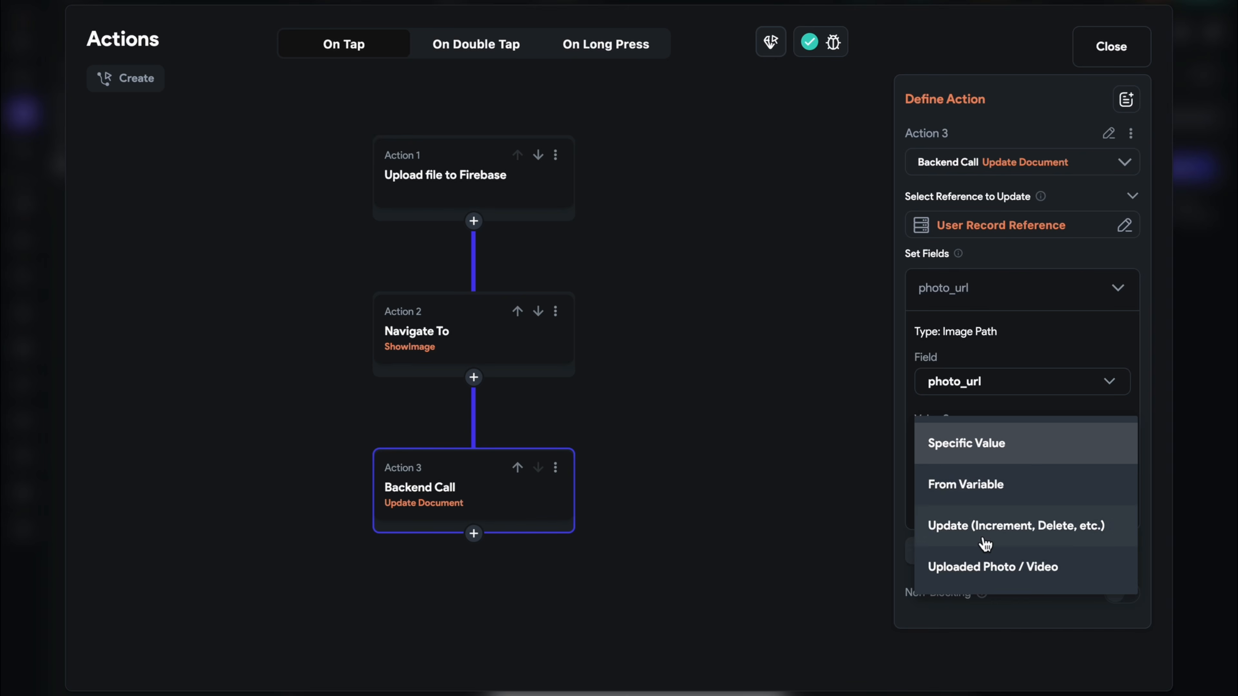
left_click(987, 567)
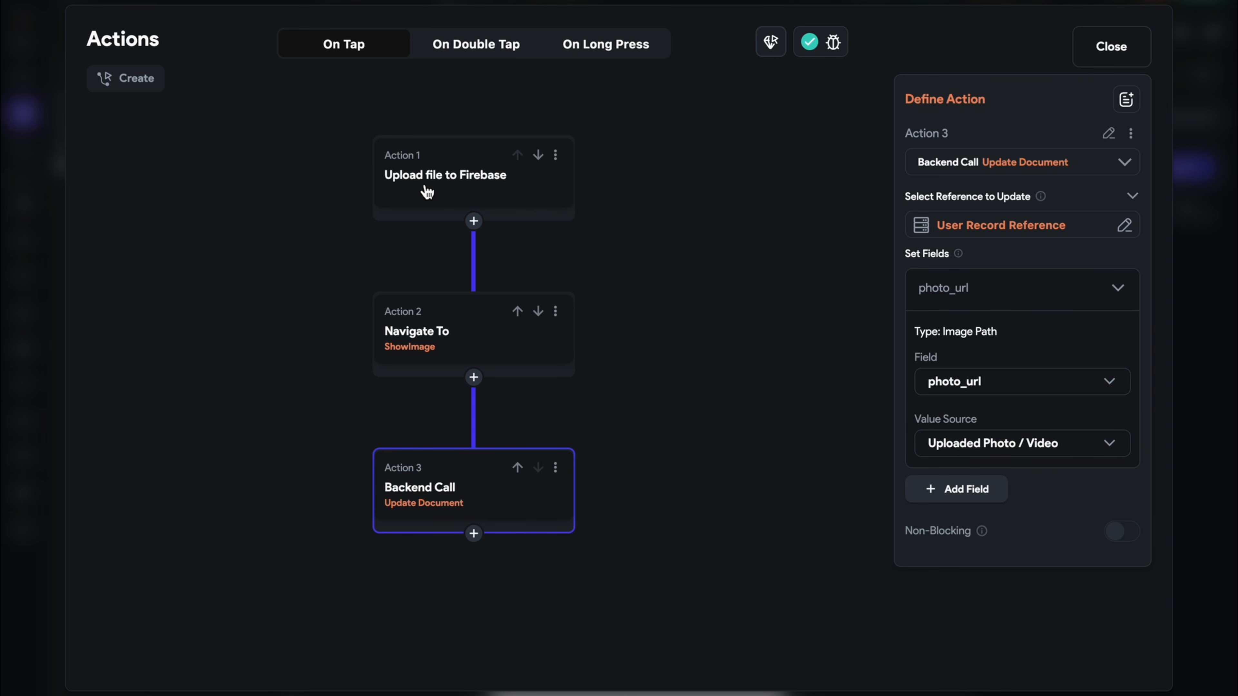
left_click(1077, 51)
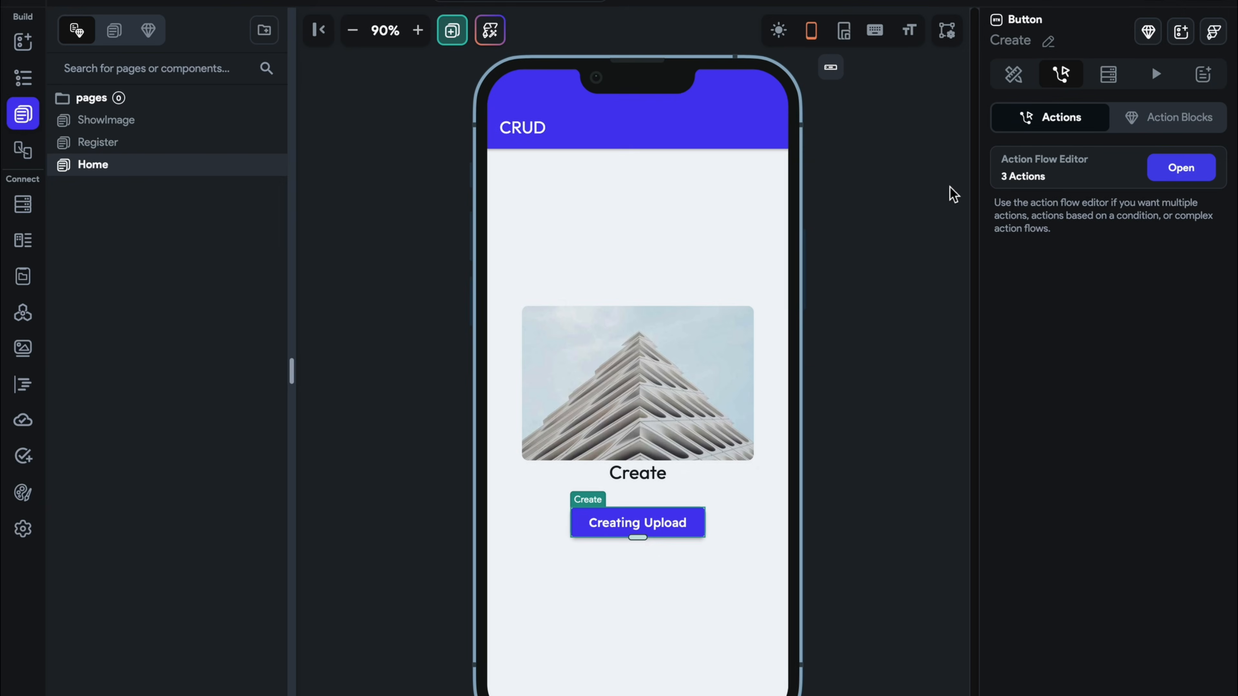
On ShowImage, add a fourth action after Delete Data to the Update button
left_click(171, 122)
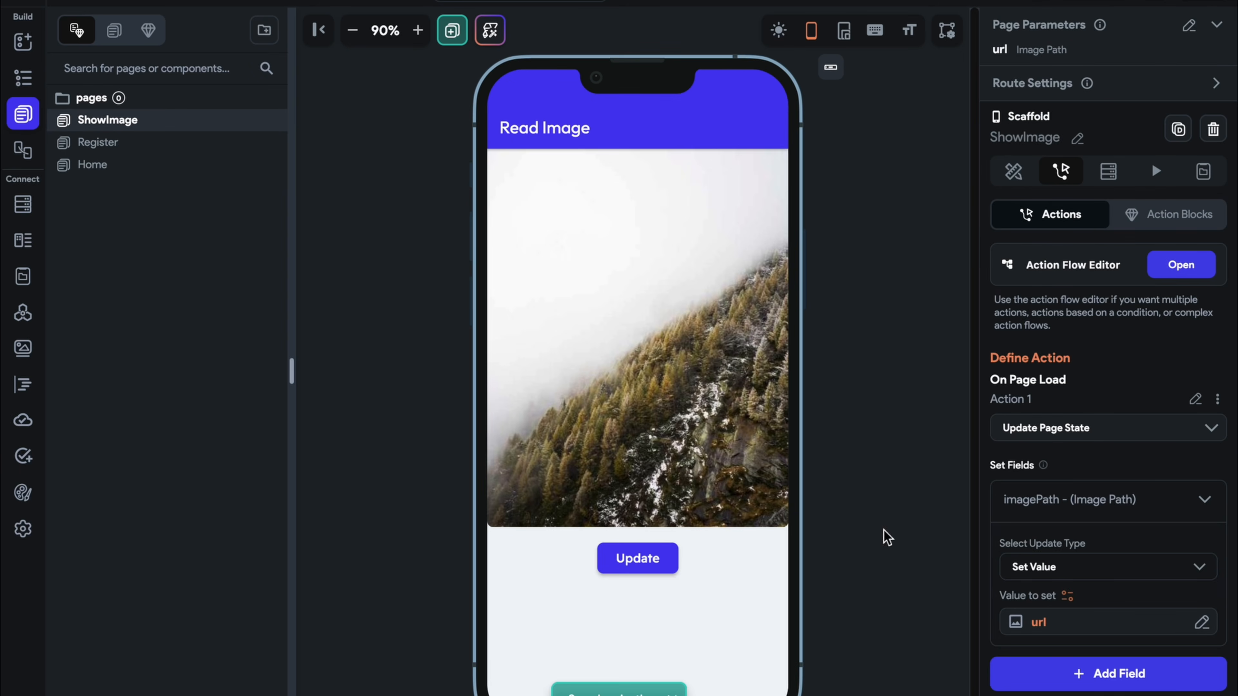
left_click(629, 568)
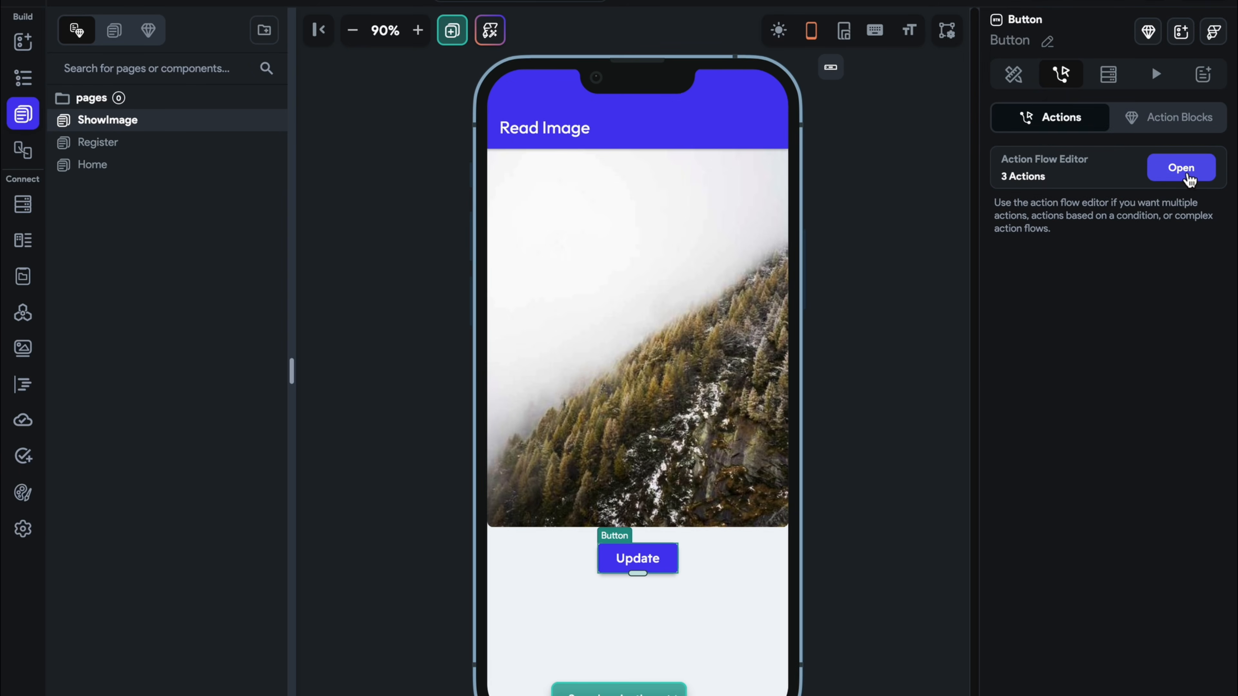
left_click(1184, 170)
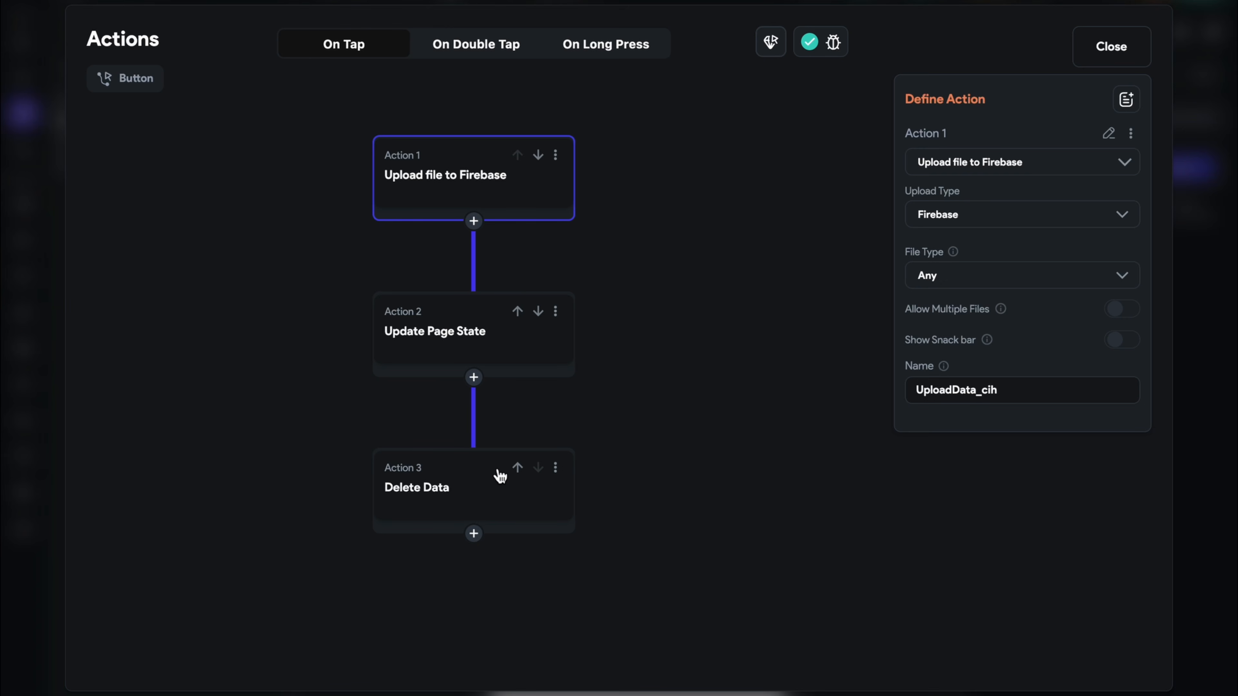
left_click(473, 533)
left_click(493, 570)
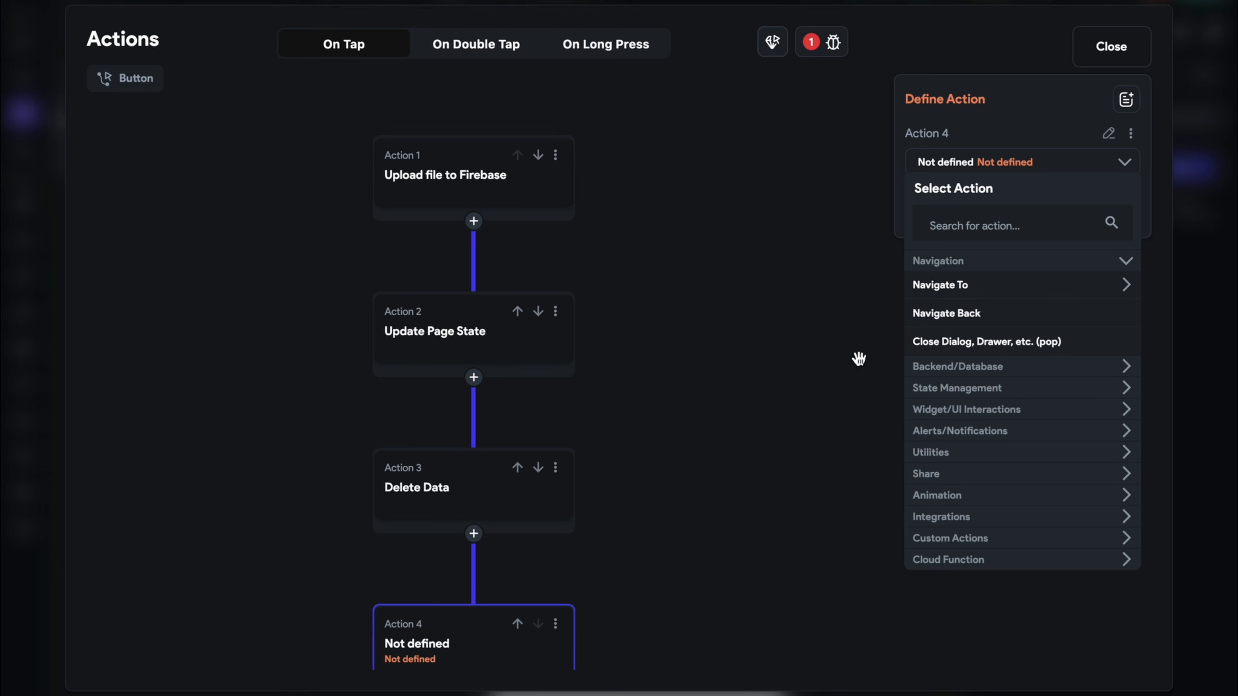
Make Action 4 an Update Document call on the signed-in user's reference
left_click(941, 227)
type("update")
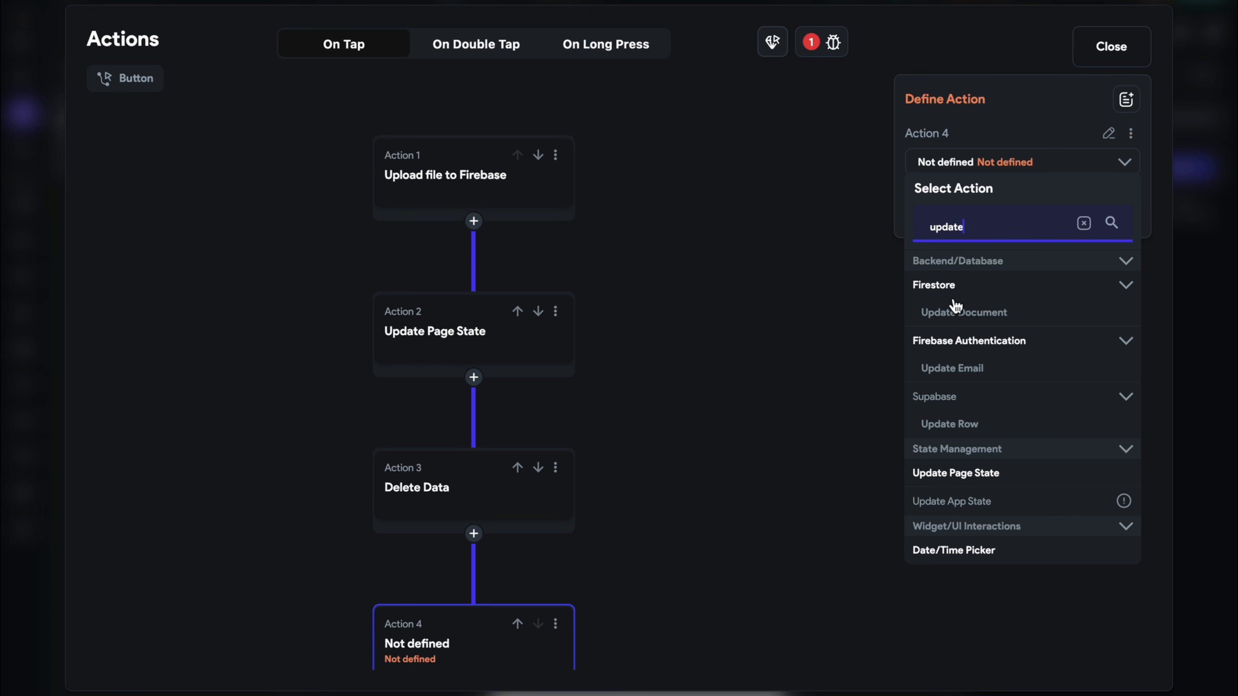
left_click(956, 312)
left_click(970, 235)
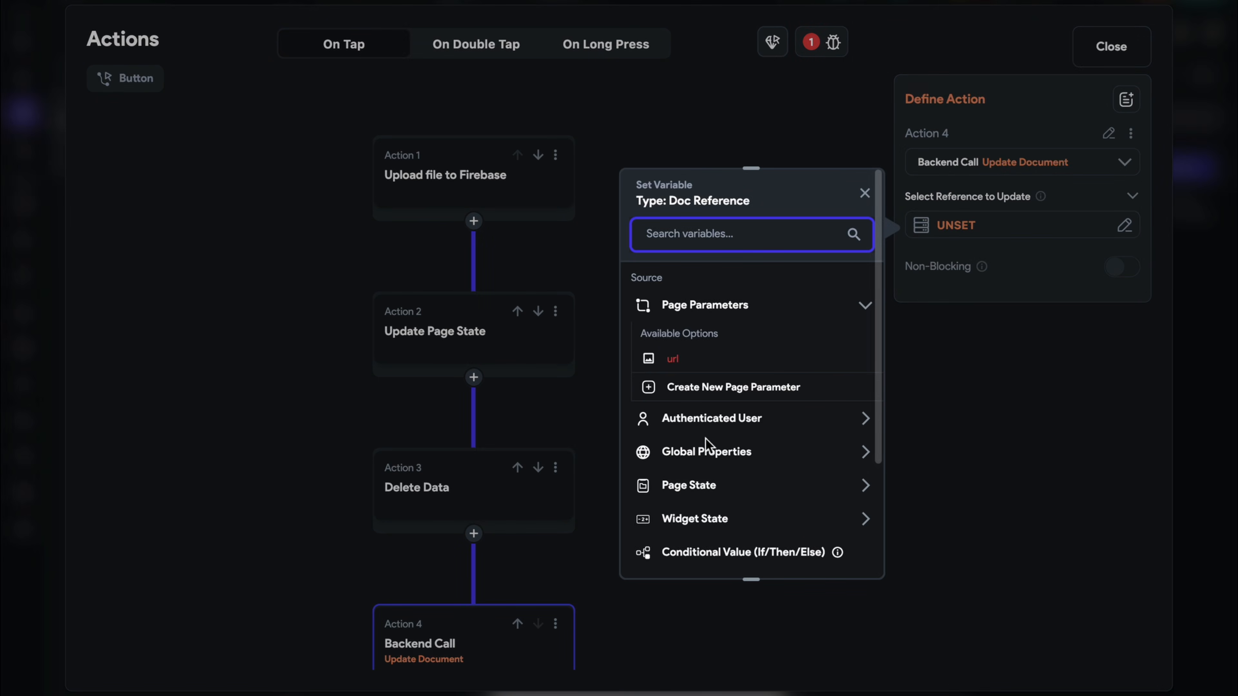
left_click(706, 425)
scroll(743, 510, "down", 3)
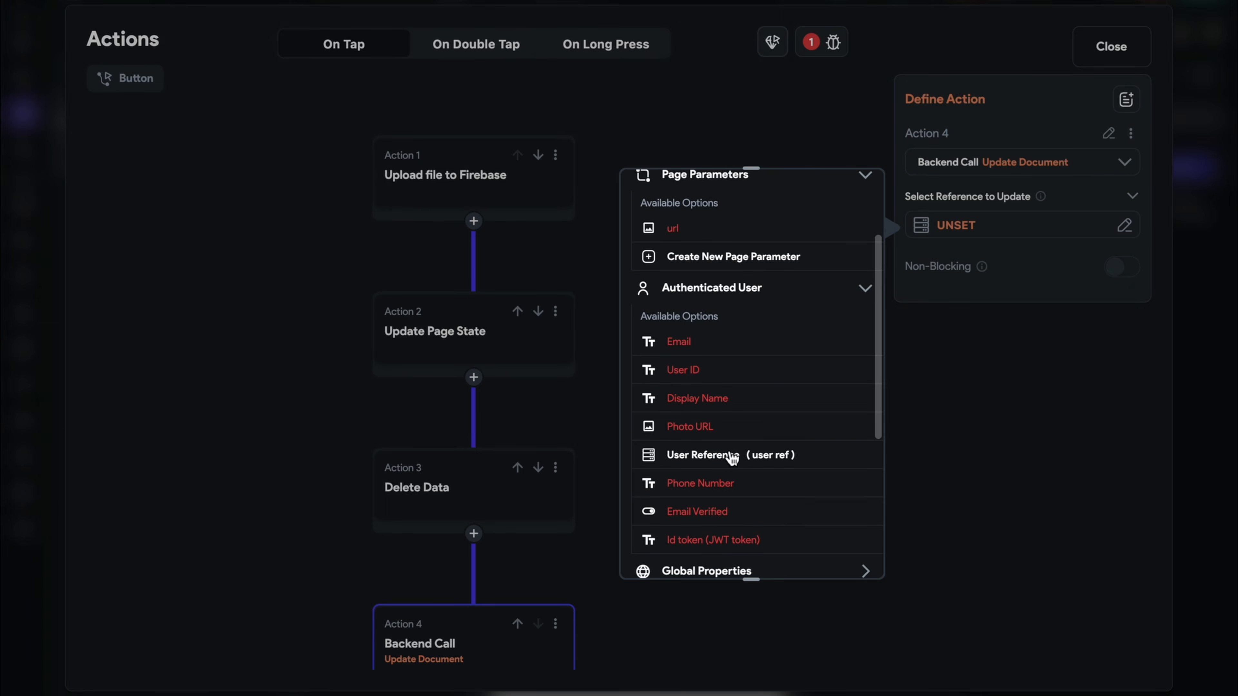
left_click(731, 456)
left_click(838, 550)
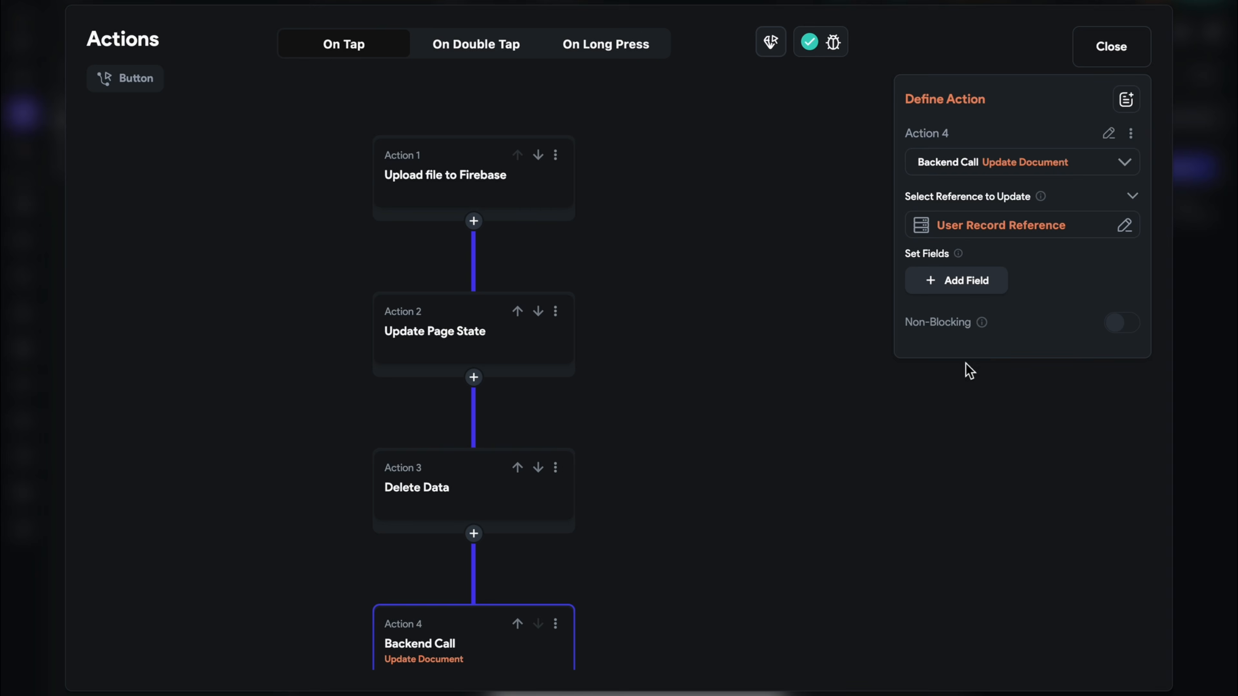
Add a photo_url field to the update, trying several value source options
left_click(960, 284)
left_click(947, 288)
left_click(947, 382)
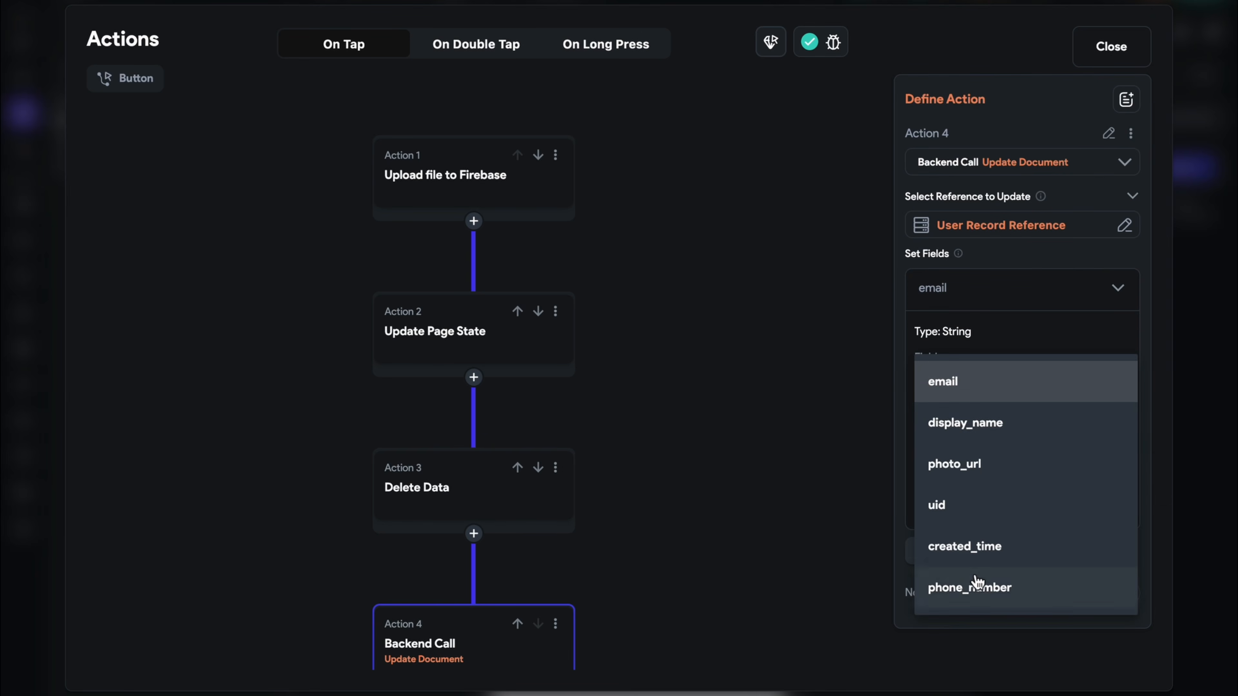
left_click(981, 466)
left_click(981, 446)
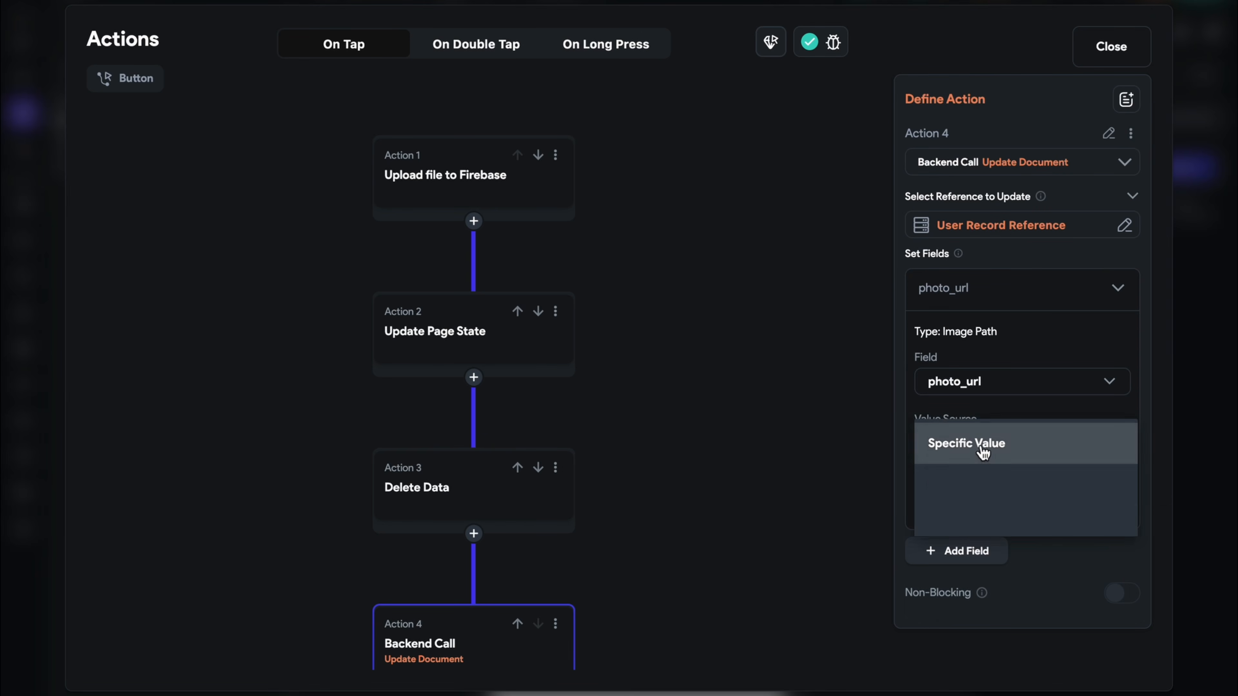
left_click(971, 528)
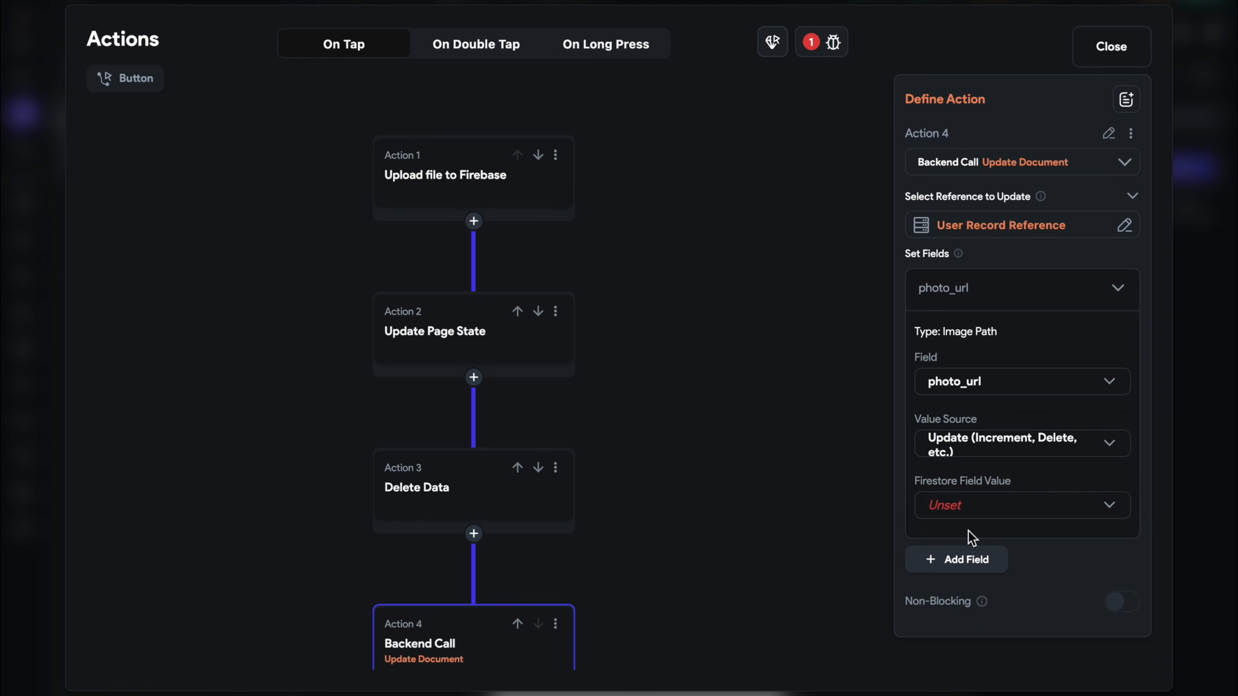
left_click(968, 509)
left_click(972, 438)
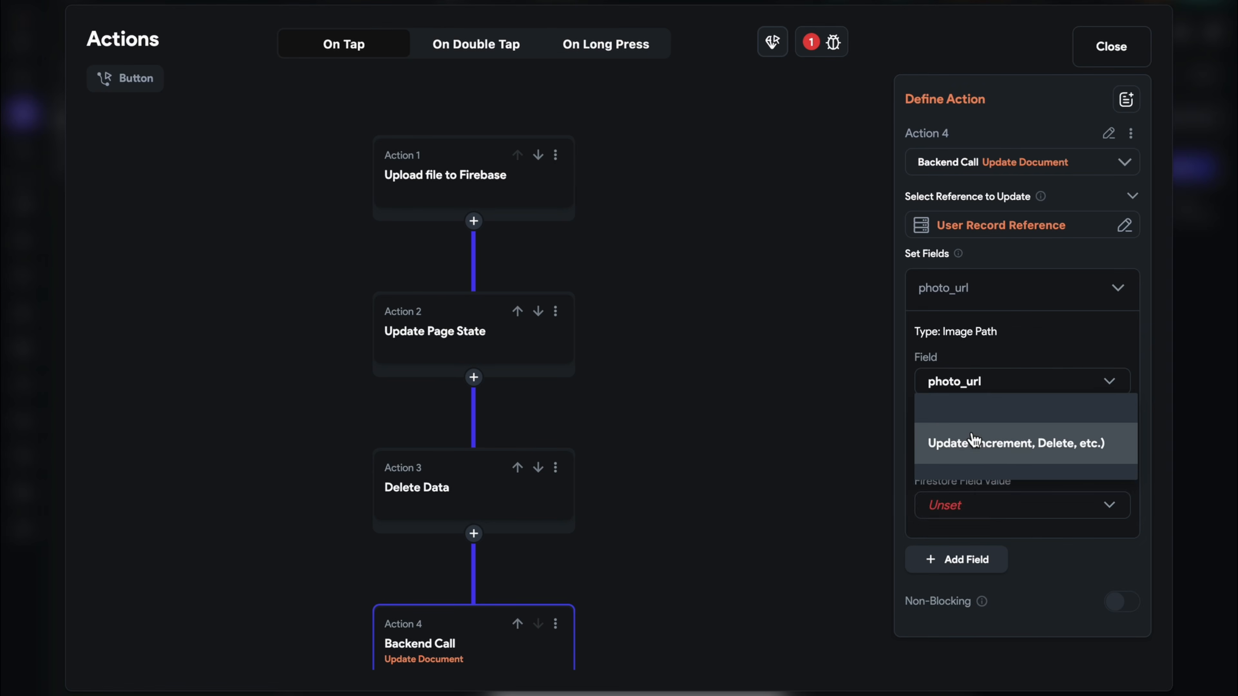
left_click(973, 438)
left_click(981, 480)
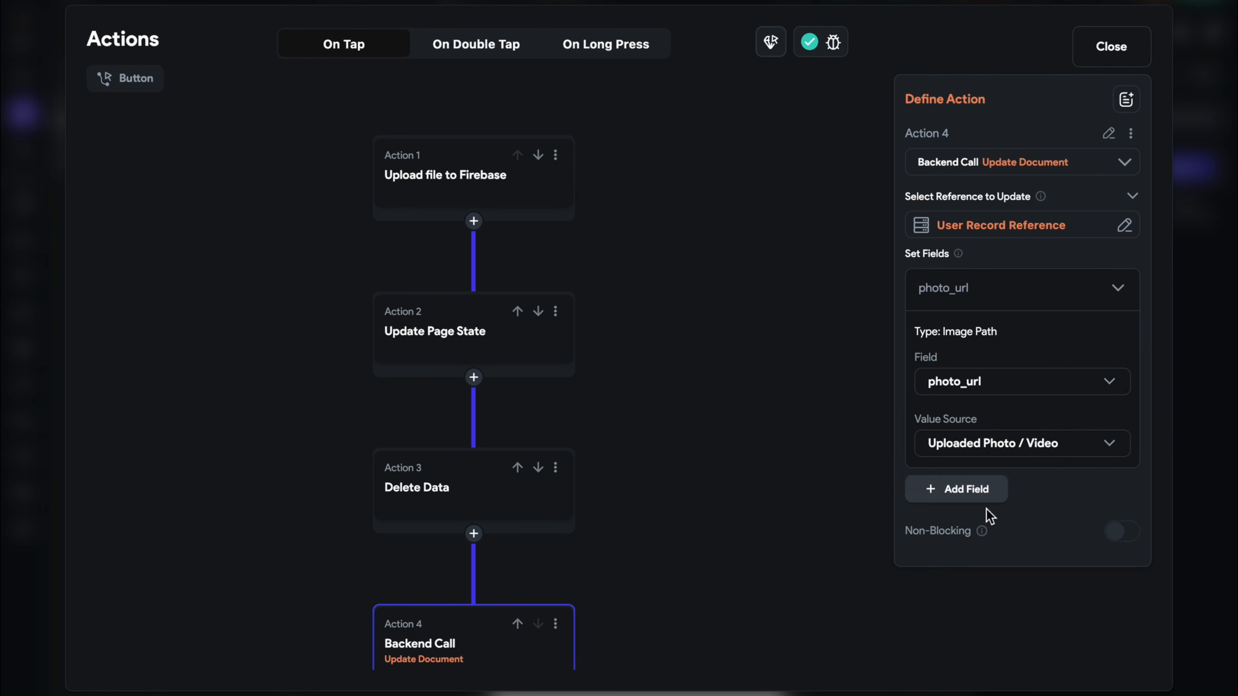
Take photo_url's value From Variable as Widget State > Uploaded File URL
left_click(986, 443)
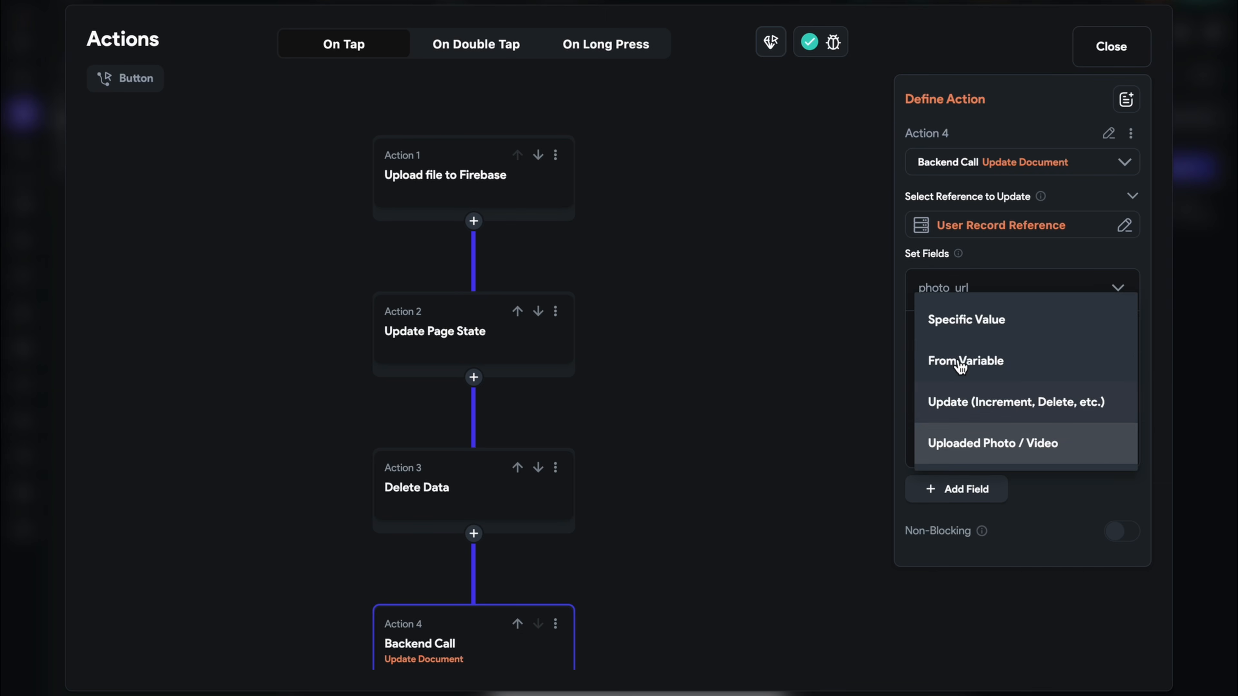
left_click(989, 358)
left_click(975, 489)
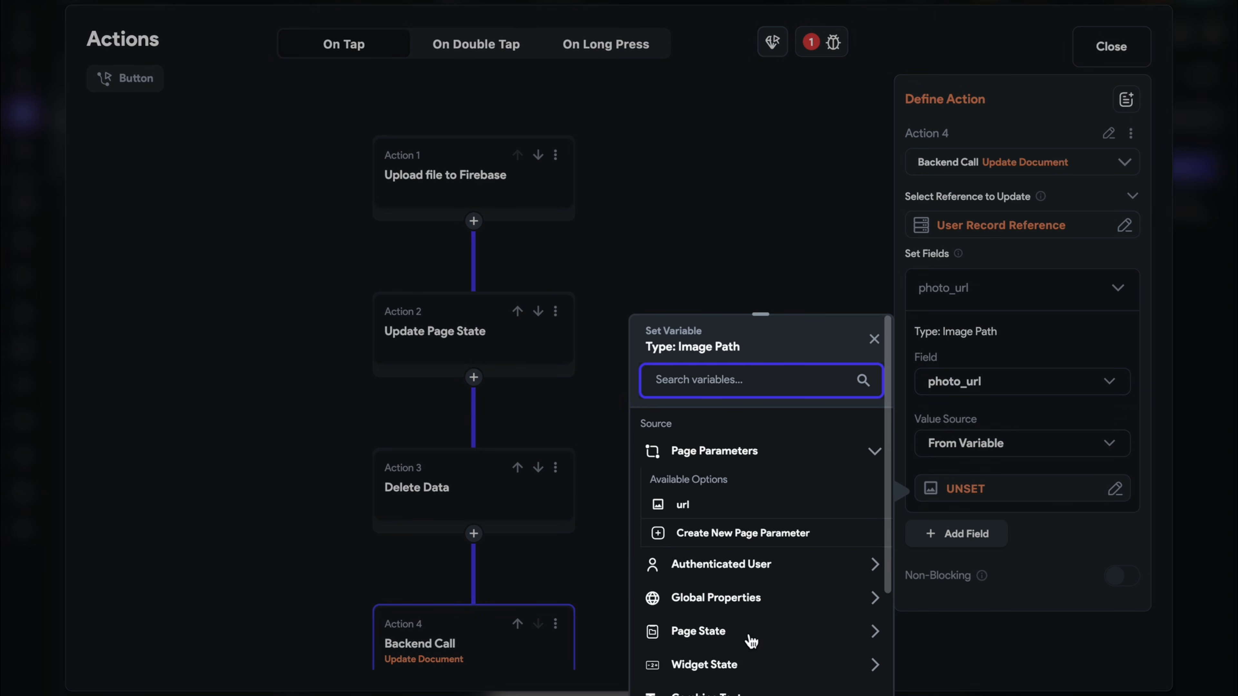
left_click(747, 664)
scroll(746, 661, "down", 3)
left_click(733, 627)
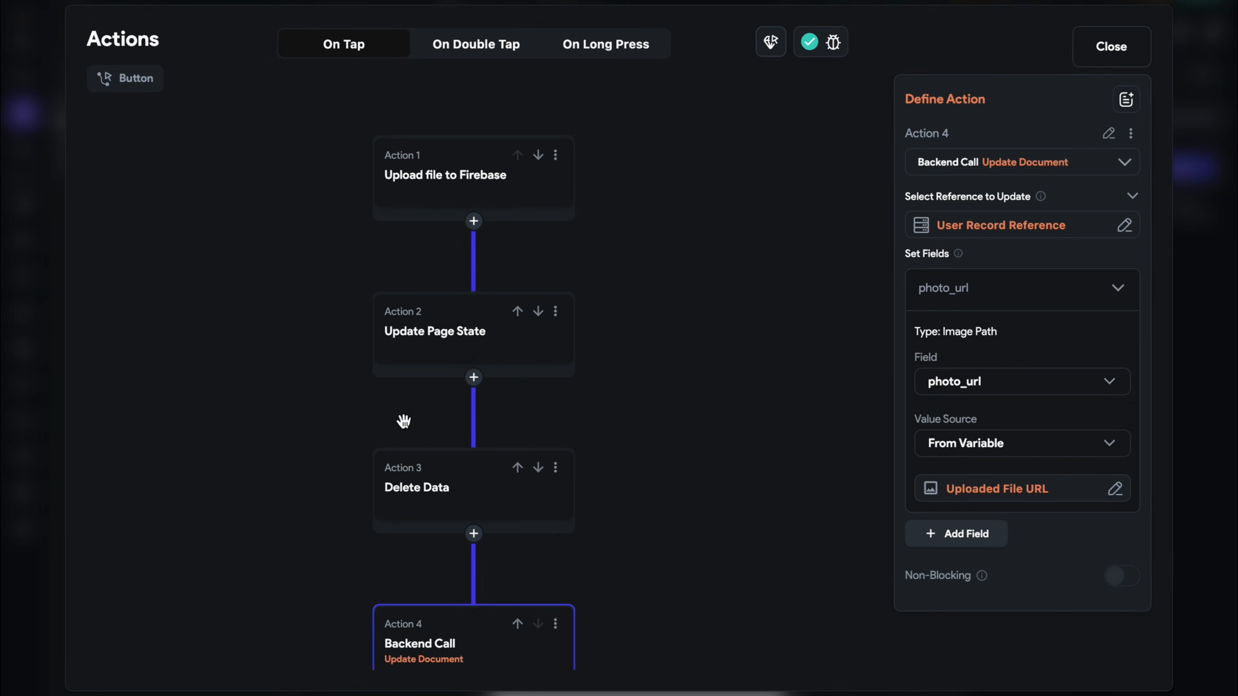
left_click_drag(680, 476, 668, 375)
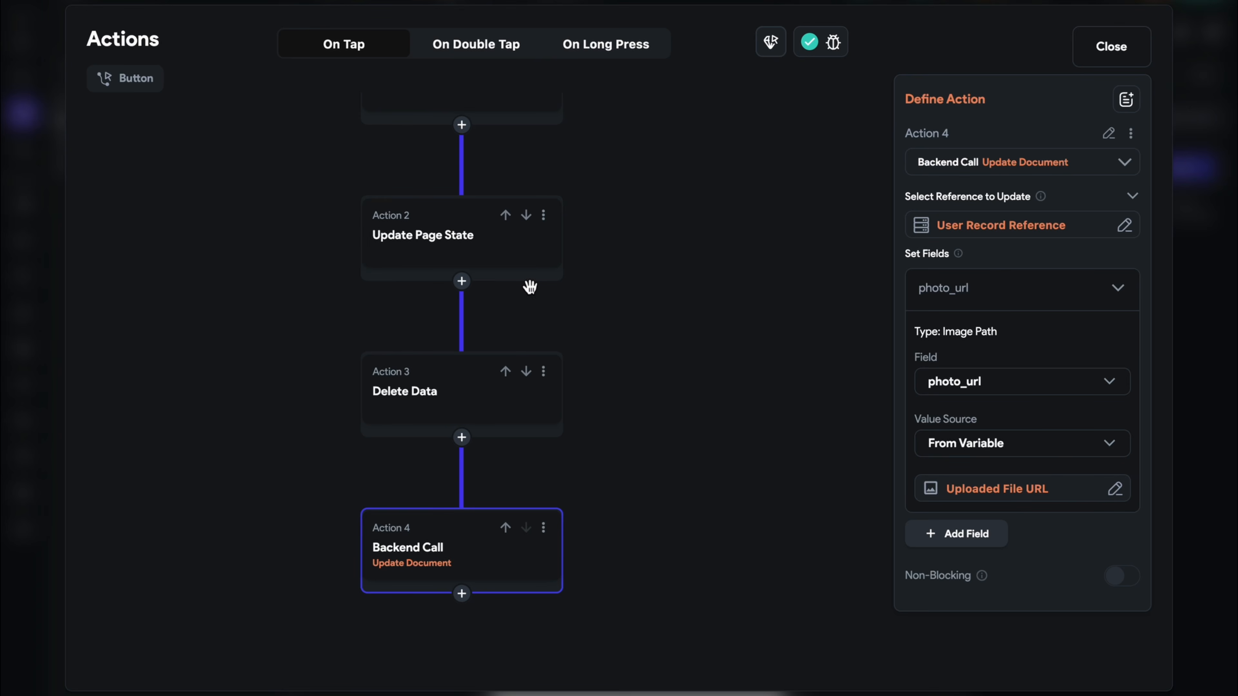
left_click(1099, 55)
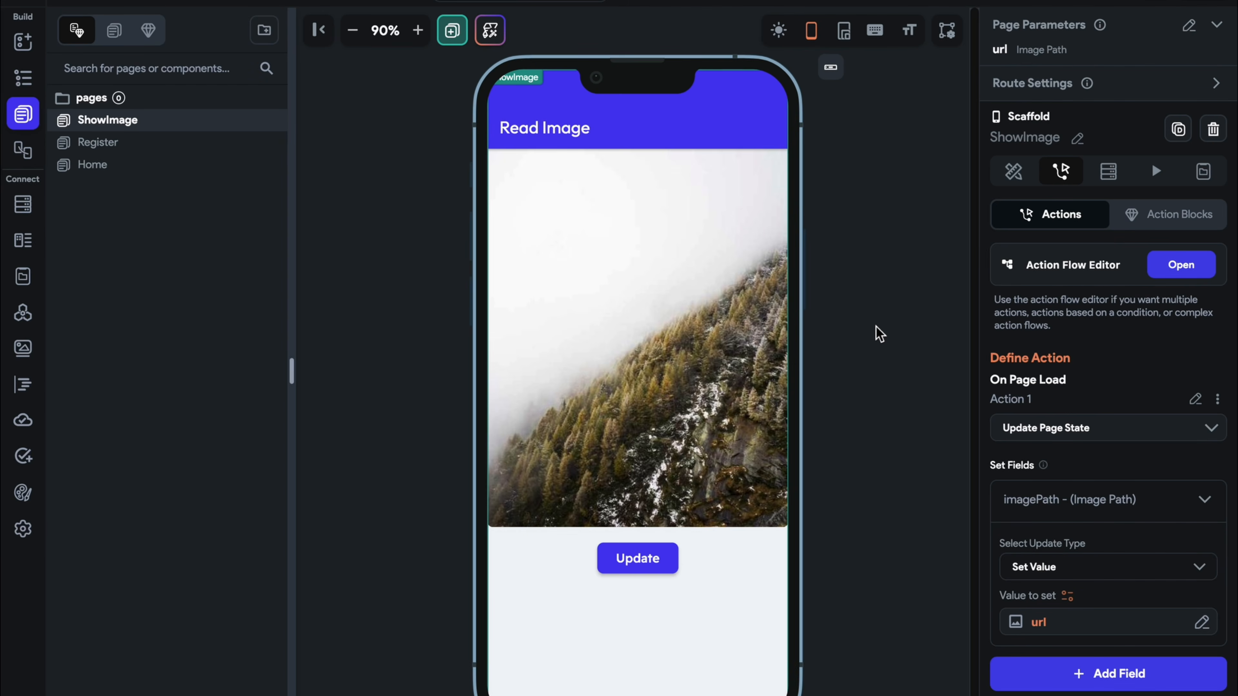
Instant-reload the running test app with the latest changes
key("ctrl+Right")
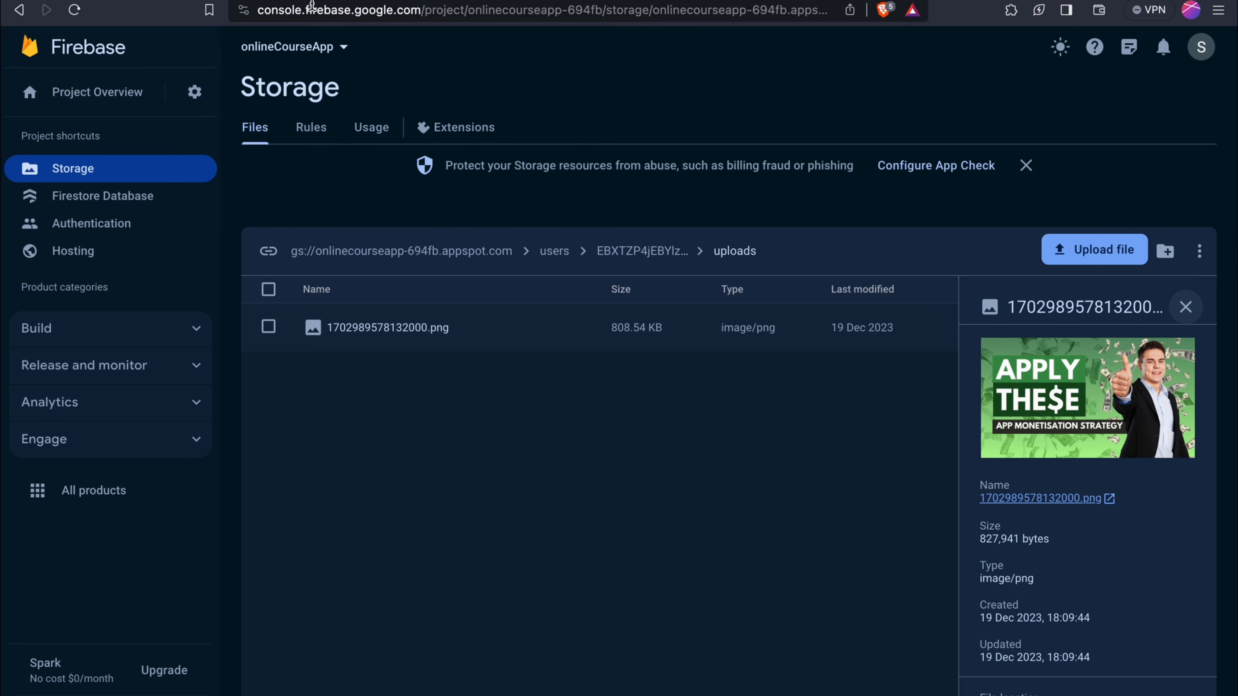
key("ctrl+Tab")
left_click(1129, 51)
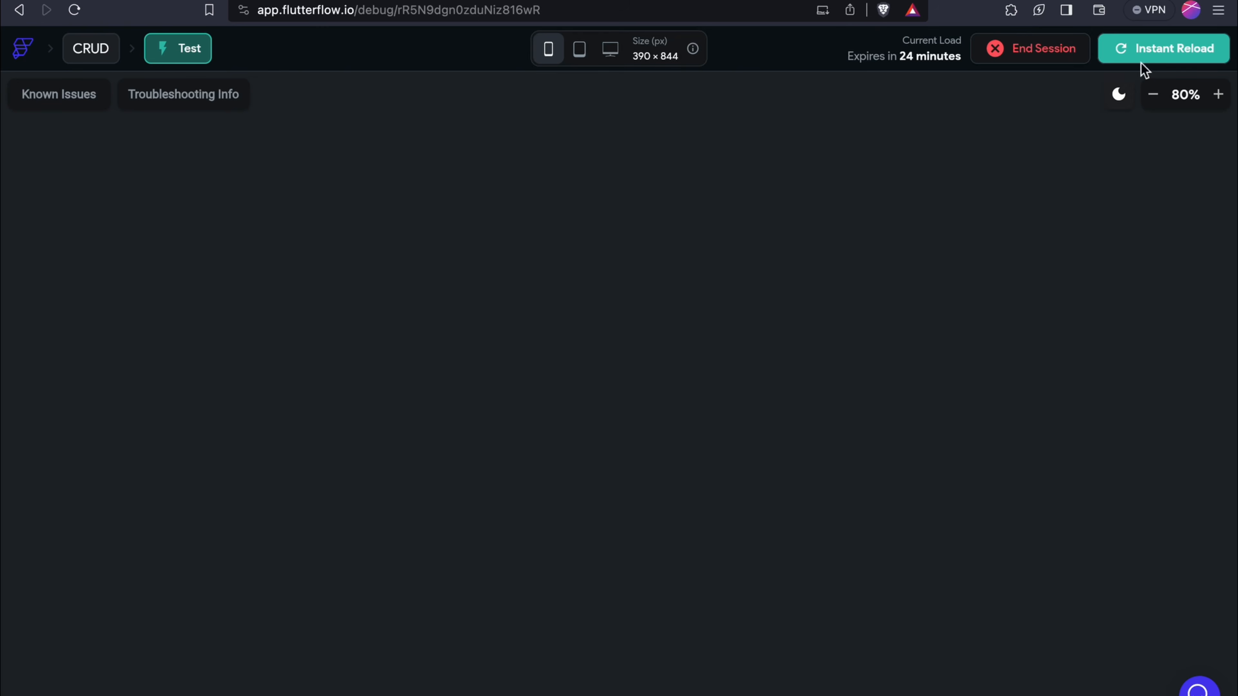
left_click(1145, 48)
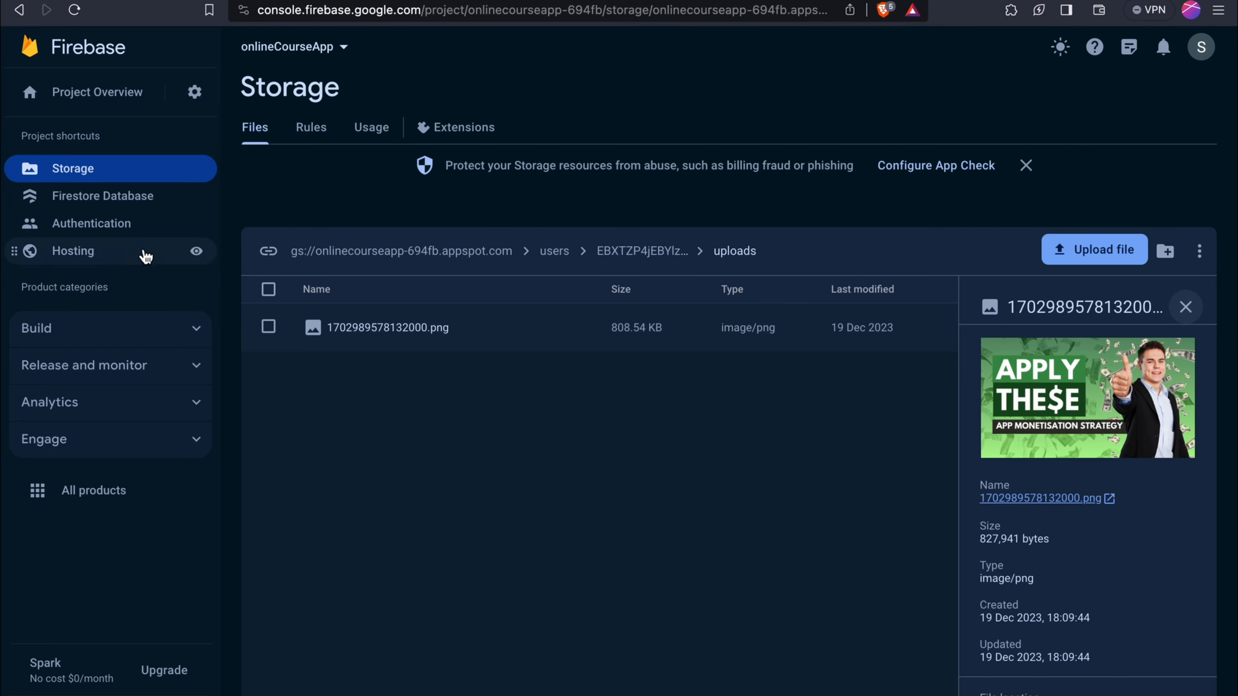
Inspect the user document's photo_url in Firestore Database, then return to the test app
left_click(139, 213)
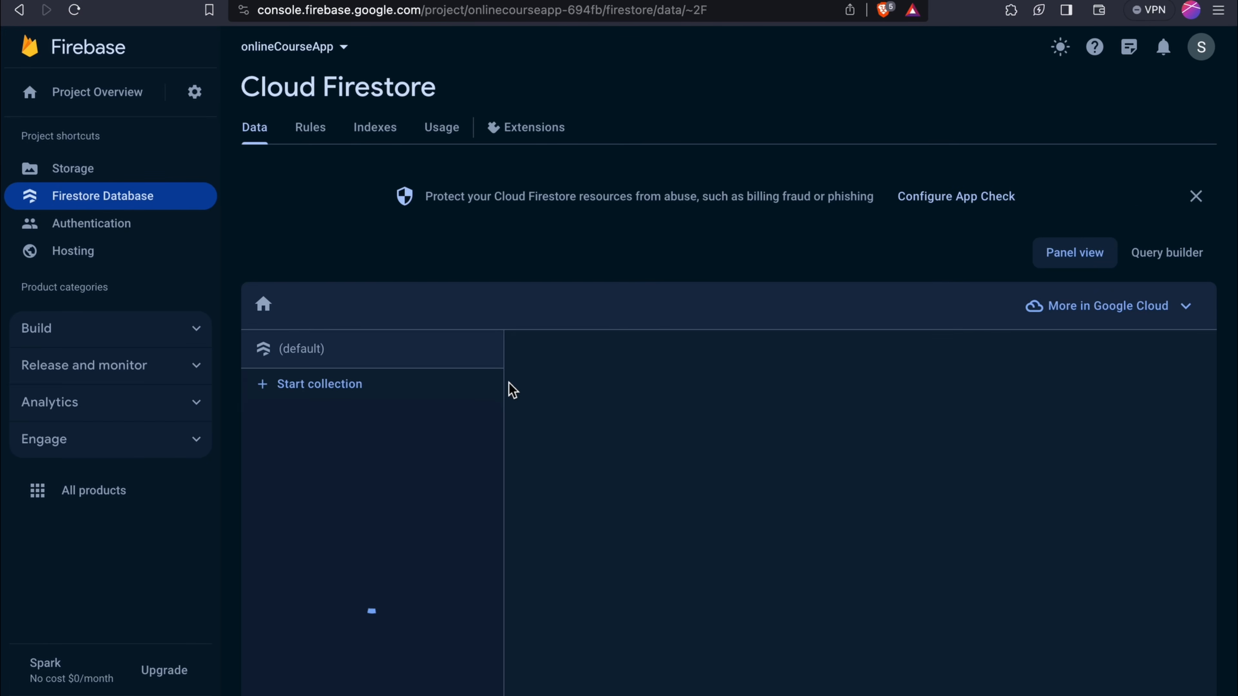
left_click(460, 526)
left_click(1062, 662)
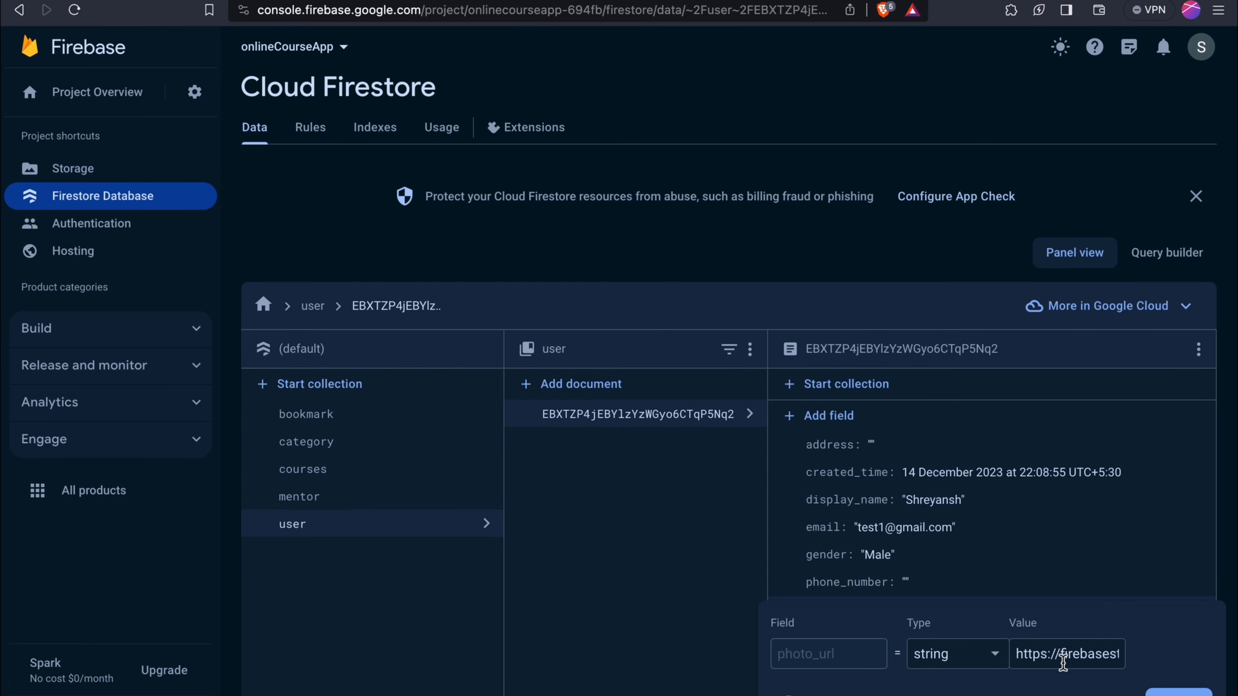
left_click(1179, 692)
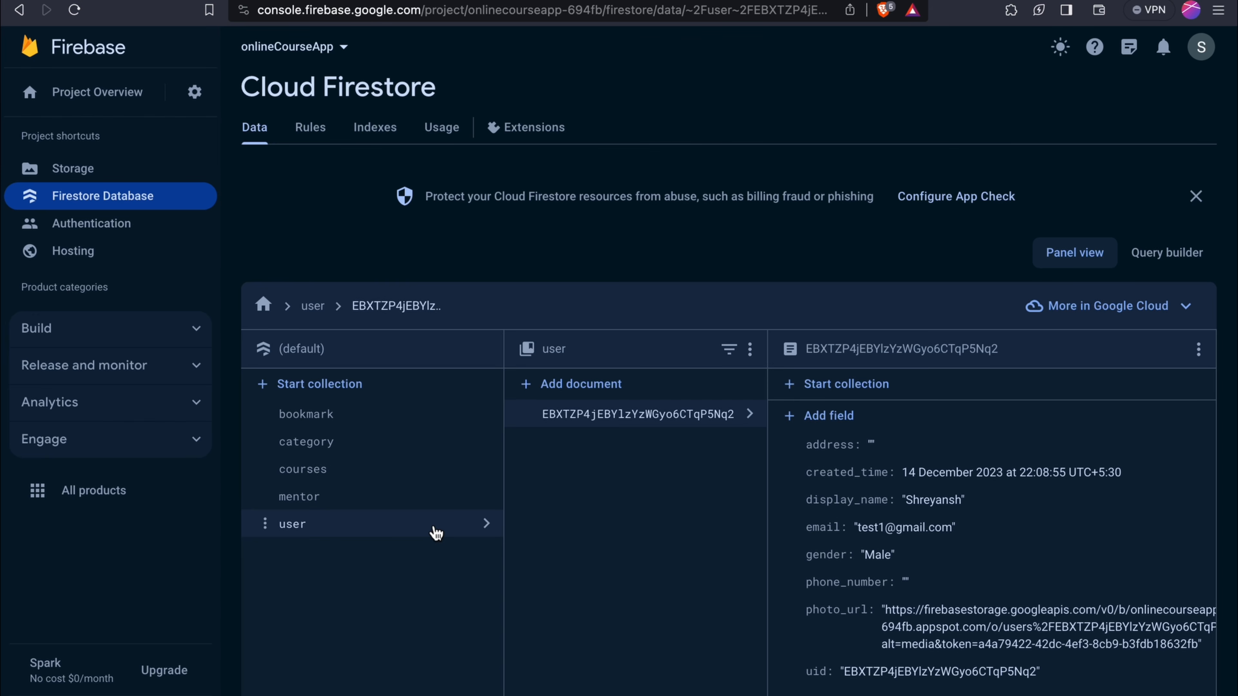
left_click(373, 0)
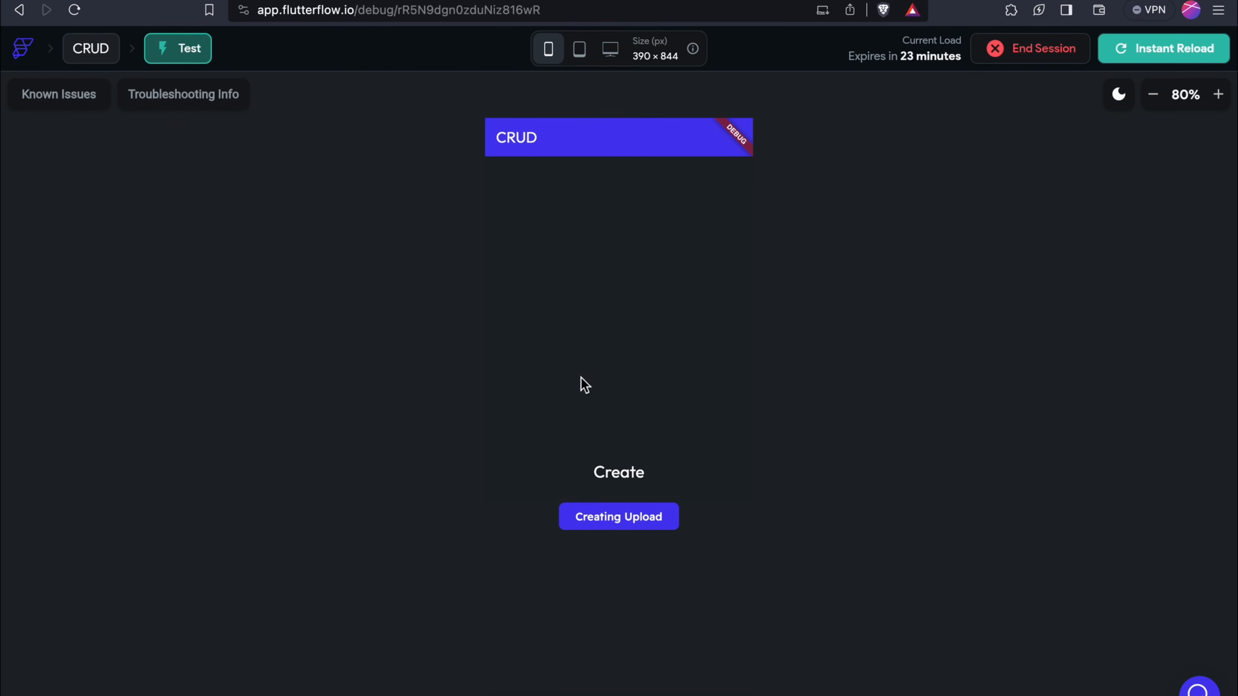
Upload a thumbnail image via Creating Upload and check photo_url in Firestore
left_click(630, 467)
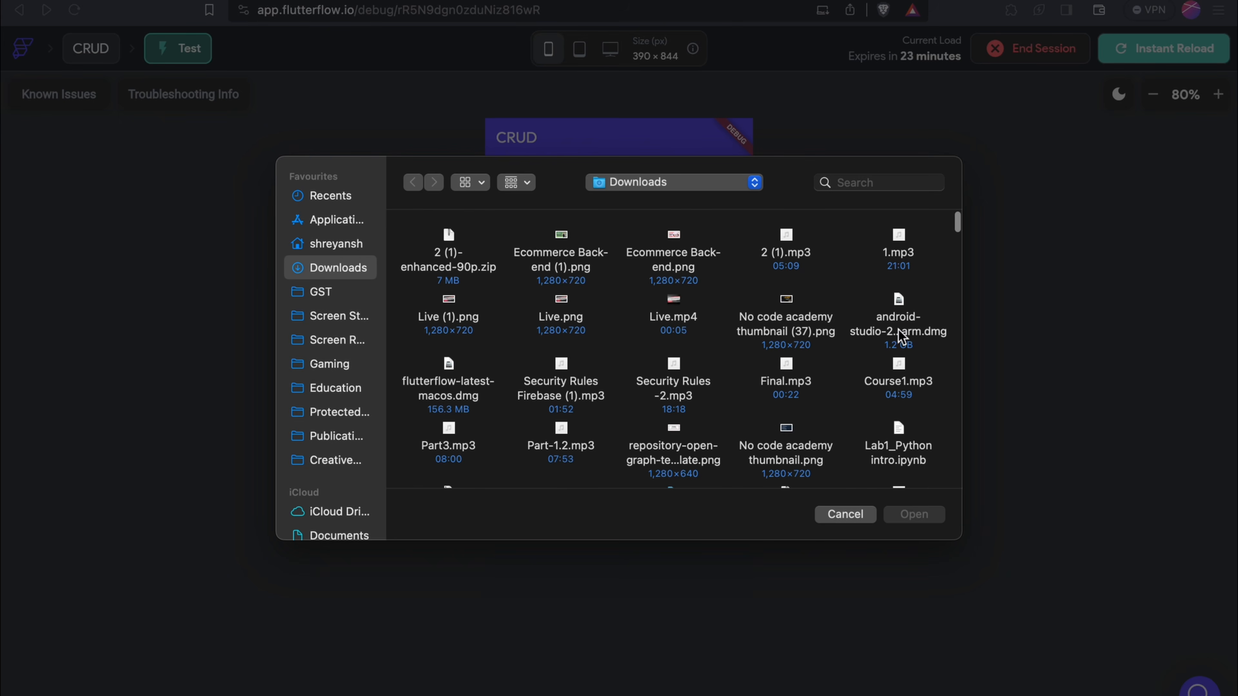
left_click(831, 319)
left_click(942, 518)
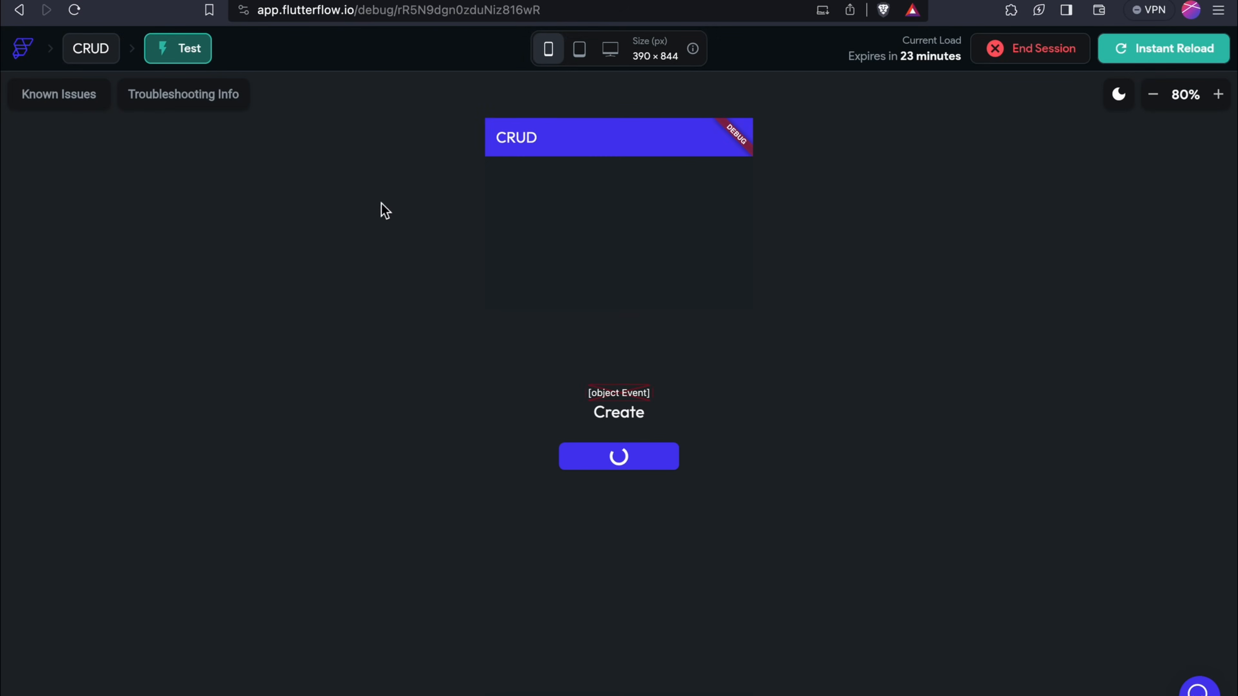
key("ctrl+Tab")
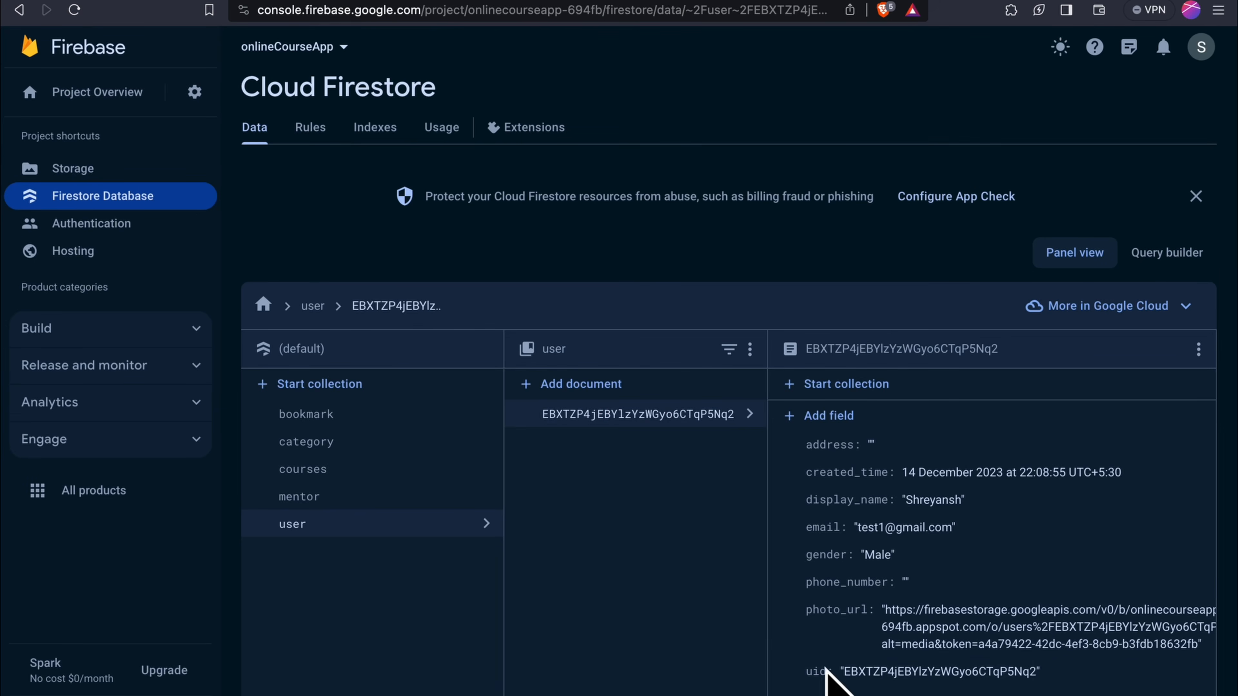
scroll(737, 624, "down", 3)
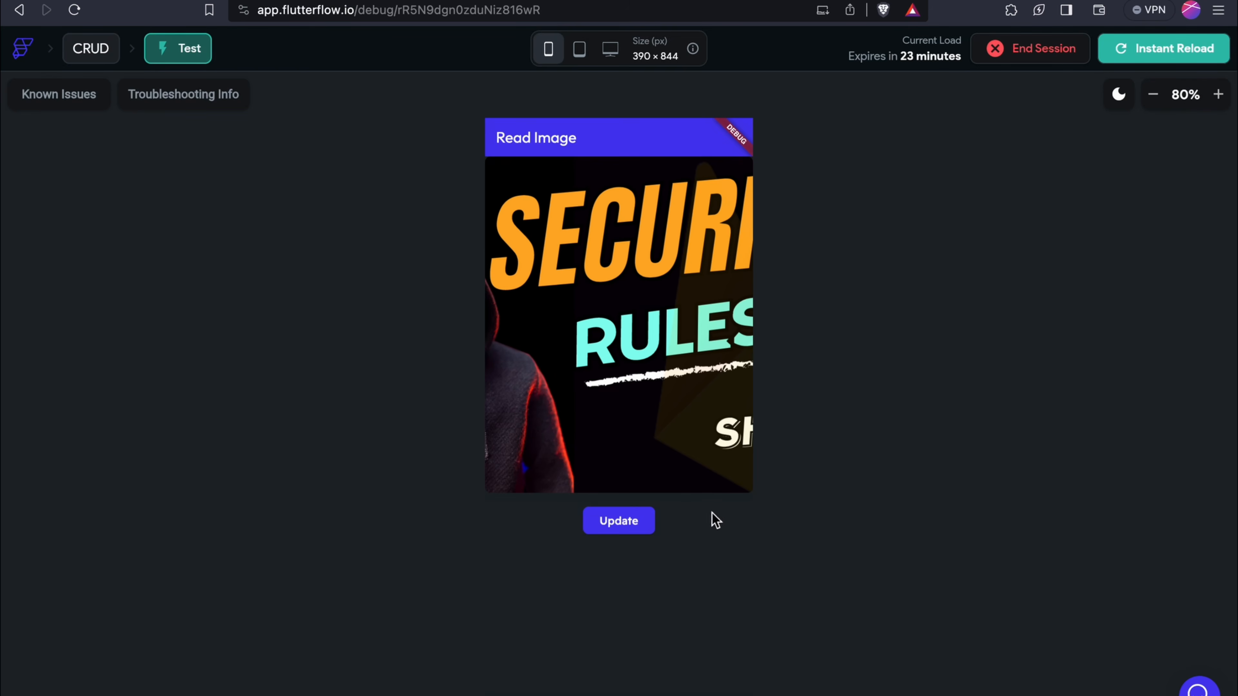
Upload Ecommerce Back-end.png via Update and confirm photo_url now holds its new link
left_click(641, 520)
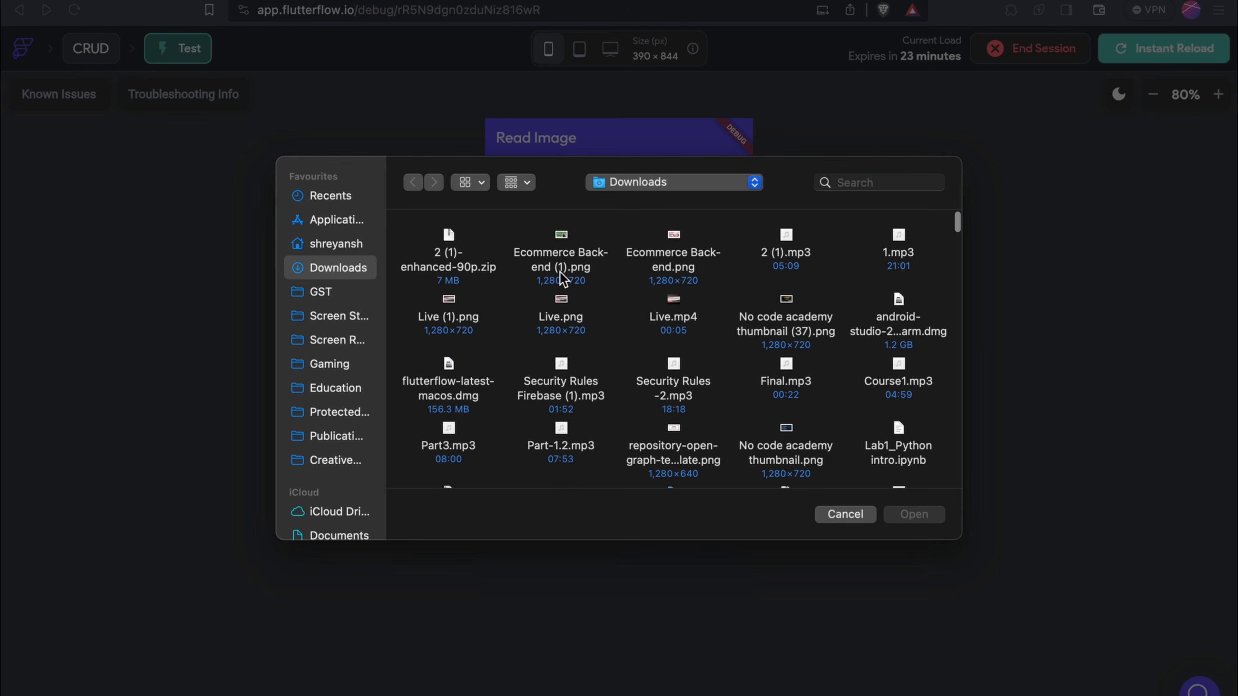
left_click(660, 267)
left_click(935, 514)
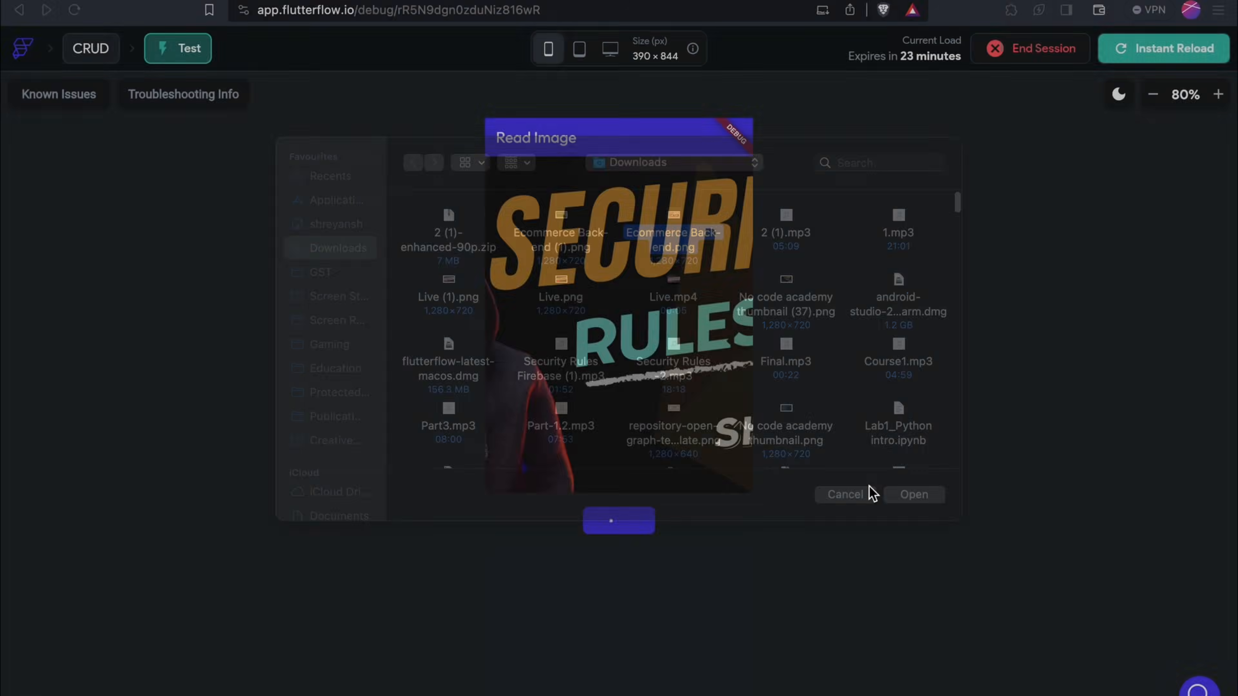
left_click(187, 3)
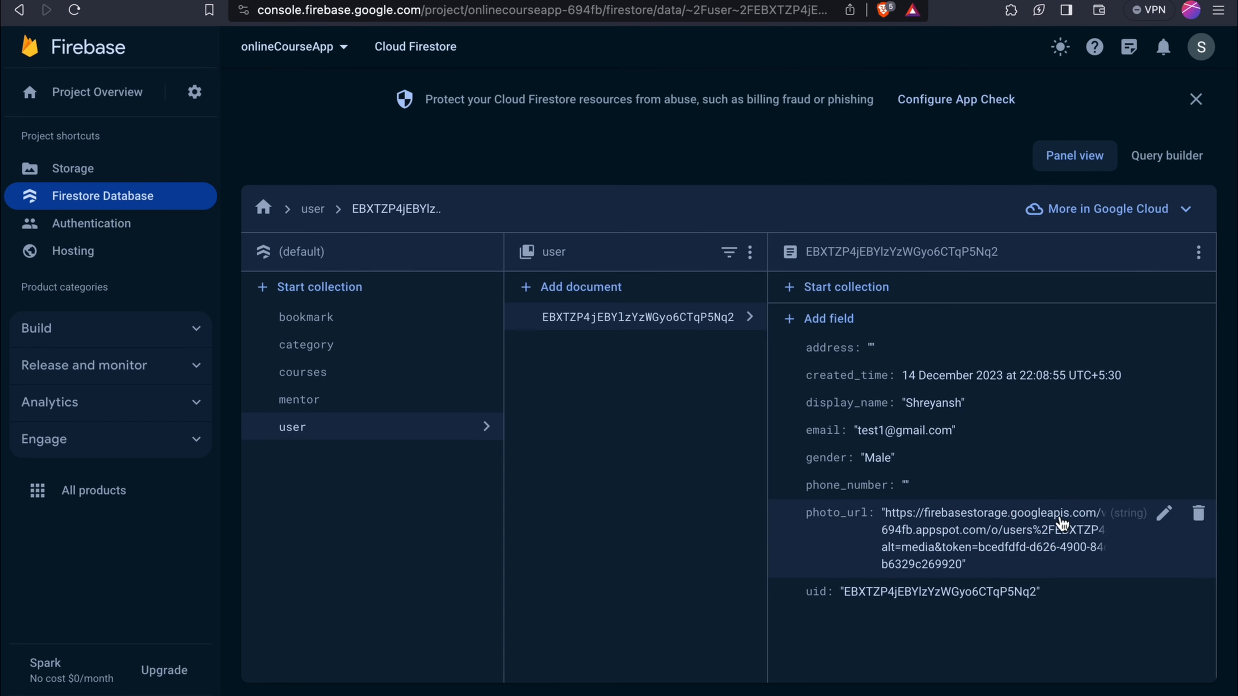
left_click(1041, 520)
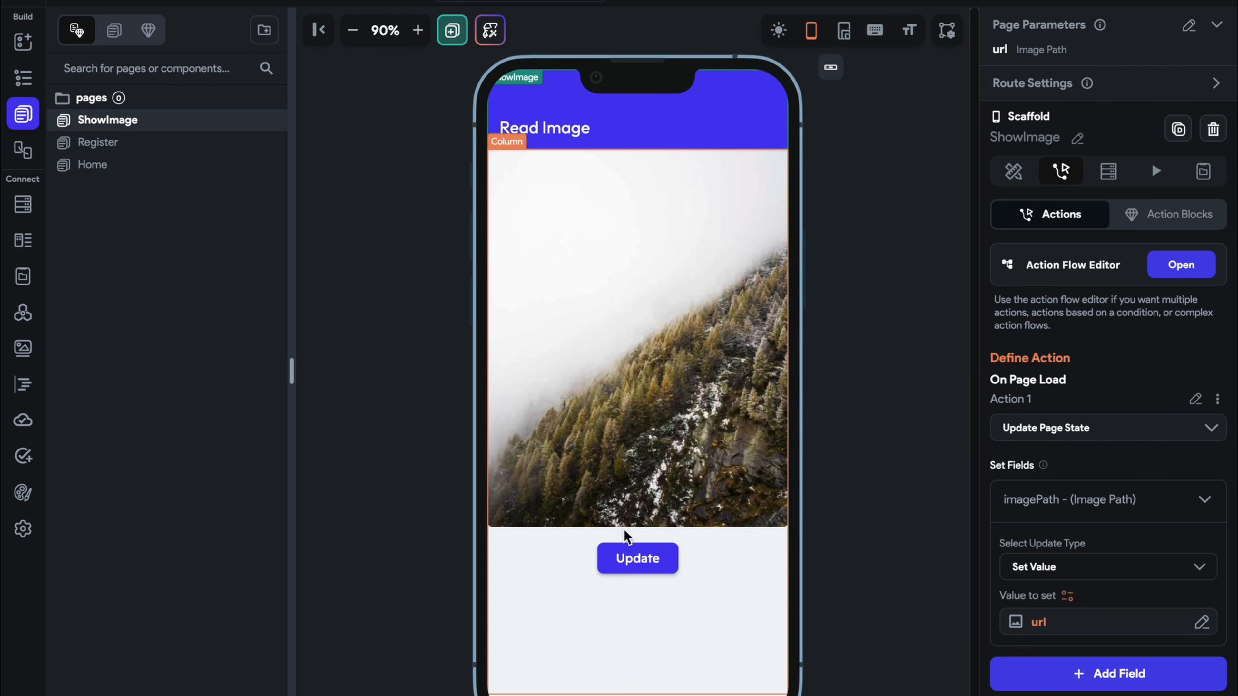
left_click(638, 569)
Strip the Update button's actions down to Delete Data, removing upload, page-state and backend update actions
left_click(1163, 171)
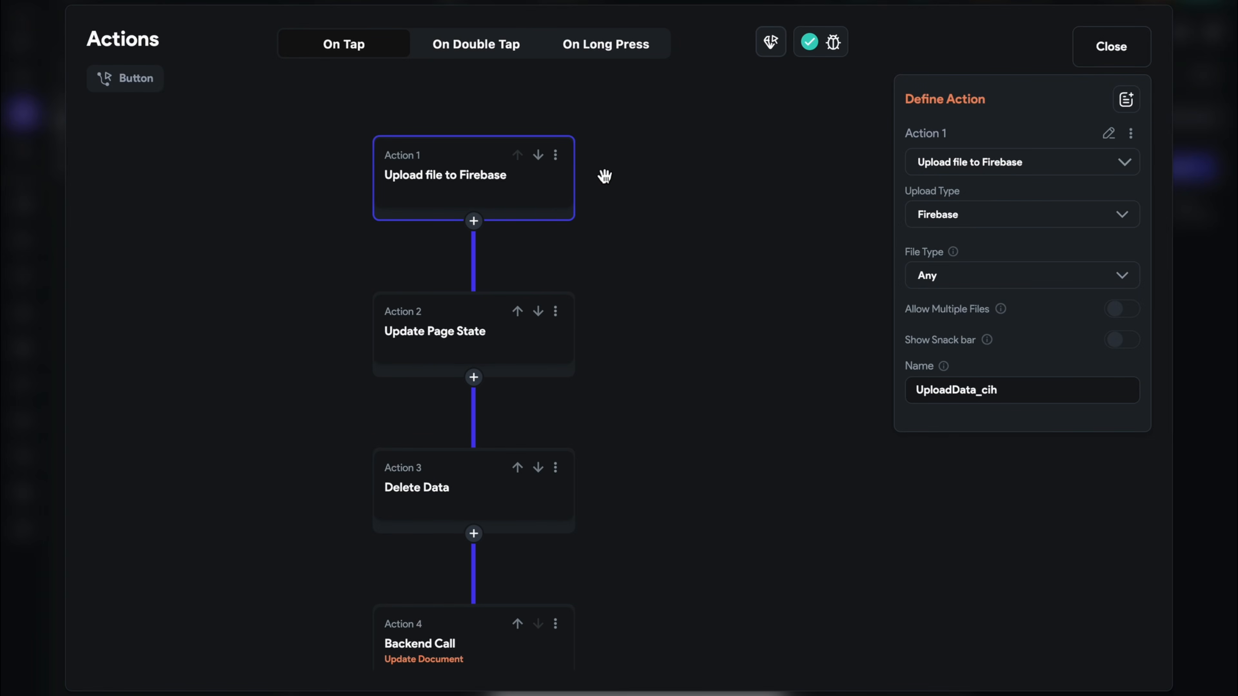
left_click(555, 156)
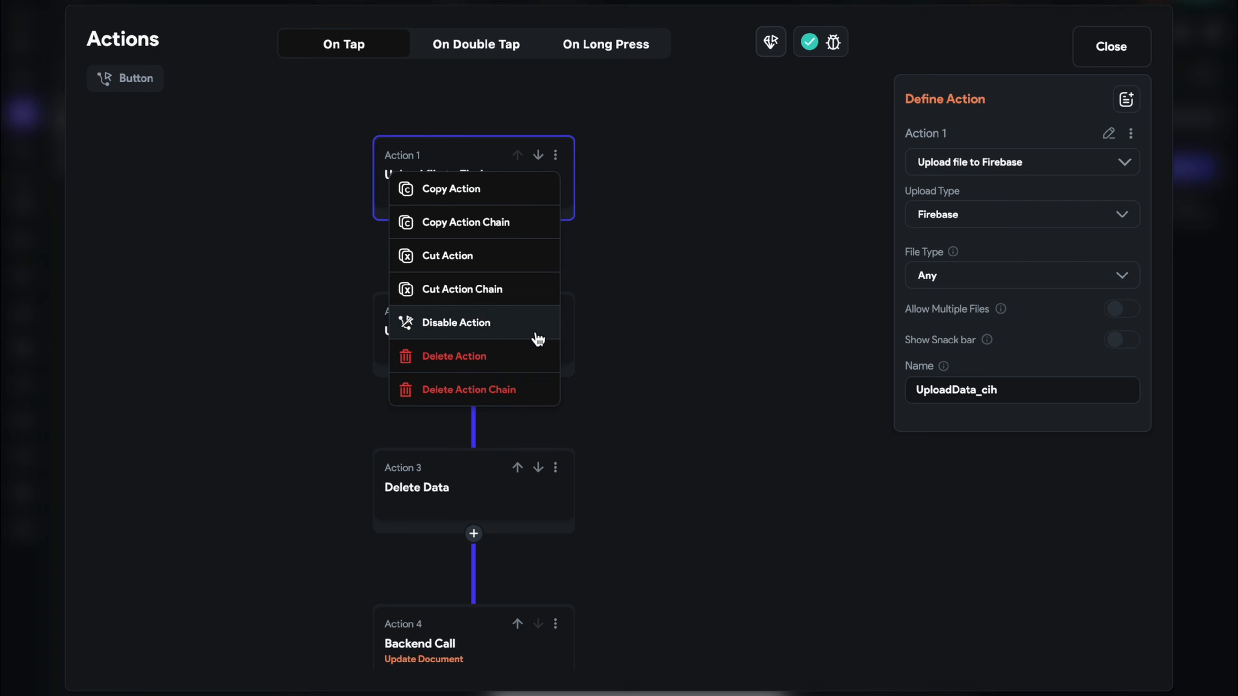
left_click(525, 358)
left_click(550, 148)
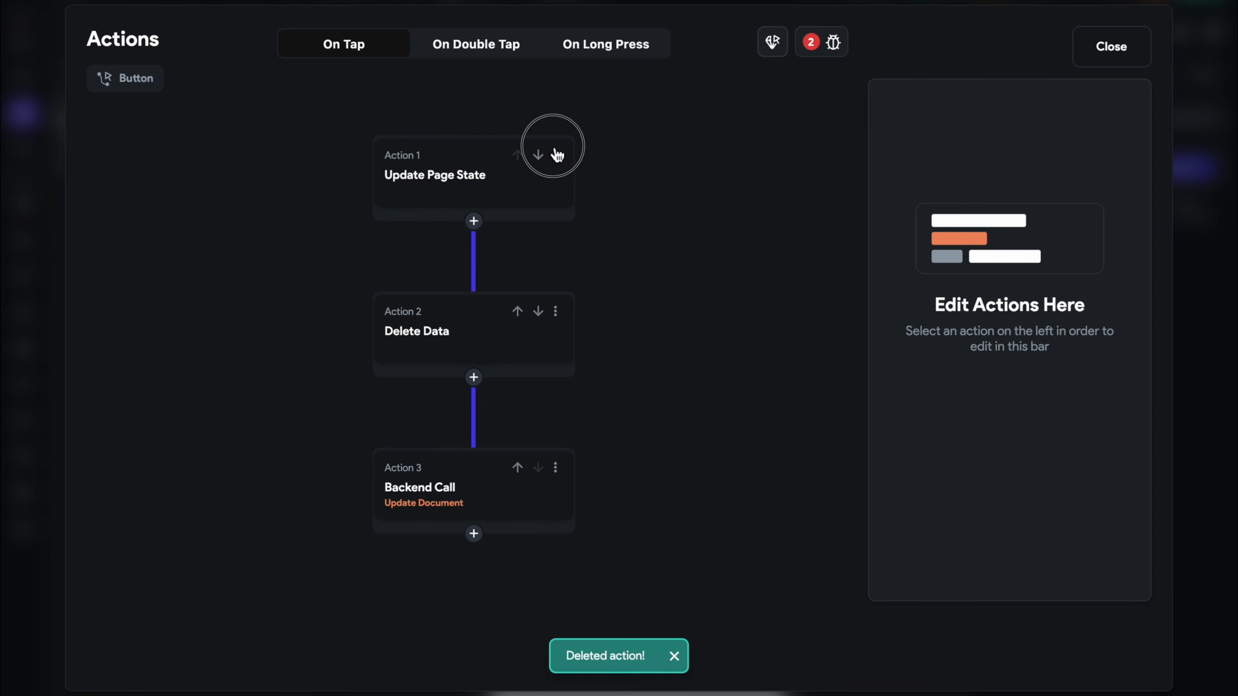
left_click(555, 155)
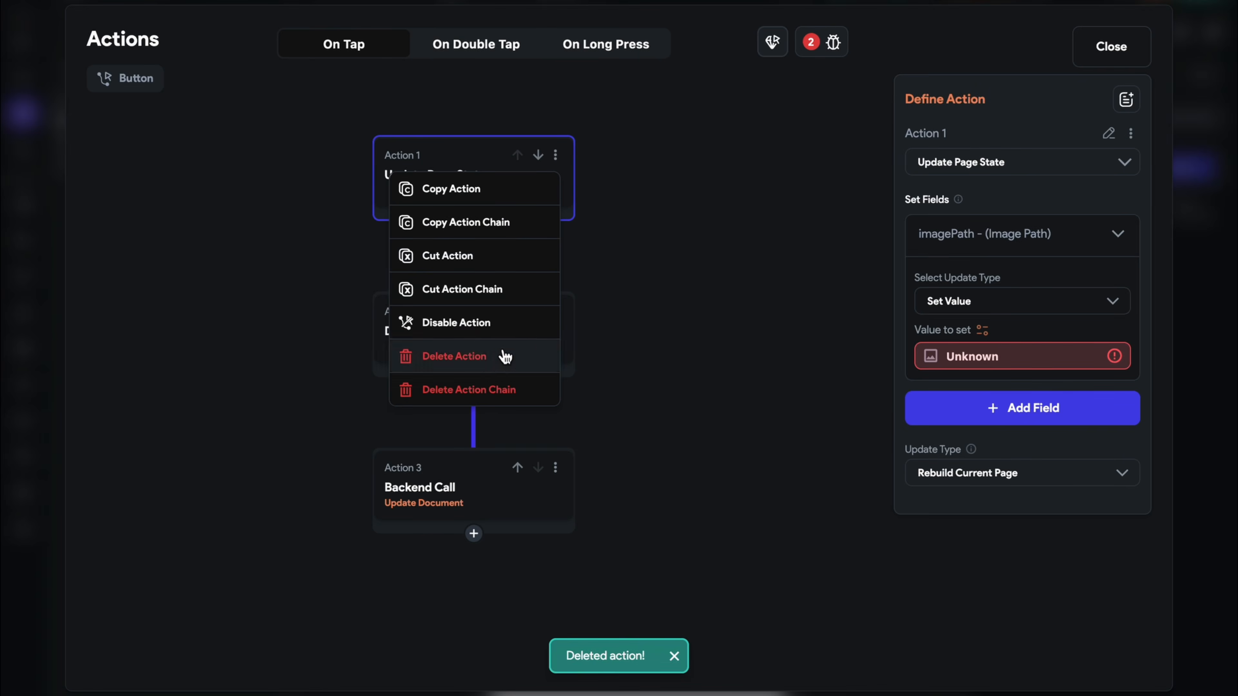
left_click(475, 353)
left_click(463, 163)
left_click(555, 312)
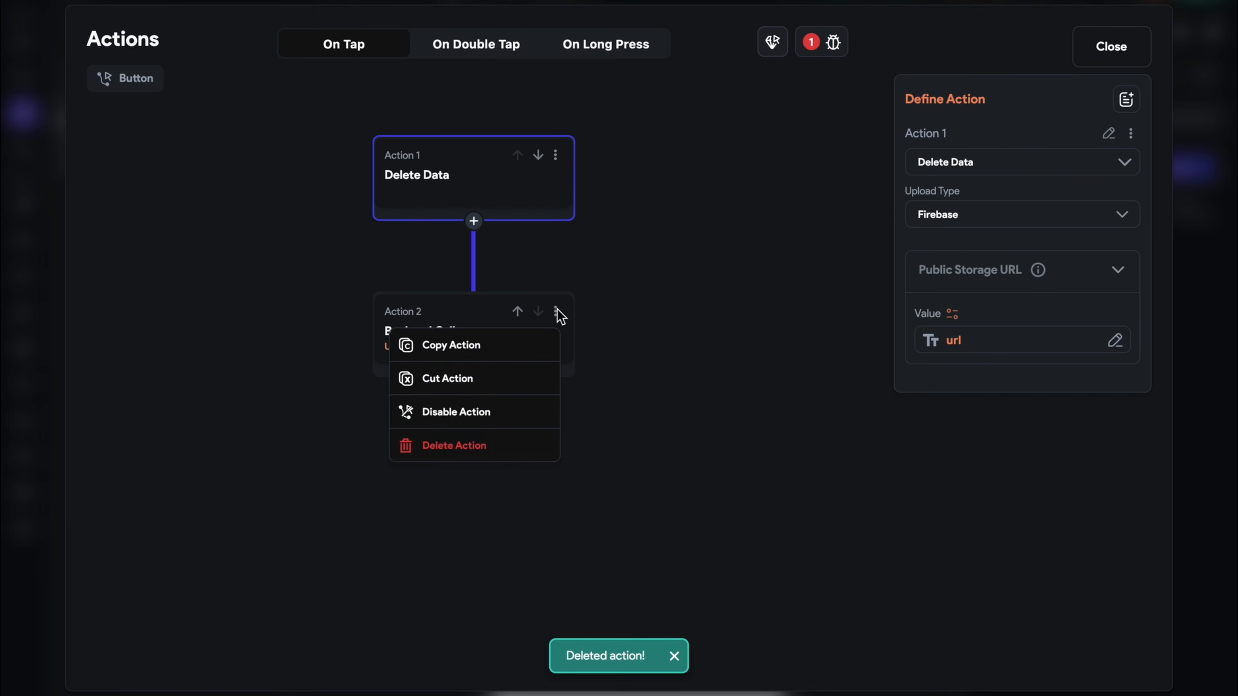
left_click(519, 442)
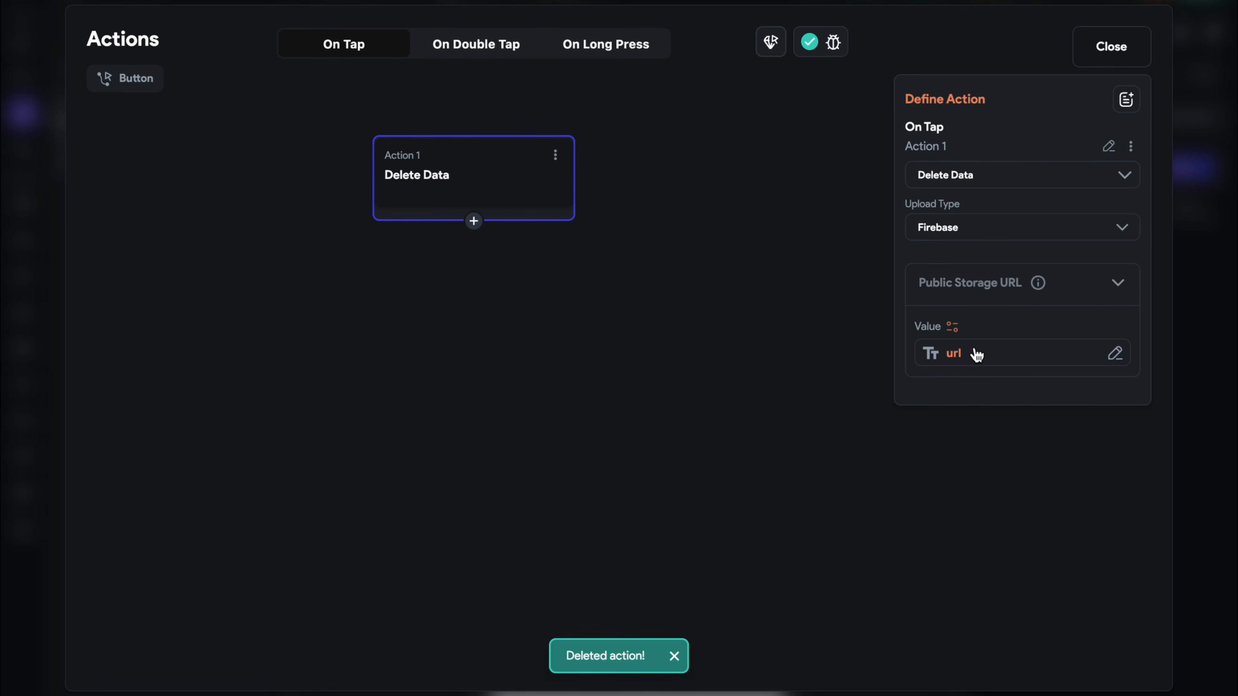
left_click(1078, 57)
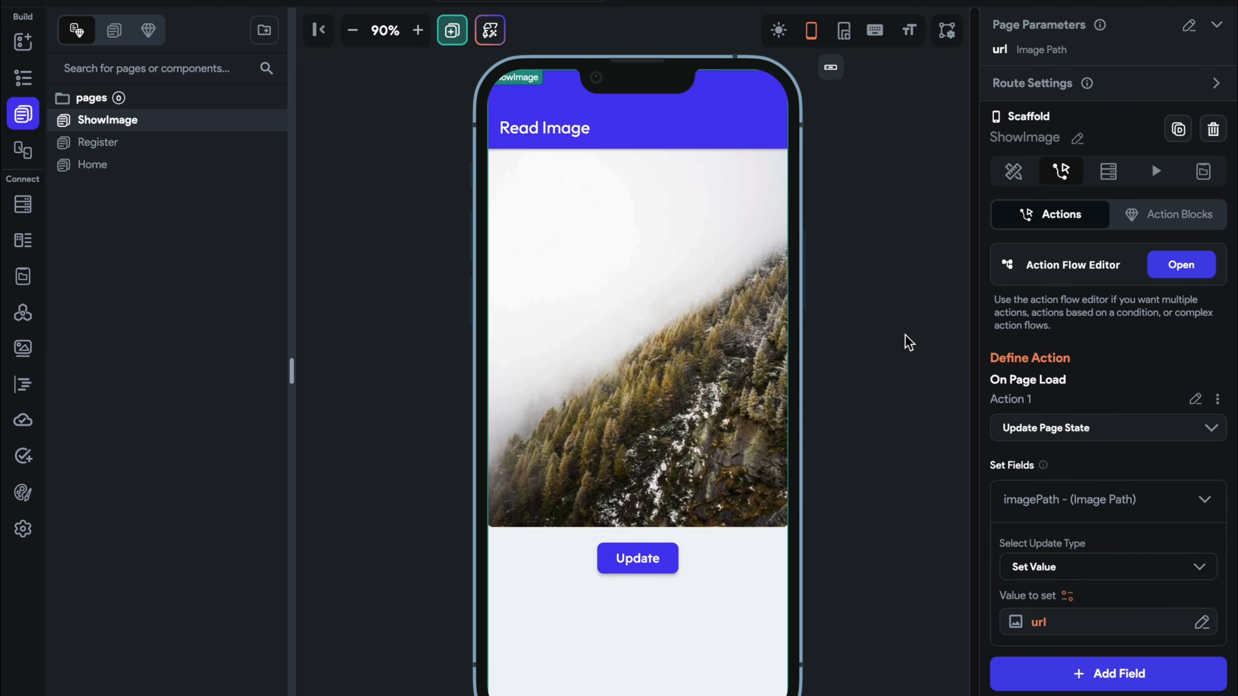
Change the button's label text from Update to Delete
left_click(740, 542)
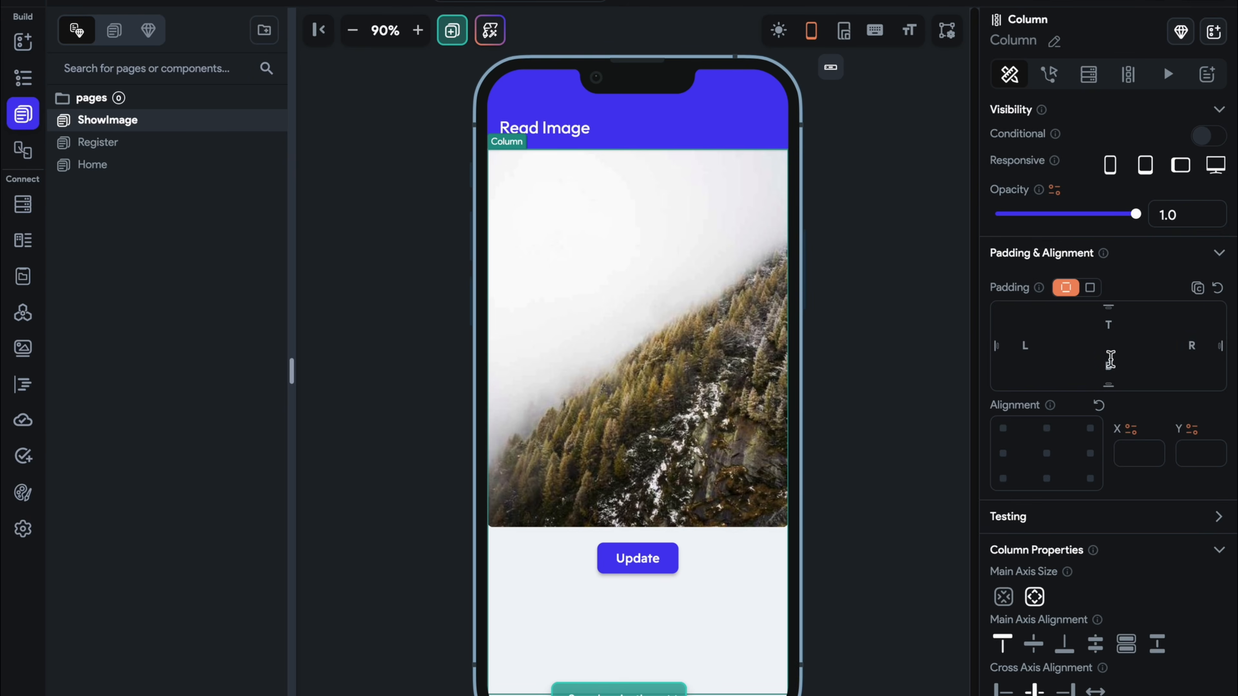
scroll(1110, 359, "down", 4)
scroll(1053, 354, "up", 4)
scroll(1062, 295, "down", 1)
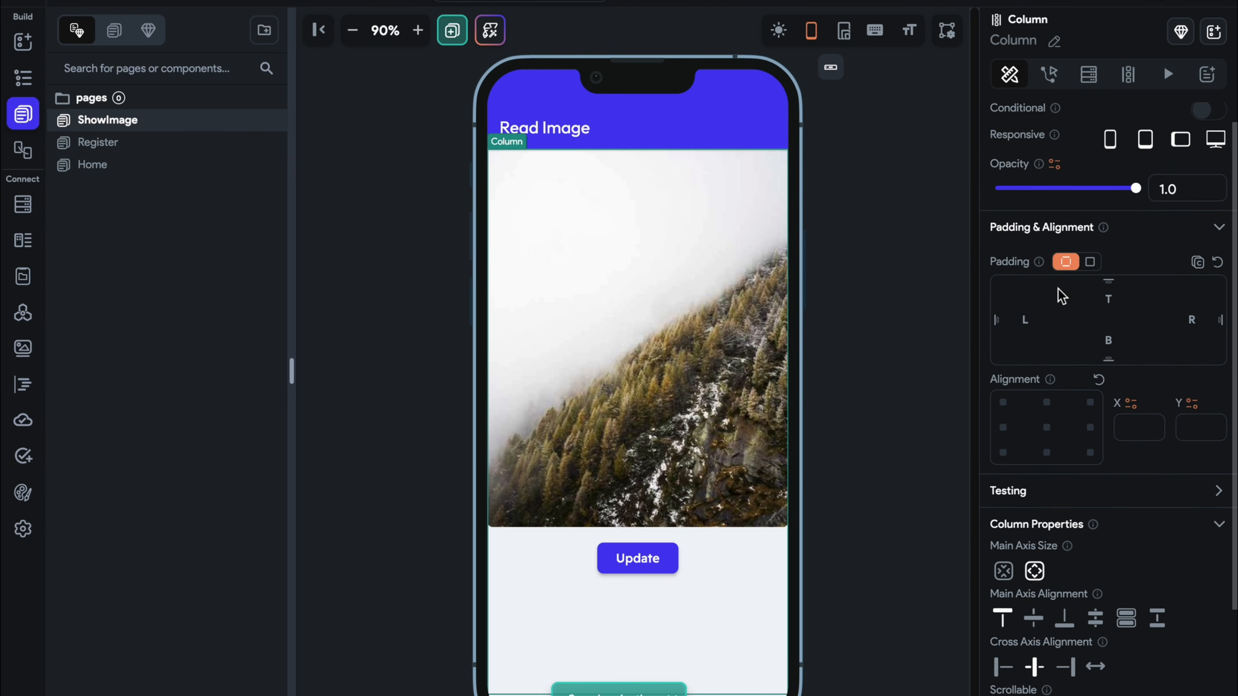
scroll(1061, 294, "up", 1)
left_click(677, 554)
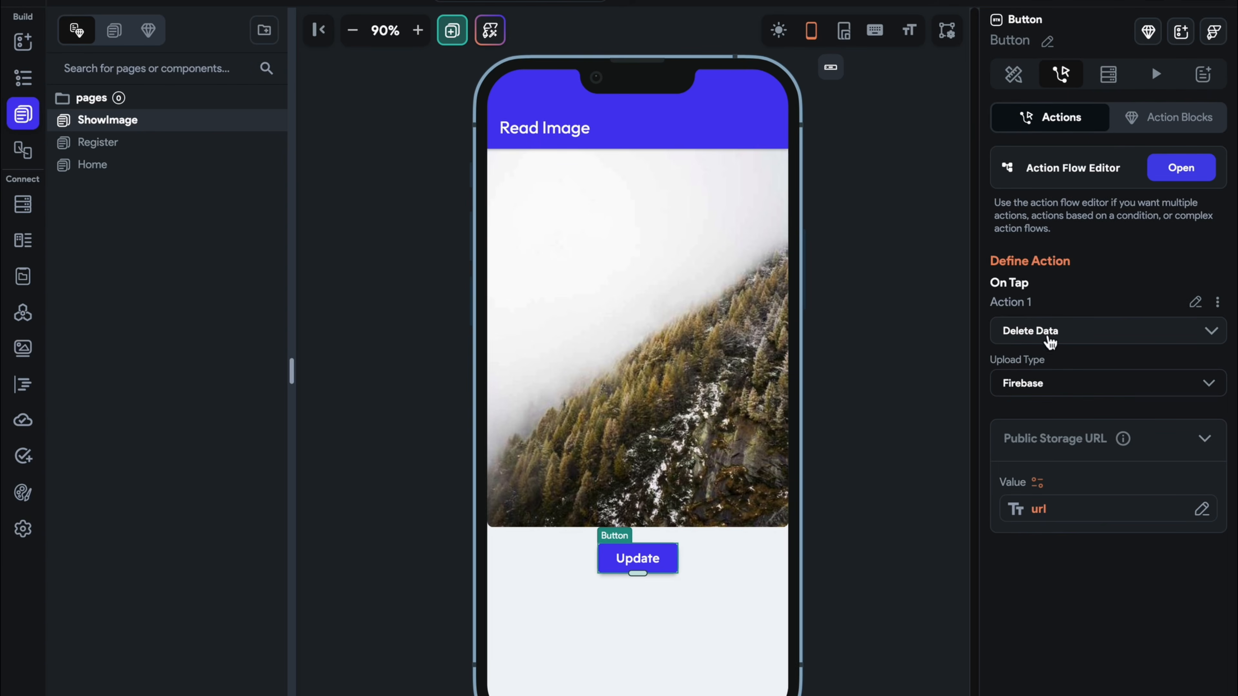
left_click(1013, 74)
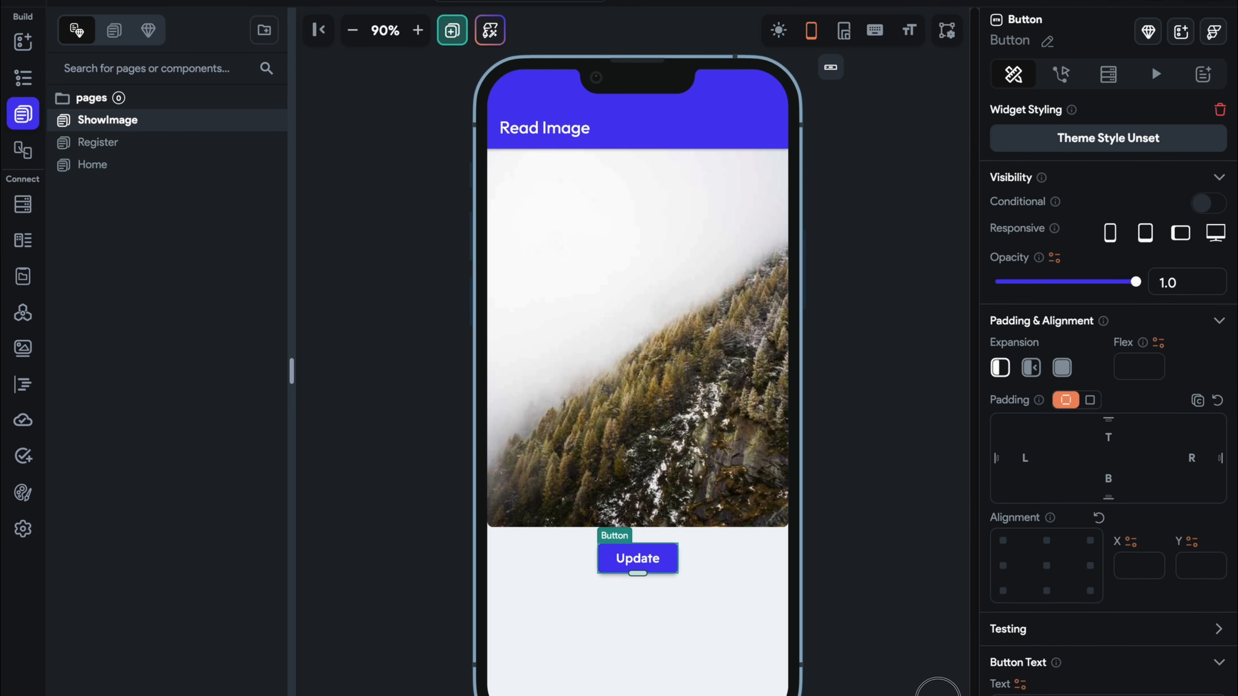
left_click(1058, 693)
key("ctrl+a")
type("Delete")
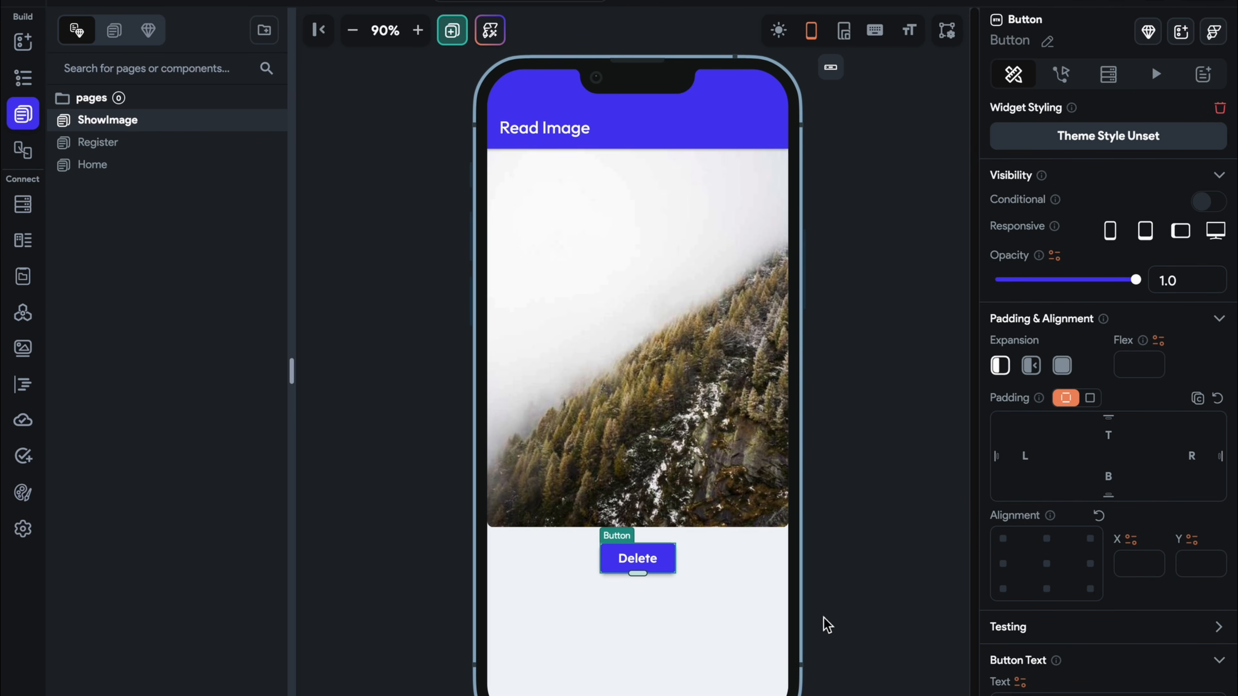
left_click(824, 623)
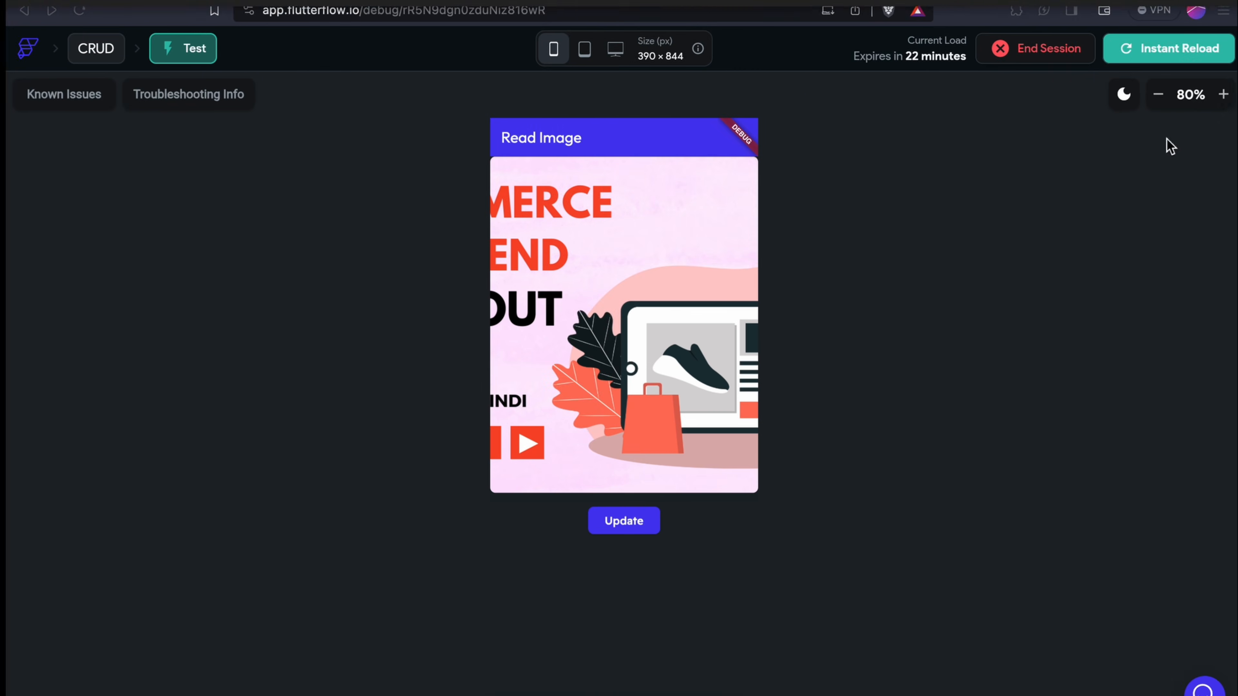
Instant-reload the test app twice so it picks up the Delete button changes
left_click(1140, 52)
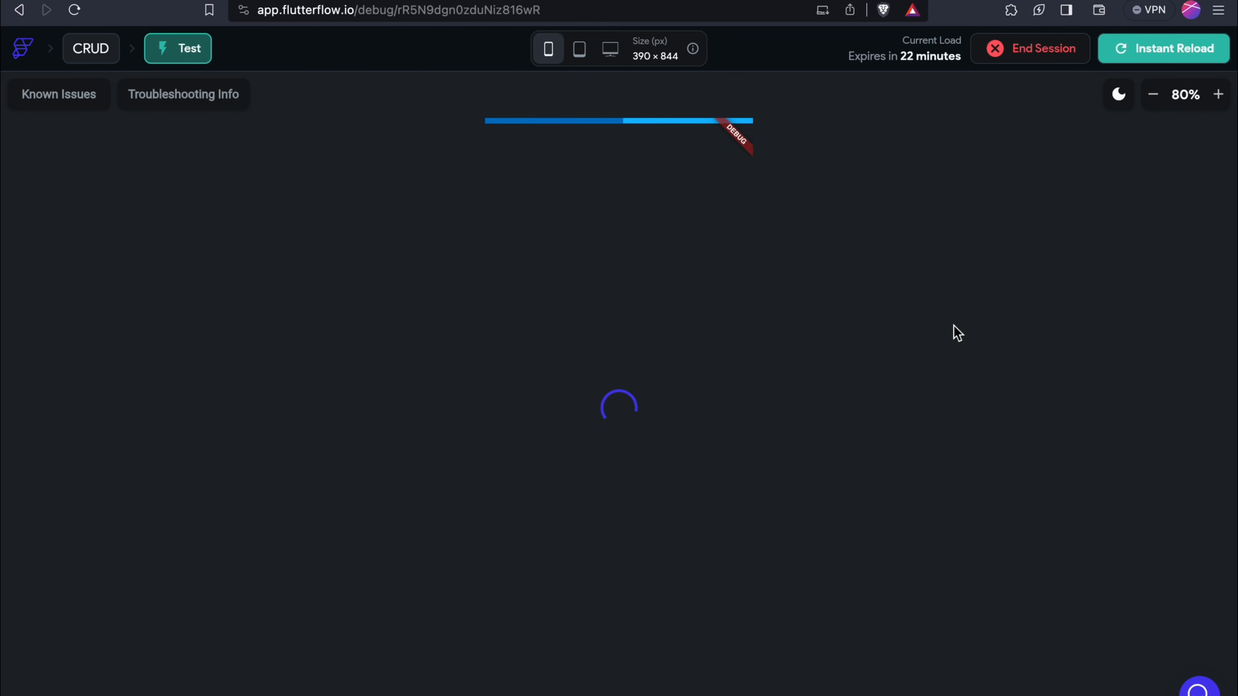
left_click(1207, 47)
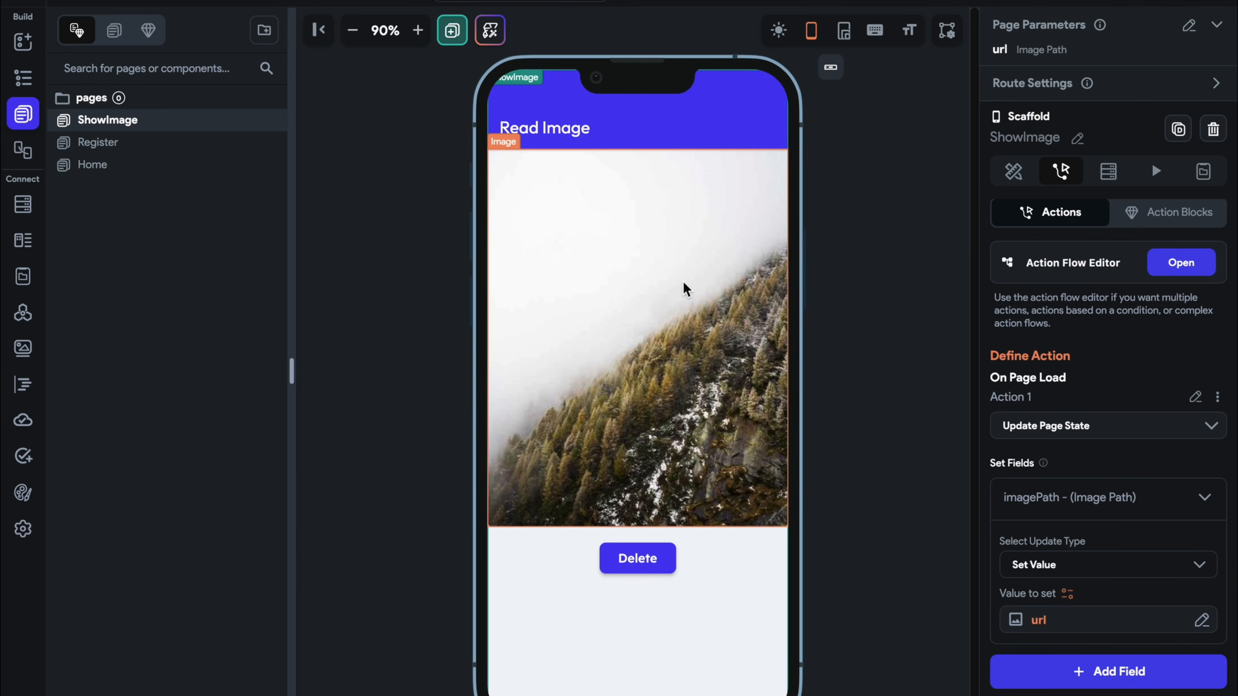
Duplicate the Creating Upload button and restrict its upload action to MP3 audio, naming it 'mo3'
left_click(146, 166)
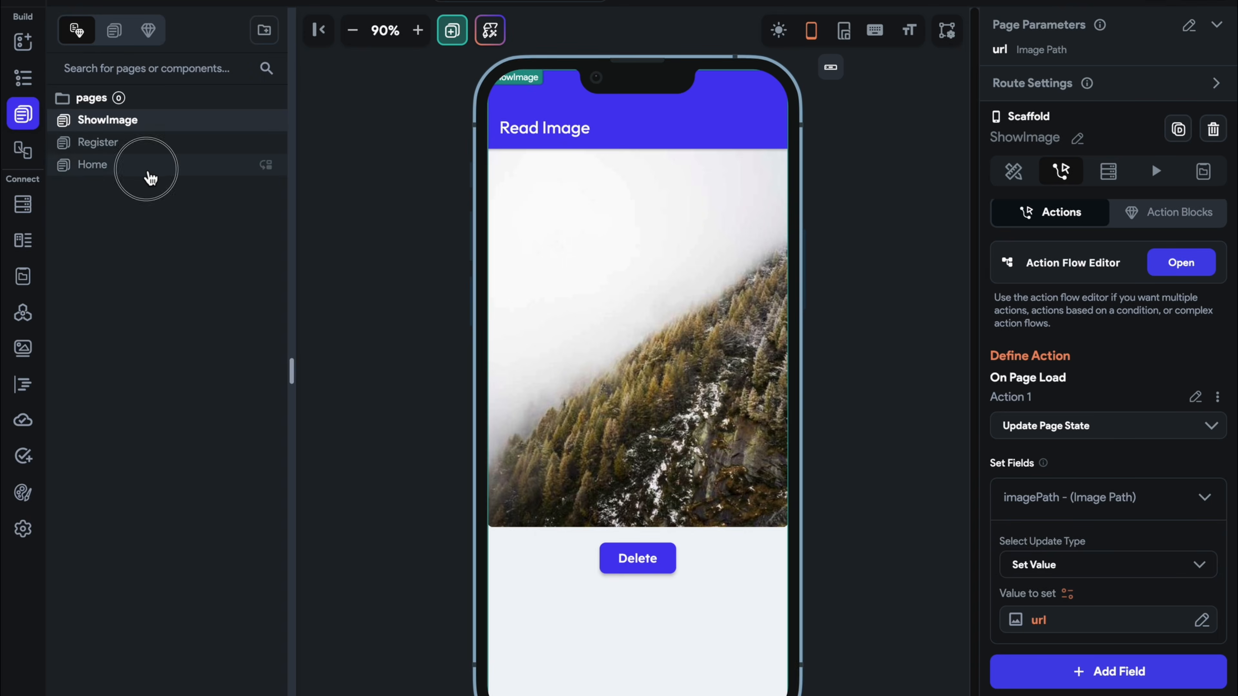
left_click(663, 532)
key("ctrl+d")
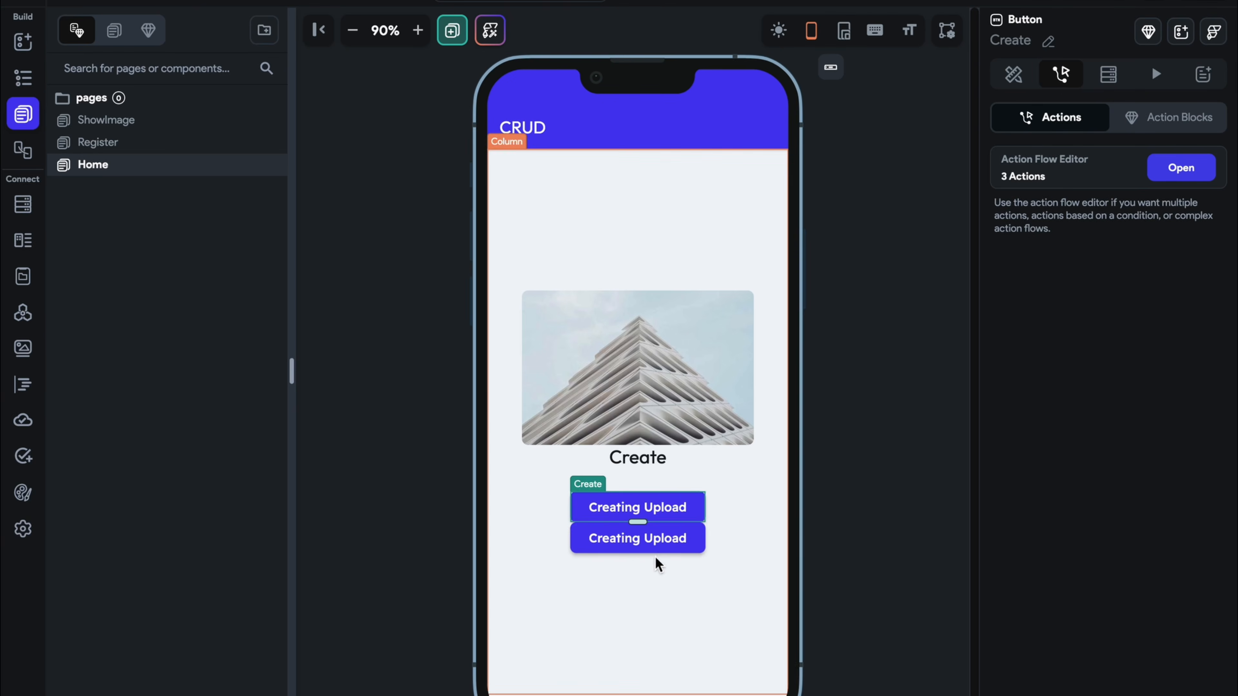
left_click(1061, 73)
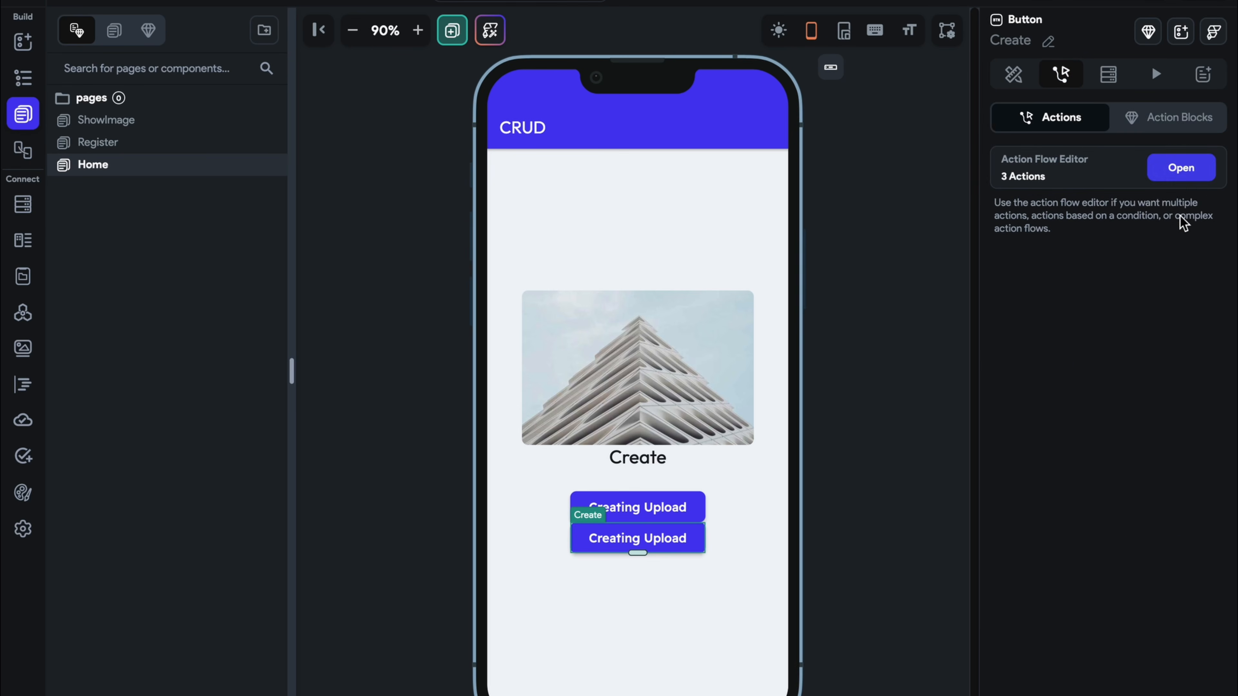
left_click(1181, 173)
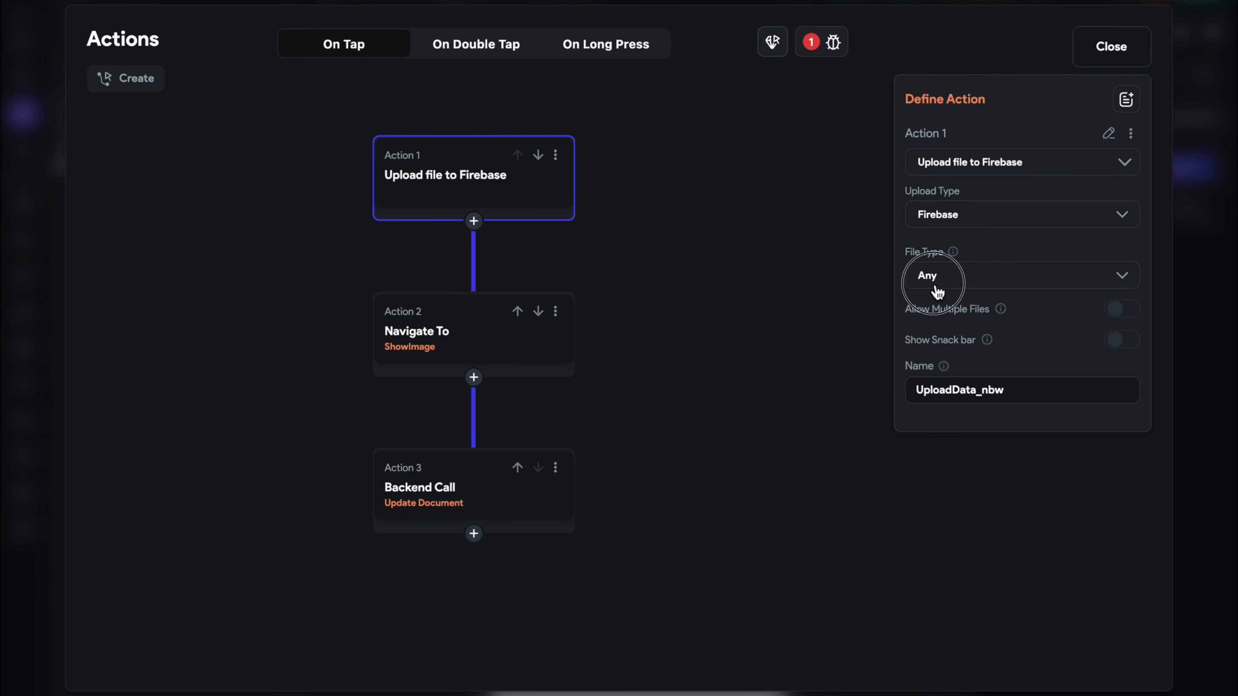
left_click(950, 275)
left_click(958, 235)
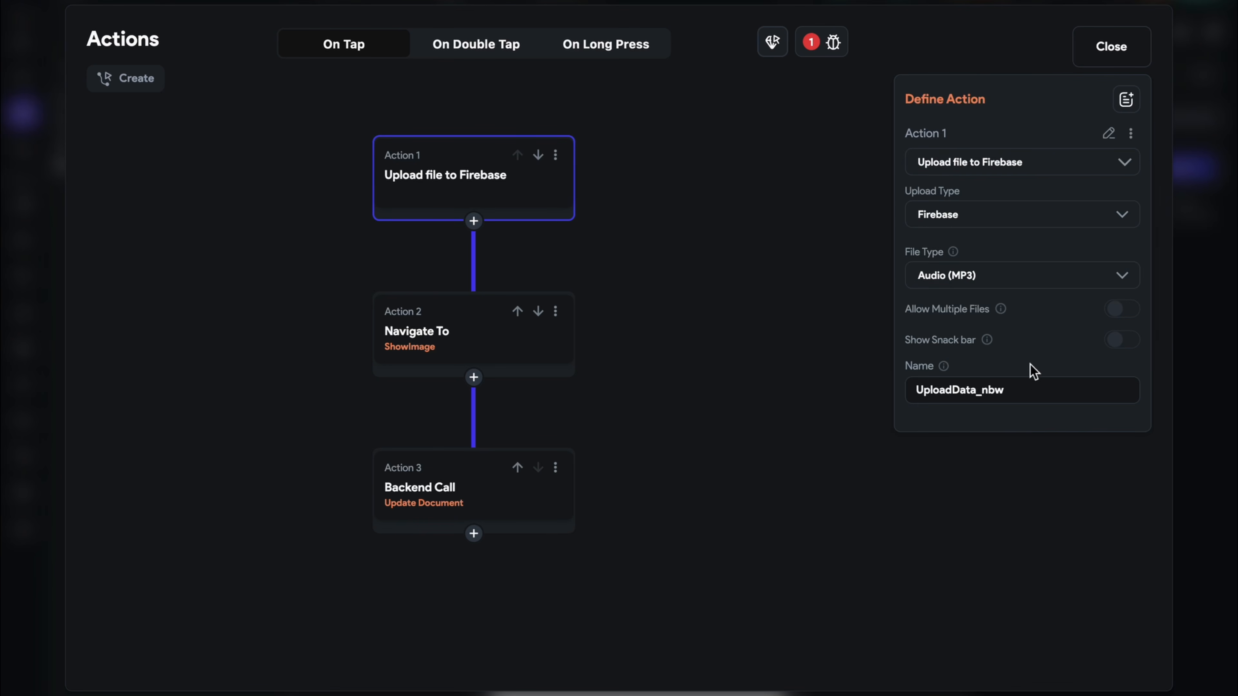
triple_click(1036, 386)
type("mo")
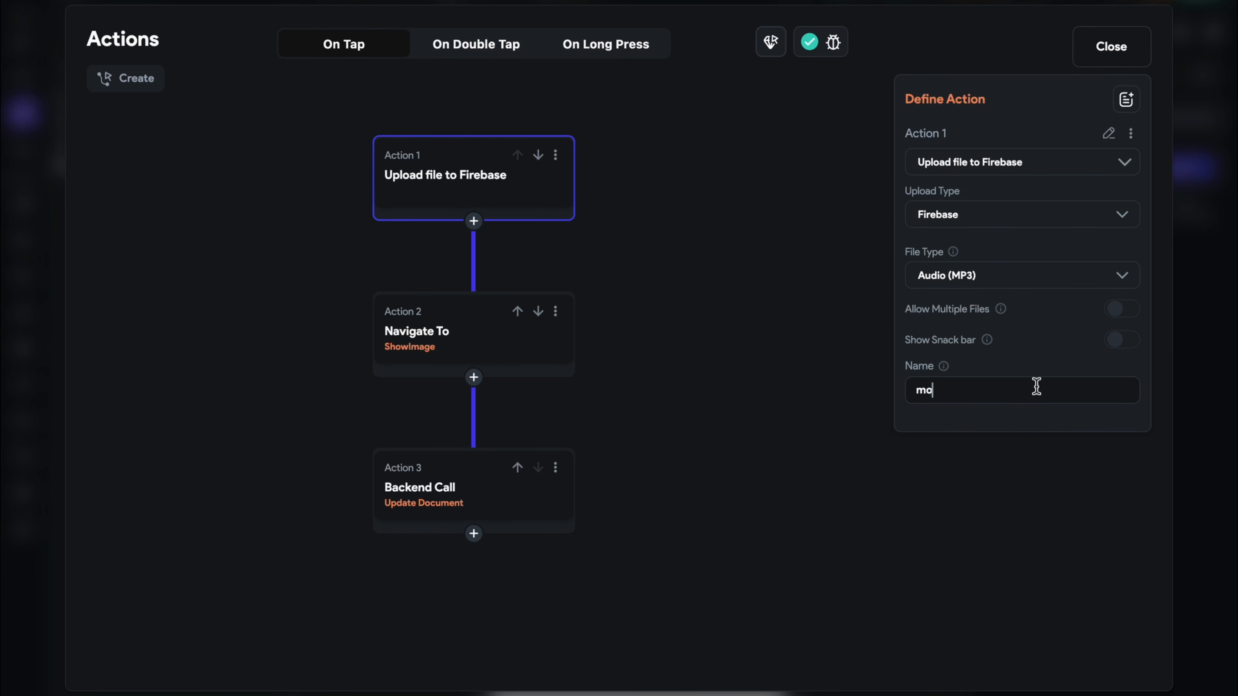
type("3")
Add a new ShowImage page parameter named mp3 of type AudioPath
left_click(518, 337)
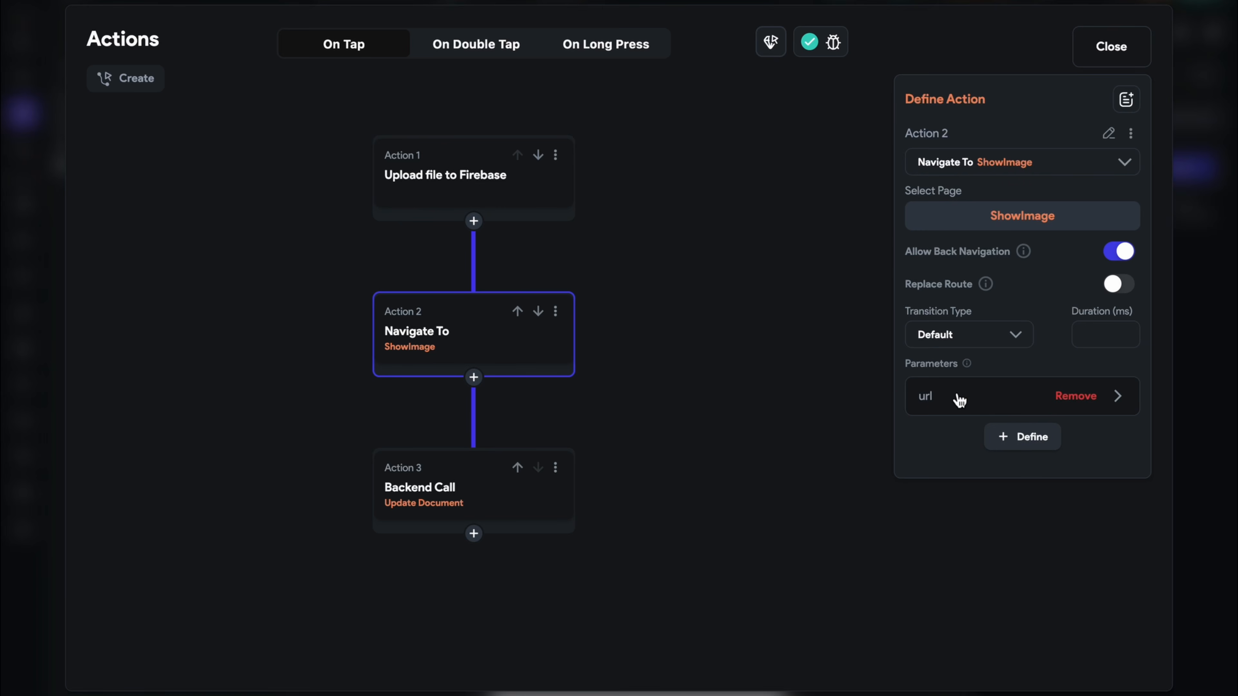
left_click(919, 412)
left_click(1026, 591)
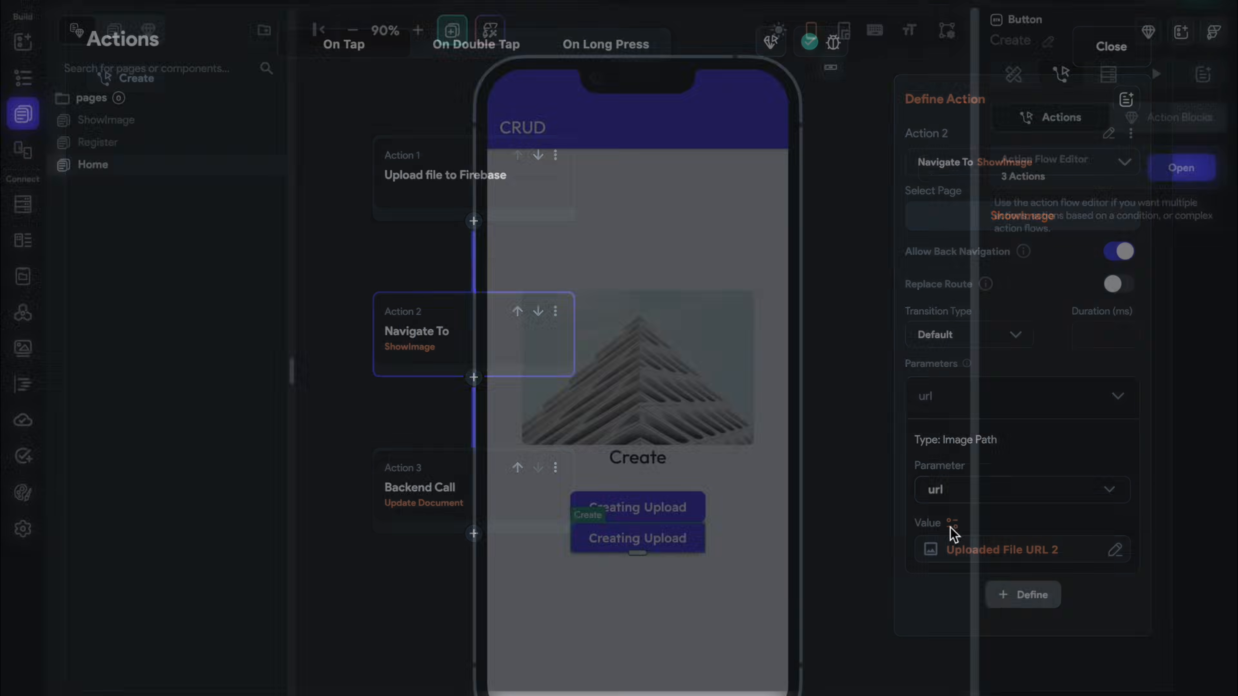
left_click(1085, 180)
left_click(1089, 239)
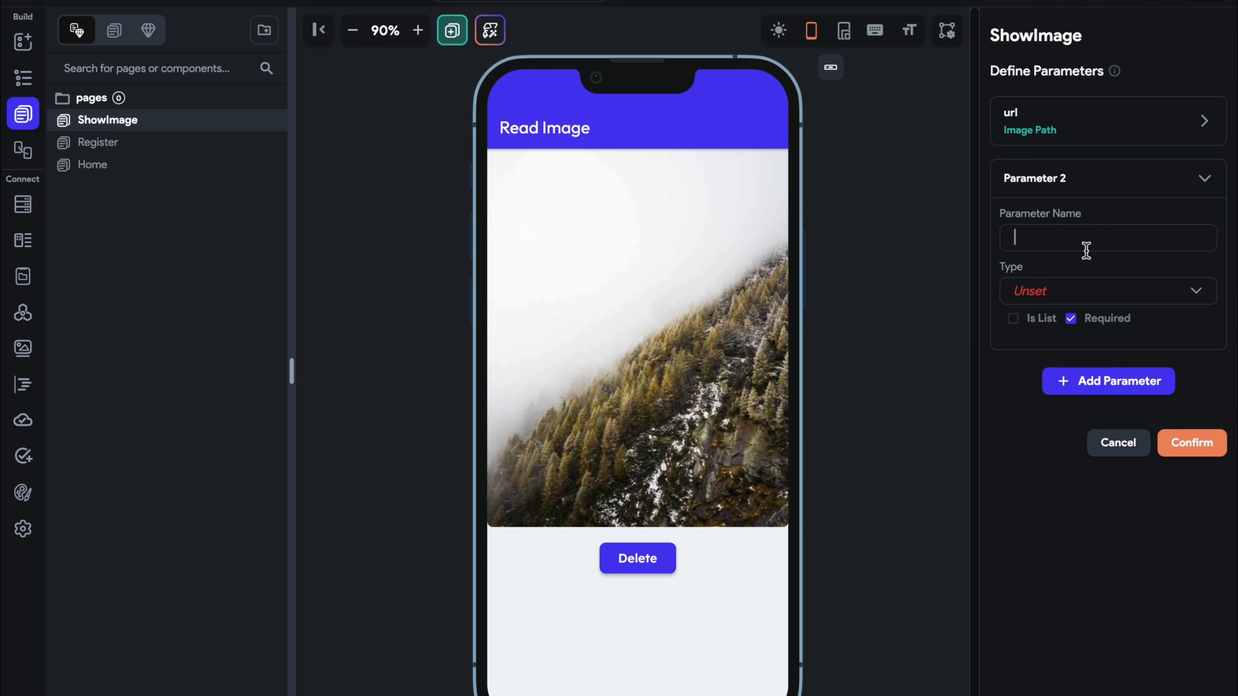
type("mp3")
left_click(1085, 303)
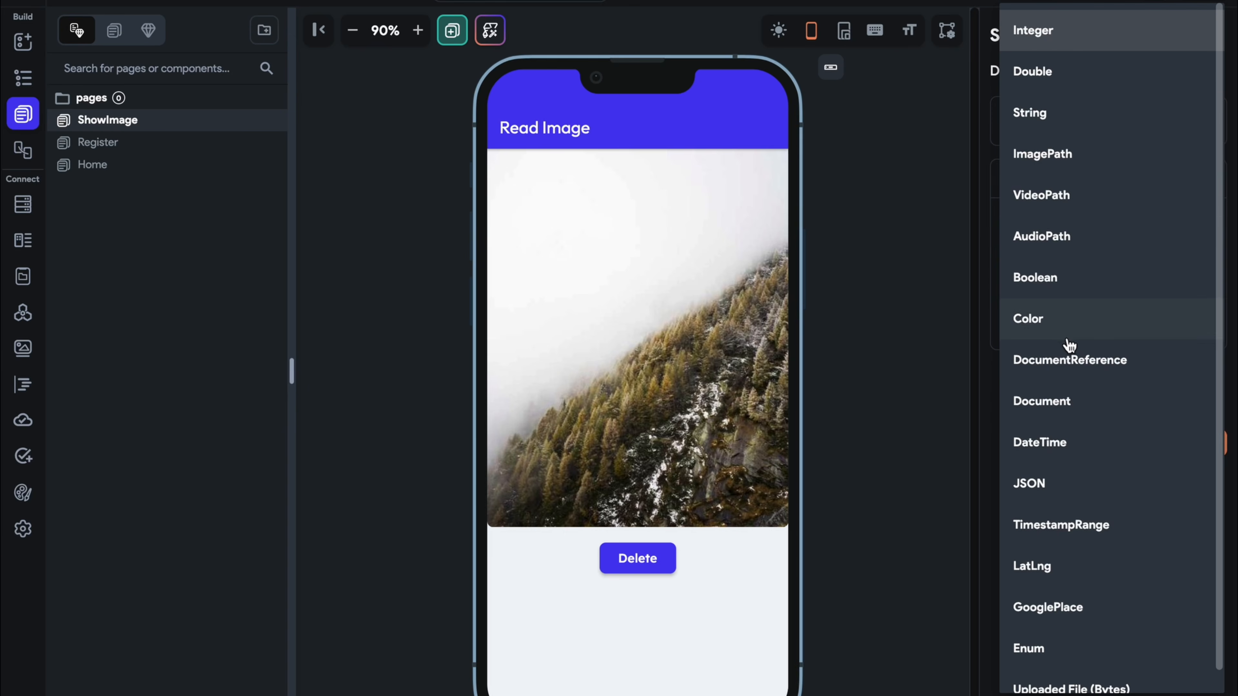
left_click(1074, 237)
left_click(1189, 494)
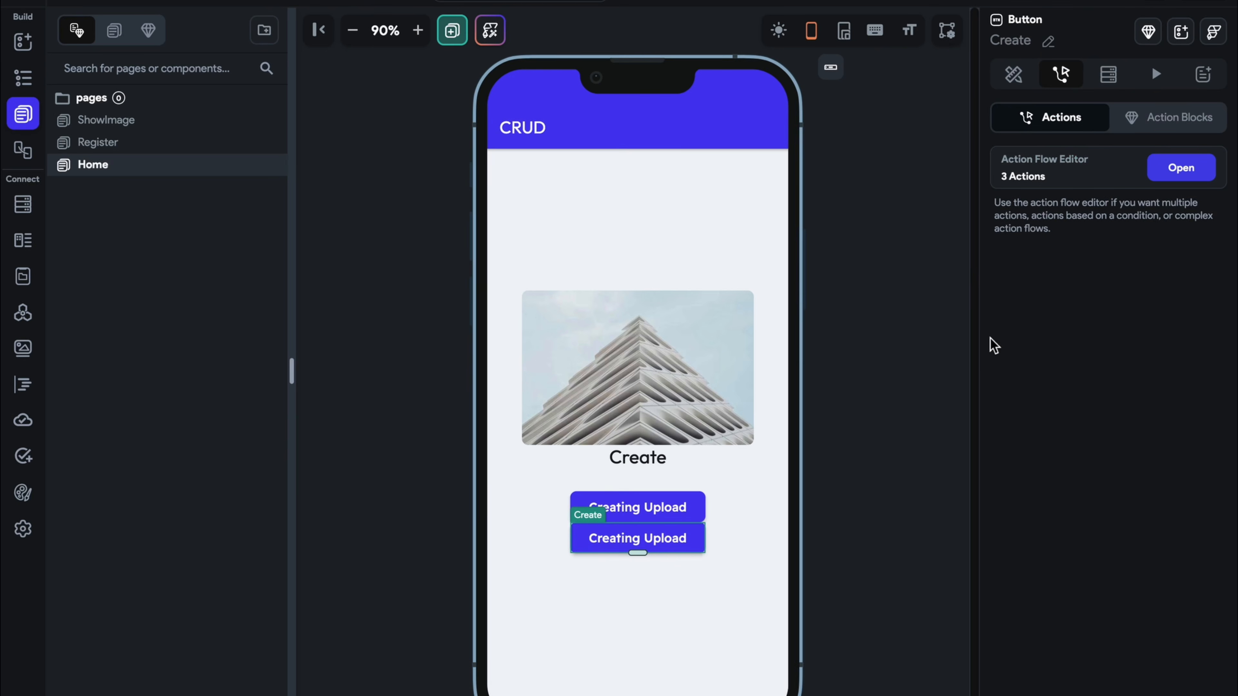
Pass Uploaded File URL 2 as ShowImage's mp3 parameter and delete the Backend Call action
left_click(1180, 167)
left_click(1007, 436)
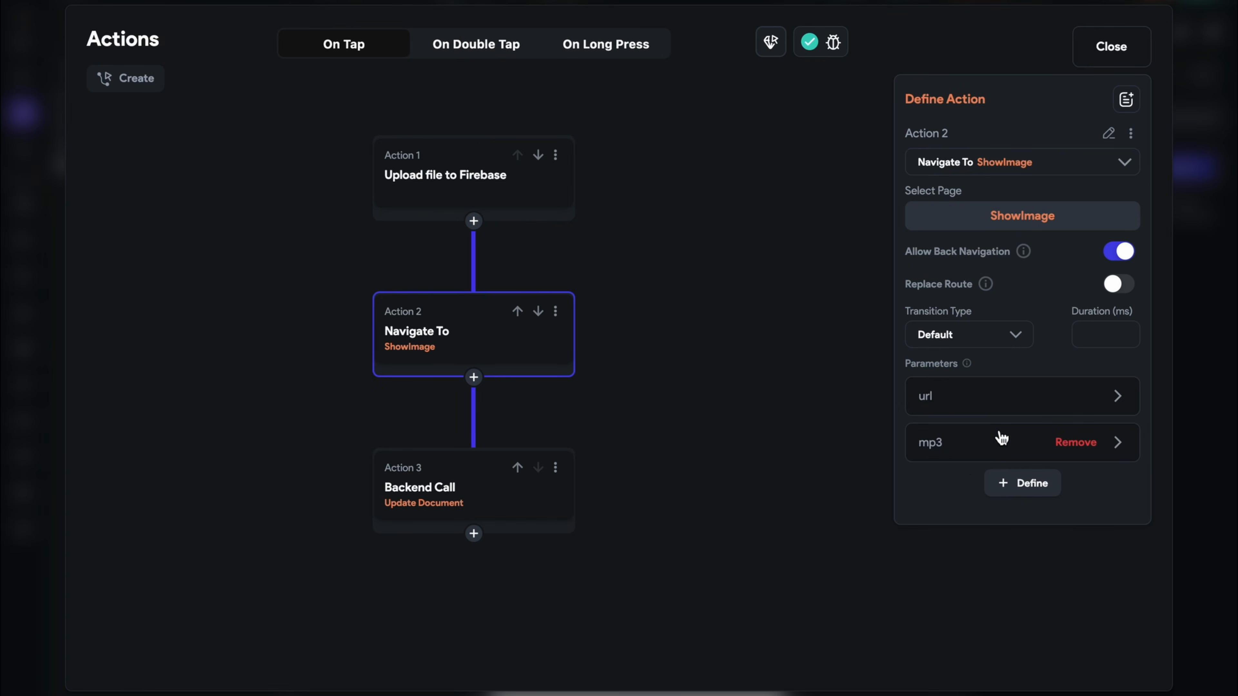
left_click(961, 455)
left_click(953, 569)
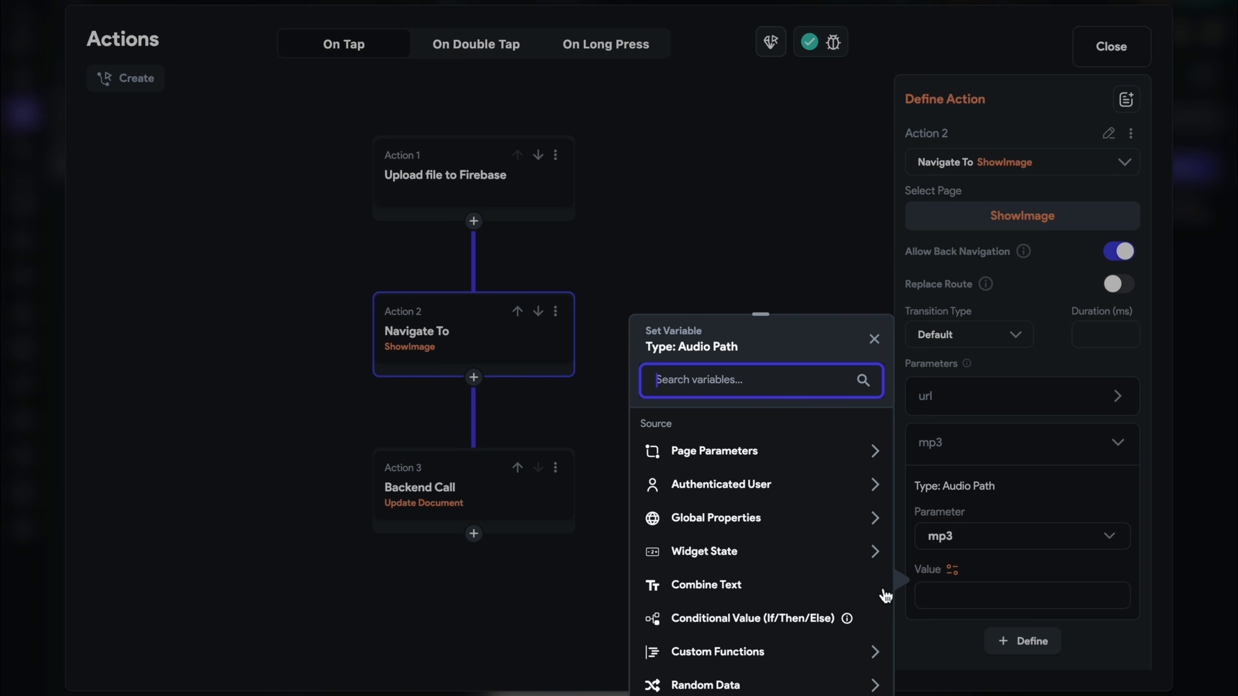
left_click(742, 560)
scroll(742, 561, "down", 2)
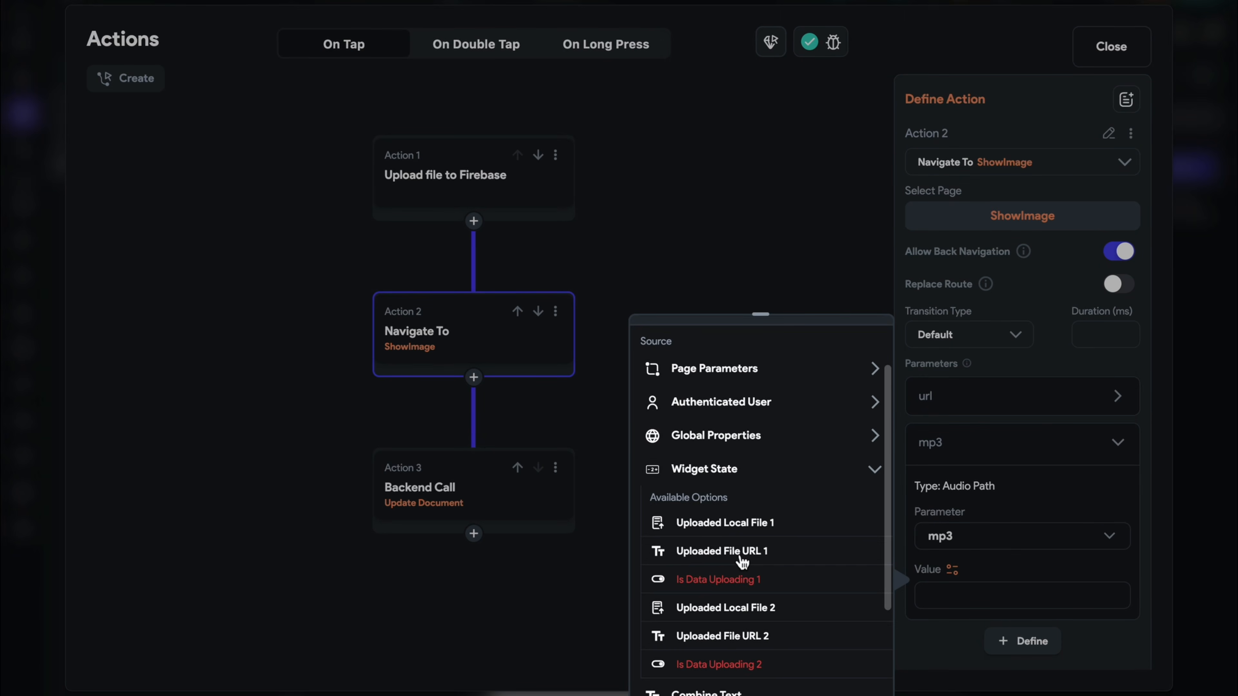
left_click(740, 634)
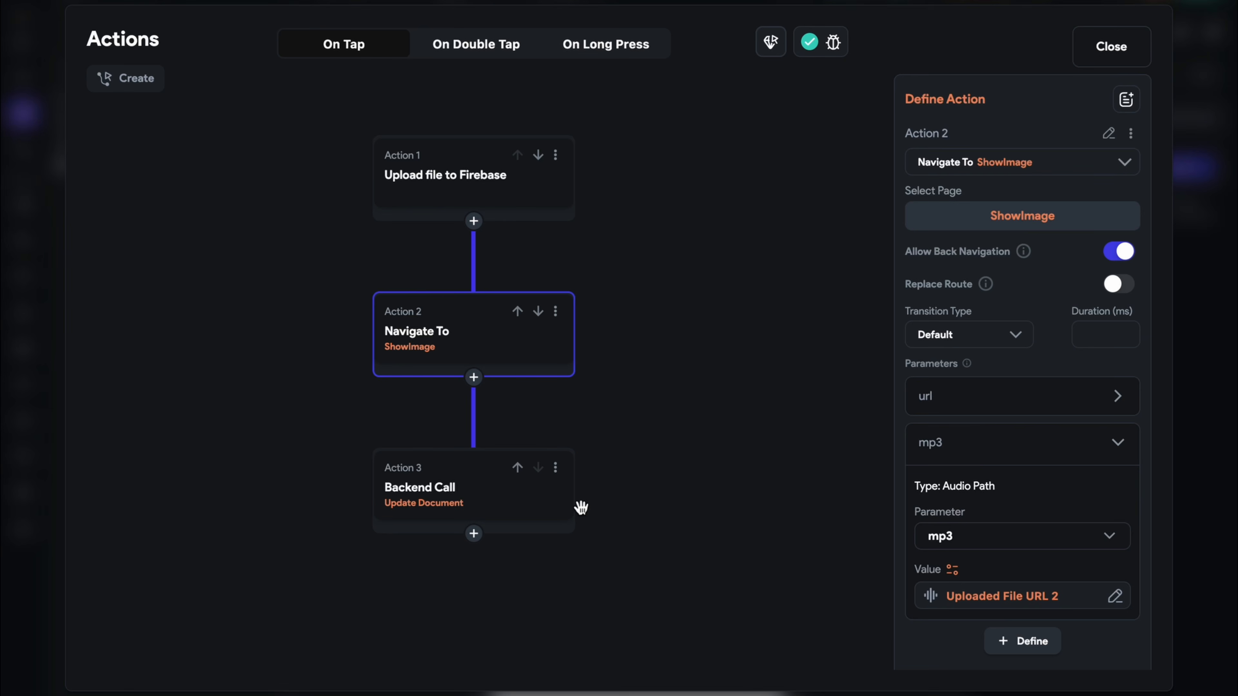
left_click(555, 468)
left_click(503, 609)
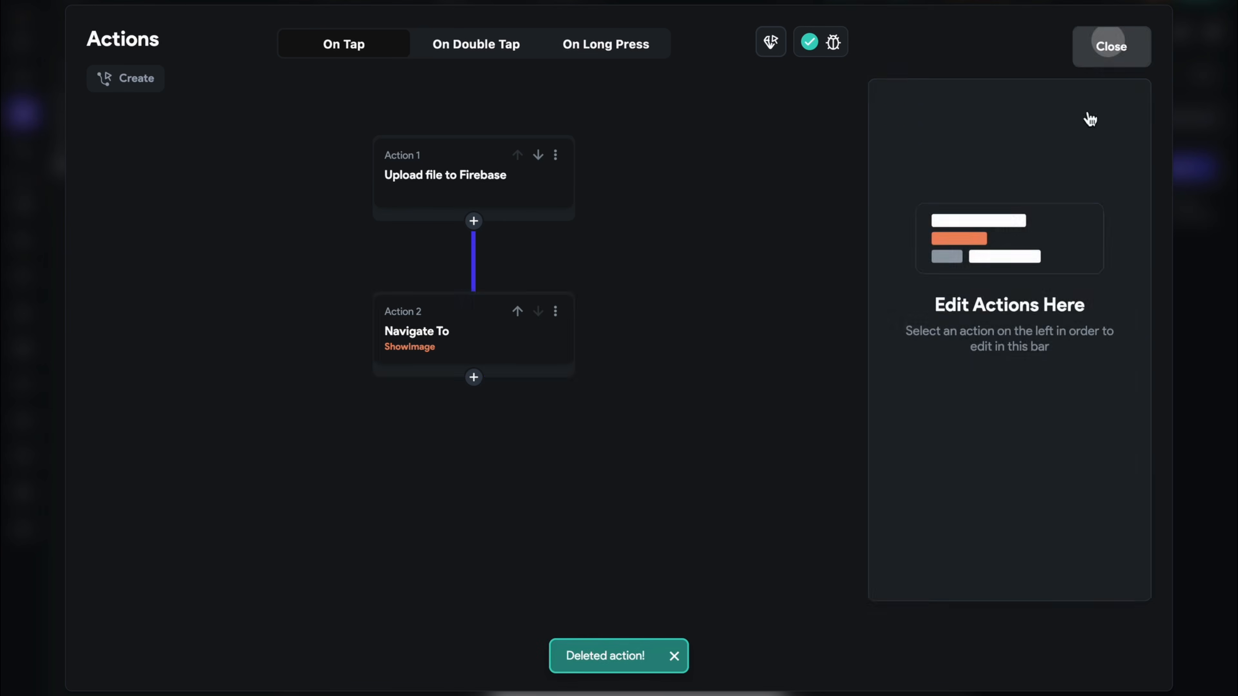
left_click(1108, 48)
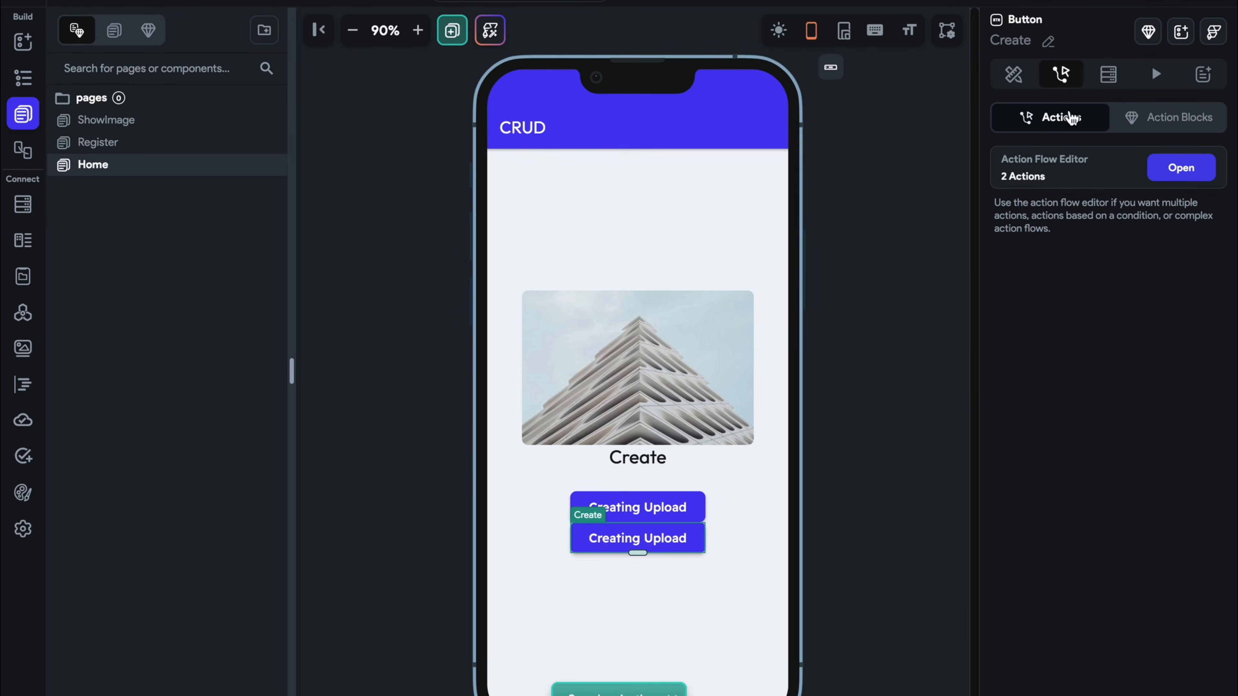
Change the duplicated button's label from 'Creating Upload' to 'Upload MP3'
left_click(1013, 74)
scroll(1047, 549, "down", 1)
scroll(1047, 550, "down", 2)
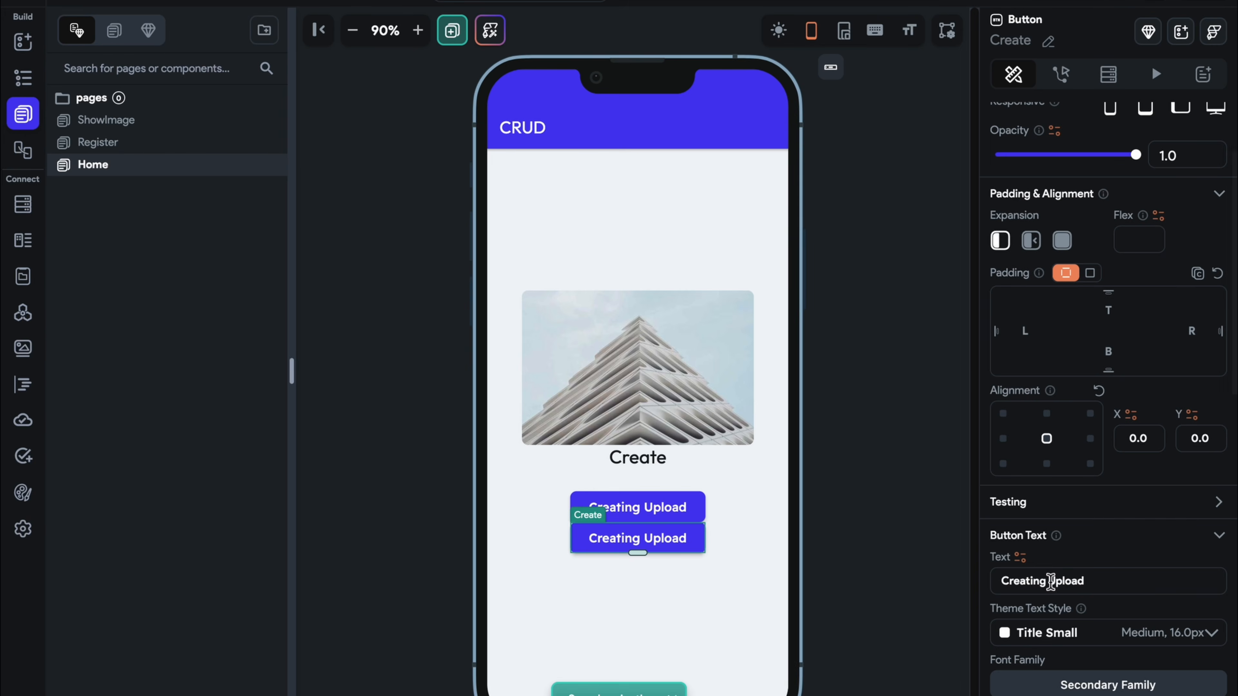
left_click_drag(1051, 580, 911, 586)
key("BackSpace")
left_click(1049, 579)
type("MP")
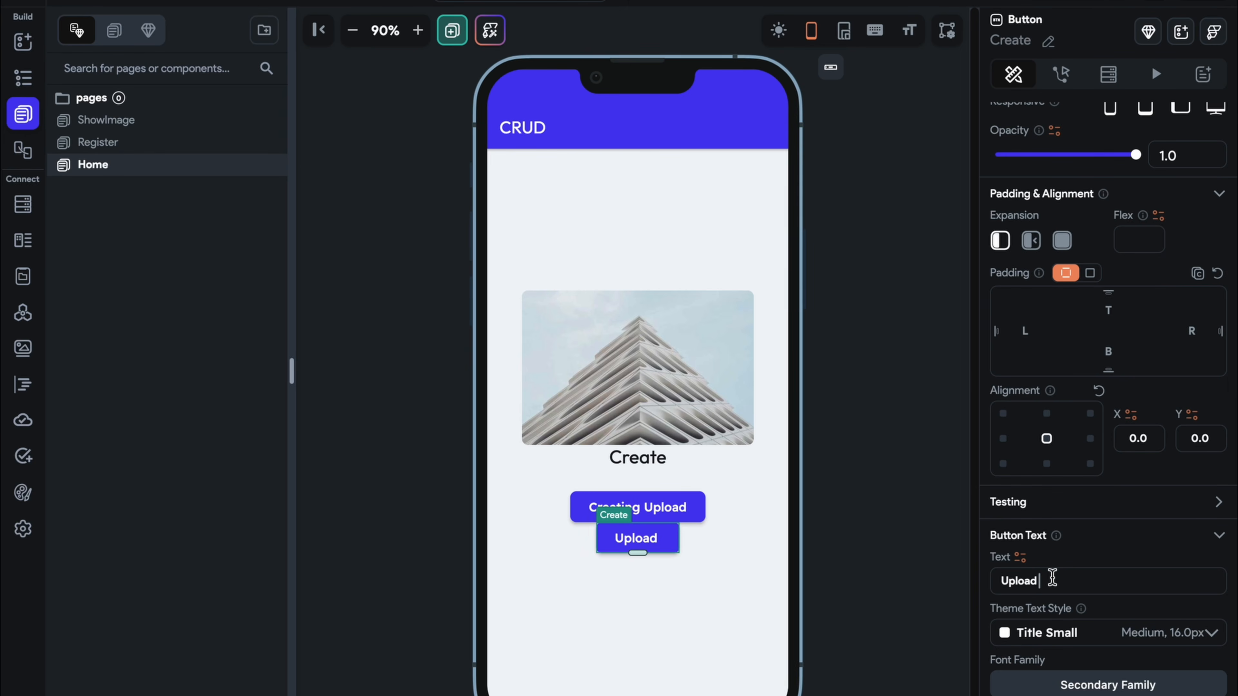
type("3")
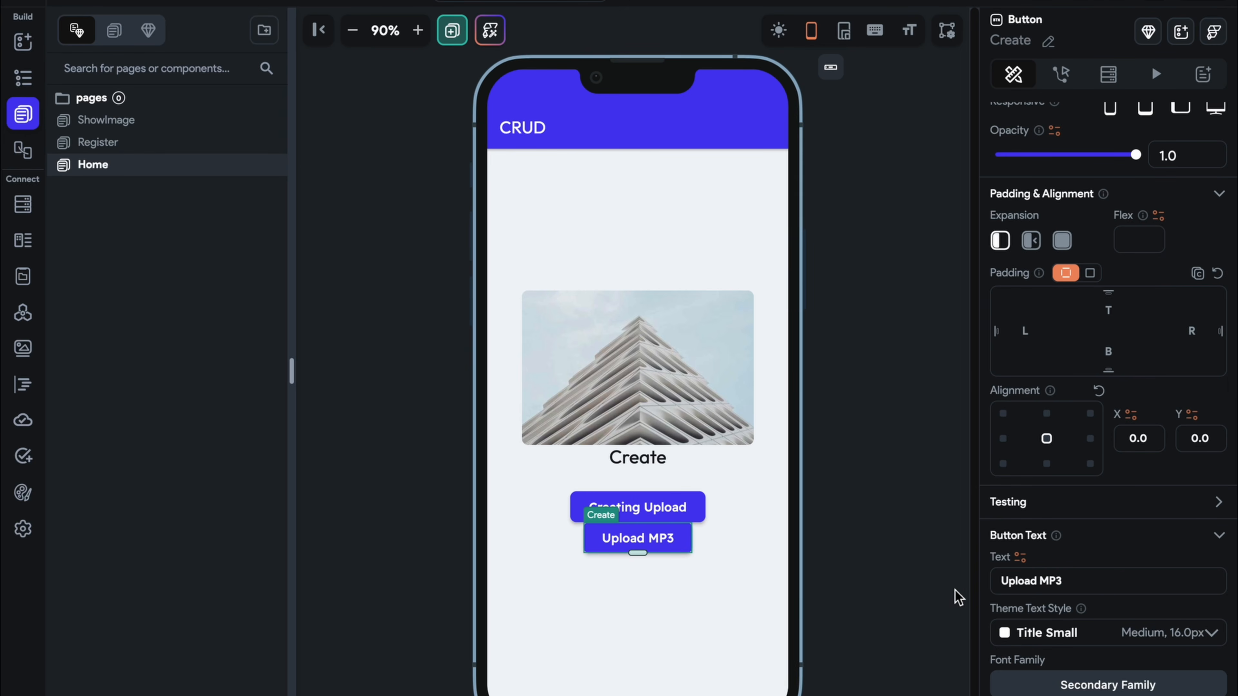
Set the button column's items spacing to 20, then go to the ShowImage page
left_click(788, 575)
left_click(754, 577)
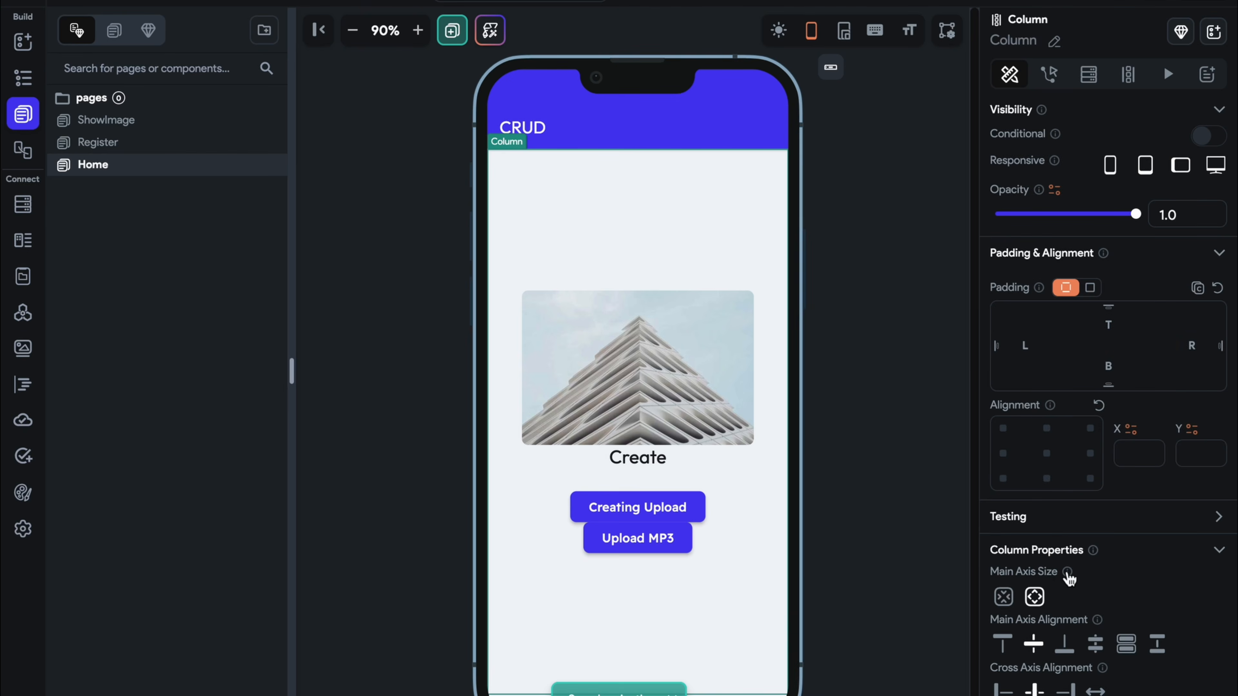
scroll(1062, 578, "down", 4)
left_click(1055, 579)
left_click(1051, 598)
left_click(1051, 598)
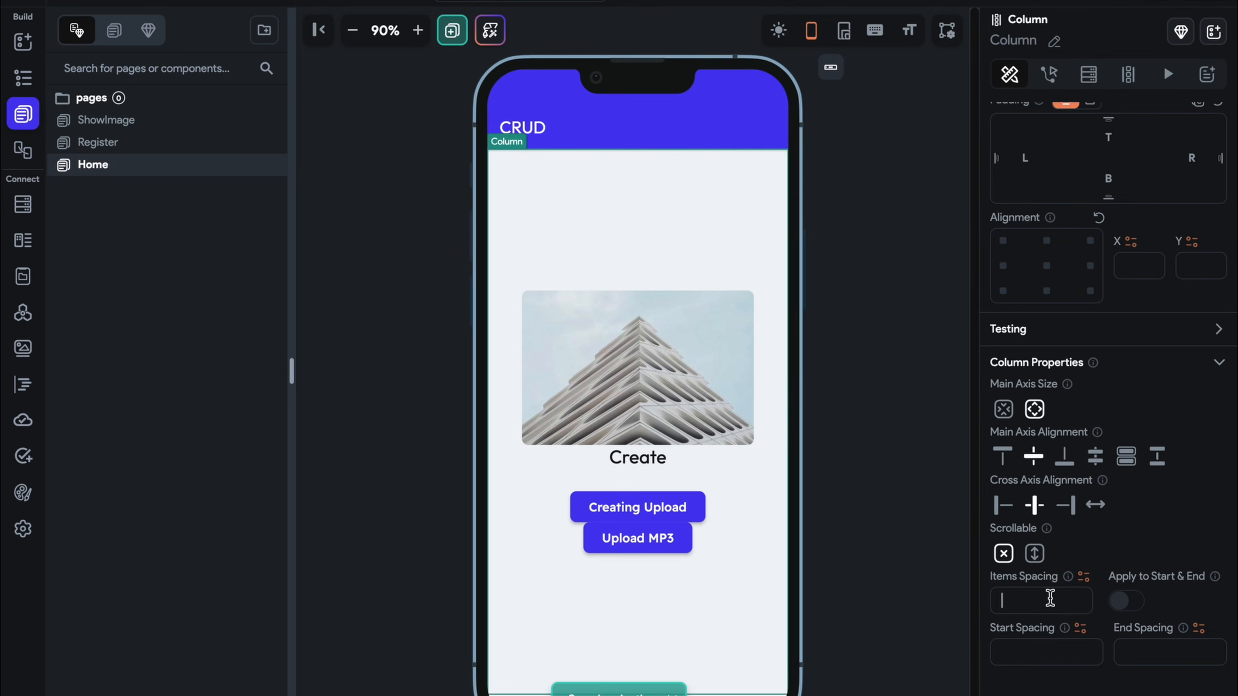
type("20")
left_click(810, 540)
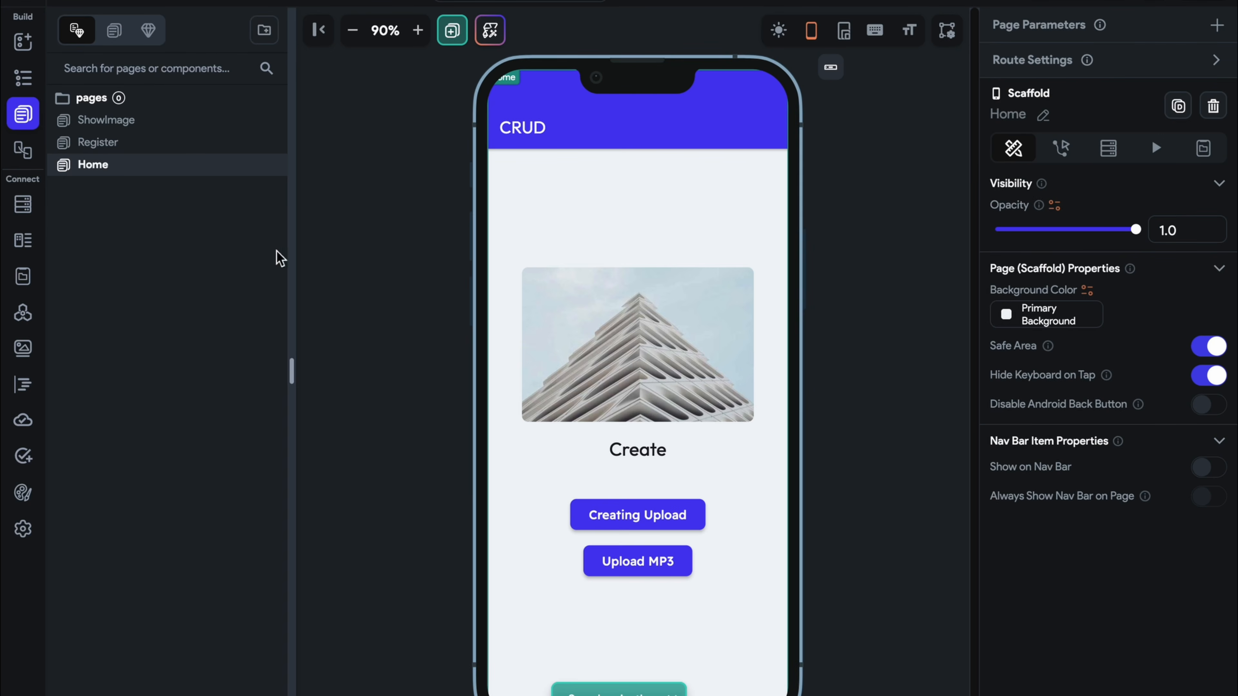
left_click(217, 147)
left_click(215, 124)
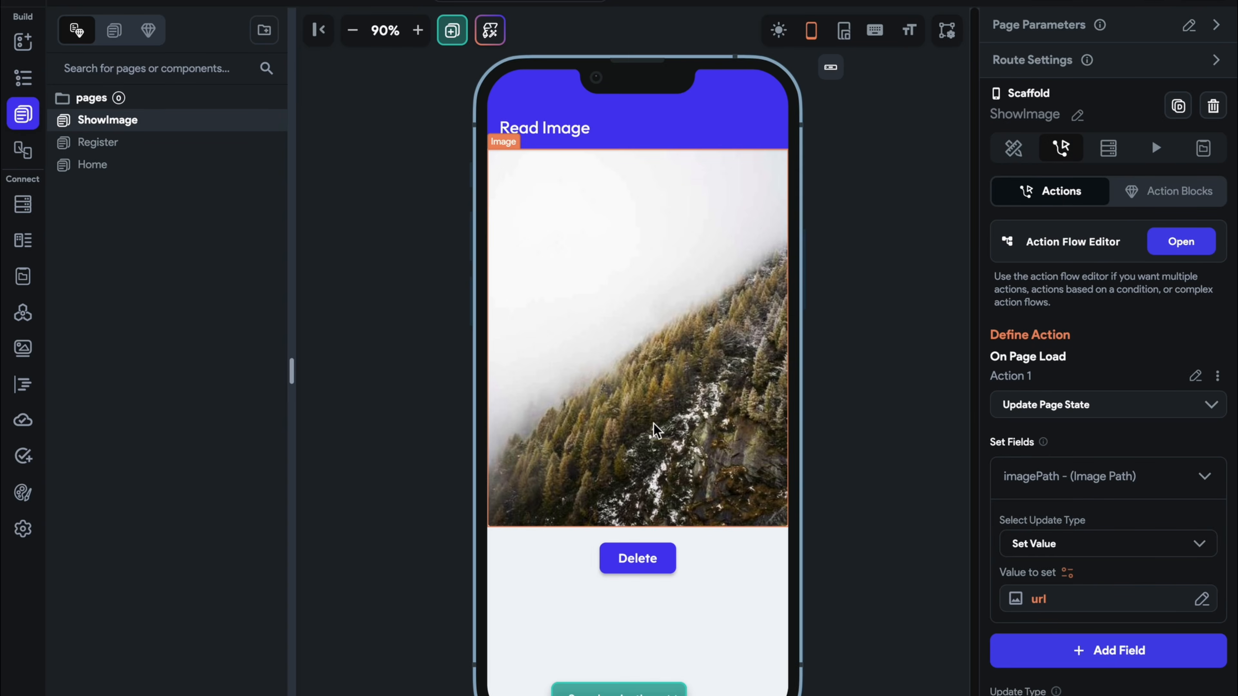
Find AudioPlayer by searching 'audi' and place it between the photo and Delete
left_click(618, 460)
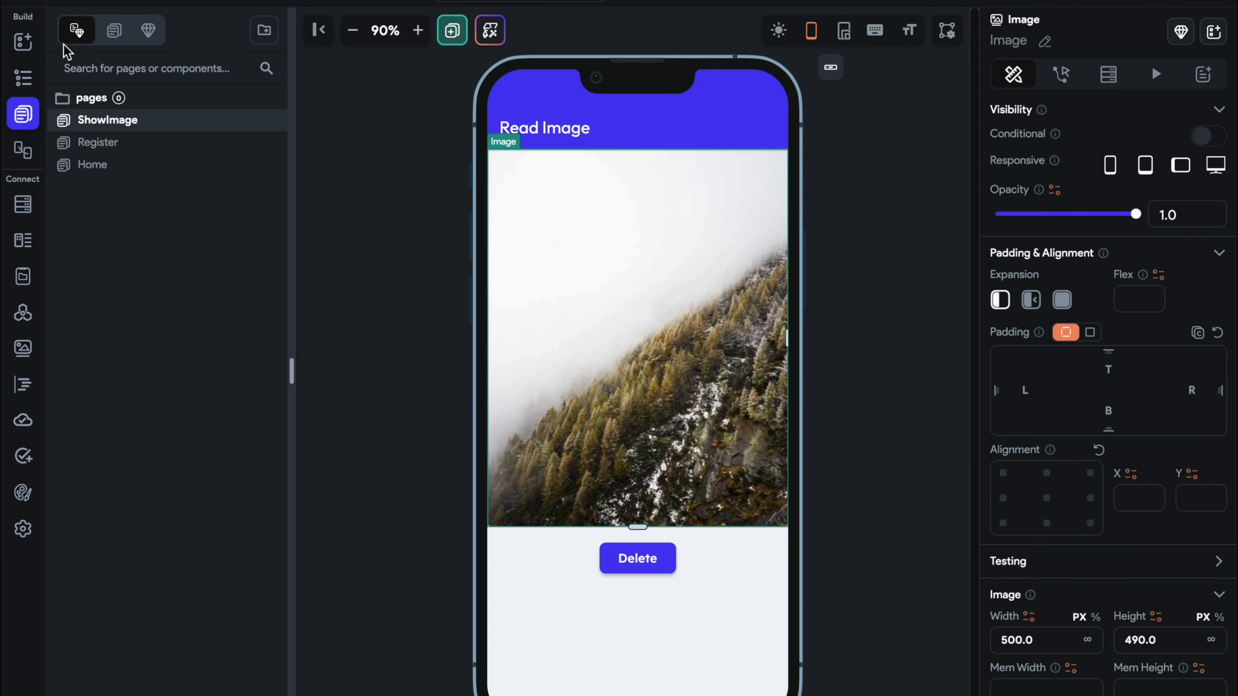
left_click(23, 42)
left_click(130, 68)
type("mp")
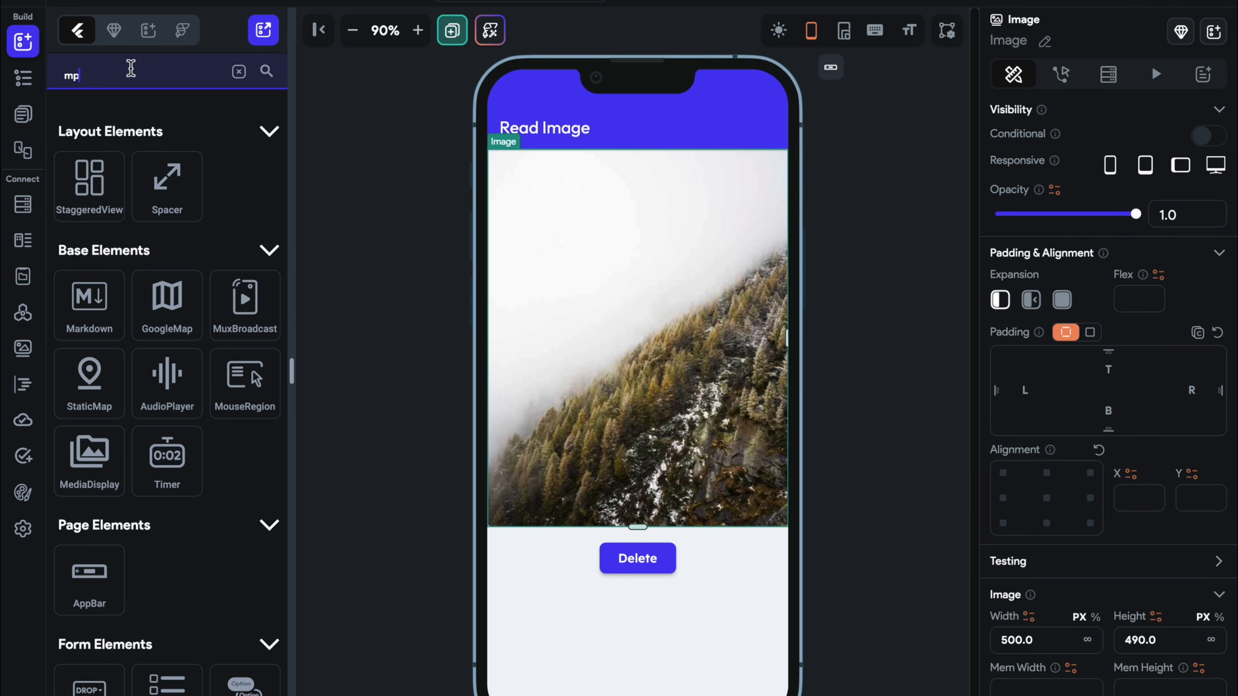
type("3")
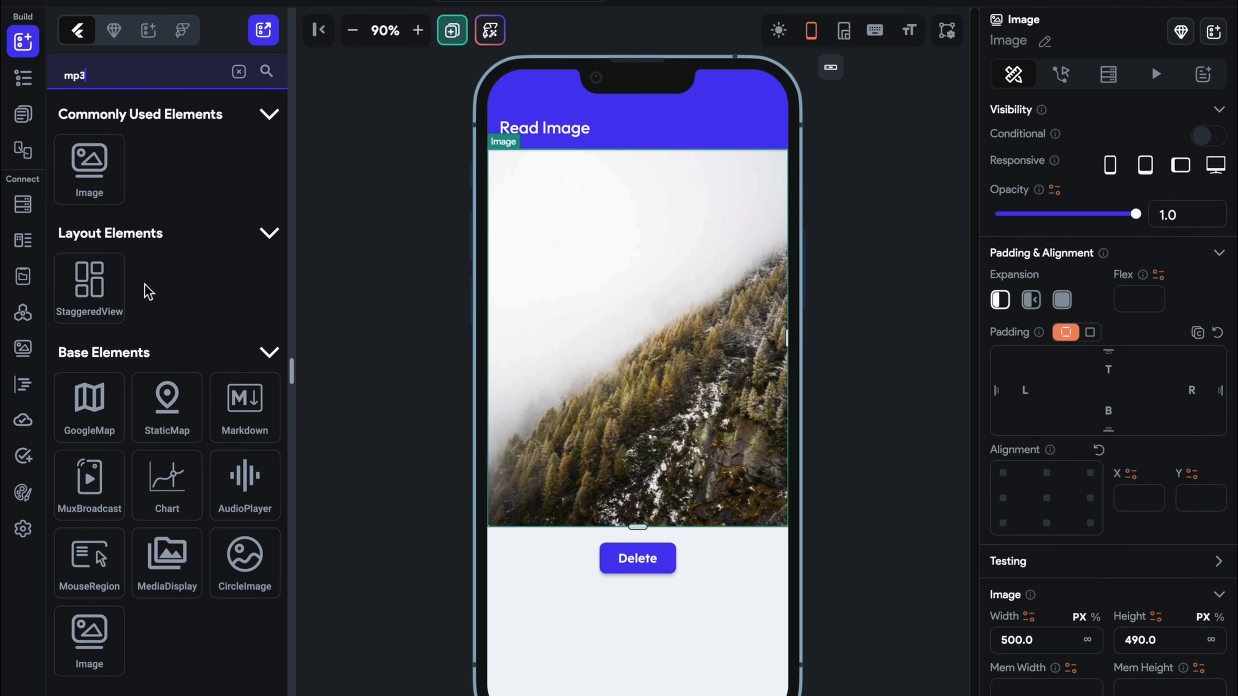
key("BackSpace")
key("BackSpace")
key("BackSpace")
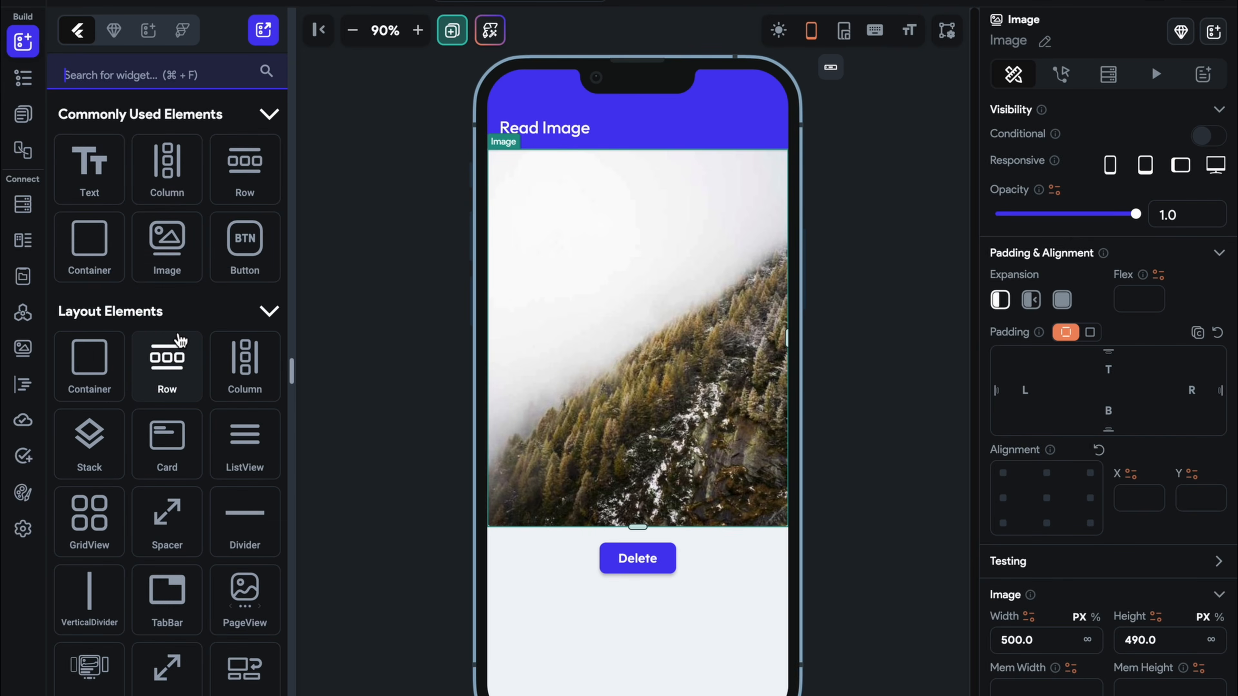
type("musi")
key("BackSpace")
key("BackSpace")
key("BackSpace")
key("BackSpace")
type("audi")
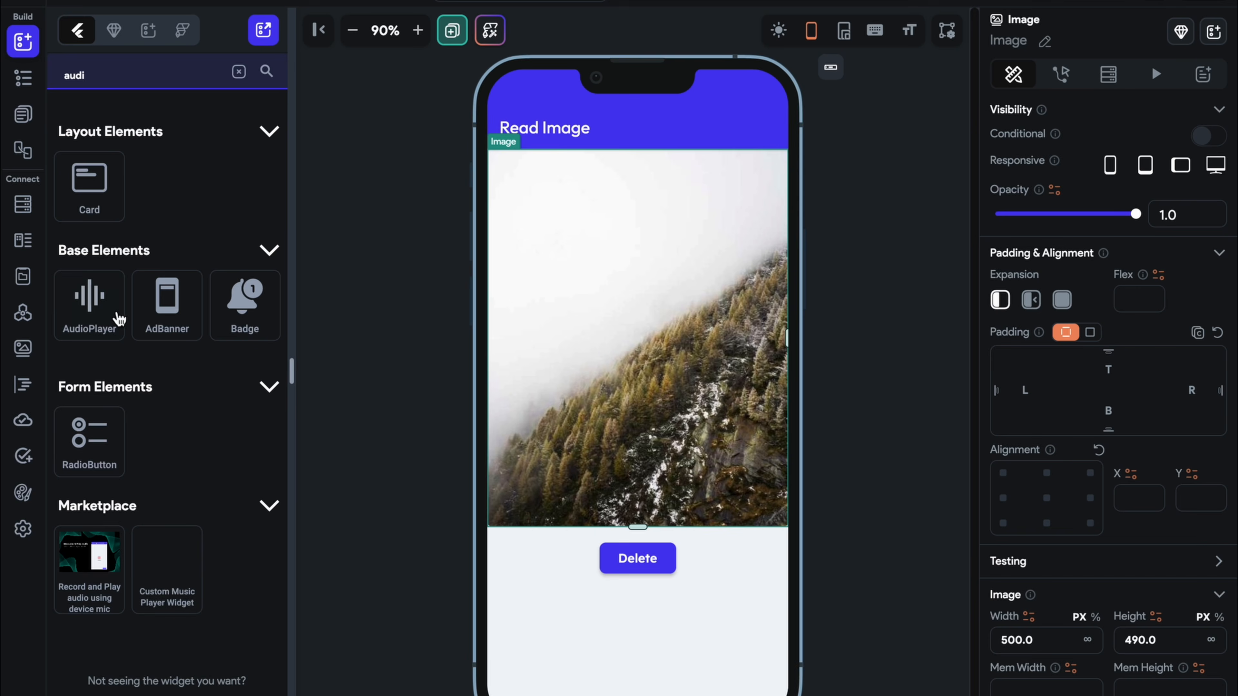
left_click_drag(119, 319, 566, 539)
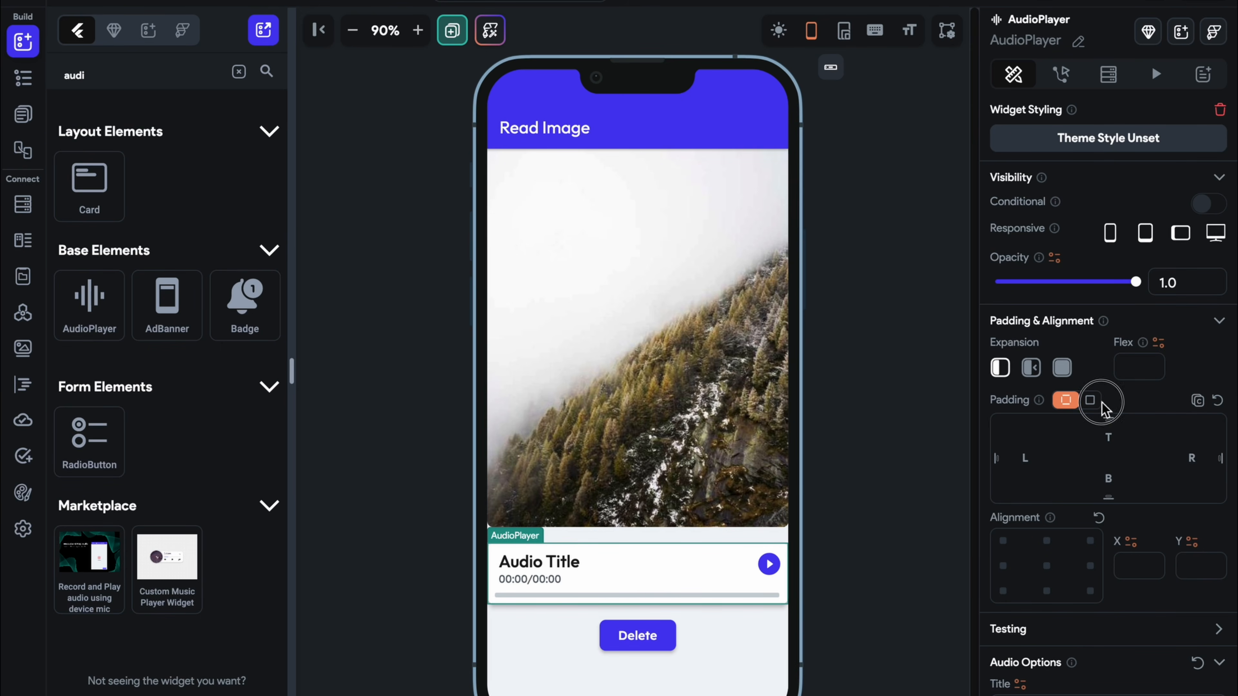
Give the audio player a uniform padding of 6
left_click(1089, 401)
left_click(998, 427)
left_click_drag(1003, 433, 1030, 430)
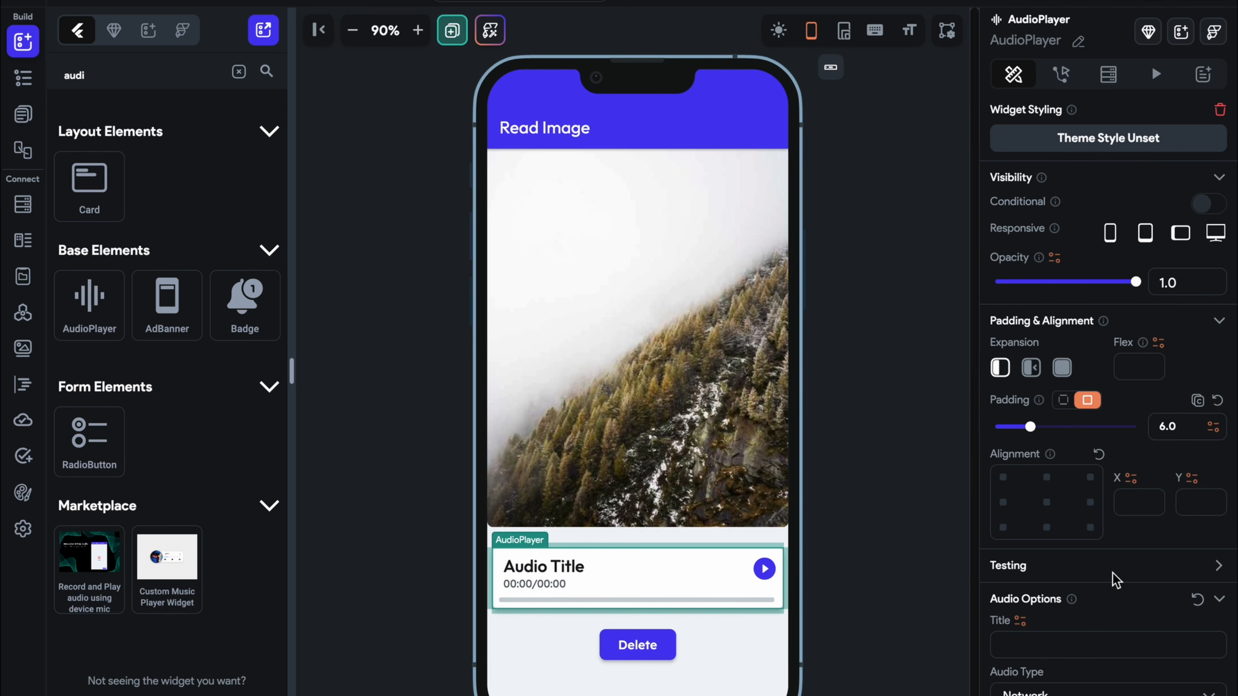
scroll(1113, 577, "down", 2)
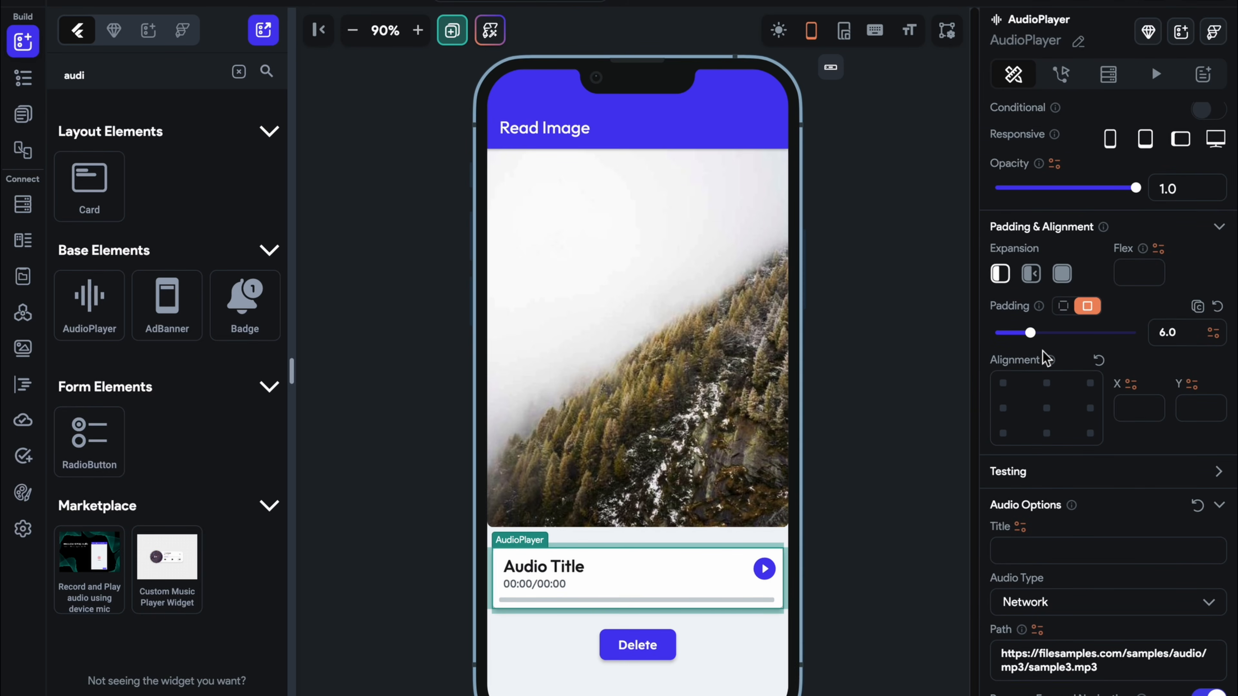
left_click(930, 517)
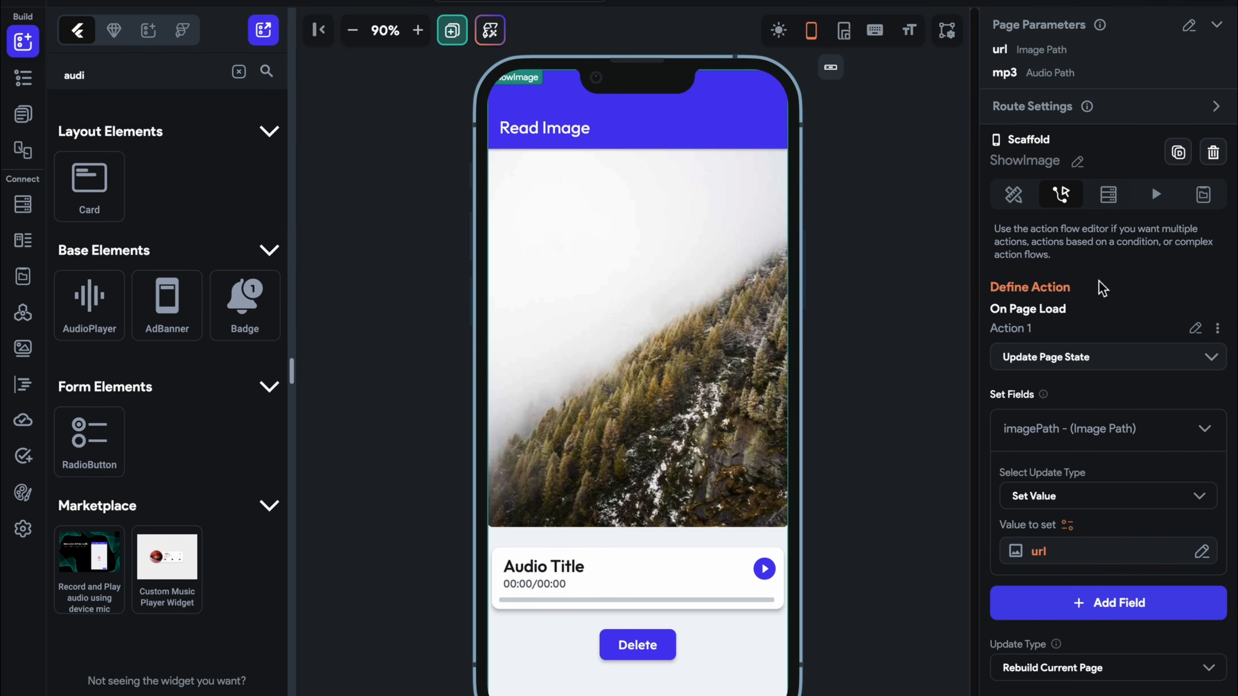
Bind the audio path to the mp3 parameter, using the sample URL as default value
left_click(610, 605)
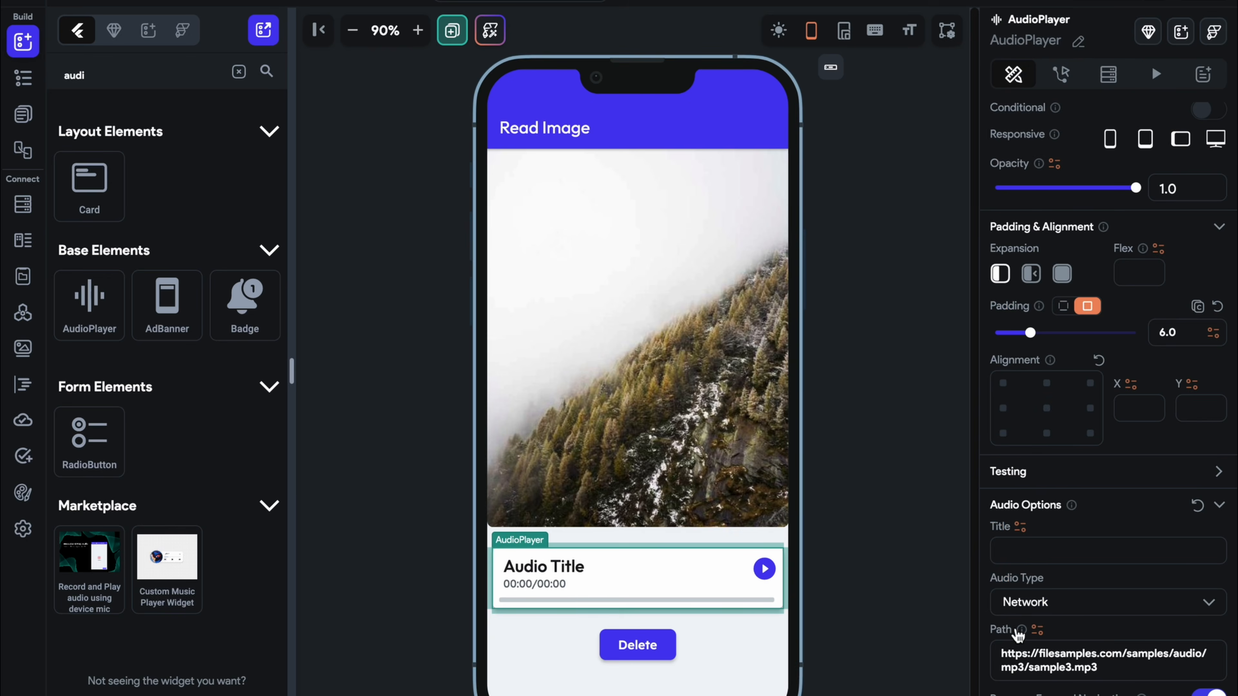
left_click(1037, 629)
left_click(796, 532)
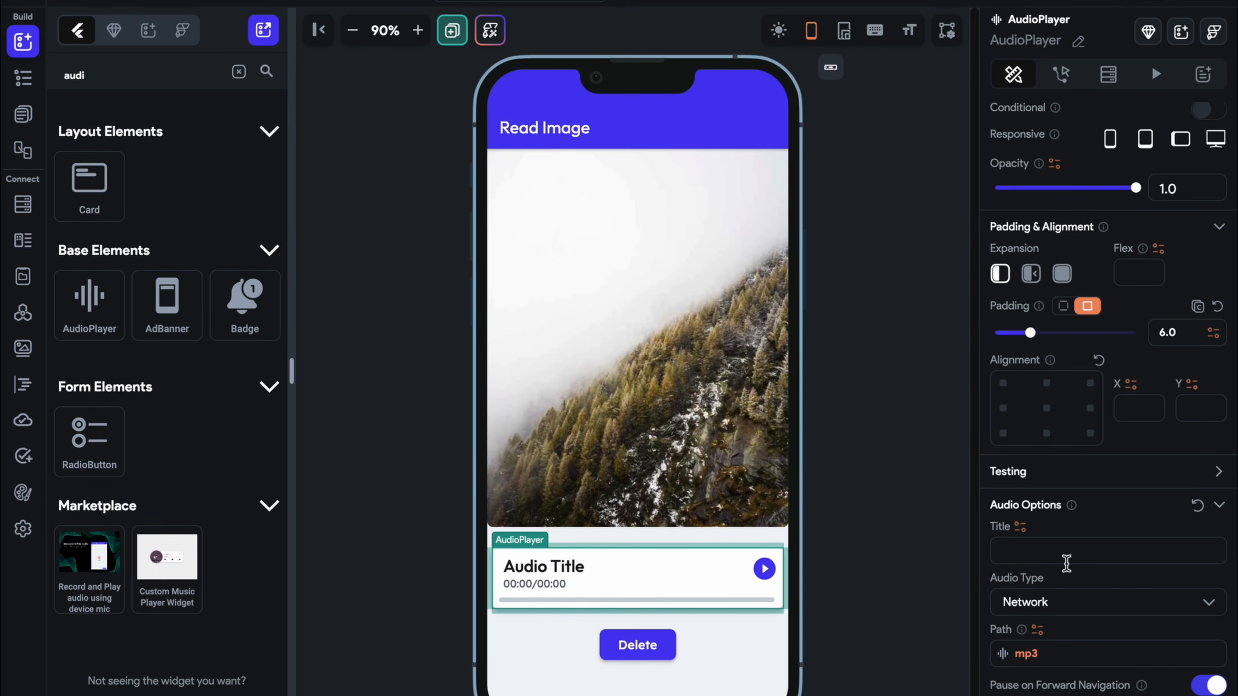
left_click(1038, 631)
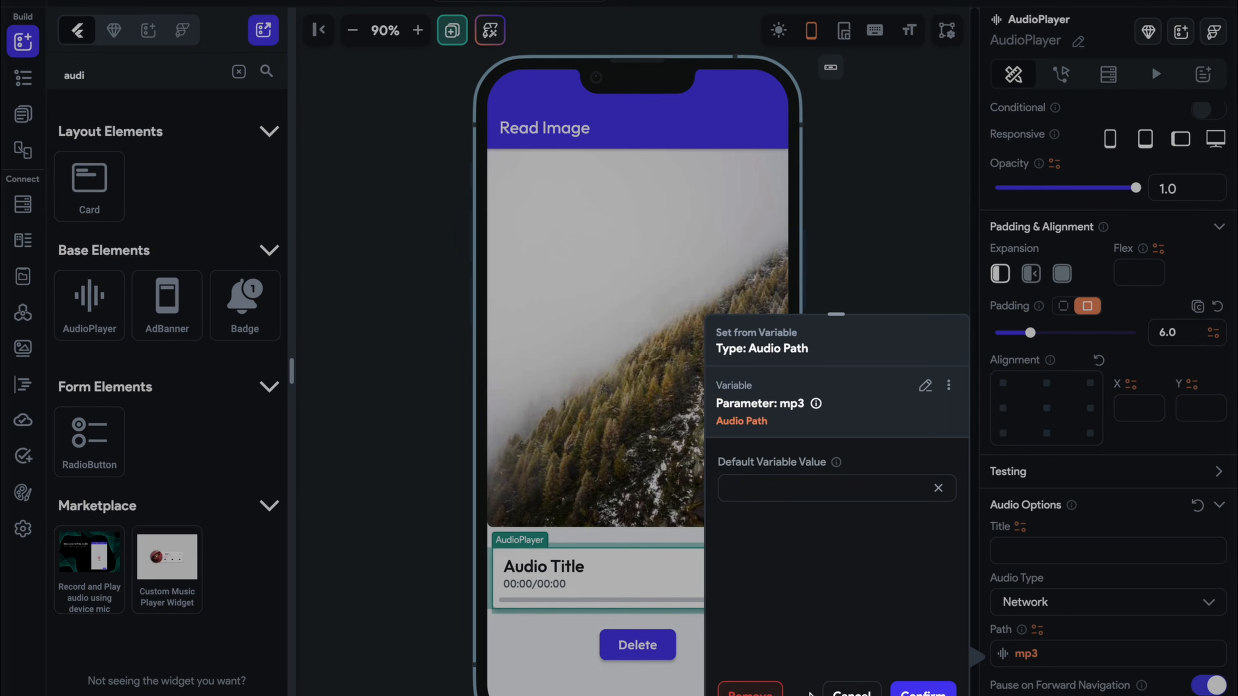
left_click(751, 689)
triple_click(1064, 668)
key("ctrl+c")
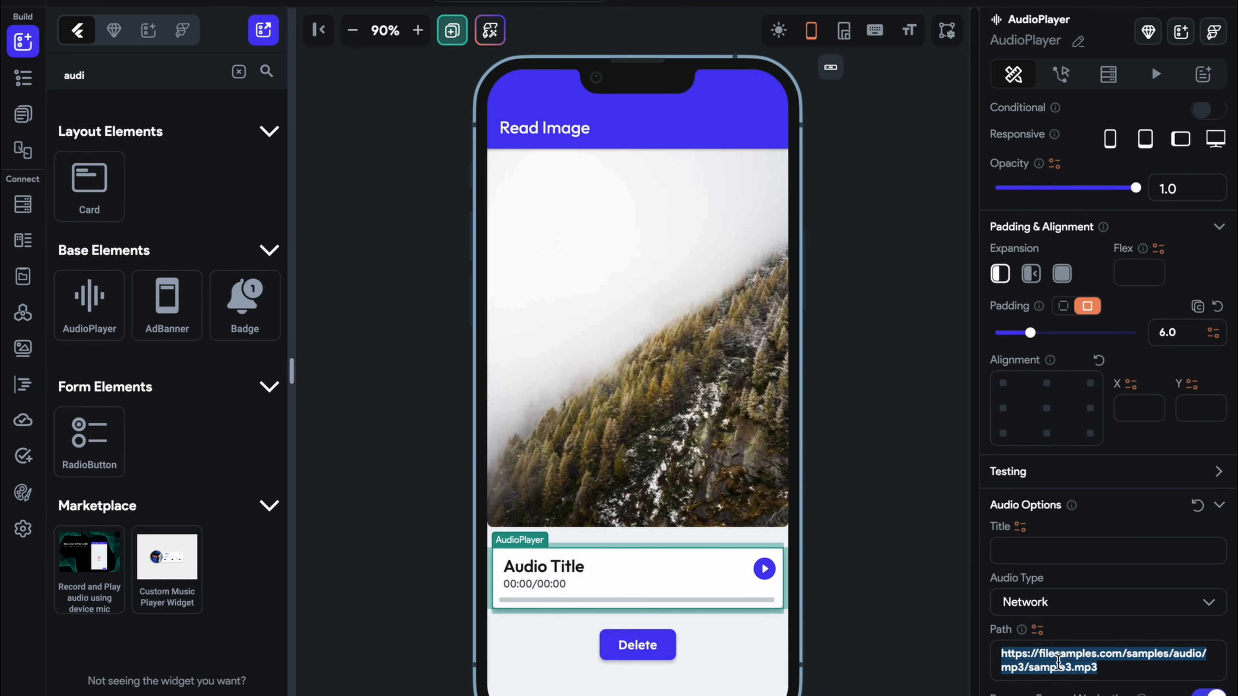
left_click(1037, 630)
left_click(796, 532)
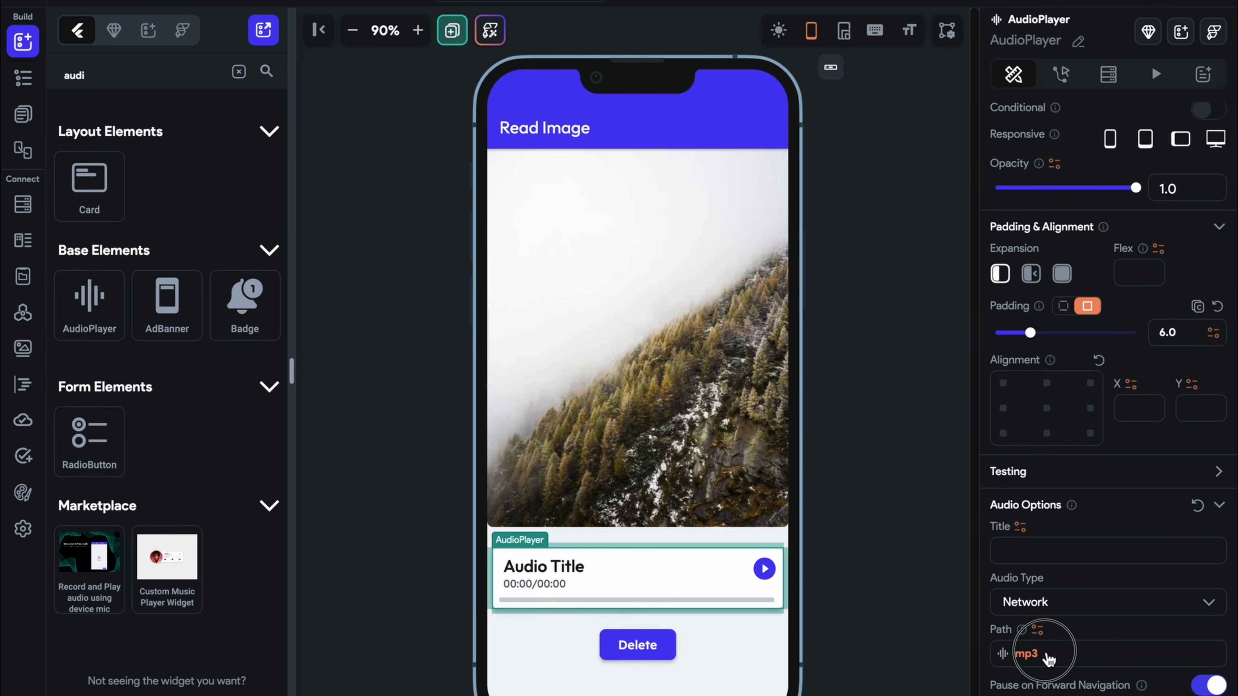
left_click(1048, 656)
key("ctrl+v")
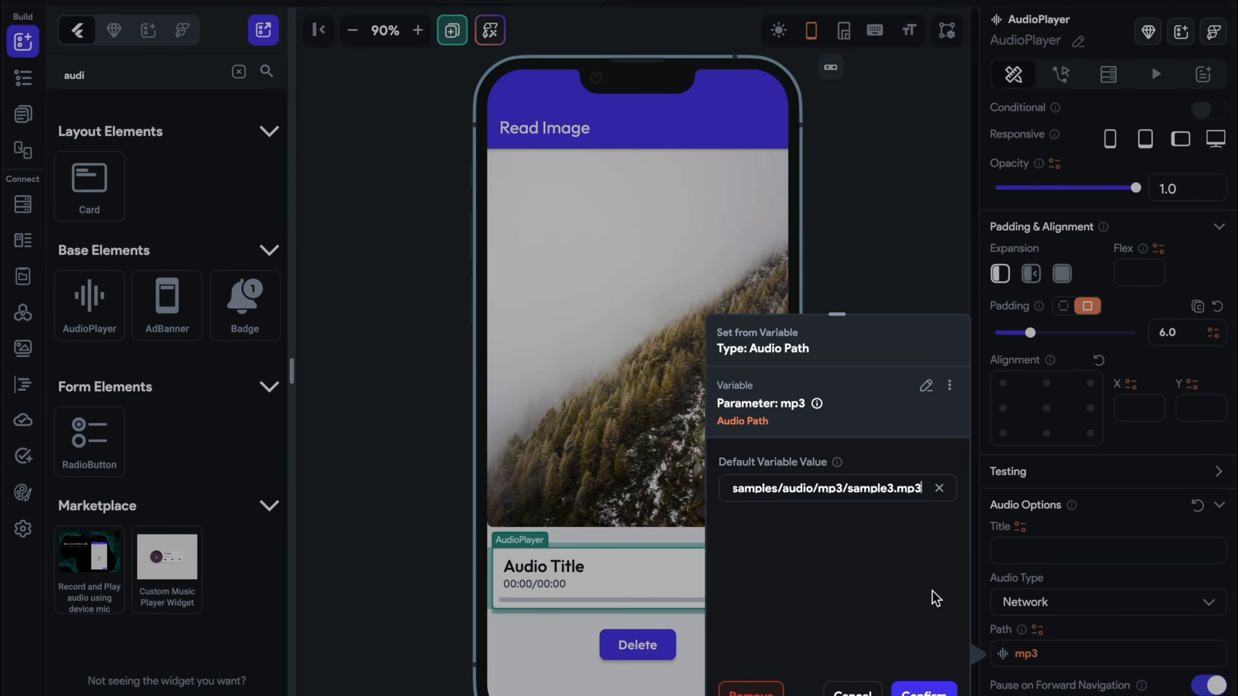
left_click(923, 691)
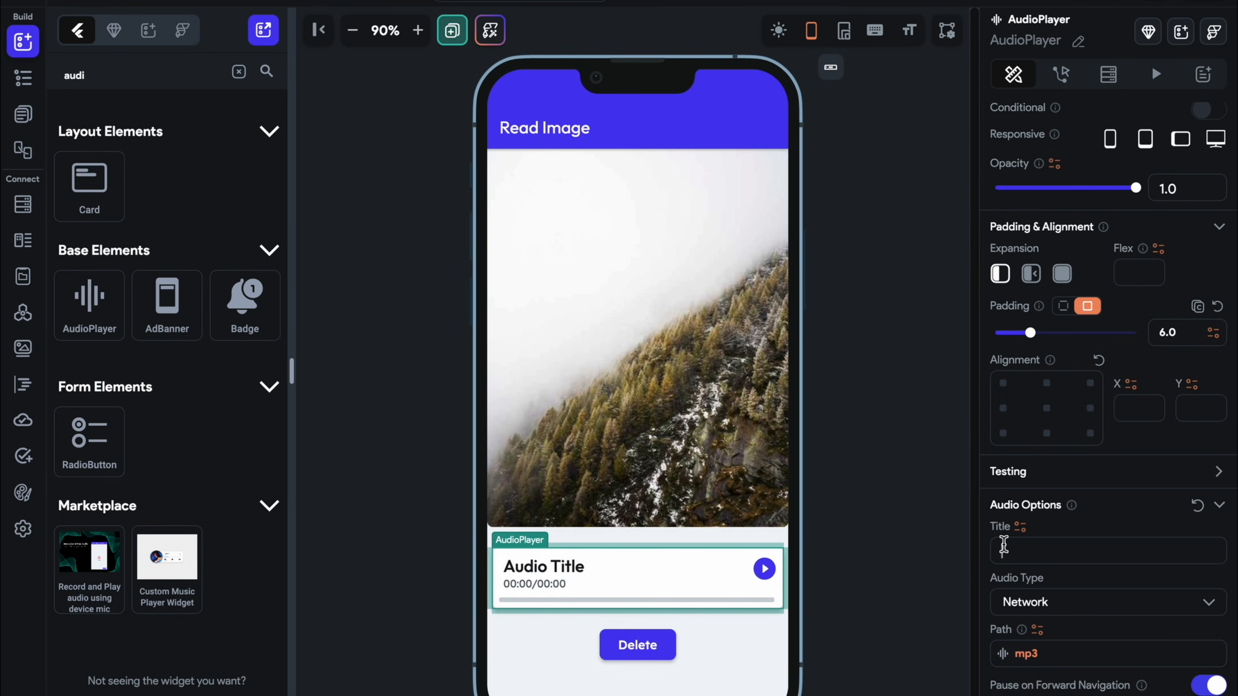
Title the audio player 'My Mp3'
left_click(1003, 549)
type("My")
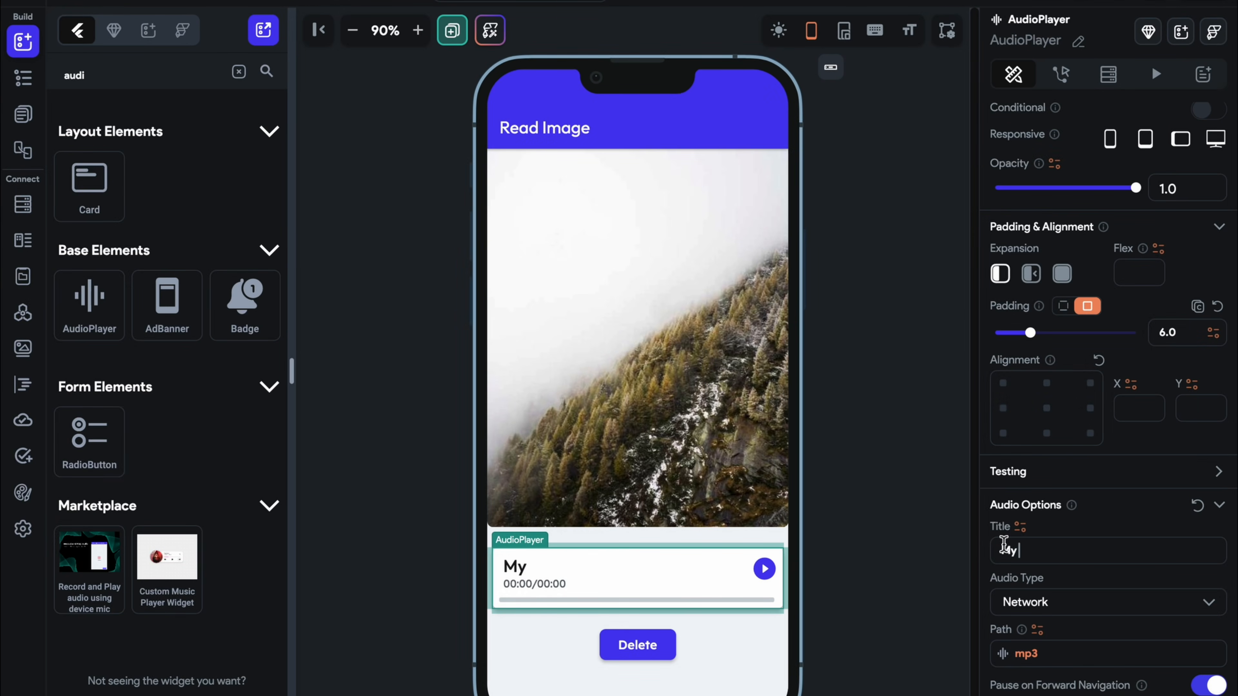
type(" MOP3")
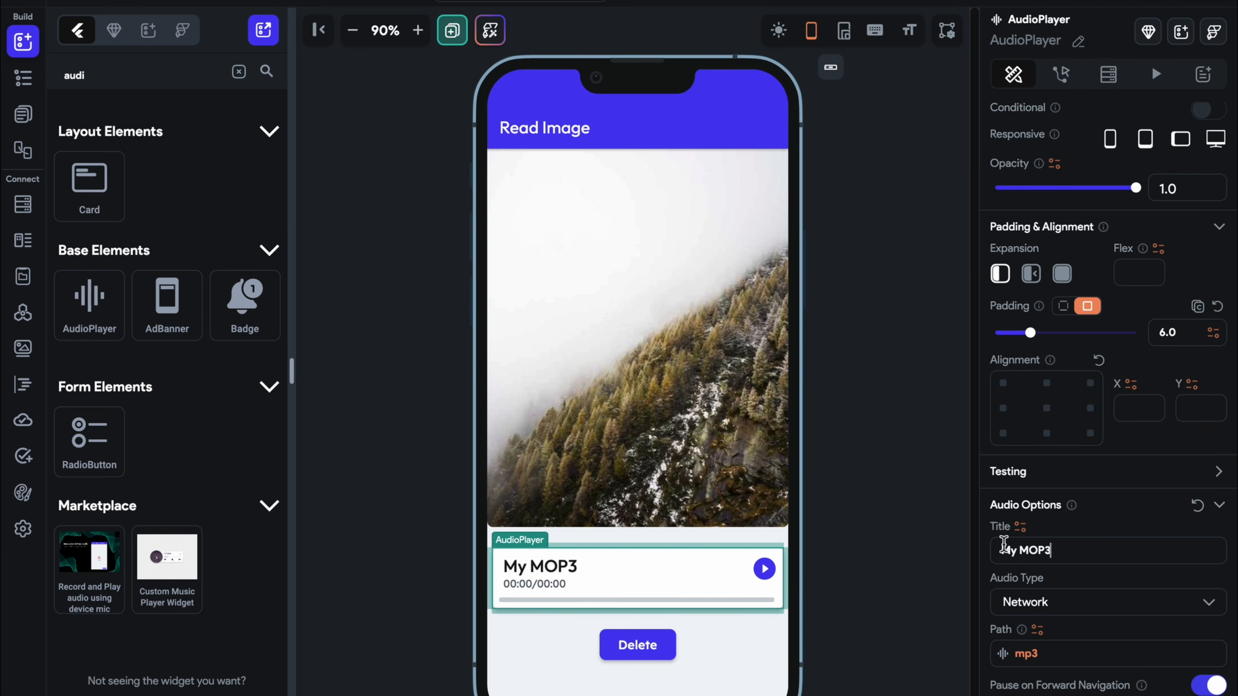
key("BackSpace")
key("BackSpace")
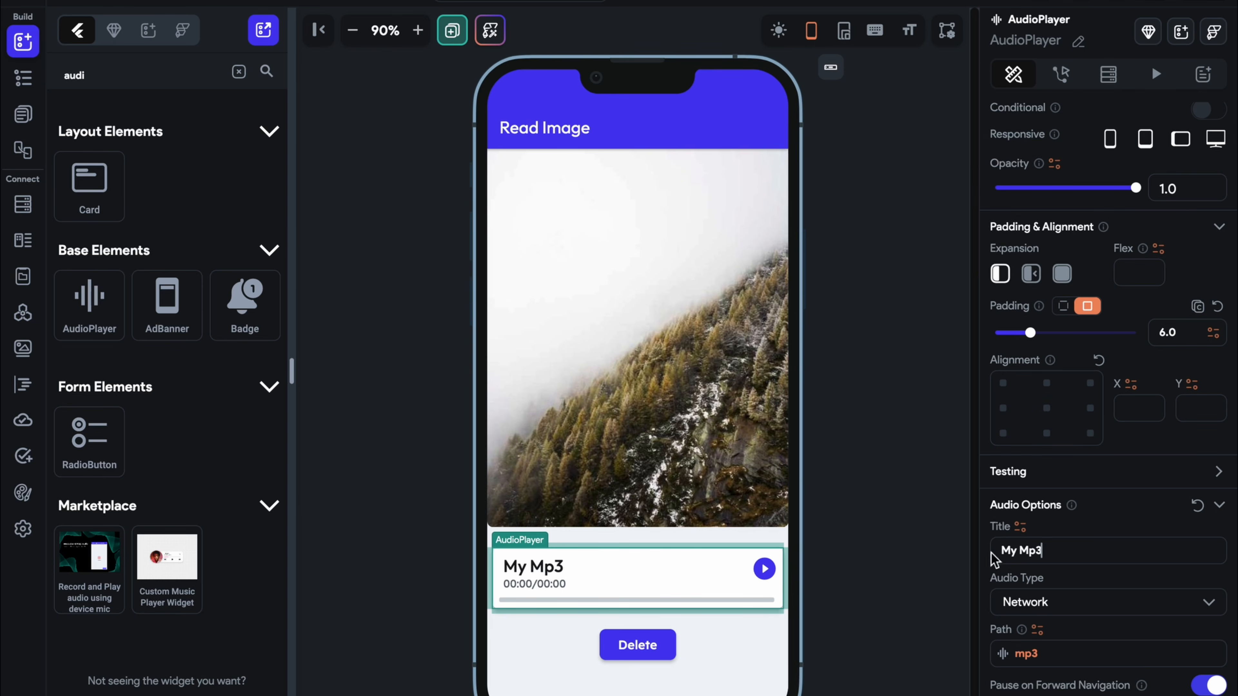
left_click(942, 575)
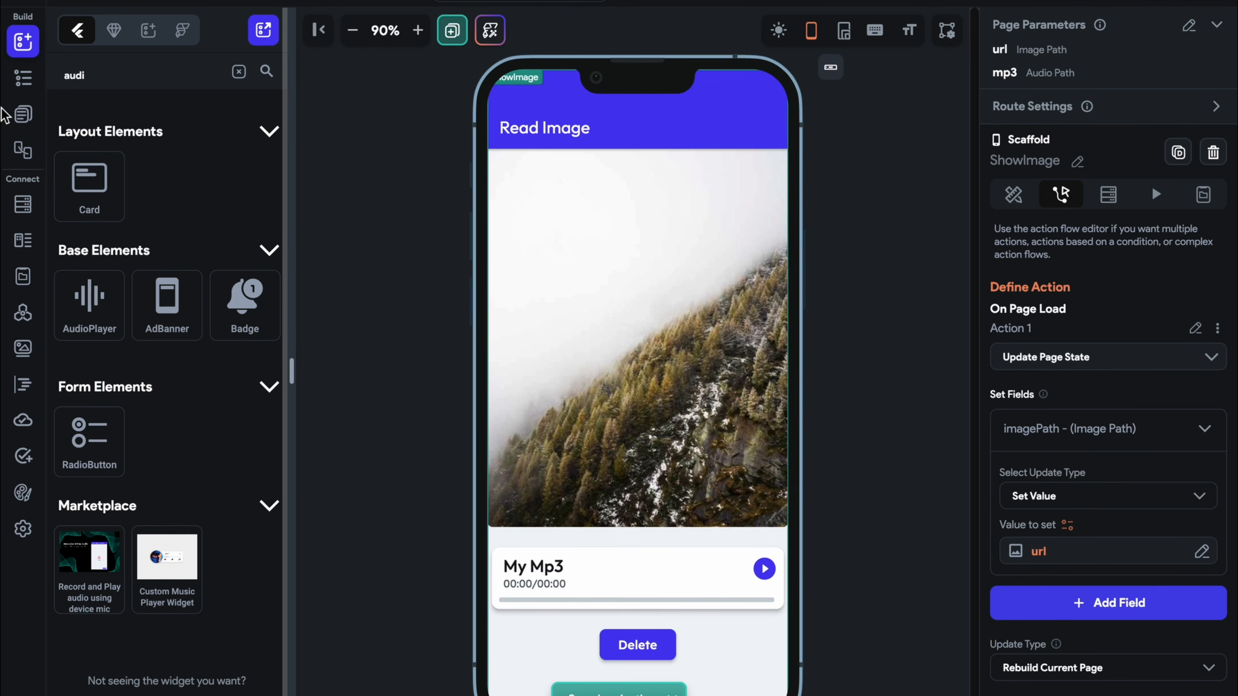
Make the Upload MP3 button's navigation pass Uploaded File URL 2 as mp3
left_click(23, 114)
left_click(146, 166)
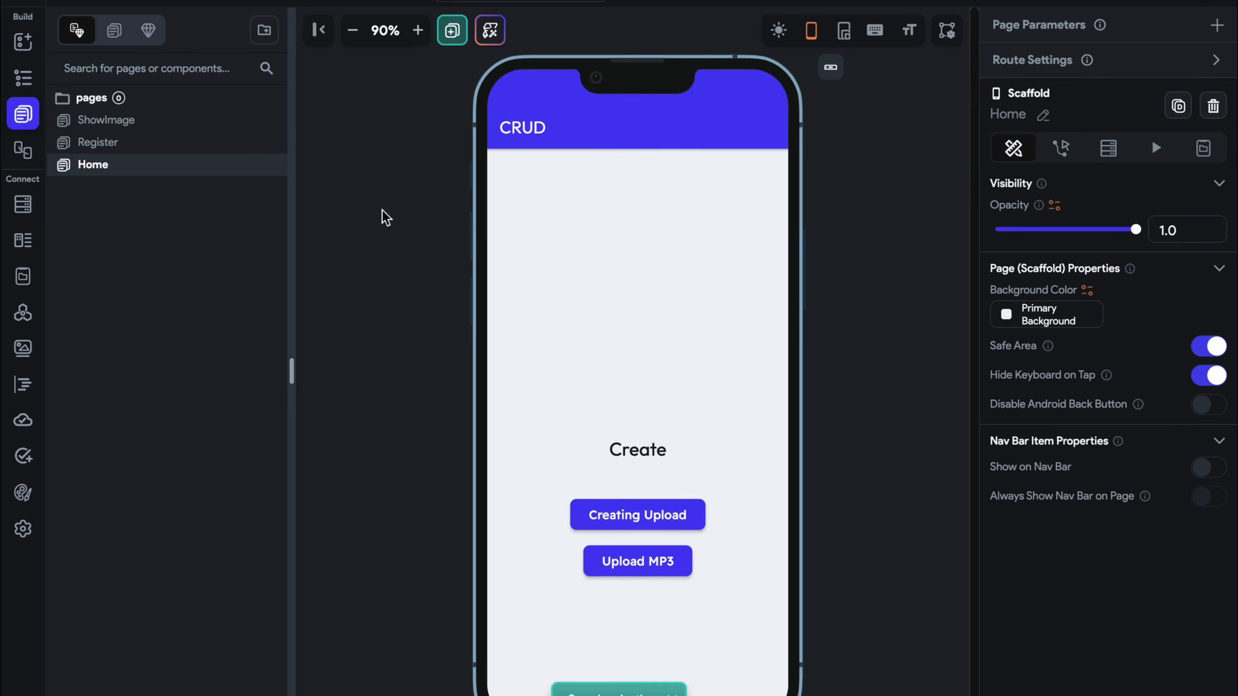
left_click(623, 560)
left_click(1065, 73)
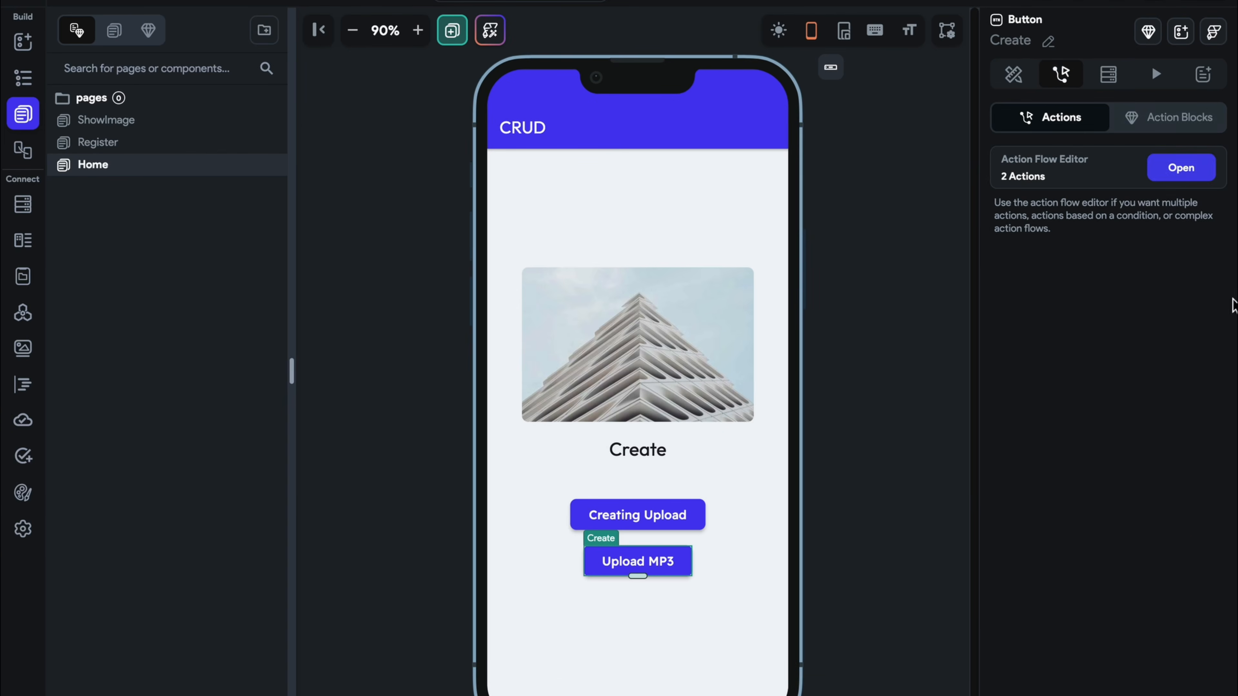
left_click(1184, 168)
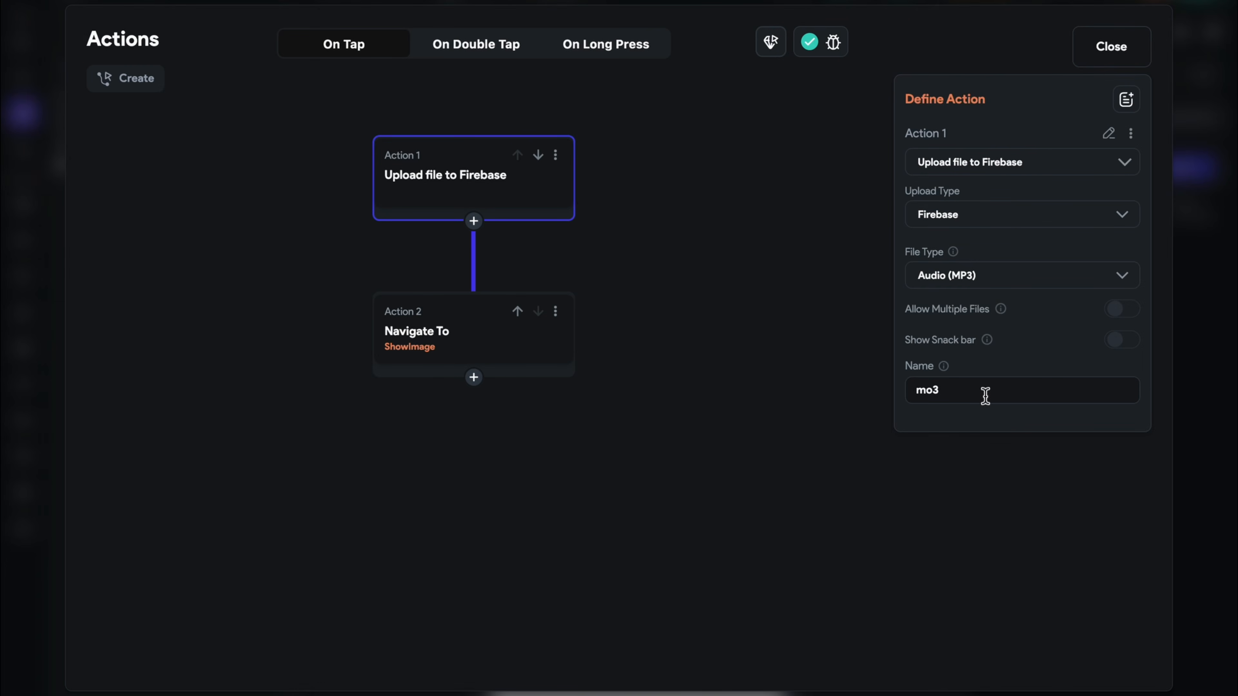
left_click(394, 340)
left_click(1006, 440)
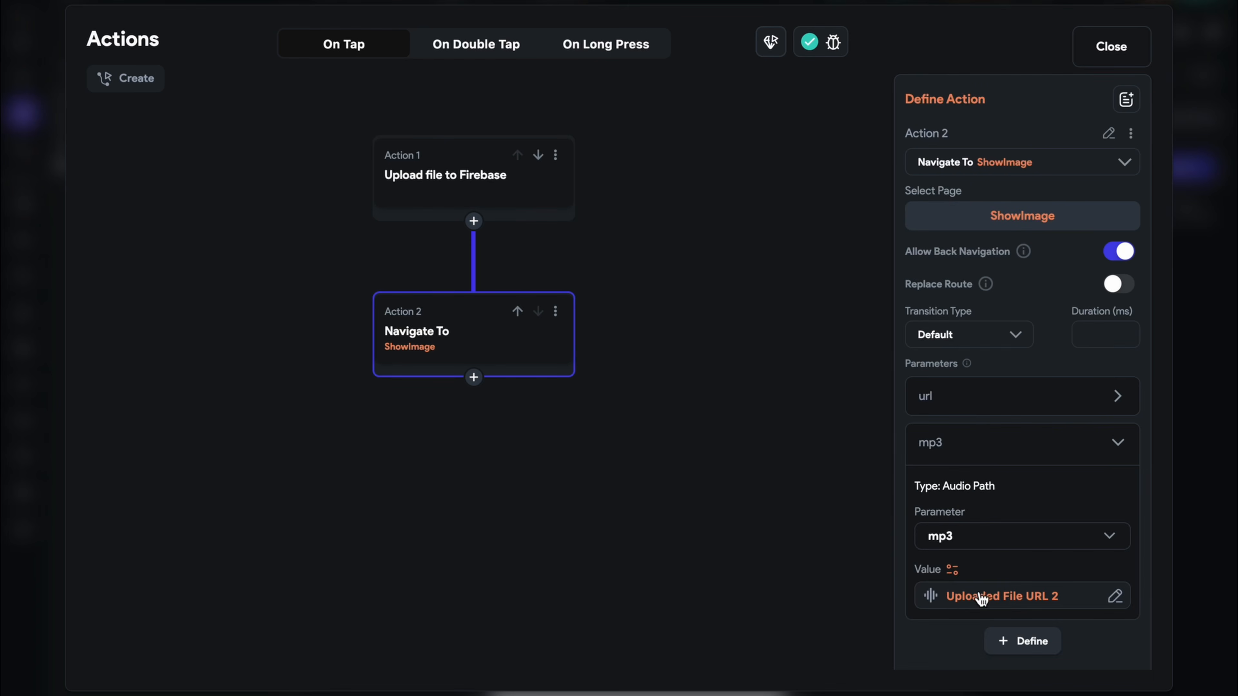
left_click(981, 599)
left_click(873, 381)
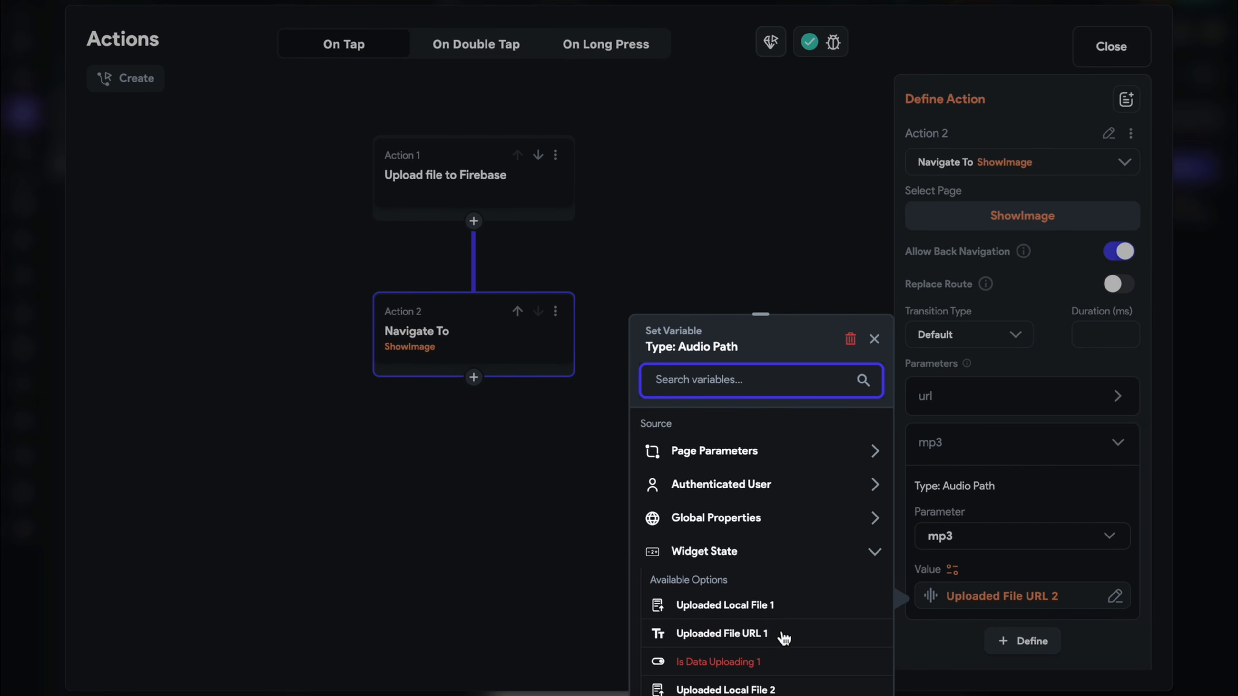
scroll(783, 637, "down", 2)
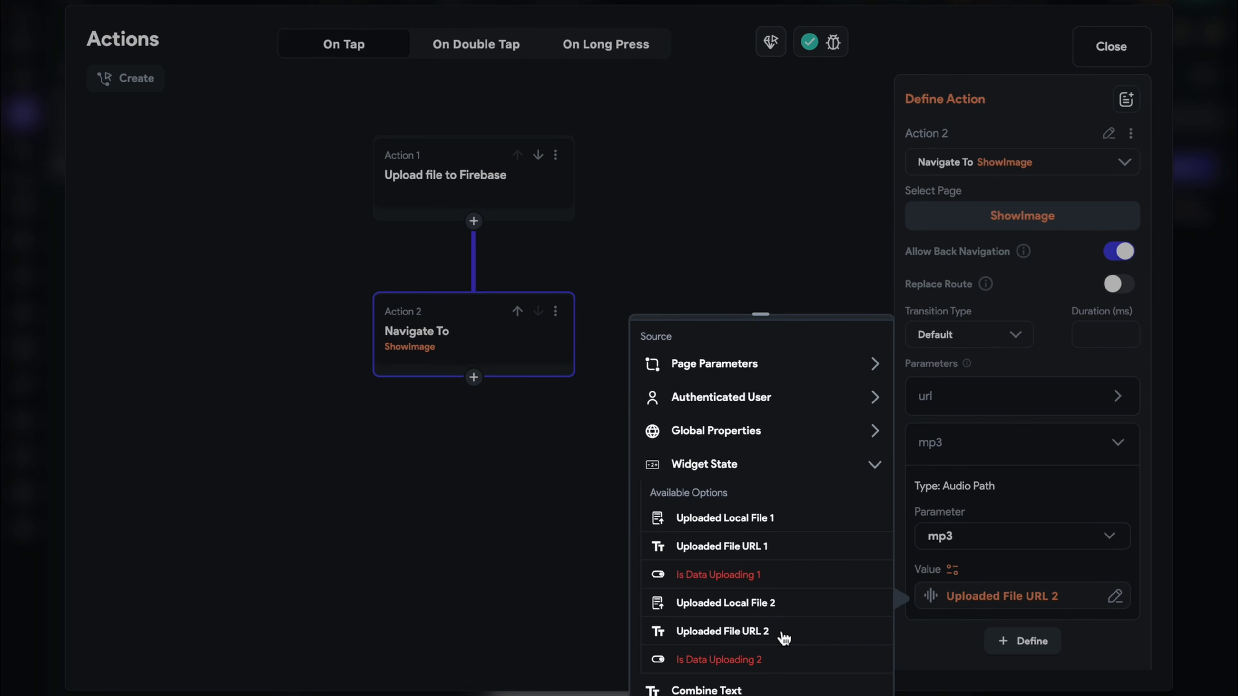
left_click(782, 634)
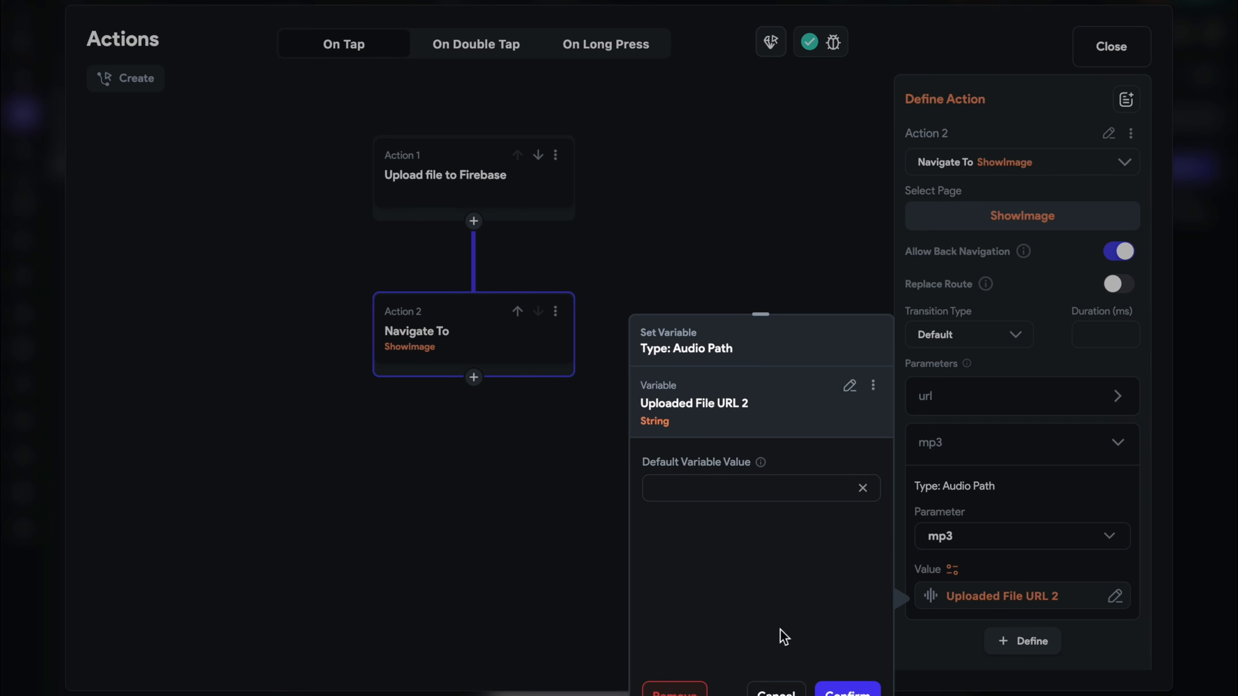
left_click(841, 690)
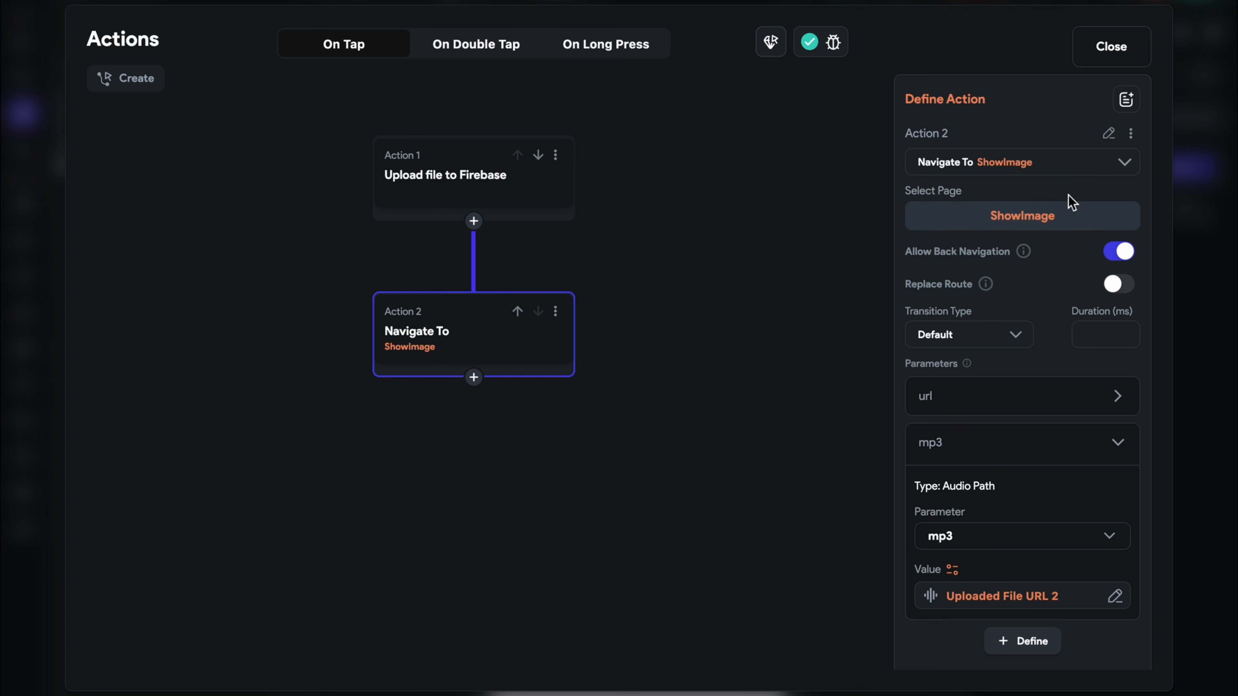
left_click(1111, 46)
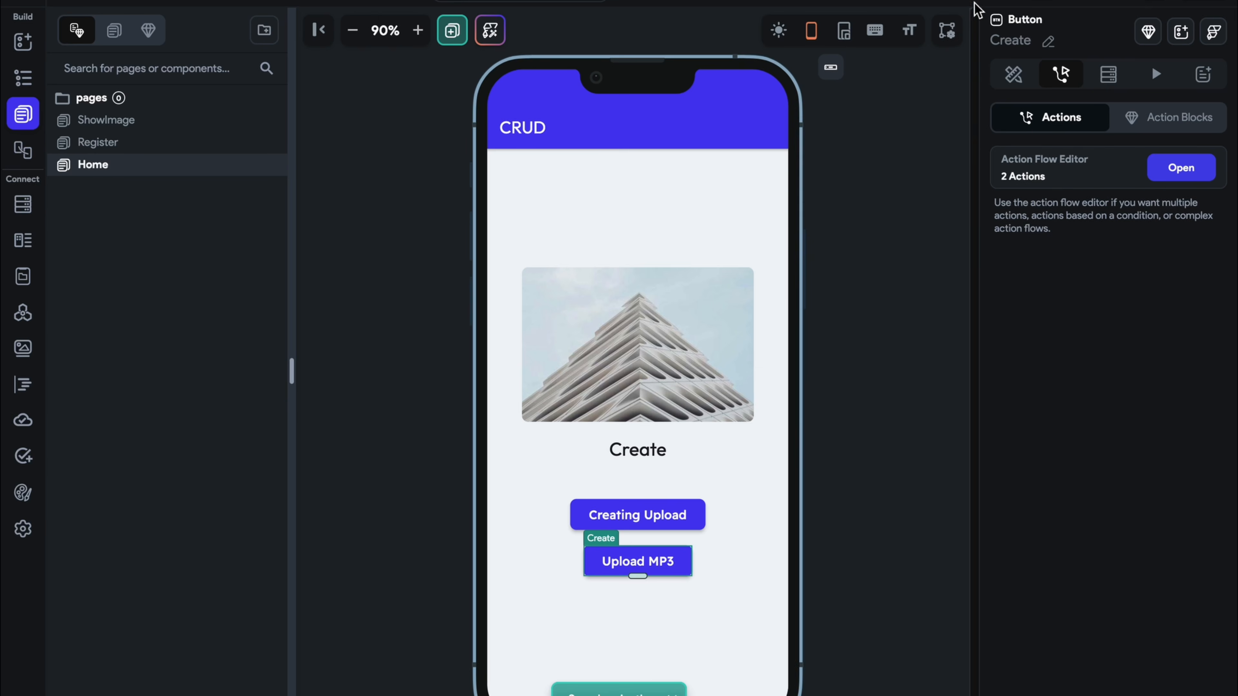
Fix the flagged ShowImage navigation so it also passes mp3 as Uploaded File URL 2
left_click(979, 10)
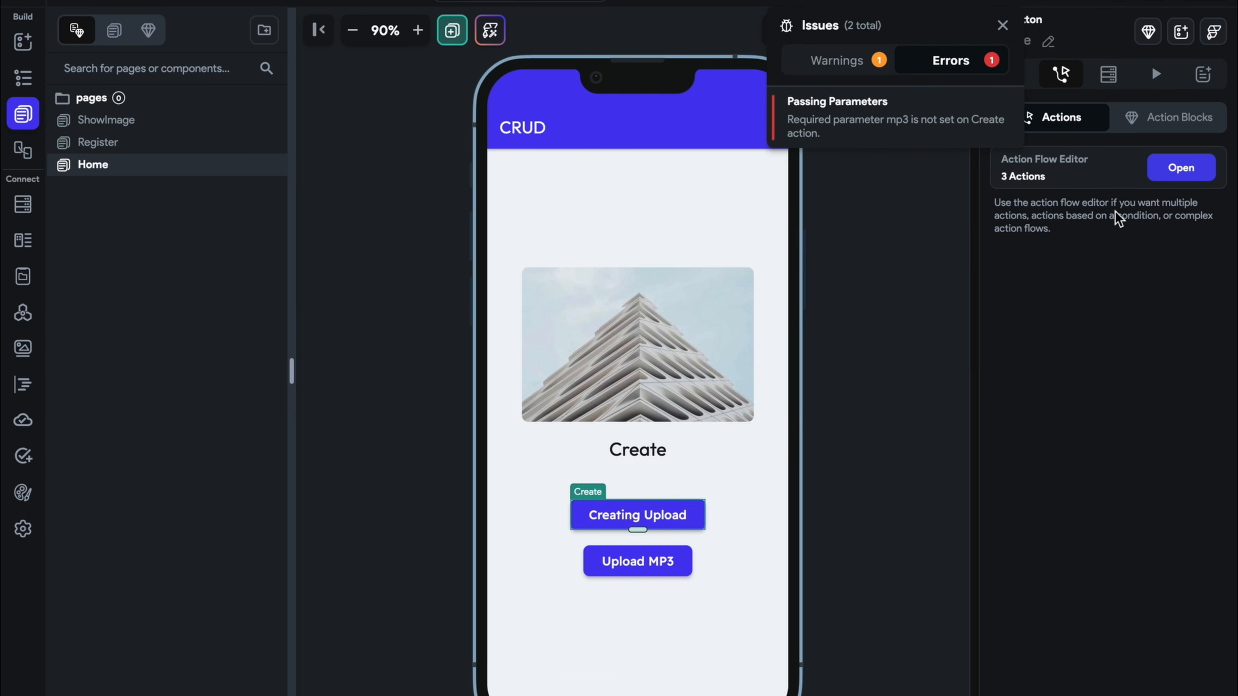
left_click(880, 138)
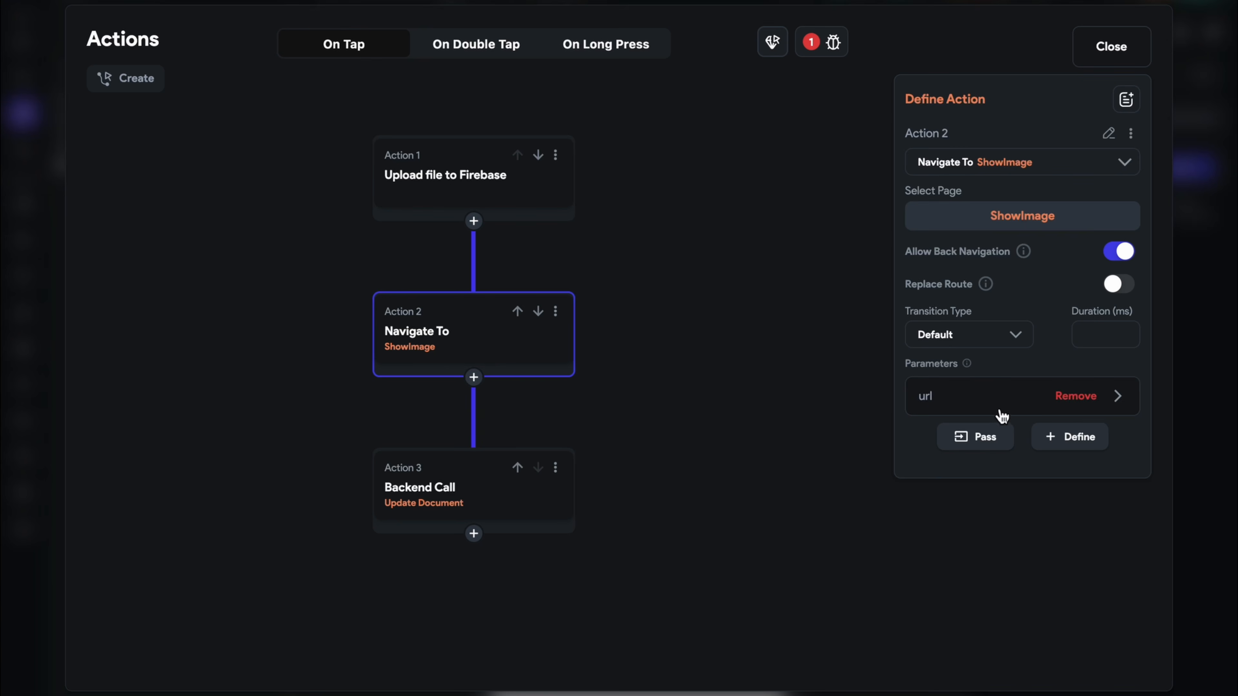
left_click(970, 404)
left_click(982, 592)
left_click(984, 595)
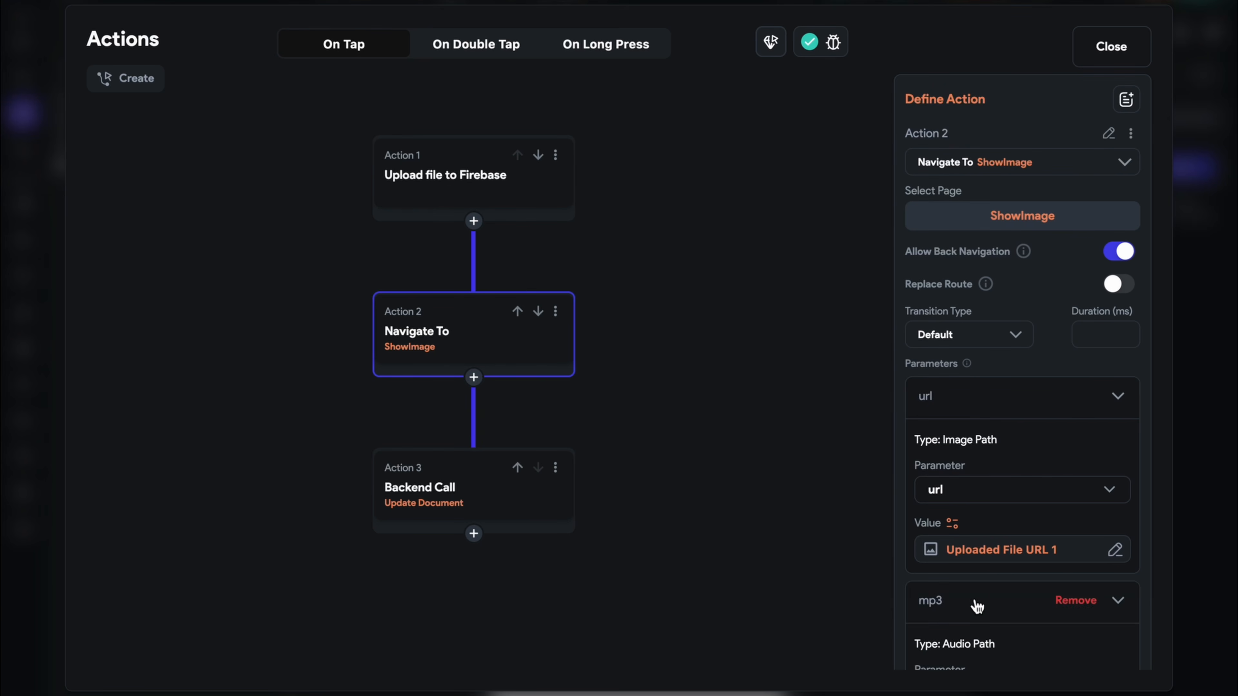
scroll(974, 603, "down", 2)
left_click(954, 624)
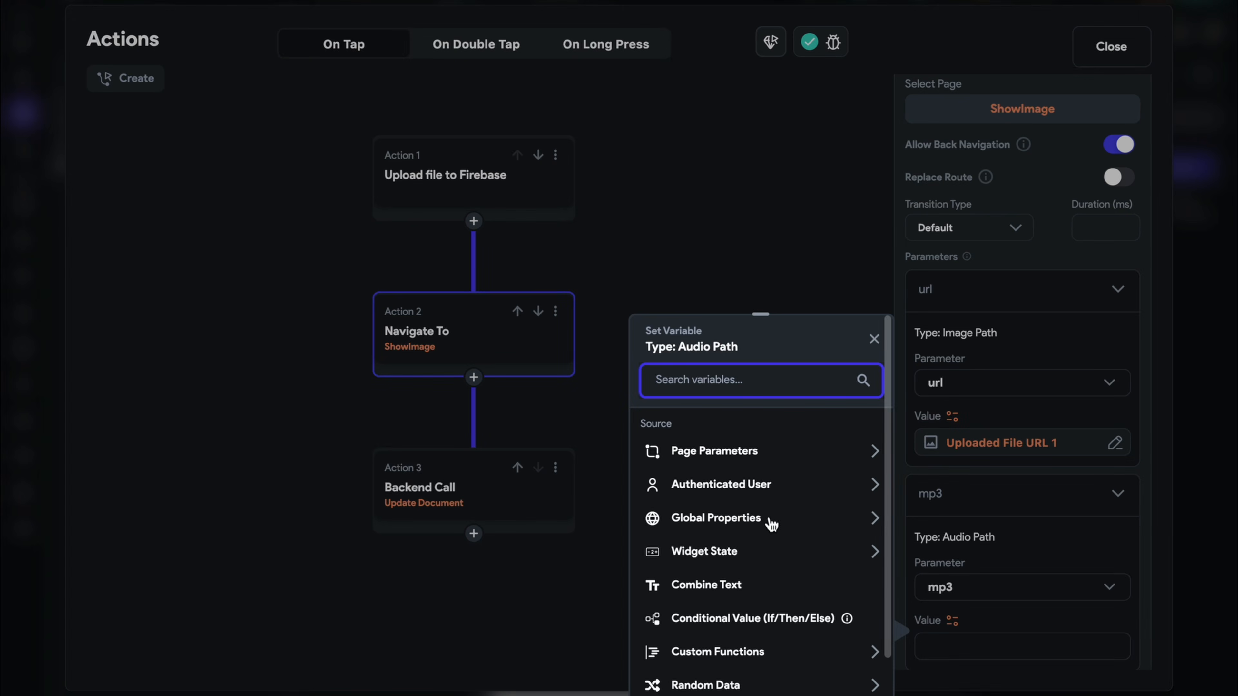
left_click(751, 561)
scroll(750, 563, "down", 5)
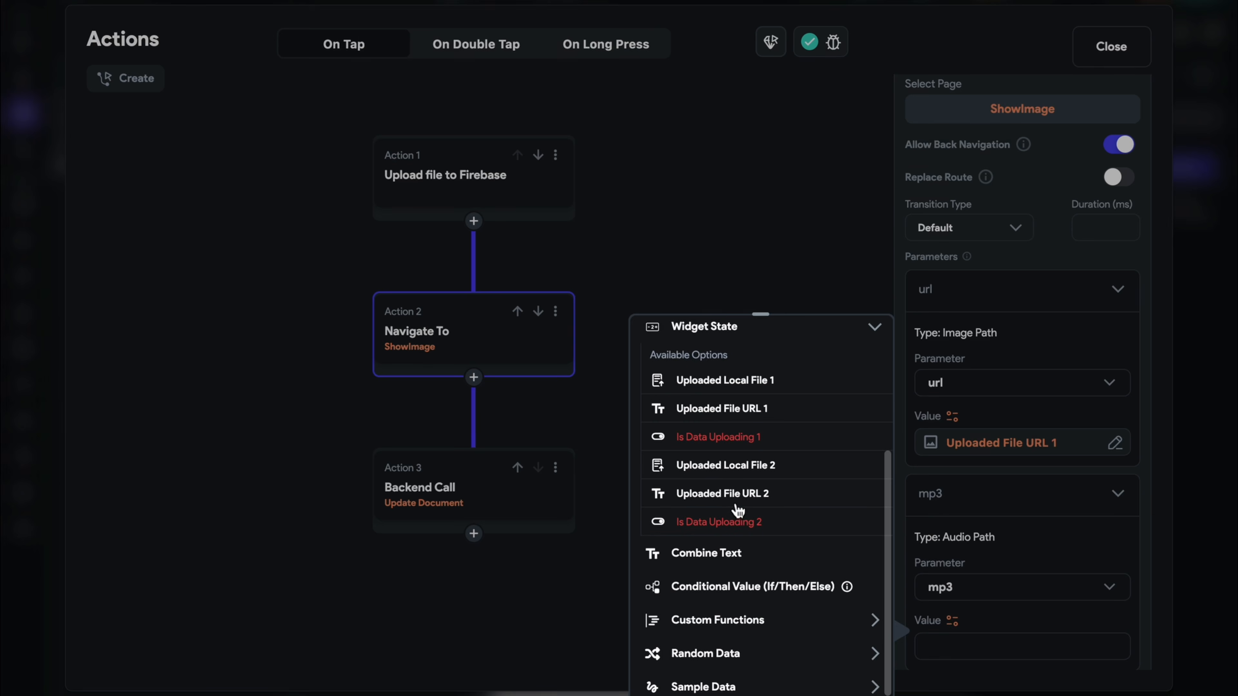
left_click(732, 494)
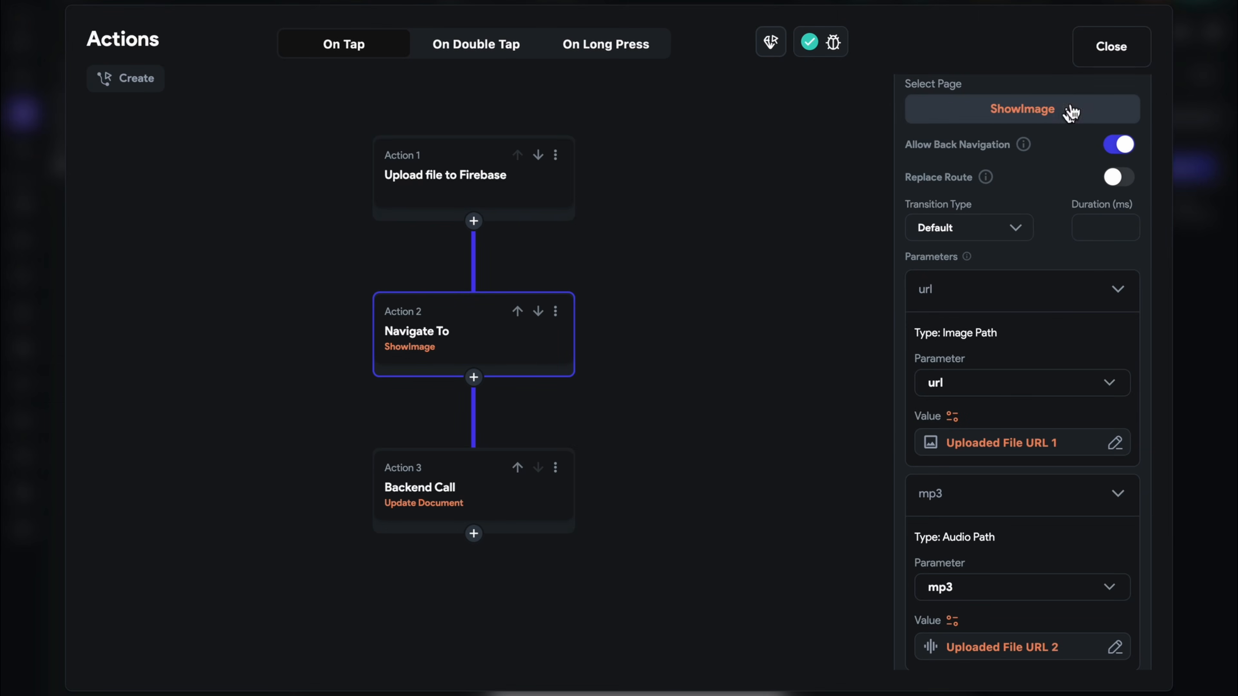
left_click(1106, 47)
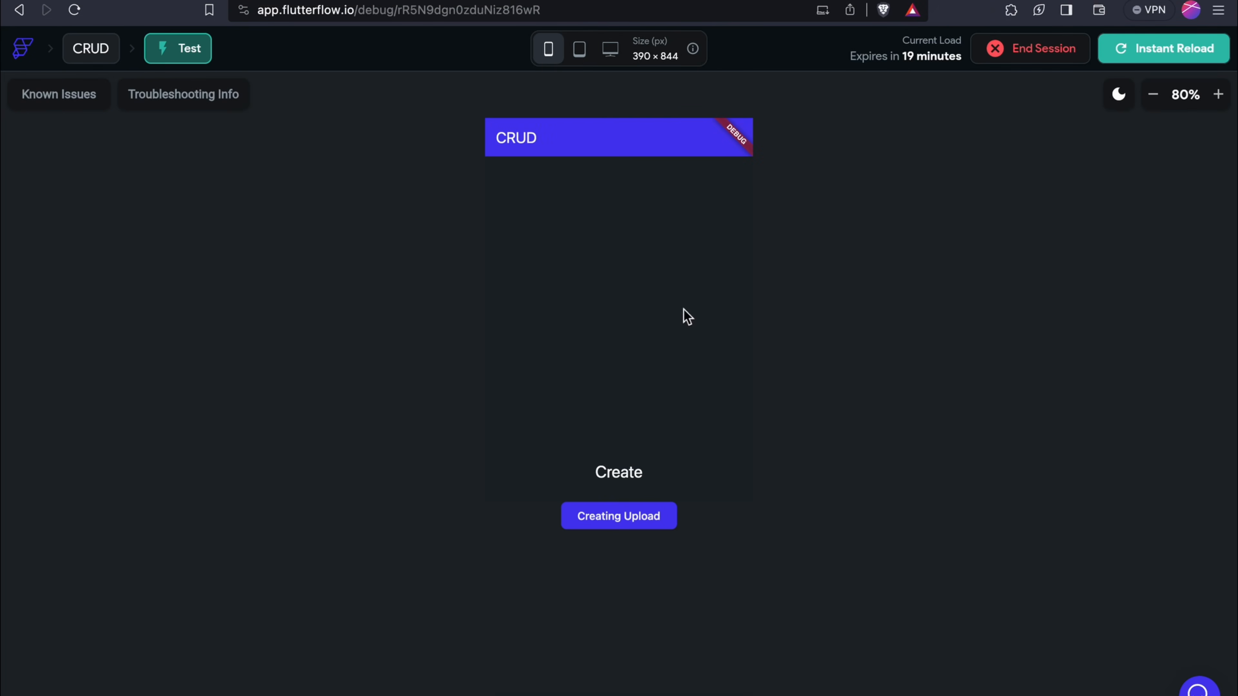
Upload Ecommerce Back-end (1).png through the test app's Creating Upload button
left_click(644, 524)
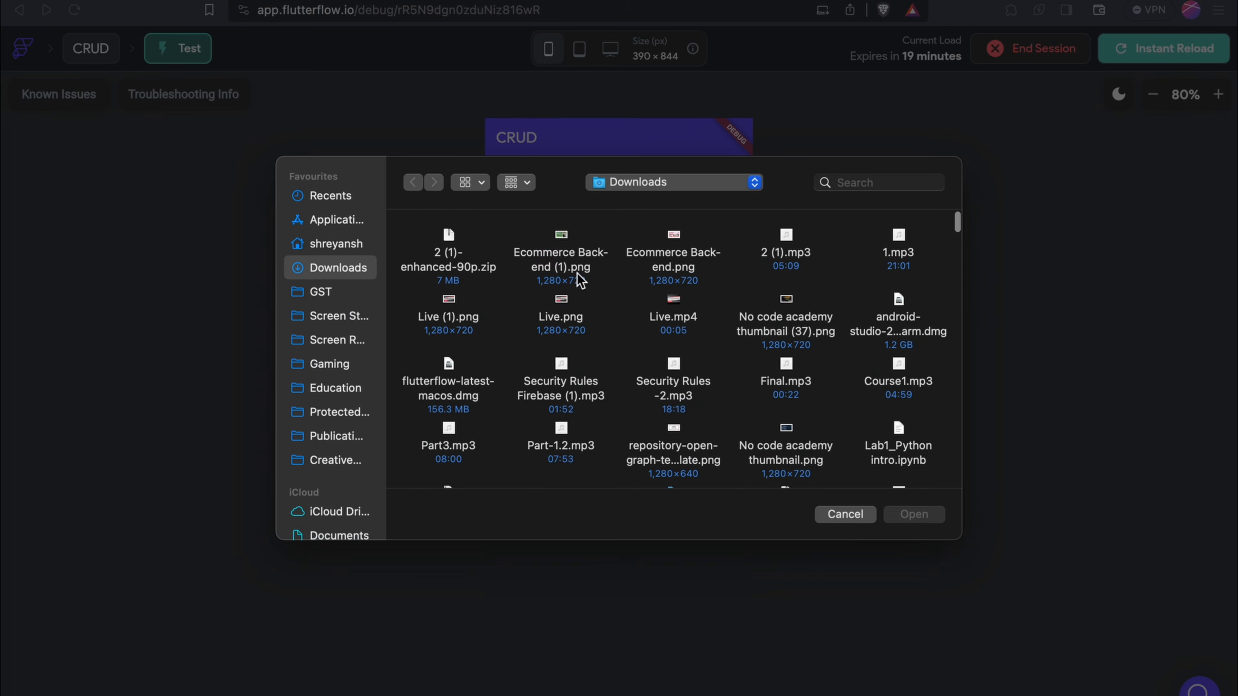
left_click(561, 241)
left_click(914, 505)
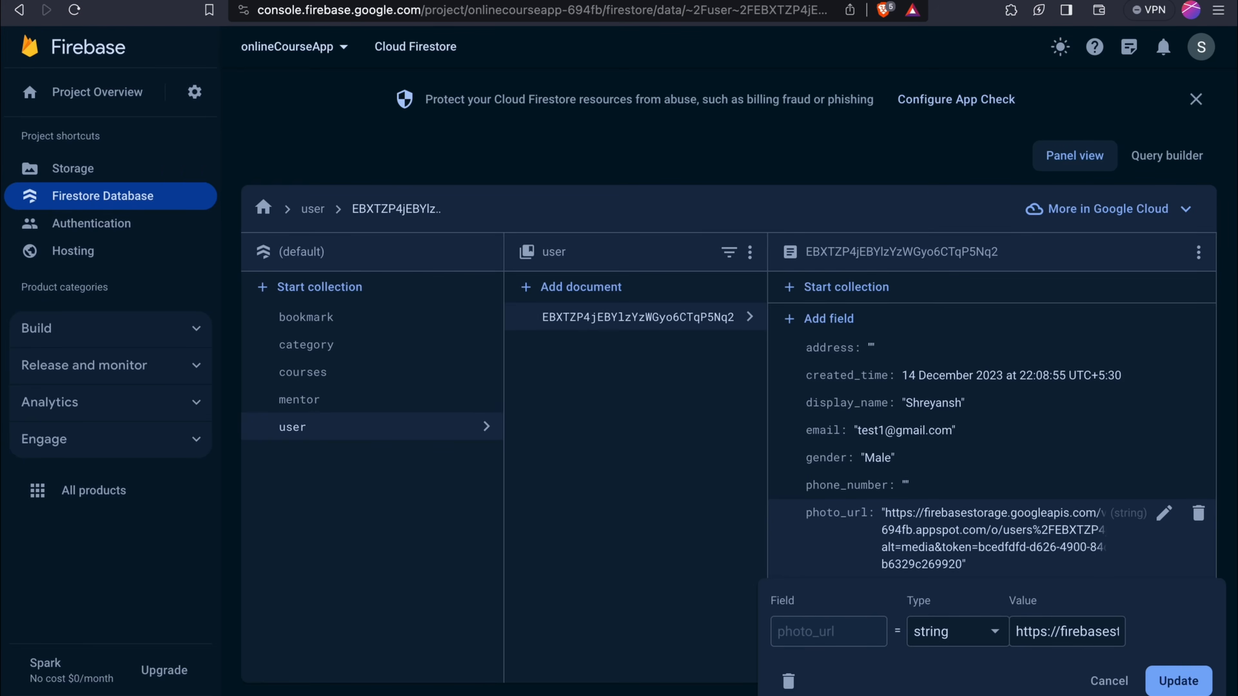
Confirm the PNG in Firebase Storage's users uploads folder, then instantly reload the test app
left_click(114, 171)
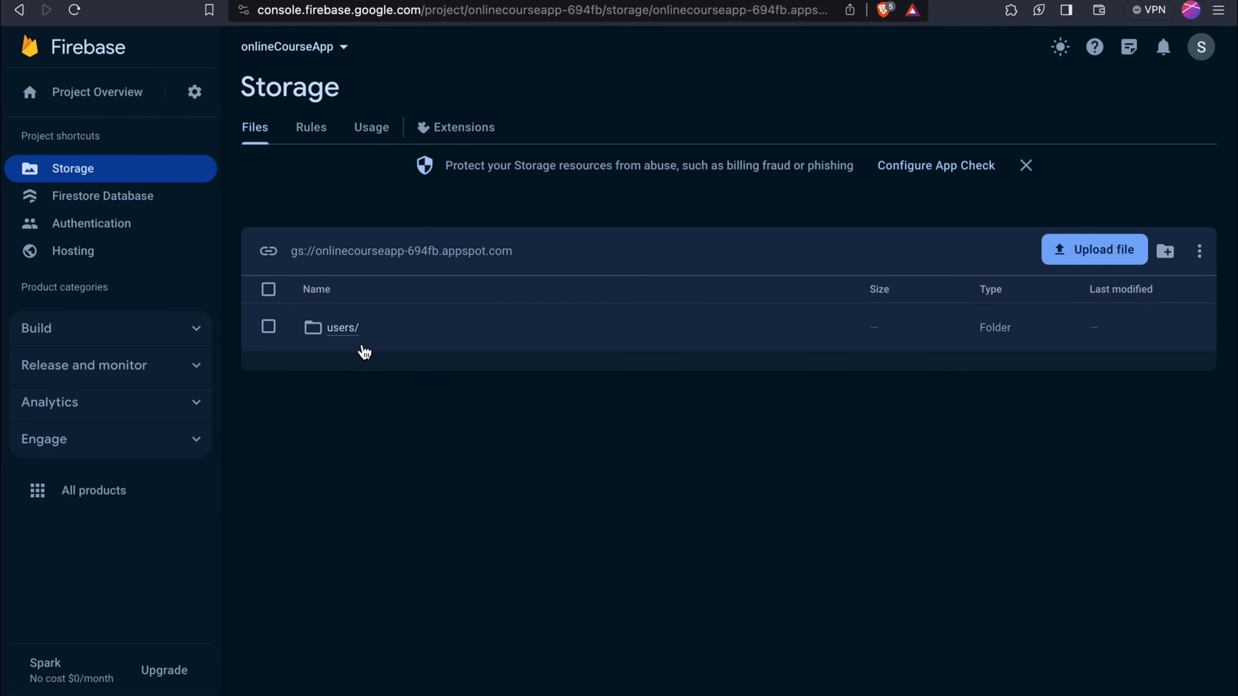
left_click(362, 349)
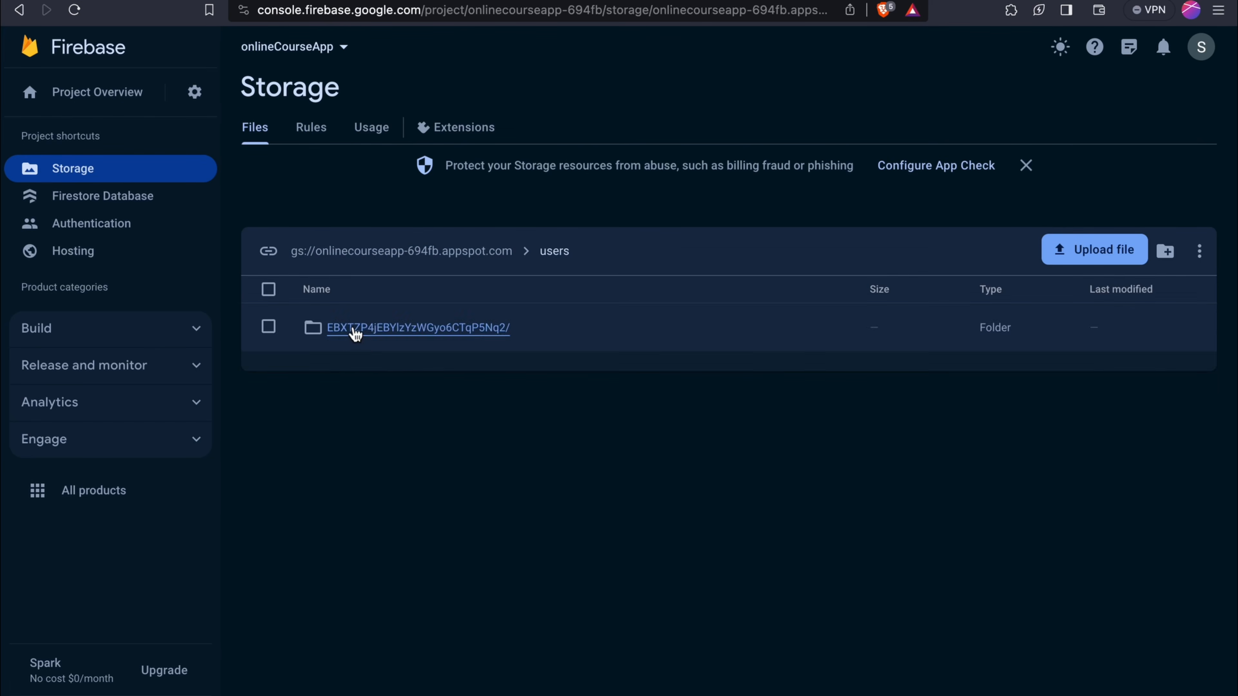
left_click(354, 333)
left_click(355, 333)
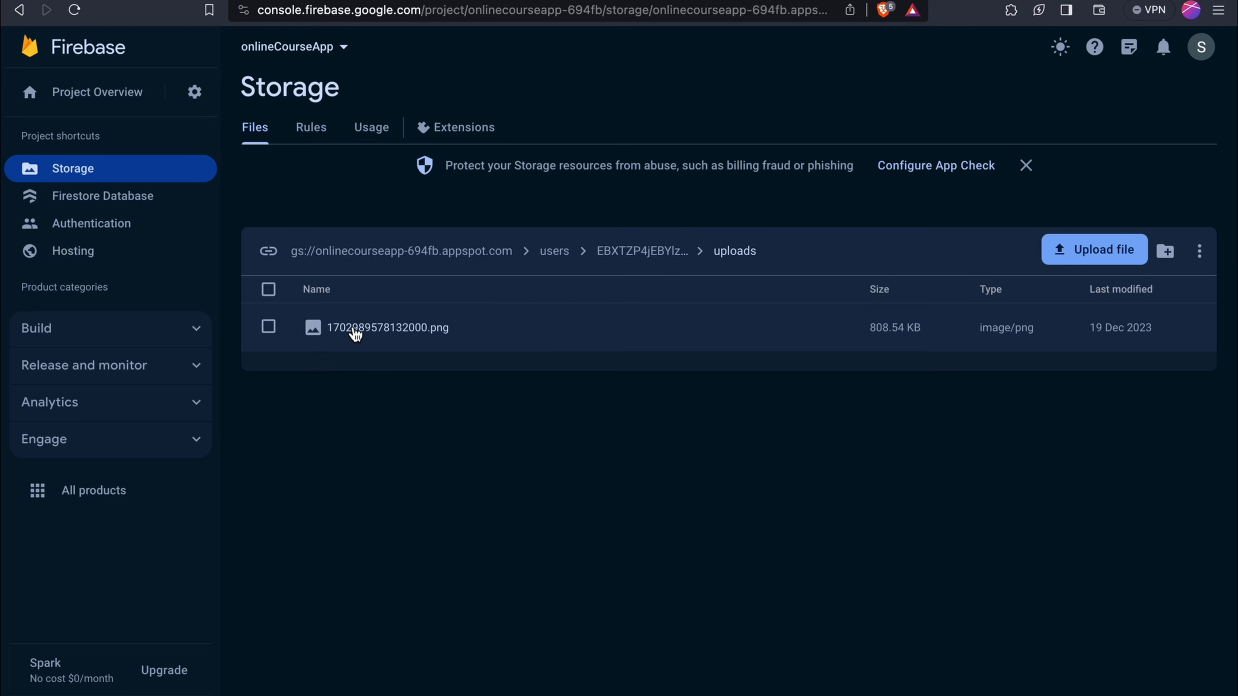
left_click(355, 333)
left_click_drag(355, 333, 384, 451)
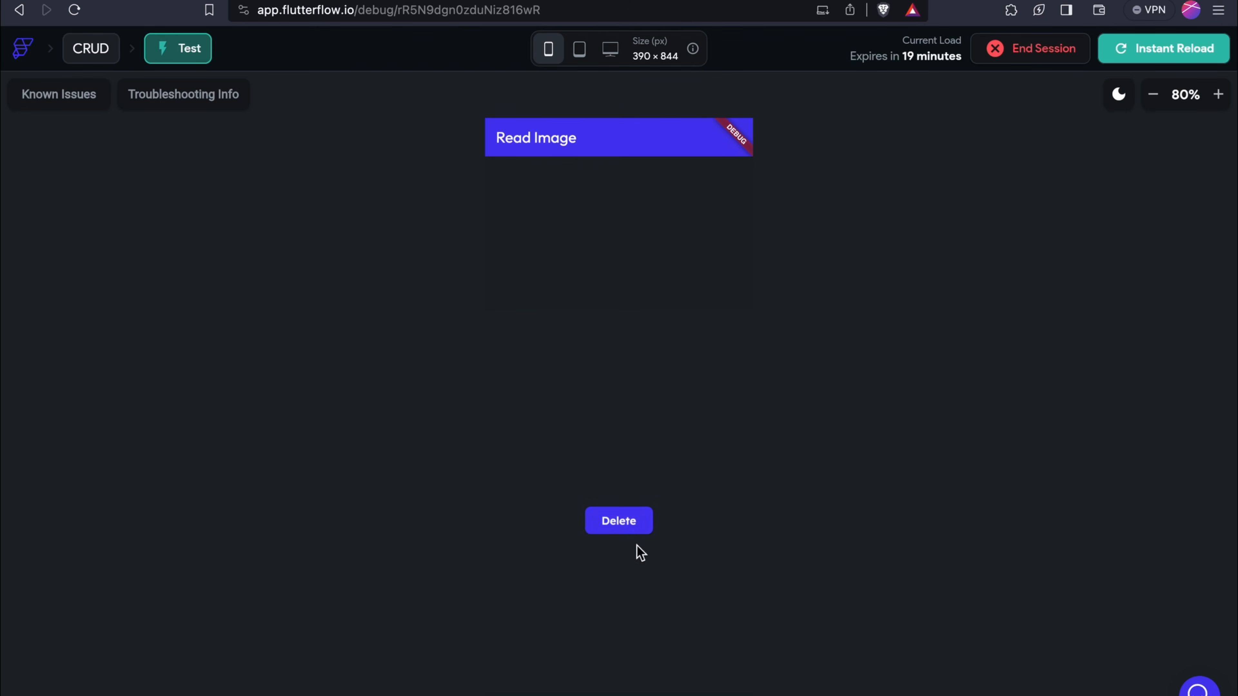
left_click(644, 527)
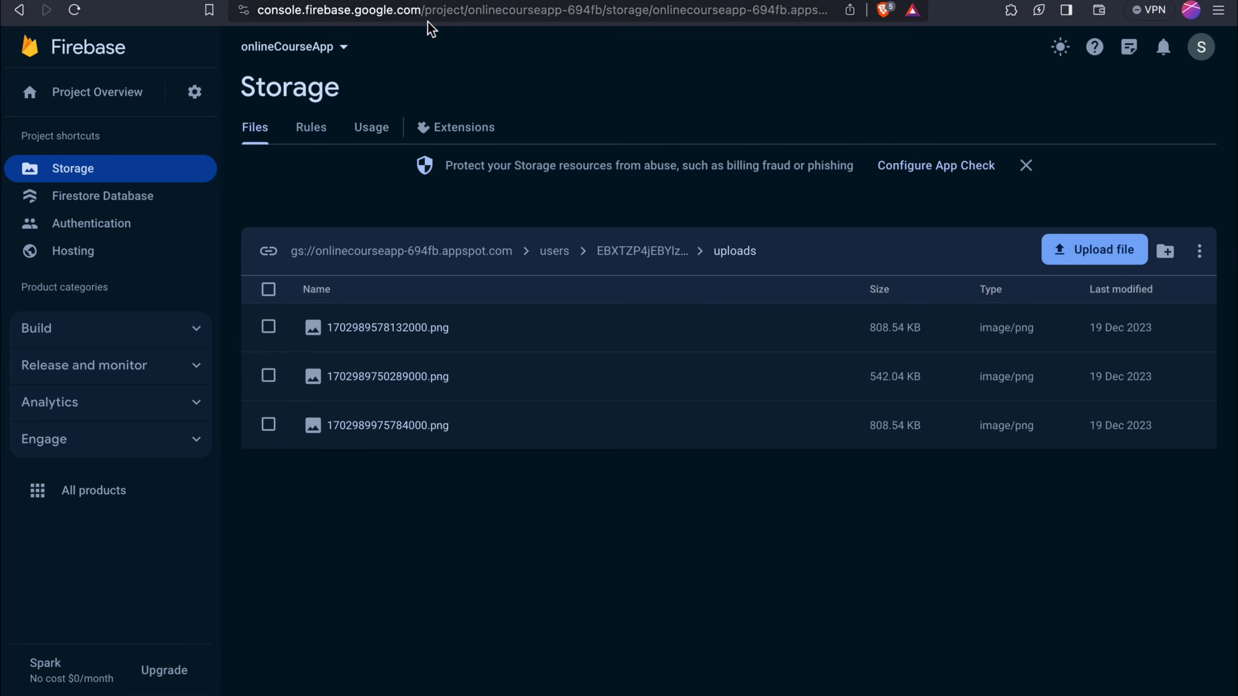
key("super+l")
key("Return")
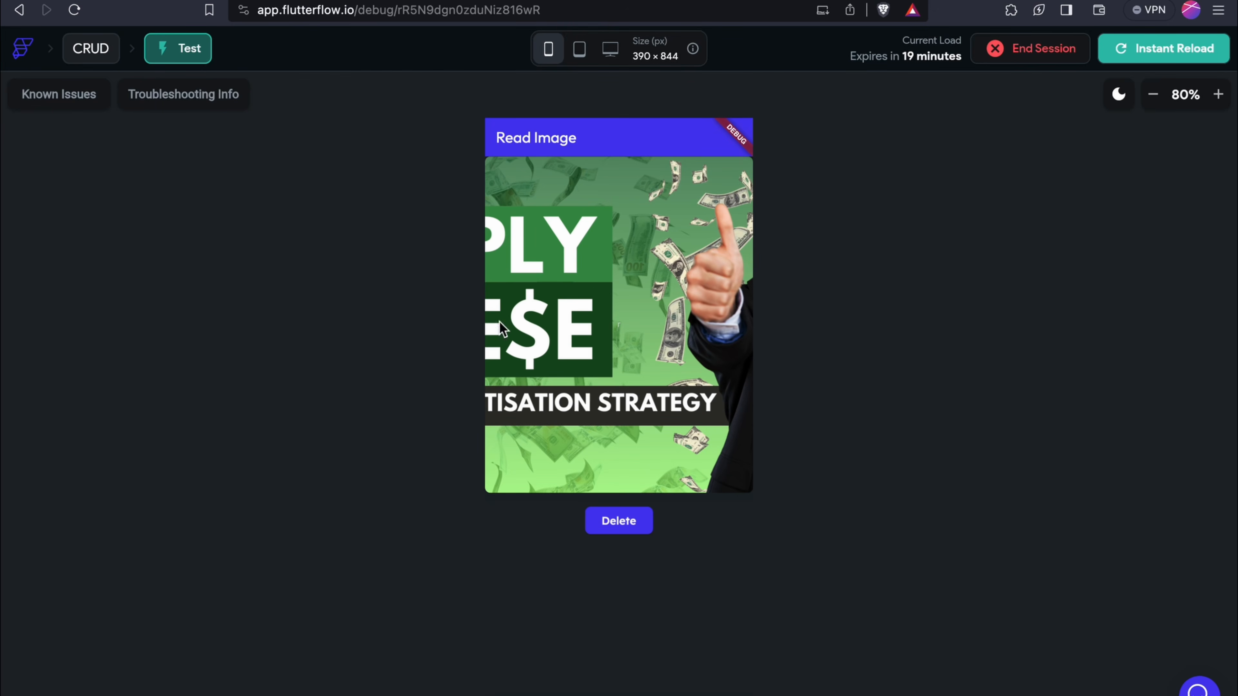
left_click(21, 11)
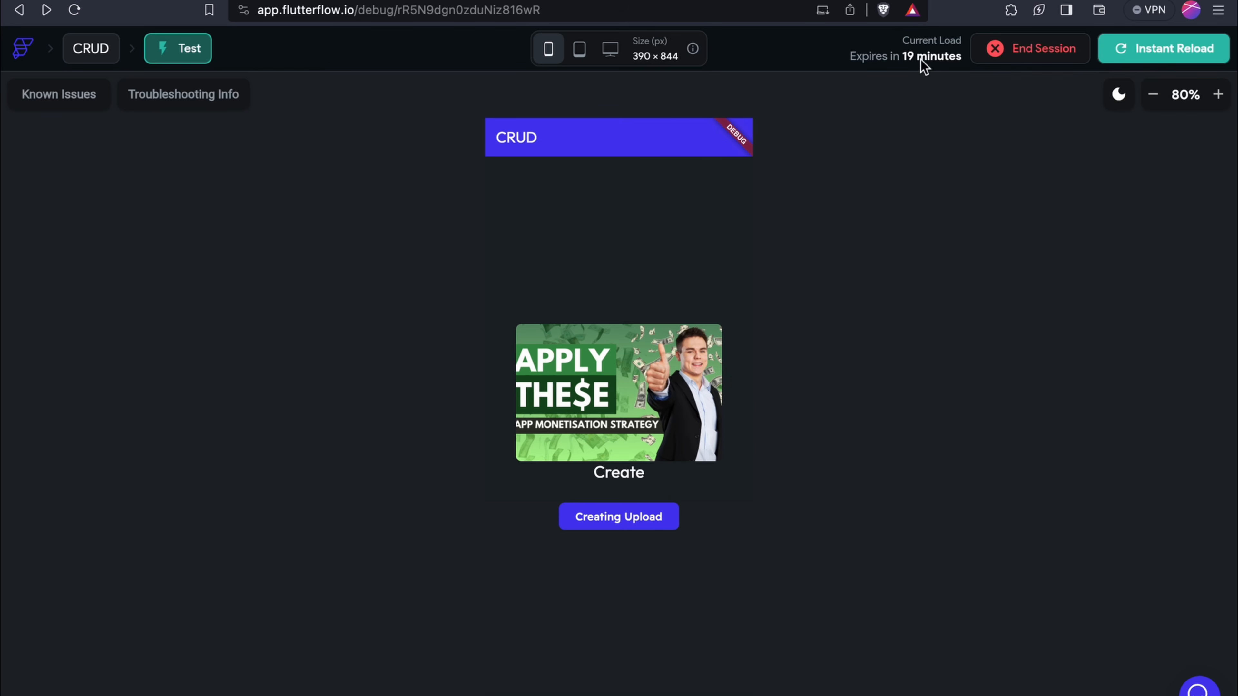
left_click(1136, 59)
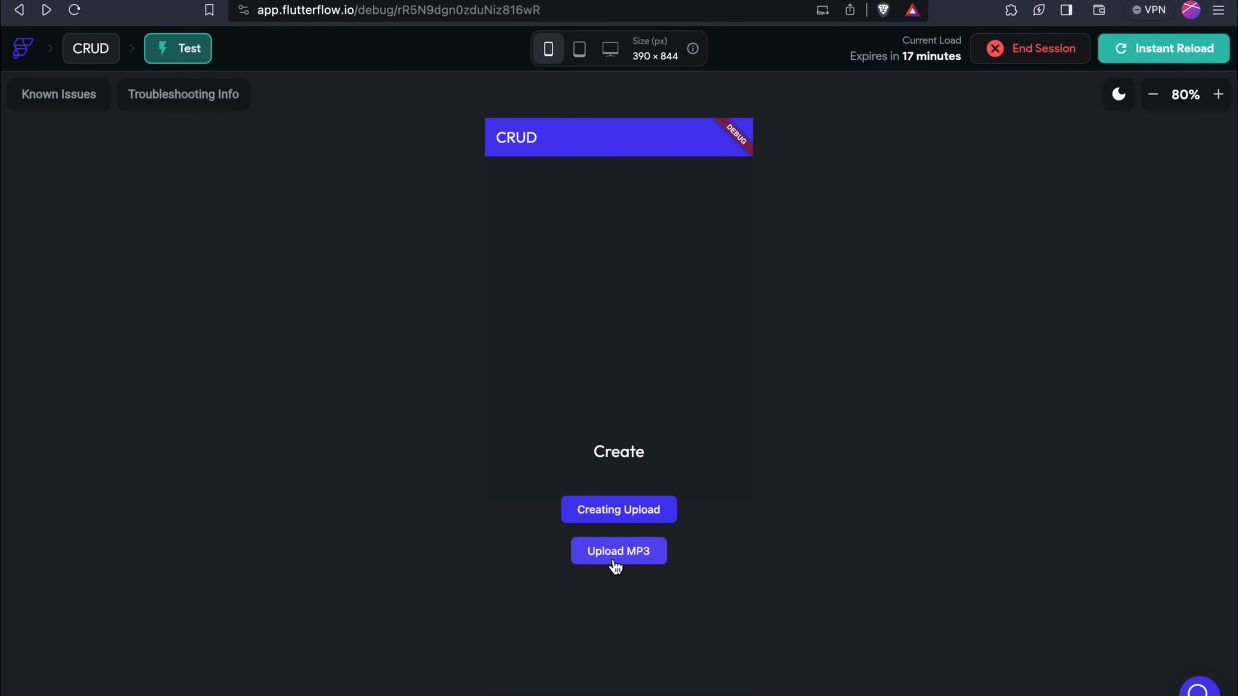
Upload Course1.mp3 via the test app's Upload MP3 button, then refresh Firebase Storage
left_click(614, 561)
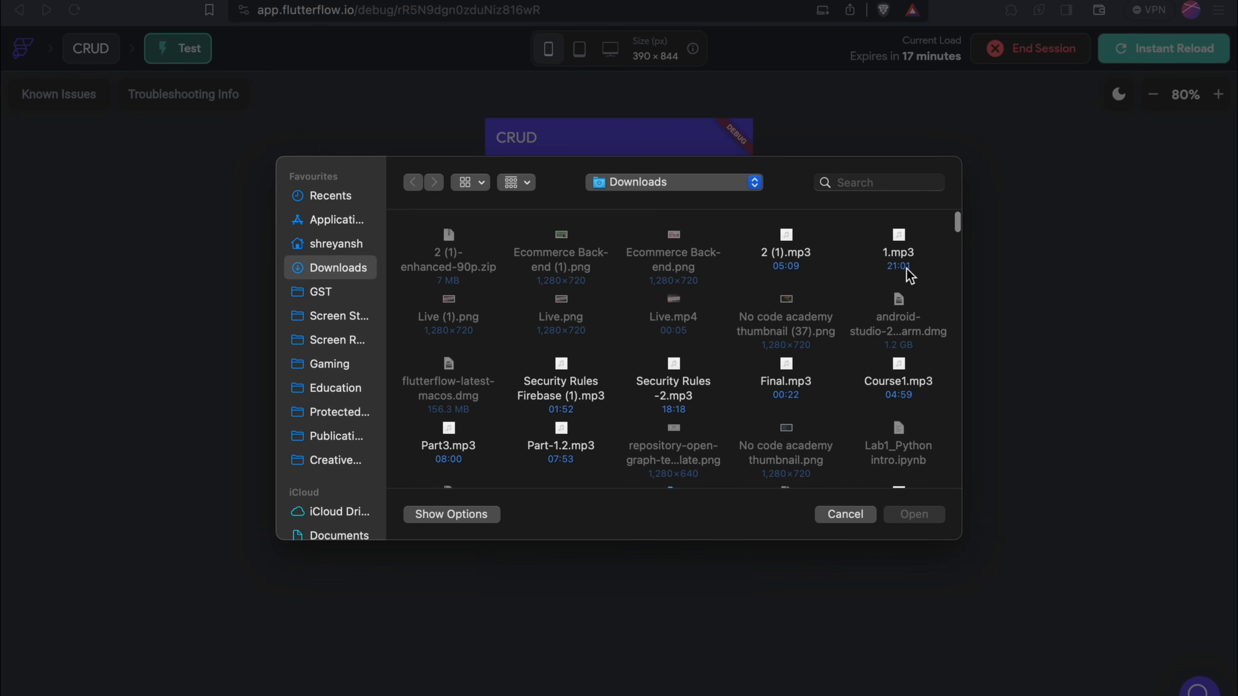
left_click(914, 388)
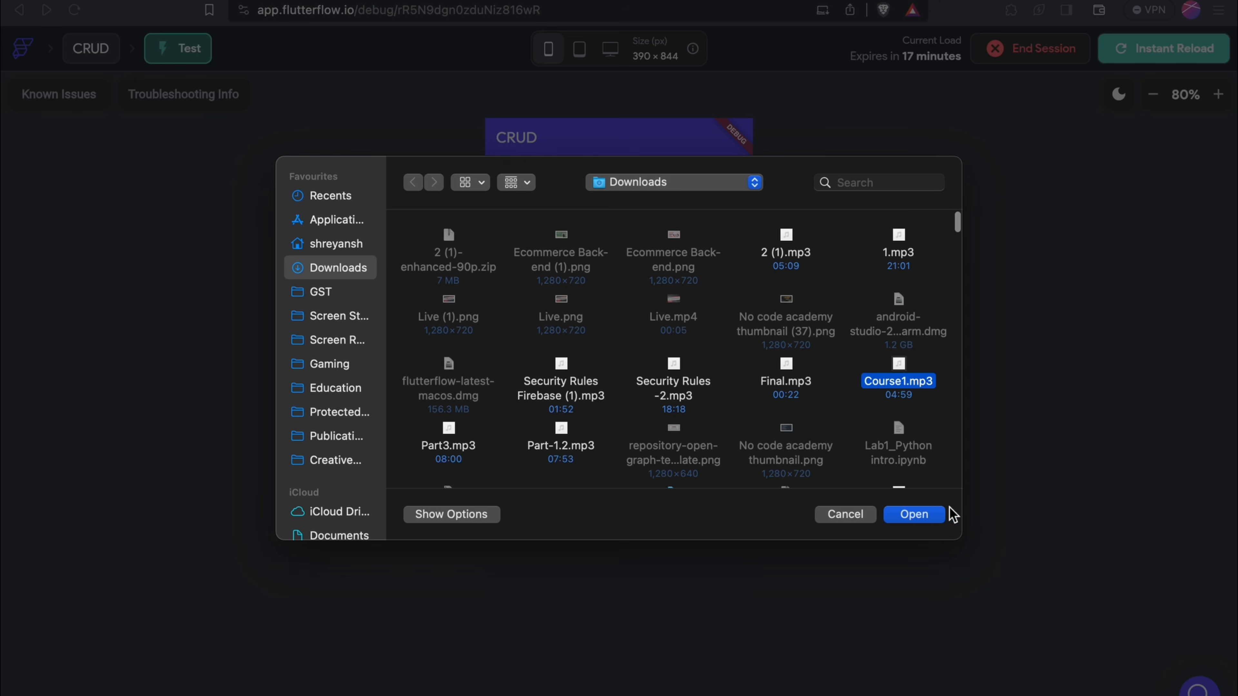
left_click(914, 514)
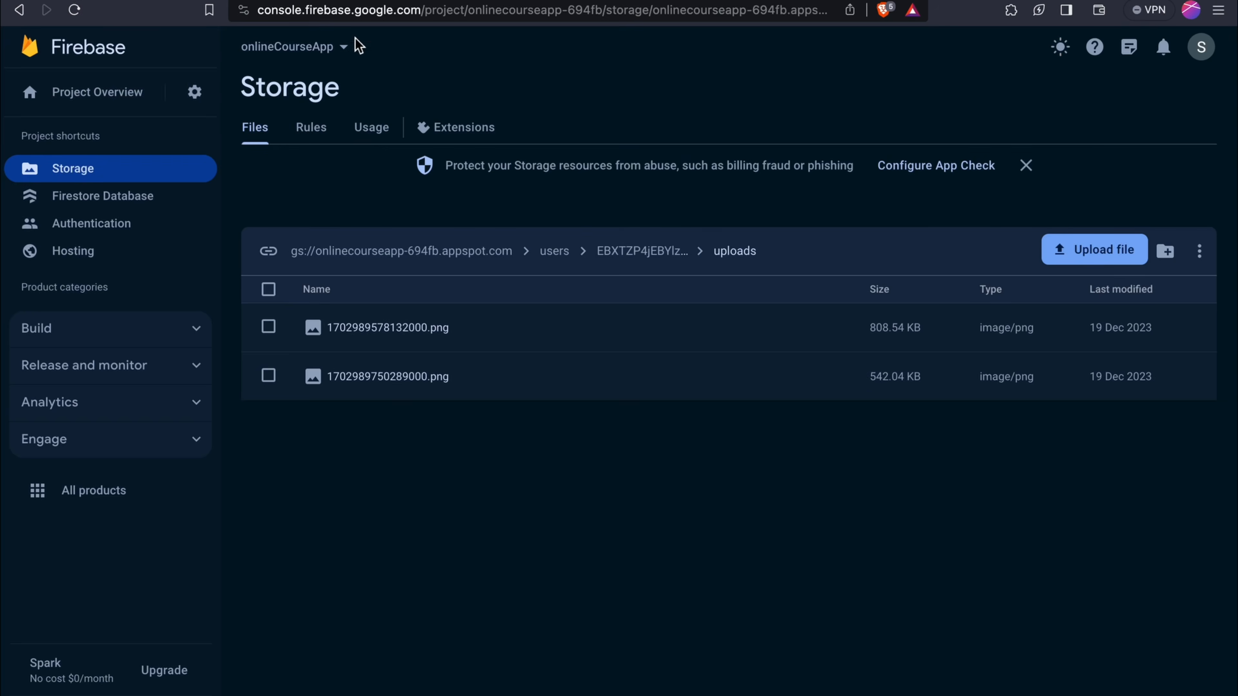
left_click(357, 11)
key("Return")
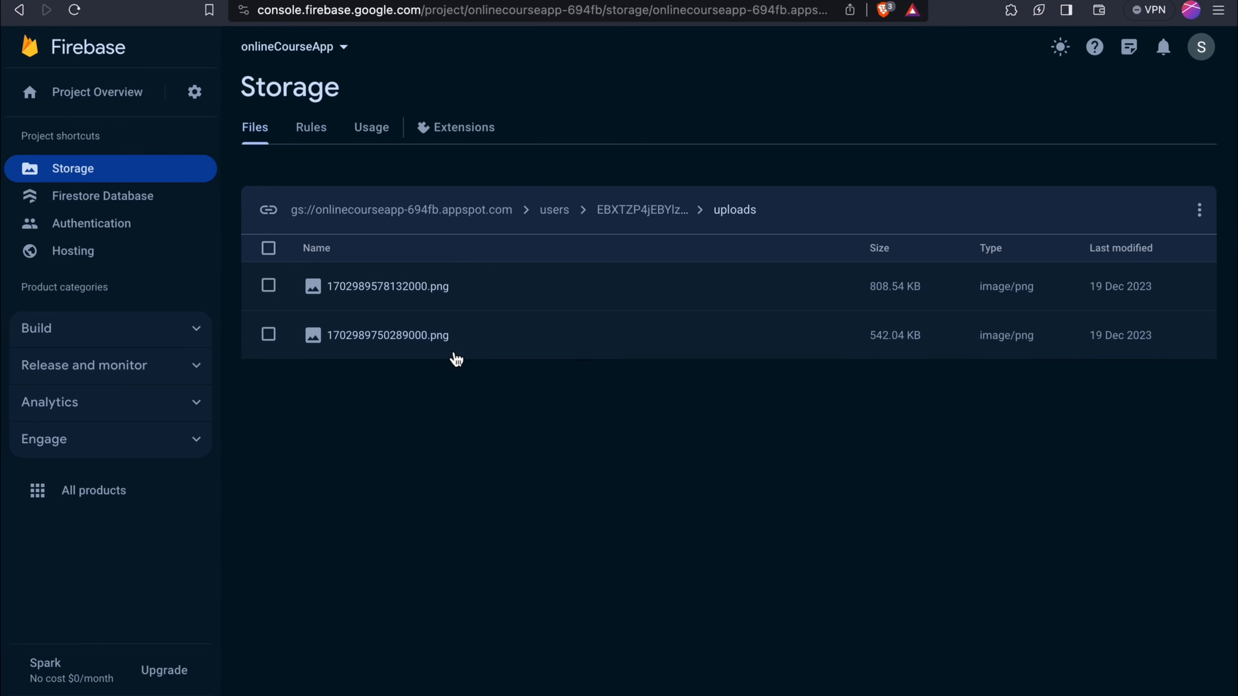
Go from Rules back to Files and open users, the user's folder, then uploads
left_click(306, 134)
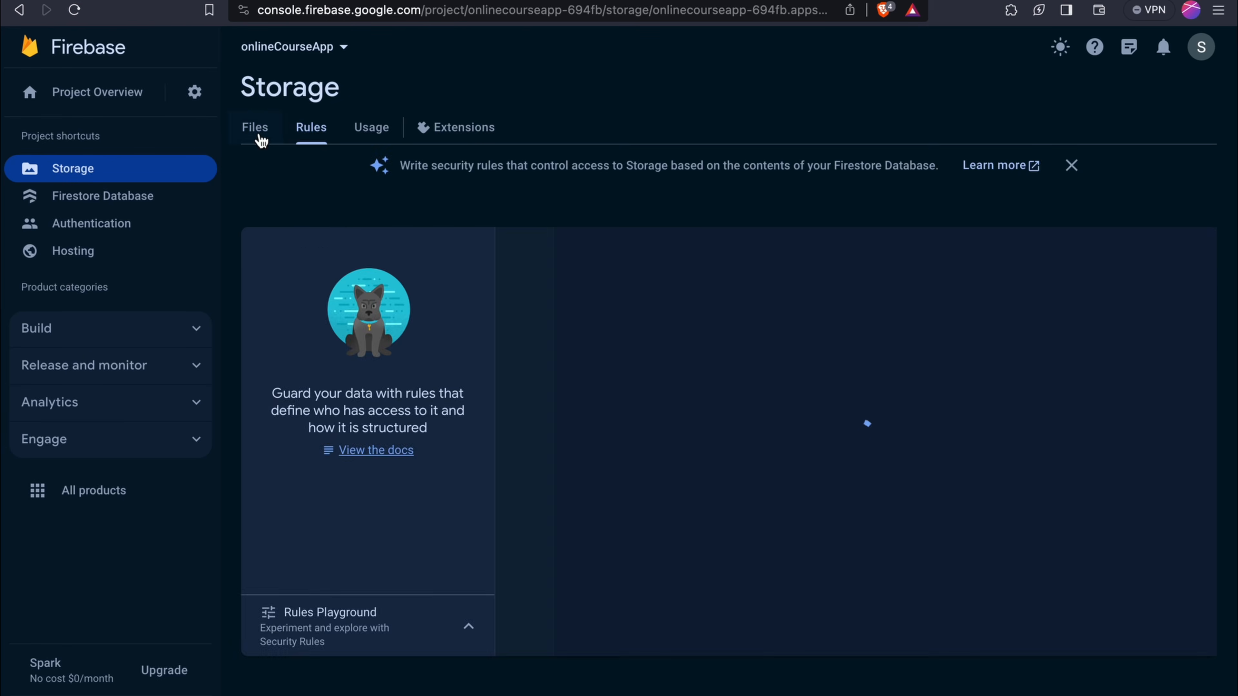
left_click(259, 136)
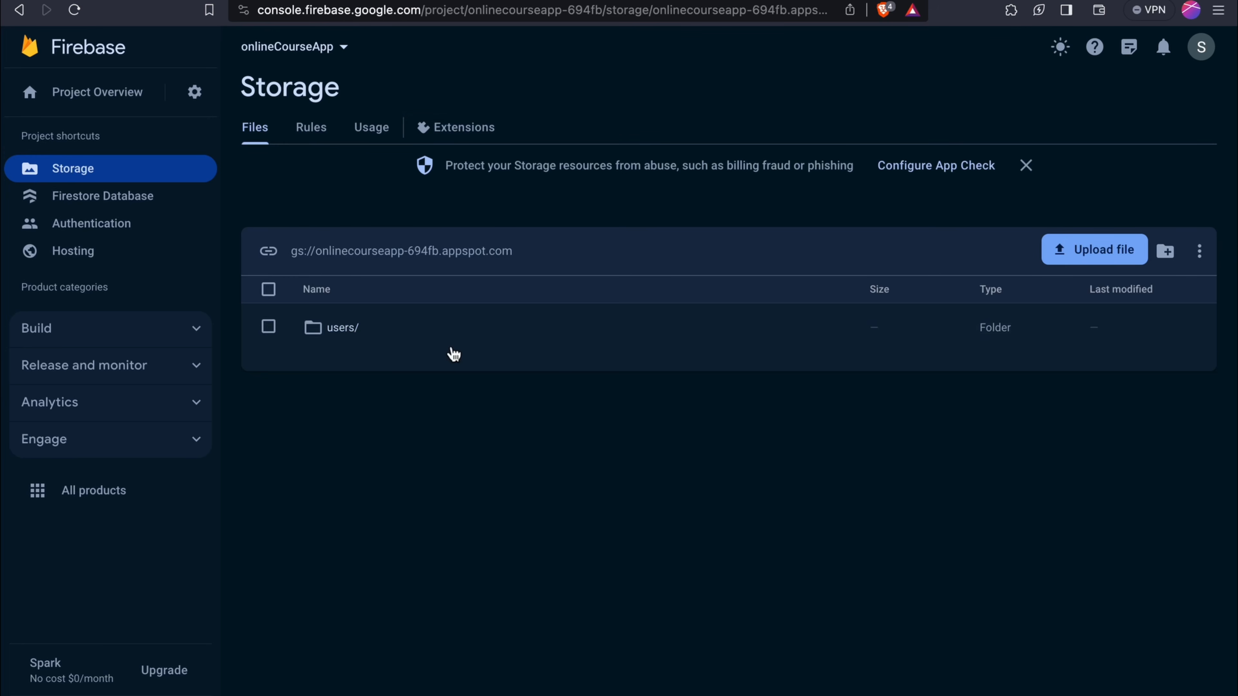
left_click(341, 334)
left_click(352, 335)
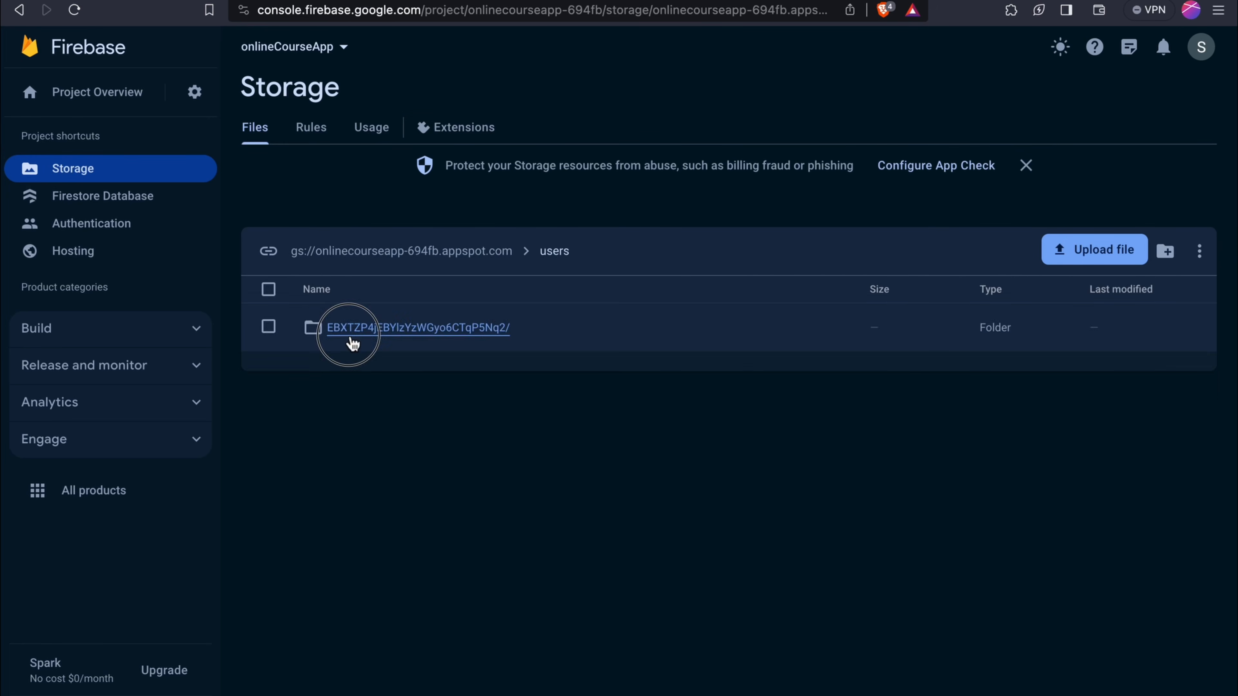
left_click(350, 338)
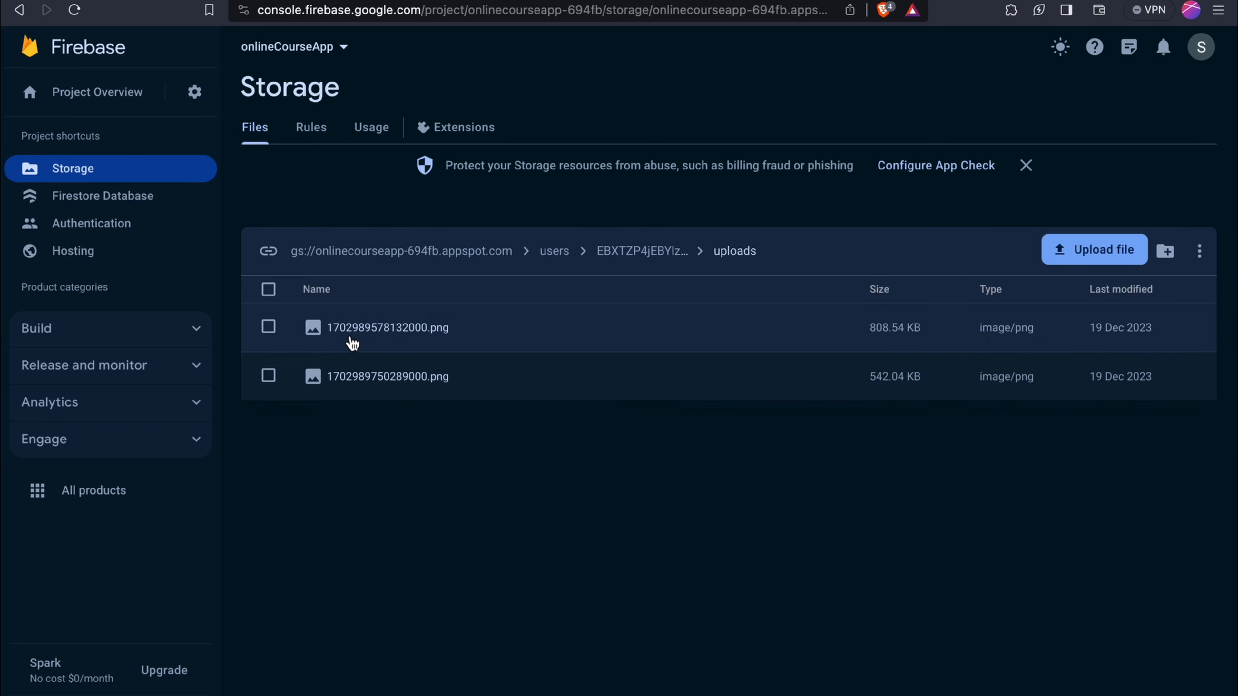